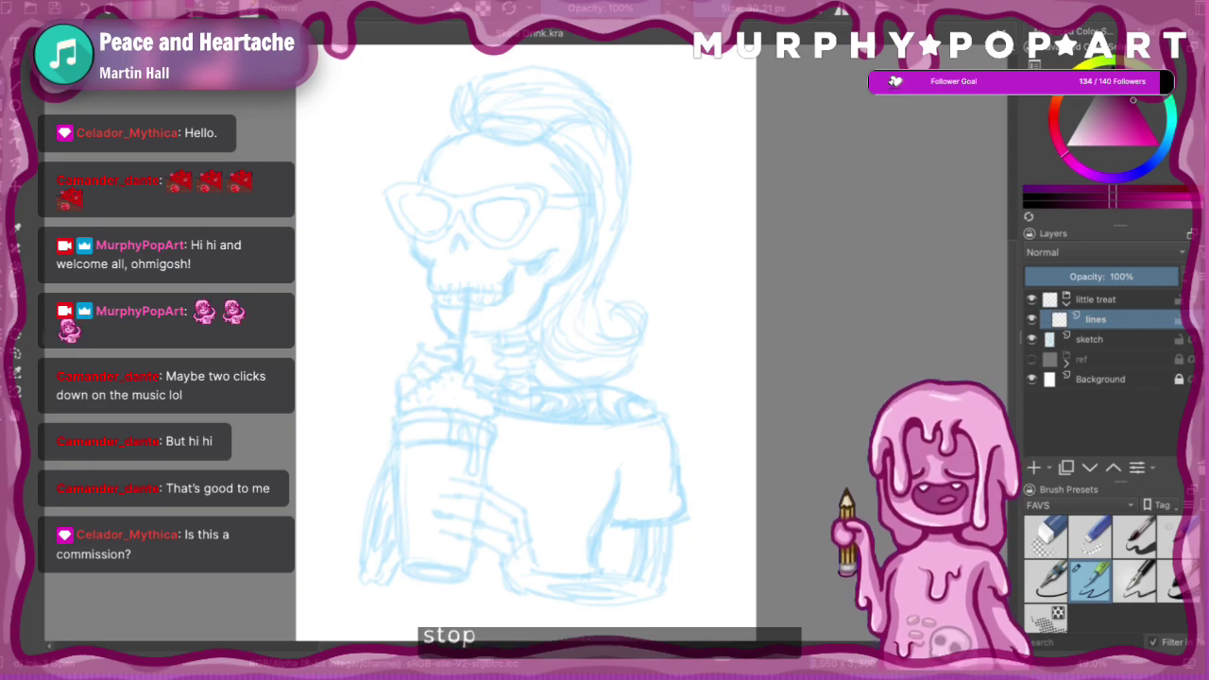
- Ink the front curve of the skull's forehead from the hair down to the sunglasses in dark magenta on the lines layer
click(517, 224)
click(538, 342)
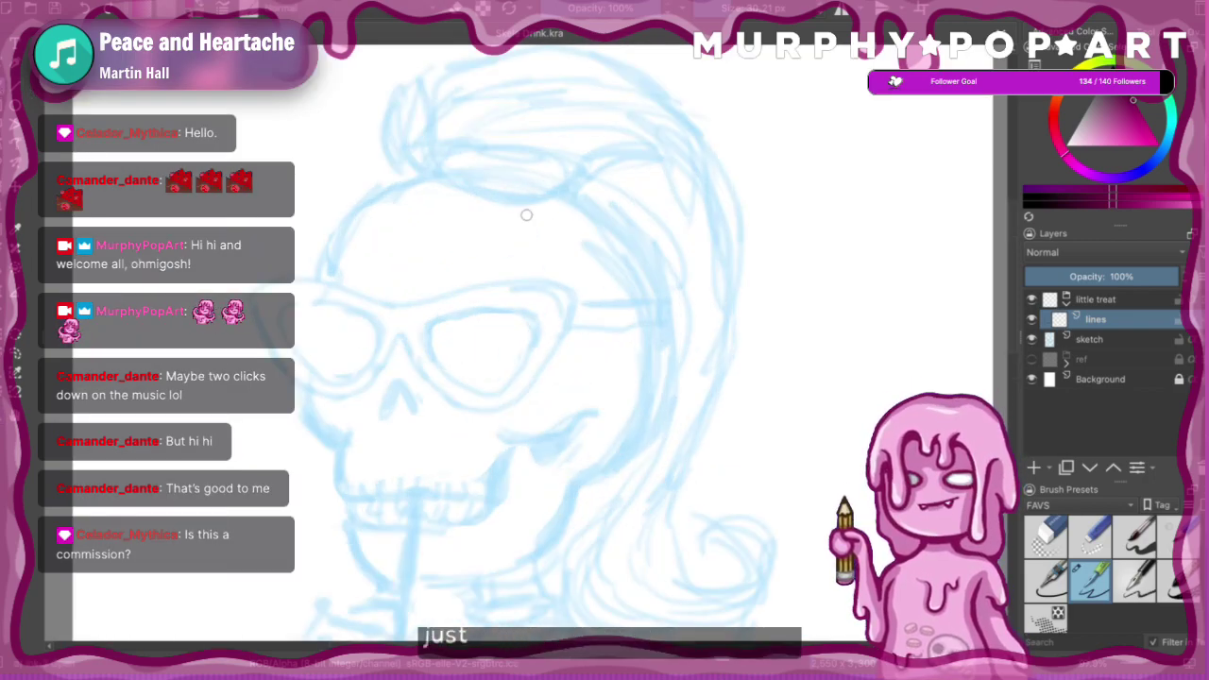
drag(1013, 341, 1014, 347)
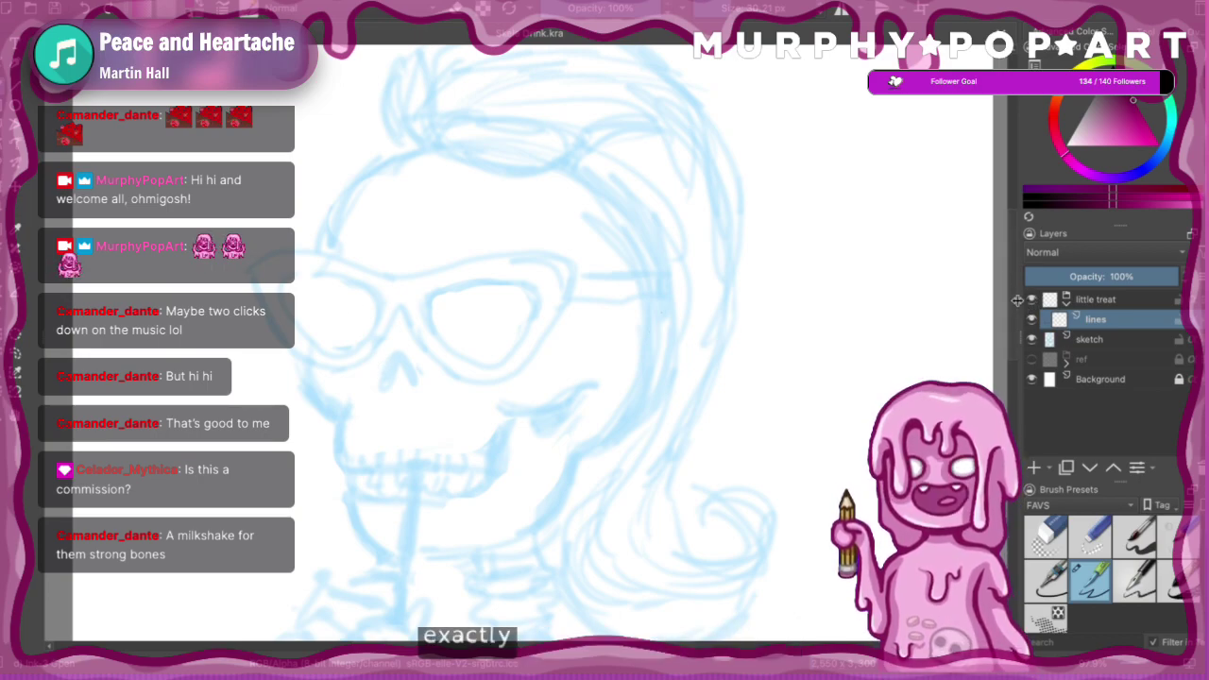
scroll(1008, 360, down, 3)
mouse_move(1009, 360)
mouse_down()
mouse_move(998, 557)
mouse_move(984, 327)
mouse_up()
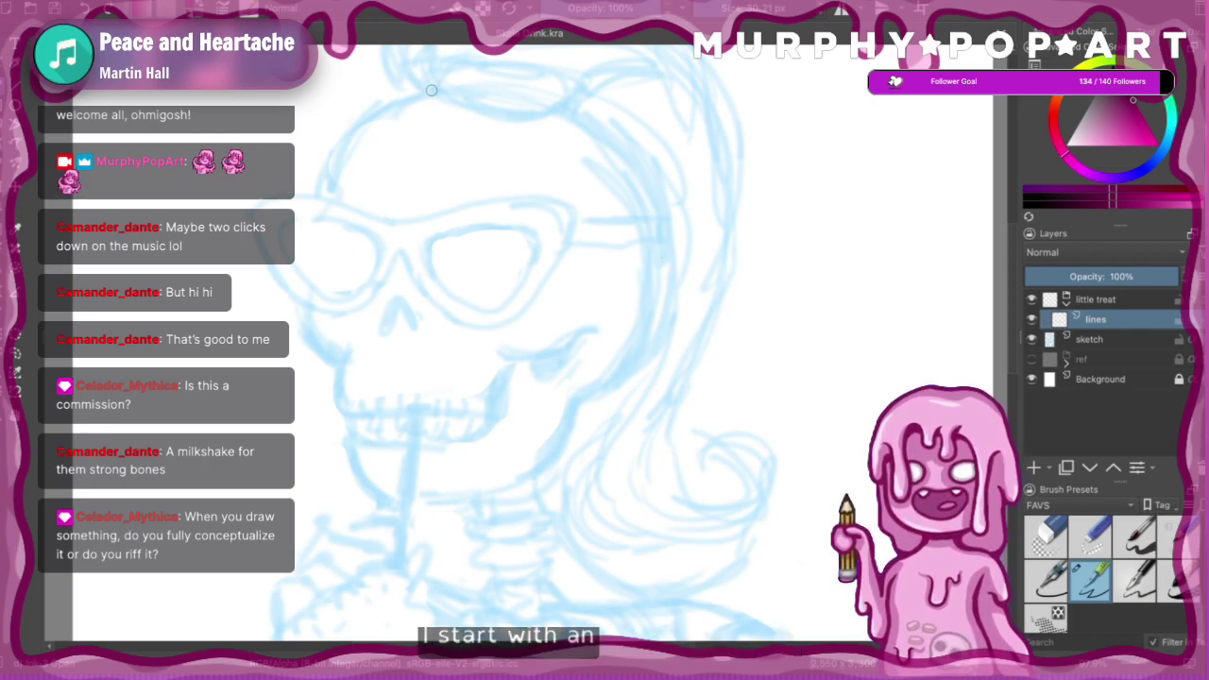
mouse_move(432, 88)
mouse_down()
mouse_move(385, 114)
mouse_move(426, 135)
mouse_move(435, 167)
mouse_up()
key(ctrl+z)
key(ctrl+z)
mouse_move(434, 91)
mouse_down()
mouse_move(360, 130)
mouse_move(321, 196)
mouse_up()
key(ctrl+z)
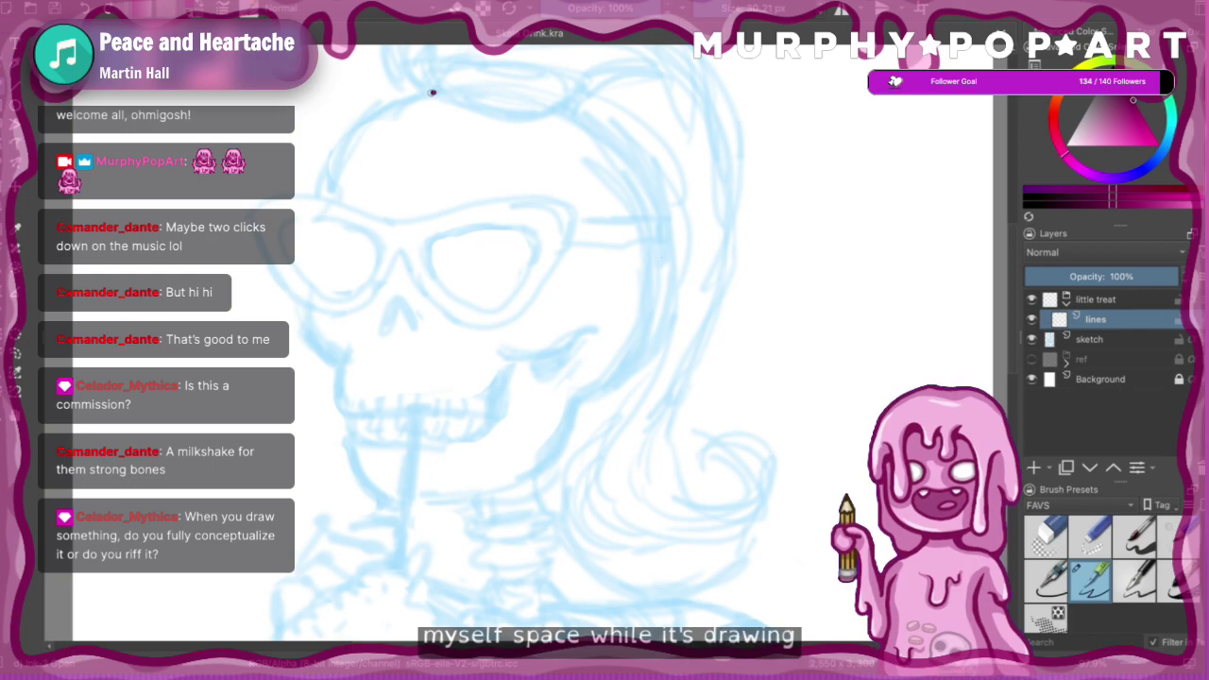
mouse_move(433, 93)
mouse_down()
mouse_move(361, 131)
mouse_move(326, 199)
mouse_up()
key(ctrl+z)
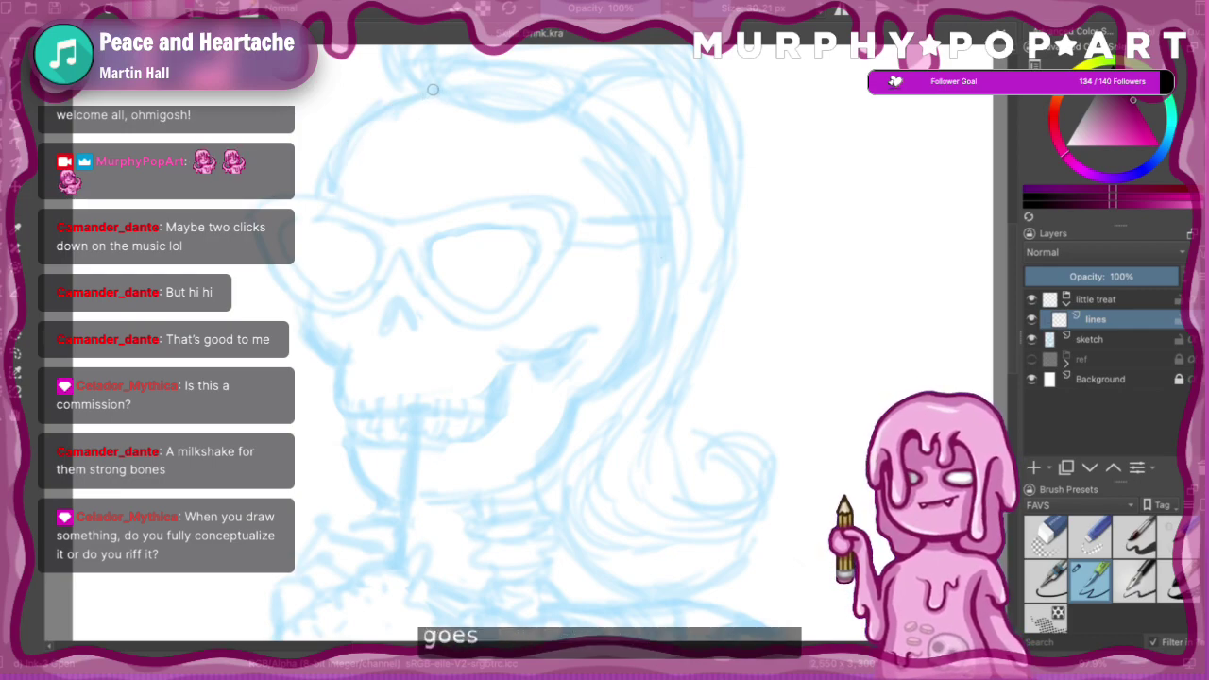
mouse_move(436, 91)
mouse_down()
mouse_move(348, 132)
mouse_move(416, 99)
mouse_move(358, 140)
mouse_move(328, 198)
mouse_up()
key(ctrl+z)
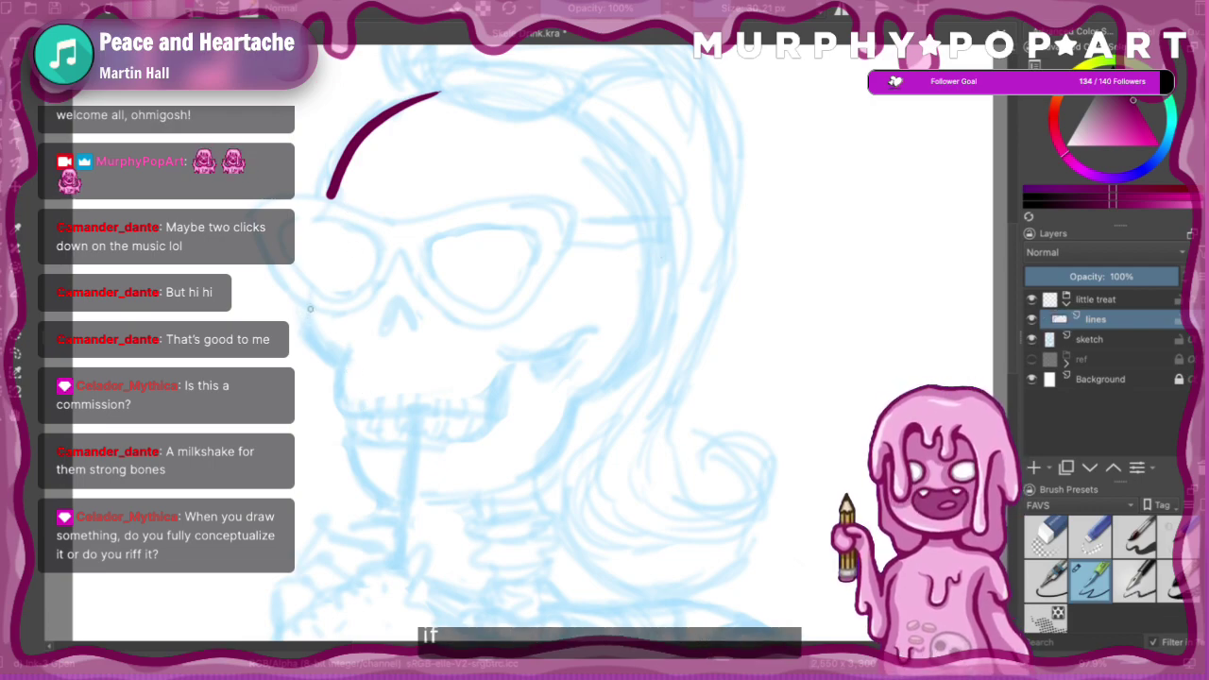
- Ink the far cheekbone contour below the sunglasses and continue it down to the upper teeth
mouse_move(308, 308)
mouse_down()
mouse_move(310, 339)
mouse_move(341, 408)
mouse_up()
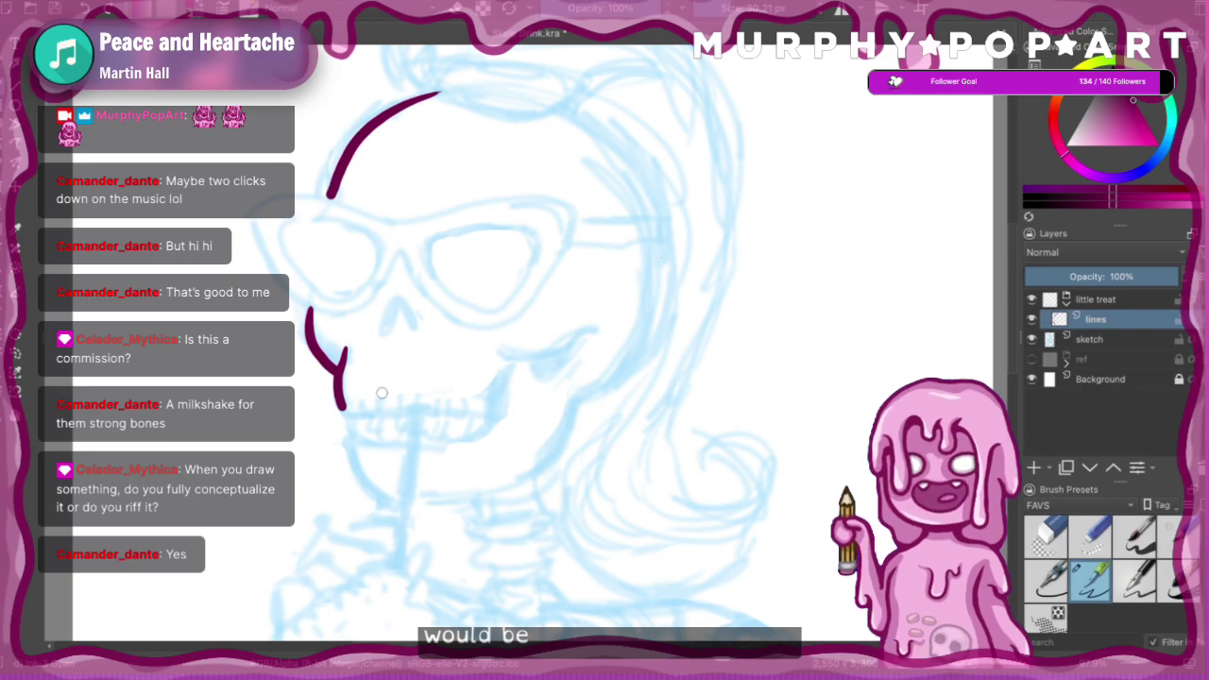
key(ctrl+z)
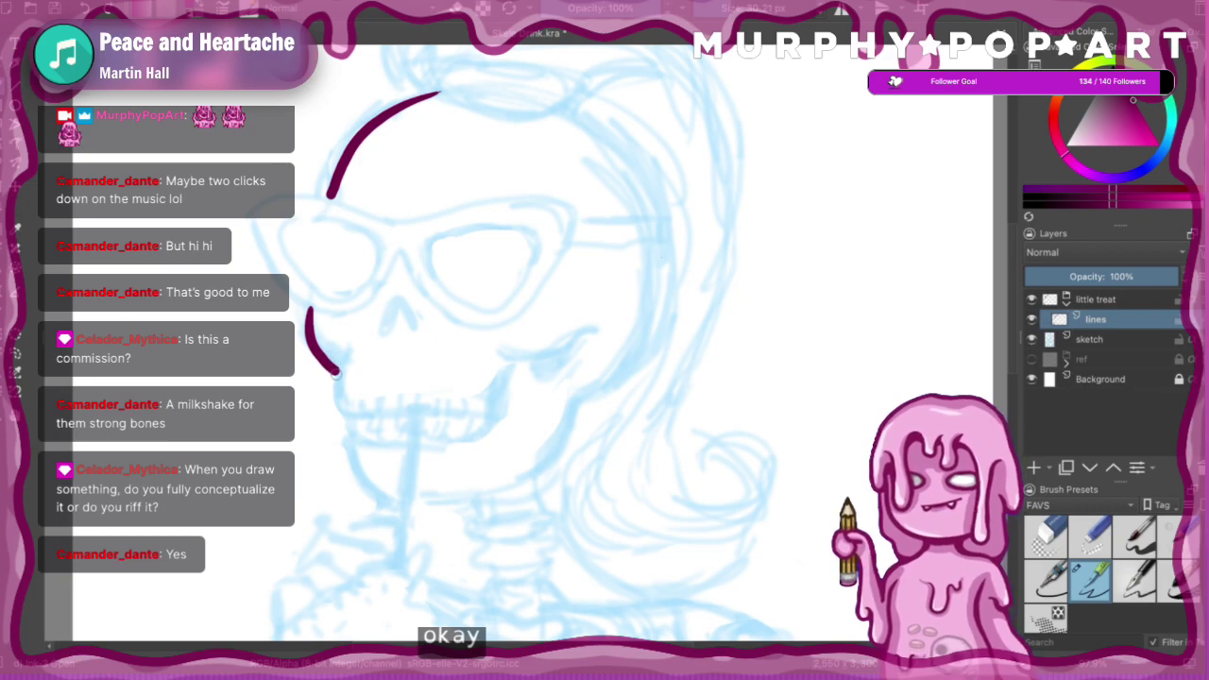
drag(333, 378, 340, 416)
key(ctrl+z)
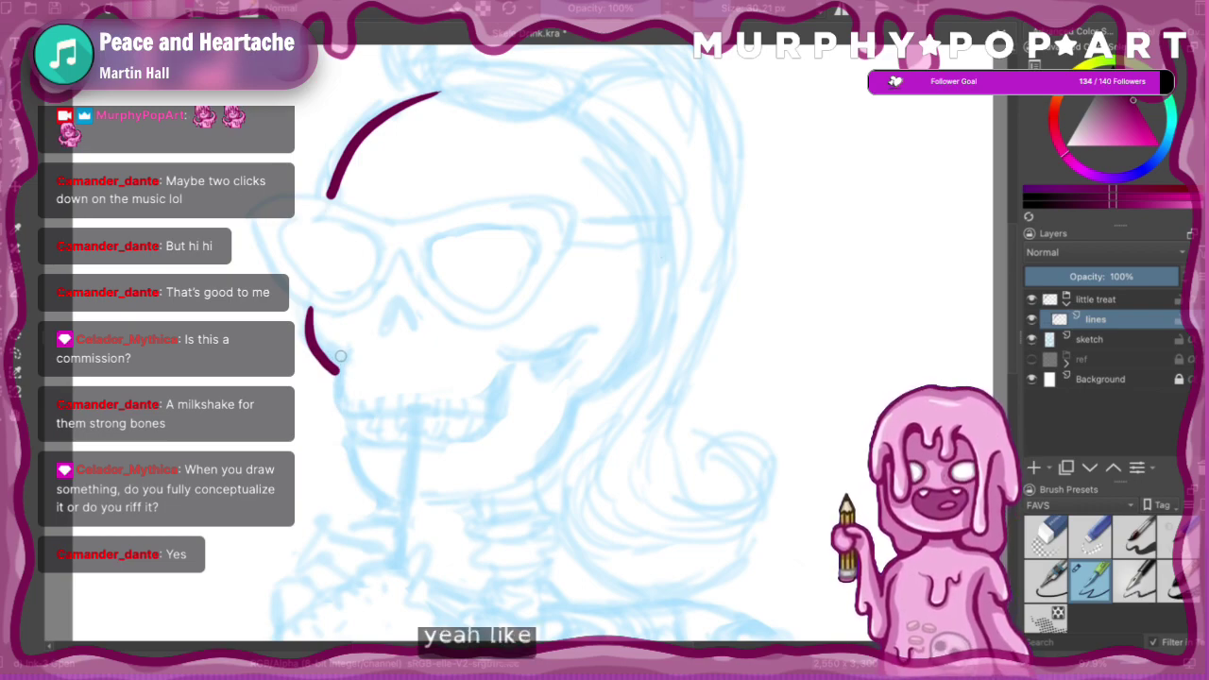
key(ctrl+z)
drag(341, 357, 337, 406)
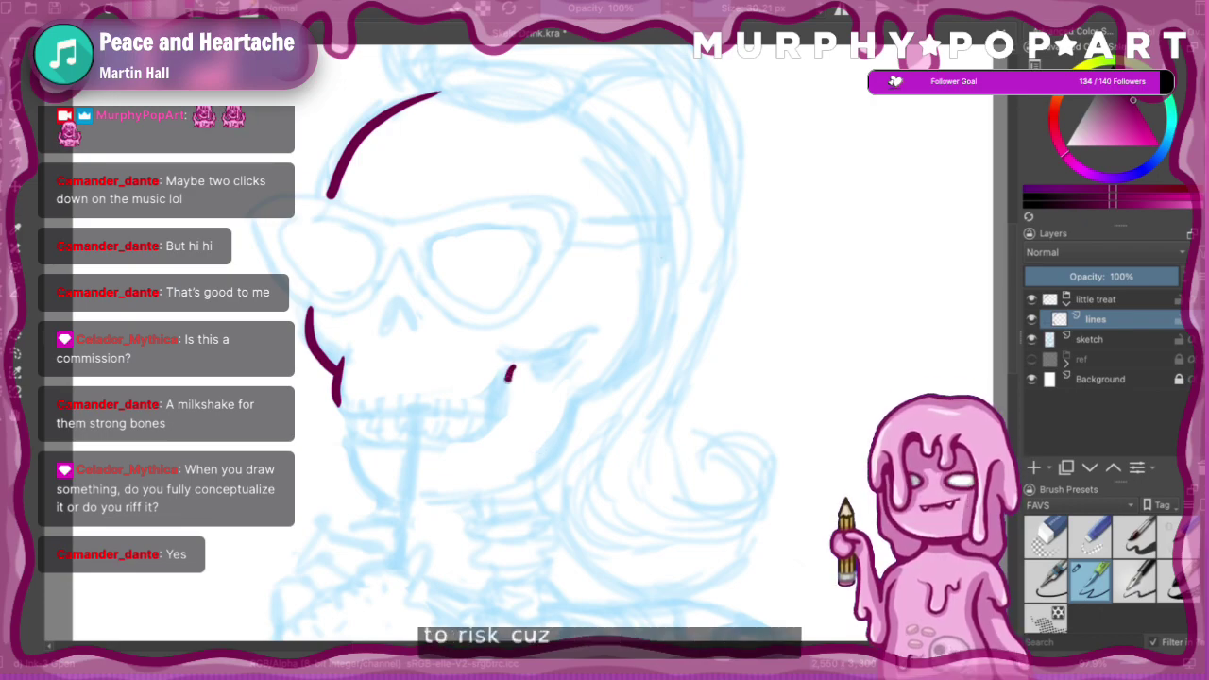
- Outline the hollow between the teeth and the jawbone and fill it solid dark magenta
drag(509, 378, 475, 443)
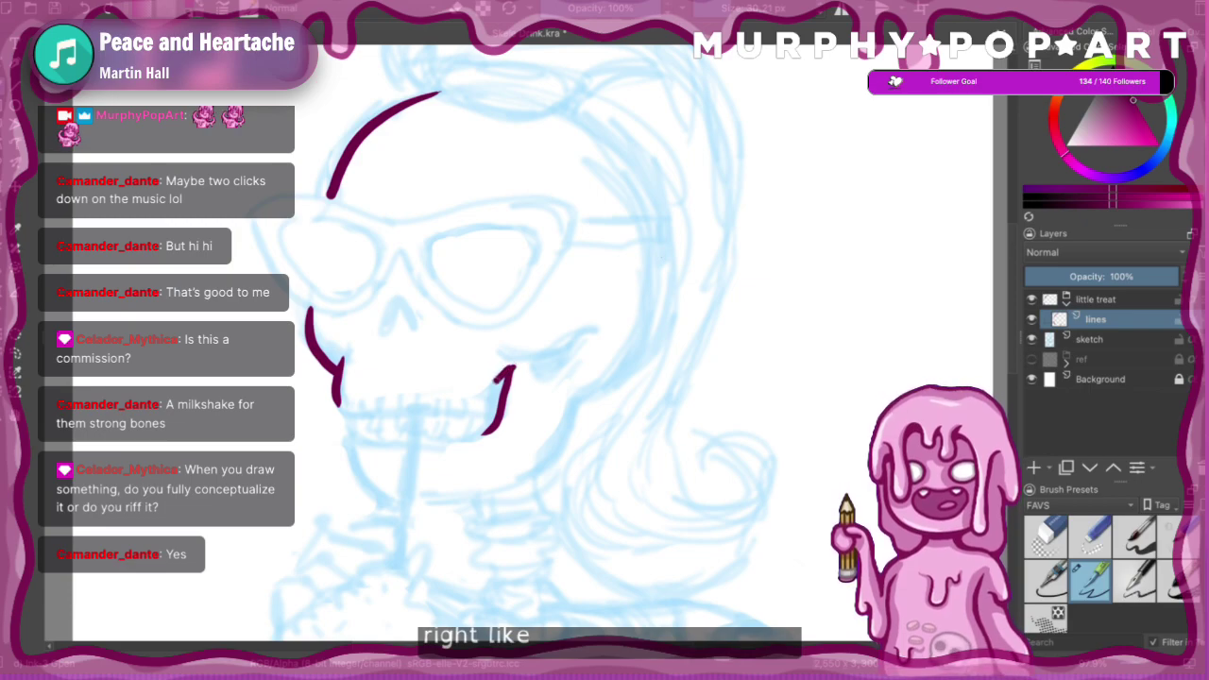
drag(484, 388, 484, 435)
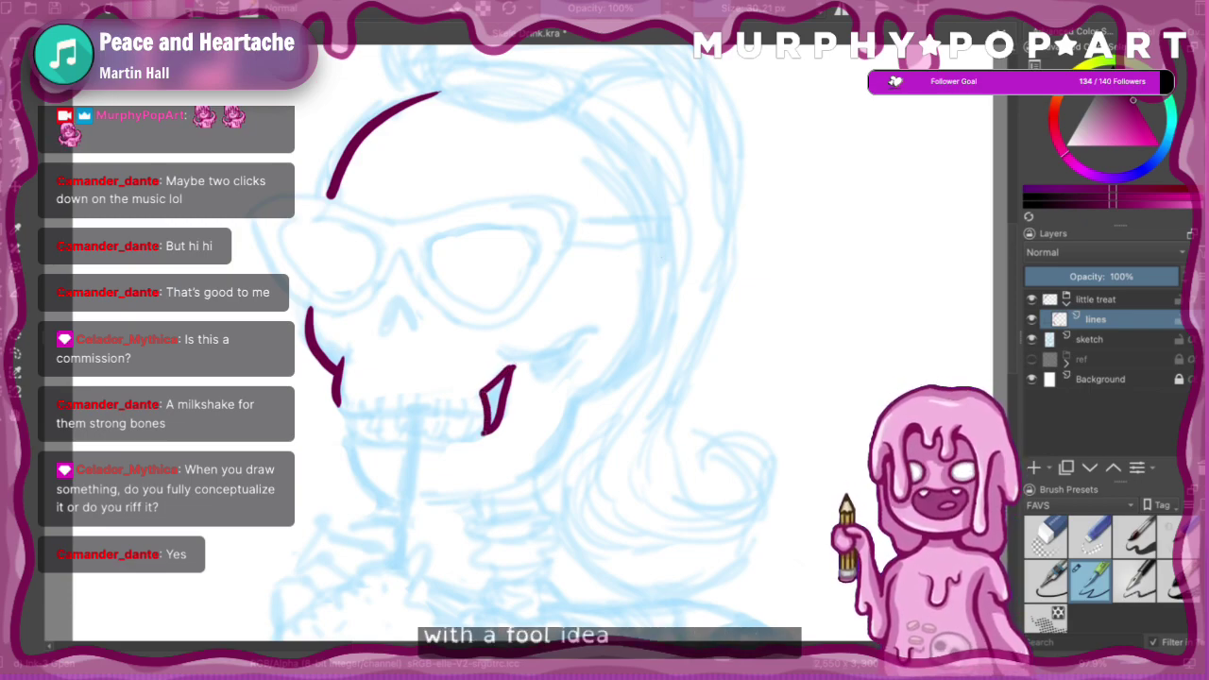
mouse_move(495, 385)
mouse_down()
mouse_move(491, 421)
mouse_move(496, 404)
mouse_up()
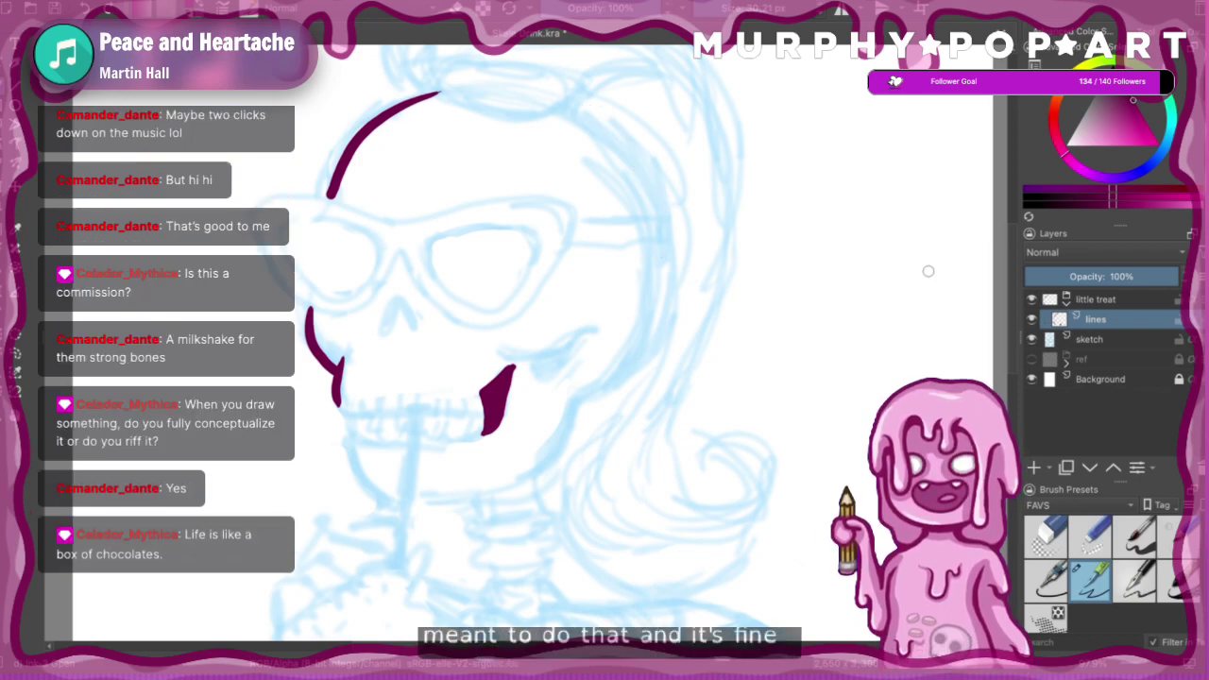
- Ink the back of the skull from the hair down around the jaw corner to the underside of the chin, leaving a gap at the glasses' temple
mouse_move(568, 103)
mouse_down()
mouse_move(627, 139)
mouse_move(654, 212)
mouse_up()
key(ctrl+z)
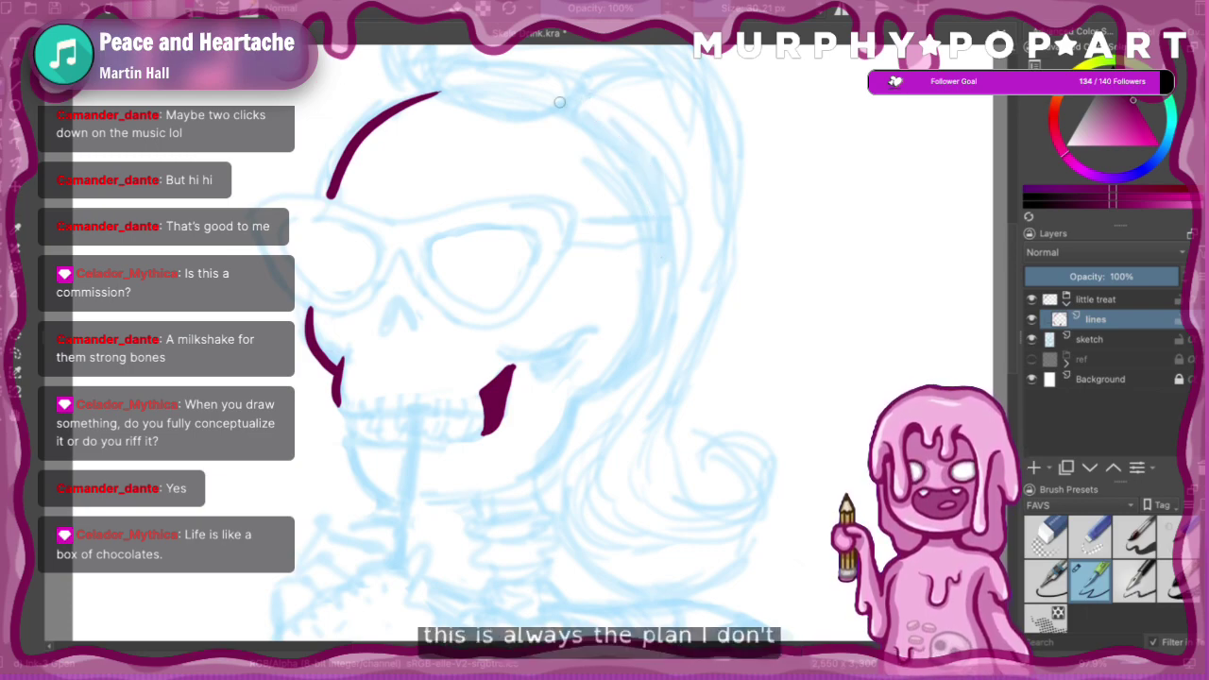
mouse_move(561, 102)
mouse_down()
mouse_move(623, 144)
mouse_move(659, 216)
mouse_up()
key(ctrl+z)
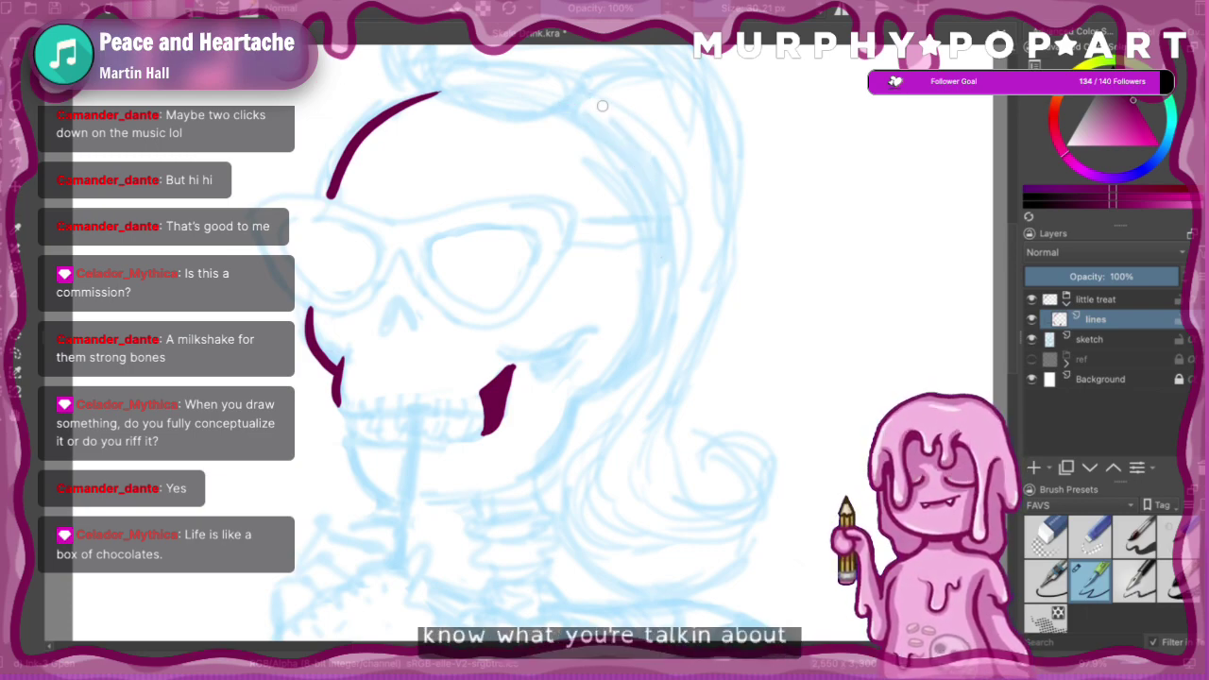
mouse_move(564, 99)
mouse_down()
mouse_move(602, 125)
mouse_move(637, 179)
mouse_move(583, 109)
mouse_move(630, 146)
mouse_move(650, 179)
mouse_move(653, 303)
mouse_move(626, 366)
mouse_move(573, 406)
mouse_move(530, 466)
mouse_move(425, 496)
mouse_up()
key(ctrl+z)
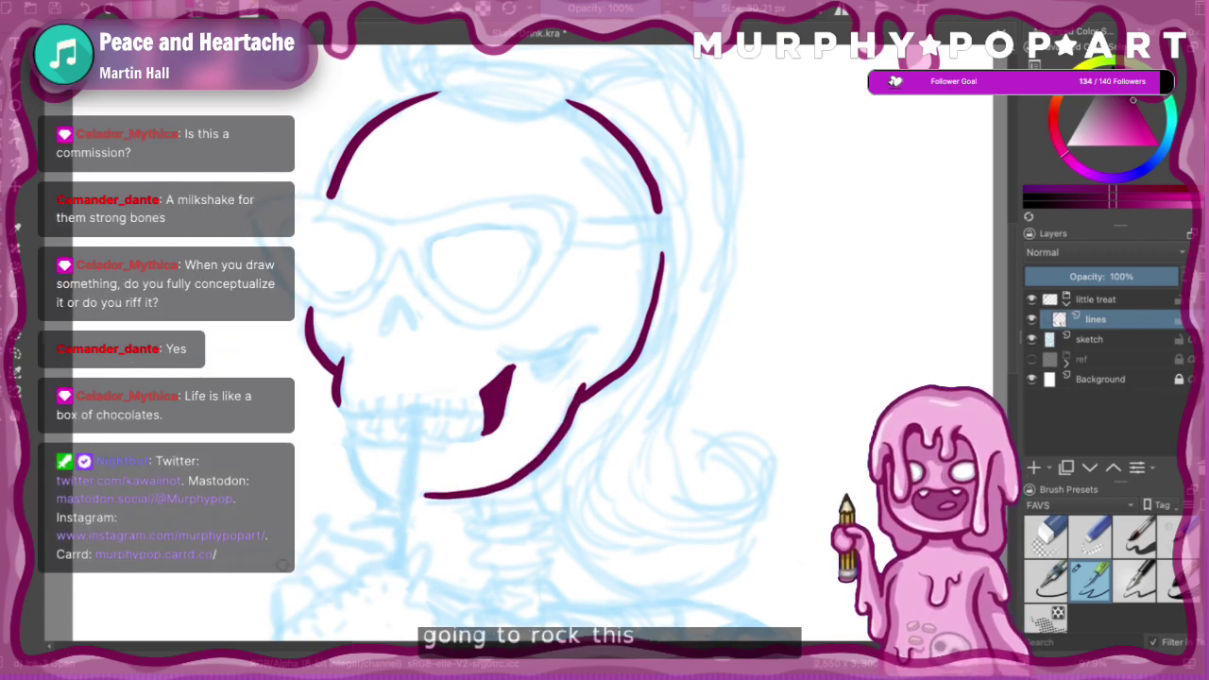
- Ink the chin curve from below the front teeth around to the lower jaw line, redoing the stroke until it joins smoothly
drag(347, 445, 377, 492)
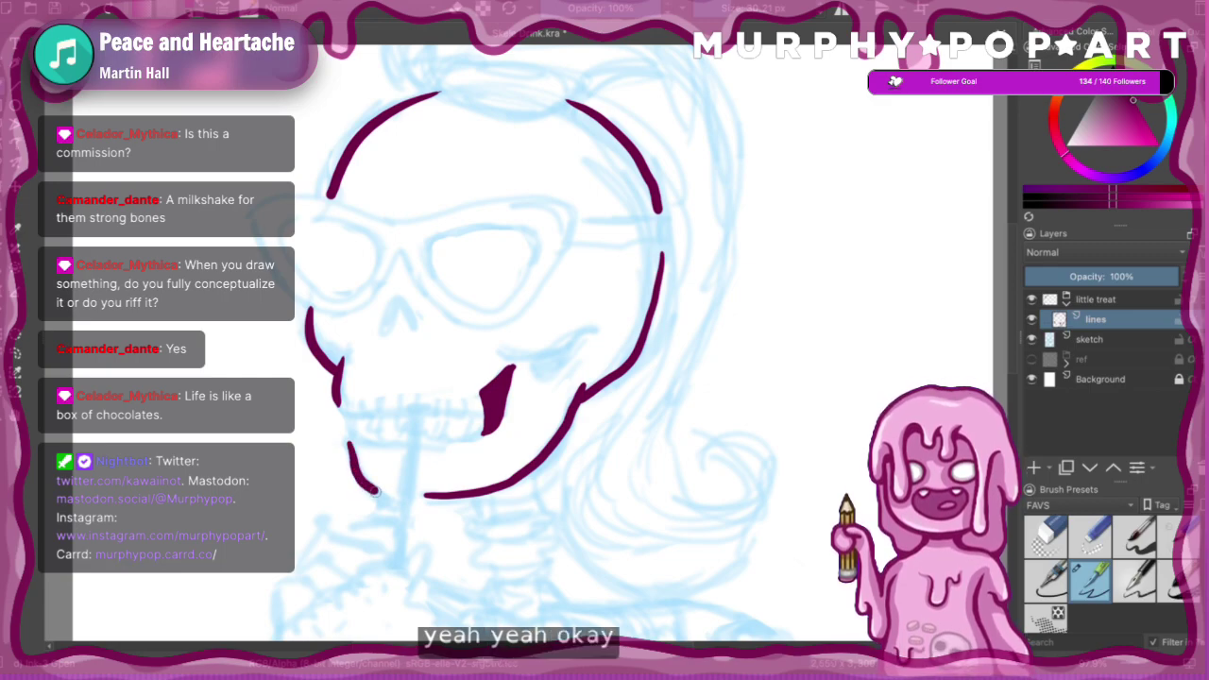
key(ctrl+z)
mouse_move(349, 447)
mouse_down()
mouse_move(377, 491)
mouse_move(450, 500)
mouse_up()
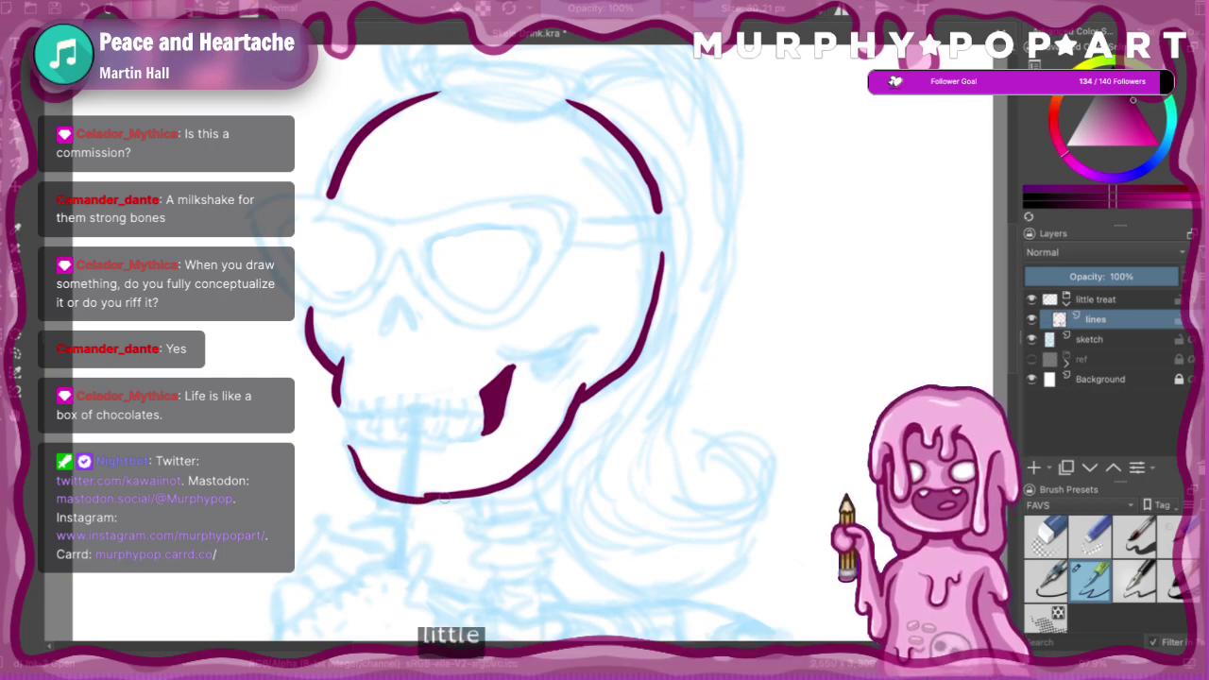
key(ctrl+z)
mouse_move(340, 445)
mouse_down()
mouse_move(383, 486)
mouse_move(423, 496)
mouse_up()
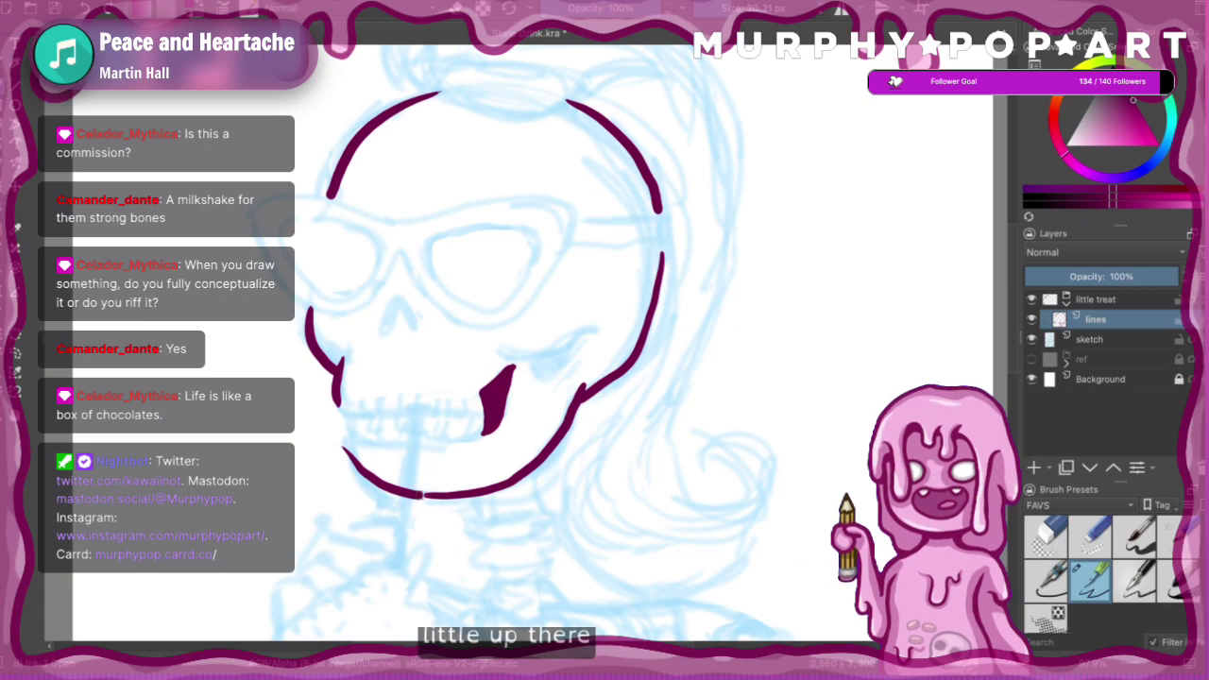
key(ctrl+z)
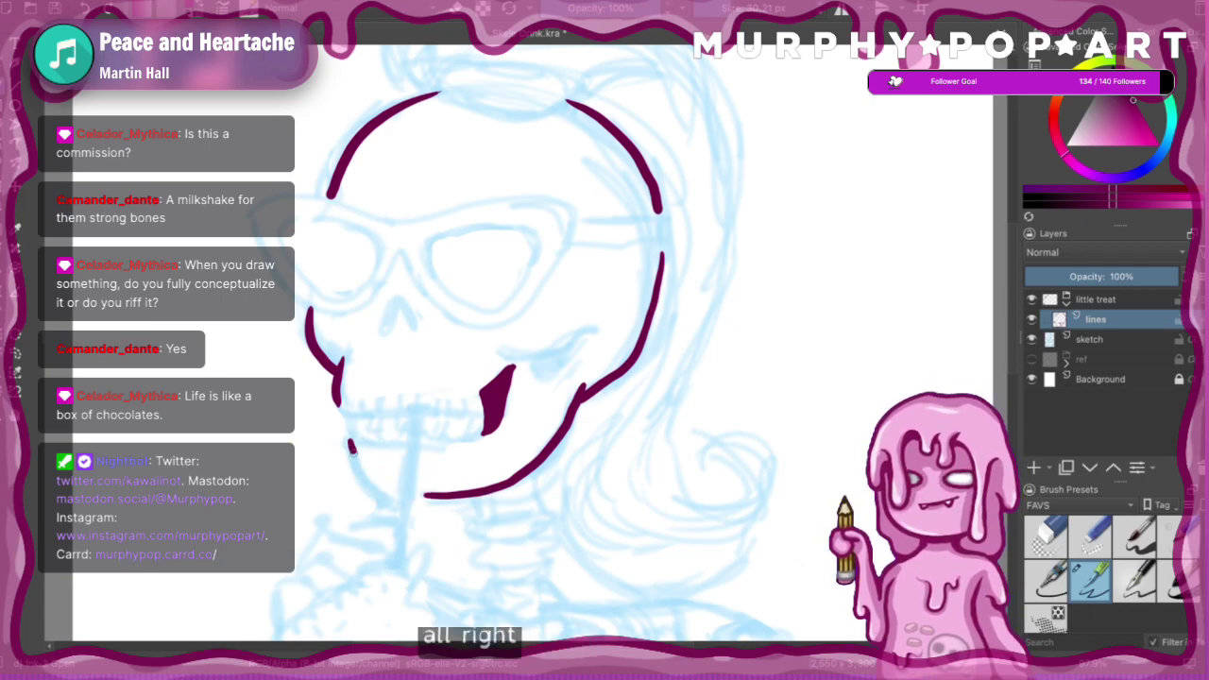
drag(352, 448, 377, 487)
key(ctrl+z)
mouse_move(348, 440)
mouse_down()
mouse_move(369, 485)
mouse_move(410, 500)
mouse_up()
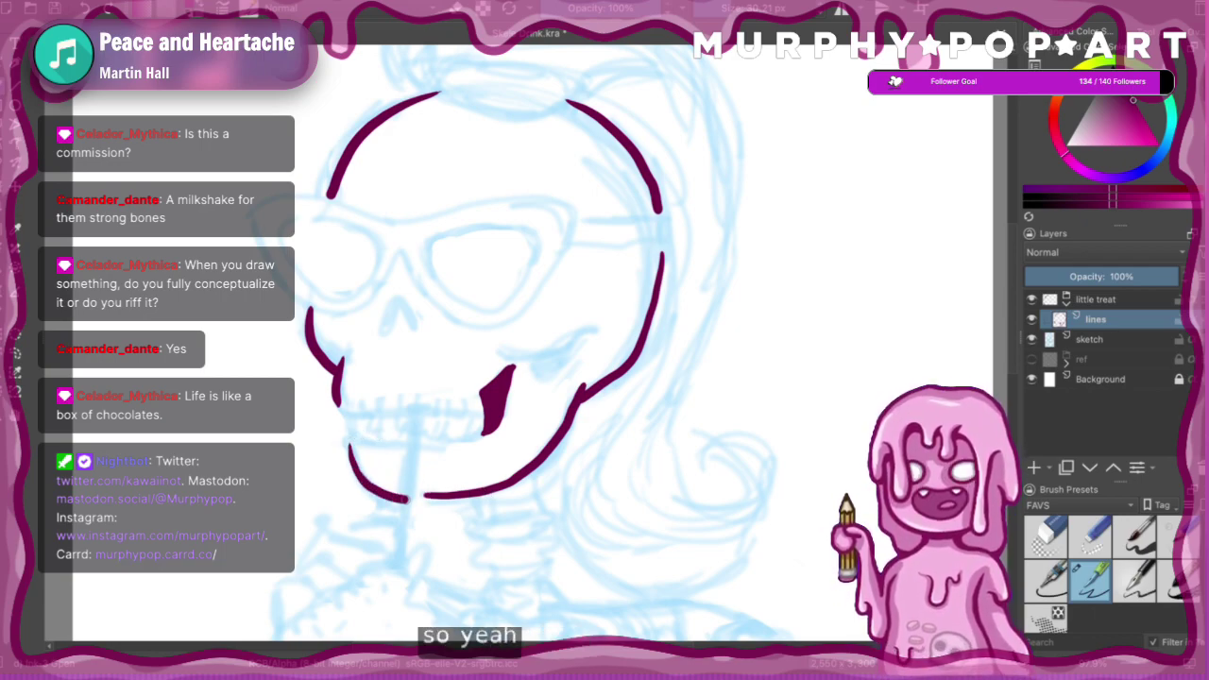
key(ctrl+z)
mouse_move(351, 440)
mouse_down()
mouse_move(369, 478)
mouse_move(427, 497)
mouse_up()
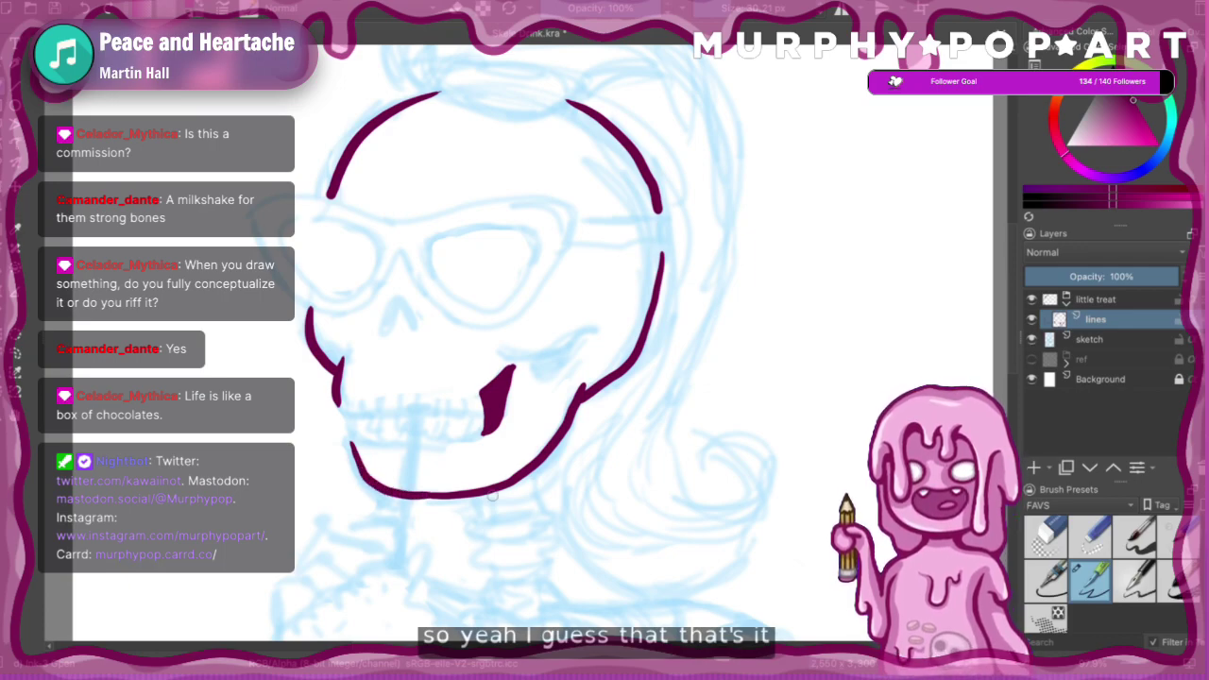
key(ctrl+z)
mouse_move(346, 436)
mouse_down()
mouse_move(366, 476)
mouse_move(423, 501)
mouse_up()
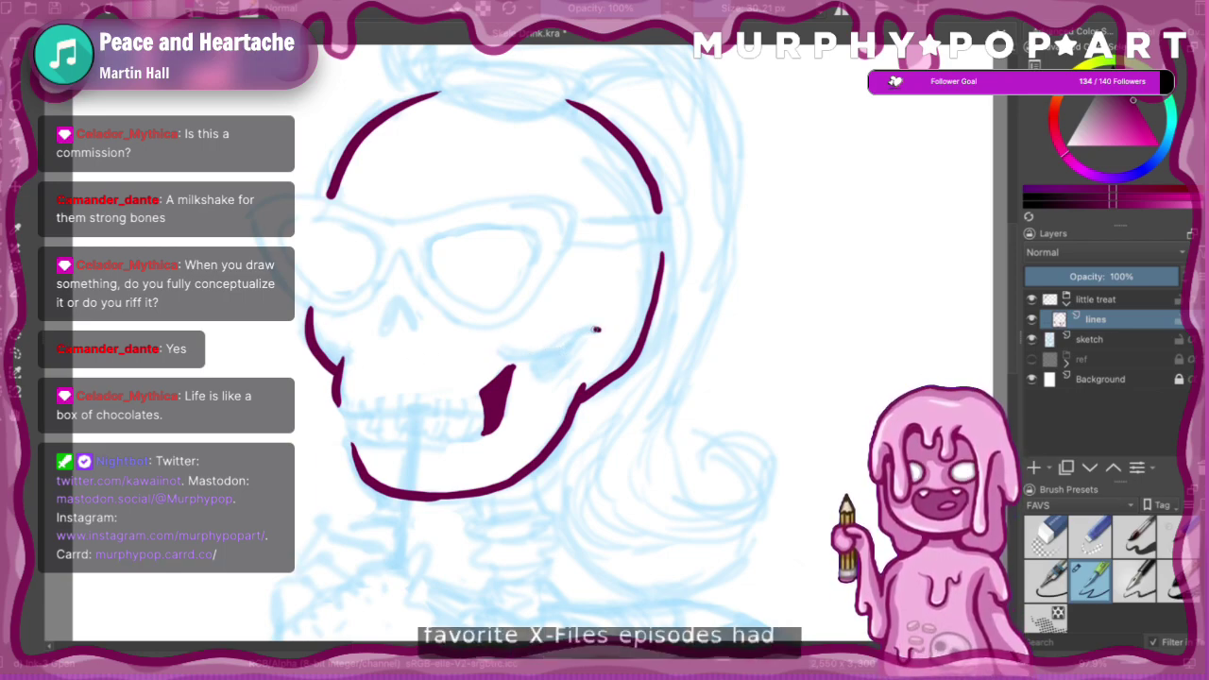
- Ink the curved near cheekbone line and fill the shadow hollow beneath it
mouse_move(494, 346)
mouse_down()
mouse_move(564, 357)
mouse_move(602, 331)
mouse_up()
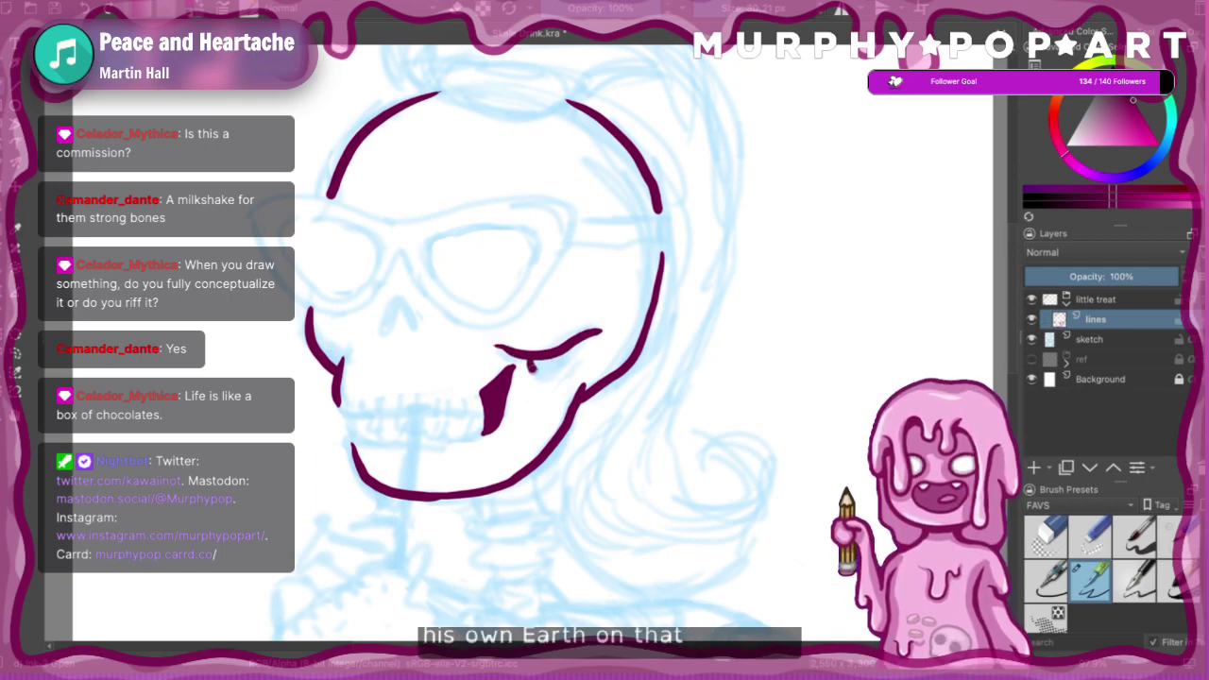
mouse_move(531, 366)
mouse_down()
mouse_move(579, 340)
mouse_move(527, 361)
mouse_move(541, 376)
mouse_move(582, 338)
mouse_up()
key(ctrl+z)
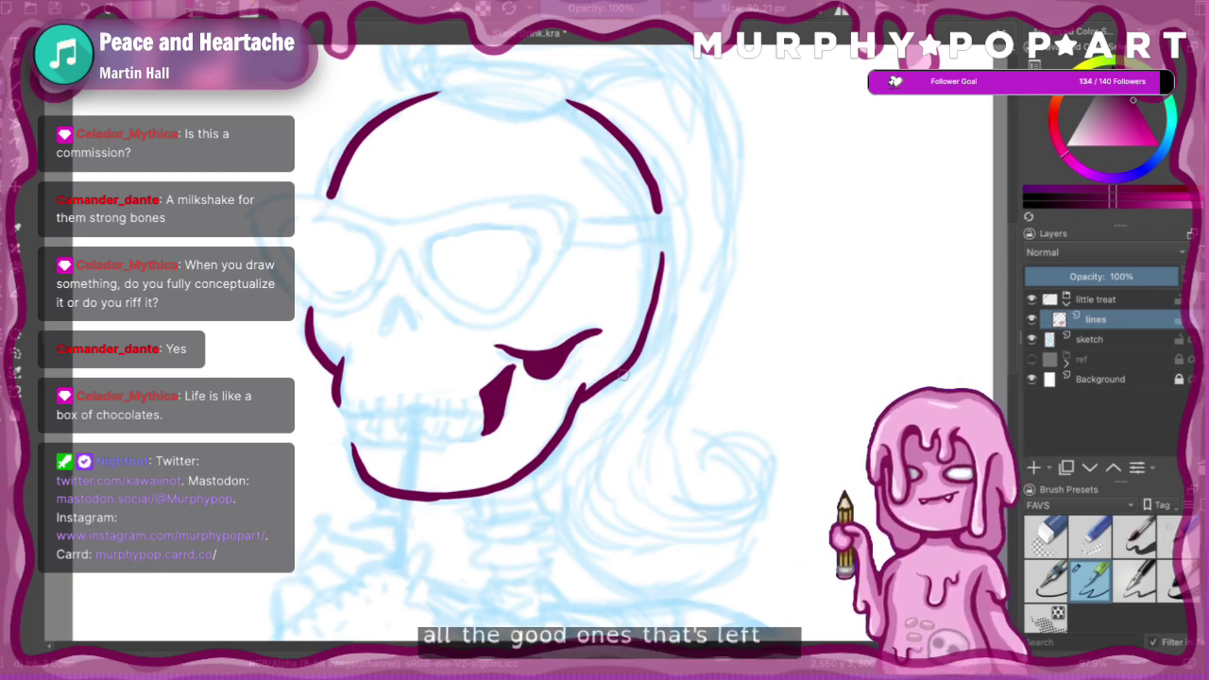
- Add a short curved stroke at the jaw hinge, overlapping the corner where the skull meets the jaw
drag(589, 371, 575, 416)
key(ctrl+z)
drag(593, 368, 570, 422)
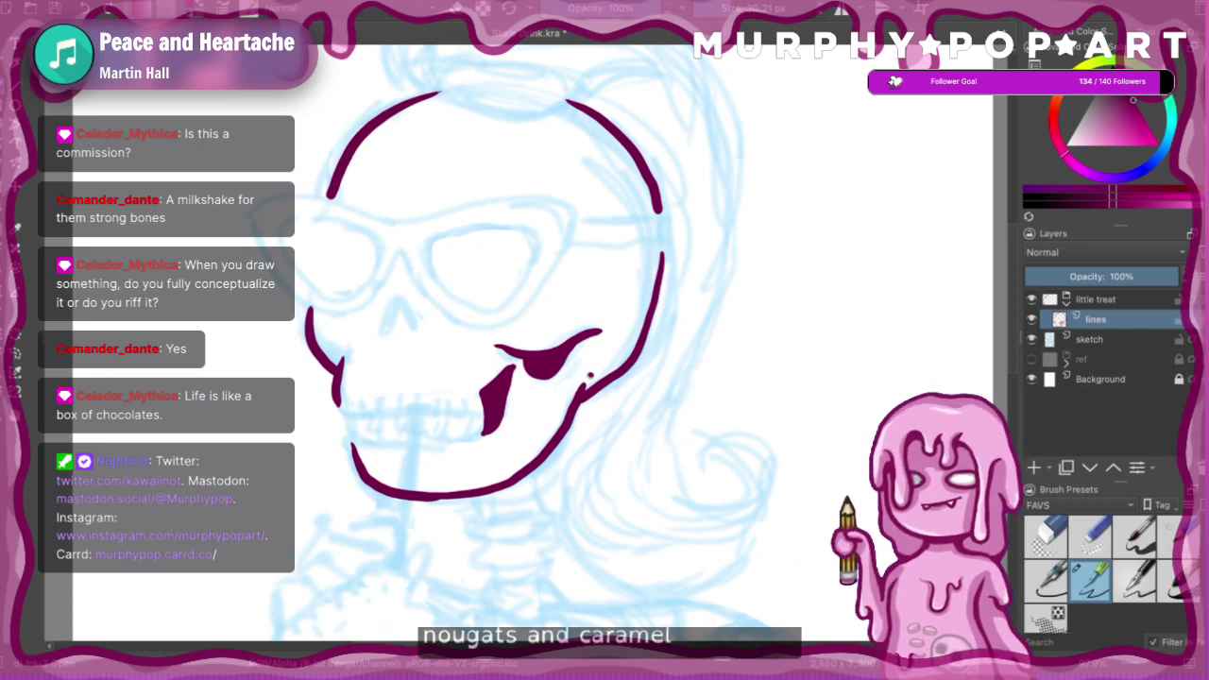
drag(597, 370, 570, 410)
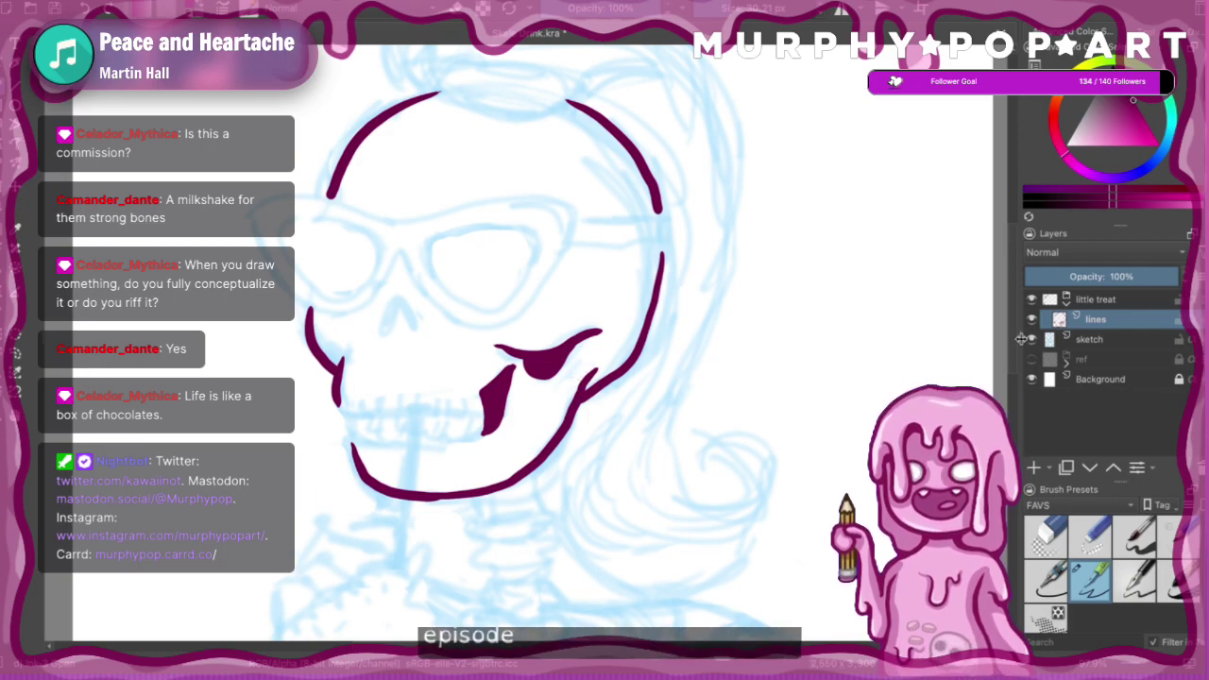
- Ink the neck vertebrae below the jaw down to the collarbone ends, adding curved cross lines between the bones
scroll(476, 366, down, 3)
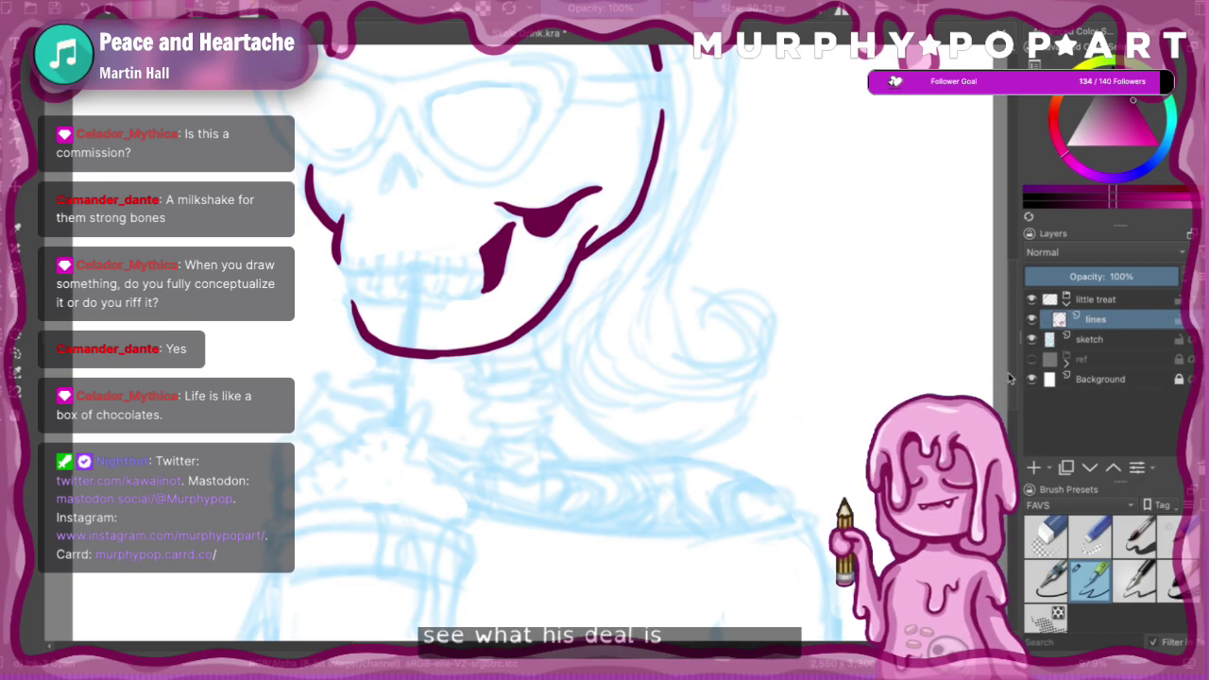
scroll(1009, 377, up, 5)
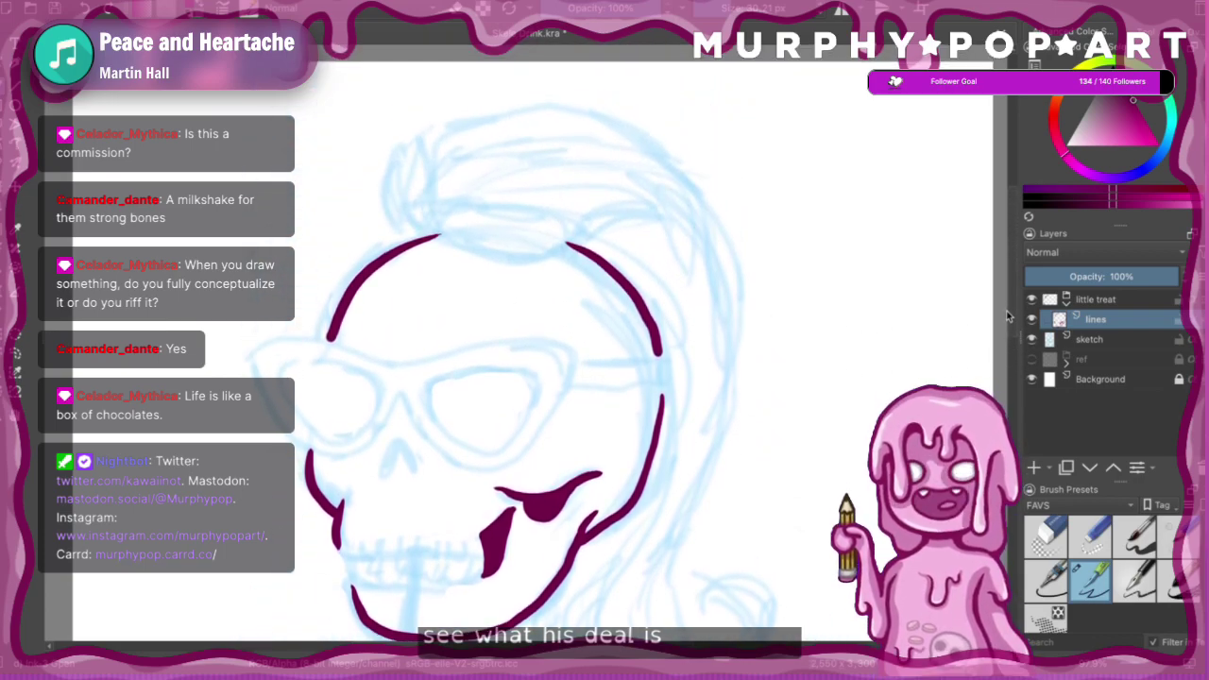
scroll(1008, 317, down, 3)
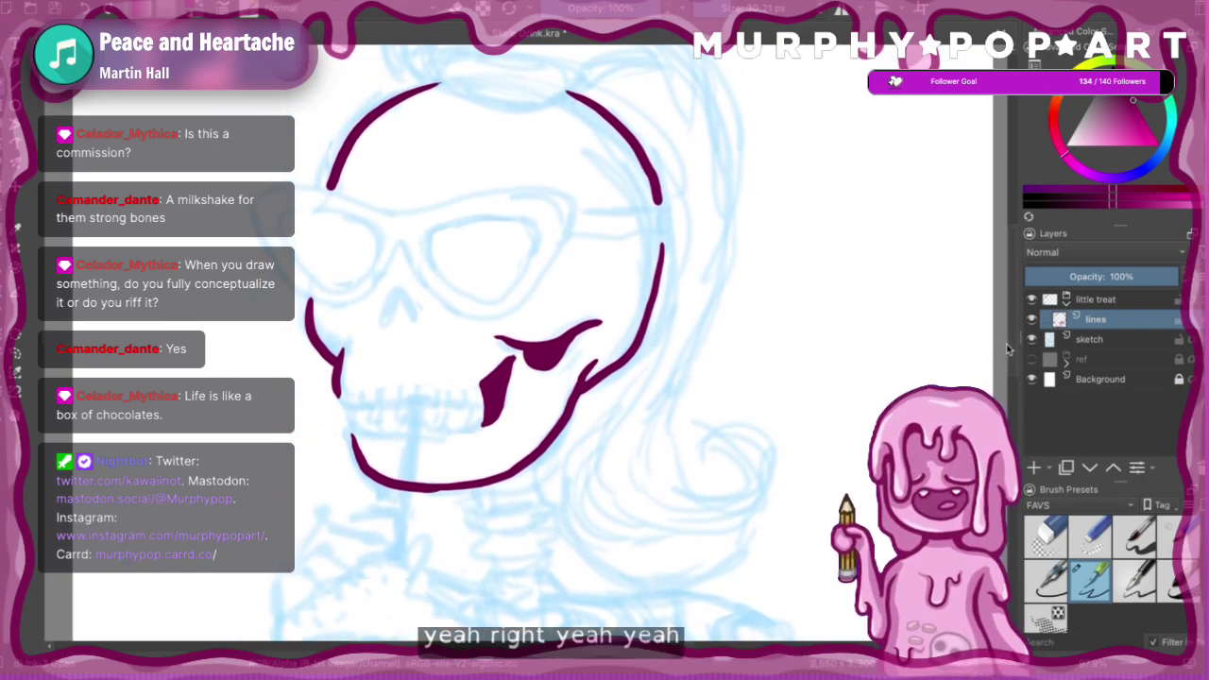
scroll(1008, 350, up, 1)
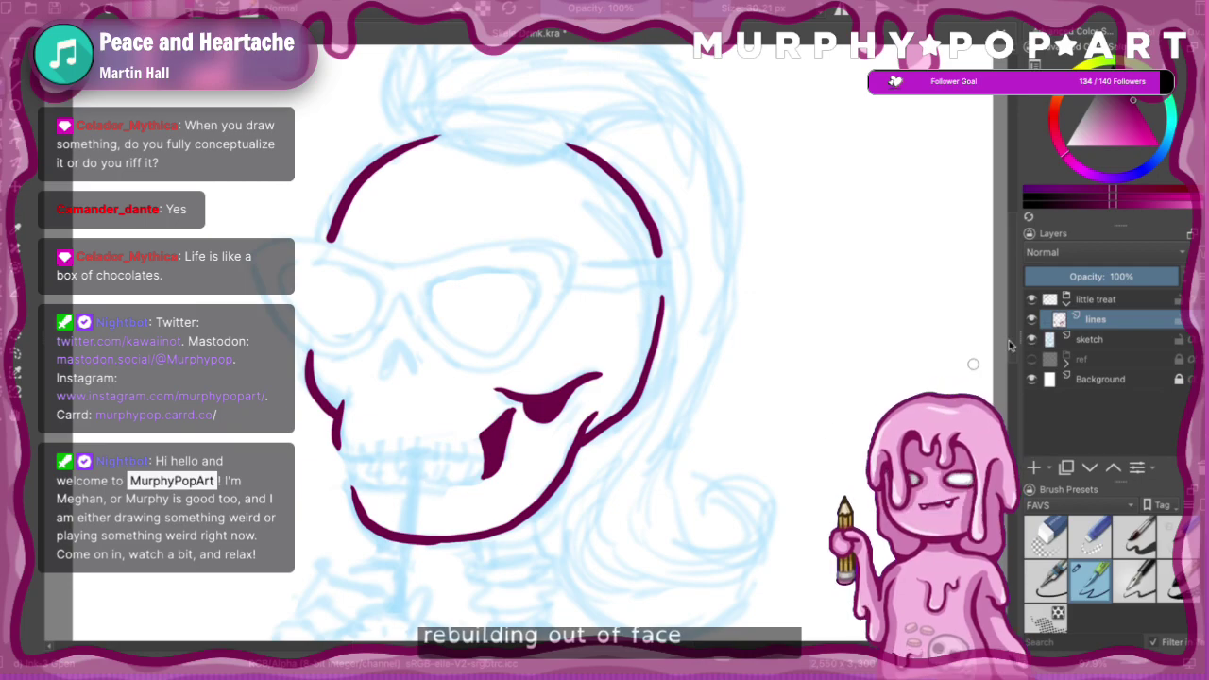
scroll(1017, 353, down, 1)
drag(1009, 381, 1009, 383)
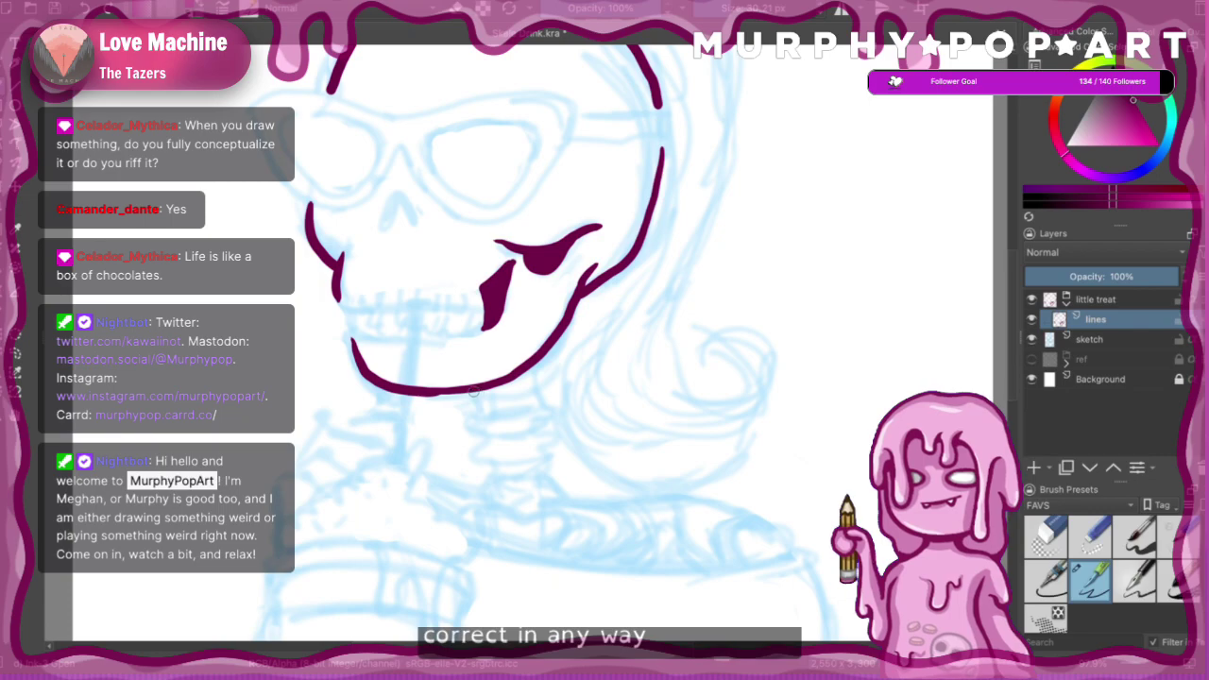
mouse_move(474, 391)
mouse_down()
mouse_move(473, 419)
mouse_move(485, 423)
mouse_move(479, 405)
mouse_move(485, 416)
mouse_up()
key(ctrl+z)
key(ctrl+z)
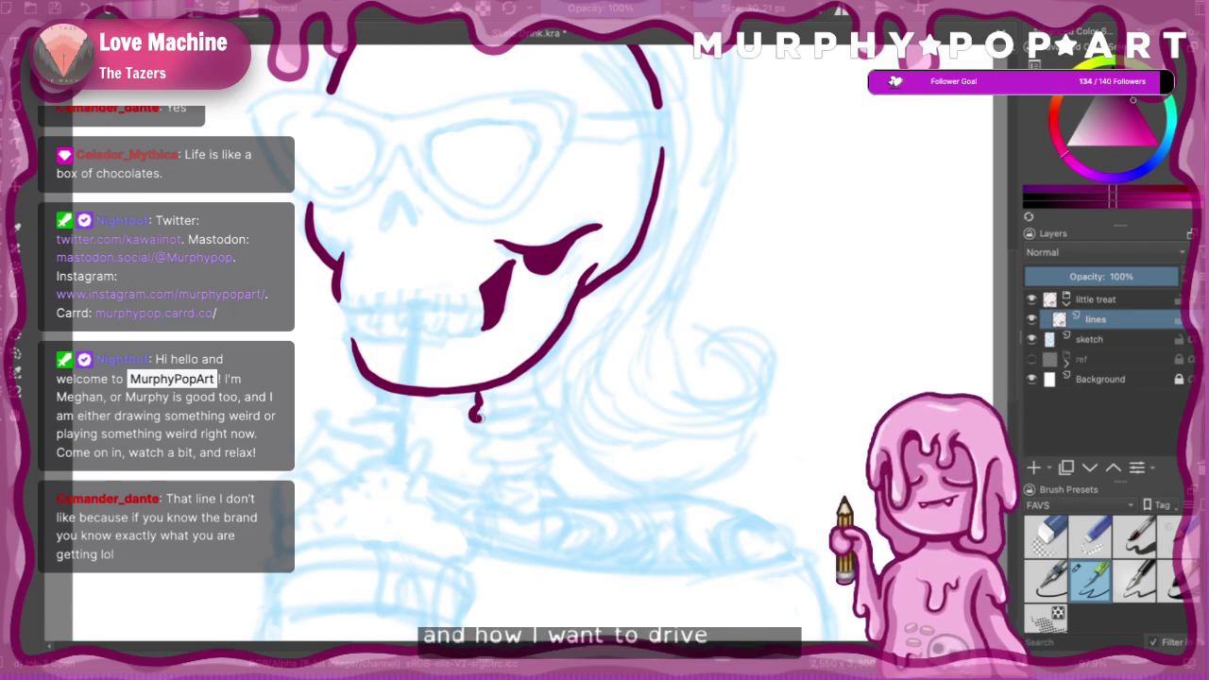
mouse_move(531, 371)
mouse_down()
mouse_move(546, 408)
mouse_move(515, 432)
mouse_move(548, 424)
mouse_move(483, 446)
mouse_move(502, 475)
mouse_up()
mouse_move(535, 425)
mouse_down()
mouse_move(547, 466)
mouse_move(498, 474)
mouse_move(486, 488)
mouse_move(492, 499)
mouse_move(542, 471)
mouse_move(542, 501)
mouse_move(498, 506)
mouse_move(480, 523)
mouse_move(536, 509)
mouse_move(557, 511)
mouse_move(551, 554)
mouse_up()
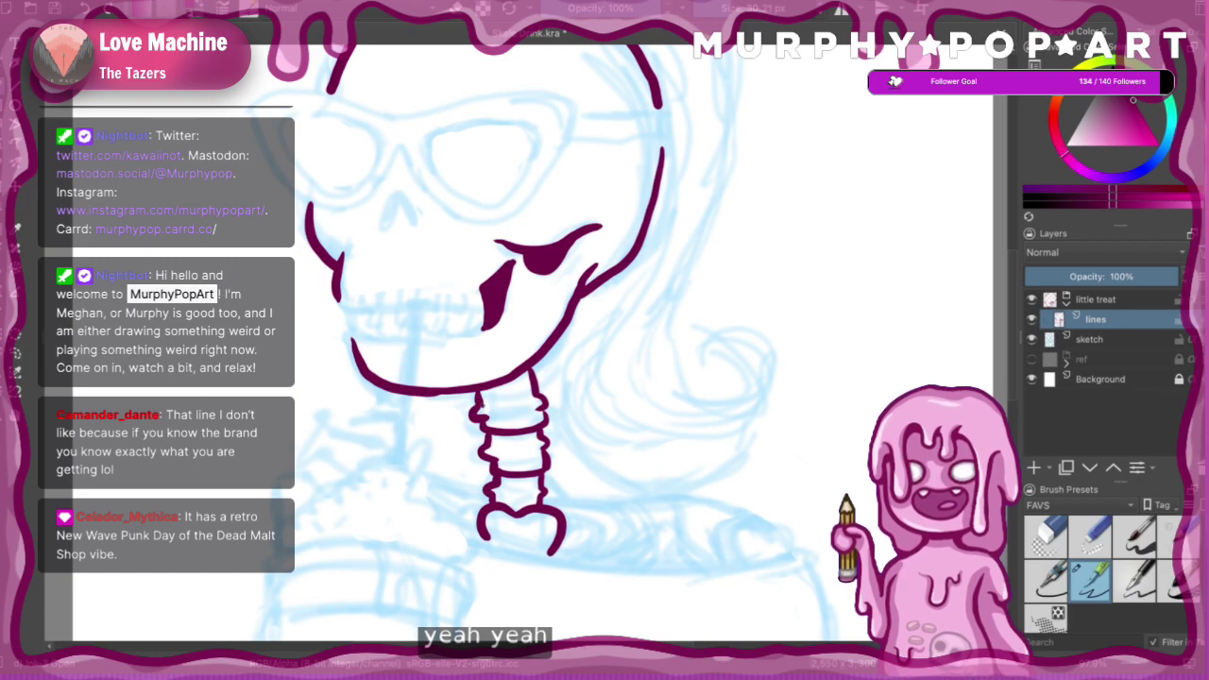
mouse_move(479, 408)
mouse_down()
mouse_move(533, 397)
mouse_move(499, 418)
mouse_move(550, 408)
mouse_move(522, 441)
mouse_move(490, 446)
mouse_move(537, 441)
mouse_up()
key(ctrl+z)
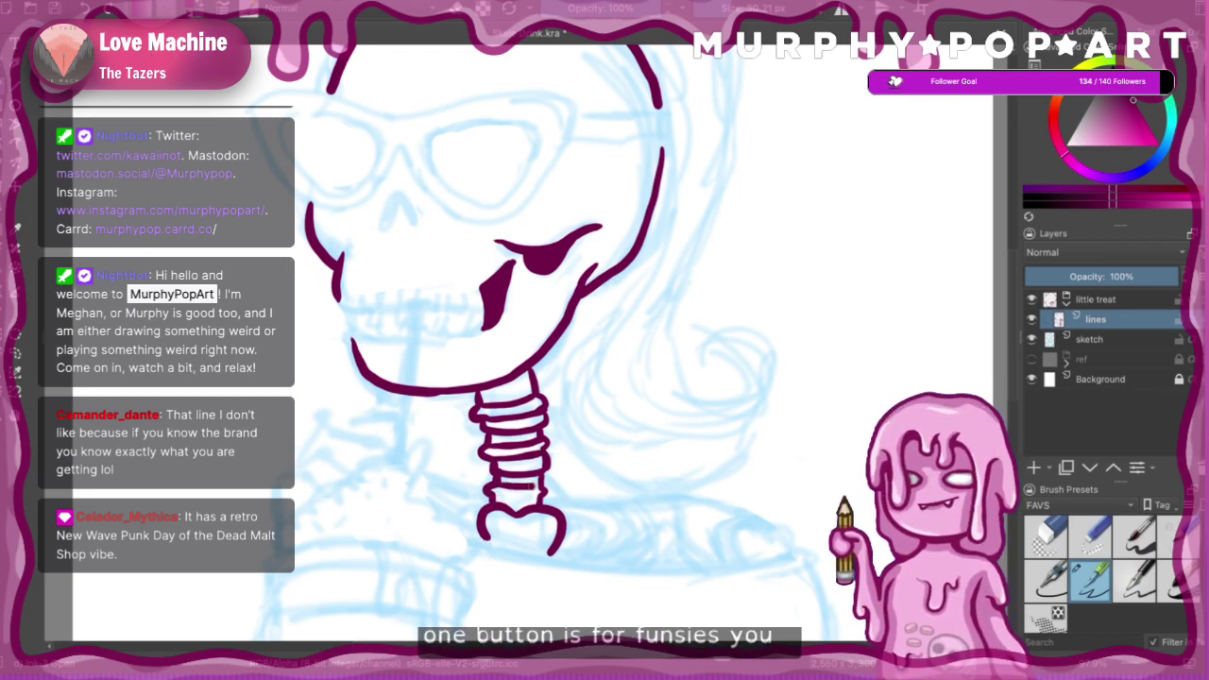
- Ink a curved cross line on the lowest neck vertebra, just above the collarbone ends
drag(510, 497, 532, 495)
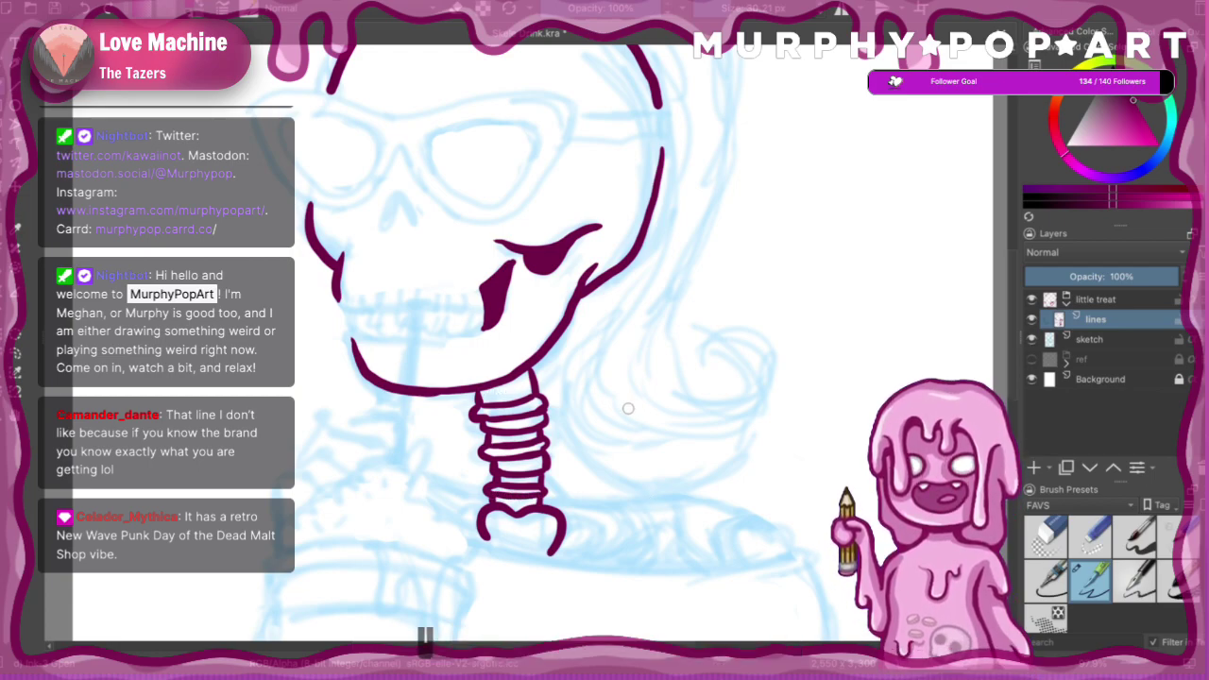
key(ctrl+minus)
key(ctrl+minus)
key(ctrl+minus)
key(ctrl+minus)
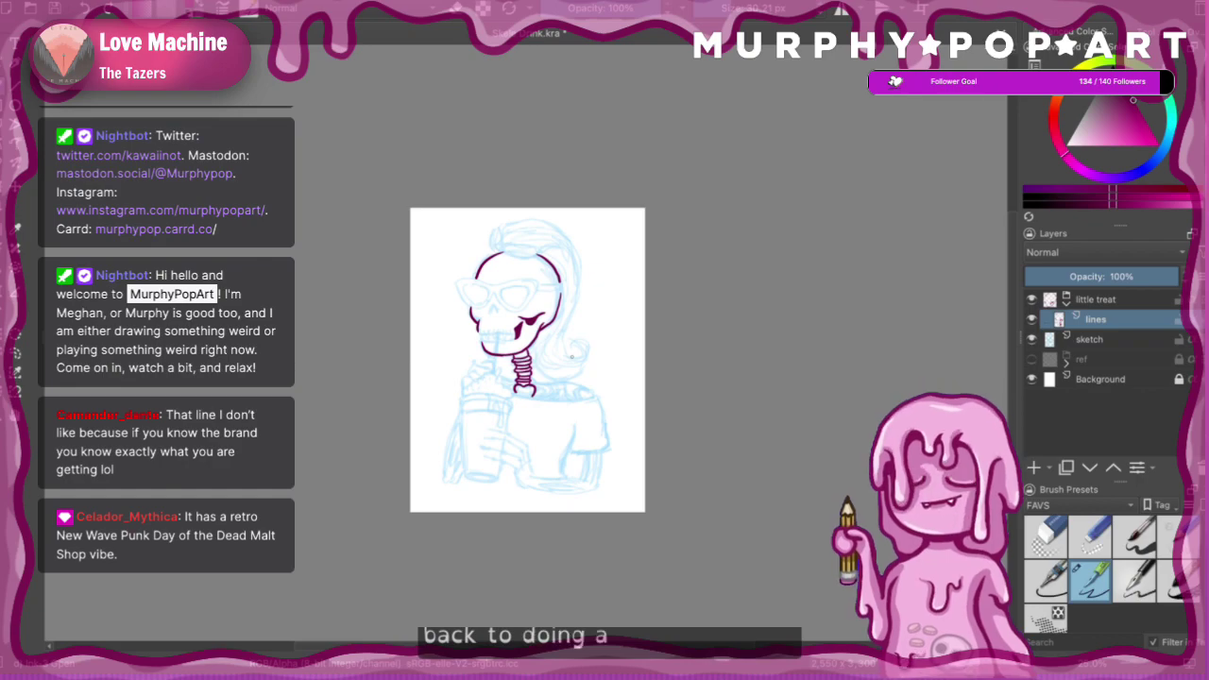
- Check the inked skull and neck against the whole figure and save the drawing
key(plus)
key(plus)
key(plus)
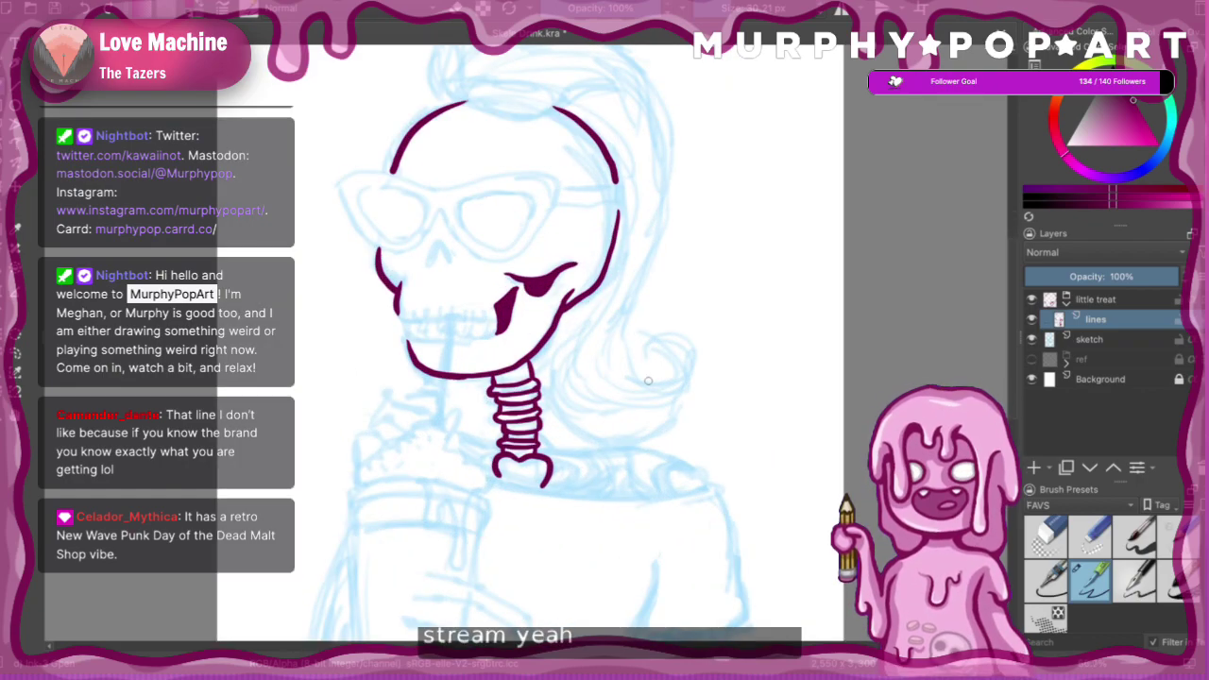
key(plus)
key(plus)
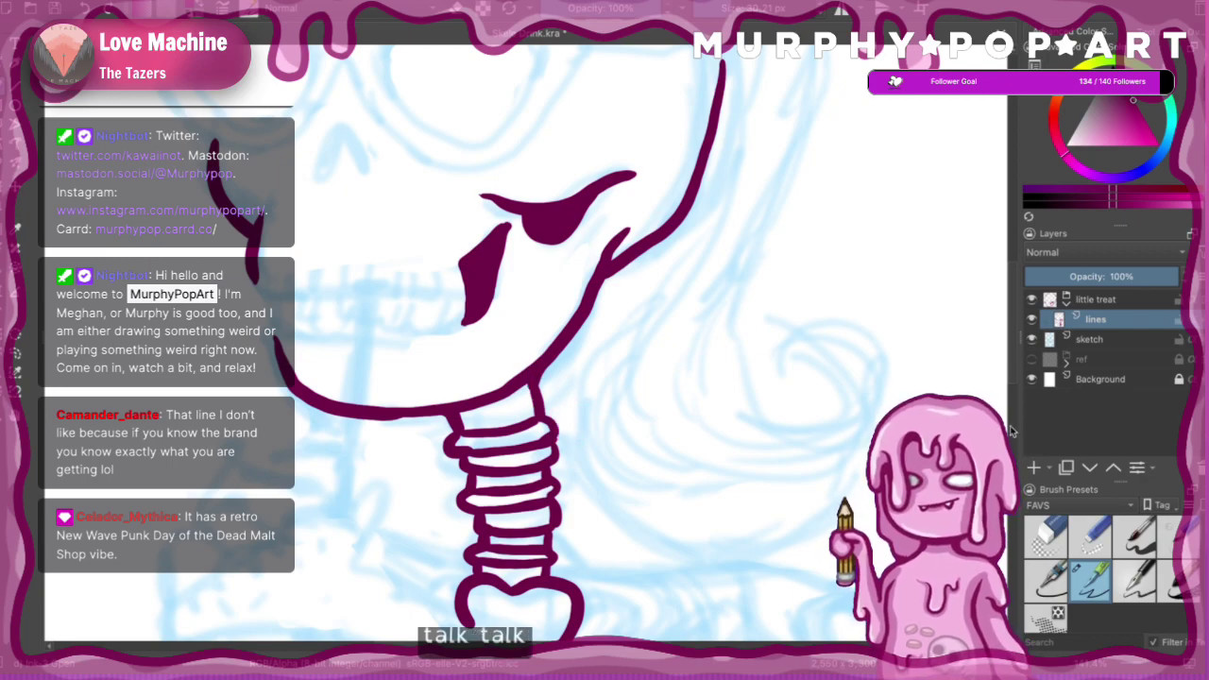
drag(1016, 327, 1023, 359)
key(ctrl+minus)
key(ctrl+minus)
key(ctrl+minus)
key(ctrl+minus)
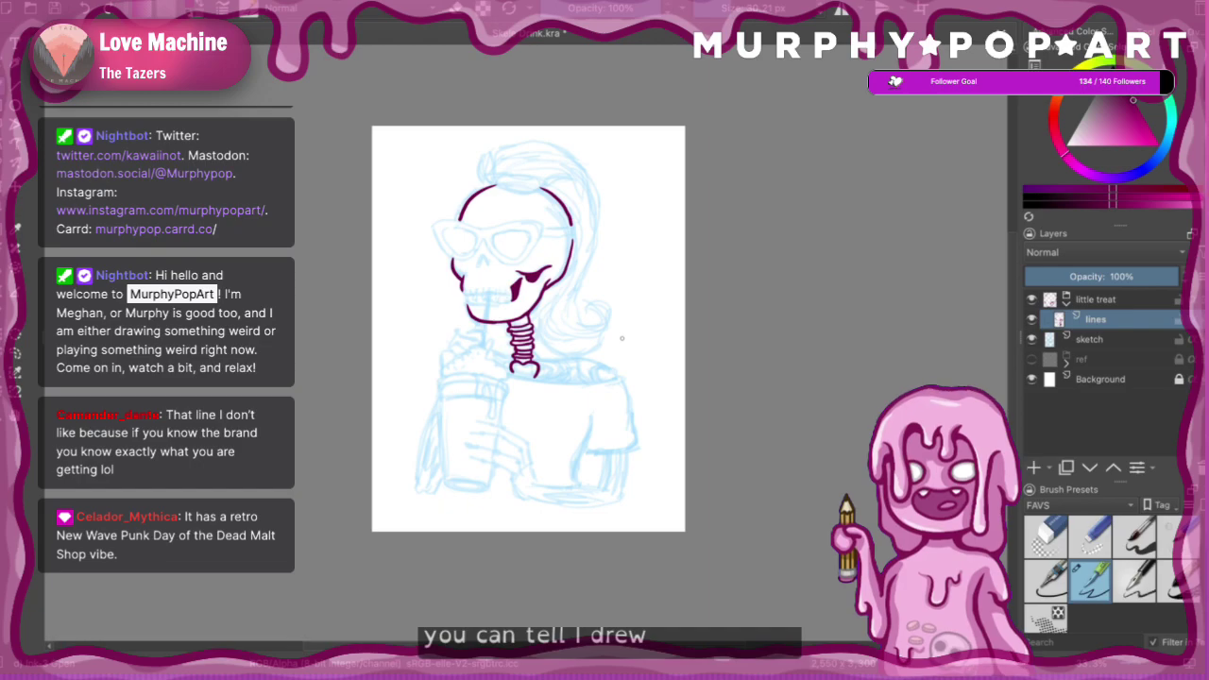
key(ctrl+plus)
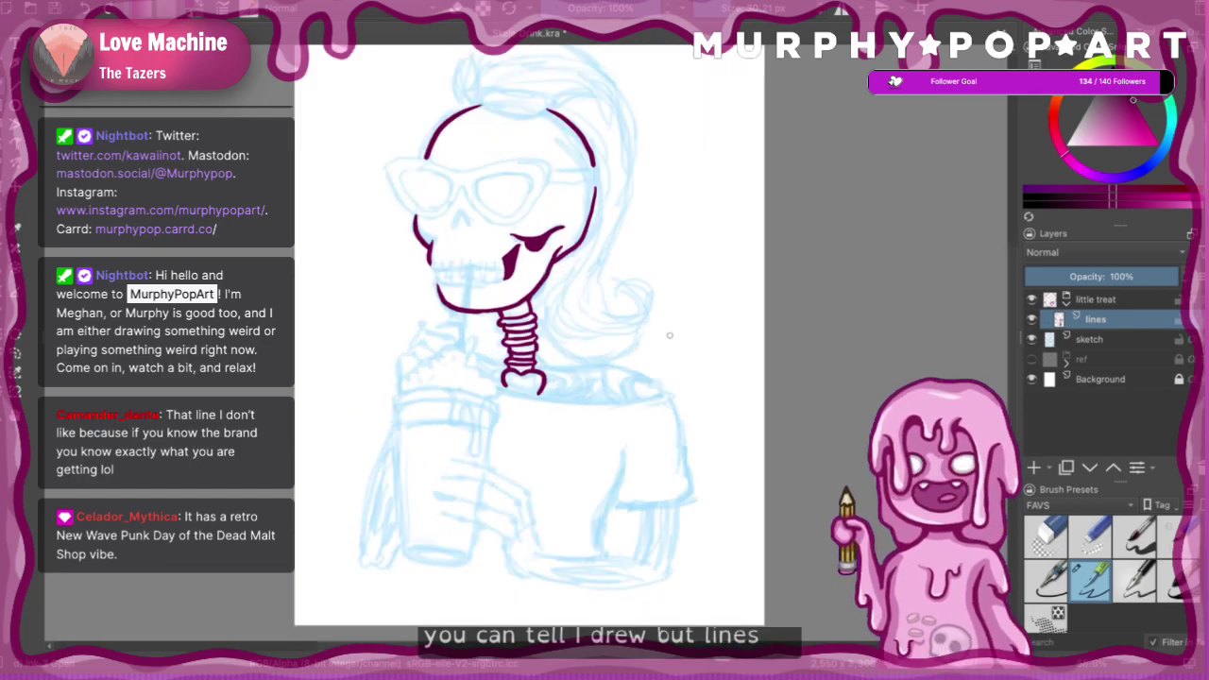
key(ctrl+s)
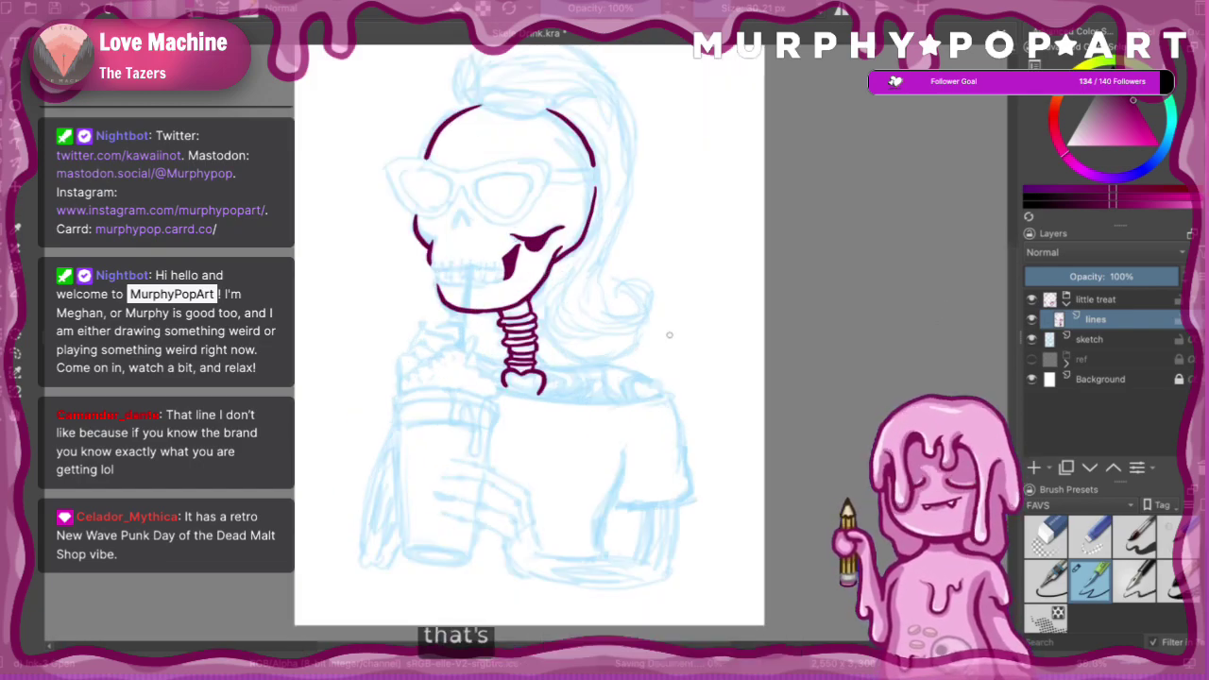
- Ink the upside-down heart-shaped nose cavity below the sunglasses and fill it solid with a thinner brush
key(plus)
key(plus)
key(plus)
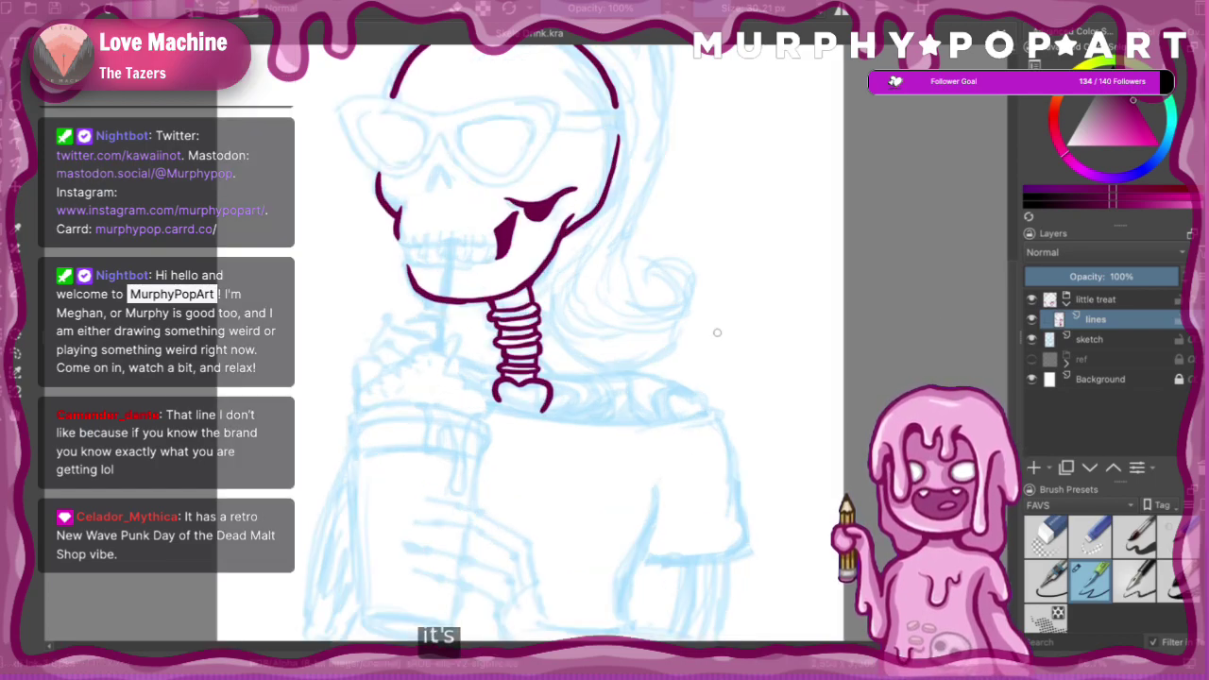
key(plus)
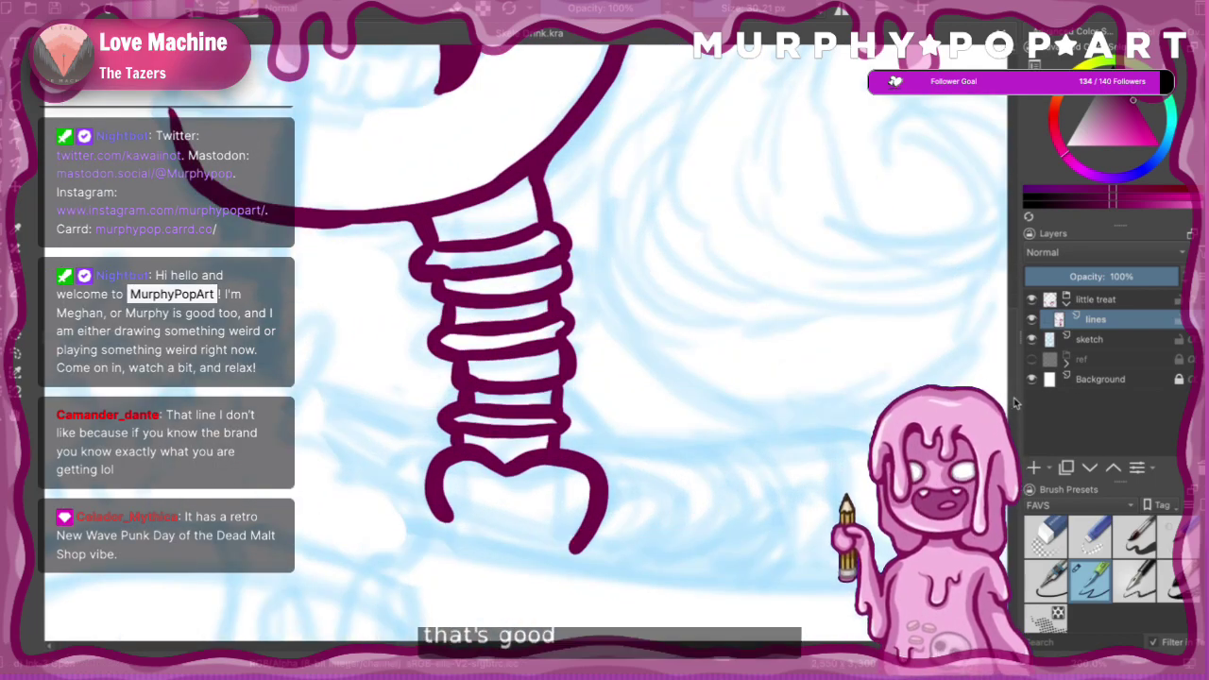
drag(1014, 401, 1015, 342)
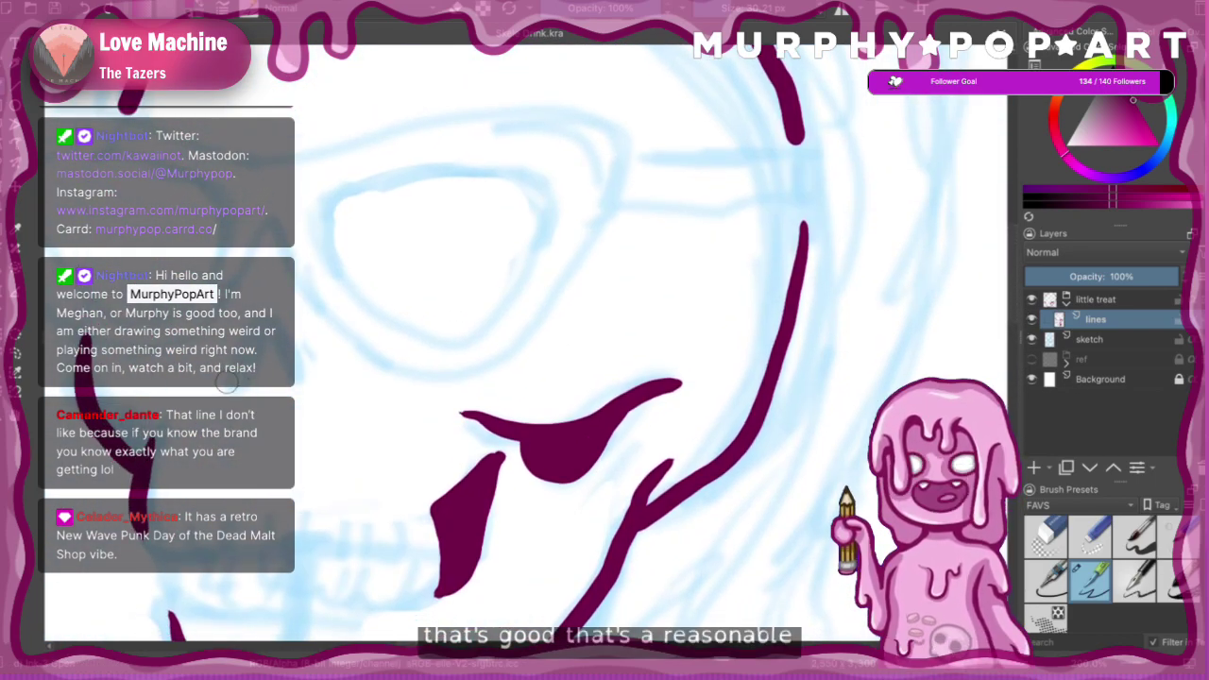
mouse_move(229, 380)
mouse_down()
mouse_move(262, 304)
mouse_move(300, 379)
mouse_move(276, 356)
mouse_move(236, 384)
mouse_move(264, 347)
mouse_move(282, 351)
mouse_up()
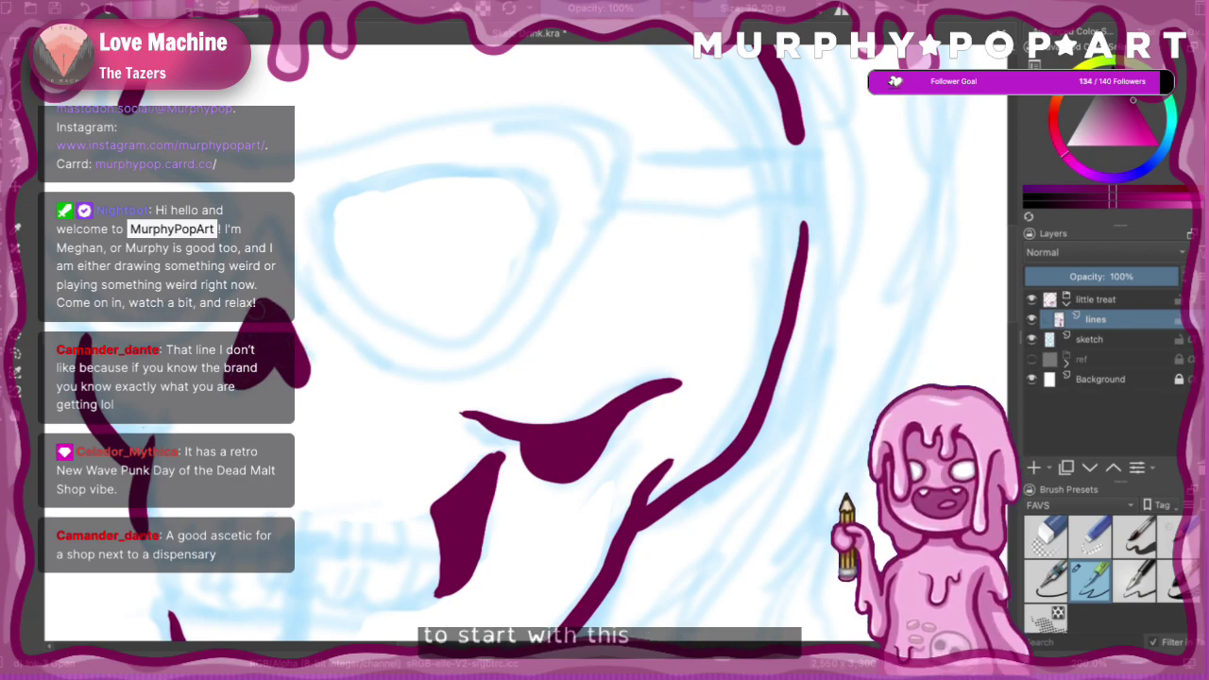
drag(283, 319, 305, 378)
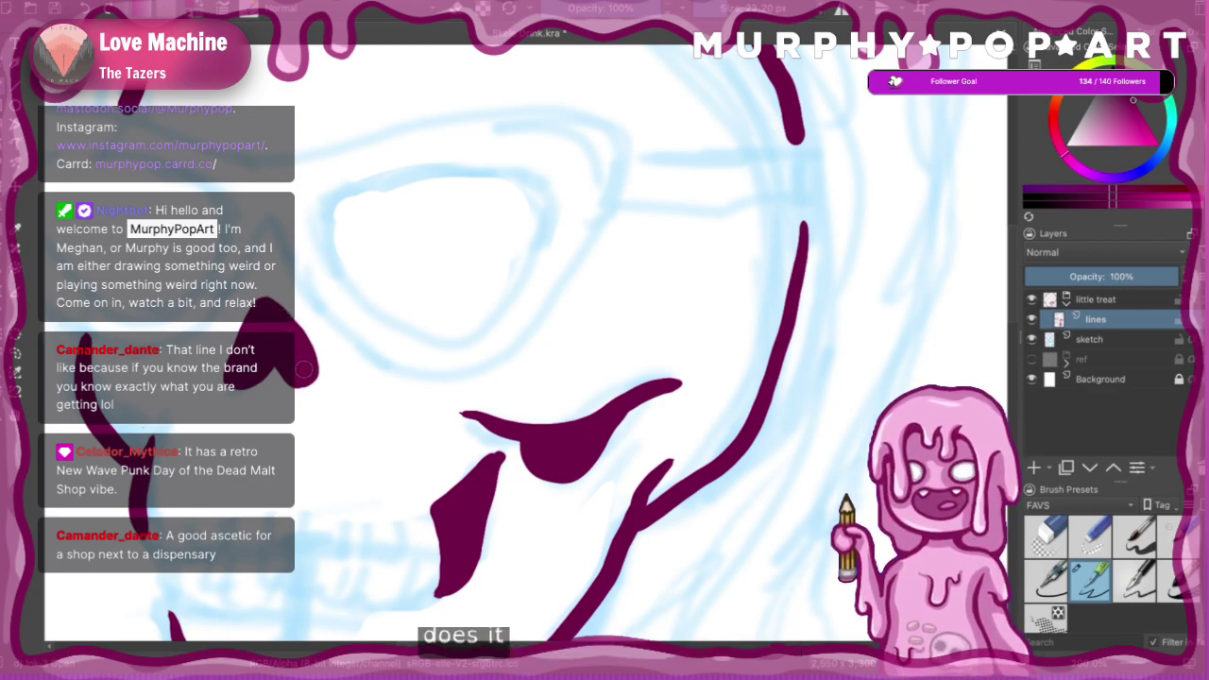
ctrl+click(276, 329)
key(ctrl+minus)
key(ctrl+minus)
key(ctrl+minus)
key(ctrl+minus)
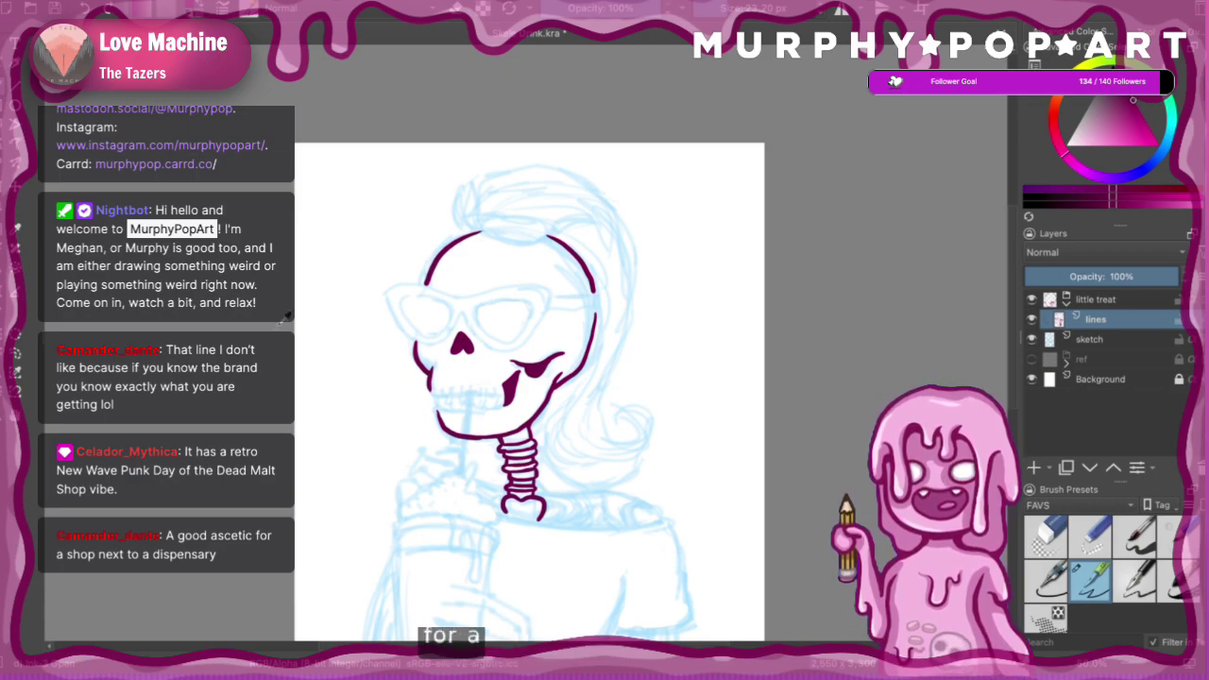
scroll(283, 319, down, 3)
- Ink the scalloped upper gum line from the front of the jaw to the dark mouth corner and outline the first front teeth
key(ctrl+plus)
key(ctrl+plus)
key(ctrl+plus)
key(ctrl+plus)
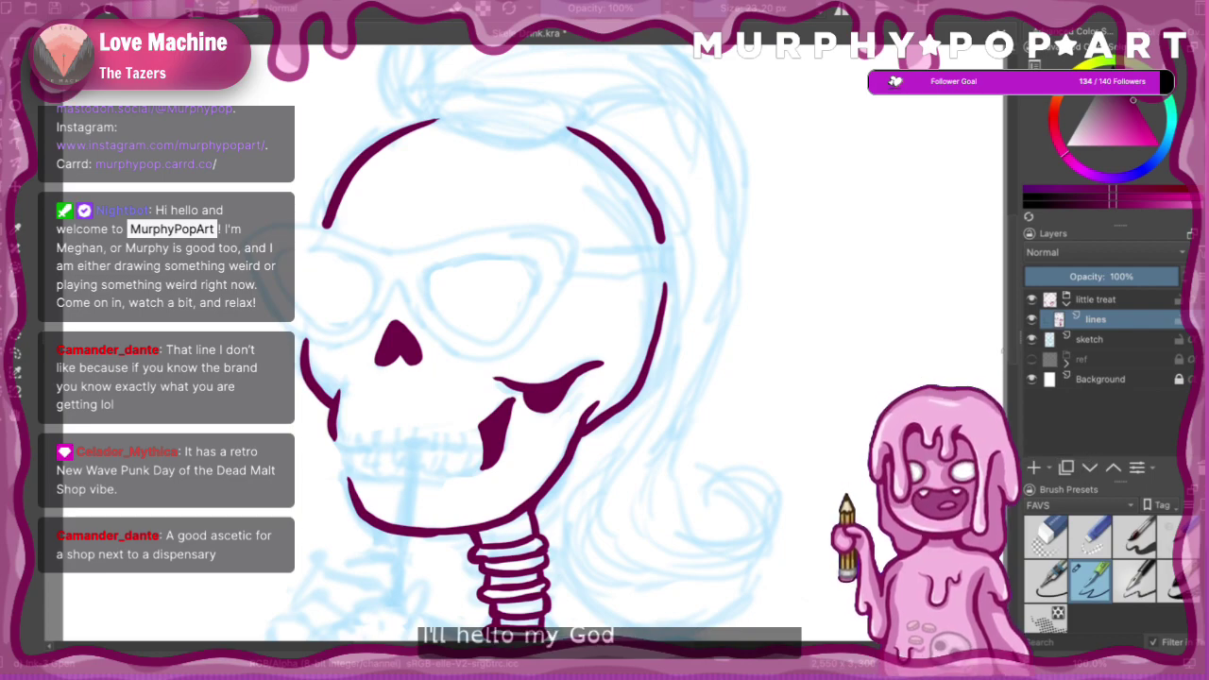
drag(1019, 370, 1018, 370)
scroll(1018, 375, down, 2)
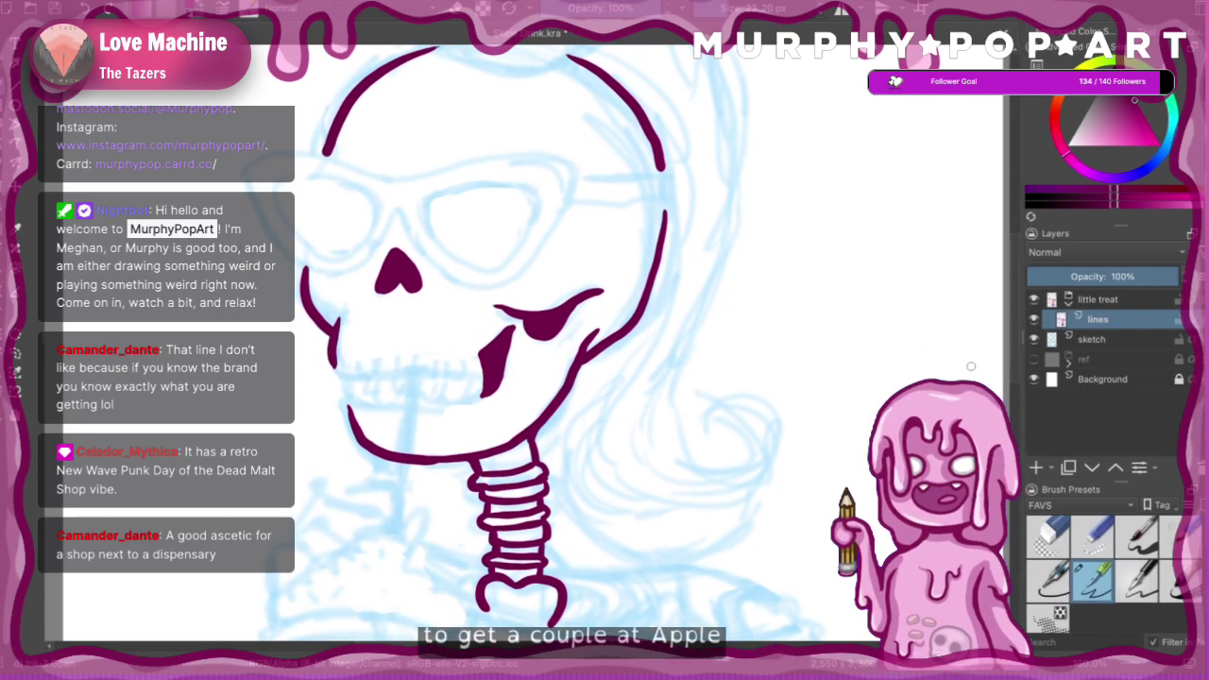
scroll(541, 202, up, 2)
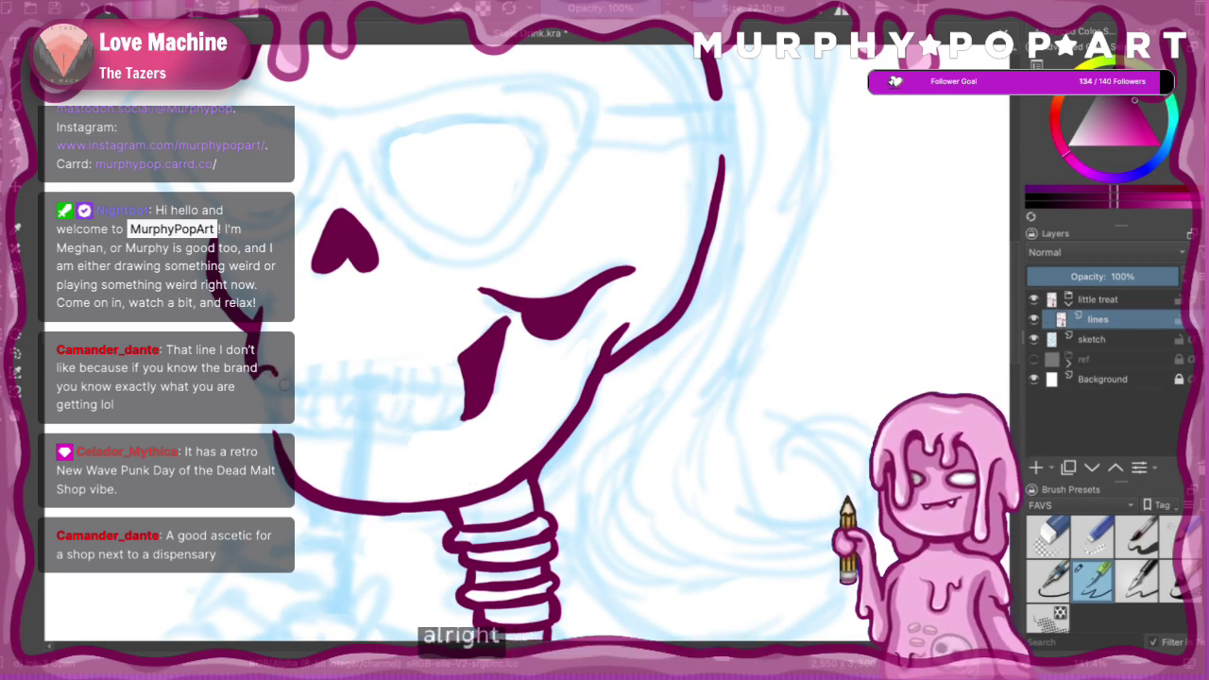
mouse_move(302, 371)
mouse_down()
mouse_move(335, 378)
mouse_move(343, 366)
mouse_move(418, 374)
mouse_up()
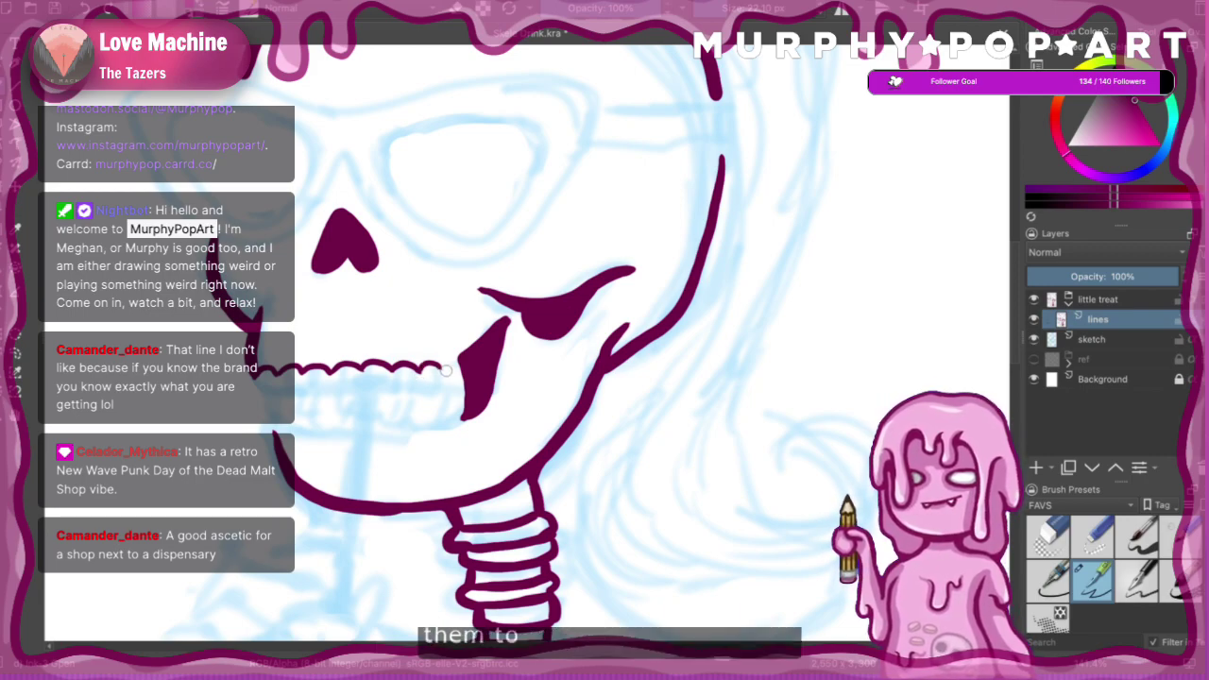
key(ctrl+z)
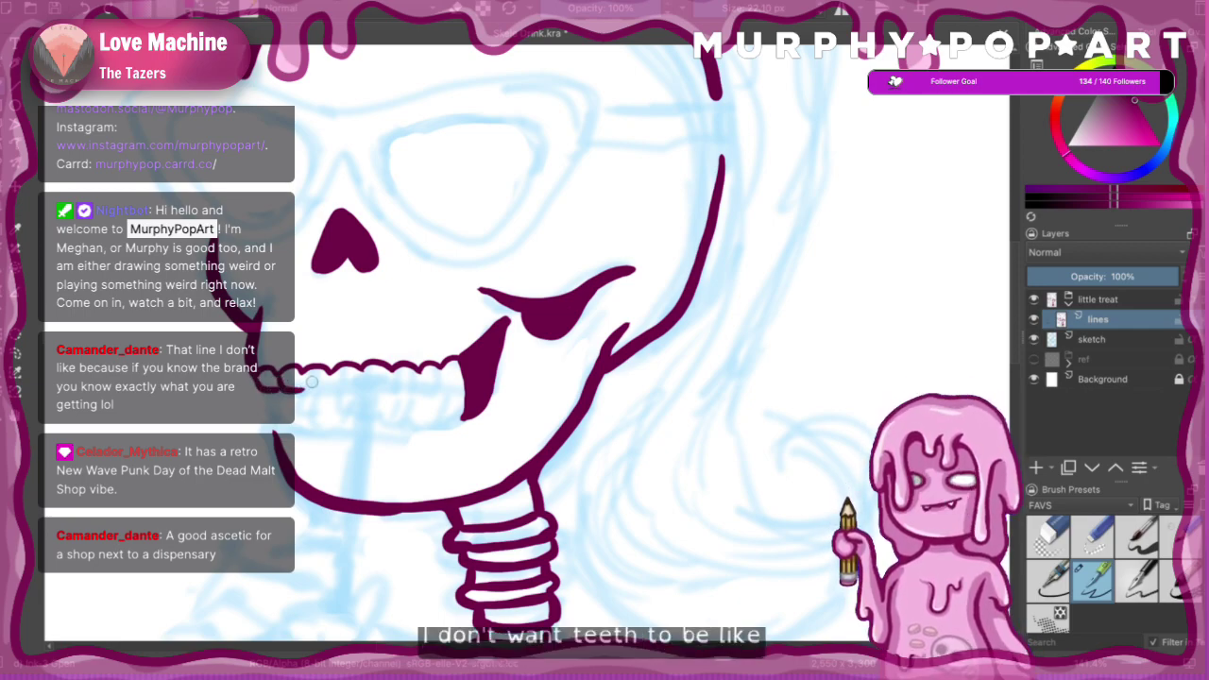
- Outline the remaining upper teeth with short dividers and a closing lower edge, back to the dark mouth corner
key(super+minus)
key(super+minus)
key(super+minus)
key(super+minus)
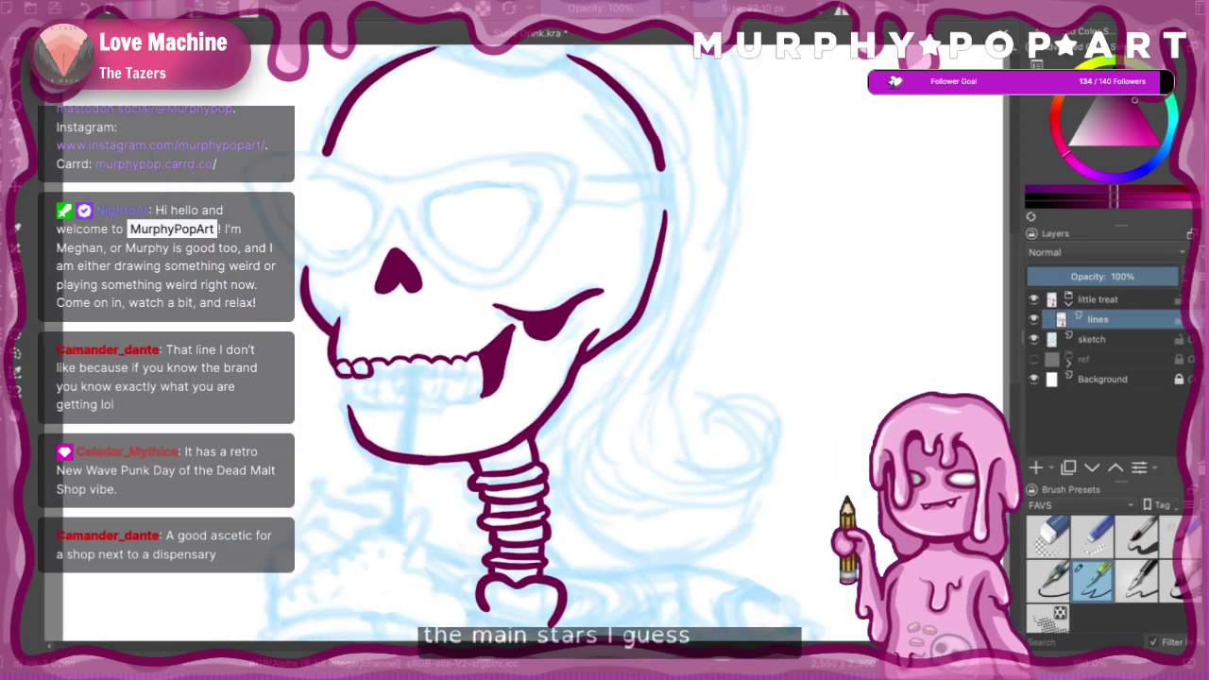
key(super+plus)
key(super+plus)
key(super+plus)
key(super+plus)
scroll(516, 331, up, 2)
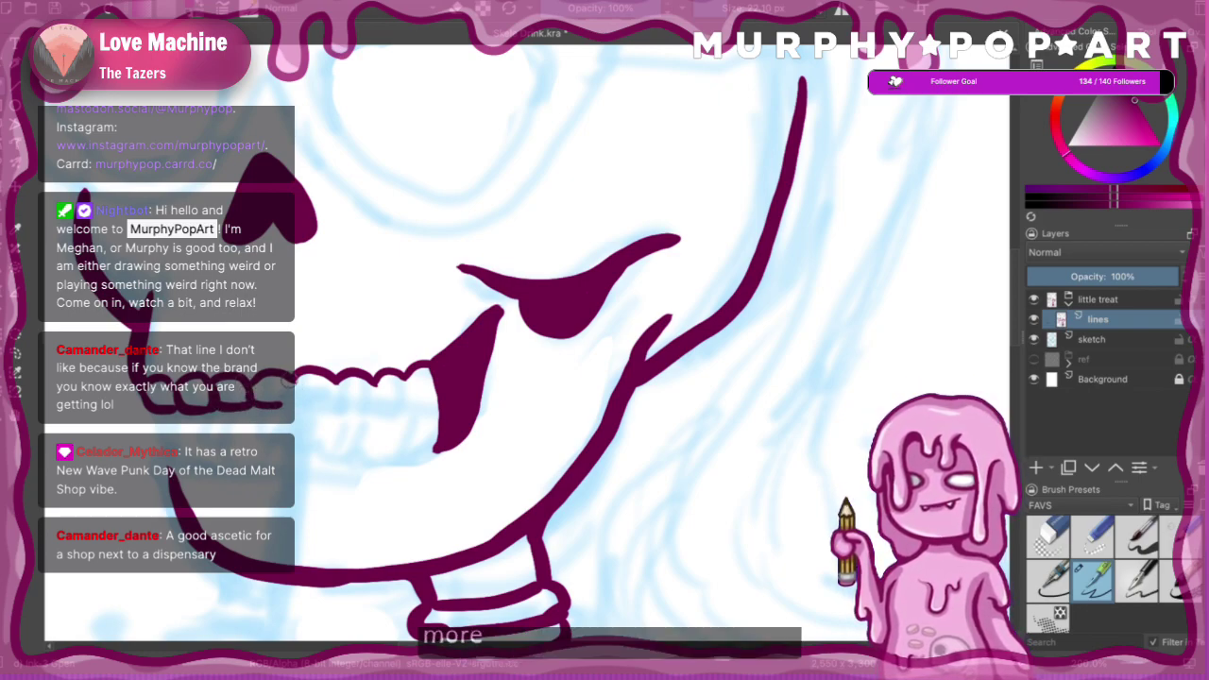
mouse_move(289, 379)
mouse_down()
mouse_move(269, 405)
mouse_move(299, 401)
mouse_move(290, 392)
mouse_move(319, 402)
mouse_move(336, 385)
mouse_move(334, 399)
mouse_move(359, 406)
mouse_move(371, 384)
mouse_move(380, 413)
mouse_move(374, 403)
mouse_move(406, 401)
mouse_move(401, 380)
mouse_move(434, 401)
mouse_up()
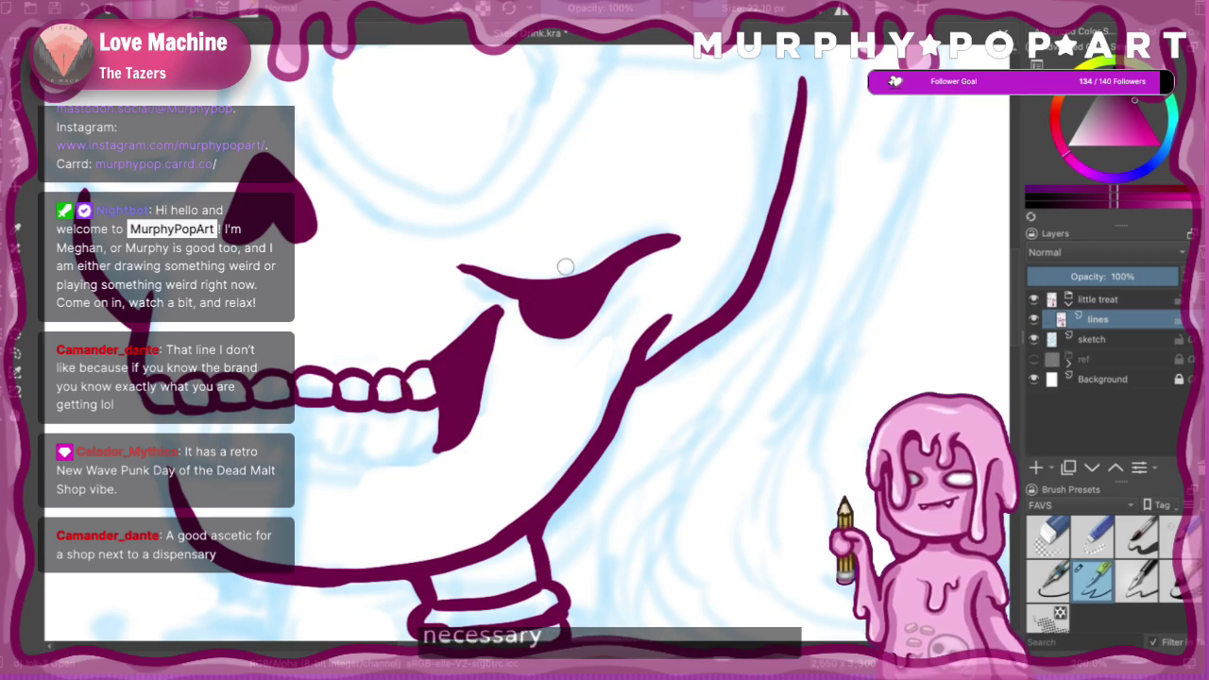
- Thicken the biting edge of the upper teeth and ink the scalloped gum line of the lower teeth
key(ctrl+minus)
key(ctrl+minus)
key(ctrl+minus)
scroll(544, 314, down, 3)
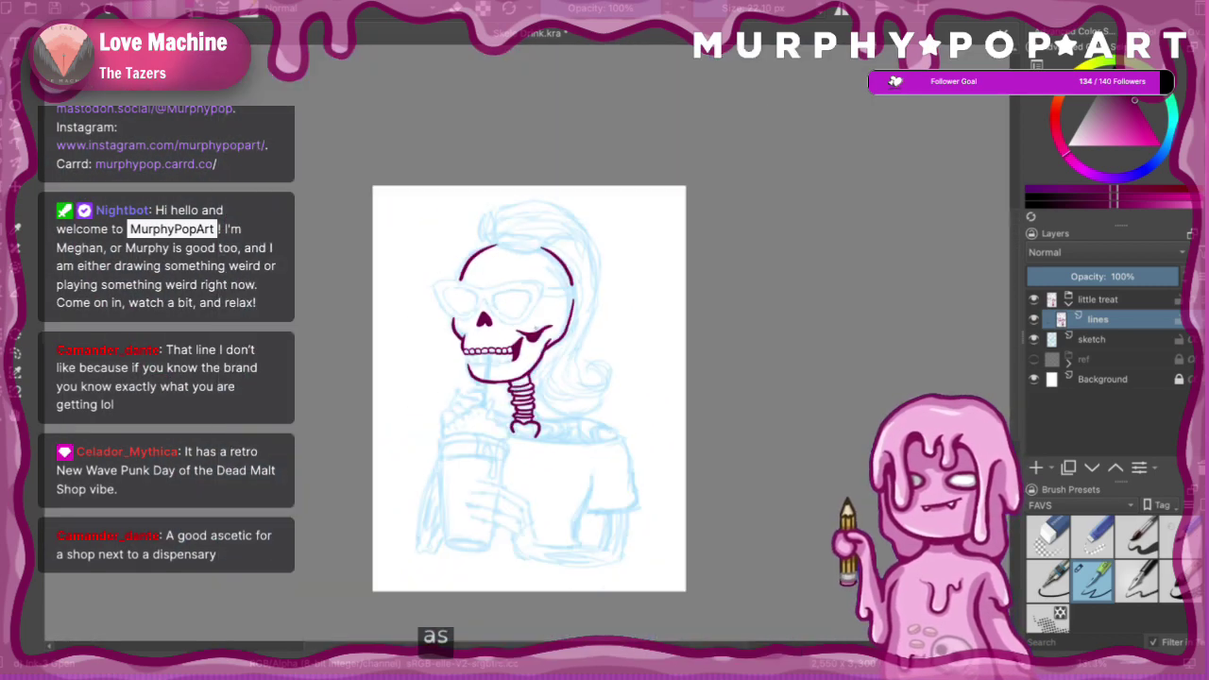
scroll(544, 314, down, 2)
scroll(529, 331, up, 9)
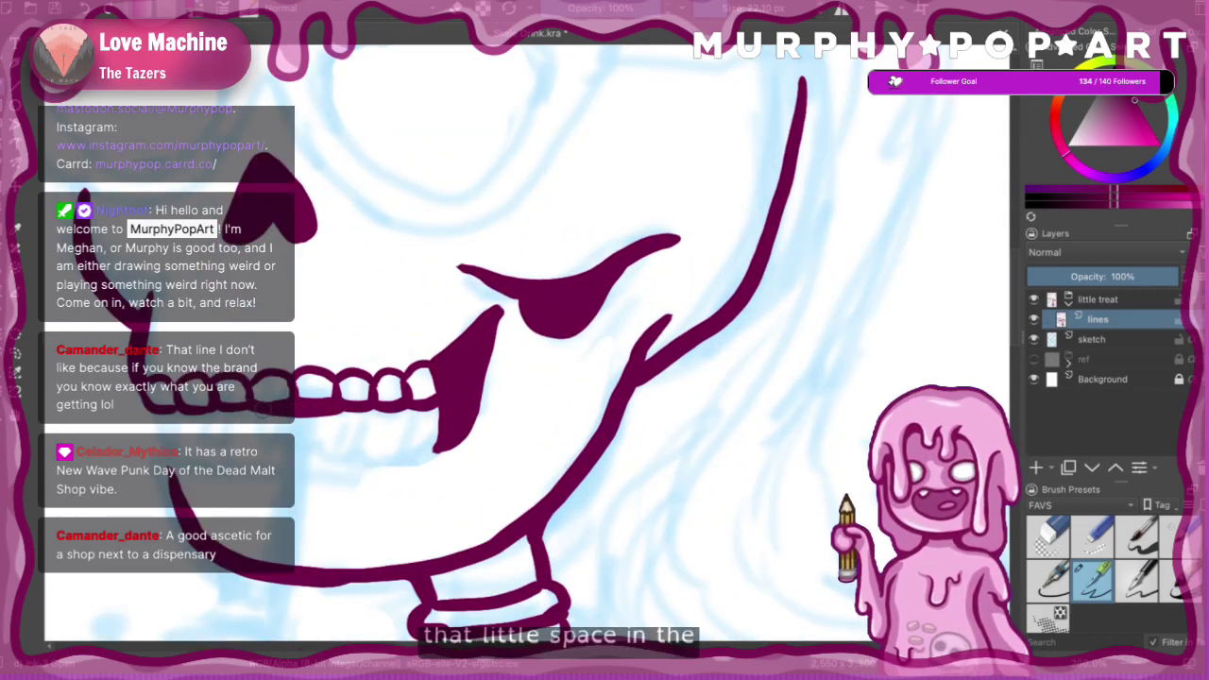
drag(204, 414, 412, 407)
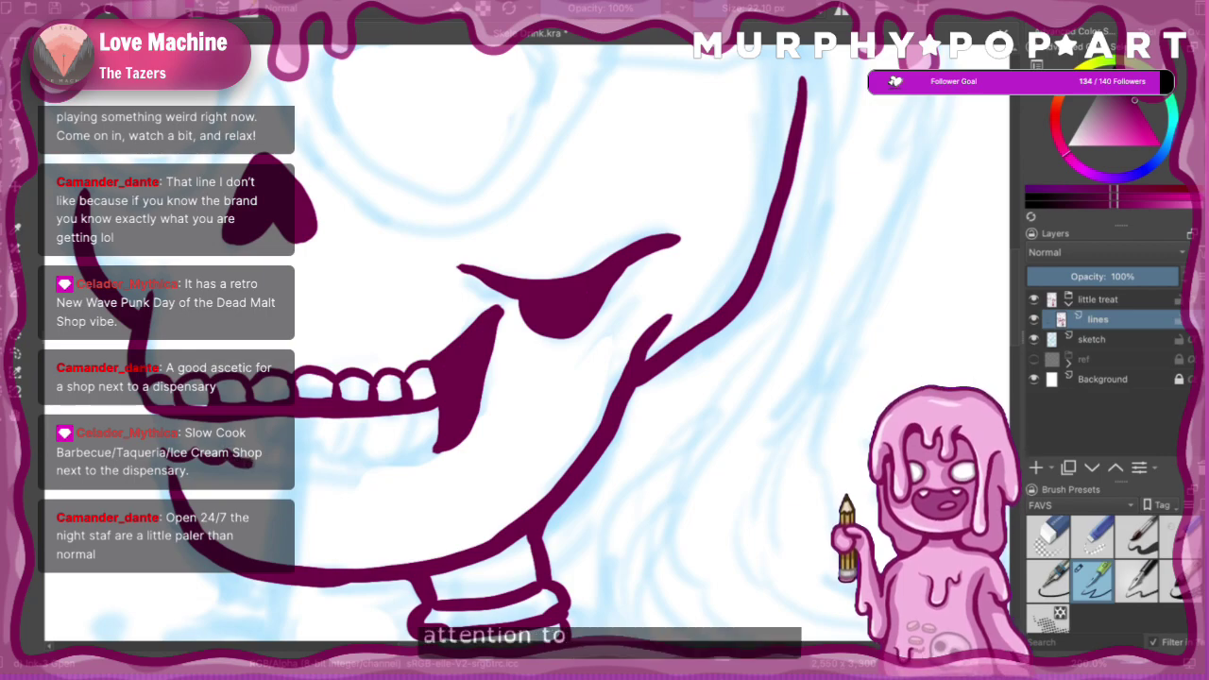
mouse_move(253, 461)
mouse_down()
mouse_move(351, 464)
mouse_move(402, 445)
mouse_move(435, 451)
mouse_up()
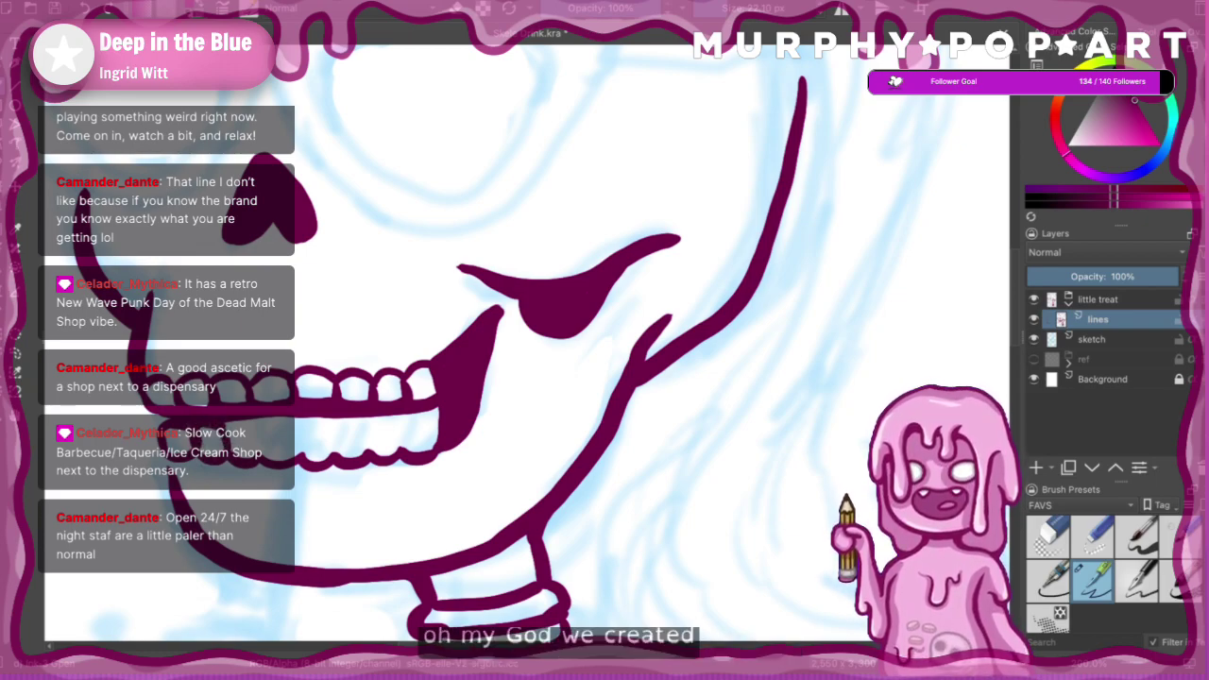
- Outline the individual lower teeth and fill the gap between the two rows solid dark magenta
mouse_move(257, 429)
mouse_down()
mouse_move(260, 451)
mouse_move(261, 426)
mouse_move(289, 428)
mouse_move(309, 463)
mouse_up()
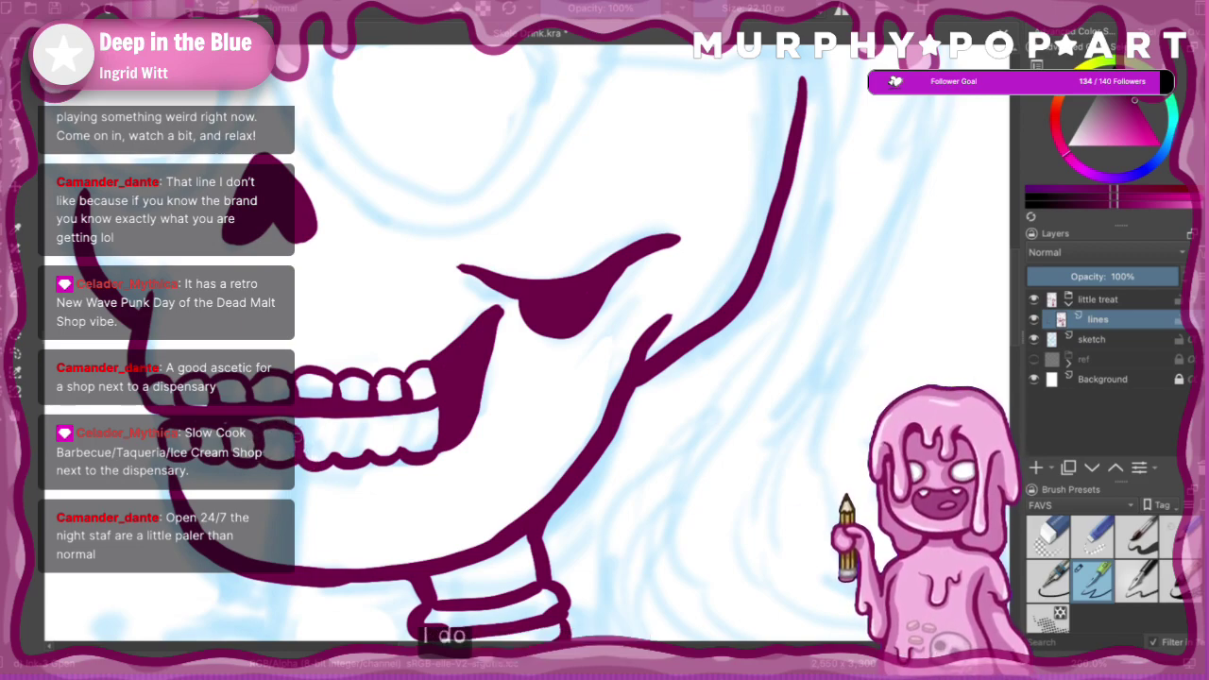
mouse_move(326, 431)
mouse_down()
mouse_move(381, 470)
mouse_move(334, 457)
mouse_move(372, 452)
mouse_move(348, 429)
mouse_move(374, 451)
mouse_move(372, 428)
mouse_move(391, 425)
mouse_move(411, 454)
mouse_move(432, 421)
mouse_up()
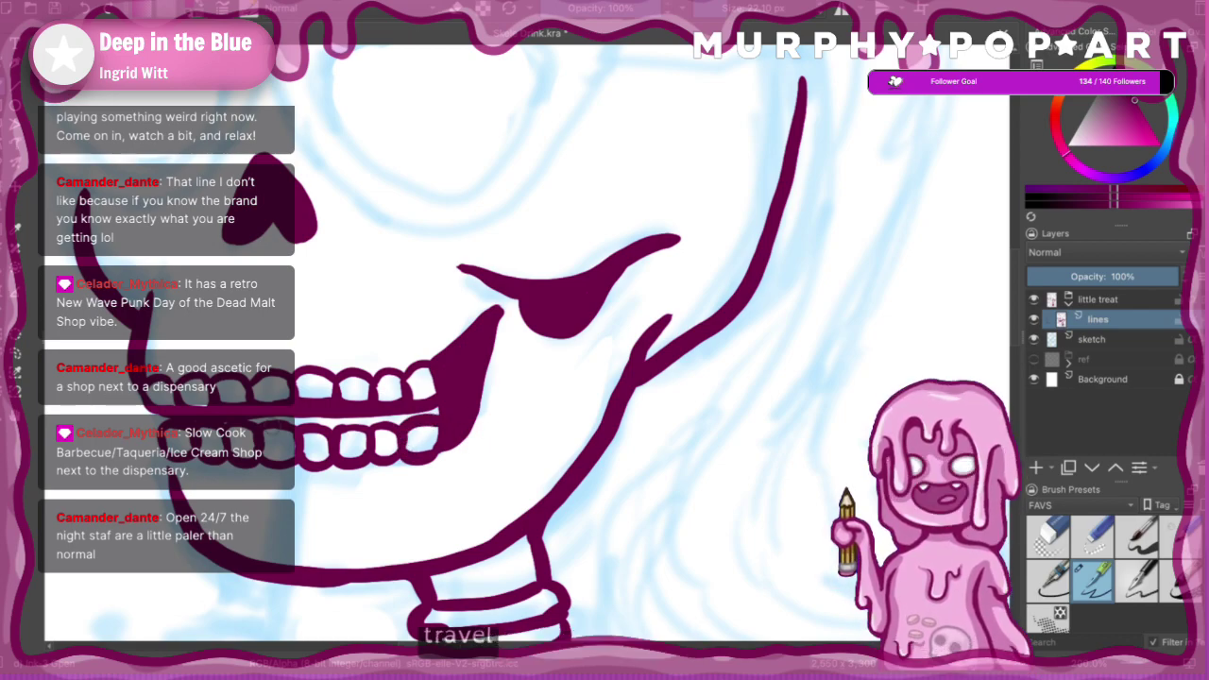
drag(300, 418, 454, 414)
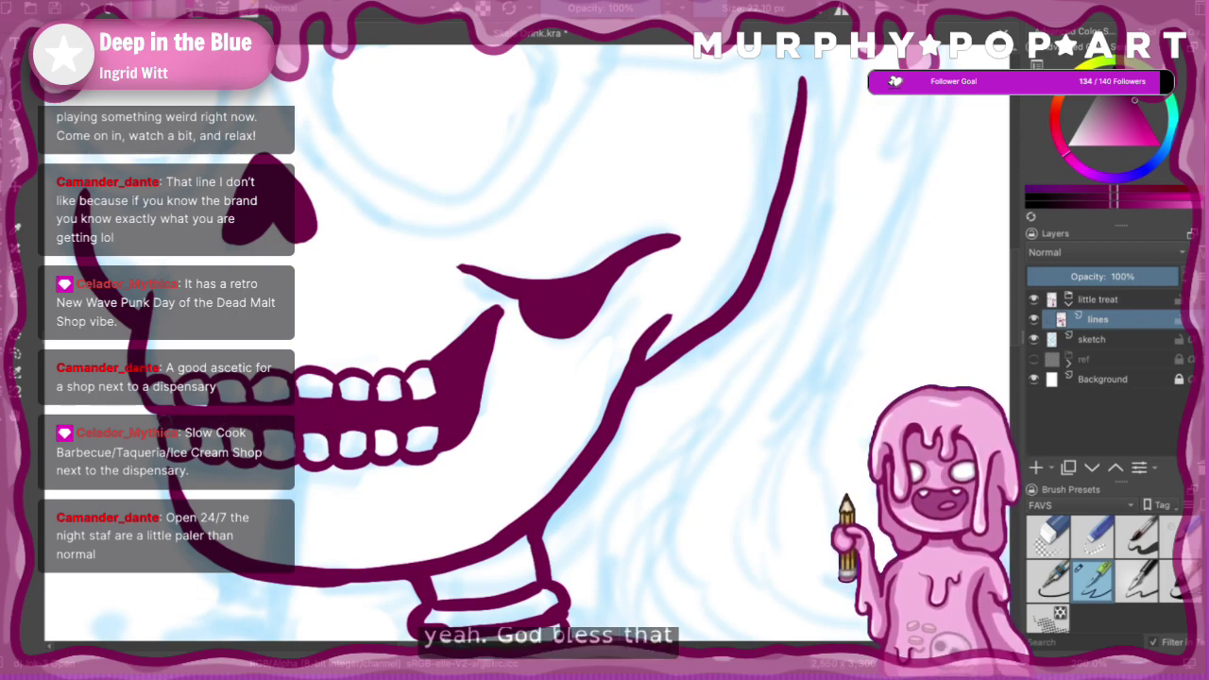
- Examine the inked teeth against the whole figure and look over the skull and neck up close
key(minus)
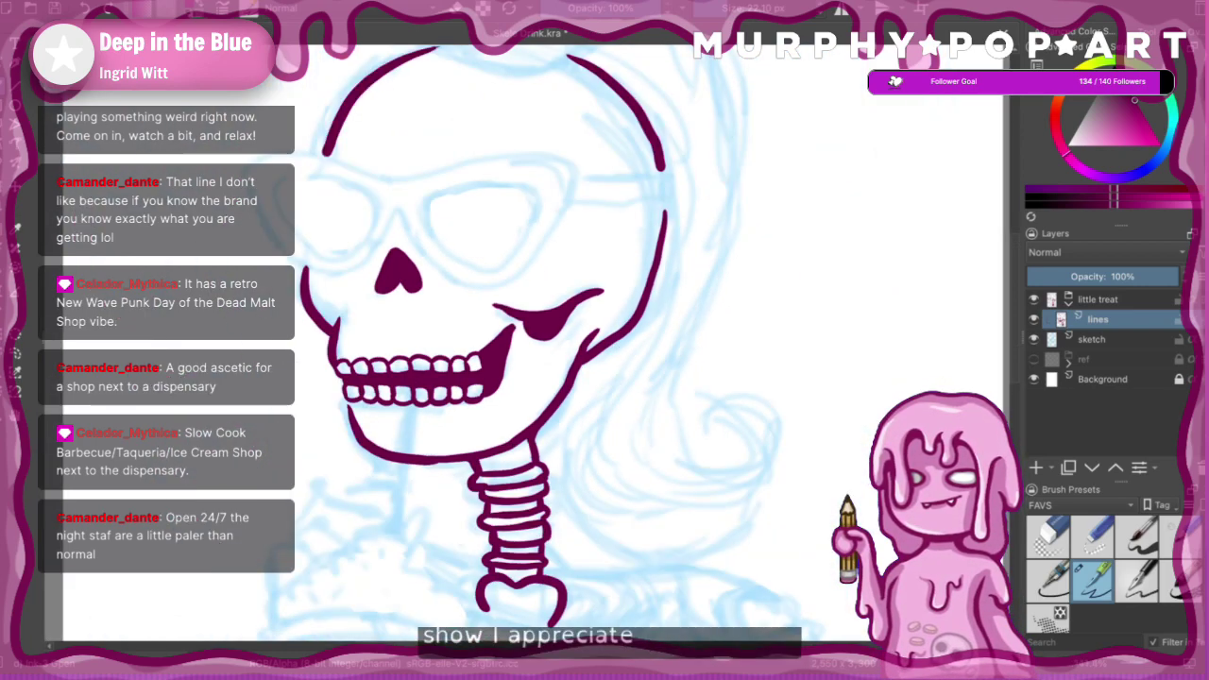
key(minus)
key(minus)
key(minus)
key(minus)
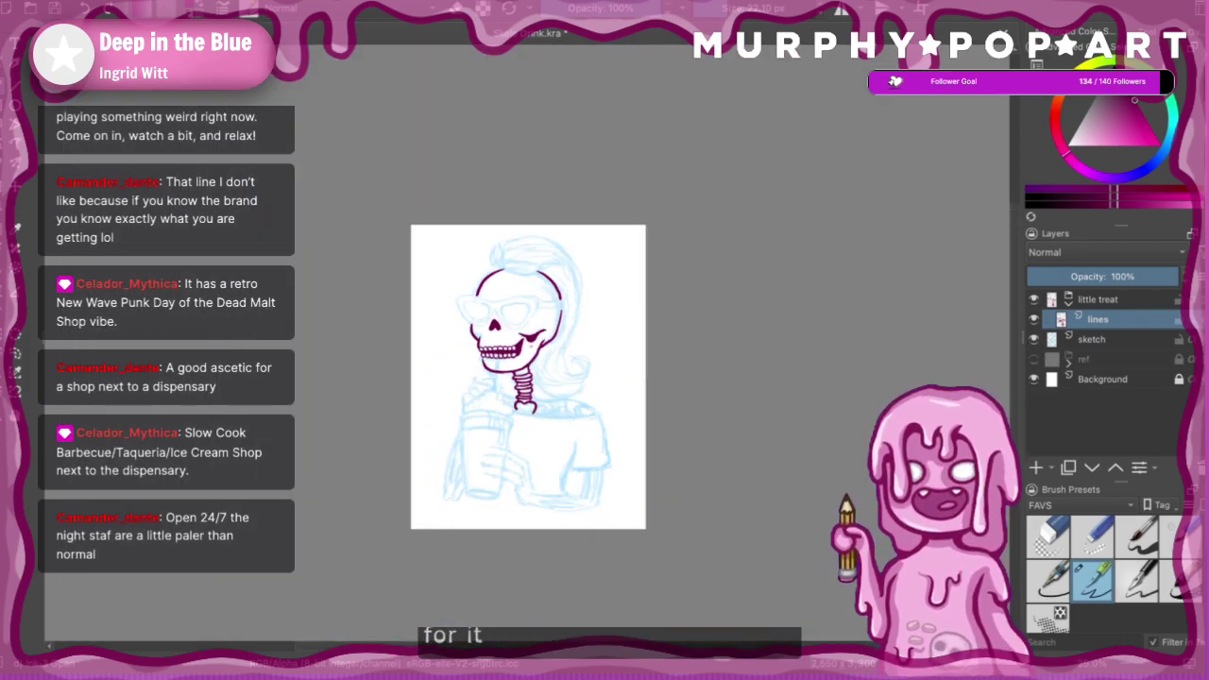
key(plus)
key(plus)
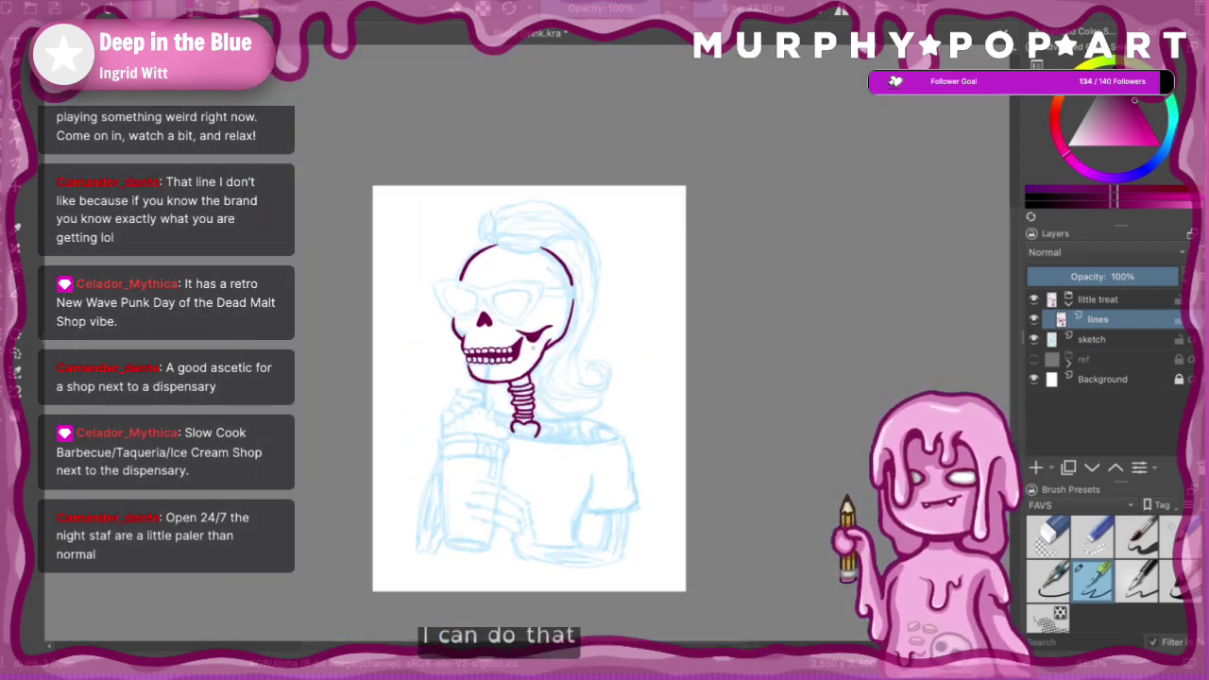
key(minus)
key(minus)
key(minus)
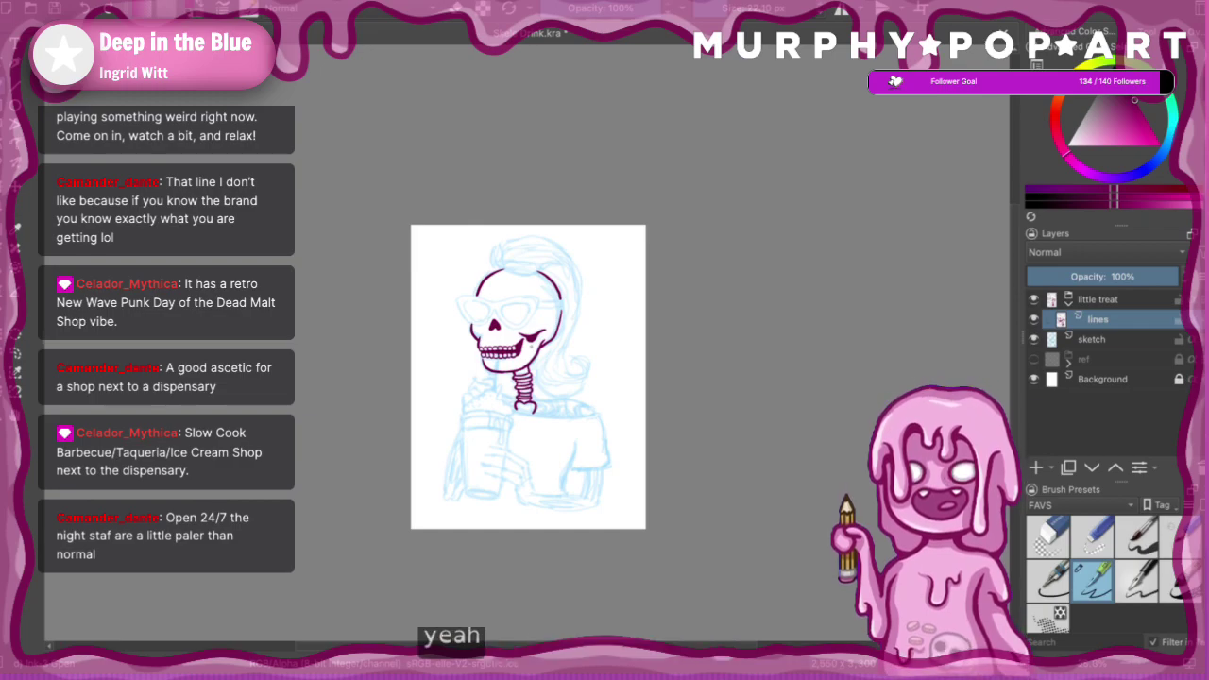
ctrl+click(563, 372)
key(plus)
key(plus)
key(plus)
key(minus)
key(minus)
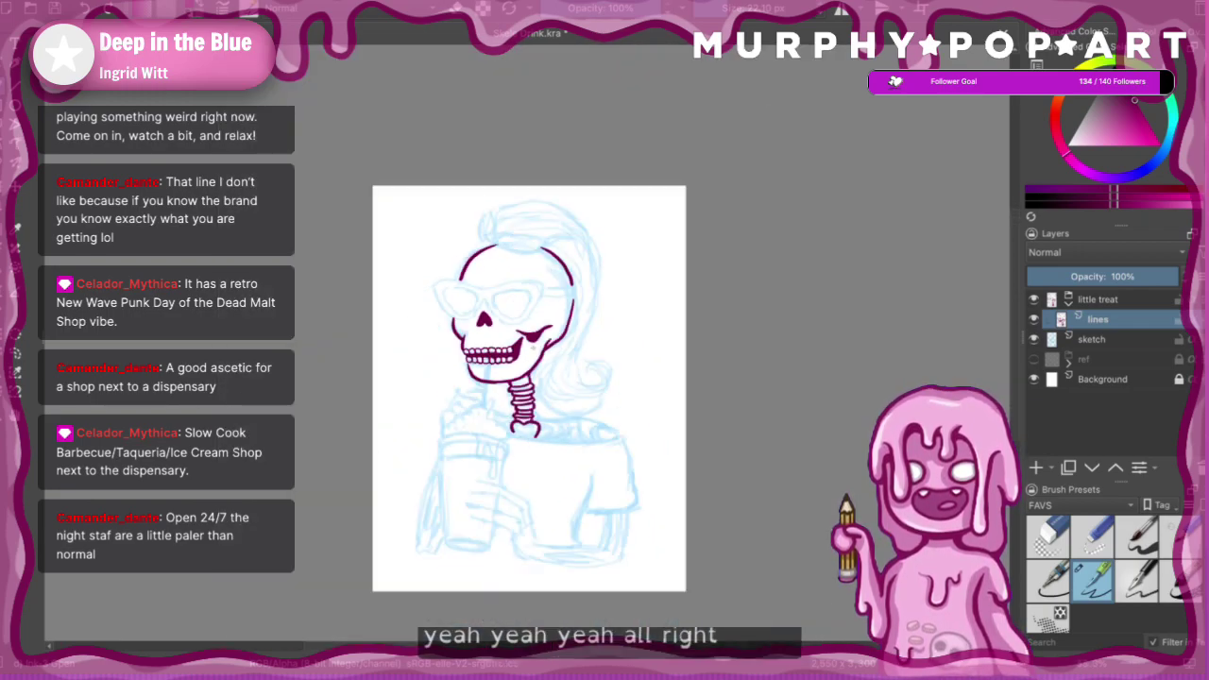
key(plus)
key(plus)
key(plus)
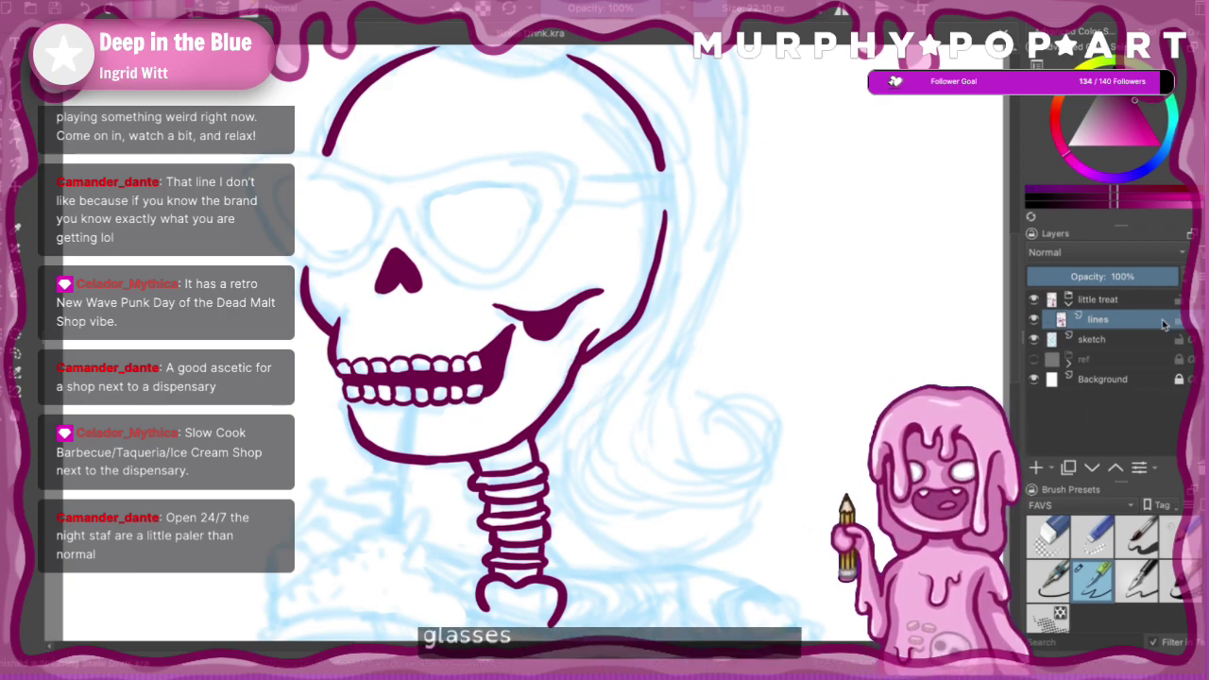
mouse_move(1016, 365)
mouse_down()
mouse_move(1020, 389)
mouse_move(1019, 377)
mouse_up()
scroll(1018, 376, down, 1)
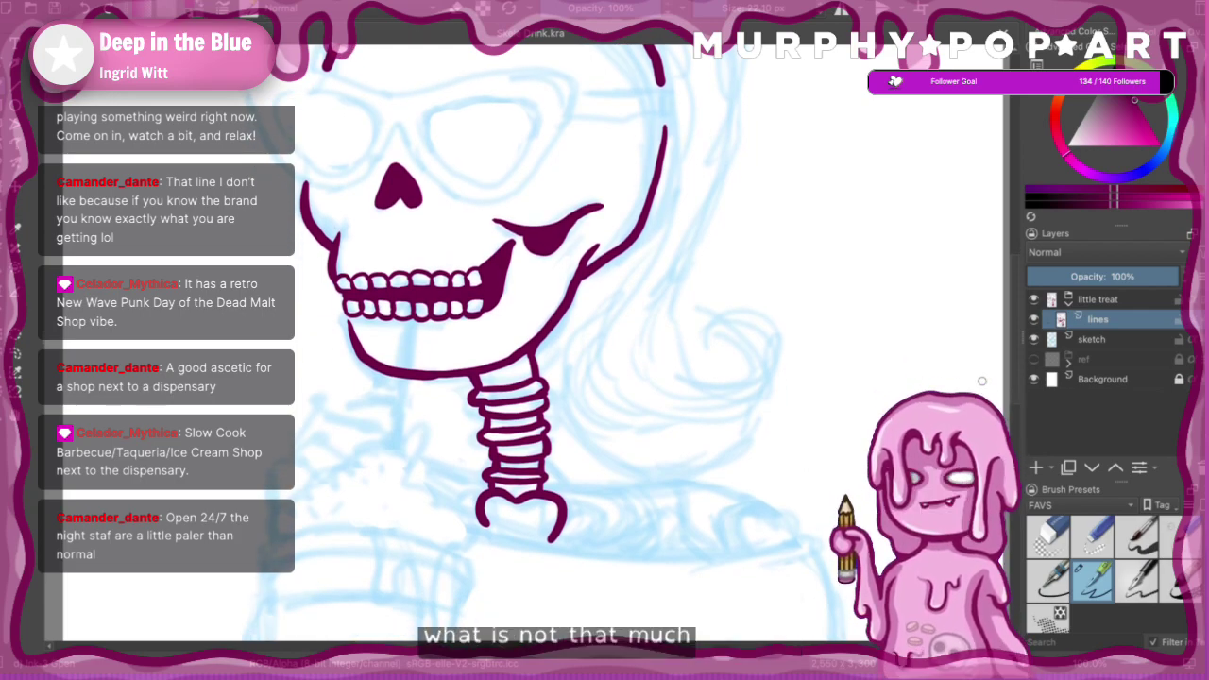
scroll(1017, 388, down, 3)
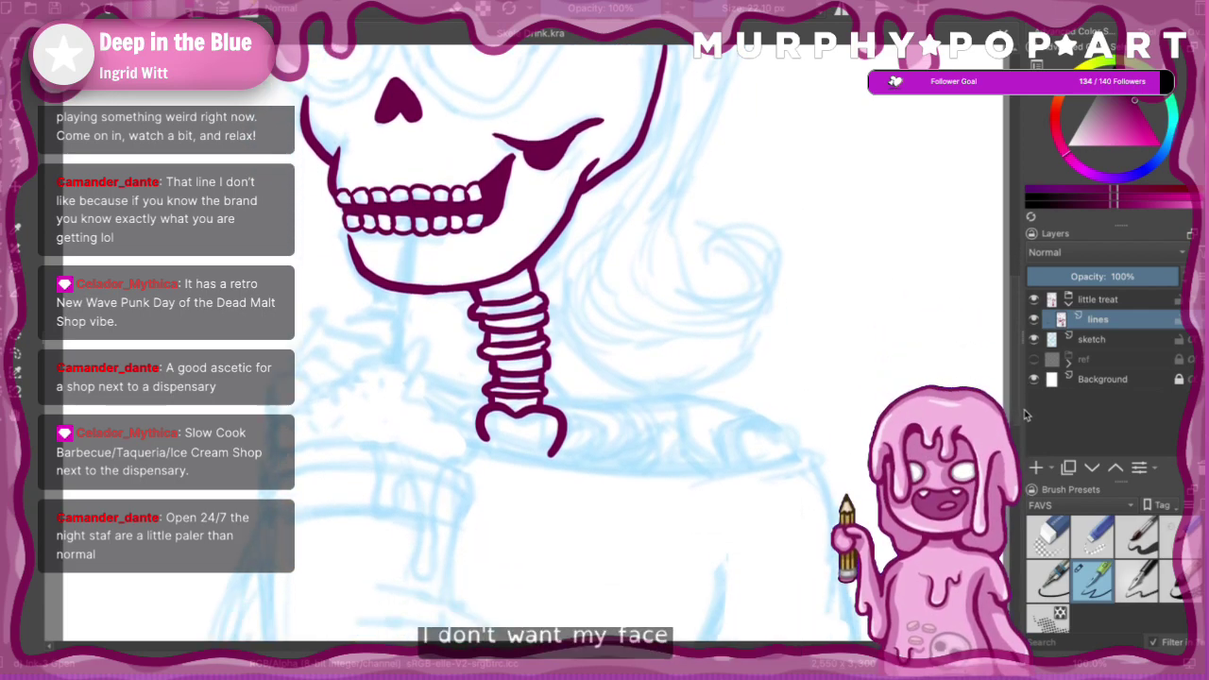
scroll(1017, 359, up, 5)
scroll(1016, 338, down, 1)
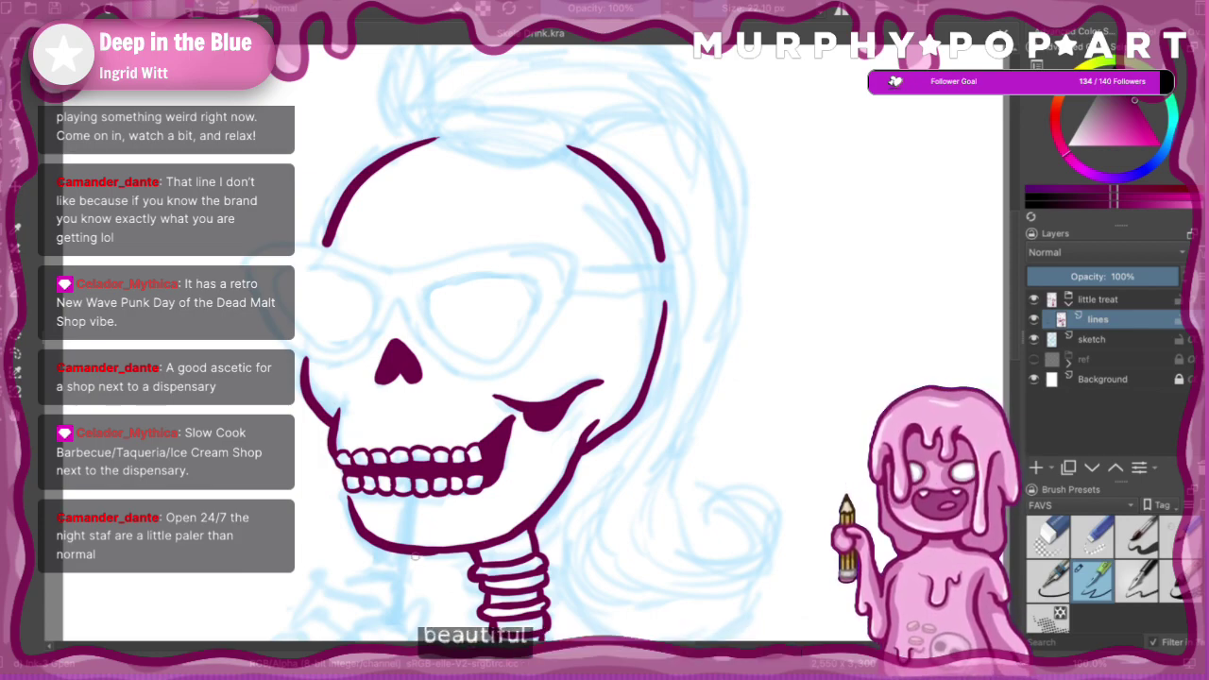
mouse_move(437, 555)
mouse_down()
mouse_move(474, 550)
mouse_move(444, 553)
mouse_move(455, 551)
mouse_up()
key(ctrl+z)
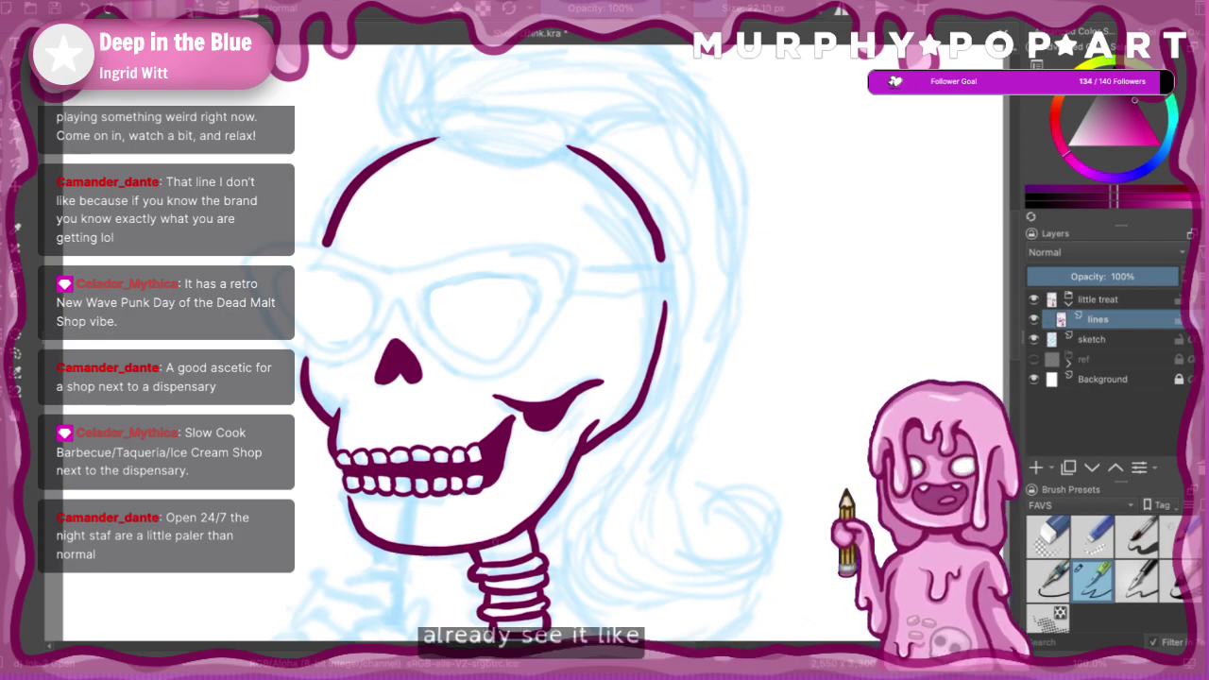
key(ctrl+z)
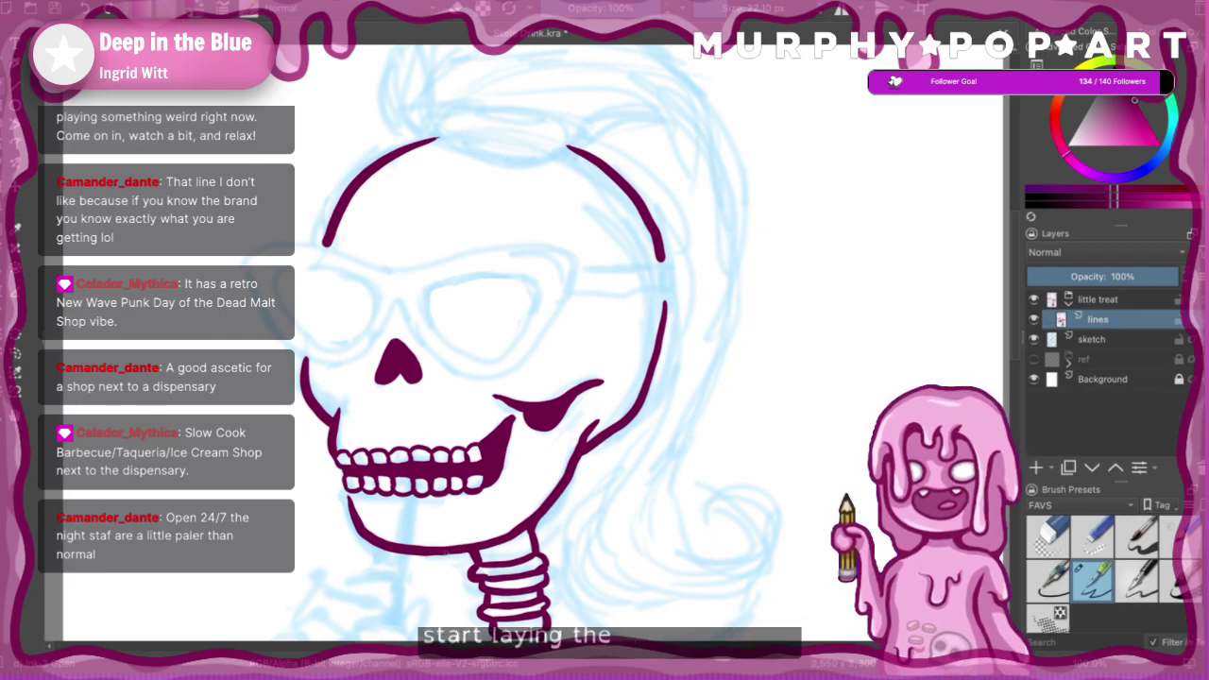
- Examine the inked skull, teeth and neck against the whole figure at several magnifications
key(minus)
key(minus)
key(minus)
key(minus)
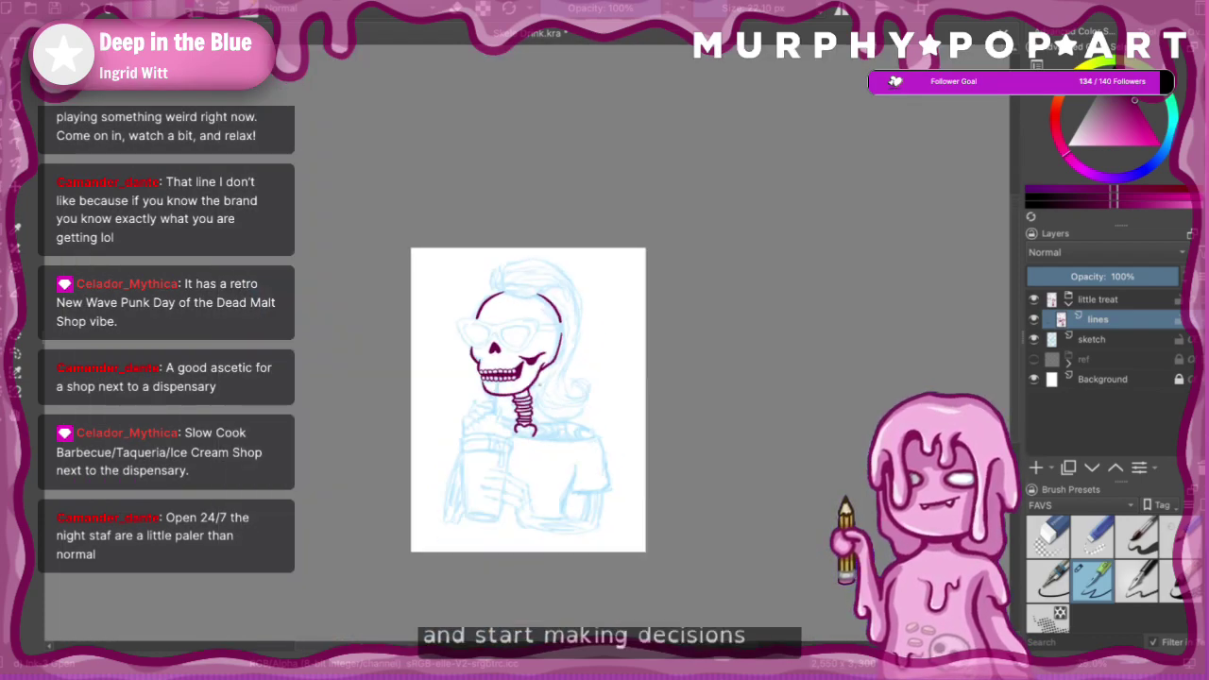
key(plus)
key(plus)
key(plus)
key(minus)
key(minus)
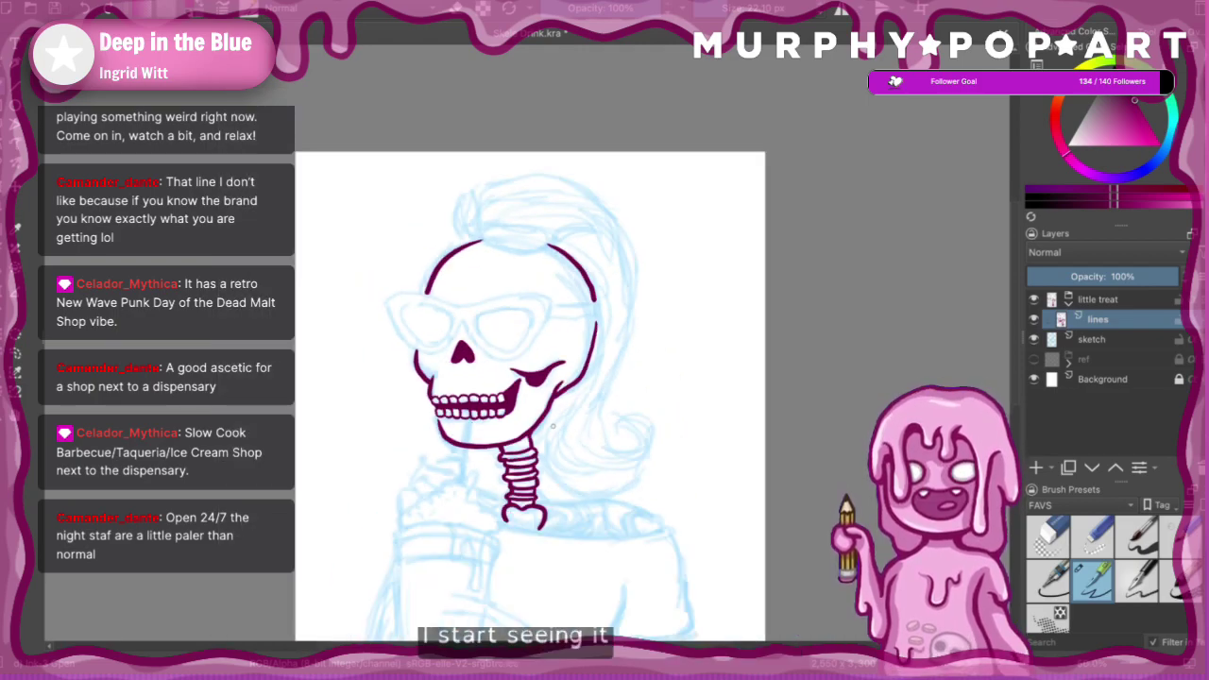
key(plus)
key(plus)
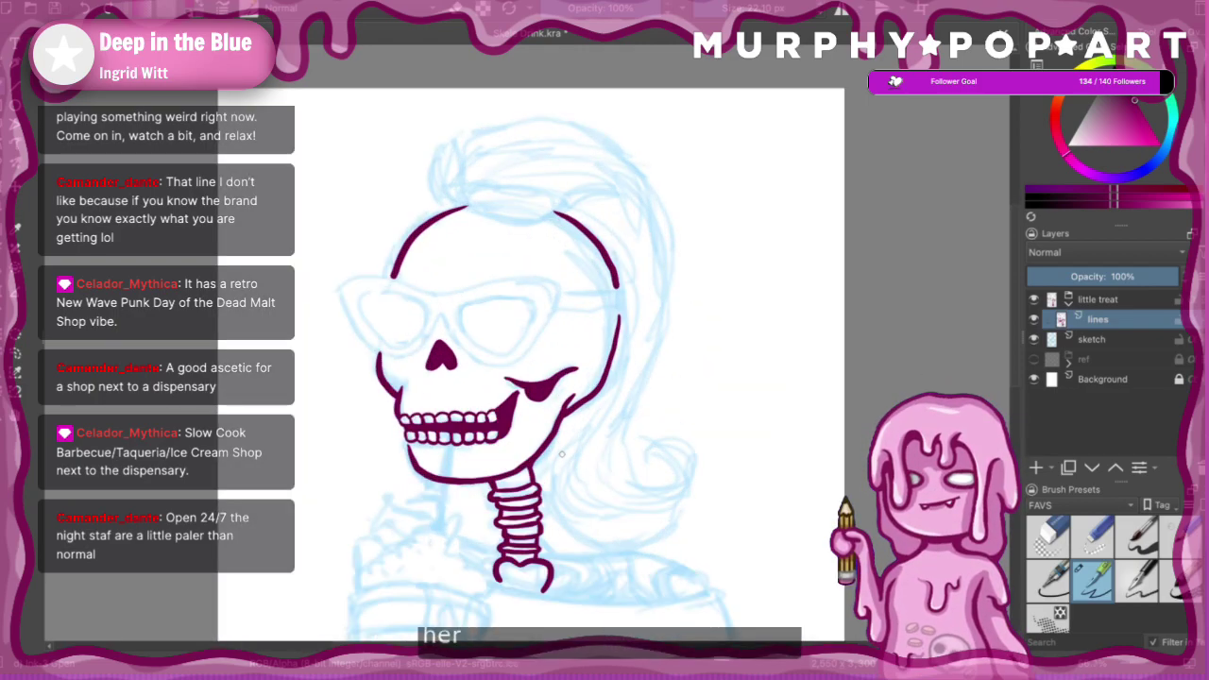
key(minus)
key(minus)
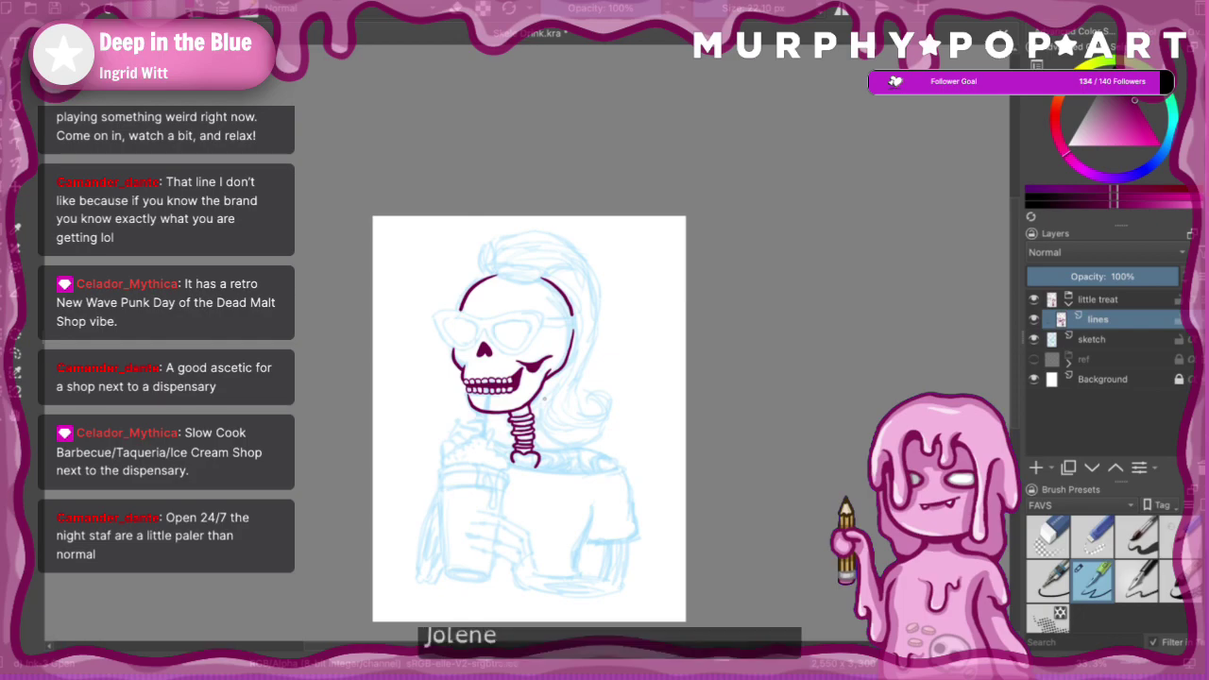
key(plus)
key(plus)
key(plus)
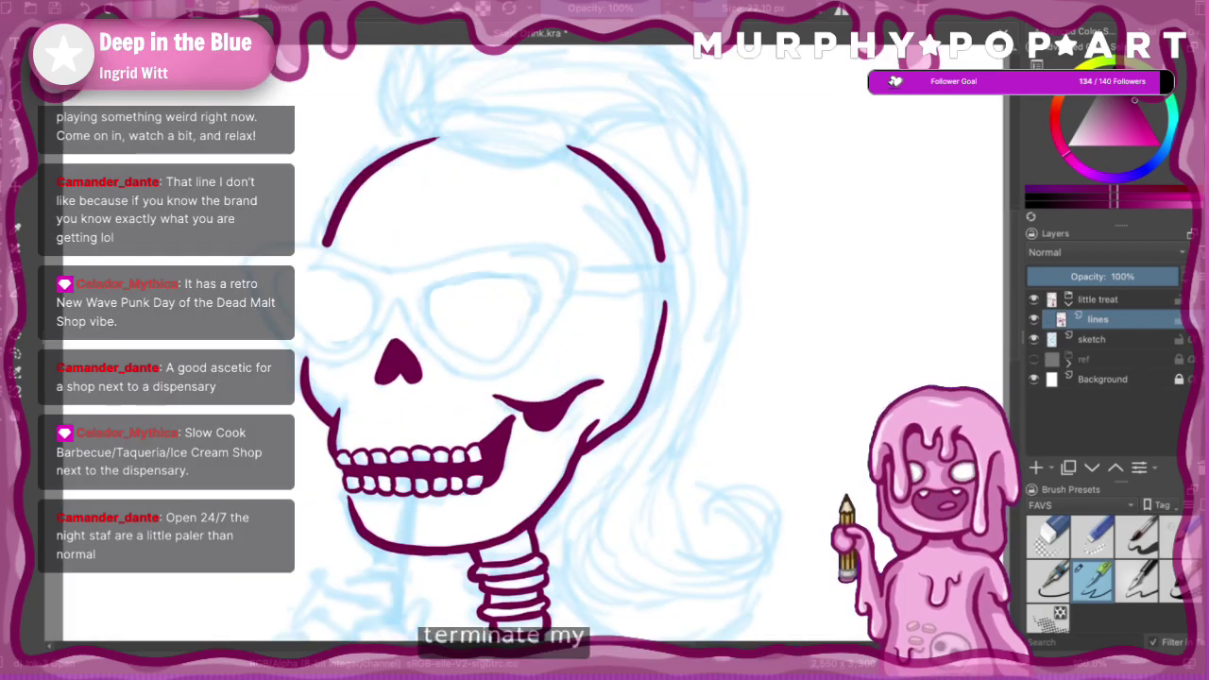
- Outline the upper two bony fingers of the hand around the cup, with jointed segments running back into the hand bones
scroll(579, 510, down, 5)
drag(1022, 428, 1028, 473)
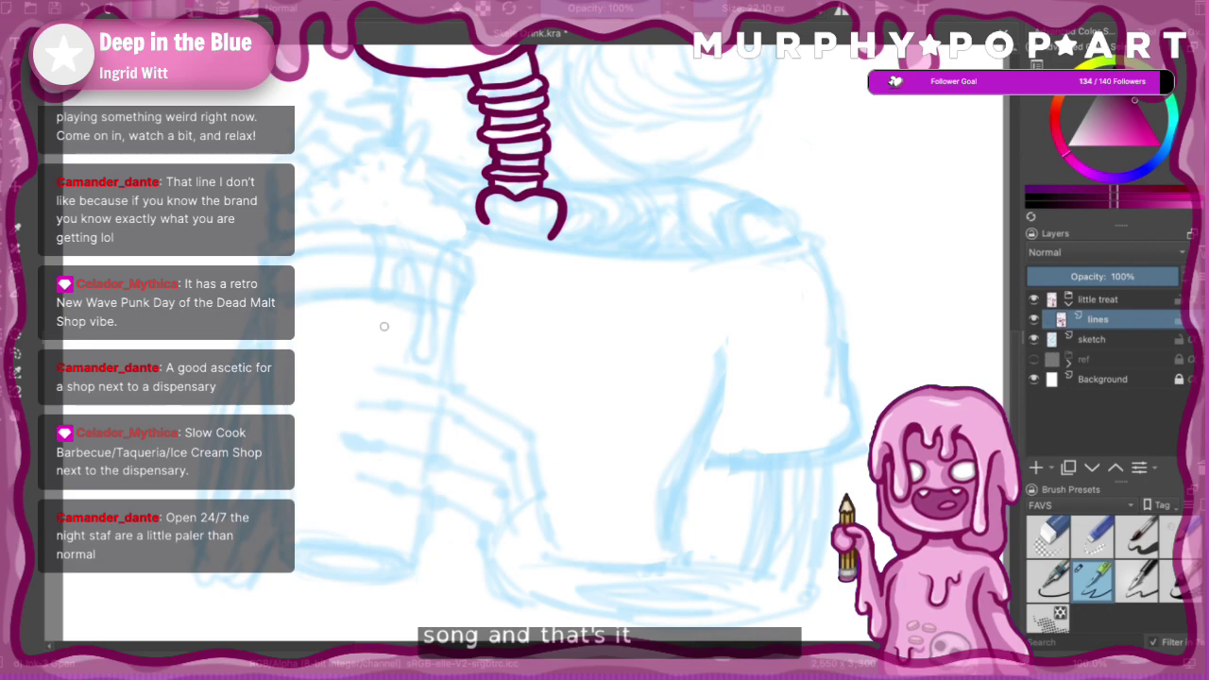
scroll(385, 326, down, 5)
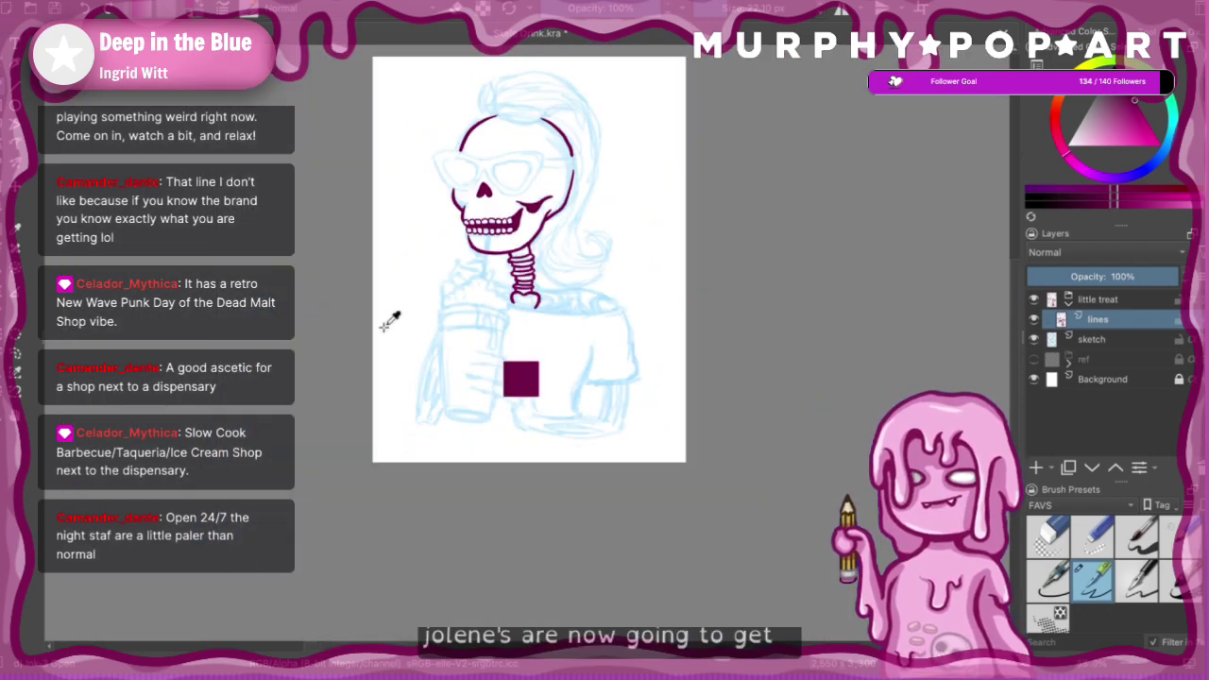
key(plus)
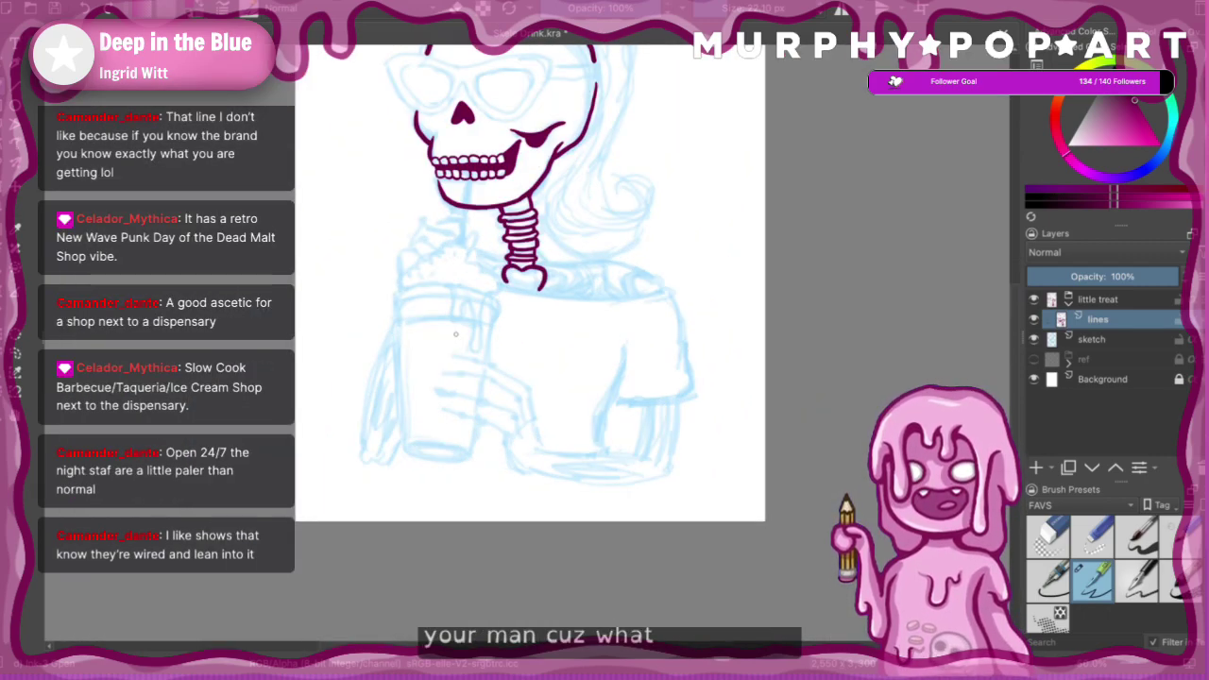
key(plus)
key(plus)
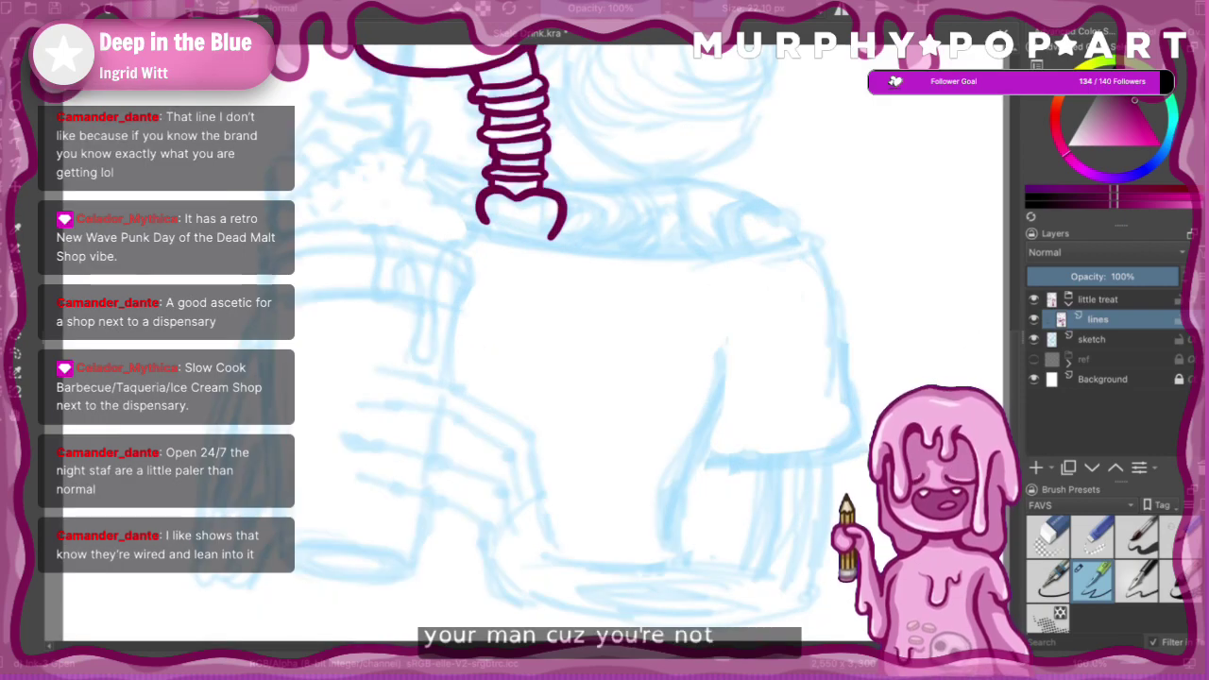
mouse_move(1018, 414)
mouse_down()
mouse_move(1019, 371)
mouse_move(1018, 407)
mouse_up()
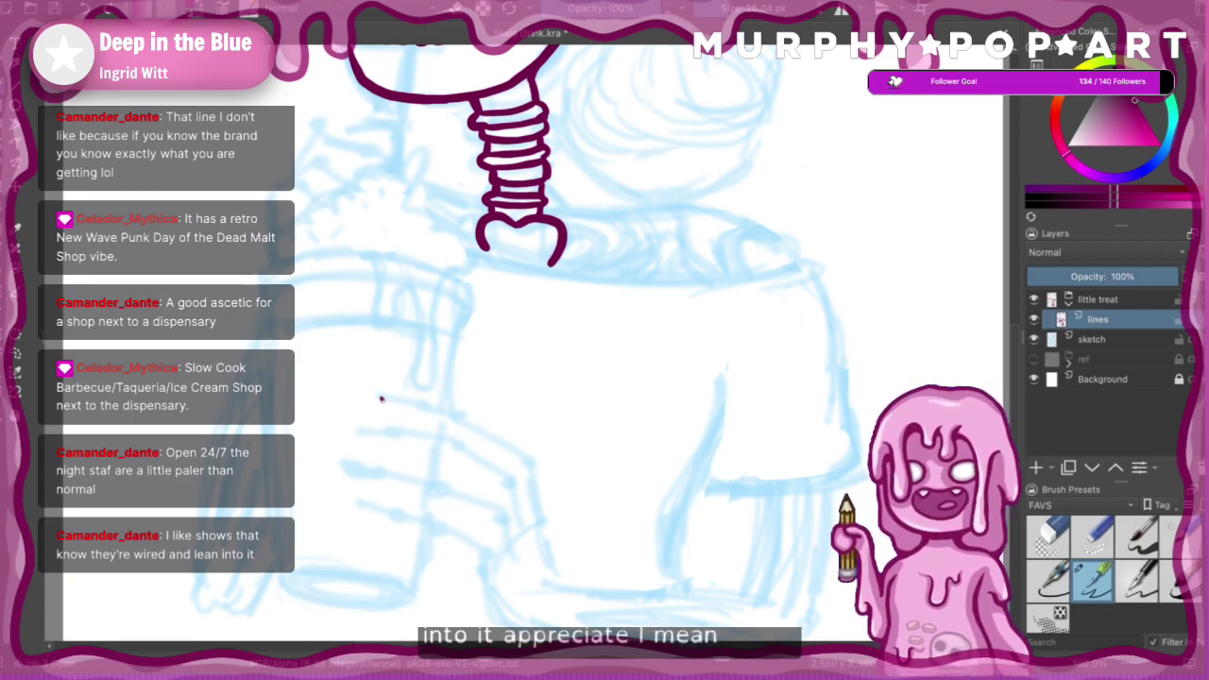
mouse_move(380, 399)
mouse_down()
mouse_move(457, 407)
mouse_move(470, 413)
mouse_move(455, 421)
mouse_move(531, 464)
mouse_up()
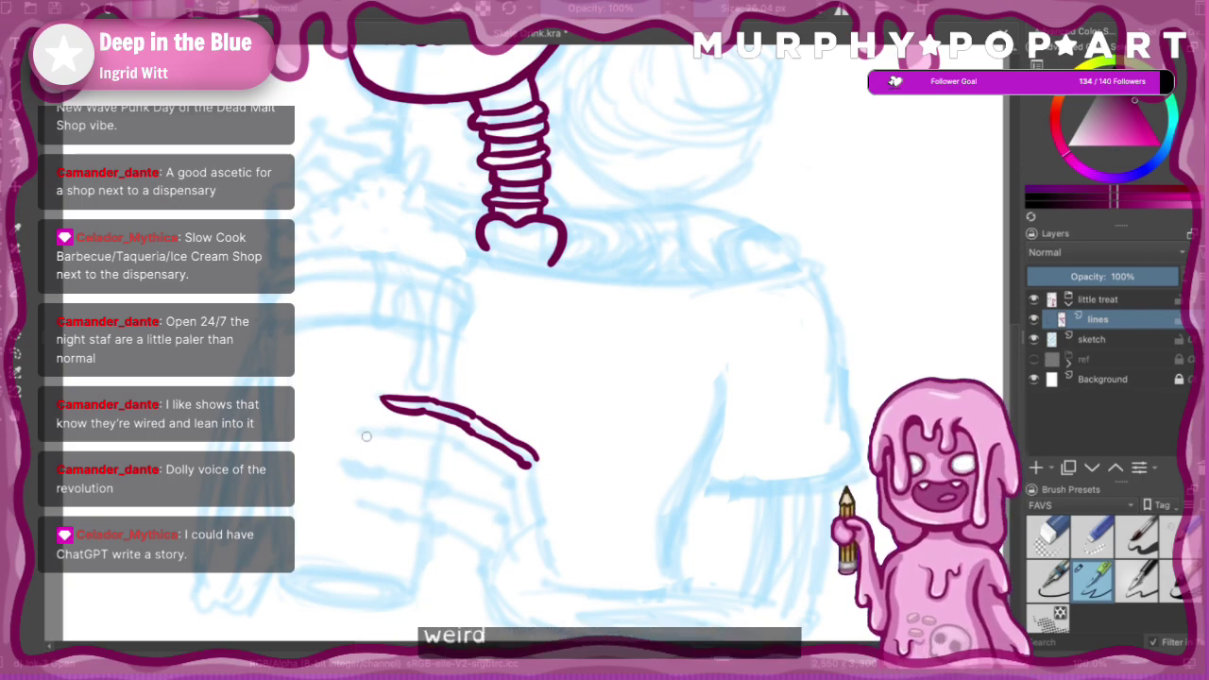
mouse_move(366, 435)
mouse_down()
mouse_move(415, 426)
mouse_move(449, 436)
mouse_move(404, 440)
mouse_move(501, 482)
mouse_up()
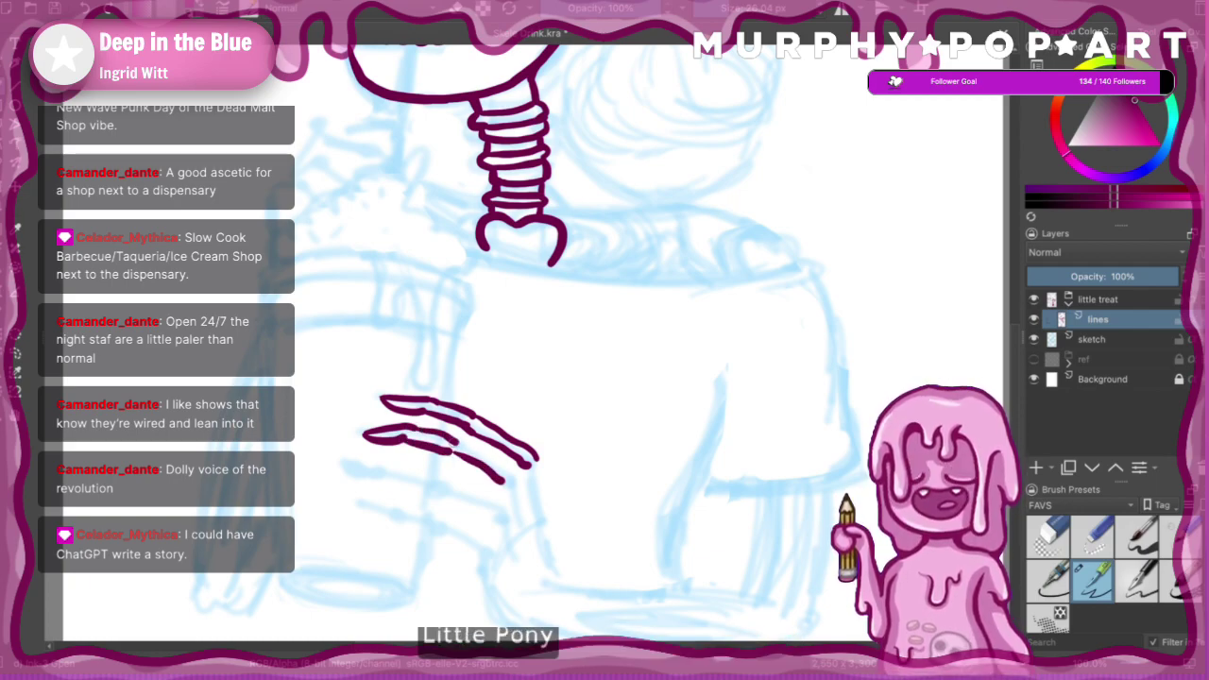
mouse_move(454, 440)
mouse_down()
mouse_move(504, 462)
mouse_move(532, 518)
mouse_move(512, 503)
mouse_move(526, 482)
mouse_move(529, 494)
mouse_move(540, 487)
mouse_move(548, 518)
mouse_up()
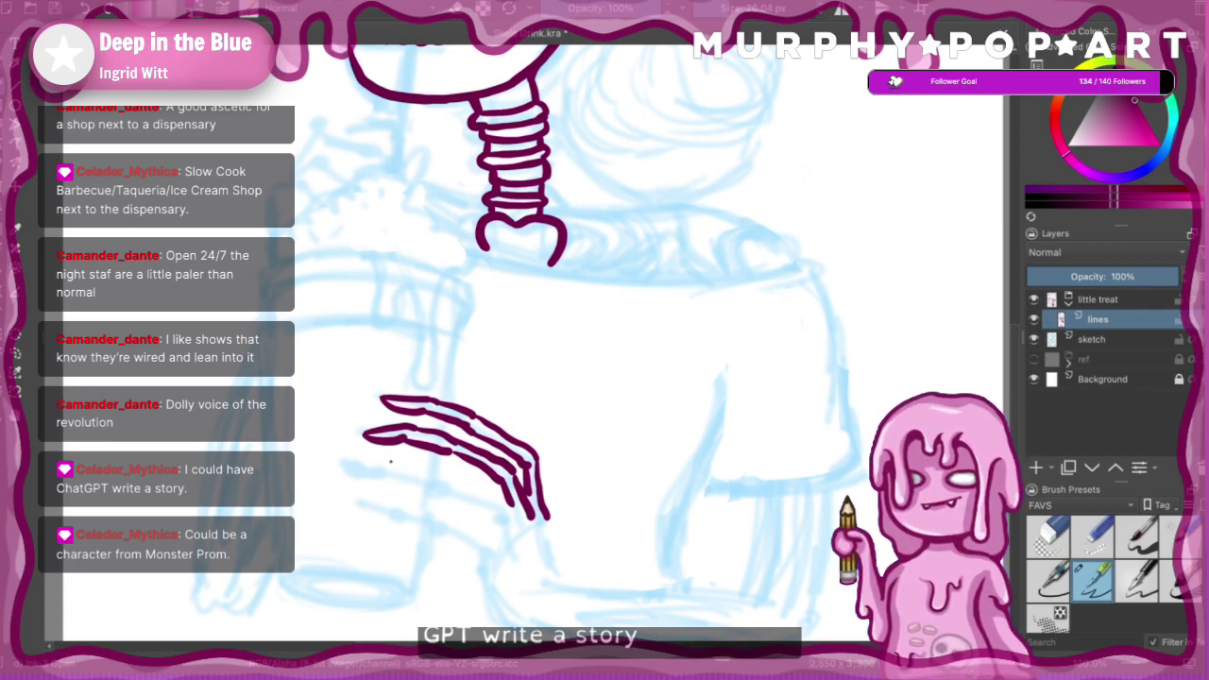
- Outline the third bony finger below them, redoing faulty strokes, and carry it back into its hand bone
mouse_move(361, 470)
mouse_down()
mouse_move(396, 467)
mouse_move(443, 488)
mouse_up()
key(ctrl+z)
key(ctrl+z)
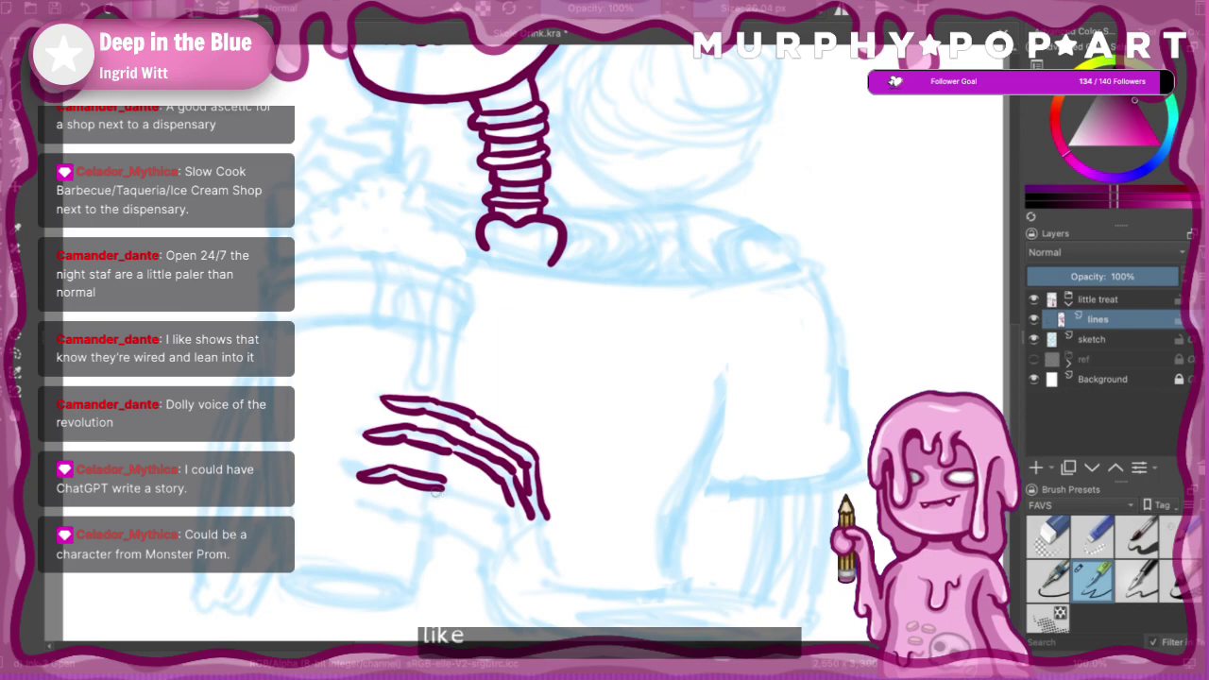
key(ctrl+z)
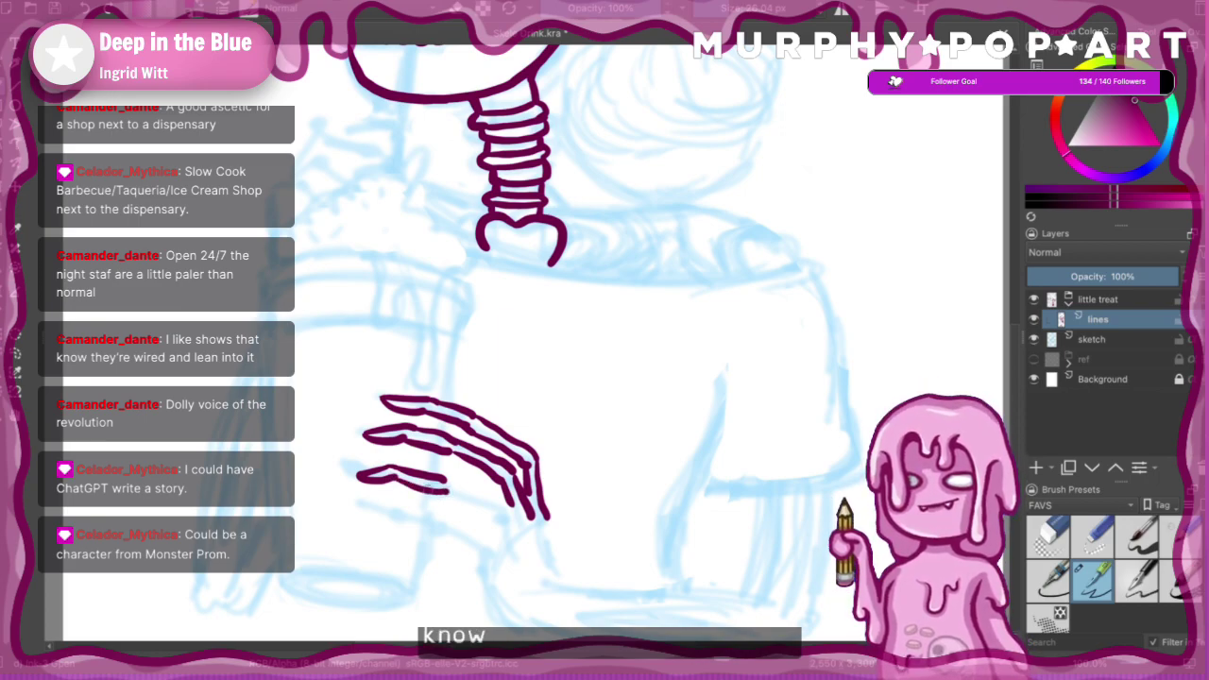
mouse_move(419, 484)
mouse_down()
mouse_move(484, 508)
mouse_move(458, 483)
mouse_move(483, 490)
mouse_move(489, 521)
mouse_up()
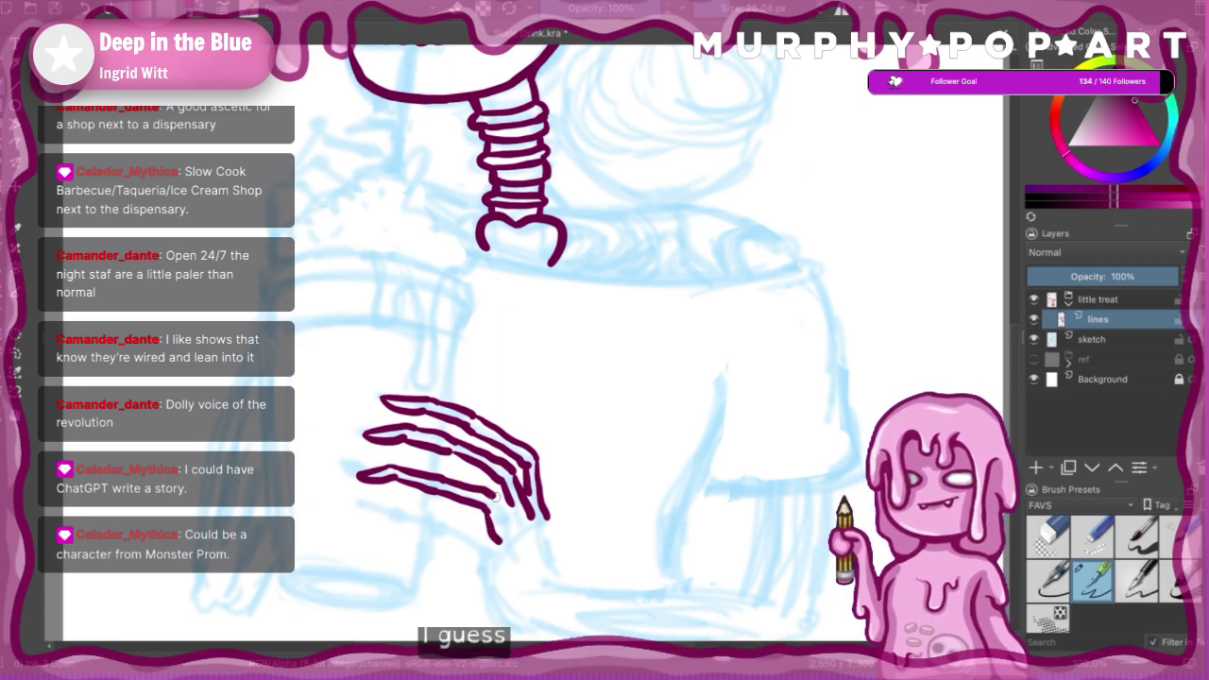
key(ctrl+z)
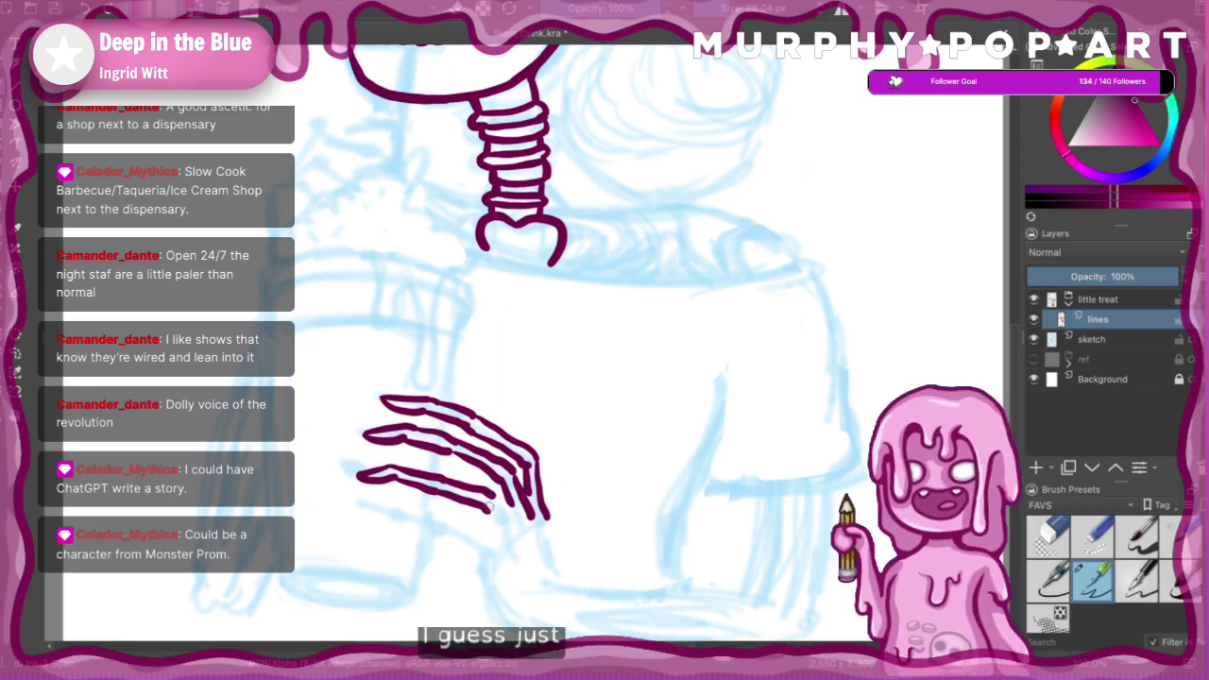
drag(490, 516, 508, 540)
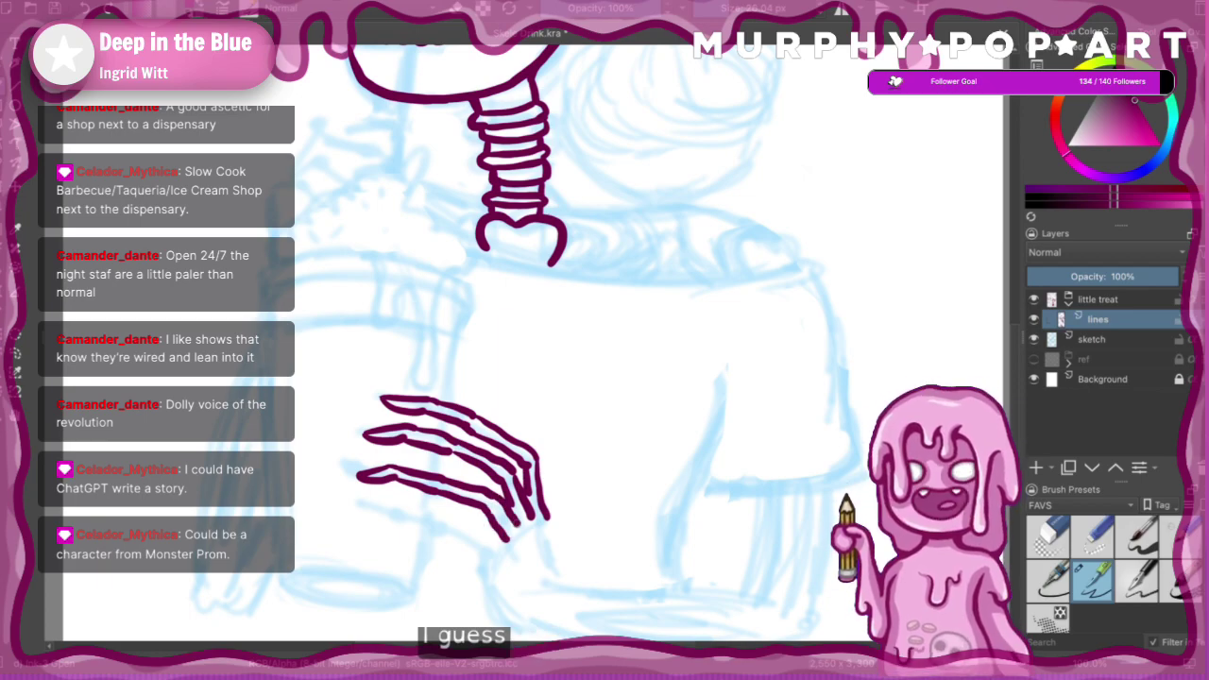
- Check the hand against the whole figure and outline the fourth, lowest bony finger with its joints and hand bone
key(ctrl+plus)
key(ctrl+minus)
key(ctrl+minus)
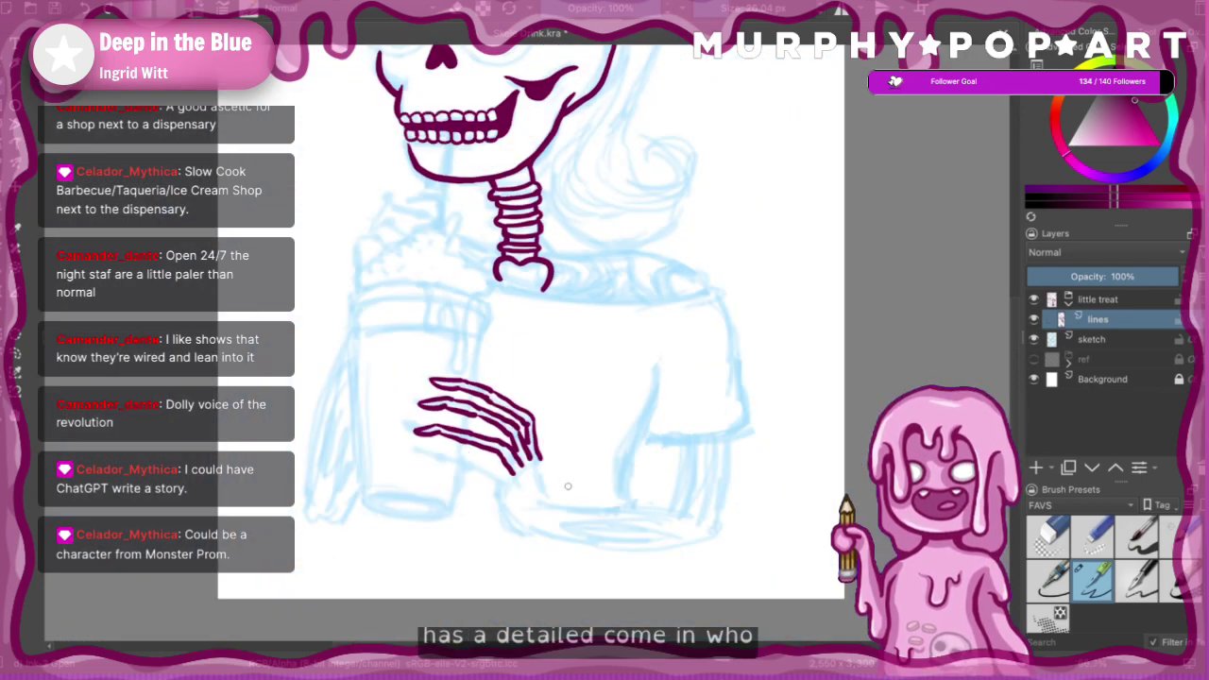
scroll(568, 487, down, 3)
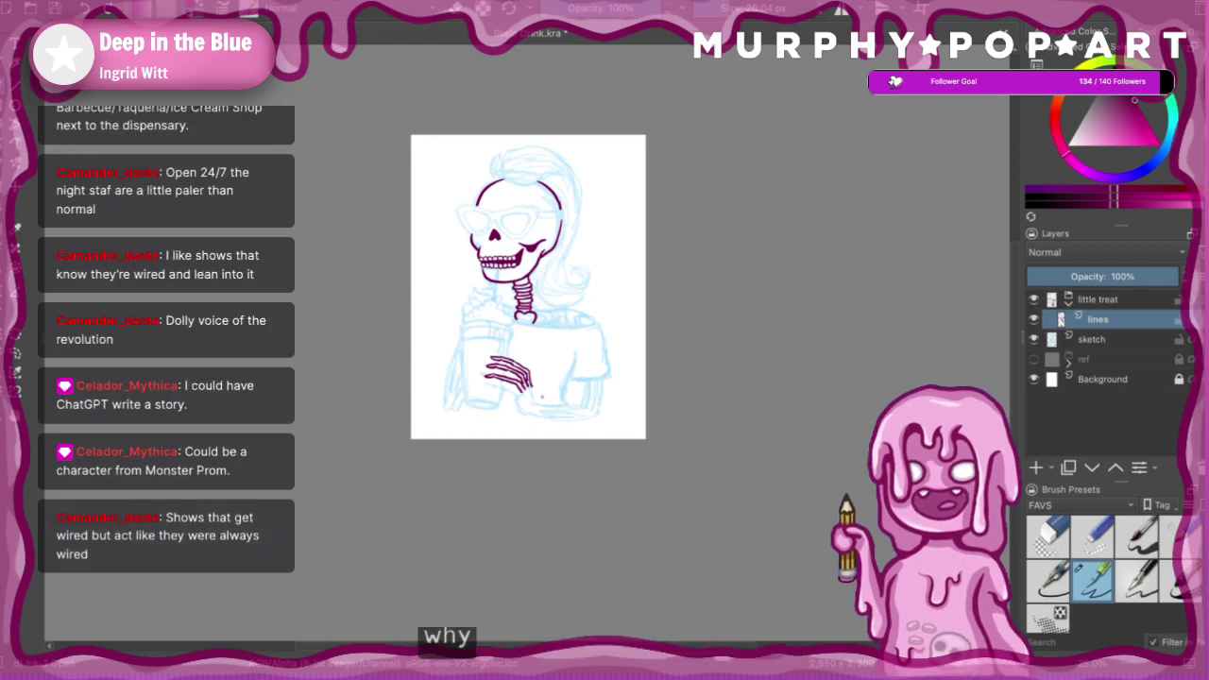
scroll(547, 414, up, 1)
scroll(548, 413, up, 2)
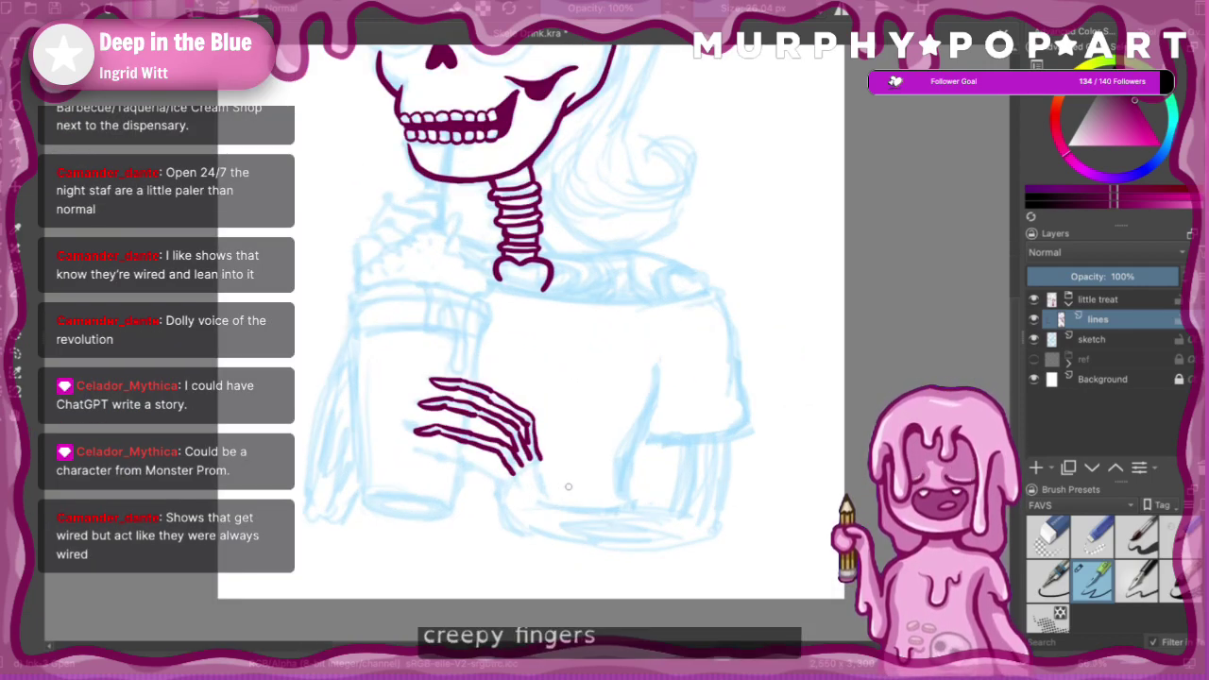
scroll(588, 558, up, 1)
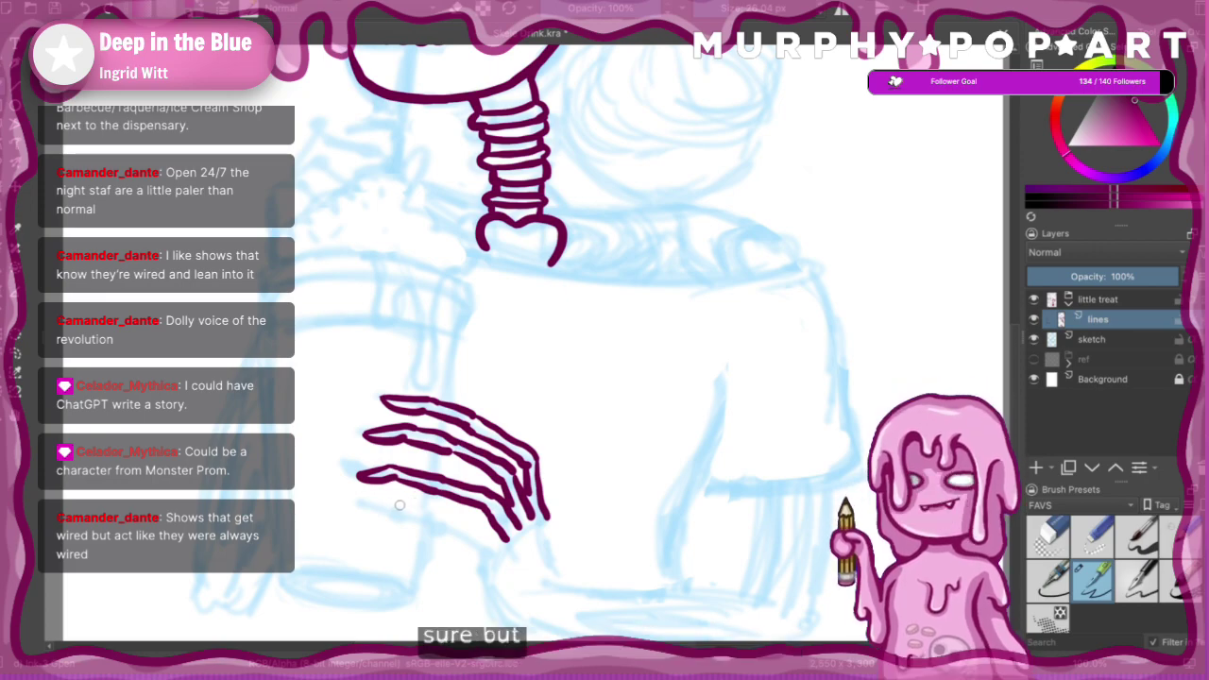
mouse_move(392, 507)
mouse_down()
mouse_move(450, 524)
mouse_move(438, 533)
mouse_move(490, 552)
mouse_move(482, 564)
mouse_move(507, 544)
mouse_up()
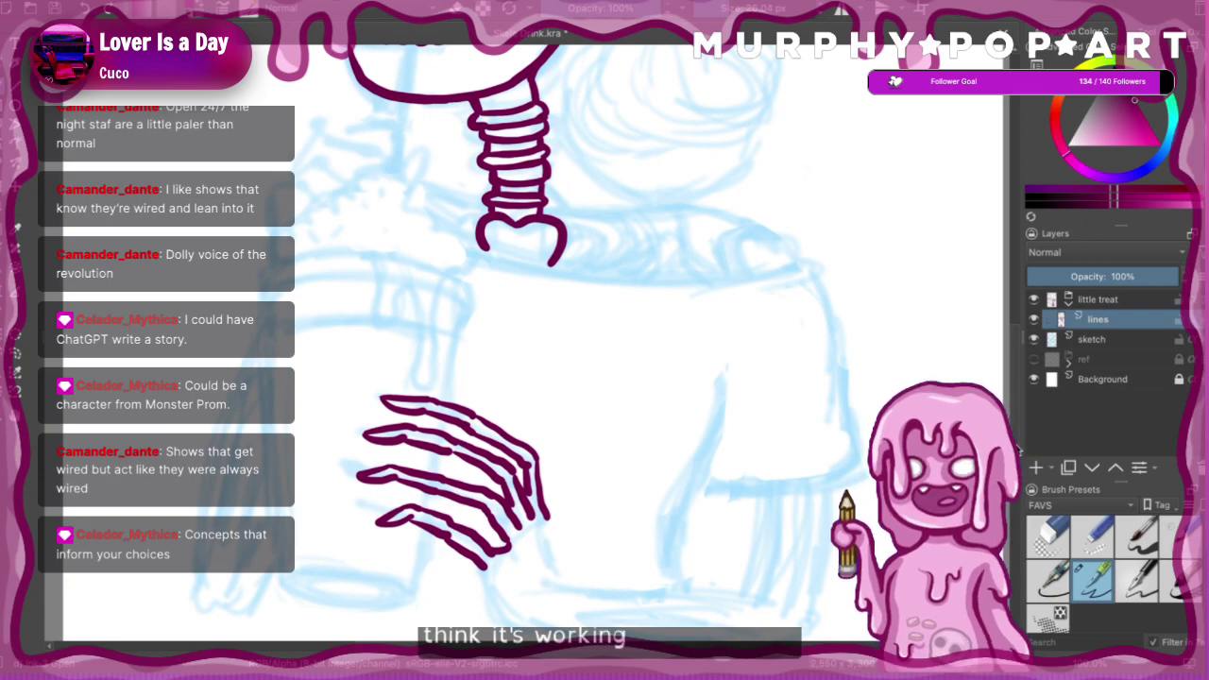
- Ink the two outer edges of the hand from the lowest finger and the uppermost knuckle down to the wrist
scroll(560, 425, down, 3)
drag(483, 390, 532, 441)
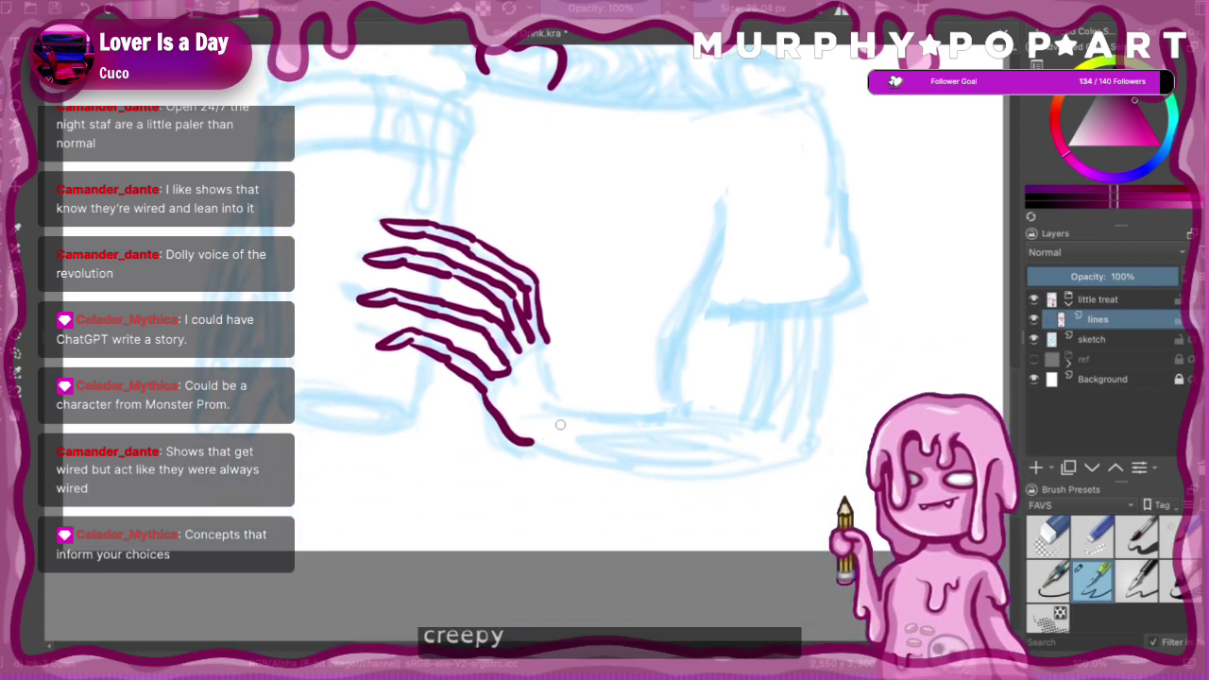
drag(540, 342, 560, 403)
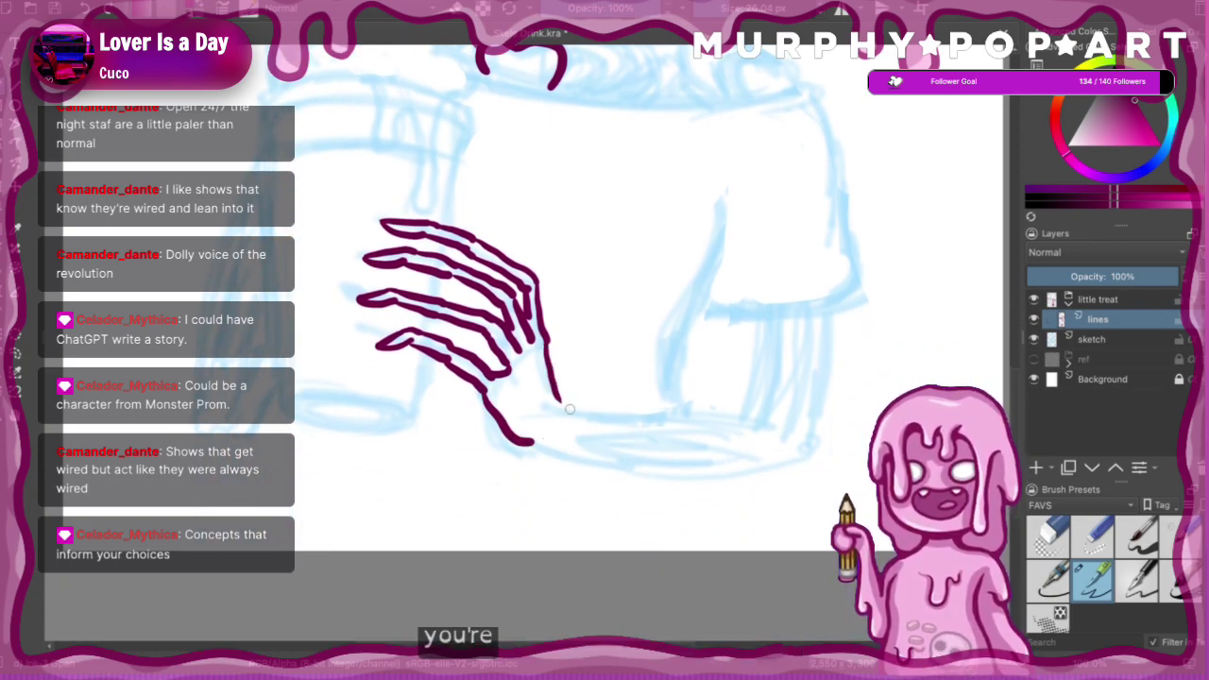
- Examine the inked hand against the whole figure and look over the hand, neck and shirt collar up close
key(ctrl+minus)
key(ctrl+minus)
key(ctrl+minus)
key(ctrl+minus)
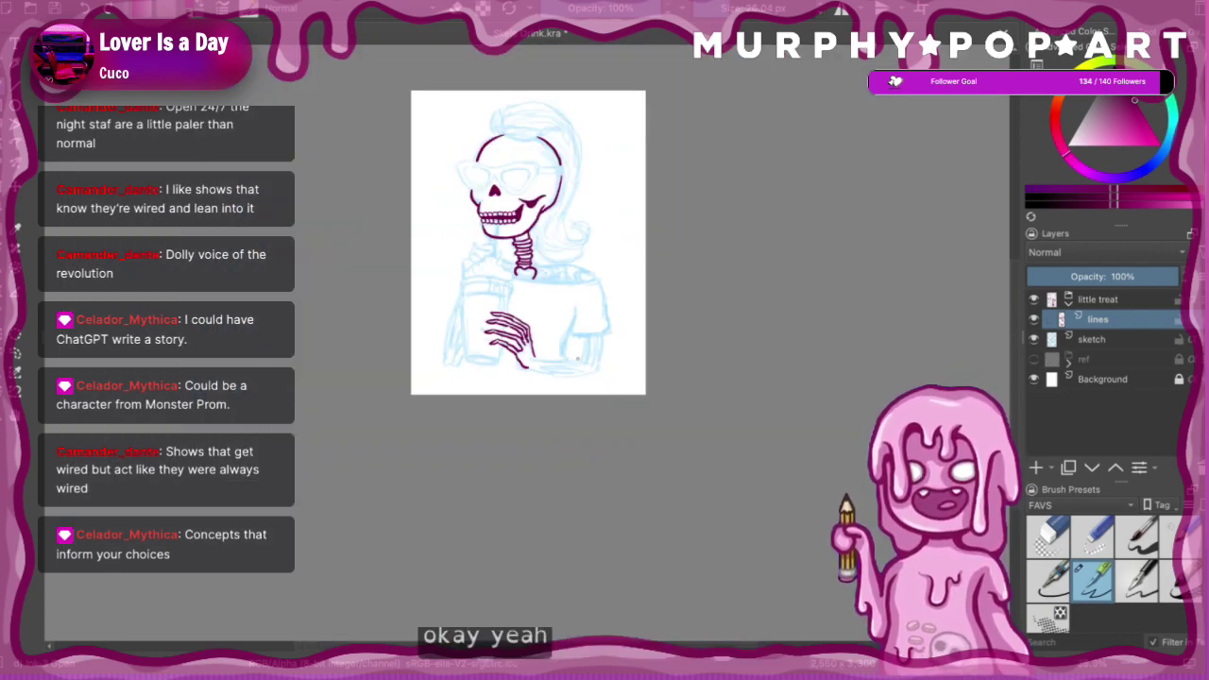
scroll(578, 359, up, 2)
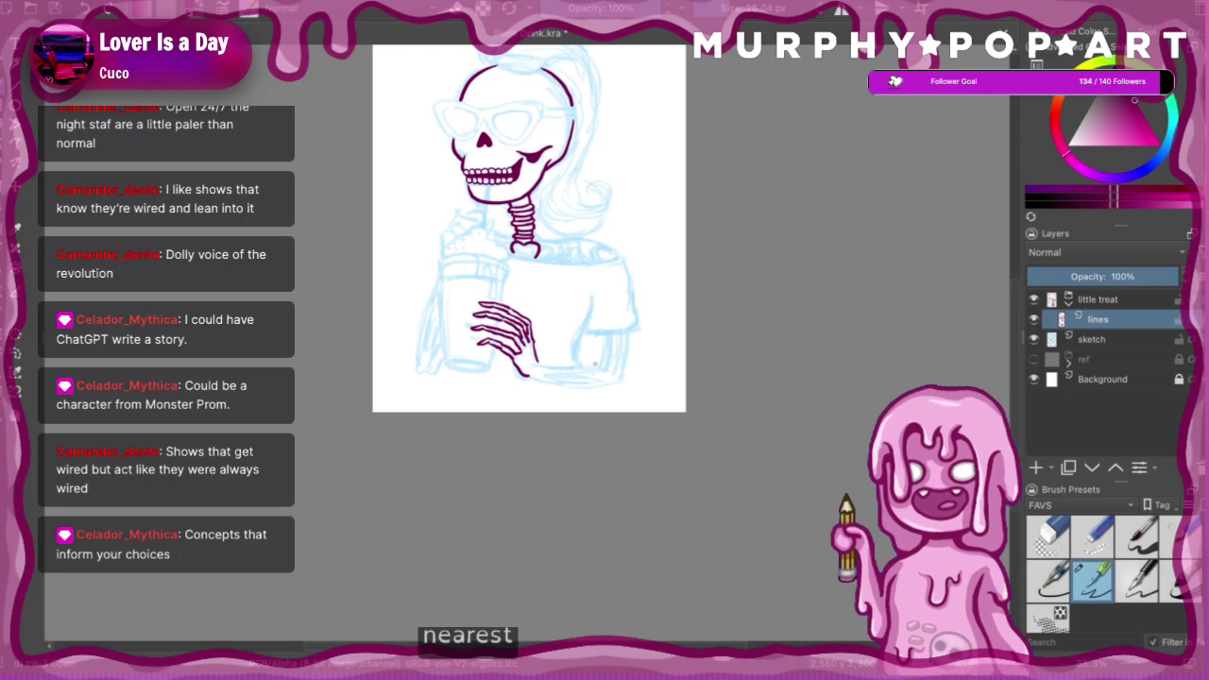
scroll(594, 363, down, 1)
scroll(594, 364, up, 1)
scroll(614, 369, up, 2)
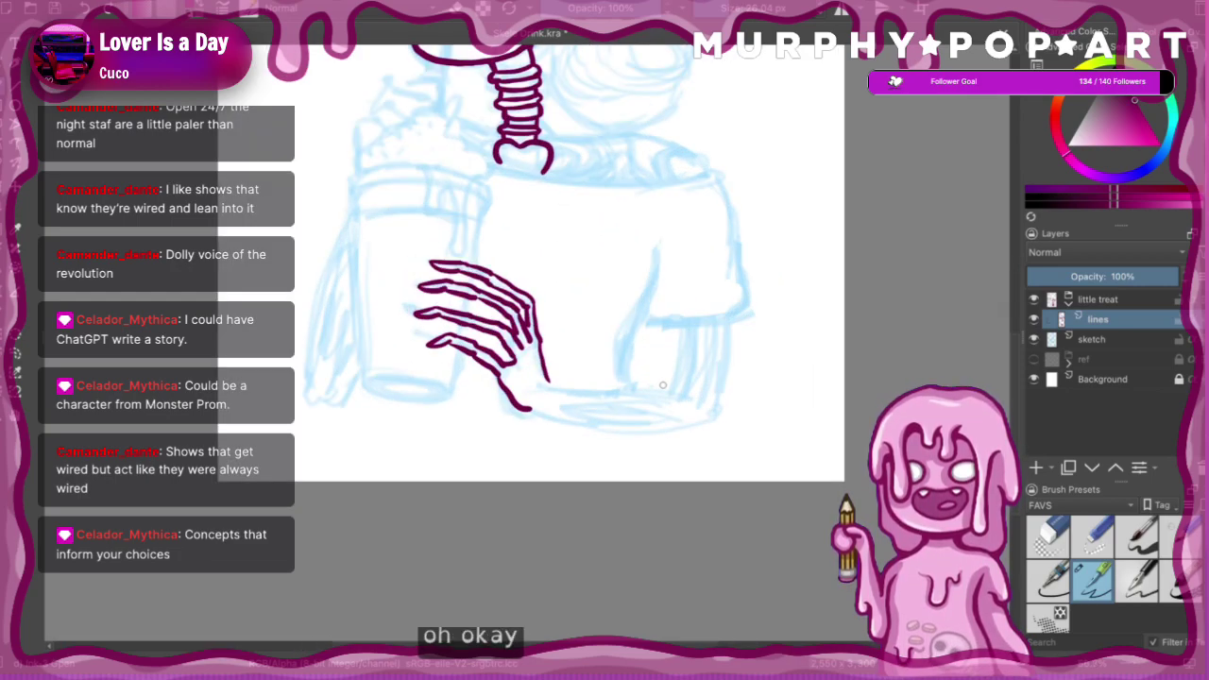
key(ctrl+=)
key(ctrl+=)
drag(1019, 413, 1020, 381)
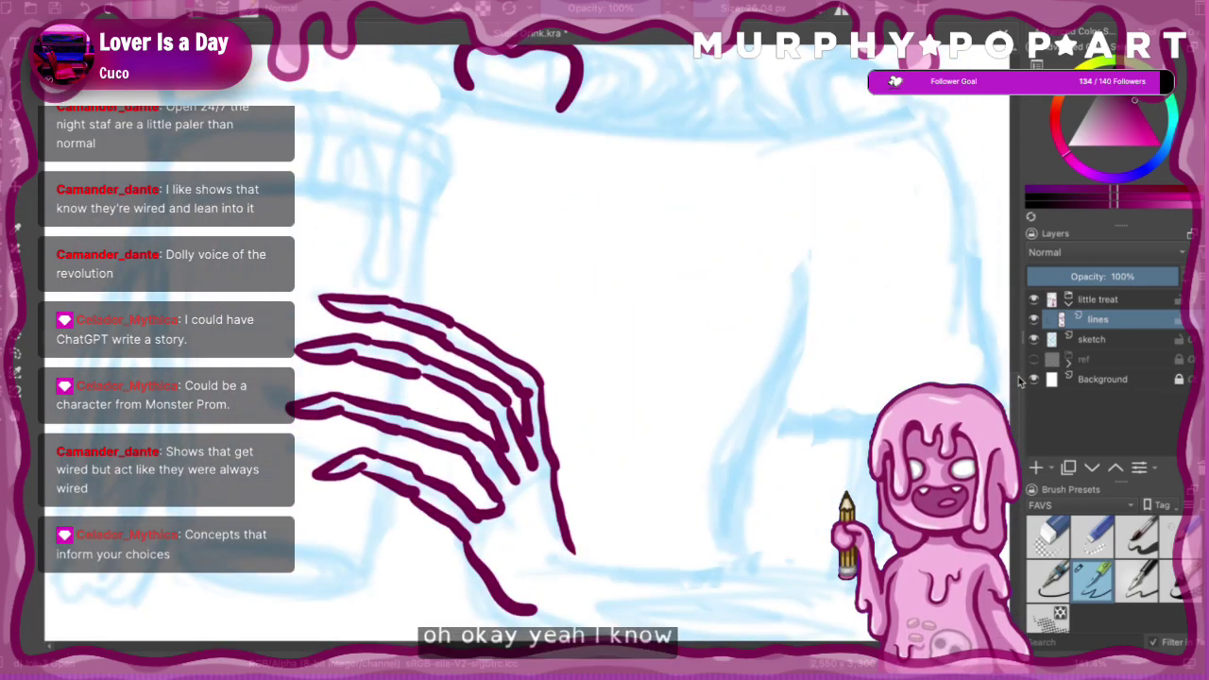
scroll(1019, 382, up, 4)
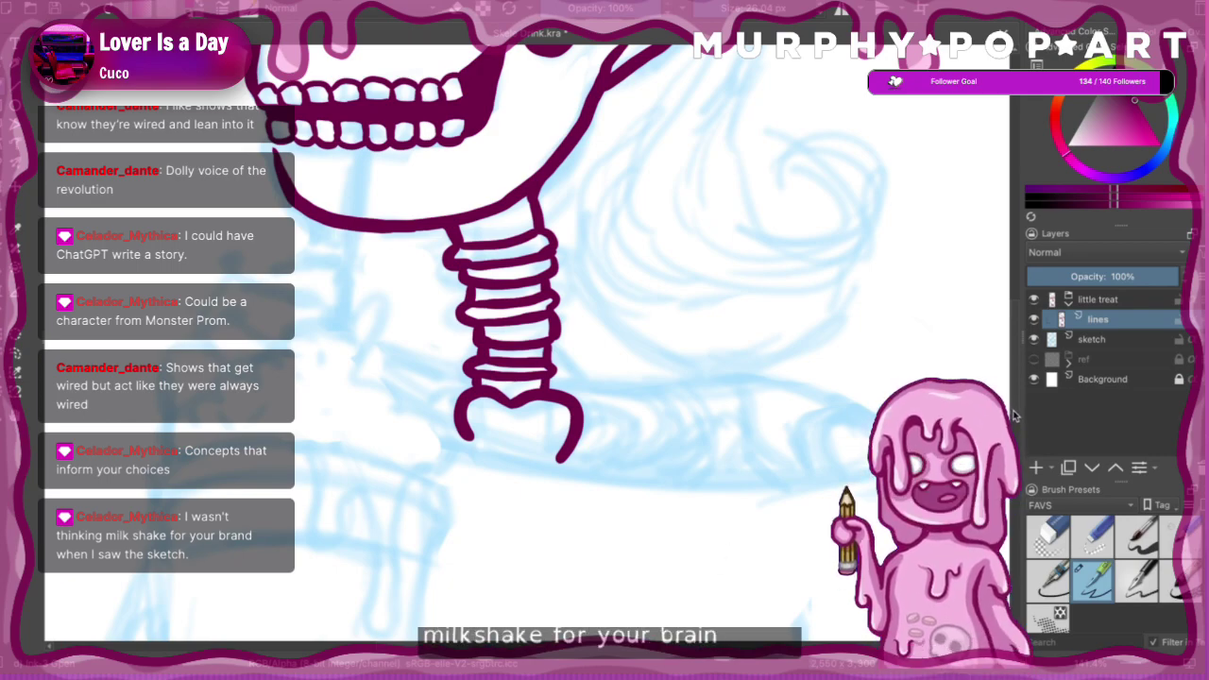
drag(1016, 410, 1049, 429)
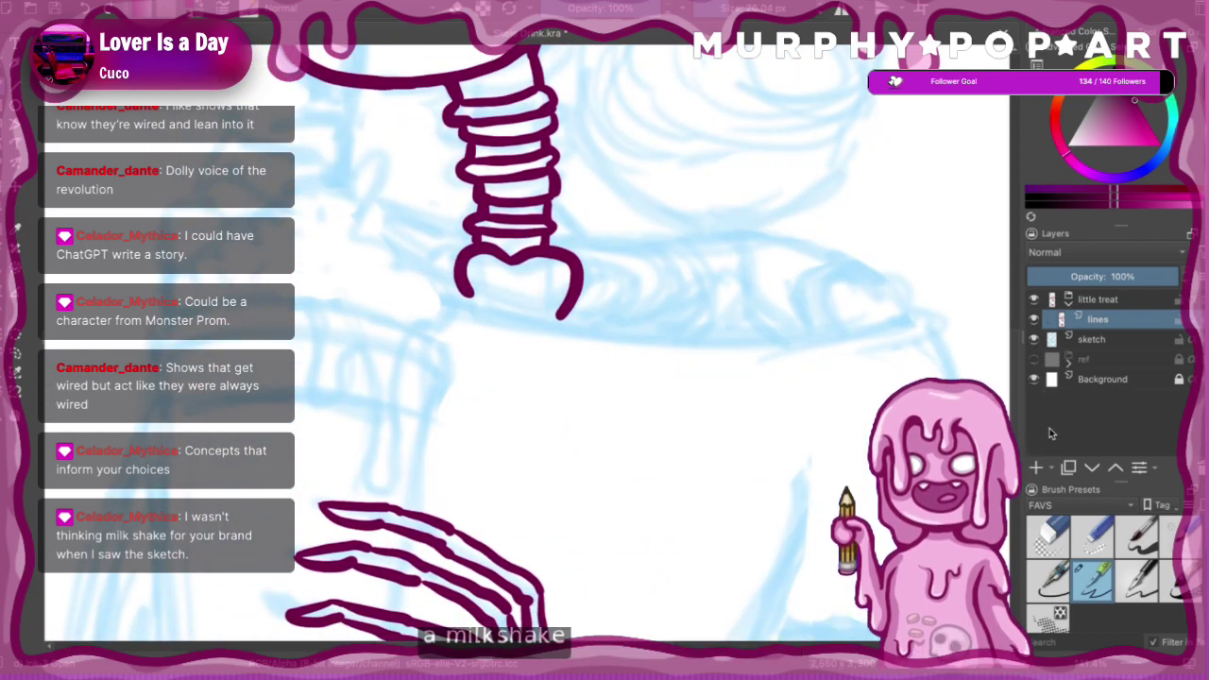
- Ink the bent bony fingers of the raised hand above the cup's topping, redoing a faulty stroke
key(minus)
key(minus)
key(minus)
key(minus)
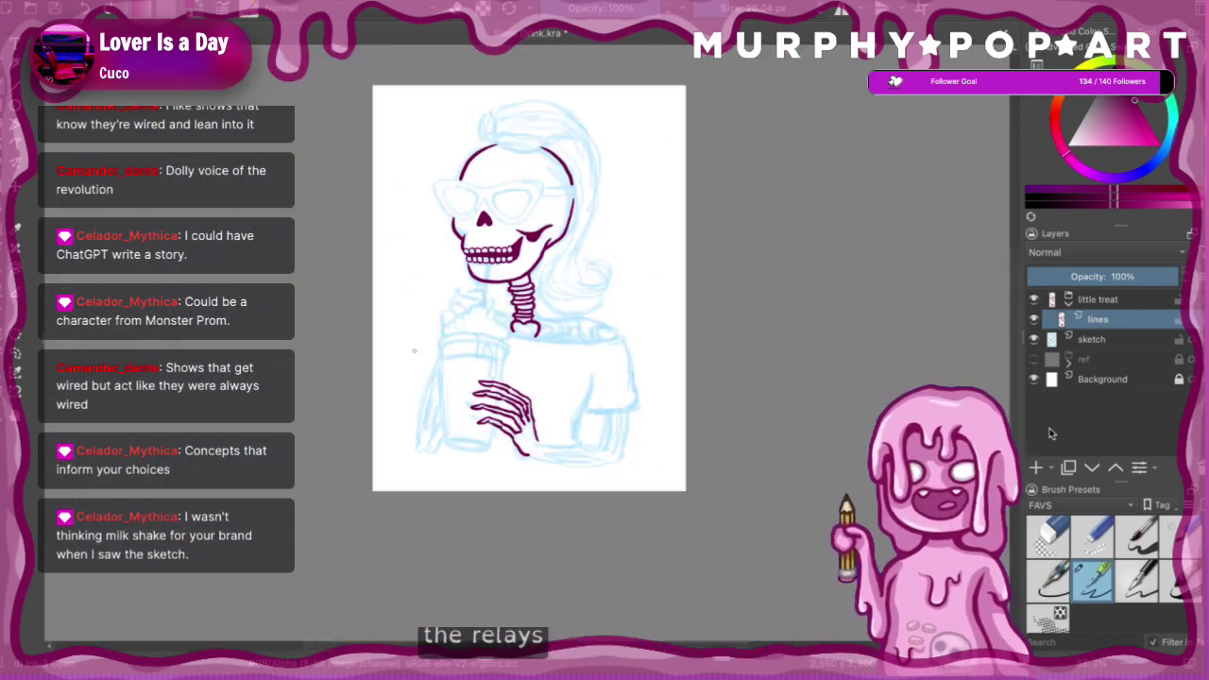
key(minus)
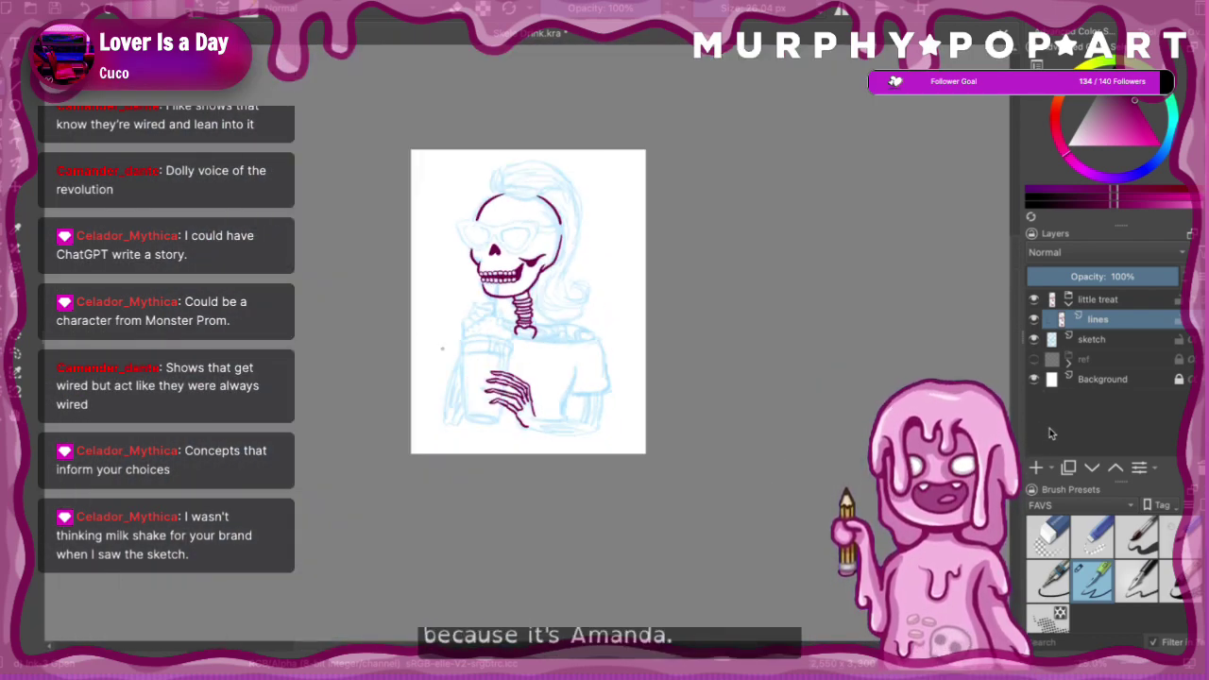
key(plus)
key(plus)
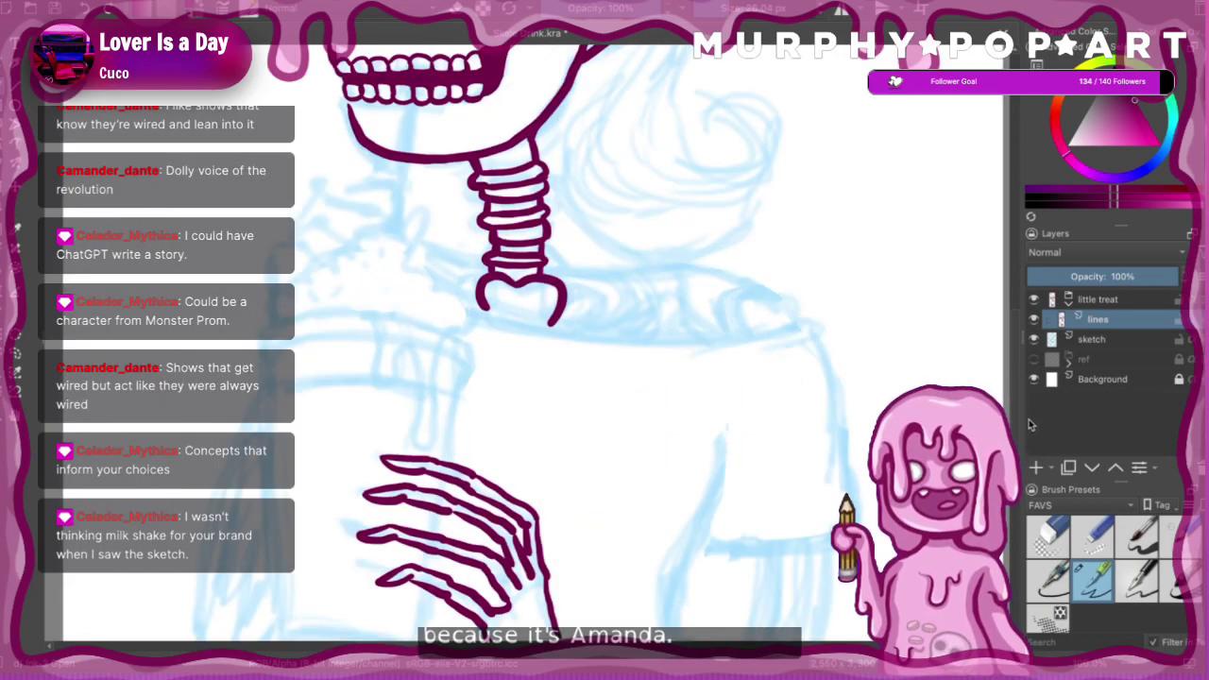
scroll(437, 346, up, 4)
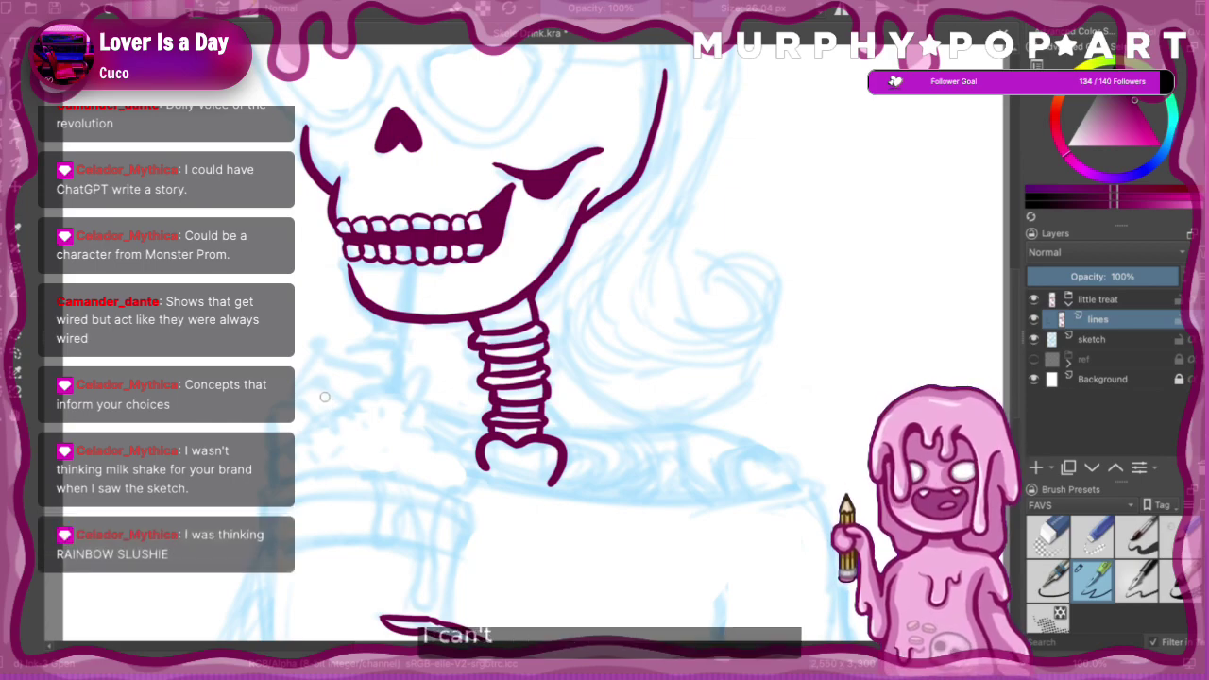
mouse_move(336, 386)
mouse_down()
mouse_move(363, 409)
mouse_move(327, 394)
mouse_move(332, 378)
mouse_move(291, 397)
mouse_up()
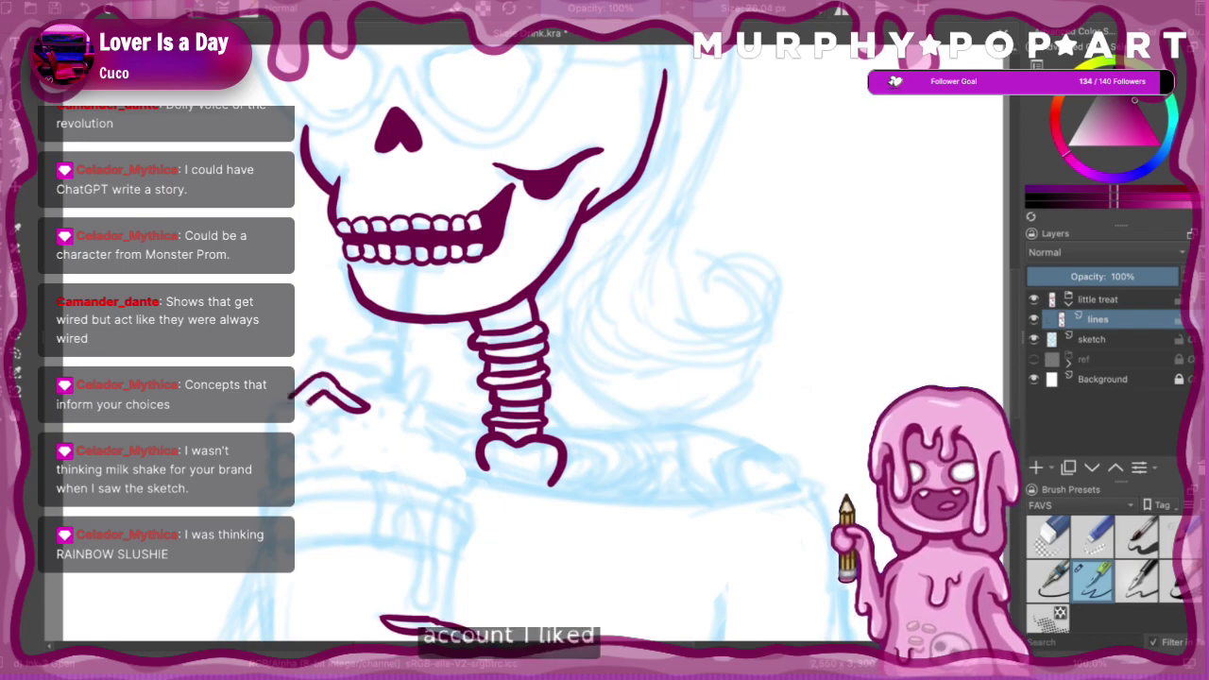
mouse_move(314, 357)
mouse_down()
mouse_move(295, 390)
mouse_move(328, 340)
mouse_move(389, 383)
mouse_up()
key(ctrl+z)
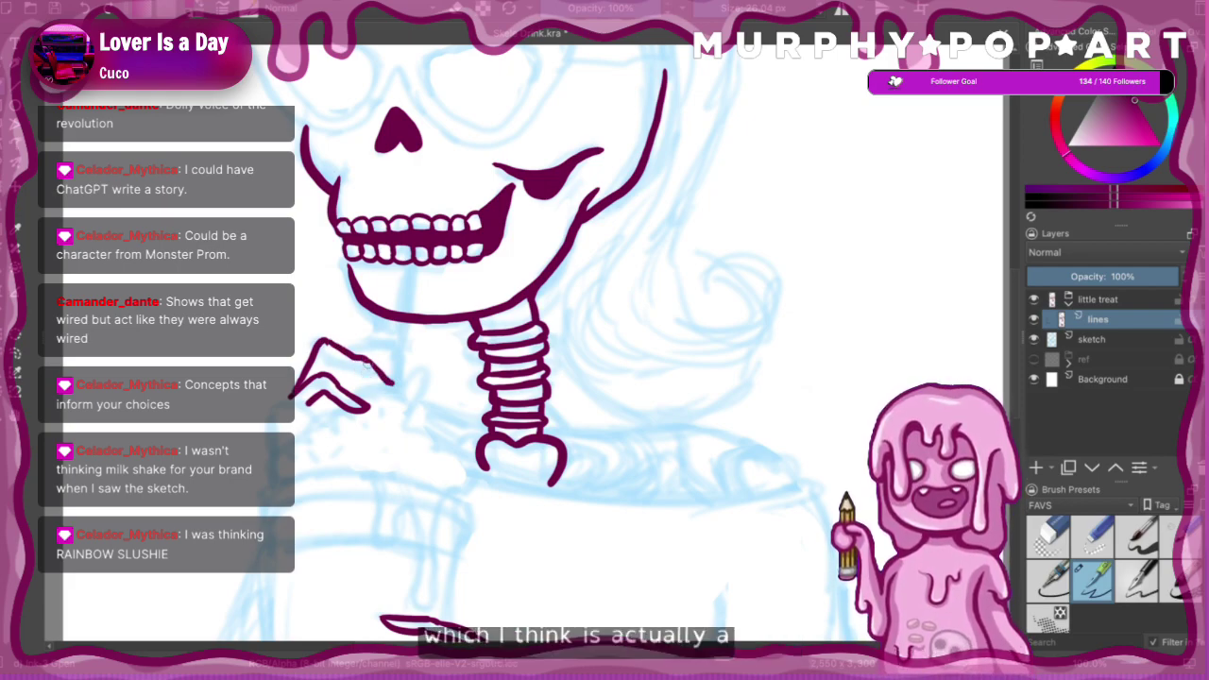
drag(368, 378, 385, 388)
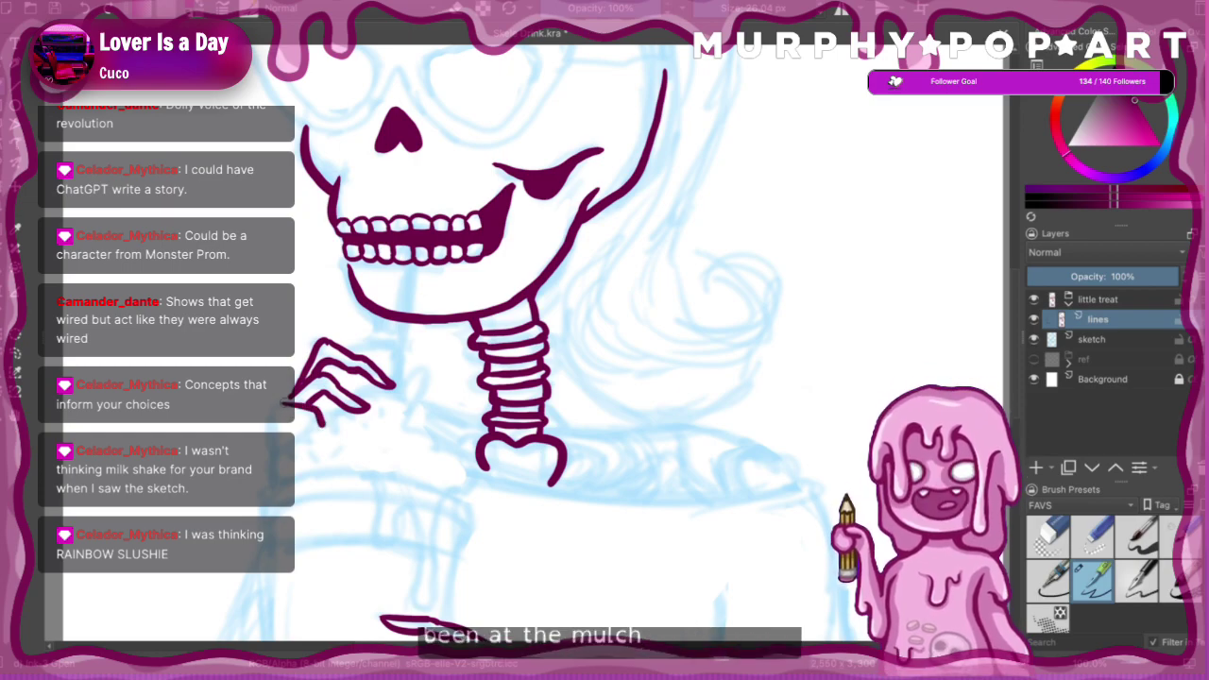
mouse_move(281, 404)
mouse_down()
mouse_move(268, 422)
mouse_move(274, 446)
mouse_up()
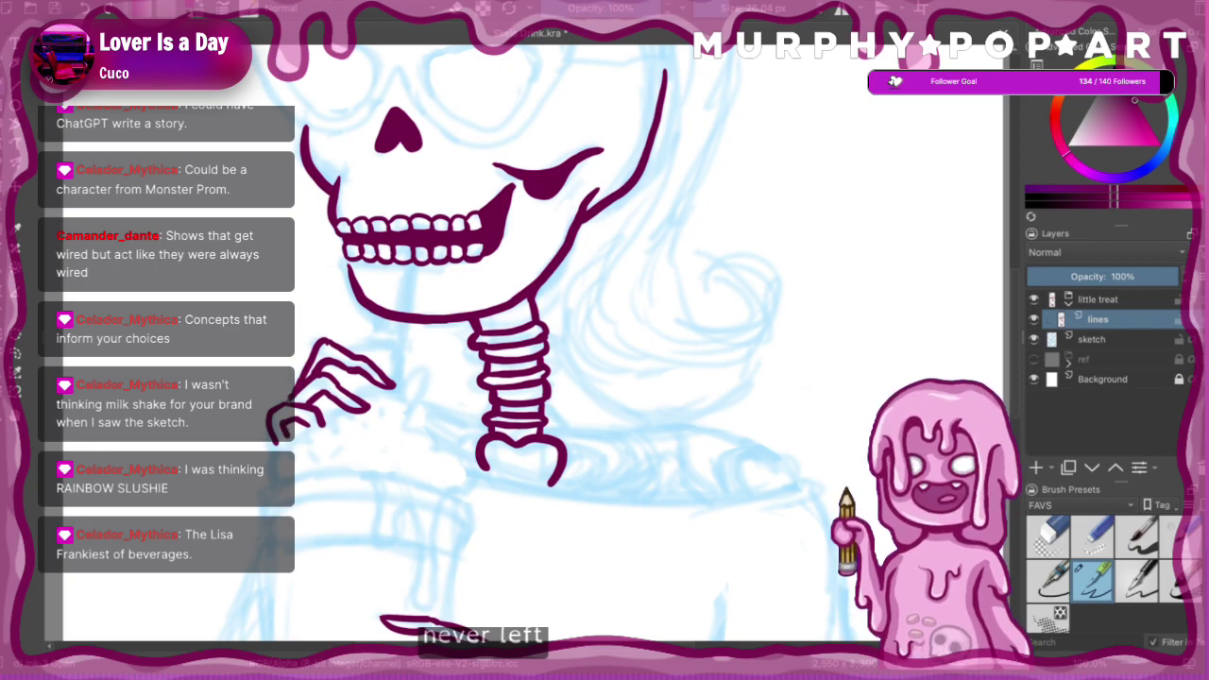
- Examine both inked hands against the whole figure and look over the skull, neck and raised fingers up close
key(ctrl+minus)
key(ctrl+minus)
key(ctrl+minus)
key(ctrl+minus)
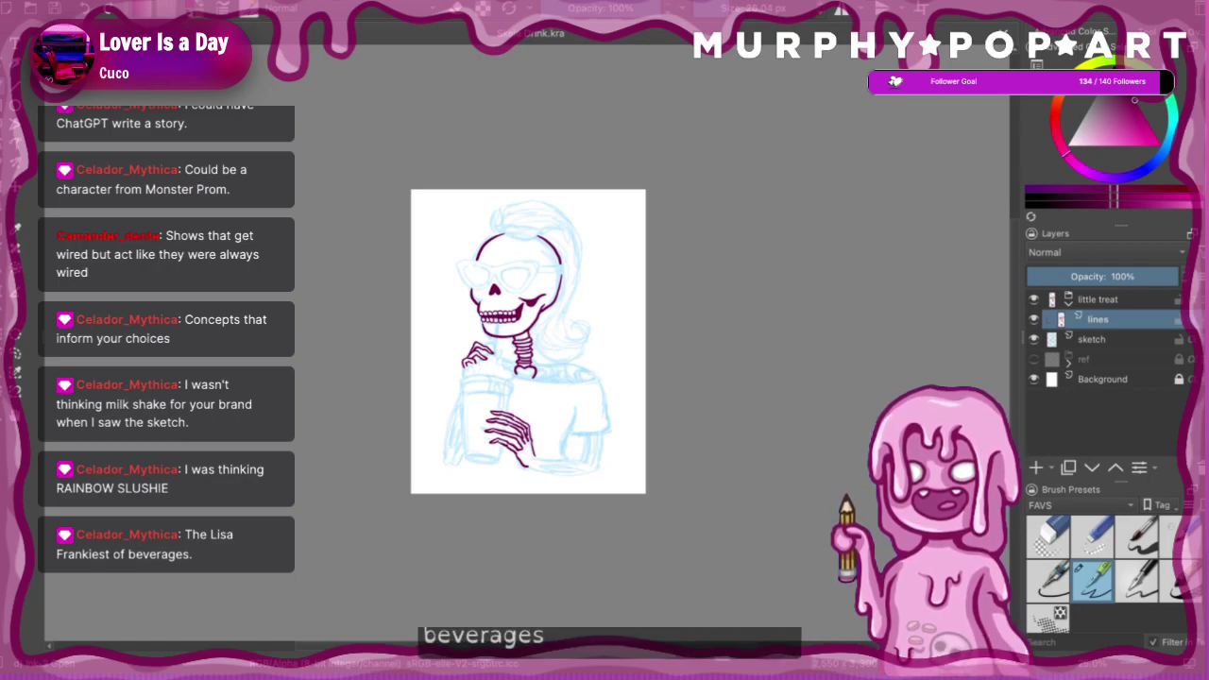
key(ctrl+plus)
key(plus)
key(plus)
key(plus)
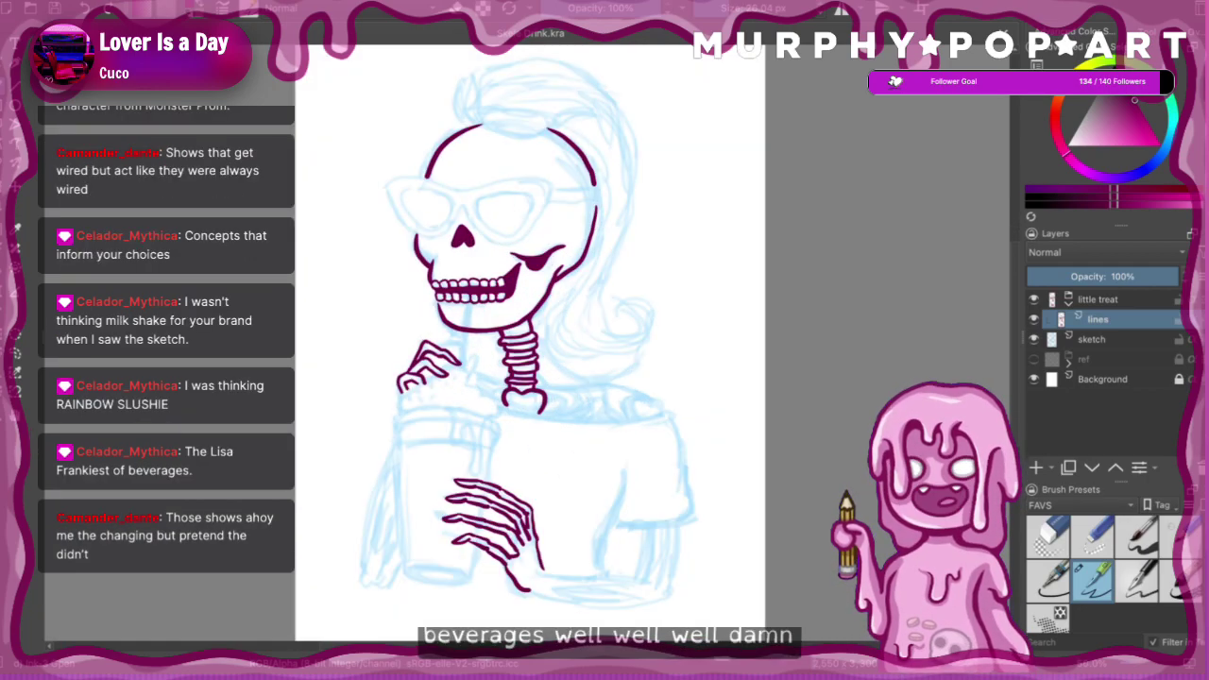
key(ctrl+minus)
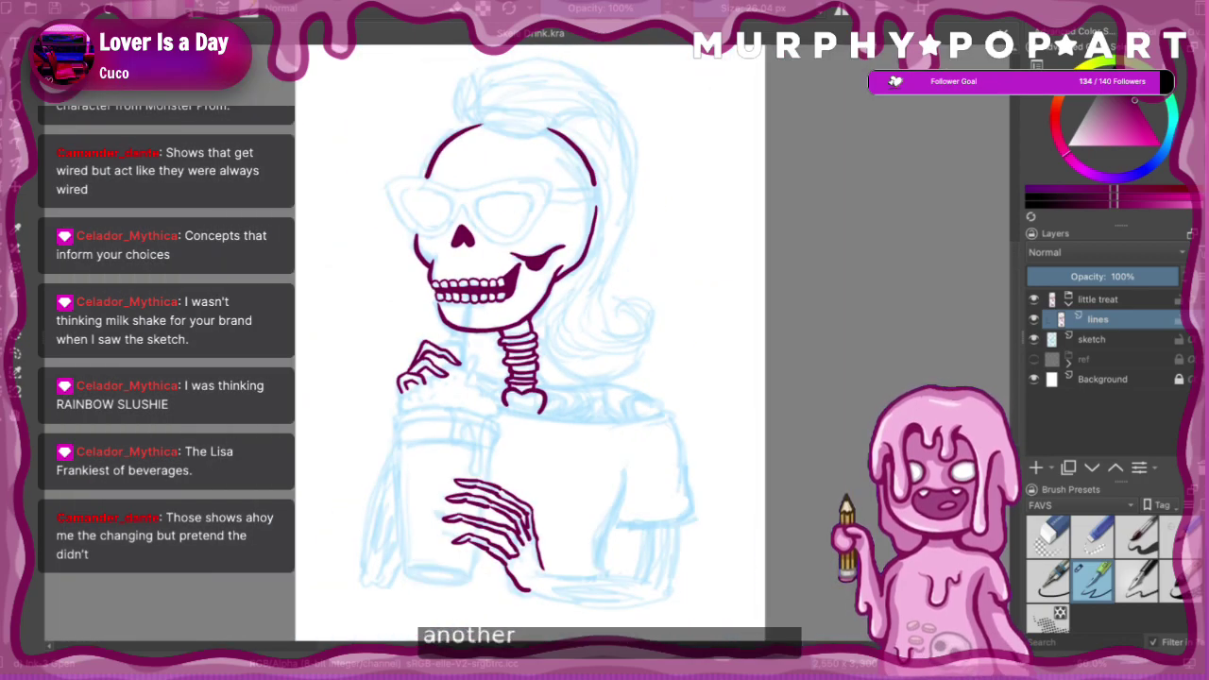
key(ctrl+plus)
key(ctrl+plus)
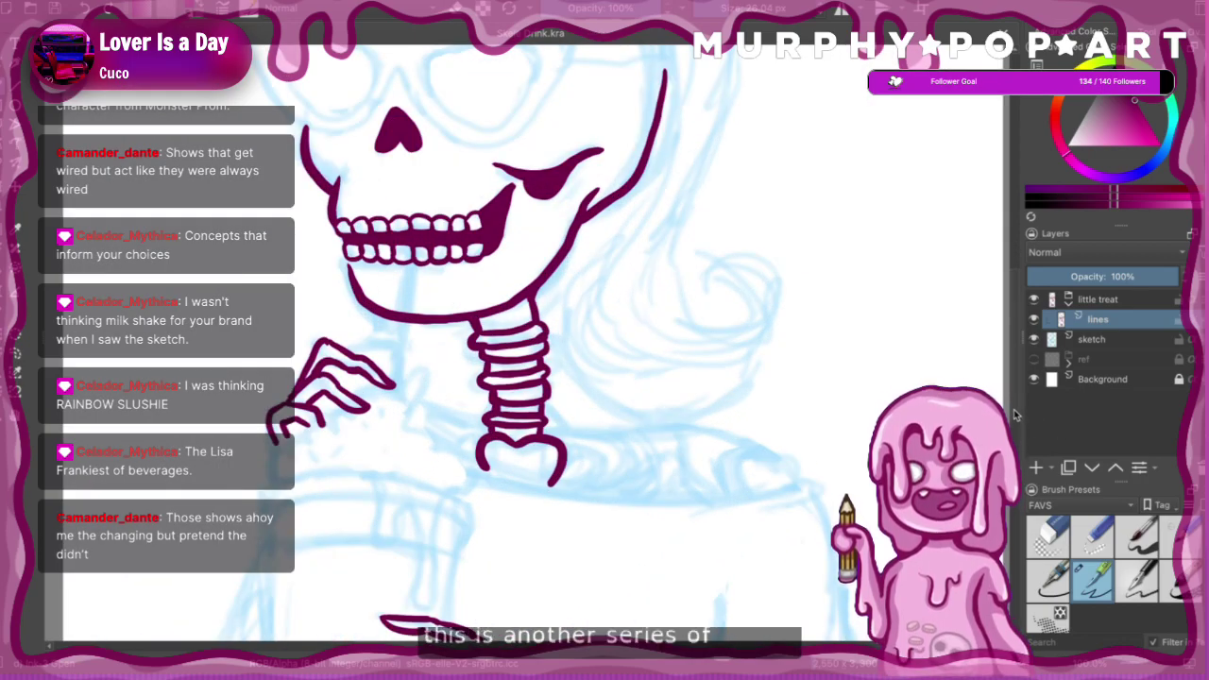
scroll(1024, 439, down, 6)
scroll(1044, 446, up, 4)
scroll(1043, 445, up, 2)
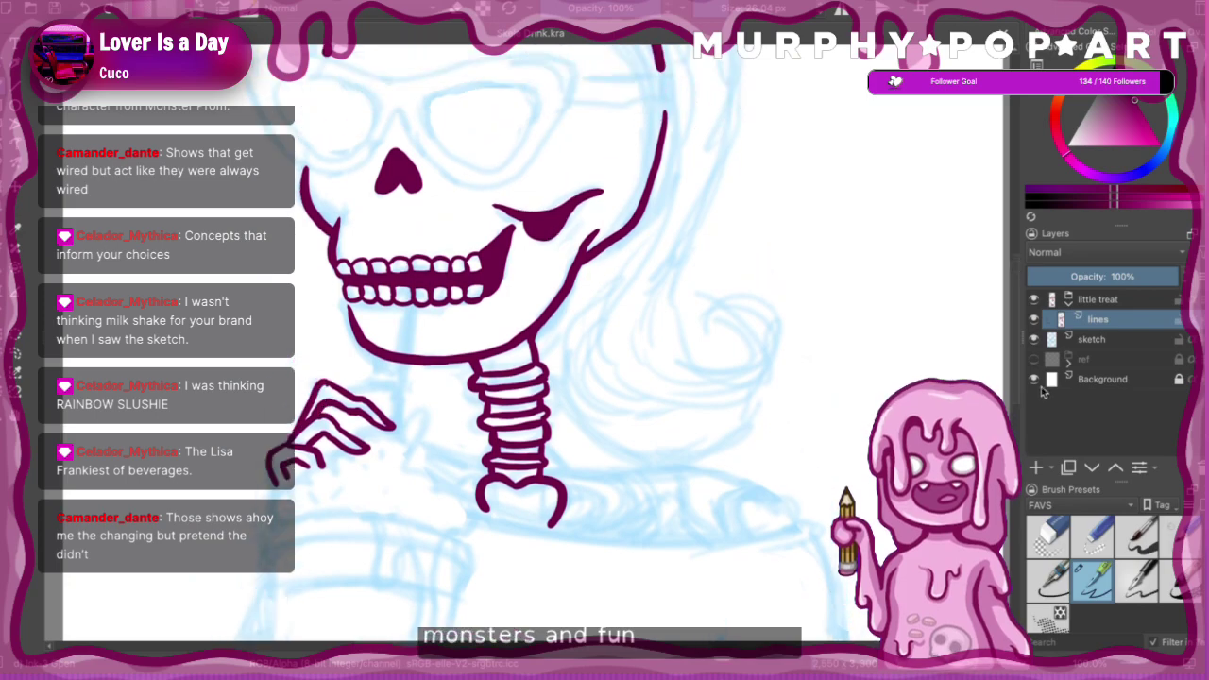
- Ink the forearm of the lower hand from wrist to elbow, with its lower and upper edges and the narrow gap between the two bones
scroll(1046, 458, down, 4)
scroll(1050, 472, down, 4)
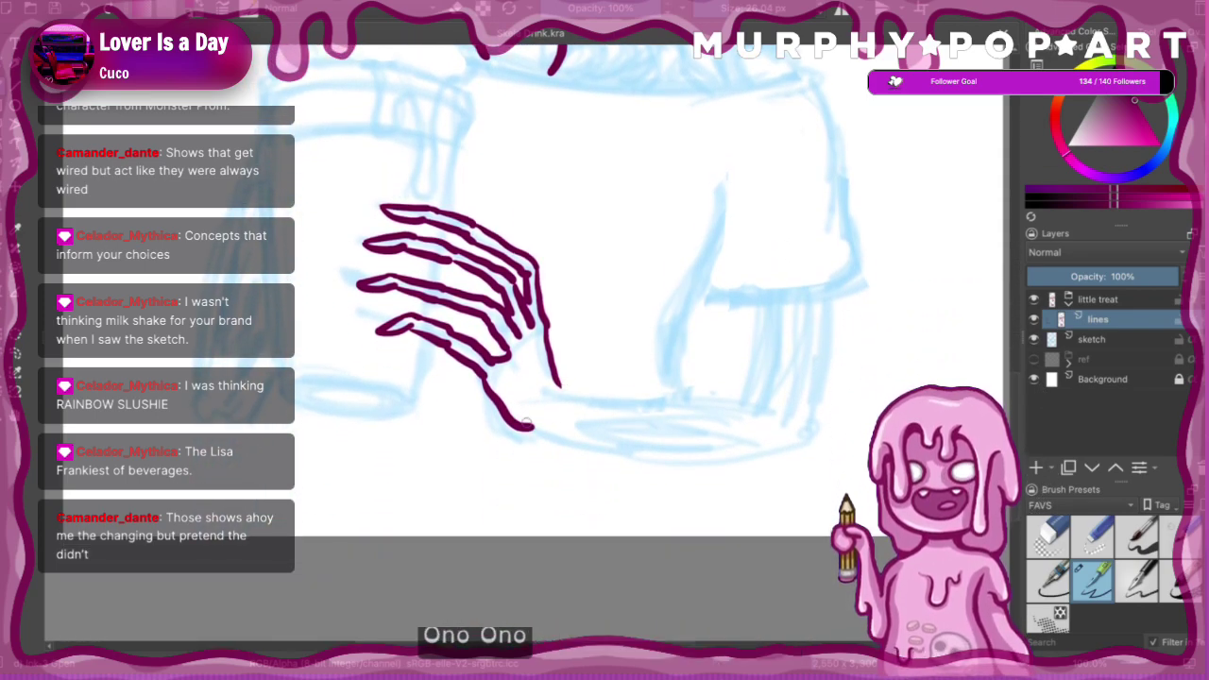
drag(553, 432, 606, 447)
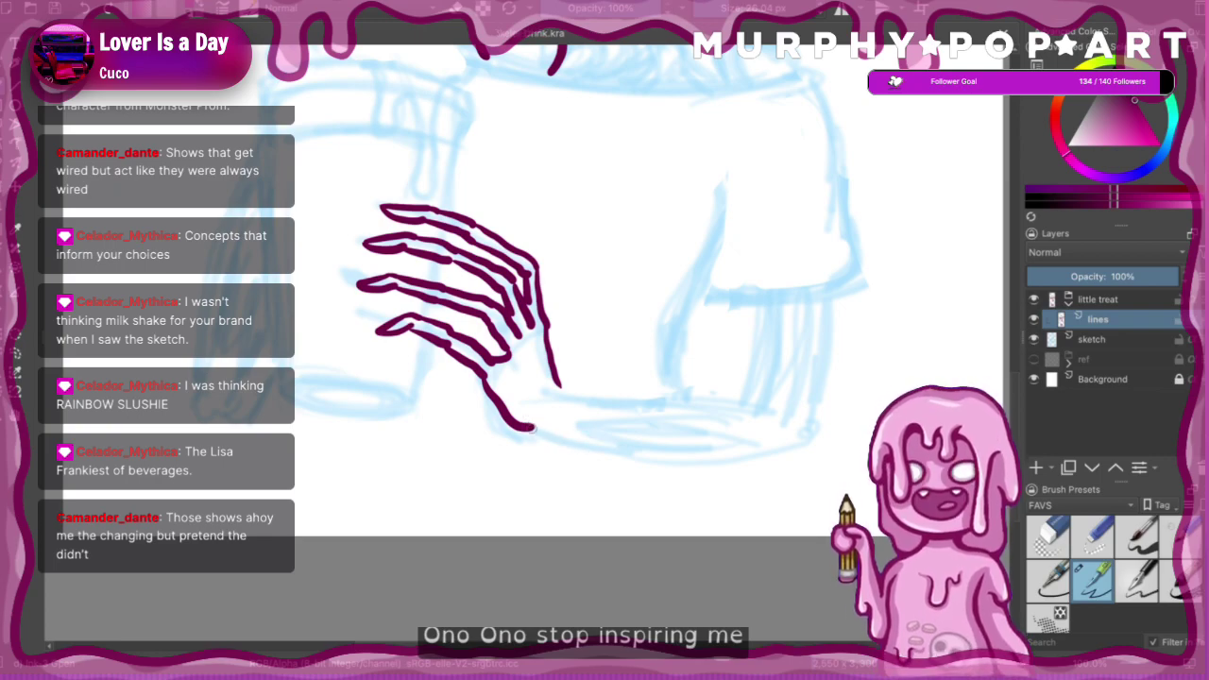
drag(531, 429, 671, 460)
drag(761, 454, 796, 437)
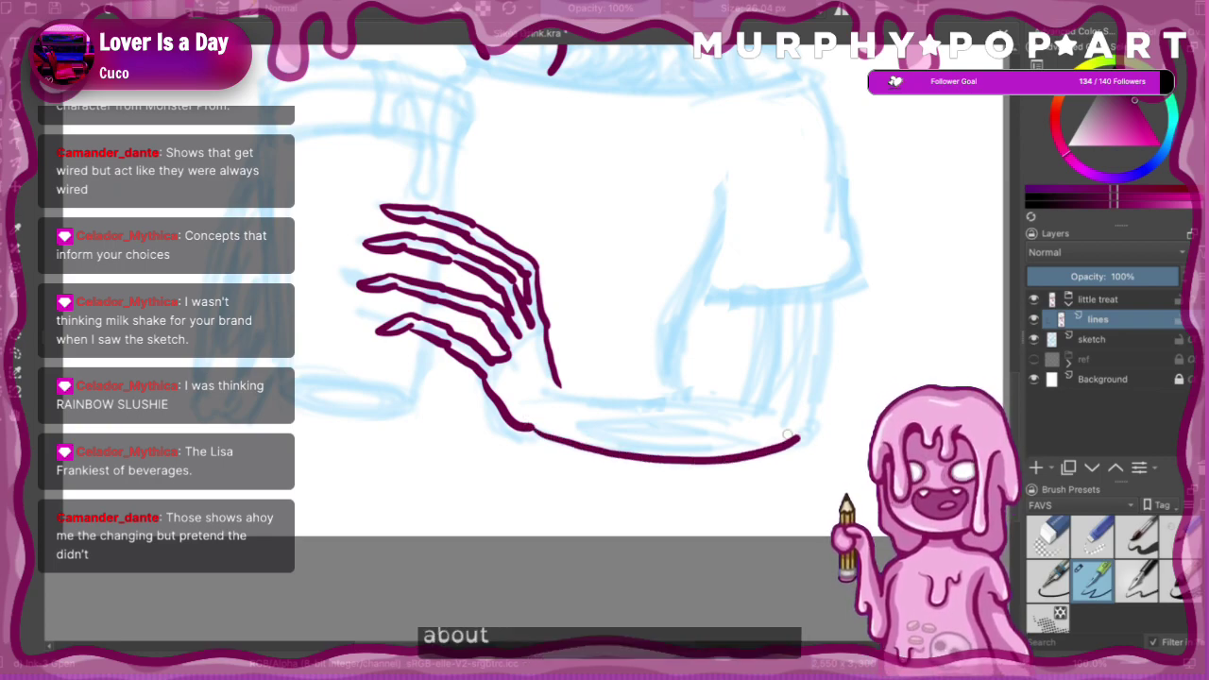
drag(657, 394, 718, 395)
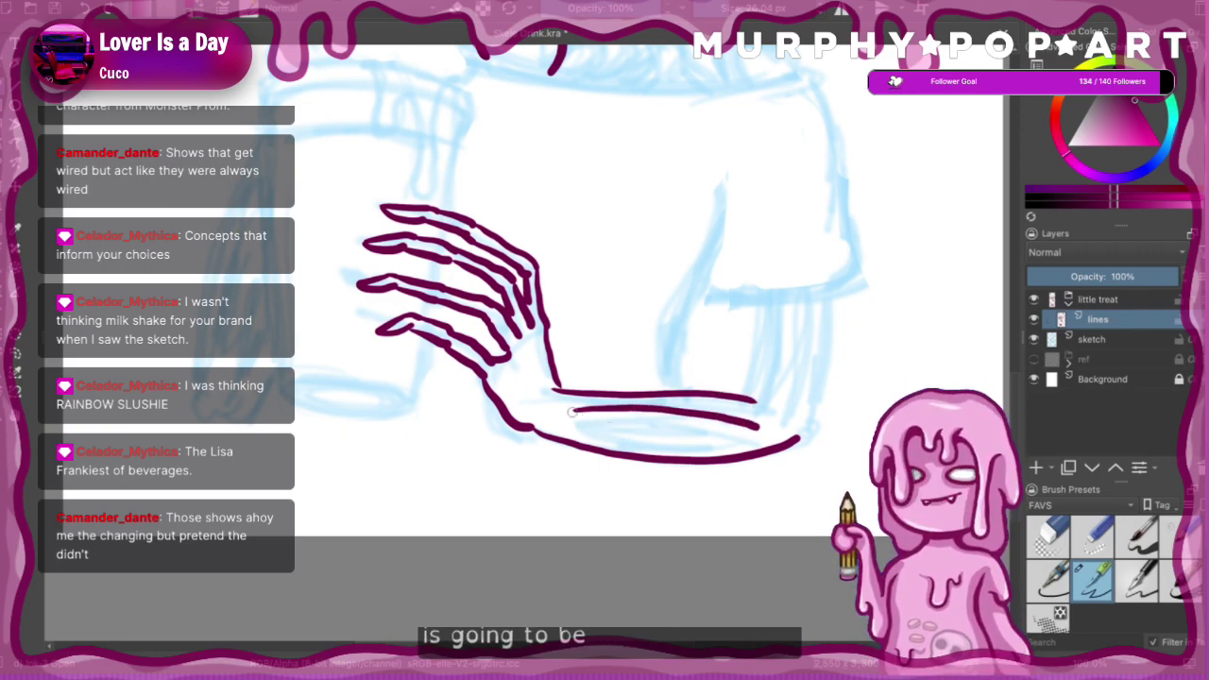
drag(619, 434, 764, 430)
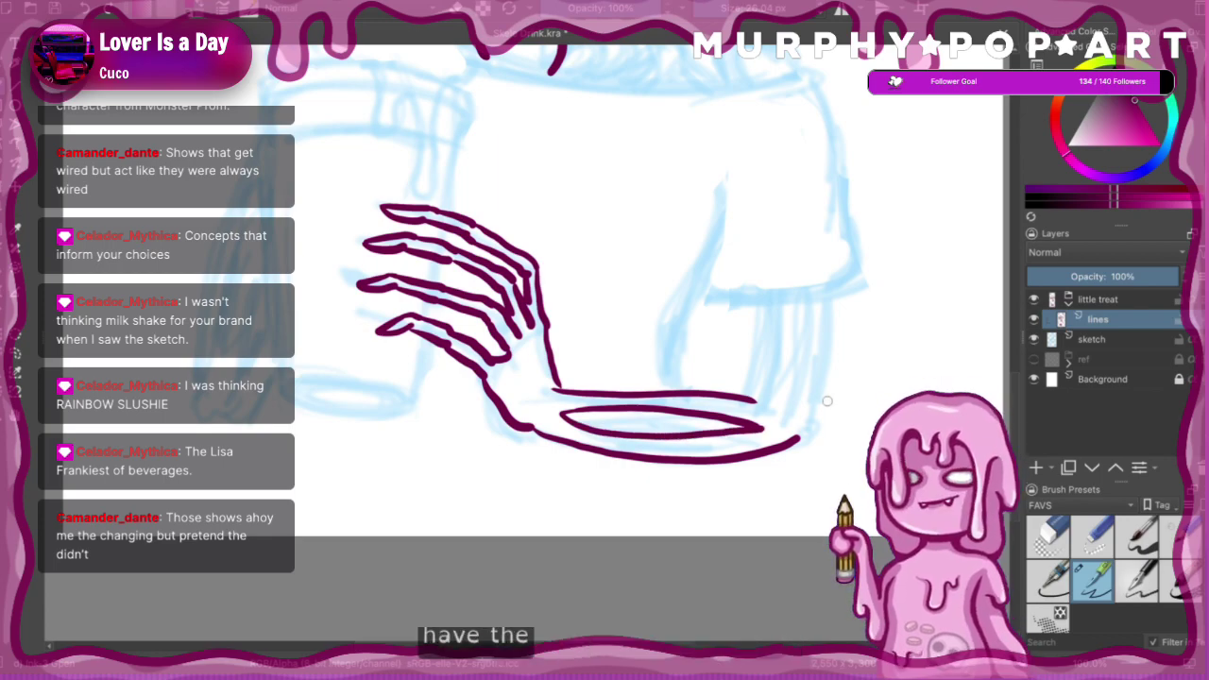
- Examine the inked forearm and its connection to the wrist, up close and against the whole figure
key(minus)
key(minus)
key(minus)
key(minus)
key(minus)
key(plus)
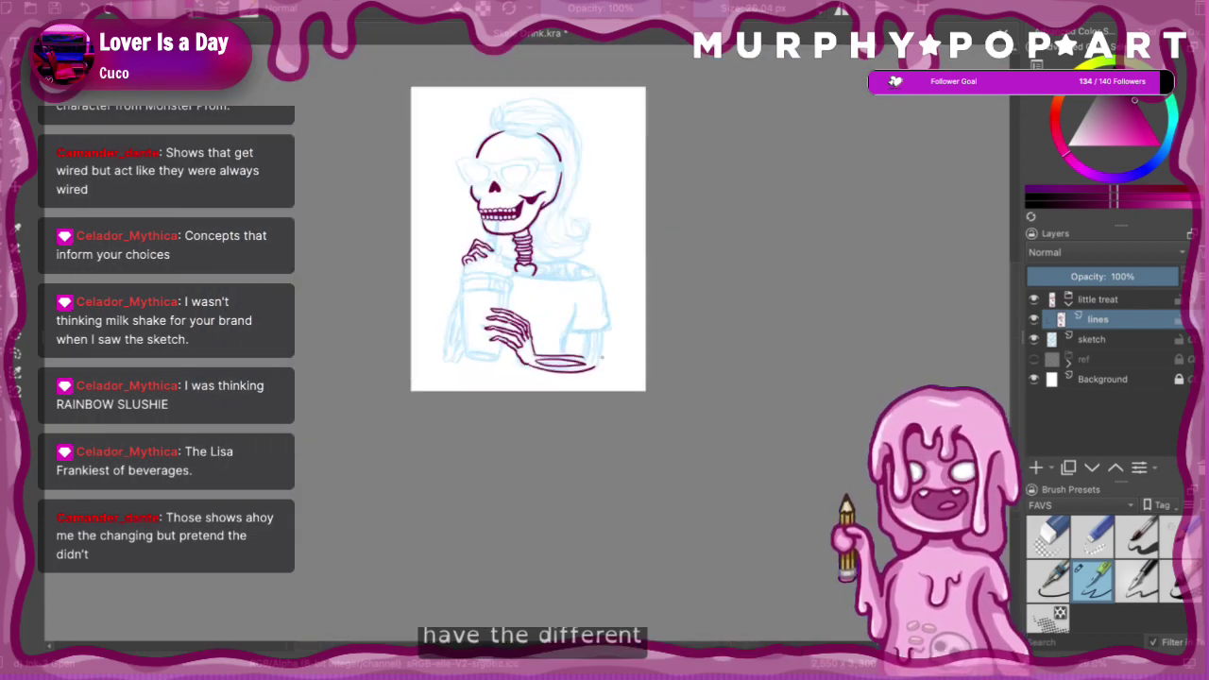
key(plus)
key(plus)
key(plus)
key(plus)
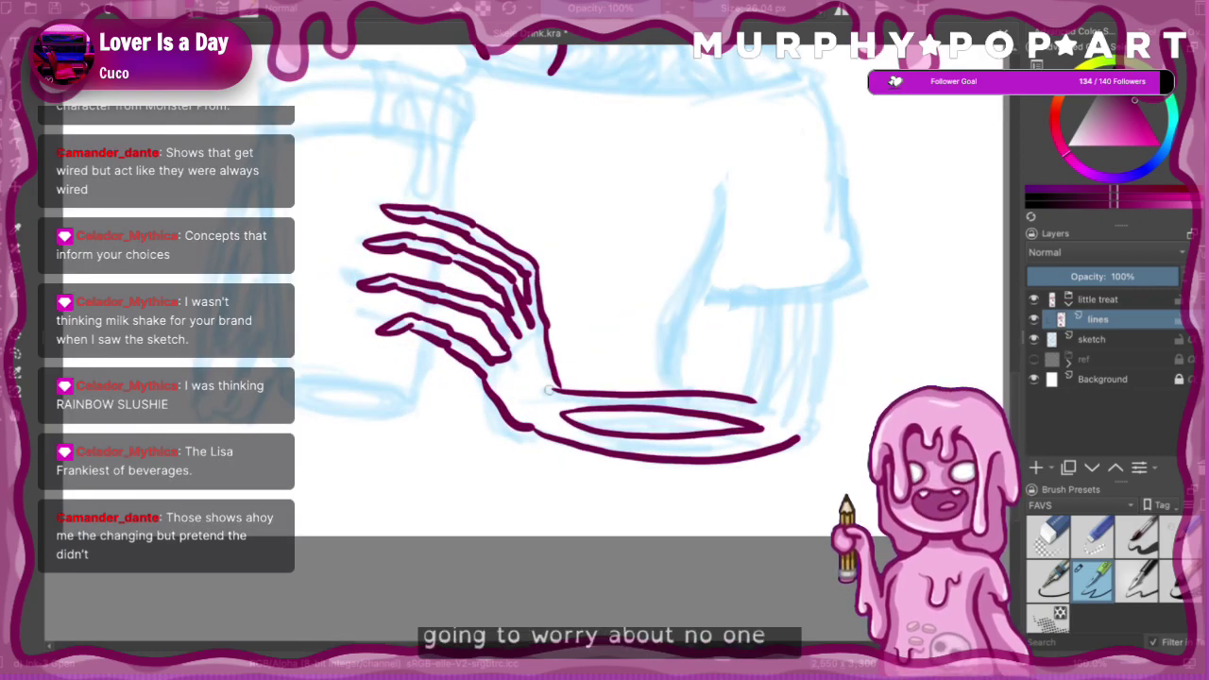
drag(556, 388, 531, 423)
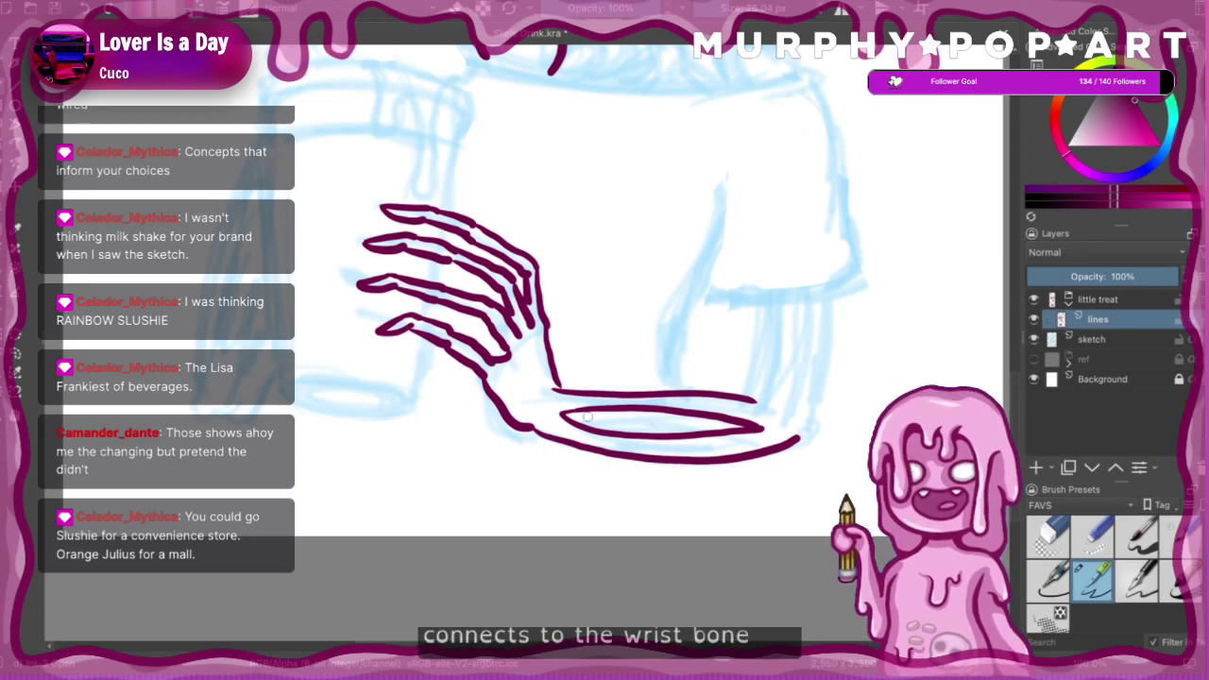
key(ctrl+minus)
key(ctrl+minus)
key(ctrl+minus)
key(ctrl+minus)
key(ctrl+minus)
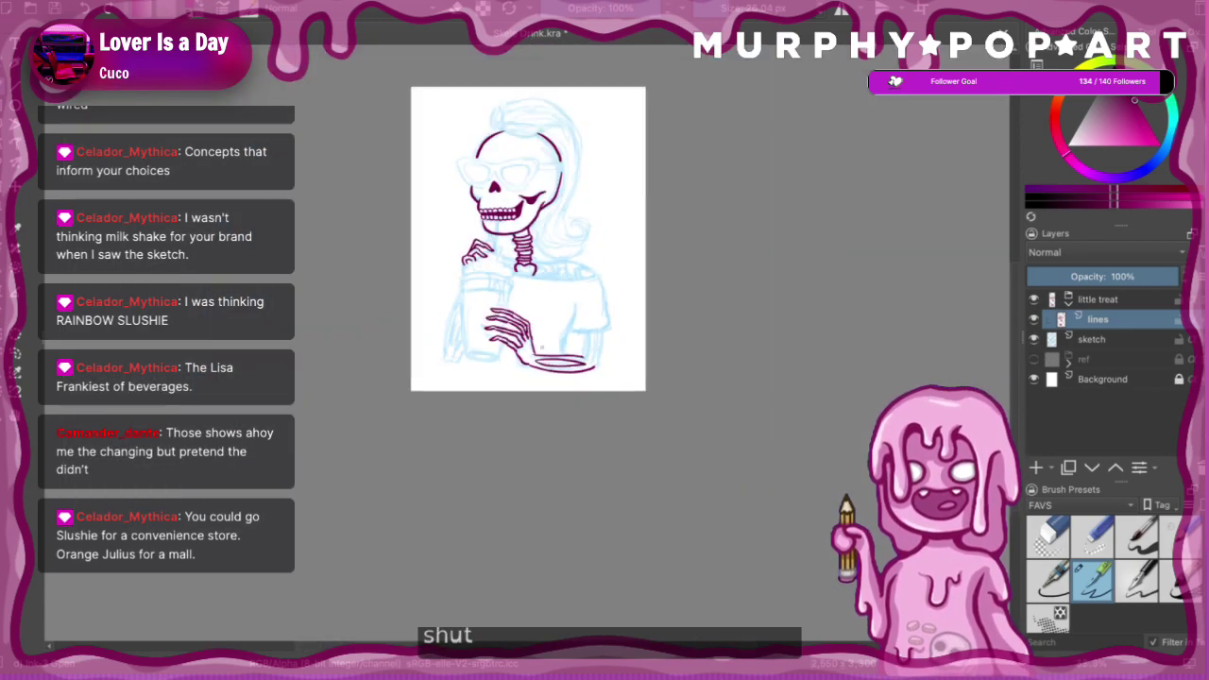
- Ink the arm bones from beneath the shirt sleeve down to the elbow, with both outer edges and the narrow gap between them
key(ctrl+equal)
key(ctrl+equal)
key(ctrl+equal)
scroll(558, 351, up, 1)
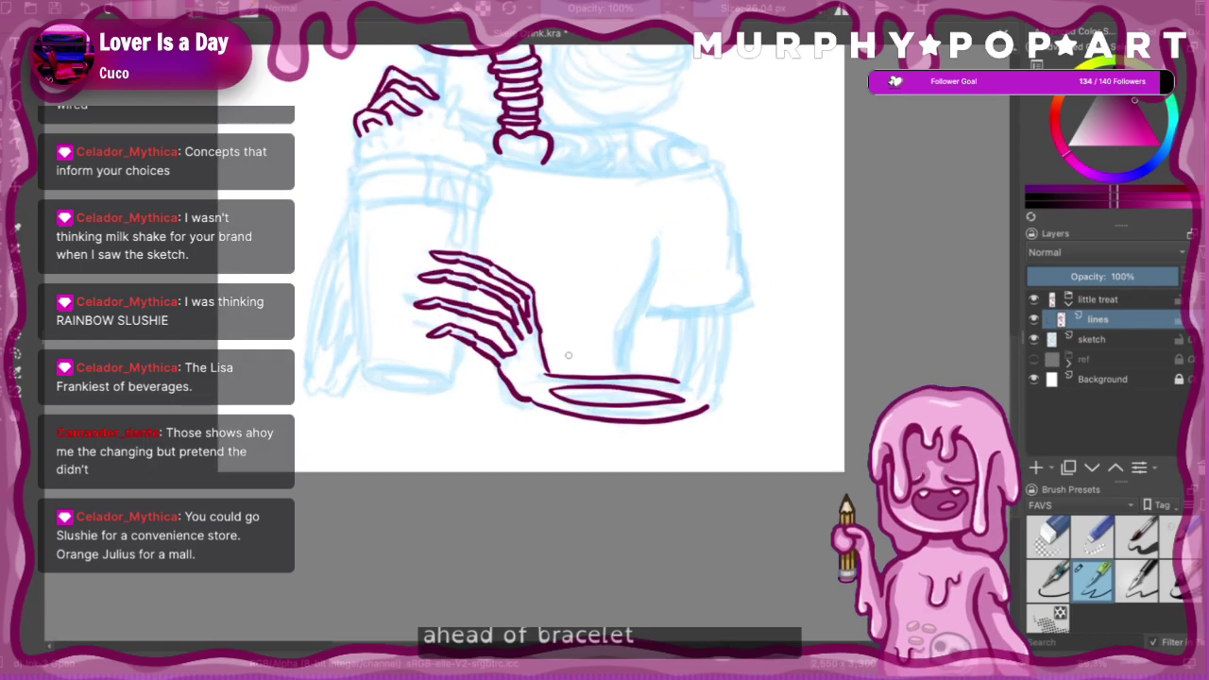
drag(680, 318, 679, 379)
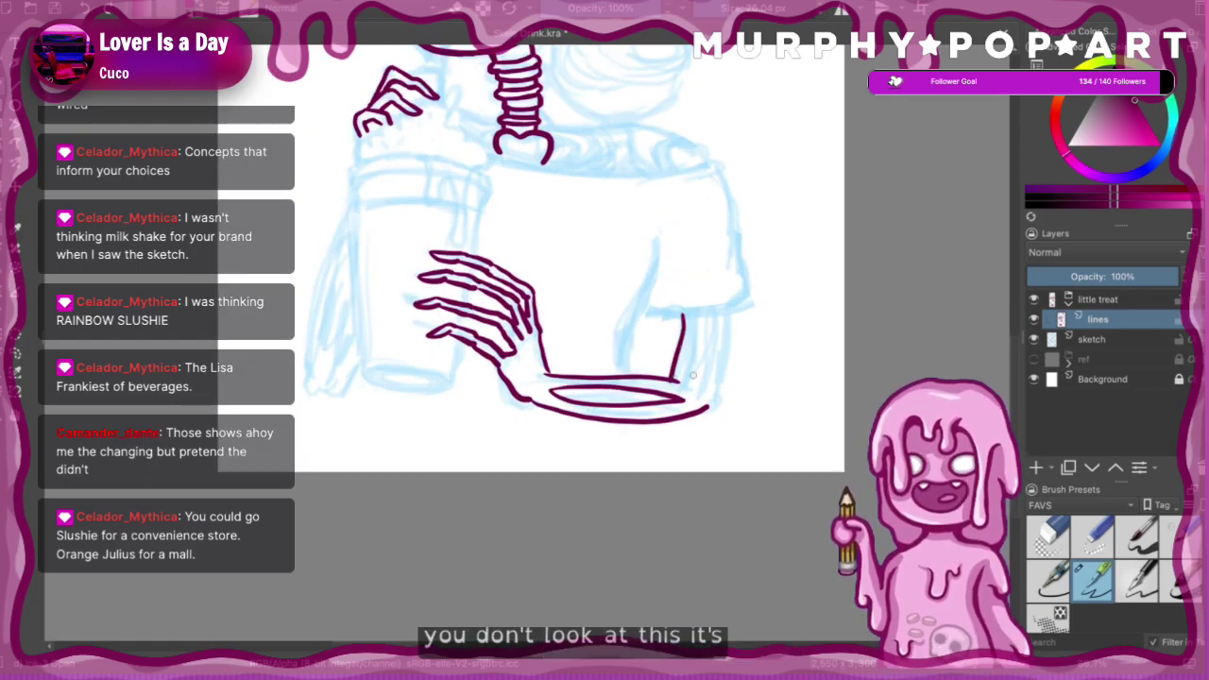
mouse_move(699, 317)
mouse_down()
mouse_move(689, 376)
mouse_move(715, 319)
mouse_move(735, 311)
mouse_move(706, 407)
mouse_up()
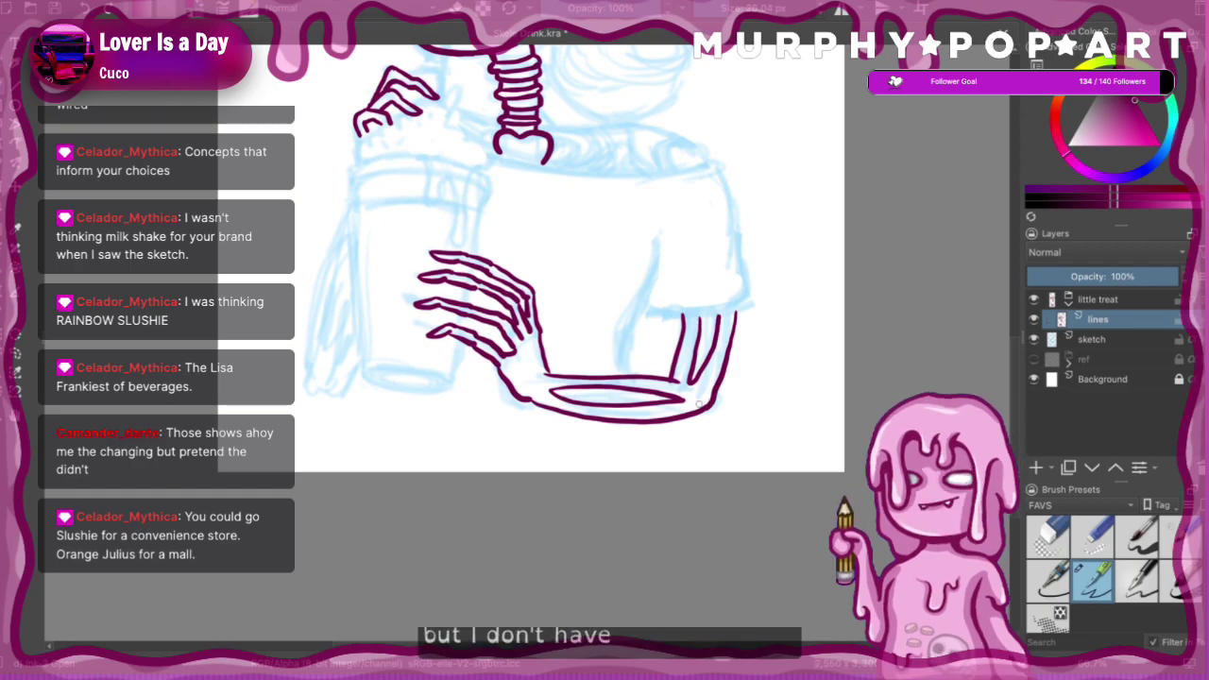
- Examine the finished arm lines against the whole figure and look over the skull, neck, hands and elbow
click(1058, 522)
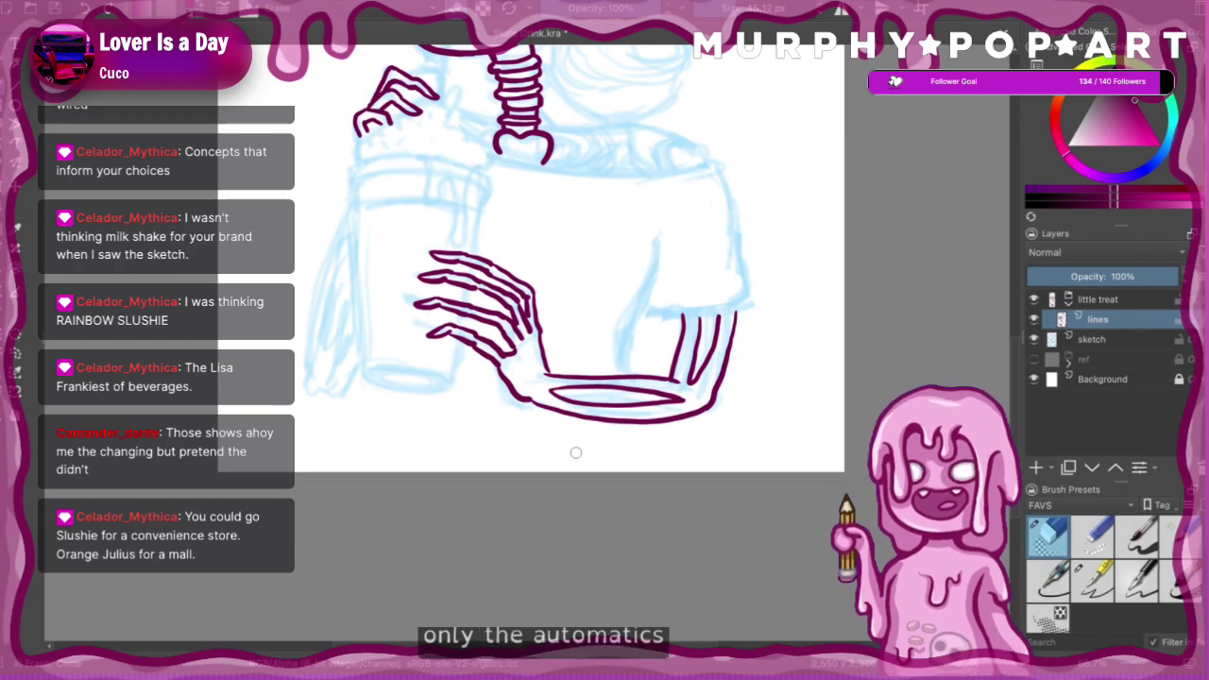
key(ctrl+minus)
key(ctrl+minus)
key(ctrl+minus)
key(ctrl+minus)
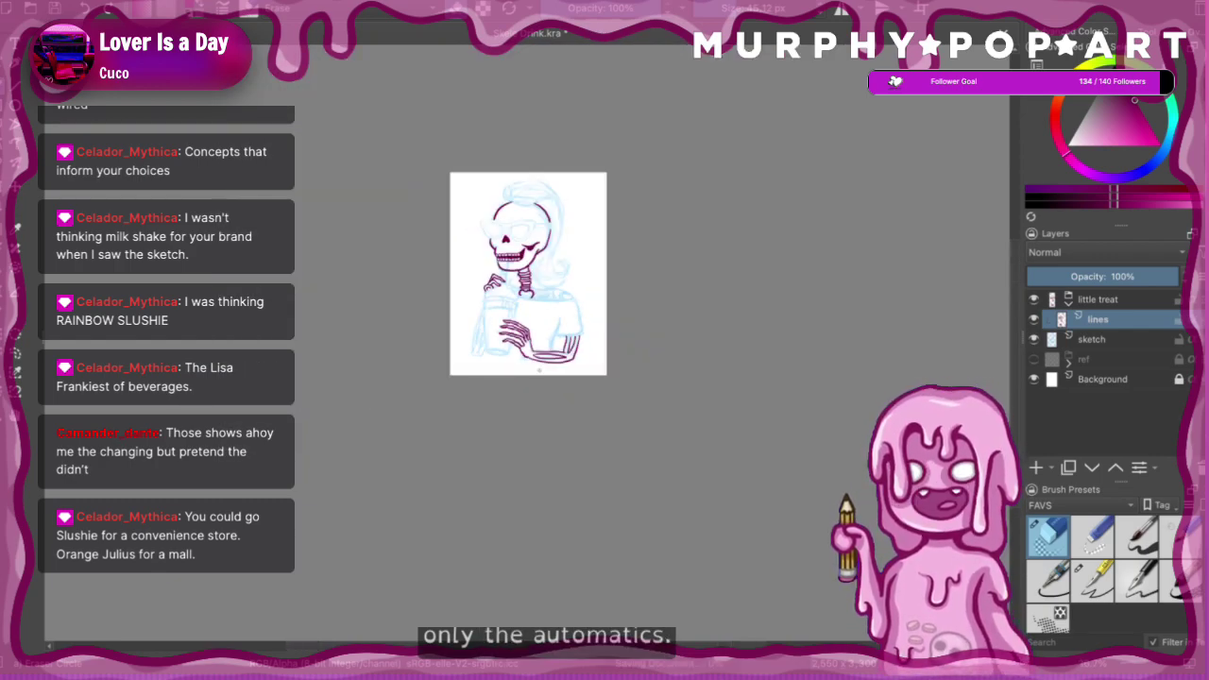
scroll(576, 406, down, 1)
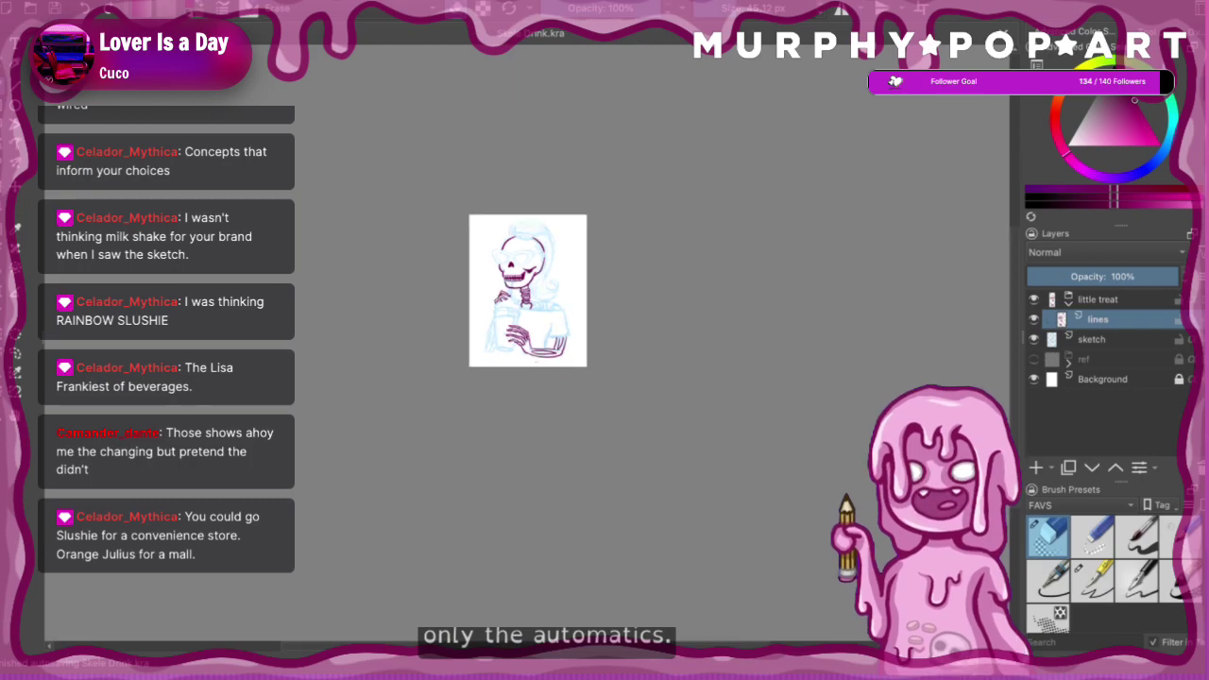
scroll(562, 401, up, 4)
scroll(550, 397, up, 2)
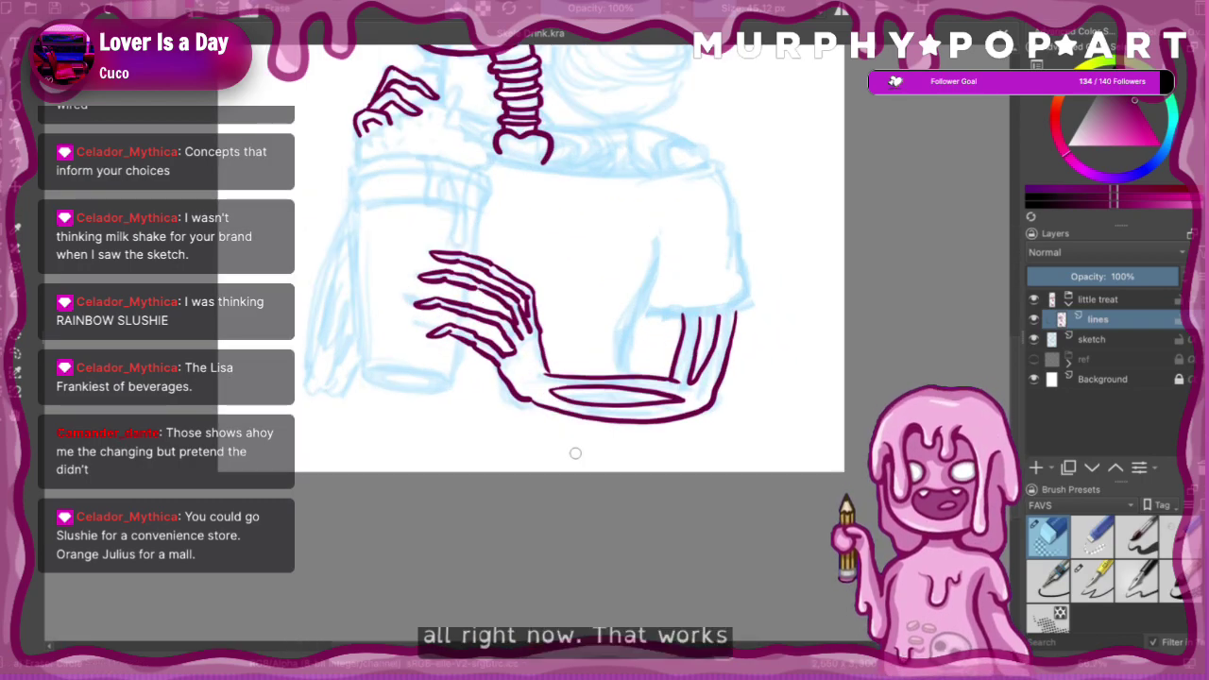
scroll(573, 454, down, 2)
scroll(551, 398, up, 2)
scroll(561, 424, down, 2)
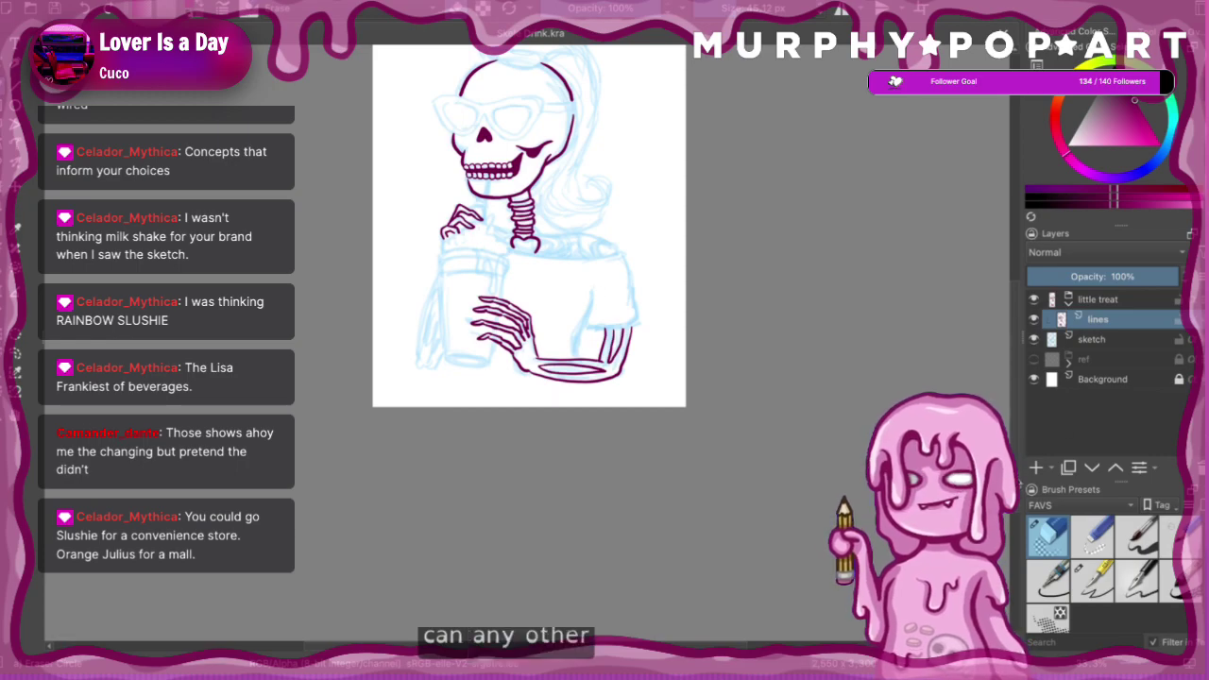
scroll(551, 398, up, 3)
key(ctrl+plus)
key(ctrl+plus)
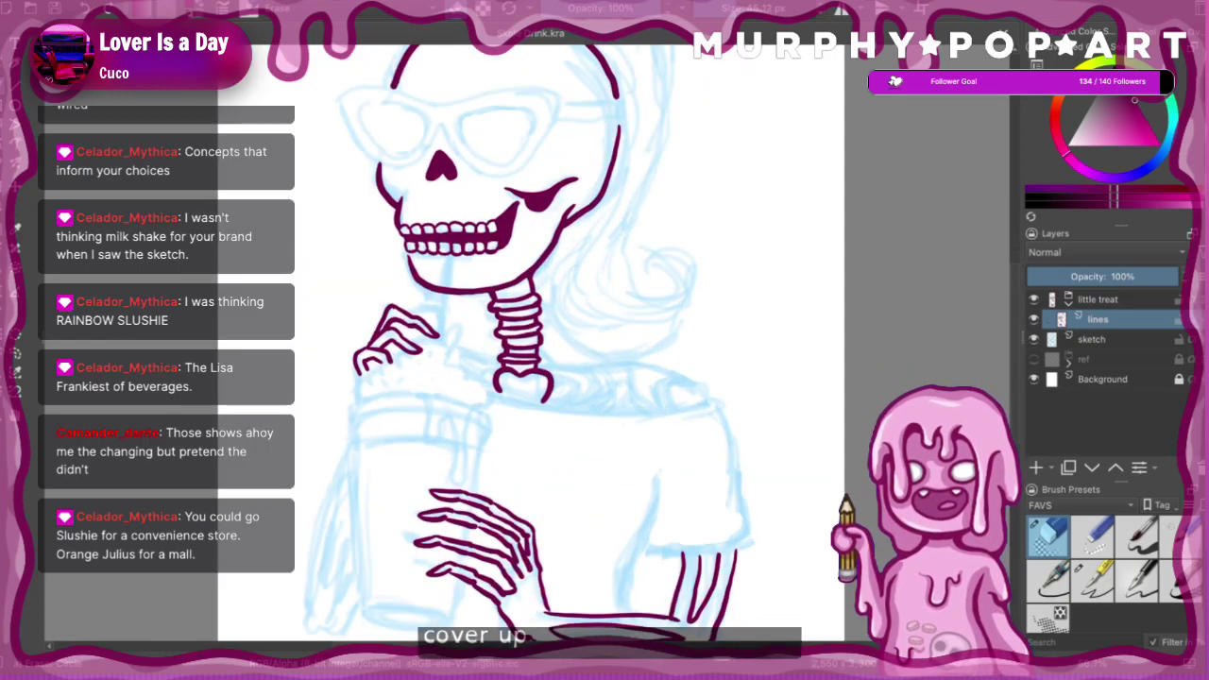
scroll(547, 378, down, 4)
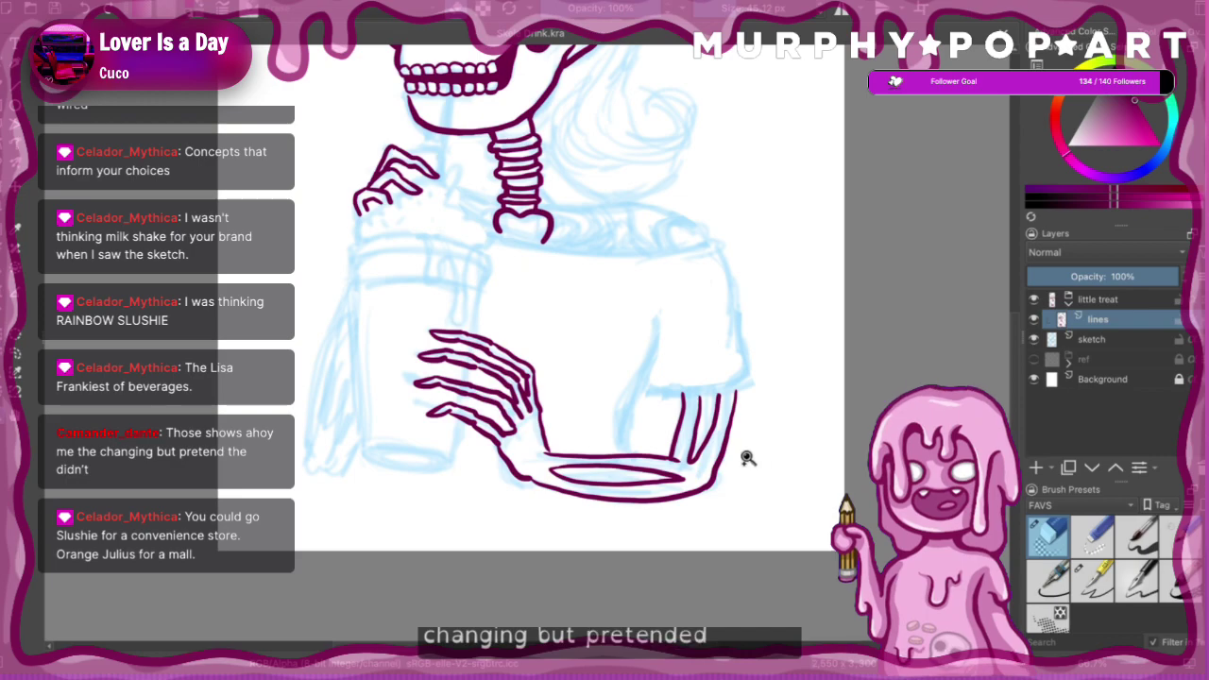
- Switch back to the inking brush and draw the curved elbow joint line between the vertical arm bones and the forearm
scroll(667, 438, up, 3)
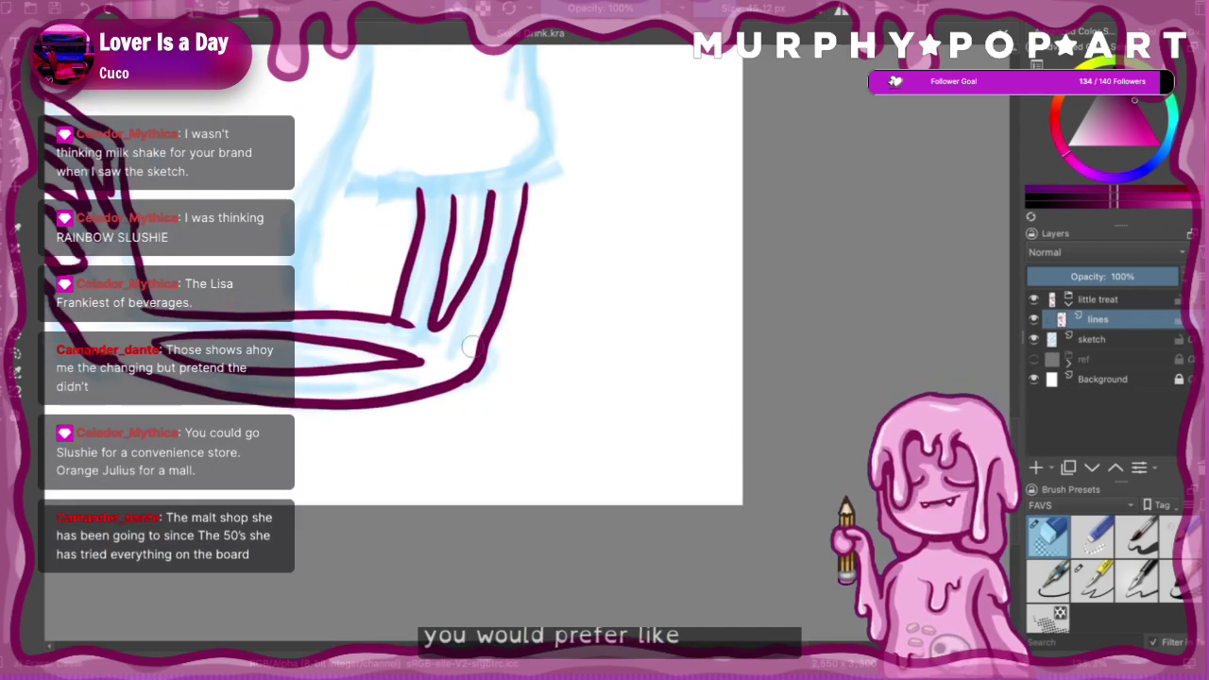
click(1094, 586)
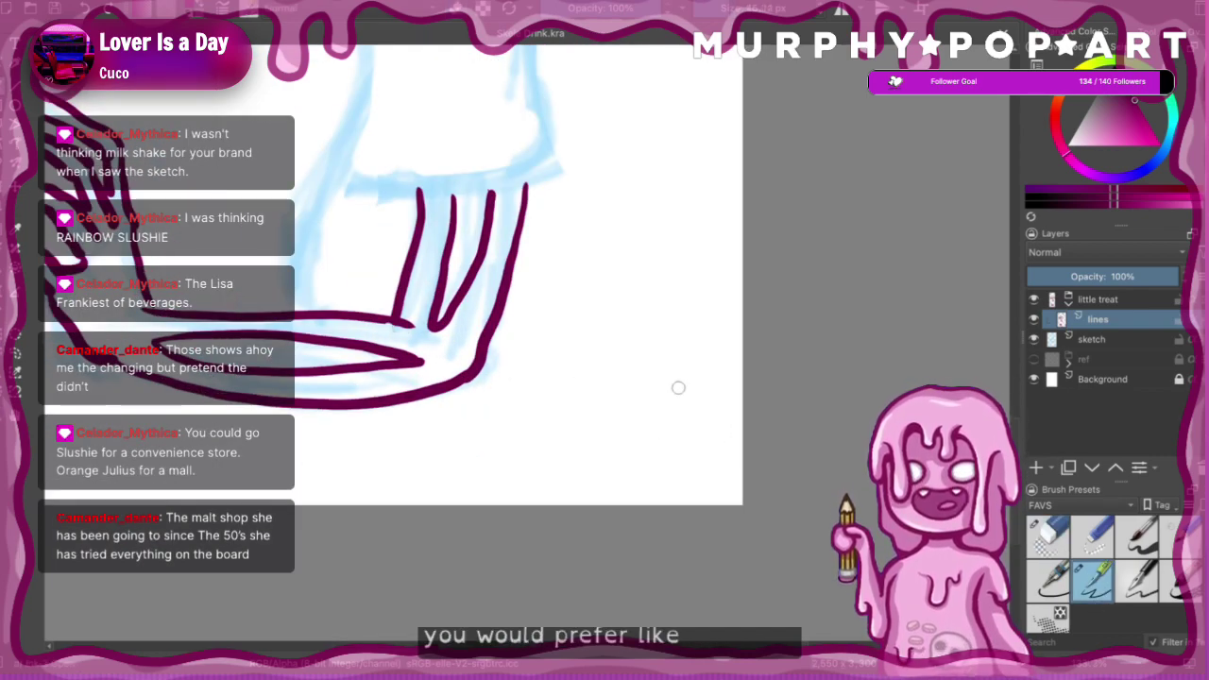
drag(397, 325, 475, 364)
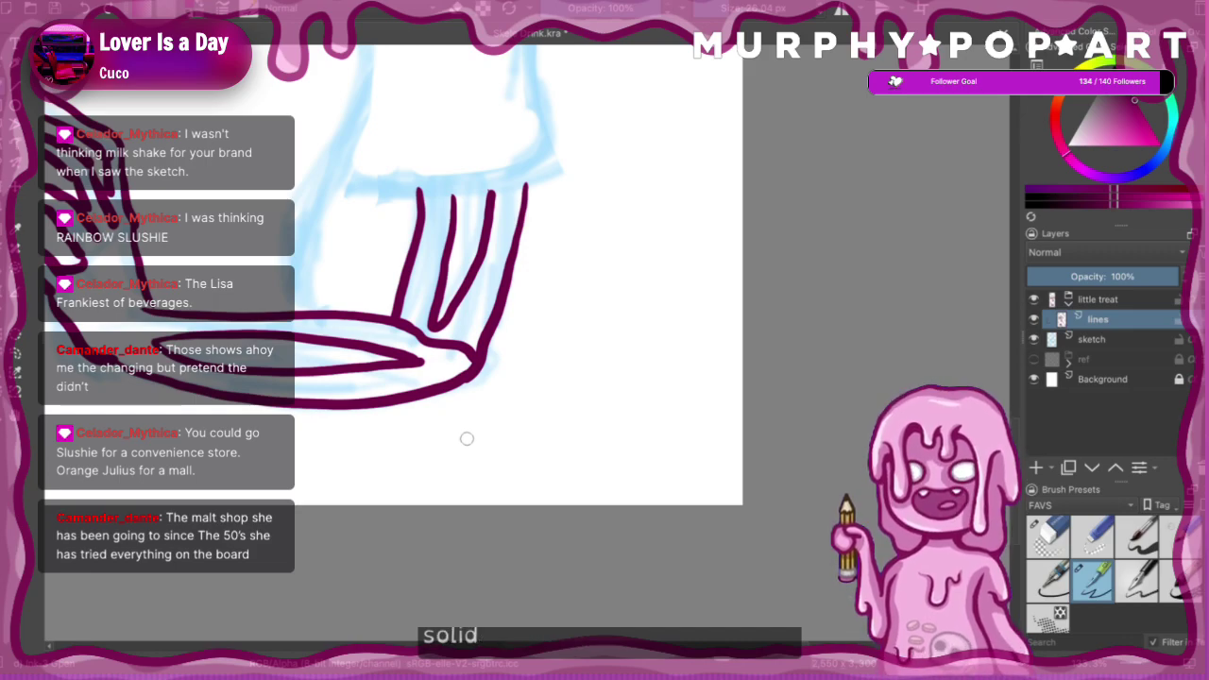
- Examine the inked elbow and forearm against the whole figure, both from afar and up close
key(ctrl+minus)
key(ctrl+minus)
key(ctrl+minus)
key(ctrl+minus)
key(ctrl+minus)
key(ctrl+minus)
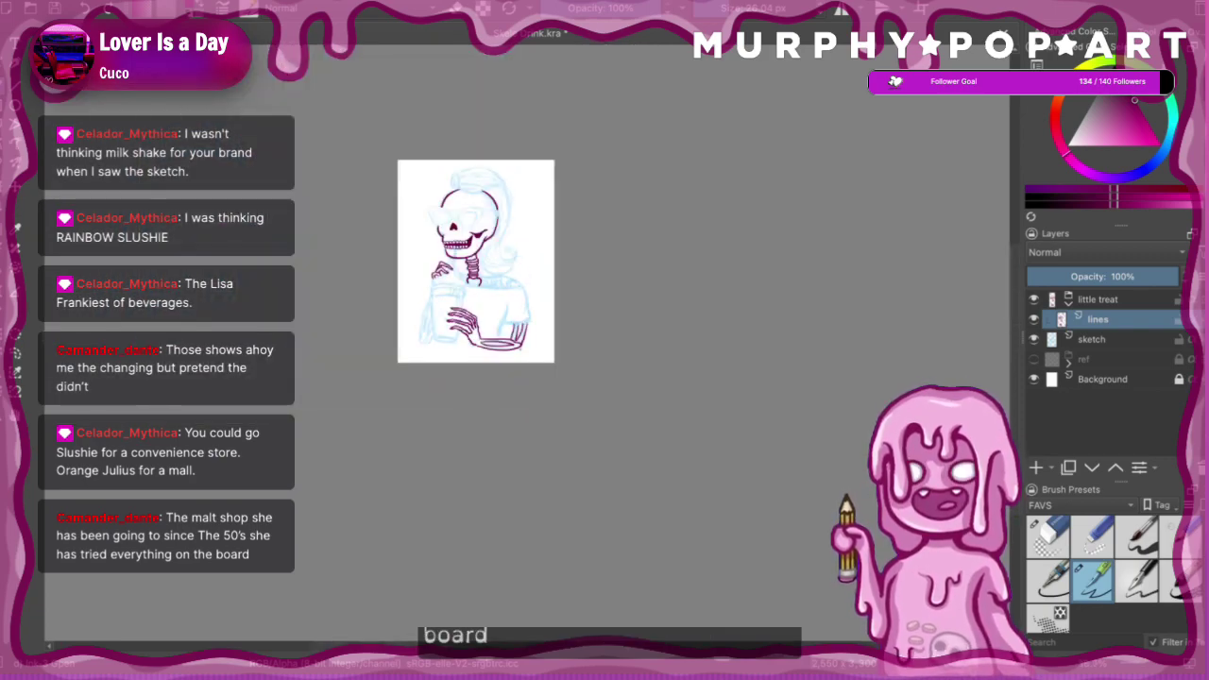
key(ctrl+plus)
key(ctrl+plus)
key(ctrl+plus)
key(ctrl+plus)
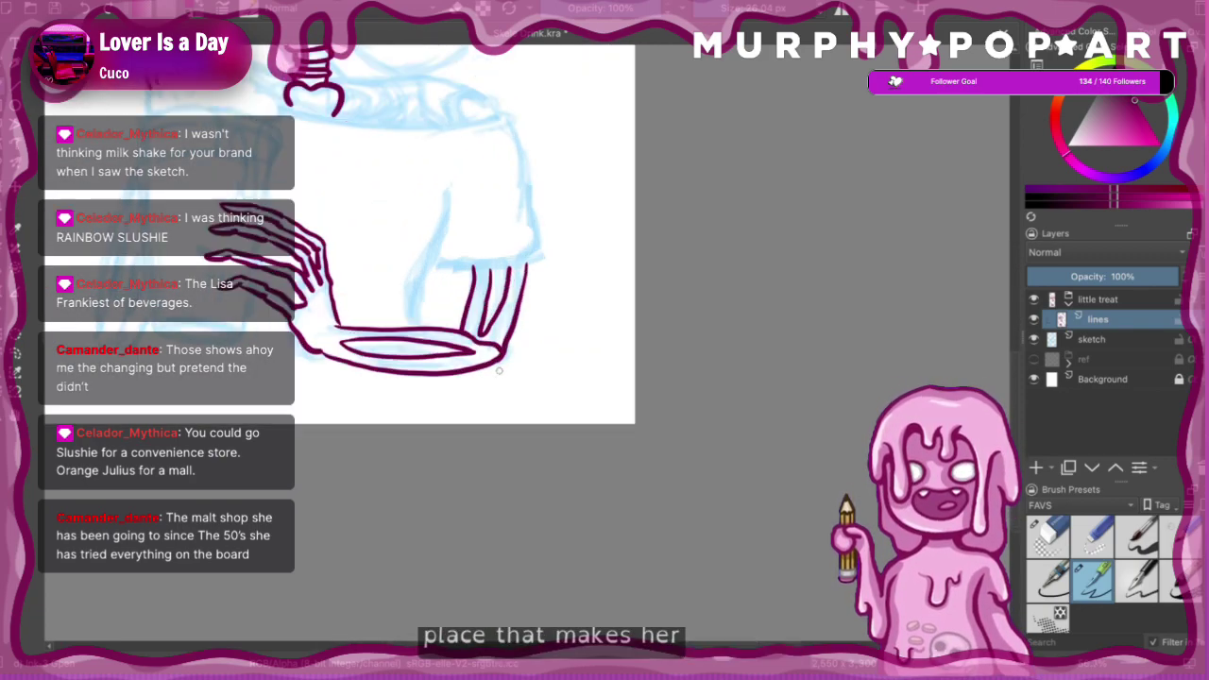
- Ink the far arm's bones behind the drink, with the outer edge down to a rounded elbow and a narrow inner gap
drag(173, 361, 518, 527)
key(ctrl+plus)
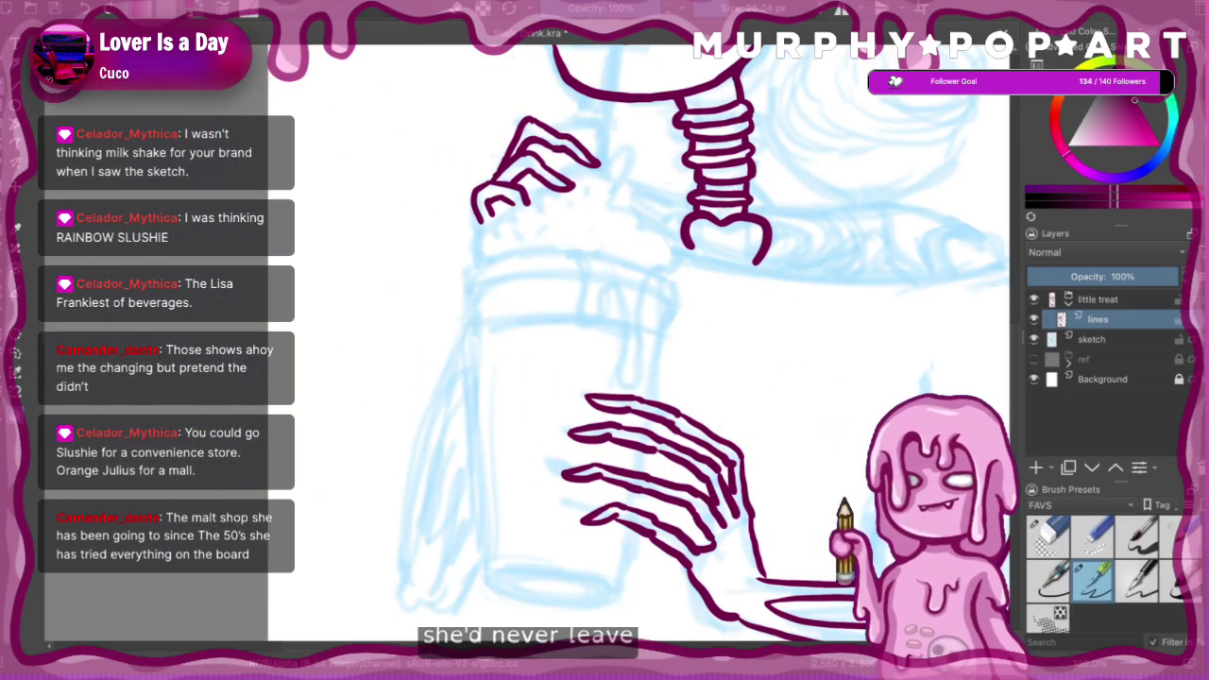
scroll(639, 352, down, 3)
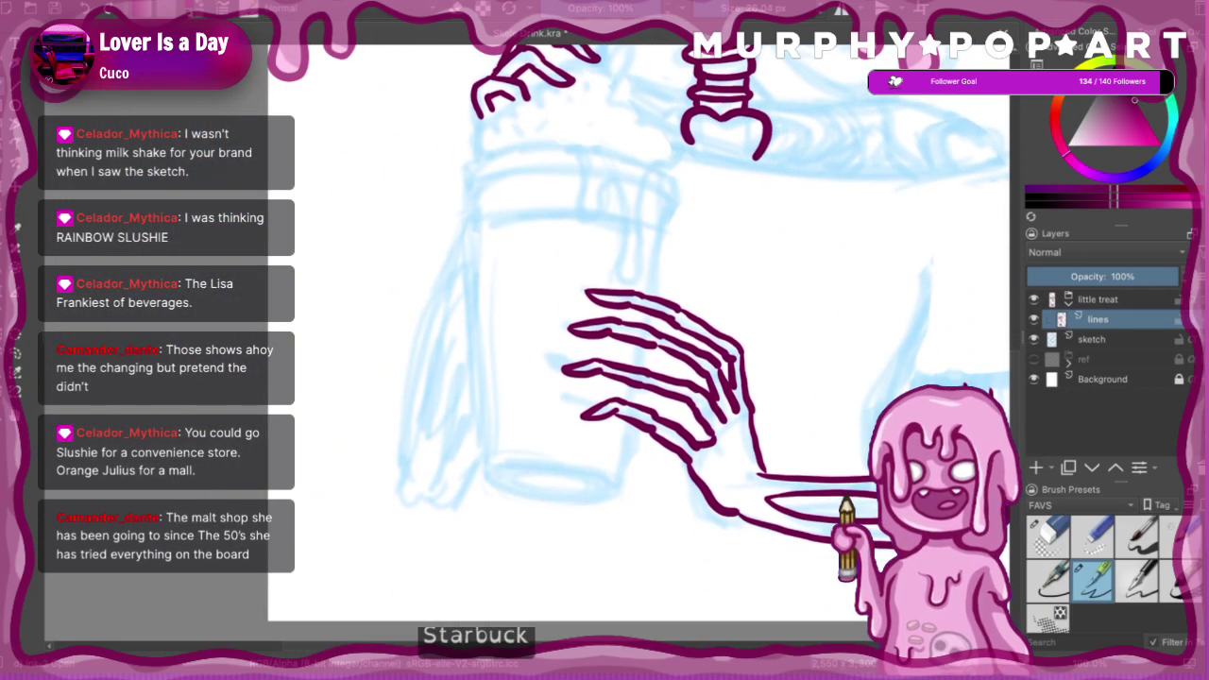
mouse_move(464, 236)
mouse_down()
mouse_move(432, 301)
mouse_move(403, 486)
mouse_move(457, 484)
mouse_move(473, 456)
mouse_up()
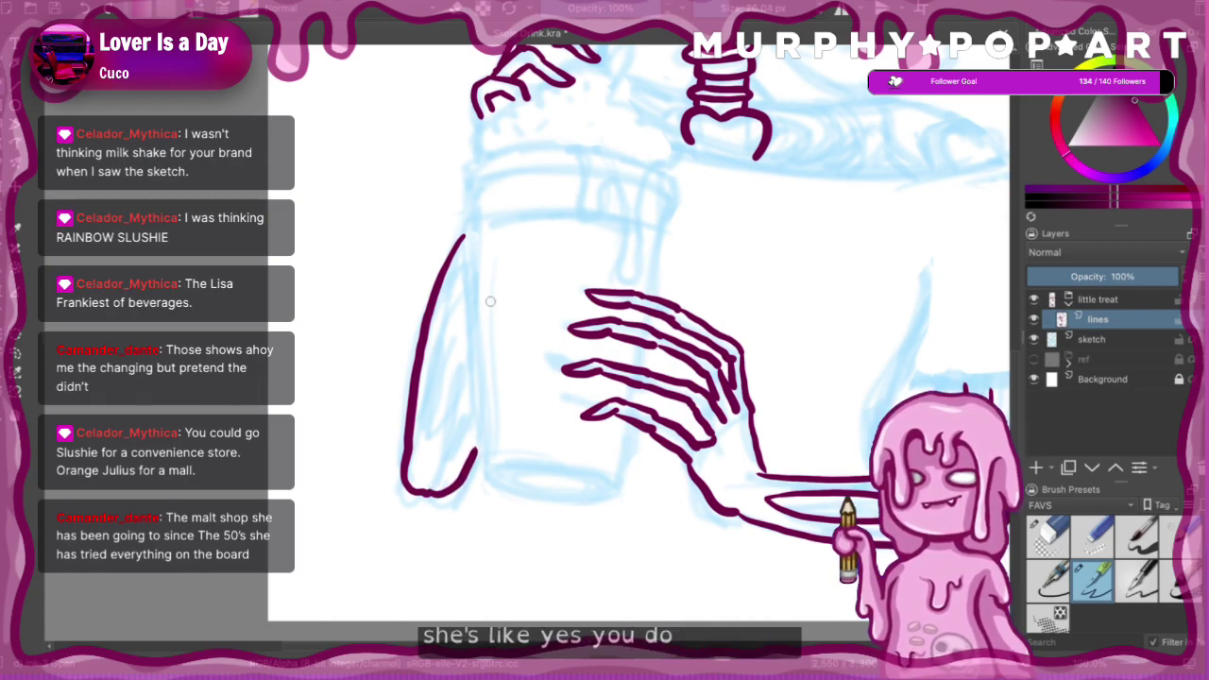
mouse_move(451, 316)
mouse_down()
mouse_move(435, 390)
mouse_move(438, 449)
mouse_move(467, 414)
mouse_move(435, 461)
mouse_up()
- Check the far arm against the whole figure and ink a short closing line from its elbow toward the cup's base
key(ctrl+minus)
key(ctrl+minus)
key(ctrl+minus)
key(ctrl+minus)
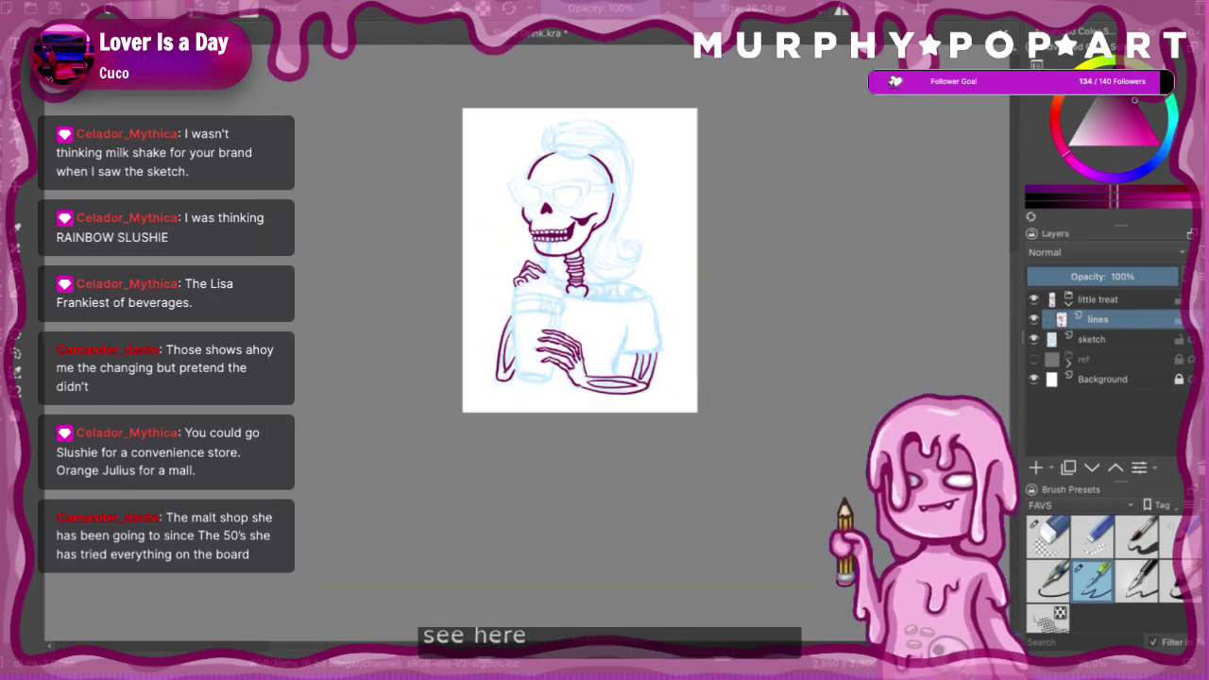
key(ctrl)
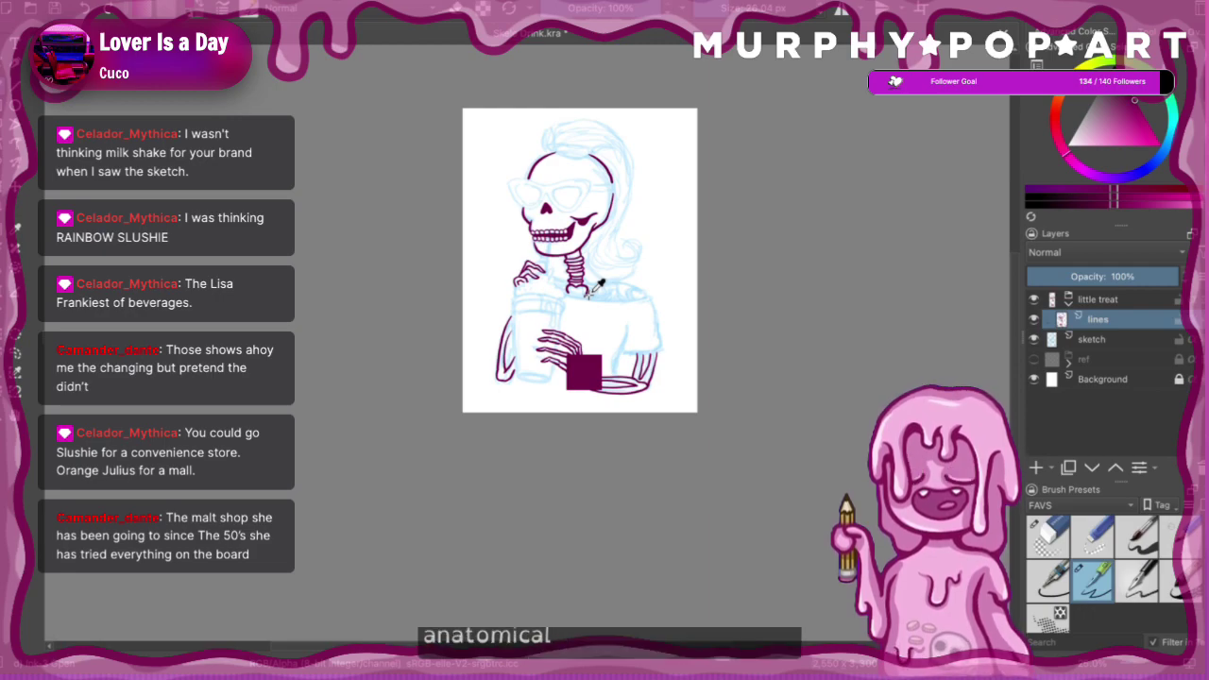
key(ctrl+z)
key(plus)
key(plus)
key(plus)
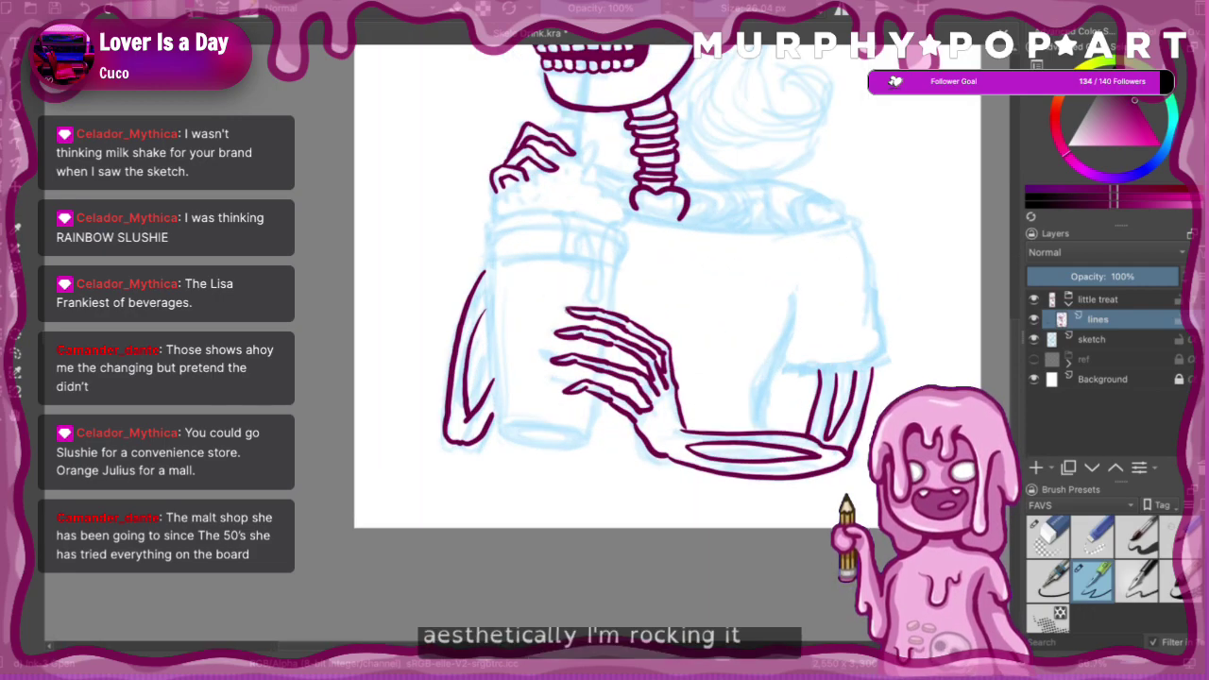
drag(470, 443, 498, 430)
key(ctrl+z)
key(ctrl+z)
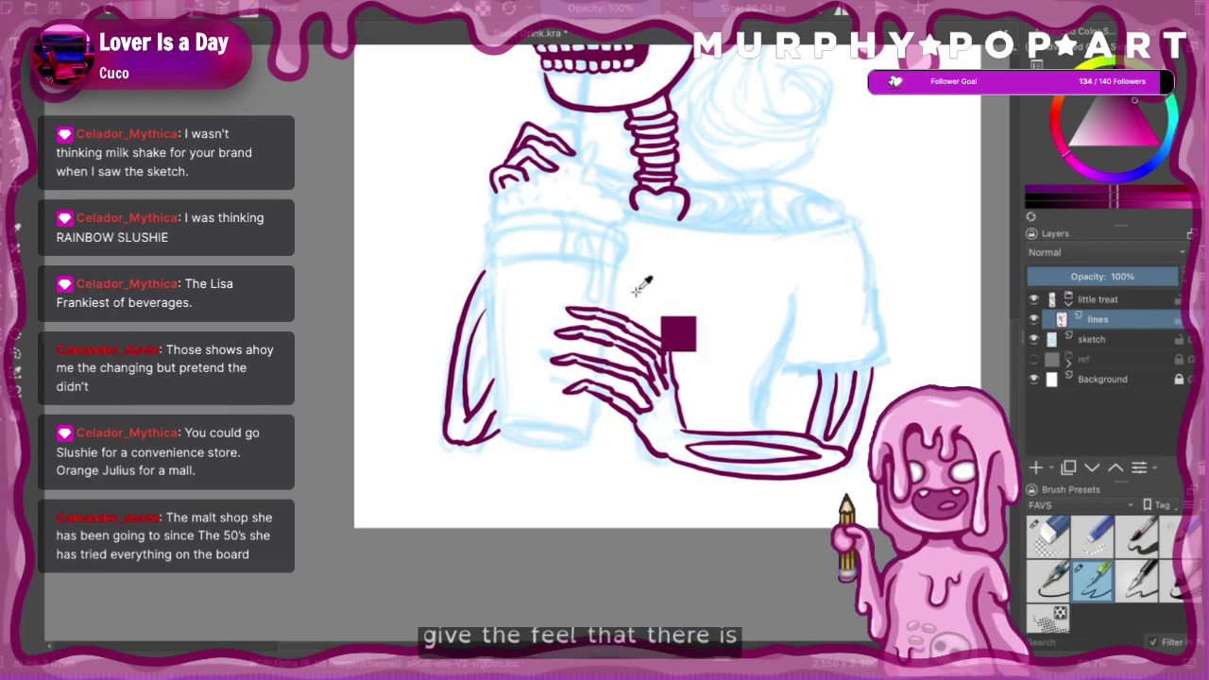
- Examine the finished far arm beside the cup, against the whole figure and up close
key(ctrl+minus)
key(ctrl+minus)
key(ctrl+minus)
key(ctrl+minus)
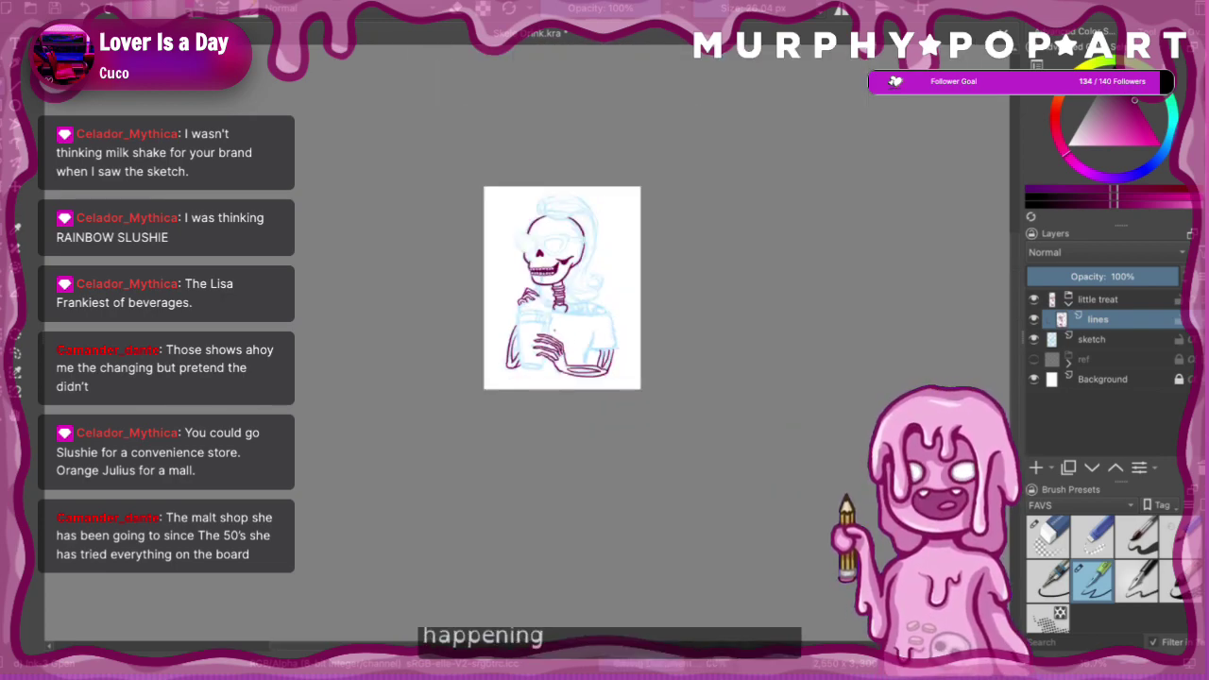
key(ctrl+plus)
key(ctrl+plus)
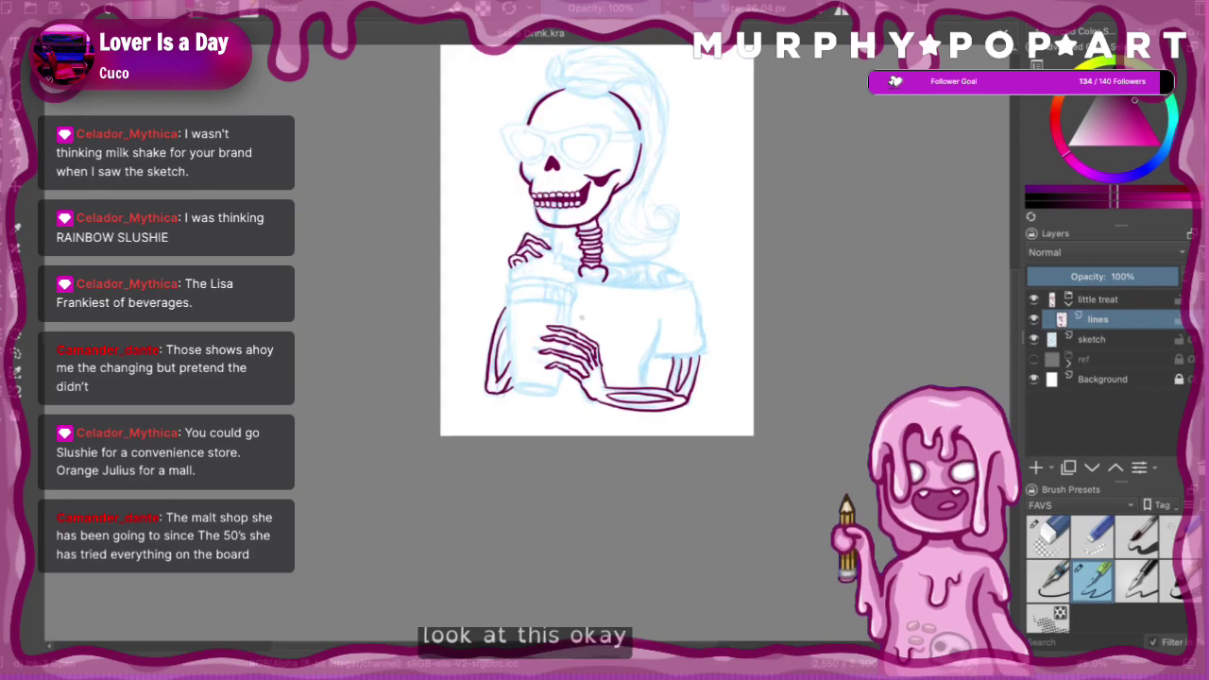
key(ctrl+plus)
key(ctrl+plus)
key(ctrl+plus)
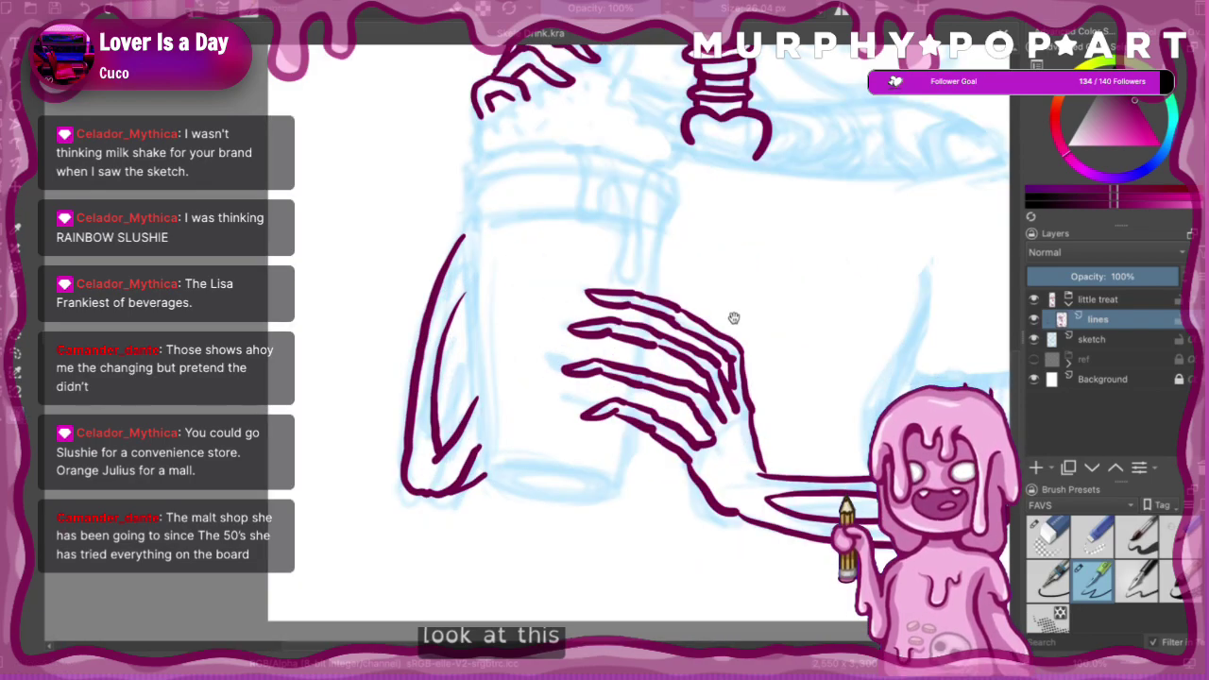
mouse_move(731, 319)
mouse_down()
mouse_move(566, 393)
mouse_move(509, 377)
mouse_move(752, 364)
mouse_move(699, 340)
mouse_move(564, 318)
mouse_move(545, 338)
mouse_move(871, 385)
mouse_move(750, 375)
mouse_move(651, 385)
mouse_move(672, 375)
mouse_move(634, 362)
mouse_move(577, 370)
mouse_move(629, 440)
mouse_move(707, 424)
mouse_move(696, 440)
mouse_move(664, 391)
mouse_move(663, 434)
mouse_move(598, 450)
mouse_move(663, 470)
mouse_move(676, 394)
mouse_move(659, 365)
mouse_up()
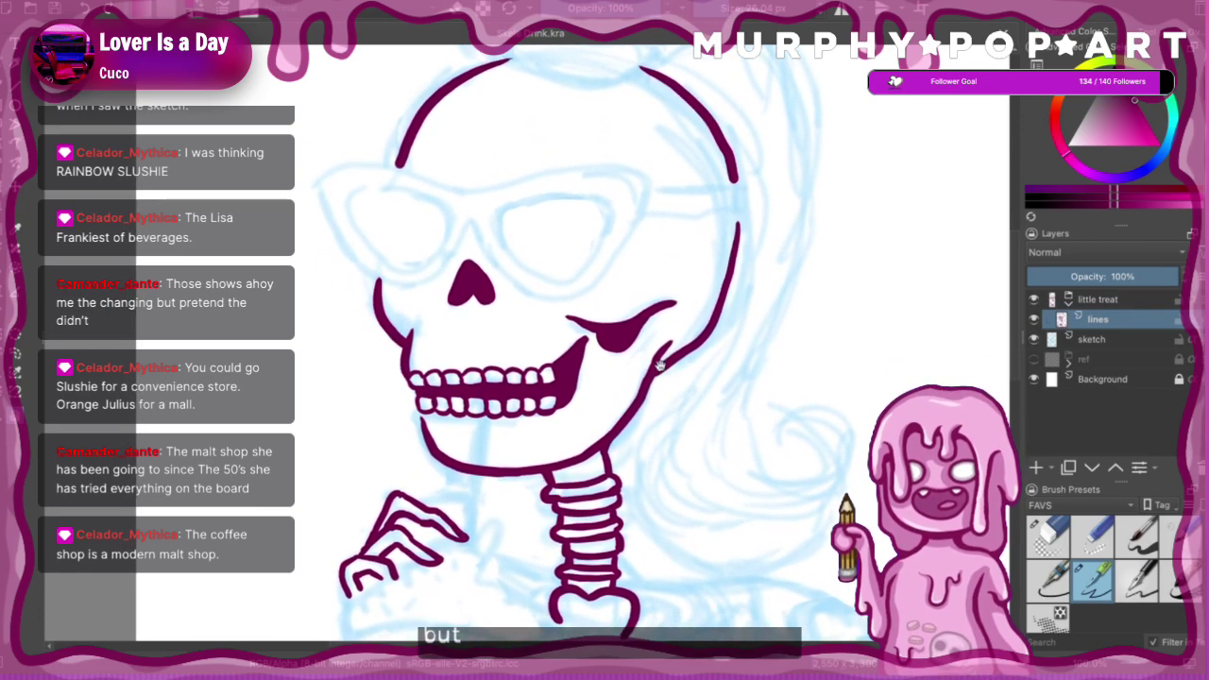
- Look over the whole skeleton's line art from the skull down to both arms
key(ctrl+minus)
key(ctrl+minus)
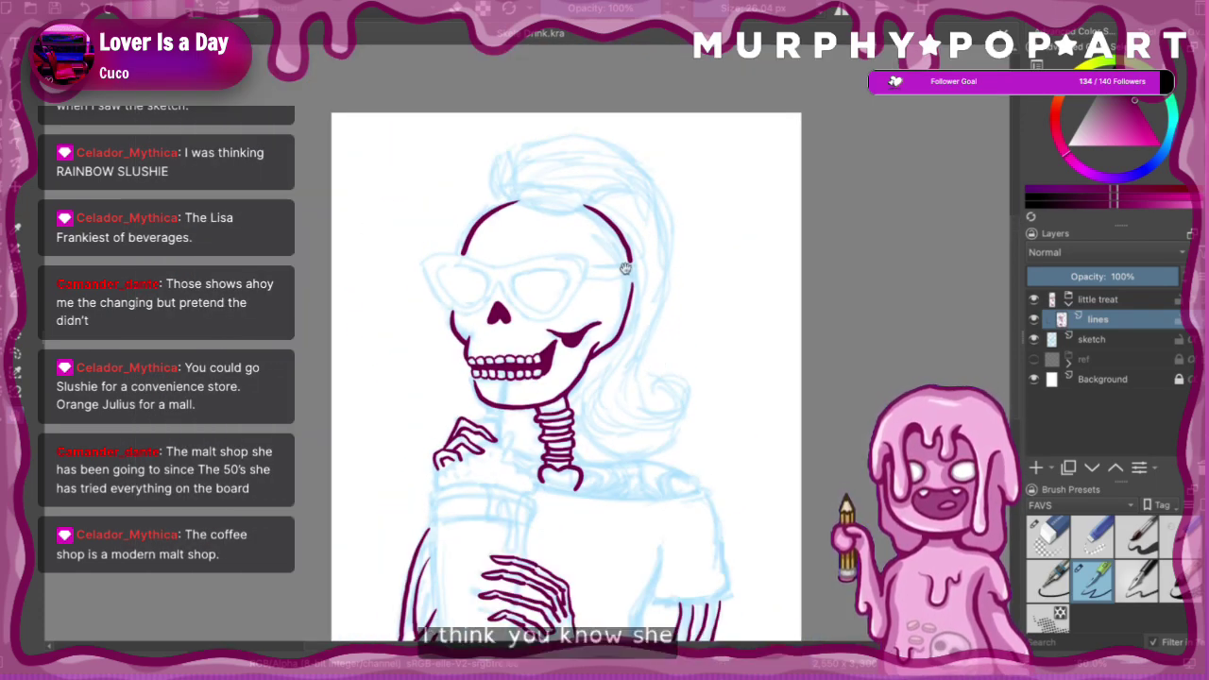
mouse_move(685, 434)
mouse_down()
mouse_move(664, 359)
mouse_move(747, 365)
mouse_move(683, 378)
mouse_move(707, 374)
mouse_up()
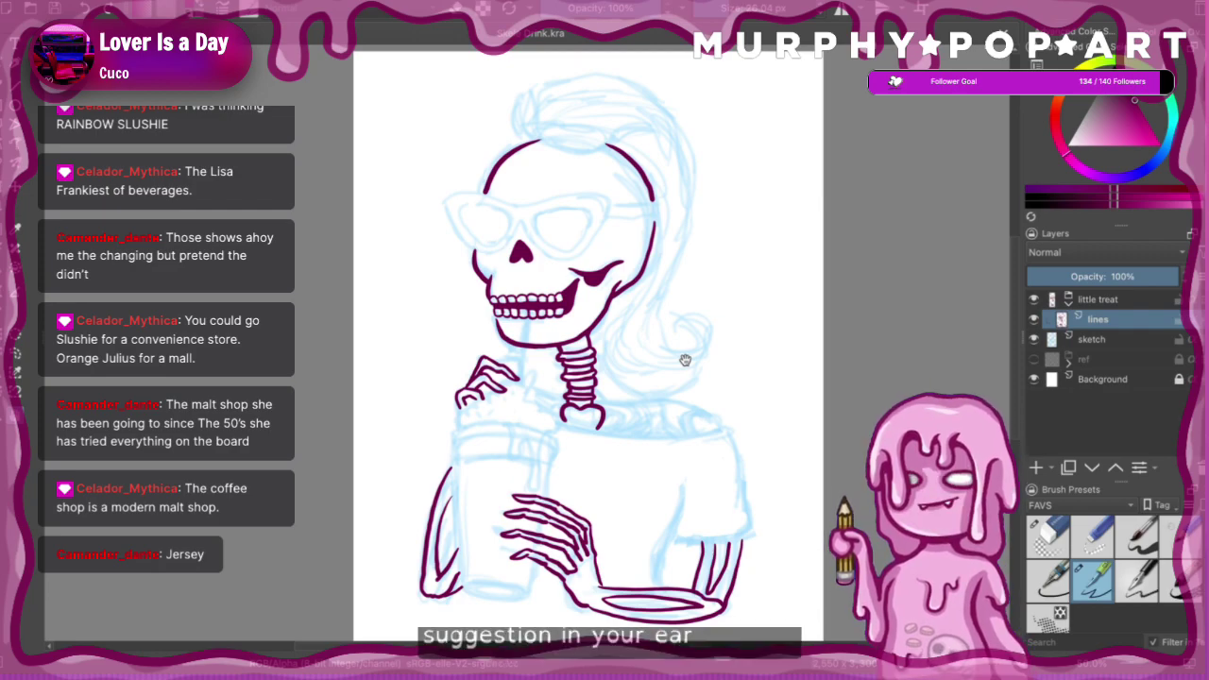
key(ctrl+plus)
key(ctrl+plus)
key(ctrl+plus)
key(minus)
key(minus)
key(minus)
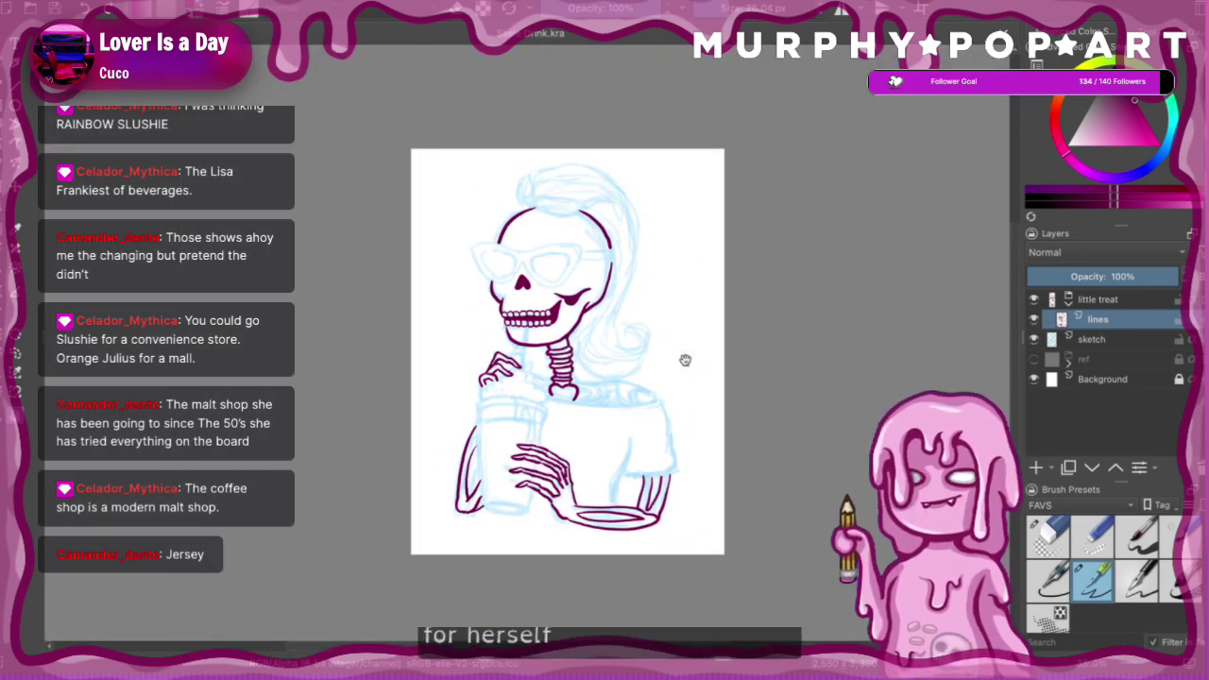
- Ink the raised hand's extra upper finger and the short pointed fingertip strokes beside it, and save the drawing
key(plus)
key(plus)
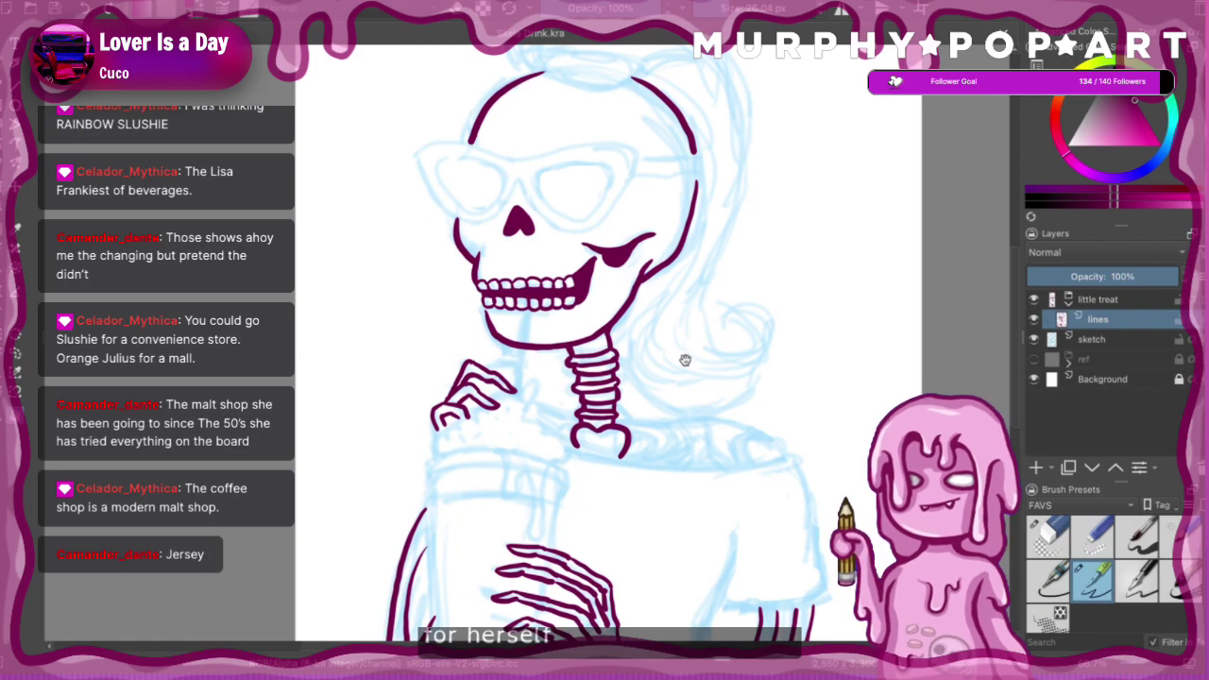
key(plus)
key(plus)
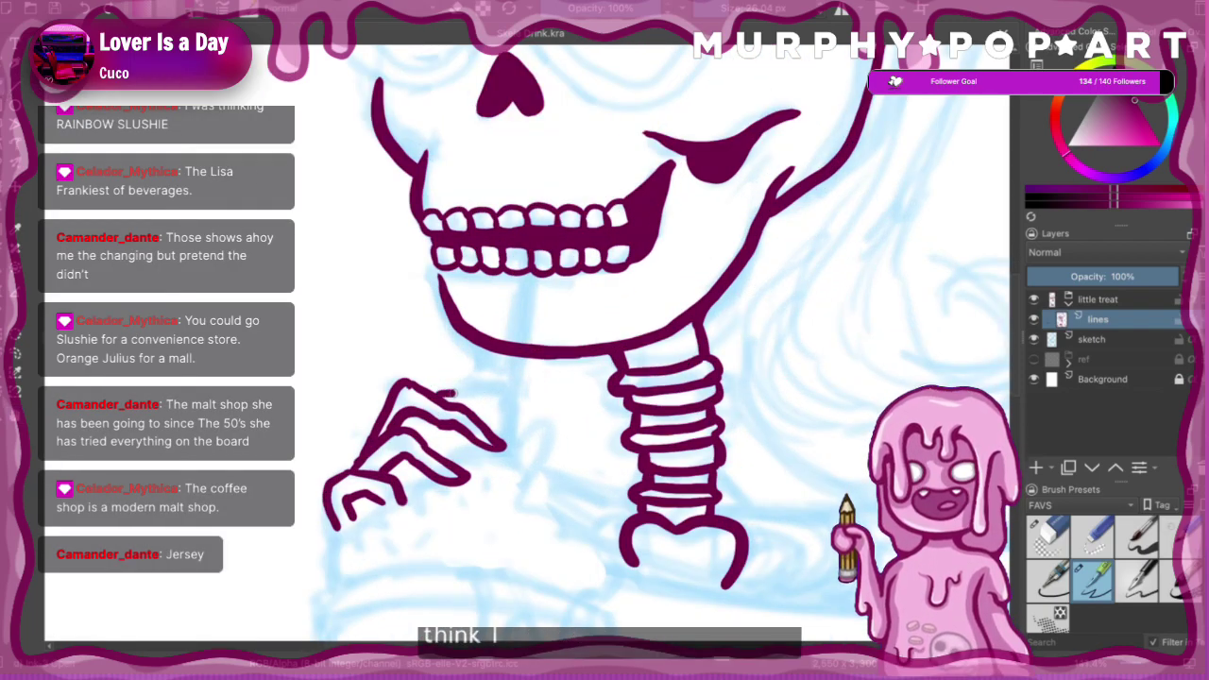
mouse_move(443, 392)
mouse_down()
mouse_move(500, 384)
mouse_move(452, 393)
mouse_move(496, 389)
mouse_move(542, 405)
mouse_move(468, 403)
mouse_up()
key(ctrl+z)
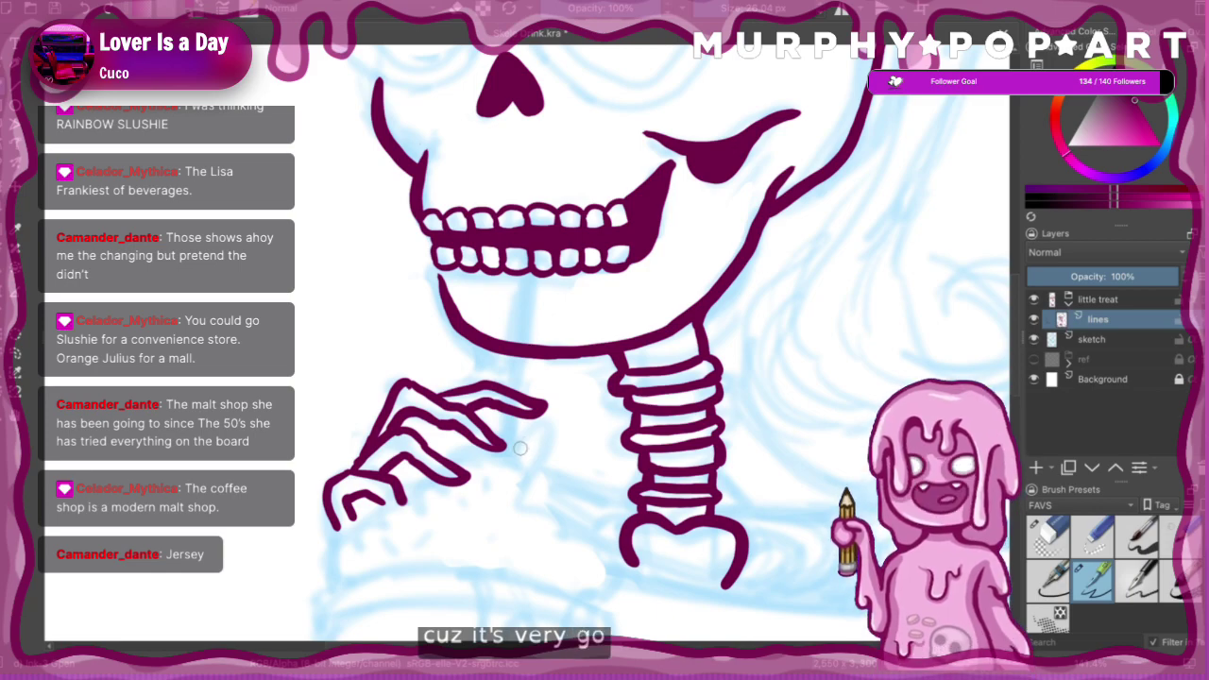
mouse_move(521, 448)
mouse_down()
mouse_move(557, 428)
mouse_move(534, 473)
mouse_up()
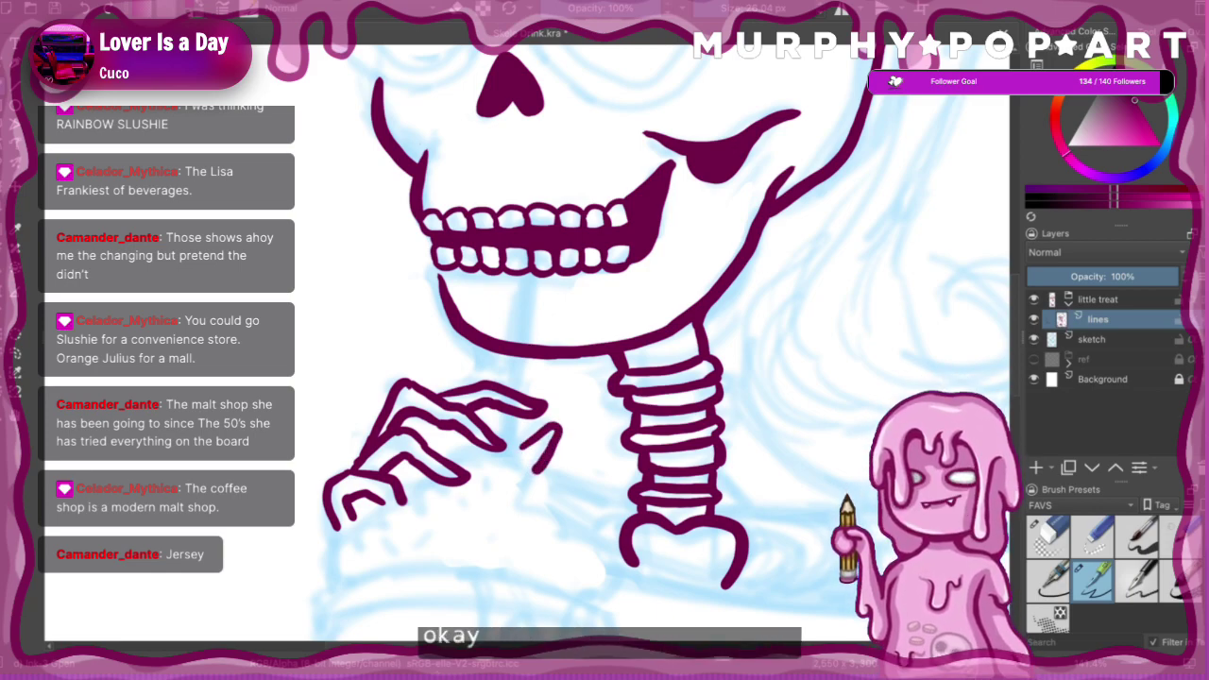
key(ctrl+minus)
key(ctrl+minus)
key(ctrl+minus)
key(ctrl+minus)
key(ctrl+s)
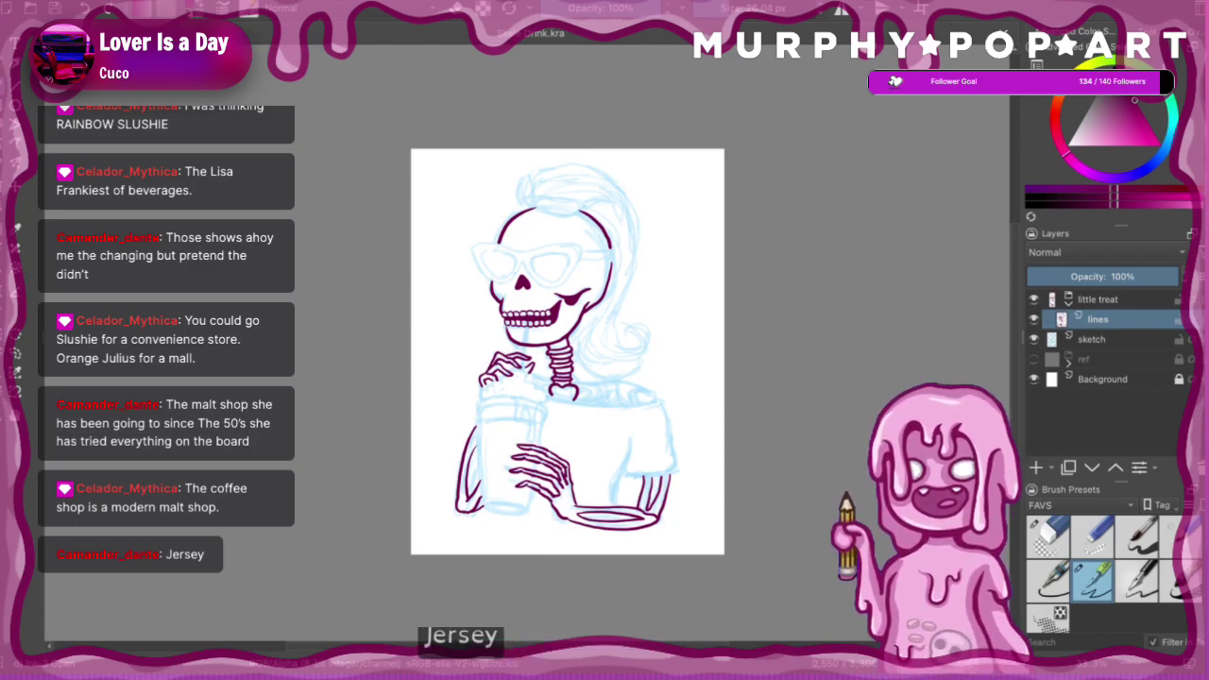
- Ink the collarbone's long curved upper edge from the neck base to the shoulder, with small hooked bone ends beneath it
mouse_move(1018, 437)
mouse_down()
mouse_move(1017, 423)
mouse_move(1017, 435)
mouse_up()
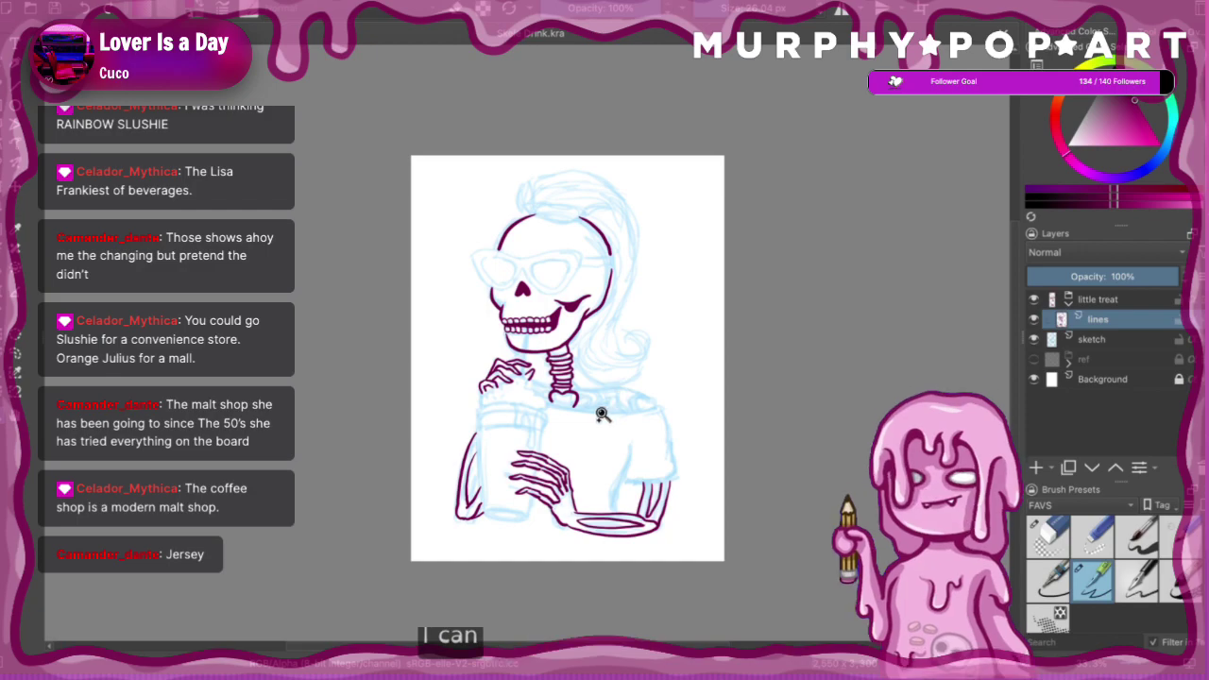
click(603, 383)
click(540, 391)
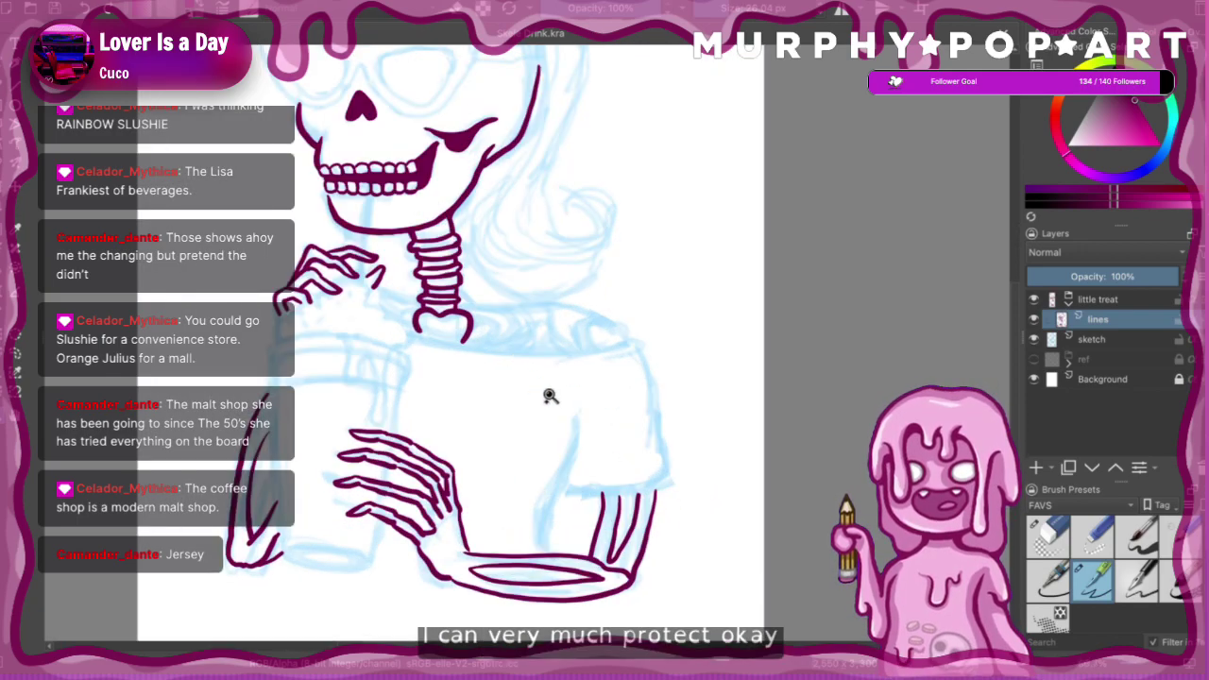
scroll(256, 257, up, 1)
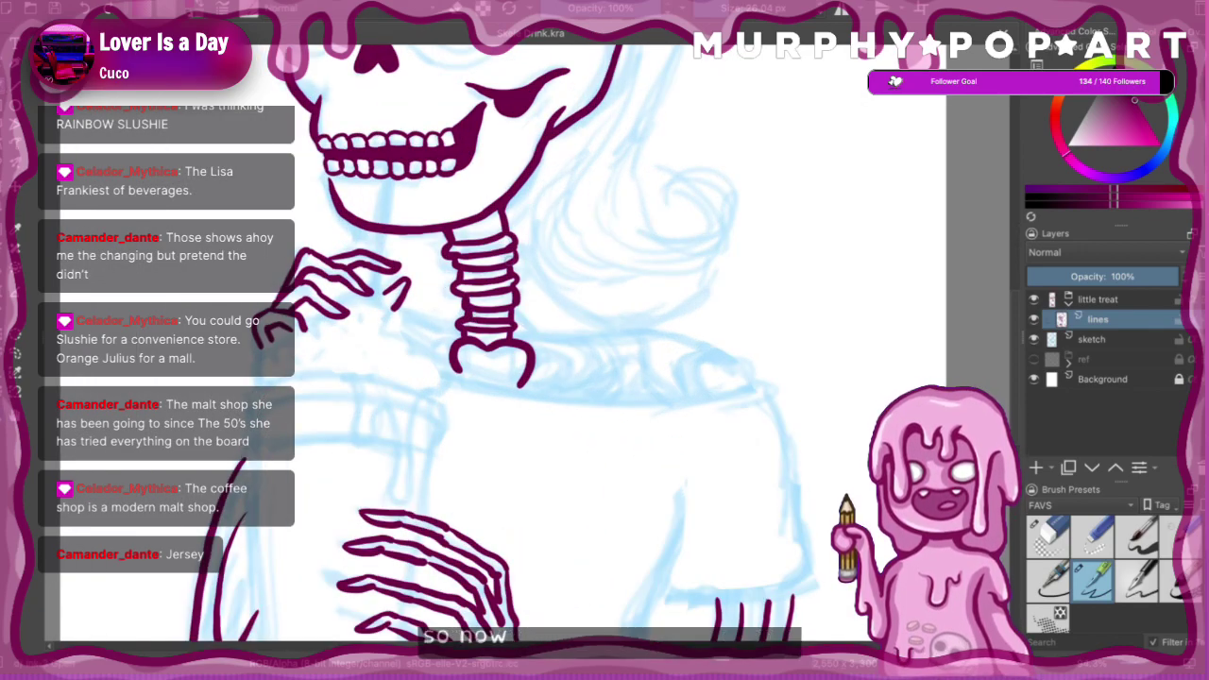
mouse_move(535, 339)
mouse_down()
mouse_move(620, 328)
mouse_move(544, 338)
mouse_move(630, 333)
mouse_move(720, 359)
mouse_up()
key(ctrl+z)
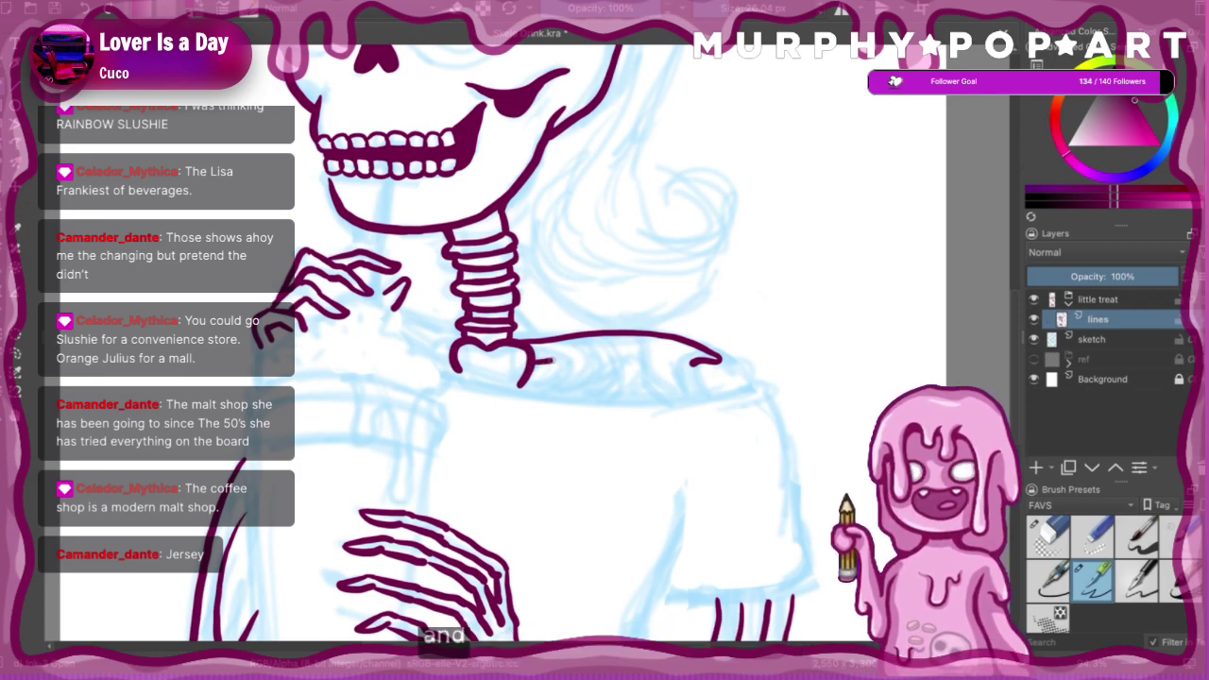
mouse_move(551, 360)
mouse_down()
mouse_move(569, 376)
mouse_move(548, 390)
mouse_up()
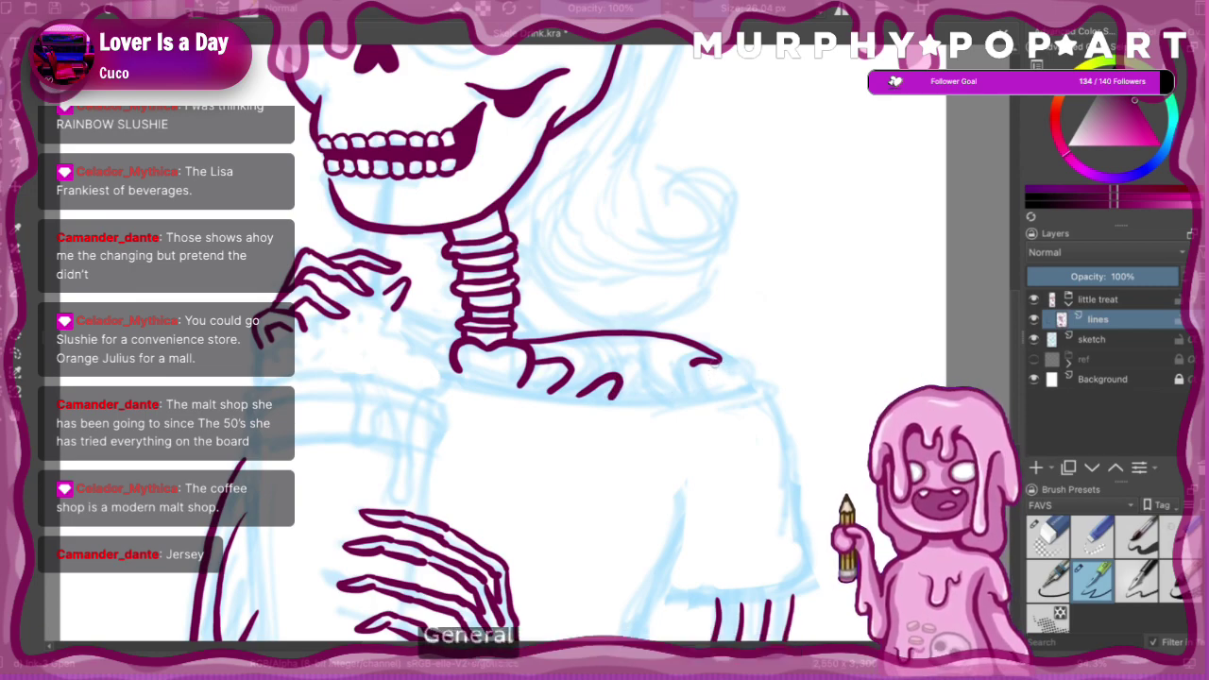
- Ink the rounded shoulder joint at the collarbone's outer end and the curved lower bone edge running down to the shirt neckline
mouse_move(727, 361)
mouse_down()
mouse_move(746, 391)
mouse_move(704, 364)
mouse_move(690, 375)
mouse_up()
key(ctrl+z)
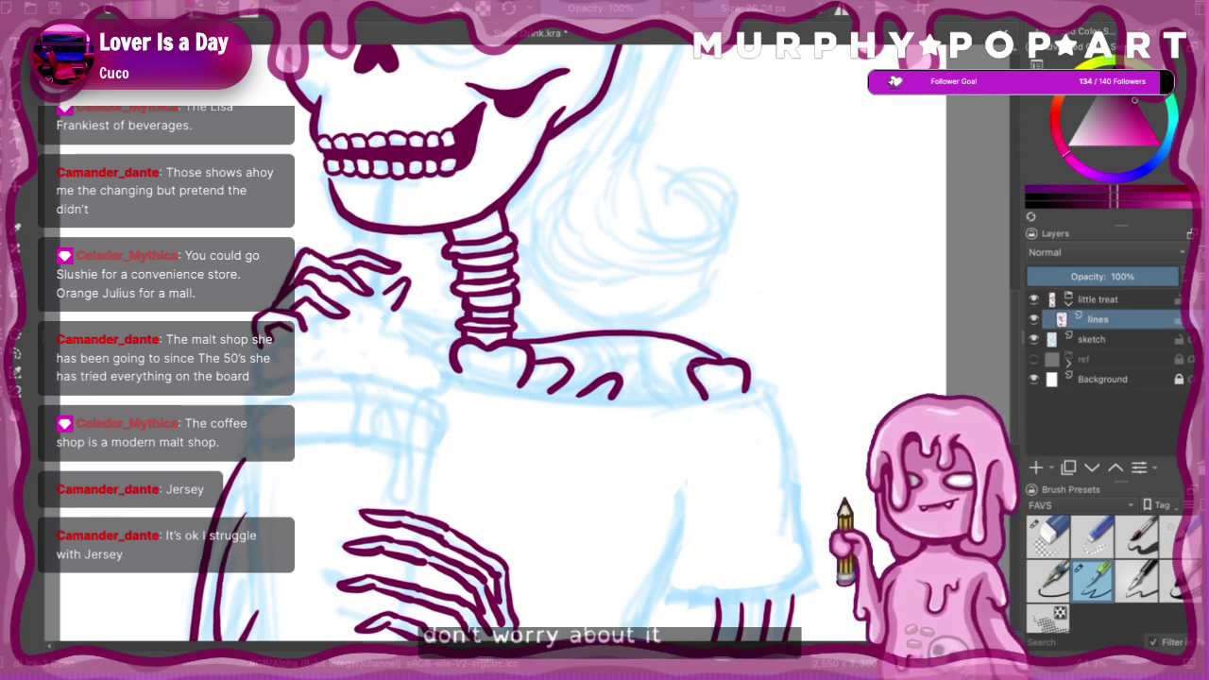
mouse_move(639, 349)
mouse_down()
mouse_move(661, 389)
mouse_move(688, 398)
mouse_up()
drag(639, 356, 681, 402)
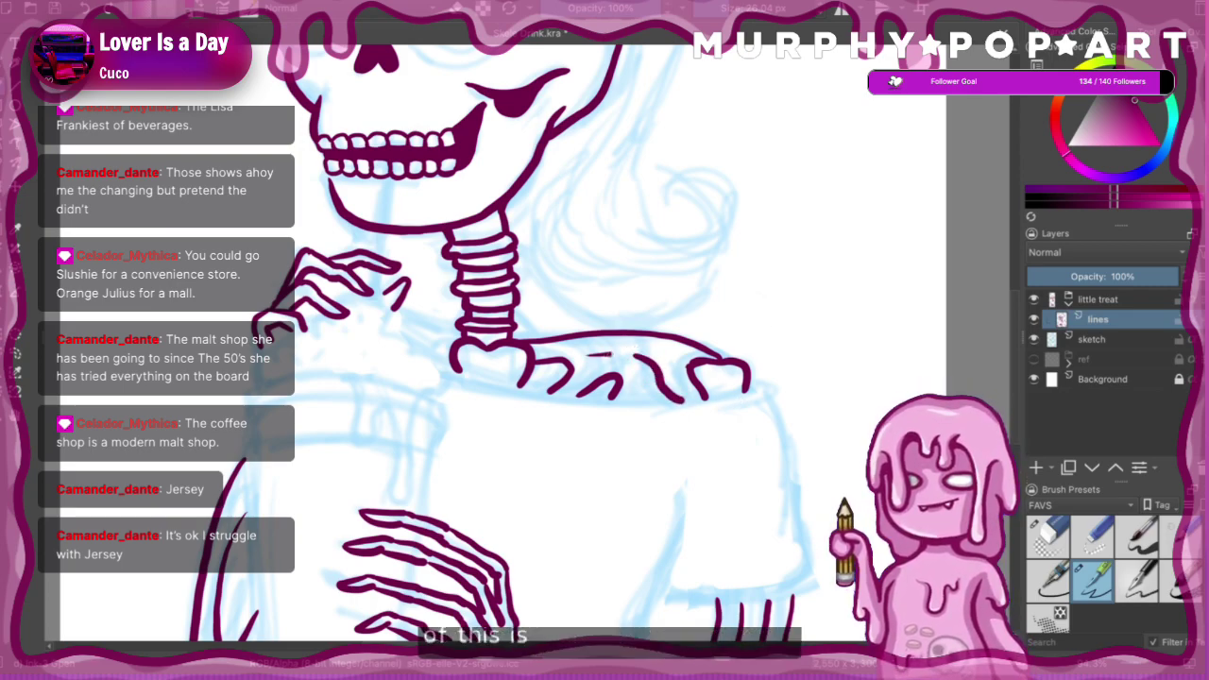
scroll(732, 398, down, 8)
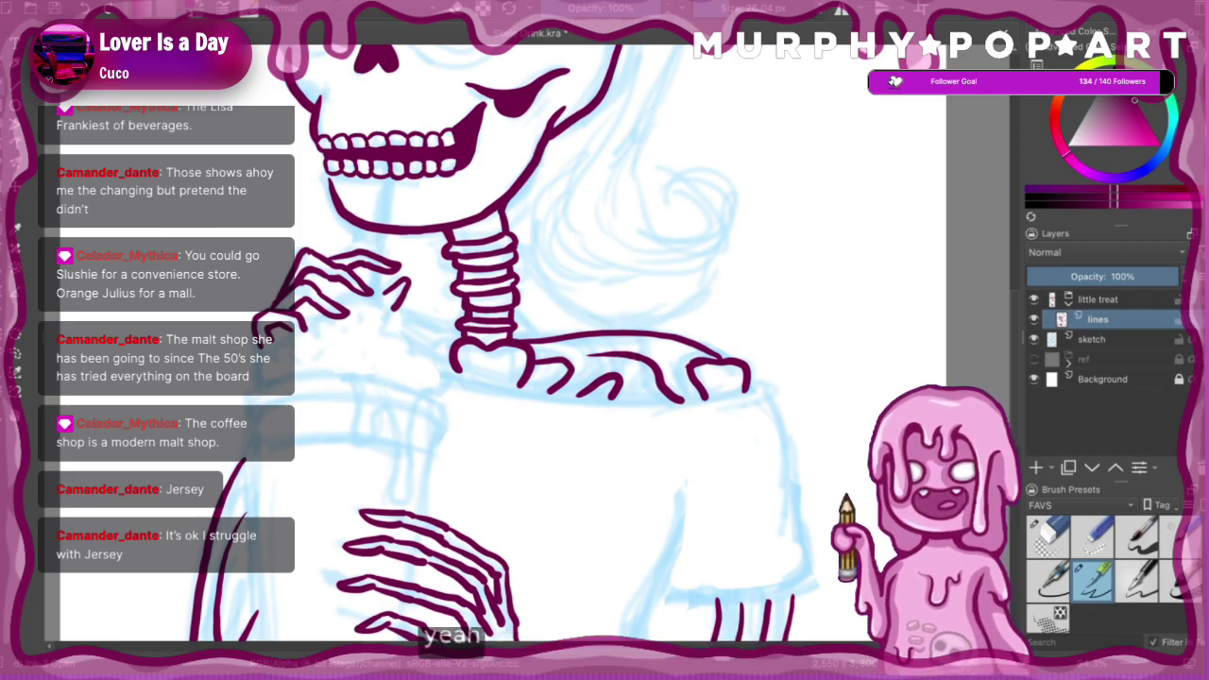
scroll(742, 390, up, 8)
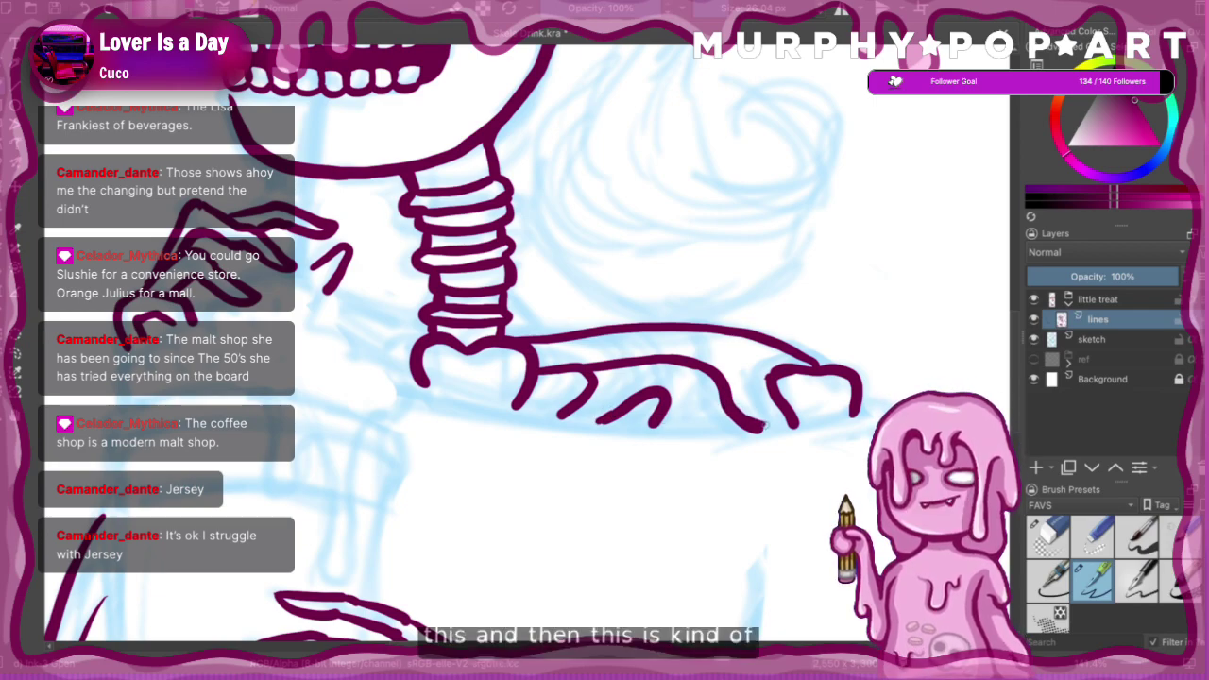
- Erase the small arched bone and the short line joining the neck base beneath the collarbone, and switch back to the inking brush
key(slash)
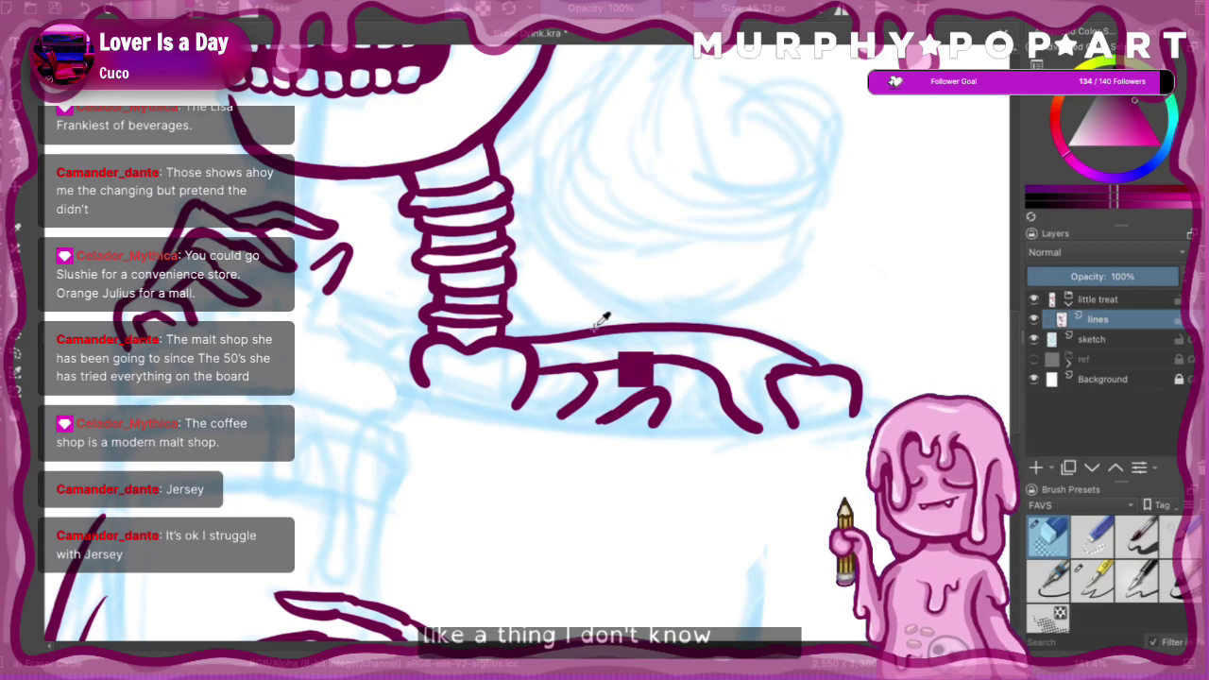
key(ctrl+minus)
key(ctrl+minus)
key(ctrl+minus)
key(ctrl+minus)
key(ctrl+minus)
scroll(530, 360, up, 8)
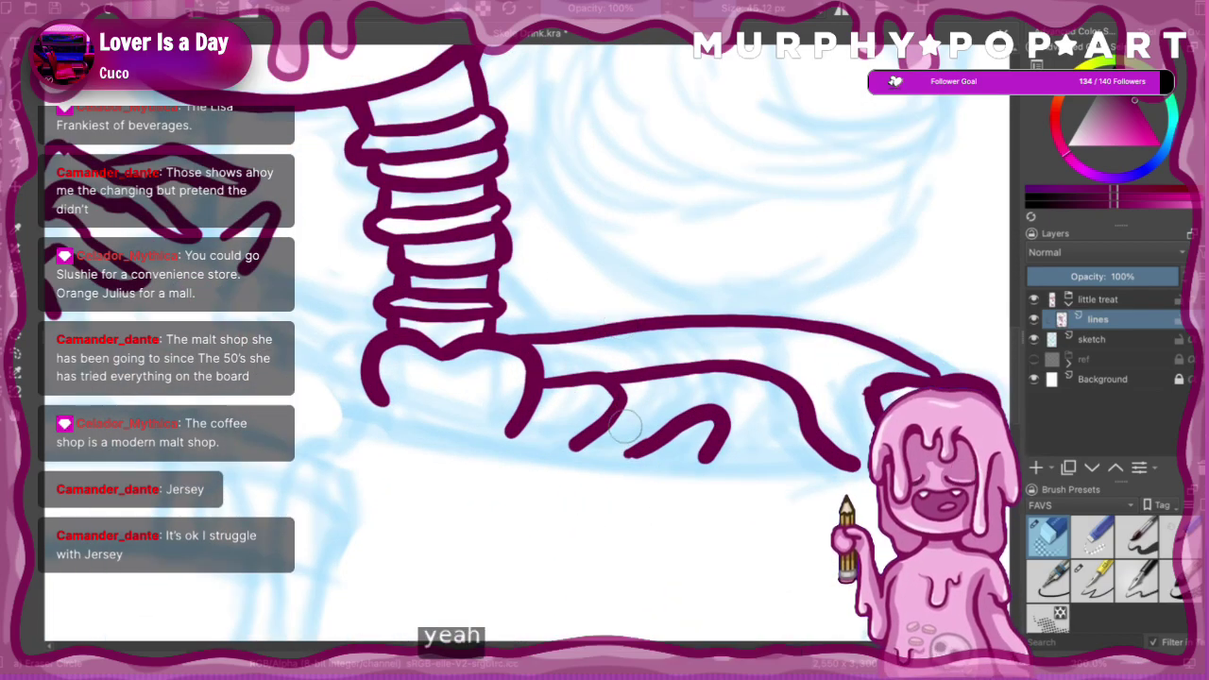
mouse_move(623, 427)
mouse_down()
mouse_move(678, 441)
mouse_move(703, 399)
mouse_move(723, 404)
mouse_move(689, 465)
mouse_move(631, 464)
mouse_move(618, 453)
mouse_move(609, 384)
mouse_move(561, 393)
mouse_move(575, 369)
mouse_move(642, 374)
mouse_move(607, 388)
mouse_move(623, 407)
mouse_move(568, 452)
mouse_up()
click(1093, 578)
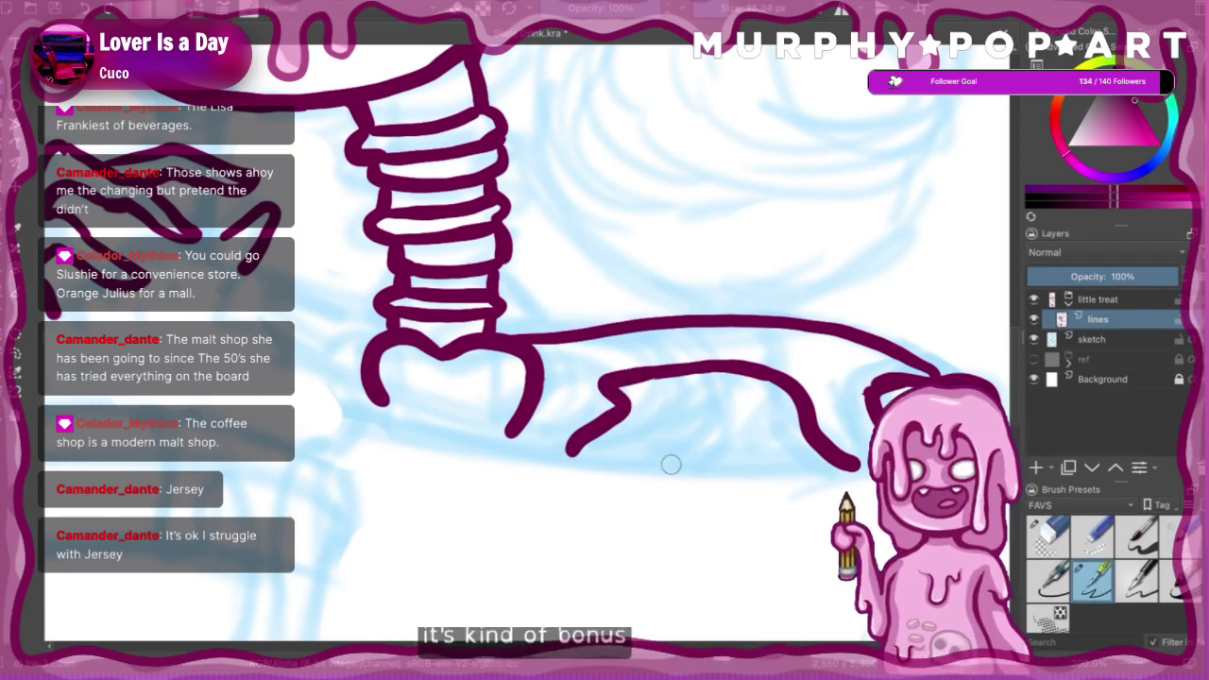
- Try to ink a wider arched bone beneath the collarbone's lower edge
mouse_move(636, 467)
mouse_down()
mouse_move(706, 427)
mouse_move(756, 437)
mouse_up()
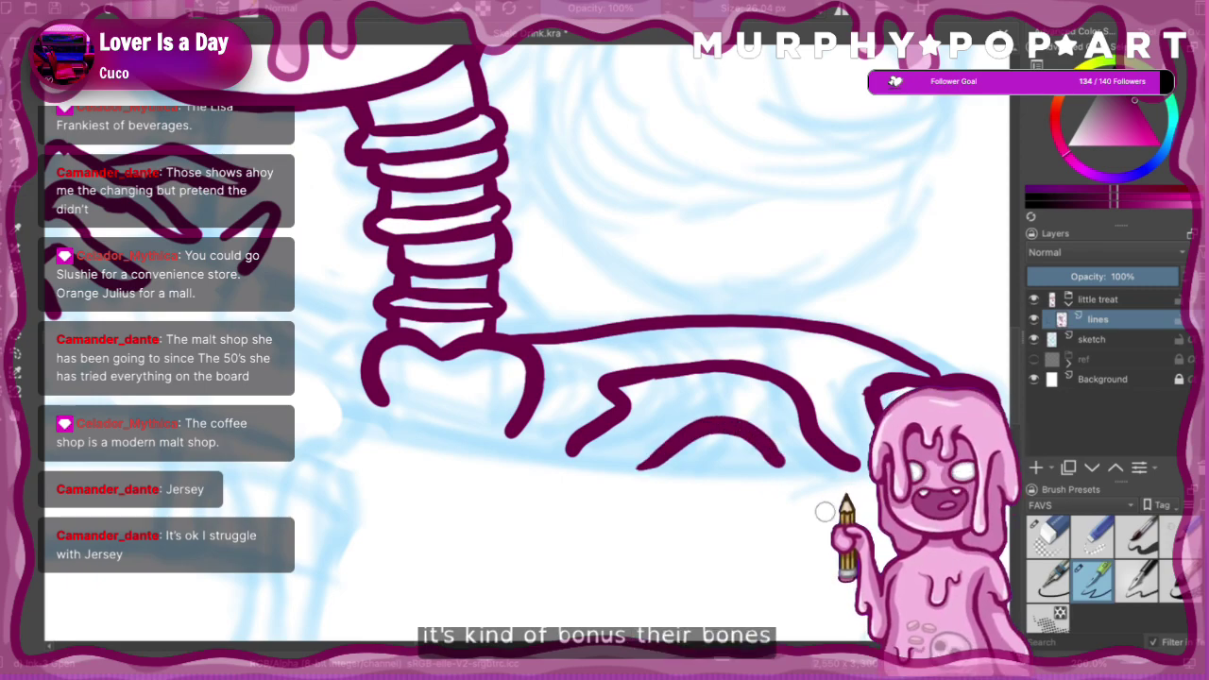
key(ctrl+z)
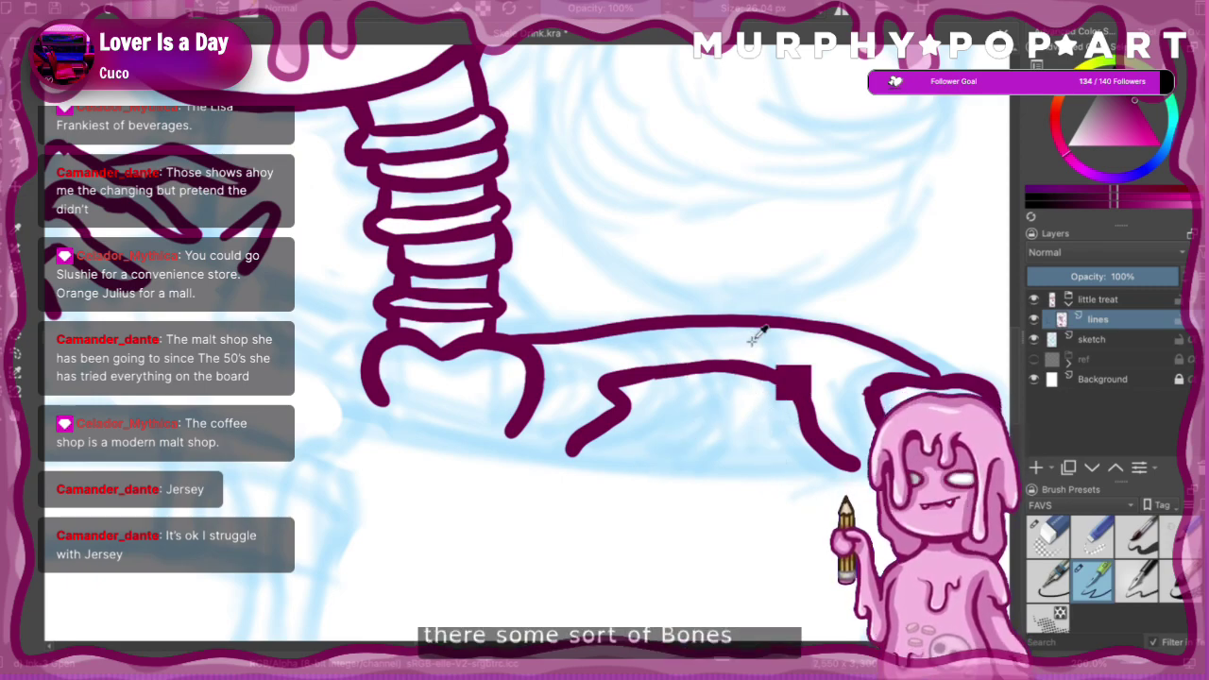
- Ink a short collarbone line from the near side of the neck base toward the raised hand
key(ctrl+minus)
key(ctrl+minus)
key(ctrl+minus)
key(ctrl+minus)
key(ctrl+minus)
key(ctrl+minus)
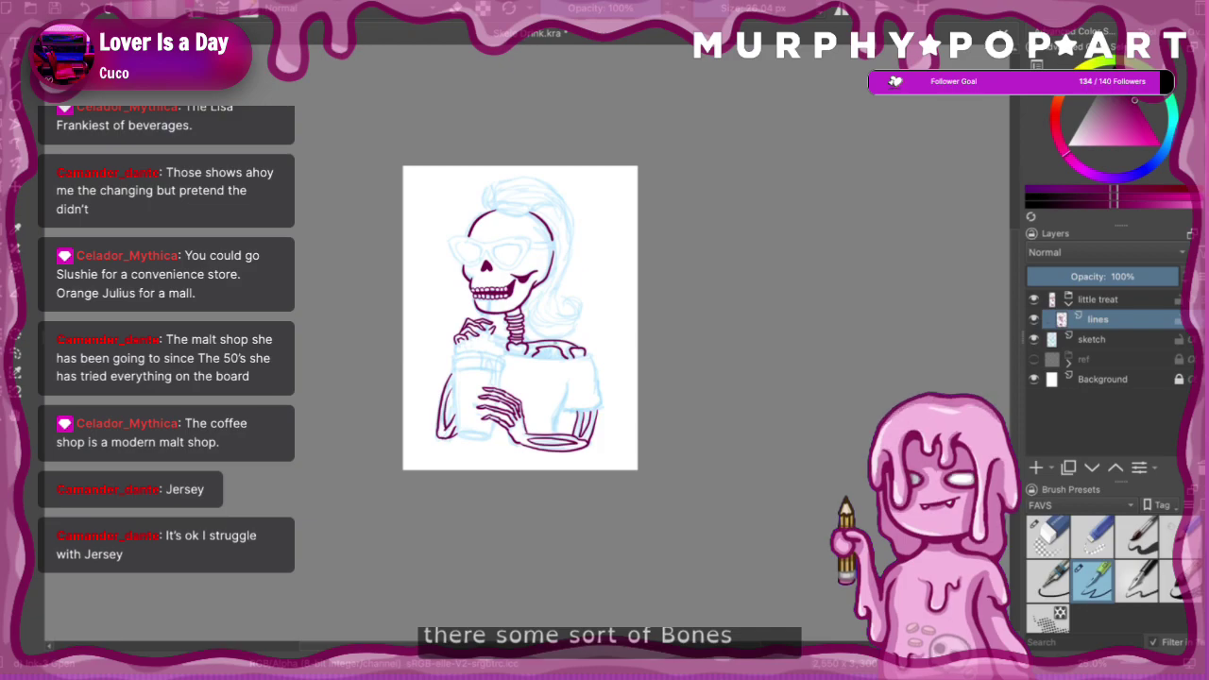
scroll(530, 351, up, 5)
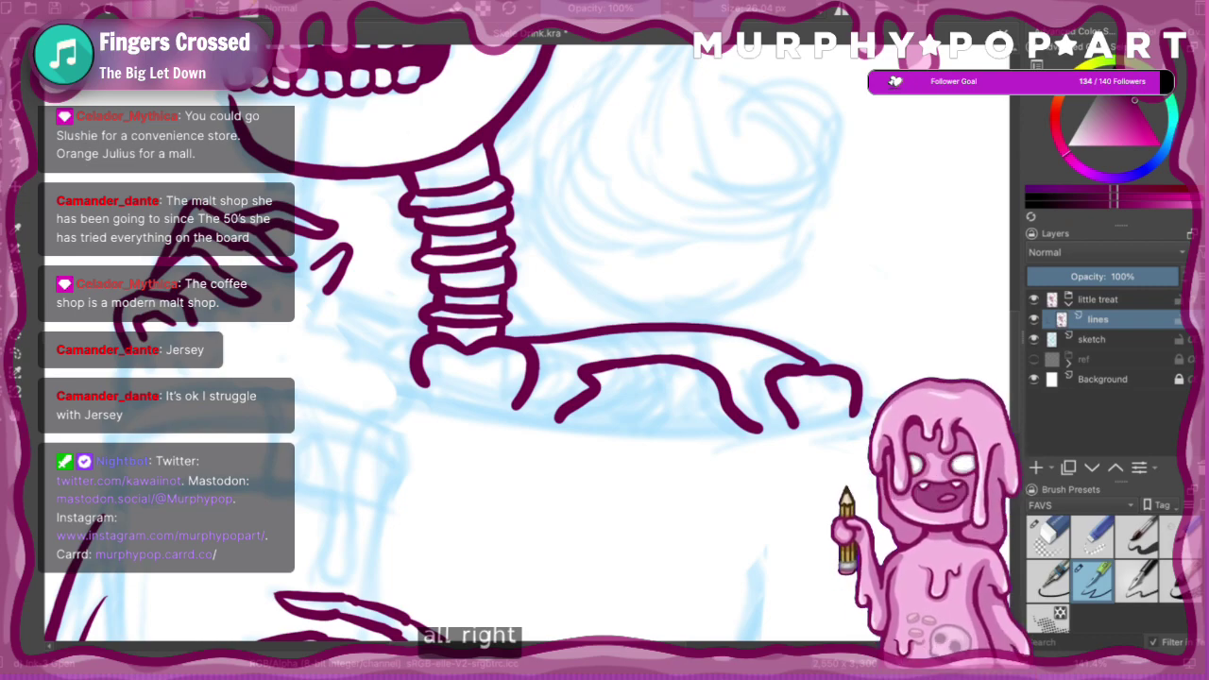
key(ctrl+minus)
key(ctrl+minus)
key(ctrl+minus)
key(ctrl+minus)
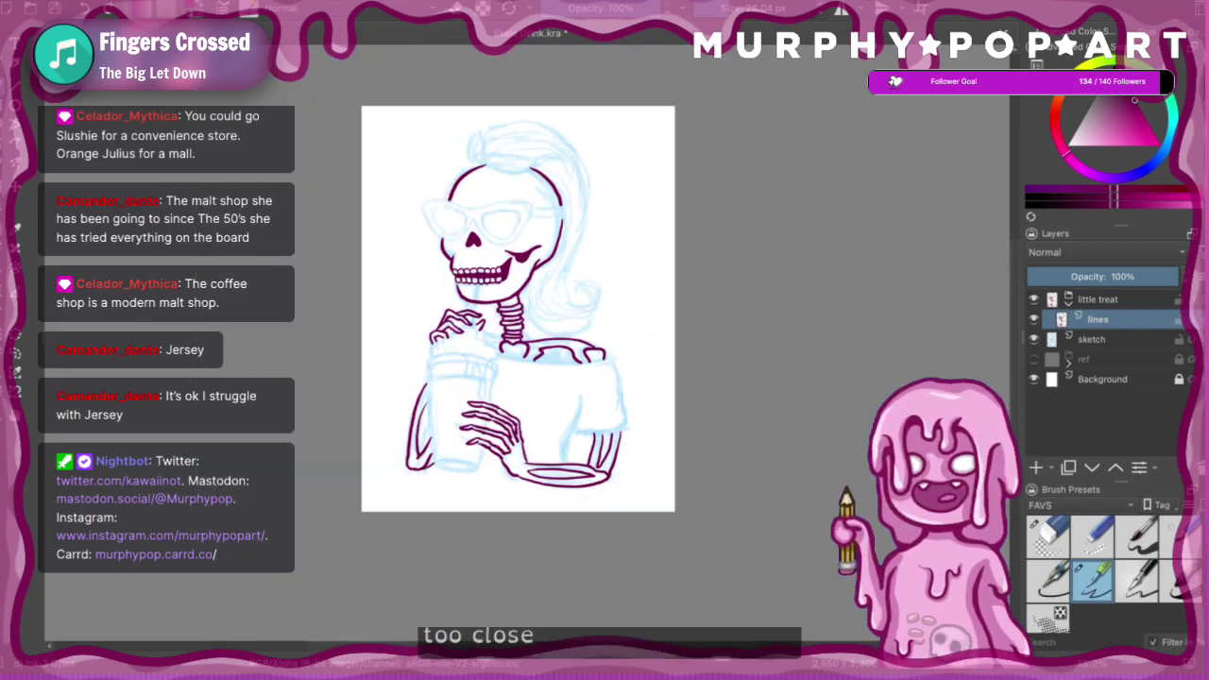
scroll(529, 321, up, 5)
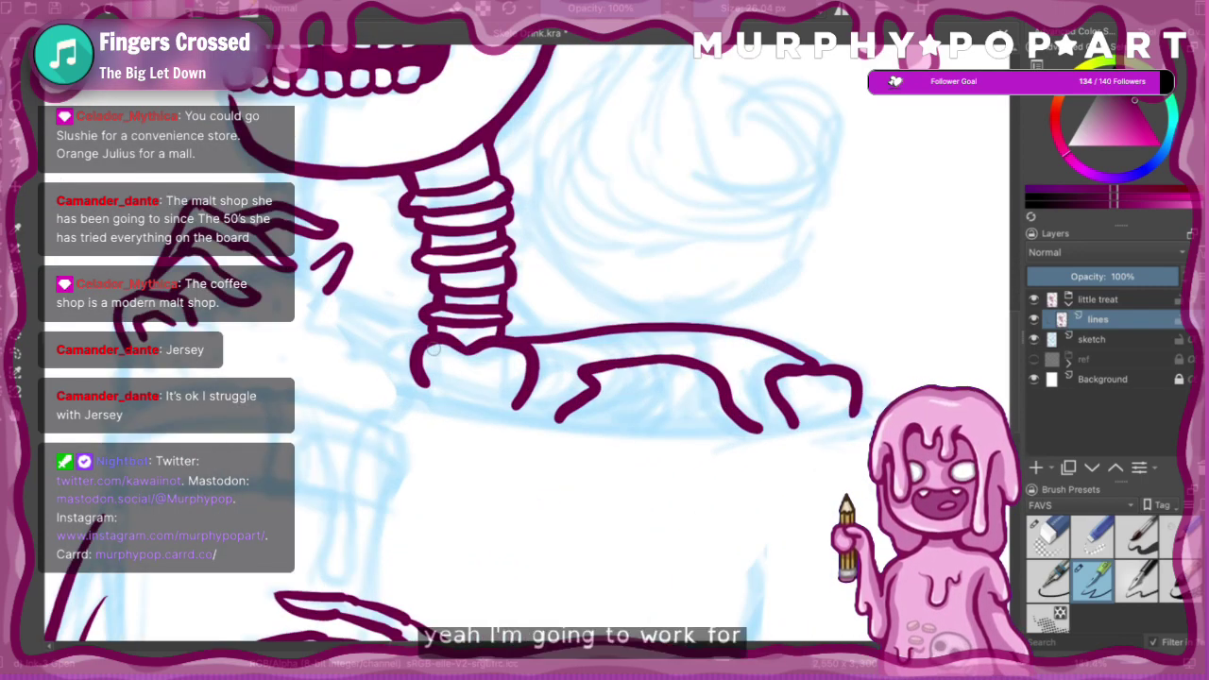
drag(421, 333, 340, 323)
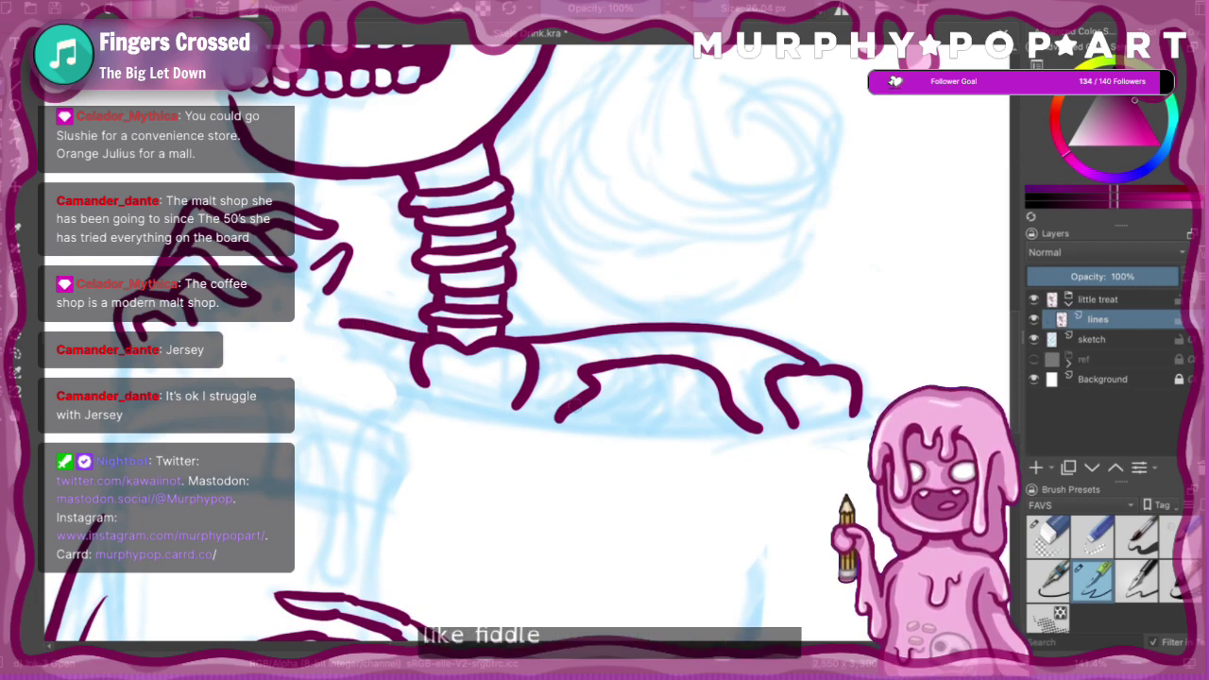
scroll(639, 444, down, 5)
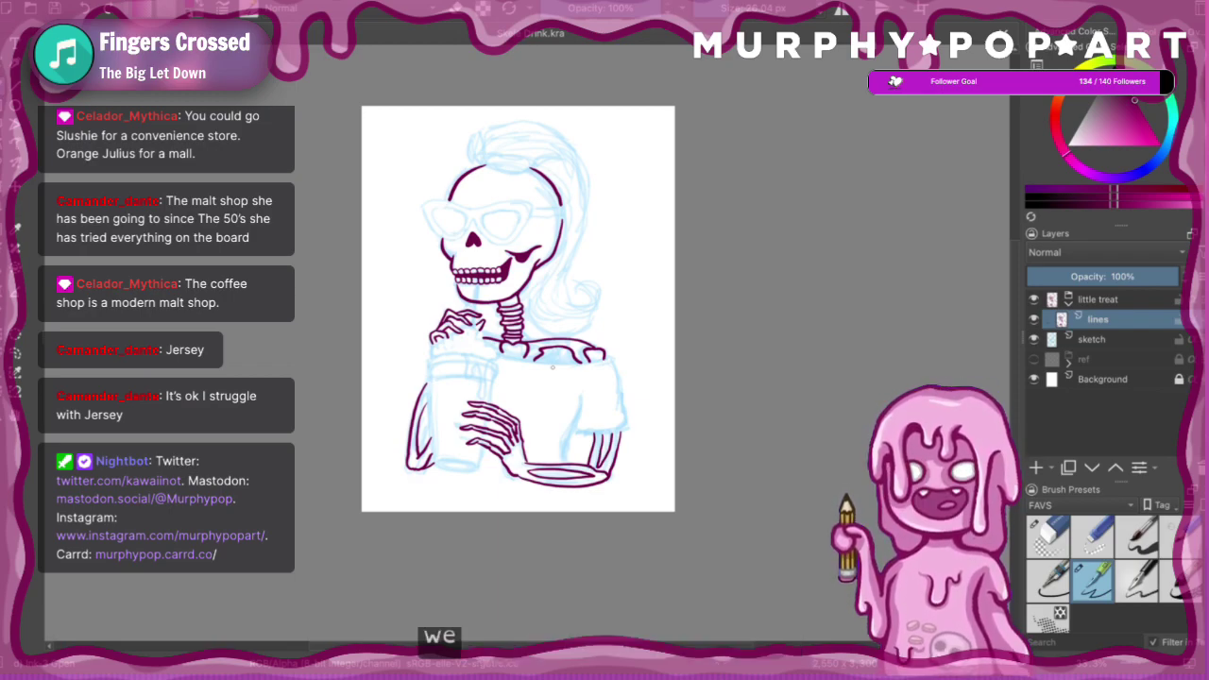
scroll(566, 387, up, 3)
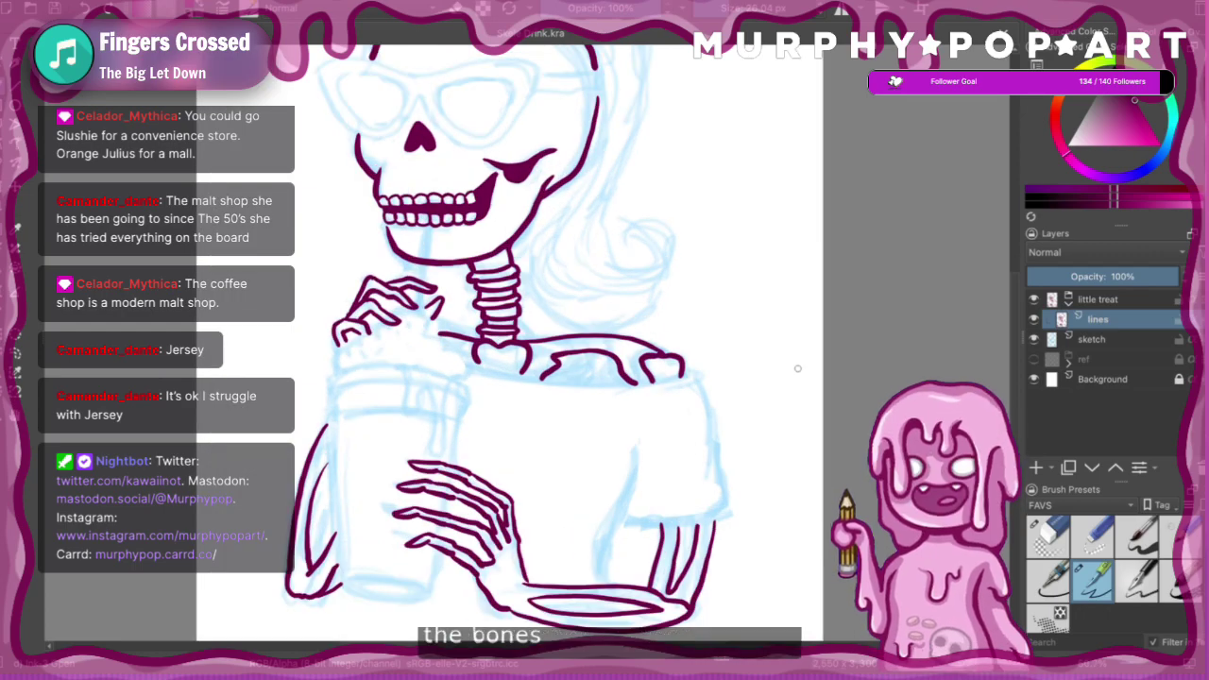
- Add a new paint layer above the lines layer in the little treat group and choose a very dark purple
click(1035, 468)
drag(1021, 443, 1024, 392)
scroll(529, 340, down, 5)
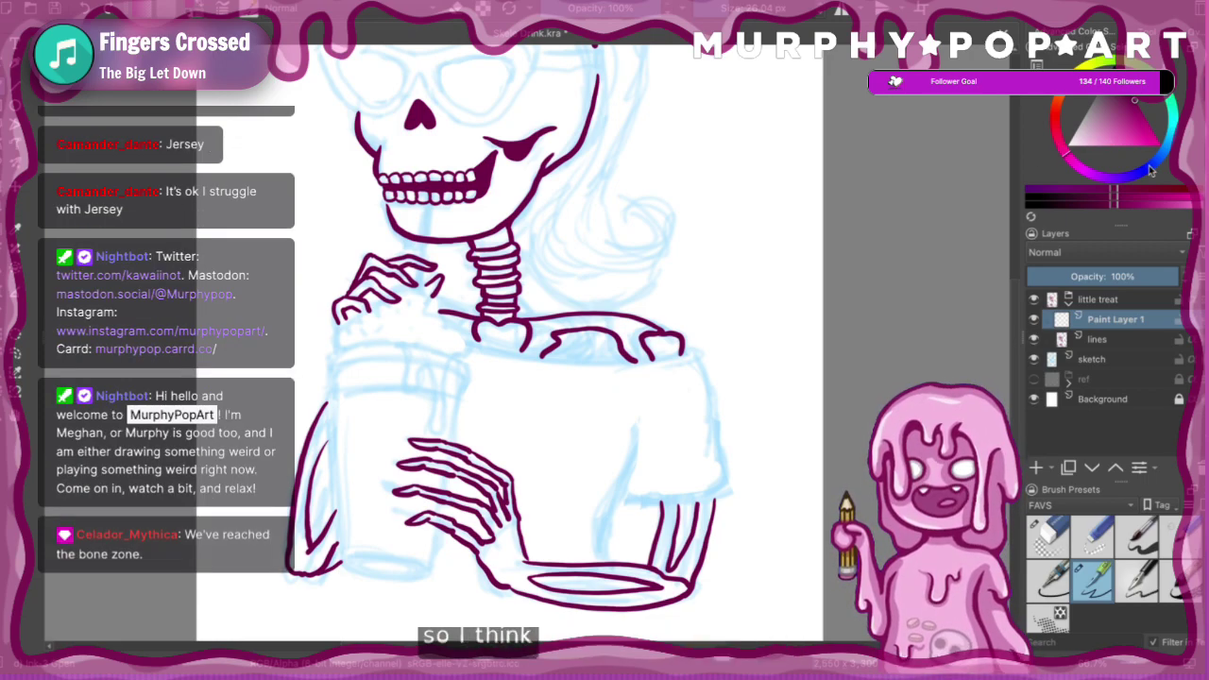
drag(1164, 166, 1151, 170)
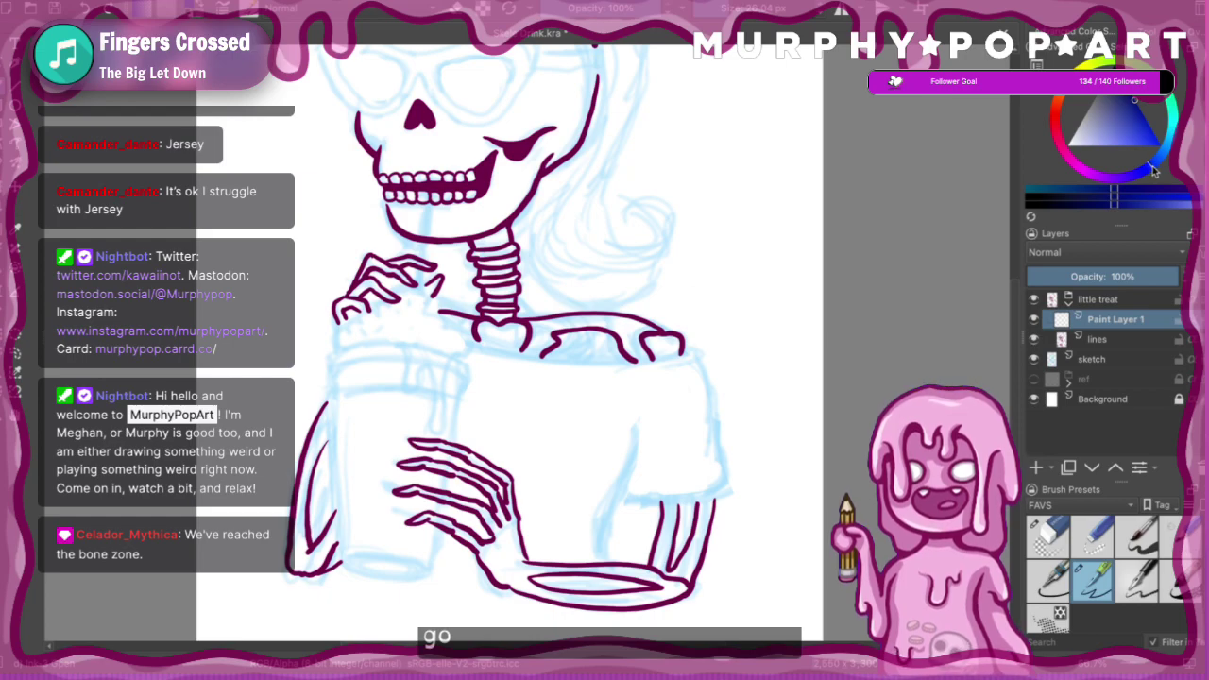
drag(1134, 114, 1124, 98)
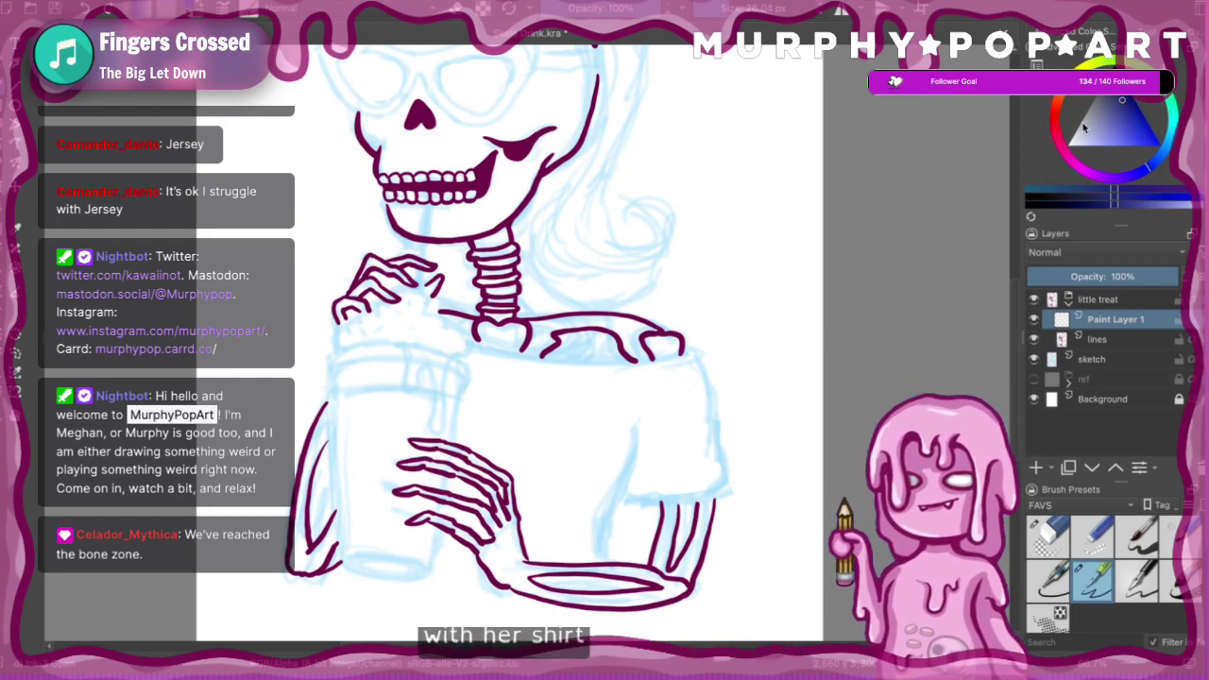
click(1112, 182)
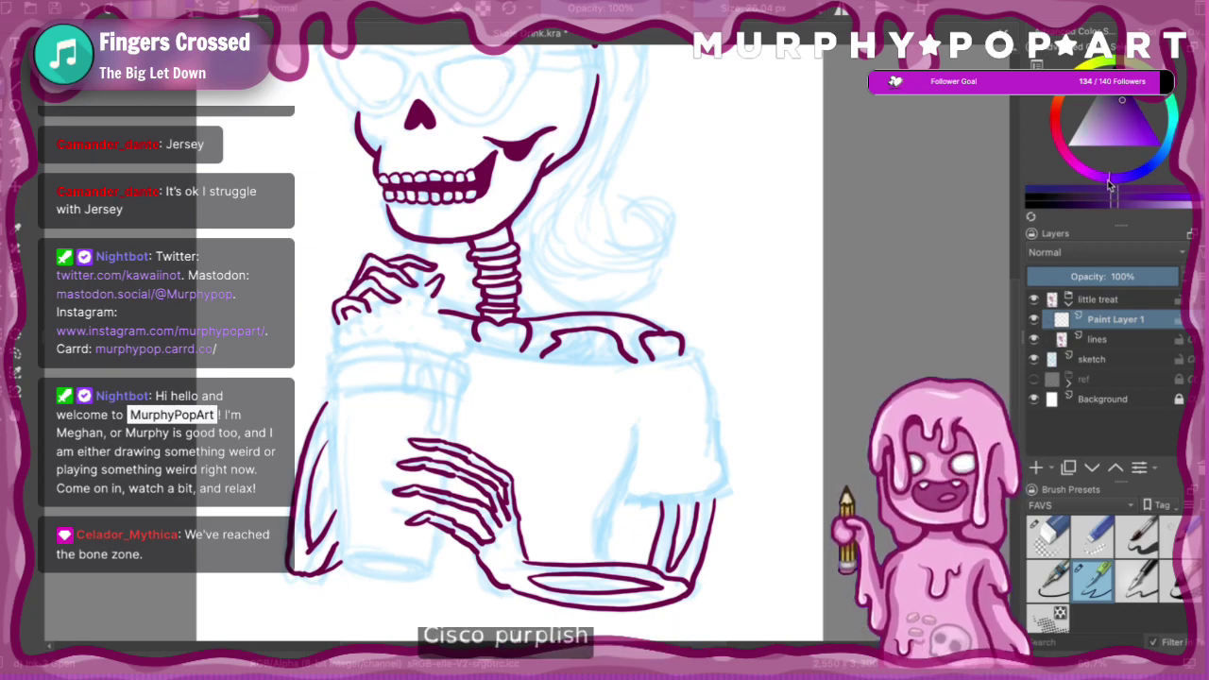
click(1124, 95)
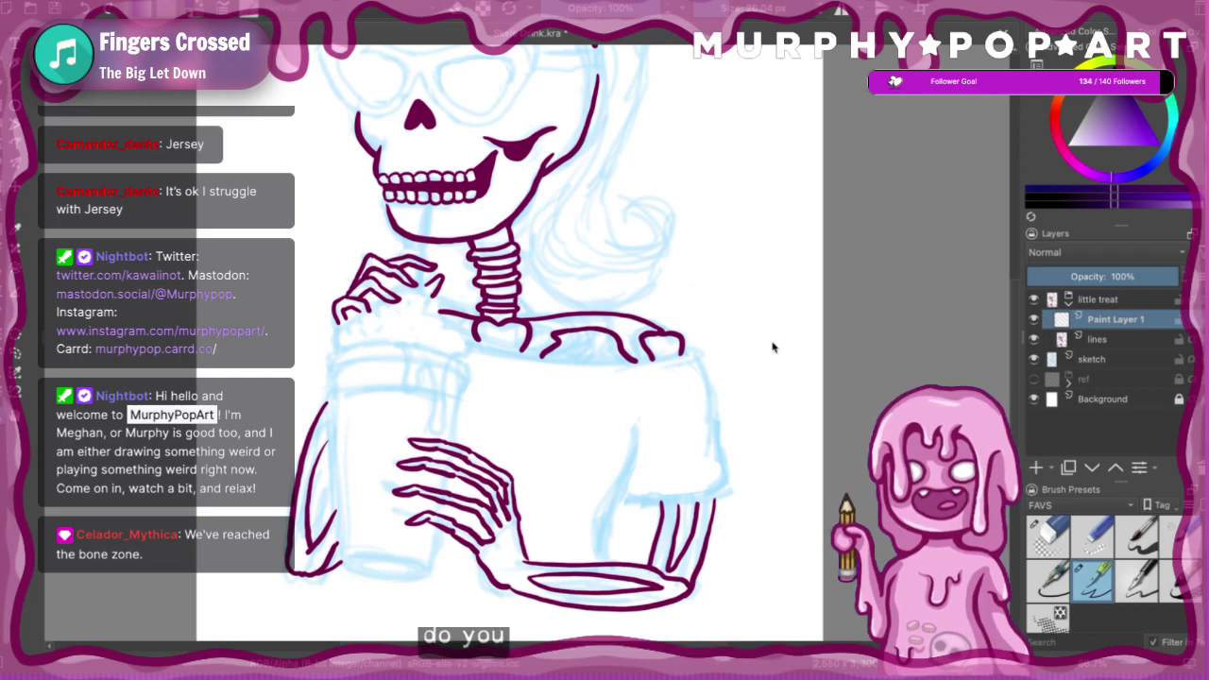
- Collapse the little treat group and add a new paint layer above it
scroll(772, 344, right, 5)
scroll(768, 342, right, 1)
scroll(767, 342, down, 3)
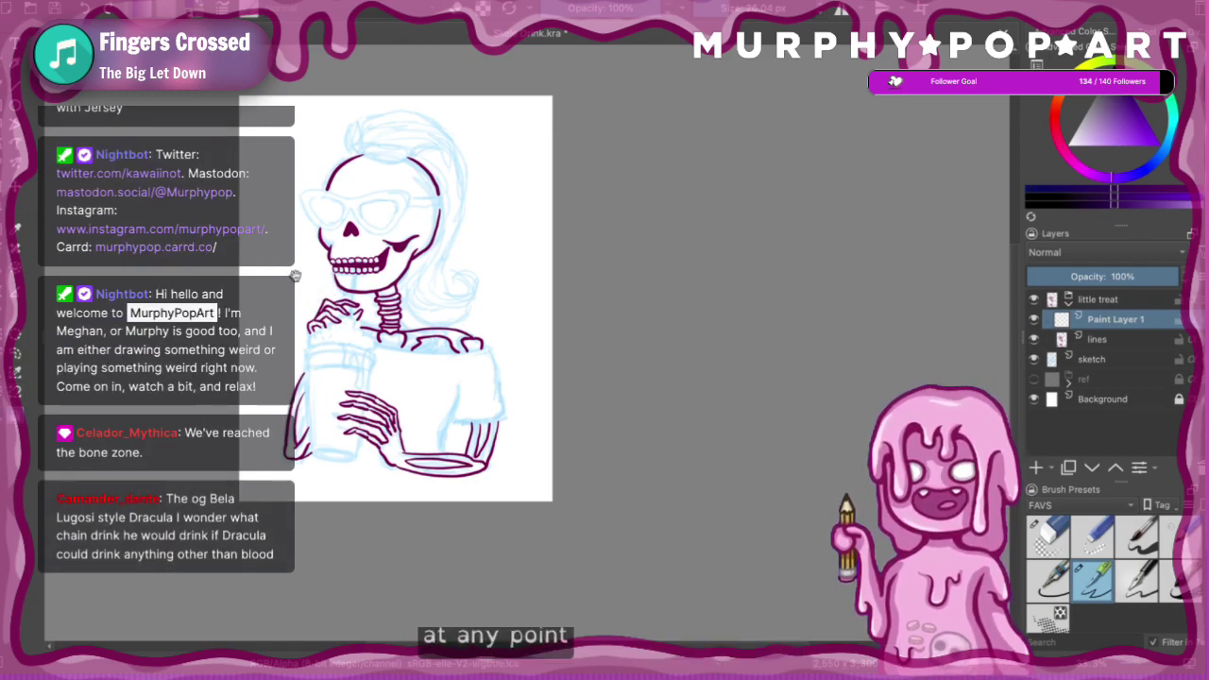
drag(294, 275, 413, 324)
scroll(442, 342, up, 1)
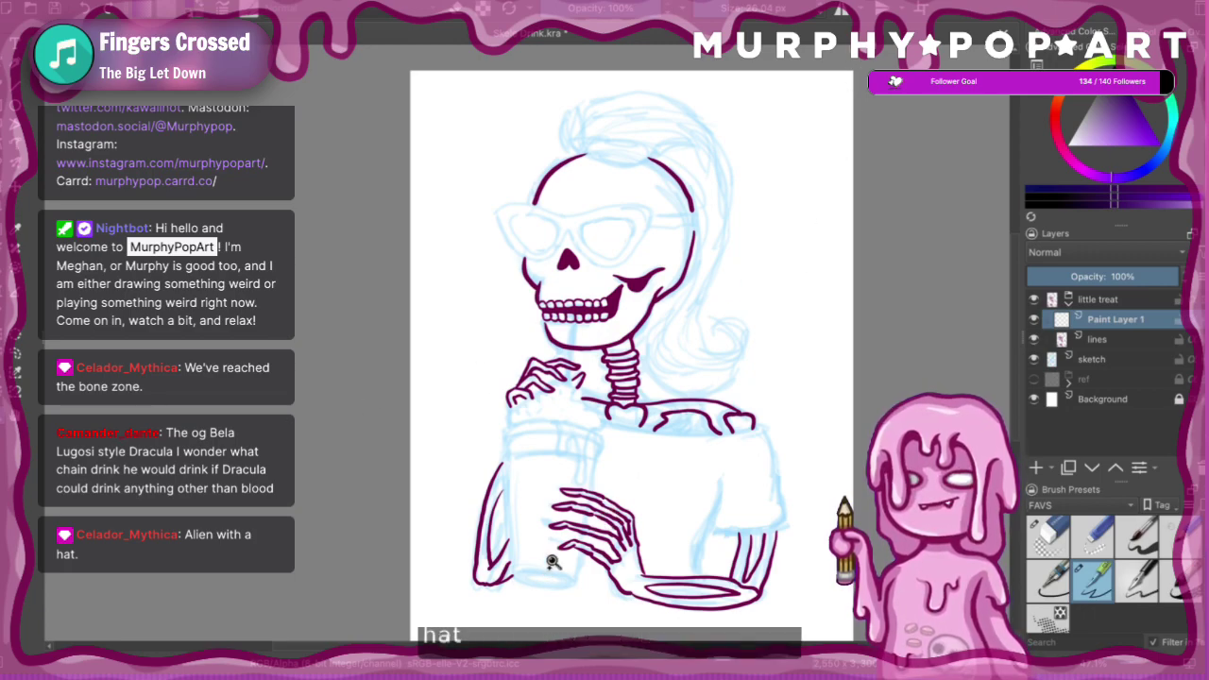
click(1068, 303)
click(1090, 300)
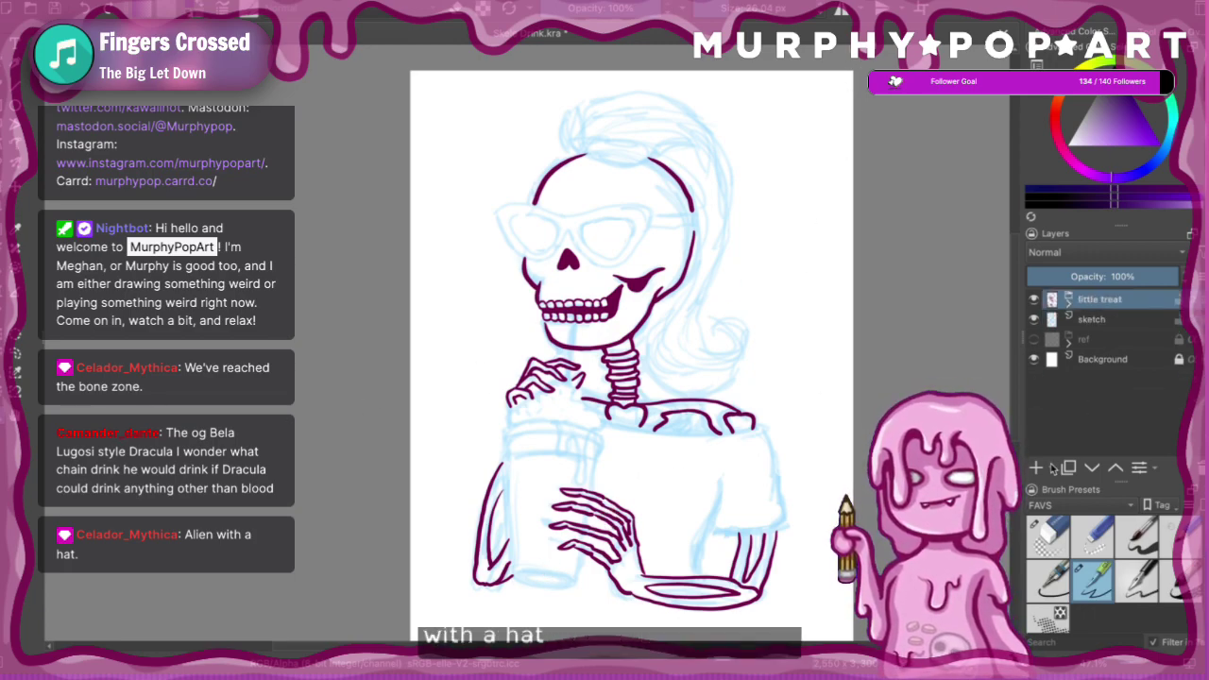
click(1036, 468)
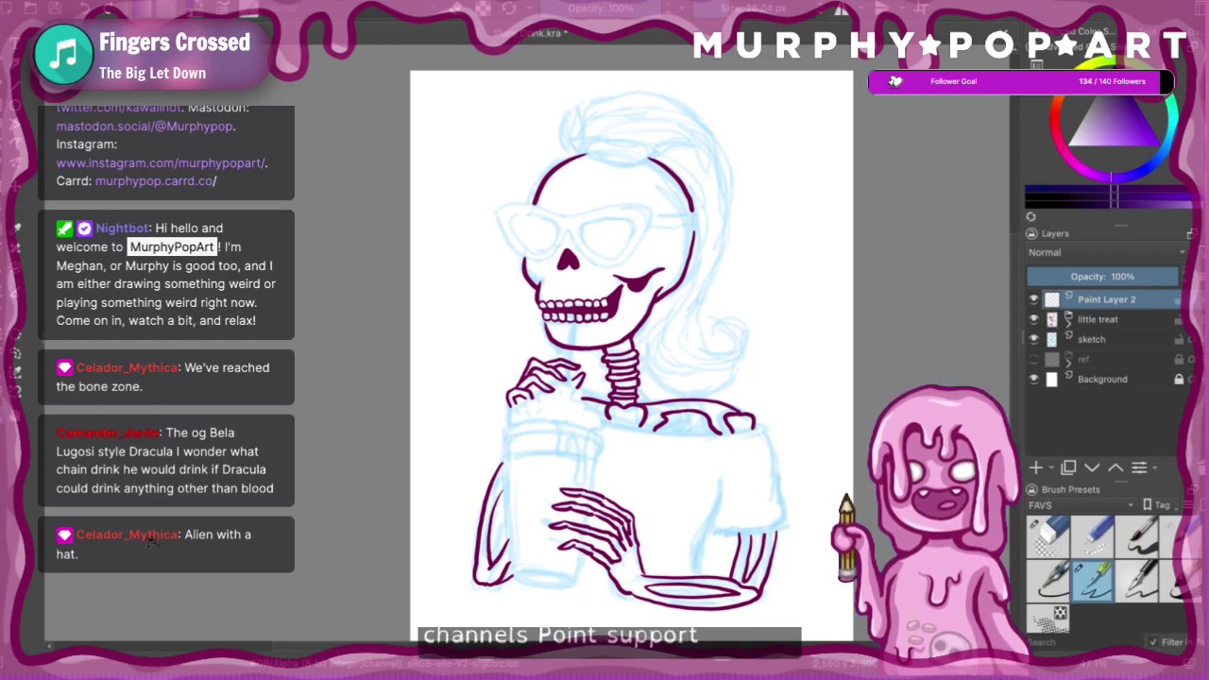
- Set the brush colour to a very dark green for a doodle beside the ponytail
click(827, 294)
click(430, 422)
click(1156, 79)
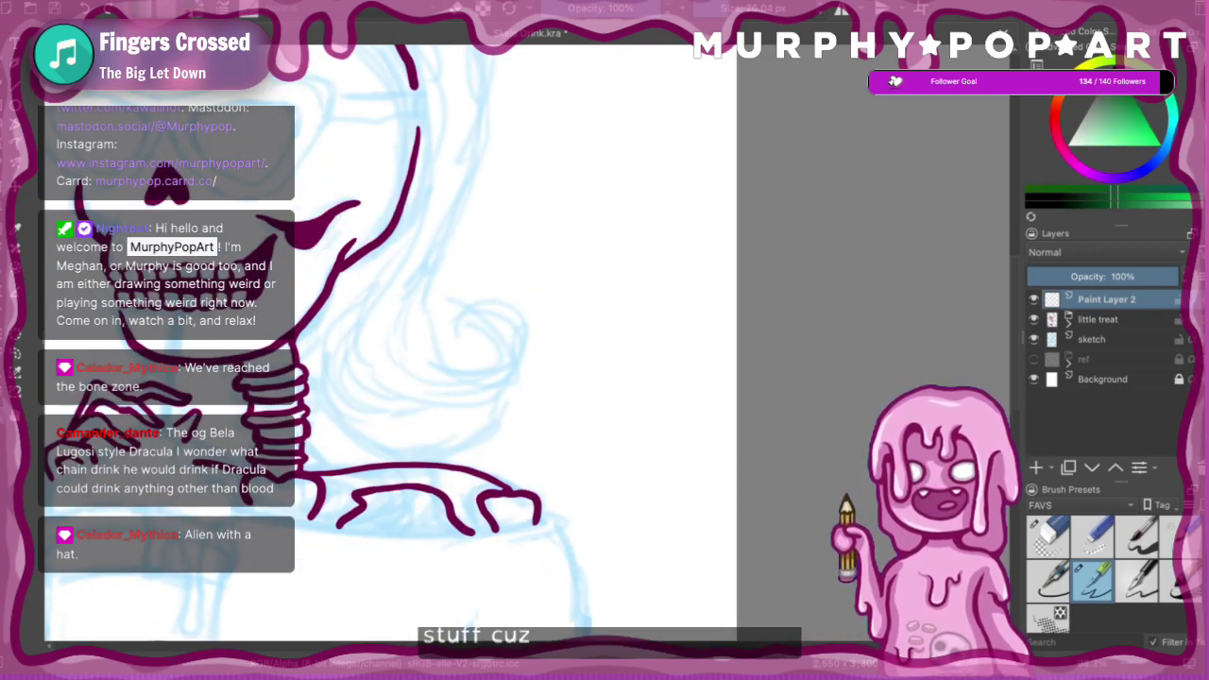
click(1121, 99)
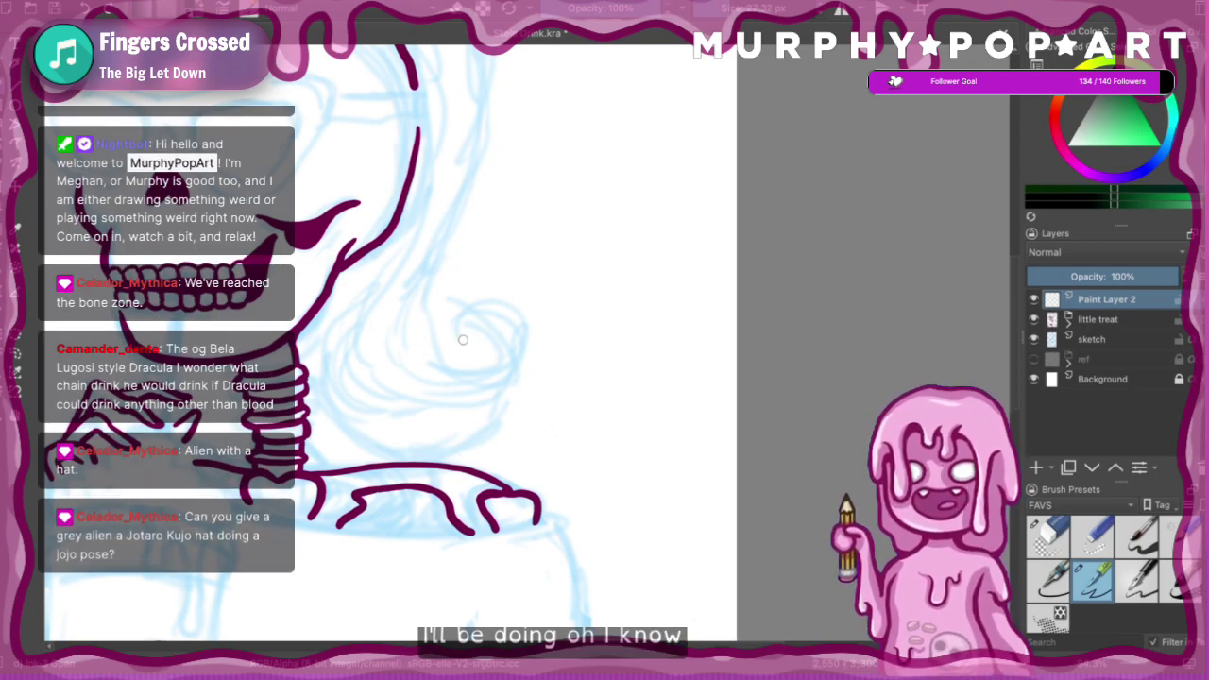
- Try to draw an alien's rounded head outline over the ponytail's curl in dark green
mouse_move(462, 344)
mouse_down()
mouse_move(506, 423)
mouse_move(468, 350)
mouse_move(485, 394)
mouse_move(515, 414)
mouse_move(543, 389)
mouse_move(548, 330)
mouse_up()
key(ctrl+z)
key(ctrl+z)
drag(496, 405, 535, 416)
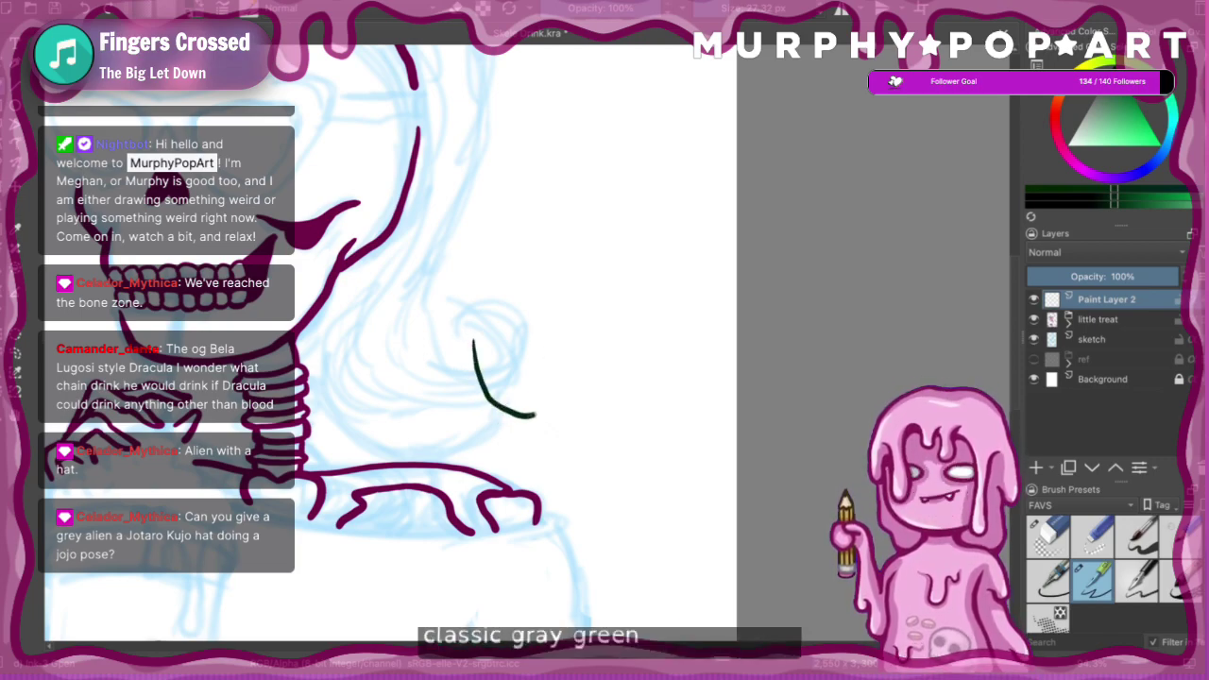
key(ctrl+z)
mouse_move(472, 347)
mouse_down()
mouse_move(490, 389)
mouse_move(527, 415)
mouse_move(552, 397)
mouse_move(567, 343)
mouse_move(462, 342)
mouse_move(508, 400)
mouse_move(539, 385)
mouse_move(553, 324)
mouse_up()
key(ctrl+z)
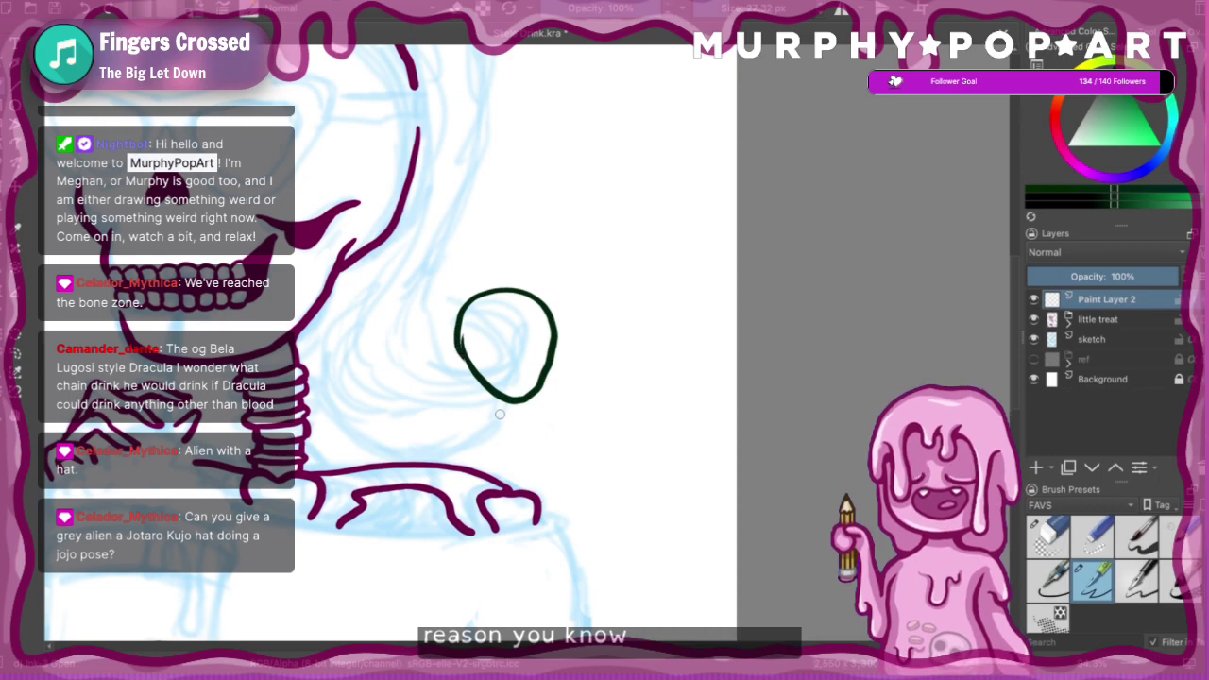
key(ctrl+z)
mouse_move(456, 333)
mouse_down()
mouse_move(474, 372)
mouse_move(510, 396)
mouse_up()
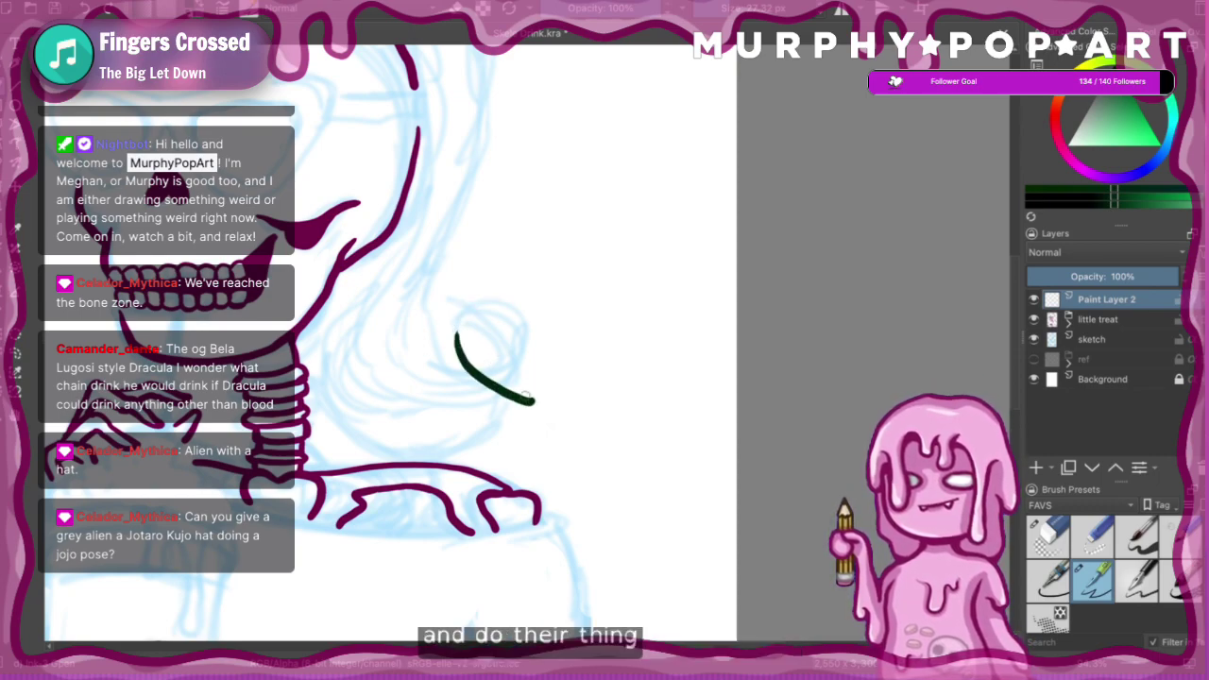
key(ctrl+z)
drag(462, 319, 485, 376)
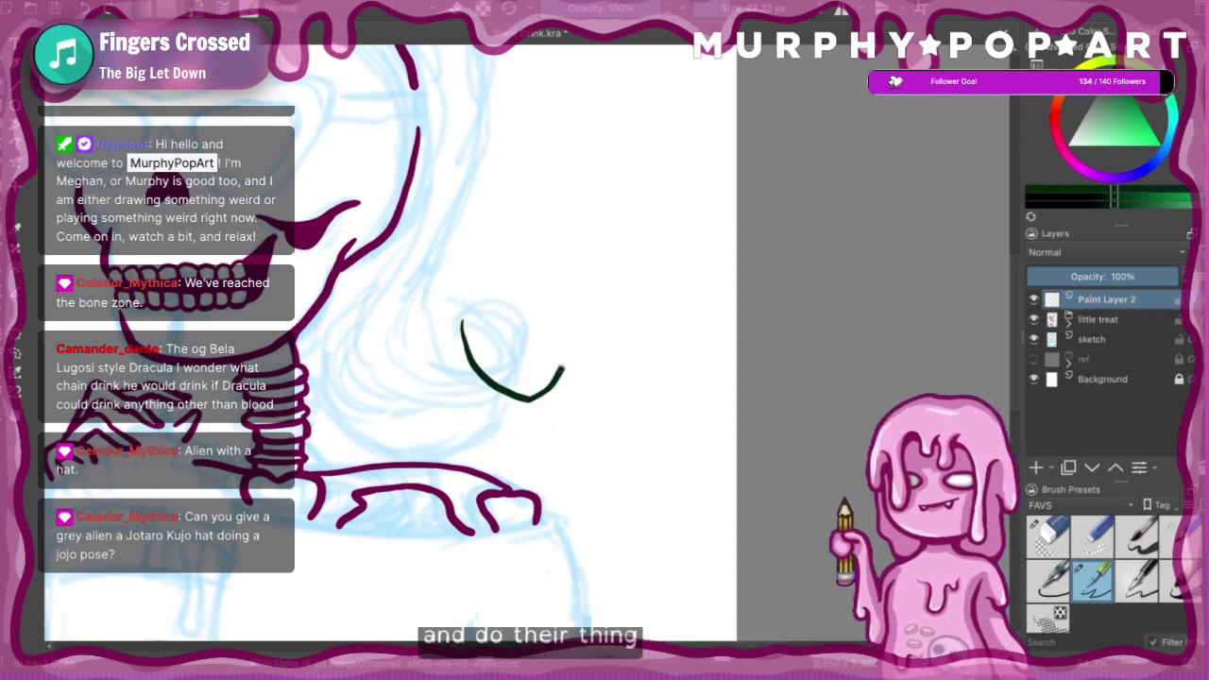
mouse_move(564, 368)
mouse_down()
mouse_move(567, 311)
mouse_move(525, 276)
mouse_up()
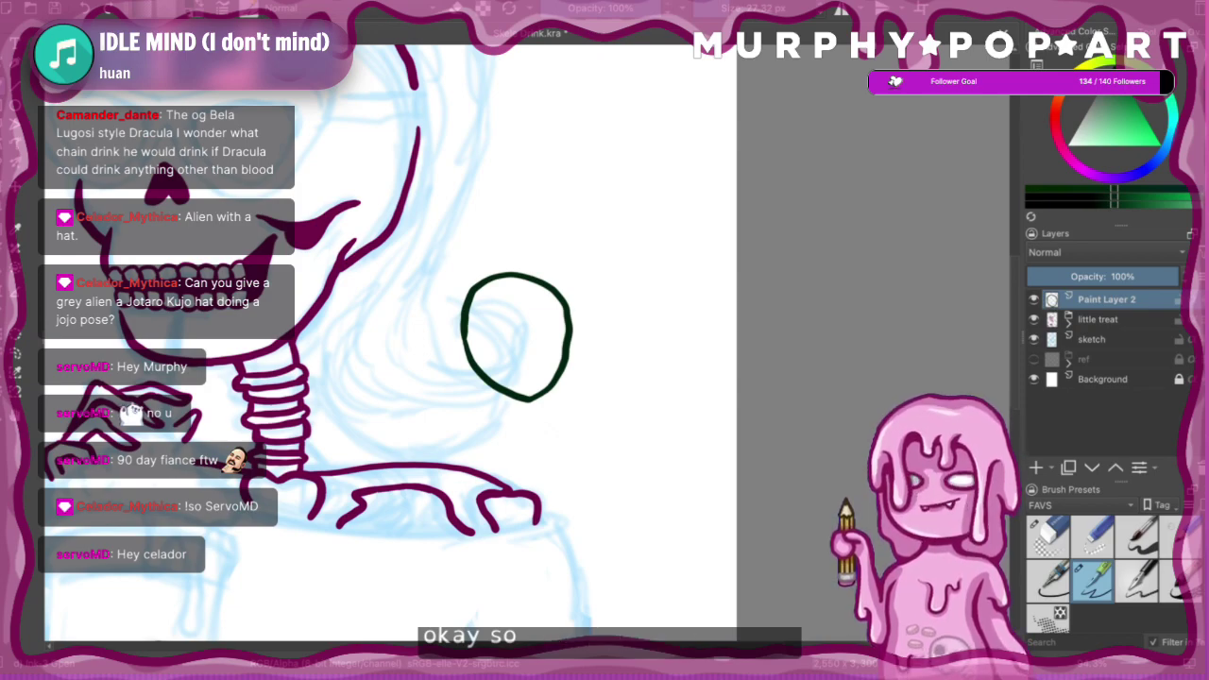
key(ctrl+z)
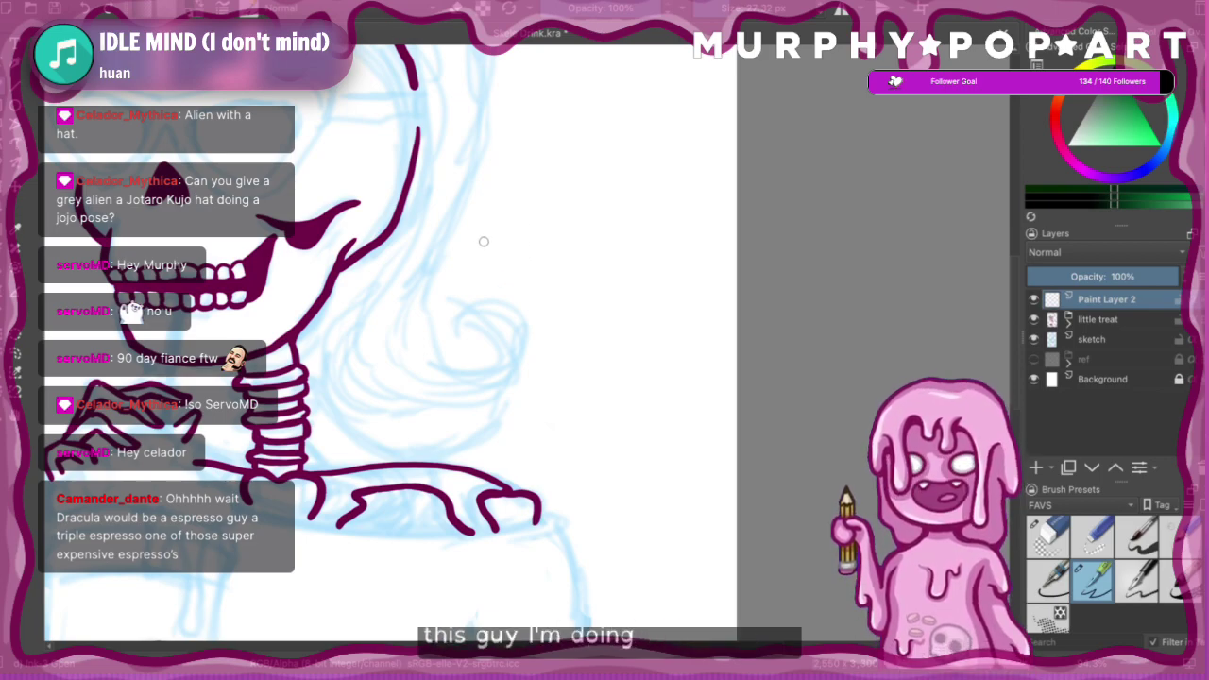
- Draw the alien's head as an oval tapering to the chin, on the blank area above the ponytail's curl
mouse_move(481, 242)
mouse_down()
mouse_move(483, 279)
mouse_move(508, 321)
mouse_move(482, 264)
mouse_move(524, 331)
mouse_move(557, 322)
mouse_move(581, 282)
mouse_move(567, 223)
mouse_move(498, 218)
mouse_move(477, 266)
mouse_move(525, 319)
mouse_move(570, 298)
mouse_move(570, 242)
mouse_move(508, 214)
mouse_move(475, 272)
mouse_up()
key(ctrl+z)
key(ctrl+z)
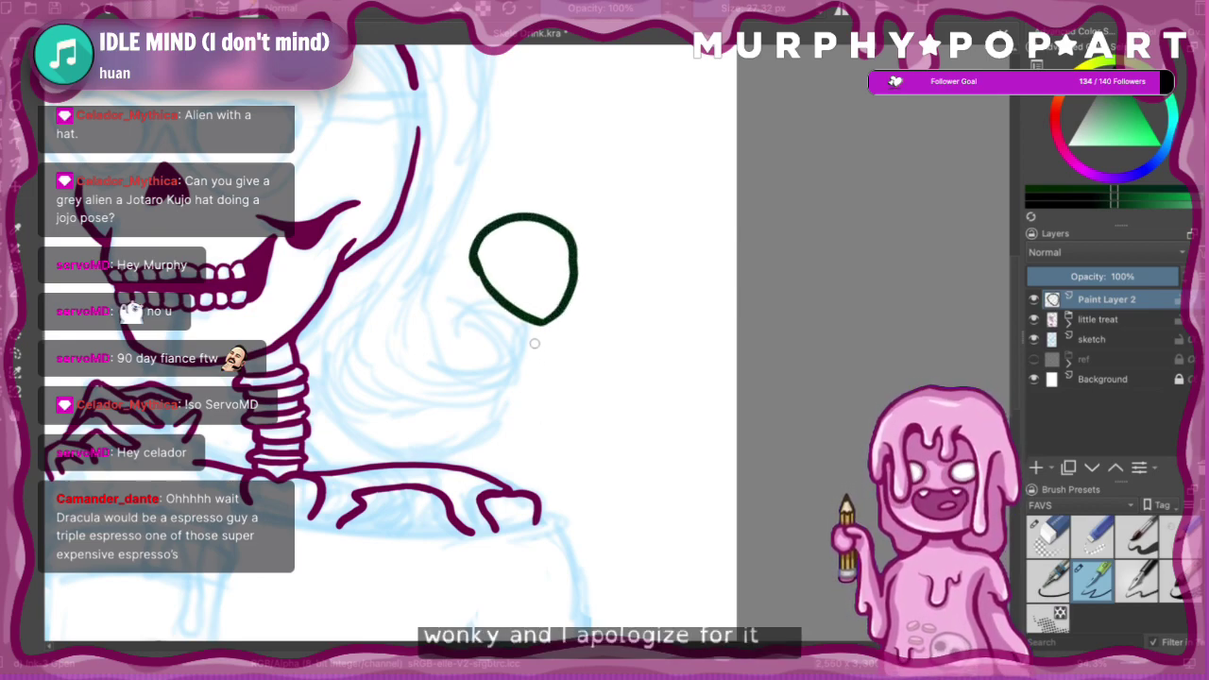
- Draw two short neck lines beneath the alien's chin, undoing the trial shoulder strokes
mouse_move(525, 321)
mouse_down()
mouse_move(532, 332)
mouse_move(474, 332)
mouse_move(468, 370)
mouse_move(498, 423)
mouse_move(474, 331)
mouse_up()
key(ctrl+z)
key(ctrl+z)
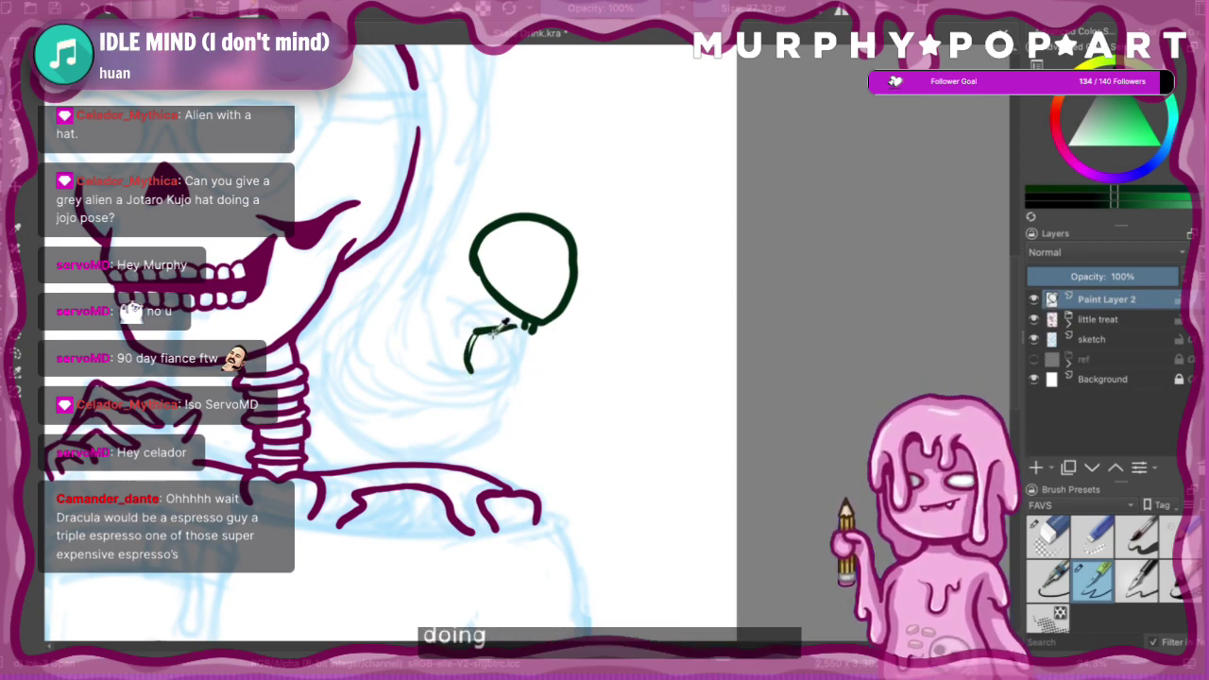
key(ctrl+z)
key(ctrl+z)
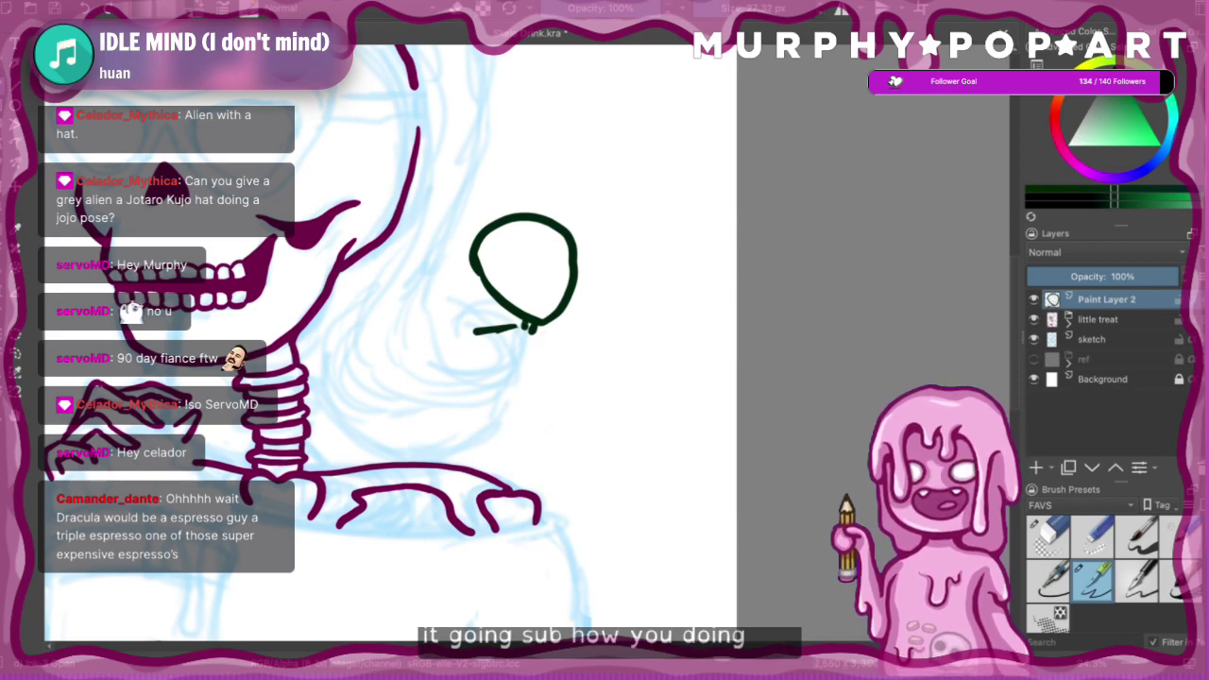
key(ctrl+z)
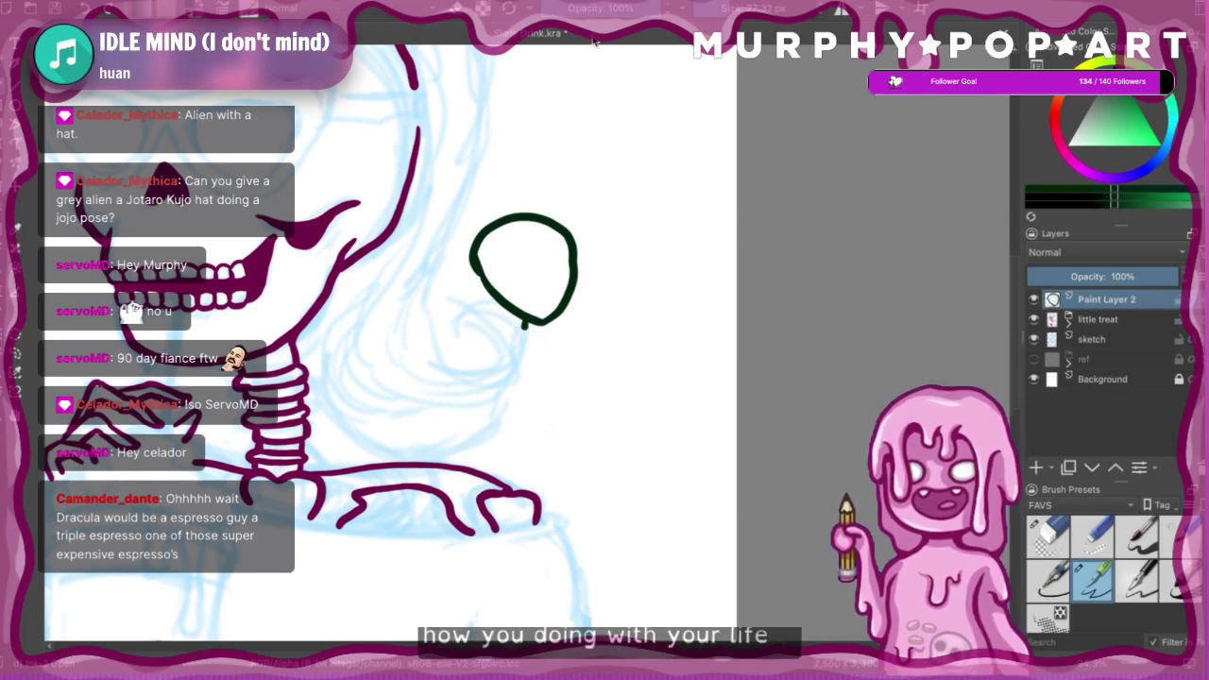
drag(540, 323, 540, 334)
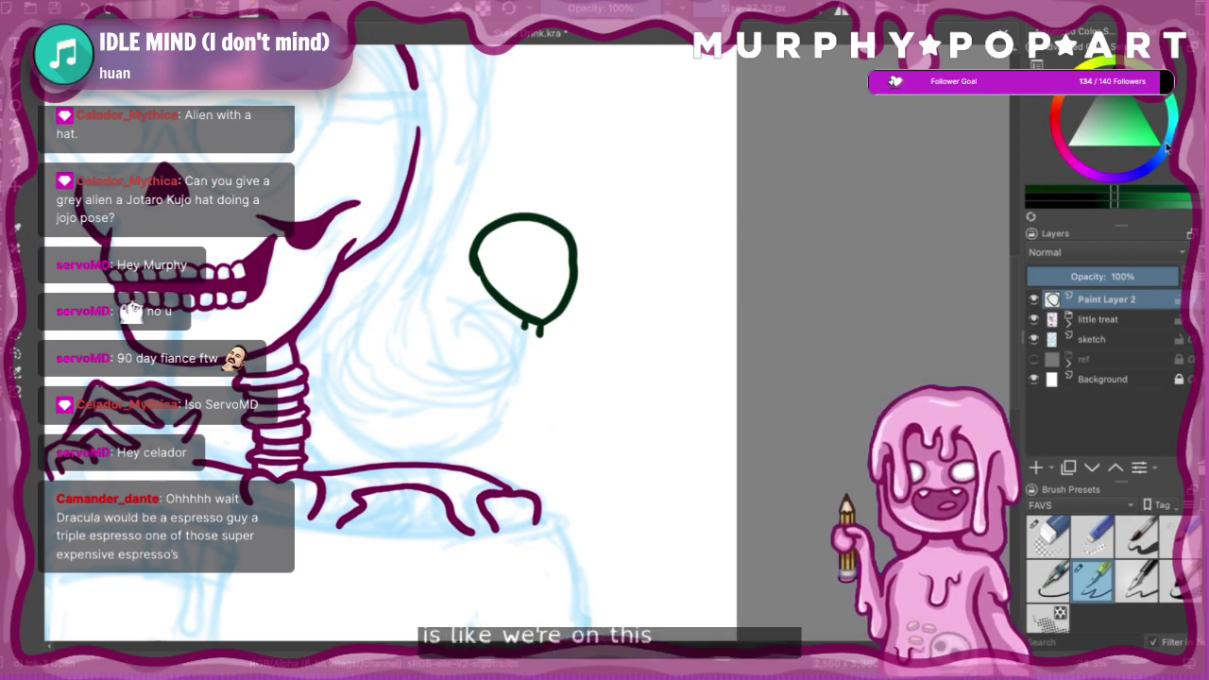
- Switch to a very dark blue and draw the alien's split collar and the outer edge of one bent sleeve
drag(1169, 149, 1169, 144)
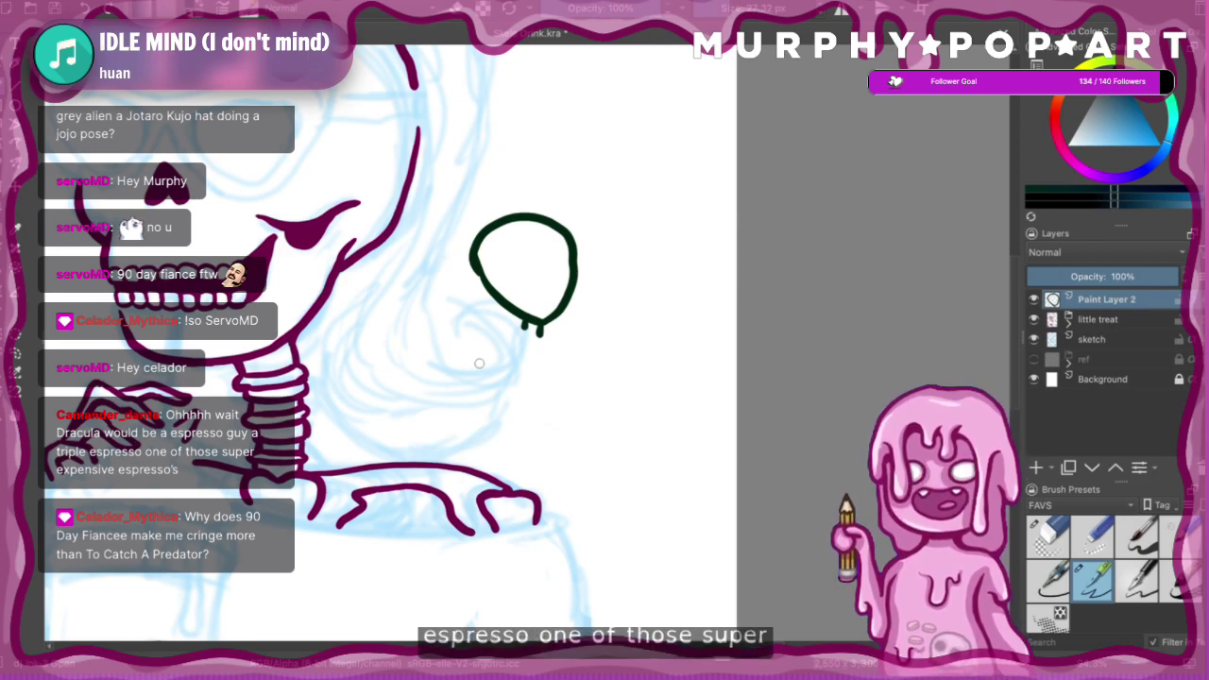
mouse_move(525, 323)
mouse_down()
mouse_move(498, 328)
mouse_move(565, 332)
mouse_move(517, 344)
mouse_move(568, 339)
mouse_move(542, 349)
mouse_move(496, 338)
mouse_move(458, 373)
mouse_move(471, 419)
mouse_up()
key(ctrl+z)
key(ctrl+z)
mouse_move(475, 338)
mouse_down()
mouse_move(455, 388)
mouse_move(503, 428)
mouse_up()
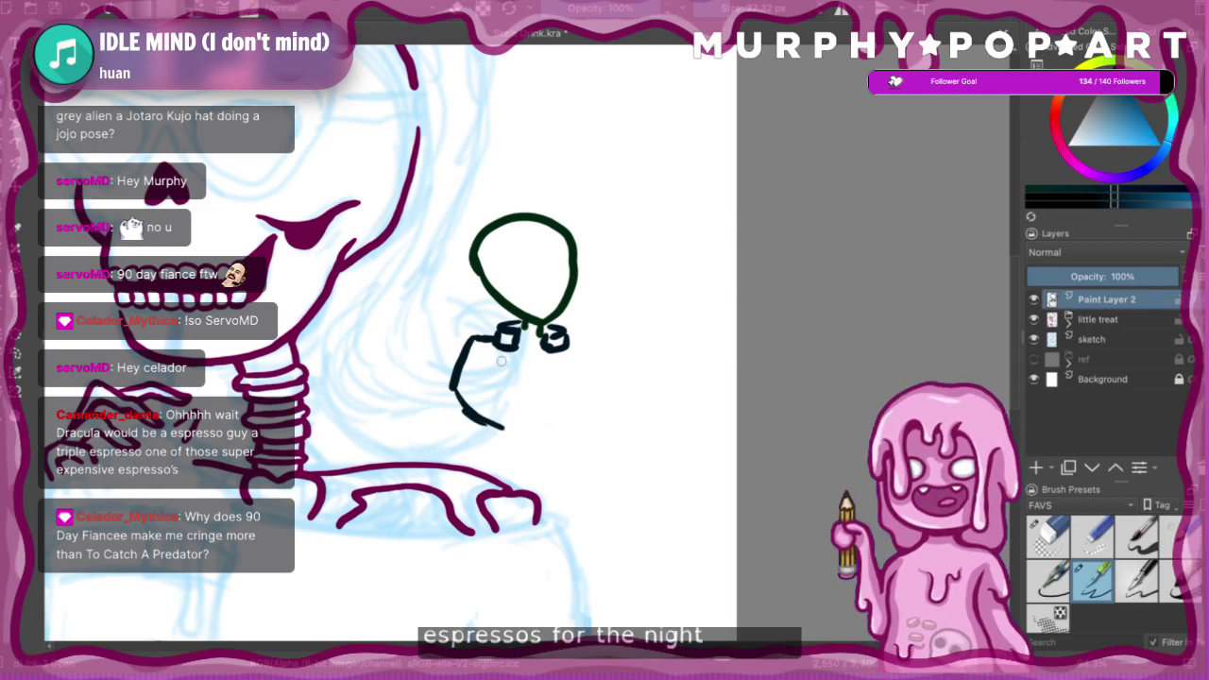
- Draw the first sleeve's thick inner edge and both edges of the opposite sleeve
mouse_move(501, 361)
mouse_down()
mouse_move(490, 395)
mouse_move(494, 377)
mouse_move(506, 414)
mouse_up()
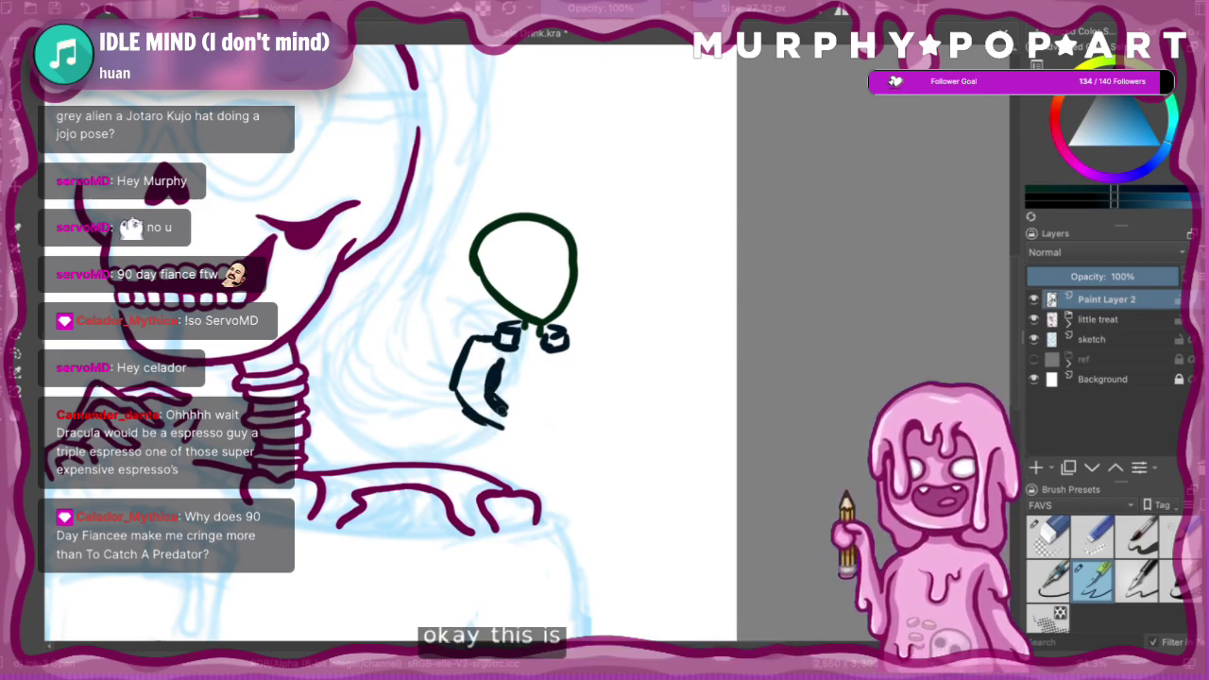
mouse_move(570, 332)
mouse_down()
mouse_move(589, 349)
mouse_move(596, 389)
mouse_up()
mouse_move(576, 364)
mouse_down()
mouse_move(580, 413)
mouse_move(590, 411)
mouse_up()
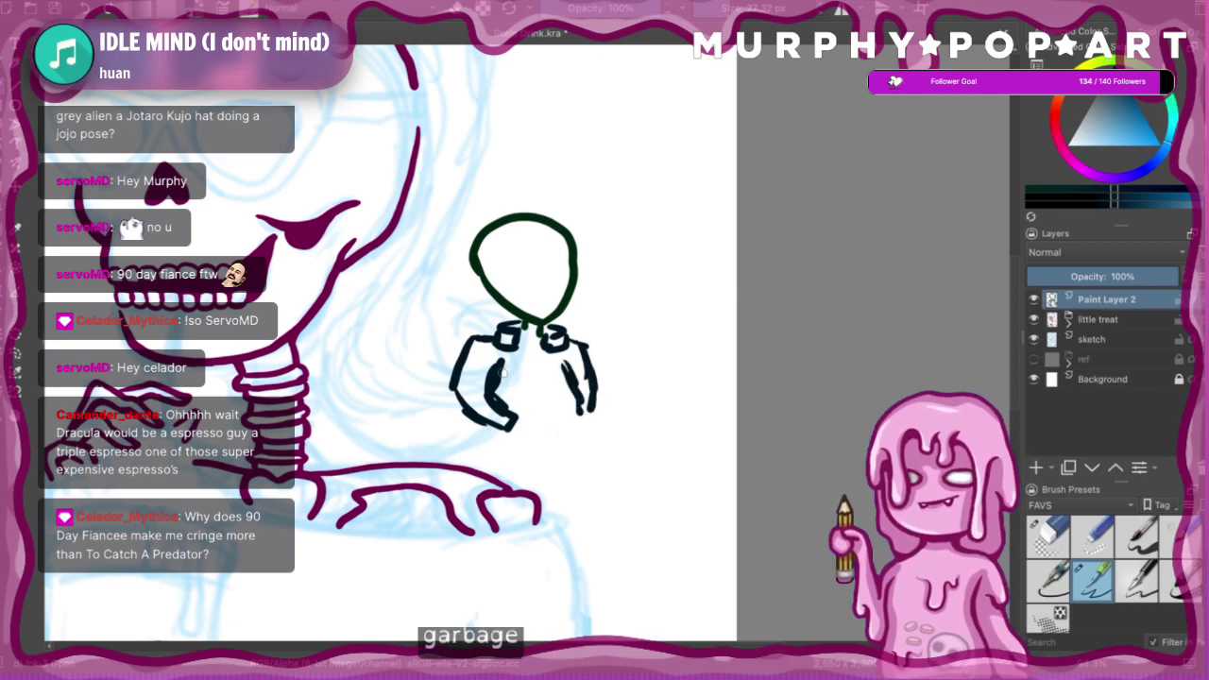
drag(501, 372, 510, 400)
- Draw the lower ends of both sleeves and the jacket's two long inner edges running down from the collar
drag(568, 370, 570, 449)
drag(589, 418, 580, 444)
drag(477, 432, 502, 451)
mouse_move(485, 423)
mouse_down()
mouse_move(504, 450)
mouse_move(493, 433)
mouse_move(492, 444)
mouse_up()
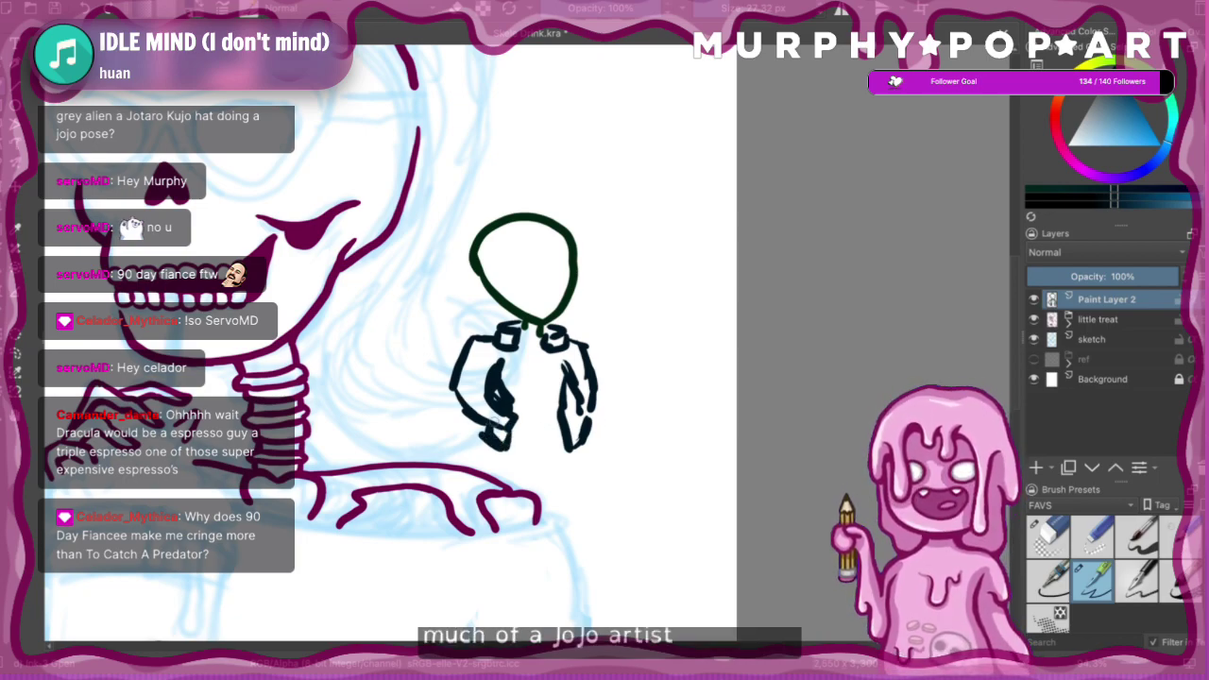
drag(511, 355, 515, 444)
drag(546, 354, 563, 452)
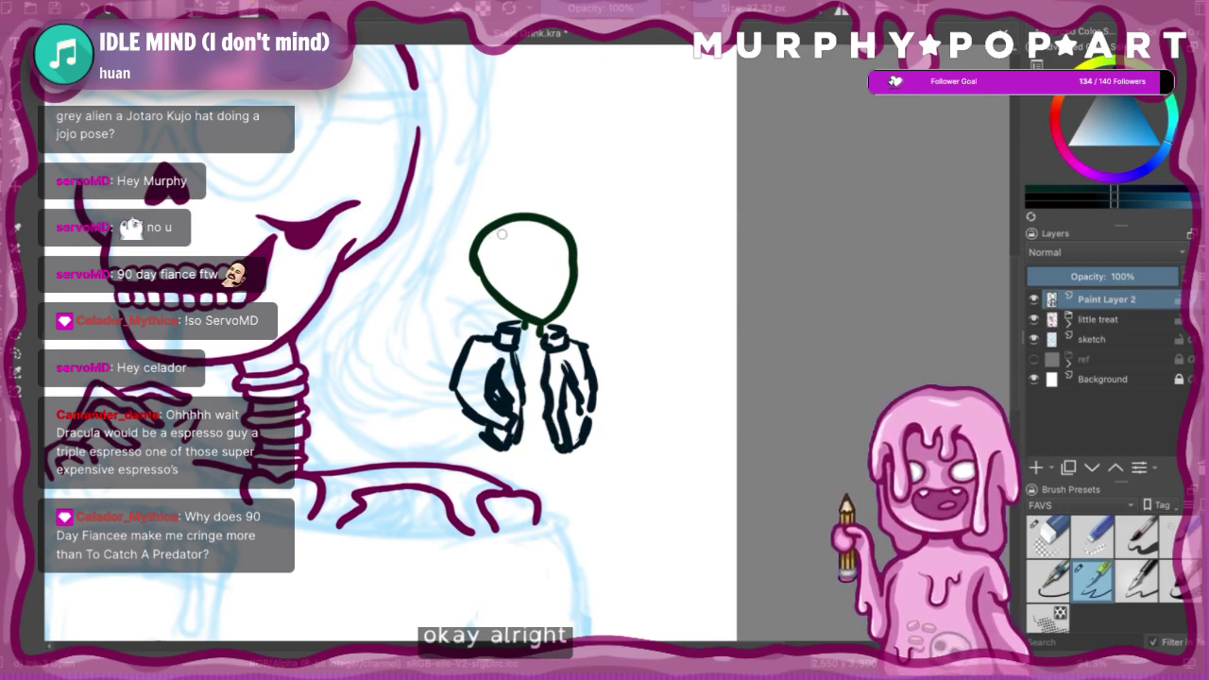
- Draw the alien's hat with an oval brim over the forehead and a tall crown, reworking the crown's side line
mouse_move(499, 236)
mouse_down()
mouse_move(586, 226)
mouse_move(552, 218)
mouse_move(482, 242)
mouse_move(471, 188)
mouse_move(519, 151)
mouse_move(489, 174)
mouse_up()
key(ctrl+z)
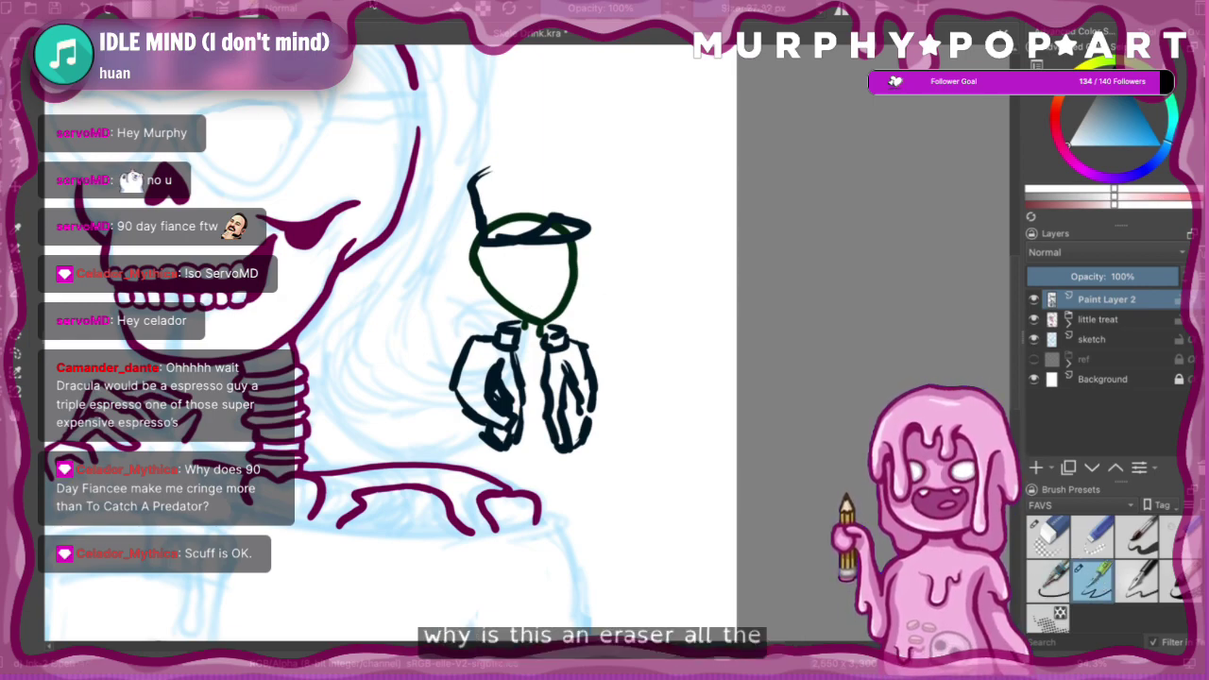
mouse_move(472, 208)
mouse_down()
mouse_move(490, 185)
mouse_move(482, 161)
mouse_up()
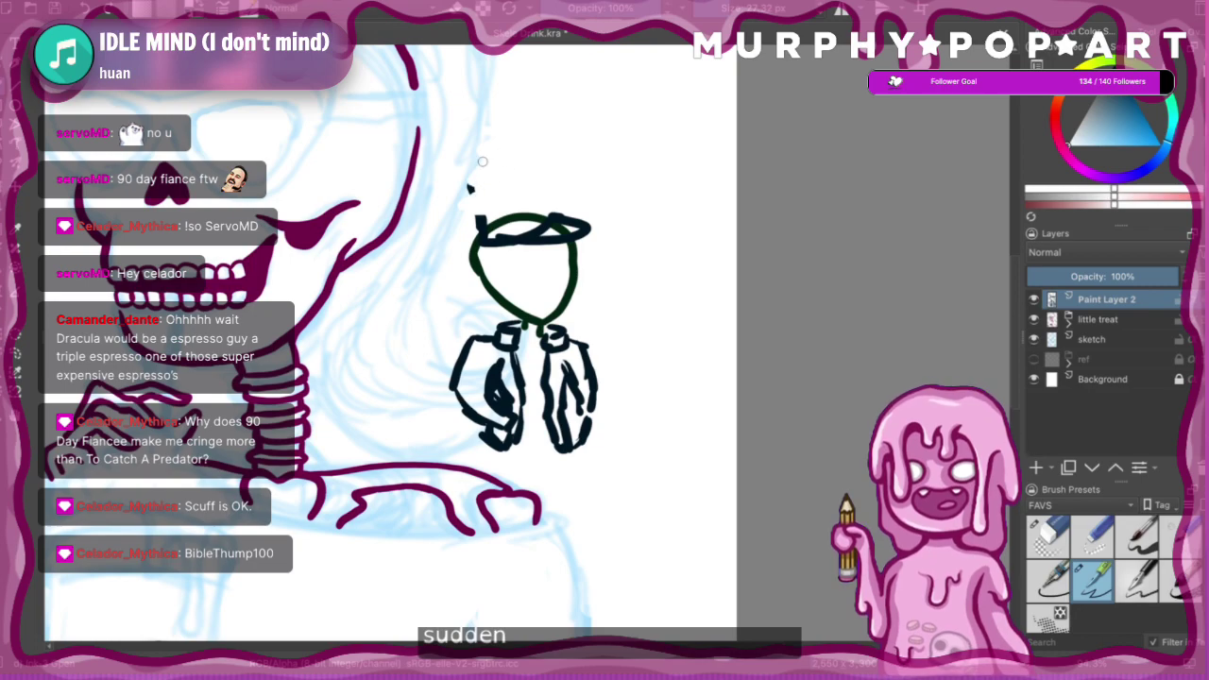
drag(475, 217, 497, 167)
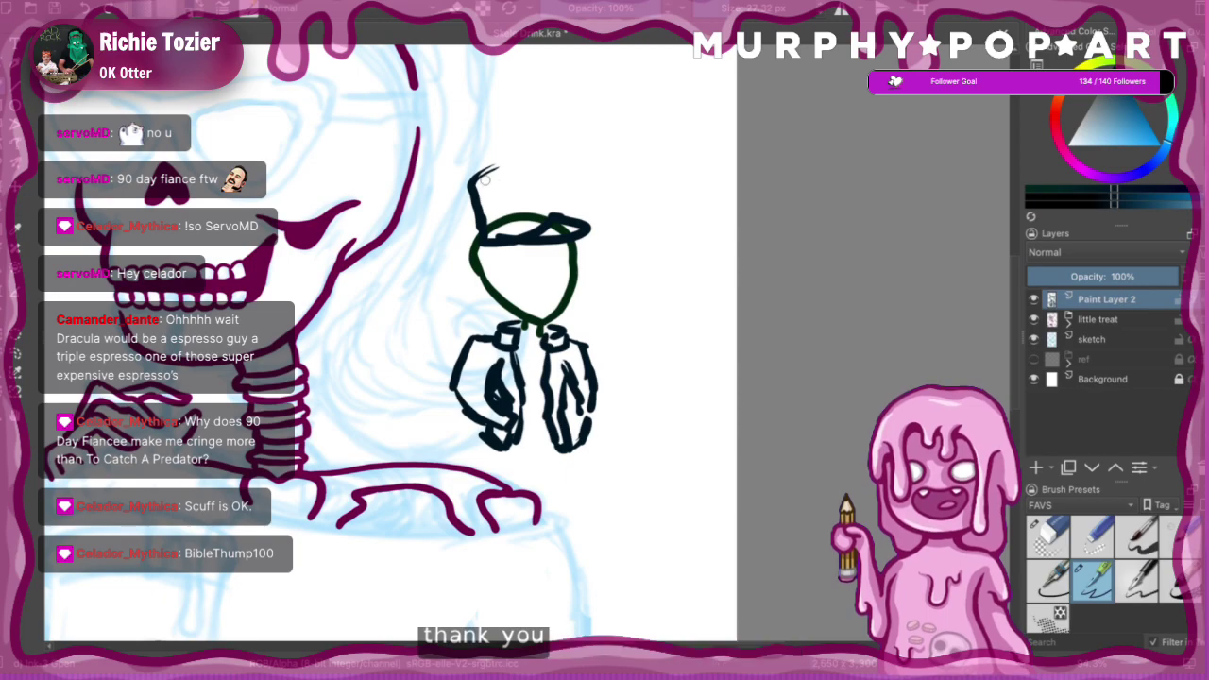
mouse_move(508, 162)
mouse_down()
mouse_move(491, 180)
mouse_move(541, 186)
mouse_move(546, 210)
mouse_up()
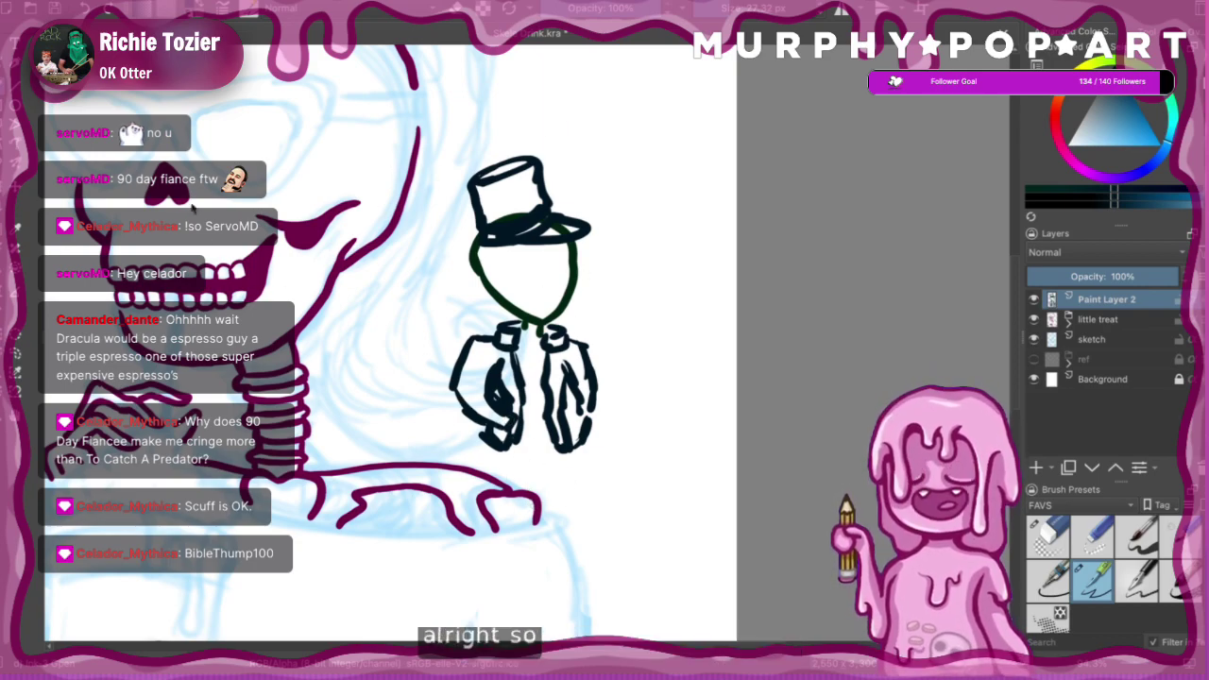
- Draw both trouser legs with a crotch mark and straight hems, and add the waistline between the jacket edges
mouse_move(491, 451)
mouse_down()
mouse_move(472, 598)
mouse_move(519, 609)
mouse_up()
mouse_move(501, 491)
mouse_down()
mouse_move(536, 484)
mouse_move(521, 582)
mouse_up()
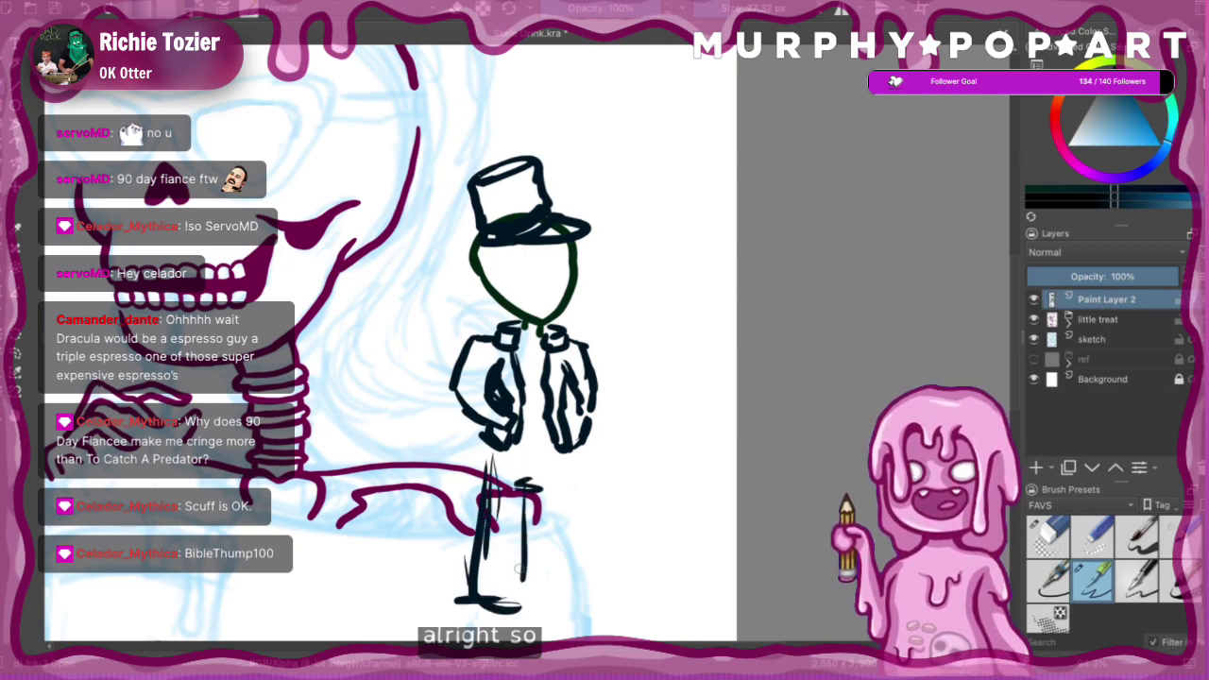
mouse_move(531, 476)
mouse_down()
mouse_move(512, 598)
mouse_move(534, 463)
mouse_move(562, 469)
mouse_move(553, 550)
mouse_up()
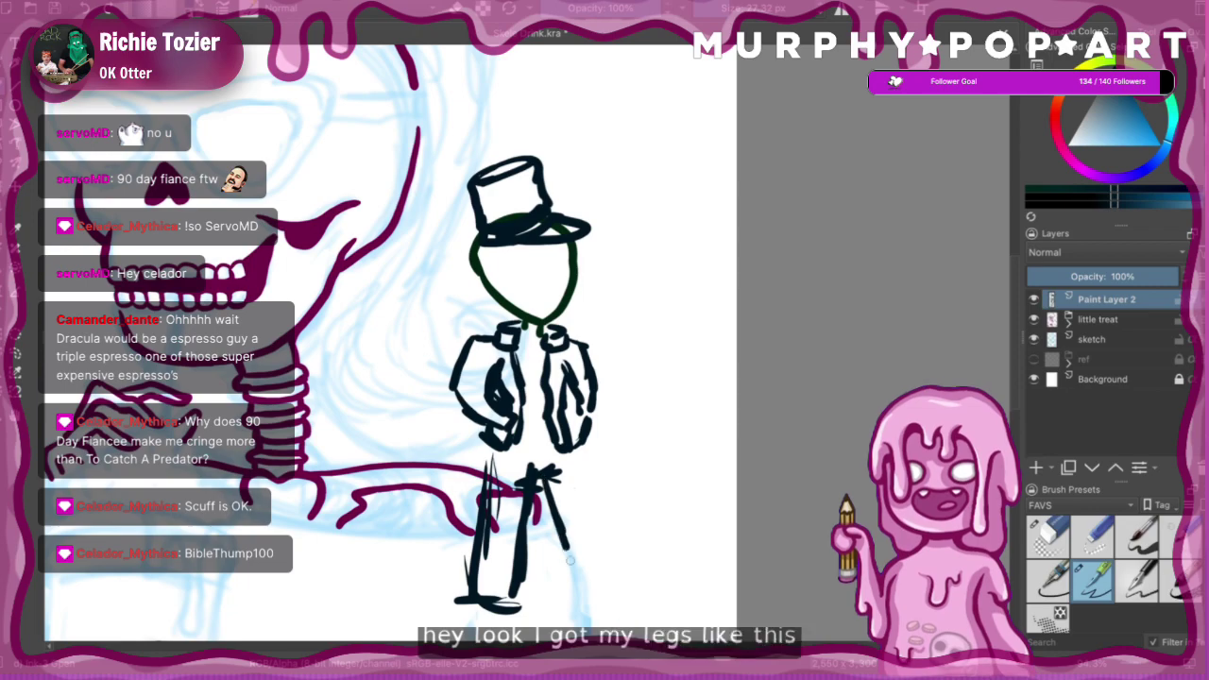
mouse_move(552, 505)
mouse_down()
mouse_move(577, 597)
mouse_move(621, 569)
mouse_up()
mouse_move(578, 461)
mouse_down()
mouse_move(617, 564)
mouse_move(612, 527)
mouse_up()
drag(586, 436, 601, 520)
mouse_move(489, 446)
mouse_down()
mouse_move(491, 459)
mouse_move(548, 427)
mouse_up()
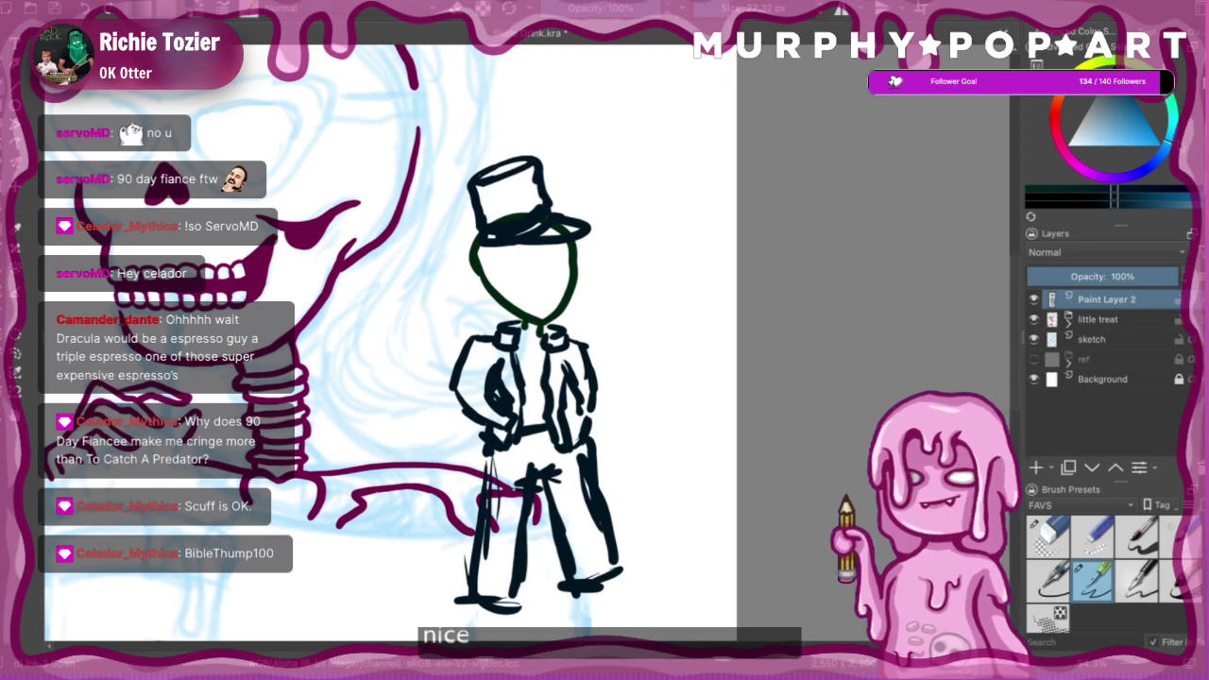
- Draw two pointed shoes turned outward below the trousers, and add slanted solid eyes and a small mouth to the face
scroll(529, 472, down, 3)
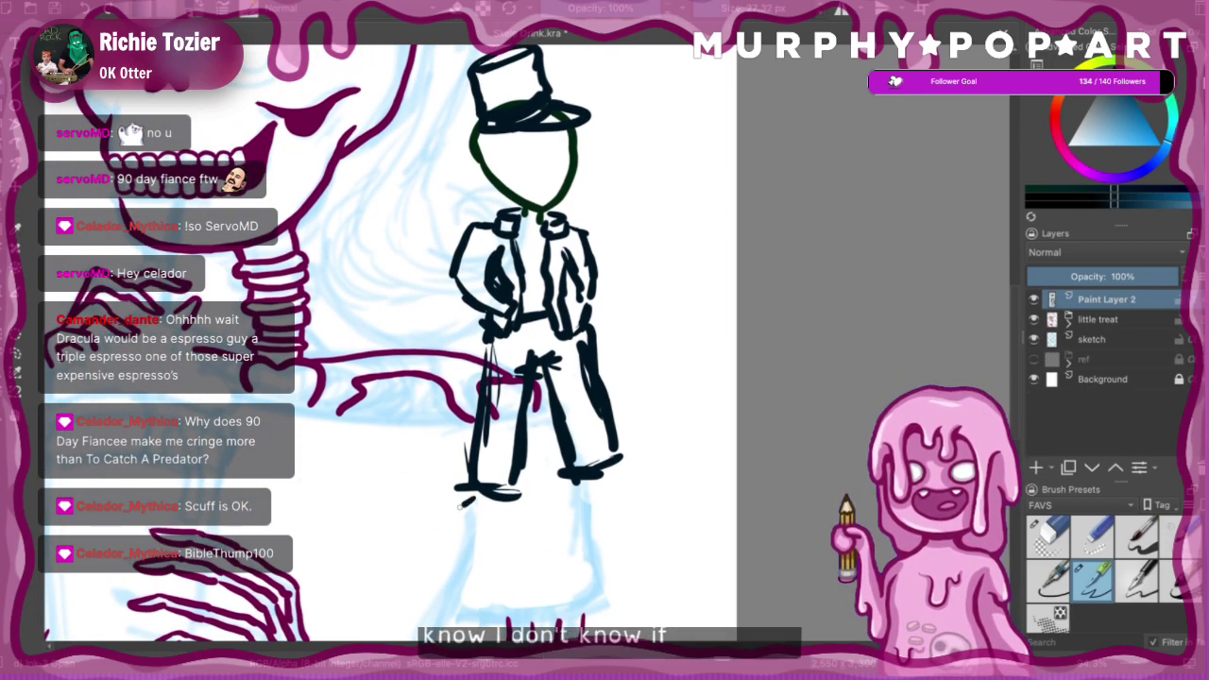
mouse_move(506, 498)
mouse_down()
mouse_move(450, 522)
mouse_move(518, 493)
mouse_up()
mouse_move(619, 467)
mouse_down()
mouse_move(644, 497)
mouse_move(593, 491)
mouse_up()
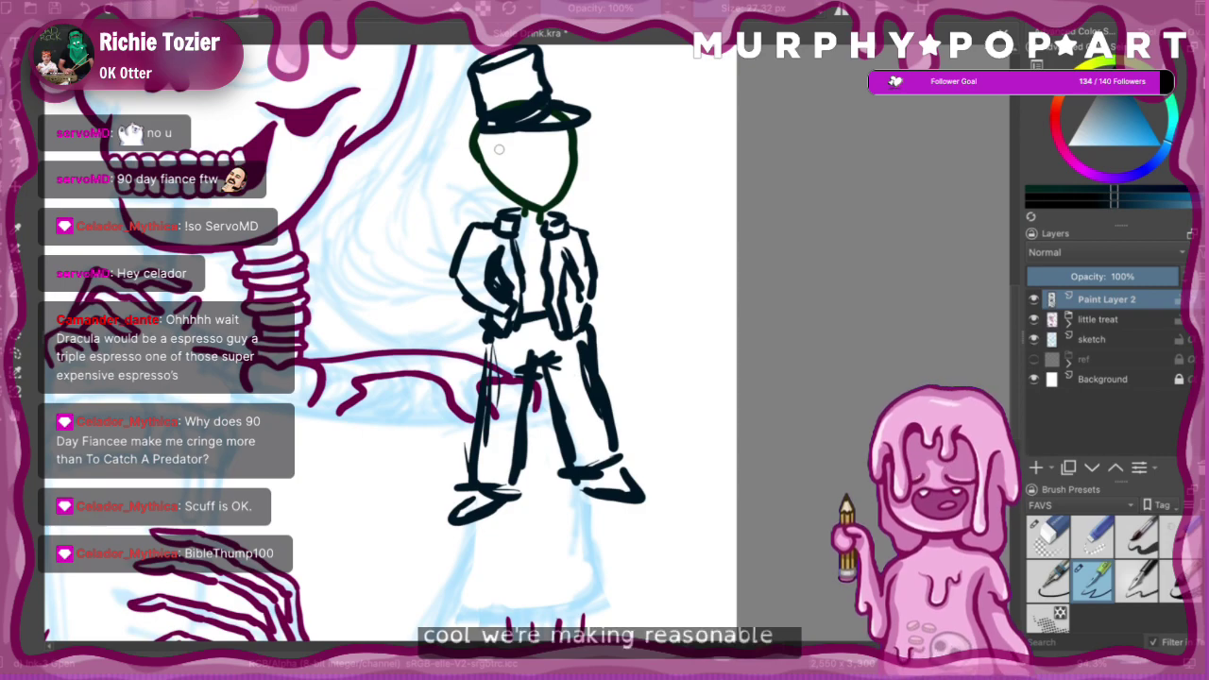
mouse_move(497, 148)
mouse_down()
mouse_move(525, 173)
mouse_move(497, 151)
mouse_move(513, 165)
mouse_move(502, 154)
mouse_move(552, 164)
mouse_move(542, 191)
mouse_up()
key(ctrl+z)
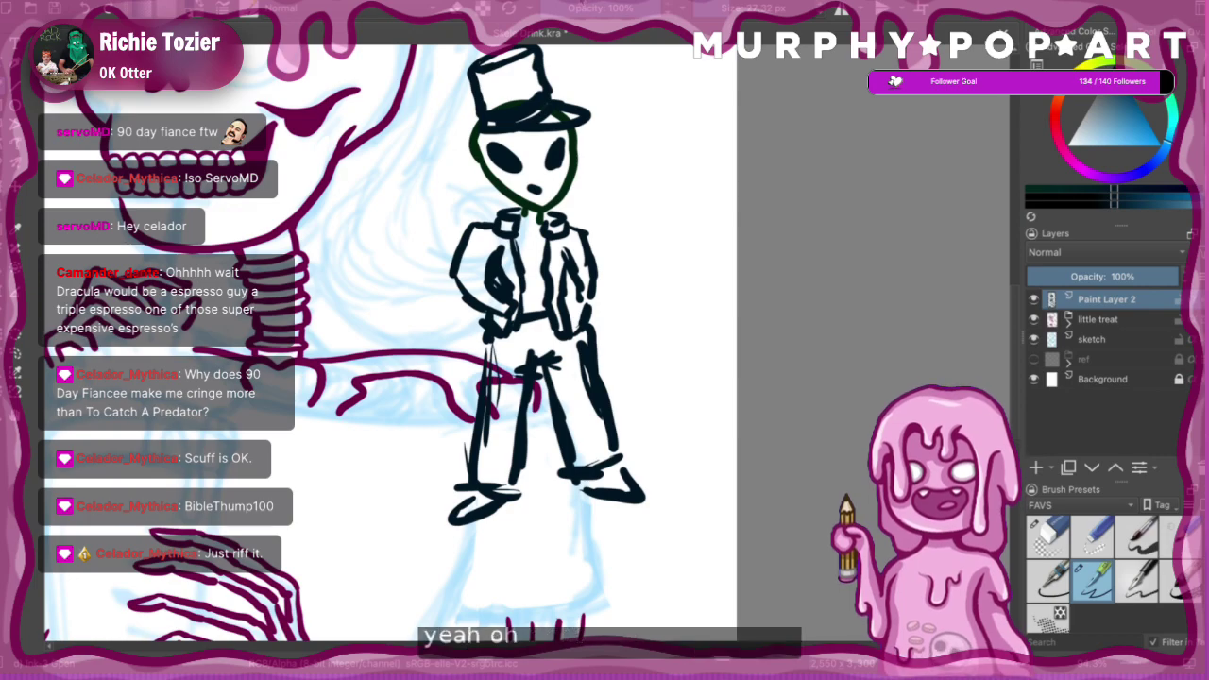
- Add a paint layer beneath the alien's line art and fill the head and neck with bright green
key(Insert)
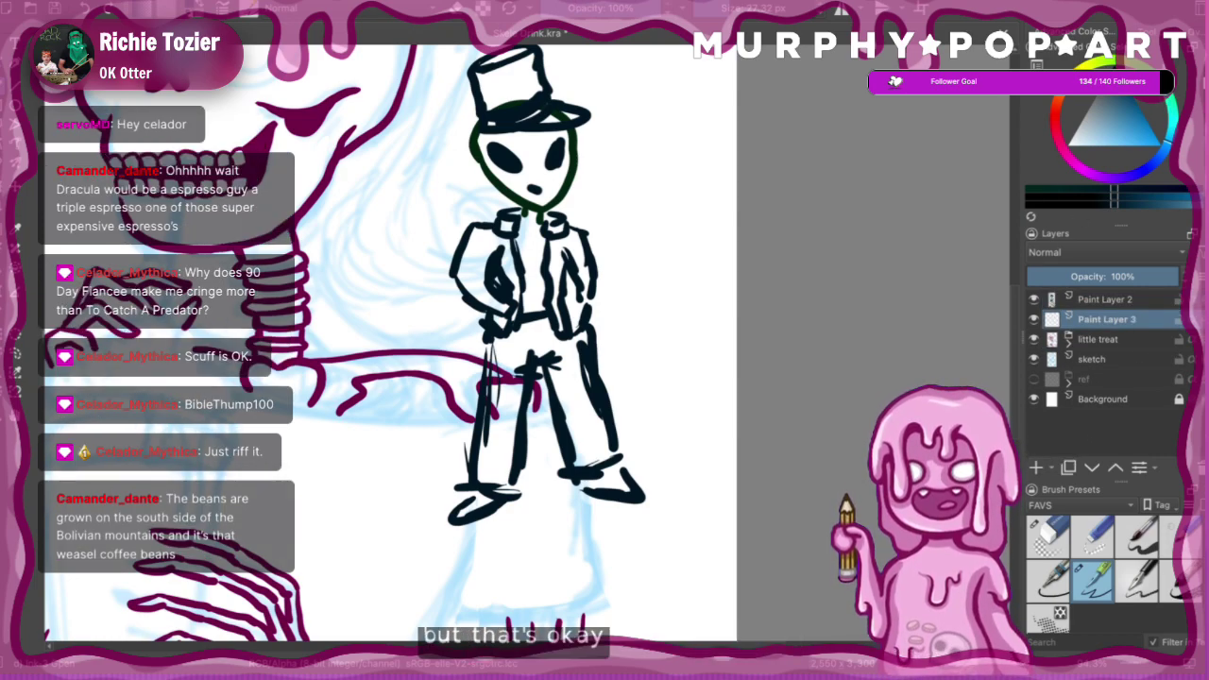
click(1165, 91)
drag(1122, 121, 1150, 134)
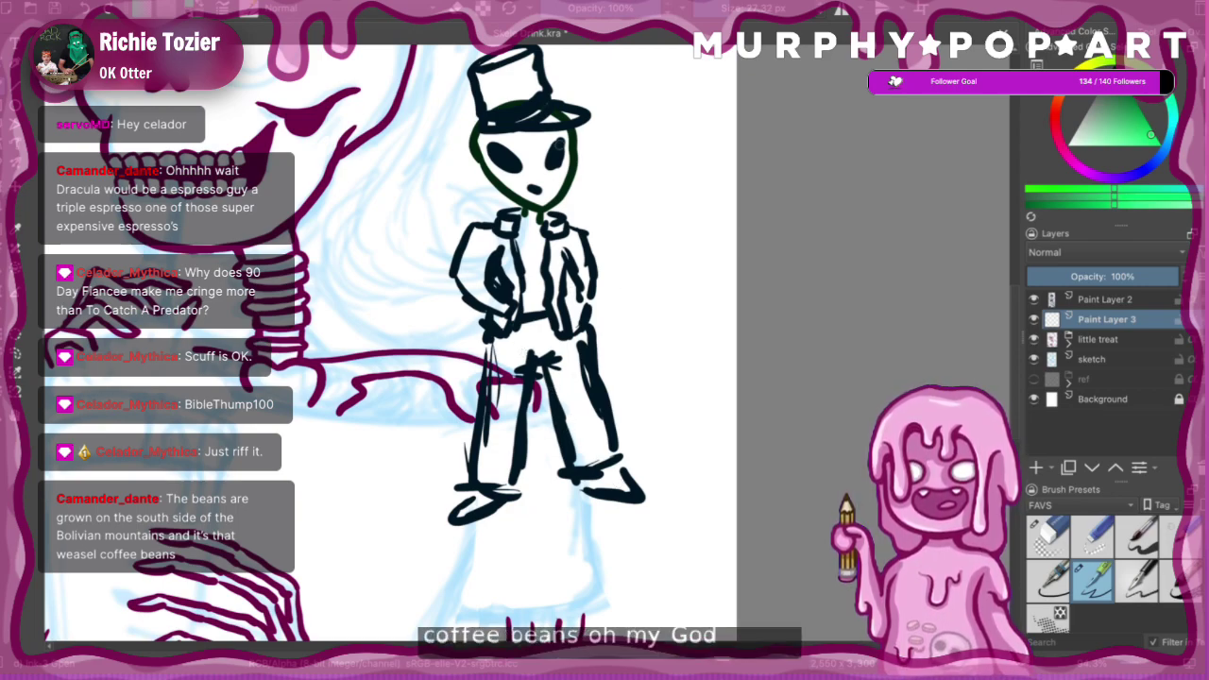
mouse_move(524, 156)
mouse_down()
mouse_move(493, 149)
mouse_move(516, 170)
mouse_move(497, 179)
mouse_move(528, 179)
mouse_move(506, 168)
mouse_move(542, 194)
mouse_move(550, 168)
mouse_move(530, 157)
mouse_move(547, 173)
mouse_move(535, 199)
mouse_up()
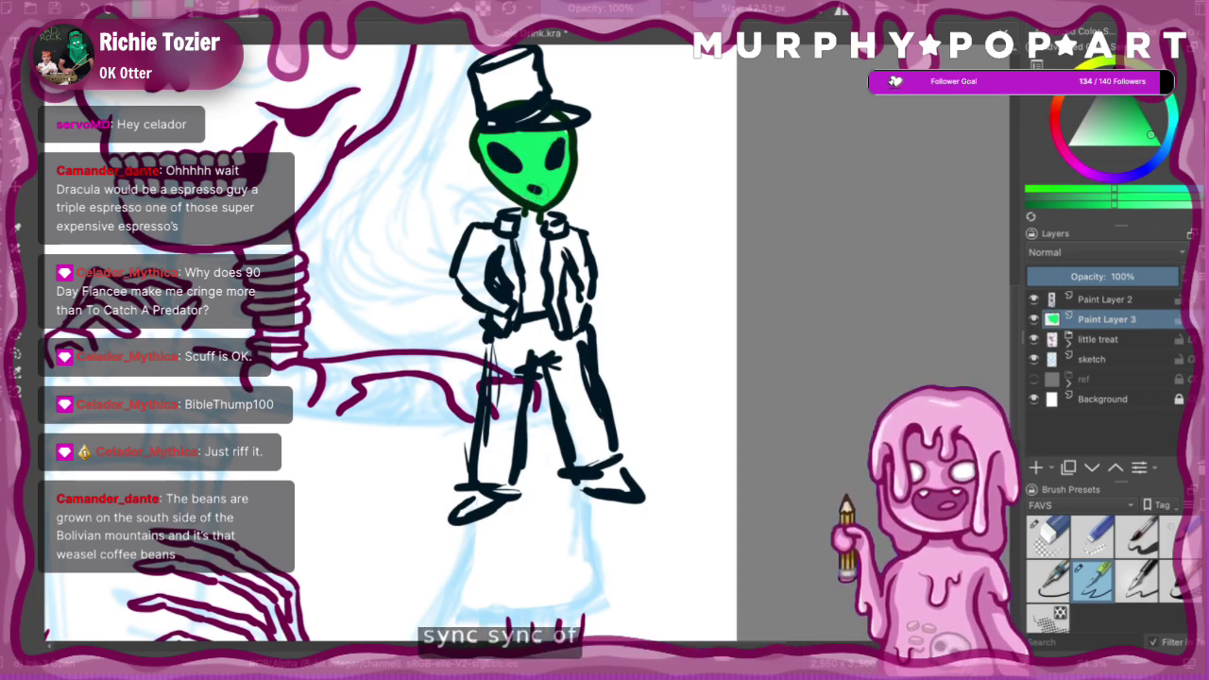
mouse_move(537, 212)
mouse_down()
mouse_move(528, 229)
mouse_move(539, 220)
mouse_up()
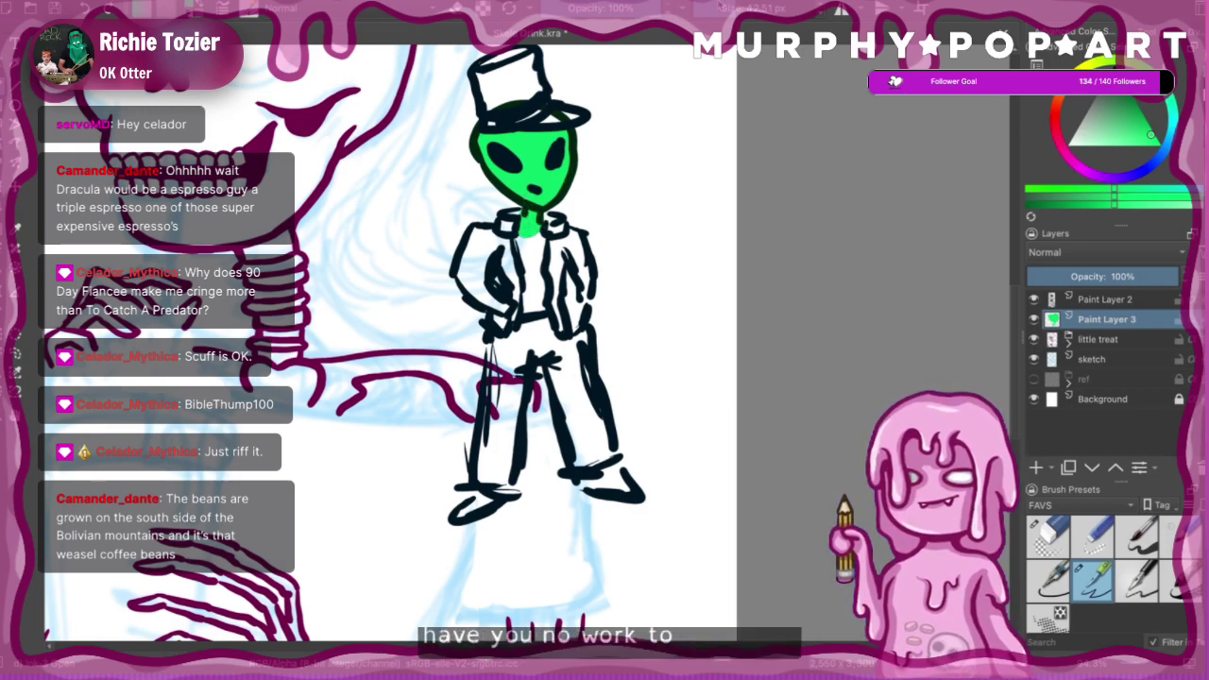
- Switch to a dark desaturated blue and fill the hat's crown and brim
key(x)
drag(1135, 104, 1121, 94)
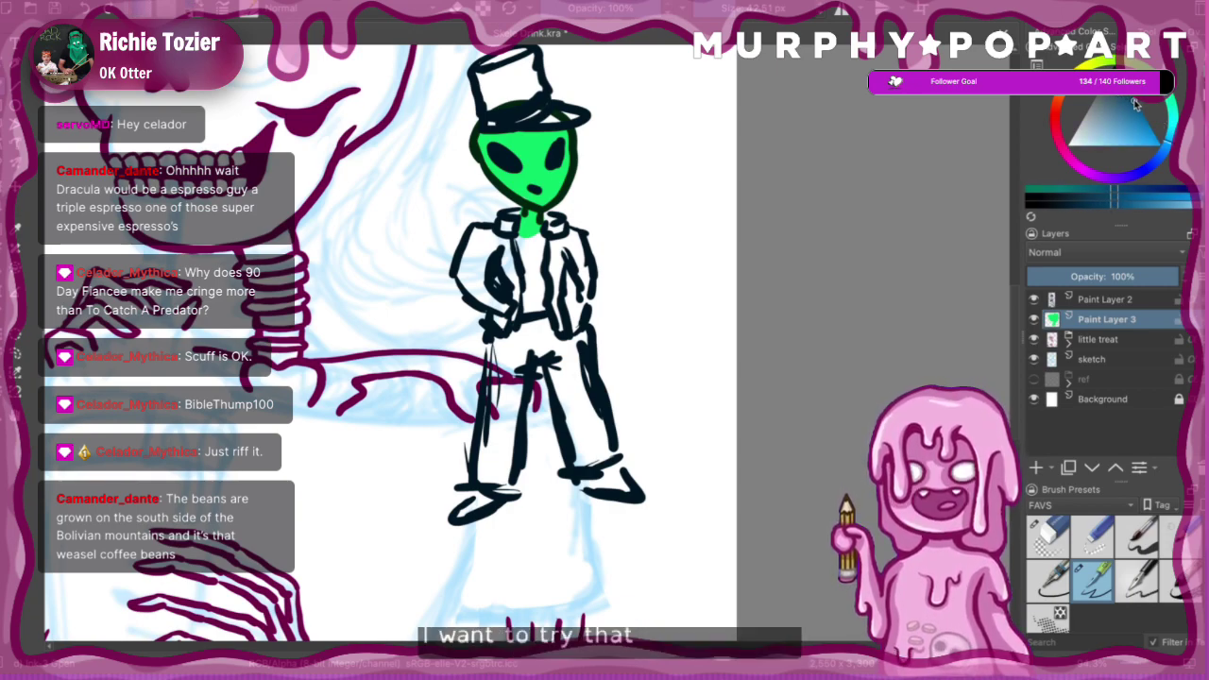
click(1128, 102)
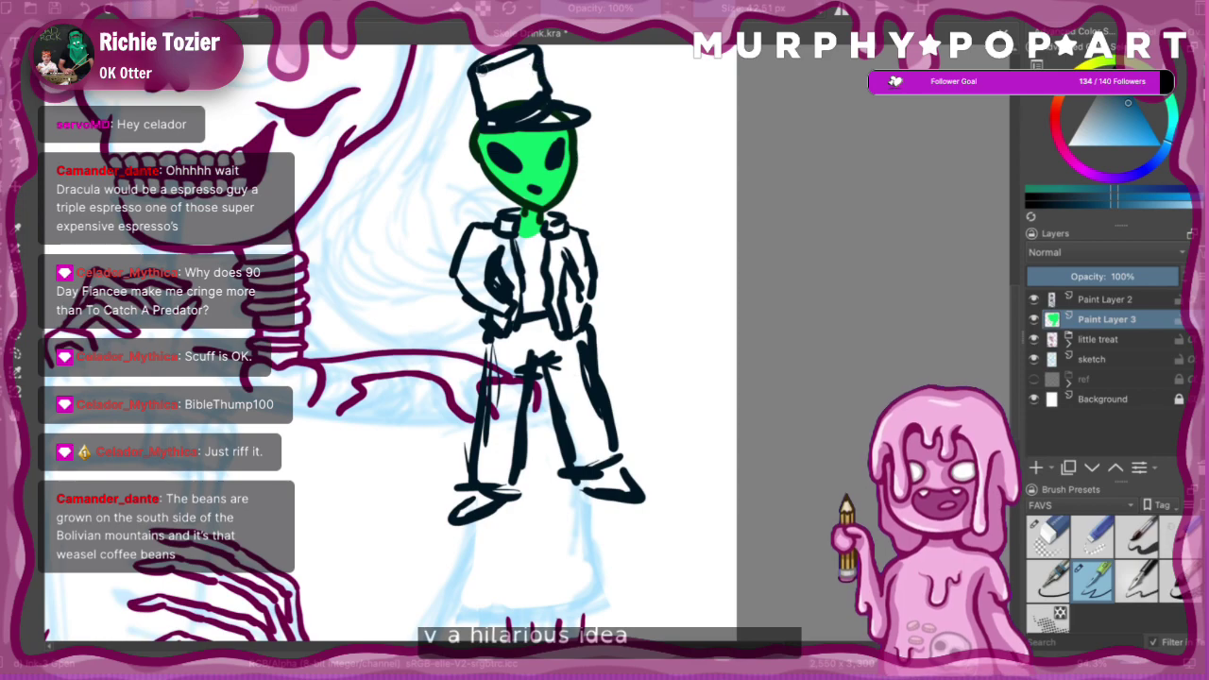
mouse_move(483, 71)
mouse_down()
mouse_move(534, 85)
mouse_move(505, 104)
mouse_move(523, 99)
mouse_move(529, 64)
mouse_move(521, 104)
mouse_move(486, 118)
mouse_move(565, 116)
mouse_up()
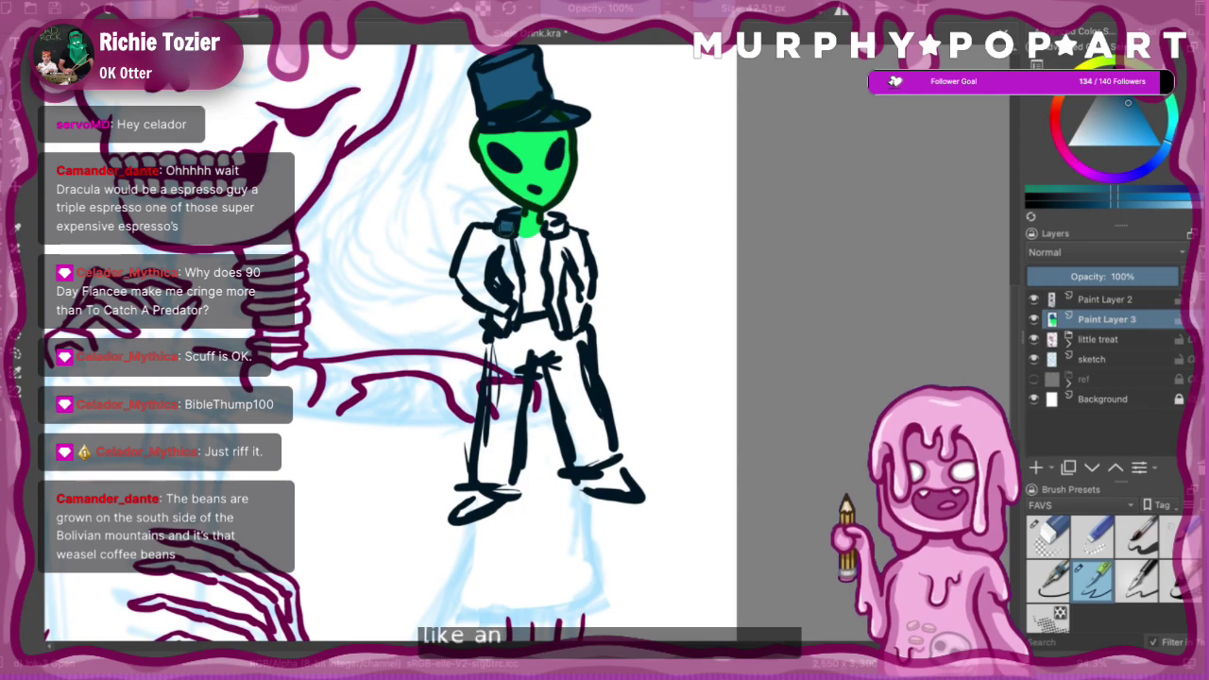
- Fill the jacket's sleeves and front panels and both trouser legs with the same dark blue
mouse_move(495, 234)
mouse_down()
mouse_move(480, 250)
mouse_move(498, 236)
mouse_move(516, 304)
mouse_move(485, 274)
mouse_move(466, 279)
mouse_up()
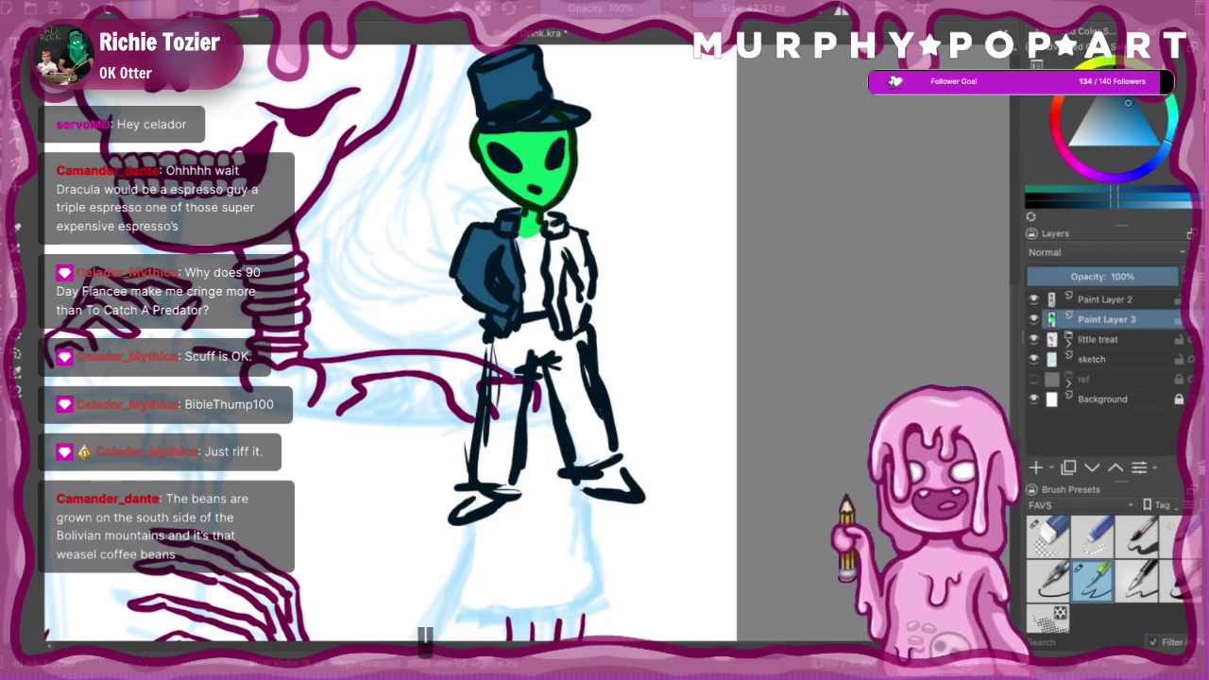
drag(555, 216, 562, 327)
mouse_move(568, 238)
mouse_down()
mouse_move(582, 261)
mouse_move(570, 328)
mouse_up()
mouse_move(513, 357)
mouse_down()
mouse_move(486, 363)
mouse_move(550, 327)
mouse_move(538, 319)
mouse_move(486, 478)
mouse_move(497, 427)
mouse_up()
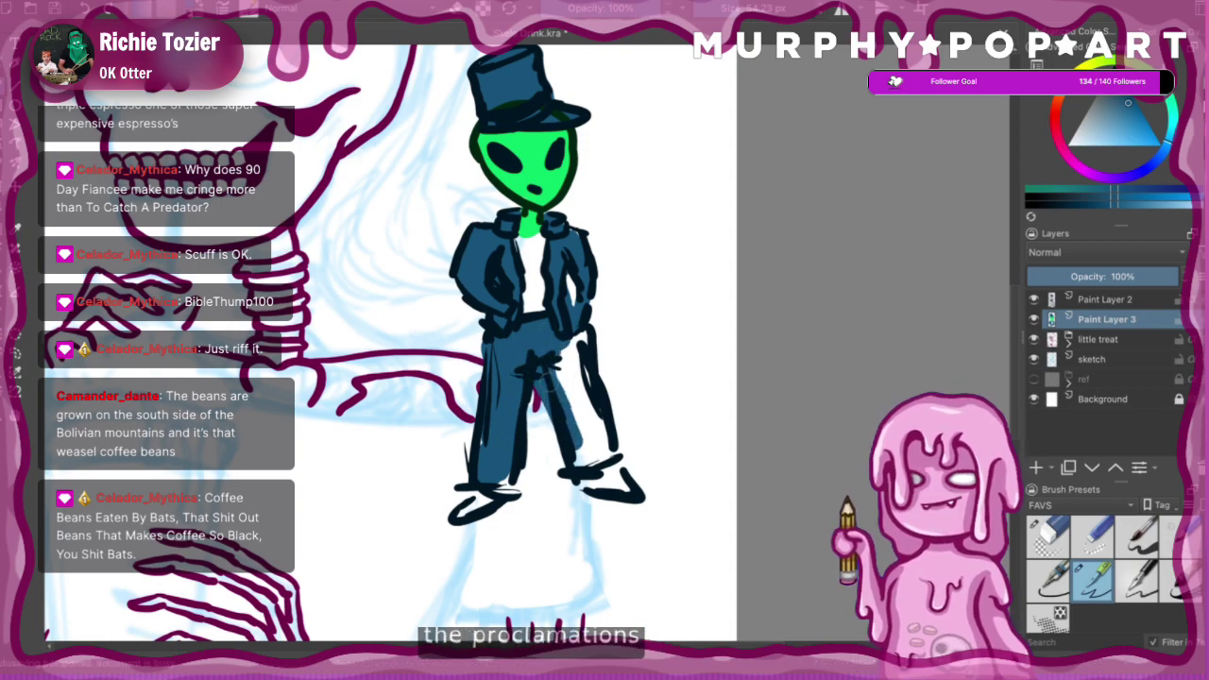
key(ctrl+z)
mouse_move(553, 352)
mouse_down()
mouse_move(586, 439)
mouse_move(572, 453)
mouse_move(601, 450)
mouse_move(550, 348)
mouse_move(571, 365)
mouse_move(586, 333)
mouse_move(600, 442)
mouse_move(527, 348)
mouse_move(499, 377)
mouse_move(489, 473)
mouse_move(492, 405)
mouse_move(480, 443)
mouse_move(511, 376)
mouse_move(512, 413)
mouse_move(515, 374)
mouse_move(499, 450)
mouse_up()
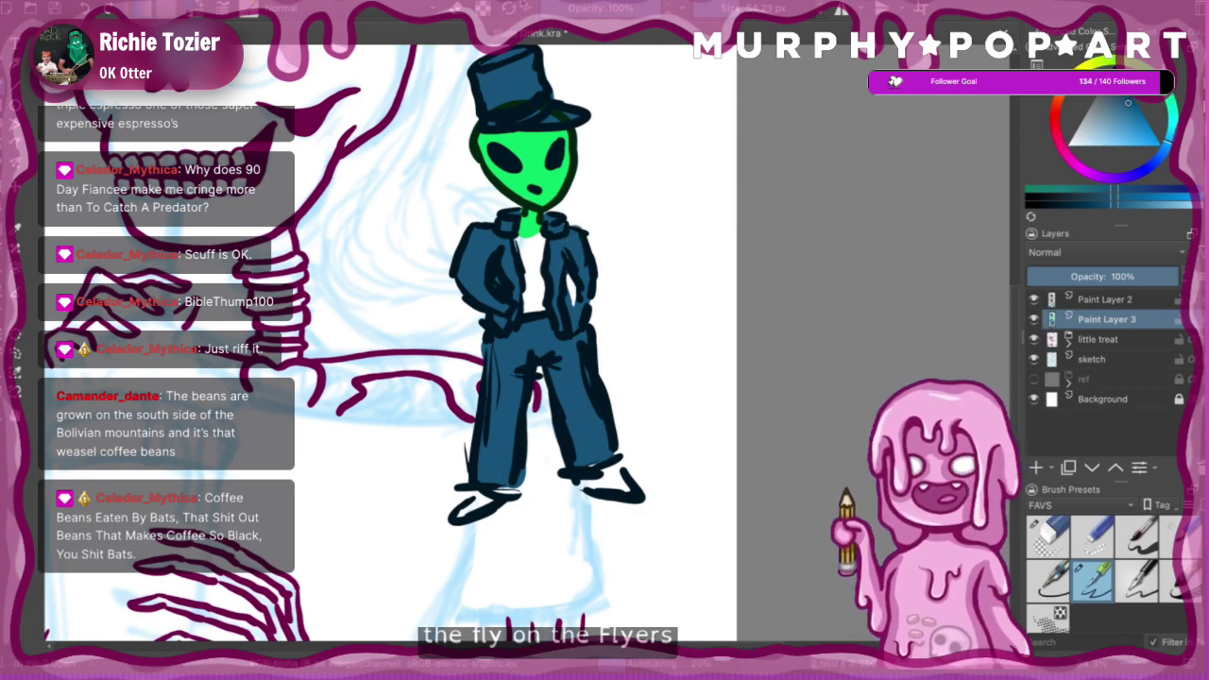
- Draw a dark purple shirt neckline on Paint Layer 2, and fill the shirt with a lighter purple on Paint Layer 3
click(1111, 180)
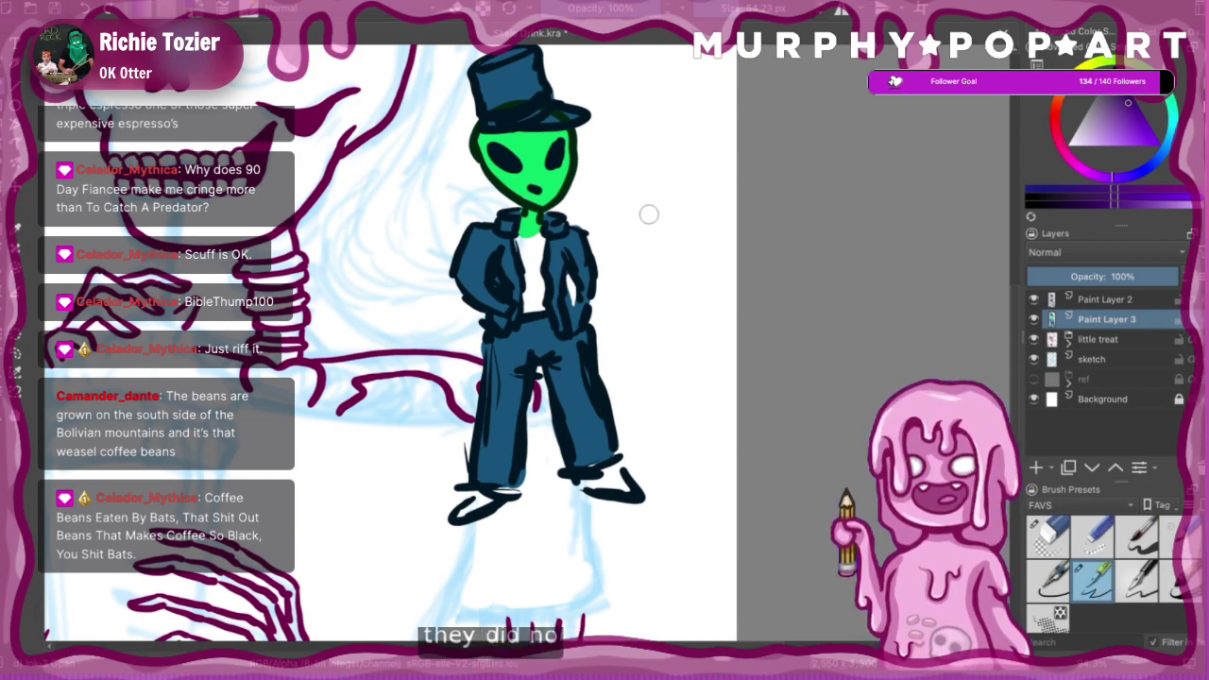
click(1096, 300)
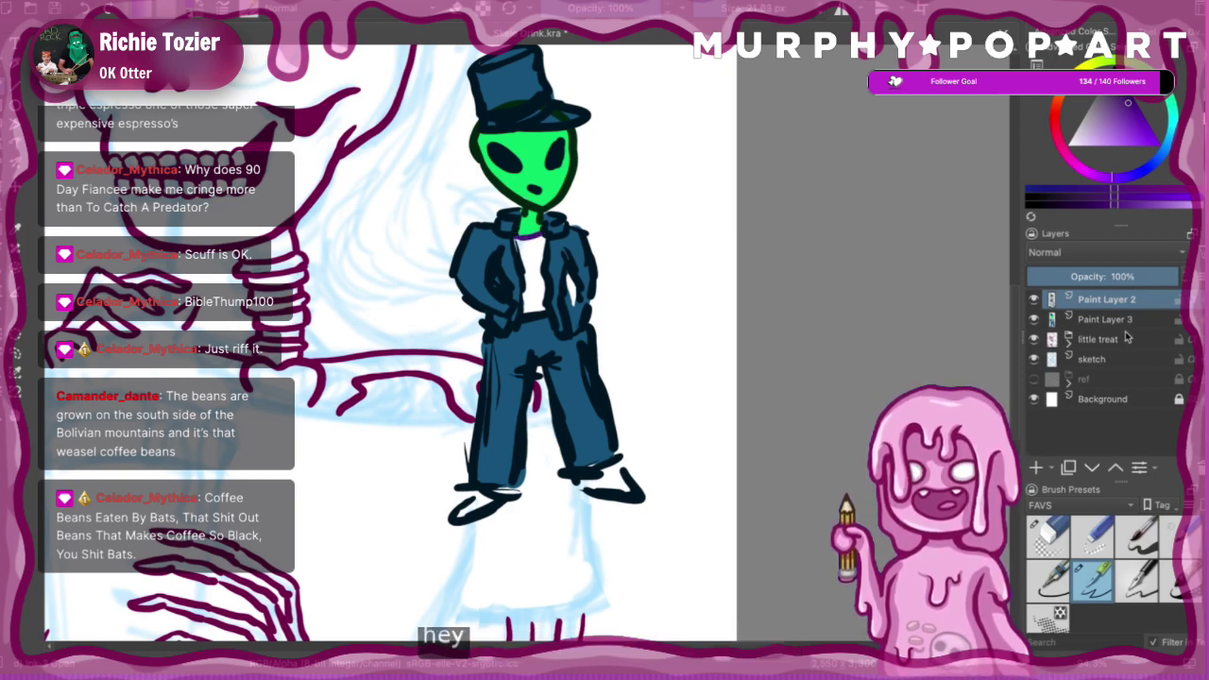
click(1126, 322)
click(1120, 131)
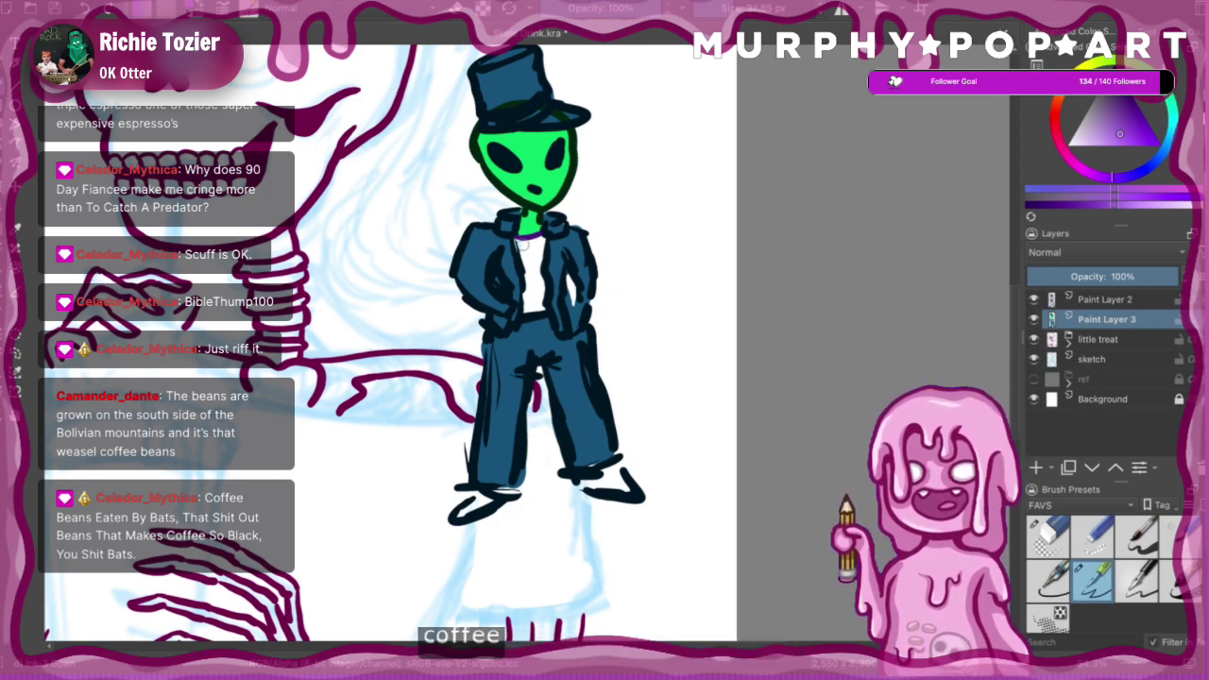
mouse_move(527, 246)
mouse_down()
mouse_move(541, 253)
mouse_move(526, 274)
mouse_move(530, 308)
mouse_up()
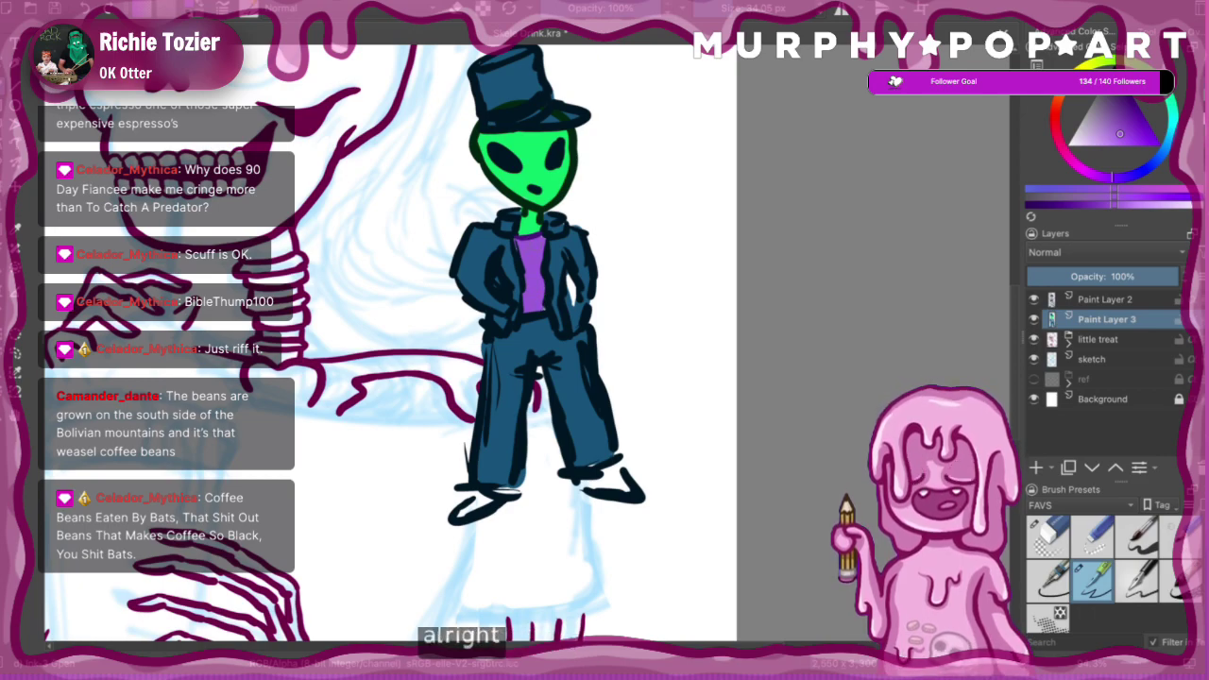
- Fill both shoes with the shirt's purple and sample the jacket's blue
drag(478, 490, 461, 512)
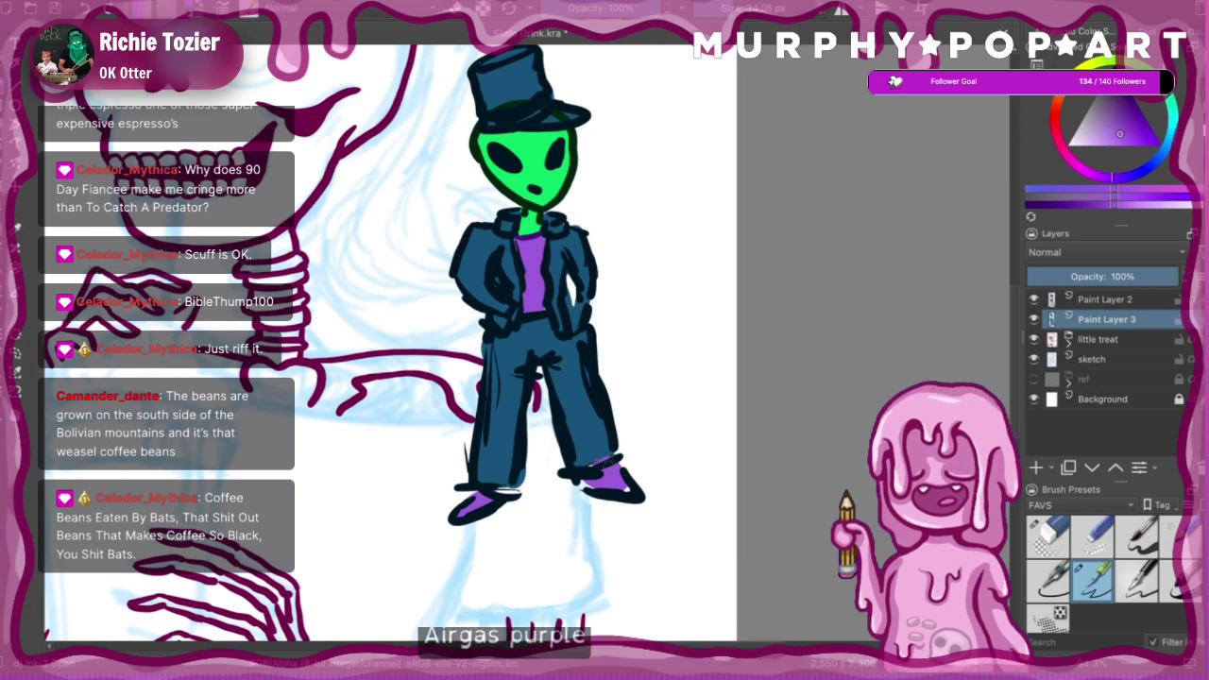
mouse_move(593, 470)
mouse_down()
mouse_move(614, 469)
mouse_move(595, 483)
mouse_up()
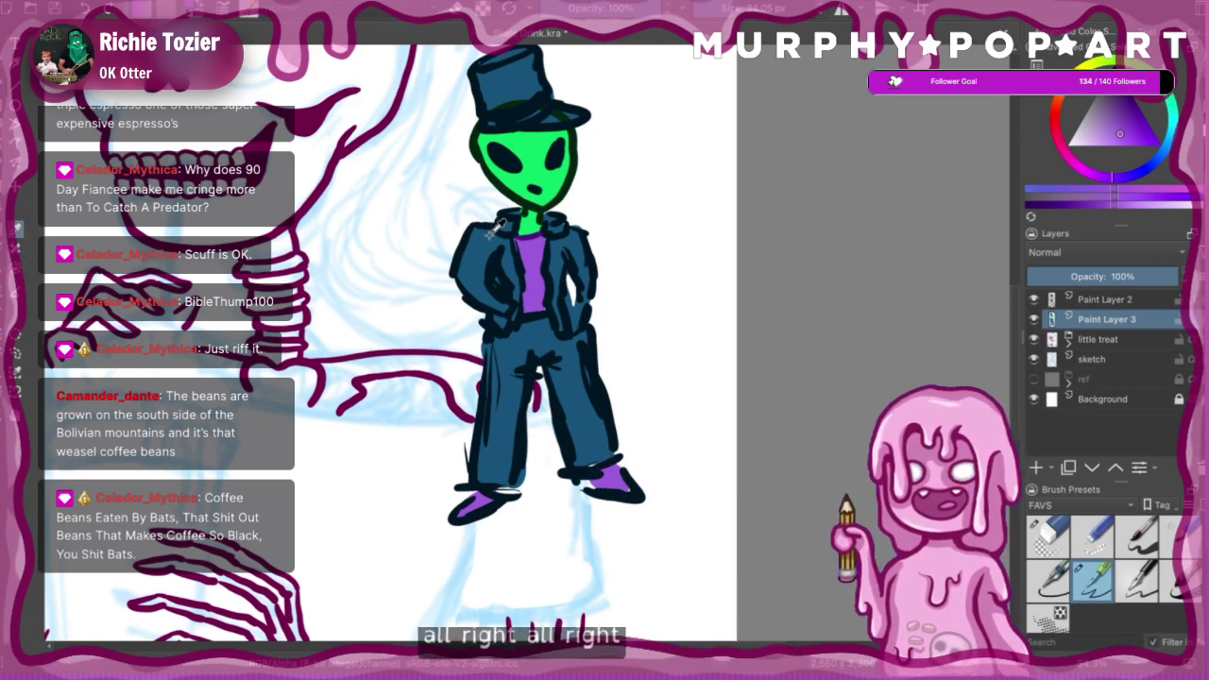
ctrl+click(478, 248)
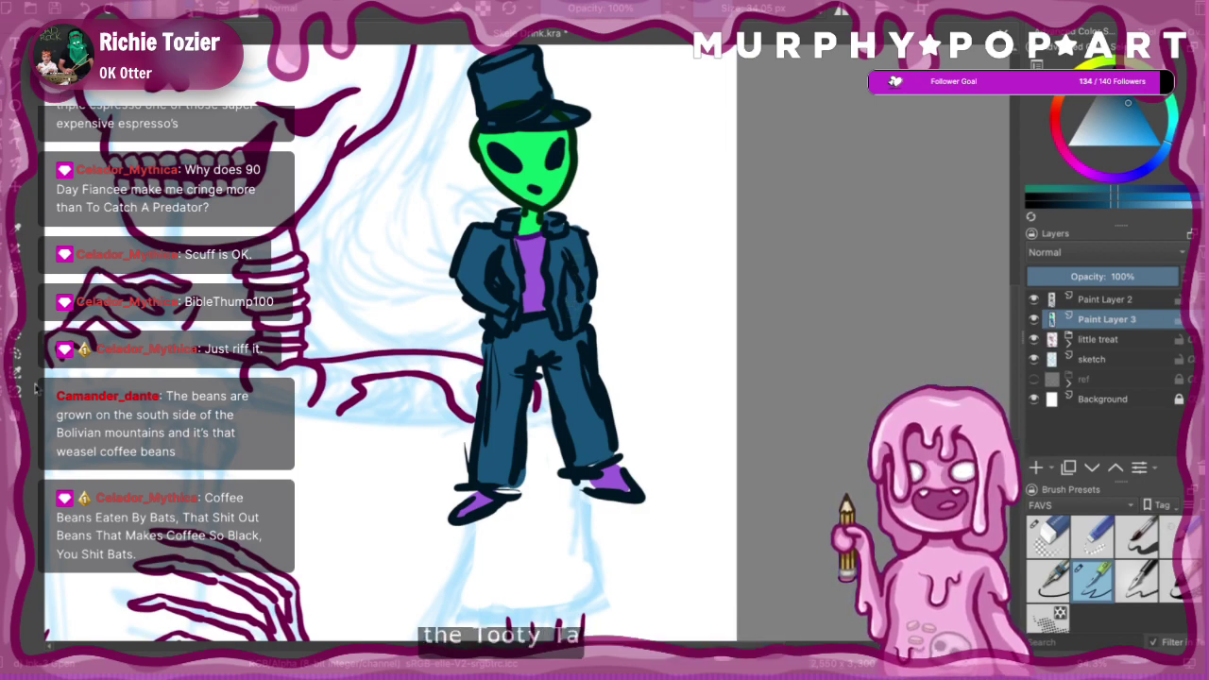
- Dab two golden yellow ornaments on the hat just above the brim on Paint Layer 2
drag(543, 311, 445, 403)
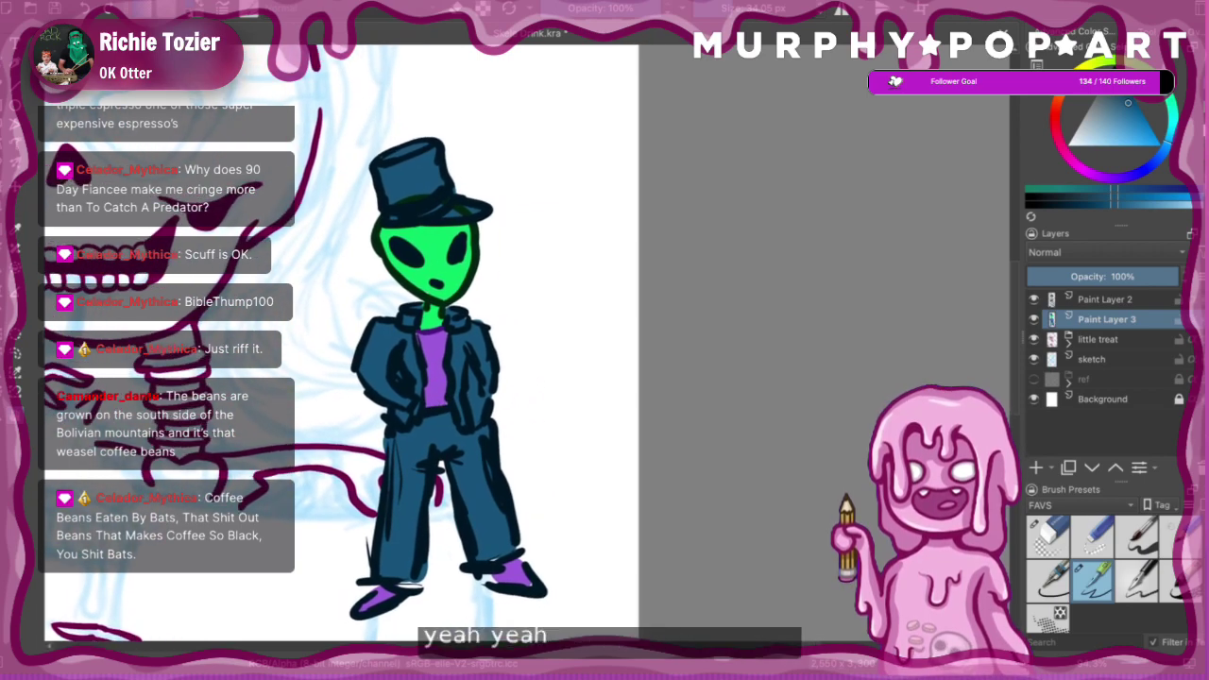
click(1097, 300)
click(1079, 73)
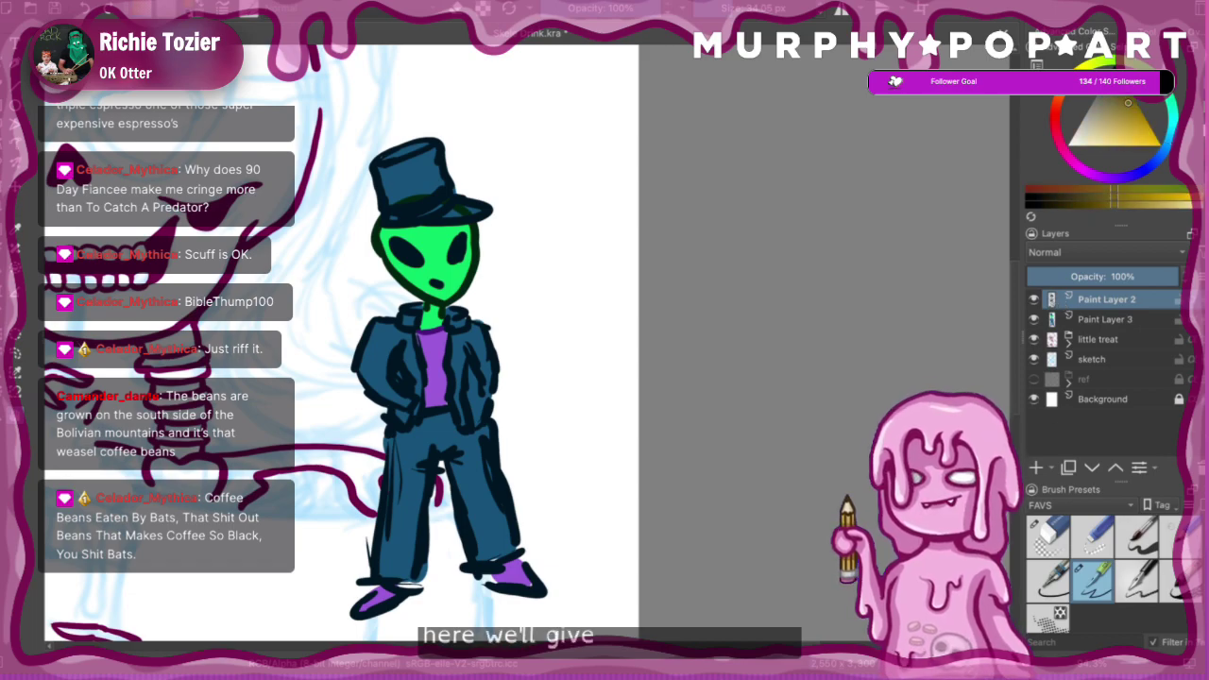
click(1130, 126)
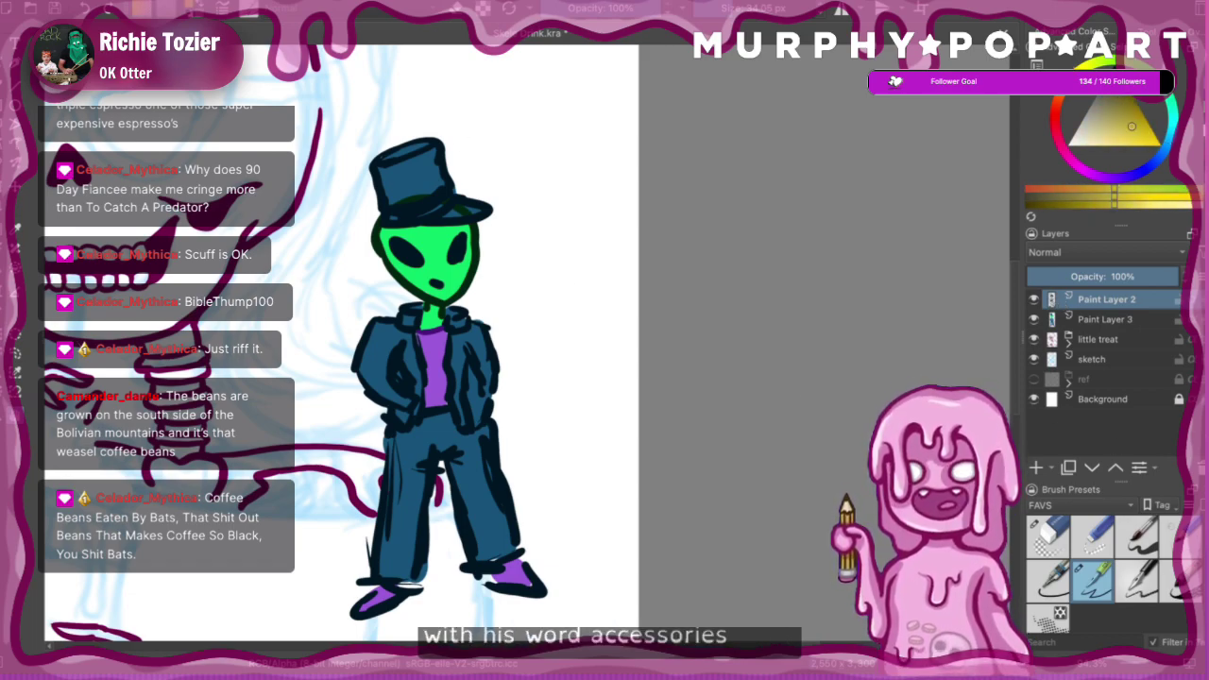
drag(458, 190, 455, 191)
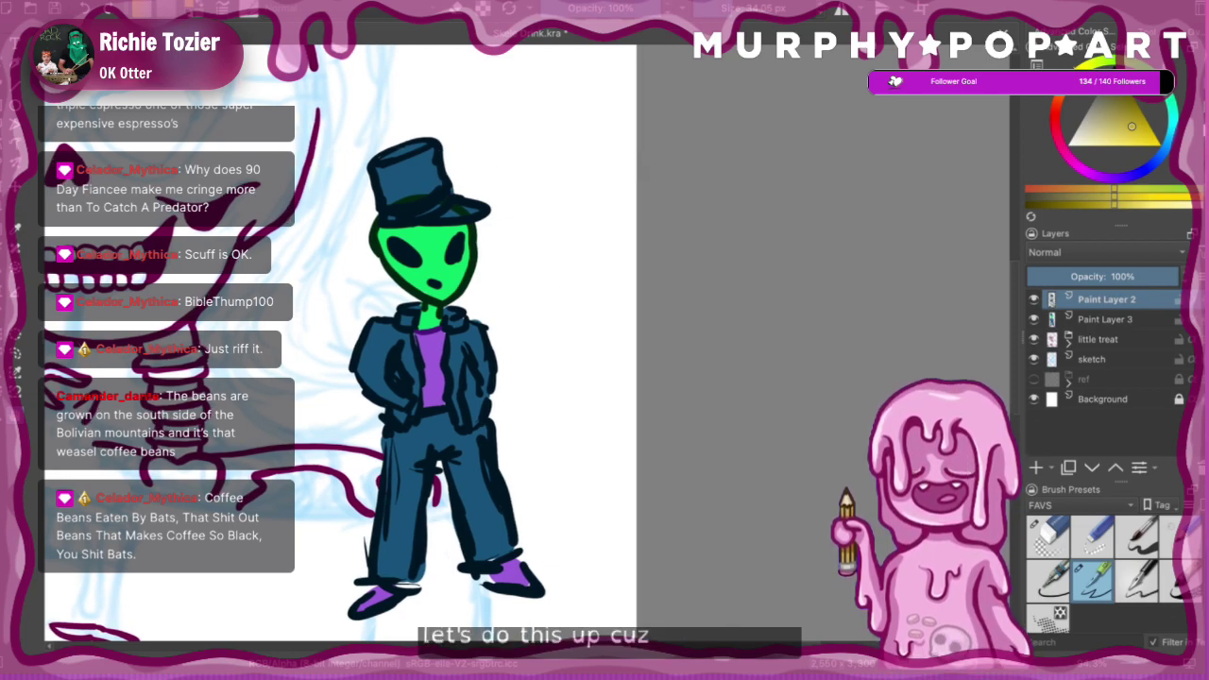
drag(433, 194, 437, 190)
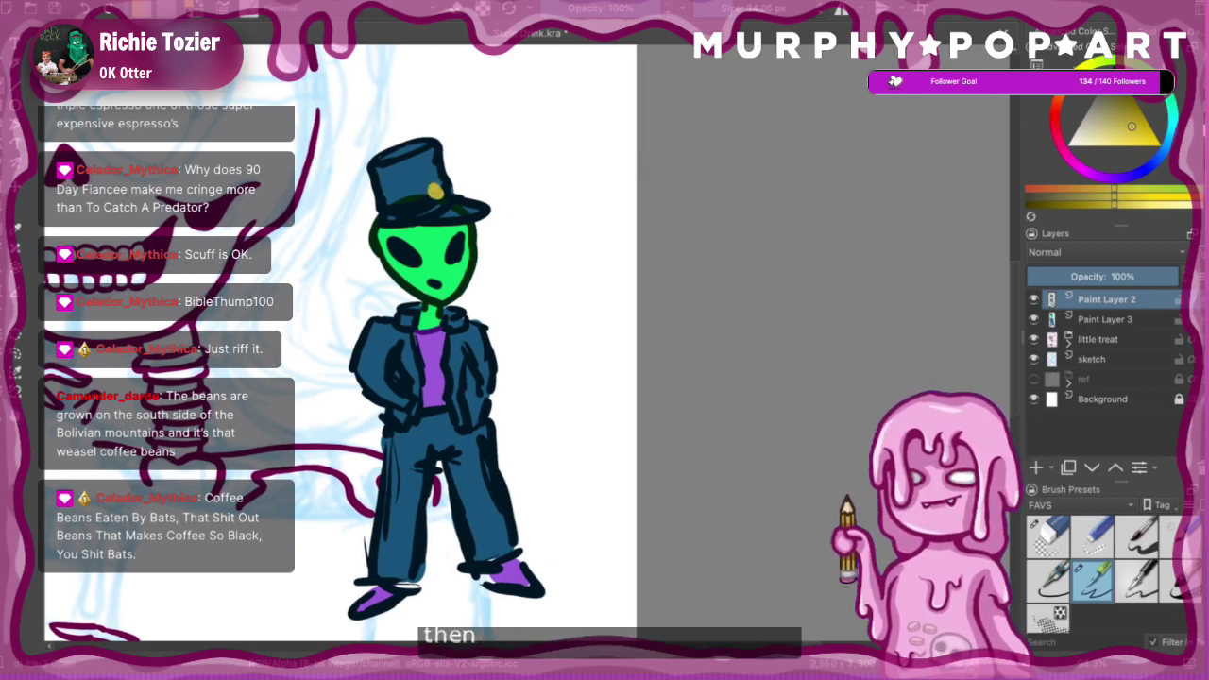
click(424, 198)
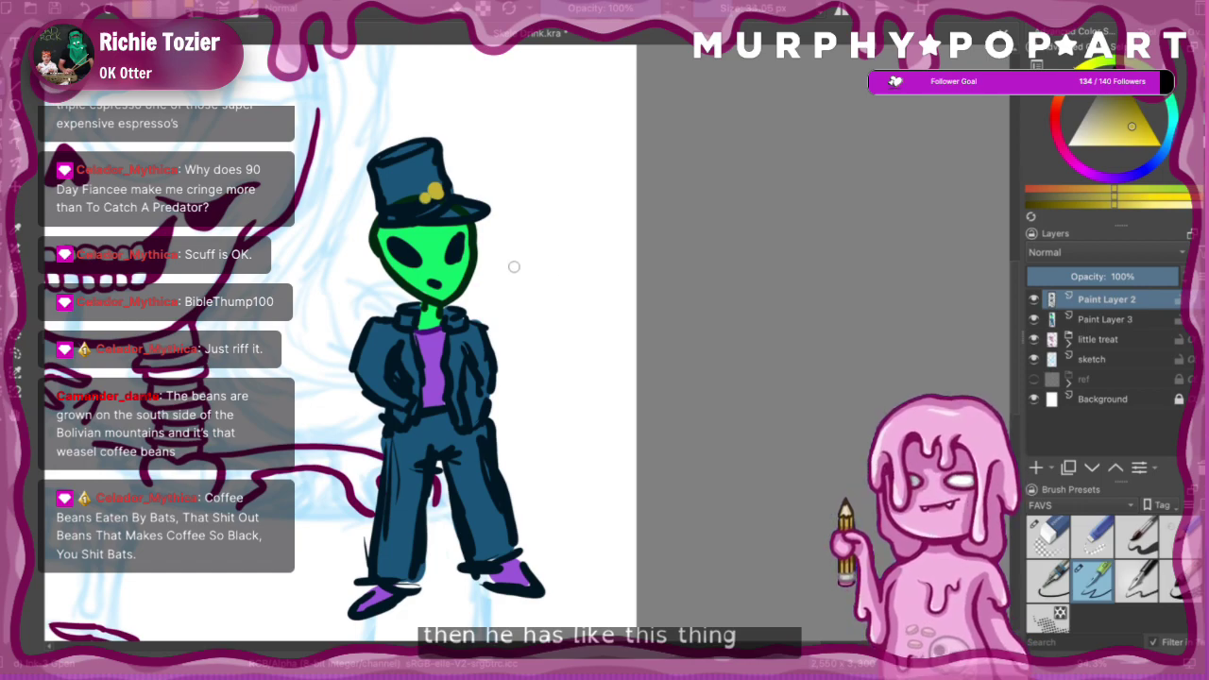
- Use a smaller brush to dab golden dots on both sides of the collar and down one jacket front like a chain
key(bracketleft)
click(409, 321)
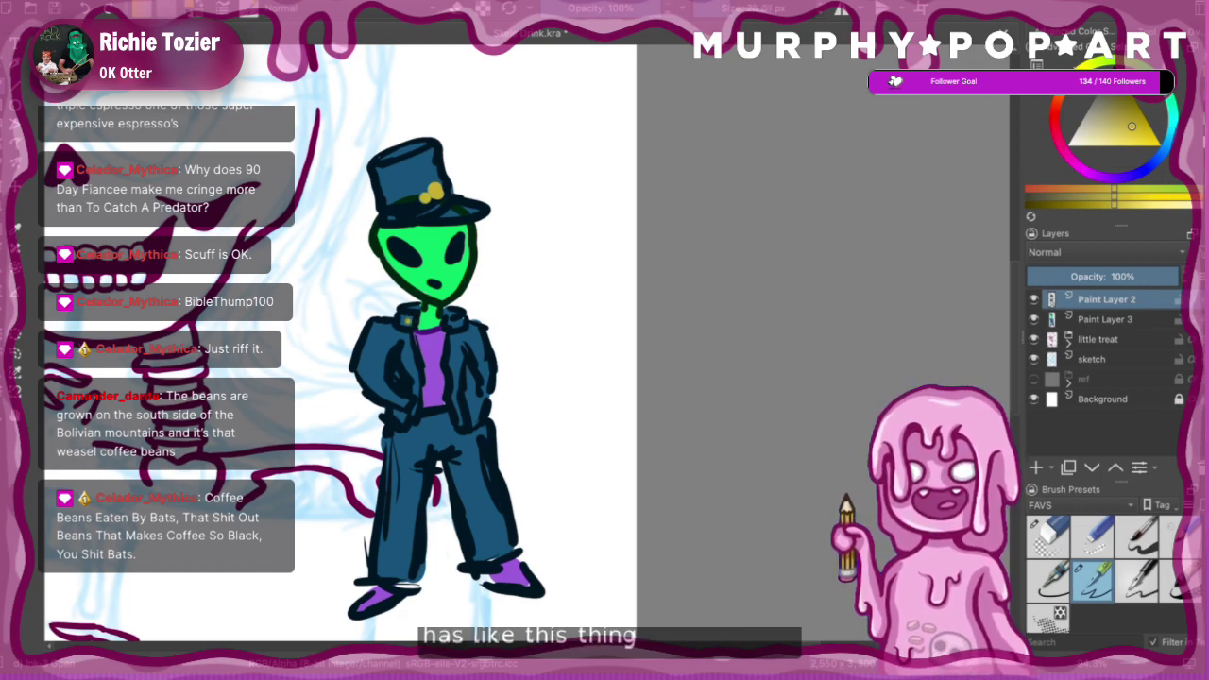
click(466, 310)
click(470, 325)
click(473, 338)
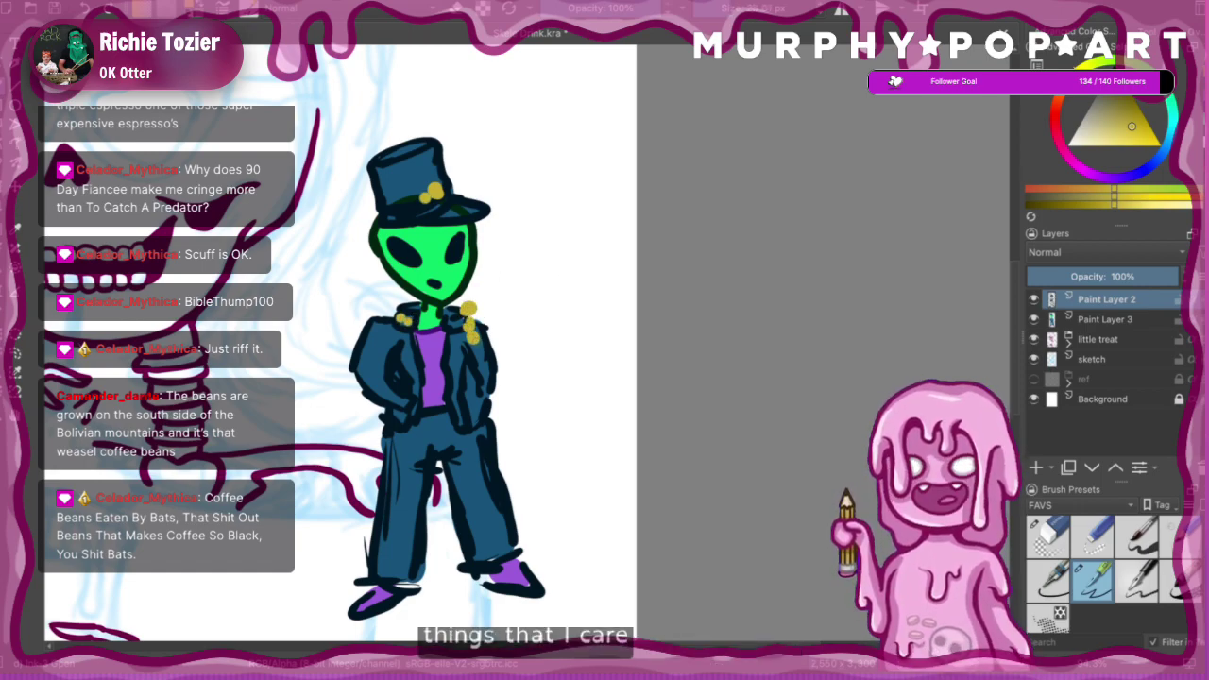
- Extend the golden dots down one jacket front and dab a row of golden buttons along the other front edge
click(478, 350)
click(482, 358)
click(415, 359)
click(414, 363)
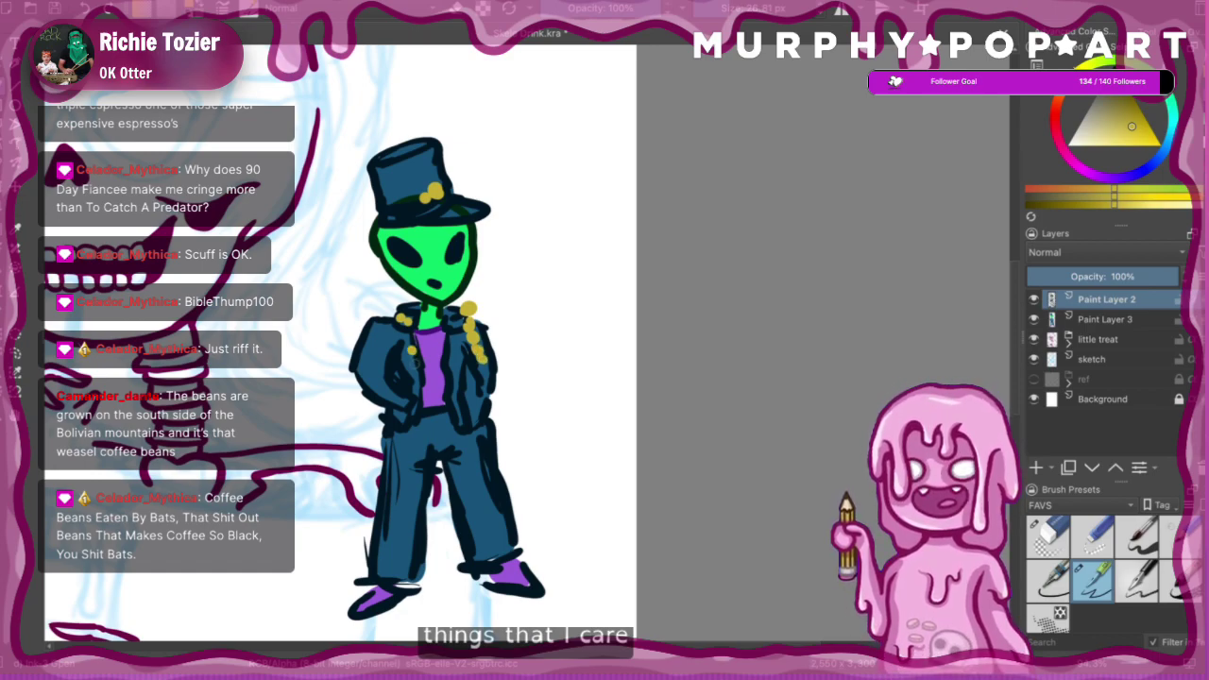
click(417, 377)
click(417, 390)
click(417, 403)
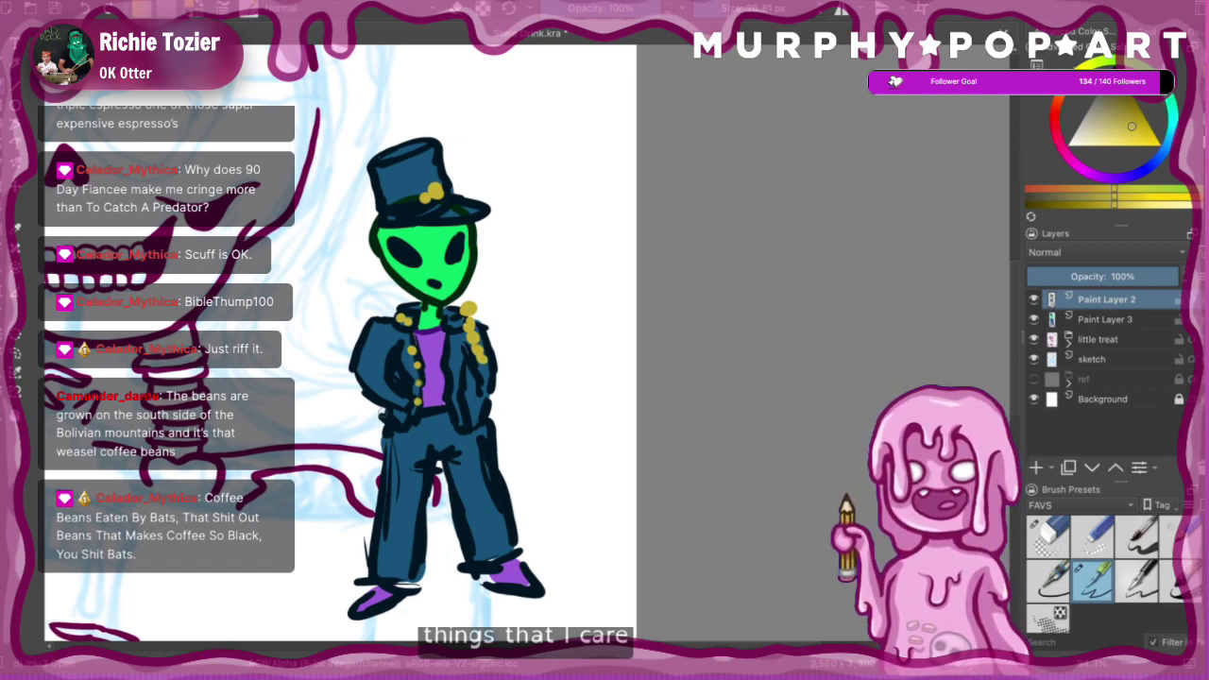
- Dab golden dots at both jacket cuffs and paint a golden belt across the waist
click(384, 413)
click(396, 416)
click(479, 419)
mouse_move(416, 410)
mouse_down()
mouse_move(452, 420)
mouse_move(430, 413)
mouse_up()
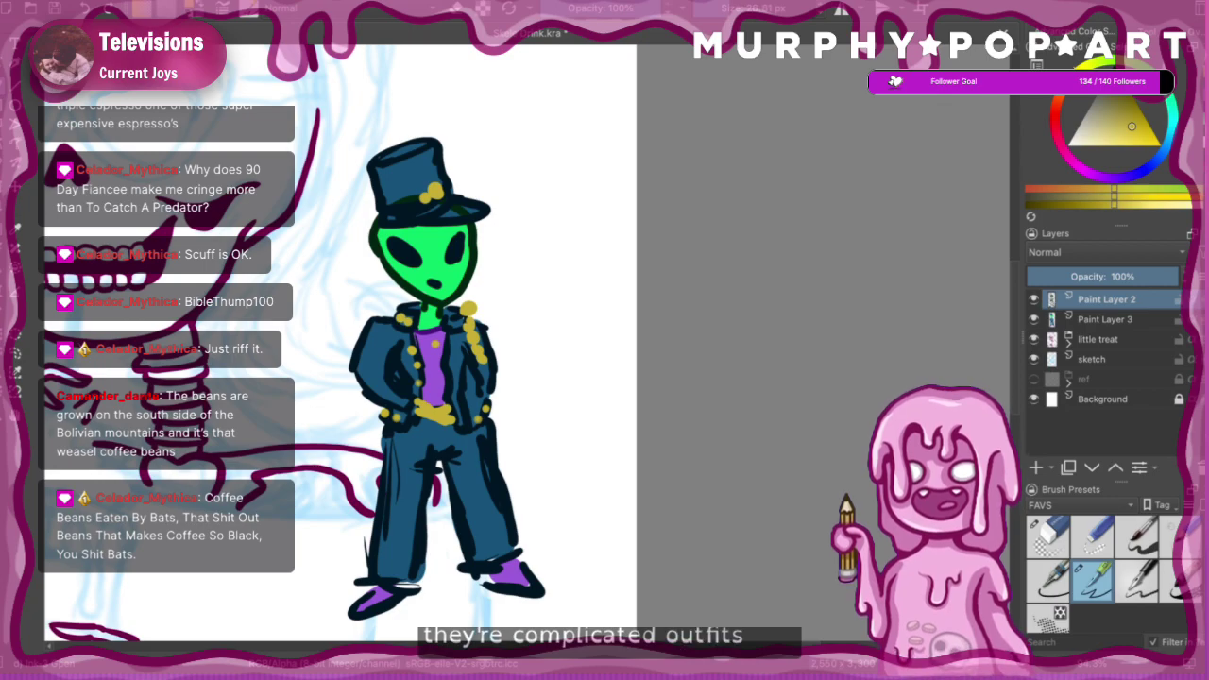
- Sample the bright green of the alien's face and paint both hands at the jacket cuffs
click(17, 229)
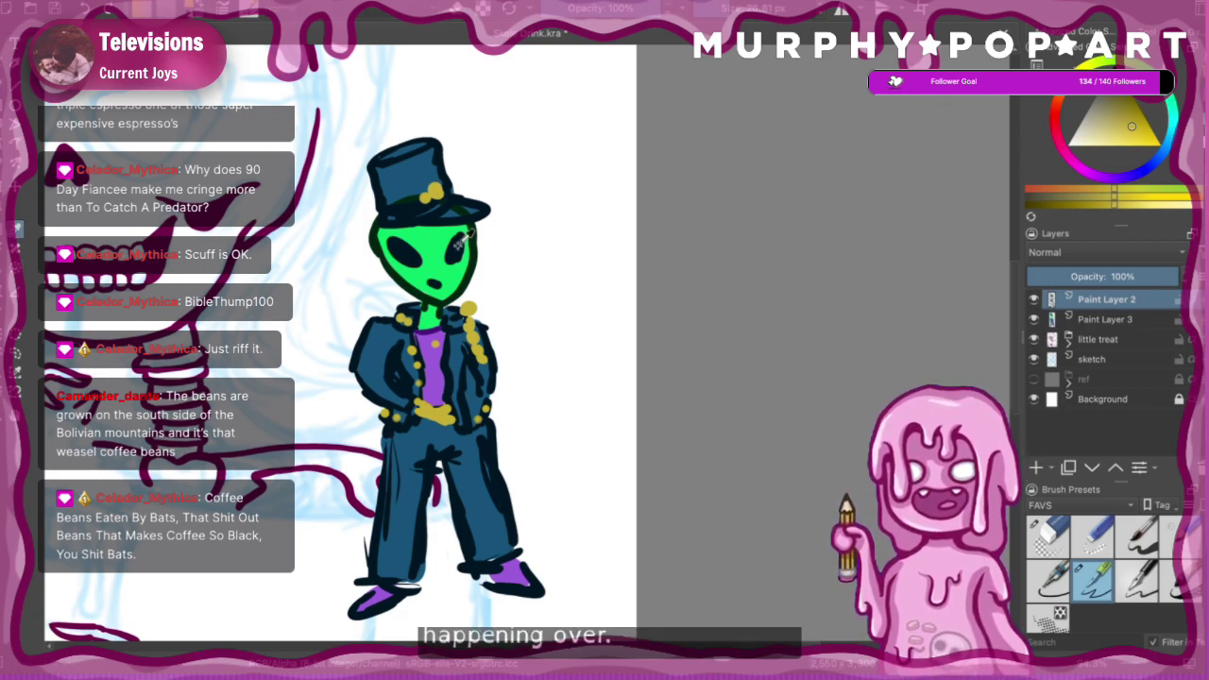
click(429, 239)
click(4, 88)
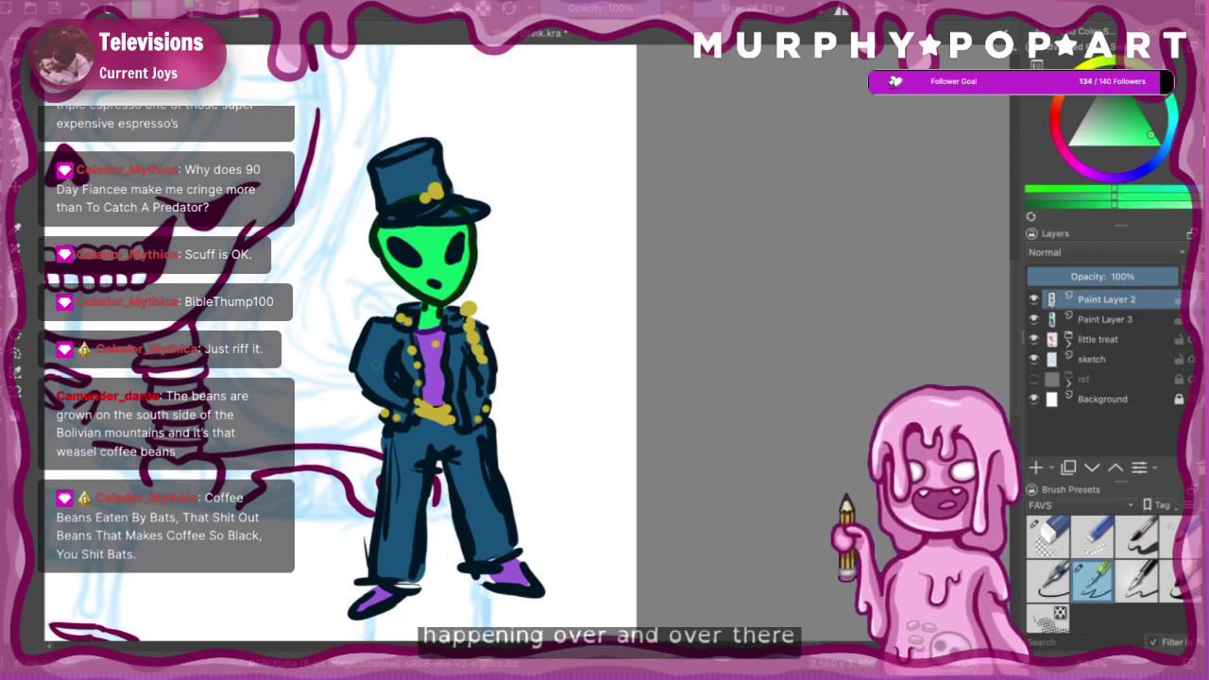
drag(404, 413, 470, 429)
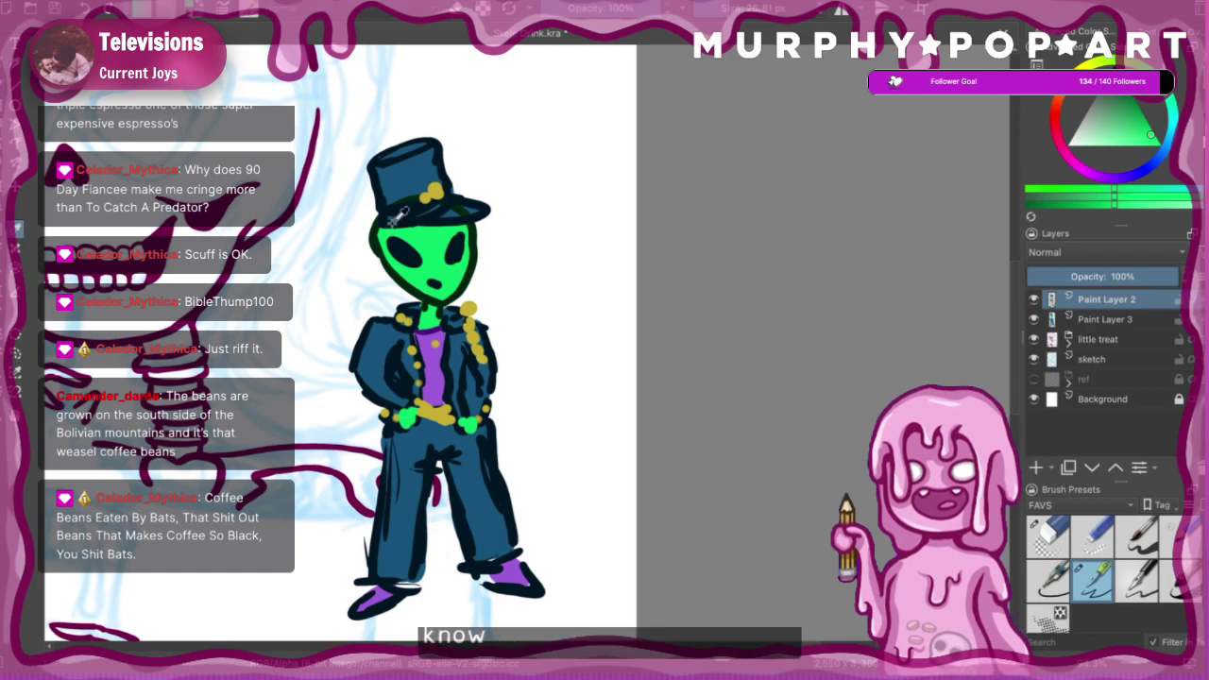
- Sample the dark outline color from the edge of the alien's head and outline both hands at the waist
click(378, 251)
key(b)
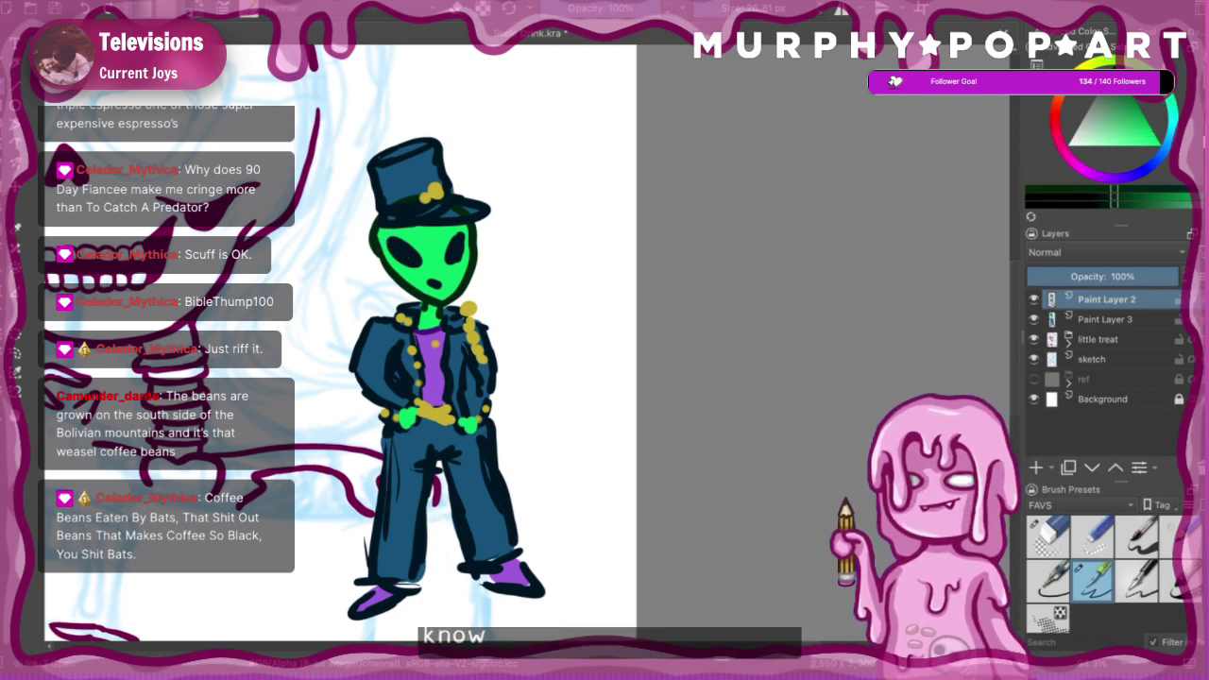
mouse_move(395, 404)
mouse_down()
mouse_move(414, 433)
mouse_move(418, 412)
mouse_move(480, 424)
mouse_move(457, 421)
mouse_move(481, 438)
mouse_move(469, 414)
mouse_move(425, 403)
mouse_move(457, 414)
mouse_move(454, 424)
mouse_up()
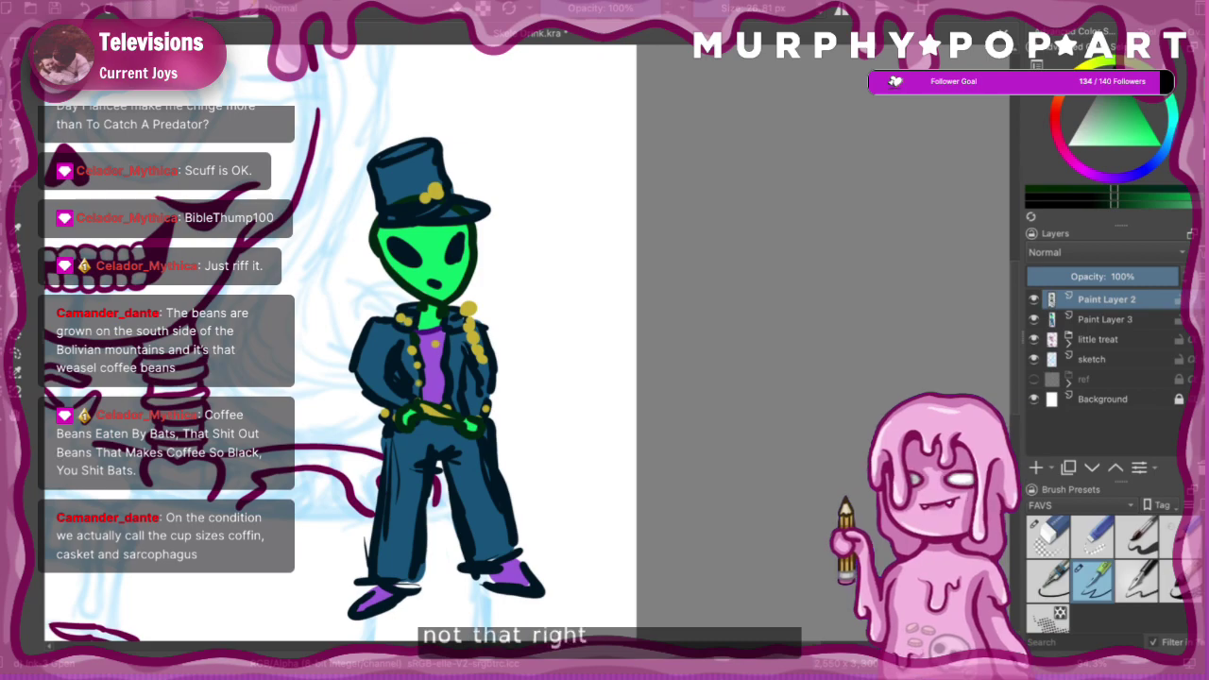
- Show the reference character image, move it next to the alien for comparison, and remove it again
key(minus)
key(minus)
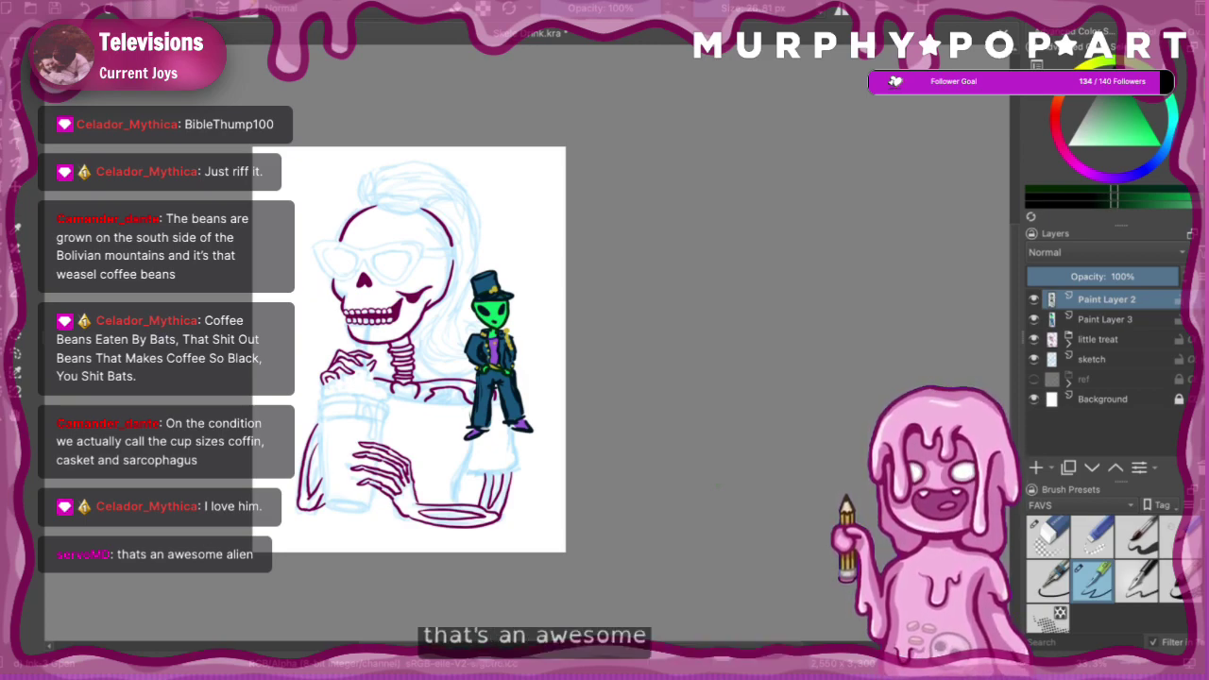
click(518, 365)
scroll(518, 365, up, 1)
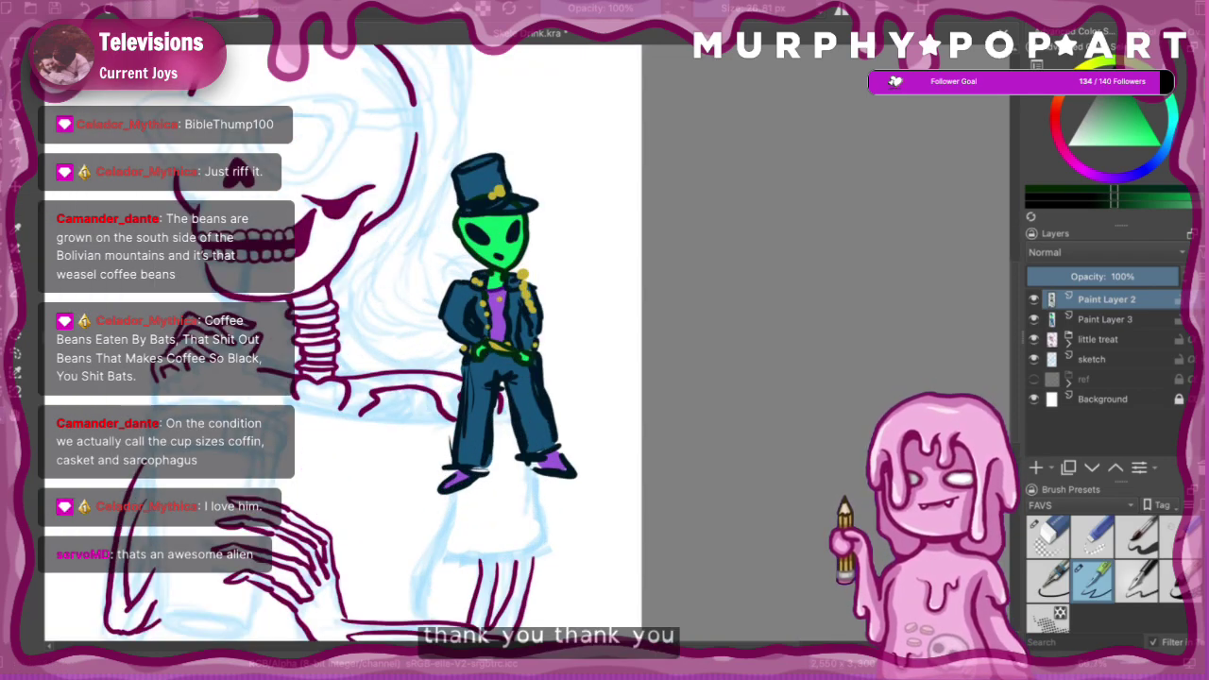
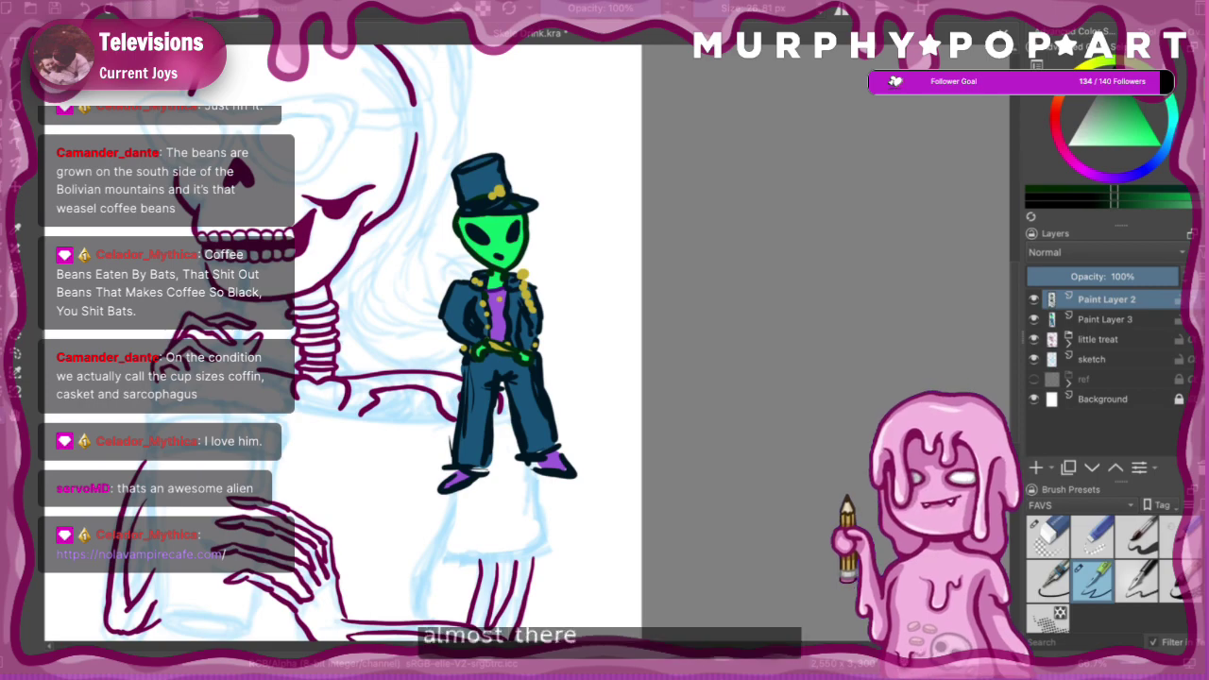
key(ctrl+shift+r)
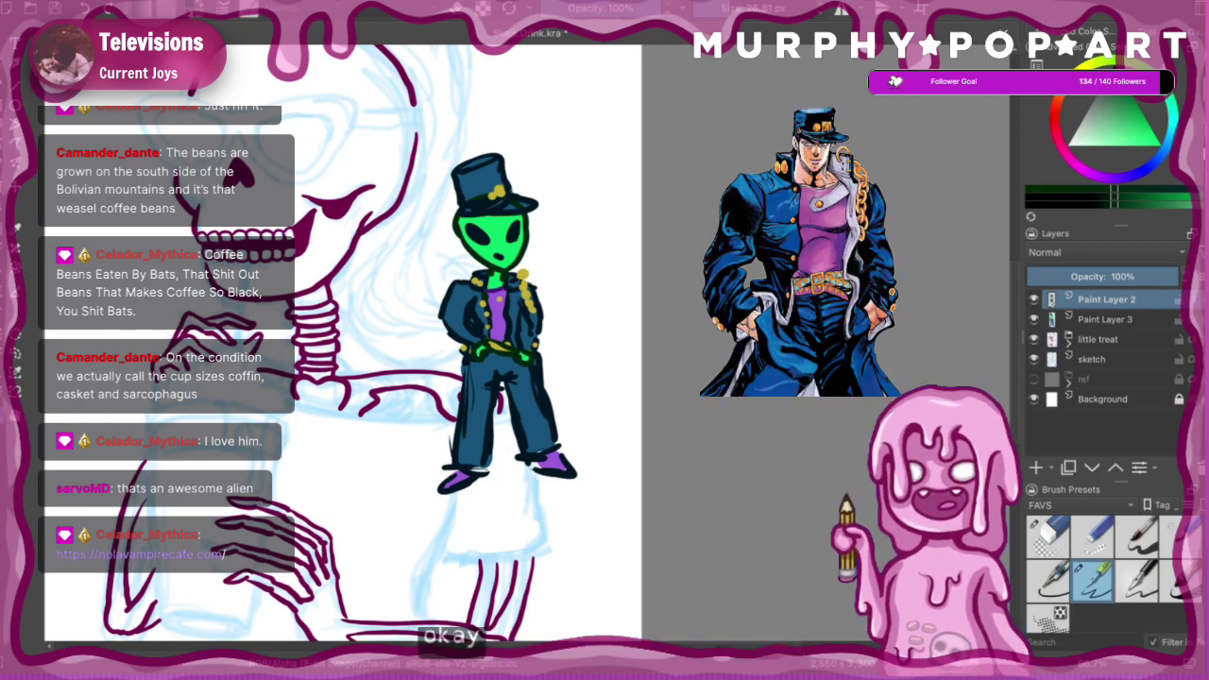
drag(799, 255, 692, 305)
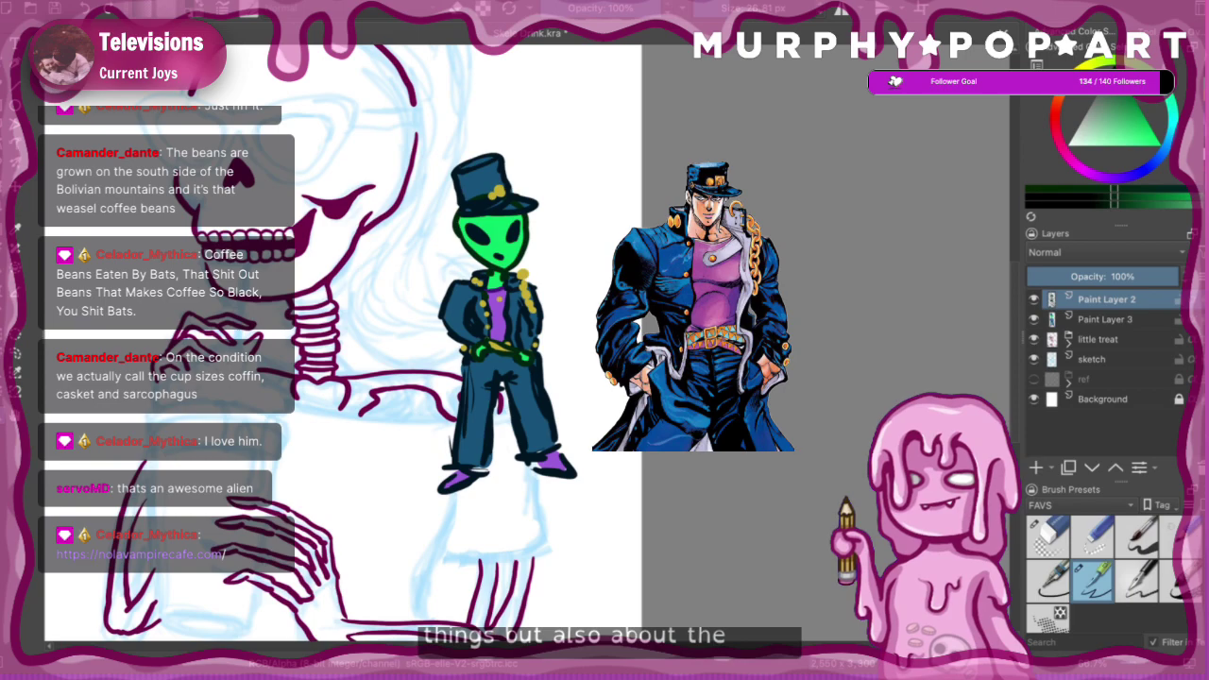
key(Delete)
key(ctrl+z)
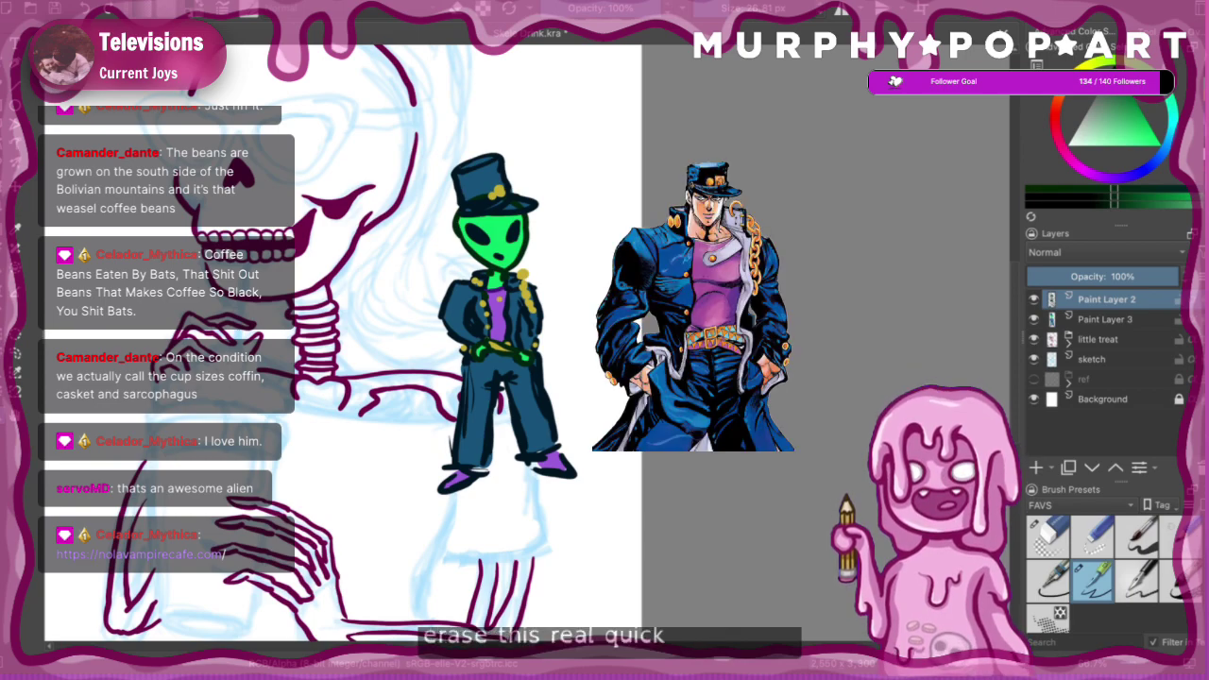
key(ctrl+z)
key(ctrl+shift+z)
key(ctrl+z)
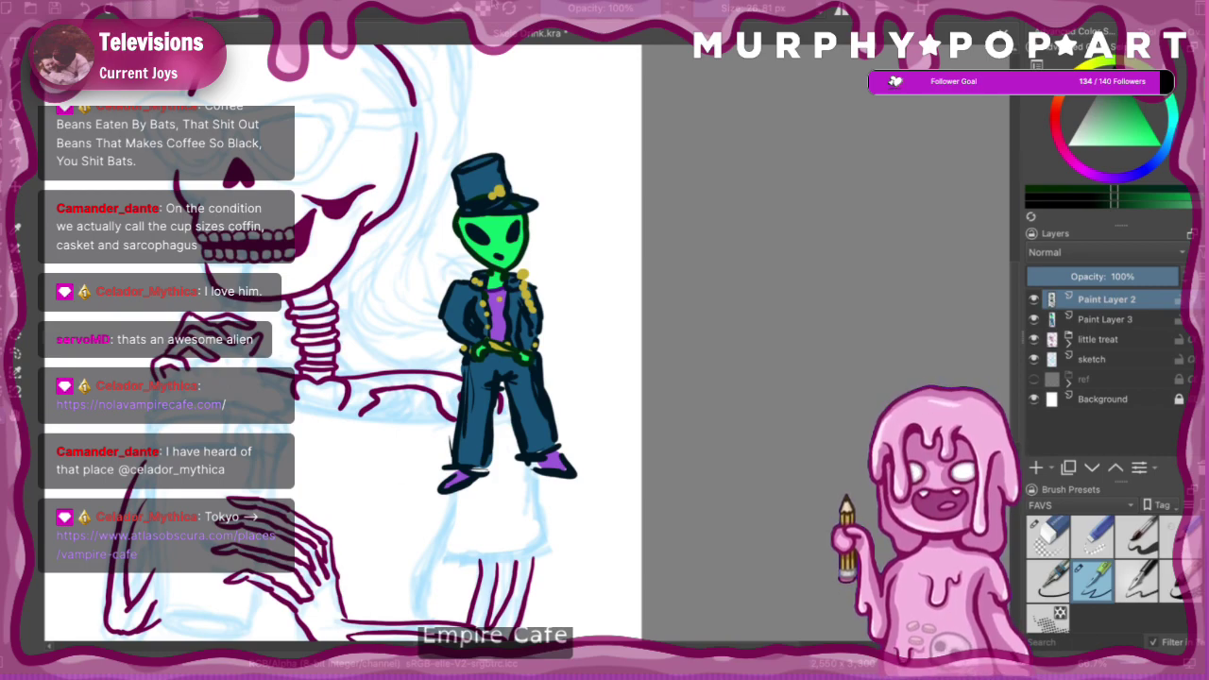
- Merge Paint Layer 2 down into Paint Layer 3 and rename the merged layer "Jojo alien"
key(ctrl+minus)
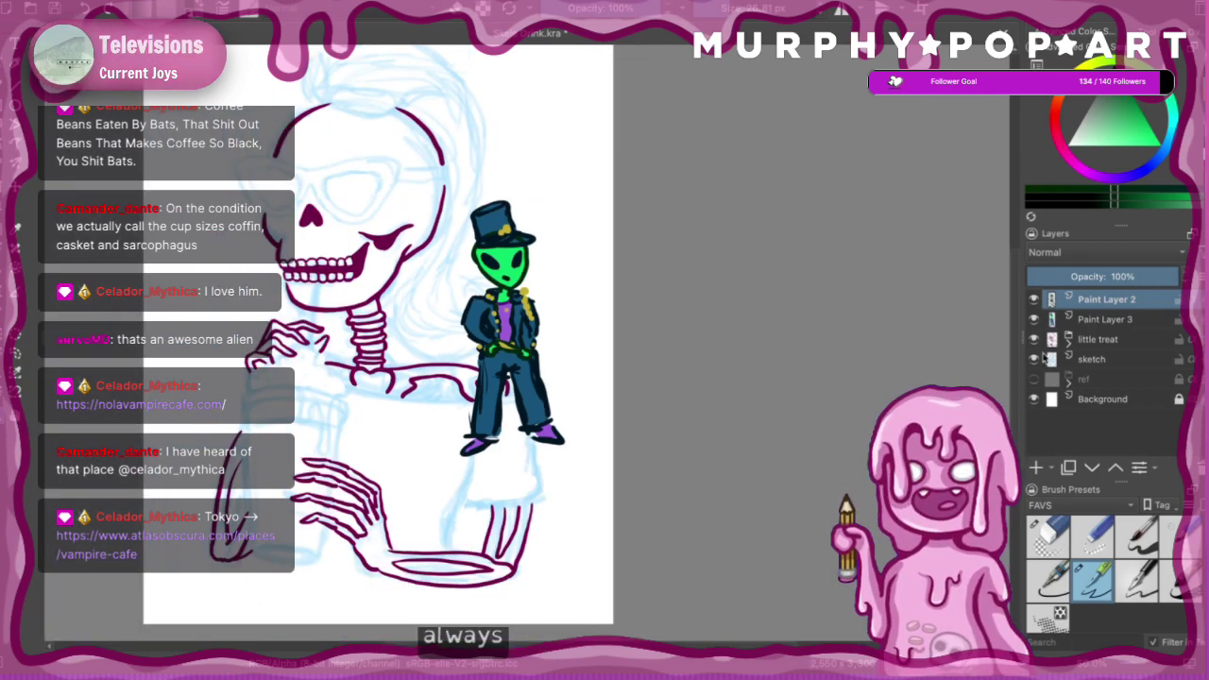
key(ctrl+e)
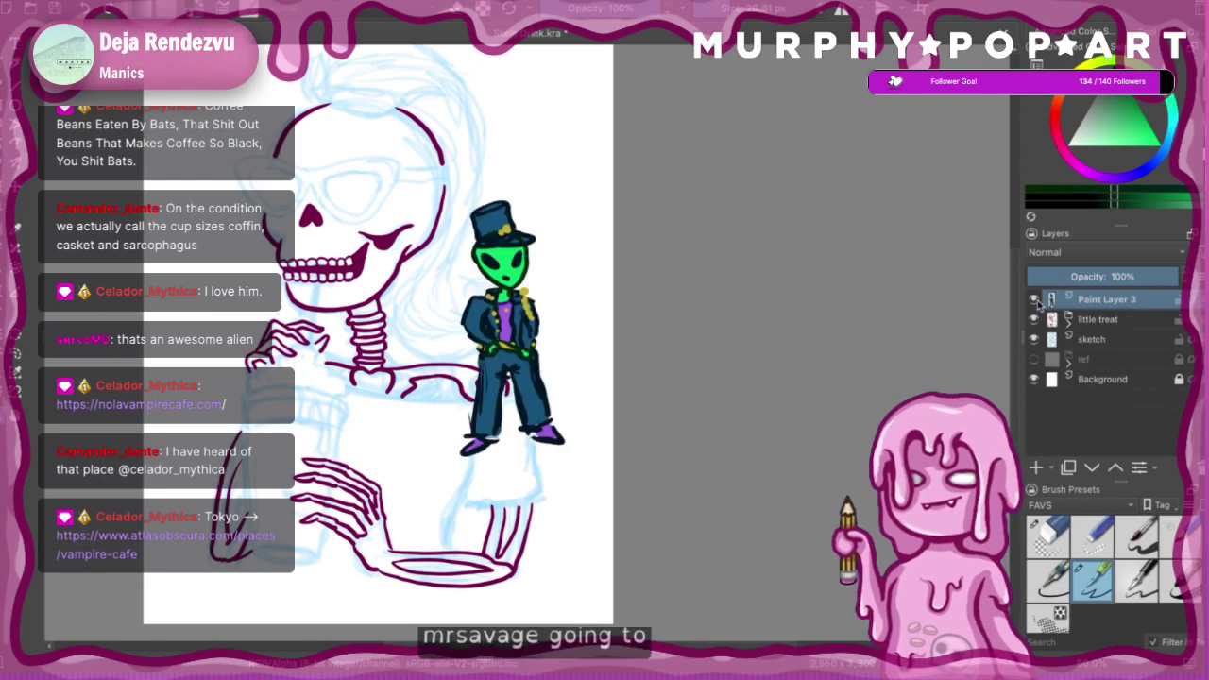
double_click(1094, 300)
text(alien)
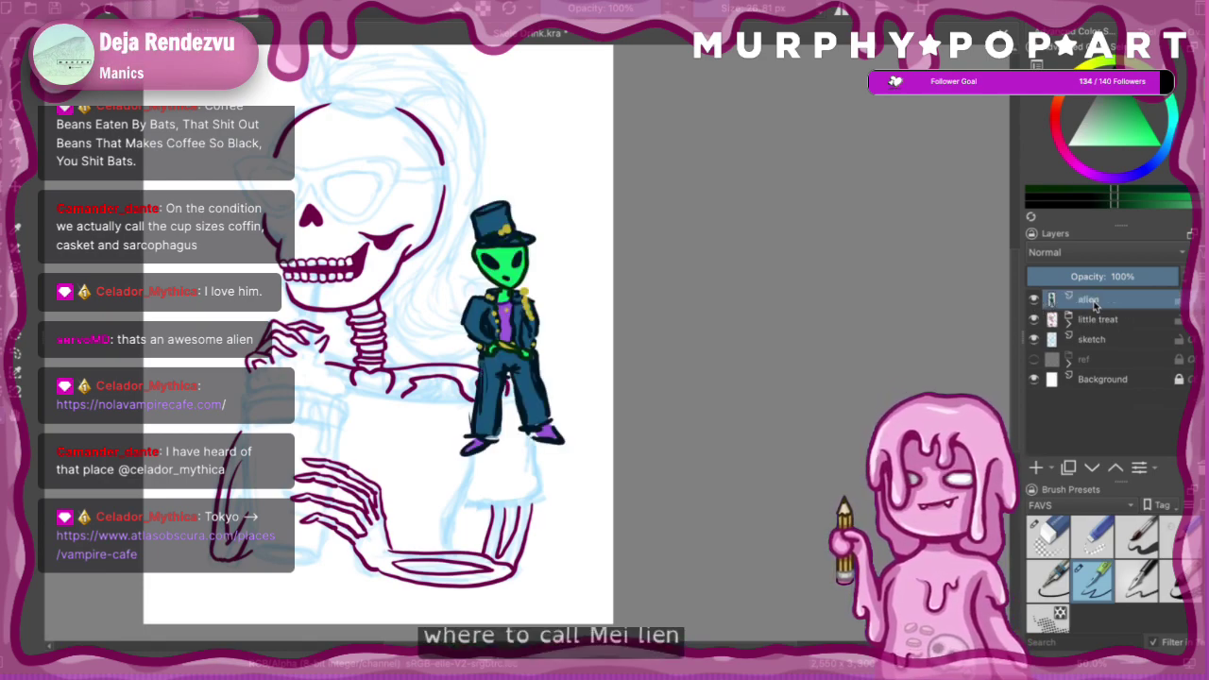
key(Return)
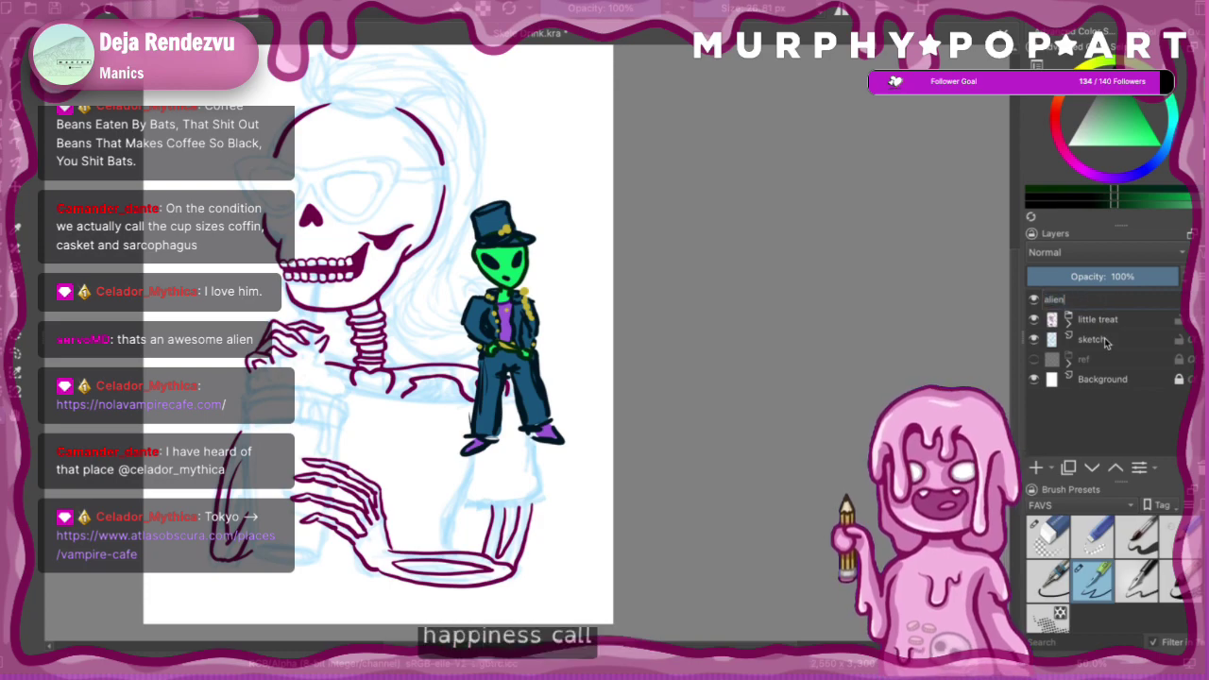
click(1046, 300)
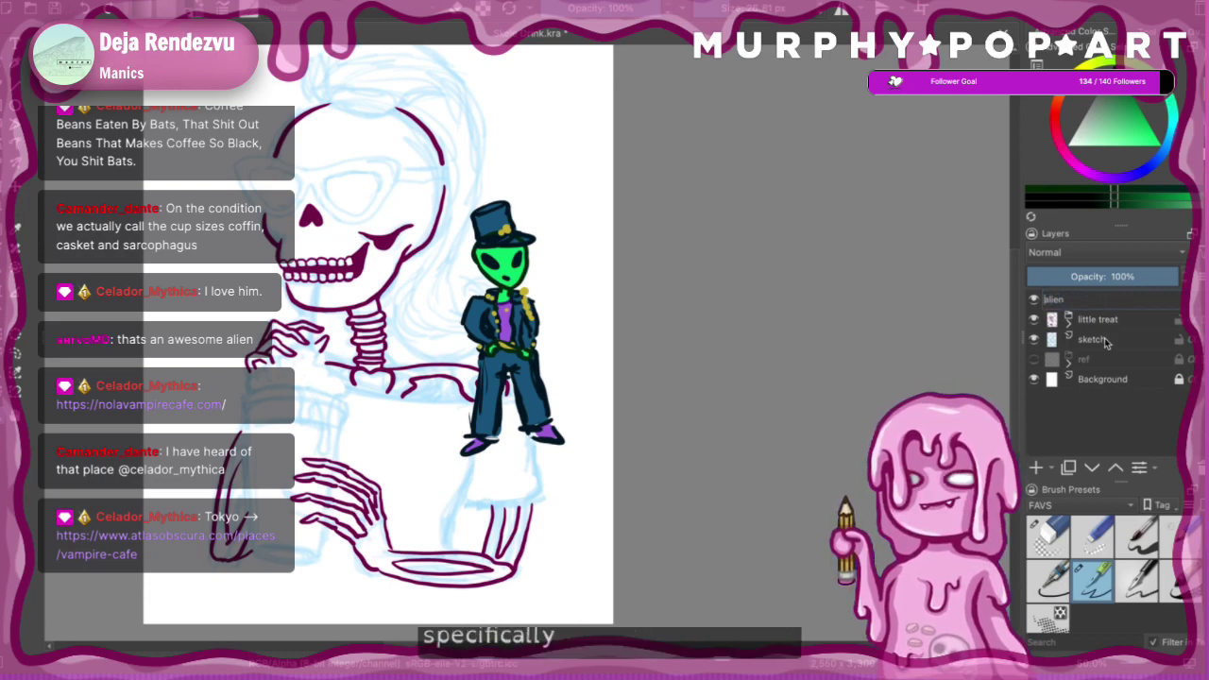
text(Jojo)
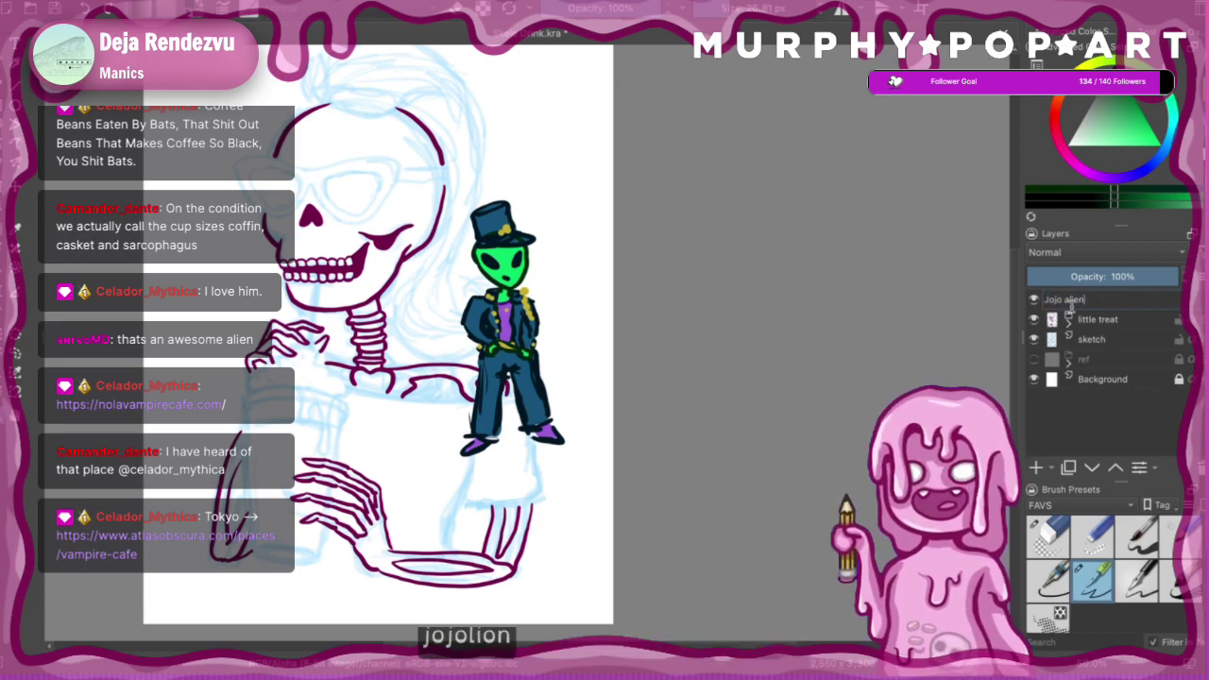
- Hide the Jojo alien layer and save the document
click(1035, 300)
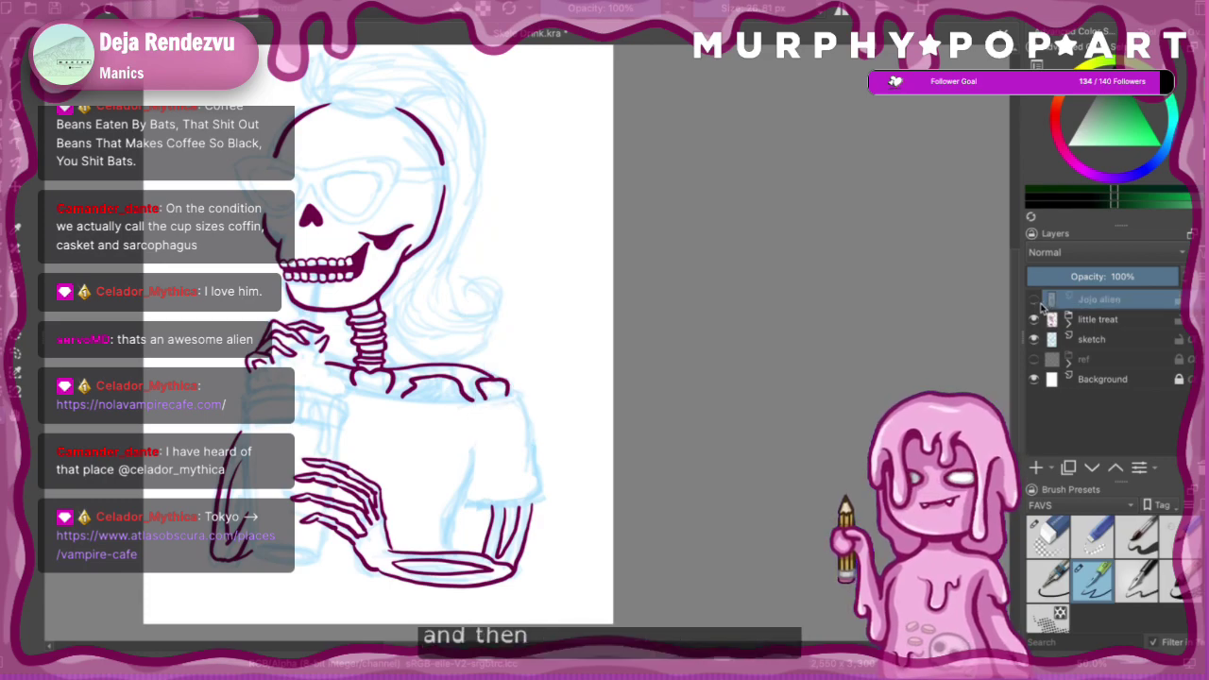
click(1034, 300)
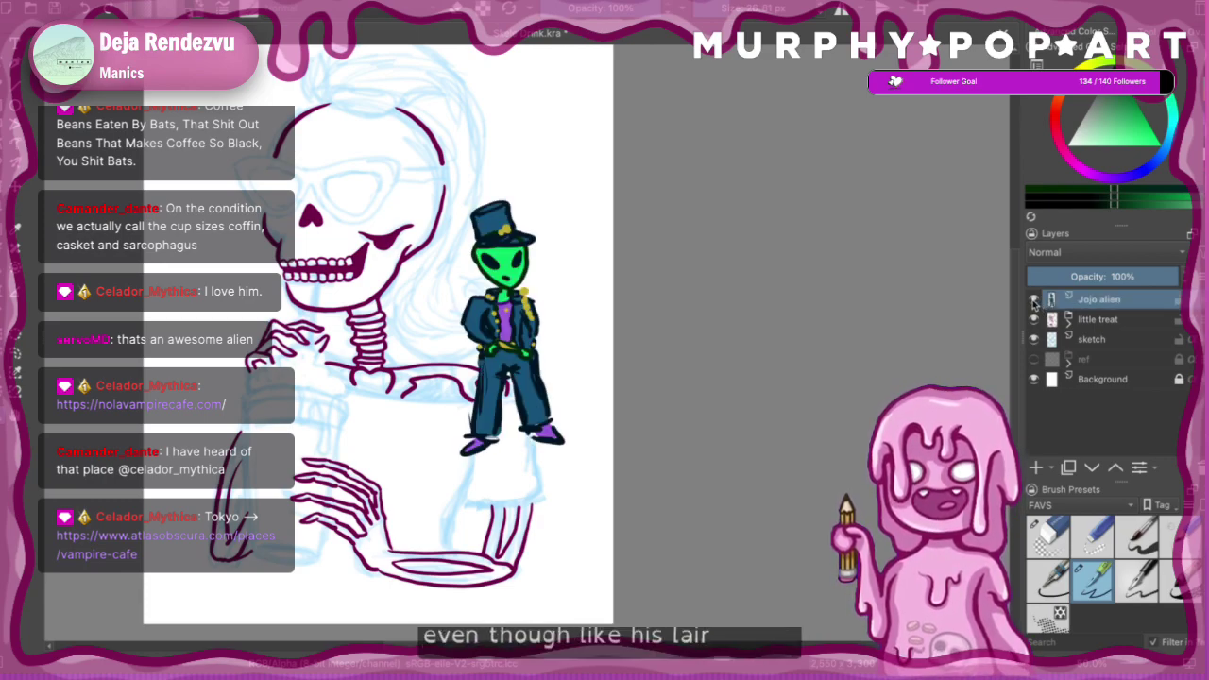
click(1035, 301)
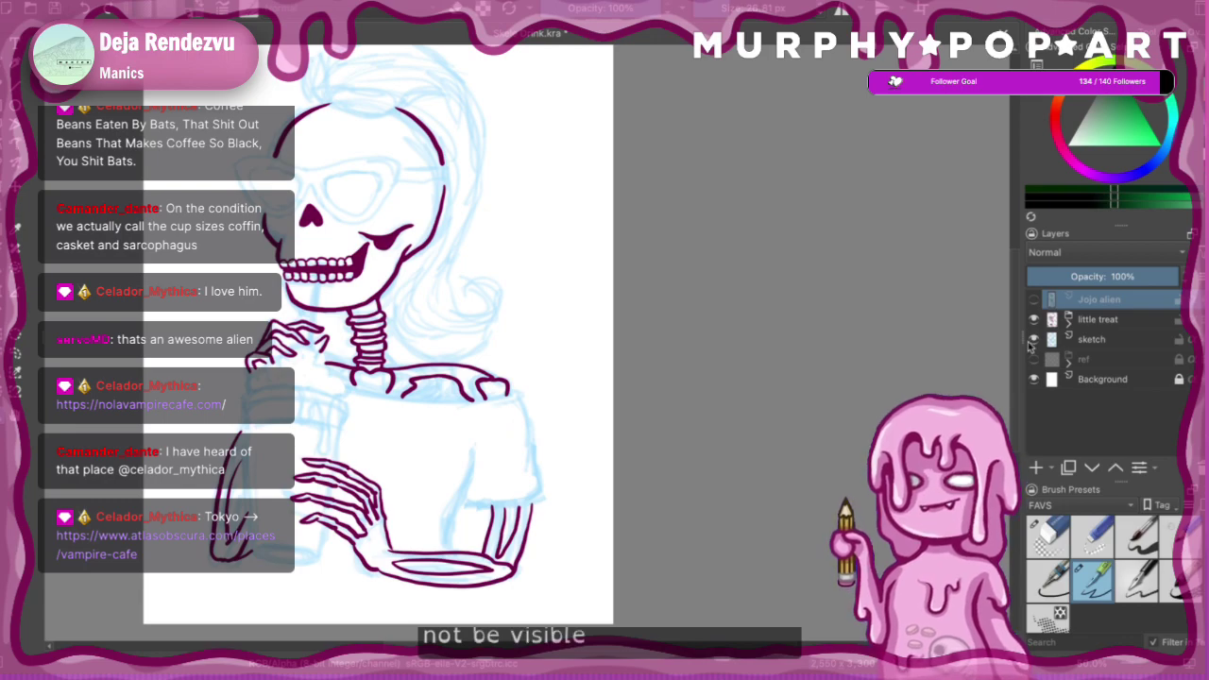
key(ctrl+s)
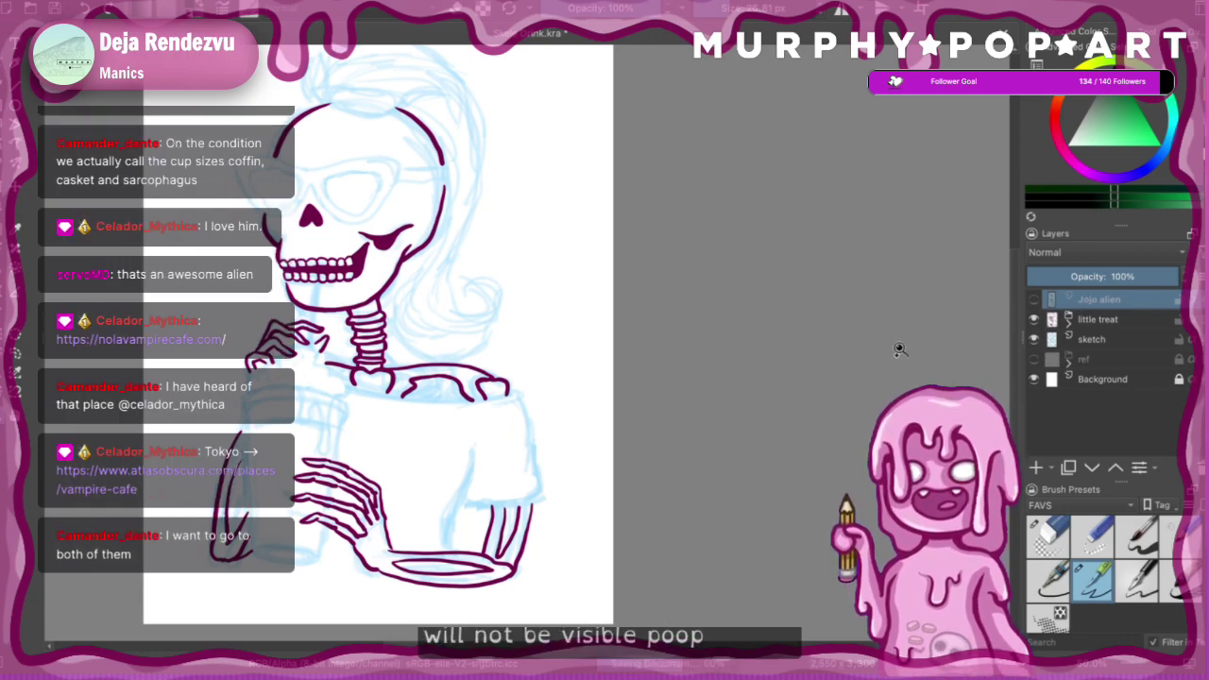
- Expand the little treat group and make its Paint Layer 1 the active layer
drag(407, 317, 573, 334)
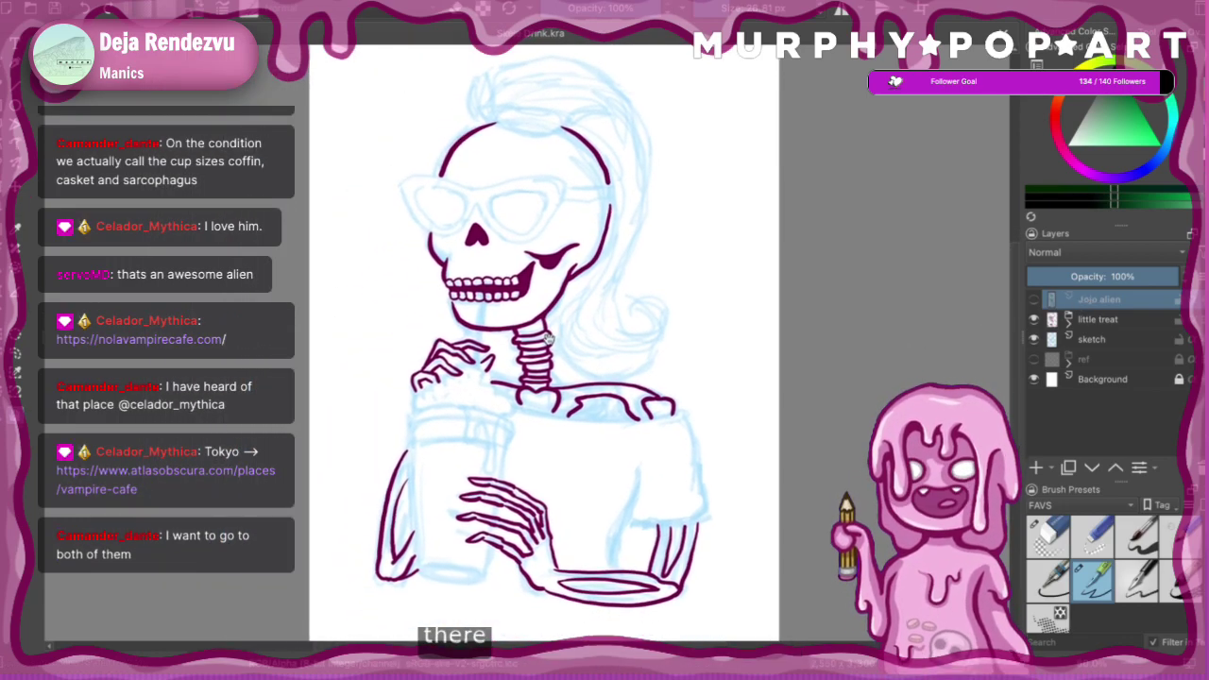
drag(526, 379, 563, 384)
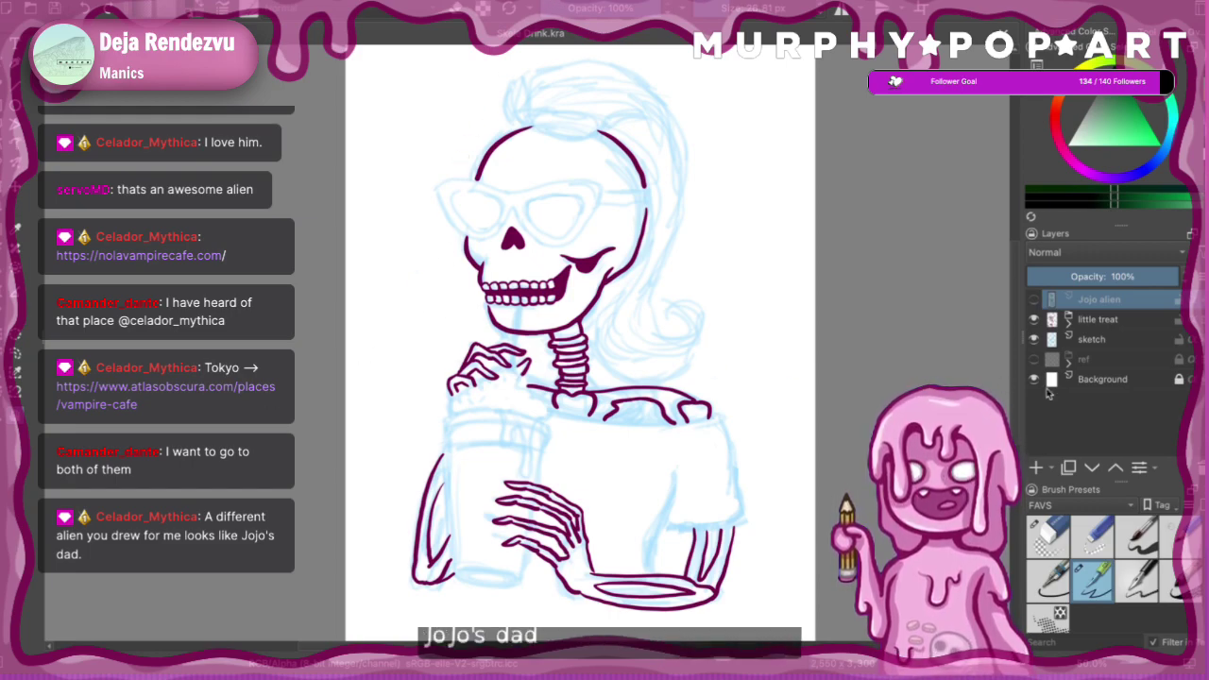
click(1105, 320)
click(1068, 320)
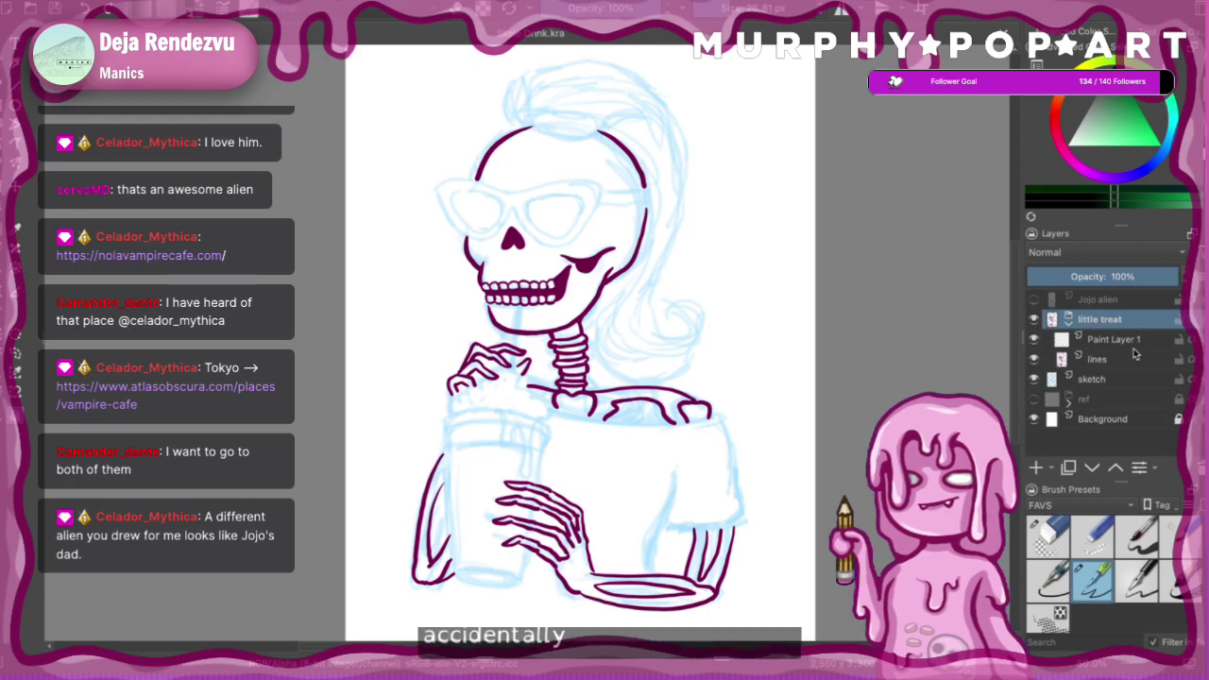
click(1100, 340)
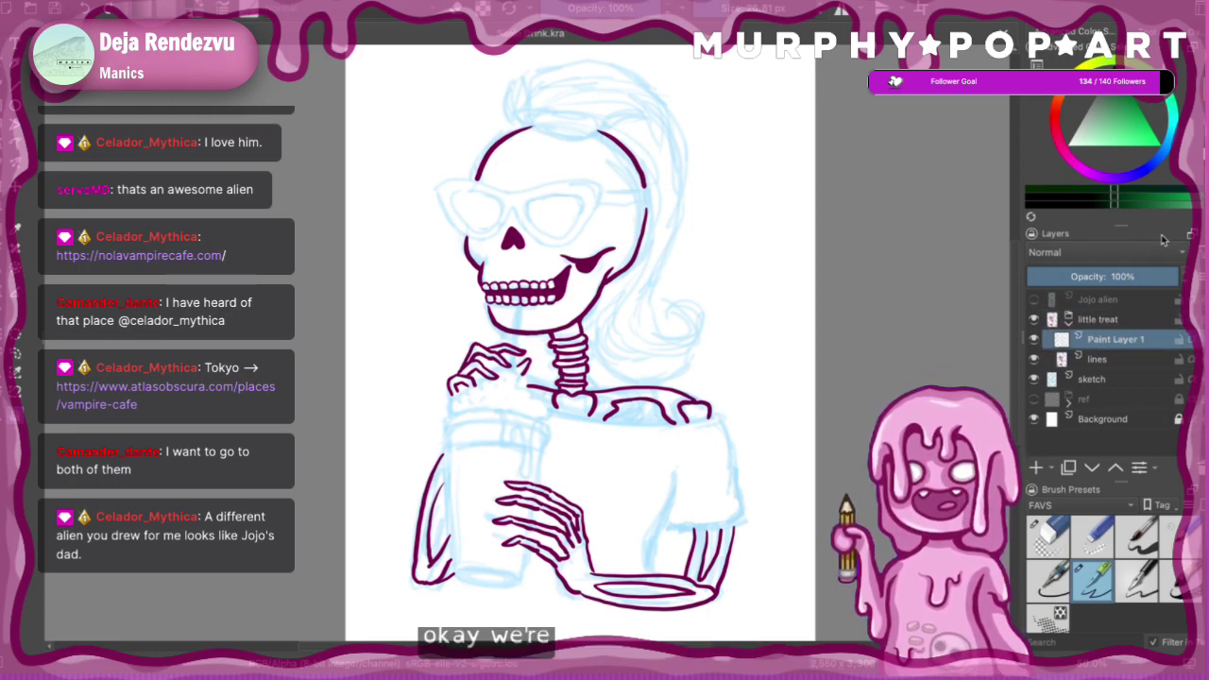
- Choose a dark purple and ink the curved shirt neckline below the collarbones from shoulder to shoulder on Paint Layer 1
click(1169, 143)
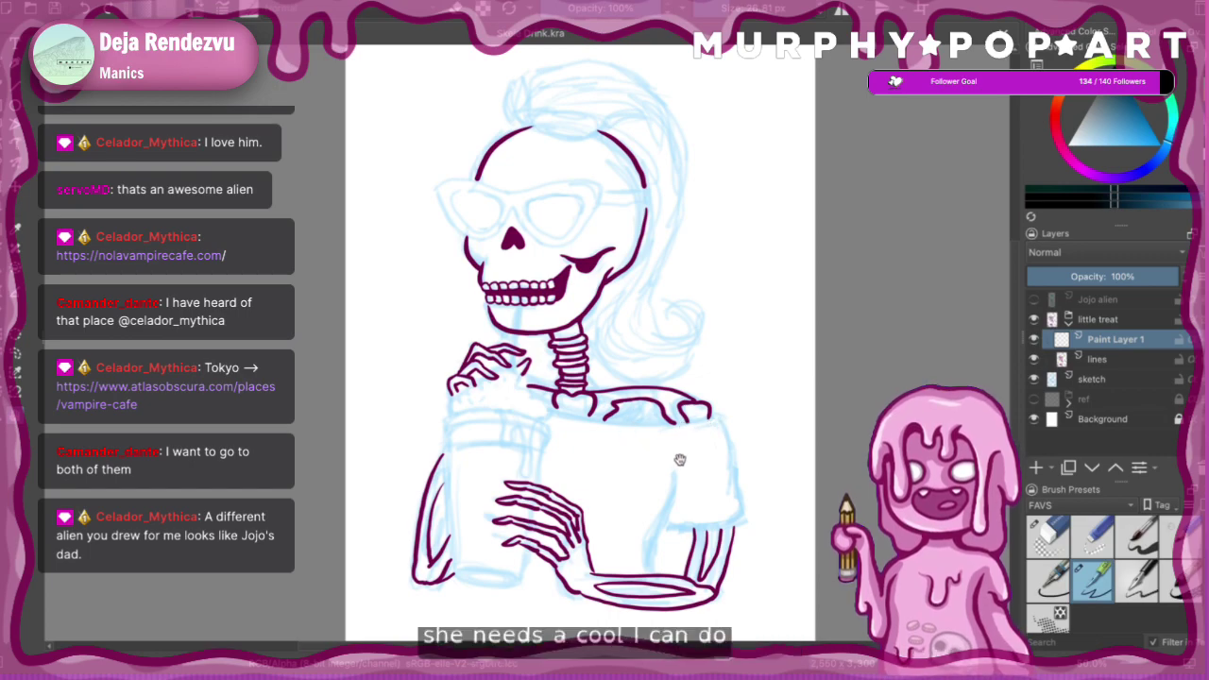
click(17, 425)
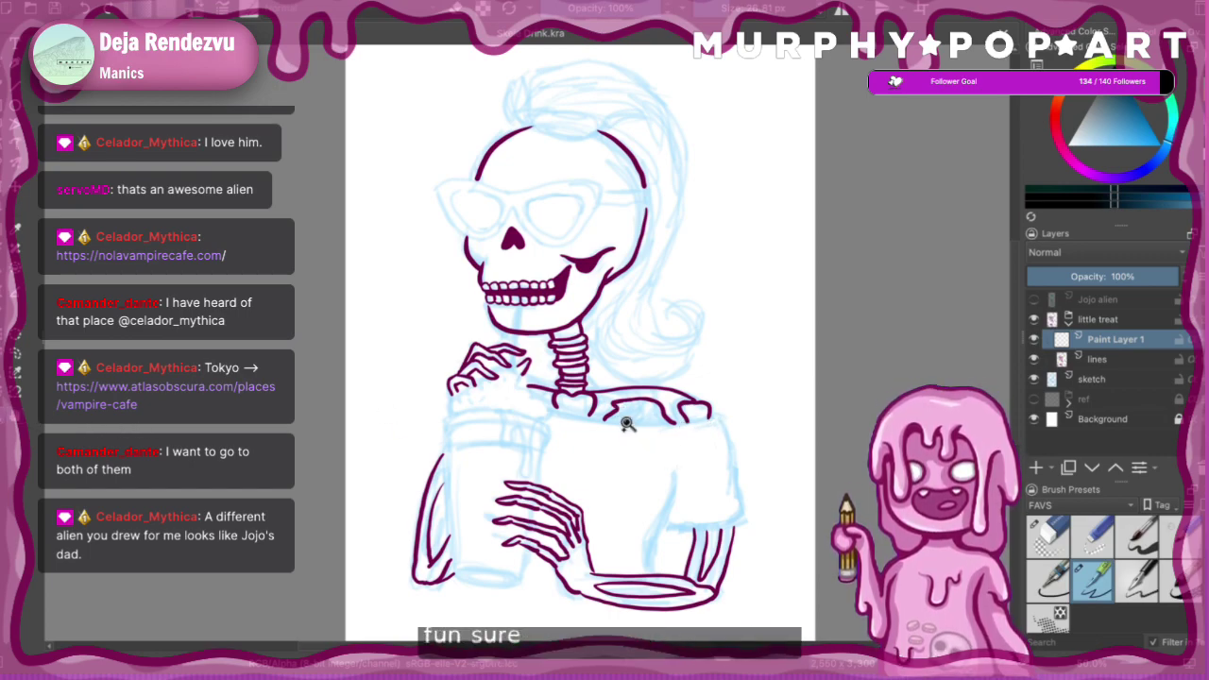
click(668, 414)
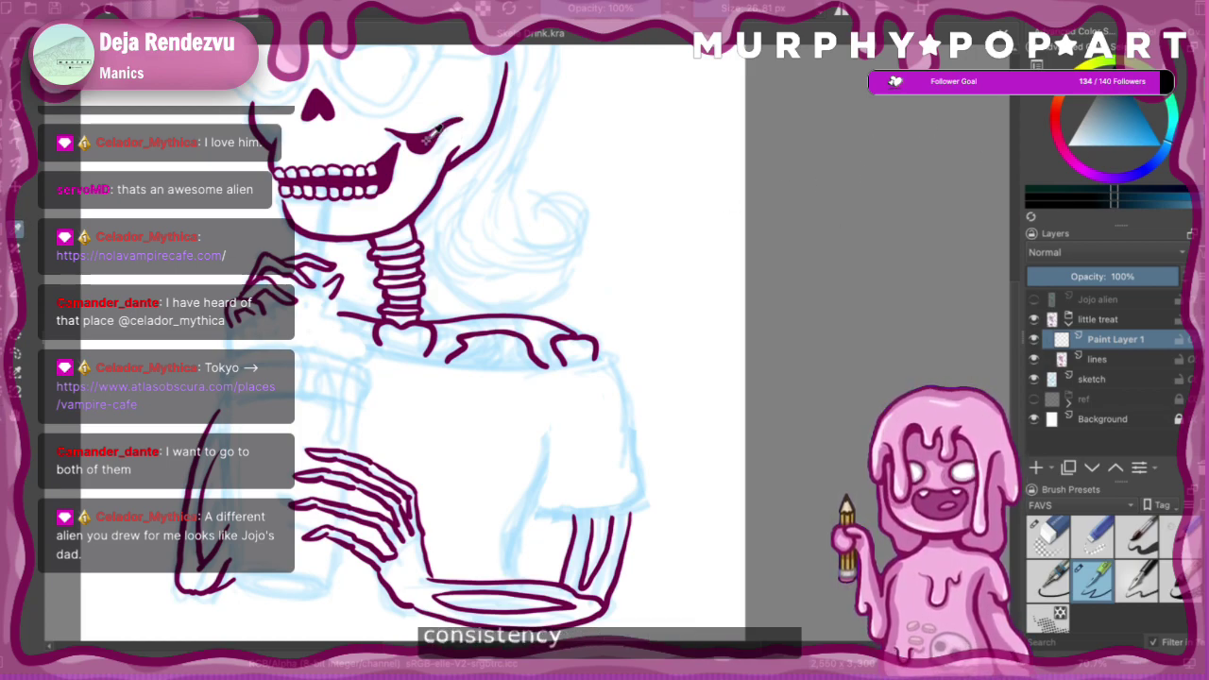
click(1159, 153)
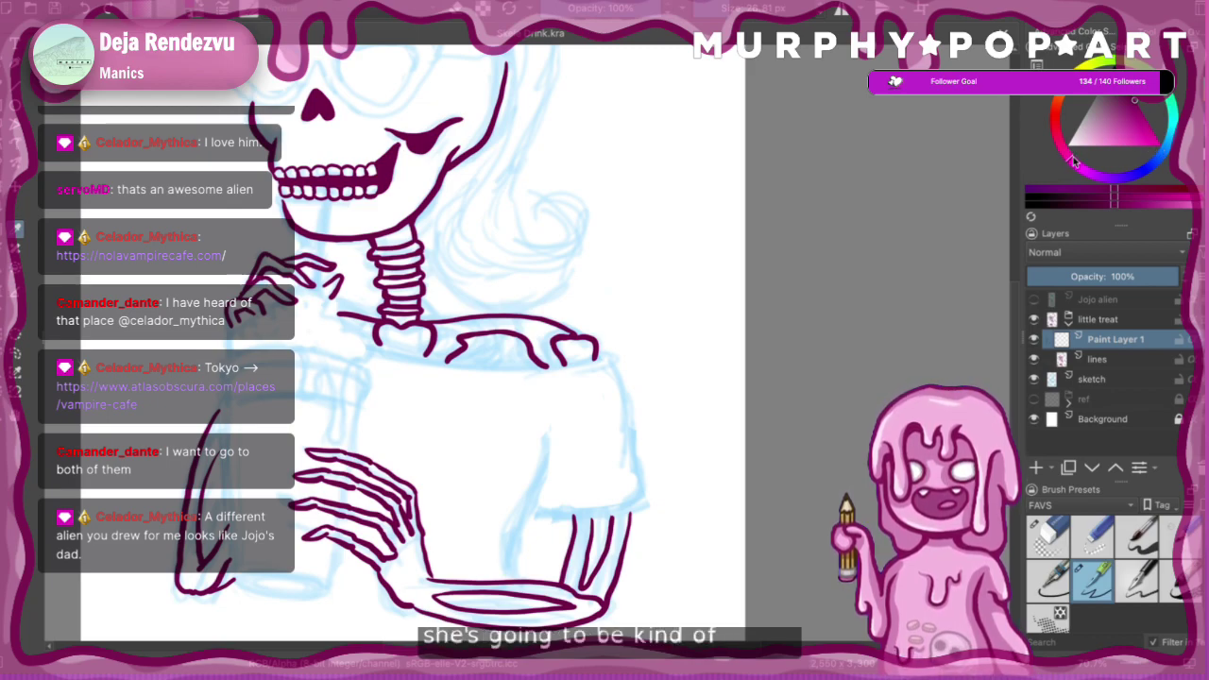
click(1102, 172)
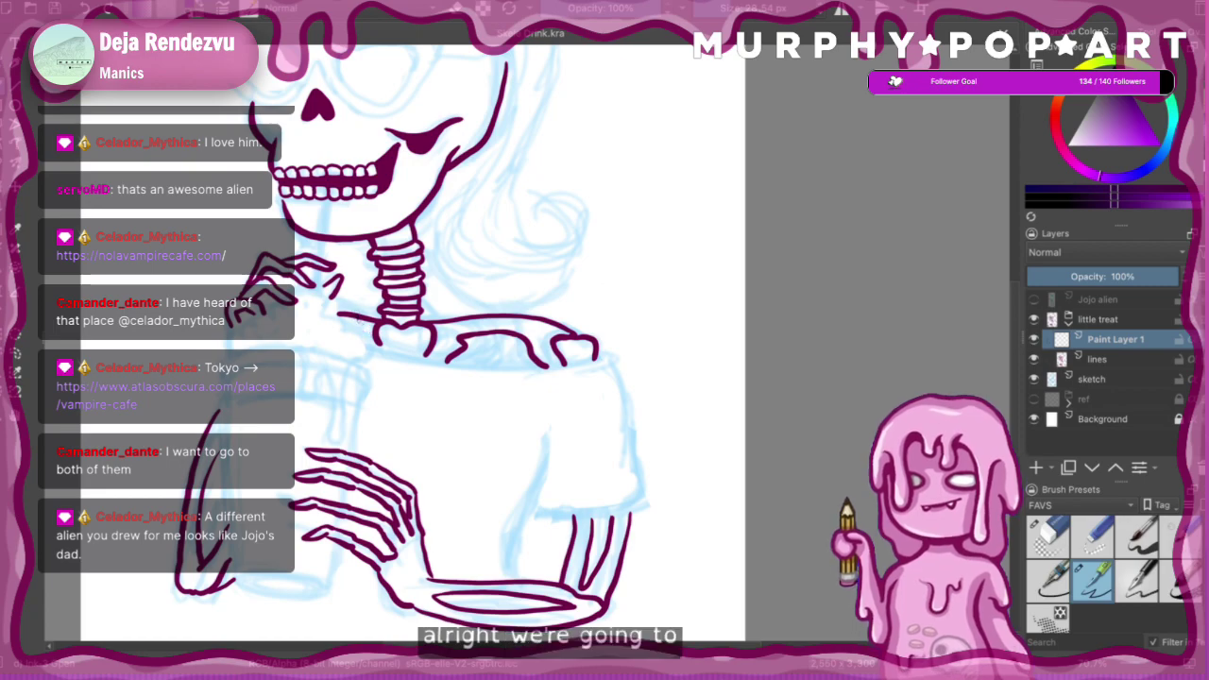
mouse_move(359, 321)
mouse_down()
mouse_move(387, 347)
mouse_move(436, 361)
mouse_move(606, 356)
mouse_up()
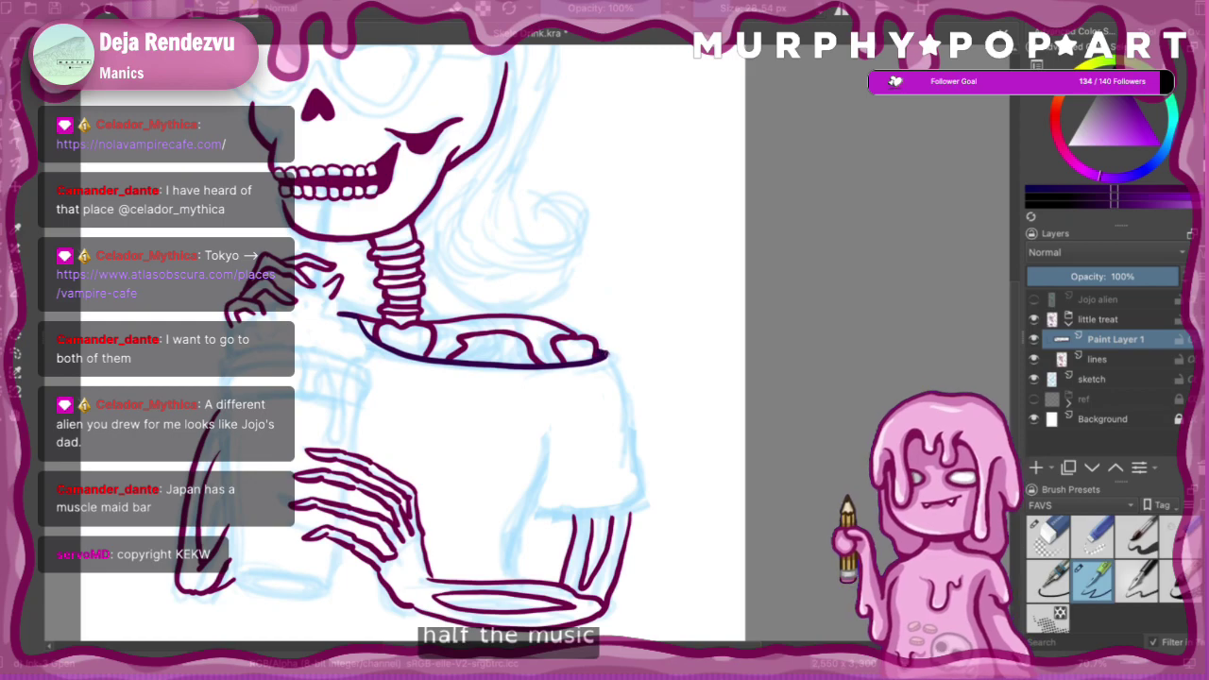
- Ink the outer edge of the shirt sleeve from the shoulder down and the hem across the upper arm bones
mouse_move(606, 354)
mouse_down()
mouse_move(628, 422)
mouse_move(610, 359)
mouse_move(629, 453)
mouse_up()
key(ctrl+z)
key(ctrl+z)
drag(602, 352, 625, 452)
drag(535, 510, 622, 513)
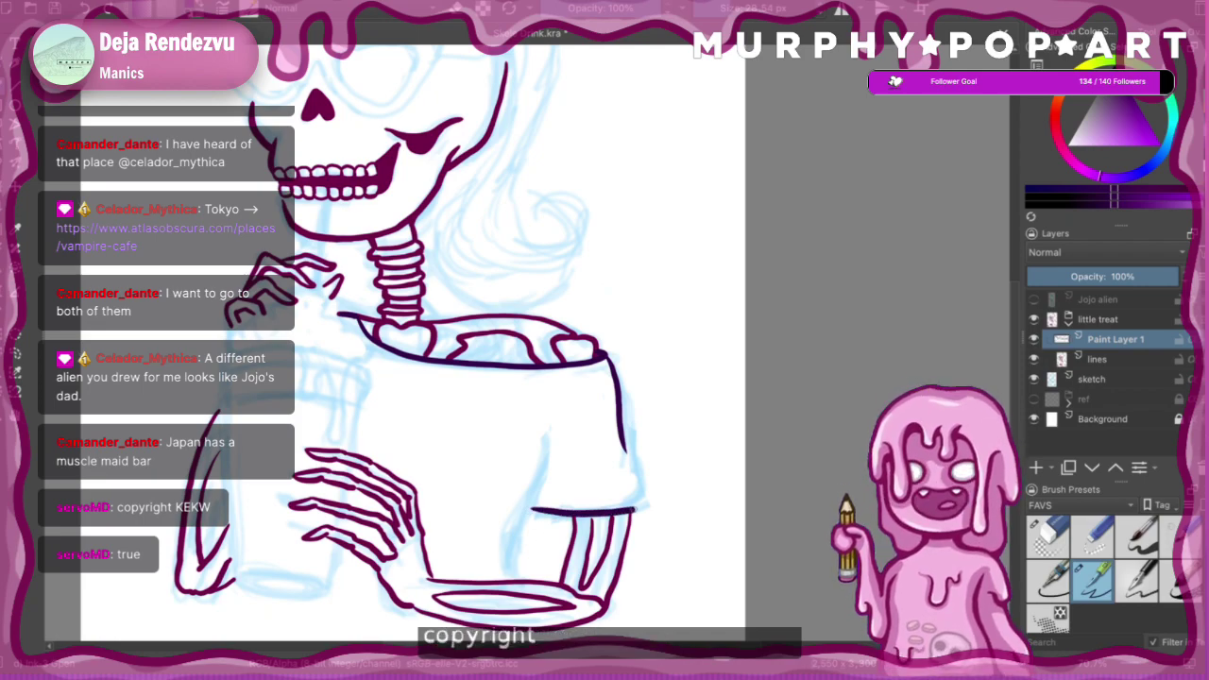
key(ctrl+z)
drag(623, 450, 644, 496)
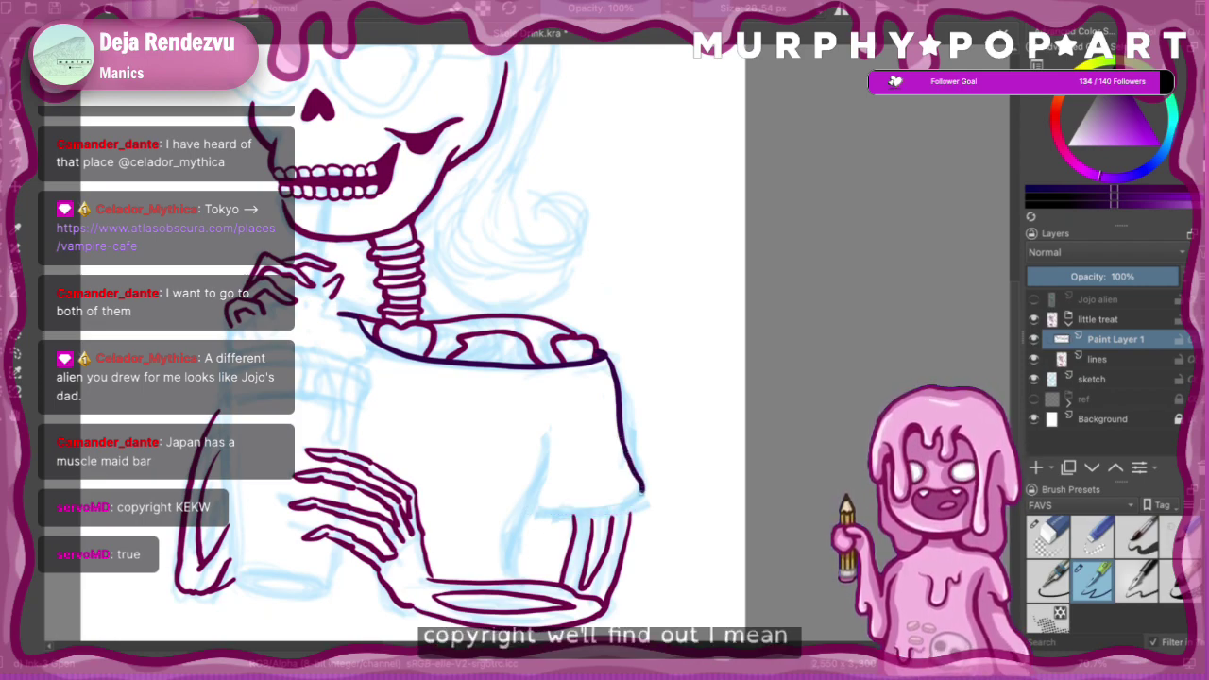
drag(535, 512, 634, 511)
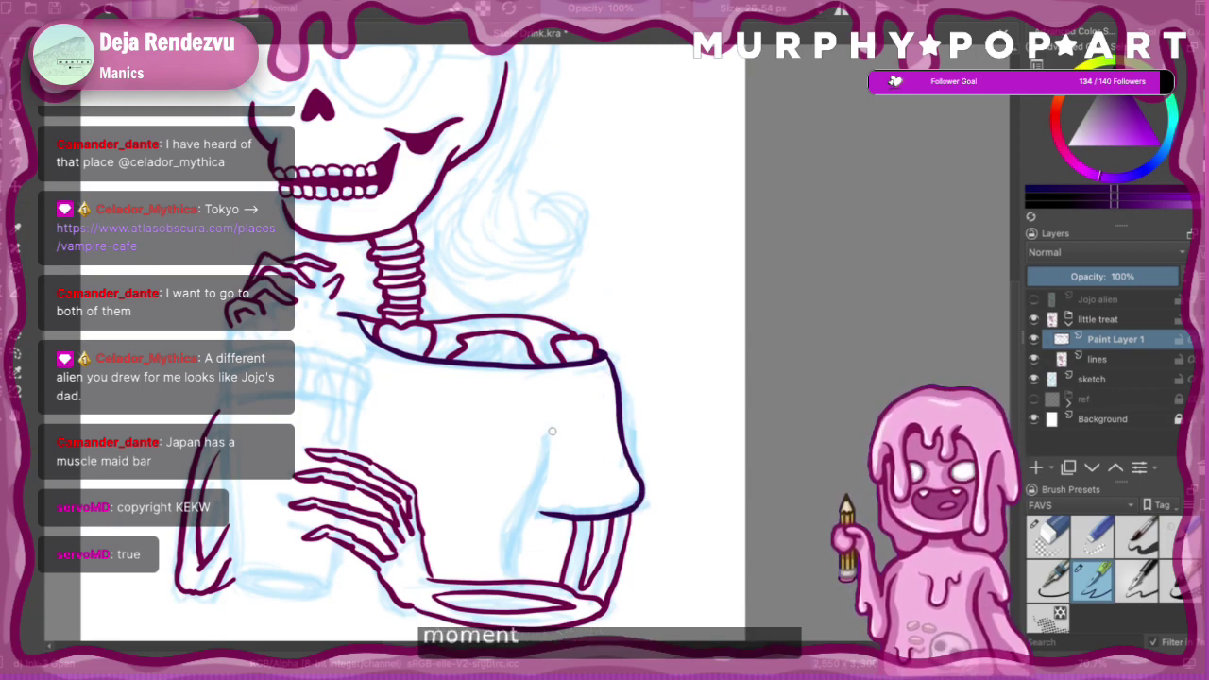
- Ink the inner sleeve crease and the shirt's side down to the forearm, and join the sleeve hem to it
drag(552, 433, 546, 479)
key(ctrl+z)
drag(554, 433, 539, 511)
key(ctrl+z)
drag(553, 429, 530, 516)
key(ctrl+z)
drag(558, 427, 518, 578)
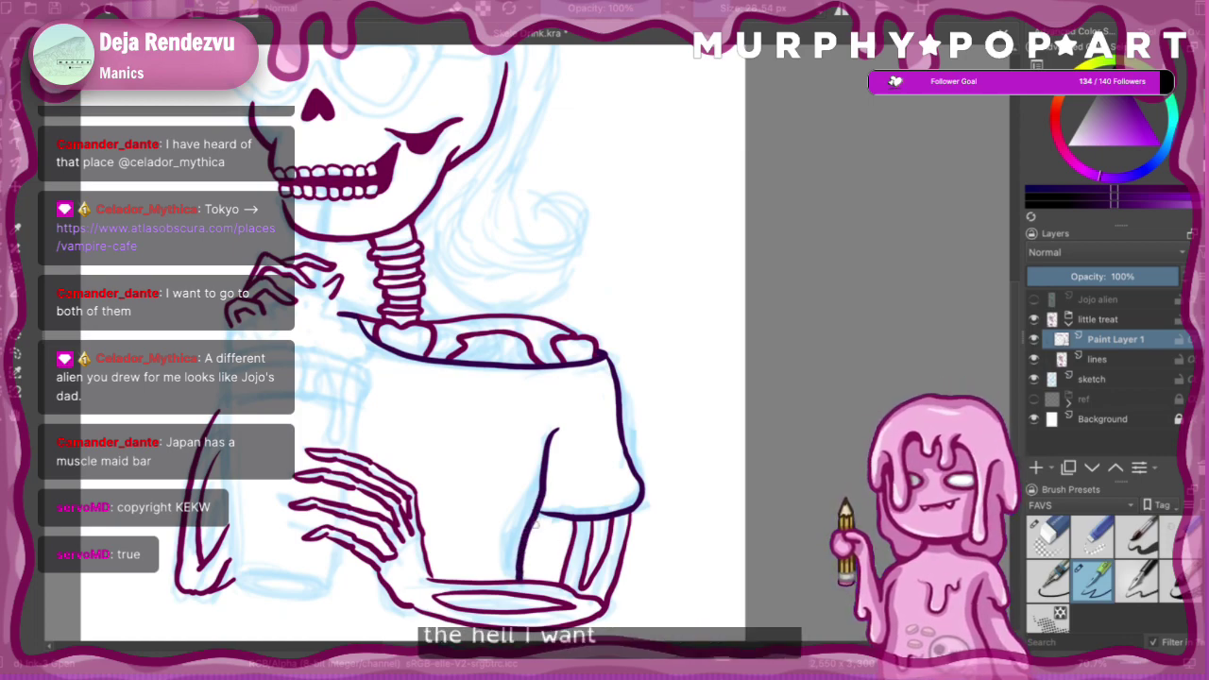
drag(537, 515, 555, 512)
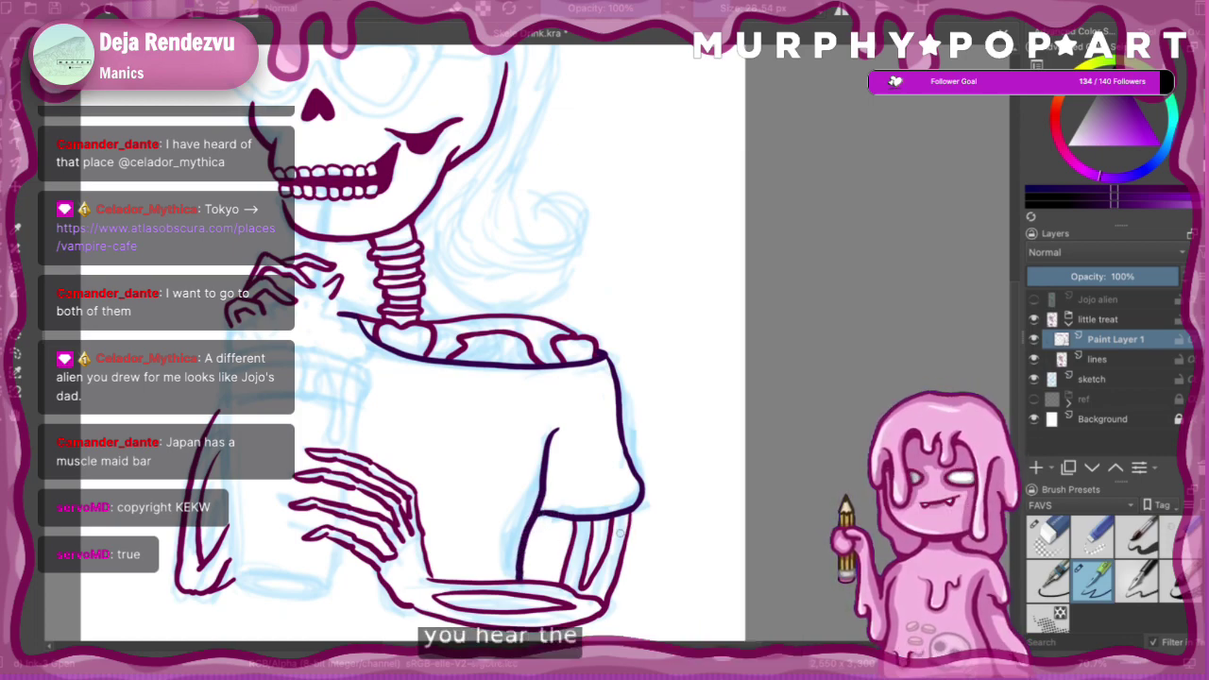
- Try to redraw the end of the neckline beside the neck, near the raised hand
key(ctrl+minus)
key(ctrl+minus)
key(ctrl+minus)
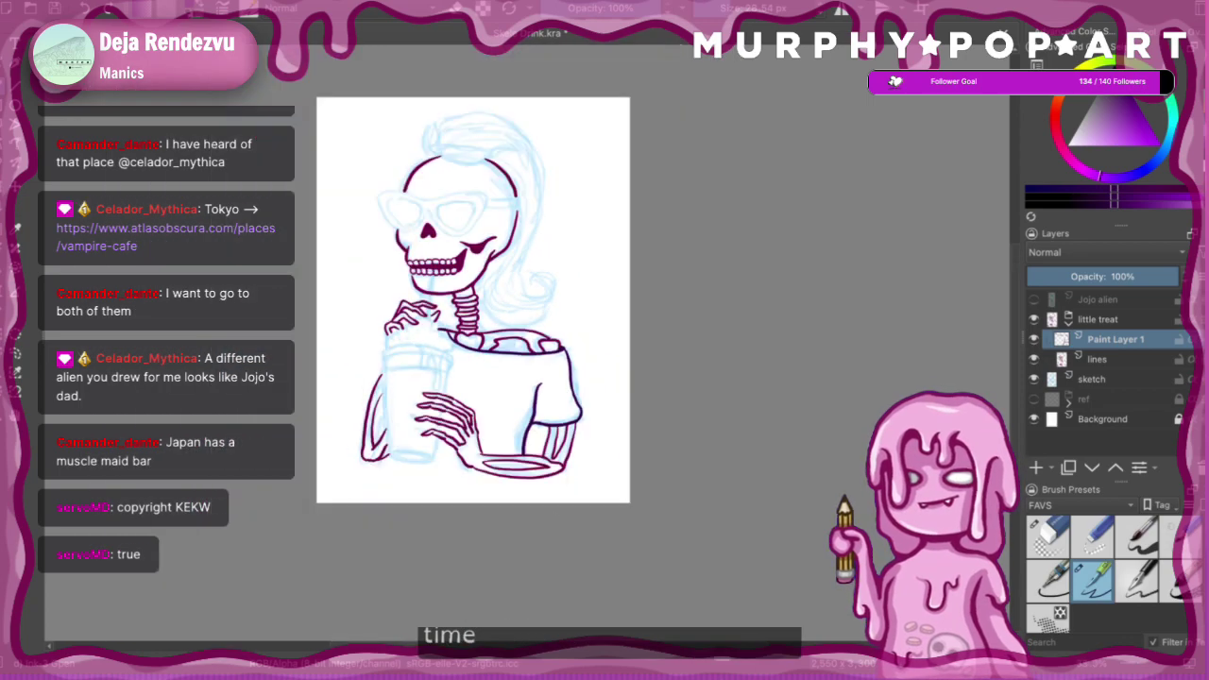
scroll(535, 430, up, 2)
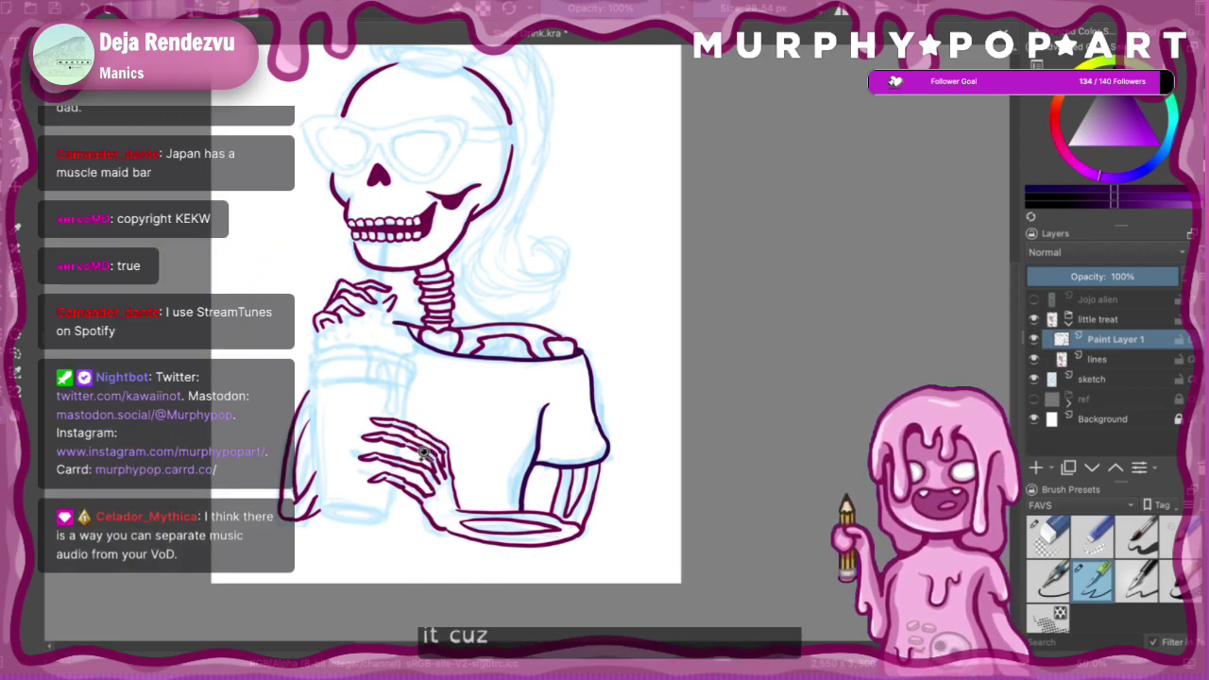
click(436, 364)
scroll(520, 296, up, 2)
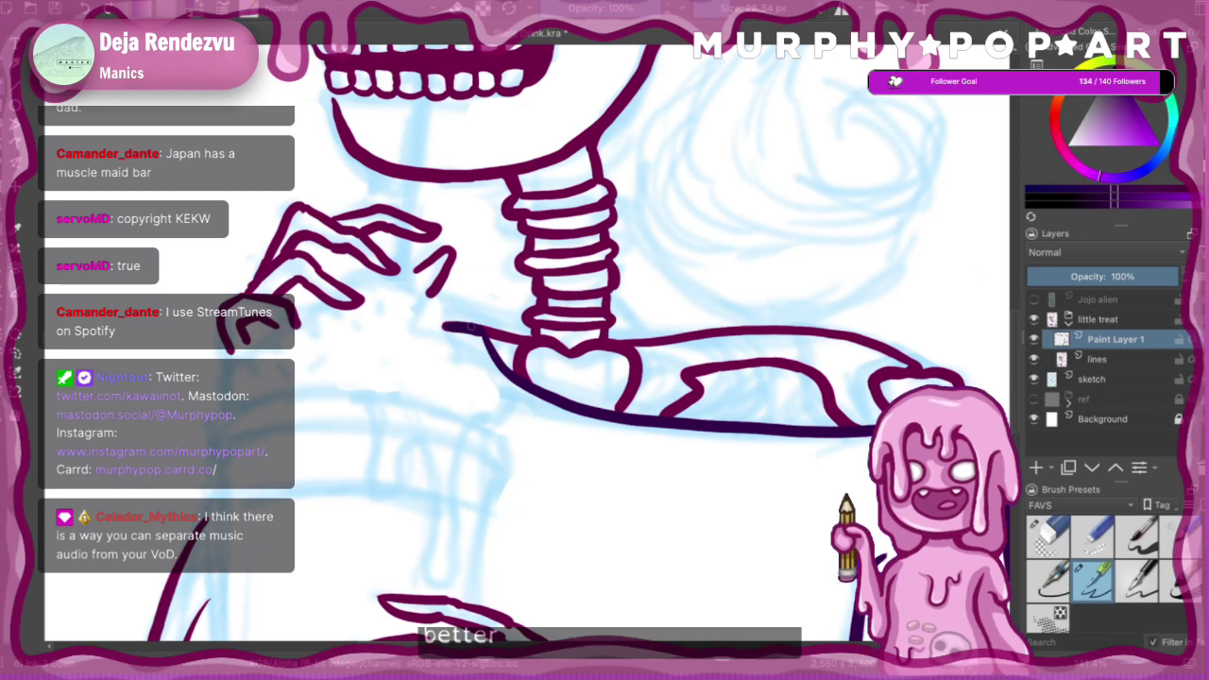
mouse_move(443, 325)
mouse_down()
mouse_move(480, 328)
mouse_move(511, 372)
mouse_up()
key(ctrl+z)
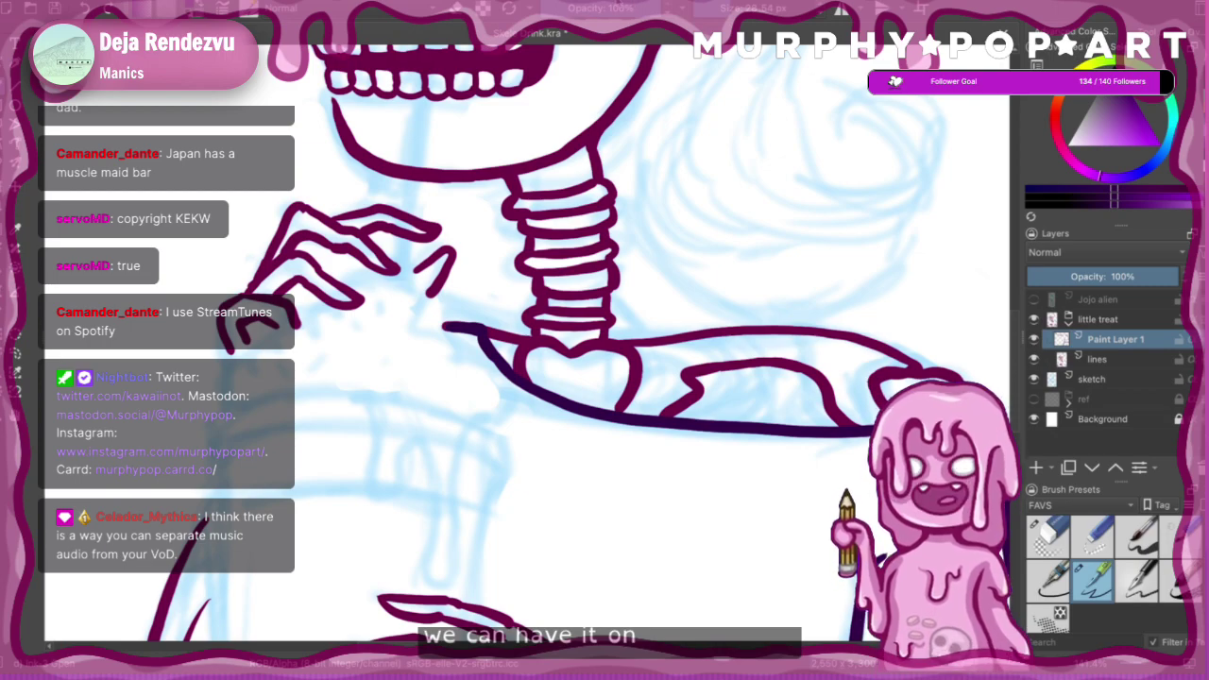
- Ink the shirt's short bottom edge between the cup and the wrist bones, and switch to the eraser
key(minus)
key(minus)
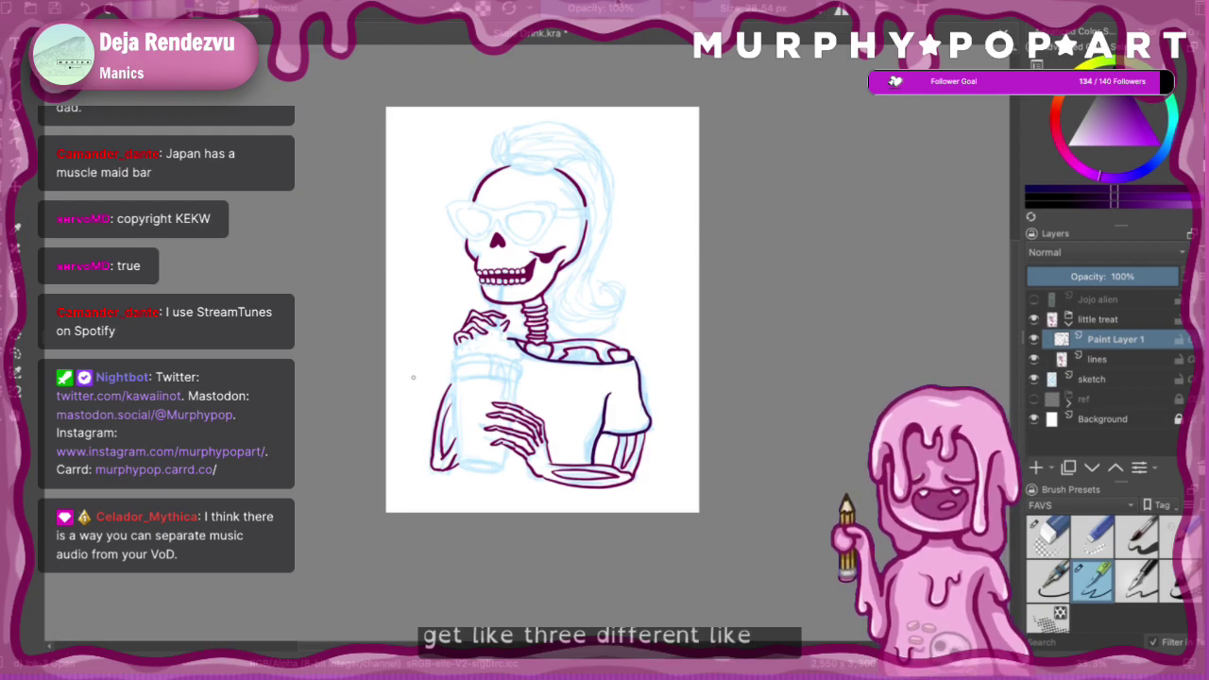
key(plus)
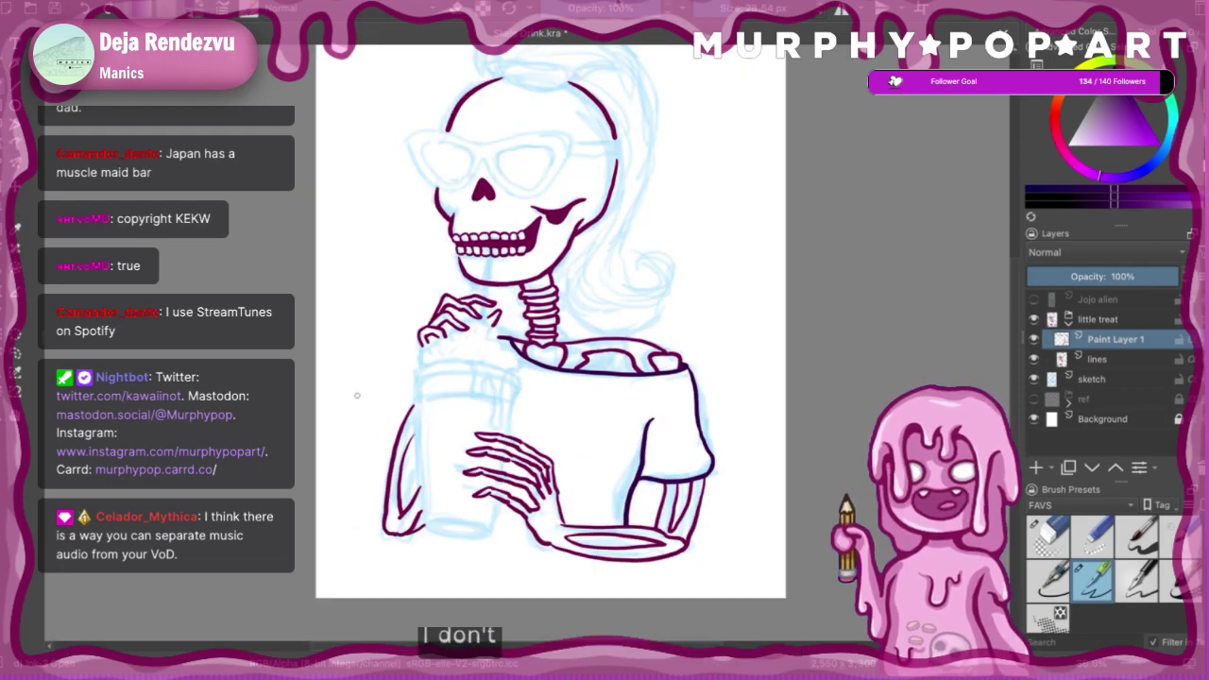
key(minus)
key(plus)
key(plus)
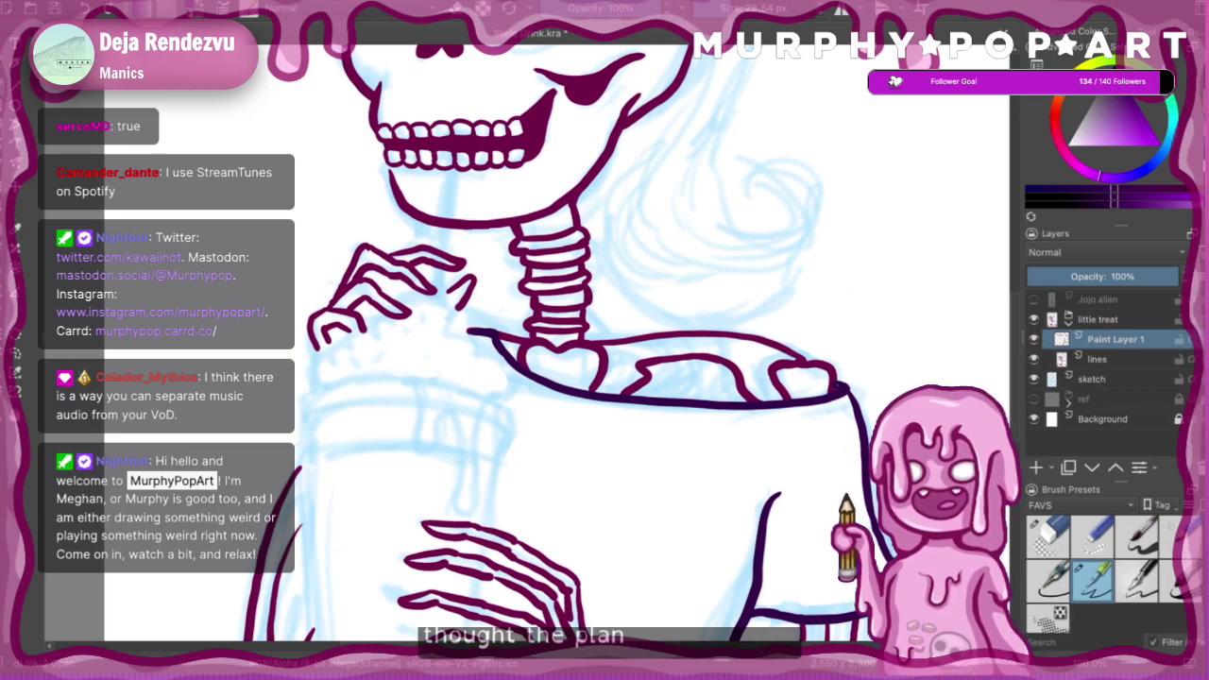
drag(1026, 383, 1032, 434)
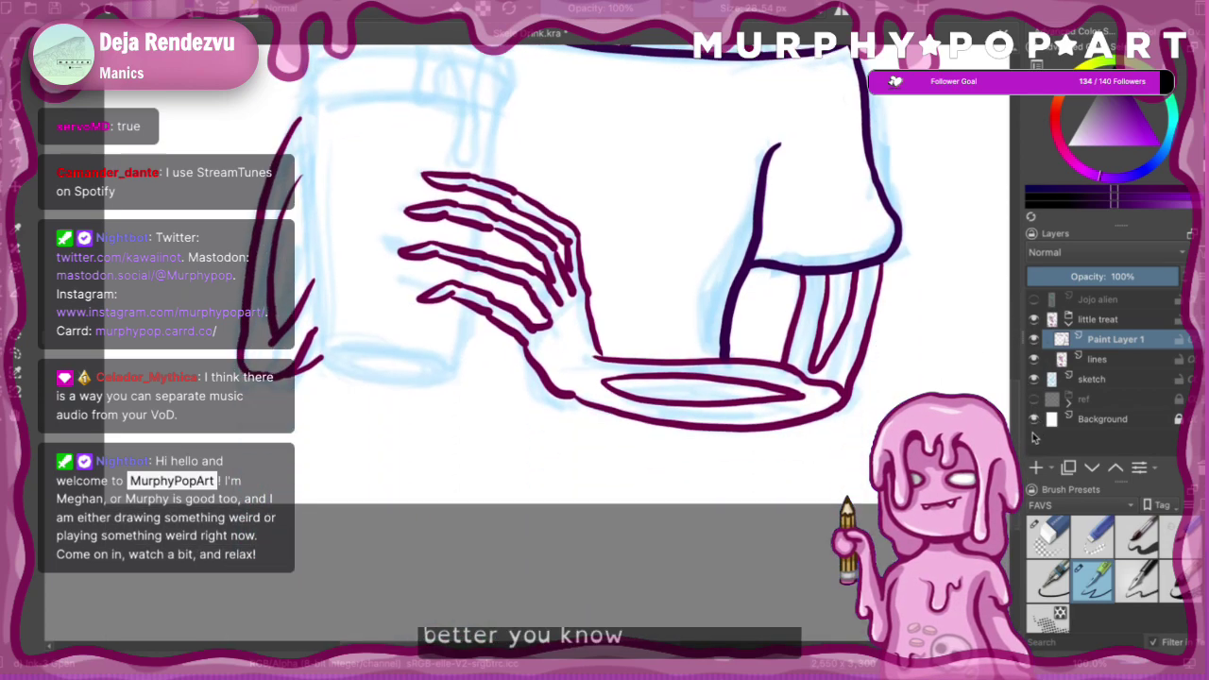
scroll(1034, 379, up, 5)
scroll(1034, 379, down, 2)
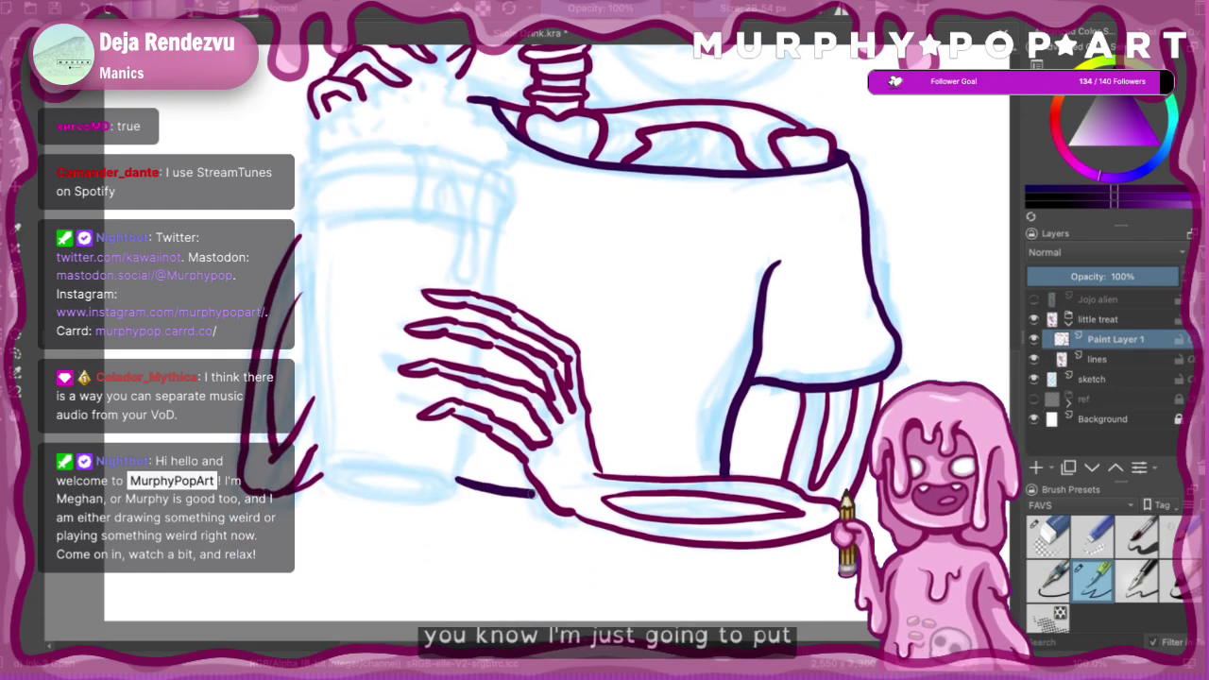
drag(460, 478, 545, 492)
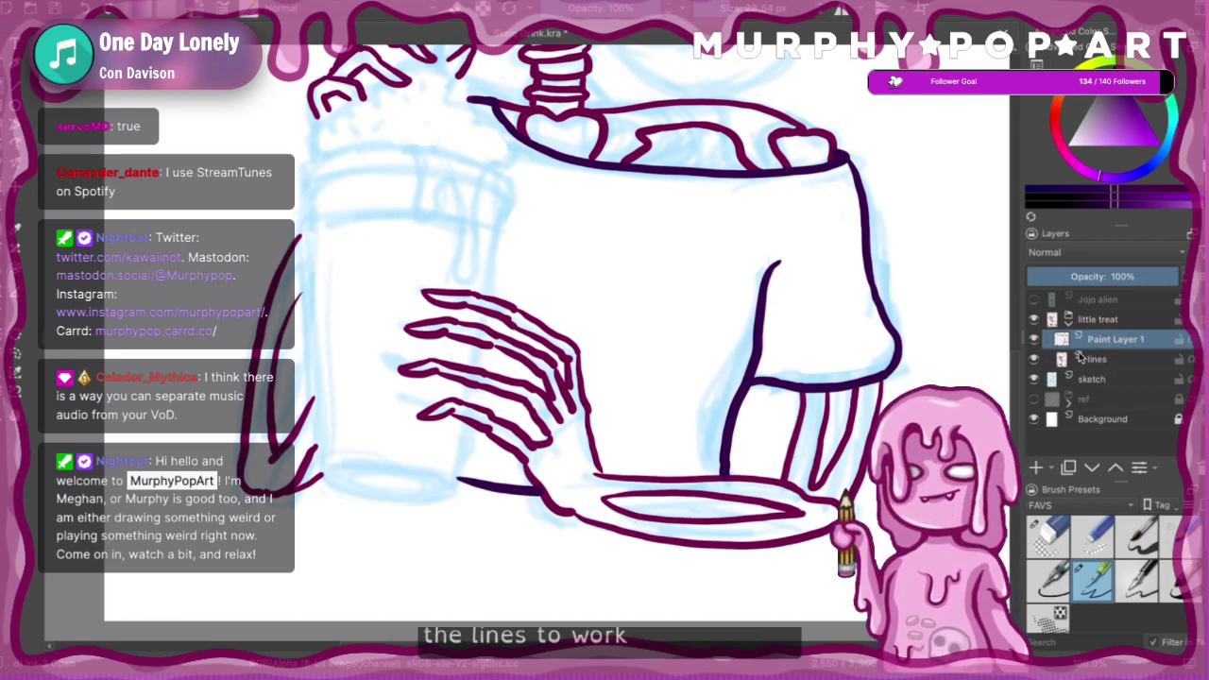
click(1060, 543)
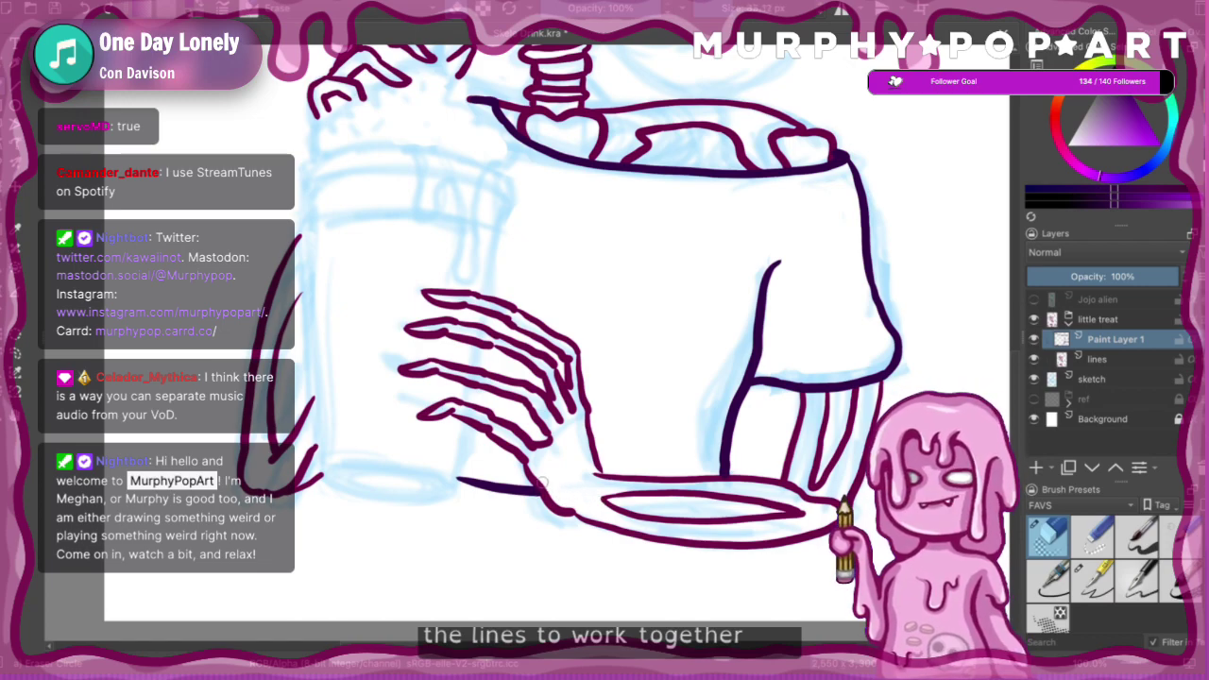
- Choose a dark blue colour and switch back to the inking brush for the sunglasses
scroll(641, 475, down, 5)
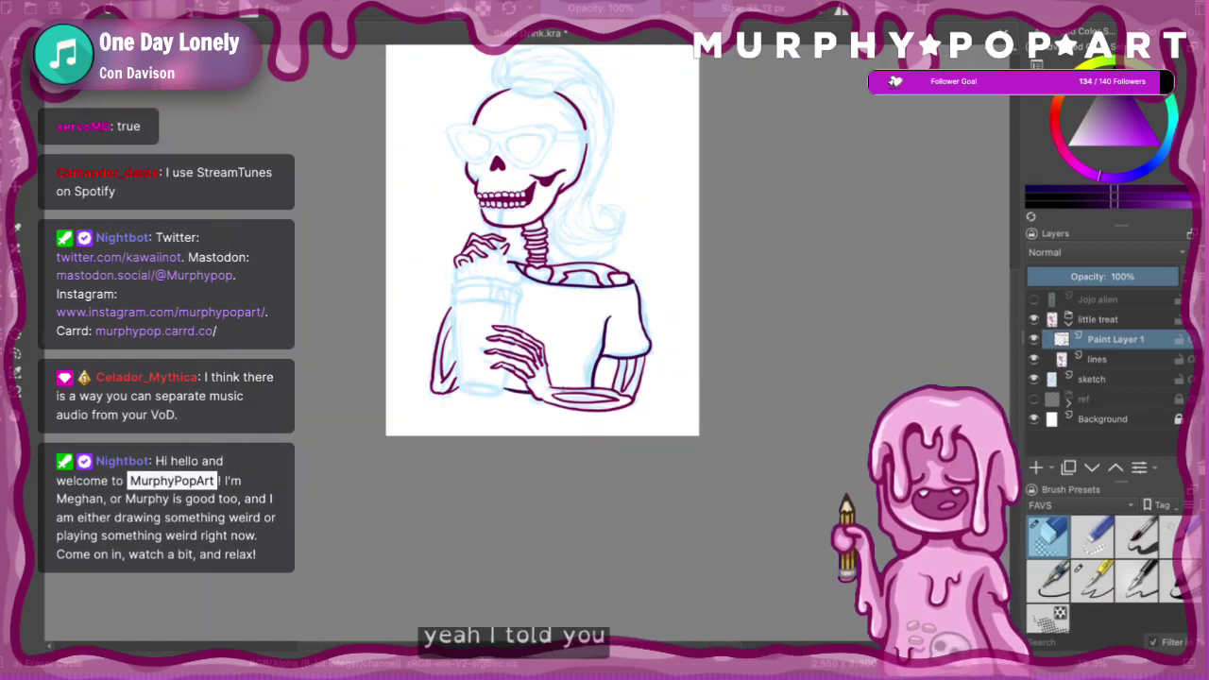
scroll(542, 284, up, 3)
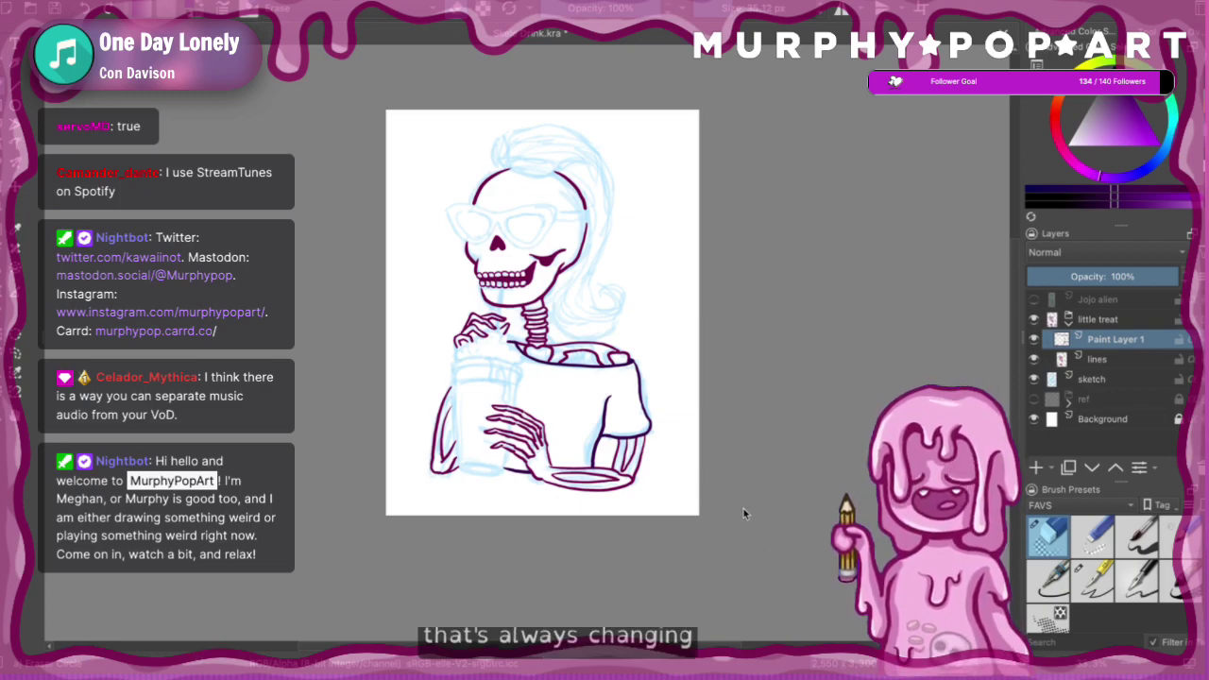
click(595, 309)
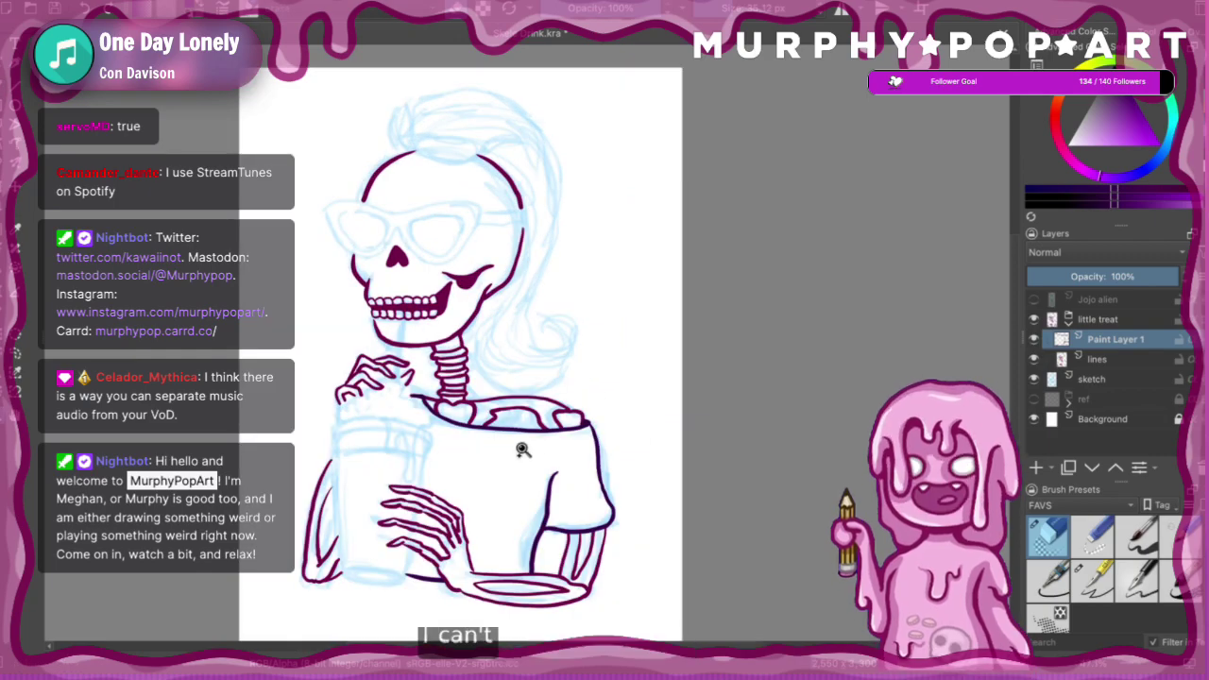
click(521, 457)
scroll(945, 377, up, 4)
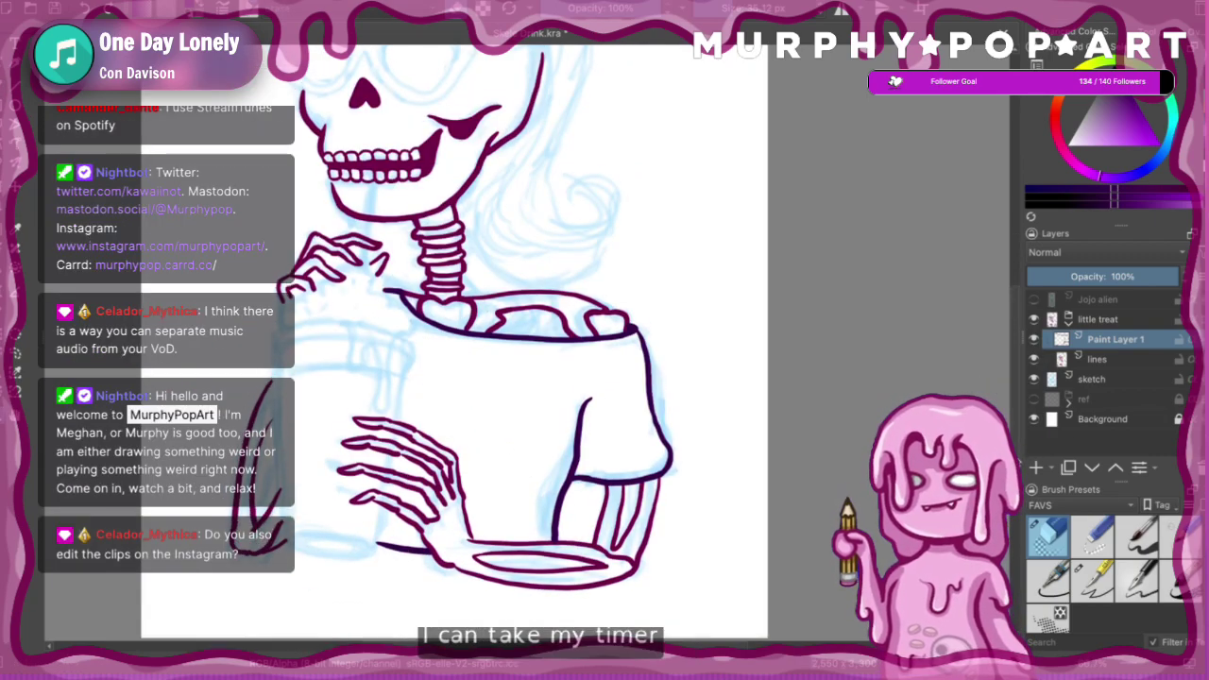
scroll(500, 340, down, 3)
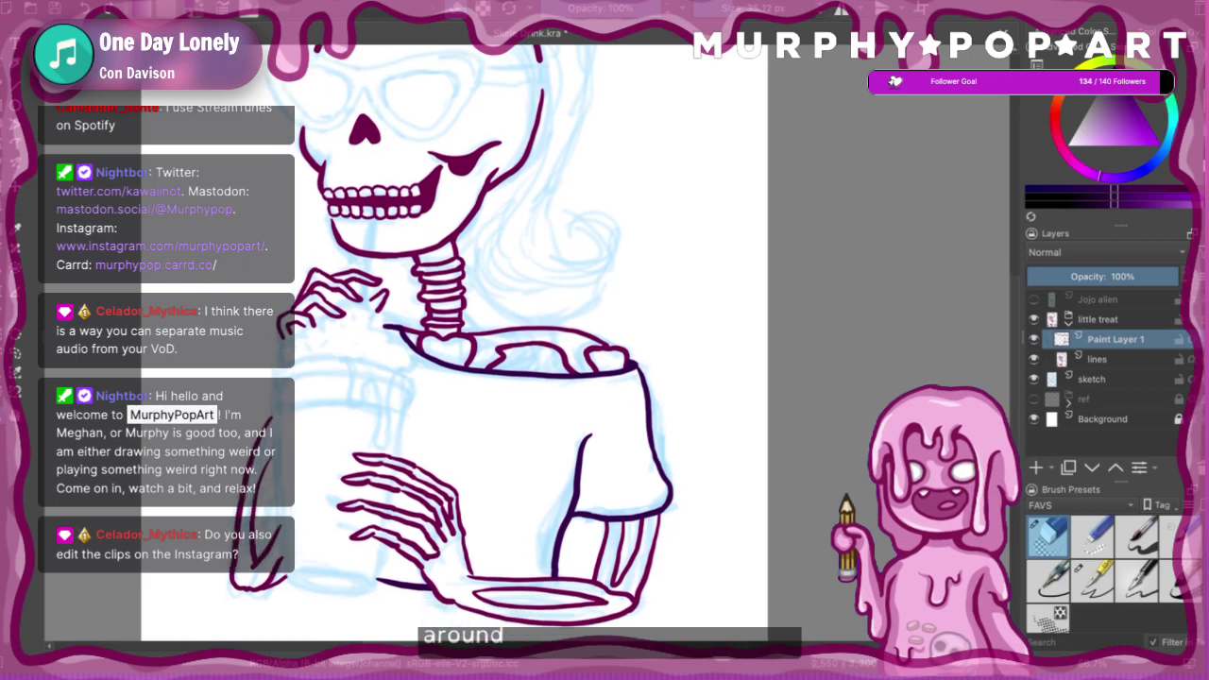
scroll(501, 340, up, 3)
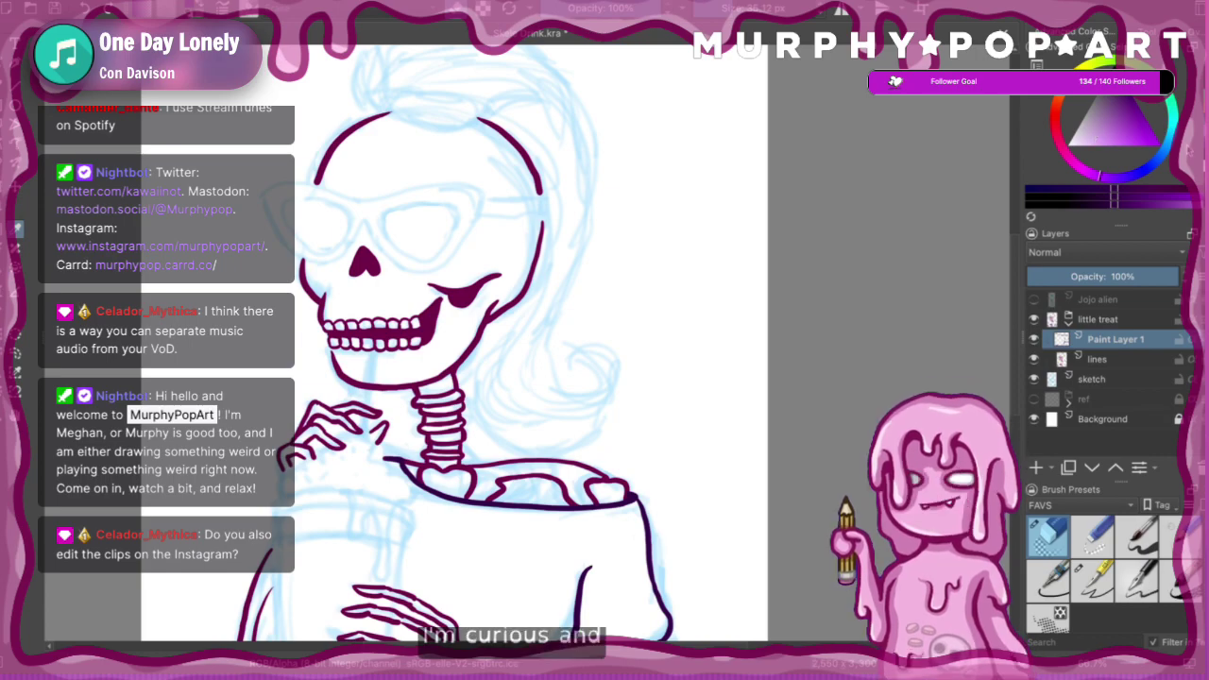
click(1165, 152)
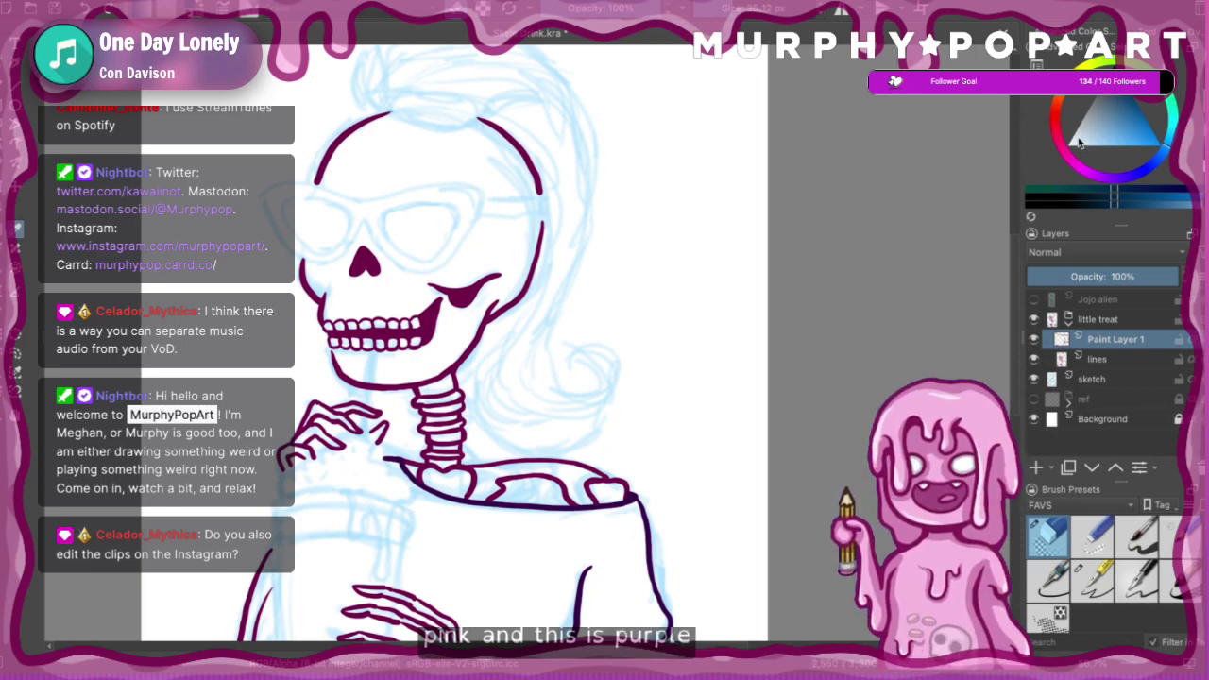
drag(1092, 128, 1127, 99)
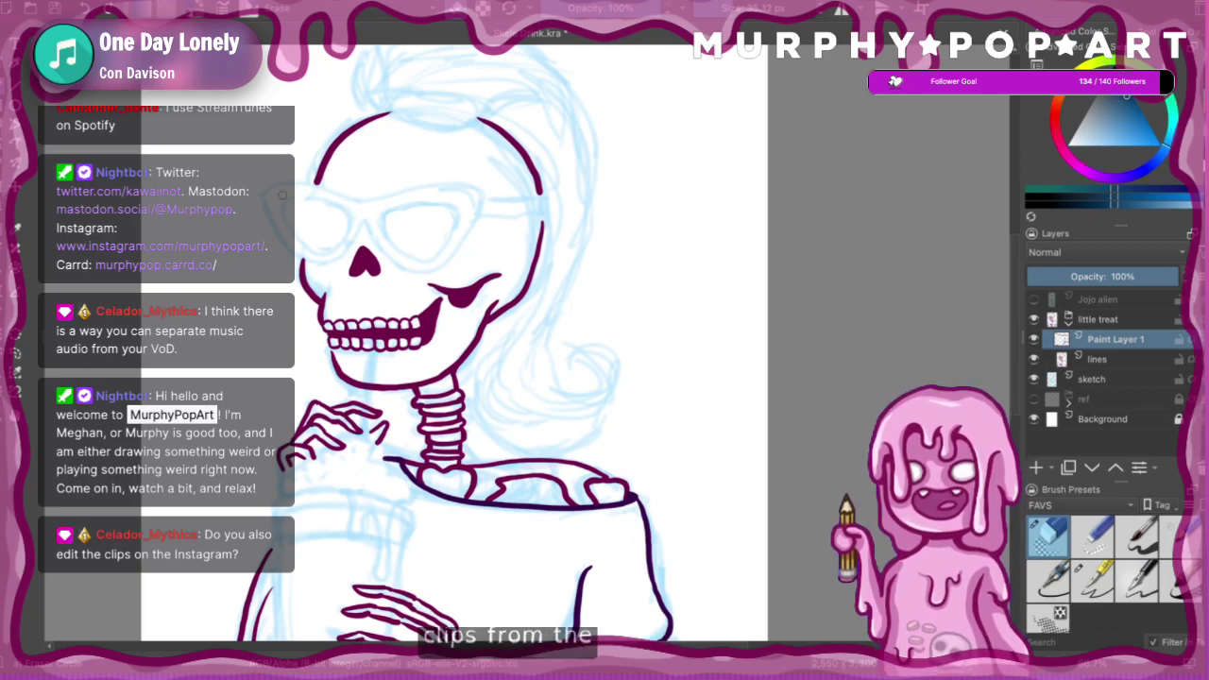
click(1099, 584)
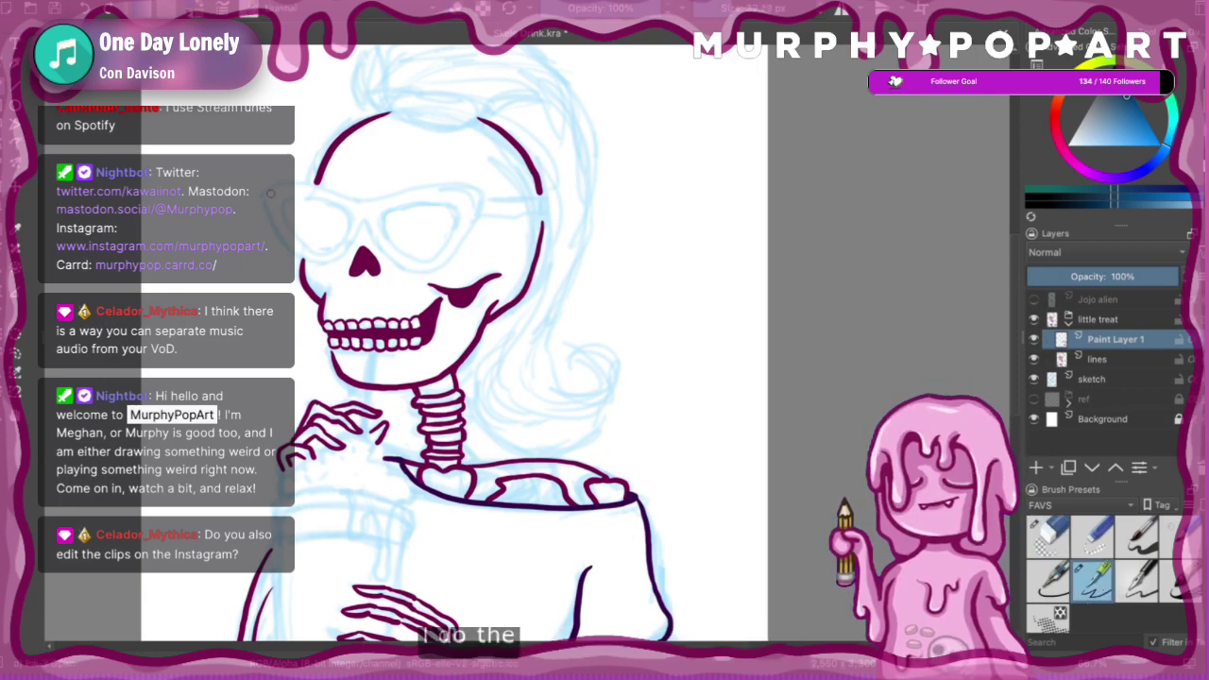
- Ink the curved top edge of the cat-eye sunglasses across the skull in dark blue
drag(271, 188, 332, 193)
key(ctrl+z)
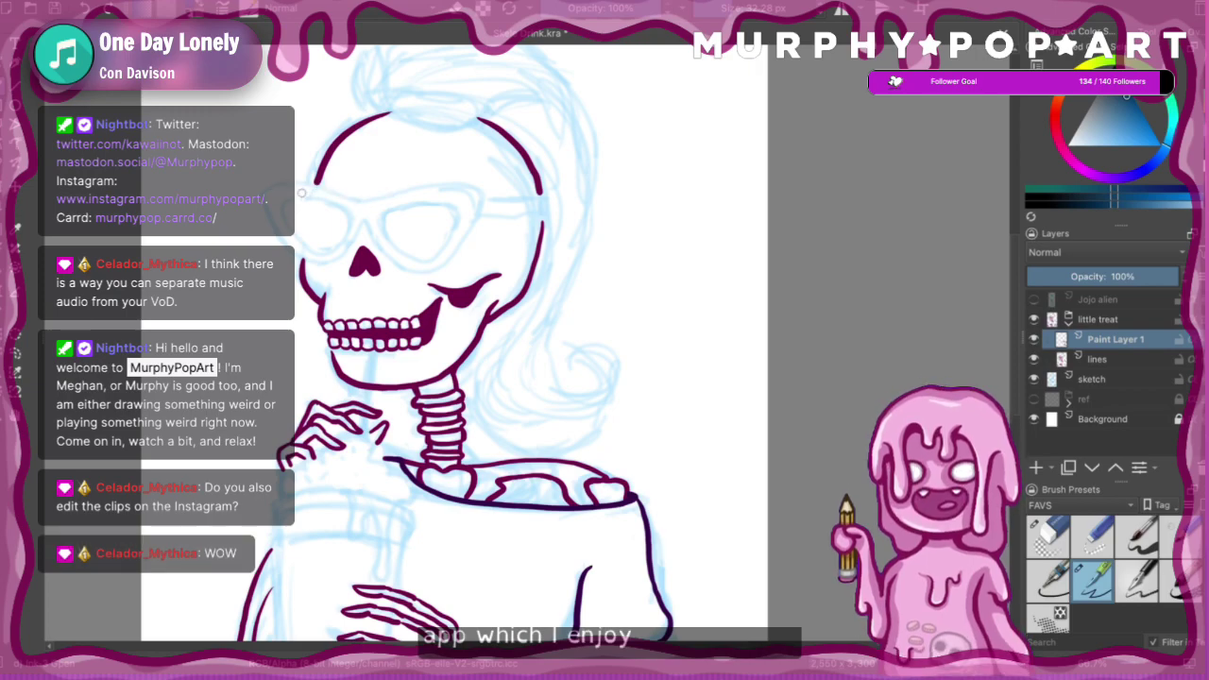
drag(311, 186, 484, 185)
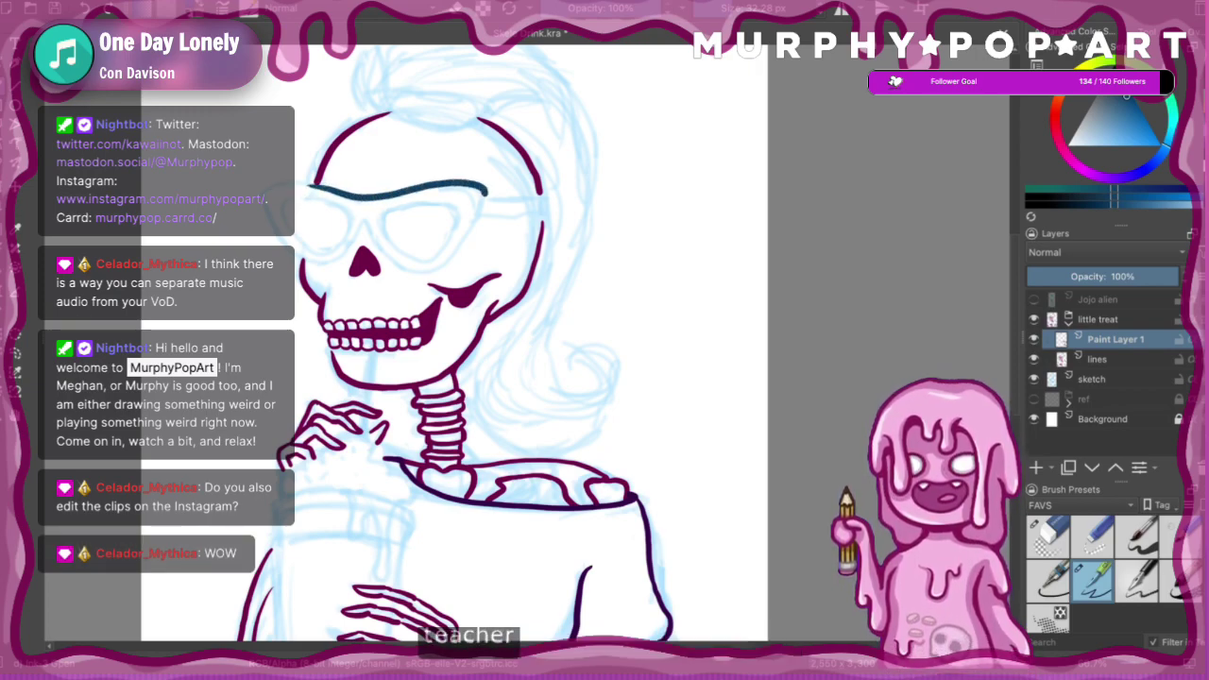
key(ctrl+z)
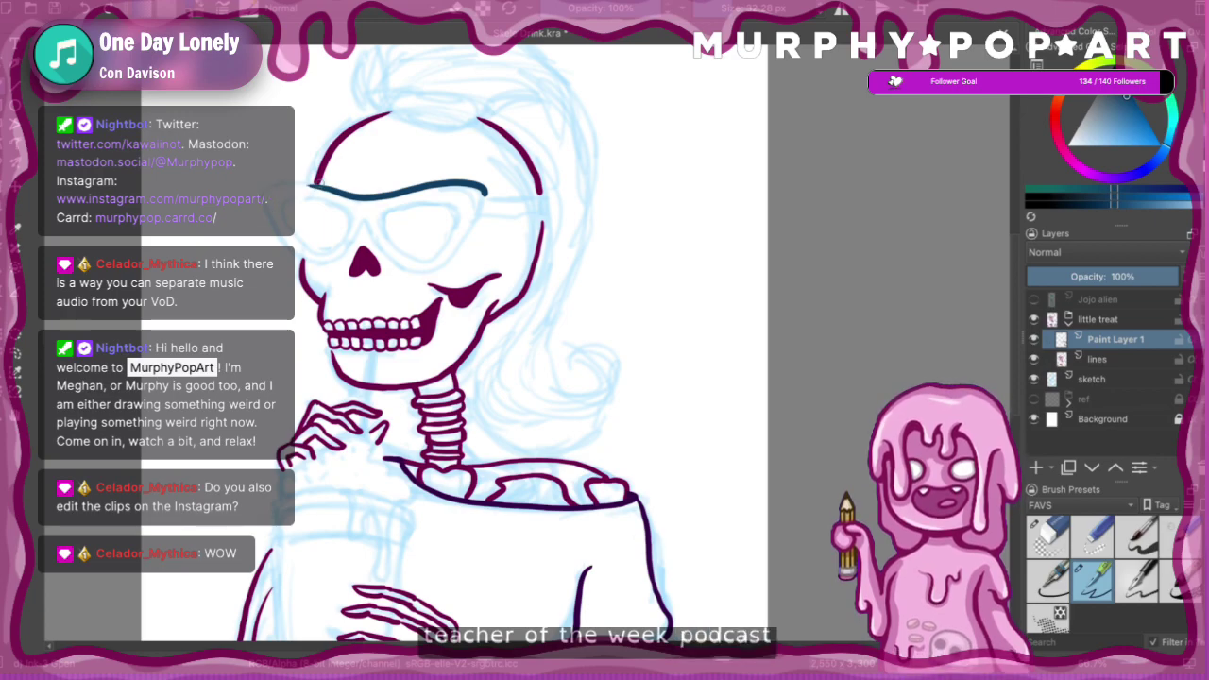
key(ctrl+z)
- Try to ink the outer corner and rim of the far sunglasses lens
mouse_move(317, 186)
mouse_down()
mouse_move(284, 188)
mouse_move(319, 188)
mouse_move(283, 189)
mouse_move(274, 215)
mouse_move(300, 252)
mouse_up()
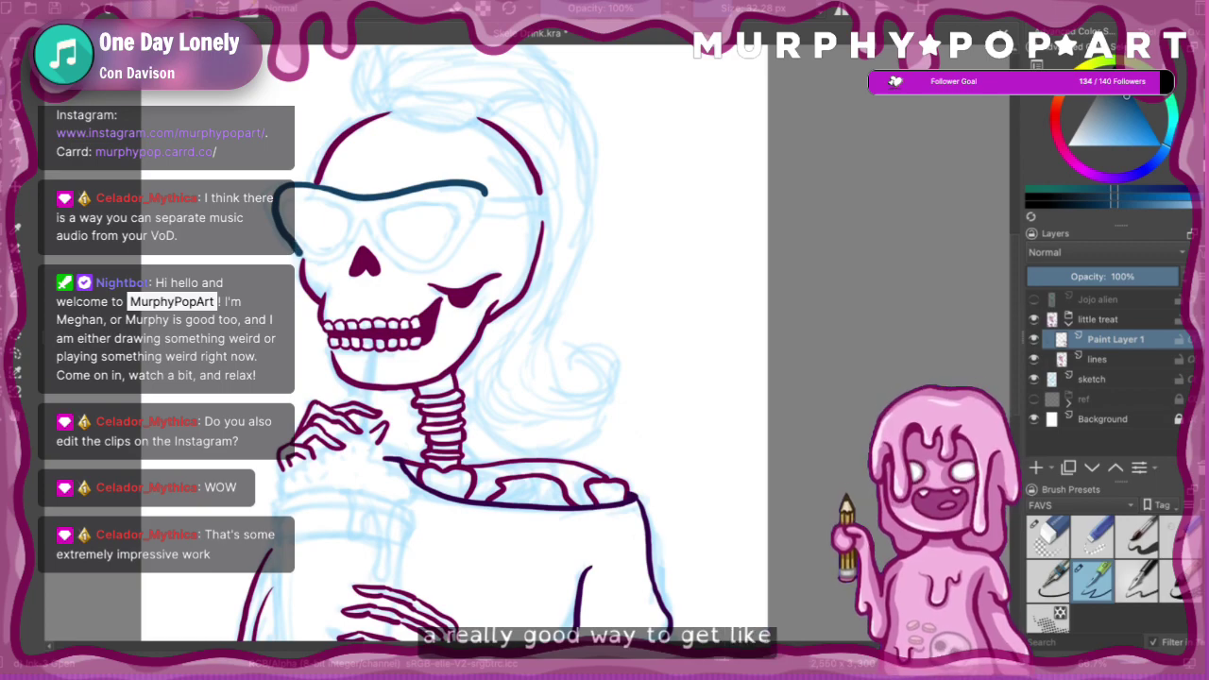
key(ctrl+z)
mouse_move(291, 187)
mouse_down()
mouse_move(270, 204)
mouse_move(272, 236)
mouse_up()
key(ctrl+z)
key(ctrl+z)
mouse_move(322, 189)
mouse_down()
mouse_move(271, 187)
mouse_move(284, 182)
mouse_move(307, 263)
mouse_move(380, 236)
mouse_move(389, 254)
mouse_up()
key(ctrl+z)
key(ctrl+z)
key(ctrl+z)
key(ctrl+z)
key(ctrl+z)
key(ctrl+z)
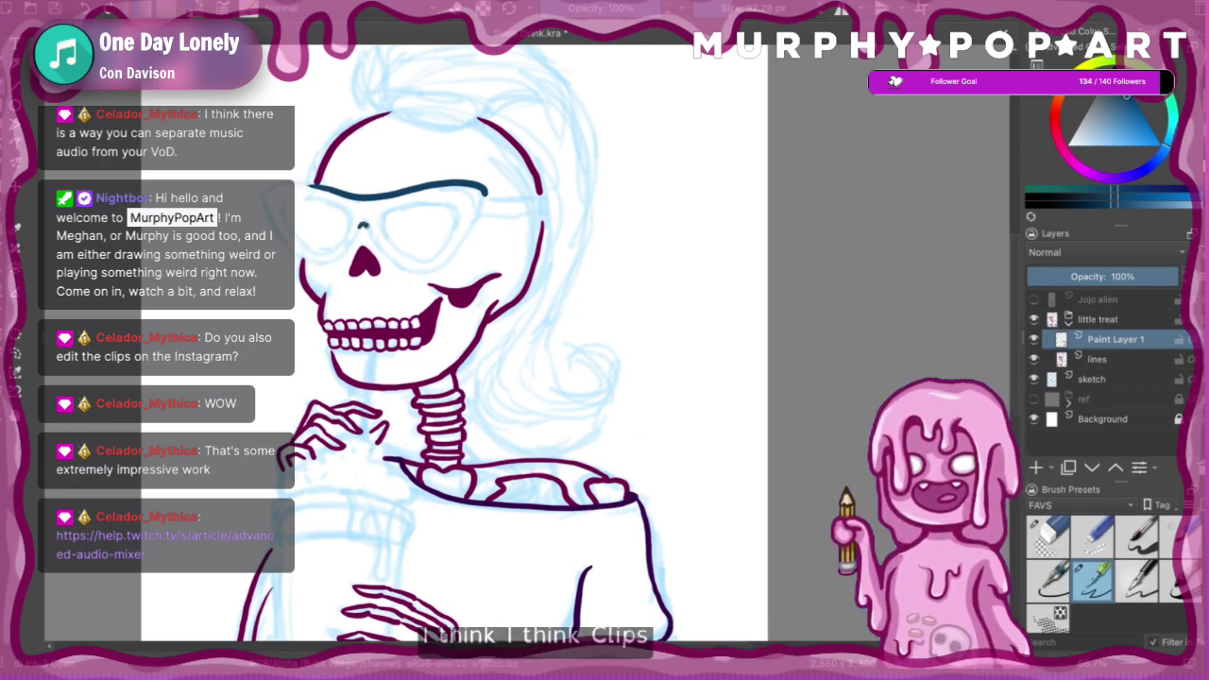
- Ink the lower rims and nose bridge of the sunglasses, and round off the far lens's outer corner
mouse_move(365, 226)
mouse_down()
mouse_move(396, 264)
mouse_move(437, 271)
mouse_move(472, 223)
mouse_up()
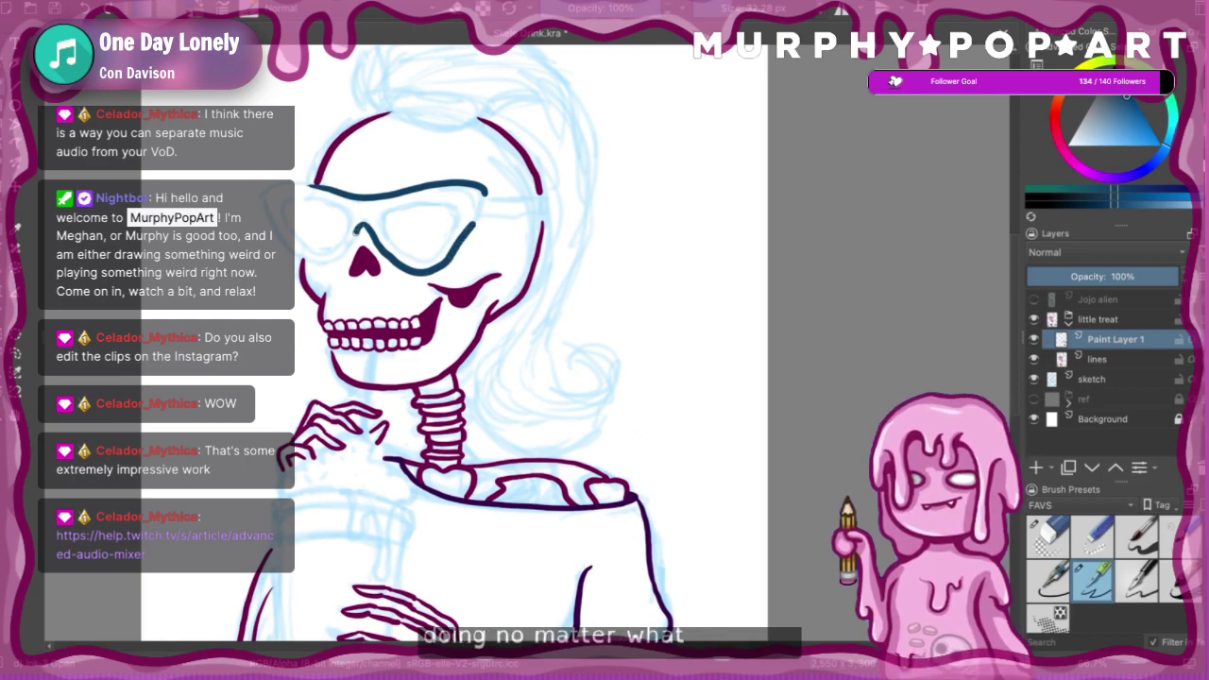
drag(344, 250, 320, 262)
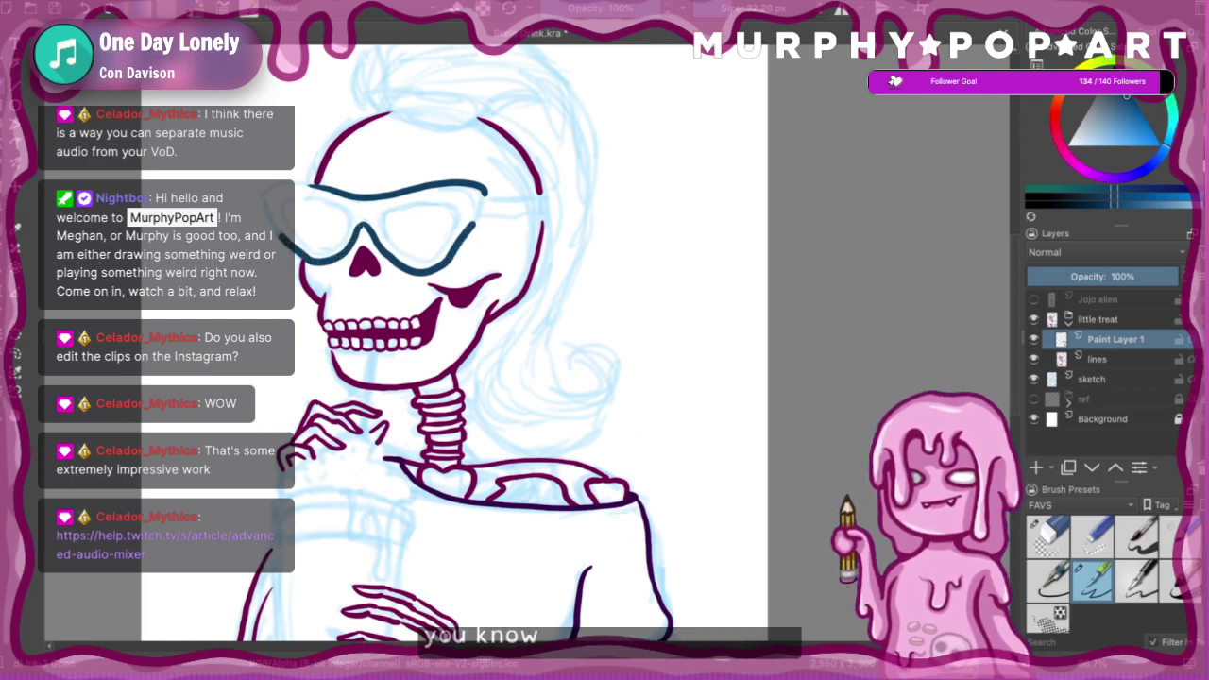
mouse_move(324, 189)
mouse_down()
mouse_move(287, 184)
mouse_move(267, 208)
mouse_up()
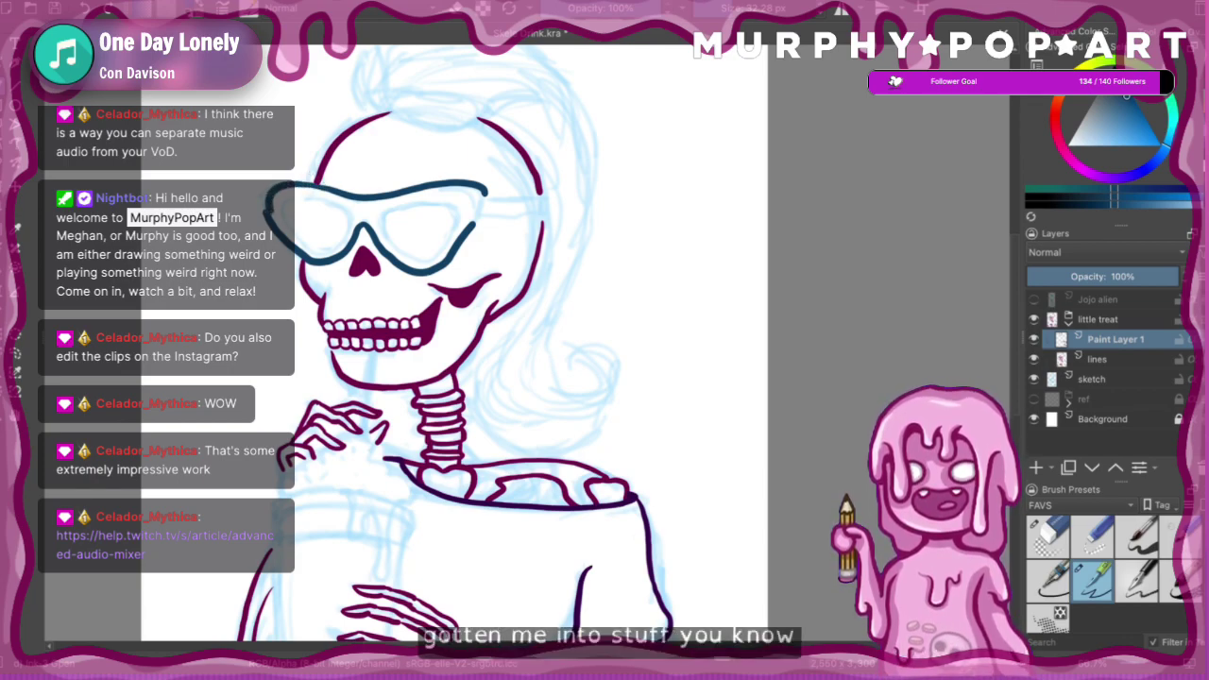
key(ctrl+z)
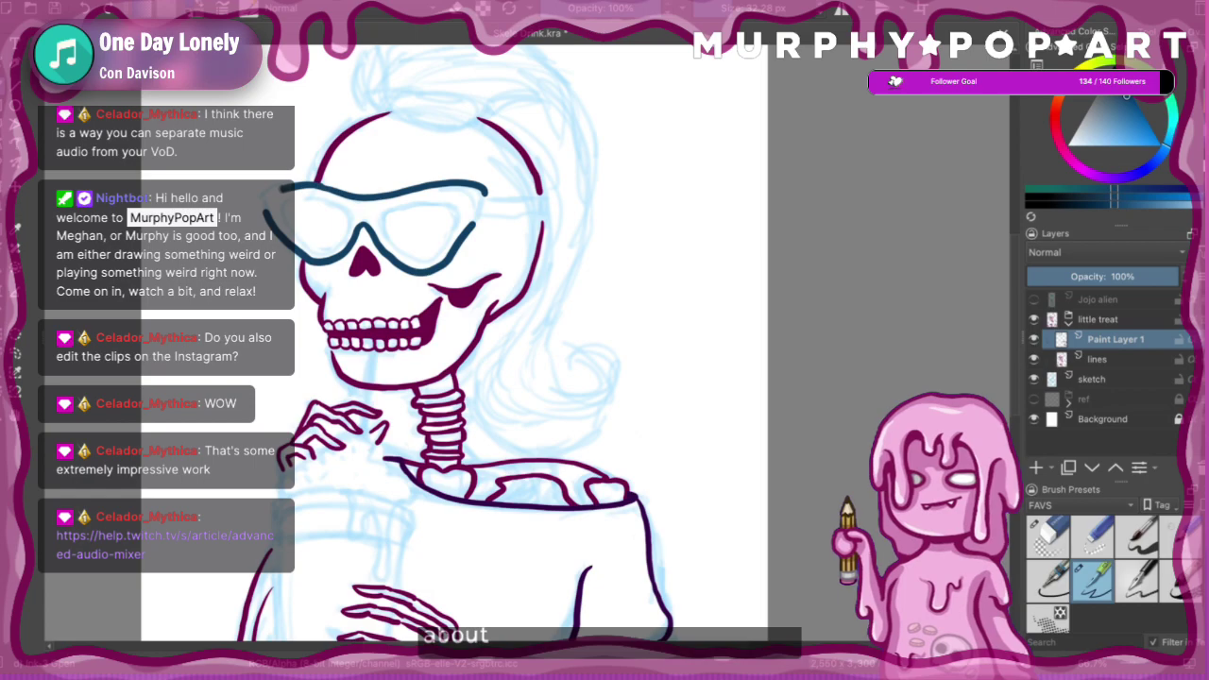
drag(270, 202, 268, 216)
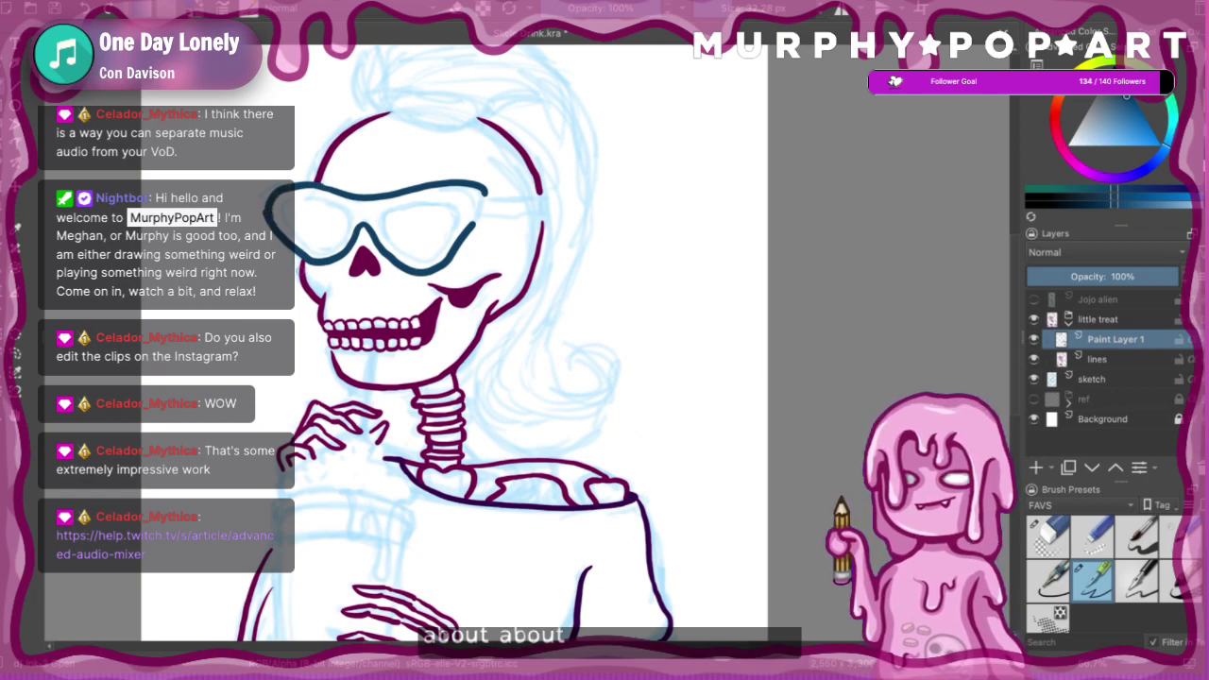
- Close the gap in the sunglasses frame's outer rim on the temple side in dark blue
click(1062, 545)
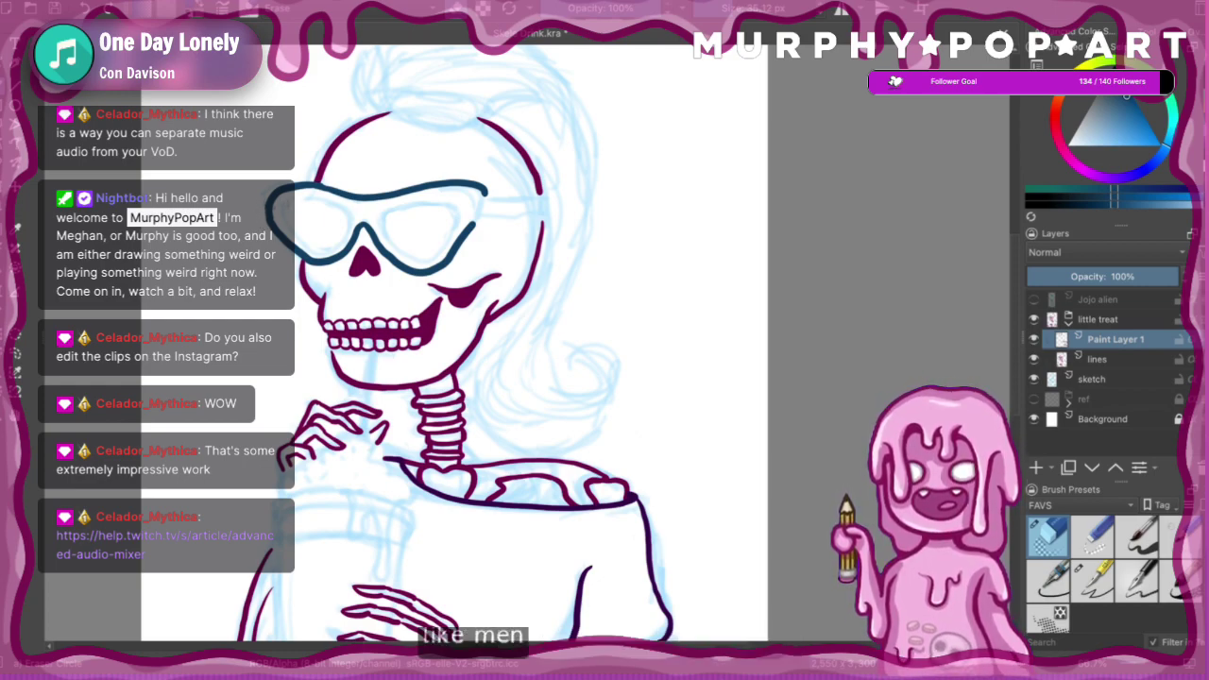
click(1088, 588)
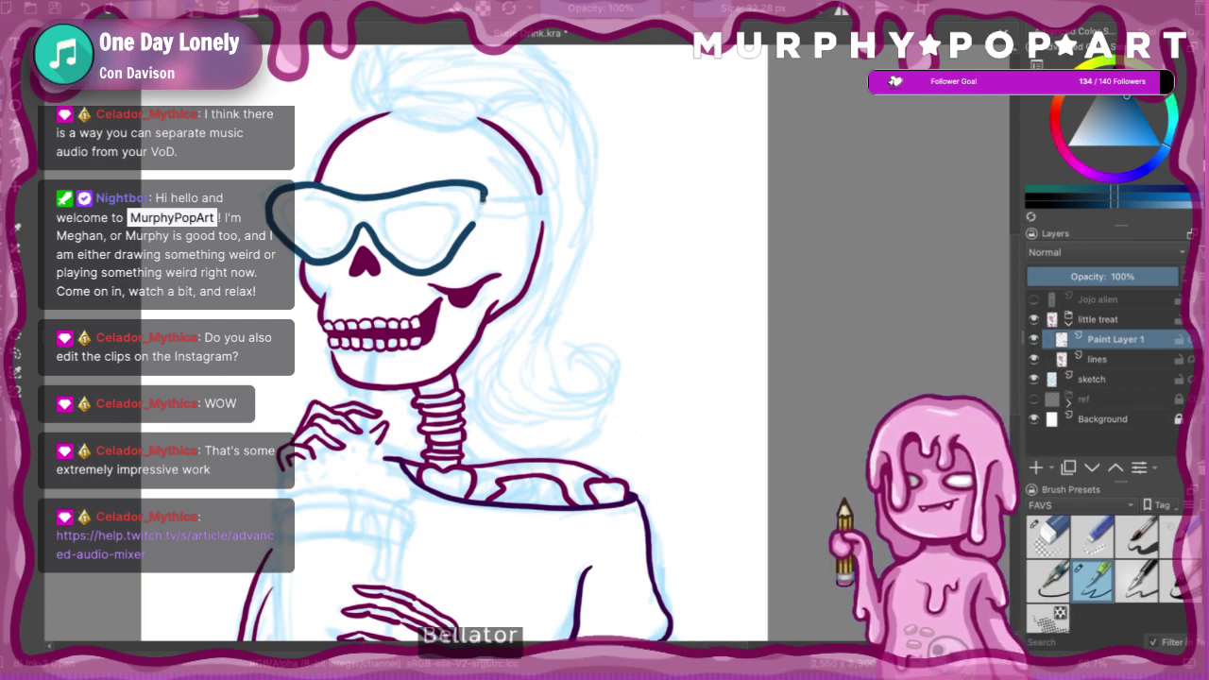
drag(475, 218, 472, 228)
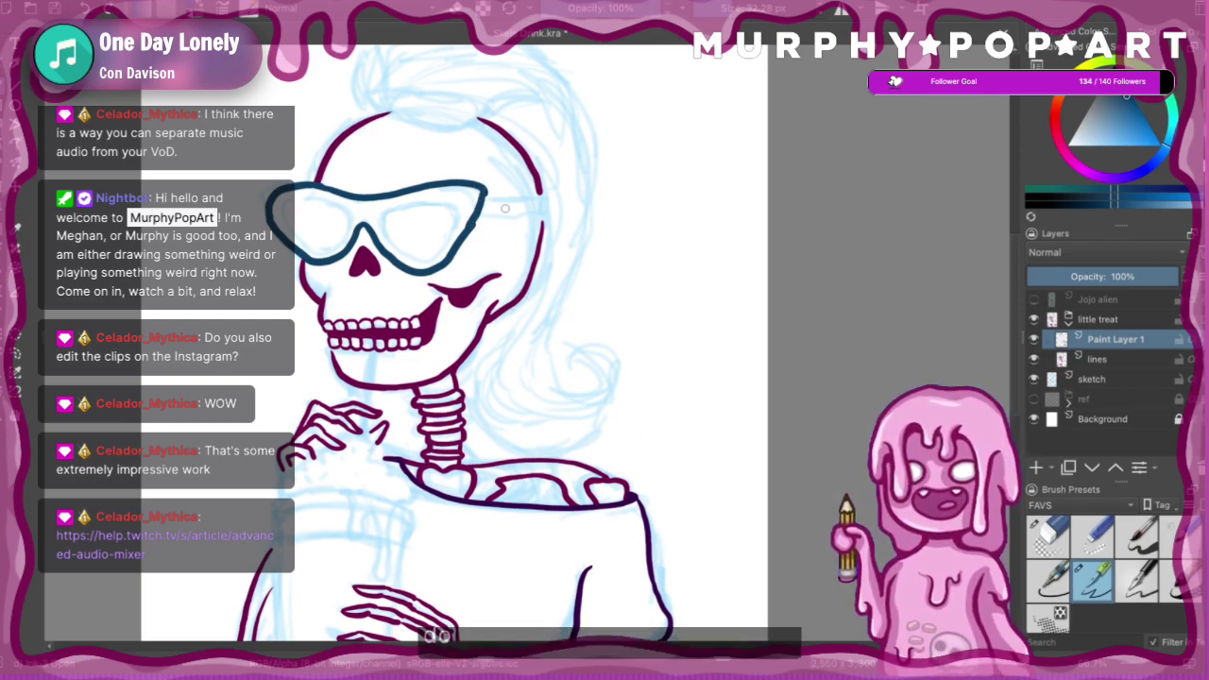
- Undo all the inked strokes of the sunglasses frame
key(ctrl+z)
key(ctrl+z)
key(ctrl+z)
key(ctrl+z)
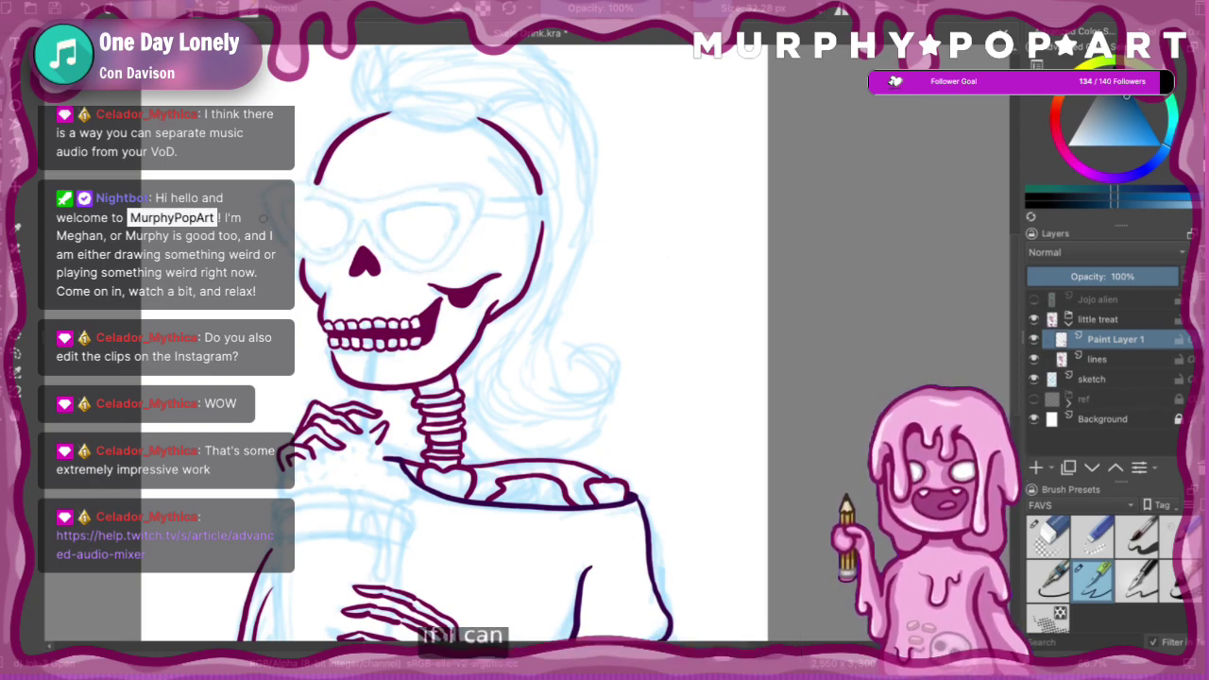
- Re-ink the full cat-eye frame in dark blue, covering the lower rims, nose bridge, top edge and outer corners
drag(271, 219, 317, 263)
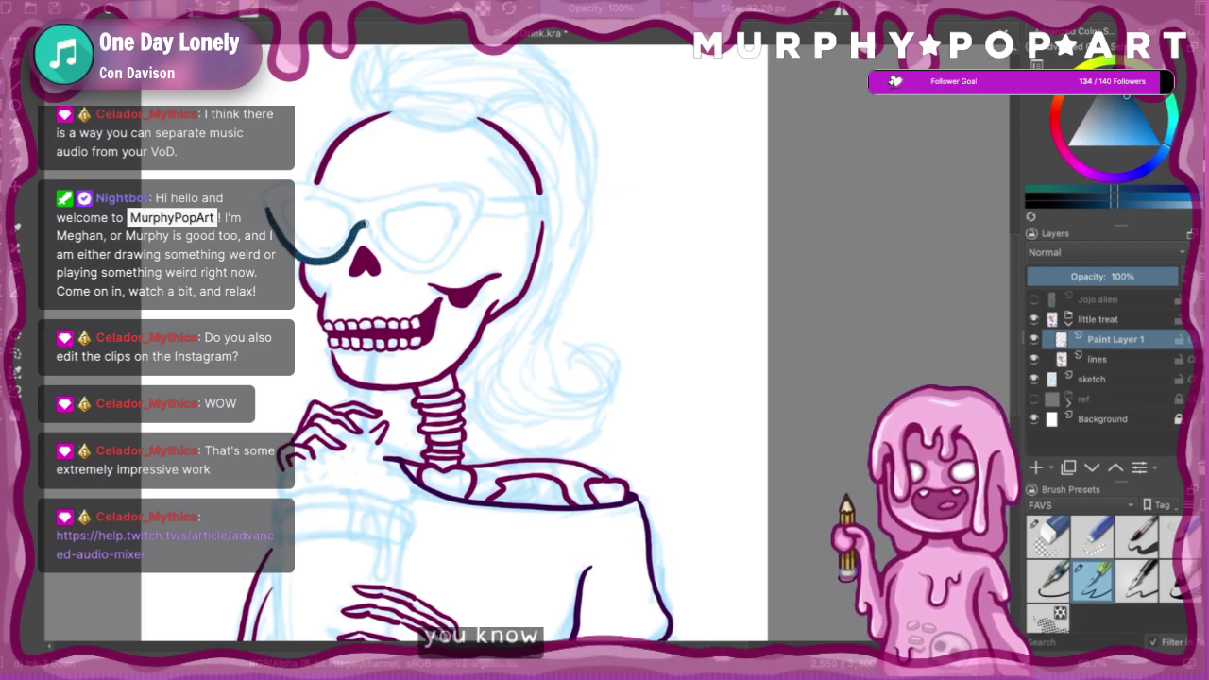
key(ctrl+z)
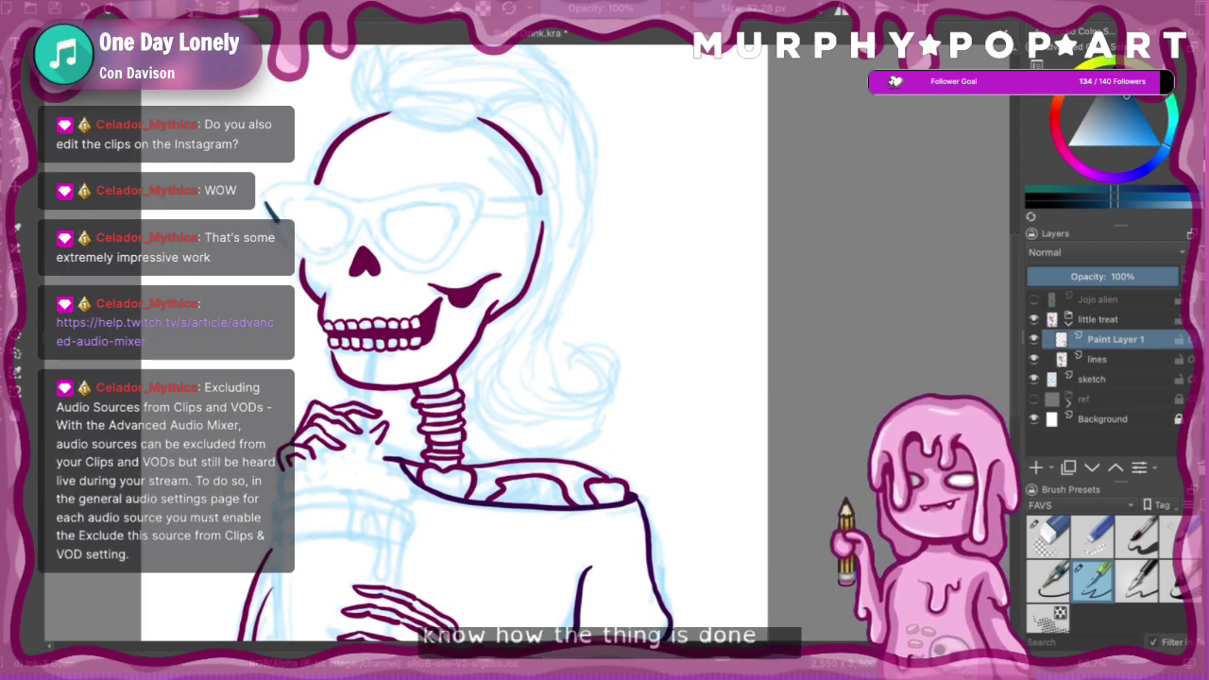
mouse_move(263, 201)
mouse_down()
mouse_move(306, 258)
mouse_move(346, 250)
mouse_move(362, 223)
mouse_move(397, 257)
mouse_move(439, 268)
mouse_up()
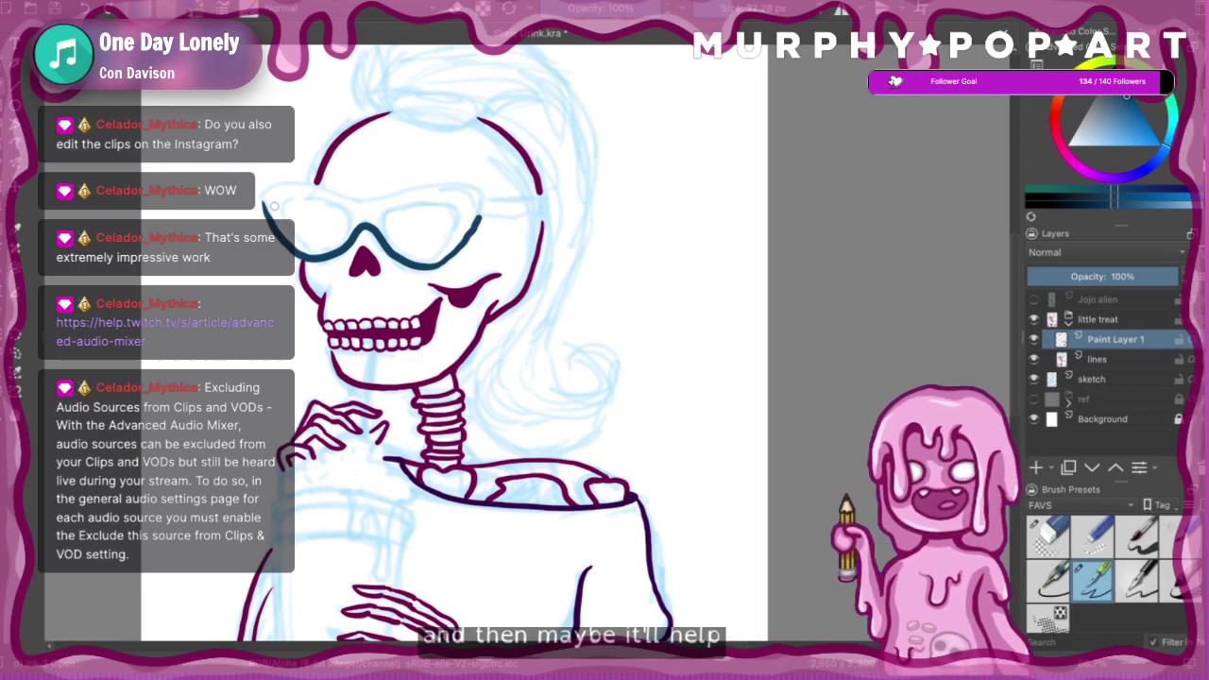
mouse_move(279, 189)
mouse_down()
mouse_move(370, 204)
mouse_move(453, 185)
mouse_move(475, 232)
mouse_up()
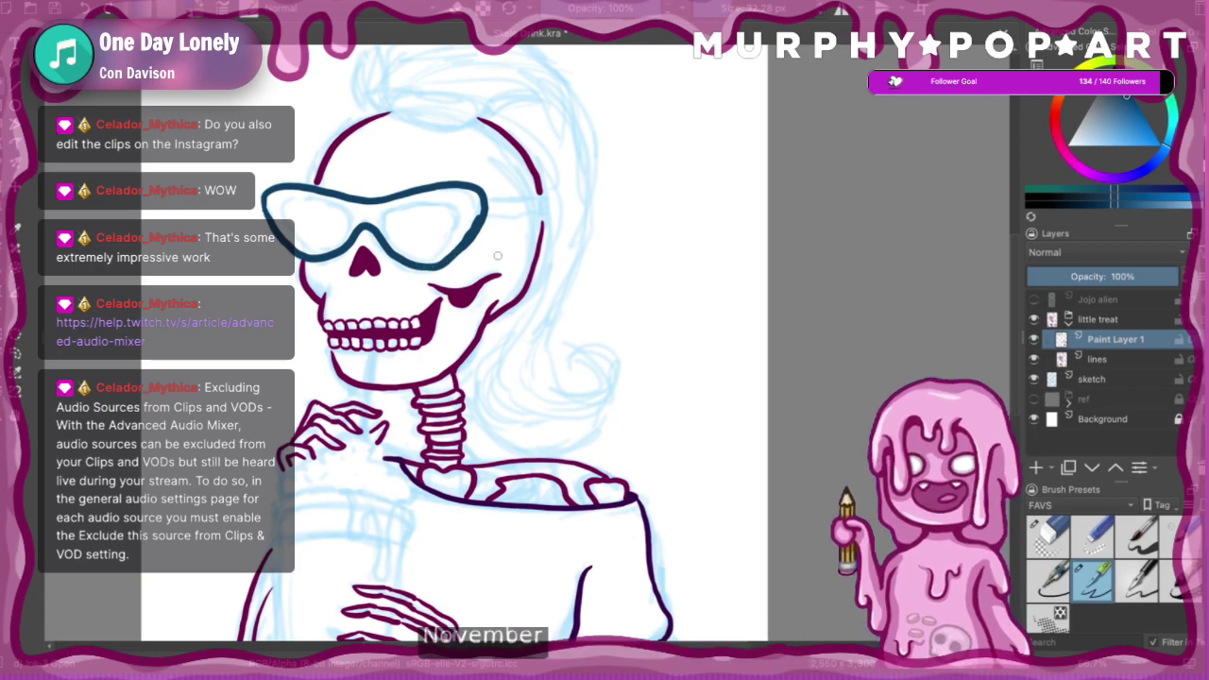
- Ink the temple arm in dark blue from the frame's outer corner to the side of the skull, with a hooked end
click(1067, 535)
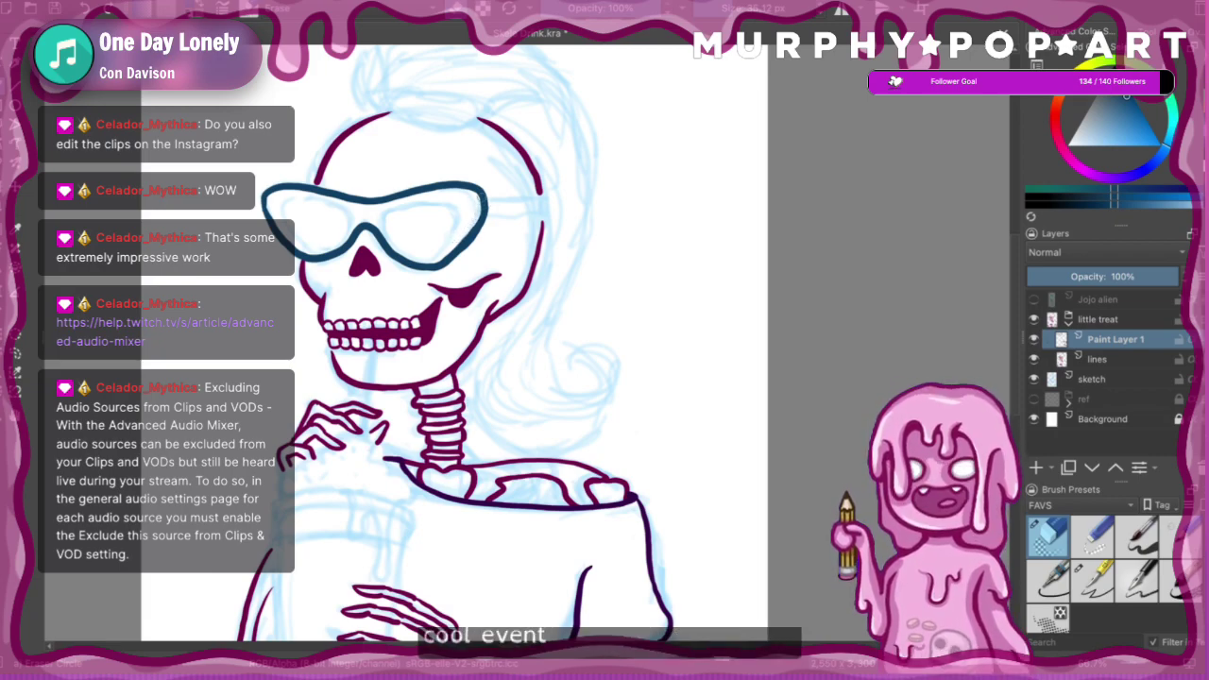
click(1093, 584)
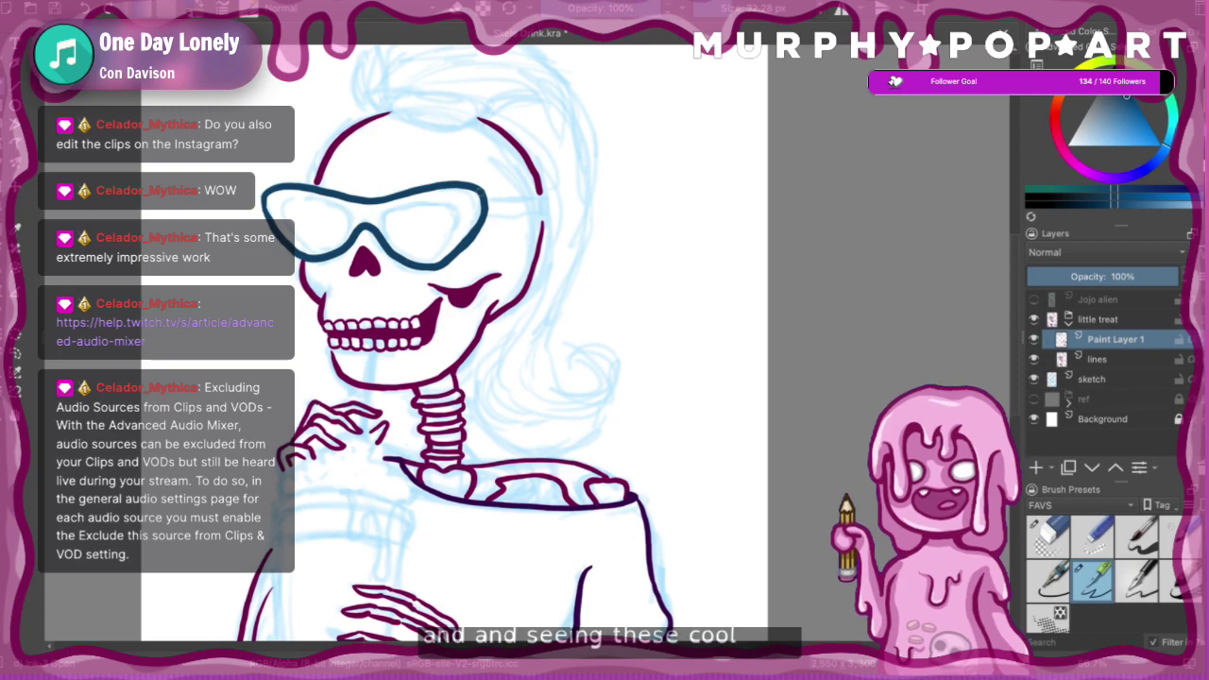
mouse_move(489, 197)
mouse_down()
mouse_move(548, 200)
mouse_move(519, 216)
mouse_move(555, 216)
mouse_up()
key(ctrl+z)
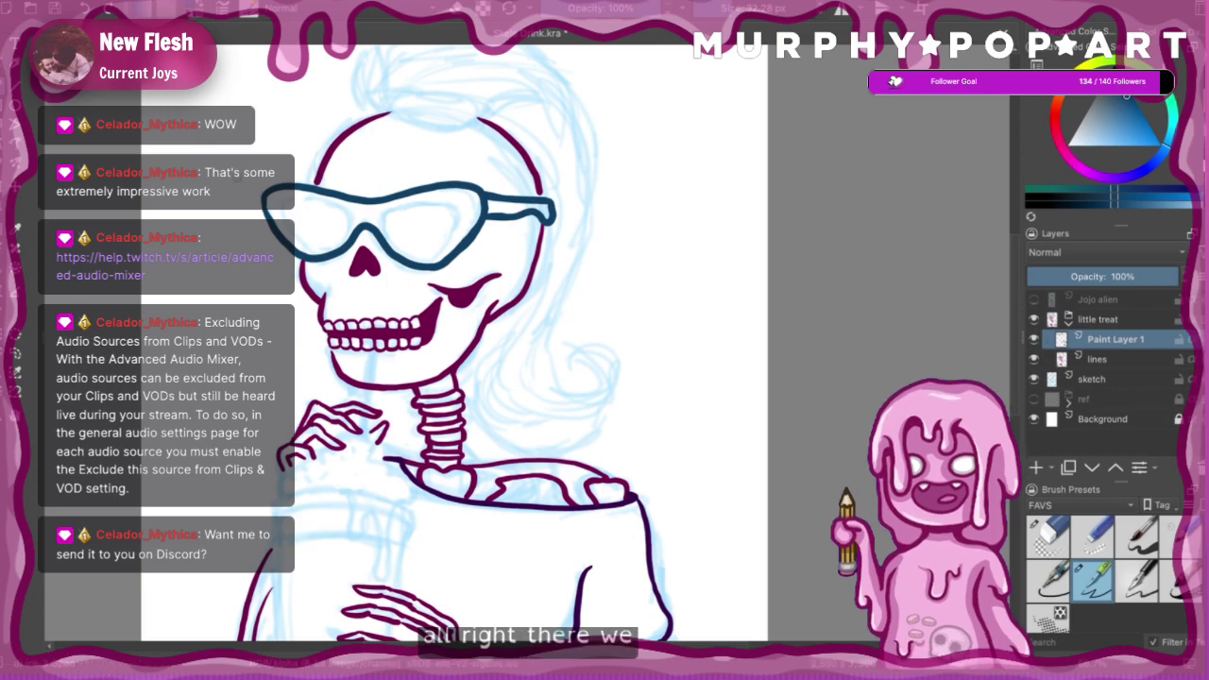
- Sample the magenta line colour from the skull outline and frame the head in the view
click(16, 229)
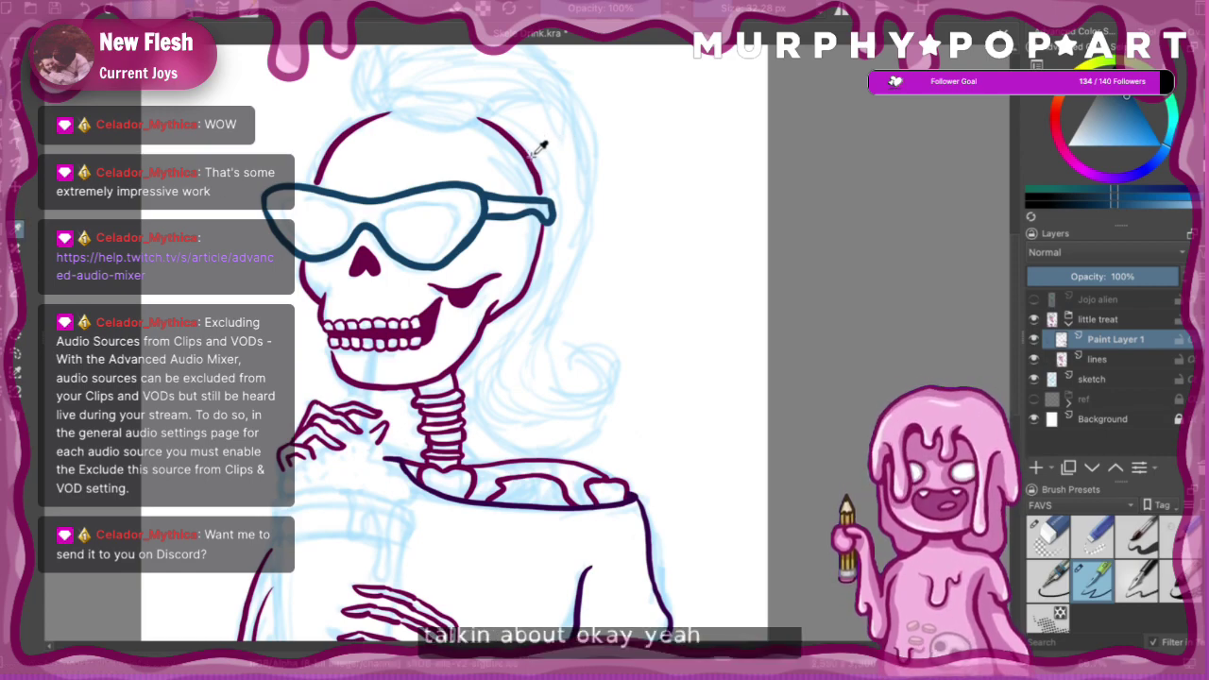
key(ctrl+minus)
key(ctrl+minus)
key(ctrl+minus)
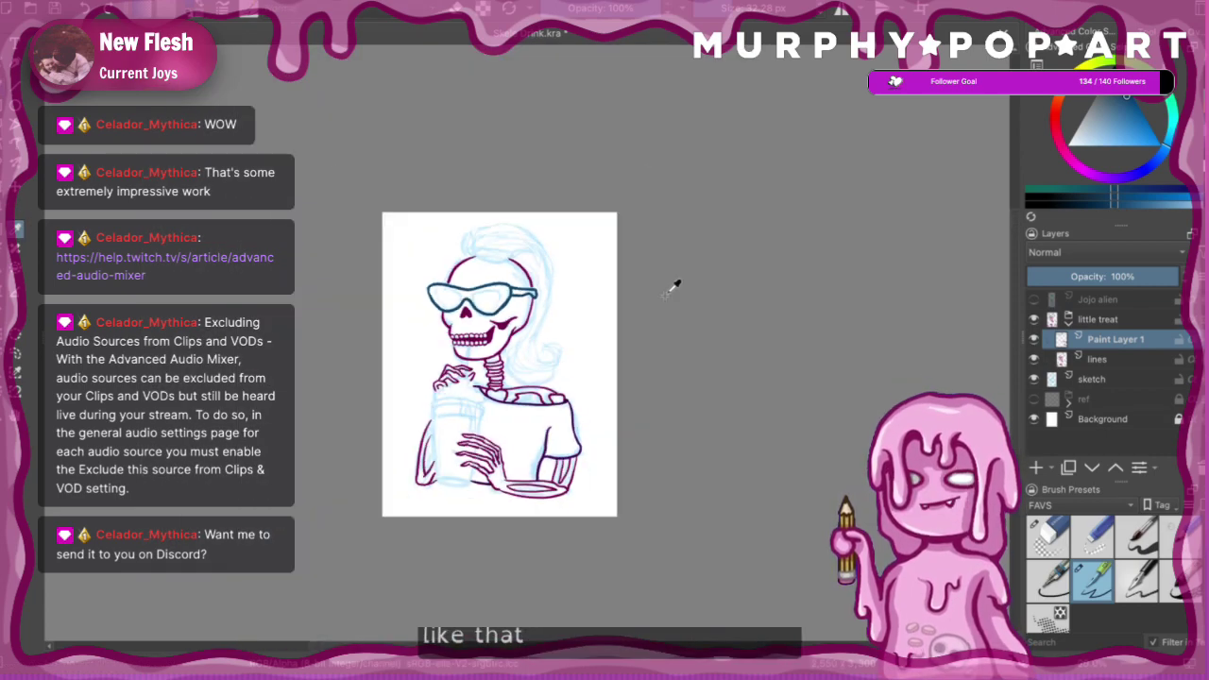
key(plus)
key(plus)
key(plus)
key(plus)
key(plus)
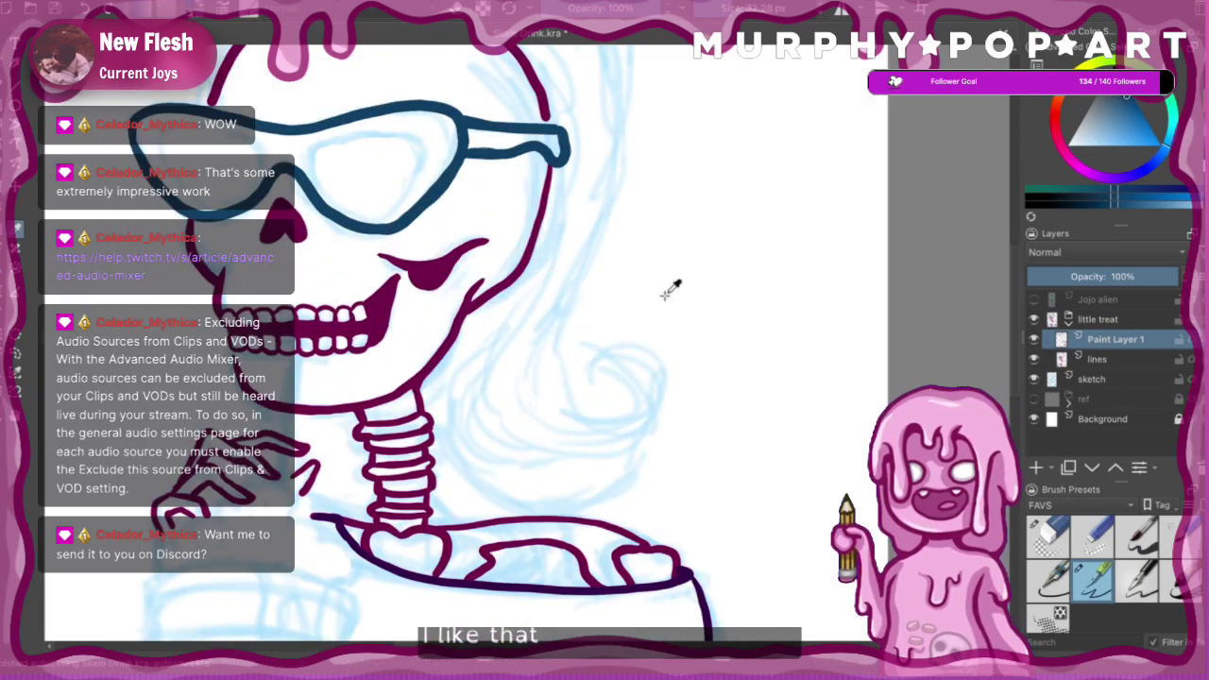
mouse_move(491, 298)
mouse_down()
mouse_move(626, 367)
mouse_move(683, 469)
mouse_move(630, 460)
mouse_up()
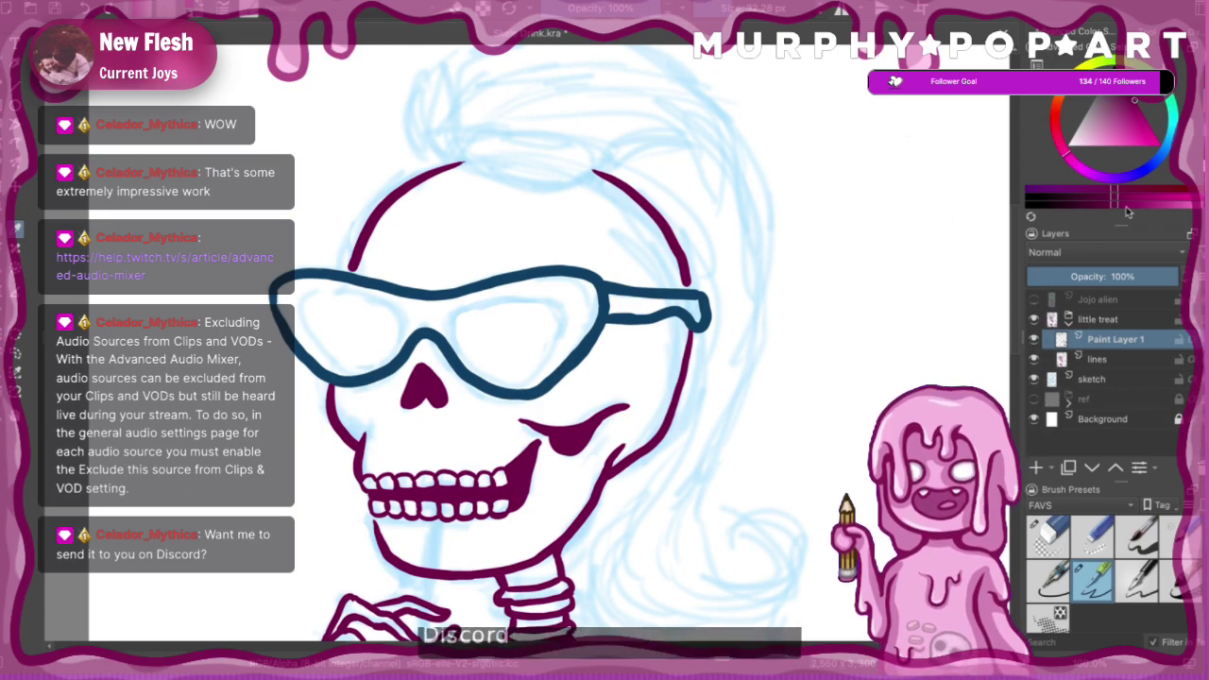
- Make Paint Layer 1 active again and sample the dark blue of the sunglasses frame for the brush
click(1098, 361)
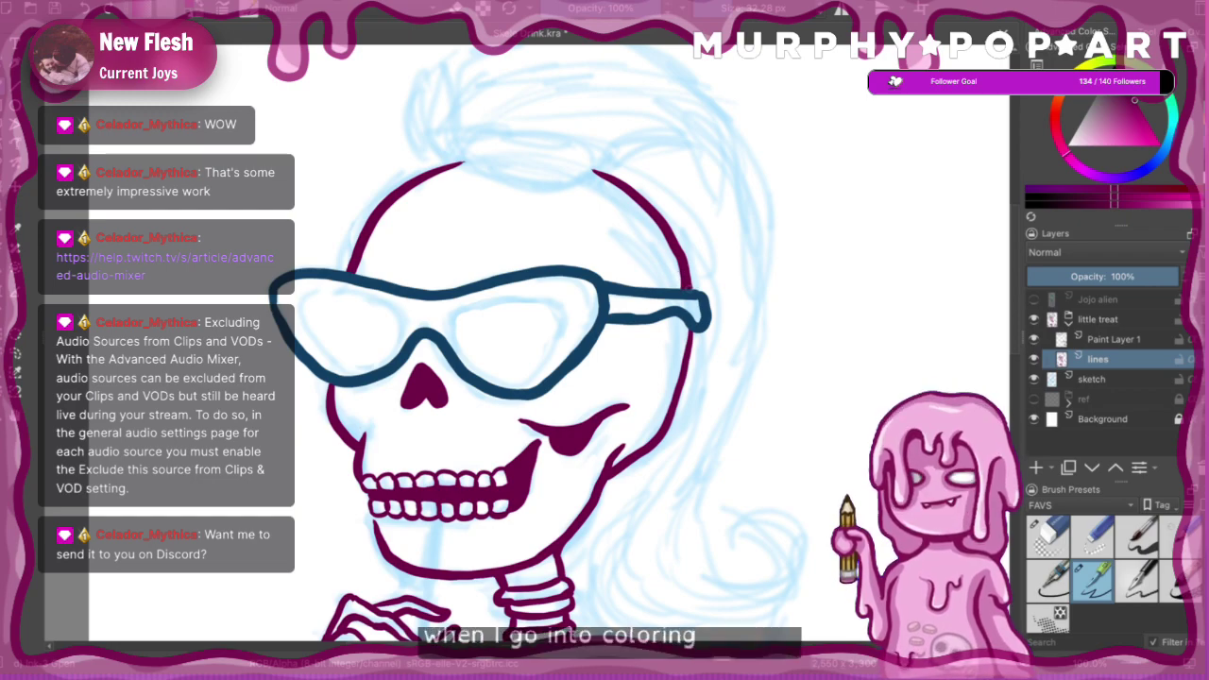
click(1102, 343)
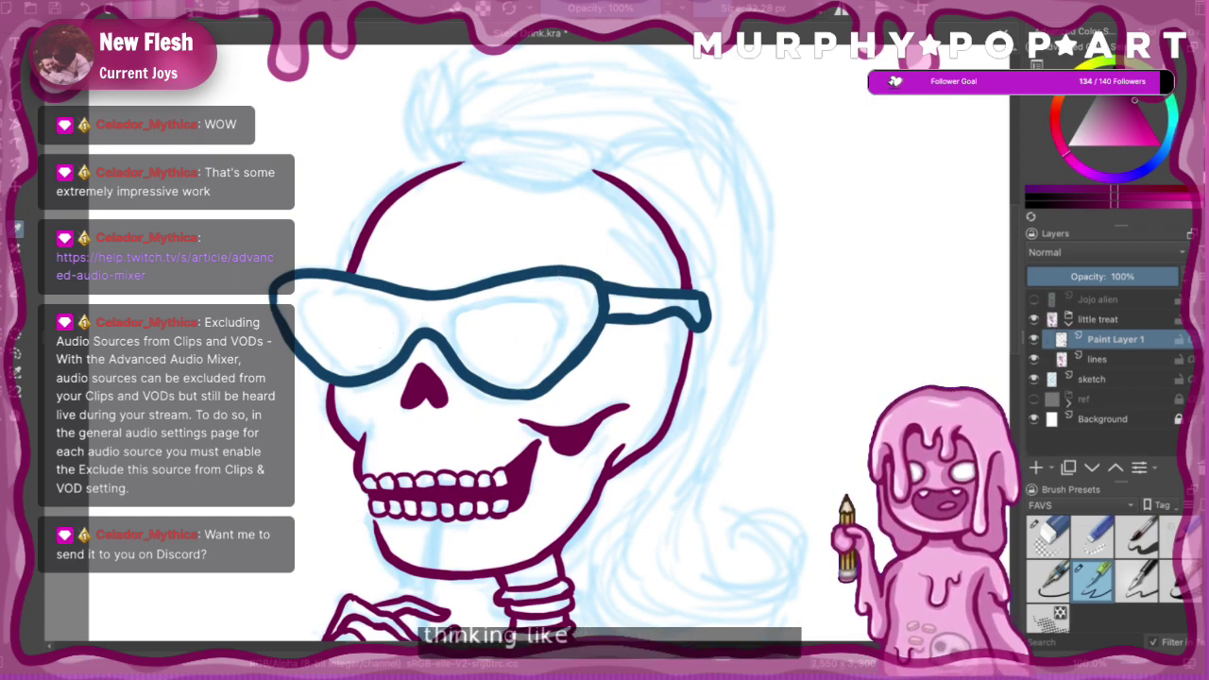
click(1162, 85)
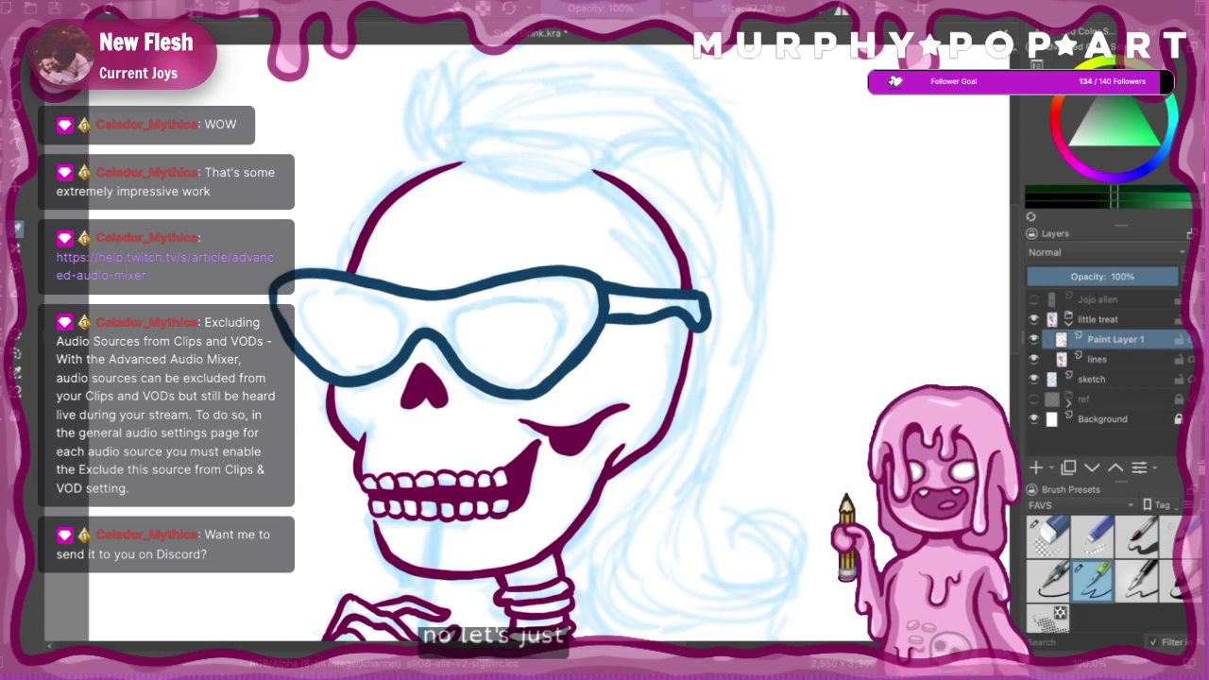
click(589, 273)
click(4, 87)
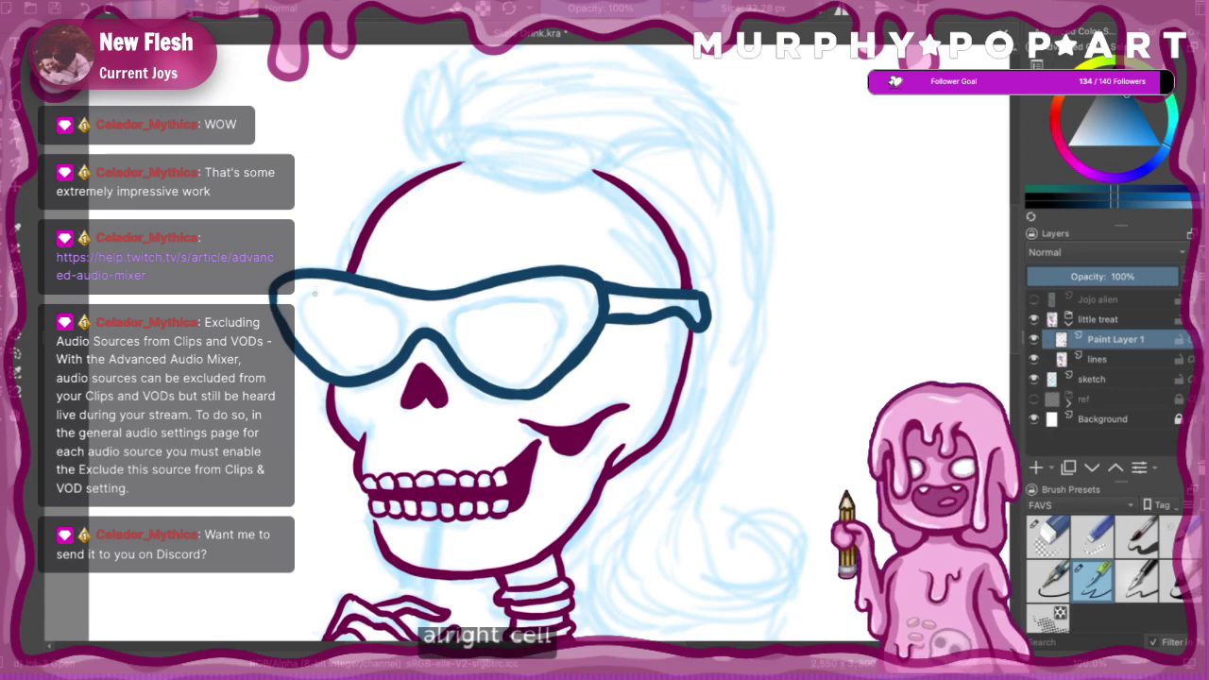
- Try inking the inner outlines of both sunglasses lenses in dark blue and check them against the whole drawing
drag(315, 294, 305, 298)
key(ctrl+z)
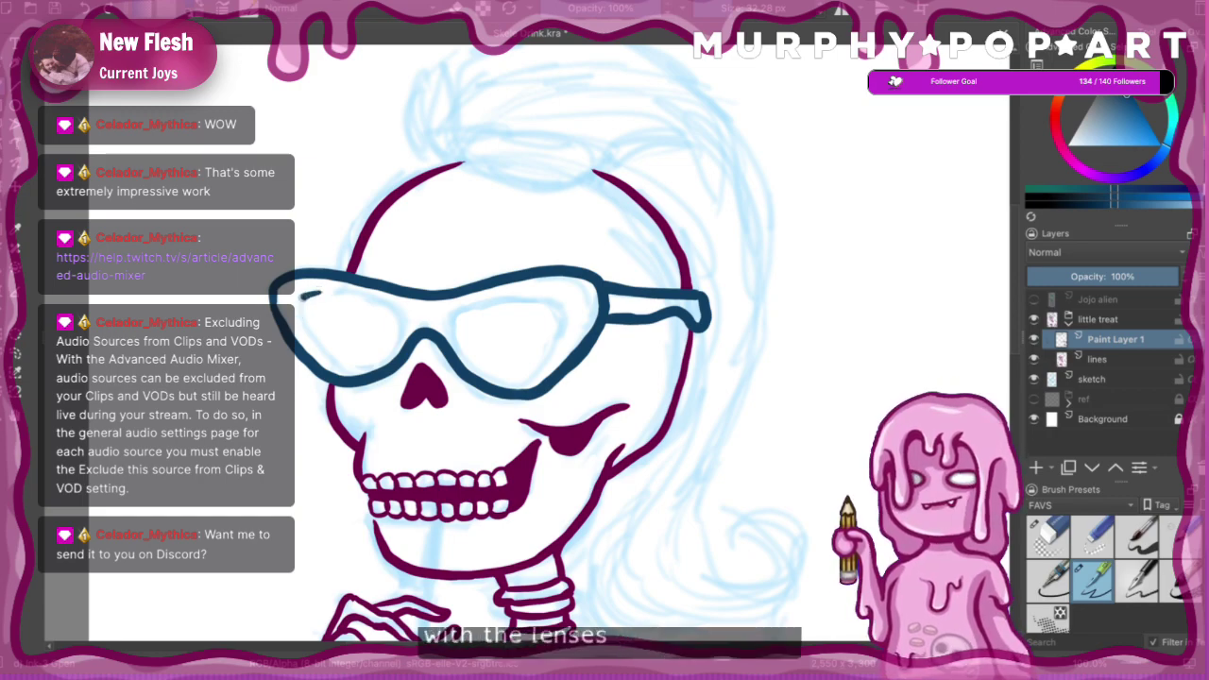
mouse_move(337, 358)
mouse_down()
mouse_move(367, 359)
mouse_move(394, 327)
mouse_up()
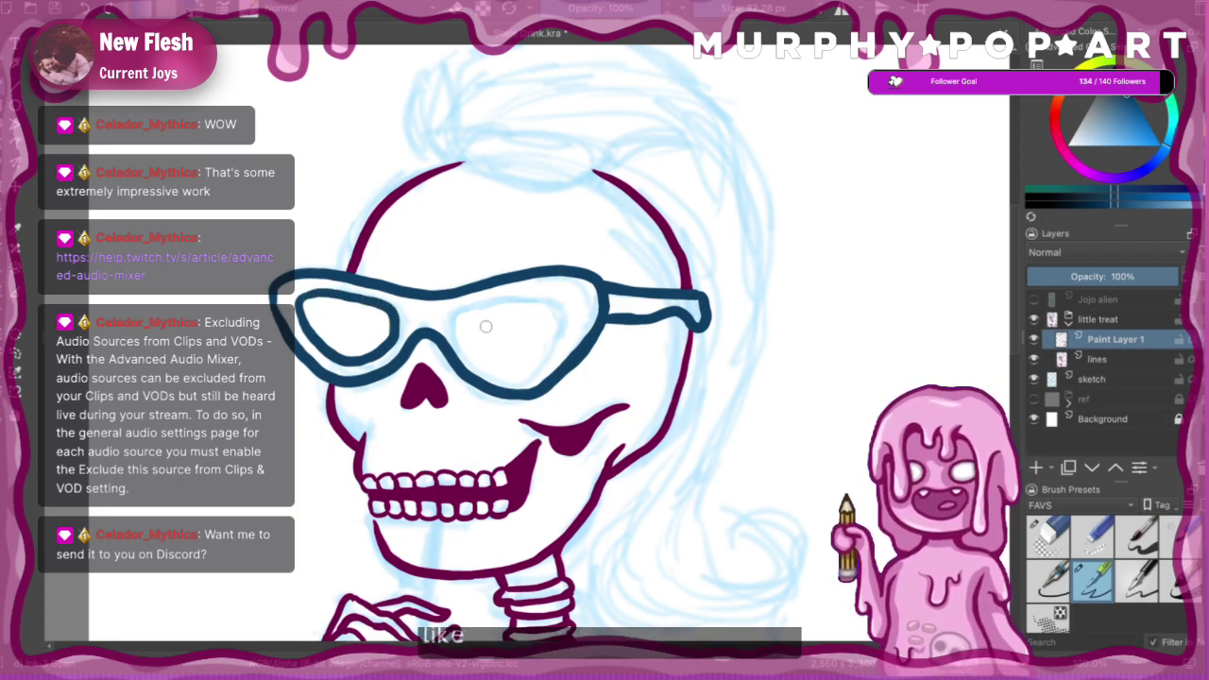
mouse_move(453, 321)
mouse_down()
mouse_move(490, 362)
mouse_move(469, 350)
mouse_move(516, 376)
mouse_move(565, 317)
mouse_move(544, 300)
mouse_move(455, 319)
mouse_up()
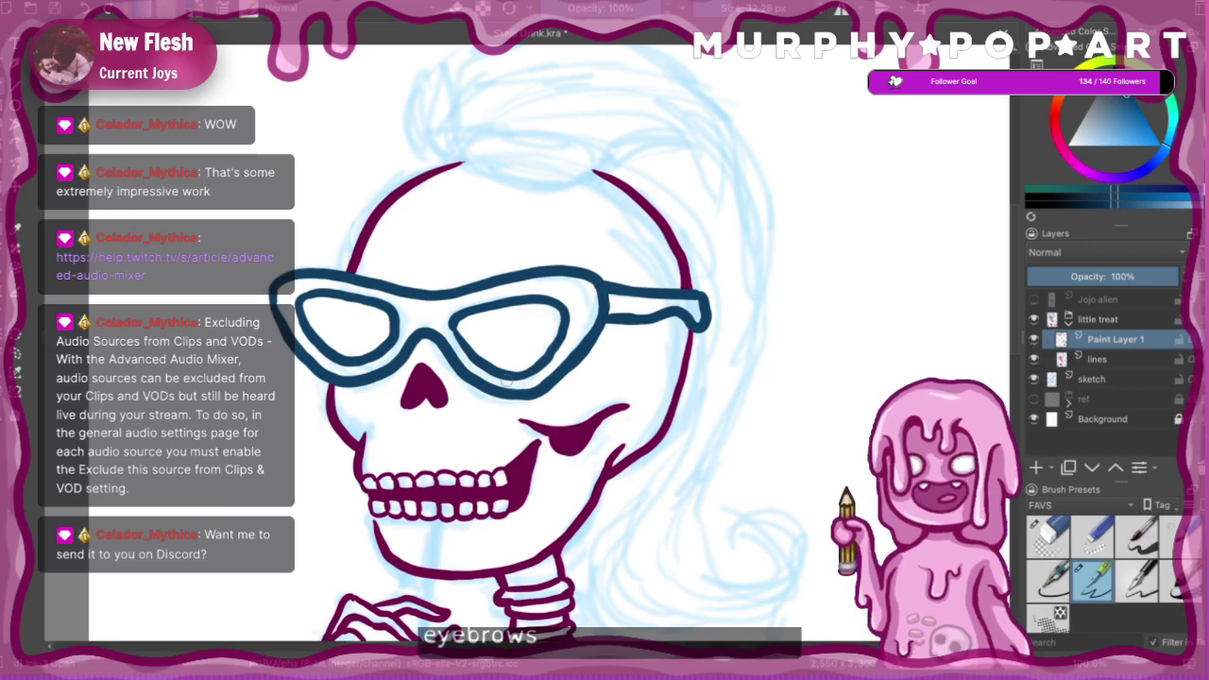
scroll(506, 381, down, 6)
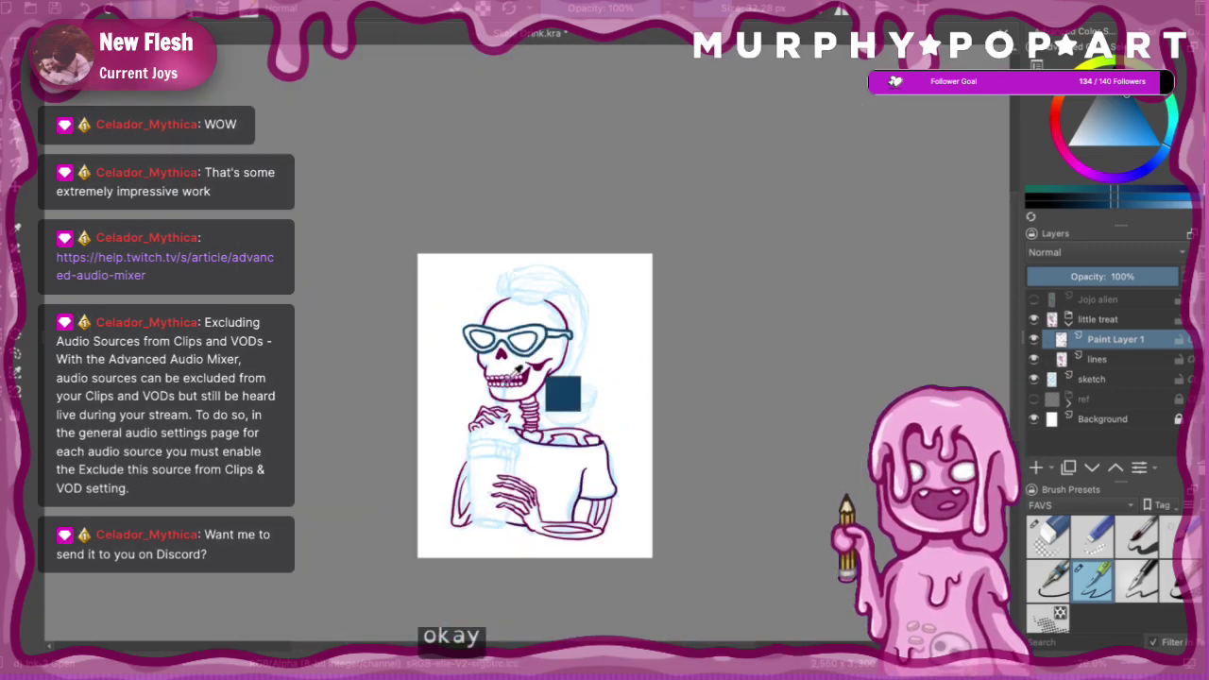
scroll(499, 397, up, 6)
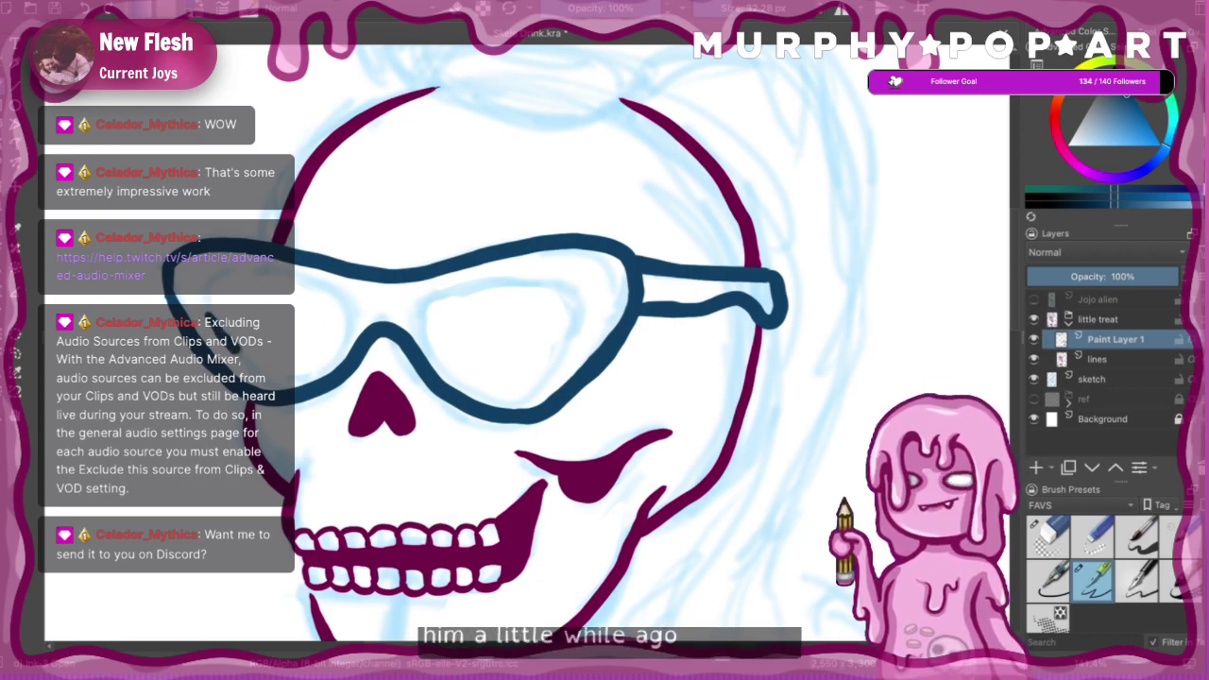
- Ink the inner lens outlines in dark blue inside both sides of the skeleton's cat-eye glasses
mouse_move(307, 371)
mouse_down()
mouse_move(338, 314)
mouse_move(311, 287)
mouse_move(233, 280)
mouse_move(208, 304)
mouse_up()
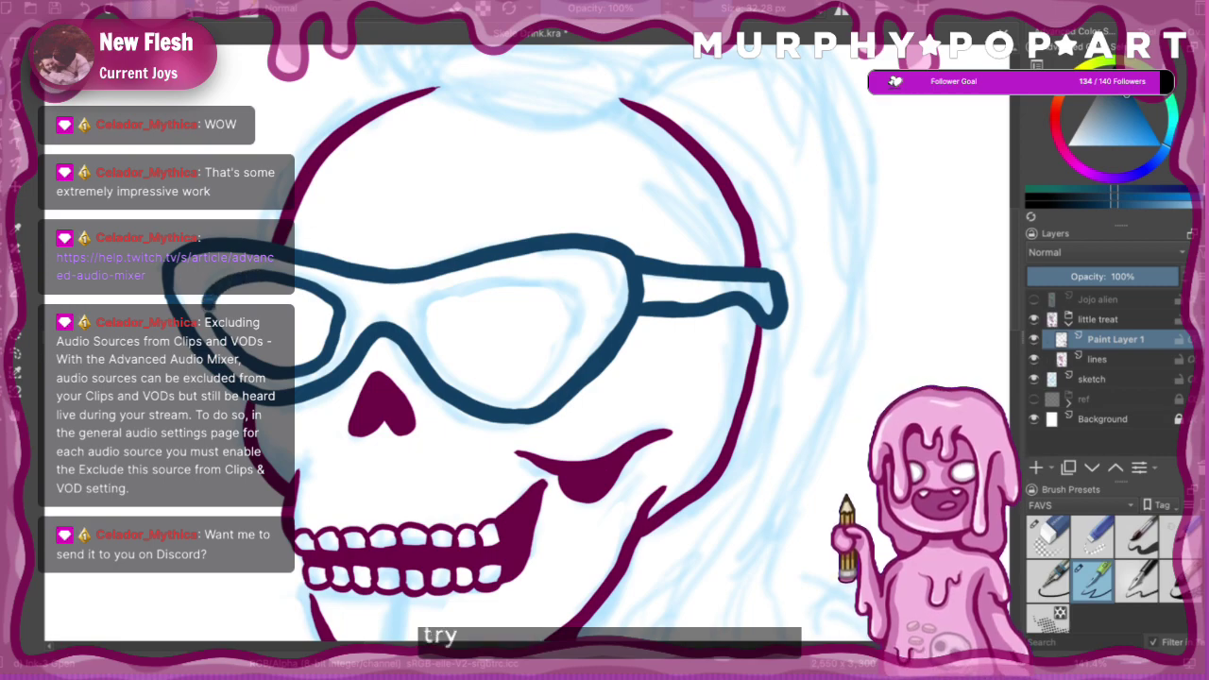
mouse_move(430, 305)
mouse_down()
mouse_move(440, 344)
mouse_move(496, 386)
mouse_move(540, 382)
mouse_up()
key(ctrl+z)
mouse_move(427, 315)
mouse_down()
mouse_move(440, 348)
mouse_move(474, 374)
mouse_move(537, 377)
mouse_move(572, 337)
mouse_move(565, 296)
mouse_move(541, 282)
mouse_up()
key(ctrl+z)
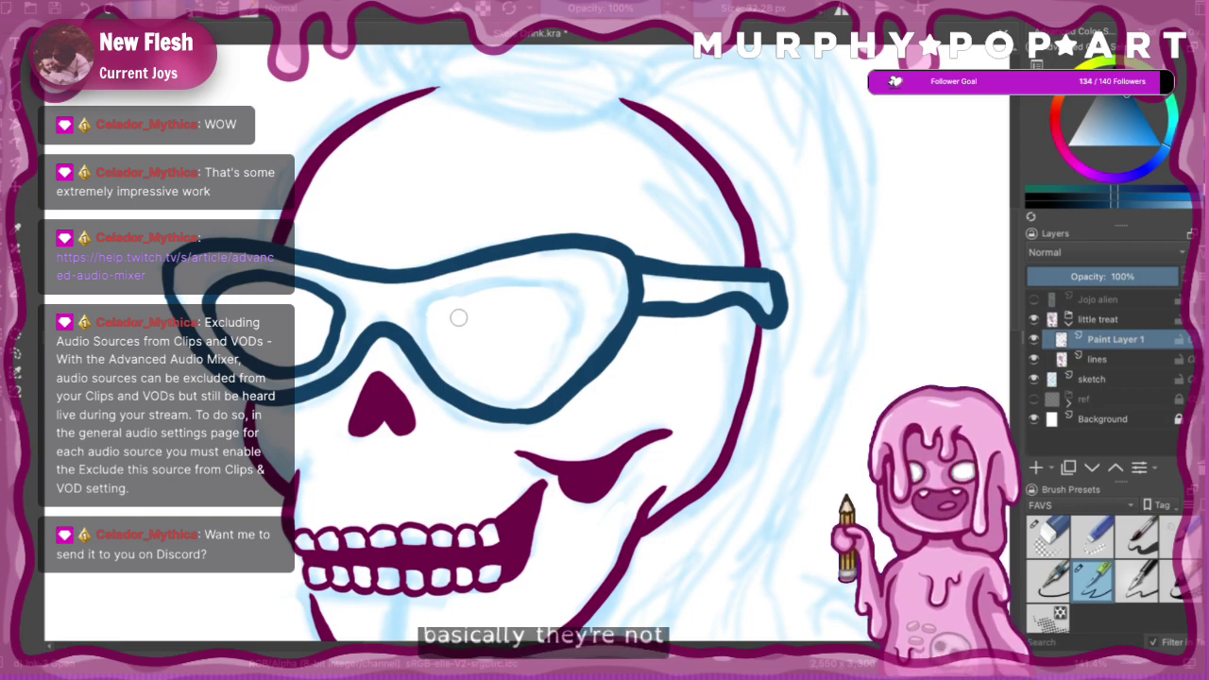
mouse_move(422, 310)
mouse_down()
mouse_move(461, 366)
mouse_move(514, 387)
mouse_move(569, 351)
mouse_move(576, 310)
mouse_move(556, 285)
mouse_move(501, 282)
mouse_move(440, 291)
mouse_move(422, 312)
mouse_up()
key(minus)
key(minus)
key(minus)
key(minus)
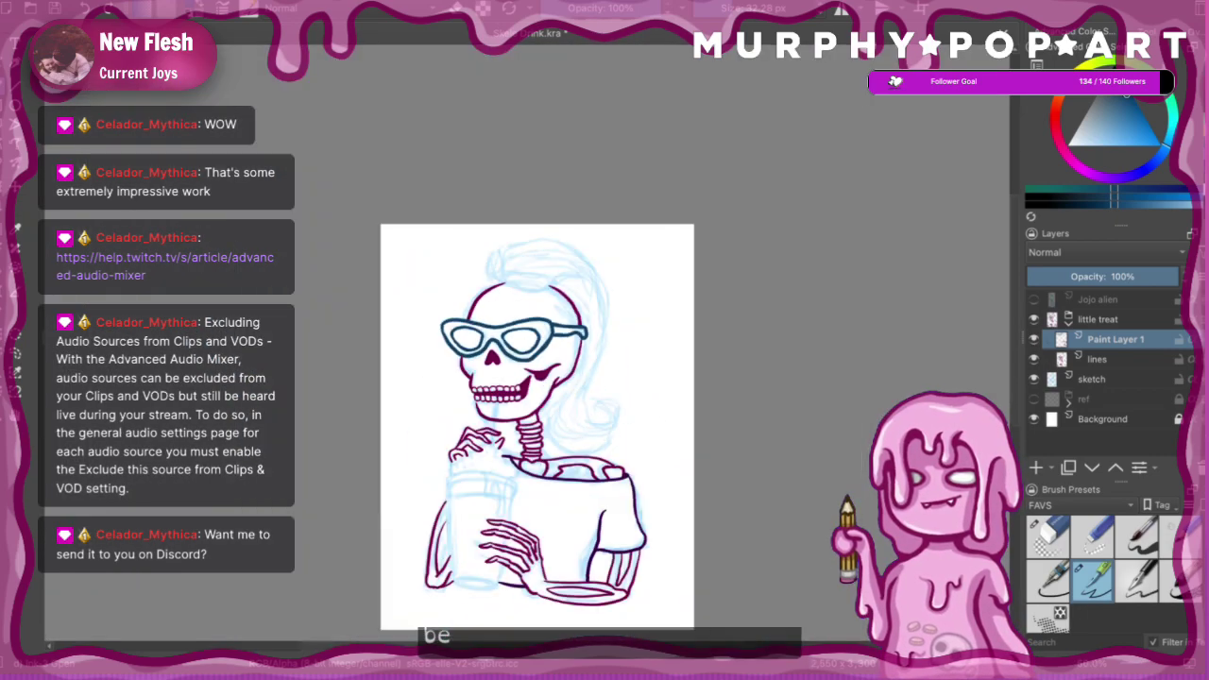
key(plus)
key(plus)
key(plus)
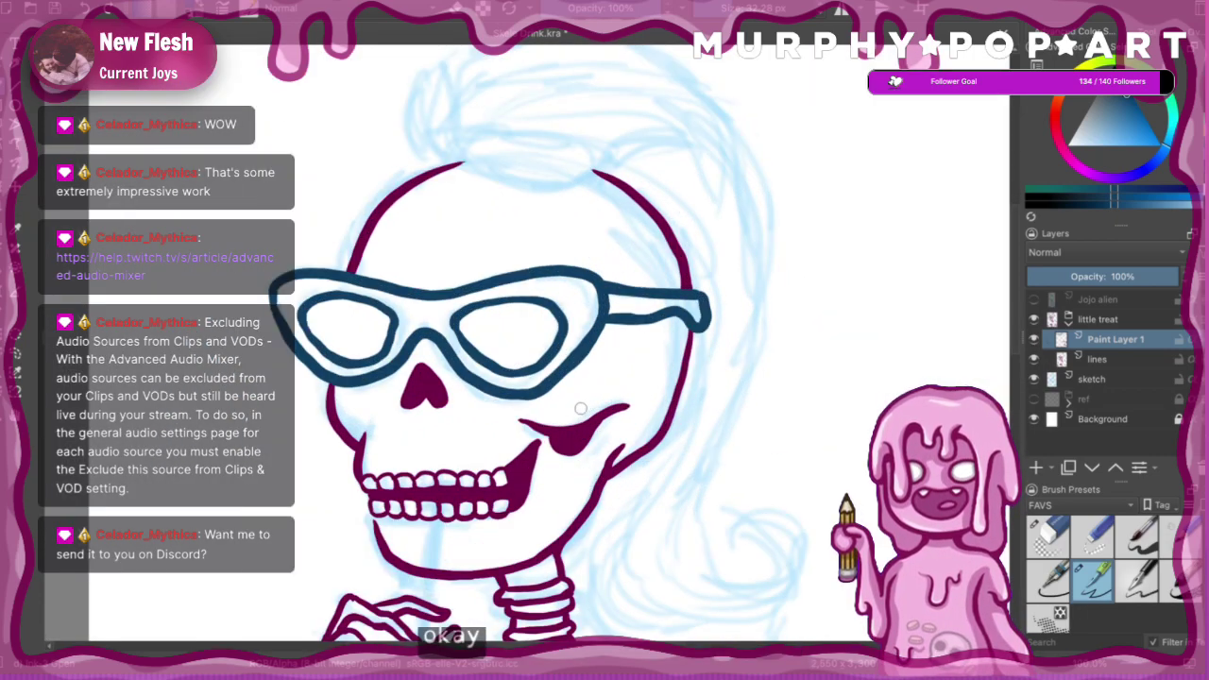
- Erase the upper arcs of both inner lens outlines, keeping their lower curves
click(1060, 545)
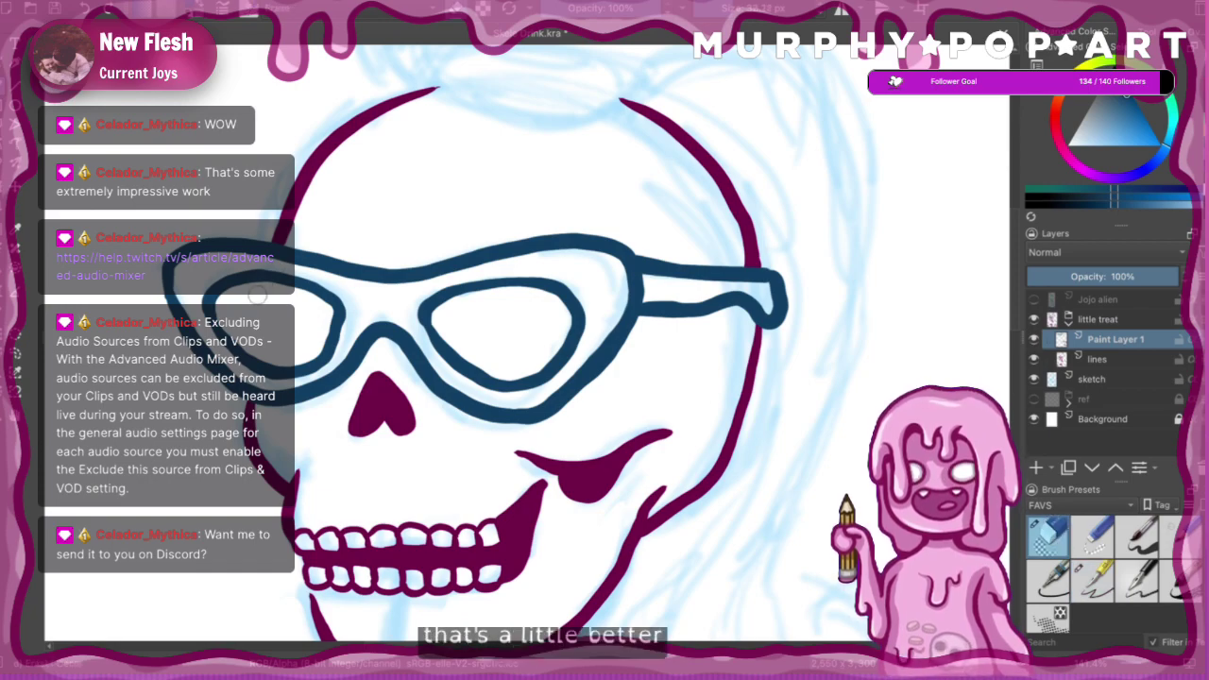
mouse_move(276, 278)
mouse_down()
mouse_move(214, 289)
mouse_move(210, 309)
mouse_up()
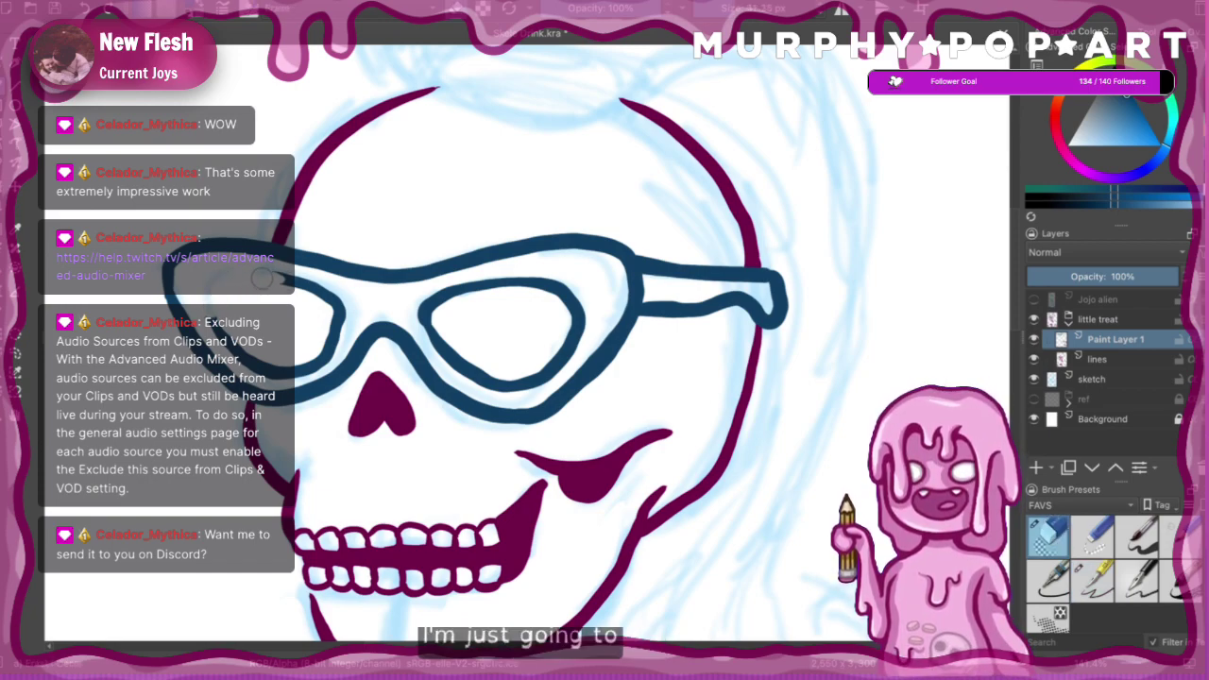
mouse_move(262, 278)
mouse_down()
mouse_move(320, 289)
mouse_move(342, 311)
mouse_up()
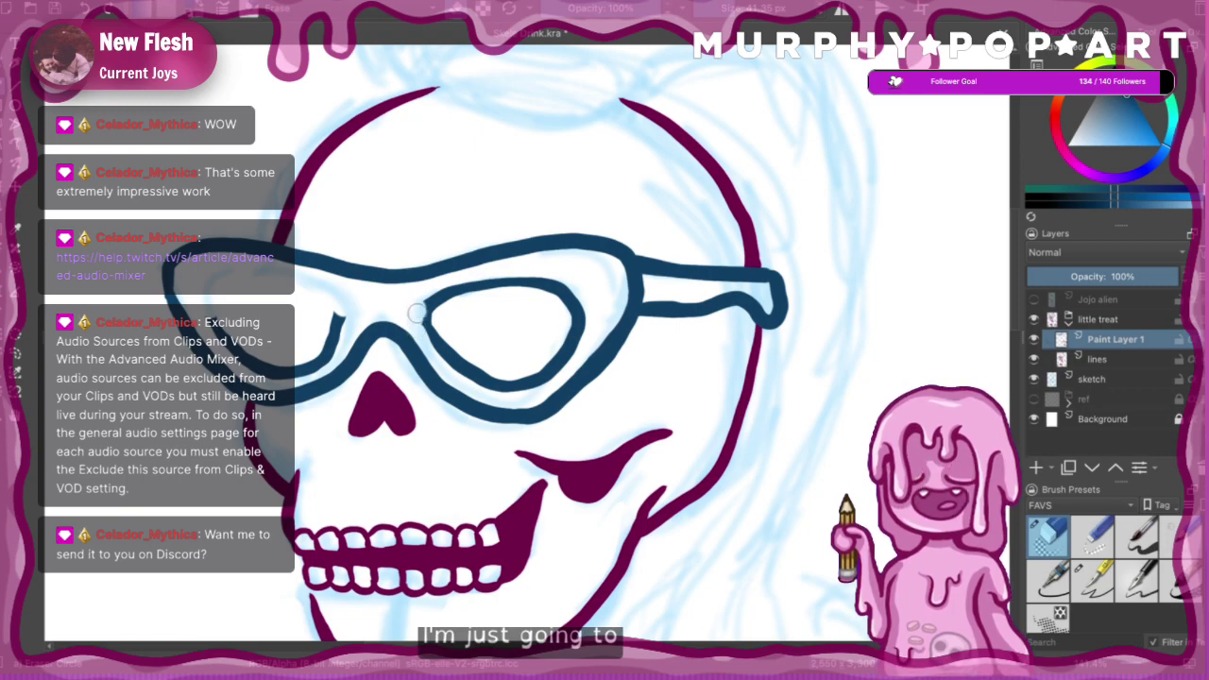
mouse_move(416, 312)
mouse_down()
mouse_move(486, 281)
mouse_move(567, 307)
mouse_move(421, 305)
mouse_up()
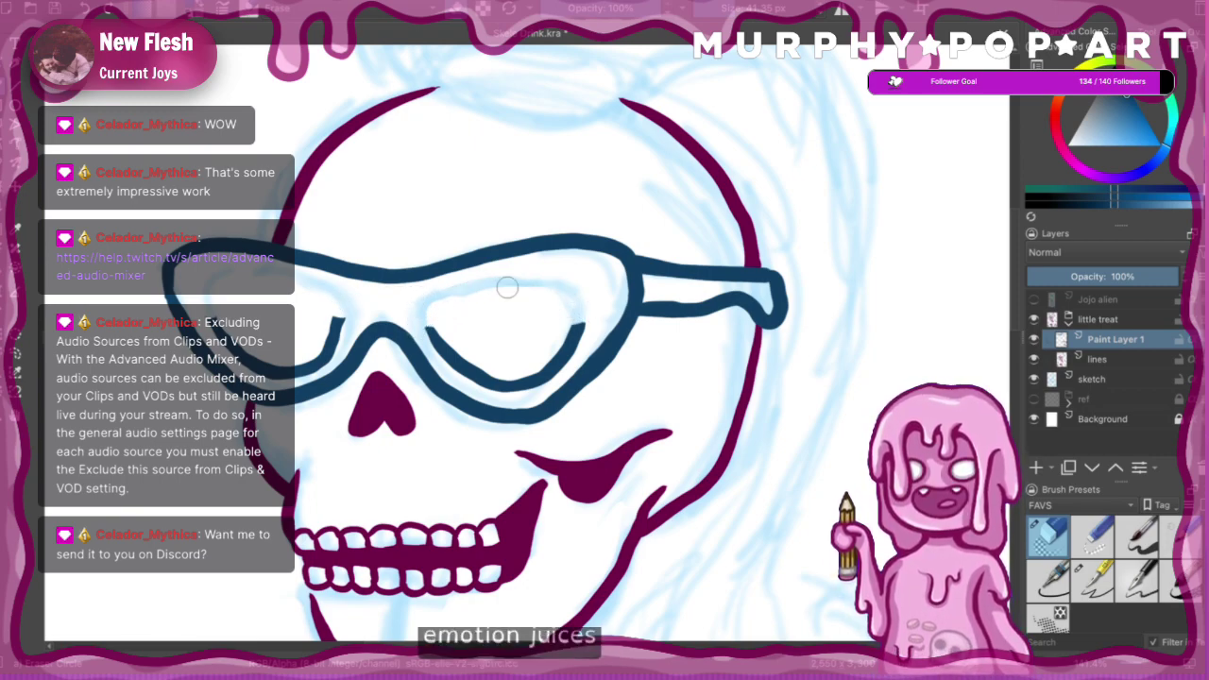
- Redraw the upper arcs of both inner lens outlines with the inking brush and tidy the joins with the eraser
click(1096, 584)
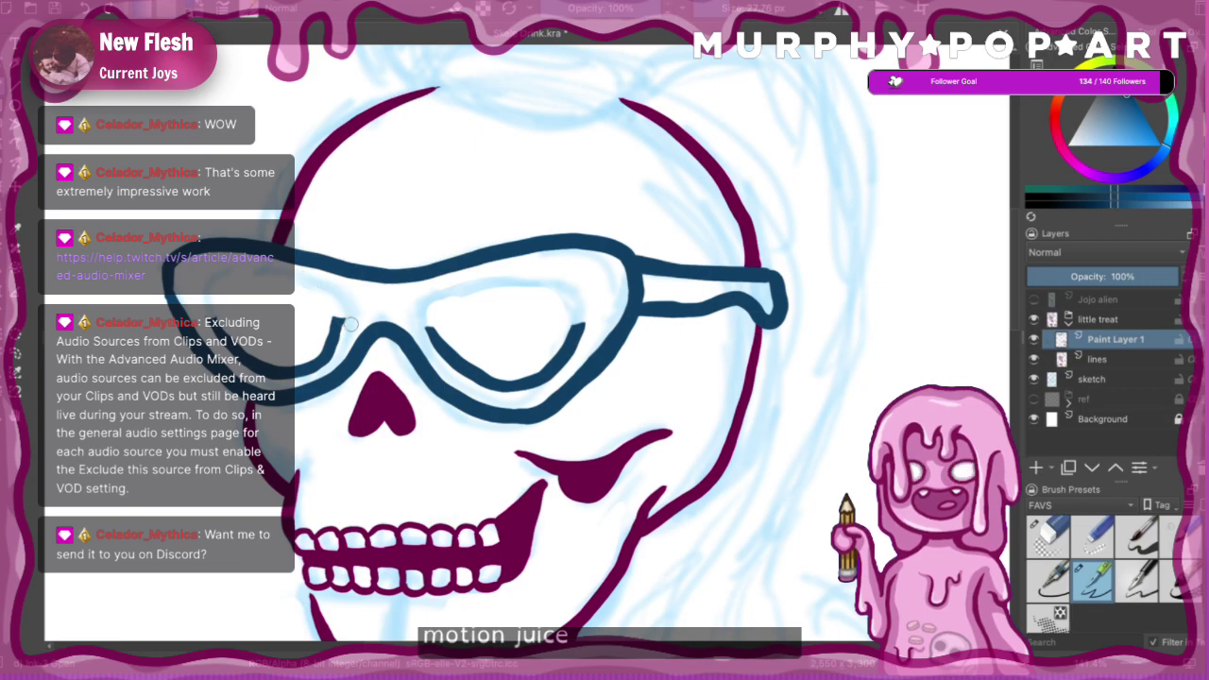
mouse_move(326, 300)
mouse_down()
mouse_move(259, 277)
mouse_move(215, 294)
mouse_move(297, 282)
mouse_move(332, 307)
mouse_move(335, 327)
mouse_up()
key(ctrl+z)
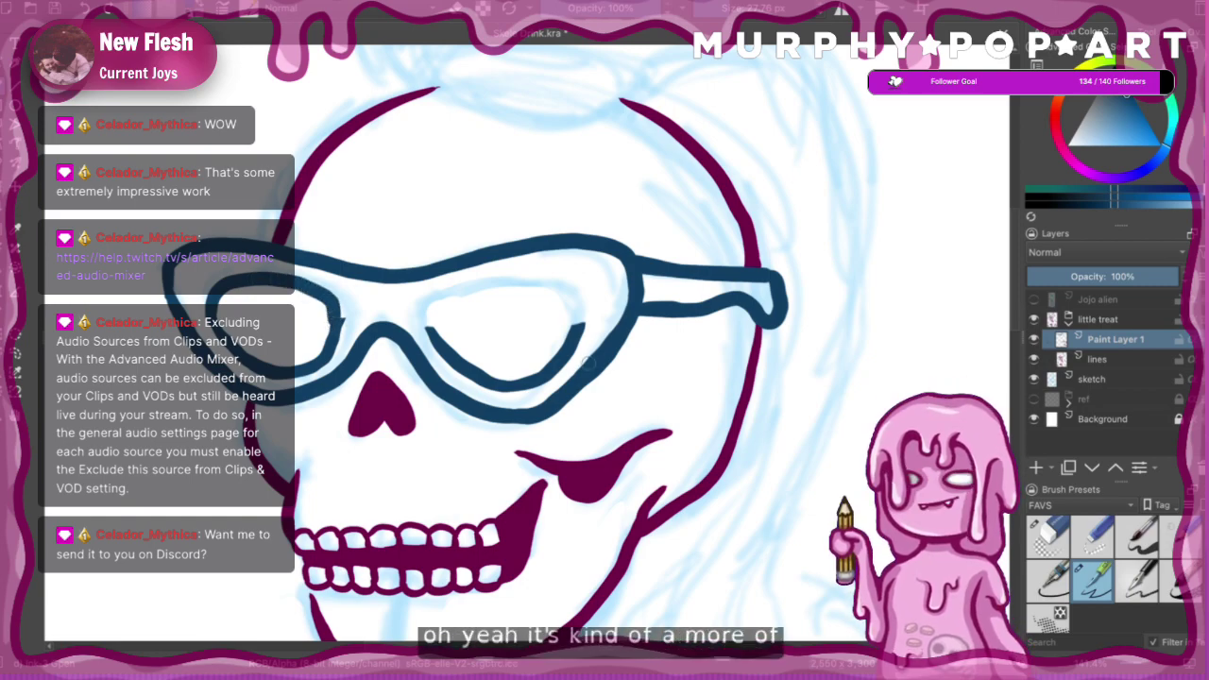
mouse_move(433, 333)
mouse_down()
mouse_move(494, 287)
mouse_move(542, 283)
mouse_move(568, 288)
mouse_move(580, 332)
mouse_up()
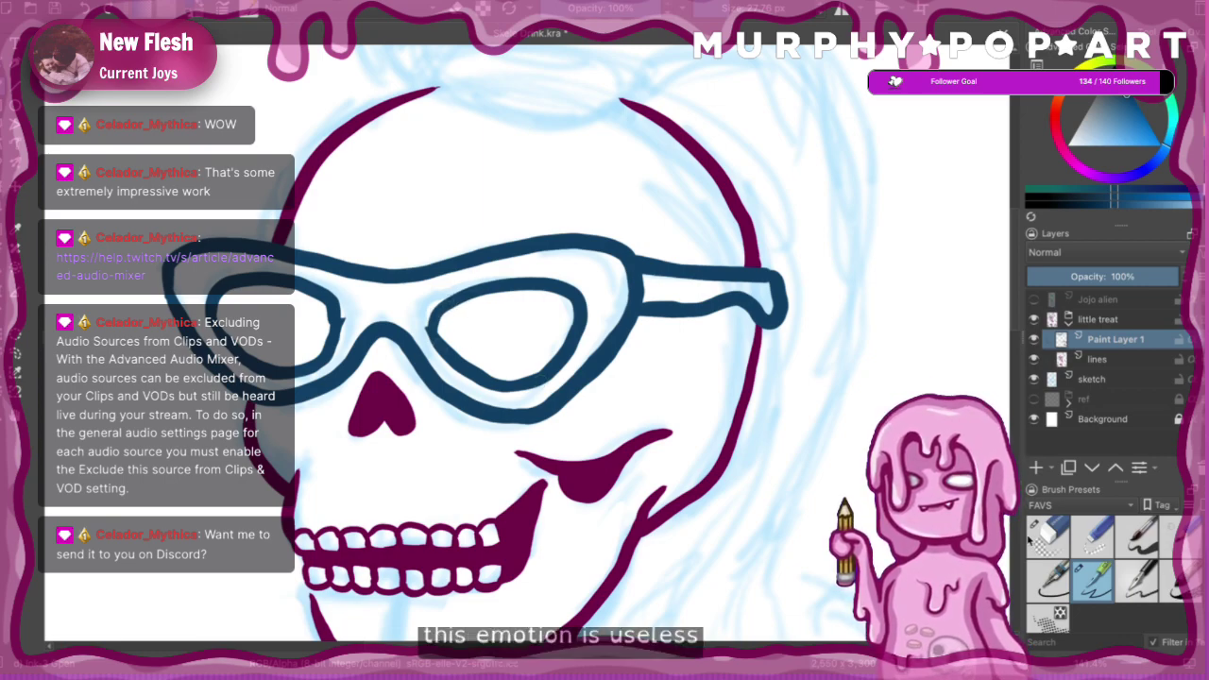
key(slash)
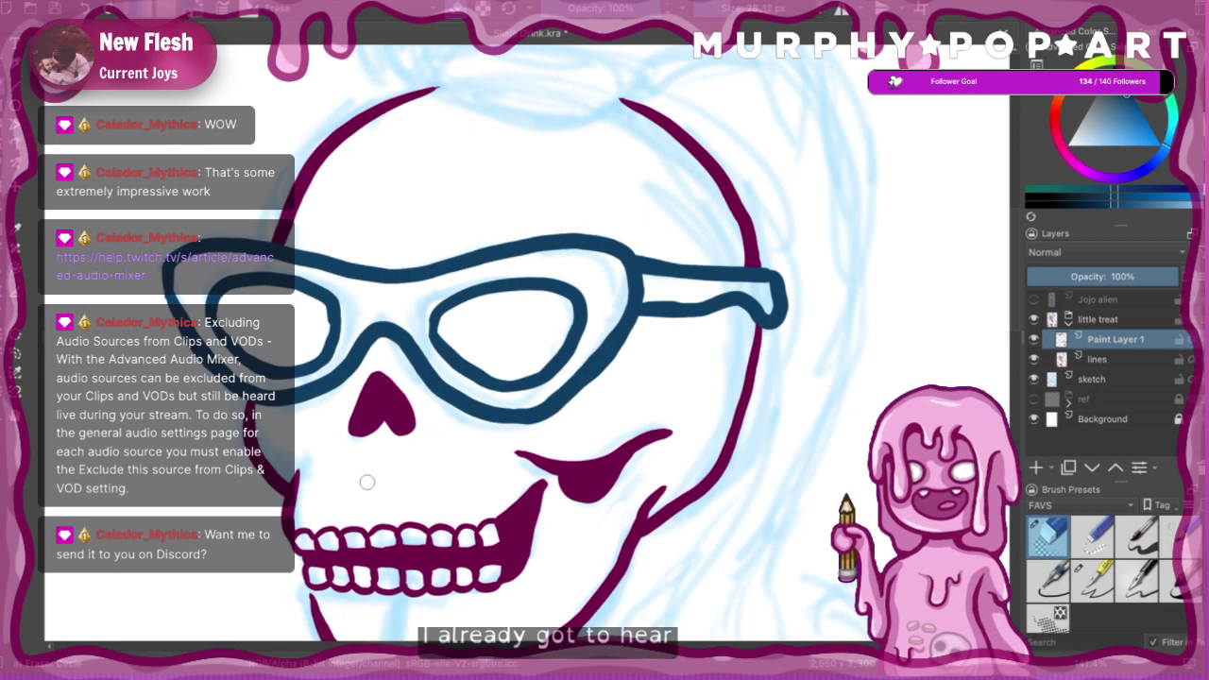
- Examine the inked glasses up close and against the whole skeleton drawing
key(ctrl+minus)
key(ctrl+minus)
key(ctrl+minus)
key(ctrl+minus)
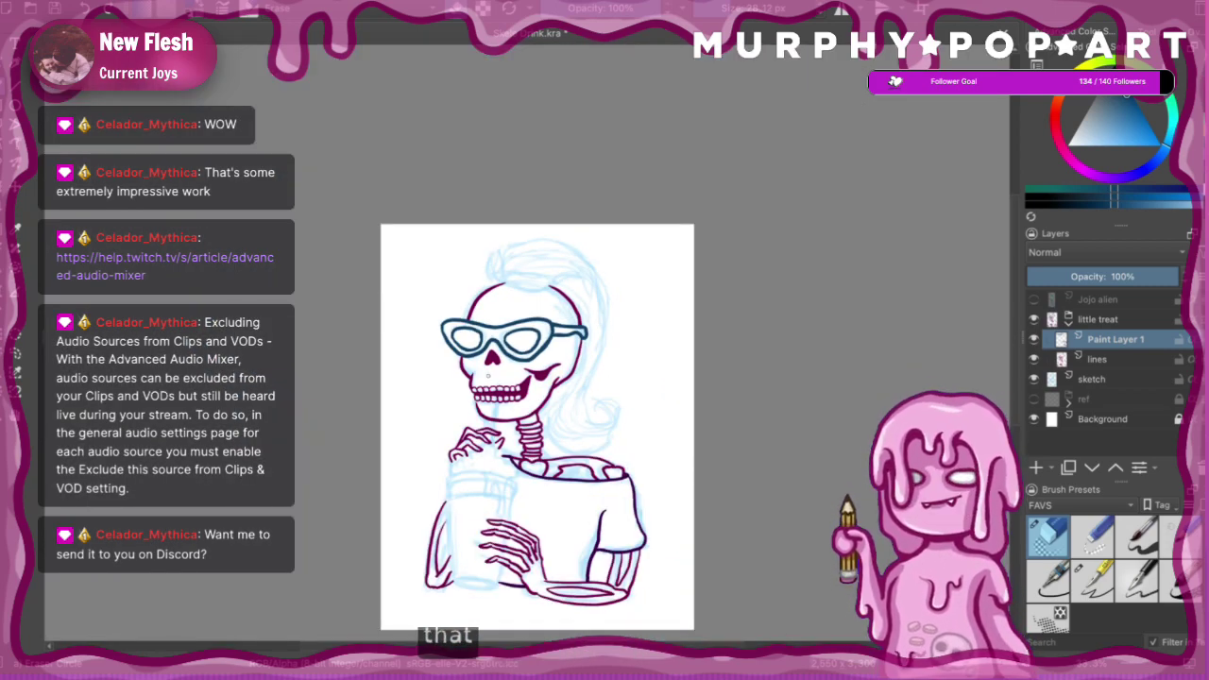
key(ctrl+plus)
key(ctrl+minus)
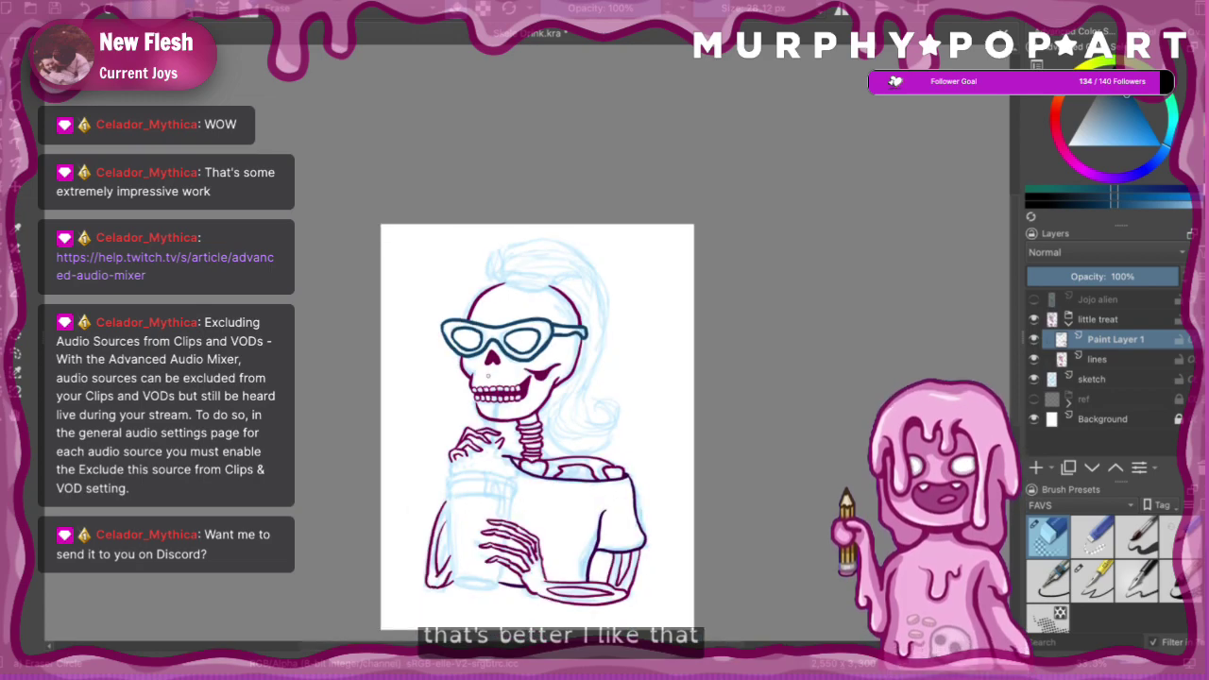
scroll(488, 375, up, 2)
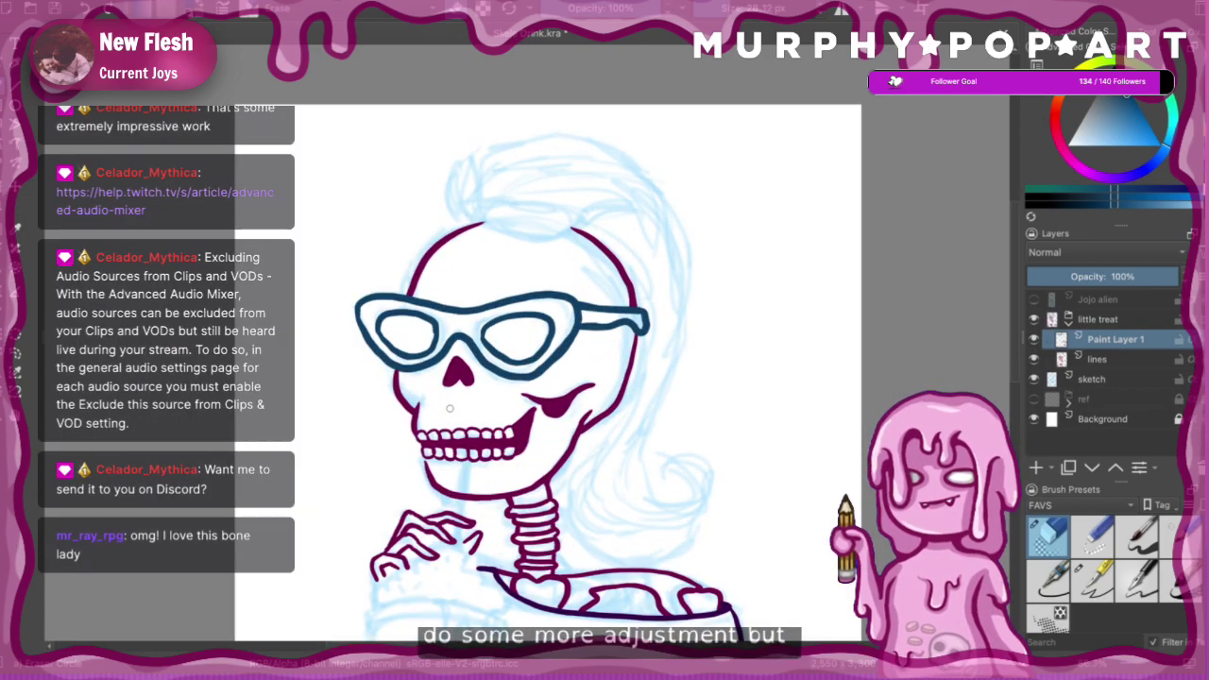
scroll(450, 408, up, 2)
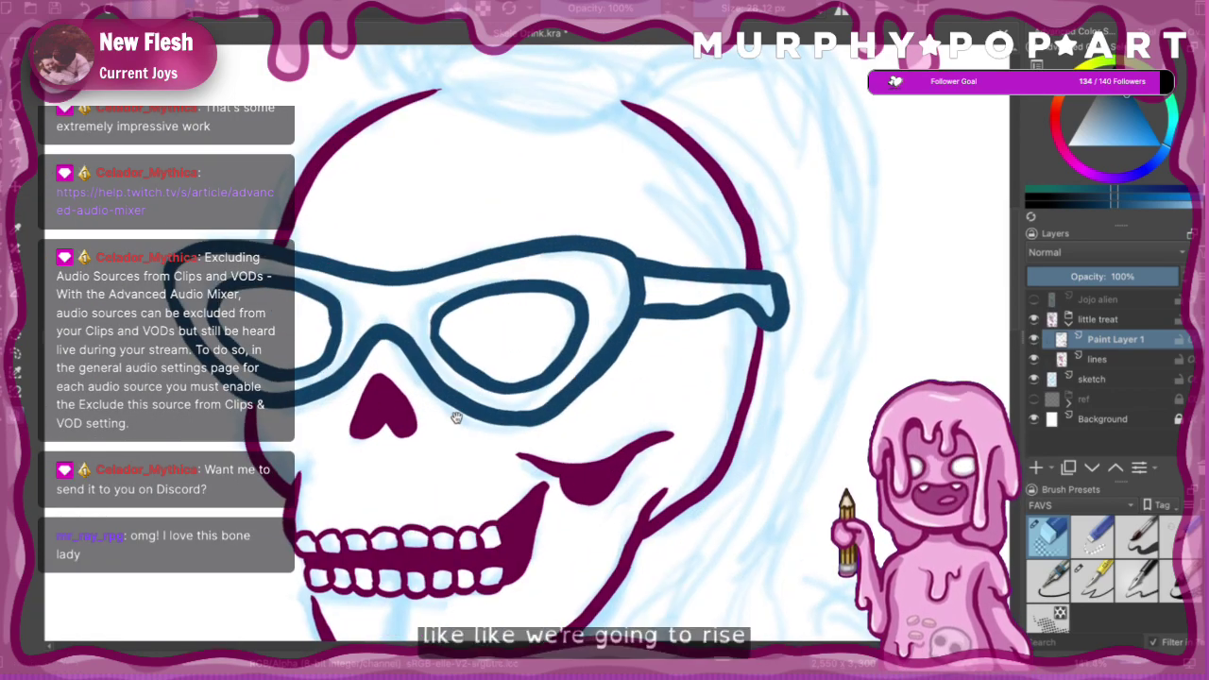
drag(449, 400, 568, 327)
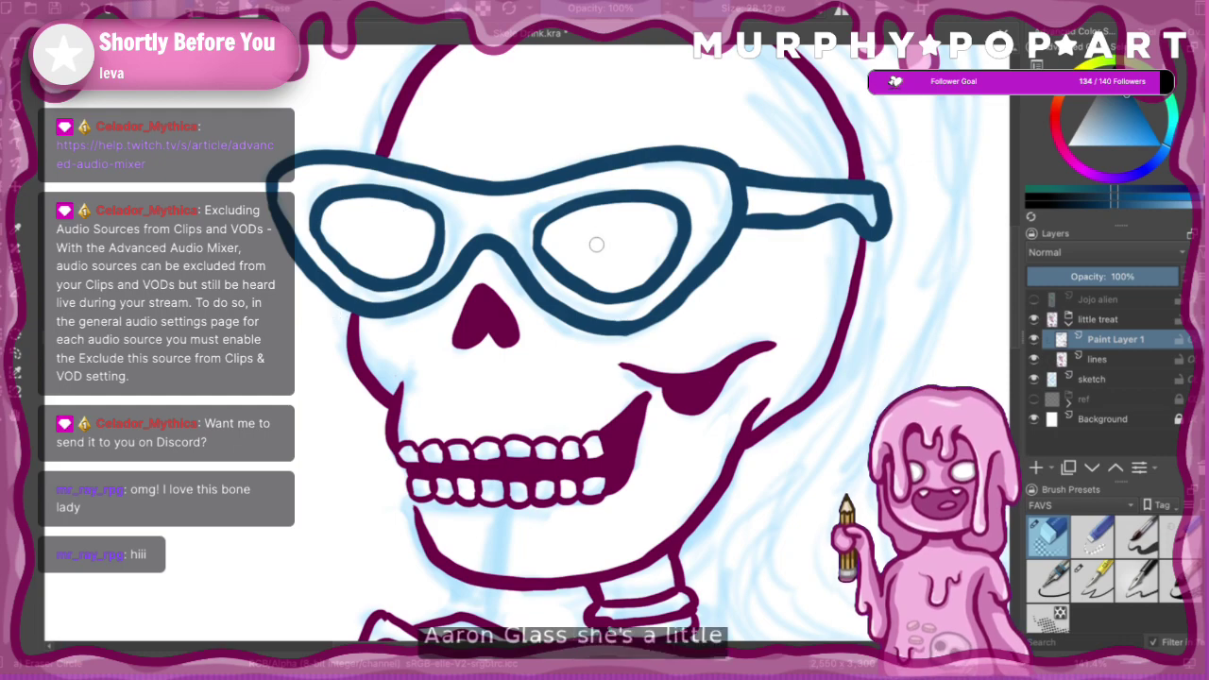
click(1096, 580)
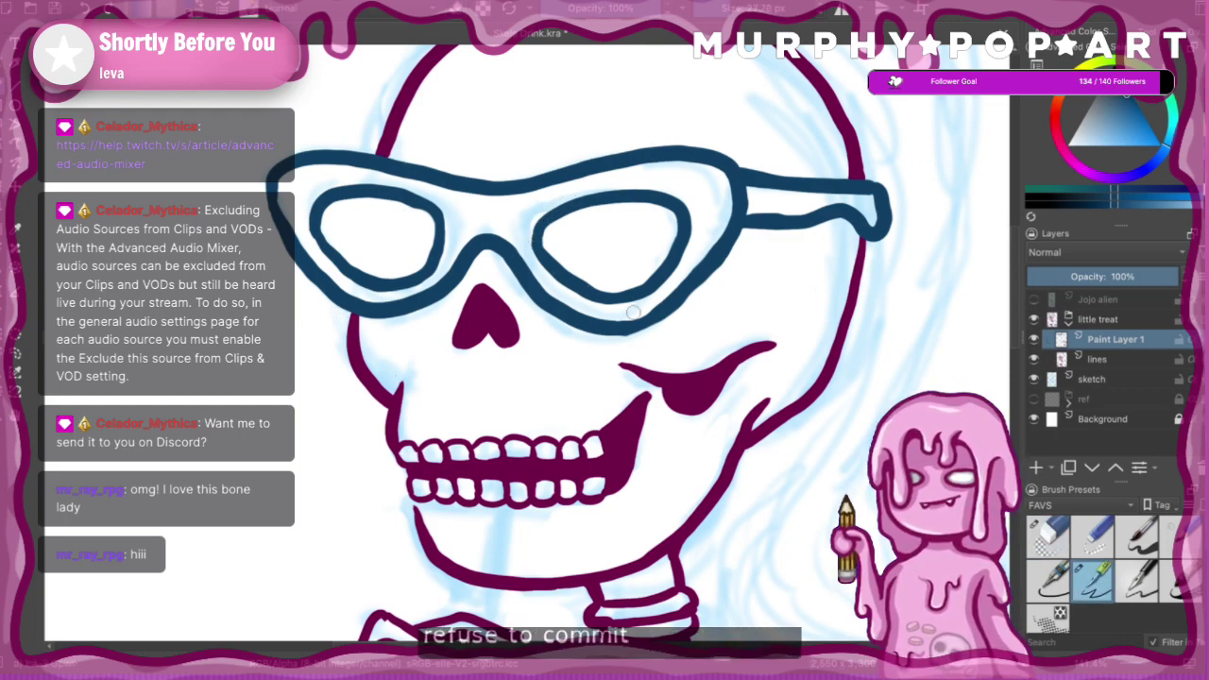
key(minus)
key(minus)
key(minus)
key(minus)
key(minus)
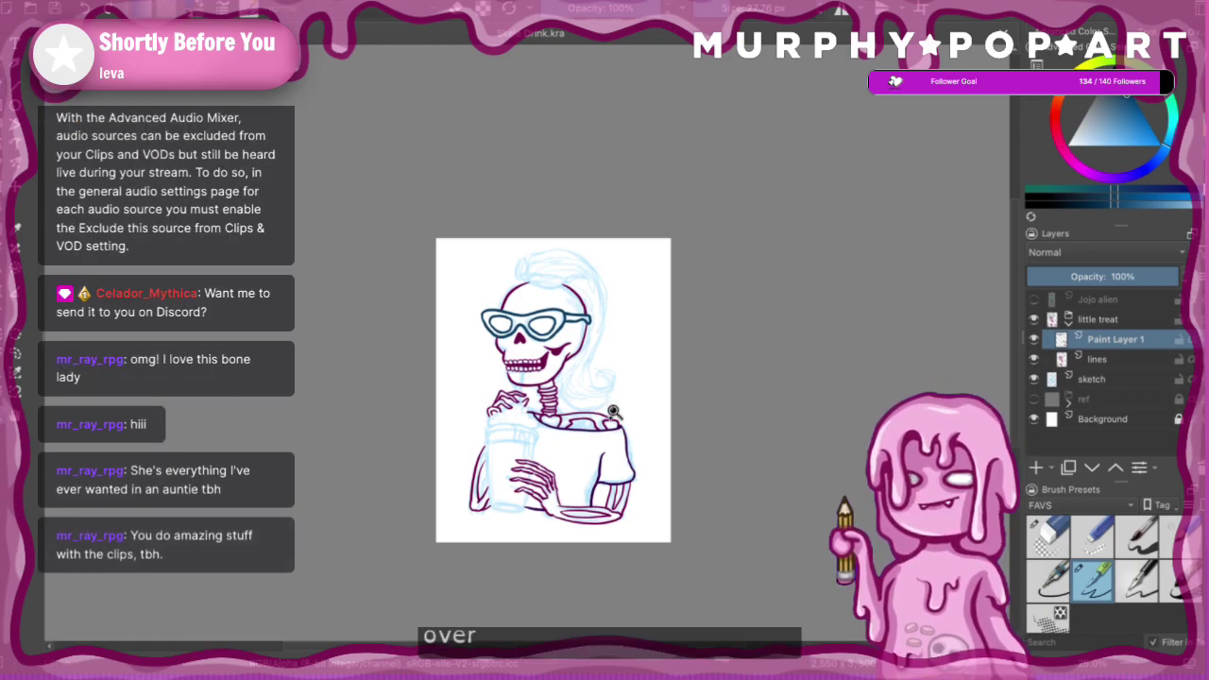
click(614, 413)
click(452, 279)
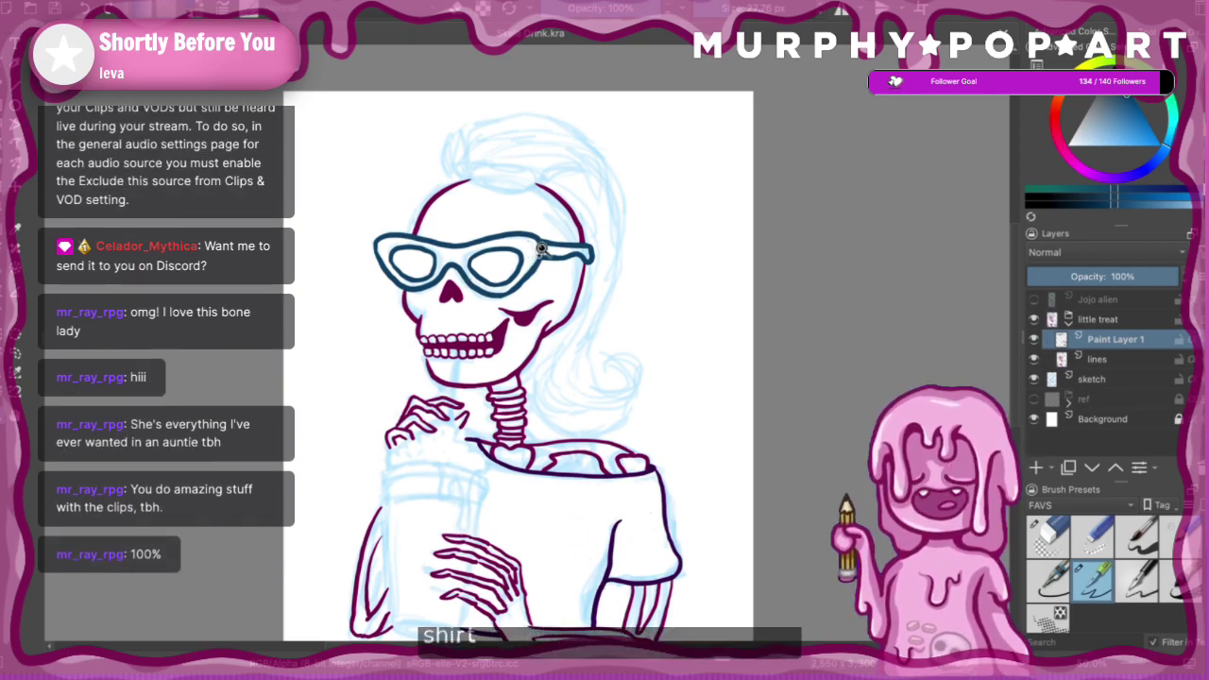
scroll(864, 305, down, 2)
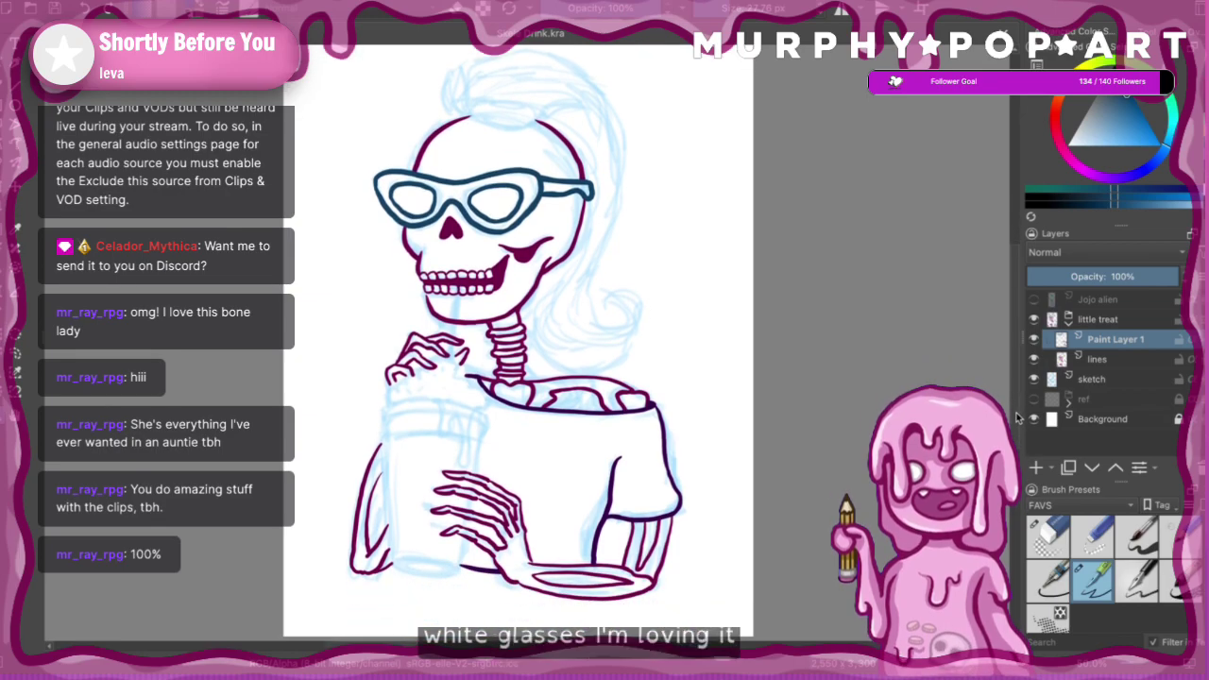
drag(1017, 417, 1020, 400)
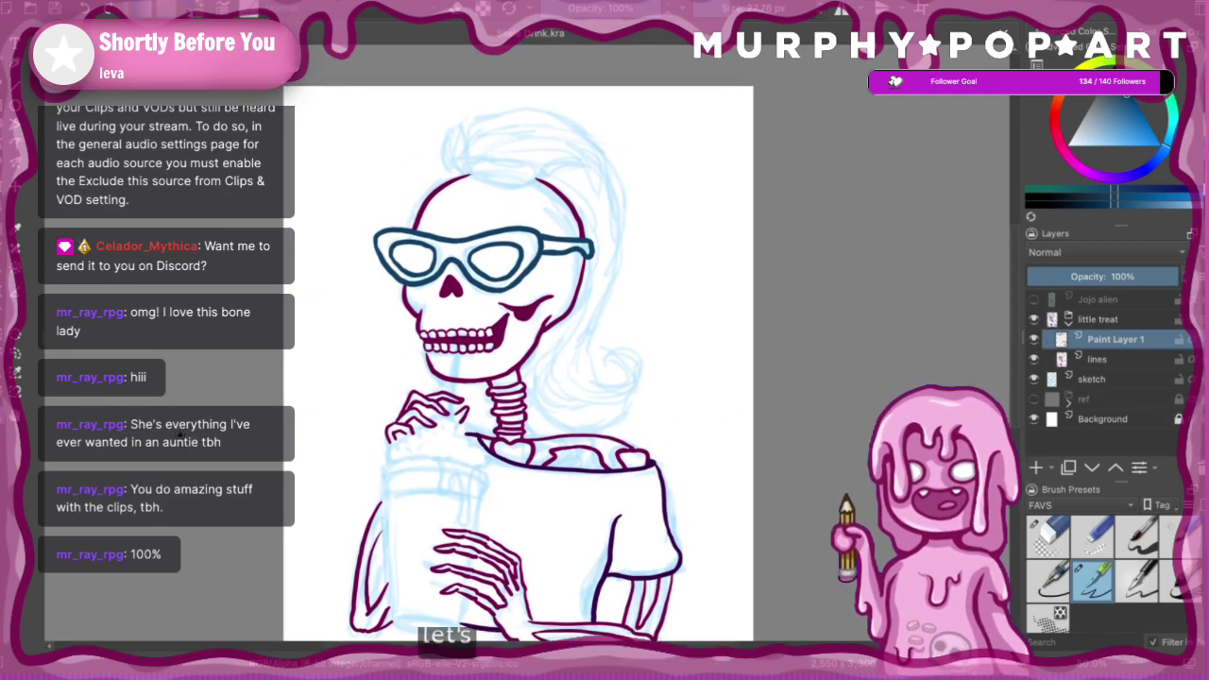
- Pick the dark purple of the shirt outline as the brush colour for the scrunchie
key(ctrl+plus)
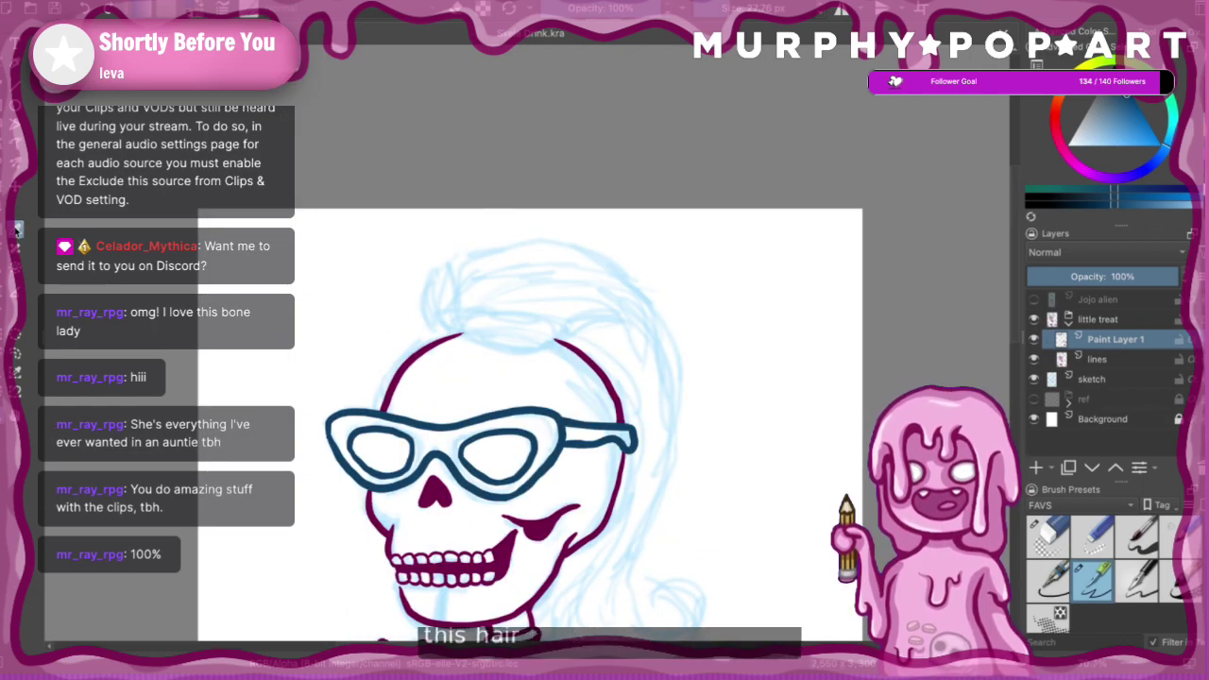
drag(1018, 329, 1017, 435)
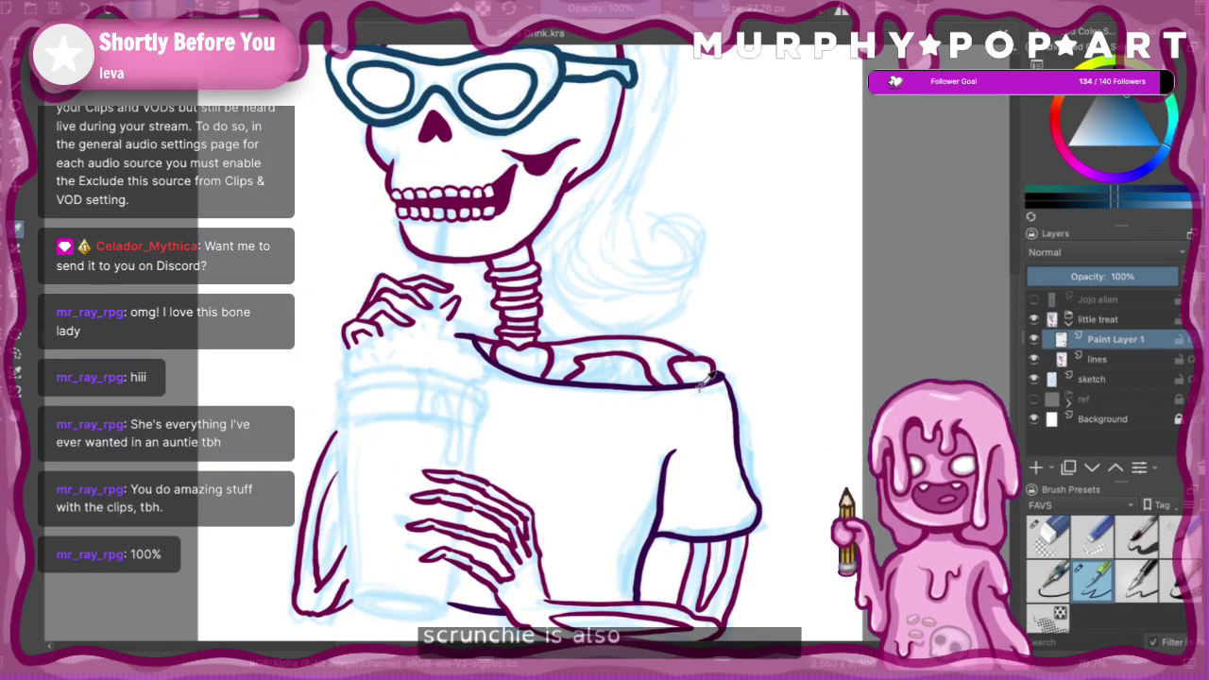
click(716, 379)
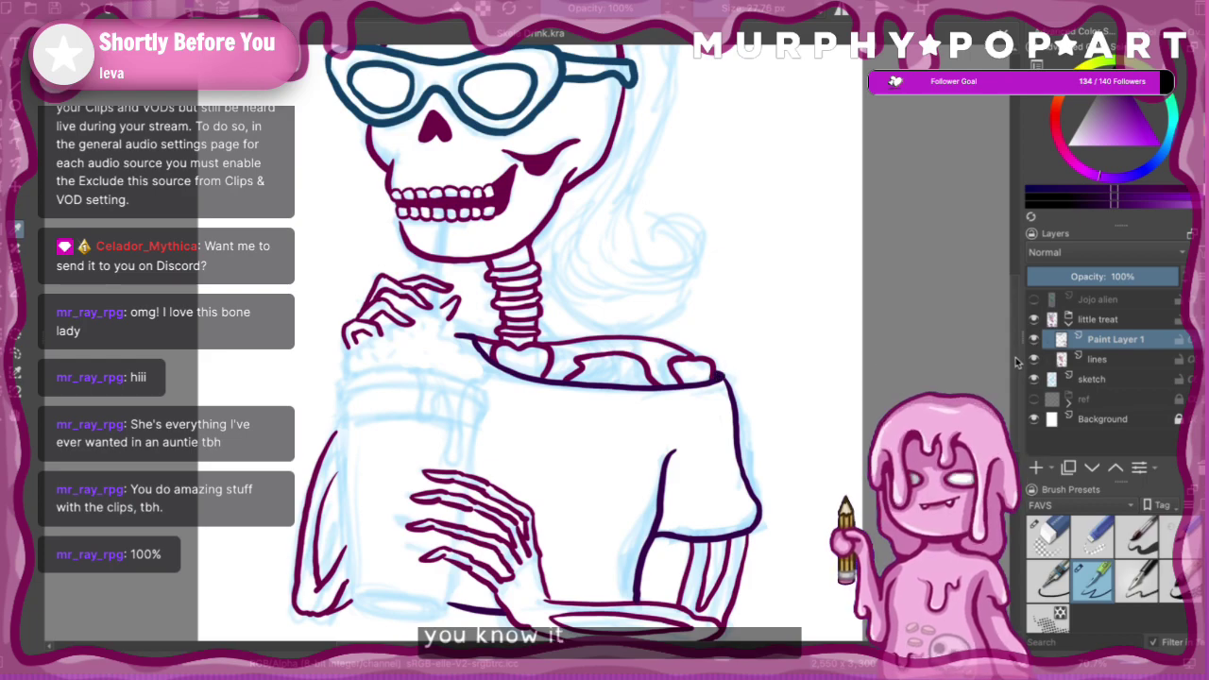
scroll(1018, 362, up, 3)
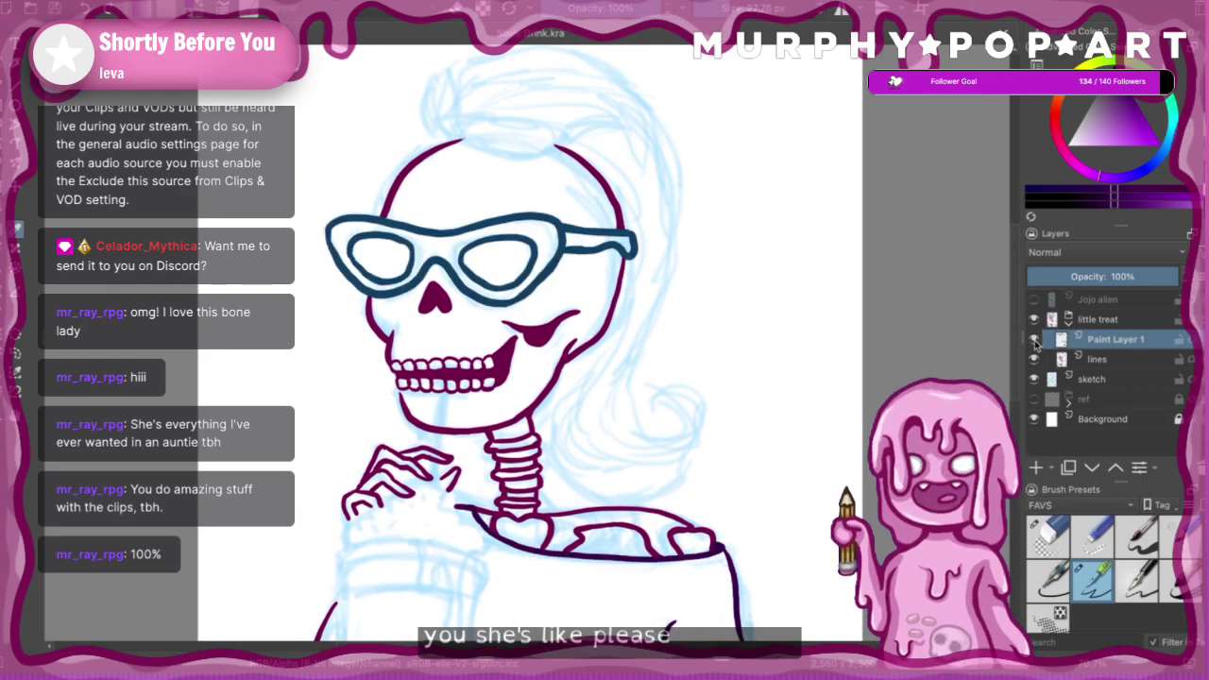
scroll(1012, 362, up, 1)
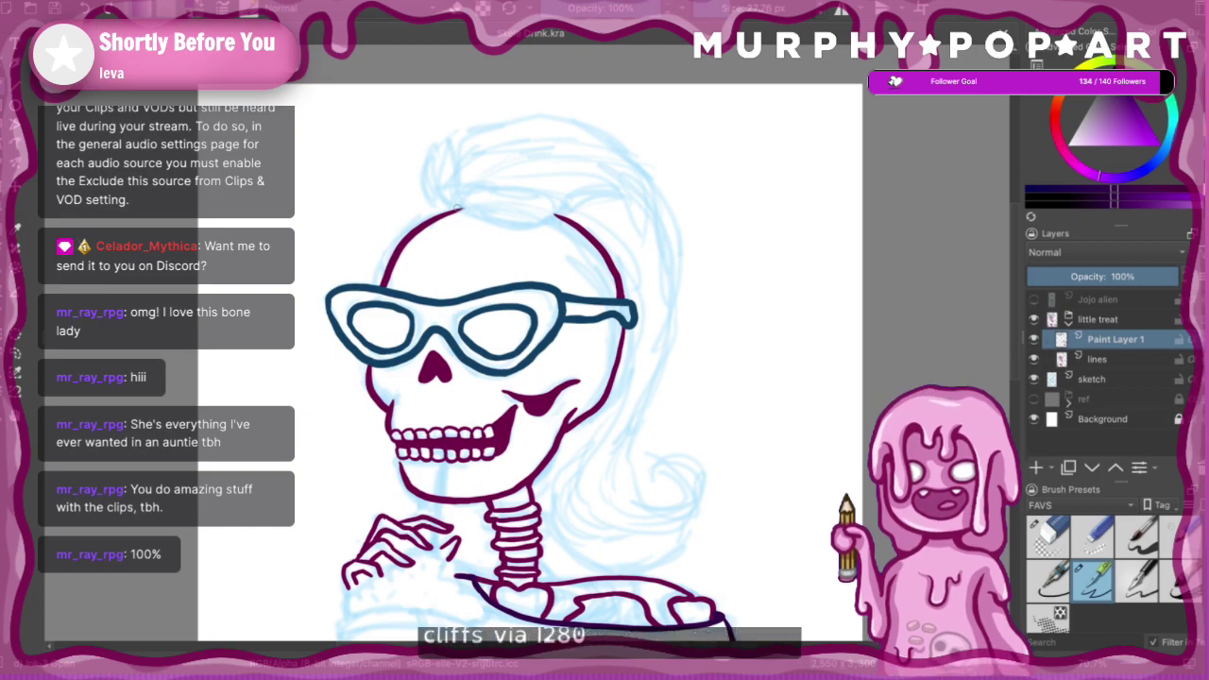
- Try to ink a smooth oval scrunchie outline across the gap at the crown of the skull
mouse_move(457, 210)
mouse_down()
mouse_move(501, 224)
mouse_move(536, 217)
mouse_up()
key(ctrl+z)
drag(457, 210, 557, 215)
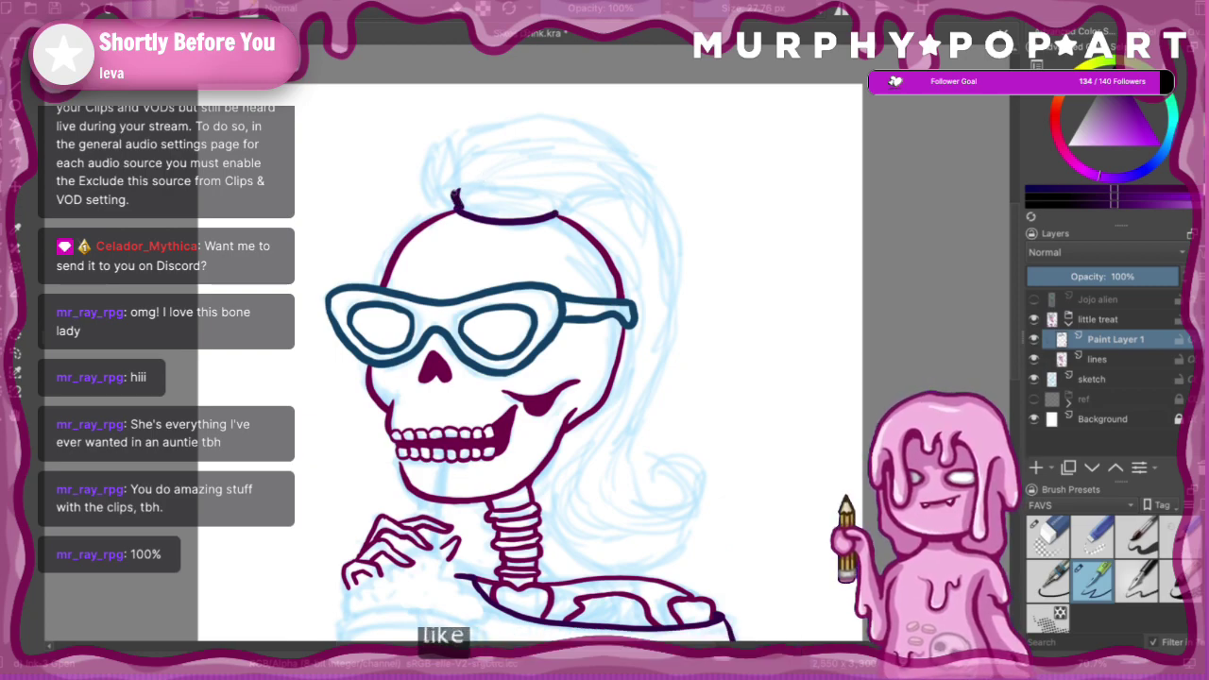
key(ctrl+z)
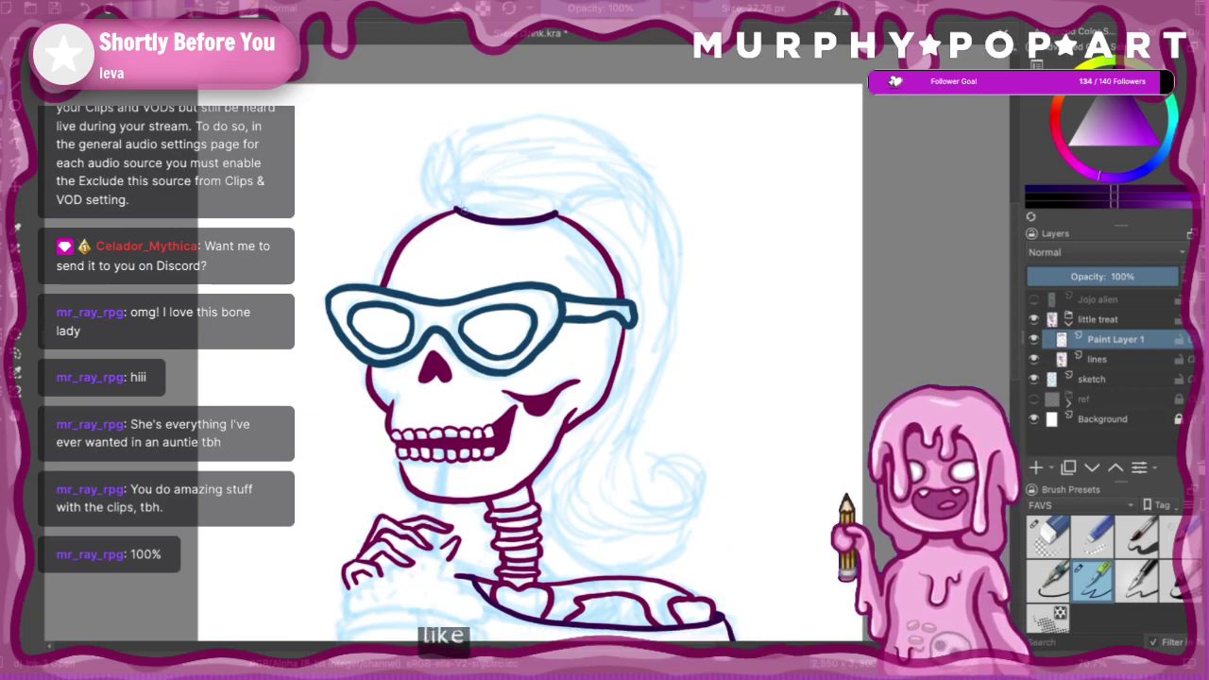
key(ctrl+z)
mouse_move(471, 189)
mouse_down()
mouse_move(455, 203)
mouse_move(467, 182)
mouse_move(546, 192)
mouse_move(559, 213)
mouse_up()
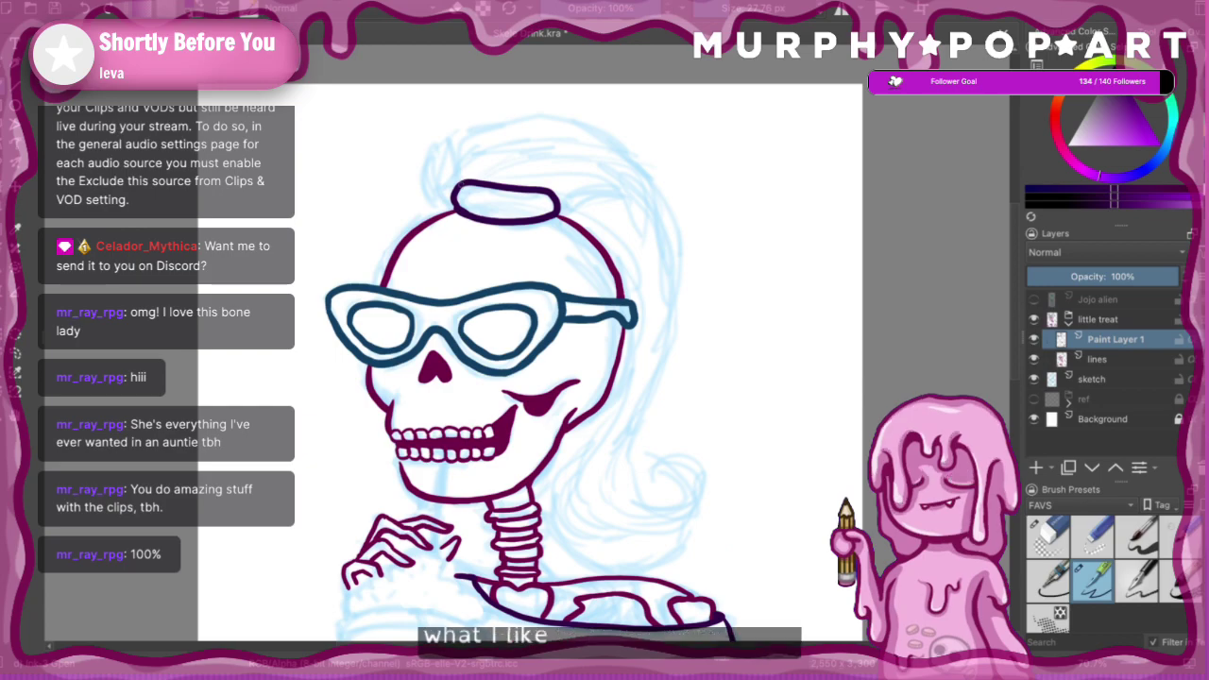
- Try fold lines inside the scrunchie, and undo them together with the smooth scrunchie outline
mouse_move(480, 200)
mouse_down()
mouse_move(523, 198)
mouse_move(525, 212)
mouse_move(440, 208)
mouse_up()
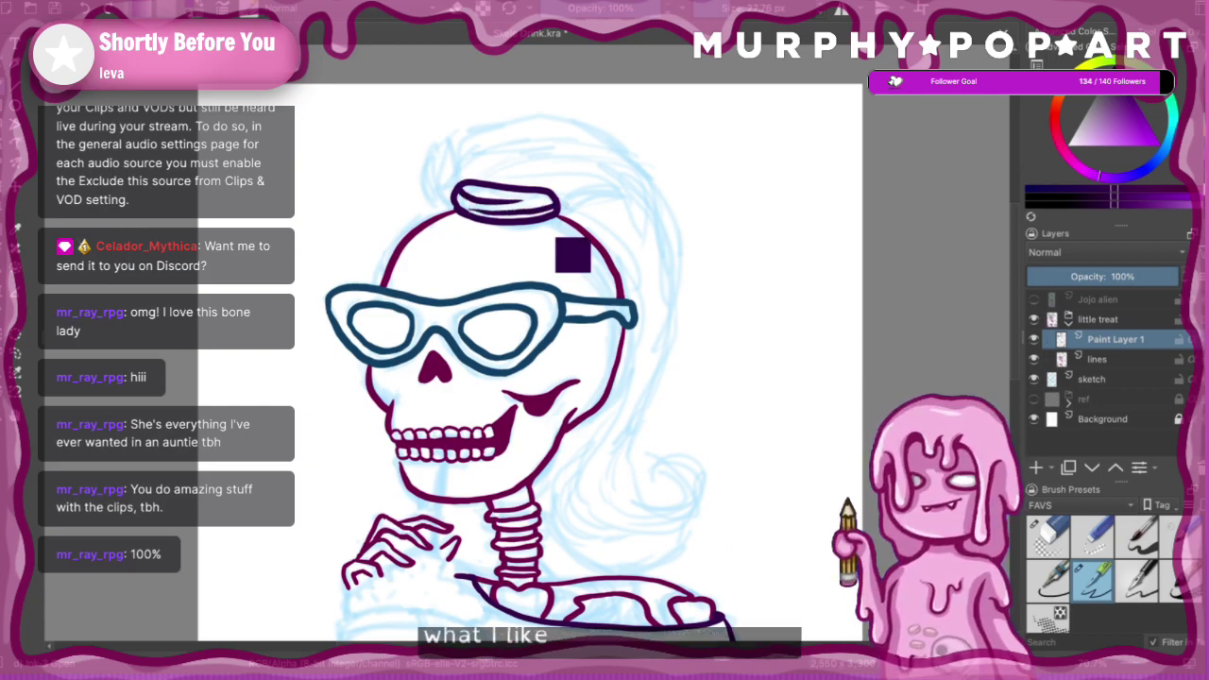
key(ctrl+z)
drag(557, 202, 479, 209)
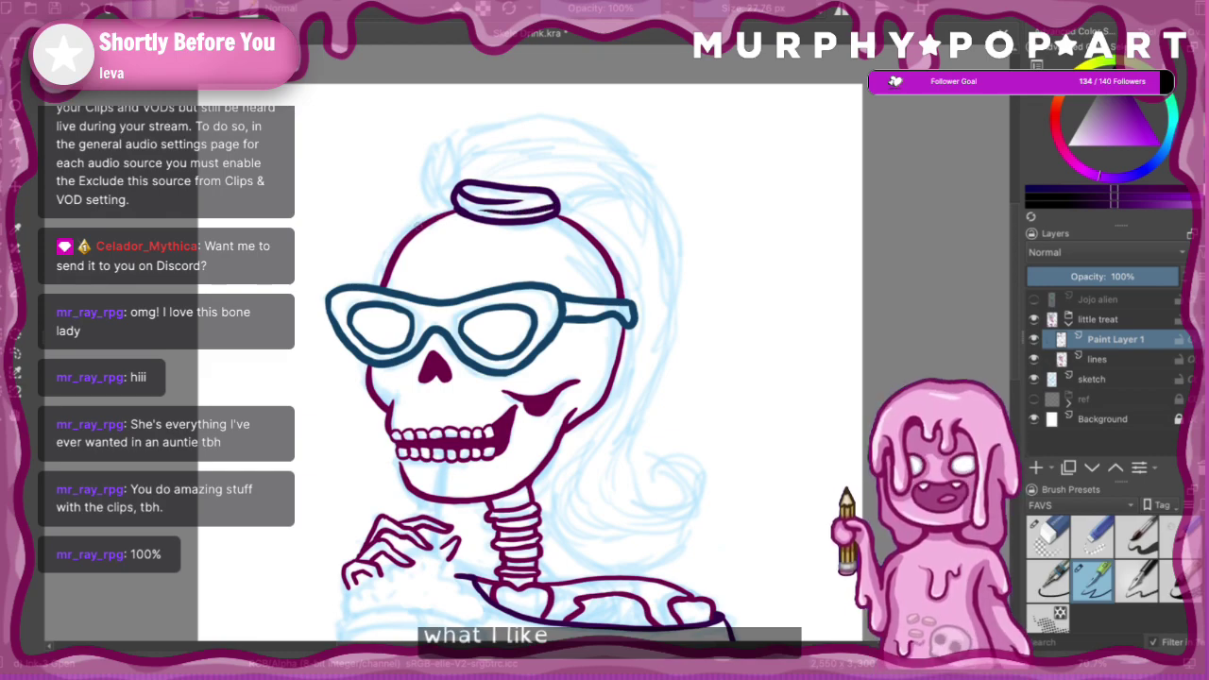
key(ctrl+z)
key(ctrl+z)
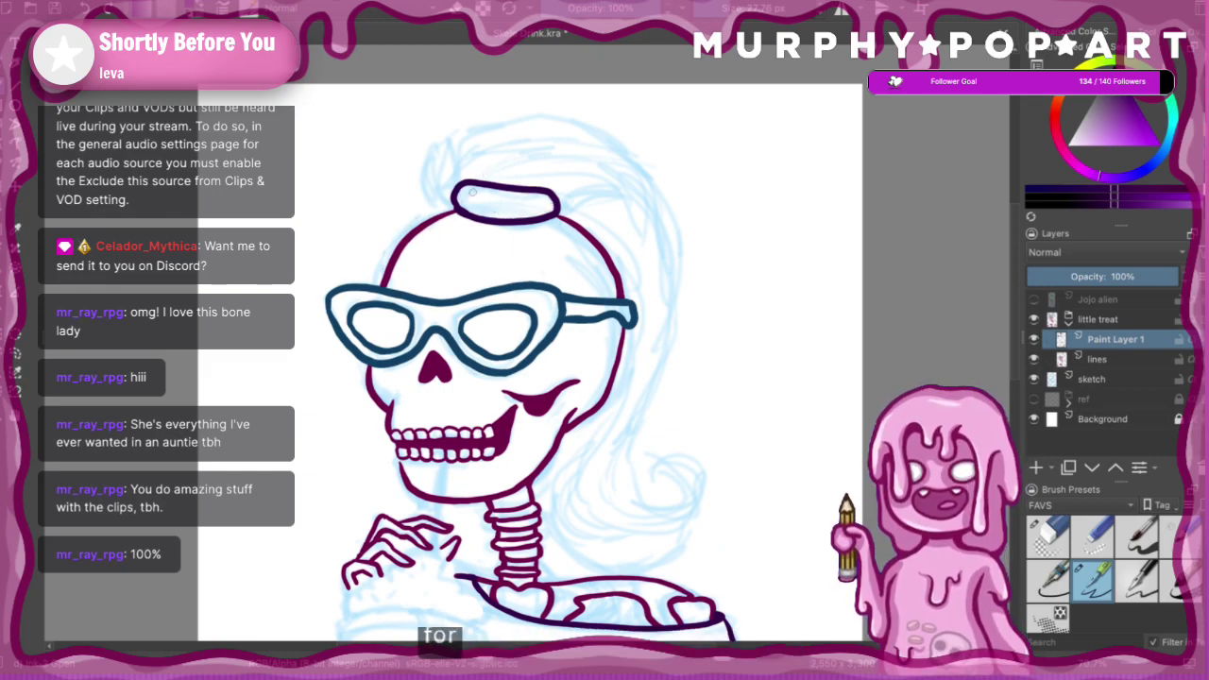
key(ctrl+z)
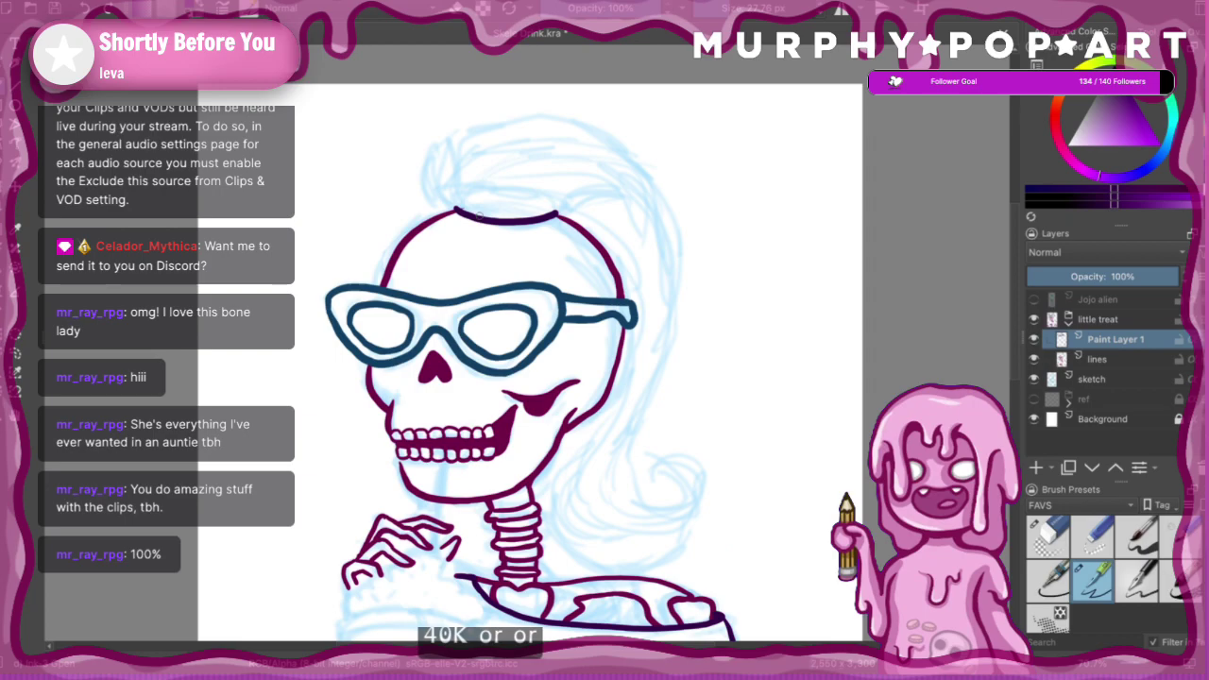
key(ctrl+z)
- Ink a closed, wavy-edged scrunchie outline in dark purple across the gap at the crown, and tidy its front end
drag(459, 206, 558, 214)
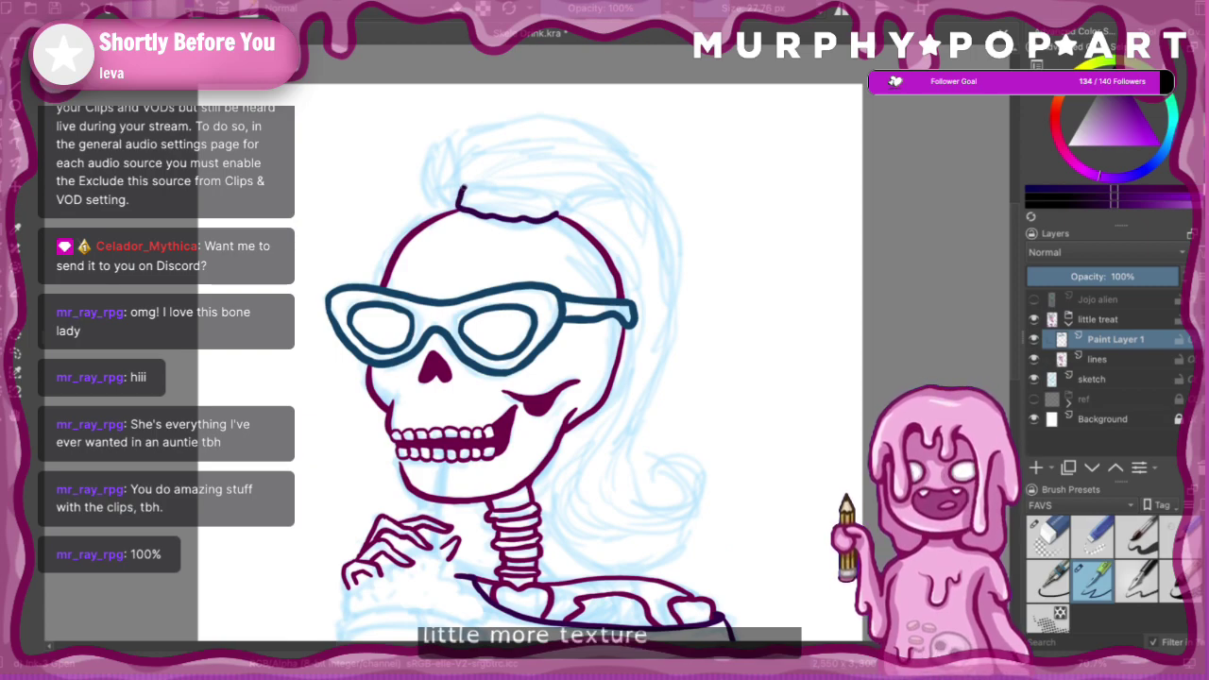
mouse_move(481, 185)
mouse_down()
mouse_move(564, 191)
mouse_move(557, 217)
mouse_up()
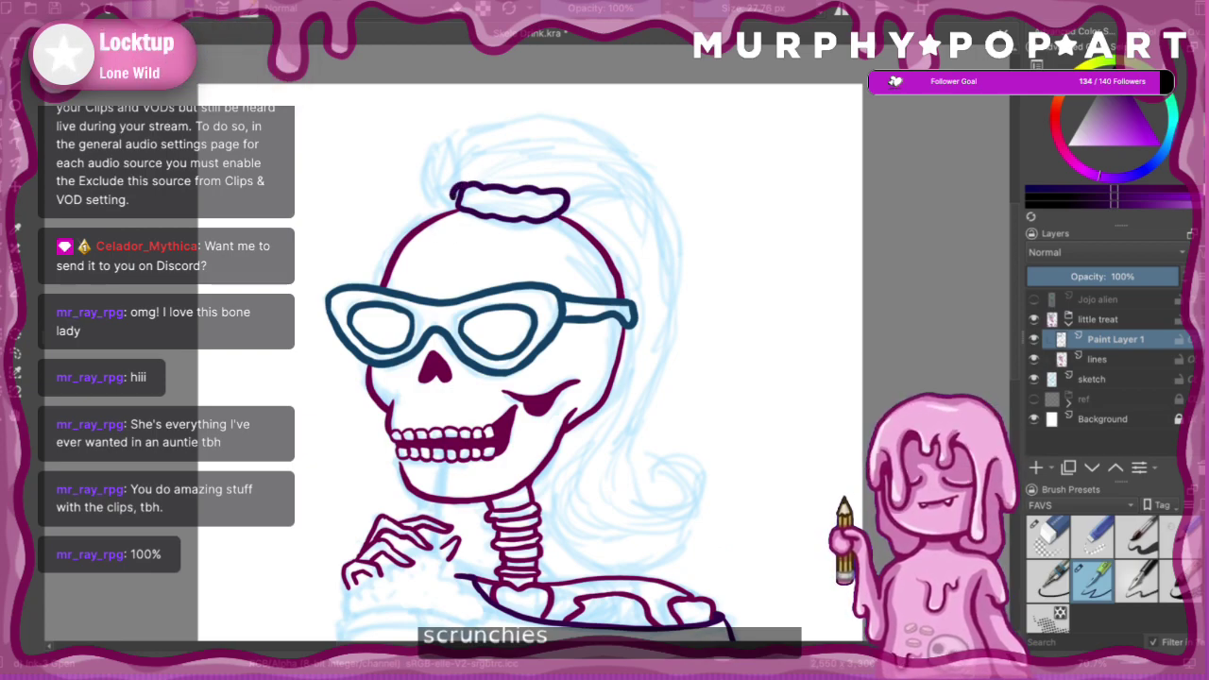
key(ctrl+z)
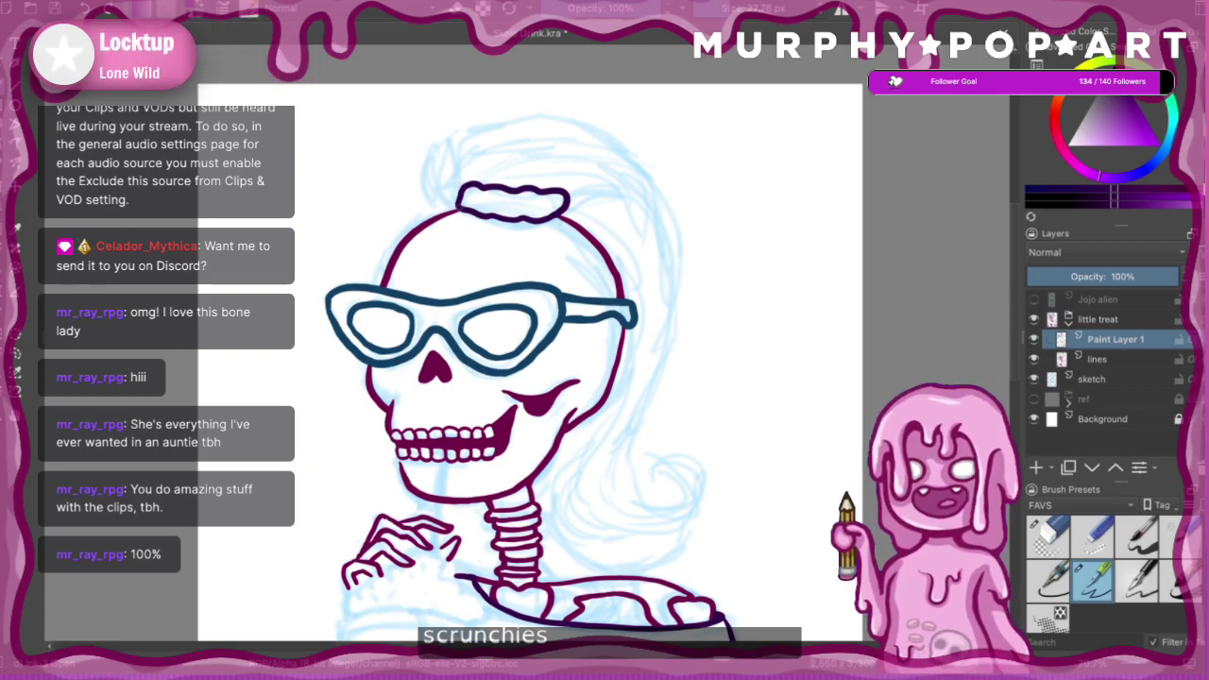
click(1060, 550)
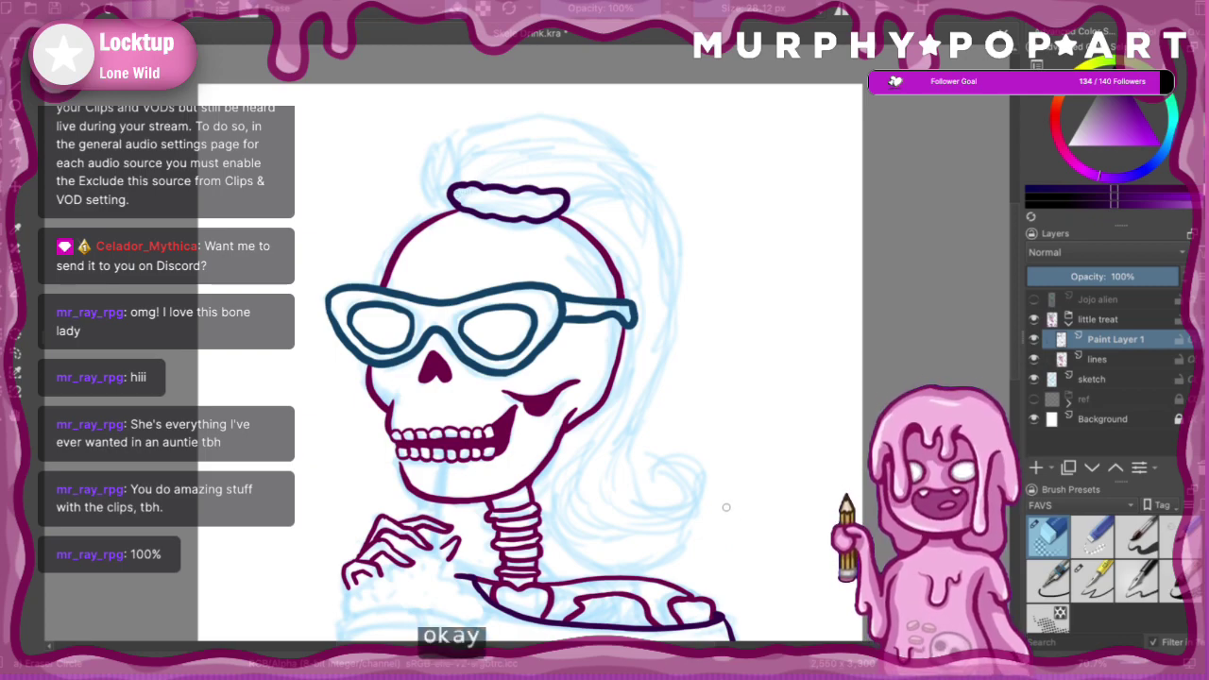
scroll(743, 514, down, 5)
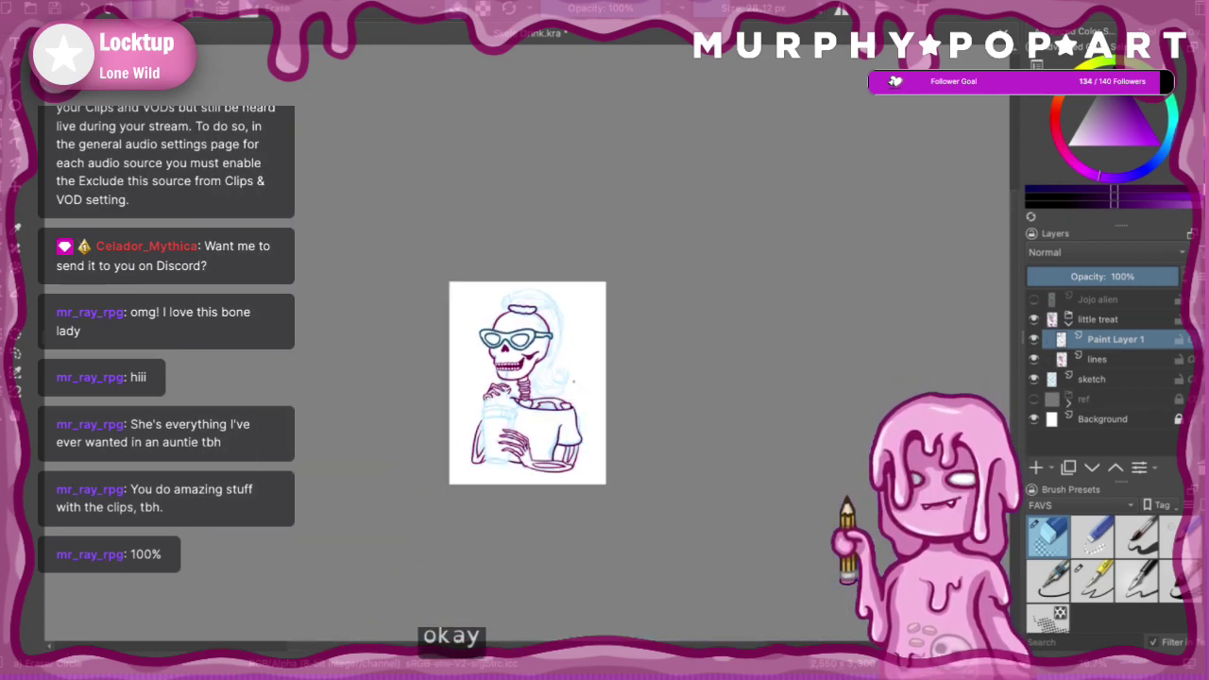
scroll(733, 498, up, 5)
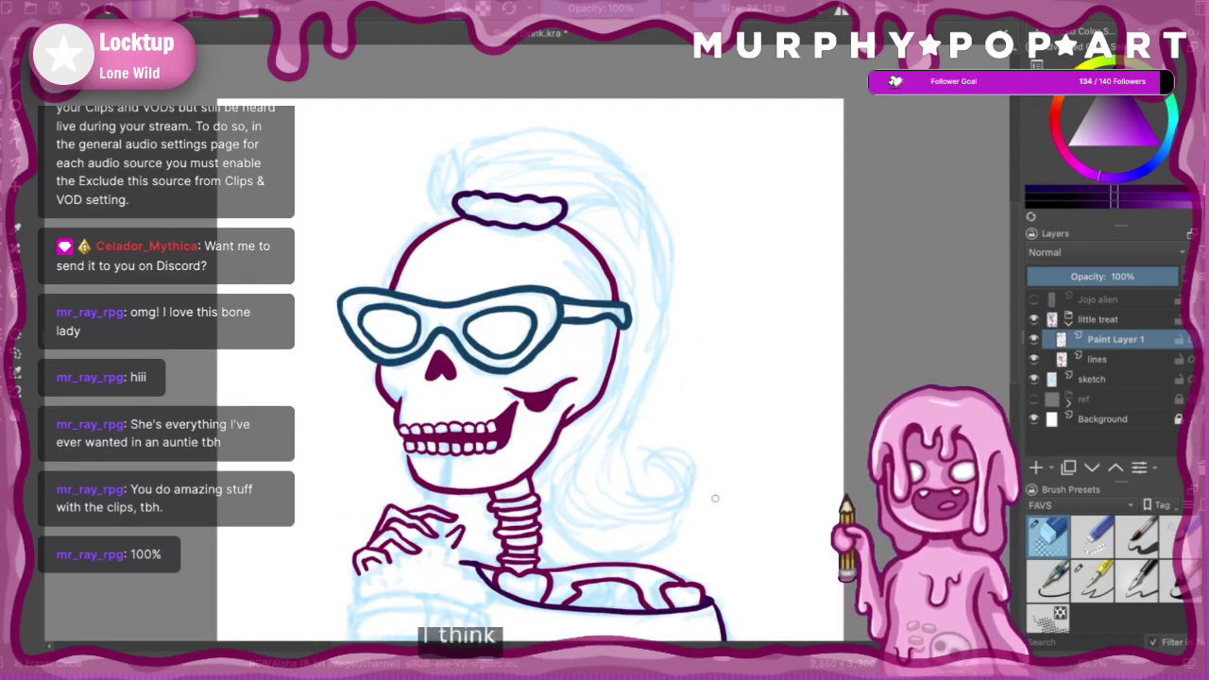
- Pick a dark golden brown for the hair and add a new paint layer directly above the lines layer, ready for inking
key(ctrl+plus)
mouse_move(1071, 80)
mouse_down()
mouse_move(1079, 71)
mouse_move(1070, 80)
mouse_up()
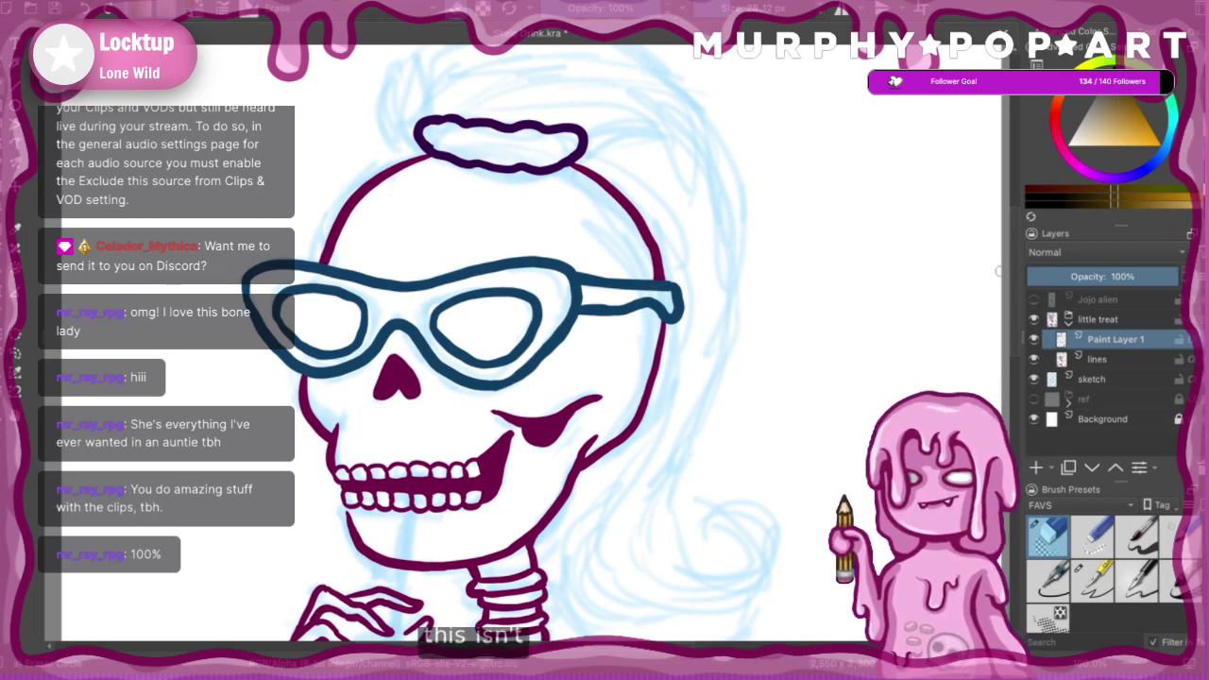
click(1037, 468)
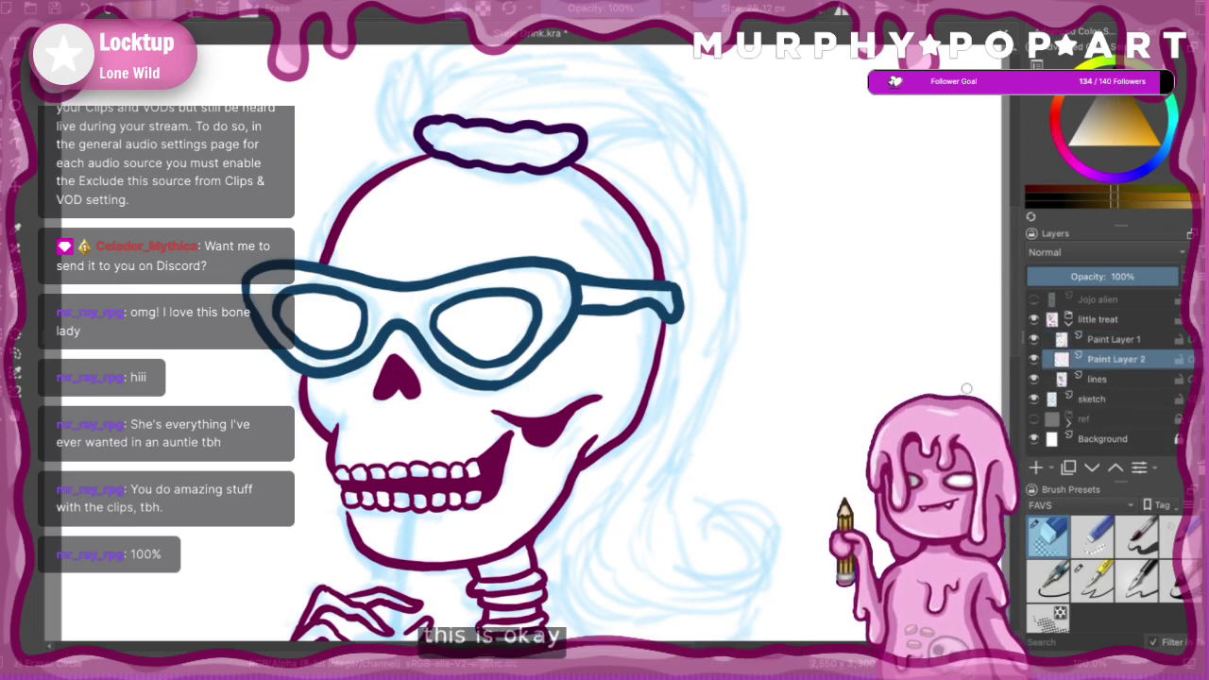
scroll(965, 338, up, 3)
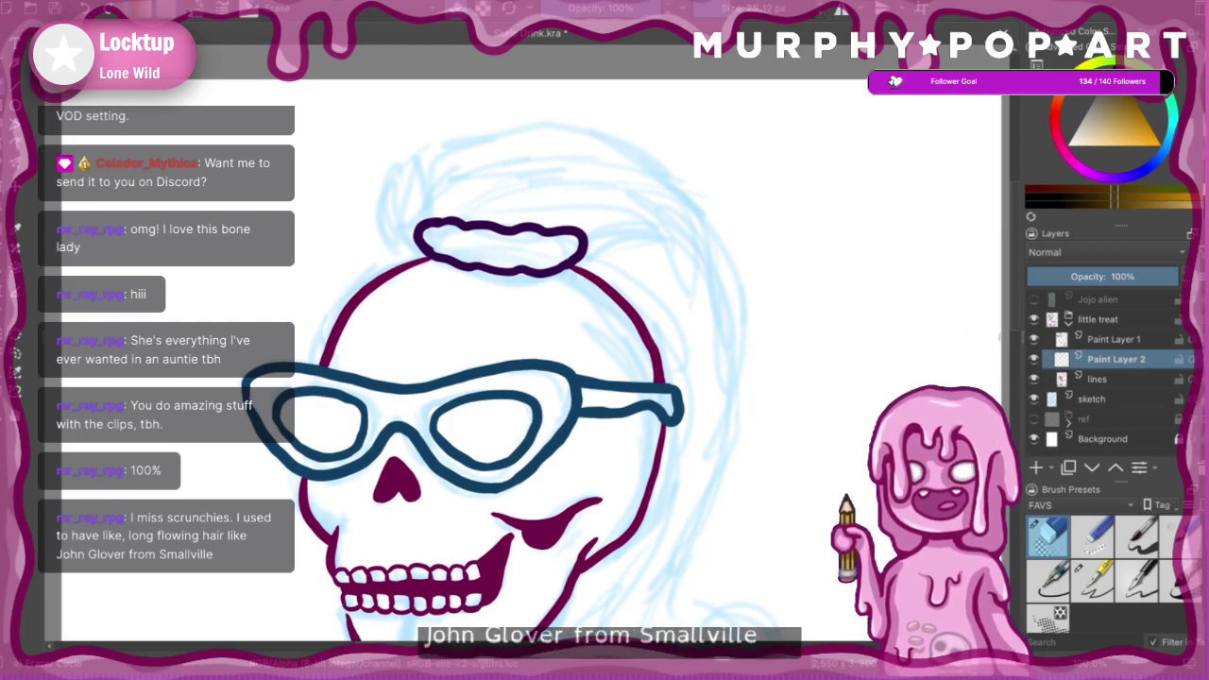
scroll(965, 338, down, 5)
click(1088, 588)
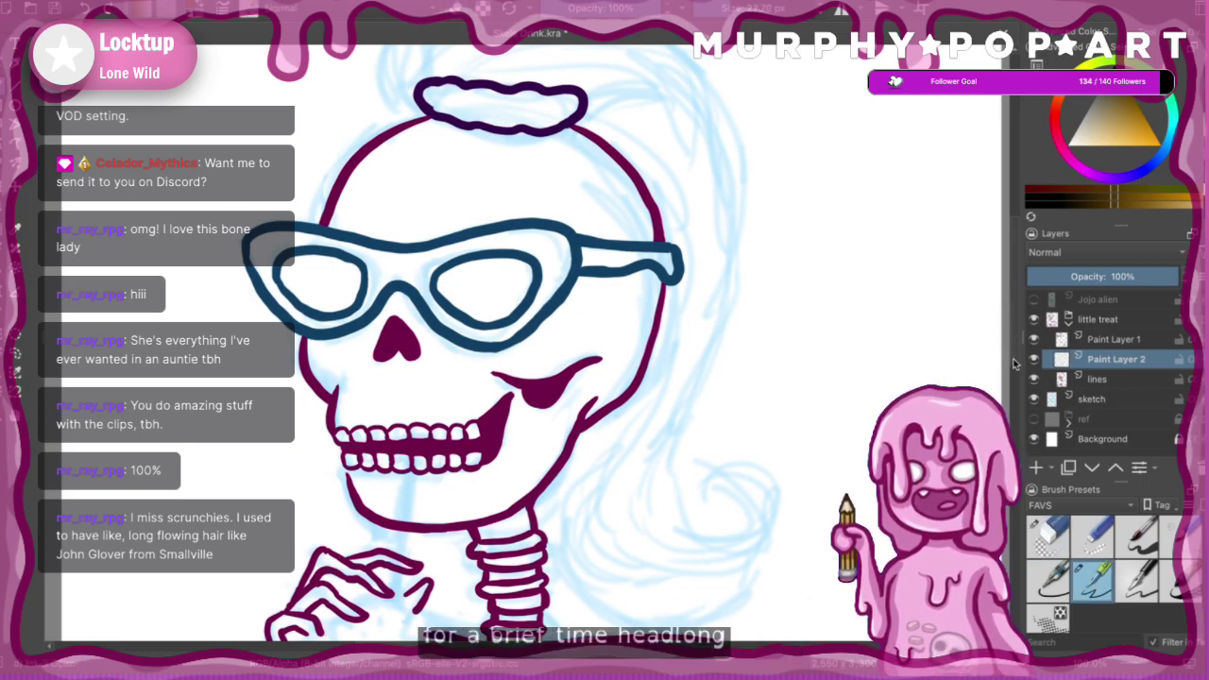
scroll(543, 202, up, 4)
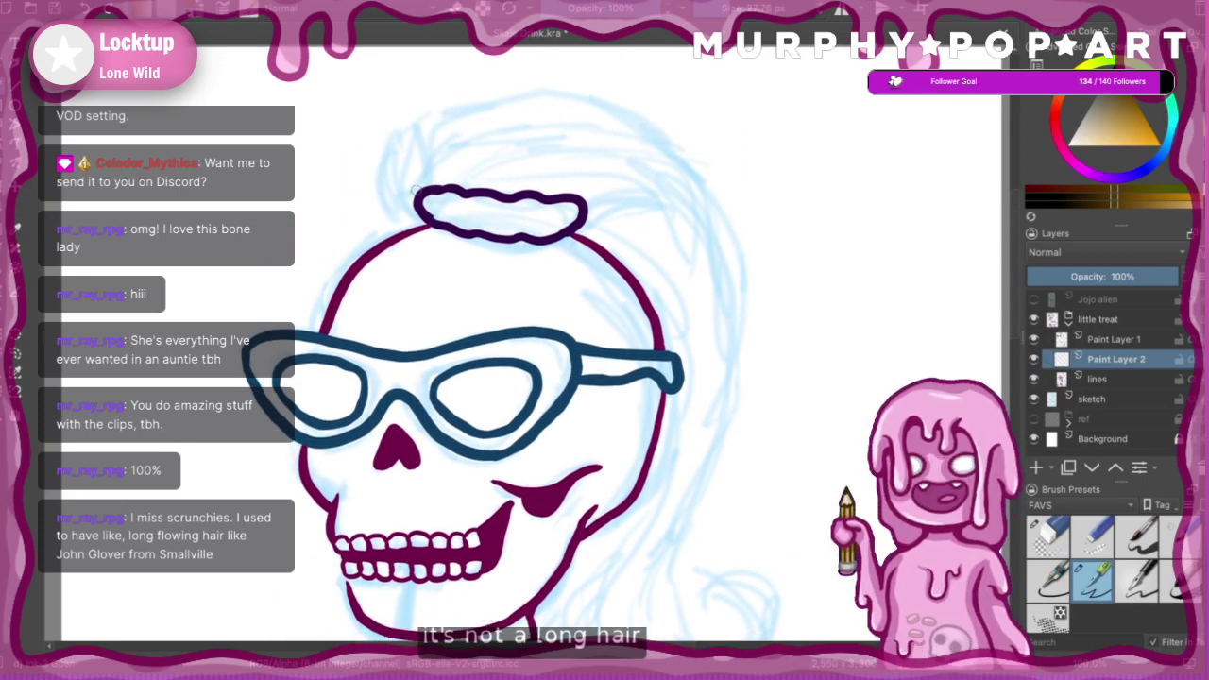
- Try to ink the front edge of the ponytail rising from the front end of the scrunchie
drag(421, 200, 396, 110)
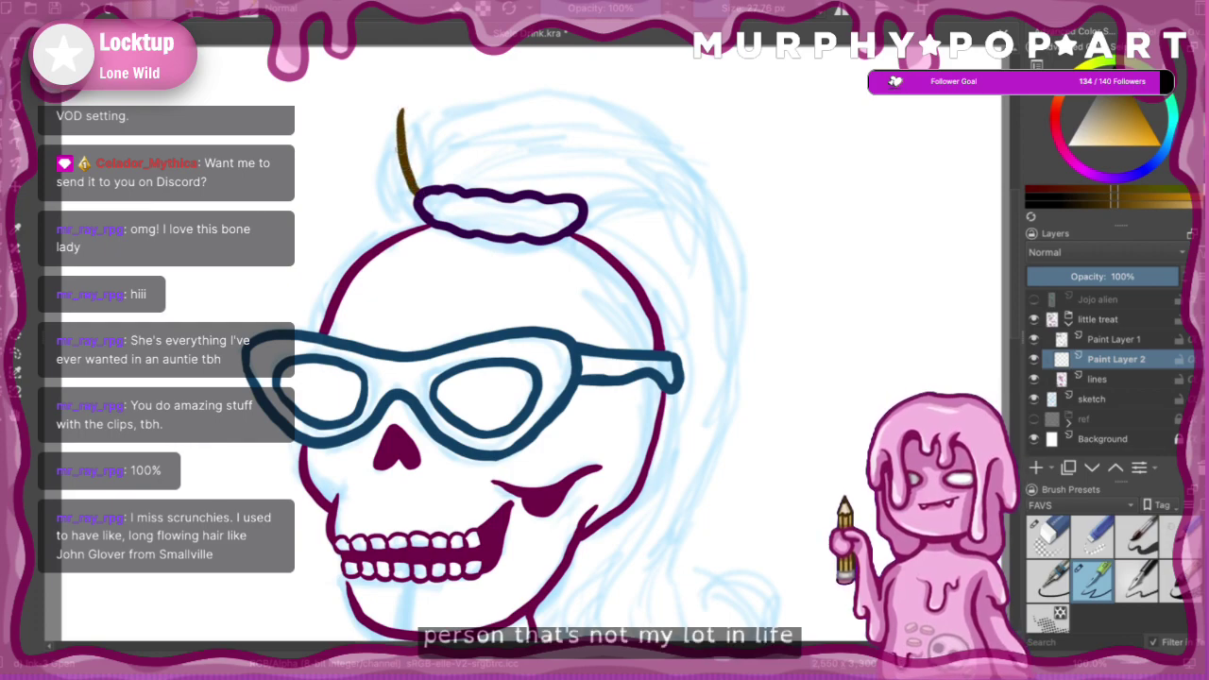
key(ctrl+z)
drag(418, 197, 405, 113)
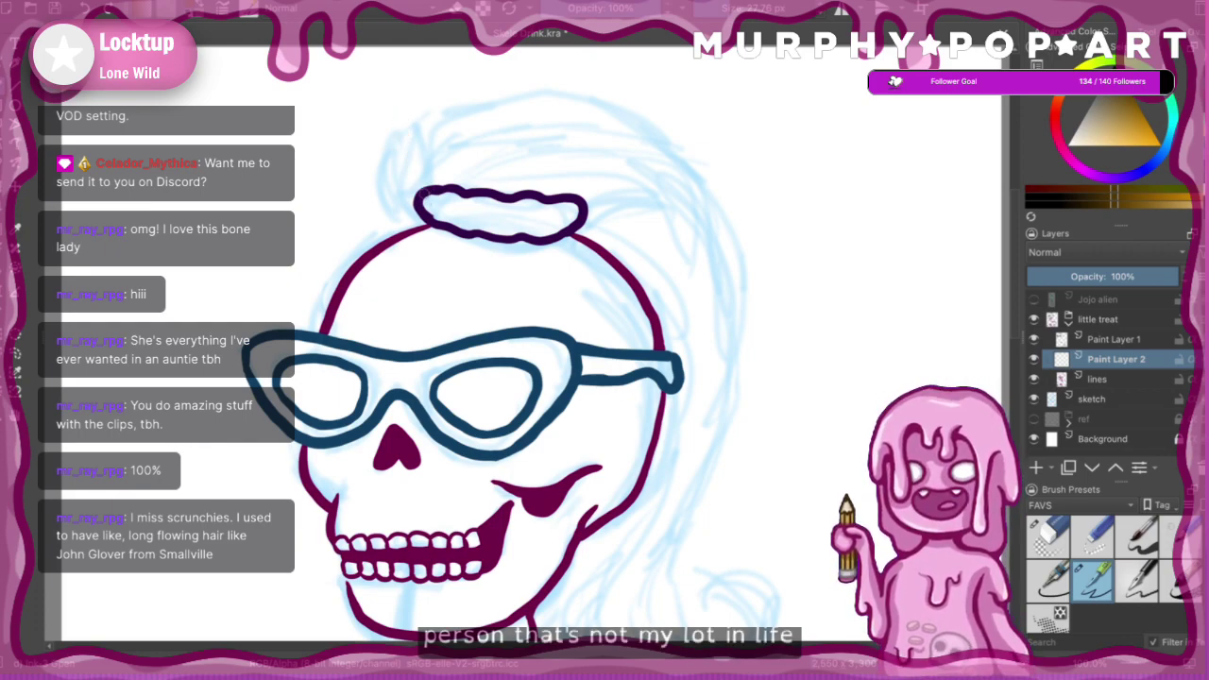
key(ctrl+z)
mouse_move(416, 200)
mouse_down()
mouse_move(385, 170)
mouse_move(403, 139)
mouse_move(460, 96)
mouse_move(609, 92)
mouse_up()
key(ctrl+z)
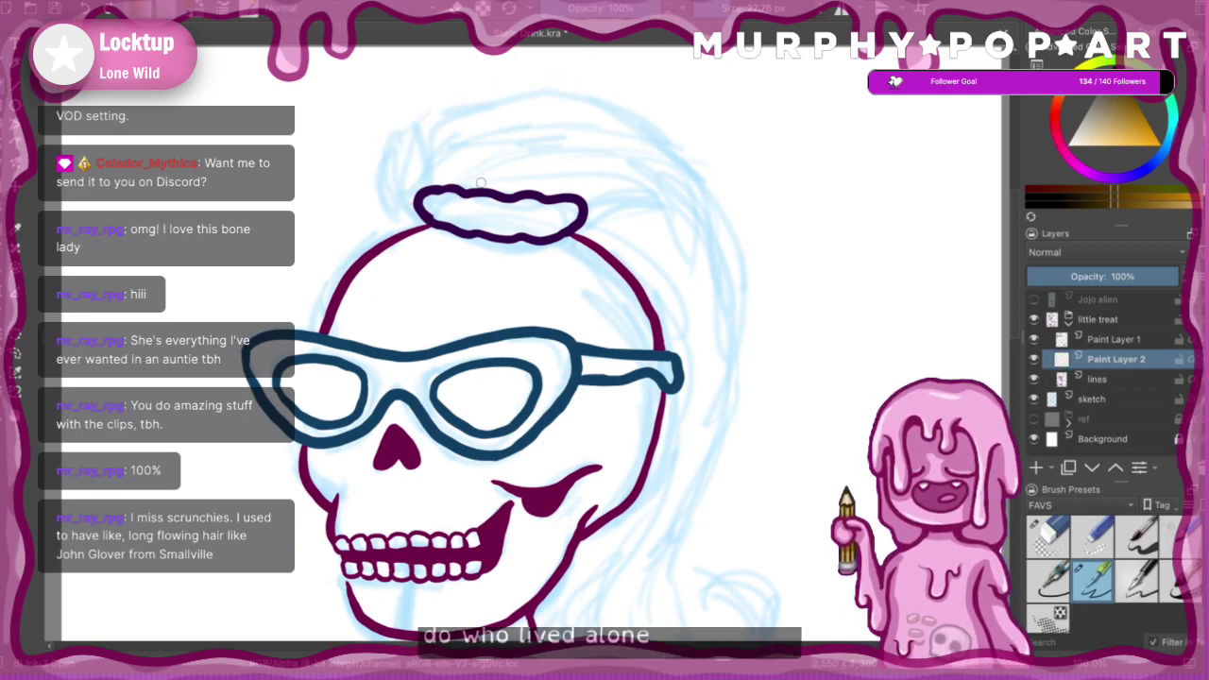
- Ink the short inner arc behind the scrunchie and the ponytail's outer contour from the scrunchie's front end over the top
mouse_move(578, 206)
mouse_down()
mouse_move(635, 171)
mouse_move(602, 184)
mouse_move(625, 179)
mouse_move(688, 217)
mouse_up()
key(ctrl+z)
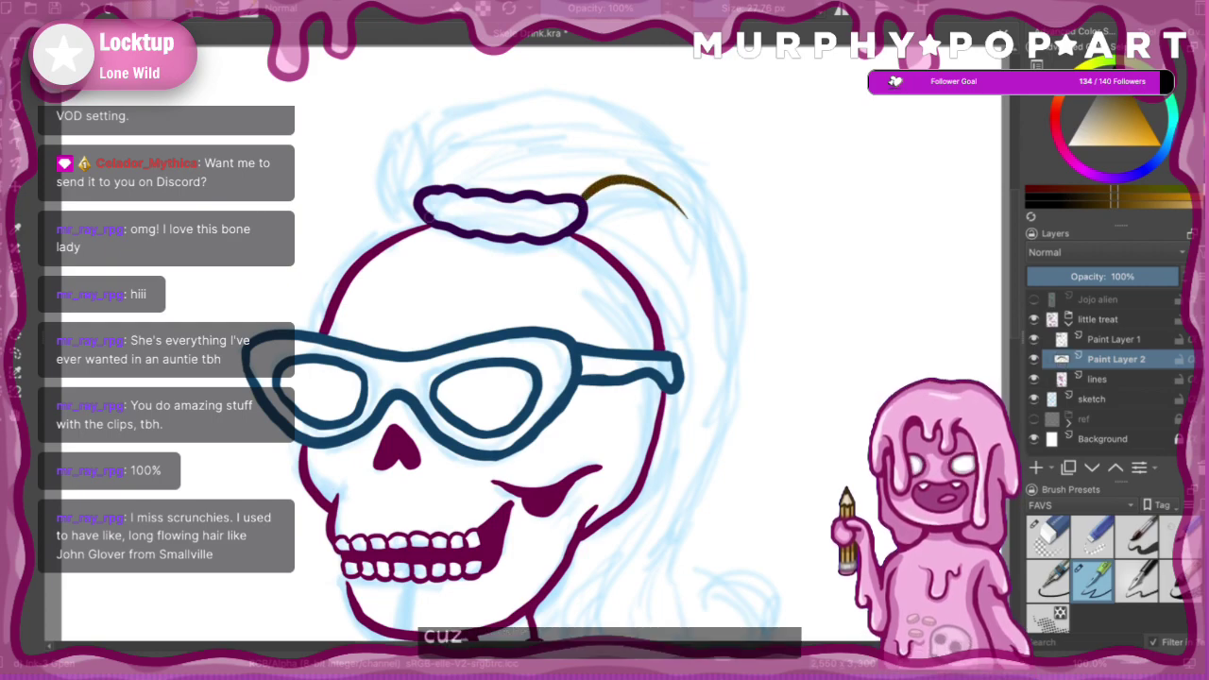
mouse_move(413, 193)
mouse_down()
mouse_move(418, 122)
mouse_move(444, 126)
mouse_up()
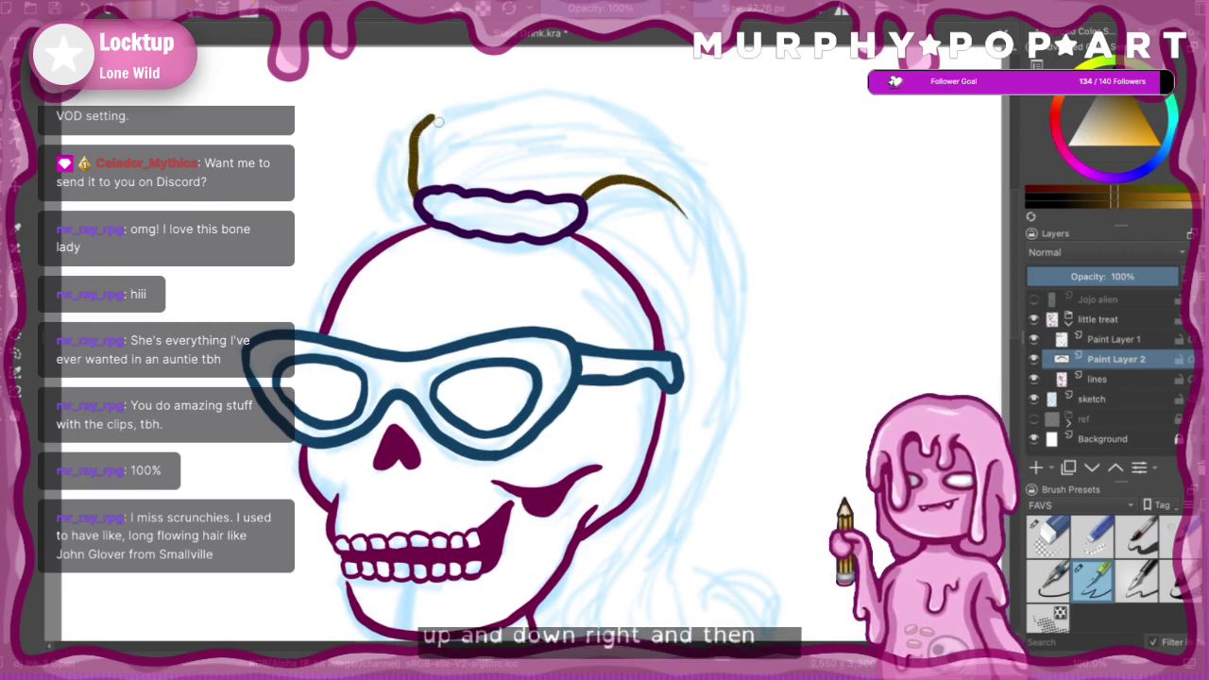
key(ctrl+z)
mouse_move(413, 196)
mouse_down()
mouse_move(407, 156)
mouse_move(468, 93)
mouse_move(576, 83)
mouse_move(688, 151)
mouse_move(756, 272)
mouse_up()
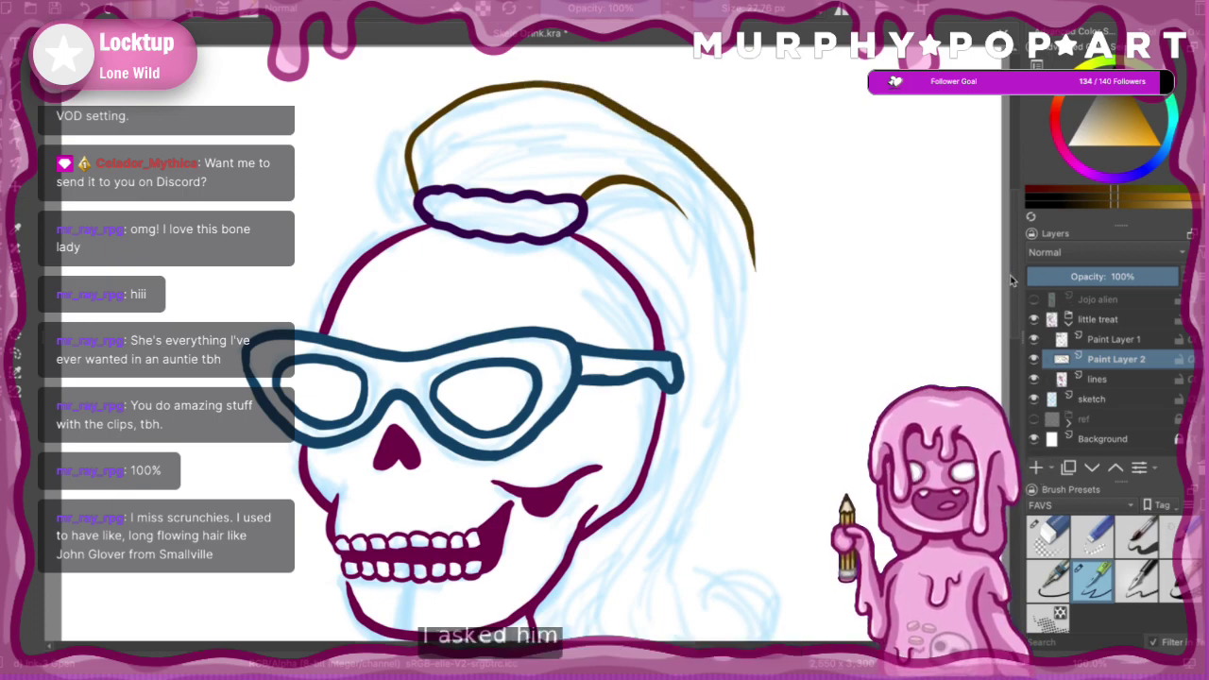
scroll(778, 448, down, 3)
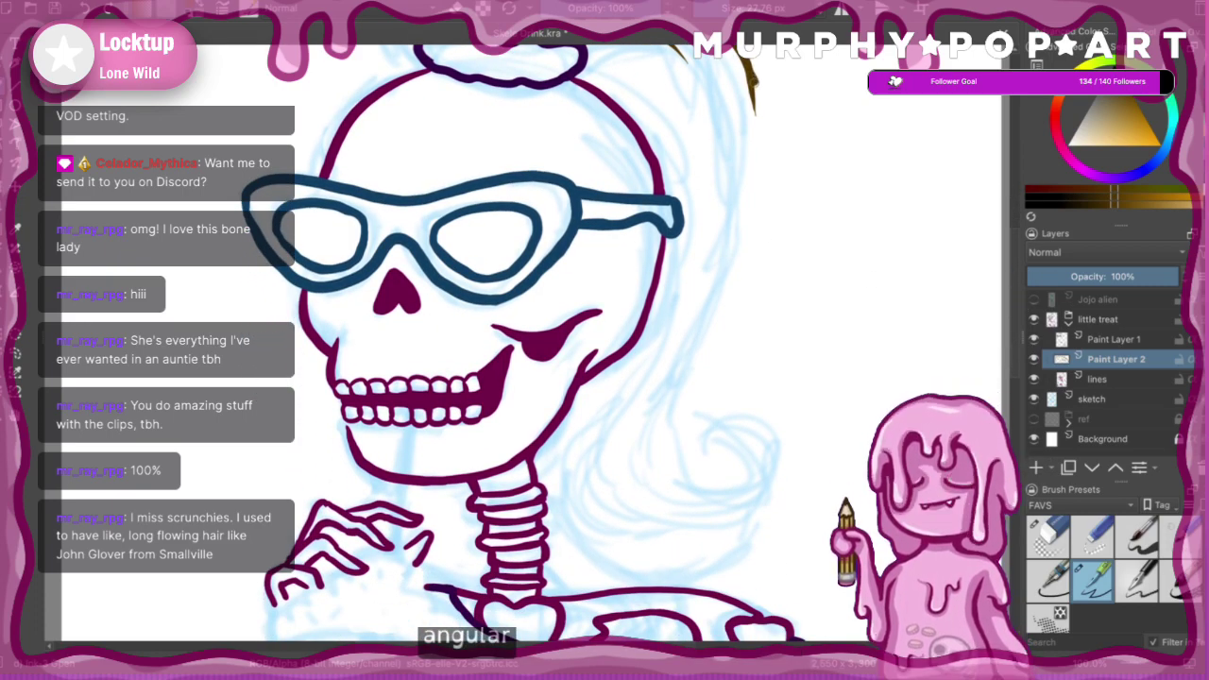
- Continue the ponytail's outer contour down behind the skull, and ink the curled tip with its rounded outer edge above the shoulder
mouse_move(756, 112)
mouse_down()
mouse_move(639, 487)
mouse_move(661, 519)
mouse_up()
drag(644, 474, 728, 489)
key(ctrl+z)
mouse_move(644, 461)
mouse_down()
mouse_move(694, 496)
mouse_move(734, 489)
mouse_move(743, 465)
mouse_move(728, 446)
mouse_move(707, 456)
mouse_move(715, 468)
mouse_move(704, 464)
mouse_move(696, 442)
mouse_move(713, 416)
mouse_move(748, 415)
mouse_move(775, 441)
mouse_move(767, 542)
mouse_move(709, 588)
mouse_up()
key(ctrl+z)
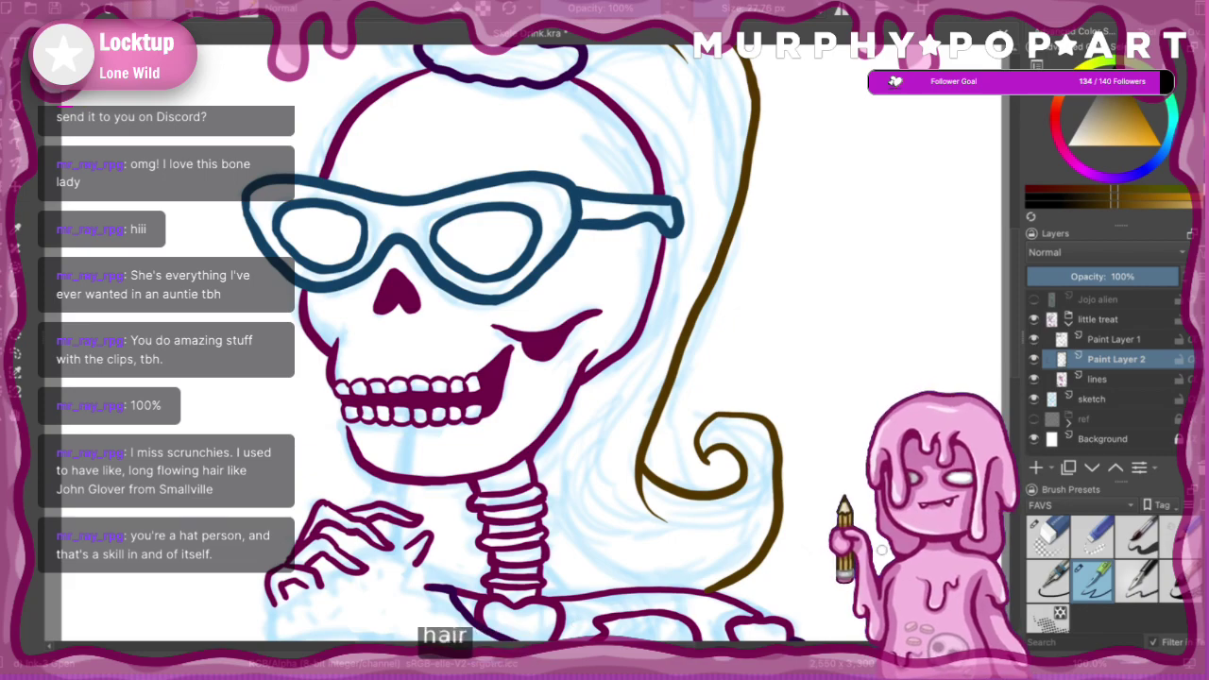
key(2)
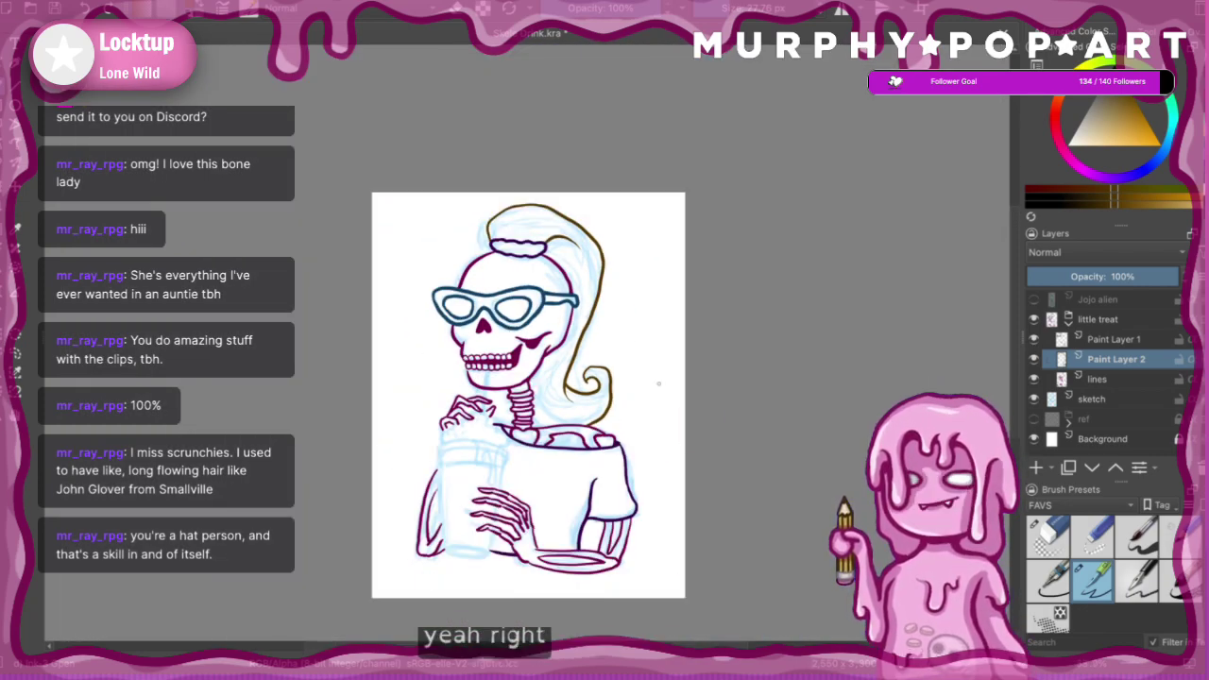
- Try to ink an extra lock of hair bulging forward in front of the scrunchie
key(plus)
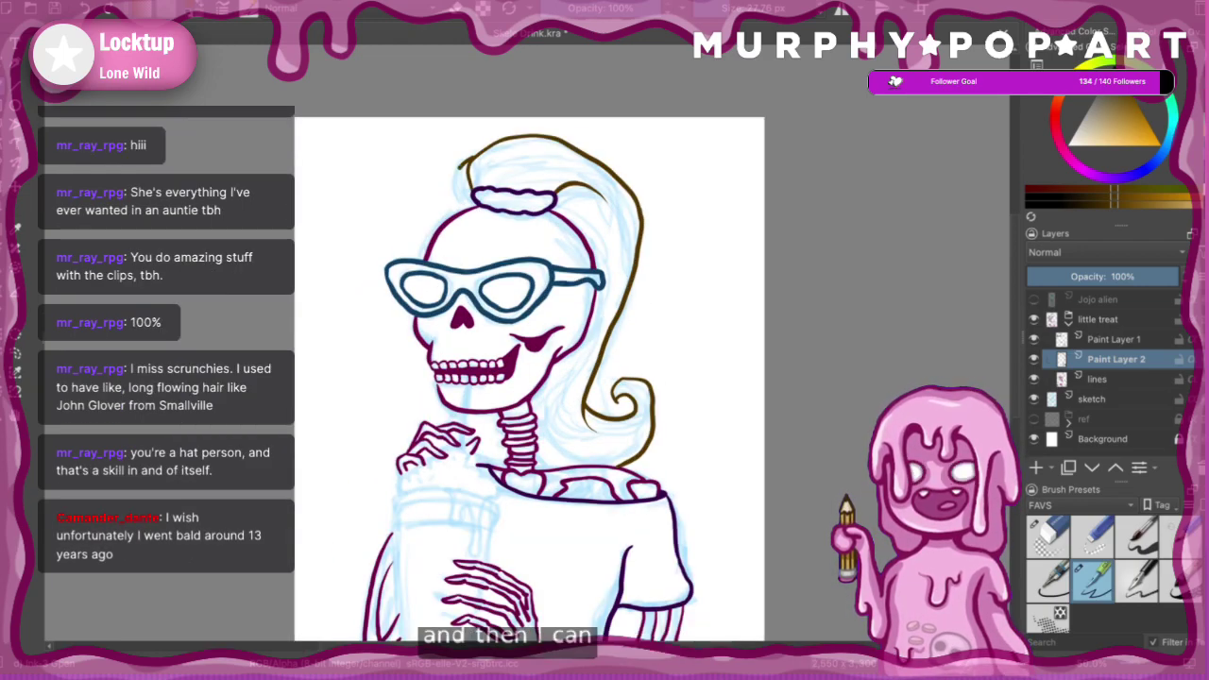
mouse_move(468, 161)
mouse_down()
mouse_move(454, 184)
mouse_move(465, 209)
mouse_up()
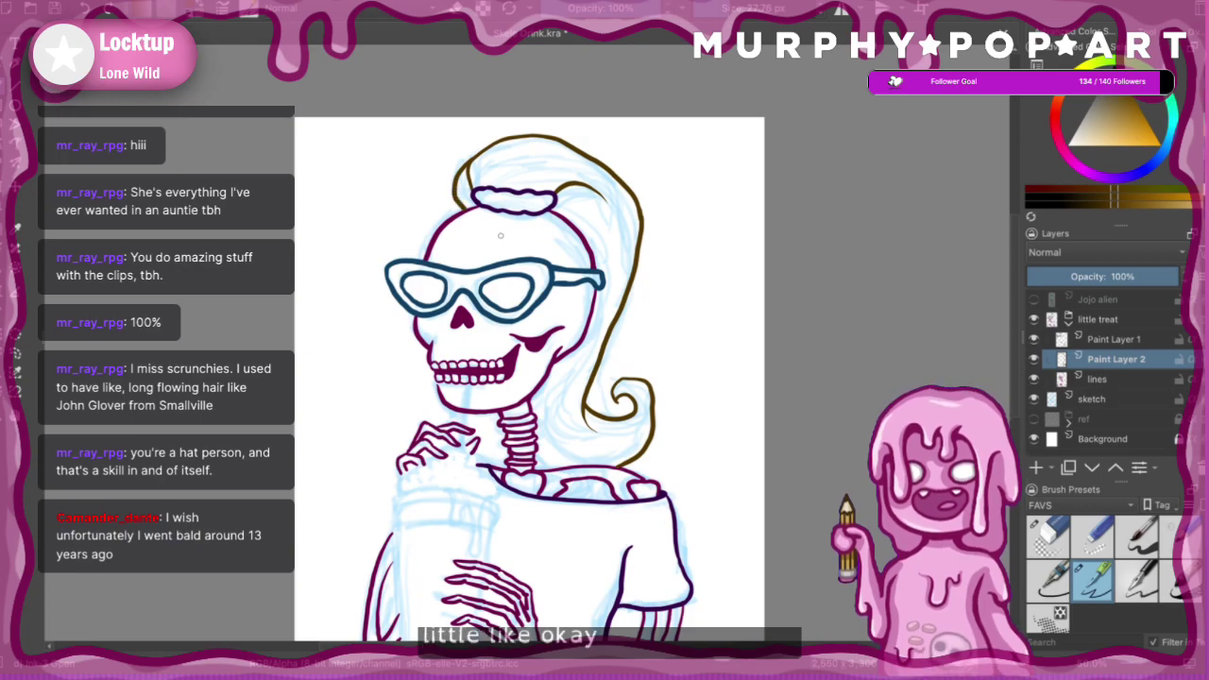
key(ctrl+z)
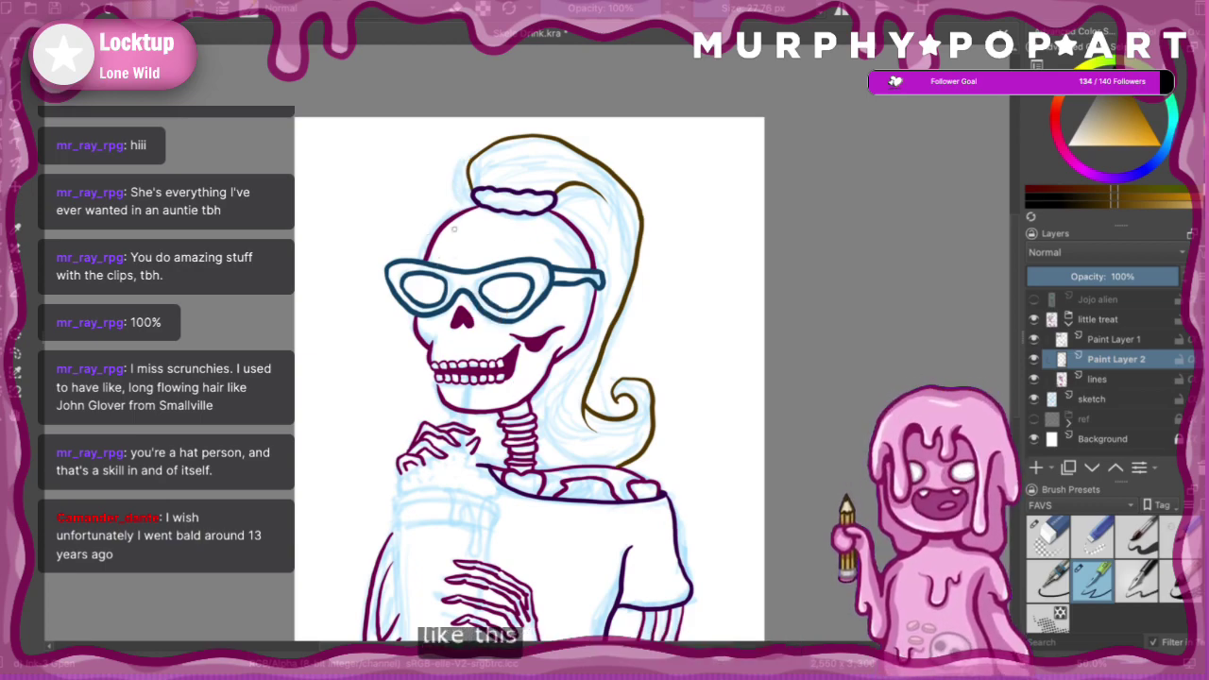
drag(469, 163, 459, 178)
key(ctrl+z)
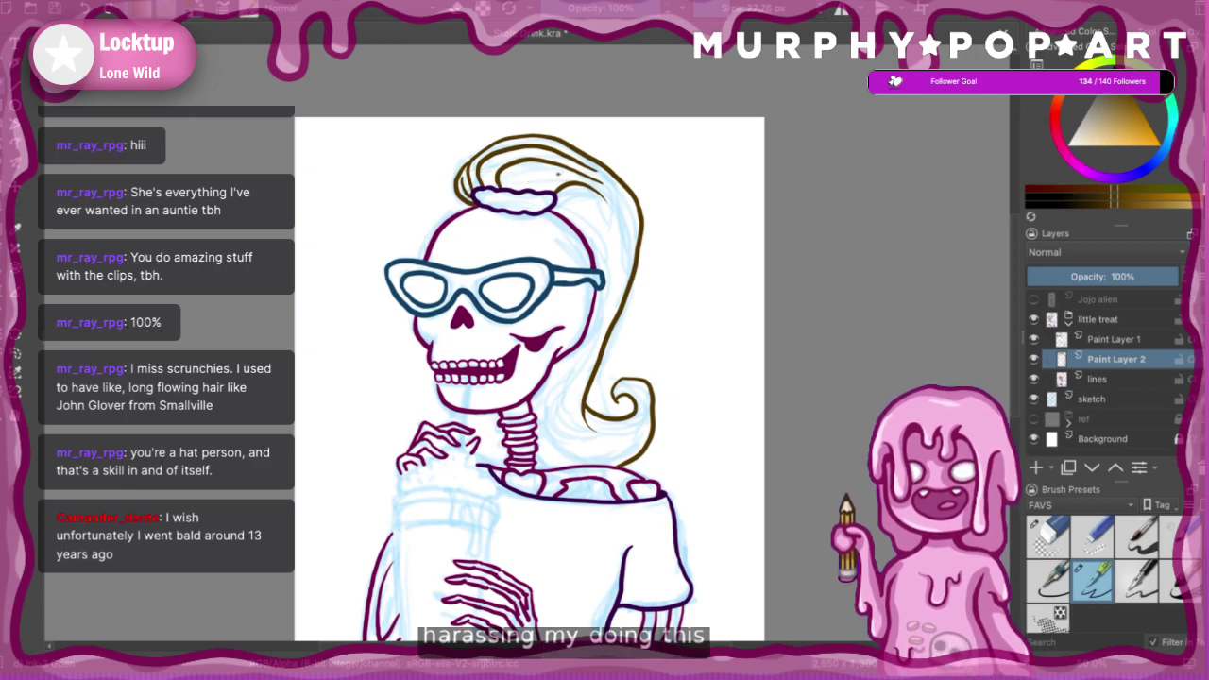
- Ink flowing strand lines through the ponytail from the scrunchie over the top and down into the curled tip
drag(558, 173, 532, 180)
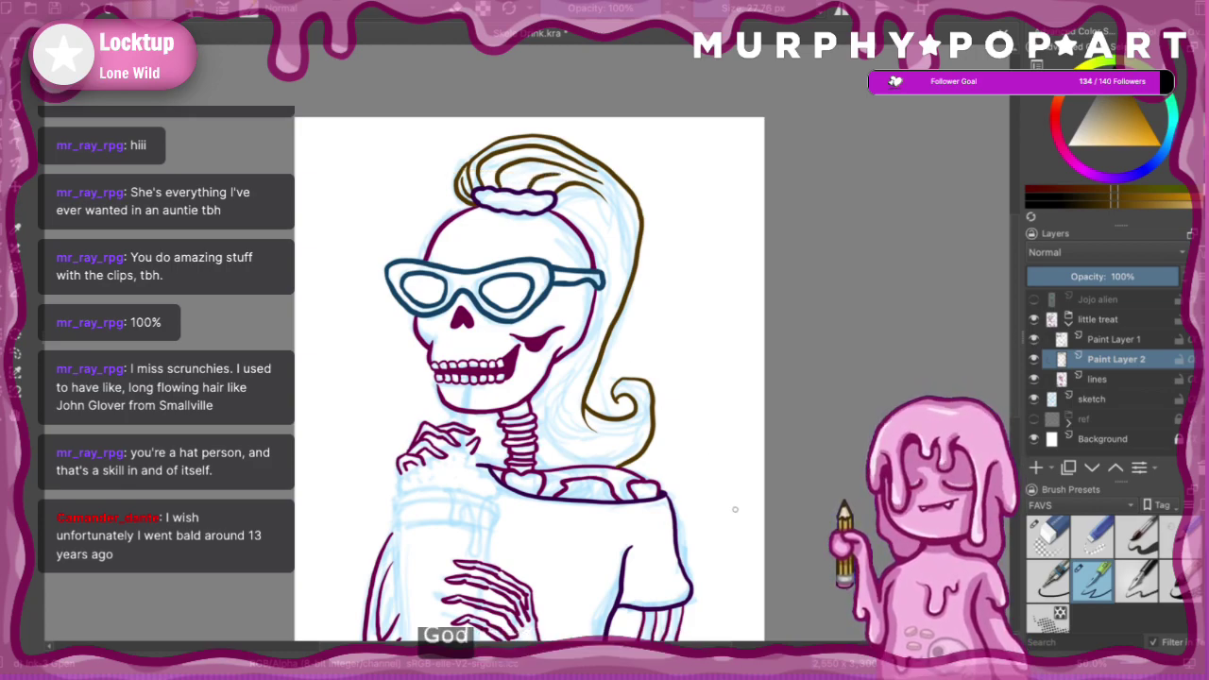
drag(555, 201, 603, 216)
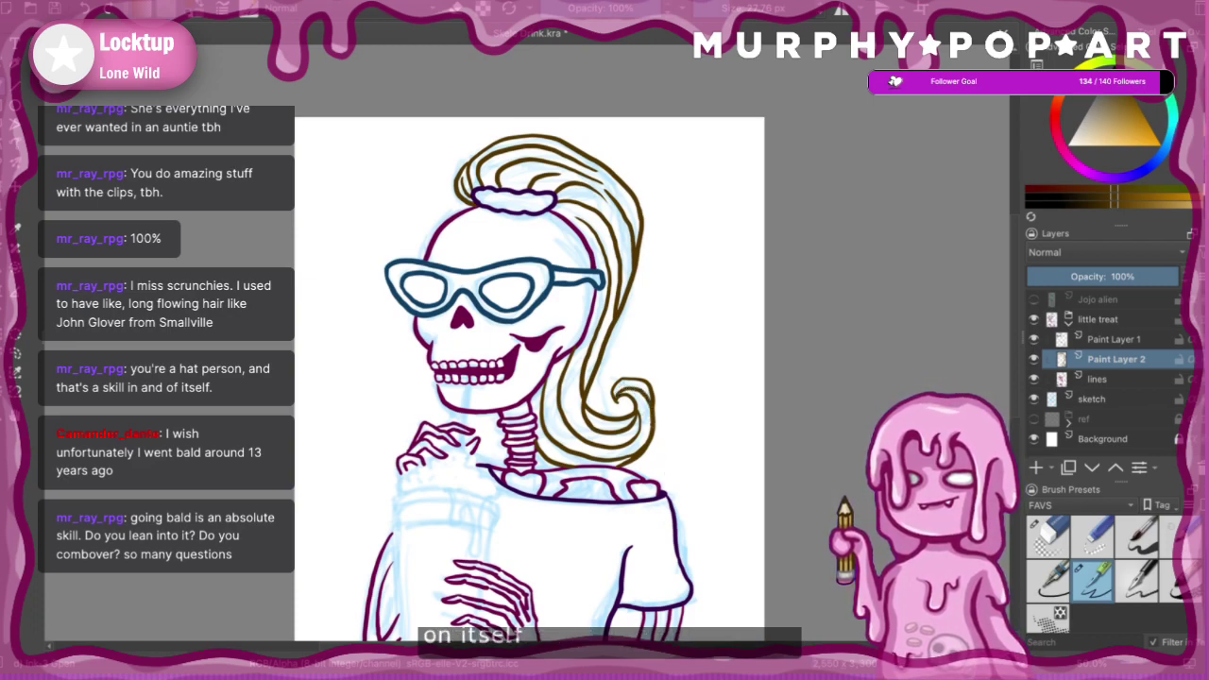
key(ctrl+minus)
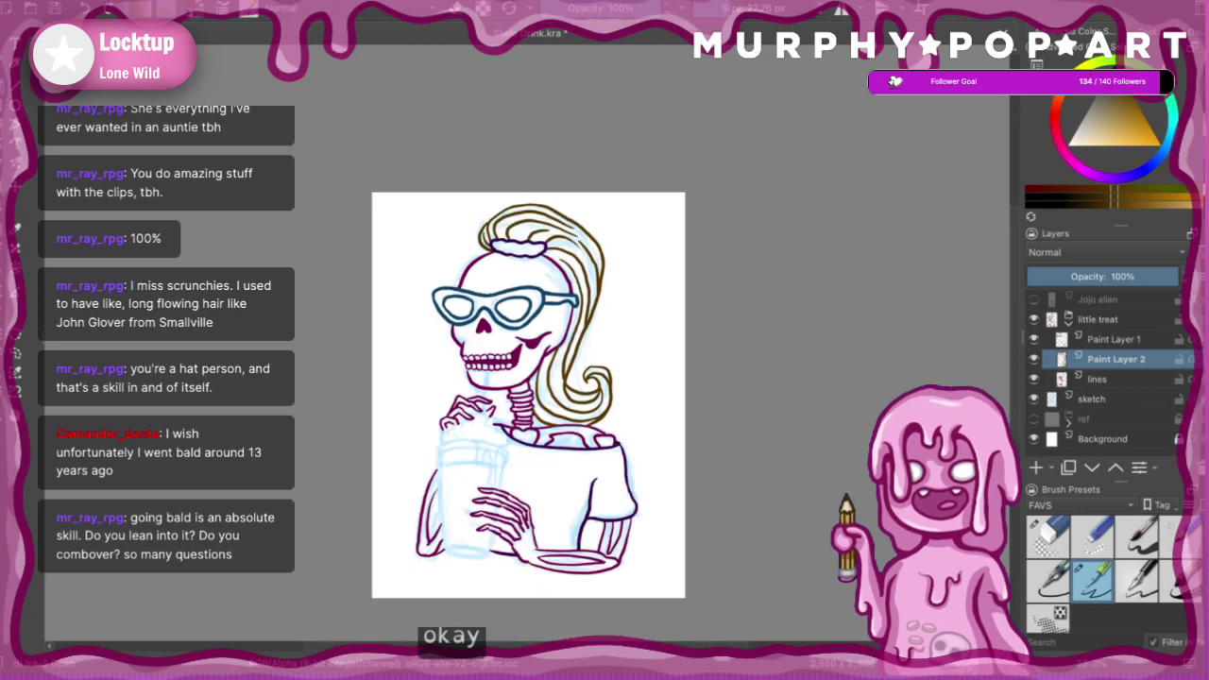
key(ctrl+plus)
key(ctrl+plus)
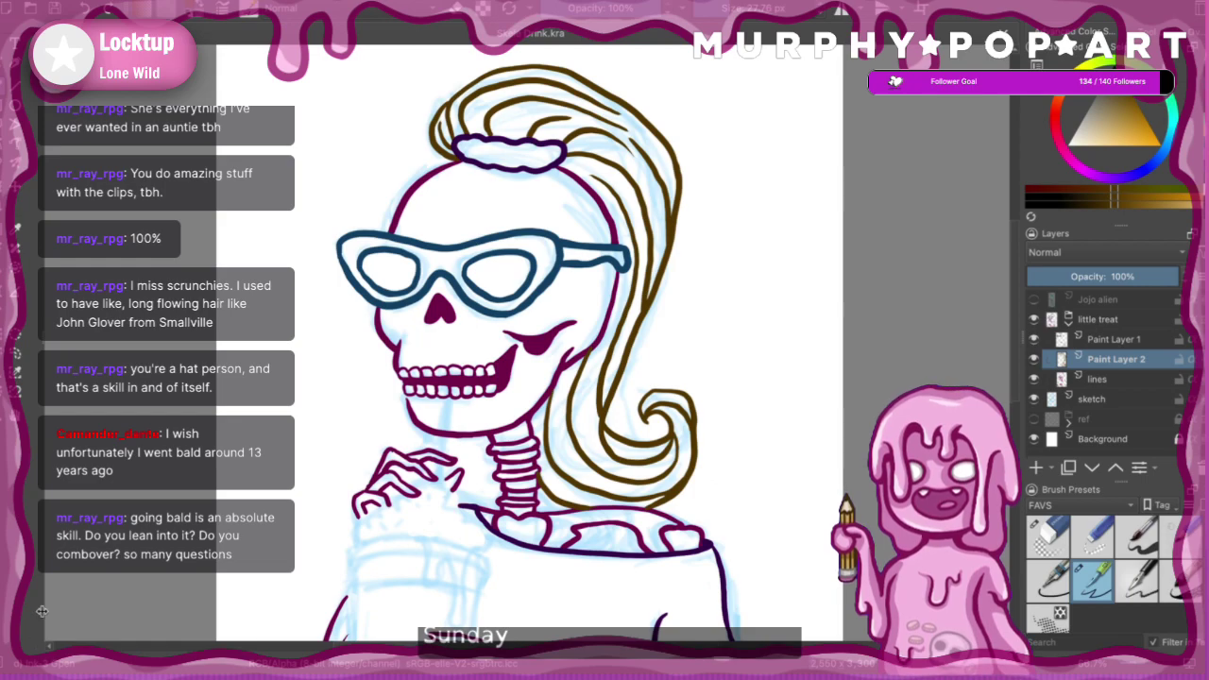
drag(502, 387, 558, 411)
scroll(556, 411, down, 4)
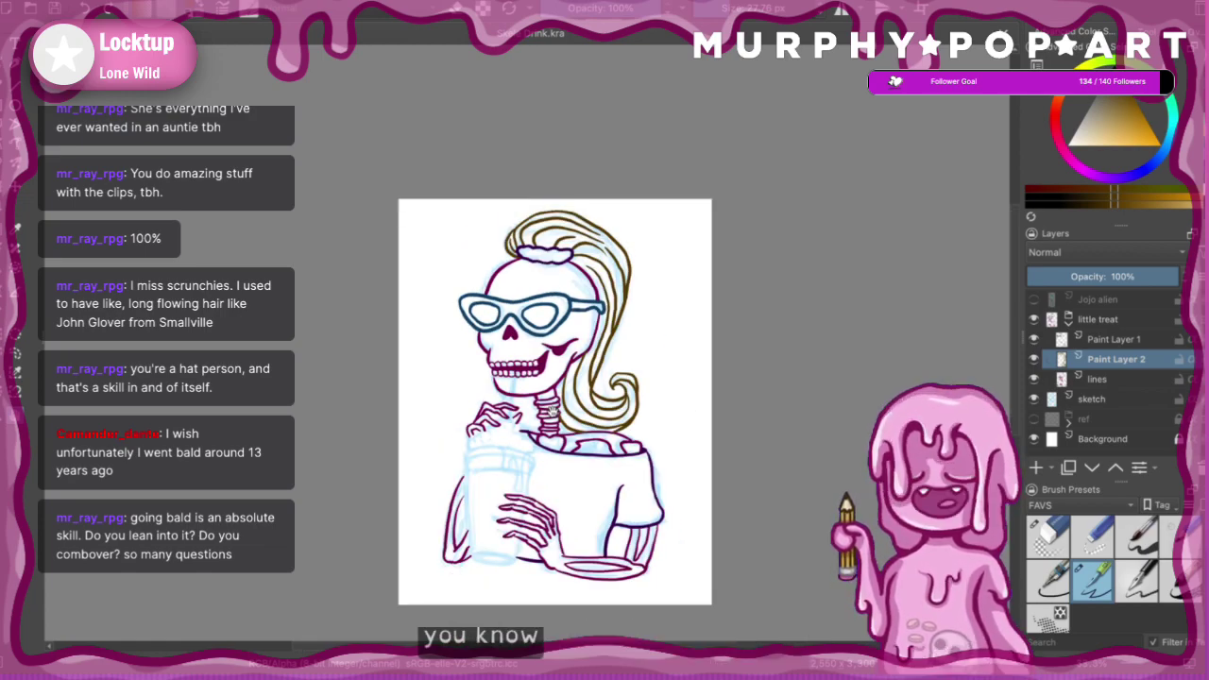
- Compare the line art with the sketch layer hidden and shown, checking the hair and the drink area still without ink
click(1033, 399)
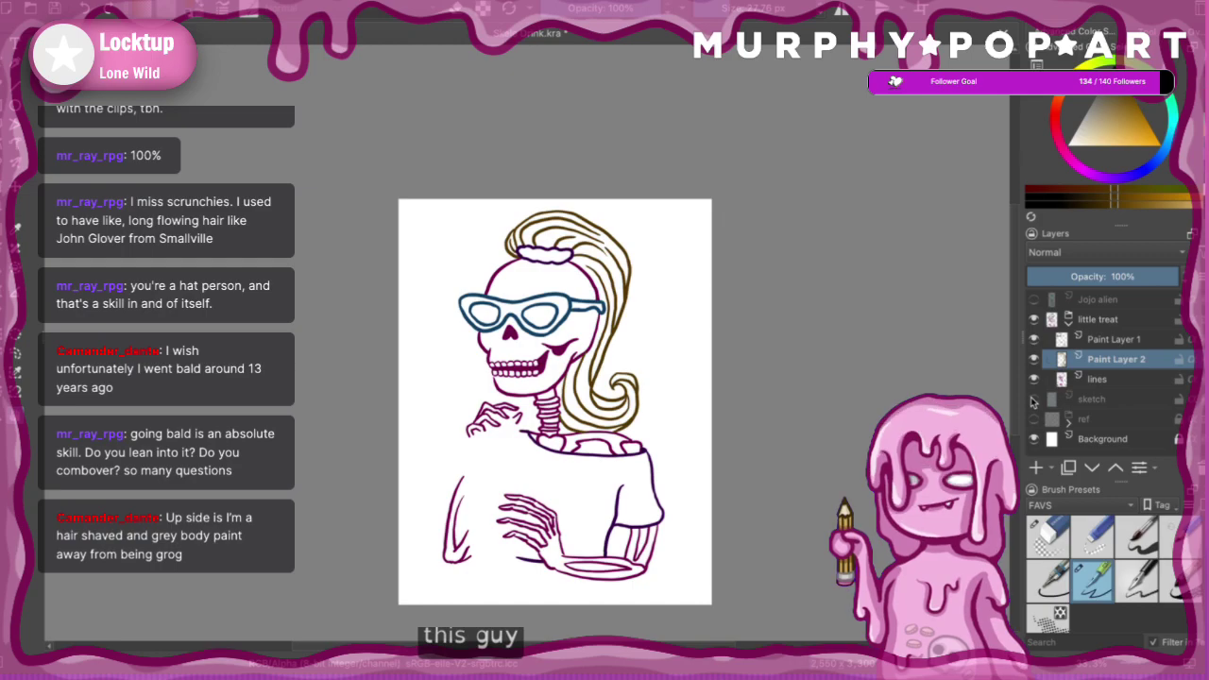
click(1033, 398)
click(1034, 398)
click(1033, 398)
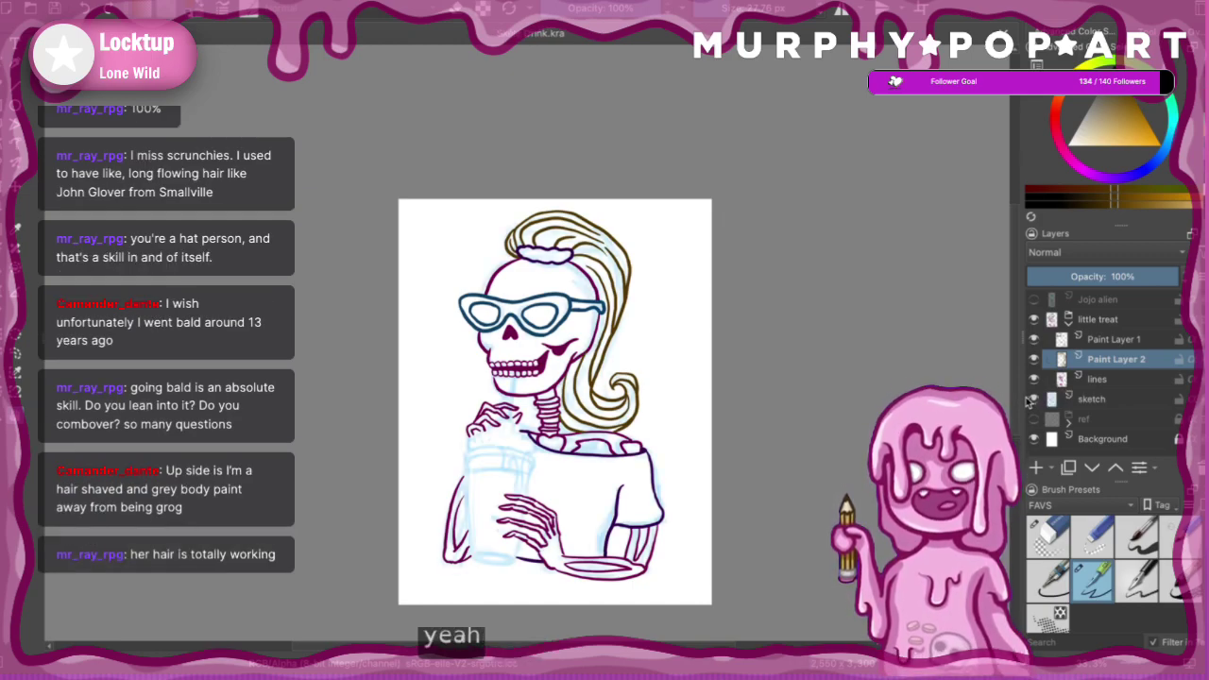
click(1034, 398)
click(1034, 399)
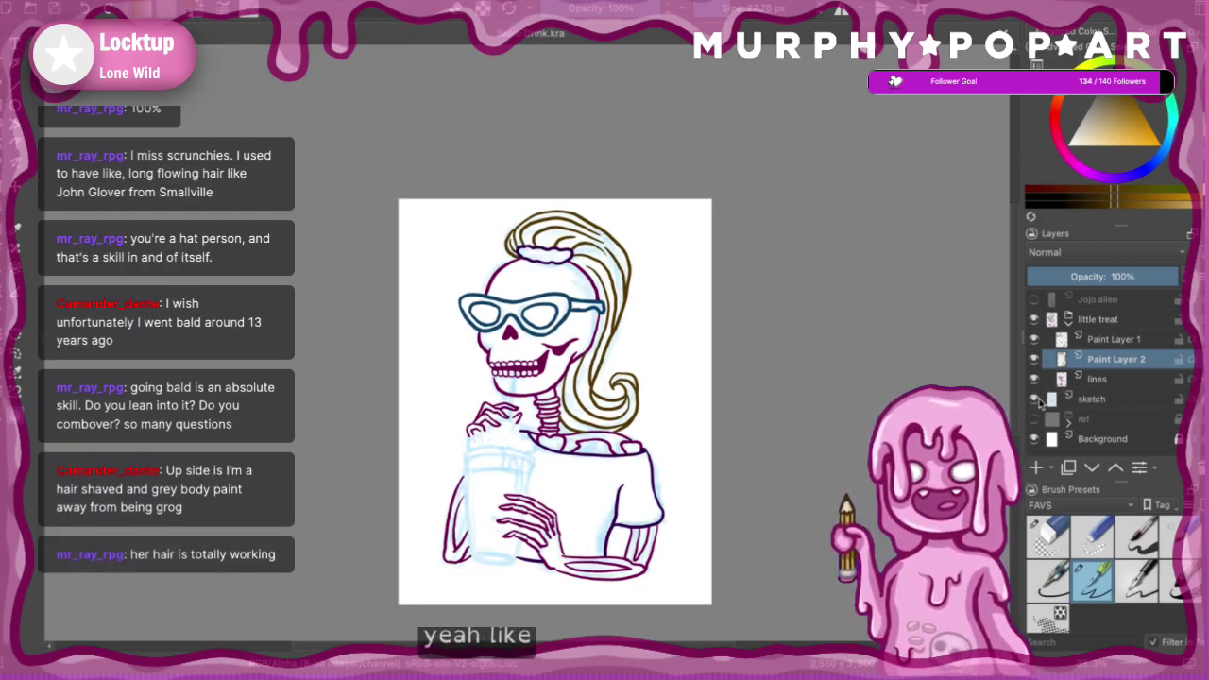
click(1037, 399)
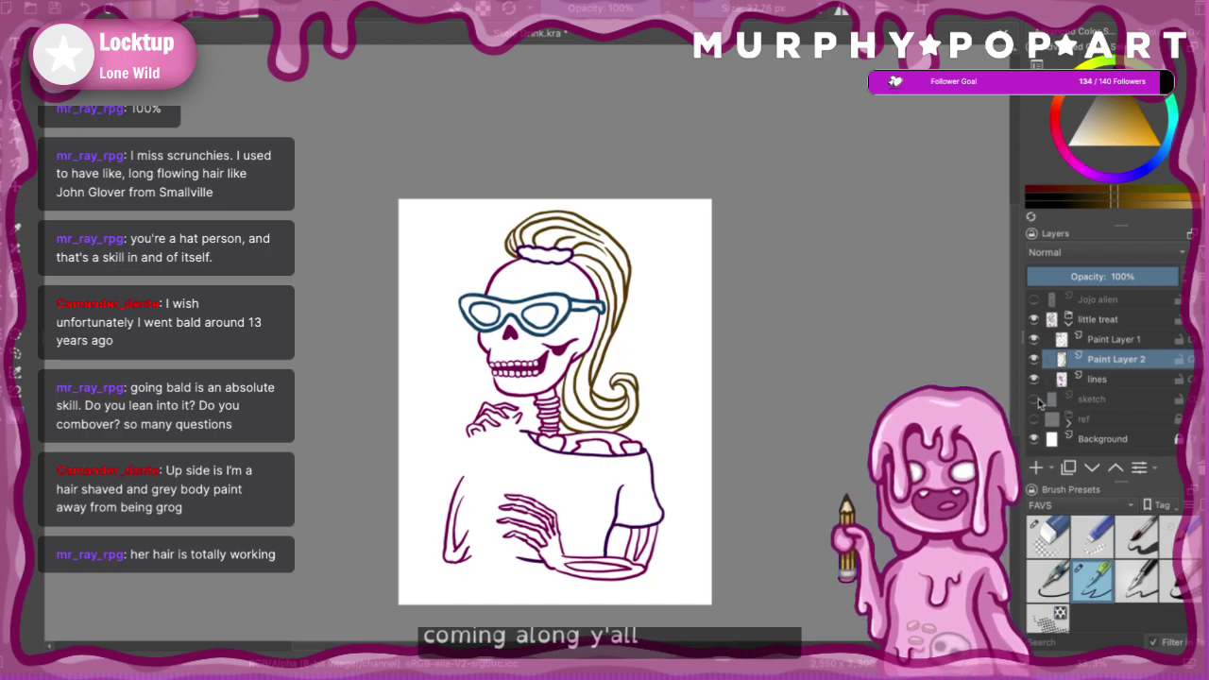
click(1037, 400)
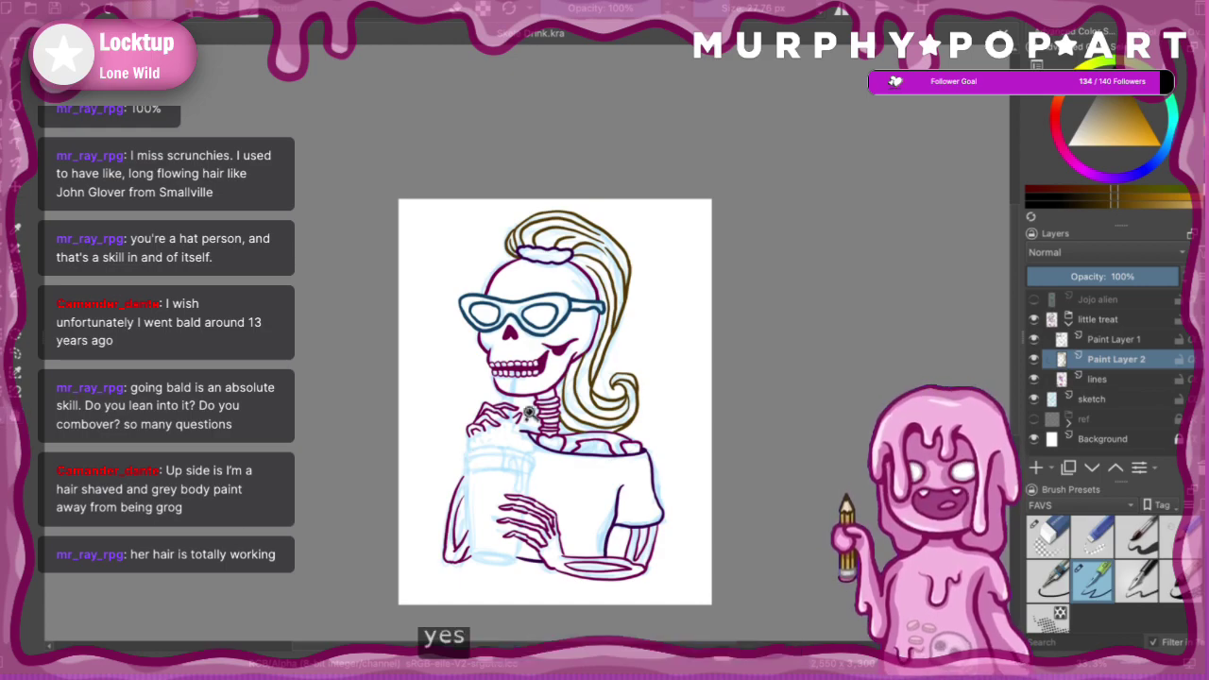
key(plus)
key(plus)
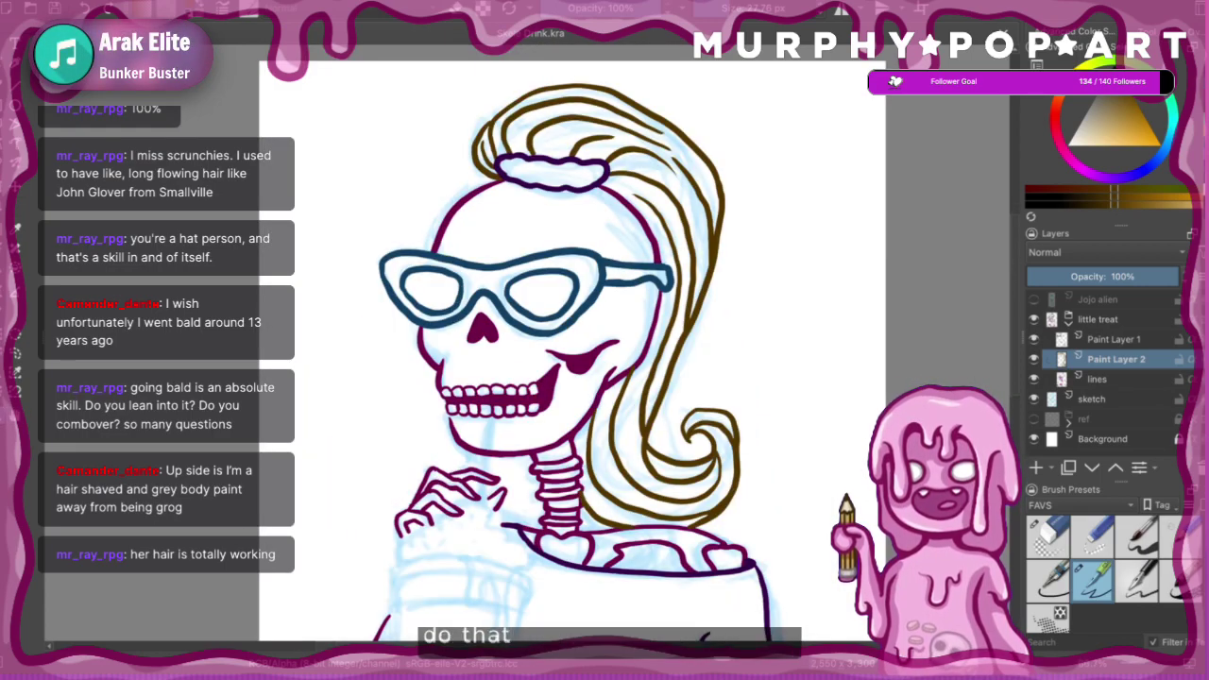
- Review the inked hair, face and hands against the sketch, and examine the drink area that still has no line art
mouse_move(1017, 396)
mouse_down()
mouse_move(1023, 434)
mouse_move(1030, 411)
mouse_up()
scroll(572, 345, down, 2)
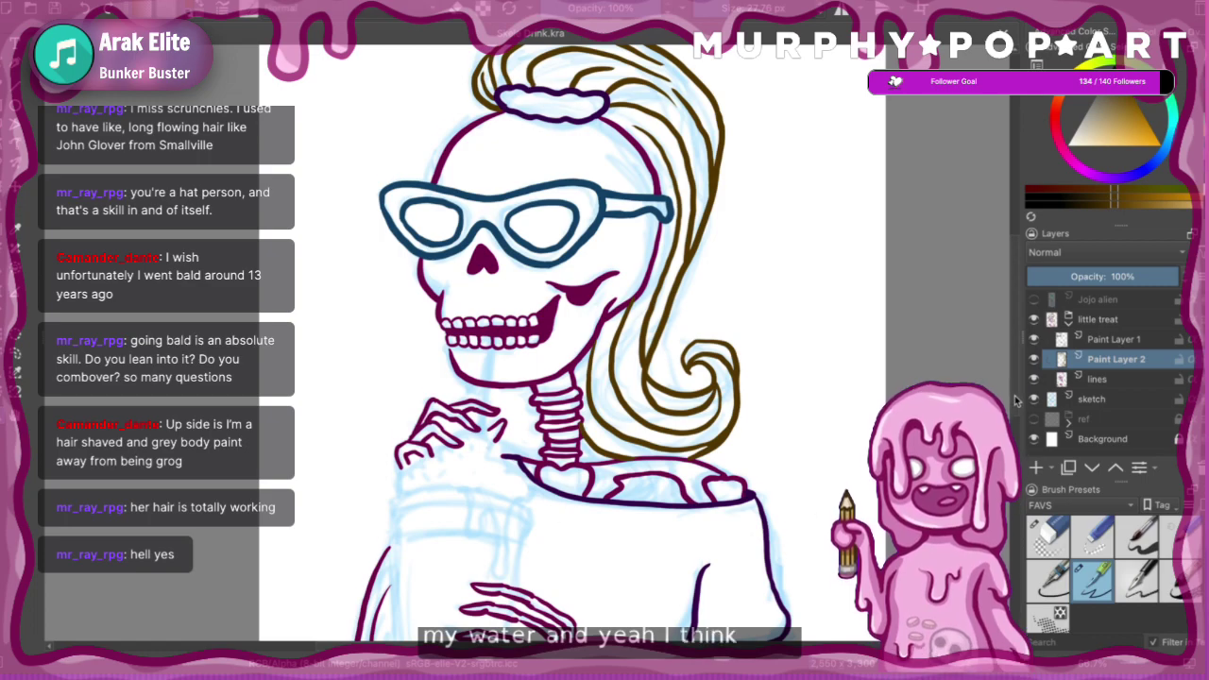
scroll(734, 463, down, 5)
drag(1028, 468, 1025, 398)
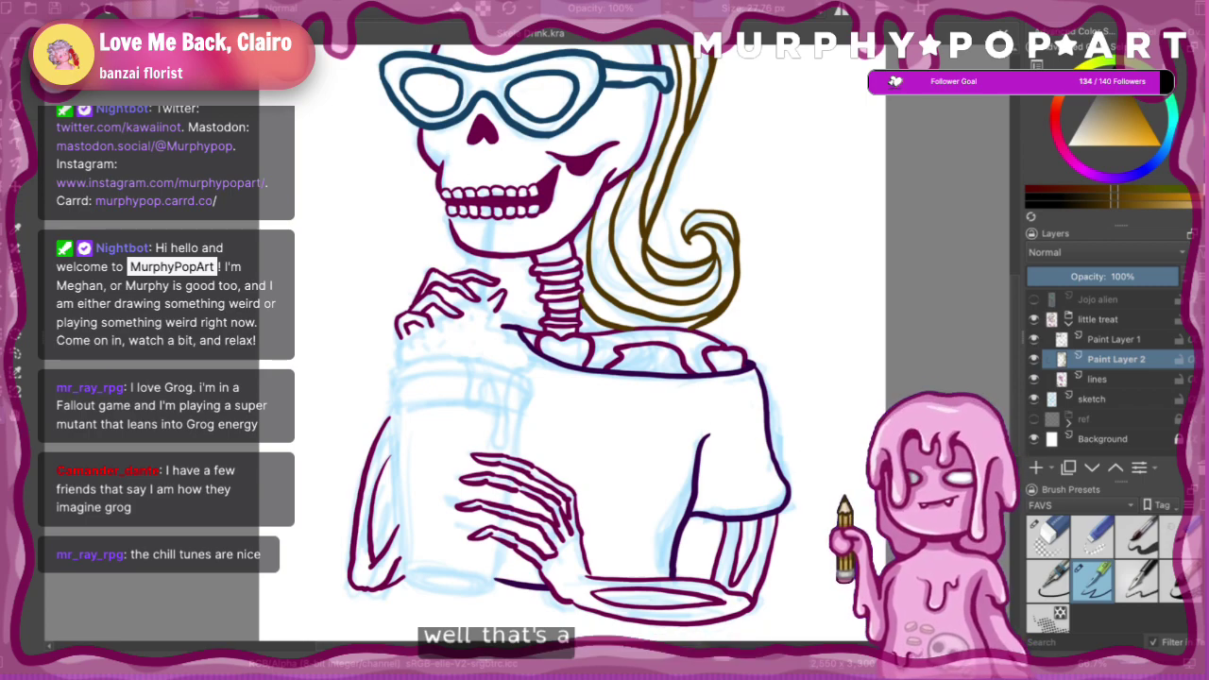
scroll(1003, 382, up, 5)
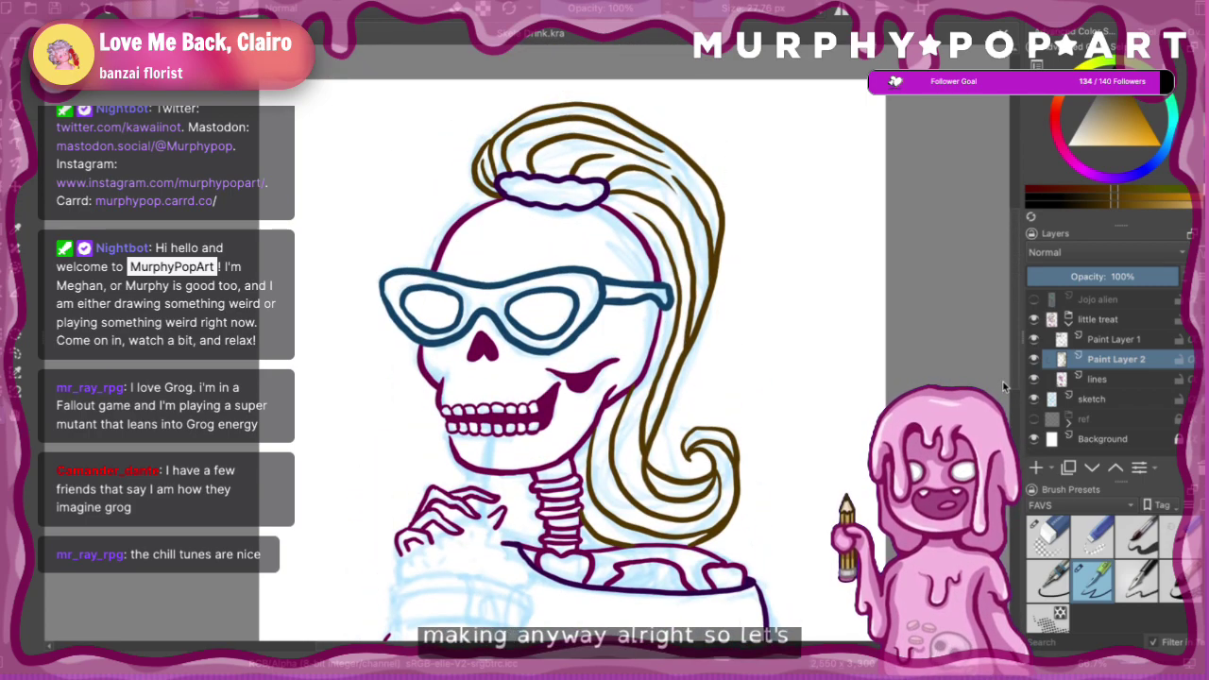
drag(1003, 381, 1003, 383)
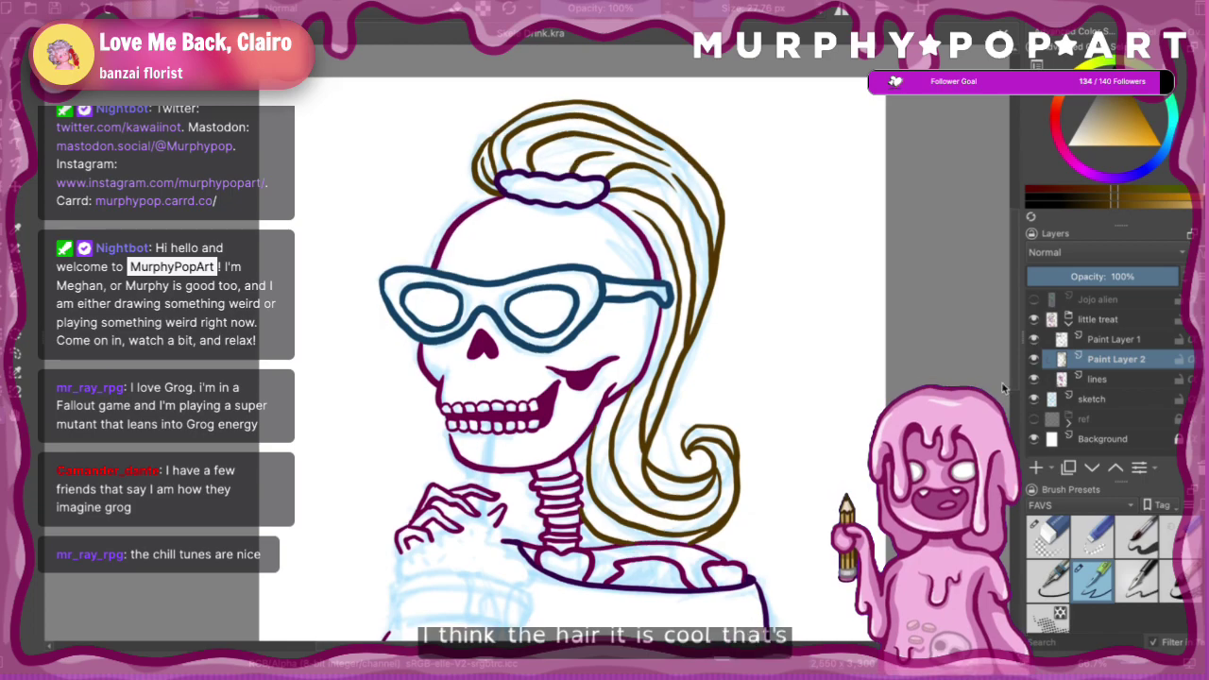
scroll(1004, 388, down, 7)
scroll(1004, 388, up, 4)
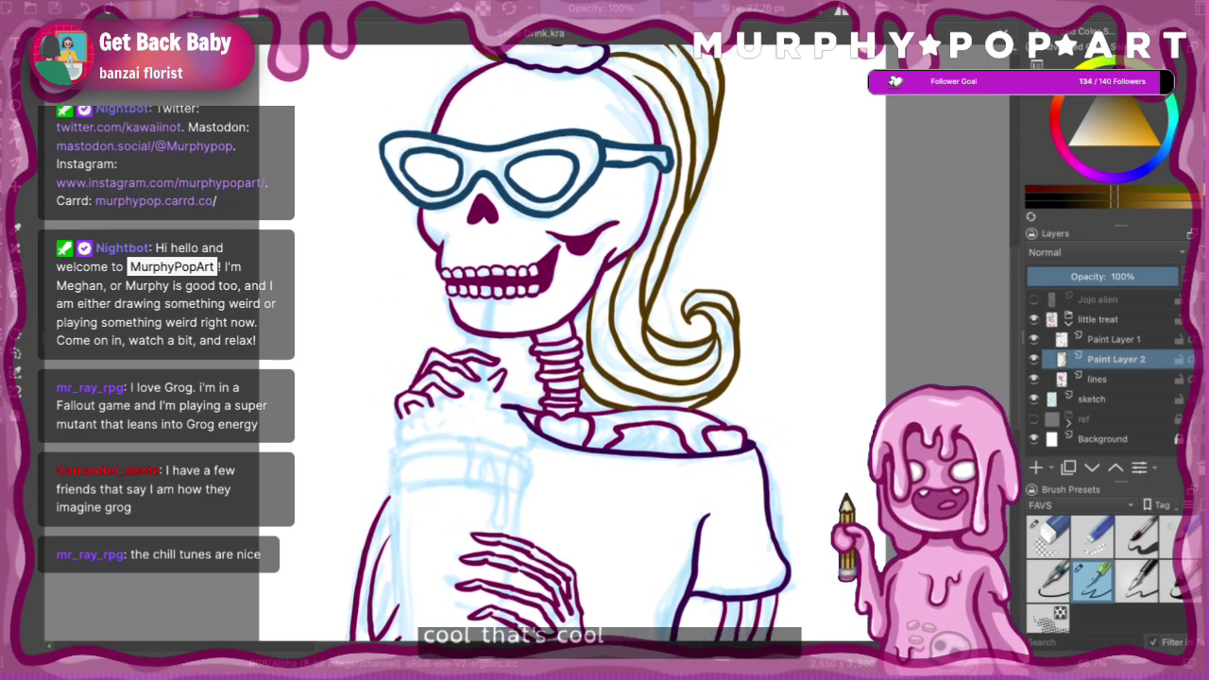
scroll(1004, 387, up, 1)
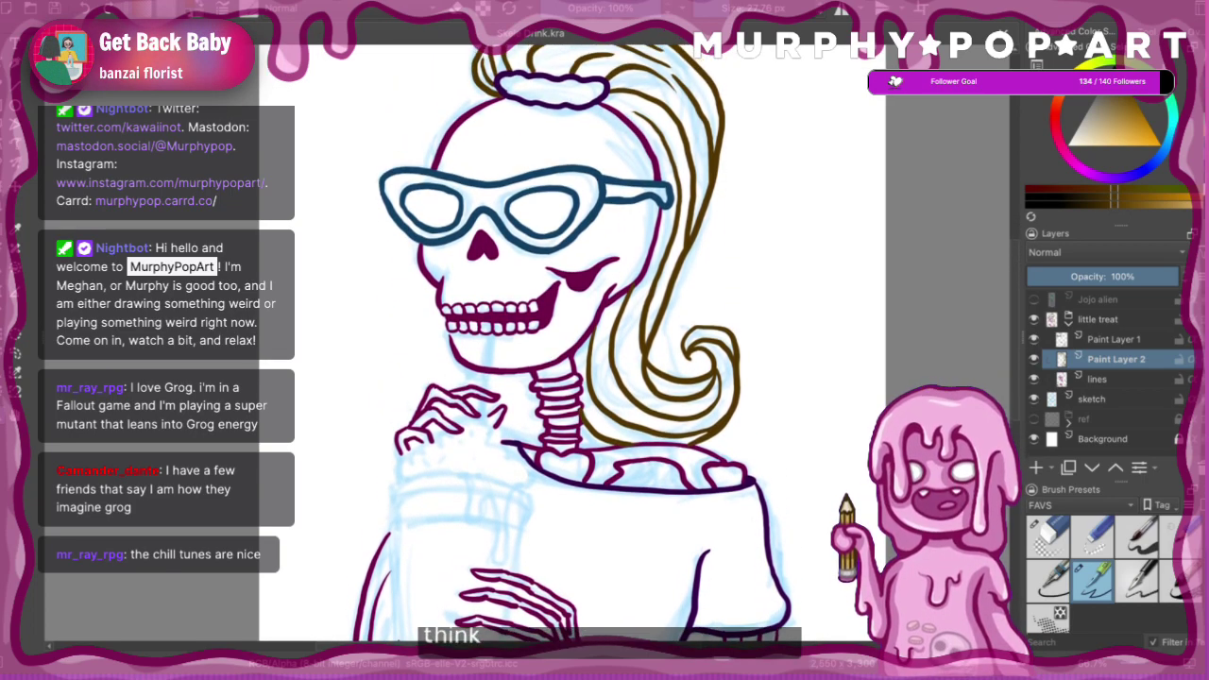
scroll(1004, 387, down, 4)
scroll(1004, 387, up, 3)
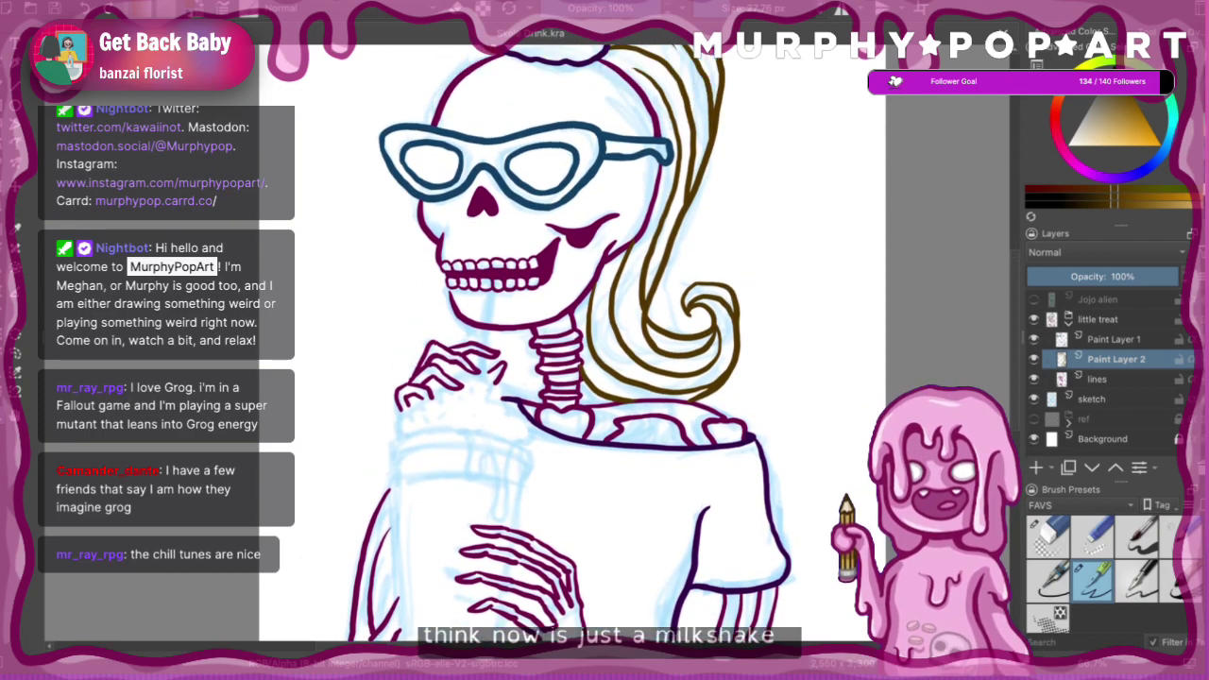
scroll(1004, 387, down, 1)
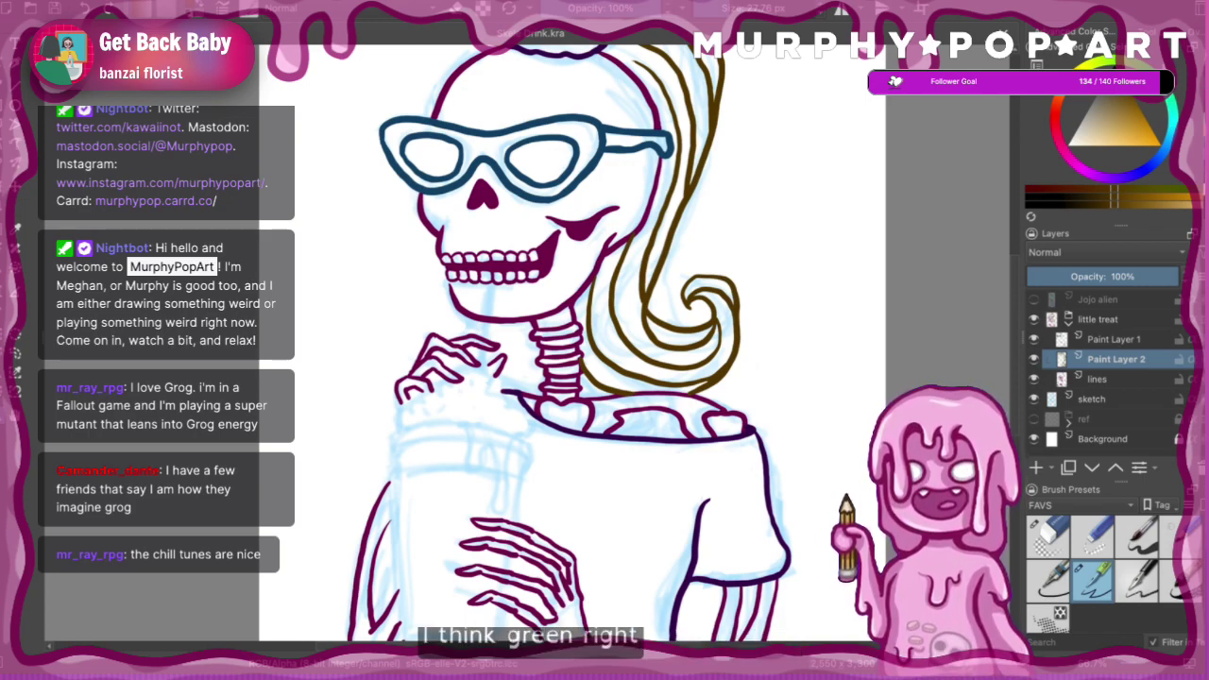
scroll(1009, 319, up, 5)
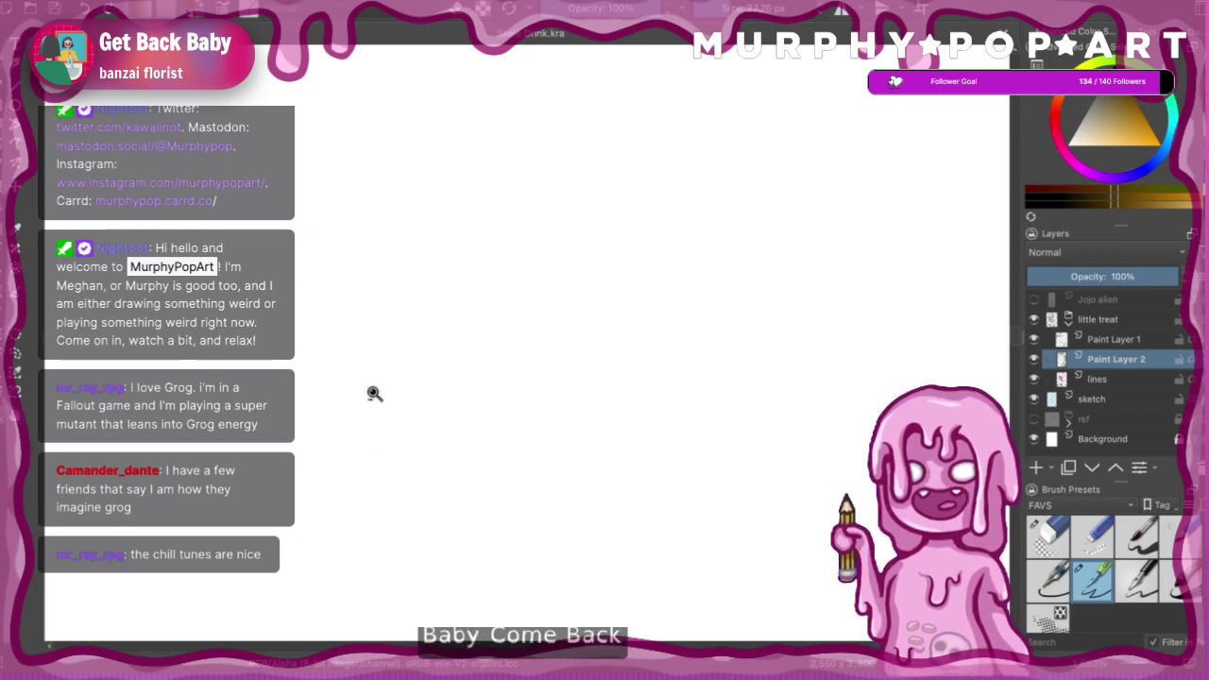
drag(456, 431, 475, 362)
drag(521, 227, 608, 421)
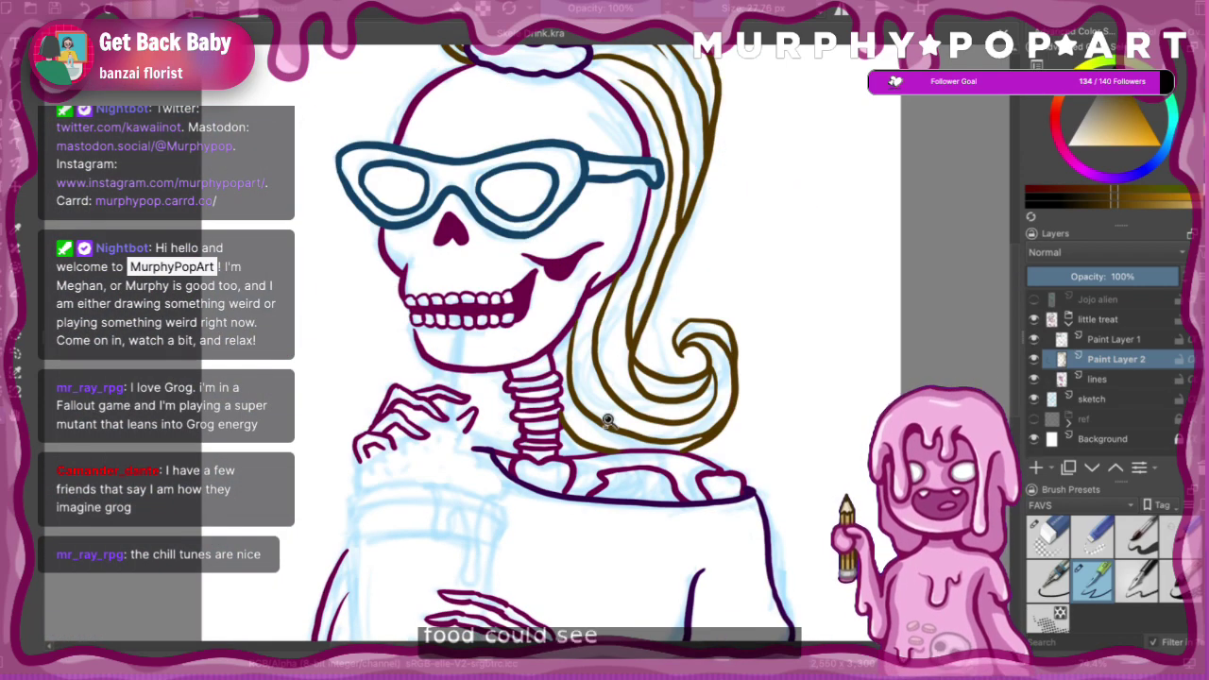
drag(610, 328, 655, 250)
drag(617, 437, 582, 428)
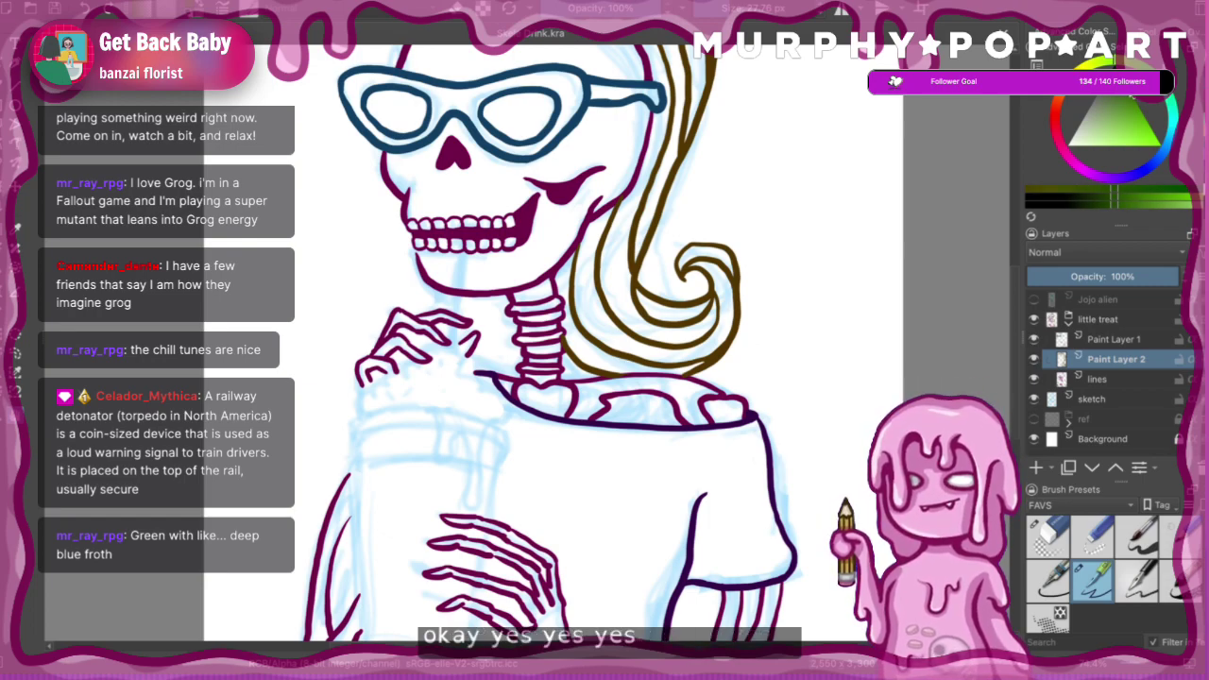
- Toggle the hair layer's visibility to check its contents, and add a new paint layer directly above it for the drink
click(1033, 344)
click(1033, 343)
click(1033, 344)
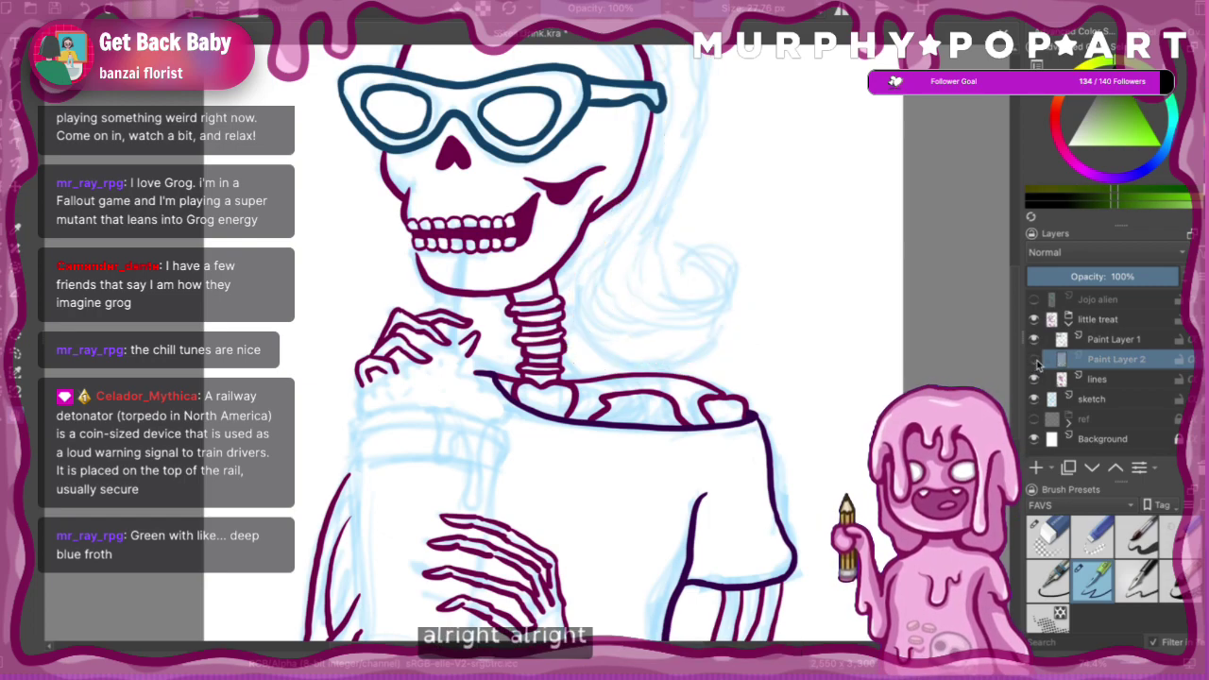
click(1033, 344)
click(1034, 346)
click(1033, 346)
click(1033, 345)
click(1033, 345)
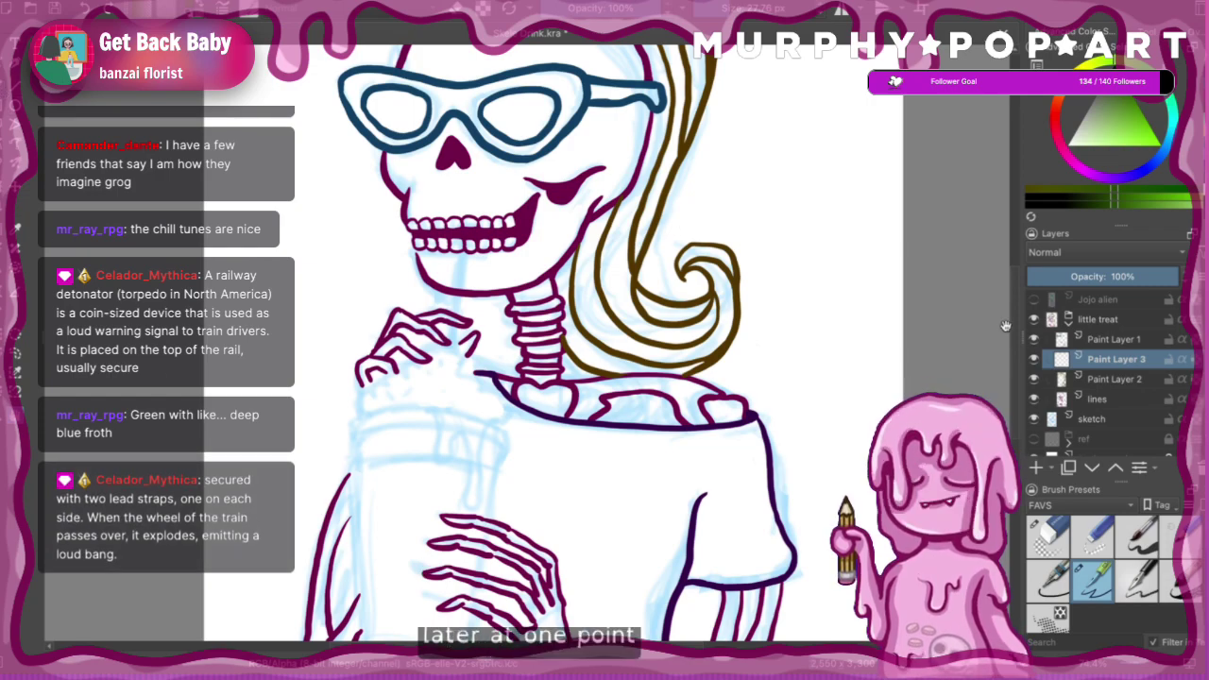
- Ink the two straight, slanted sides of the cup in dark green, tapering toward the base
scroll(1015, 322, down, 5)
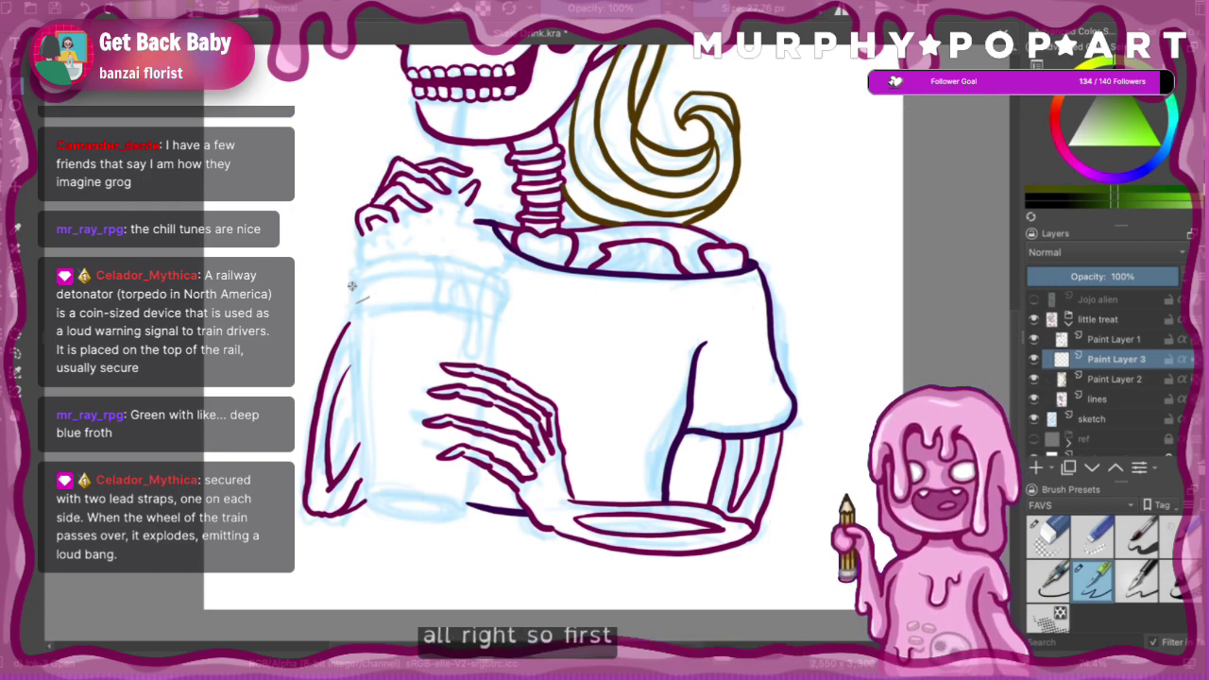
drag(351, 378, 360, 469)
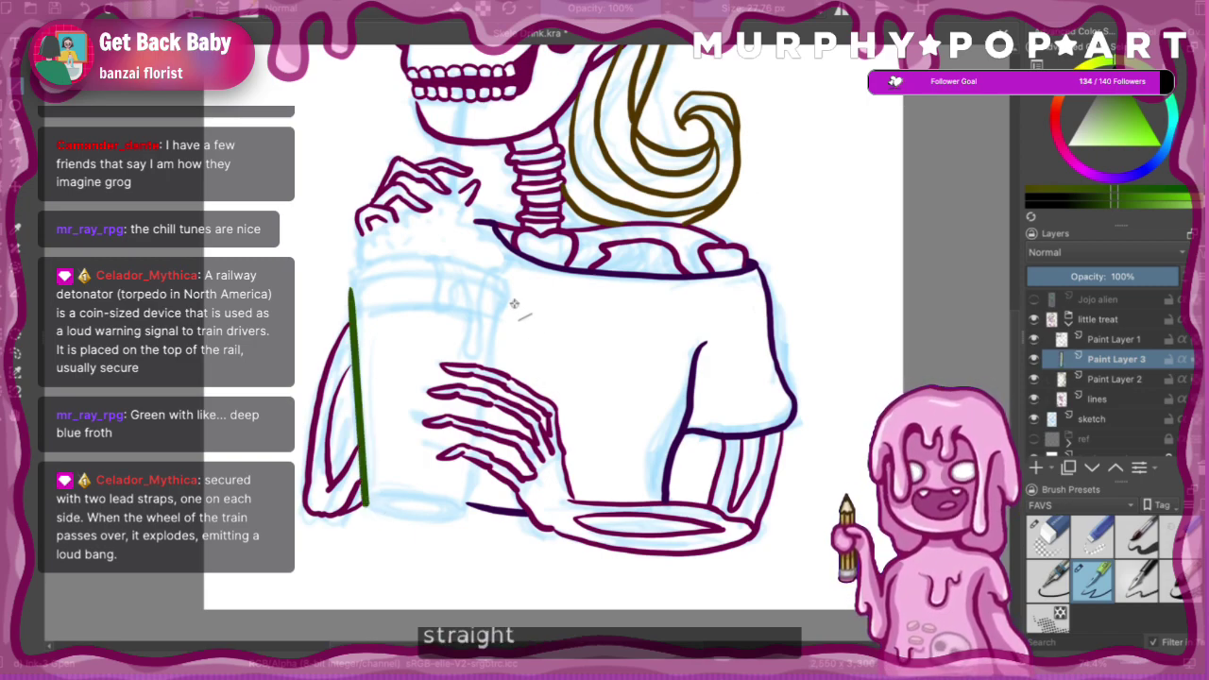
drag(502, 294, 455, 495)
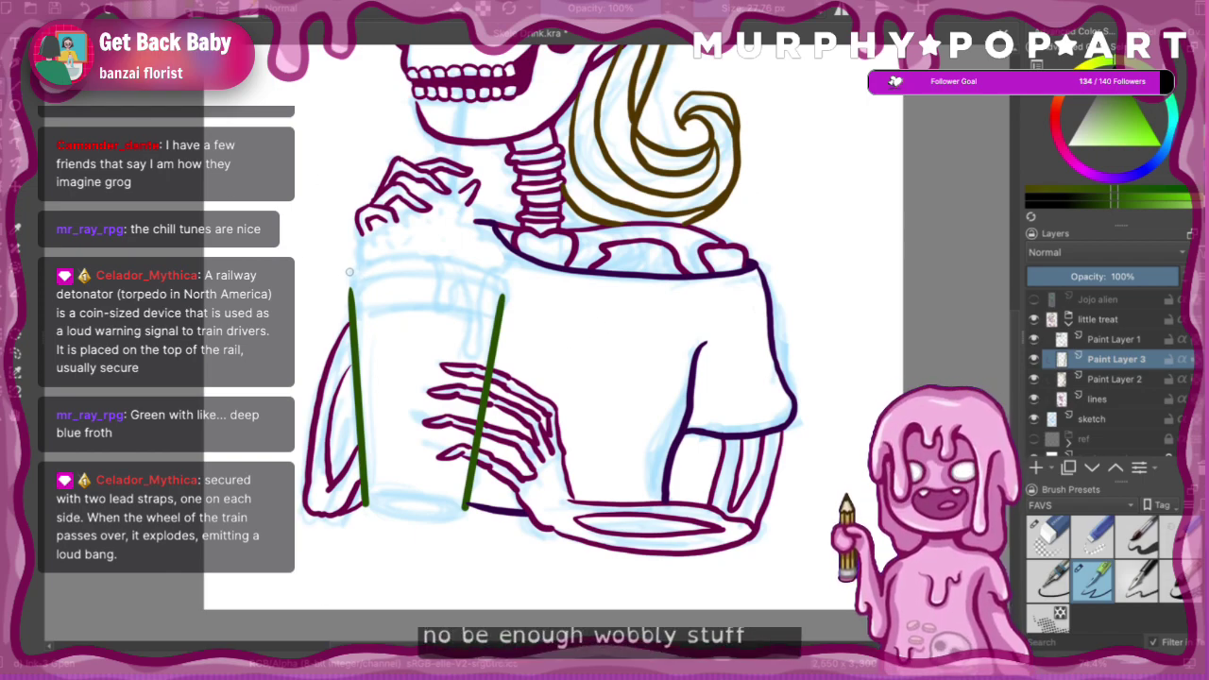
- Ink the cup's curved rim in green with rounded ends at both sides, leaving a gap where the froth drips over
drag(351, 269, 421, 256)
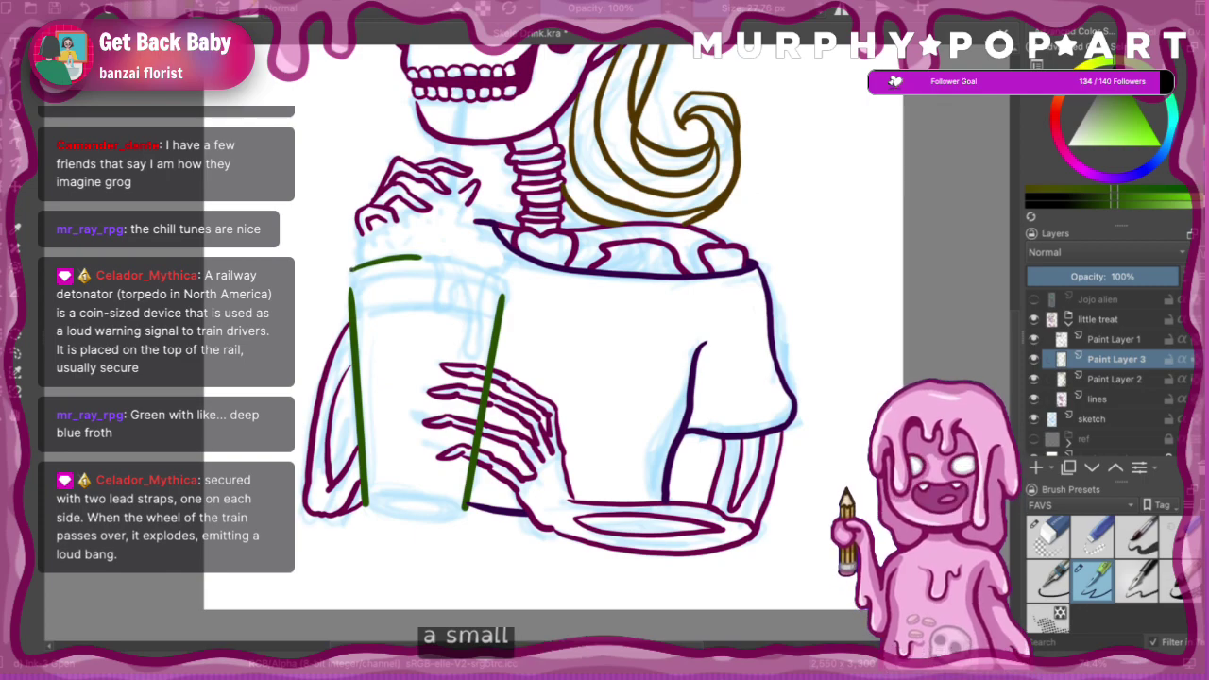
mouse_move(348, 270)
mouse_down()
mouse_move(349, 287)
mouse_move(411, 275)
mouse_up()
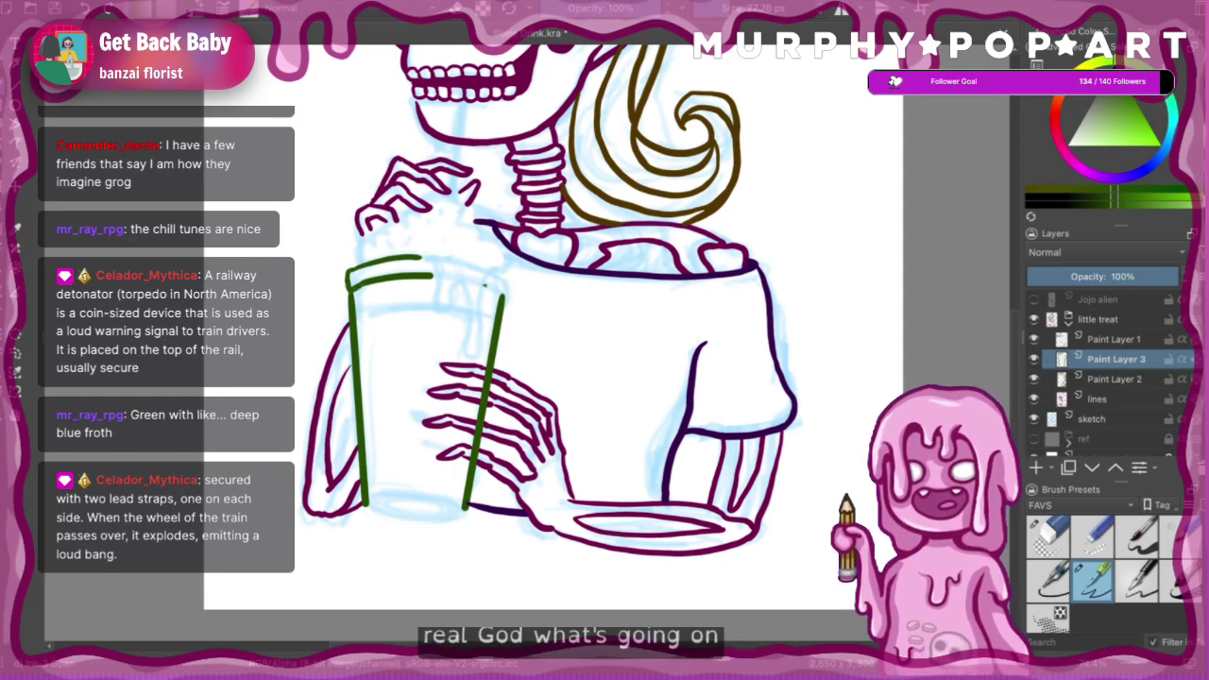
drag(495, 276, 514, 284)
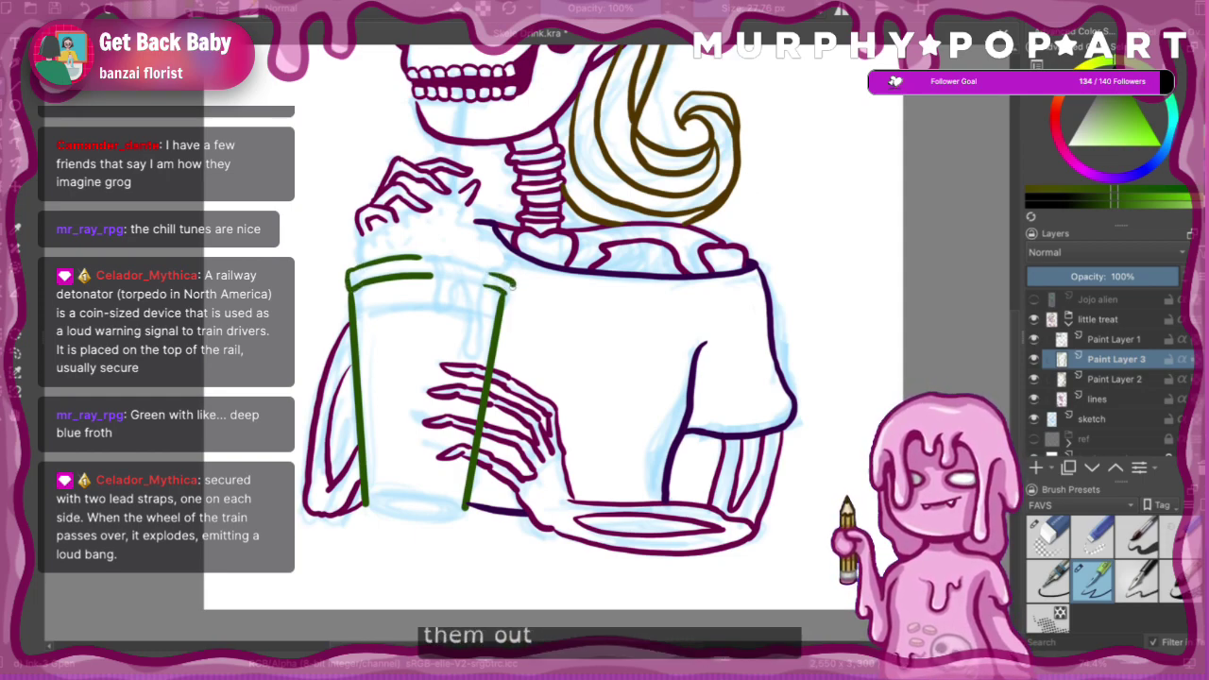
key(ctrl+z)
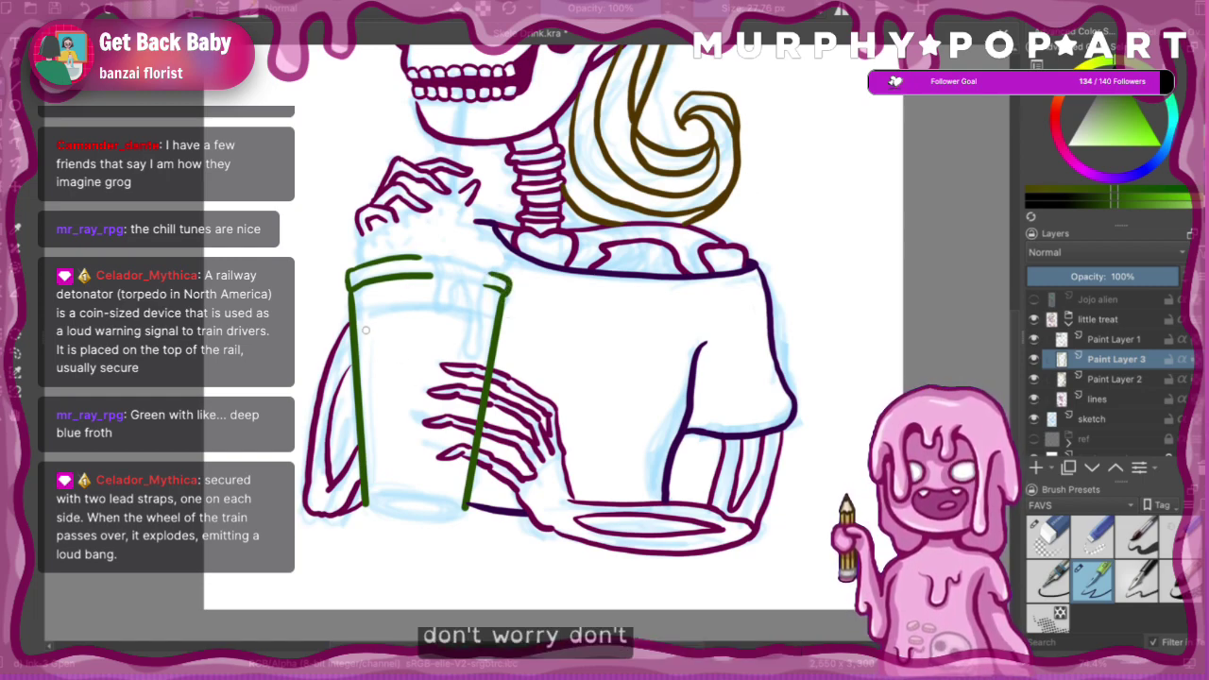
- Ink the curved band line below the cup's rim in green, broken where the drips run down
mouse_move(367, 314)
mouse_down()
mouse_move(404, 310)
mouse_move(373, 307)
mouse_move(499, 315)
mouse_up()
key(ctrl+z)
key(ctrl+z)
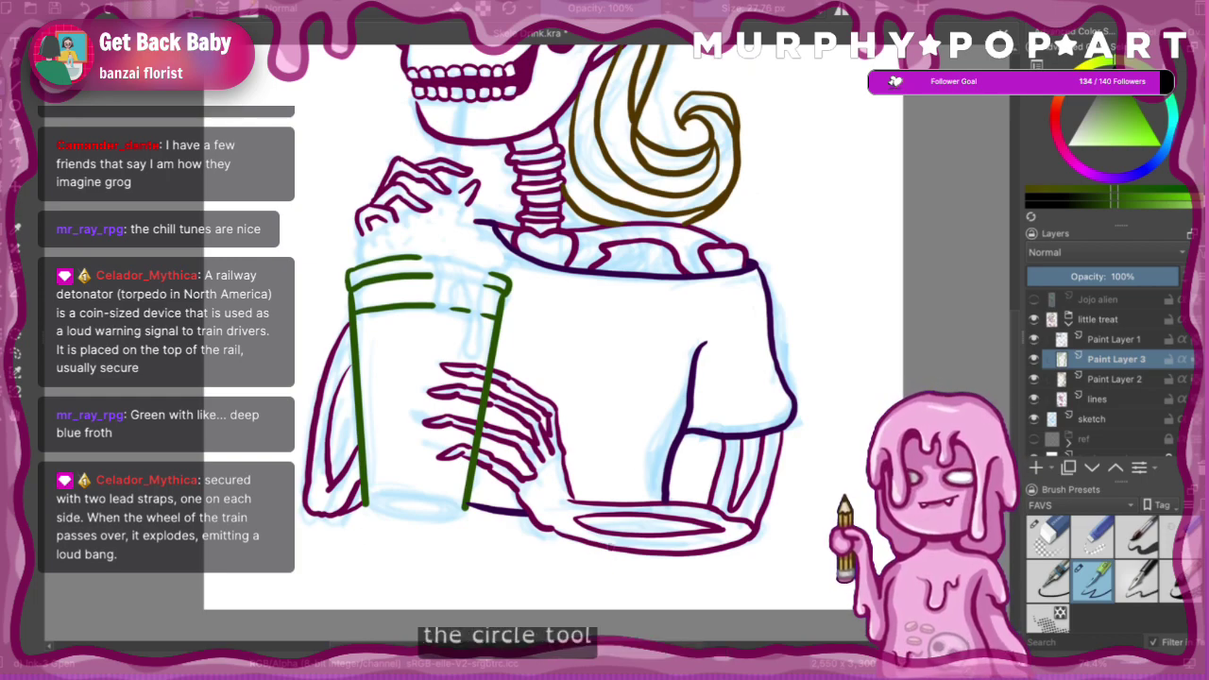
- On another new paint layer, draw a green oval for the cup's base, then flatten and shift it to fit between the sides
click(1037, 467)
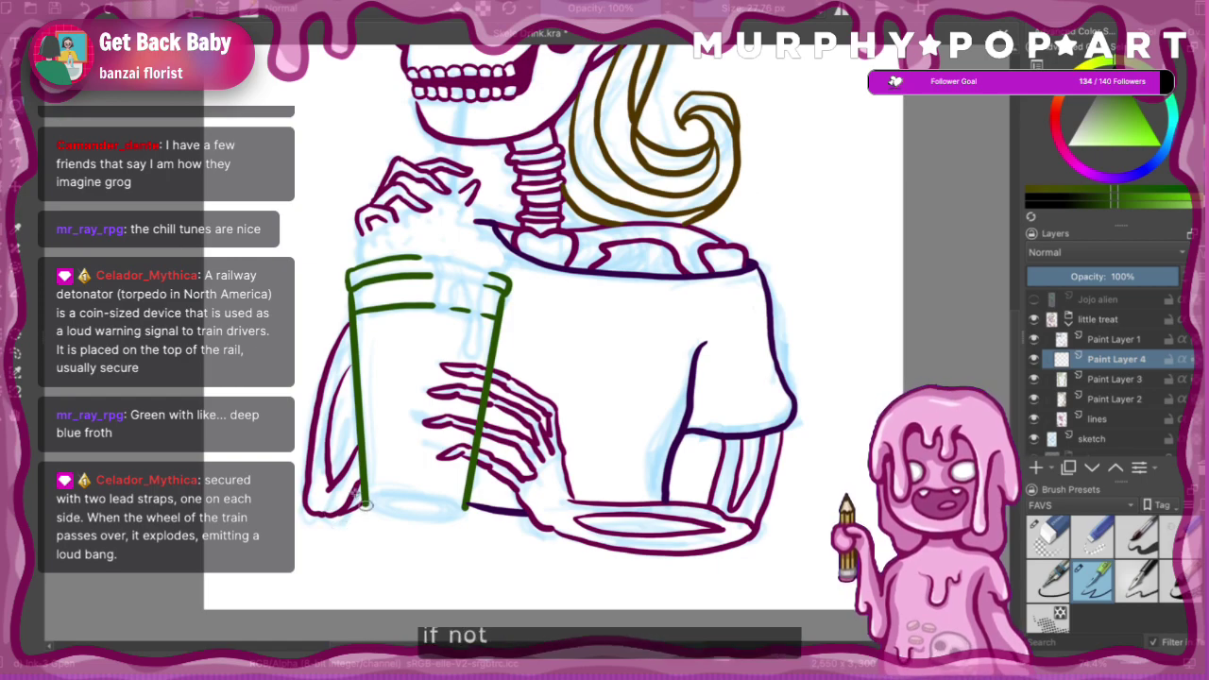
drag(470, 522, 467, 516)
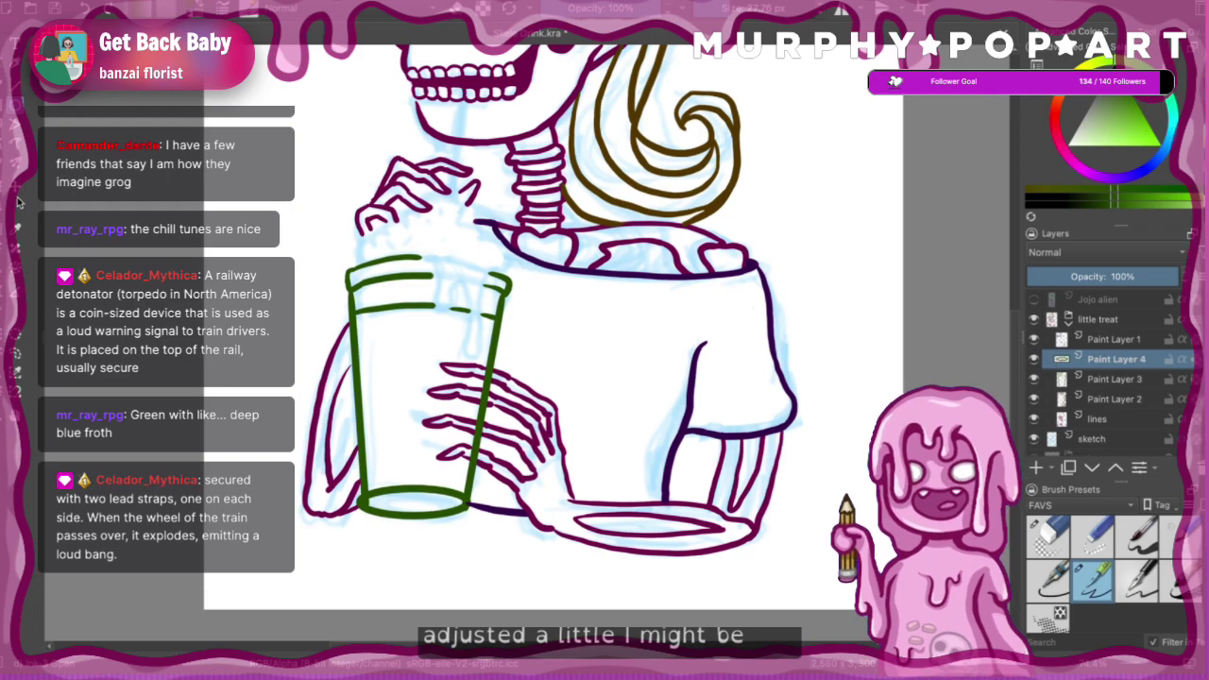
key(ctrl+t)
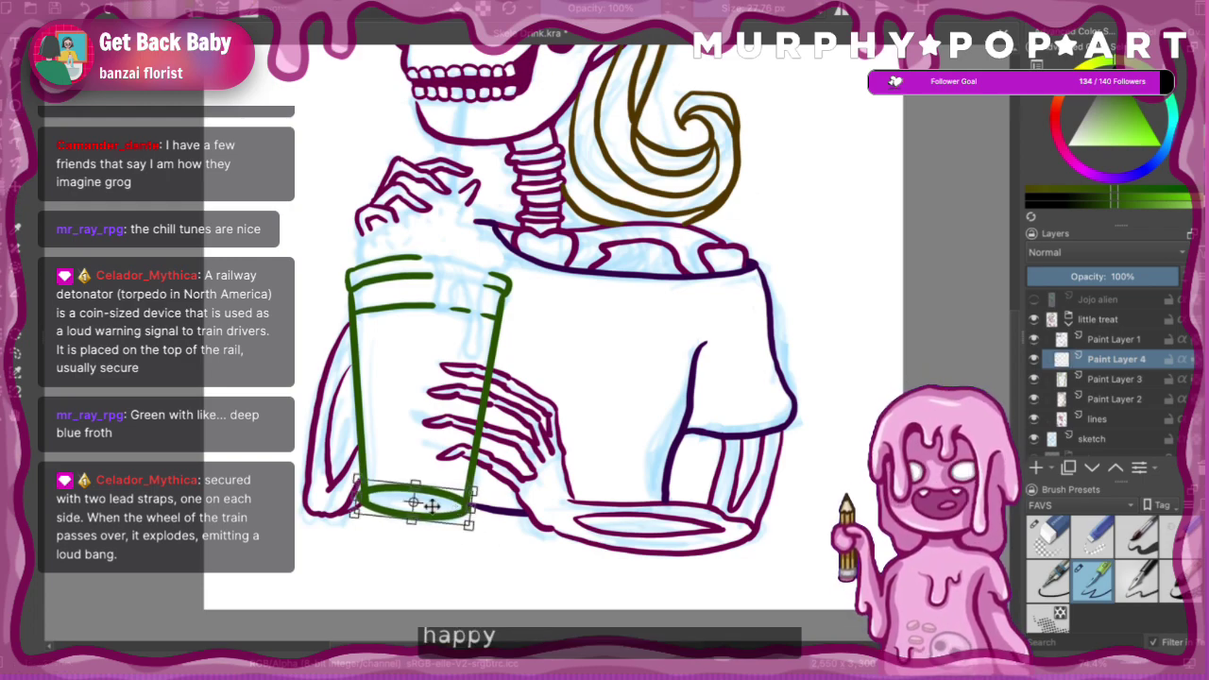
drag(360, 499, 361, 499)
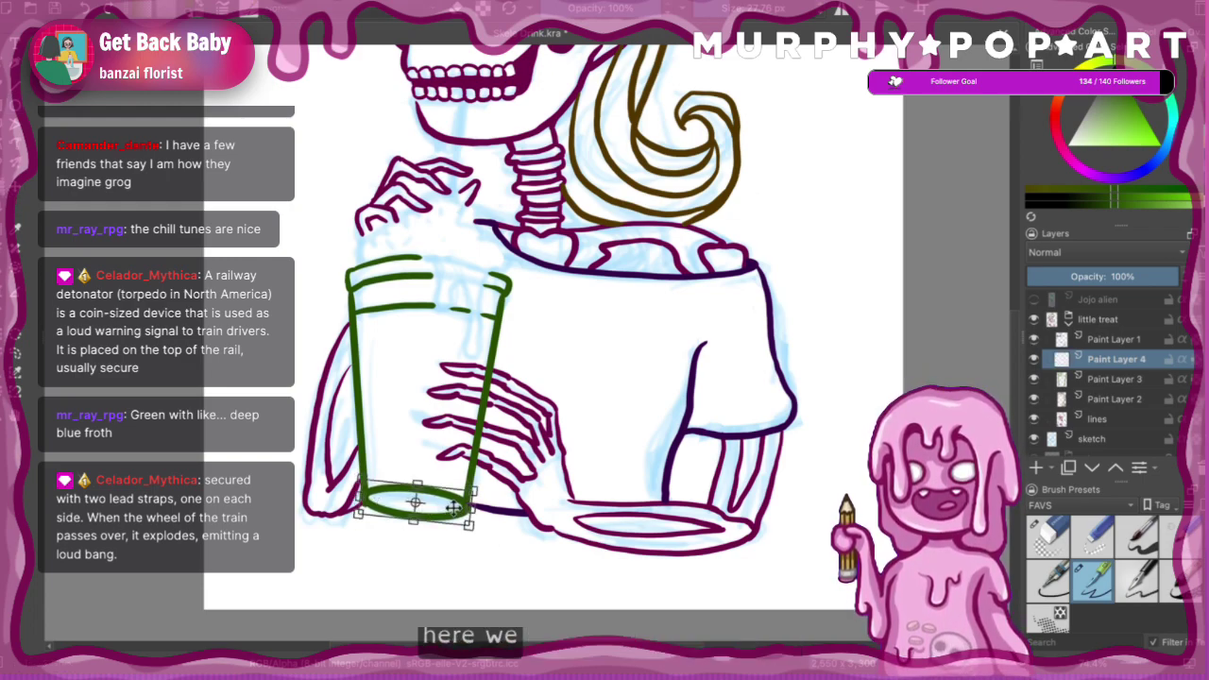
drag(467, 511, 439, 507)
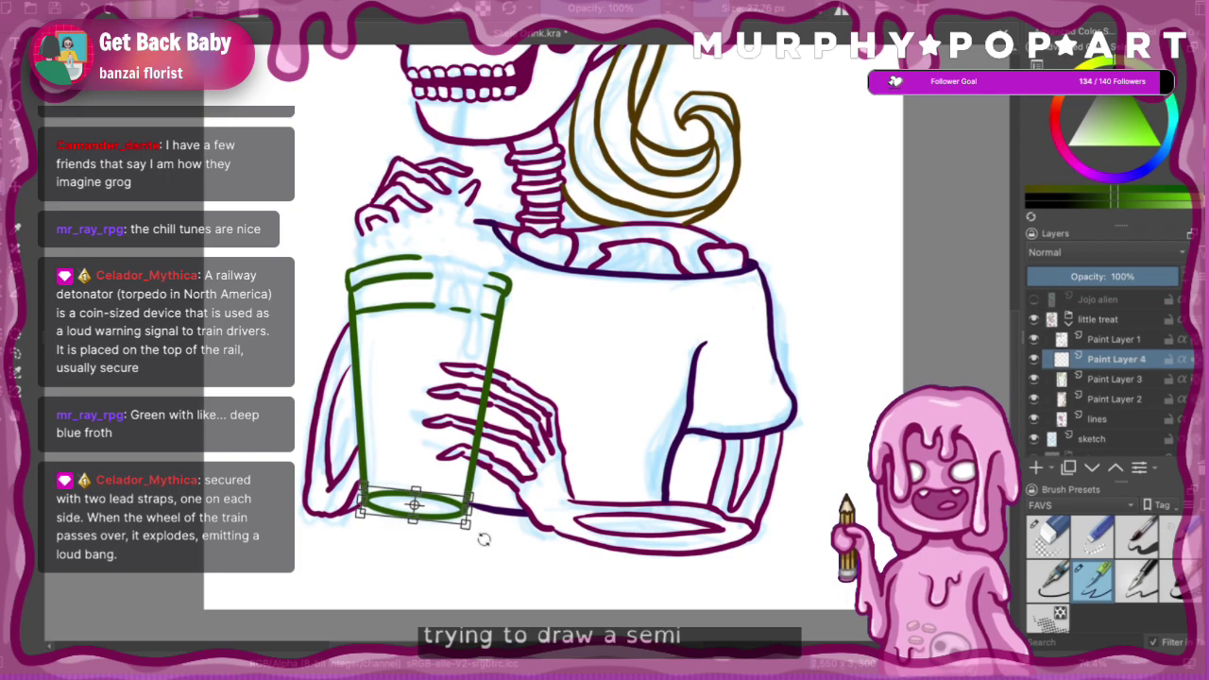
key(Return)
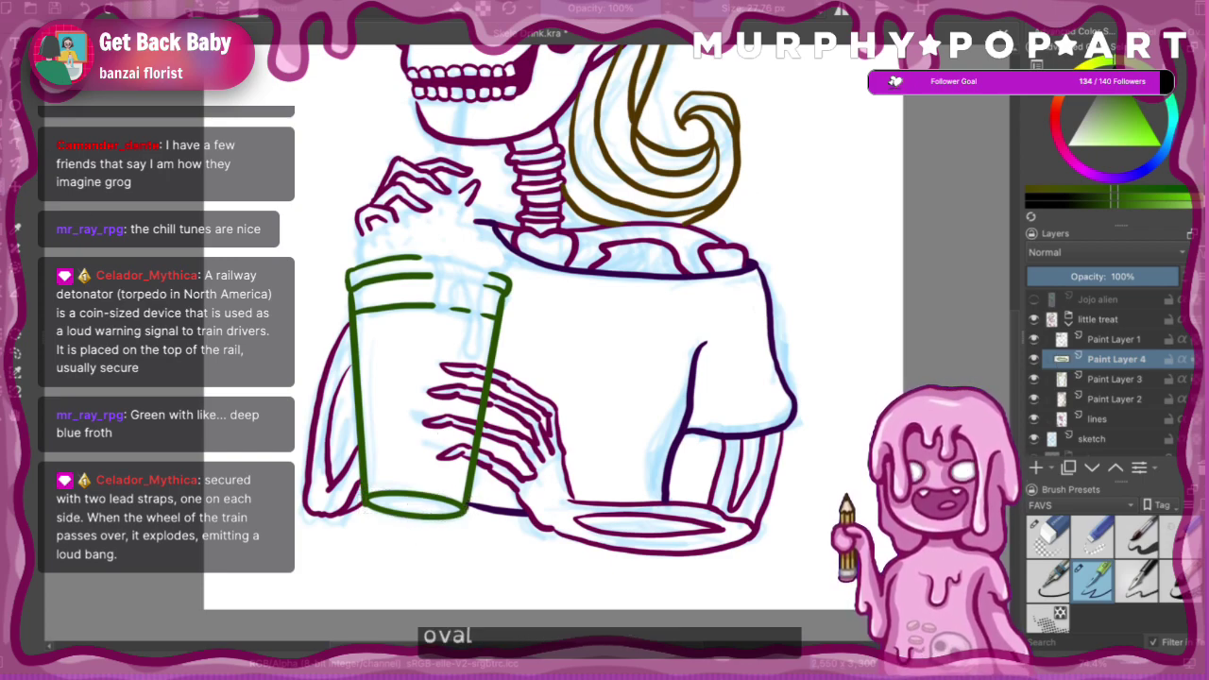
- Rotate the base oval slightly so it lines up with the lower ends of the cup's sides
click(491, 505)
drag(504, 555, 508, 552)
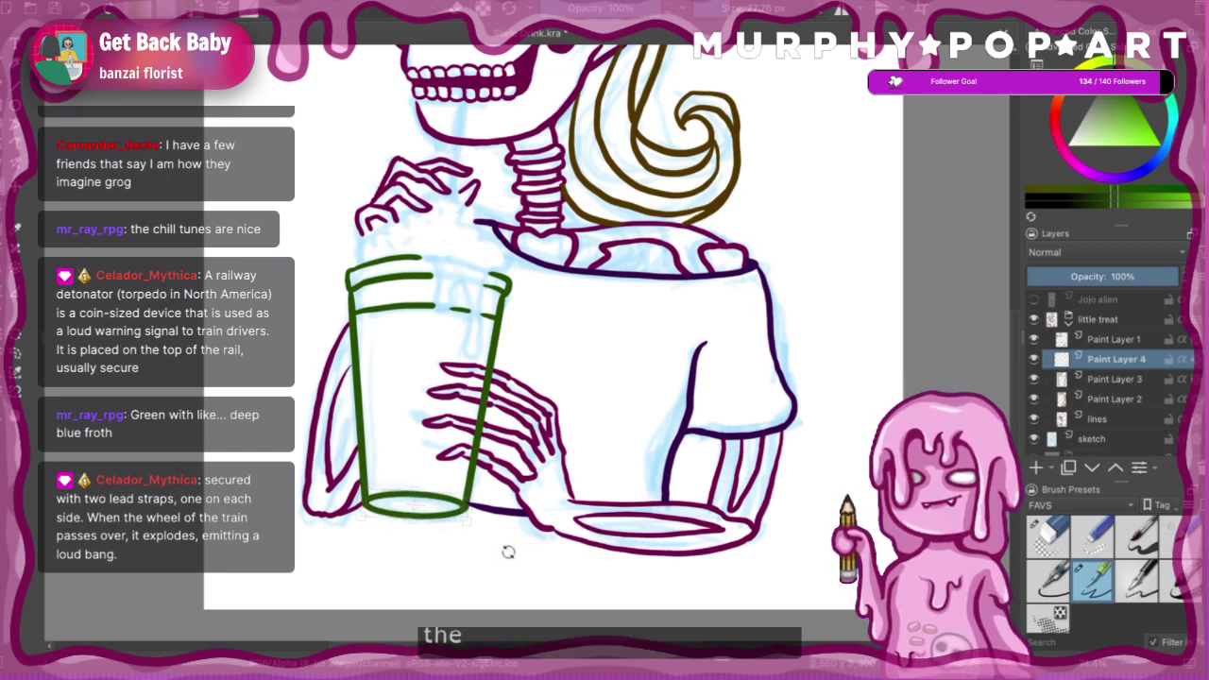
key(Return)
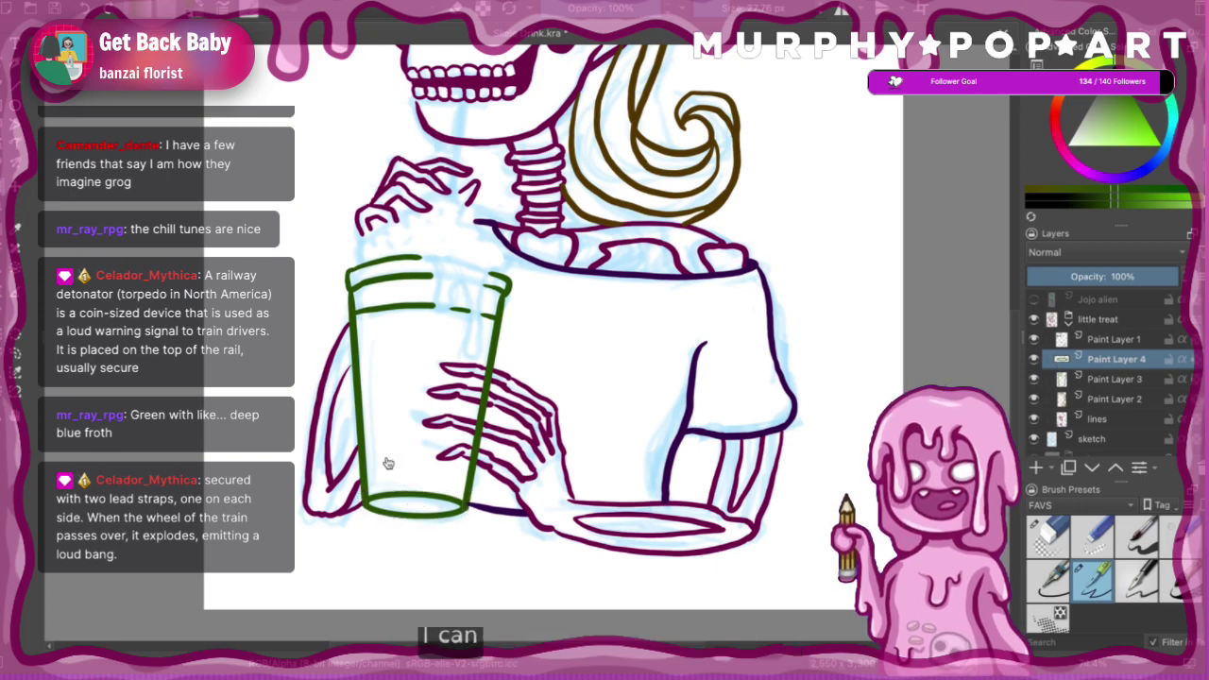
click(449, 509)
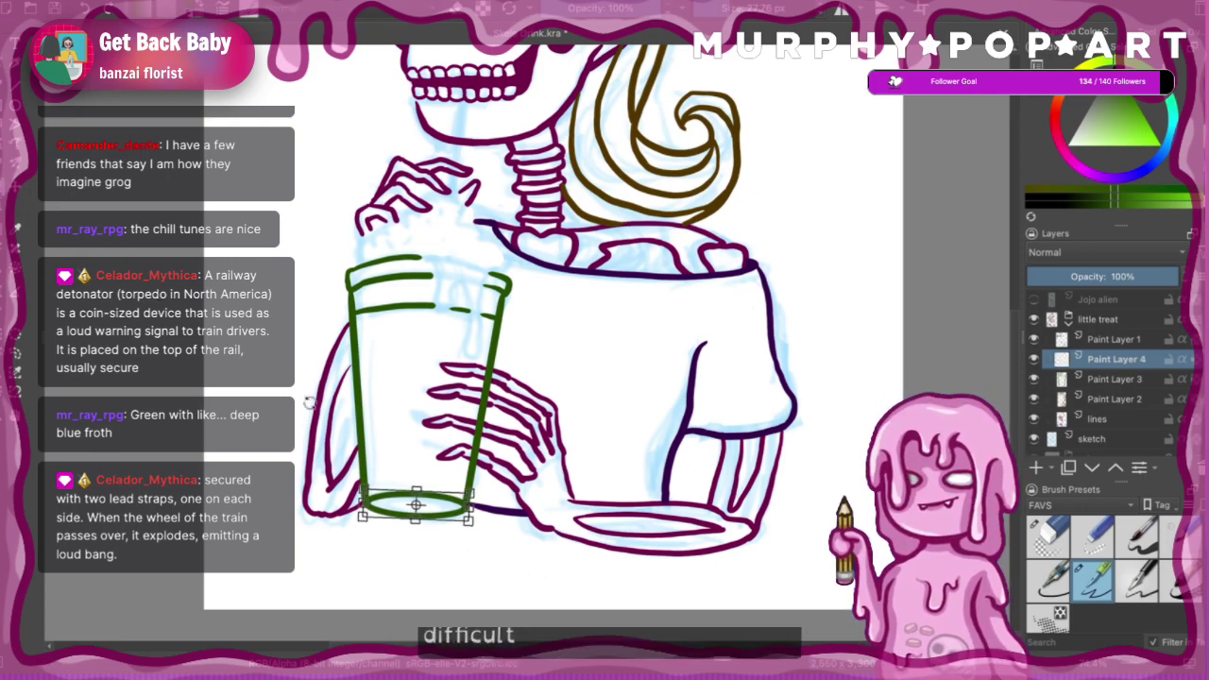
key(Return)
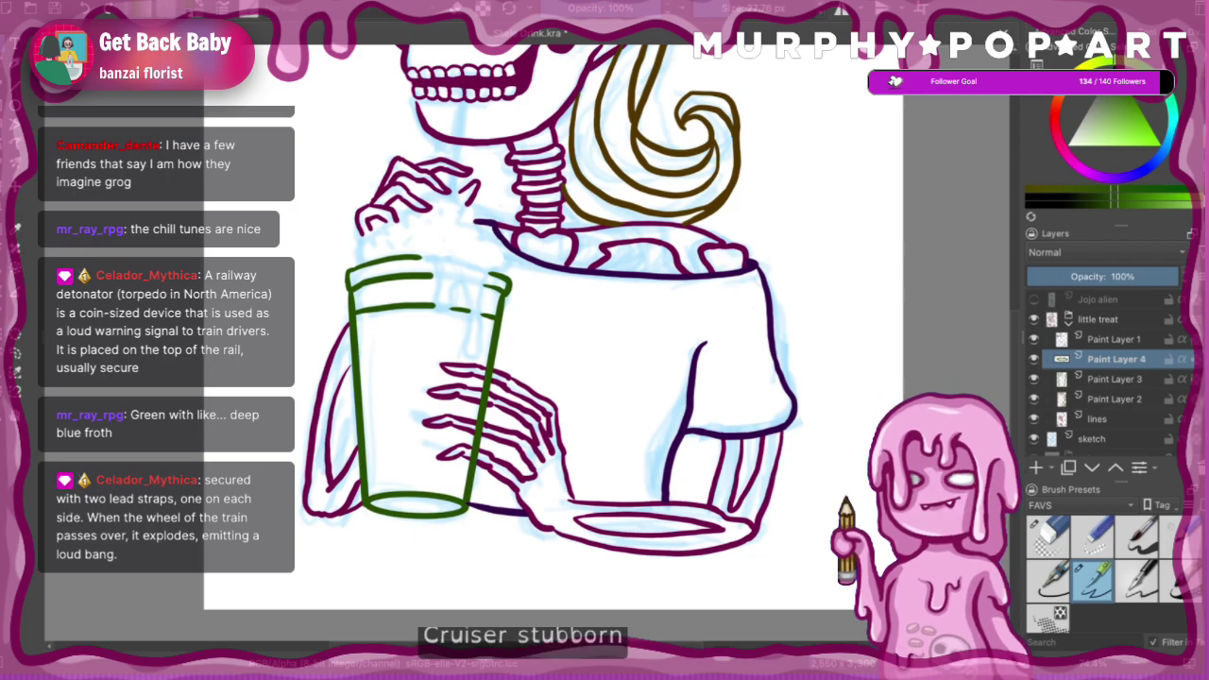
- Examine the inked cup's shape and proportions against the whole figure and up close
key(minus)
key(minus)
key(minus)
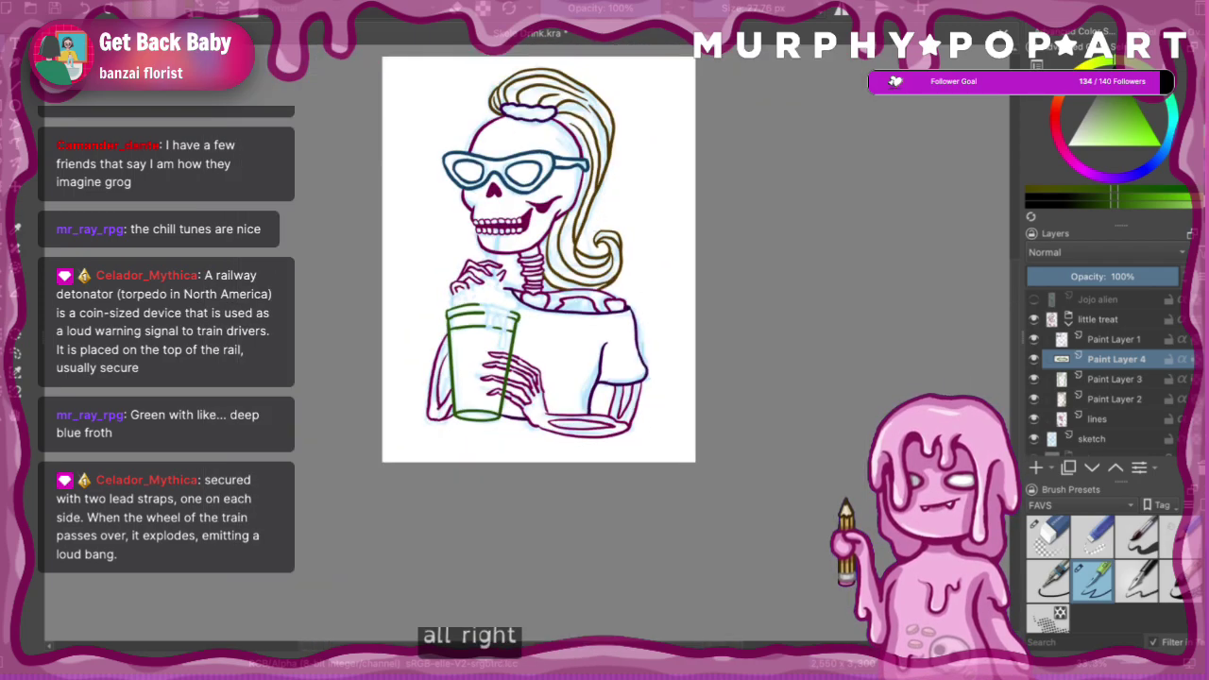
key(plus)
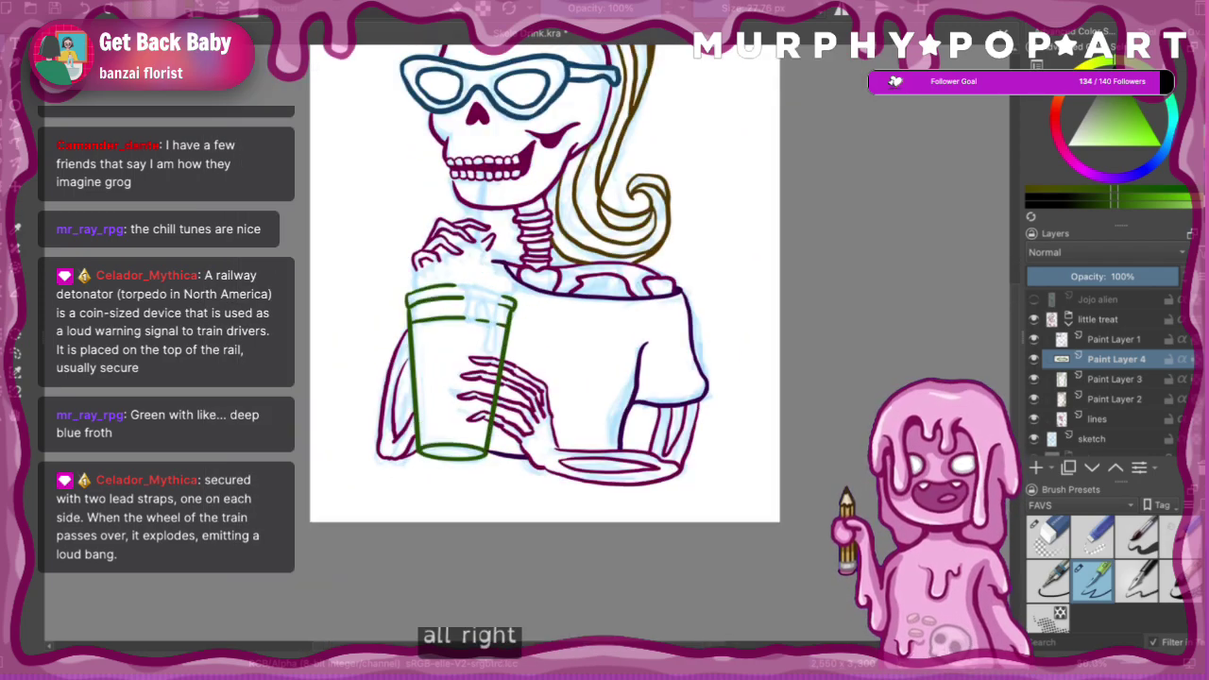
key(plus)
key(minus)
key(plus)
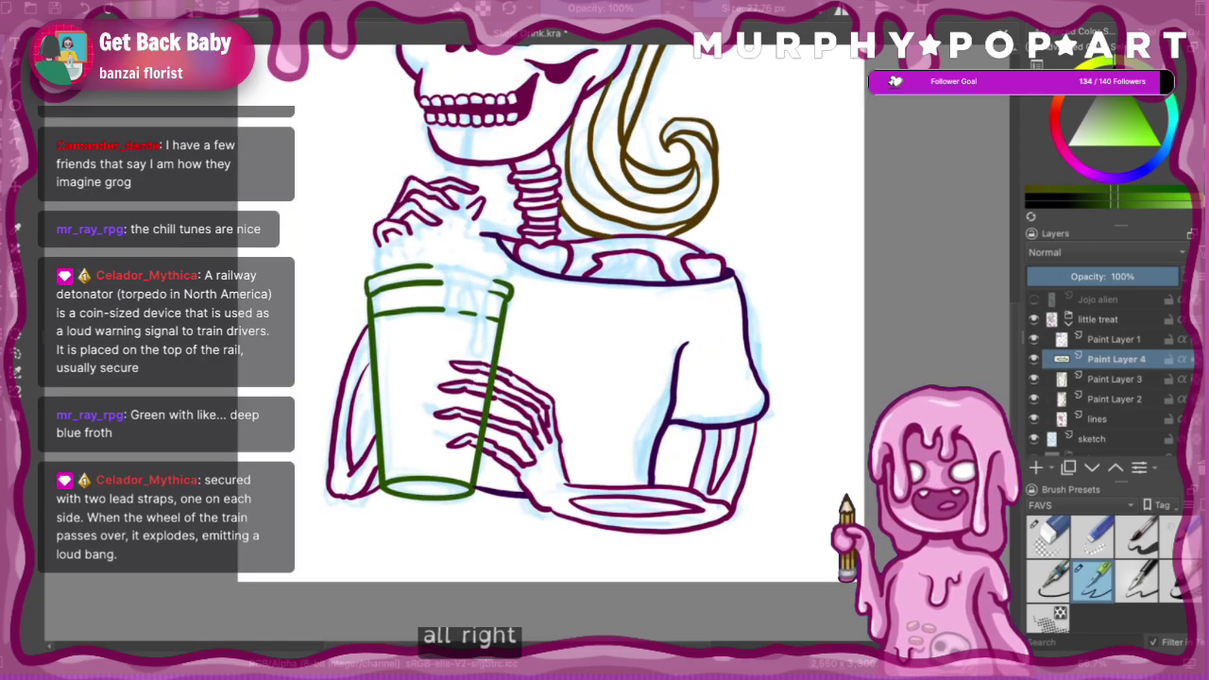
key(plus)
key(minus)
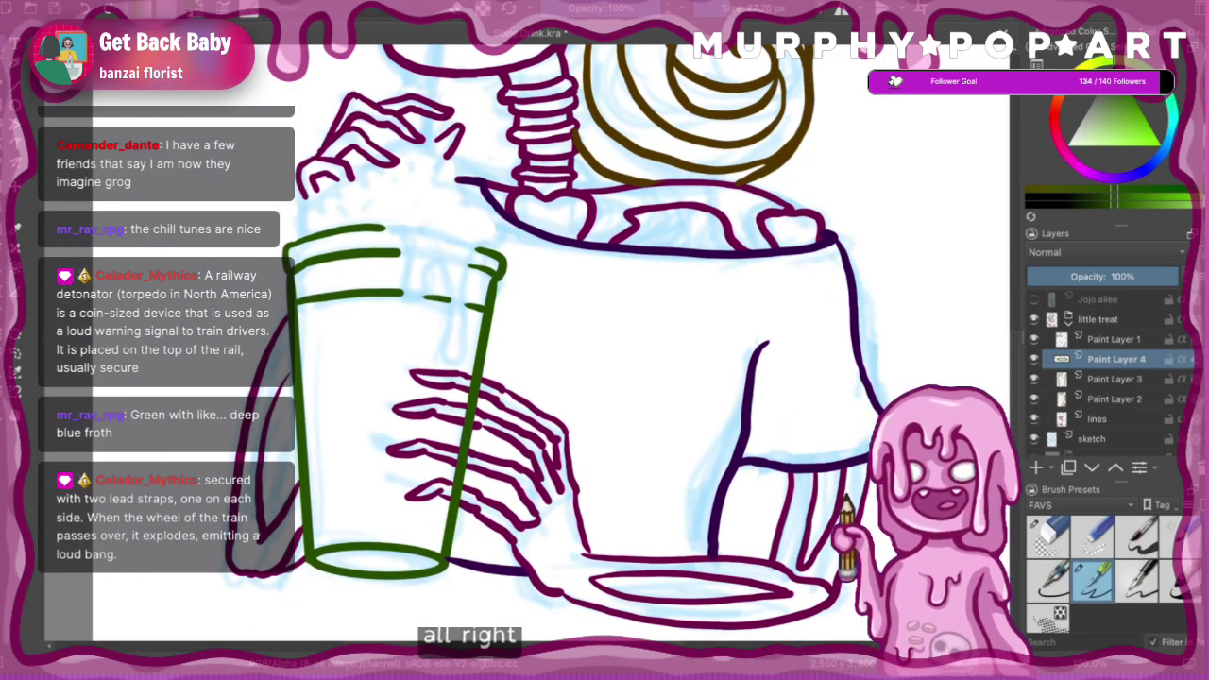
- Hide Paint Layer 1, identify each layer's lines, and merge the cup base's Paint Layer 4 down into Paint Layer 3
mouse_move(1018, 448)
mouse_down()
mouse_move(1017, 416)
mouse_move(1017, 452)
mouse_up()
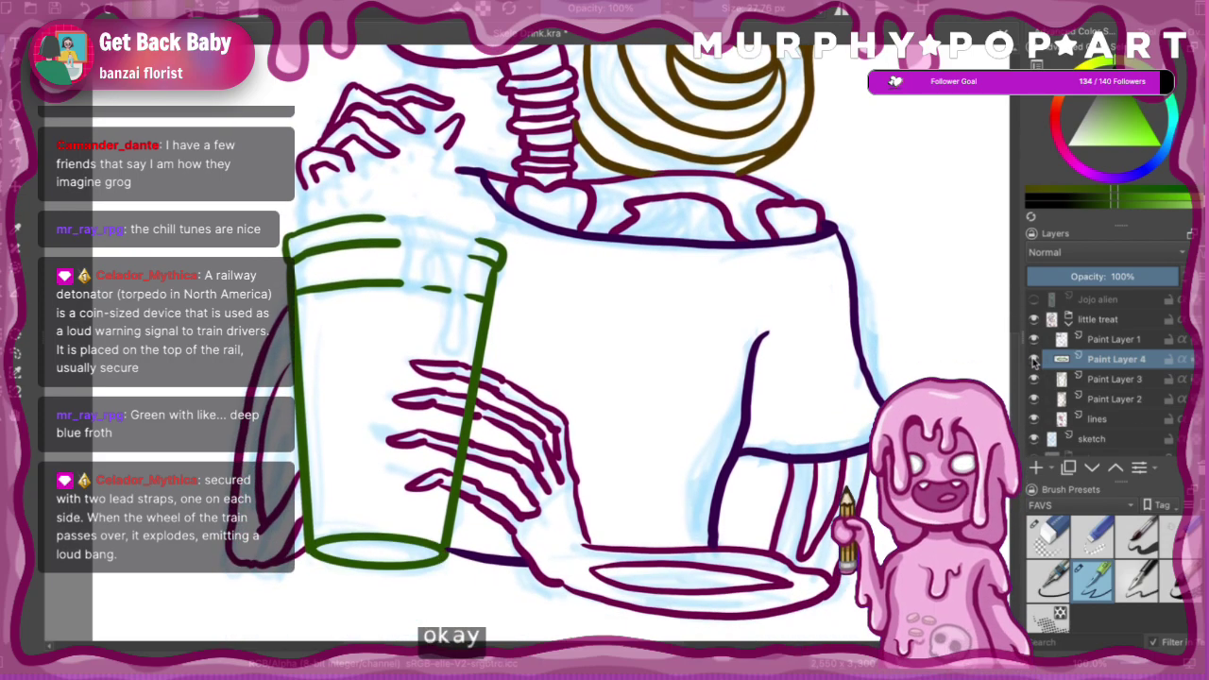
click(1130, 344)
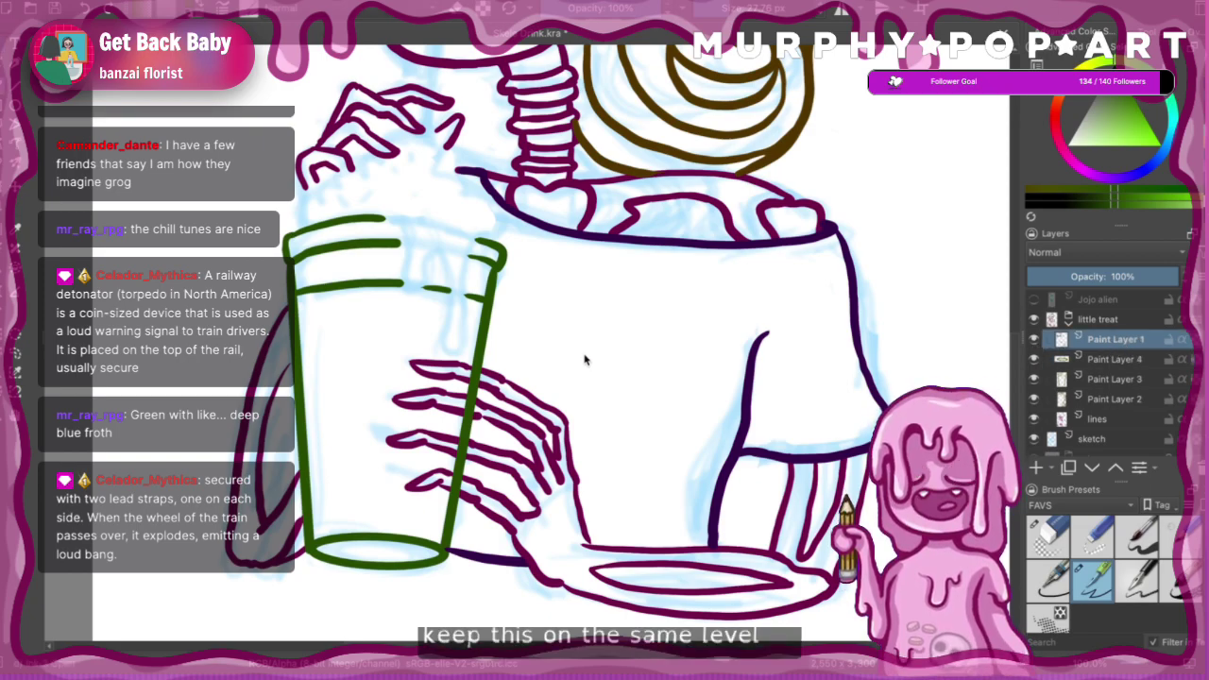
click(1032, 339)
click(1031, 340)
click(1032, 339)
click(1033, 360)
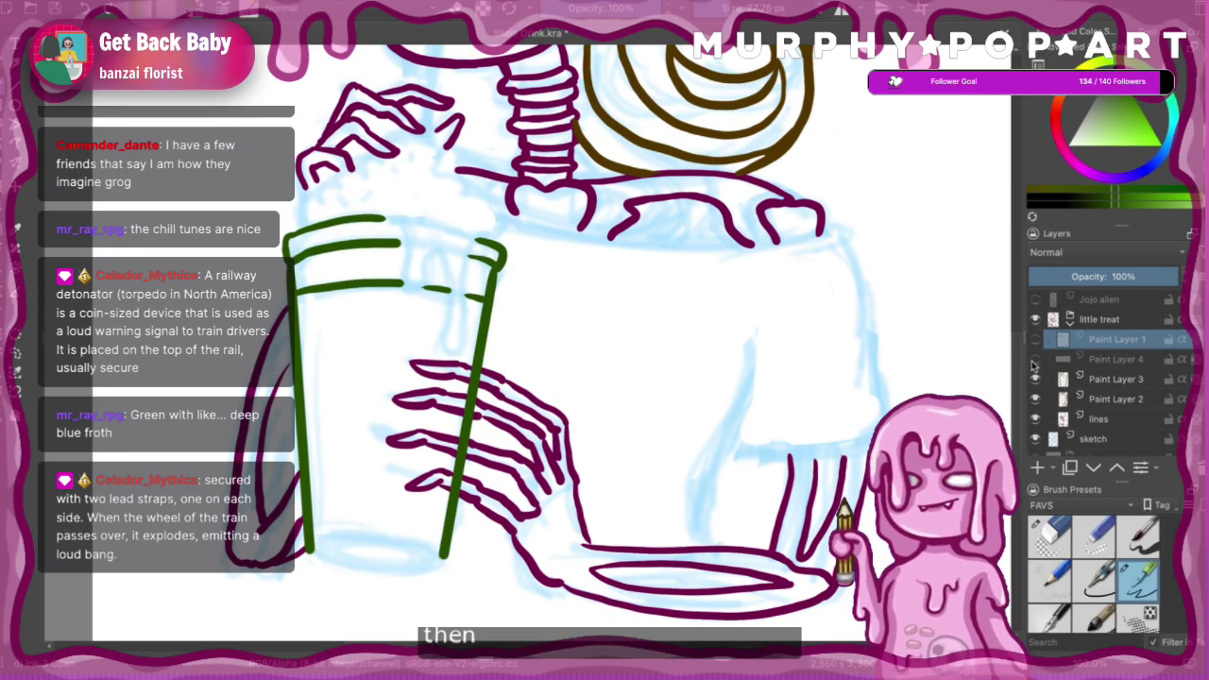
click(1035, 360)
click(1035, 360)
click(1036, 379)
click(1036, 378)
click(1035, 360)
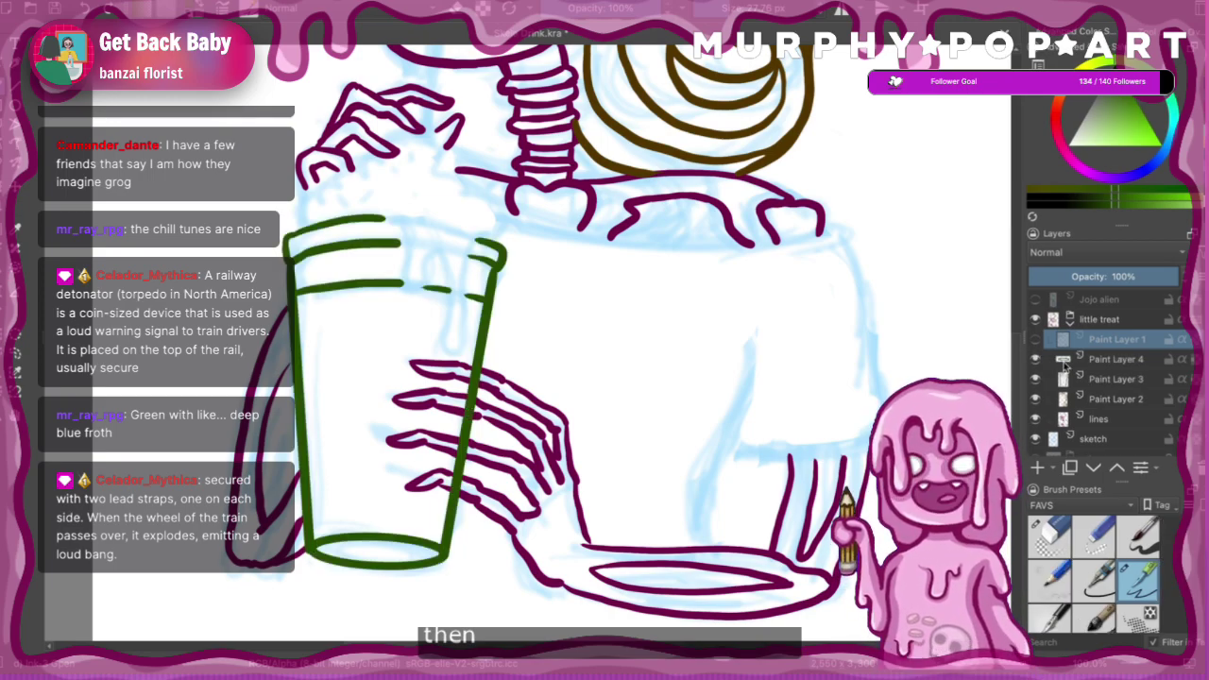
click(1115, 362)
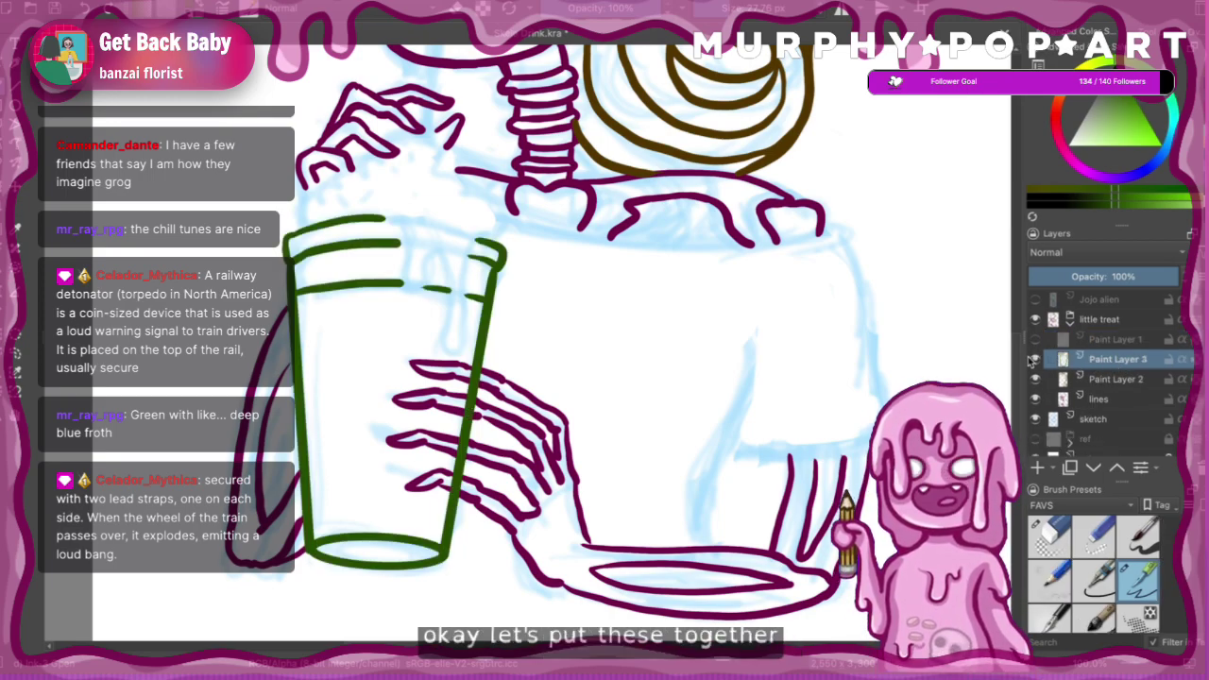
key(ctrl+e)
- Erase the cup's green side line where the lower hand's fingers cross it, and check the whole figure
click(1052, 536)
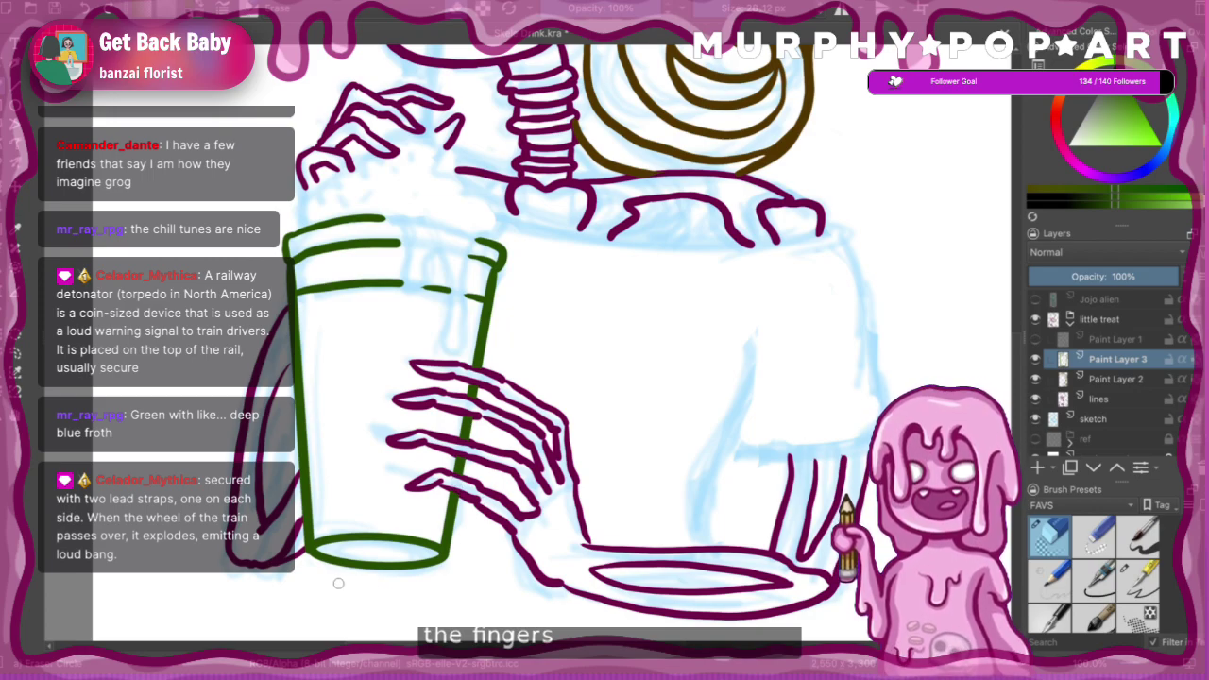
key(ctrl+minus)
key(ctrl+minus)
key(ctrl+minus)
key(ctrl+minus)
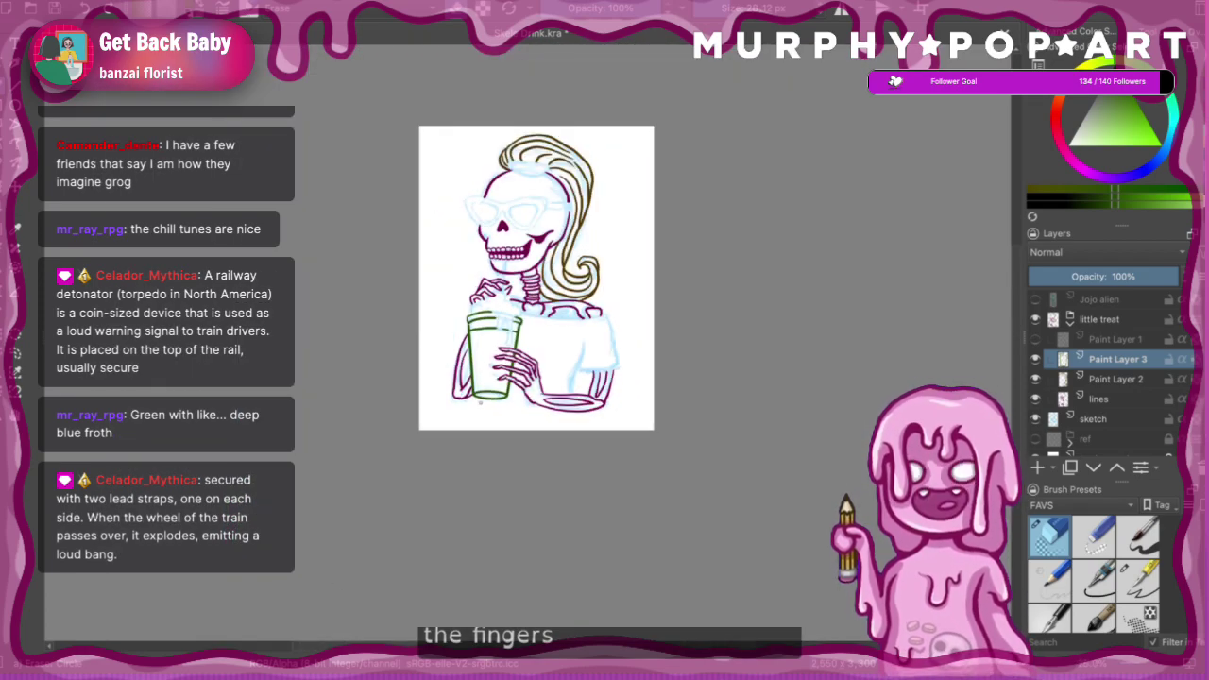
scroll(480, 401, up, 5)
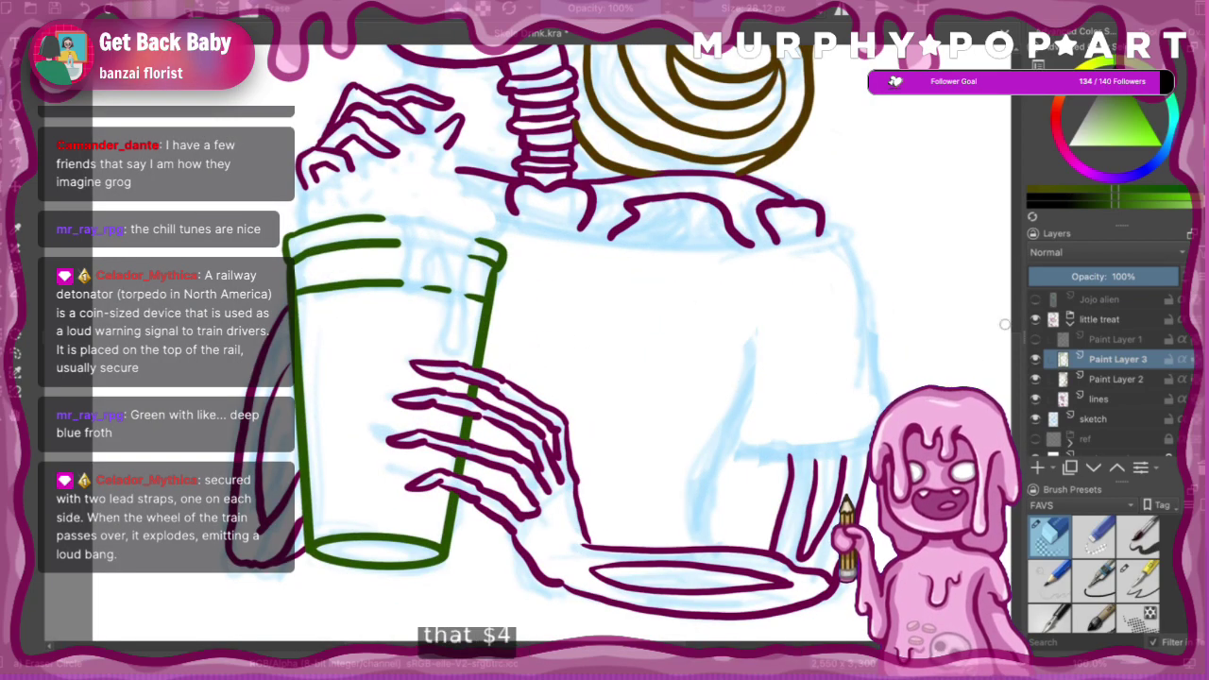
scroll(1005, 374, up, 8)
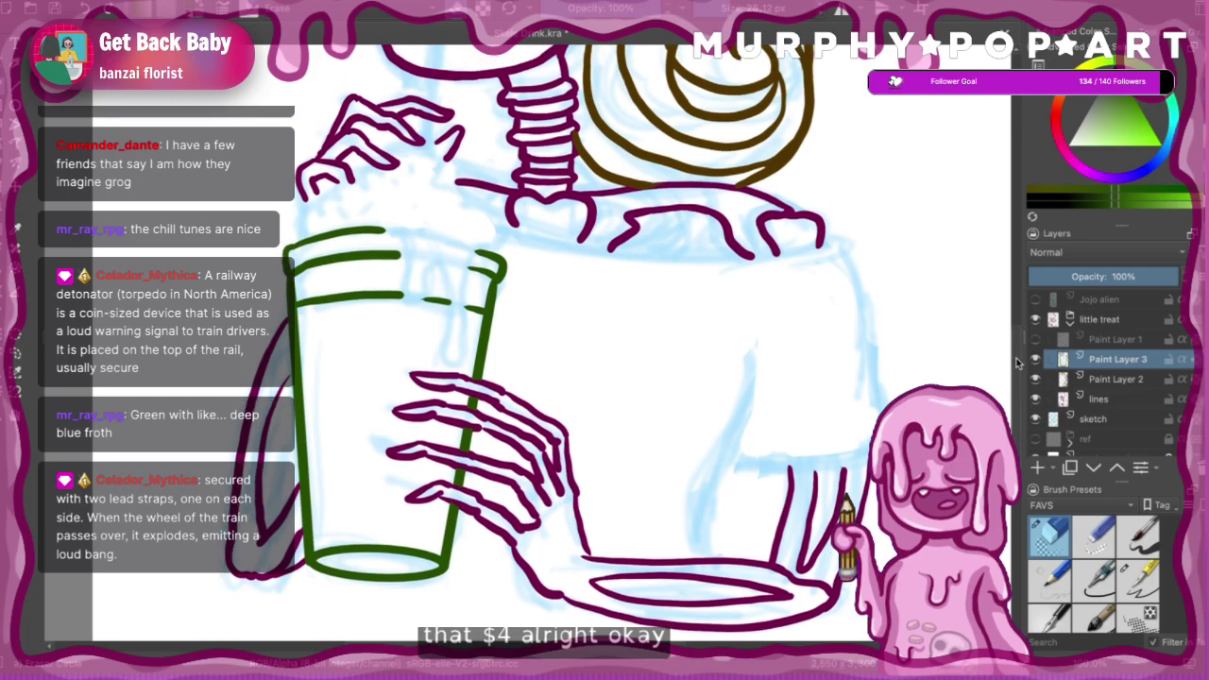
scroll(1025, 283, up, 3)
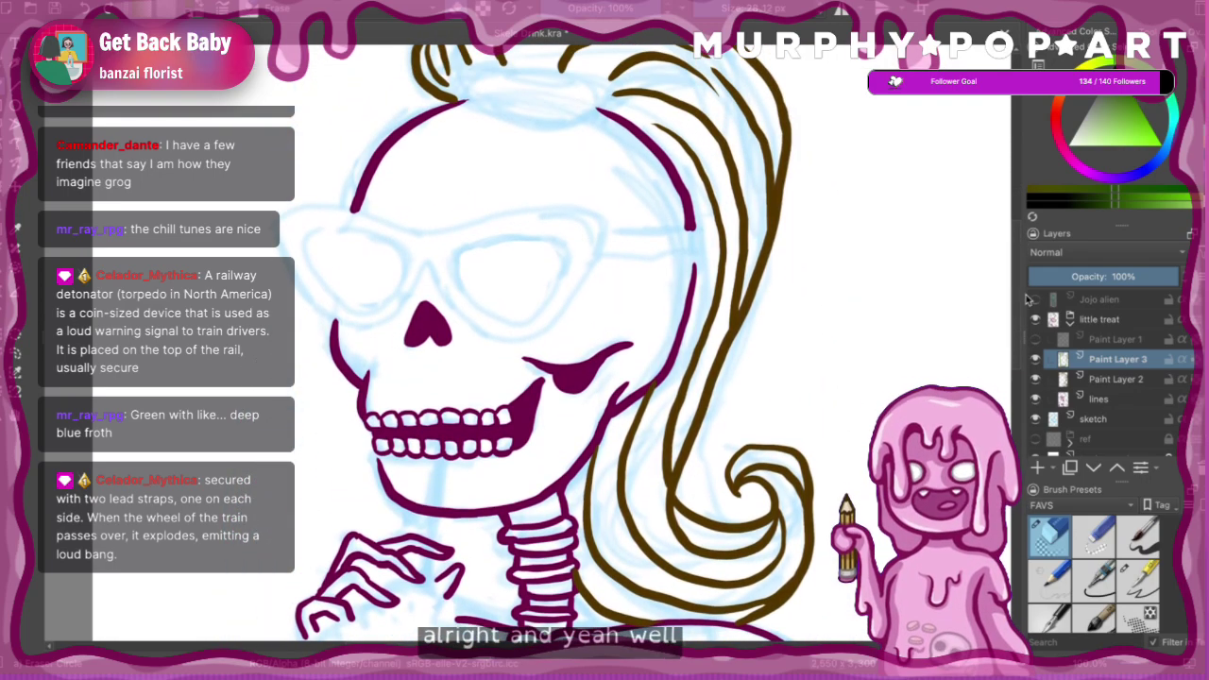
- Show Paint Layer 1 again, sample the dark blue of the glasses frame, and ready the inking brush for the froth on Paint Layer 3
click(1037, 339)
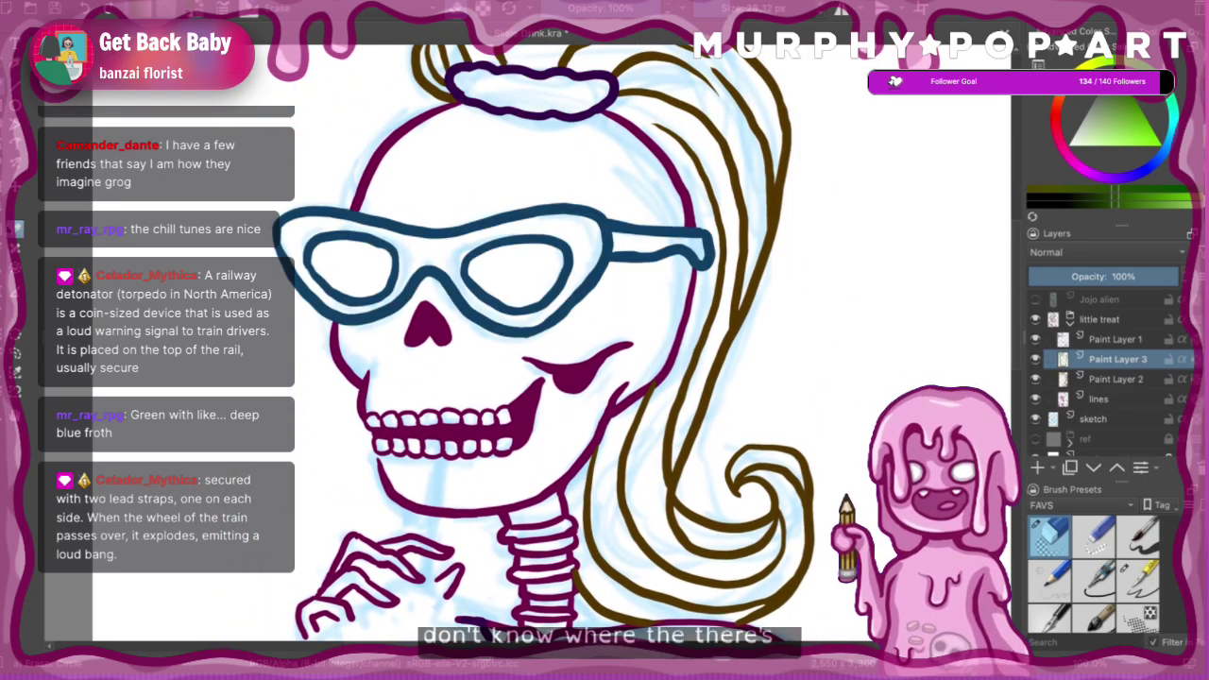
ctrl+click(587, 213)
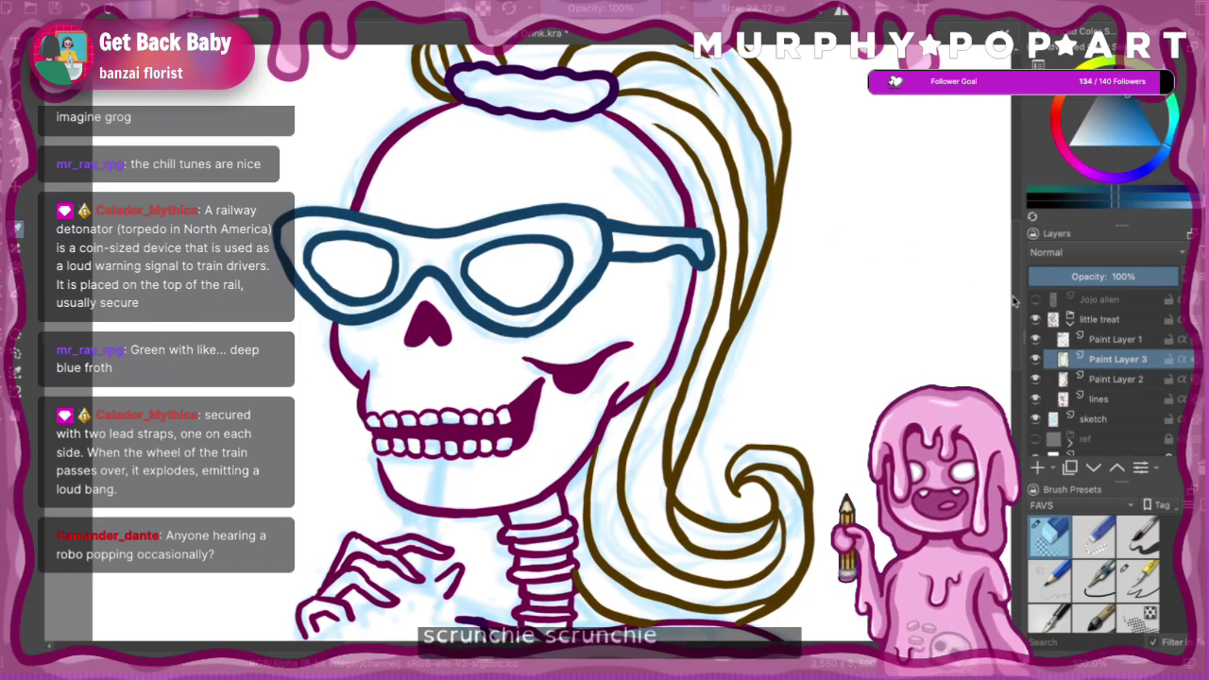
scroll(1018, 365, down, 3)
click(1036, 359)
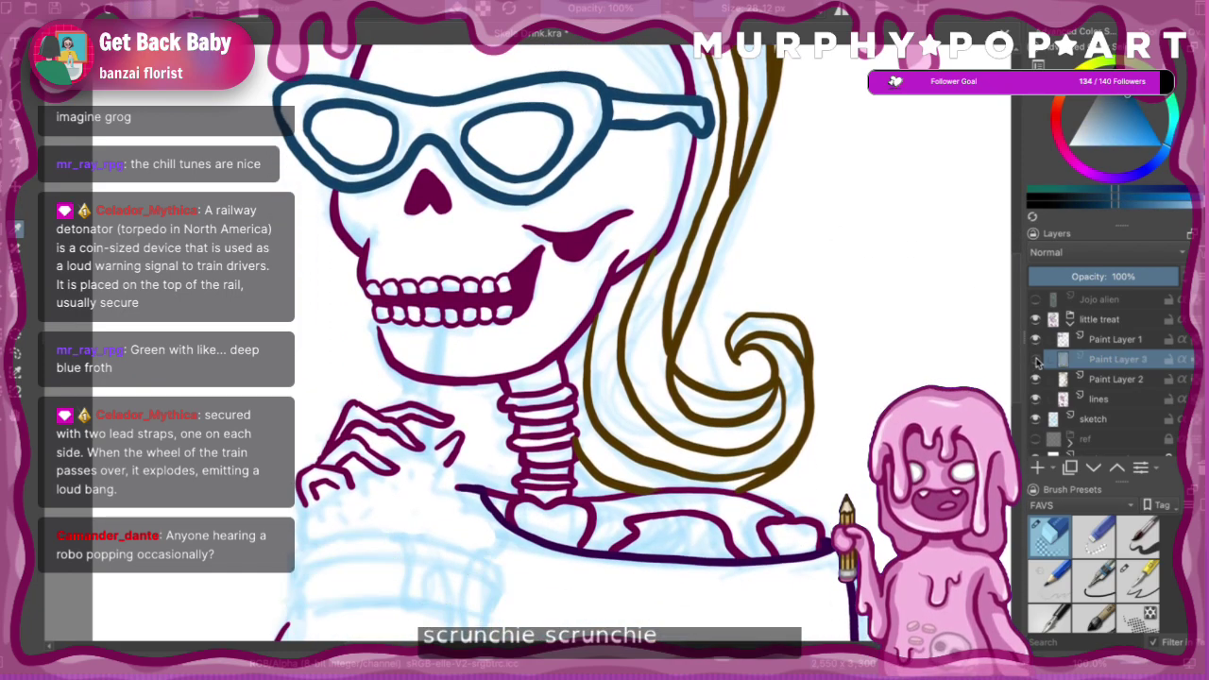
click(1036, 359)
key(z)
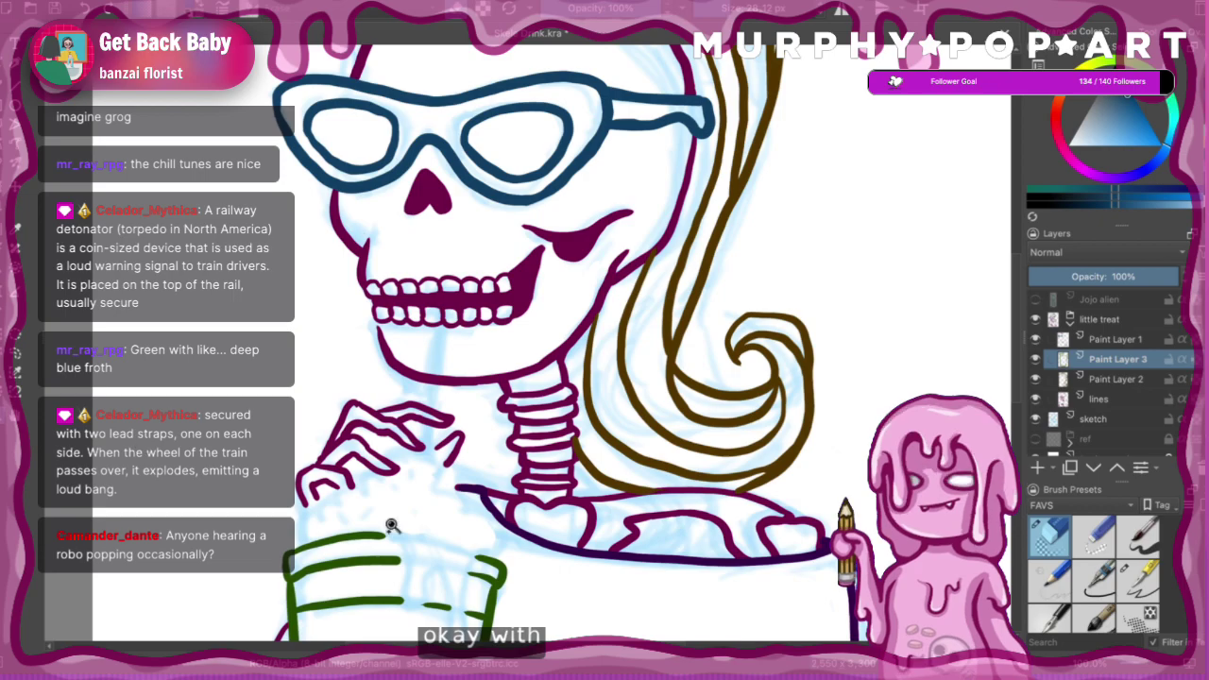
click(390, 524)
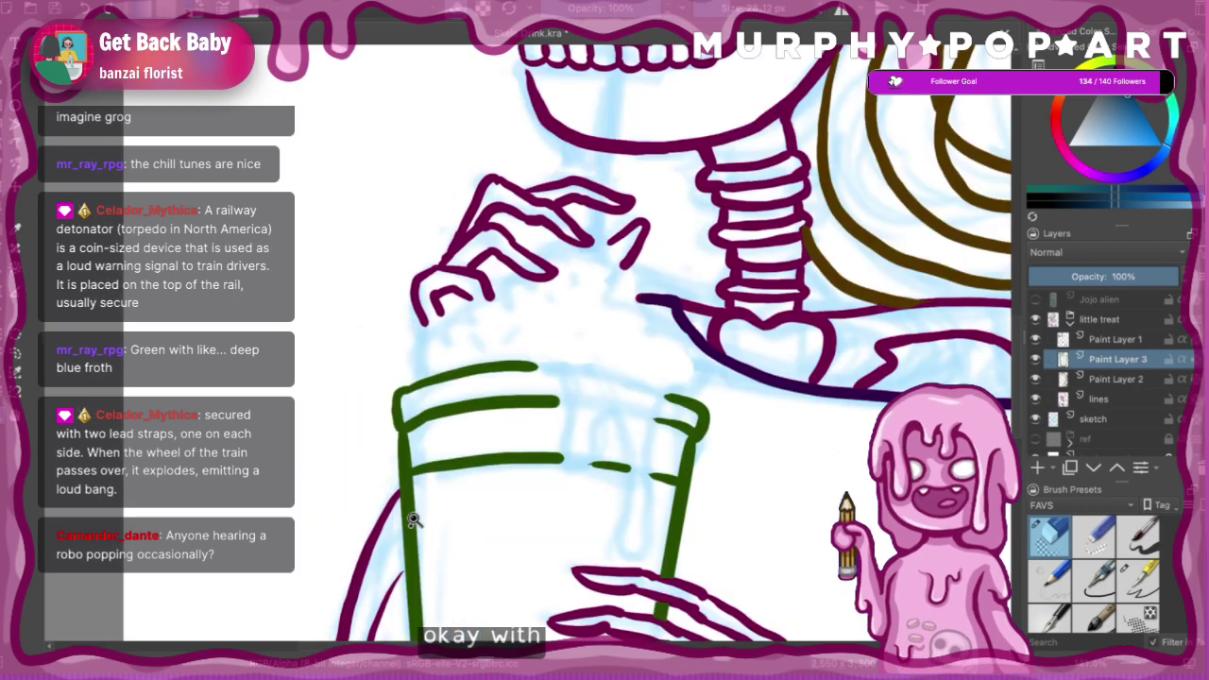
click(1141, 585)
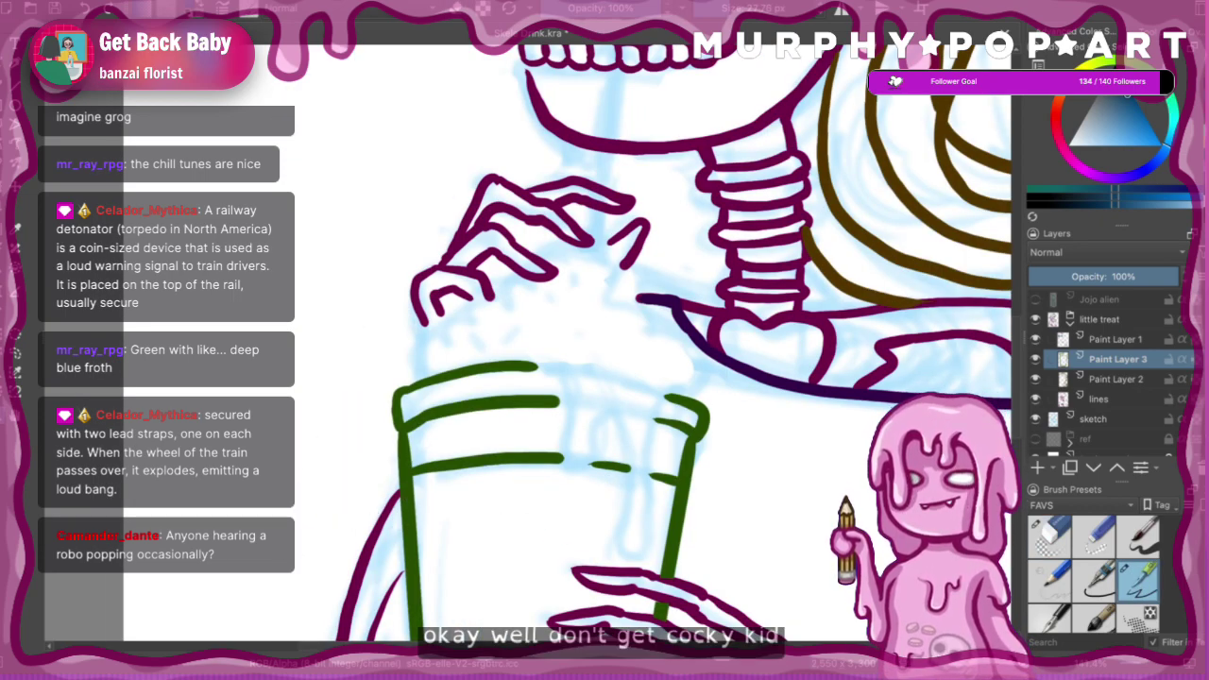
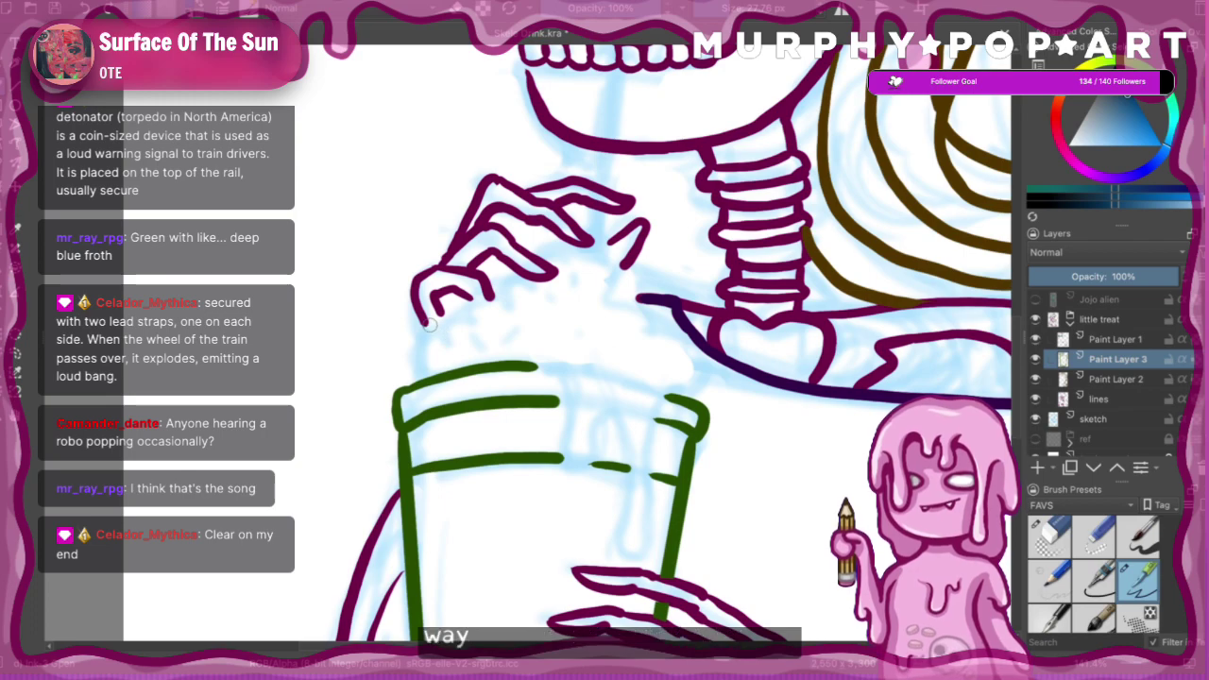
mouse_move(428, 328)
mouse_down()
mouse_move(399, 351)
mouse_move(393, 379)
mouse_up()
key(ctrl+z)
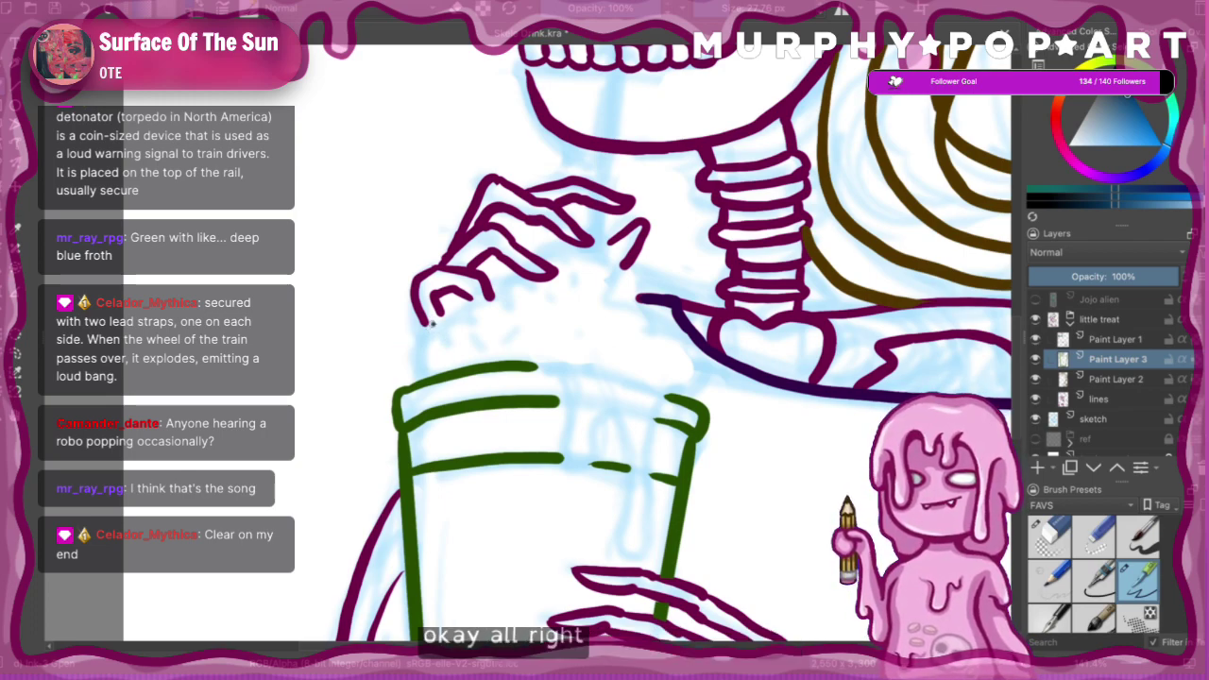
mouse_move(433, 324)
mouse_down()
mouse_move(395, 337)
mouse_move(383, 366)
mouse_up()
key(ctrl+z)
mouse_move(432, 323)
mouse_down()
mouse_move(393, 349)
mouse_move(402, 384)
mouse_up()
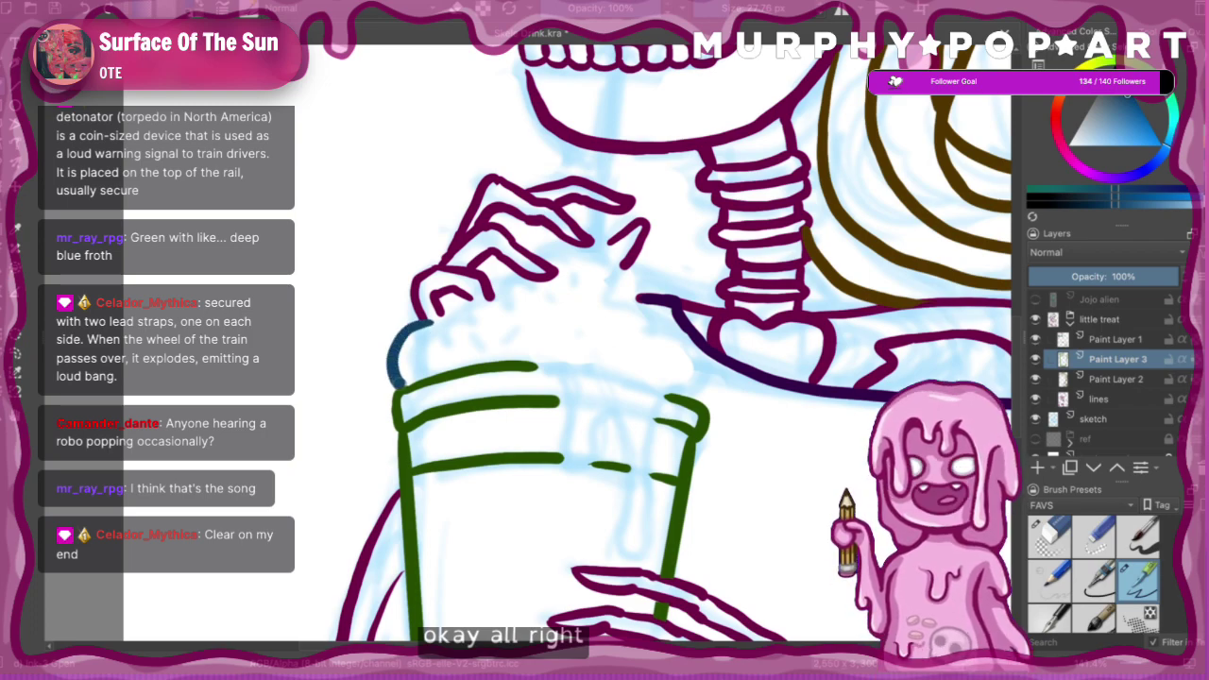
key(ctrl+z)
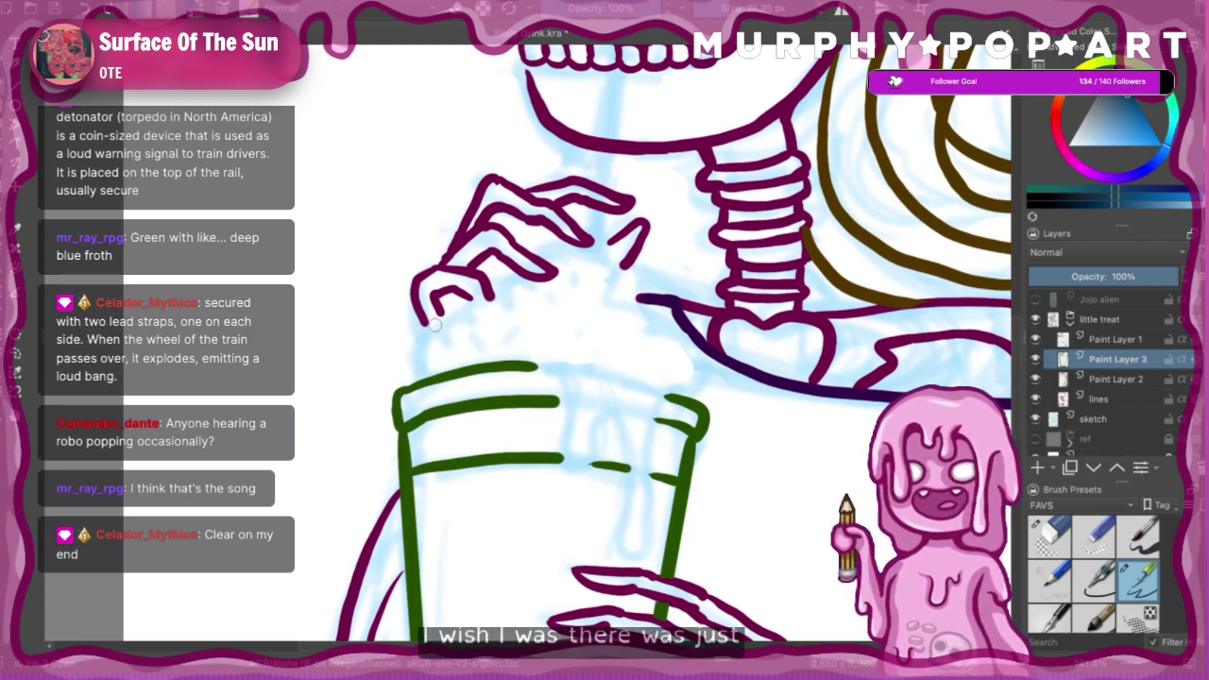
- Ink the froth's scalloped outline in dark blue from both ends of the cup's rim up to its peak, broken behind the fingers
mouse_move(434, 324)
mouse_down()
mouse_move(389, 363)
mouse_move(405, 386)
mouse_up()
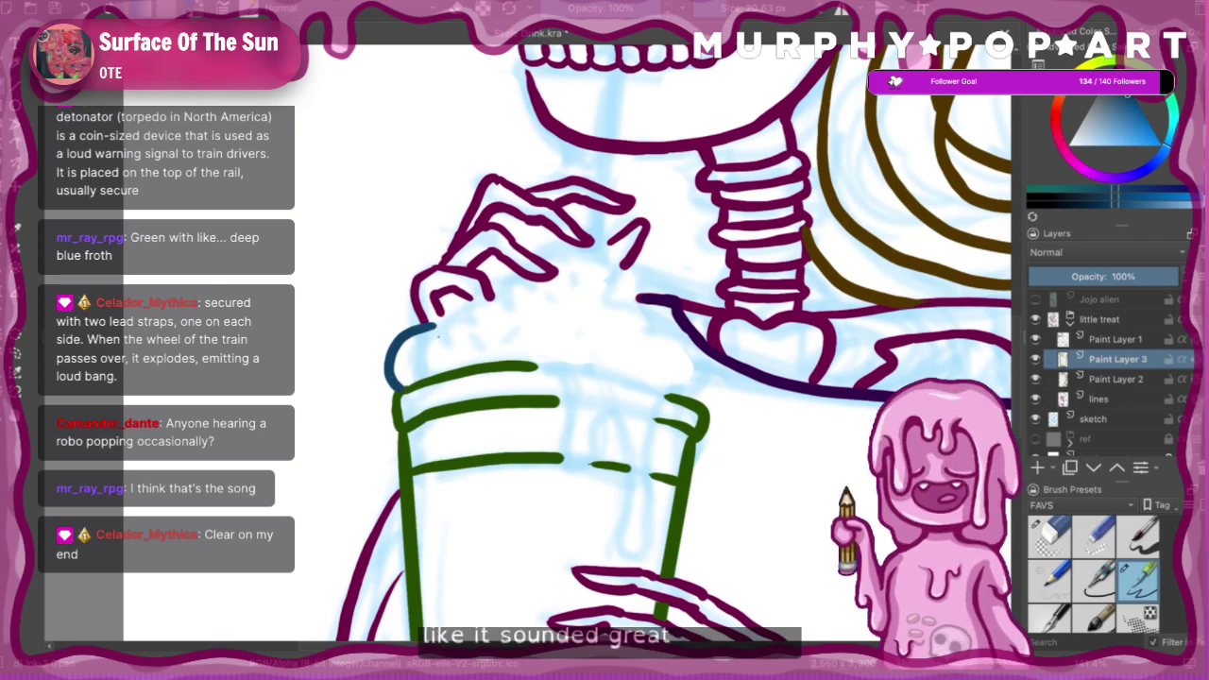
mouse_move(436, 333)
mouse_down()
mouse_move(453, 304)
mouse_move(479, 302)
mouse_up()
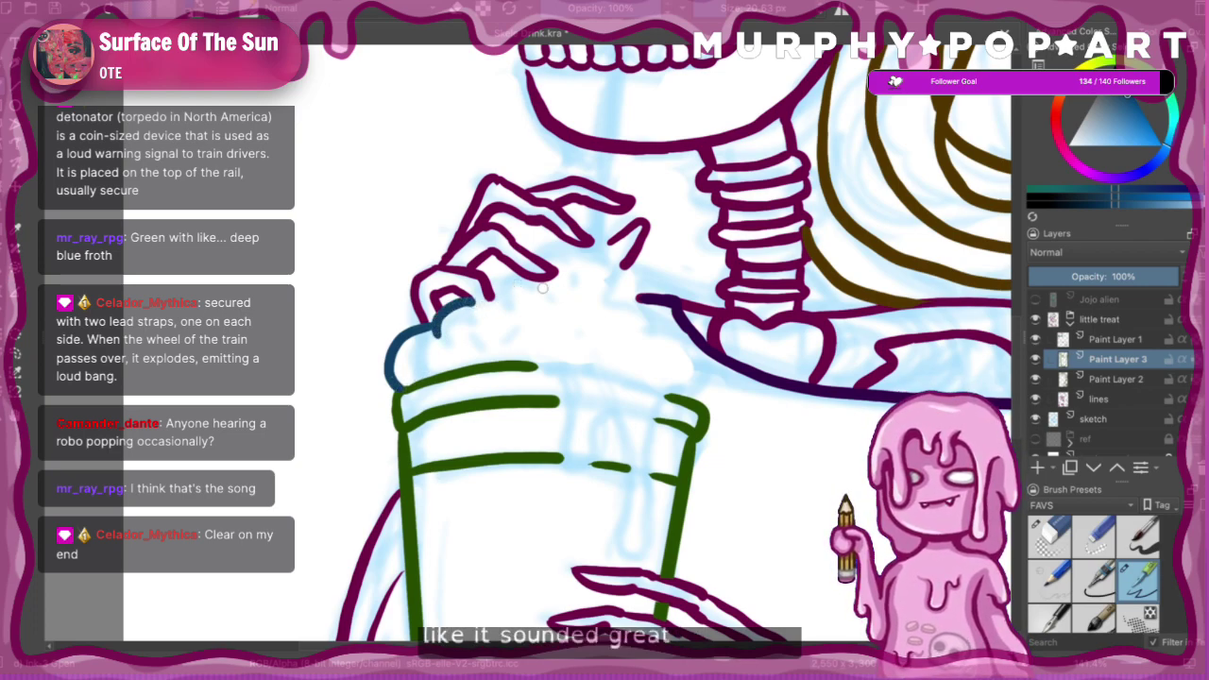
mouse_move(658, 324)
mouse_down()
mouse_move(699, 366)
mouse_move(695, 397)
mouse_up()
key(ctrl+z)
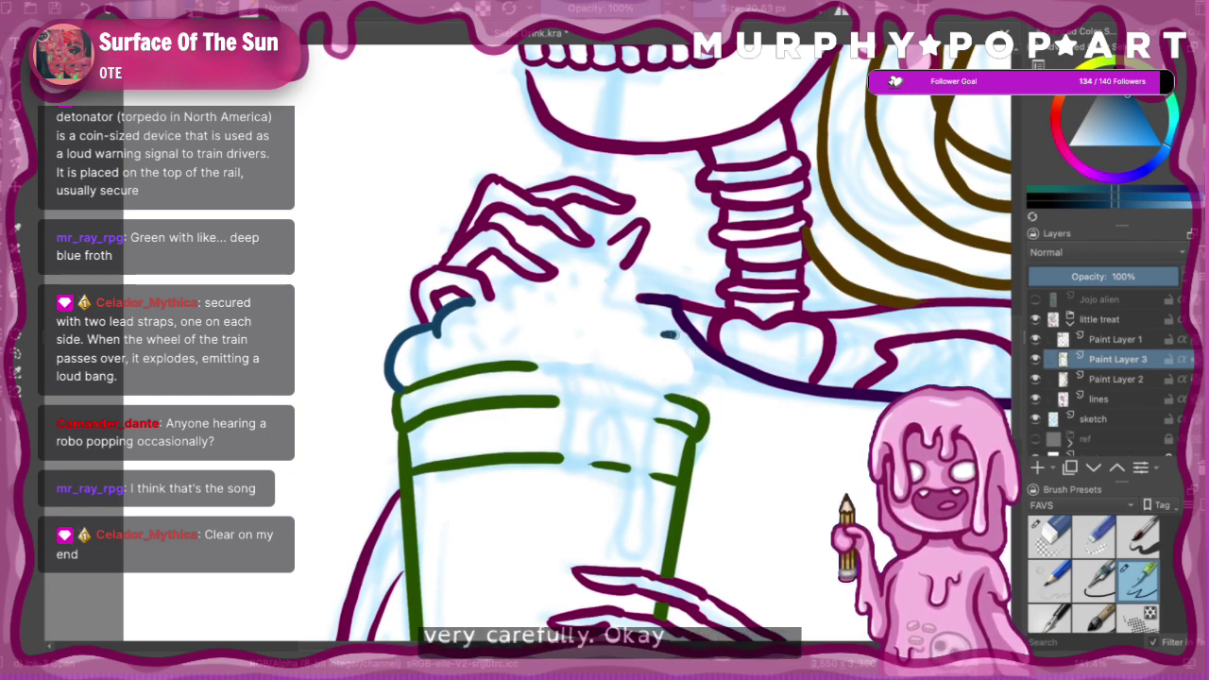
mouse_move(661, 333)
mouse_down()
mouse_move(717, 362)
mouse_move(707, 406)
mouse_up()
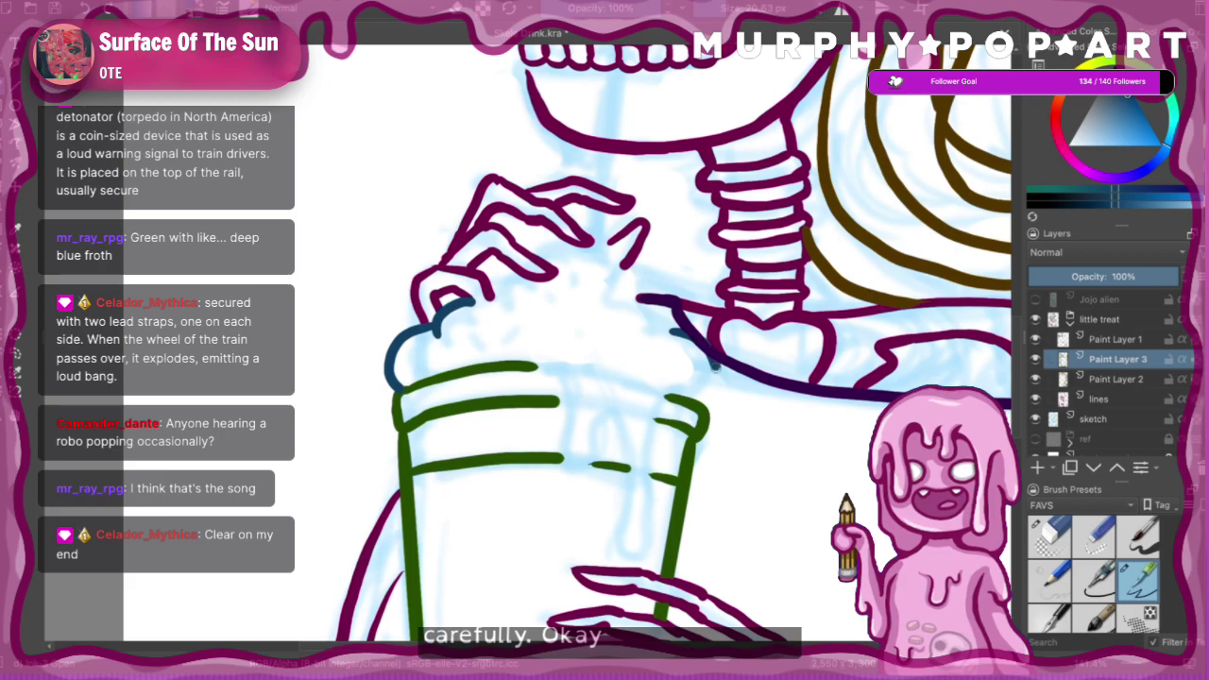
drag(672, 328, 703, 408)
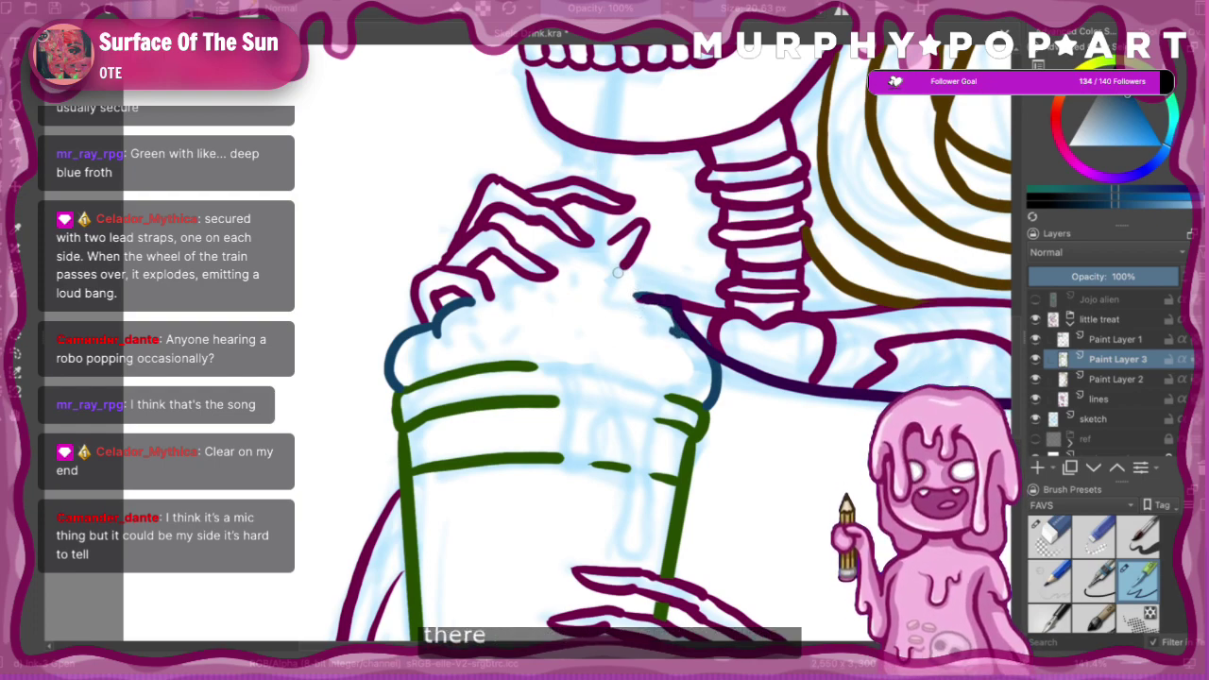
drag(611, 265, 640, 293)
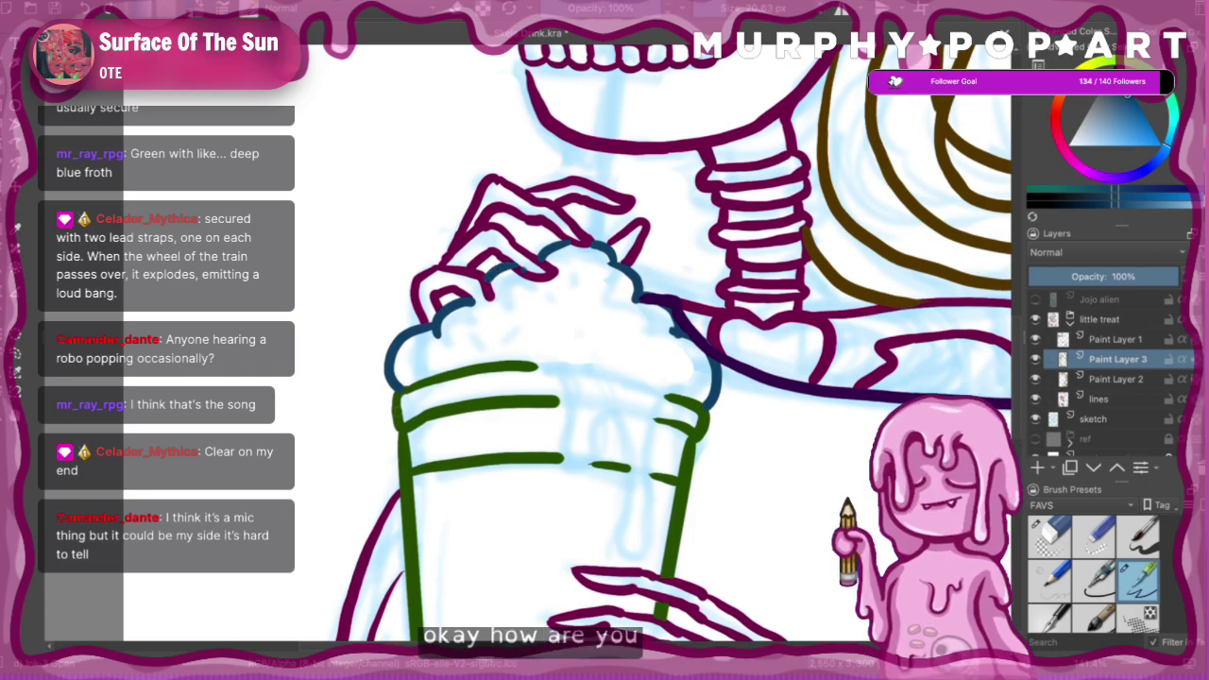
- Erase the dress neckline on Paint Layer 1 where it overlaps the froth, and make the lines layer active
click(1049, 536)
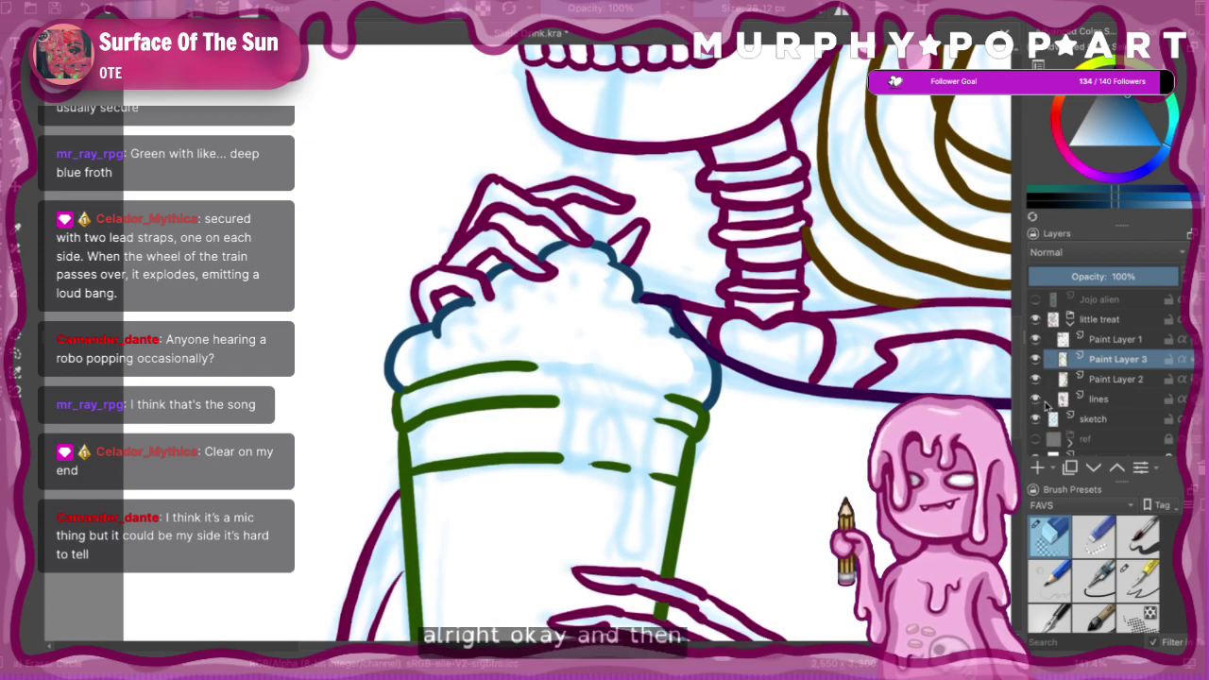
click(1068, 339)
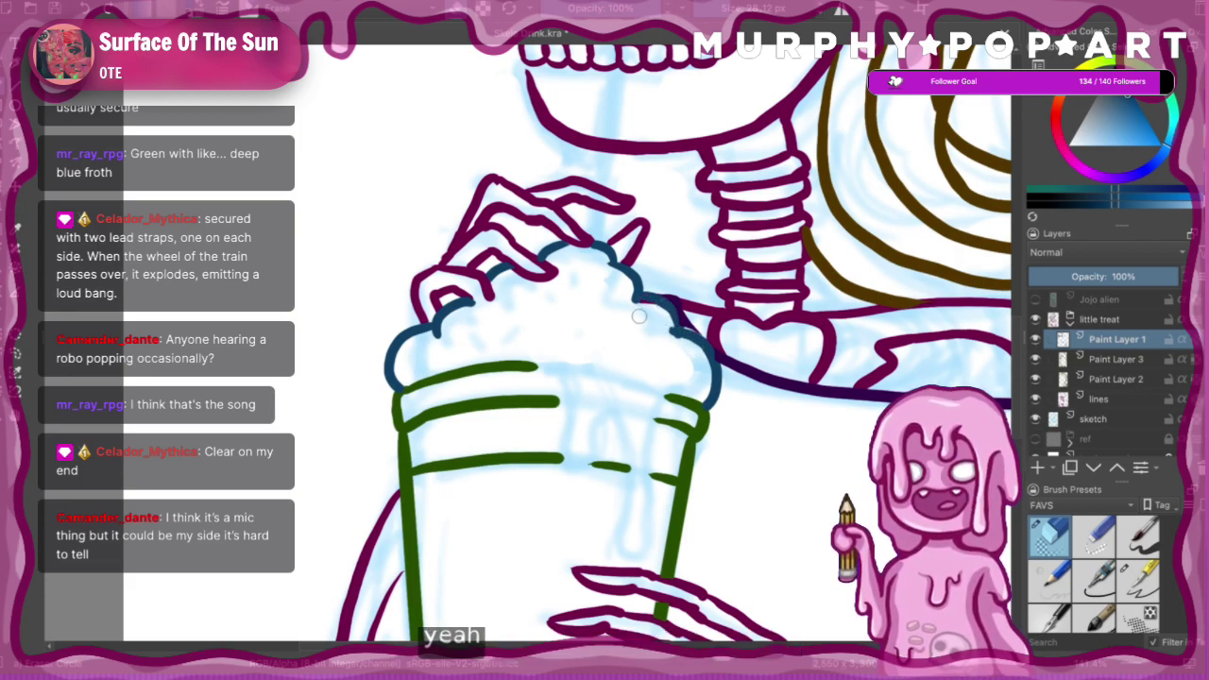
click(1033, 402)
click(1033, 402)
click(1039, 398)
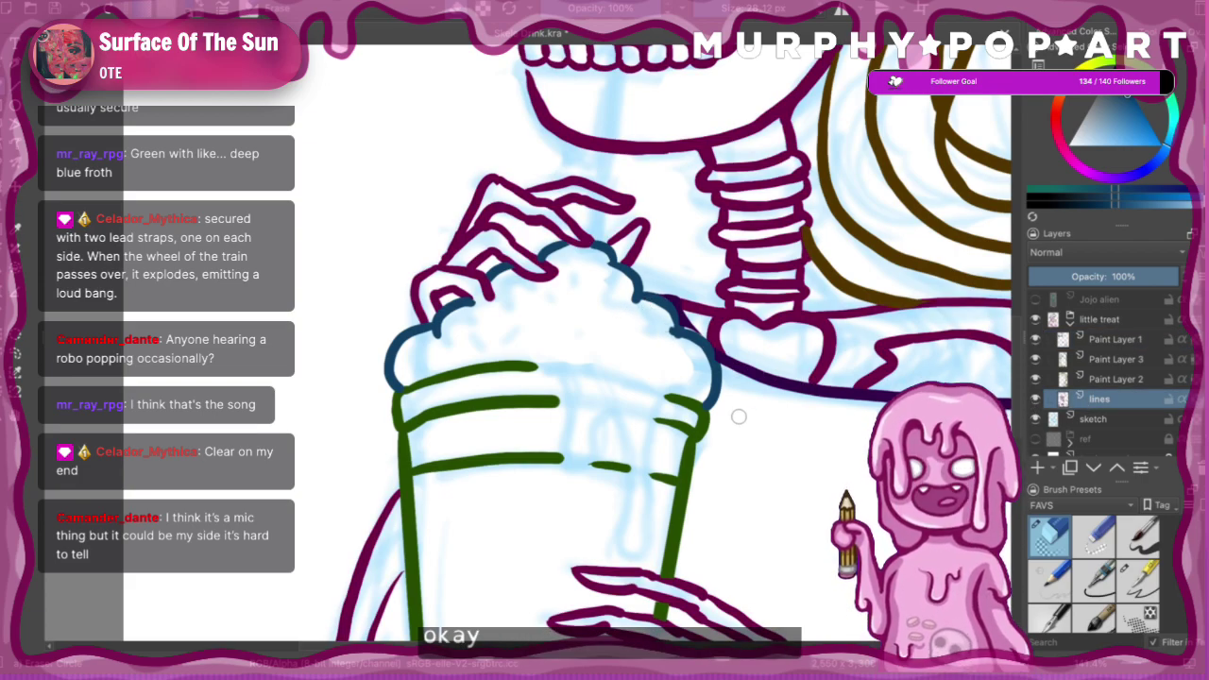
- Examine which strokes around the froth belong to the lines layer, Paint Layer 3 and Paint Layer 2, and return to Paint Layer 1
click(1035, 398)
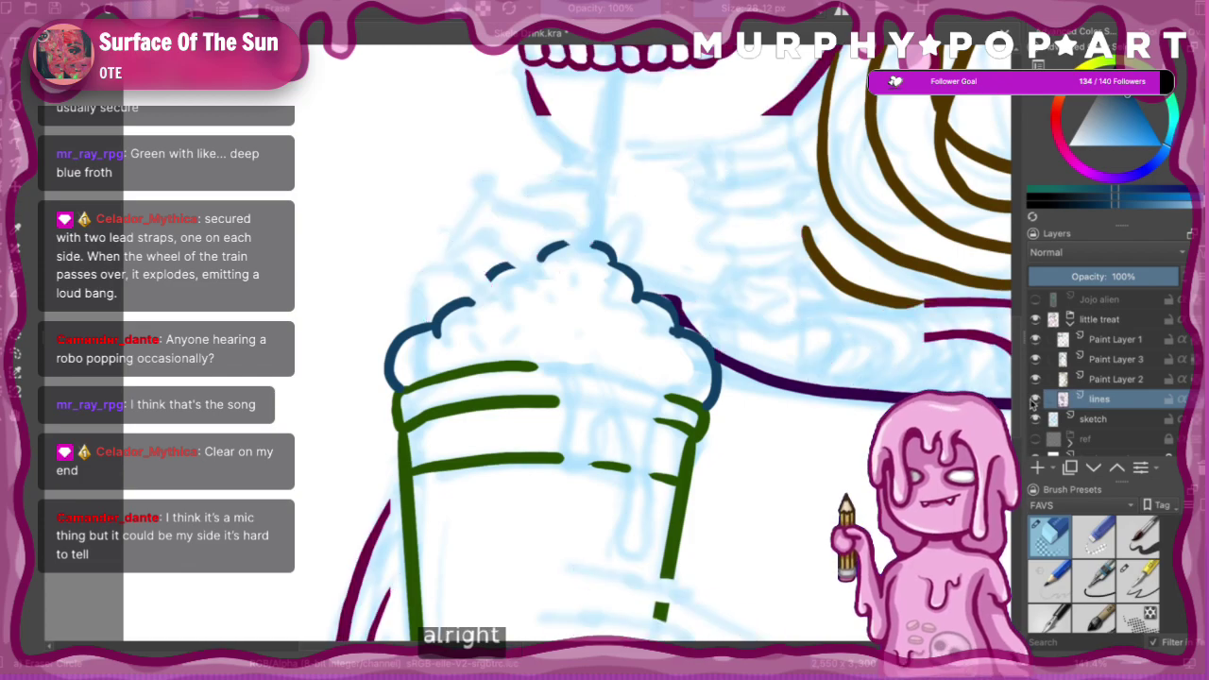
click(1035, 398)
click(1035, 360)
click(1035, 360)
click(1035, 360)
click(1035, 360)
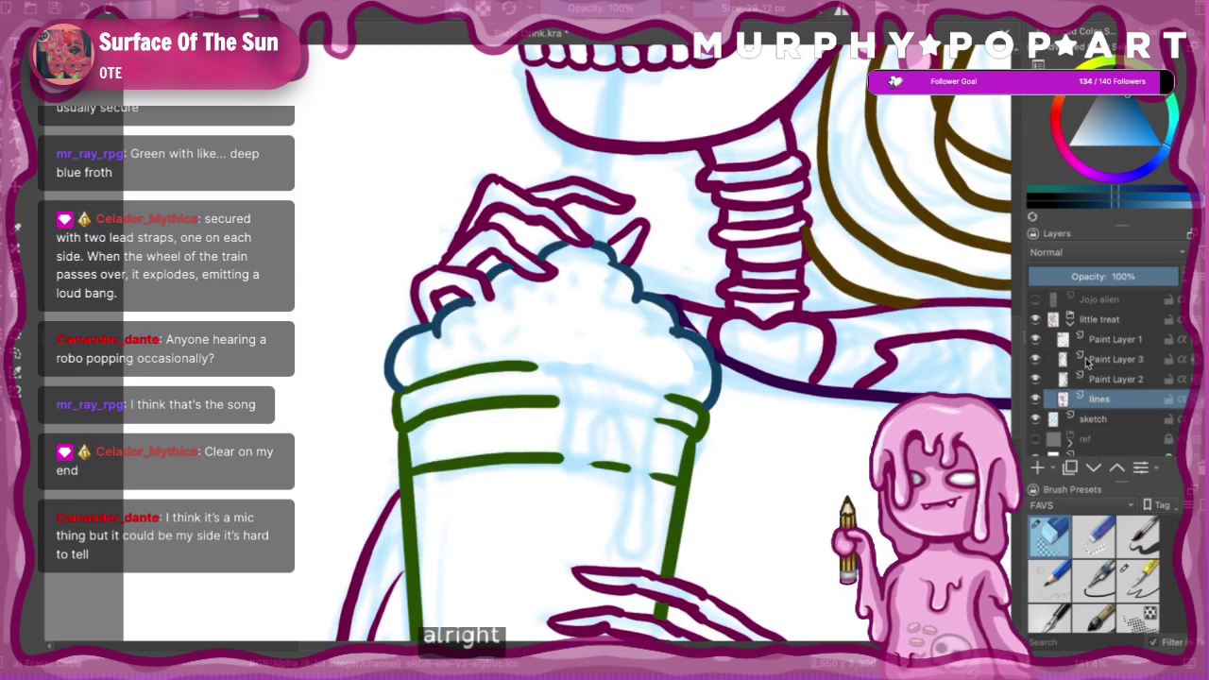
click(1074, 363)
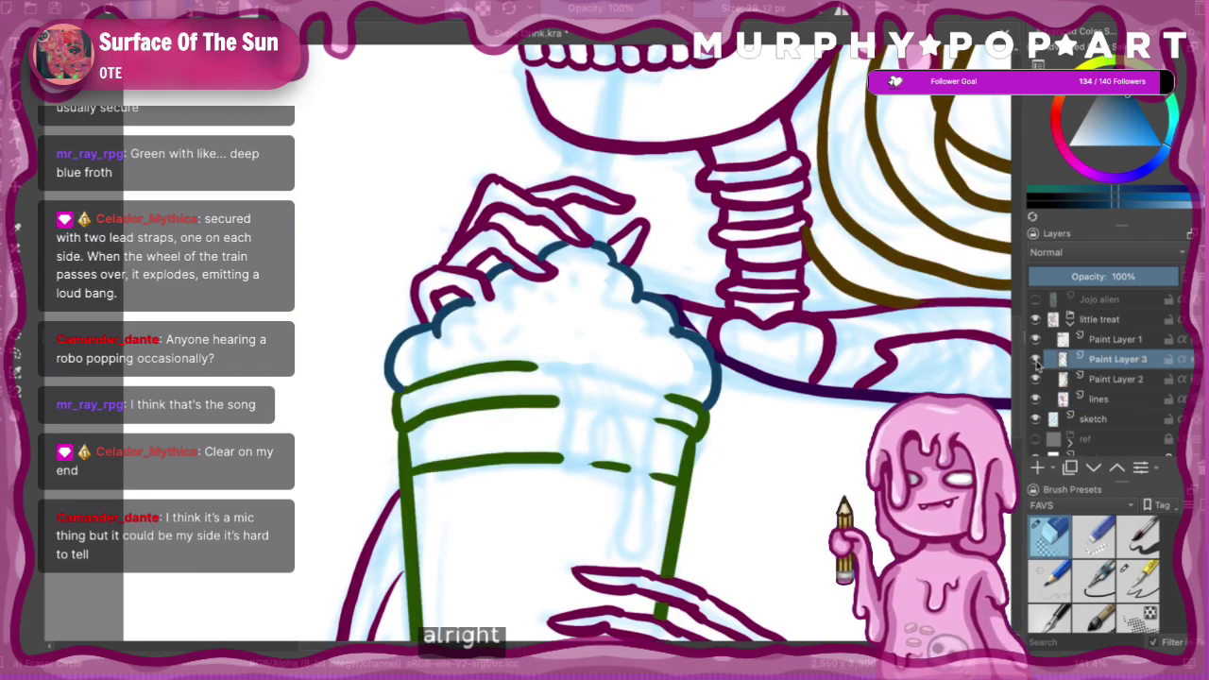
click(1035, 360)
click(1035, 360)
click(1035, 360)
click(1035, 360)
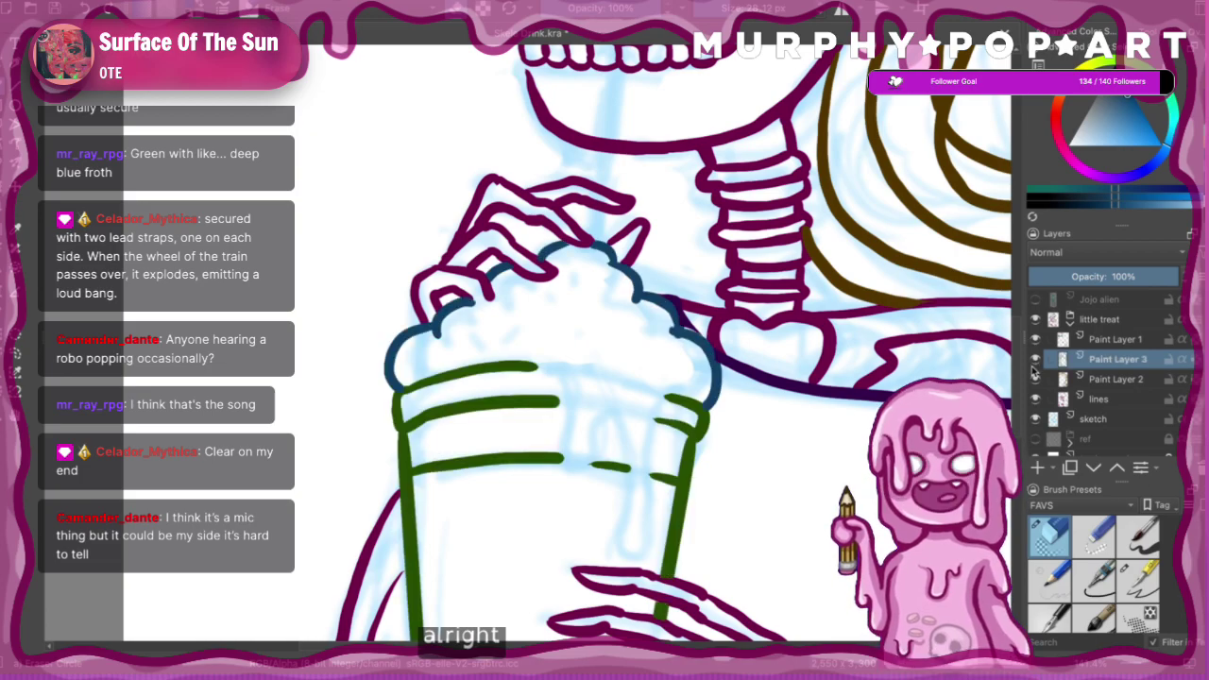
click(1035, 399)
click(1035, 399)
click(1035, 379)
click(1035, 380)
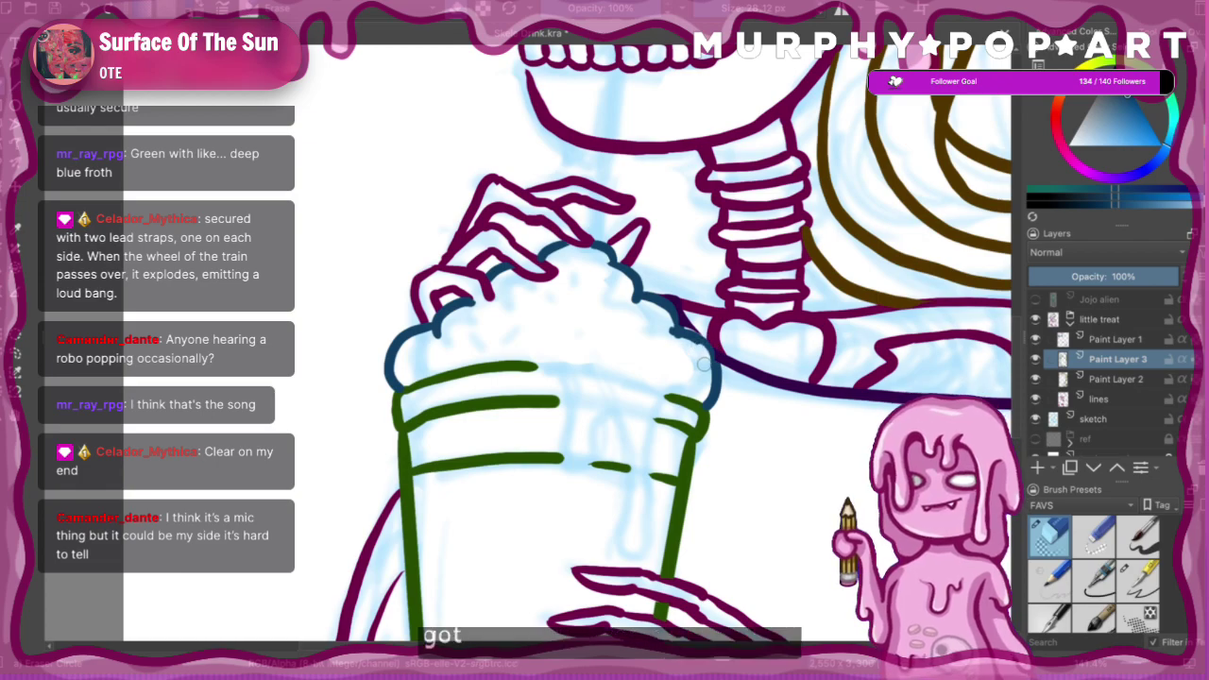
key(Page_Up)
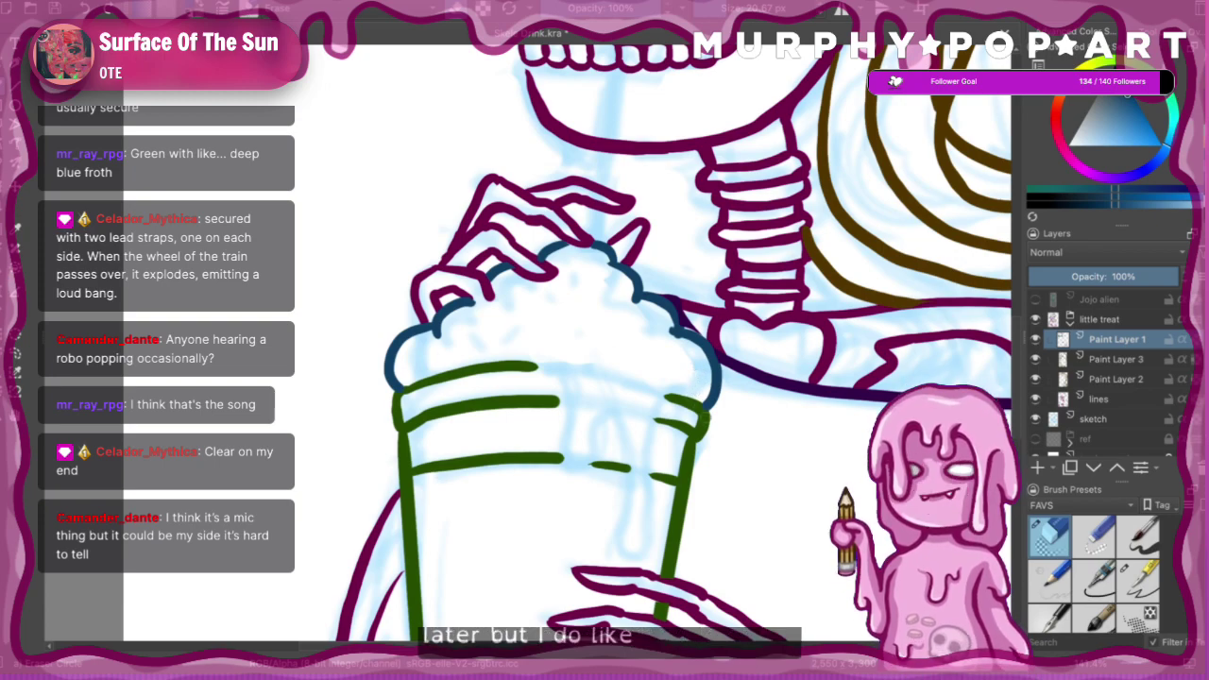
- Sample the dark purple of the dress neckline and set the stream's audio input to the Q2U Microphone
click(17, 229)
click(672, 304)
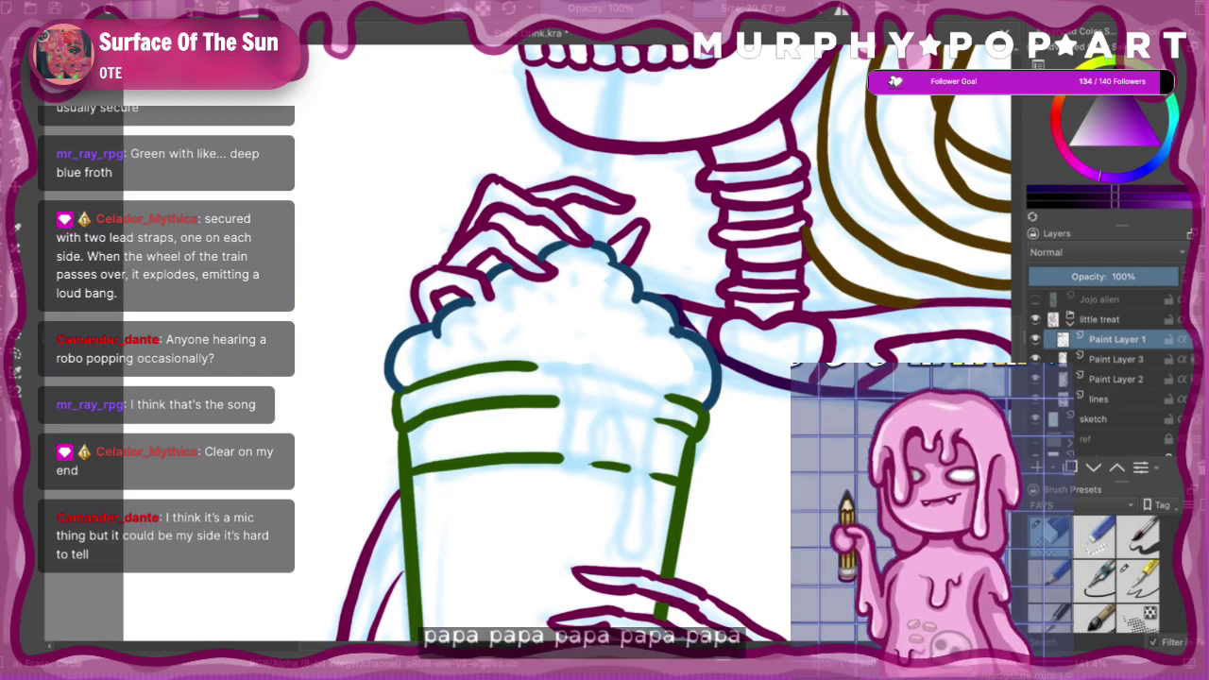
click(801, 573)
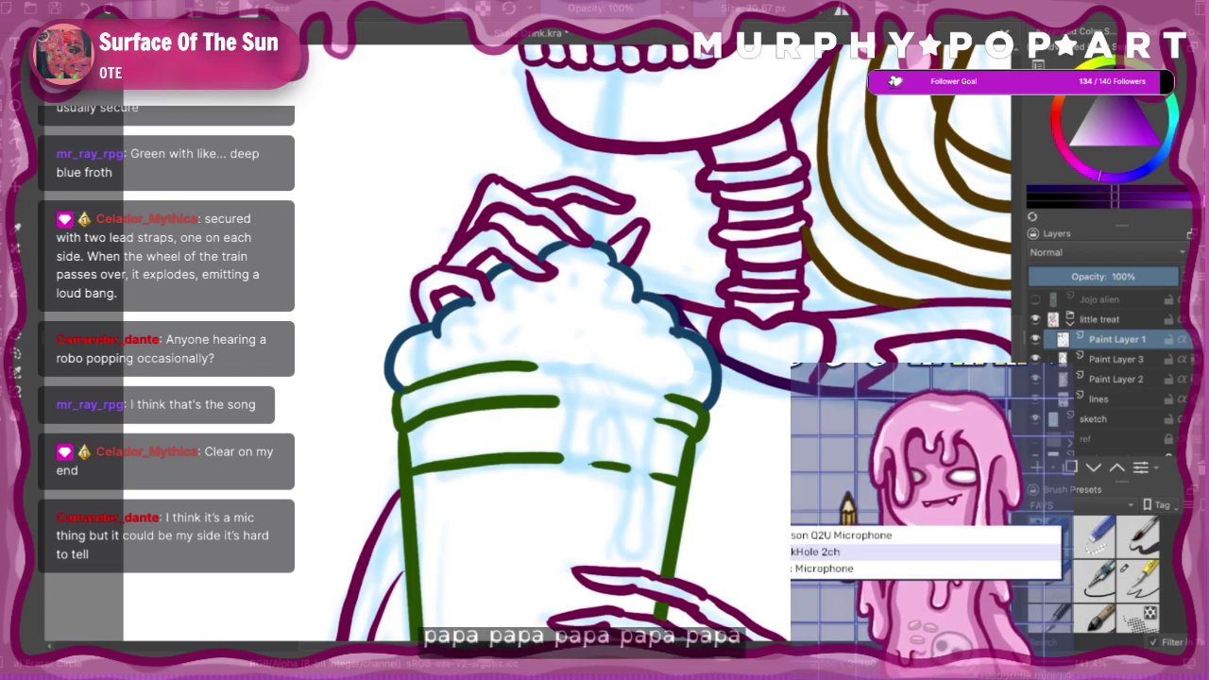
click(861, 539)
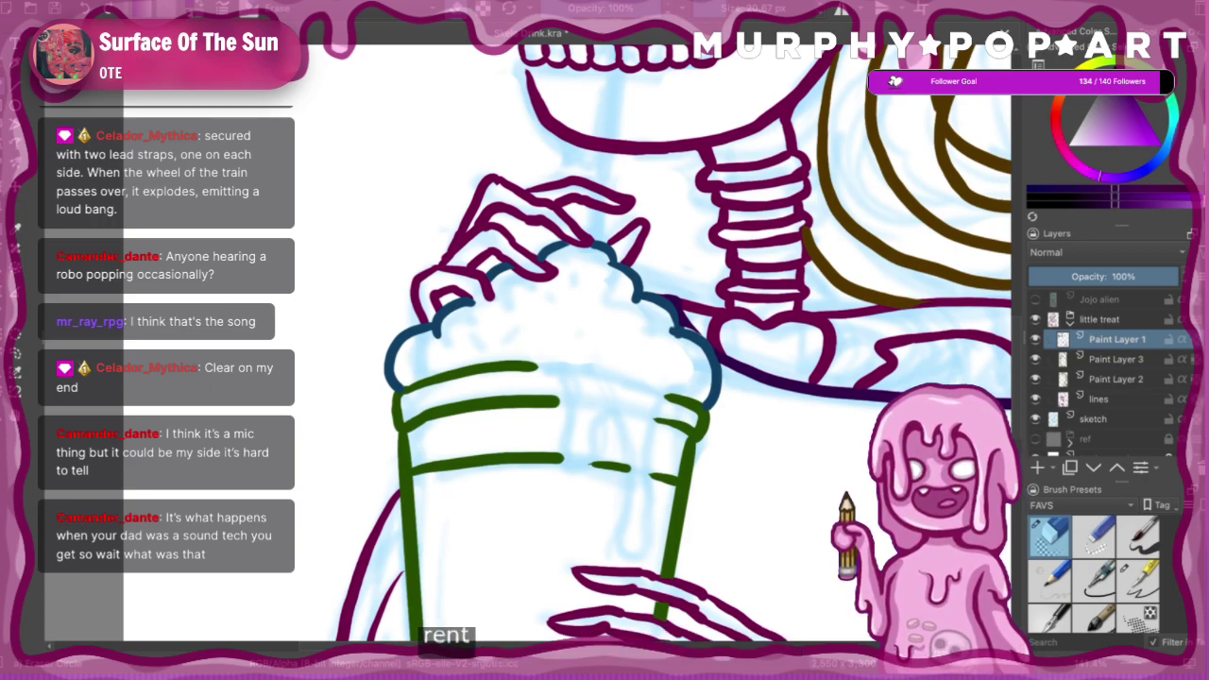
- Erase the finger outline on the lines layer where it overlaps the froth beneath the raised hand
click(1036, 342)
click(1035, 342)
click(1033, 360)
click(1033, 360)
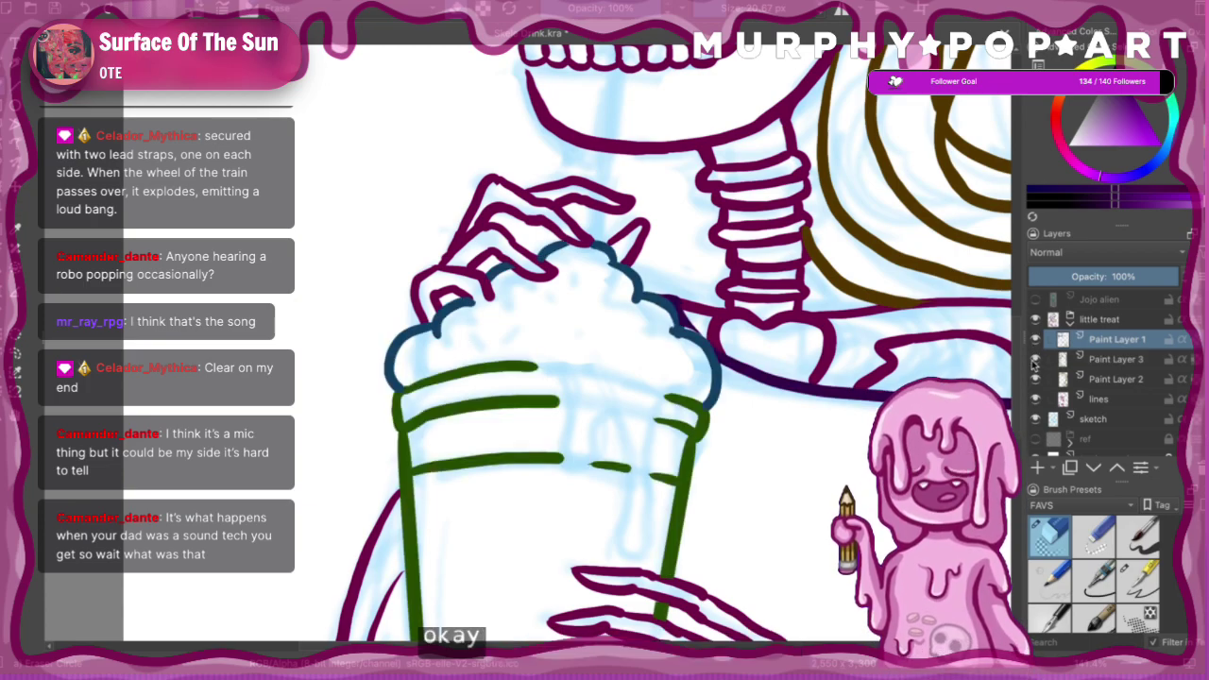
click(1036, 359)
click(1036, 359)
click(1035, 359)
click(1036, 359)
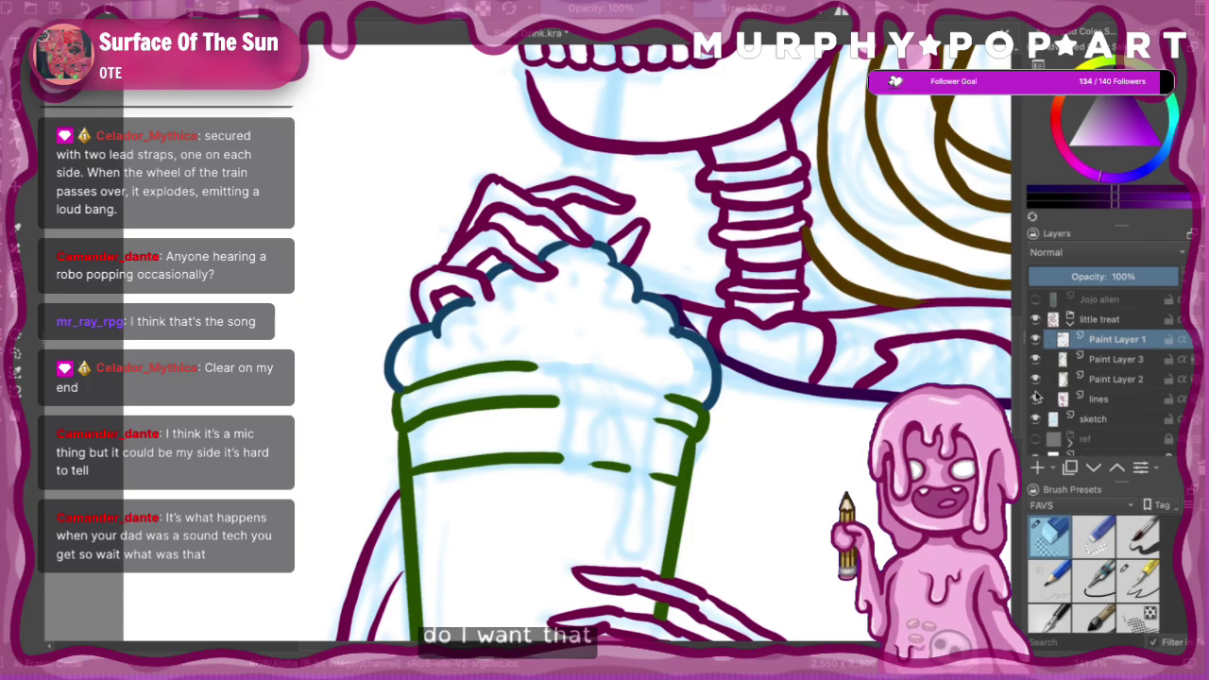
click(1036, 398)
click(1037, 397)
click(1096, 398)
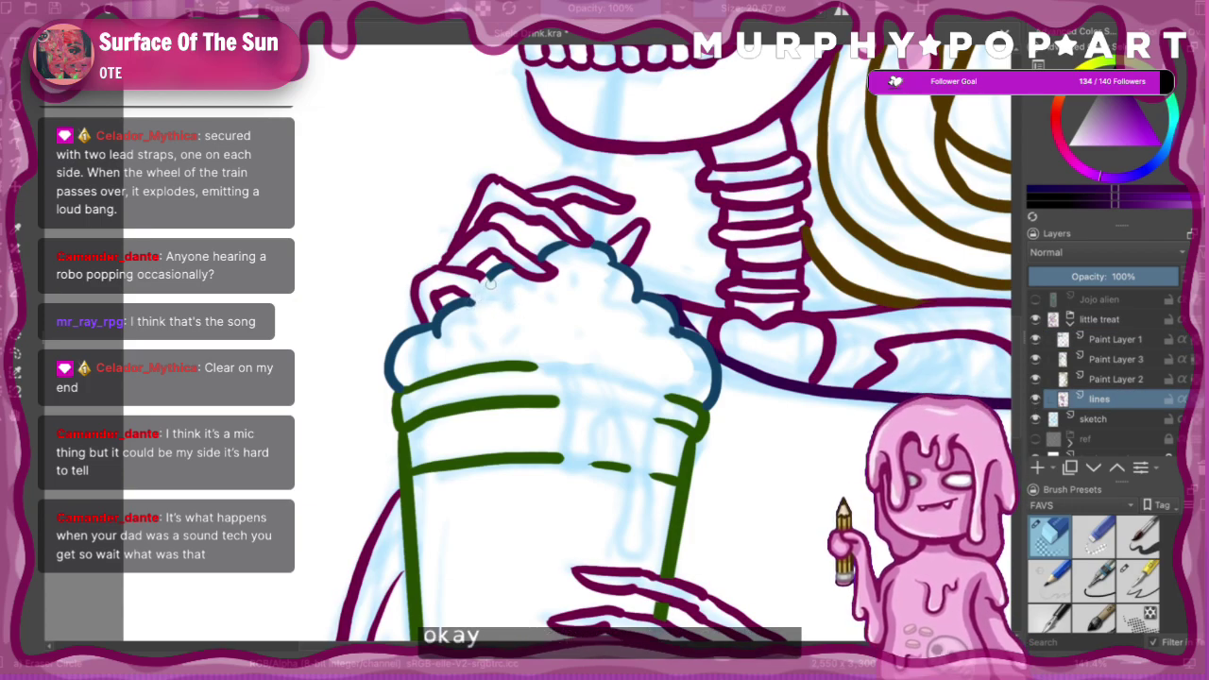
- Ink the missing stretch of the froth outline behind the fingers on Paint Layer 3, using the froth's sampled dark blue
click(1036, 359)
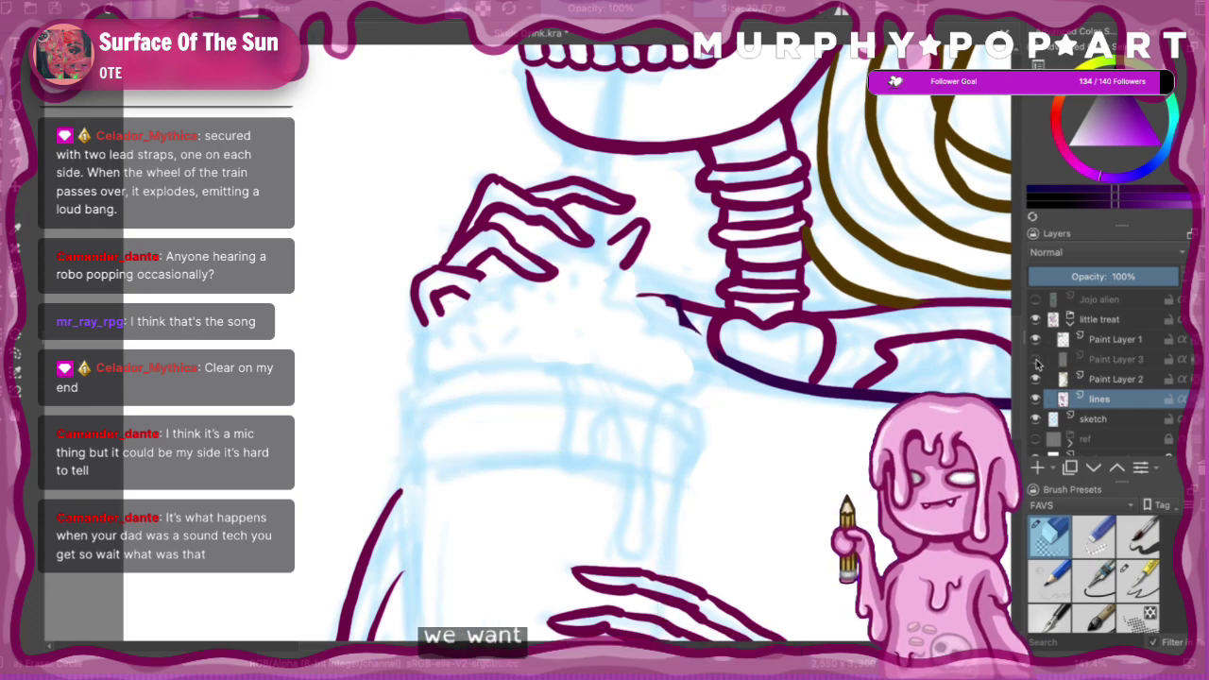
click(1036, 359)
click(1099, 359)
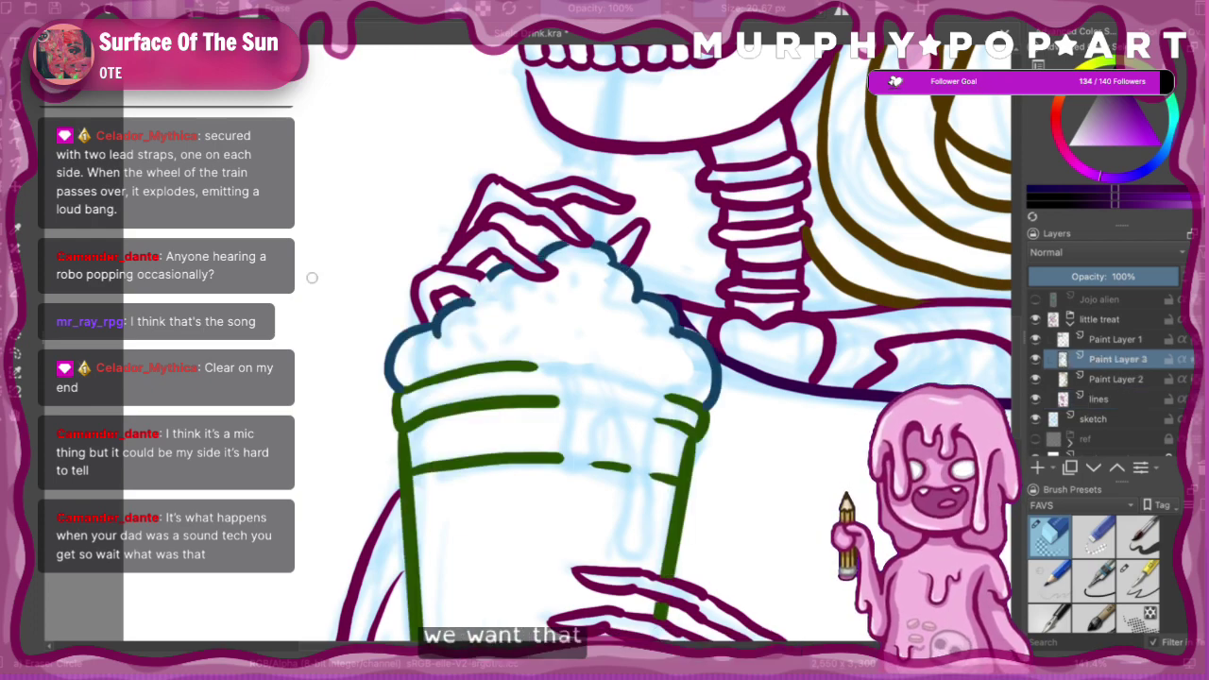
ctrl+click(456, 305)
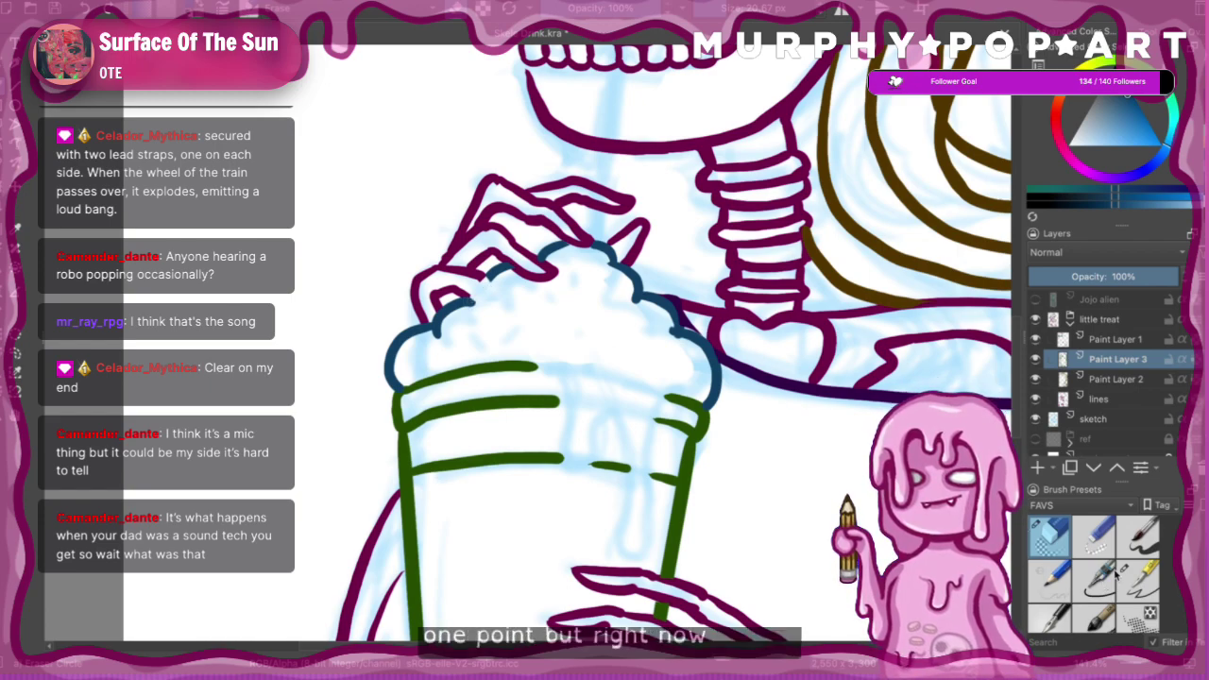
click(1144, 590)
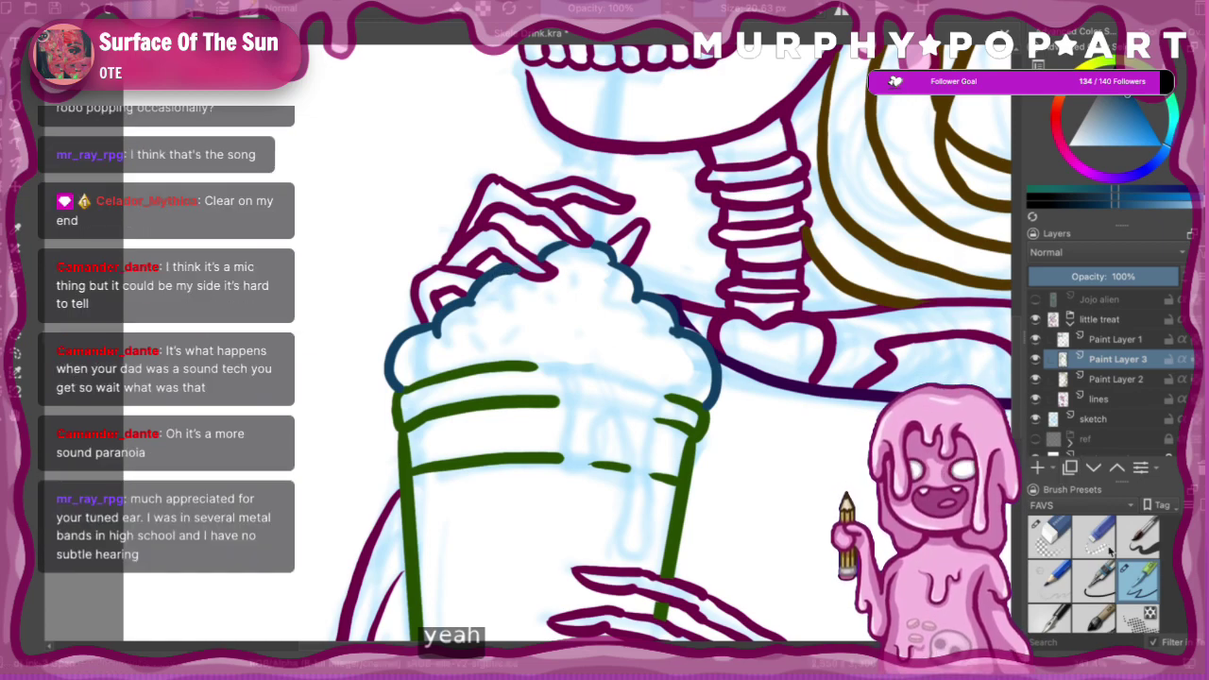
- Examine the froth outline close up and within the whole drawing, and check which strokes belong to Paint Layer 3
key(slash)
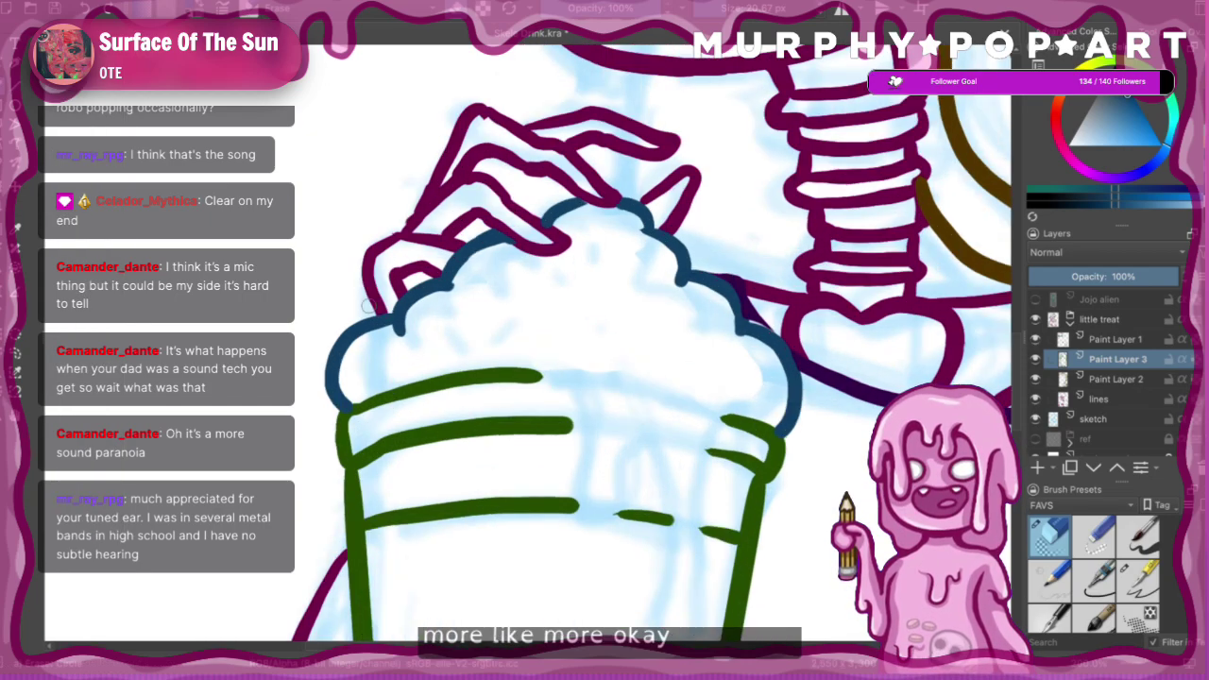
key(ctrl+minus)
key(ctrl+minus)
key(ctrl+minus)
key(ctrl+minus)
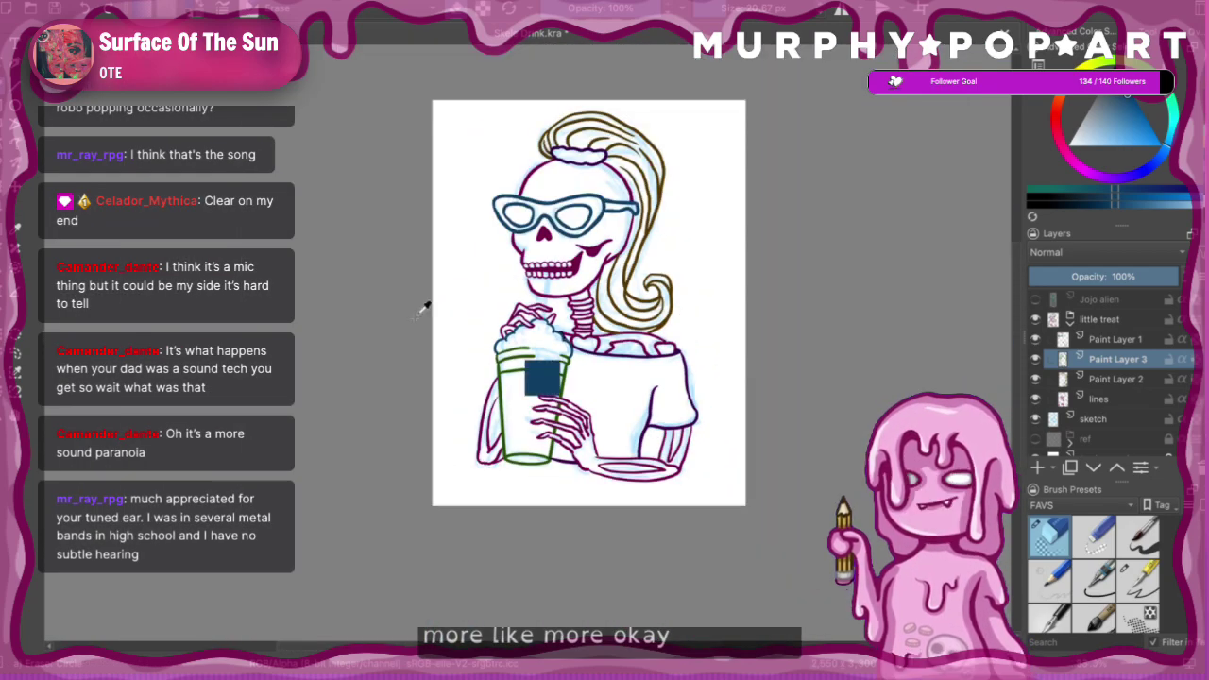
key(ctrl+plus)
key(ctrl+plus)
key(ctrl+plus)
scroll(529, 346, up, 2)
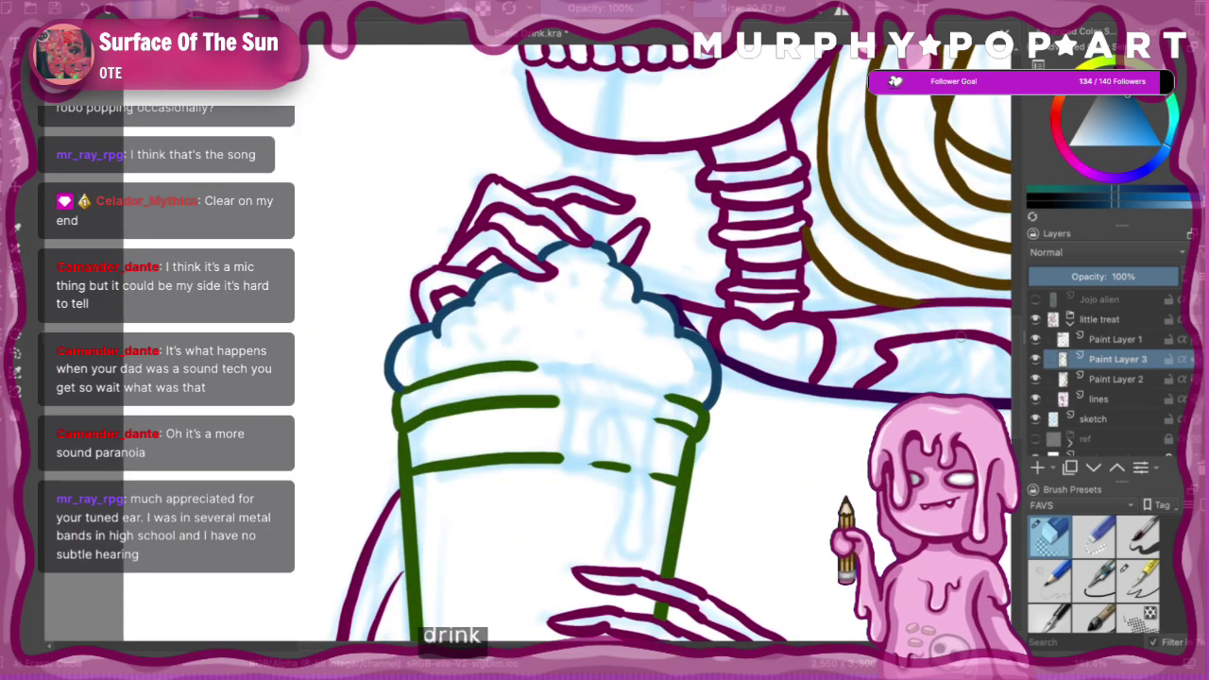
click(1036, 359)
click(1036, 359)
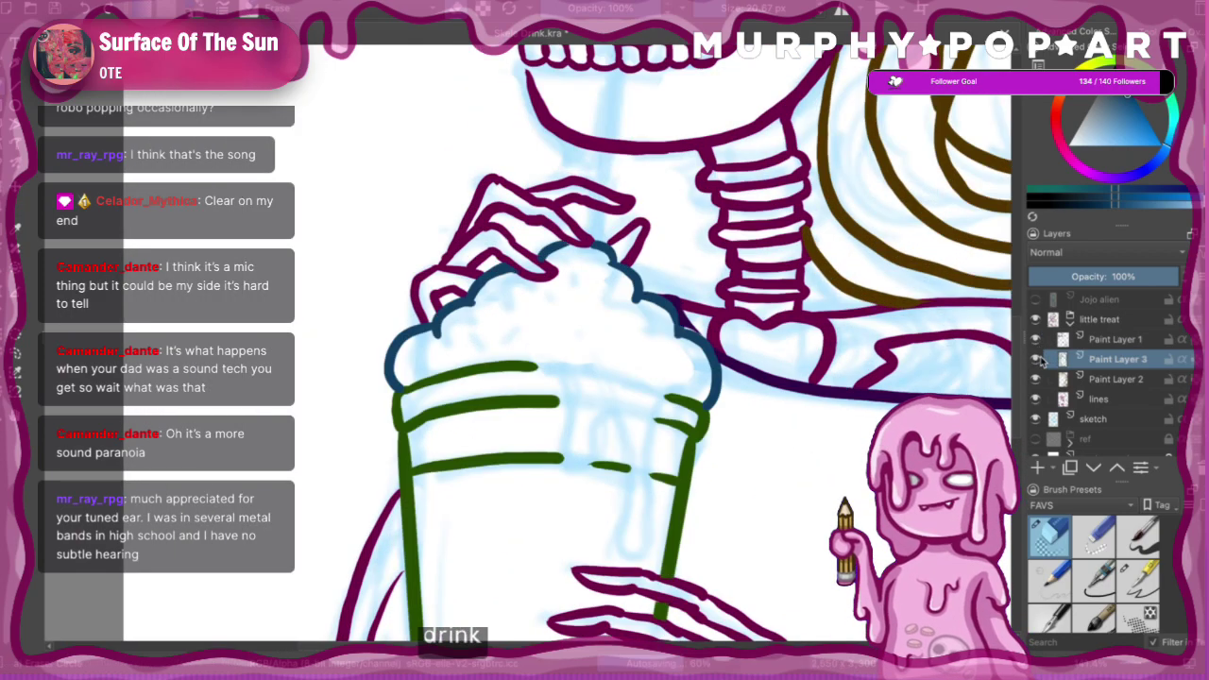
click(1036, 359)
click(1037, 359)
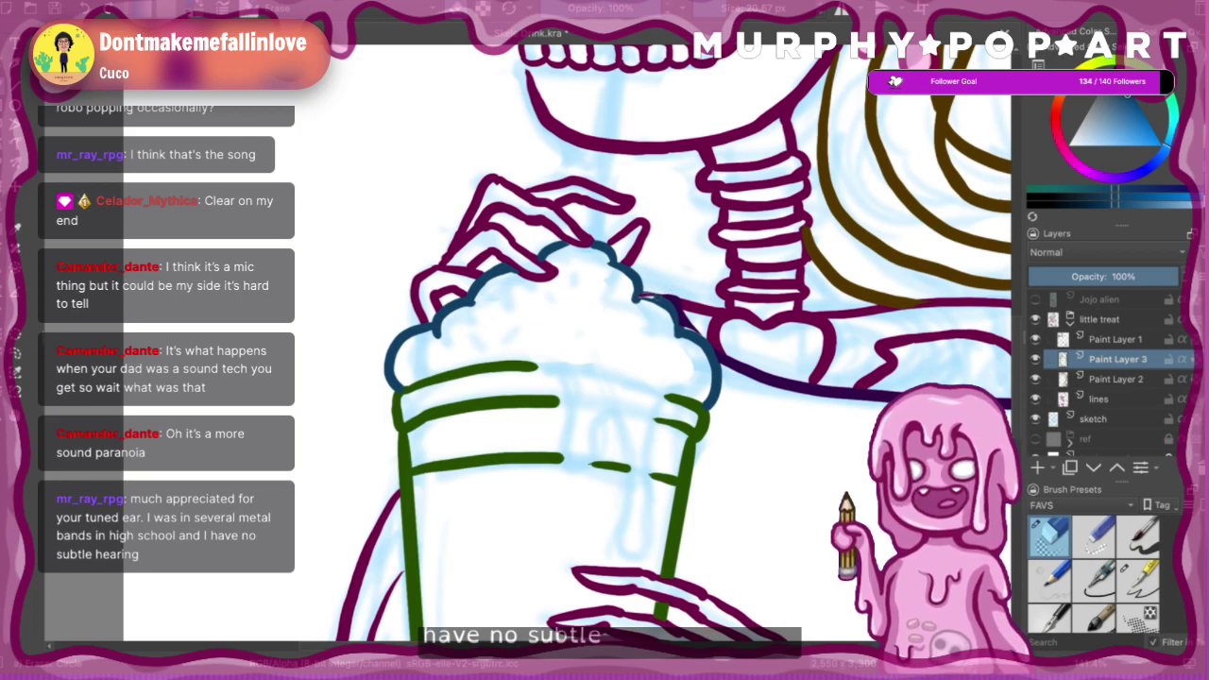
- Ink a short dark blue drip running from the froth over the cup's green bands, undoing strokes that miss the sketch
click(1140, 578)
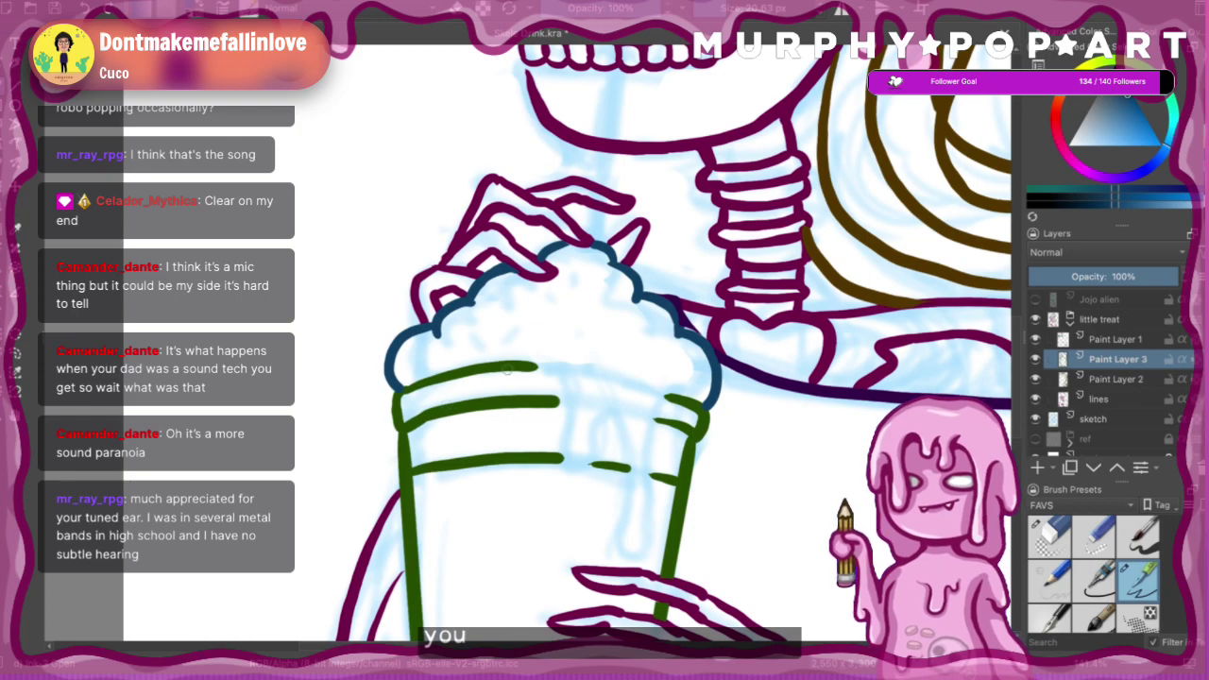
mouse_move(515, 354)
mouse_down()
mouse_move(552, 372)
mouse_move(557, 450)
mouse_up()
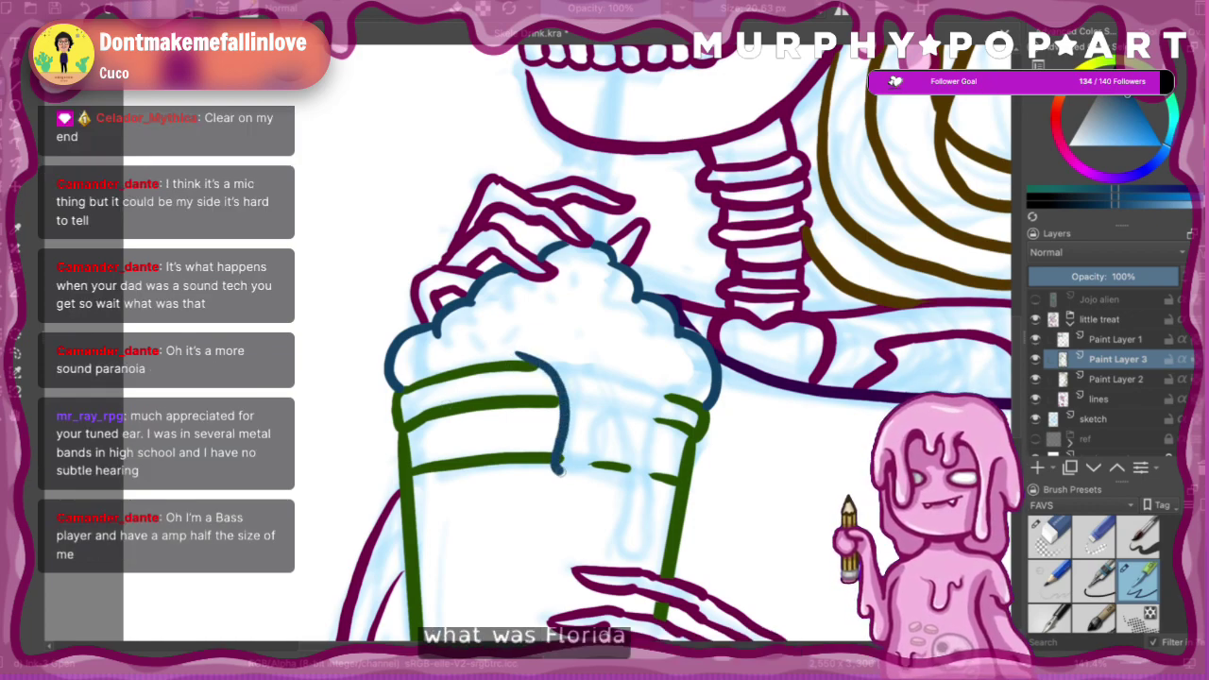
key(ctrl+z)
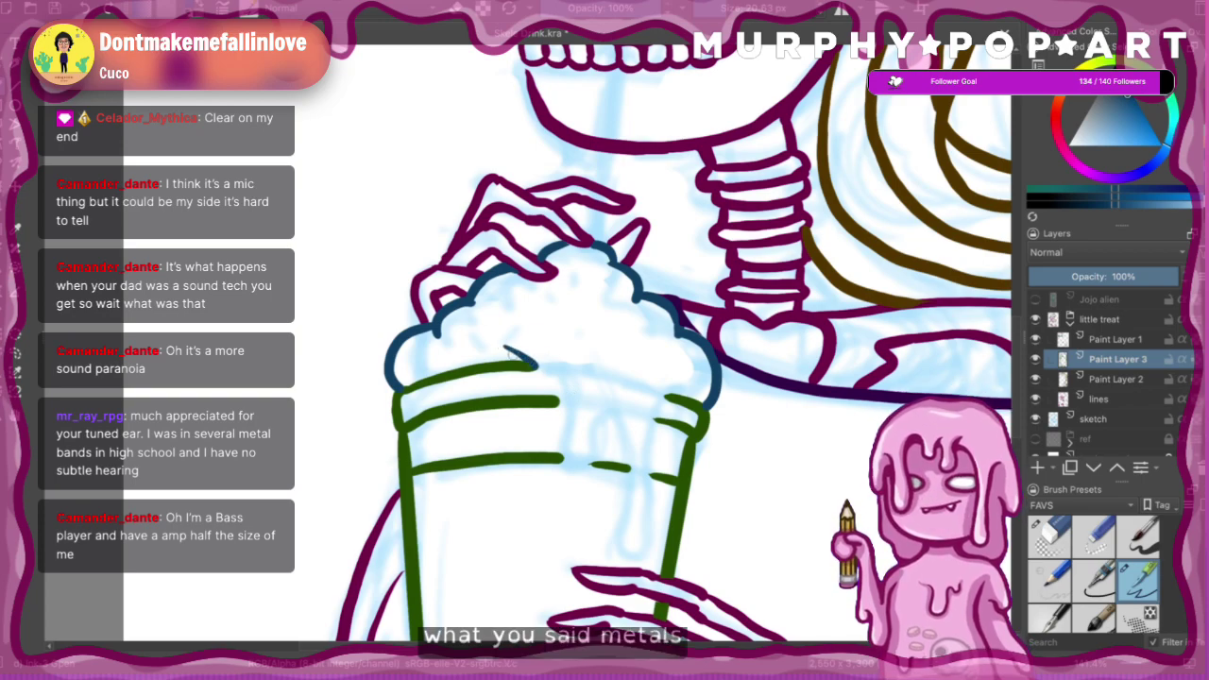
mouse_move(510, 350)
mouse_down()
mouse_move(563, 394)
mouse_move(573, 469)
mouse_move(588, 473)
mouse_move(597, 455)
mouse_move(598, 413)
mouse_move(626, 457)
mouse_up()
key(ctrl+z)
key(ctrl+z)
mouse_move(602, 417)
mouse_down()
mouse_move(621, 446)
mouse_move(620, 487)
mouse_up()
key(ctrl+z)
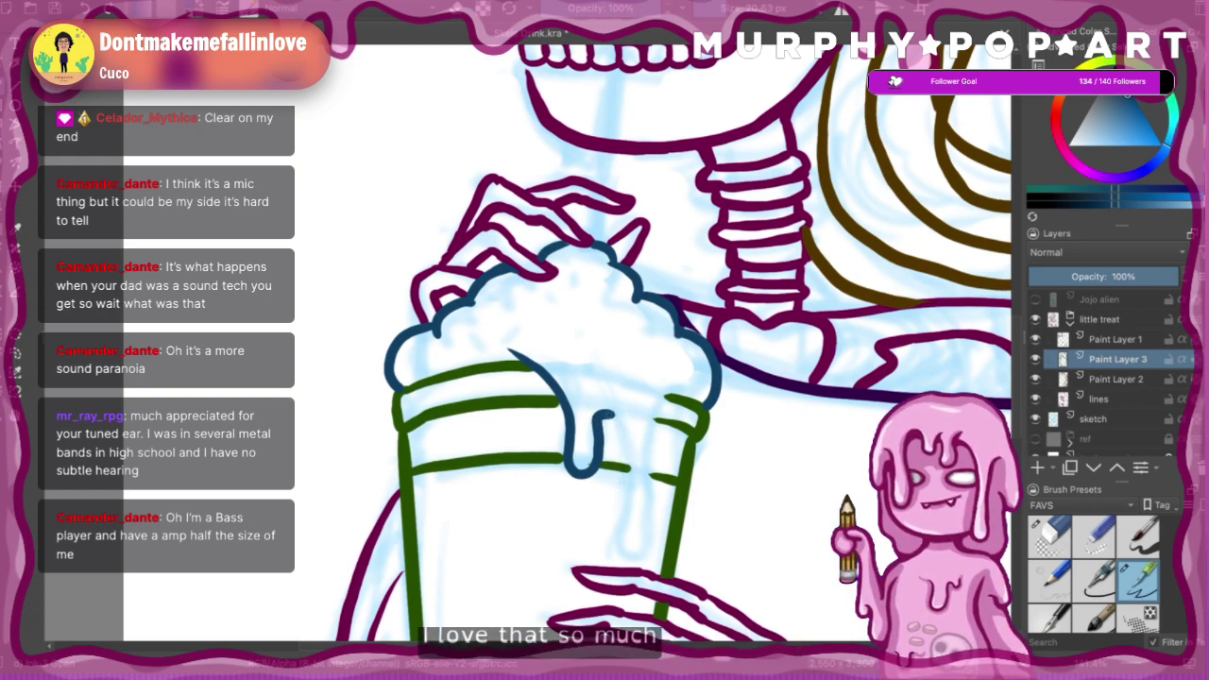
key(ctrl+z)
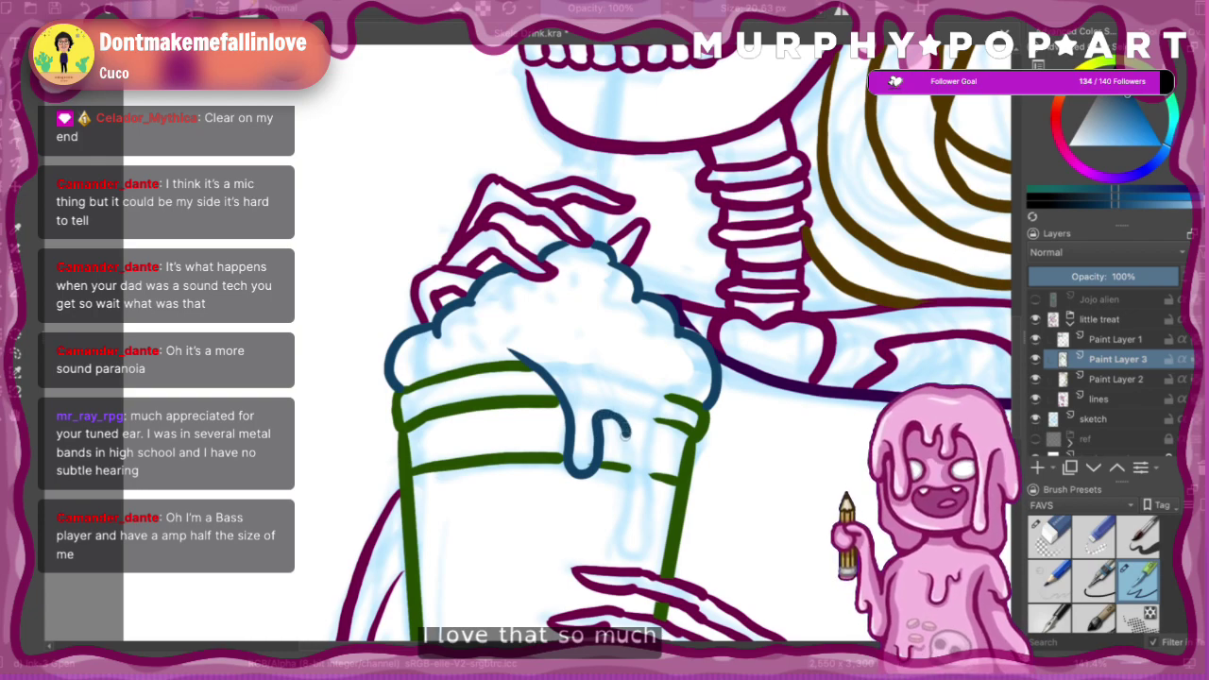
key(ctrl+z)
- Ink a longer second drip beside the first, hanging down toward the lower hand and rising back into the froth
mouse_move(598, 418)
mouse_down()
mouse_move(613, 419)
mouse_move(623, 443)
mouse_move(619, 525)
mouse_move(644, 557)
mouse_up()
key(ctrl+z)
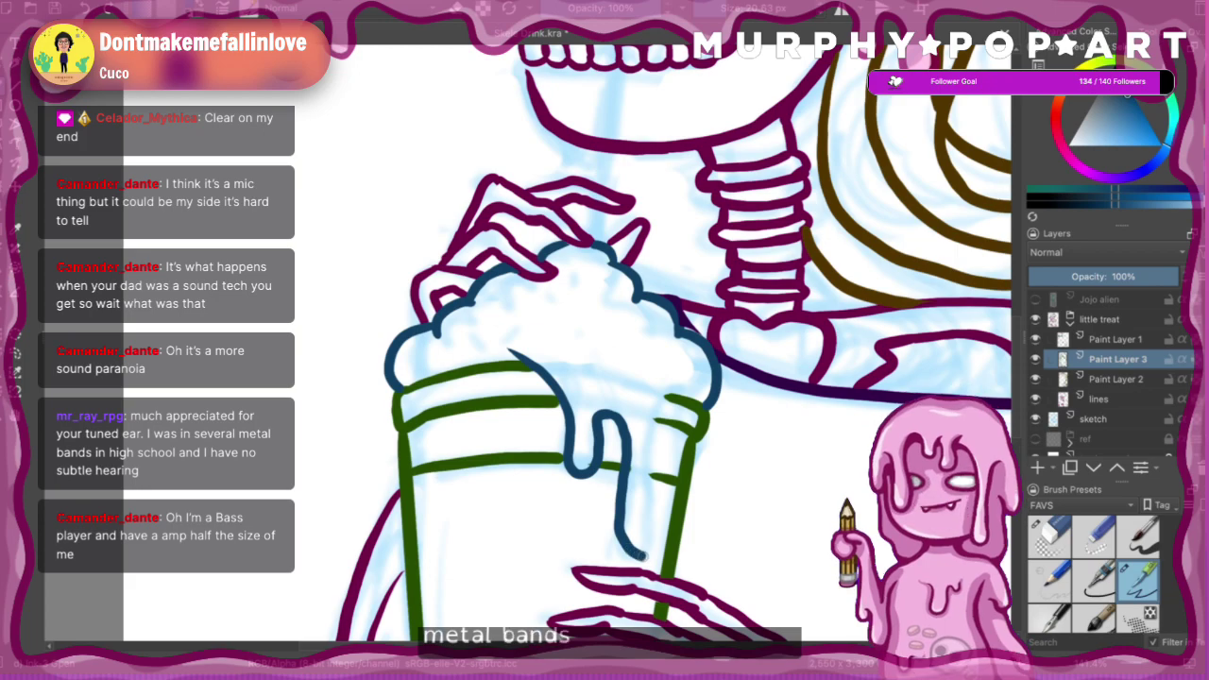
key(ctrl+z)
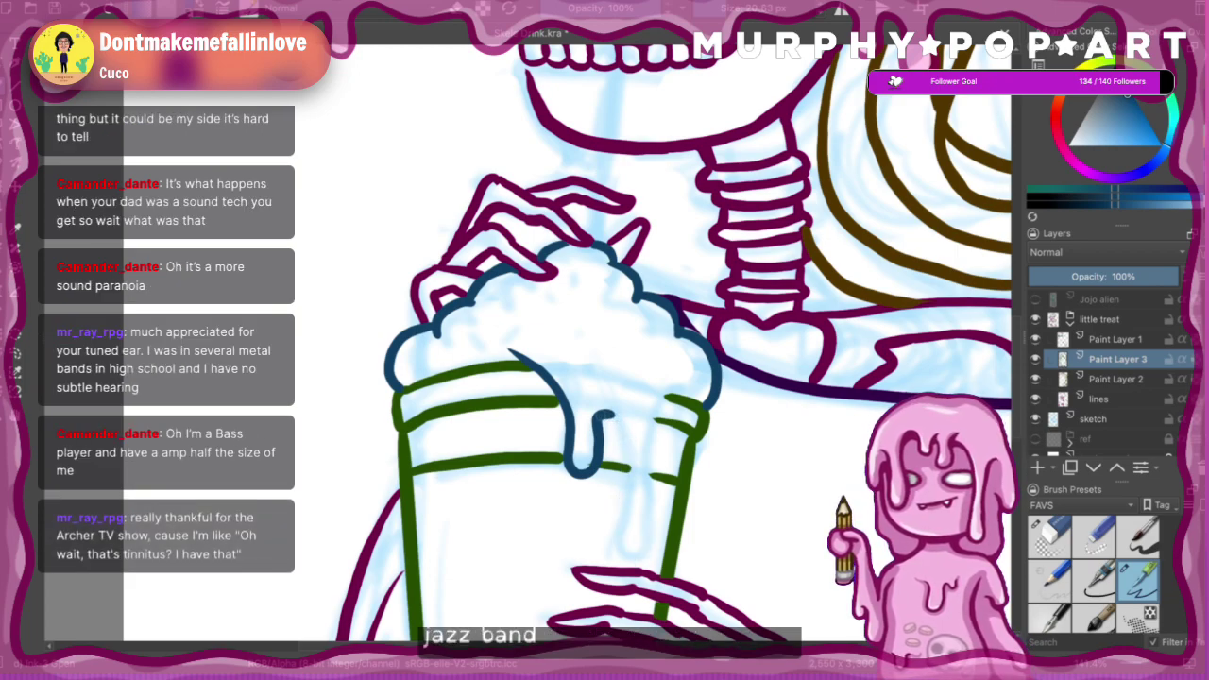
drag(619, 416, 643, 548)
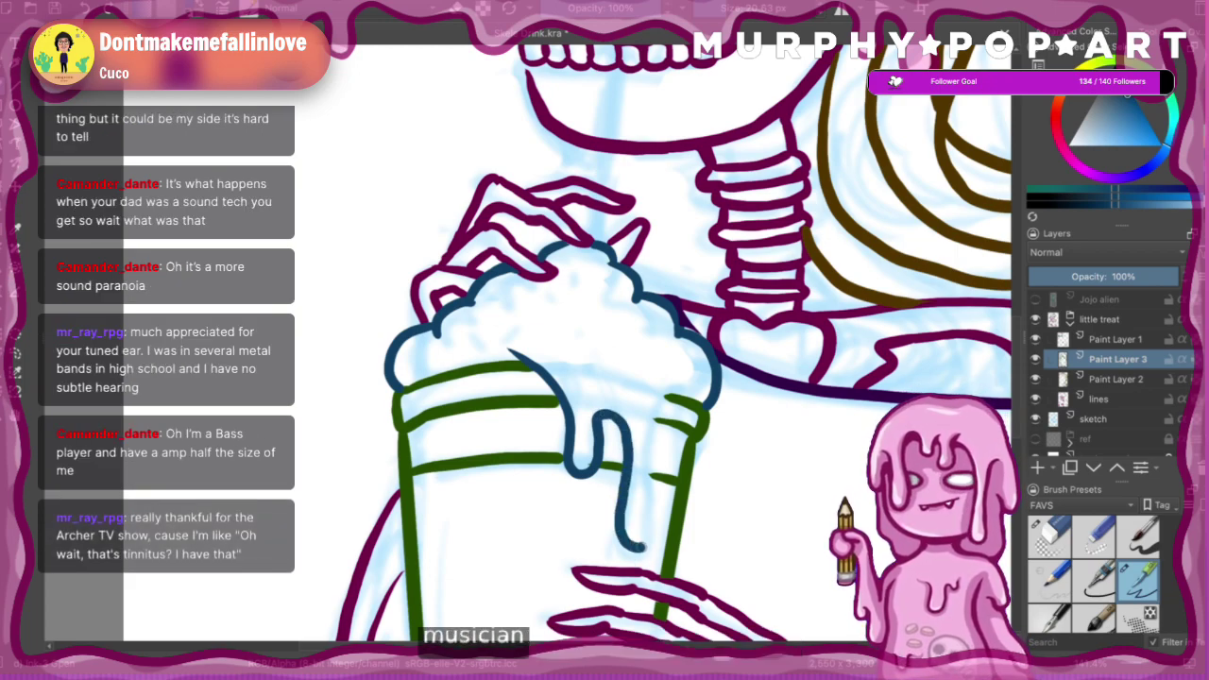
drag(664, 395, 639, 546)
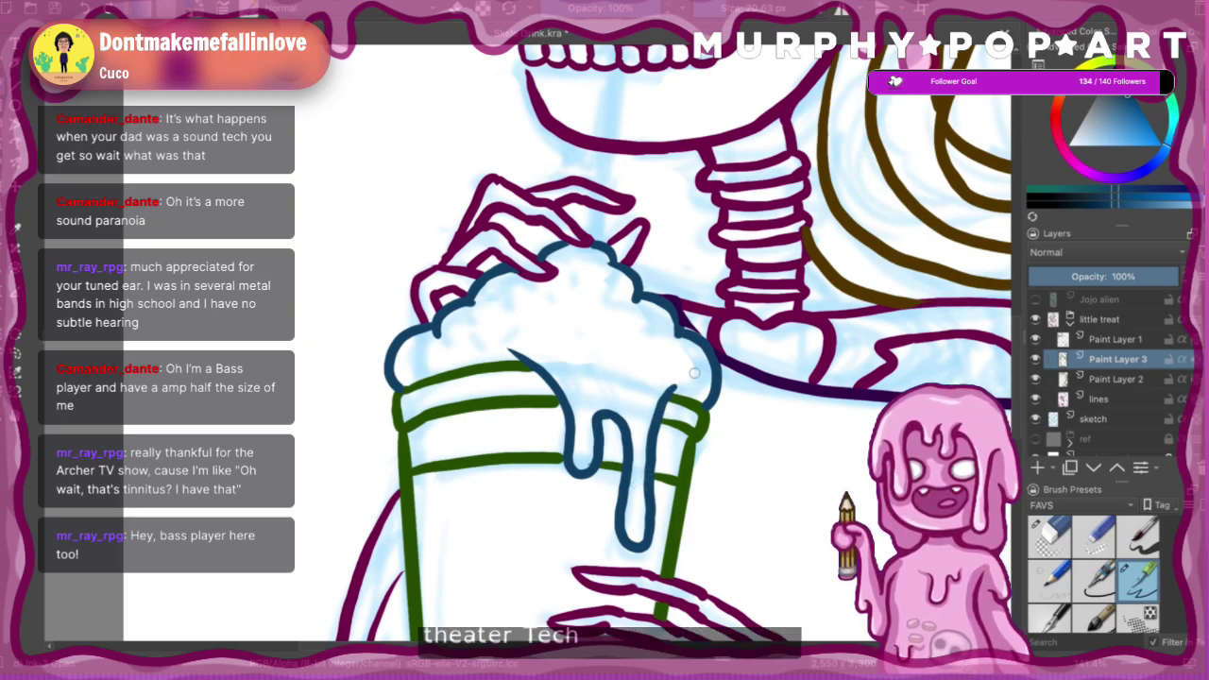
drag(694, 373, 651, 413)
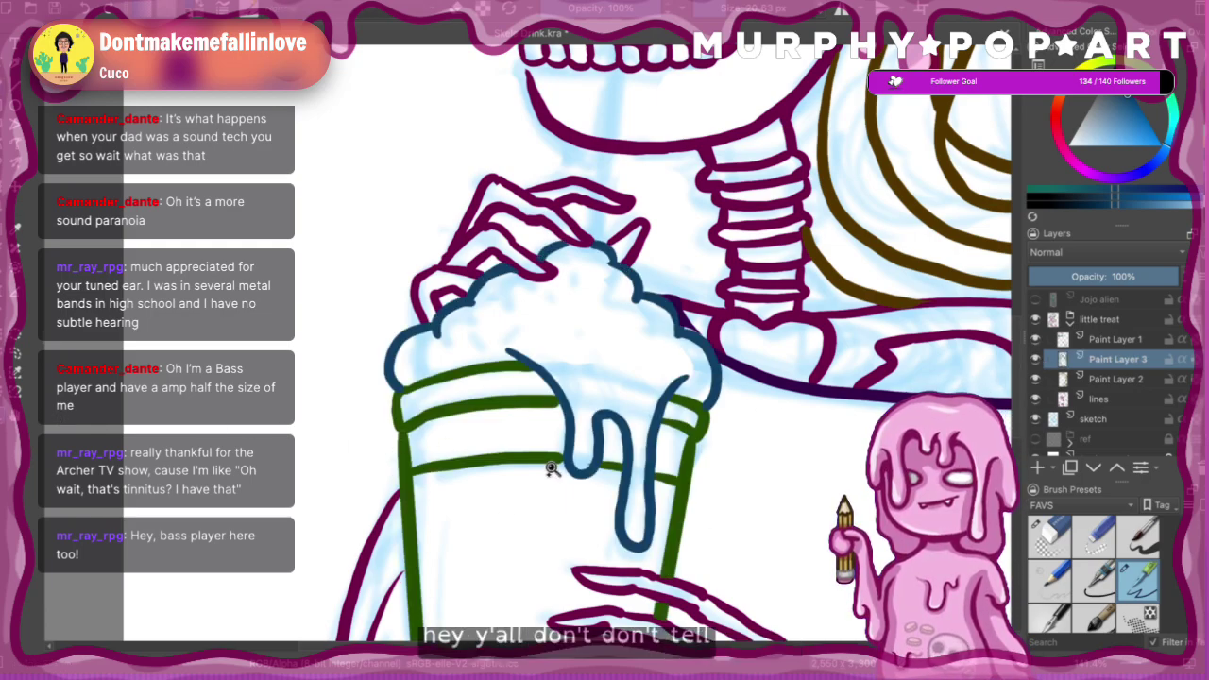
- Erase the green cup band inside the short drip, and ready the inking brush with the drip's sampled dark blue
scroll(594, 464, up, 2)
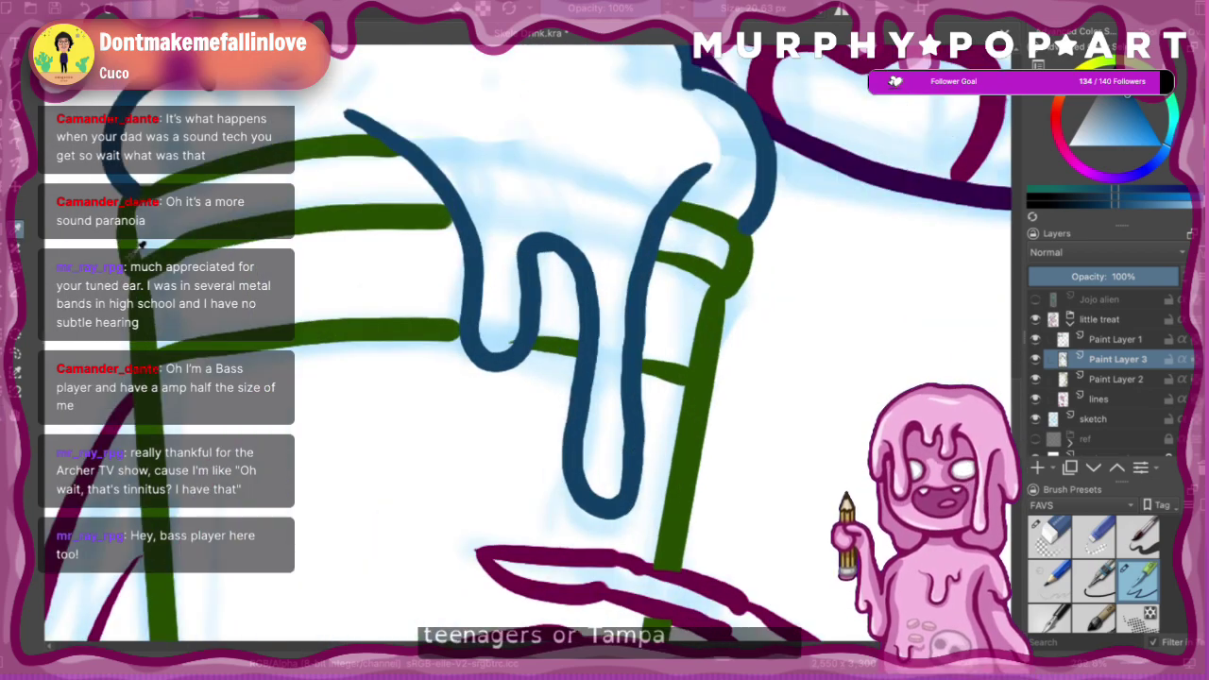
ctrl+click(350, 330)
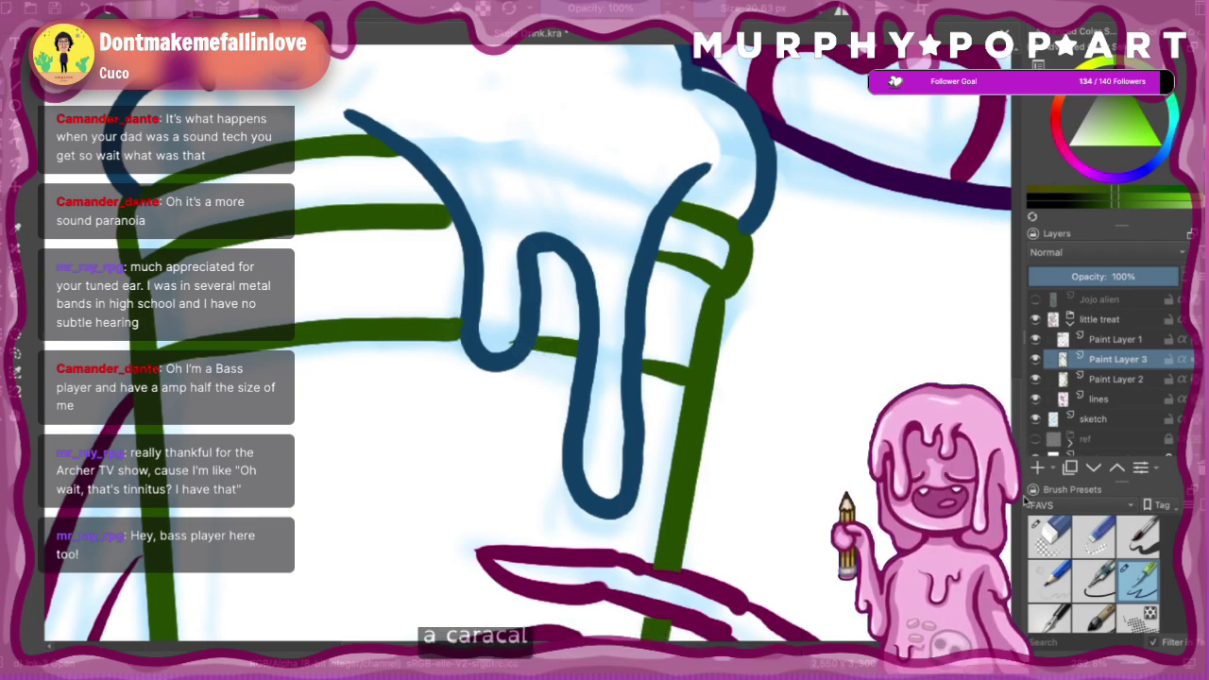
click(1048, 534)
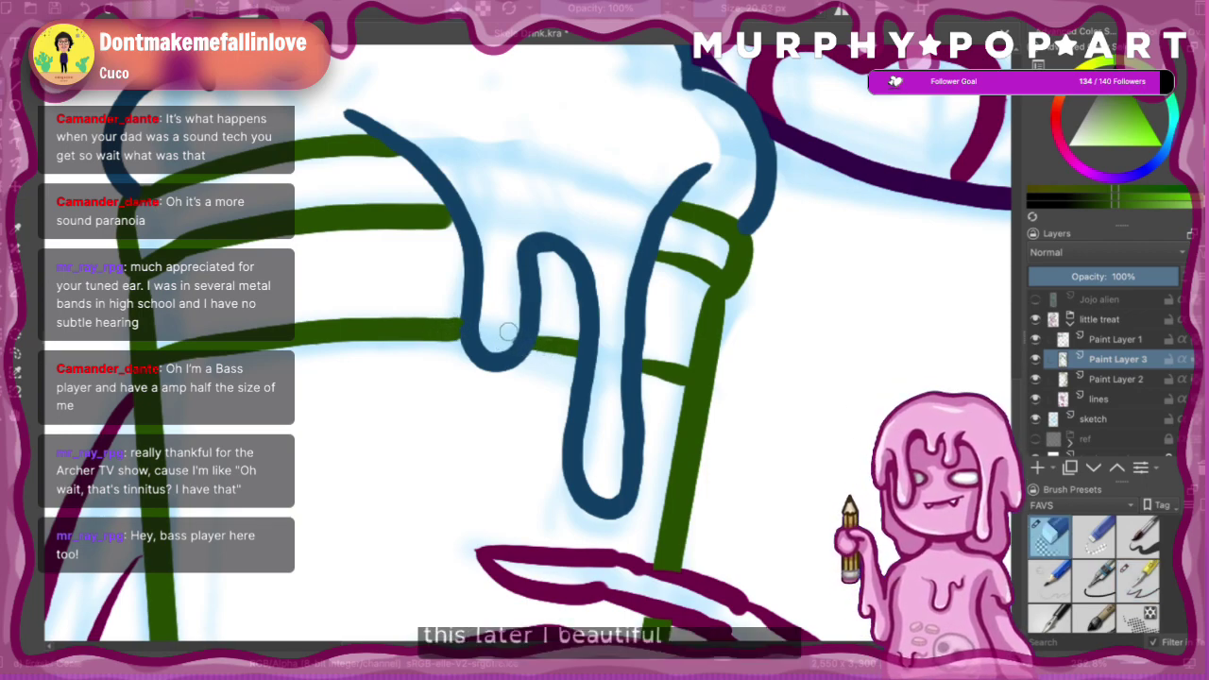
mouse_move(508, 331)
mouse_down()
mouse_move(493, 333)
mouse_move(539, 340)
mouse_up()
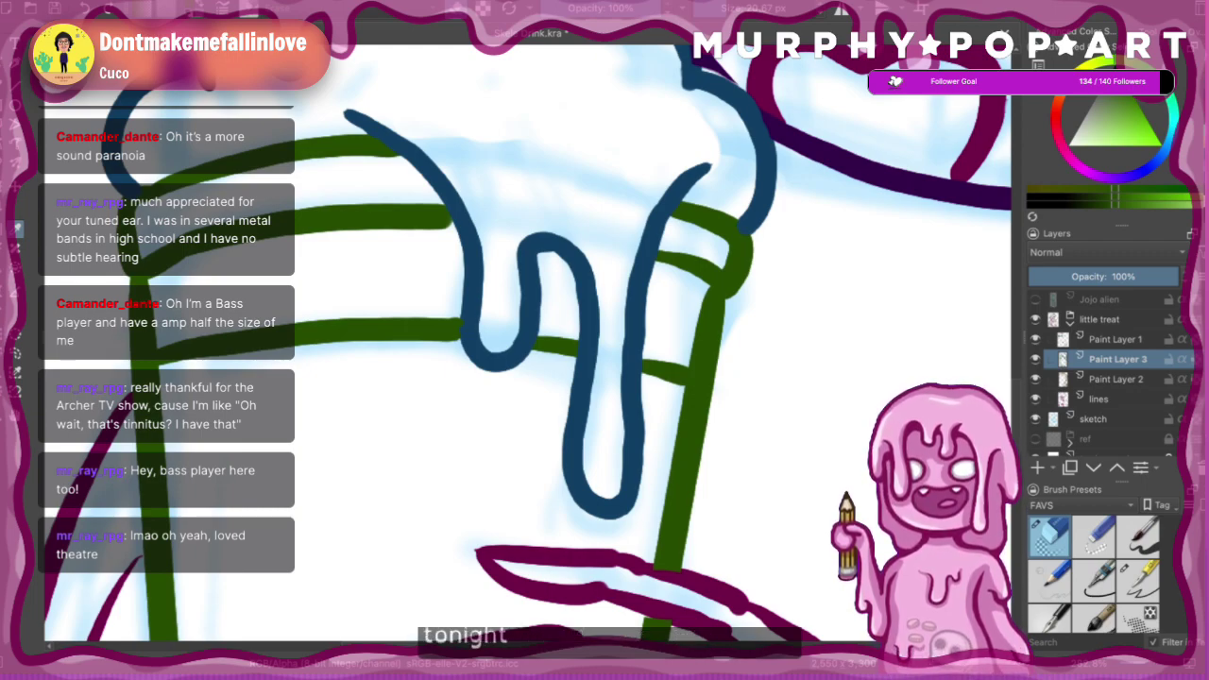
ctrl+click(478, 283)
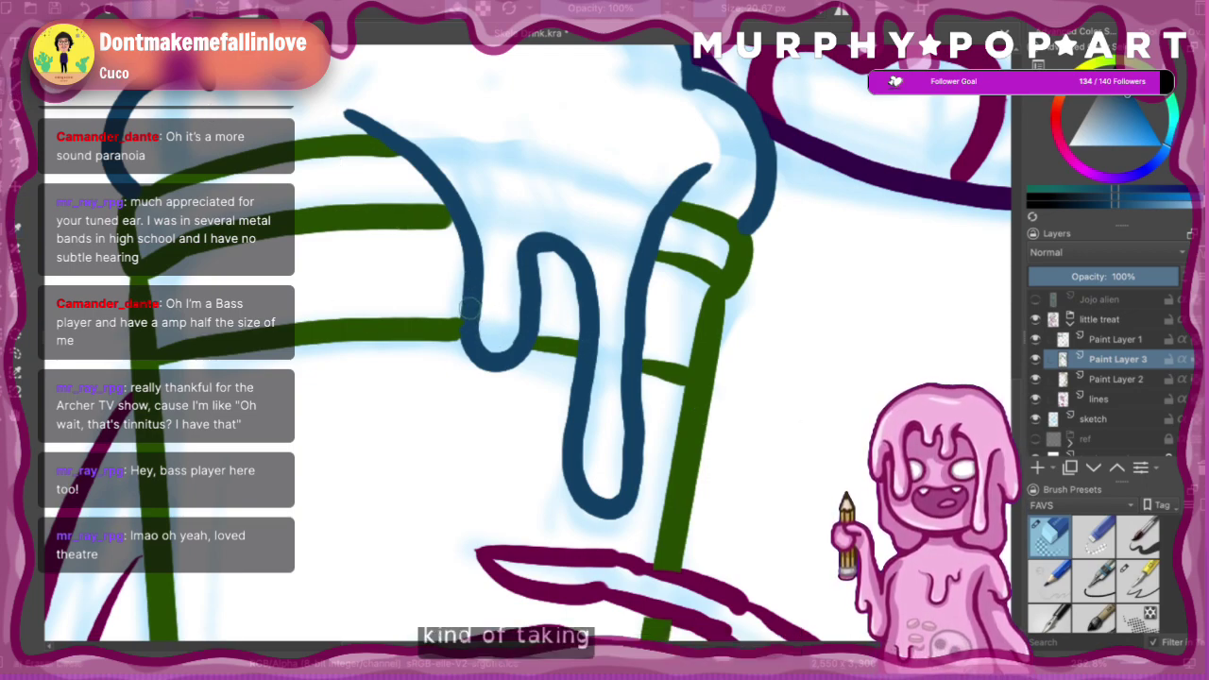
key(ctrl+z)
click(1135, 591)
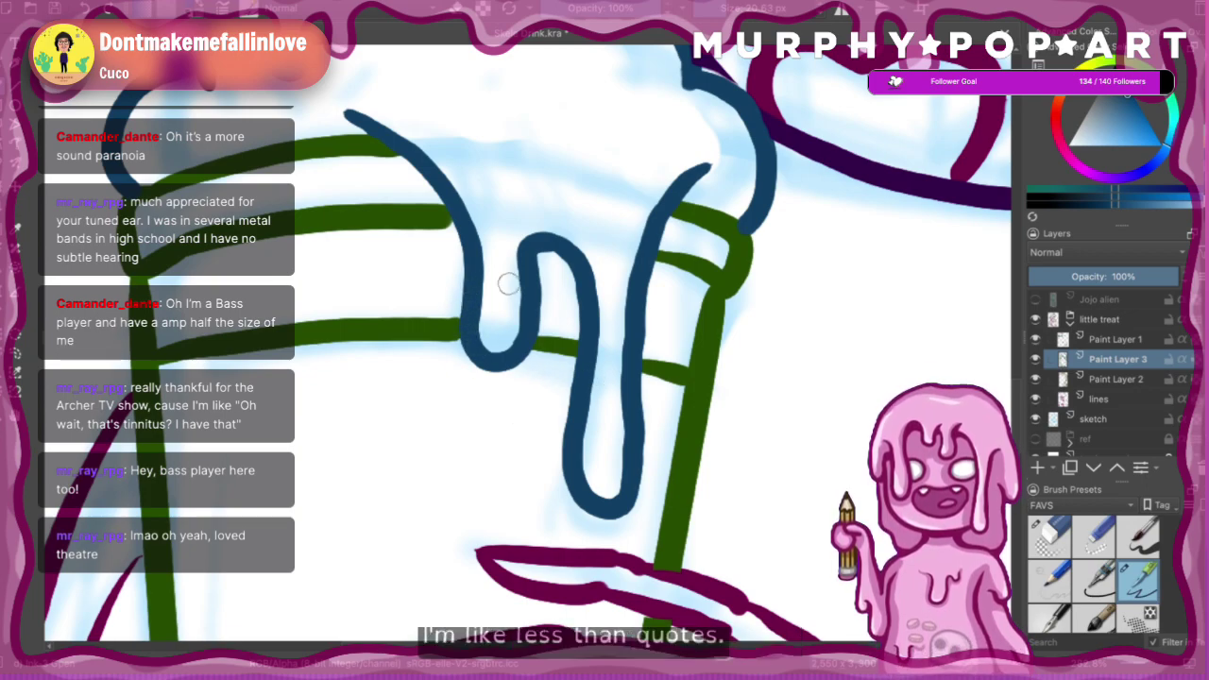
- Examine the whole figure with its froth drips, and check which strokes of the hand around the cup belong to the lines layer
key(ctrl+minus)
key(ctrl+minus)
key(ctrl+minus)
key(ctrl+minus)
scroll(508, 281, down, 3)
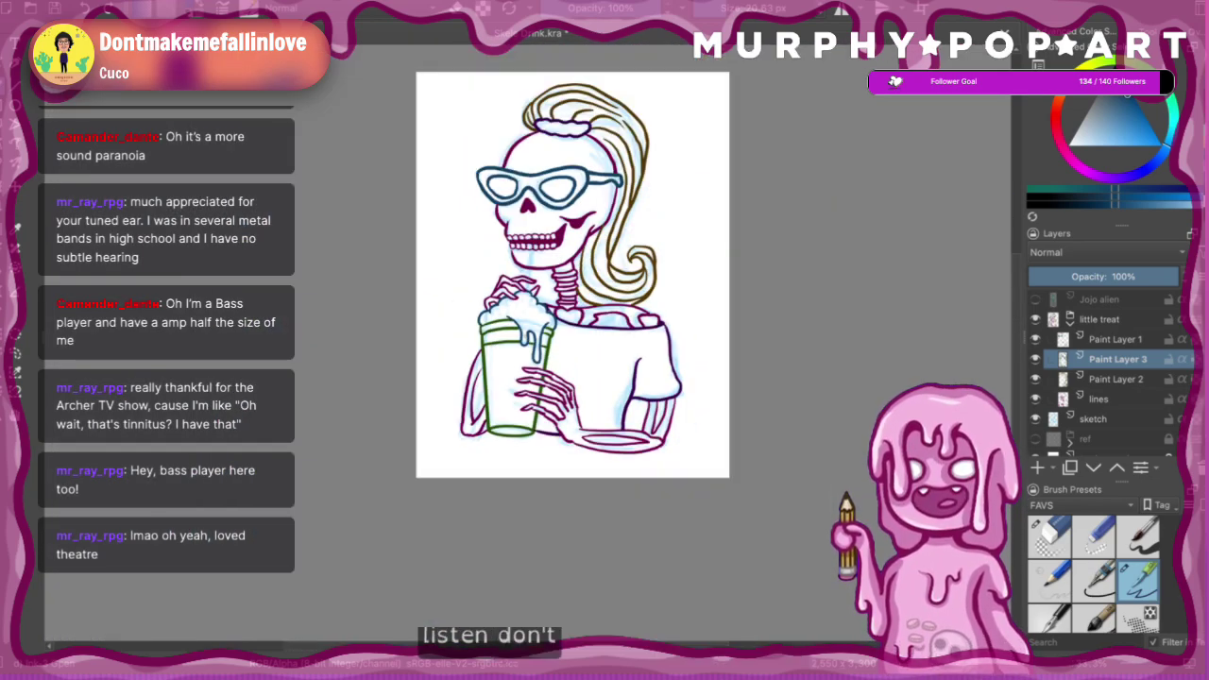
scroll(509, 281, down, 2)
scroll(511, 280, up, 5)
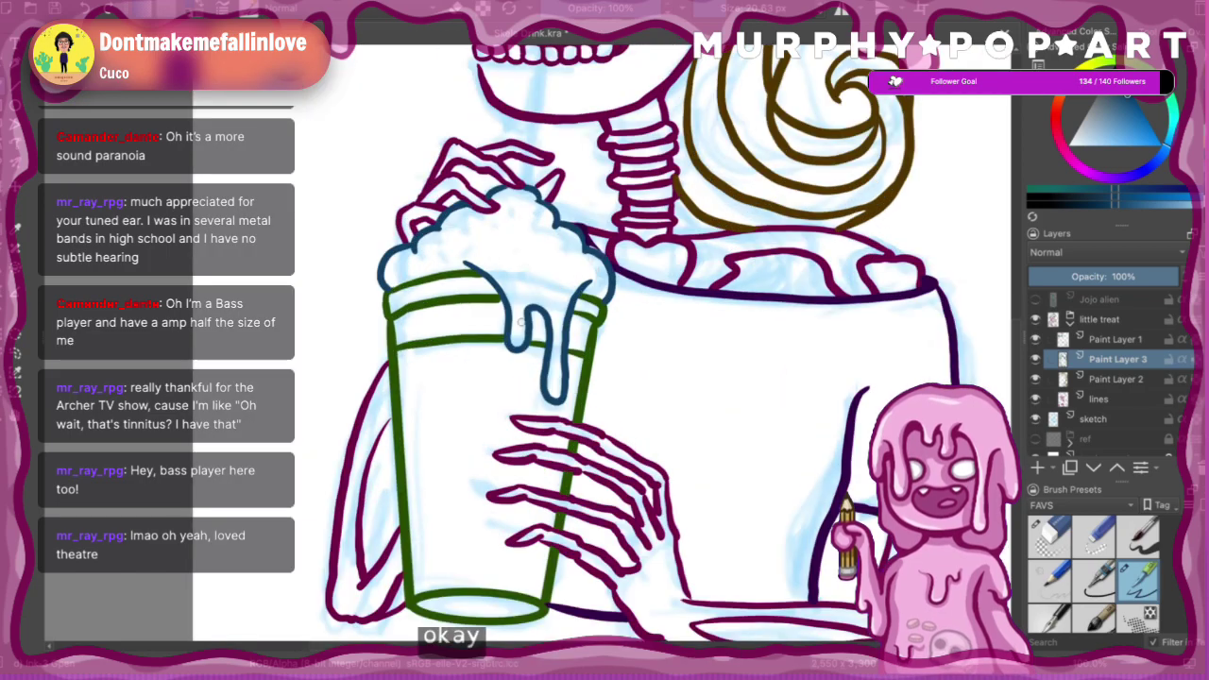
scroll(520, 321, up, 2)
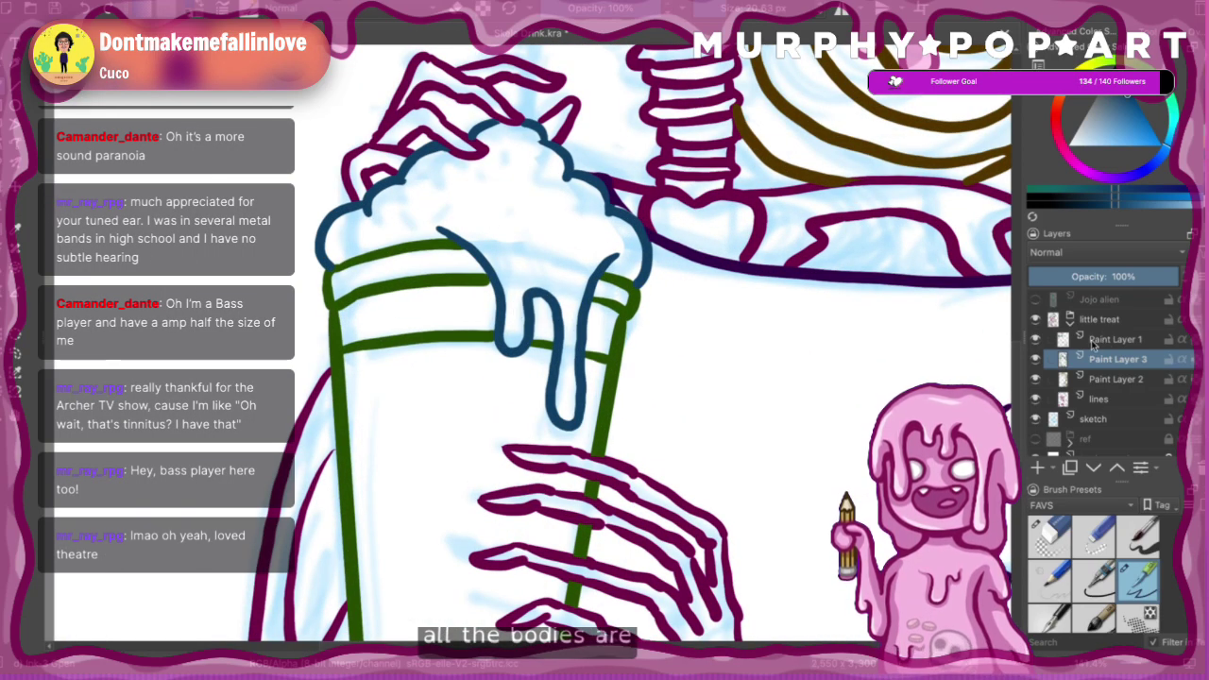
drag(1017, 355, 1017, 418)
click(1037, 399)
click(1037, 399)
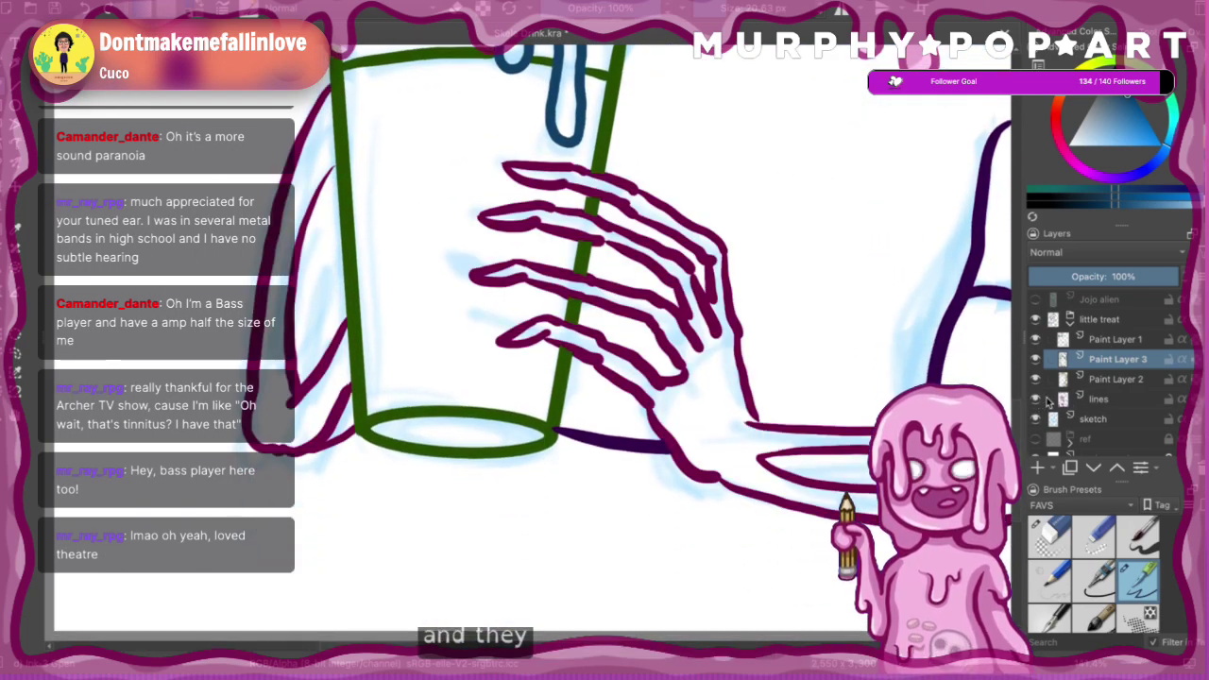
- On the lines layer, close the gap in the wrist outline with its sampled dark magenta and clean up the corner with the eraser
click(1099, 399)
click(17, 228)
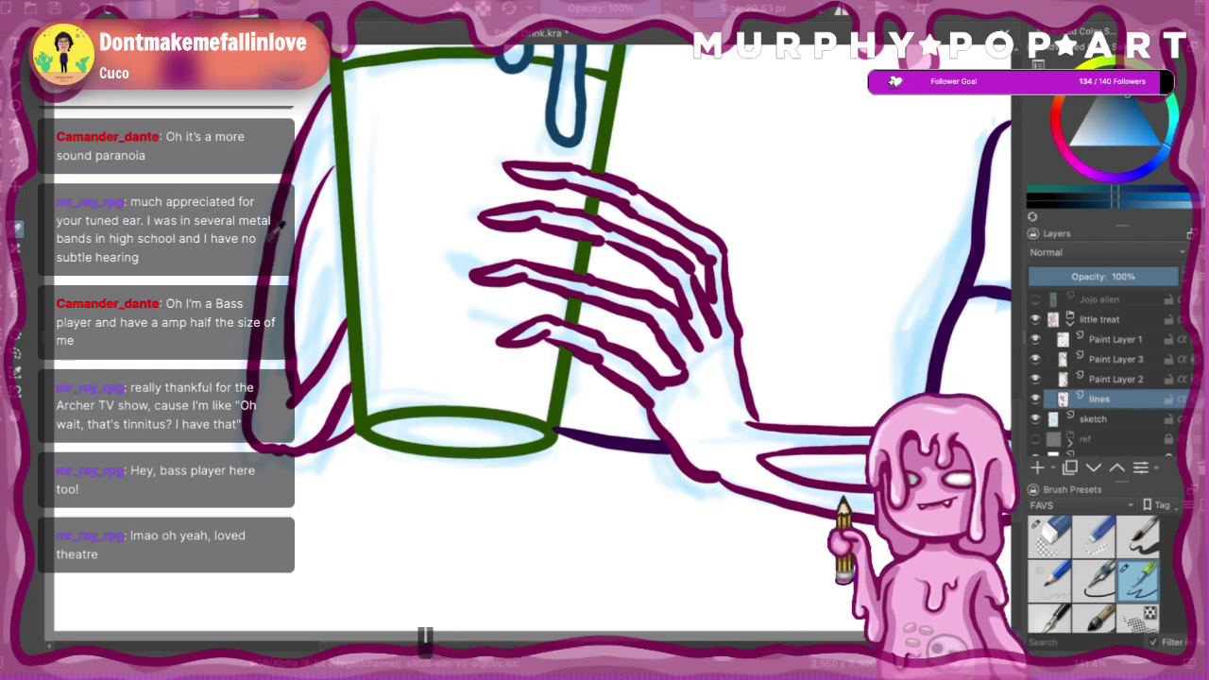
click(268, 234)
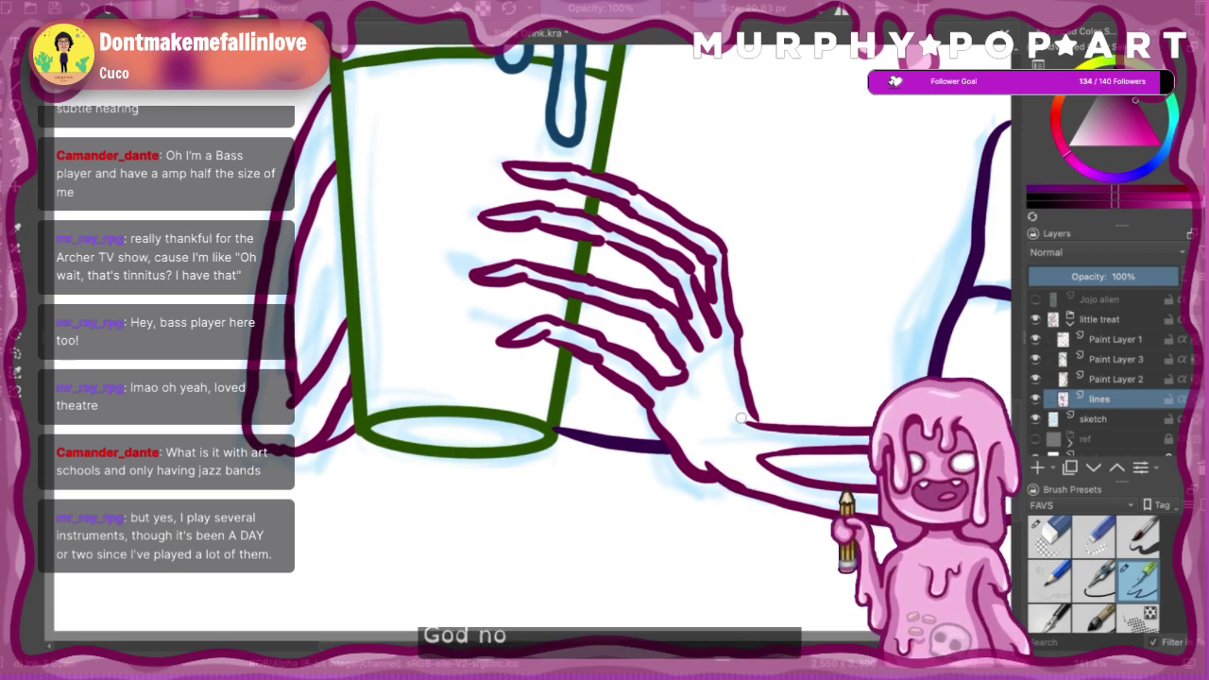
click(1034, 538)
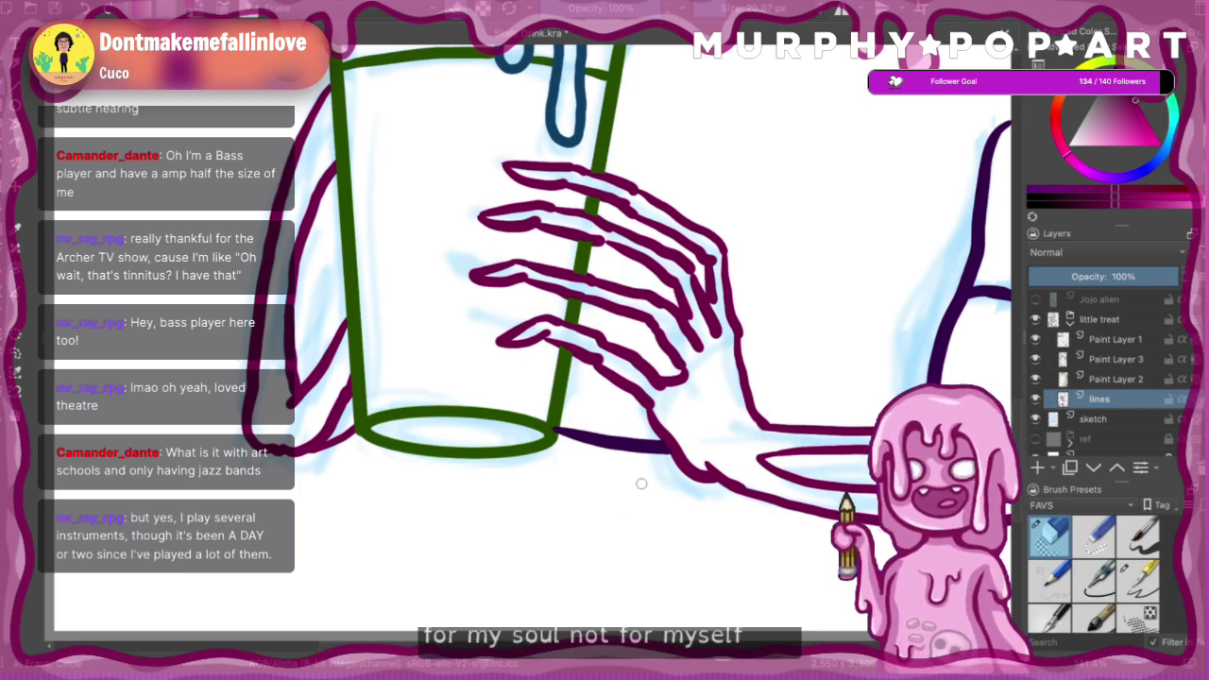
scroll(648, 480, down, 4)
scroll(649, 474, down, 2)
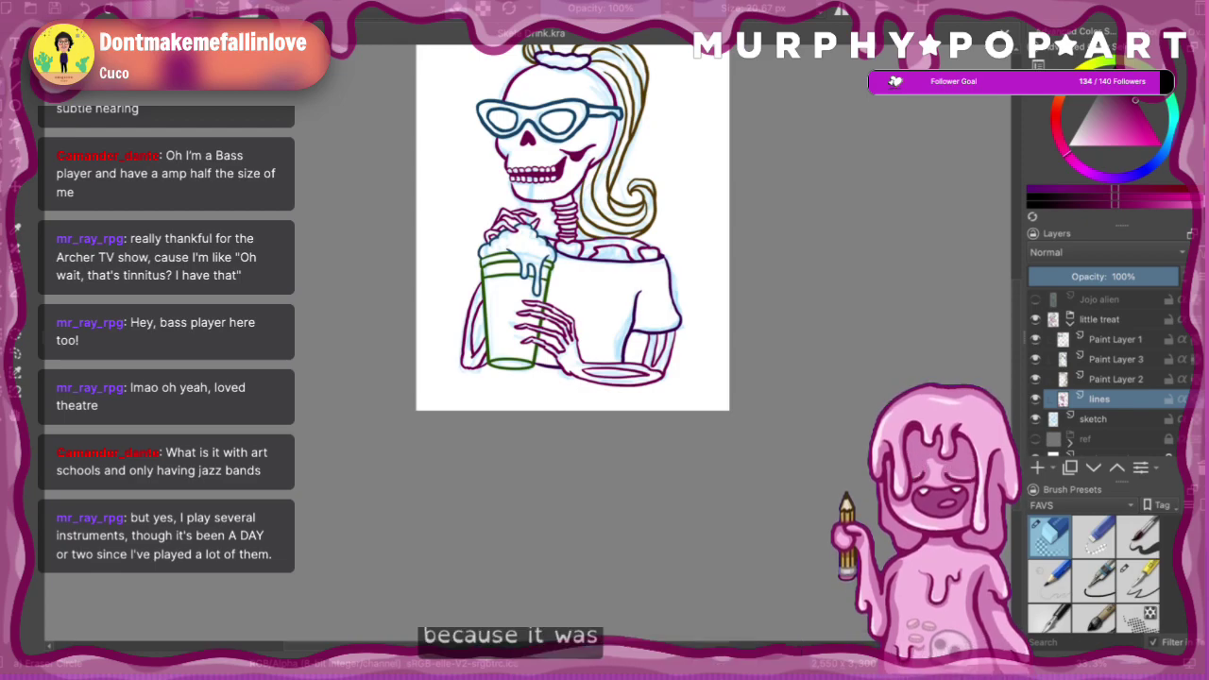
drag(585, 310, 520, 370)
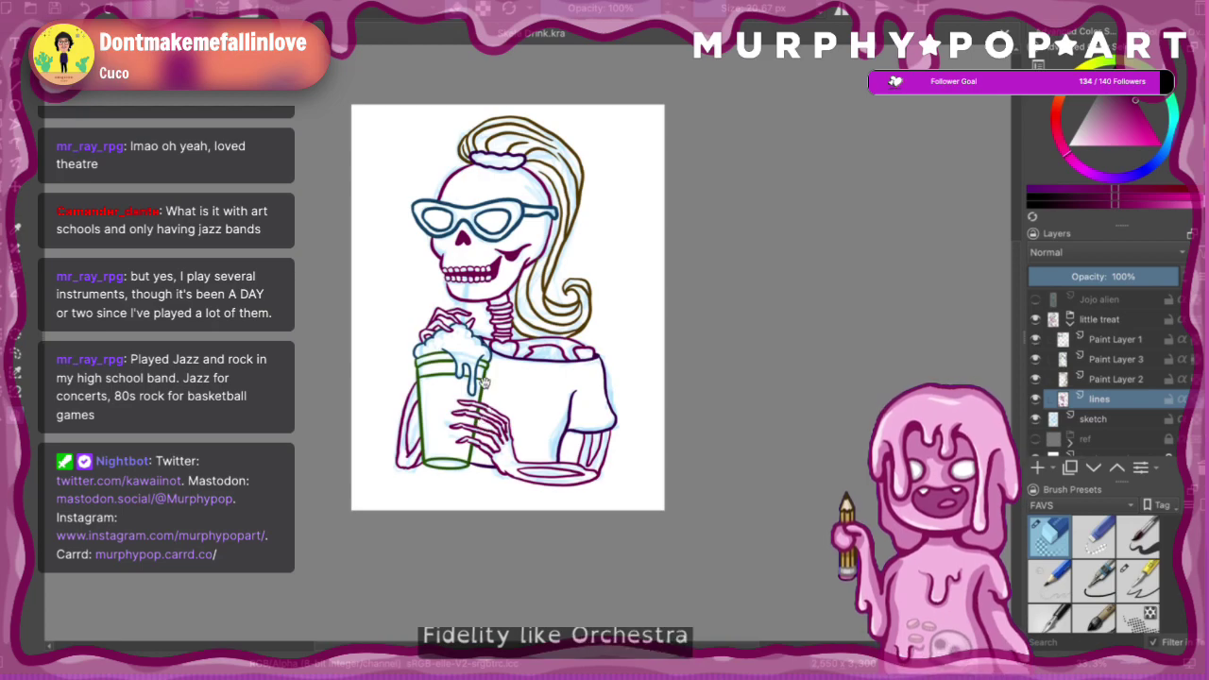
- Sample the dark purple of the shirt's neckline where it meets the froth
key(ctrl+plus)
key(ctrl+plus)
key(ctrl+minus)
key(ctrl+minus)
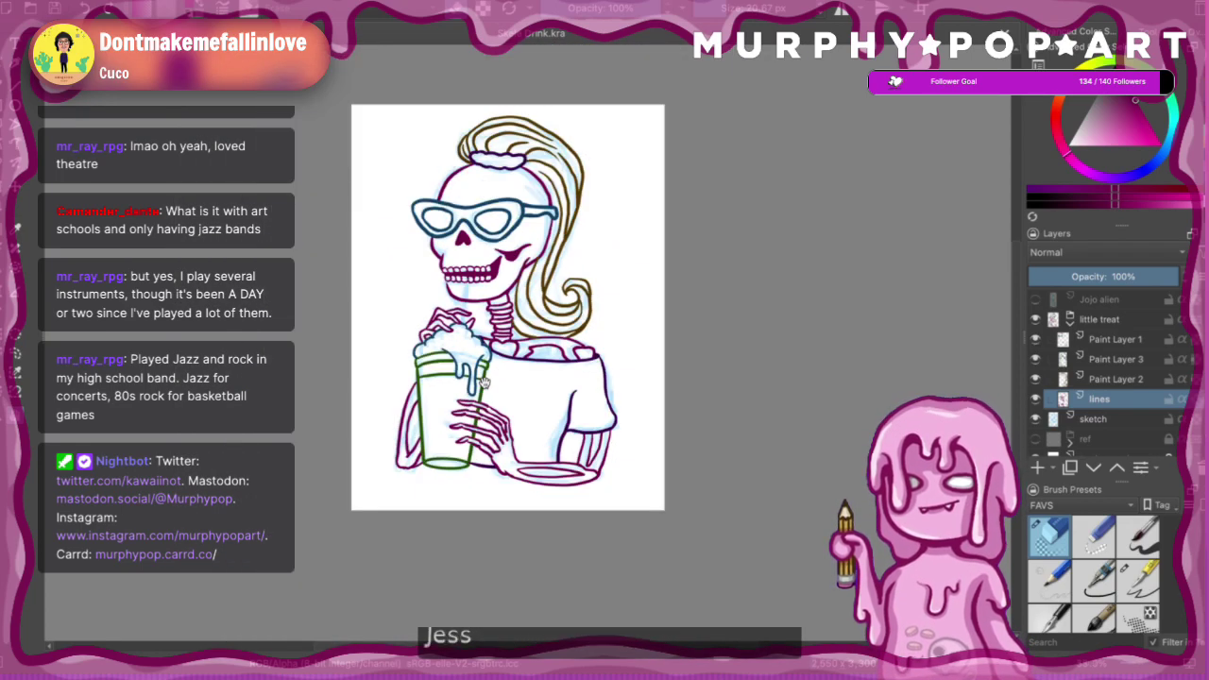
key(ctrl+plus)
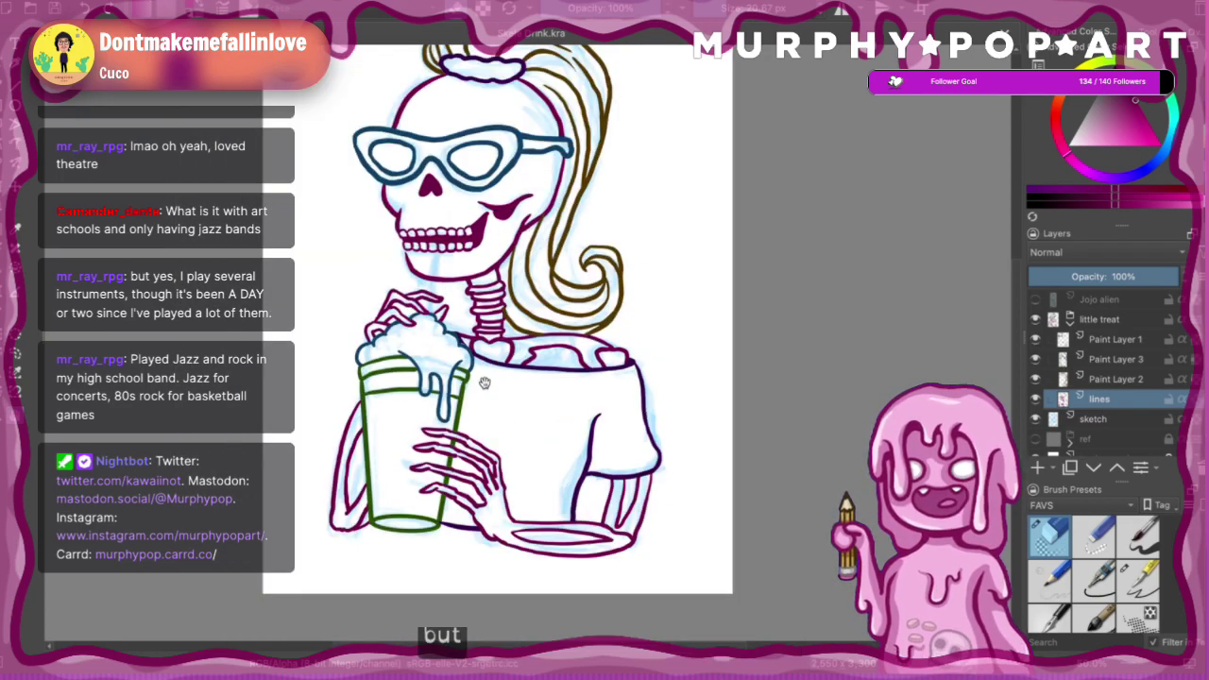
scroll(483, 381, up, 2)
scroll(484, 381, up, 2)
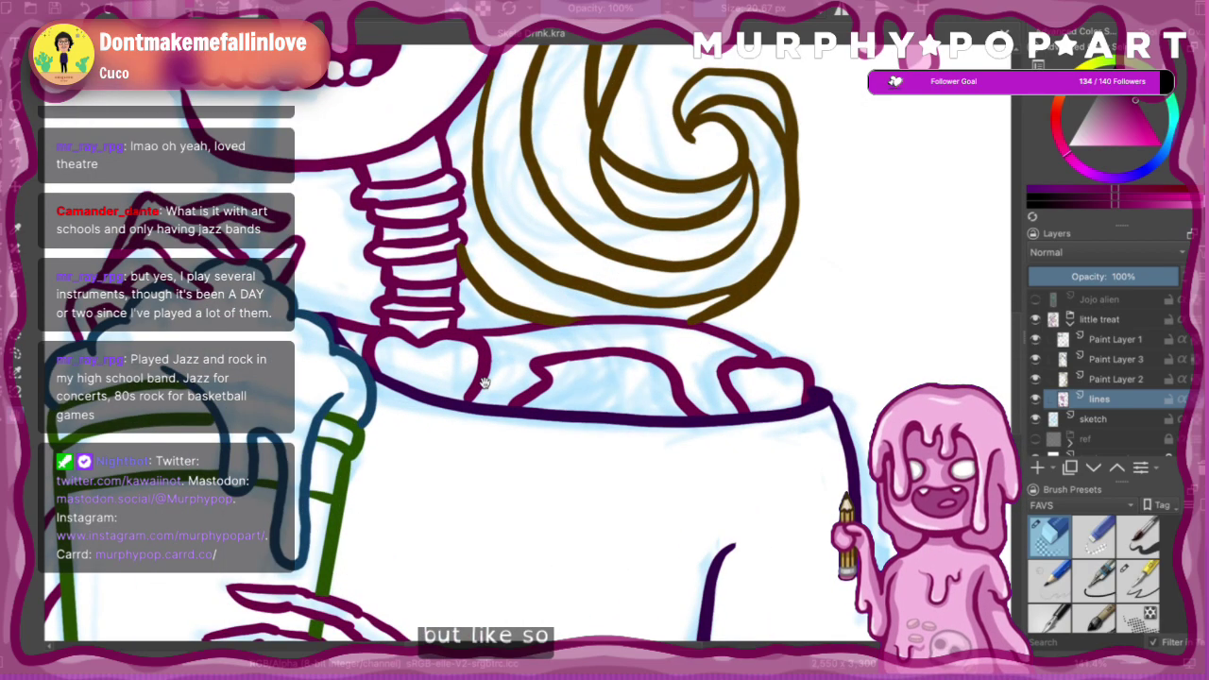
drag(299, 367, 470, 393)
click(414, 331)
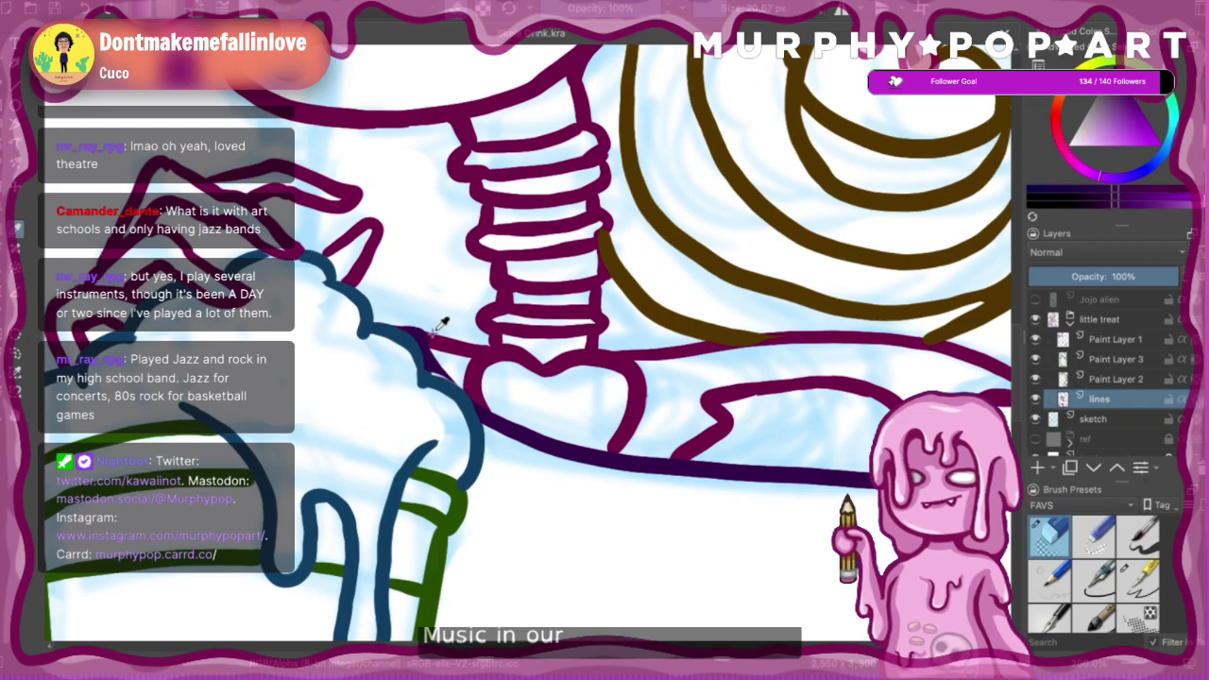
click(2, 86)
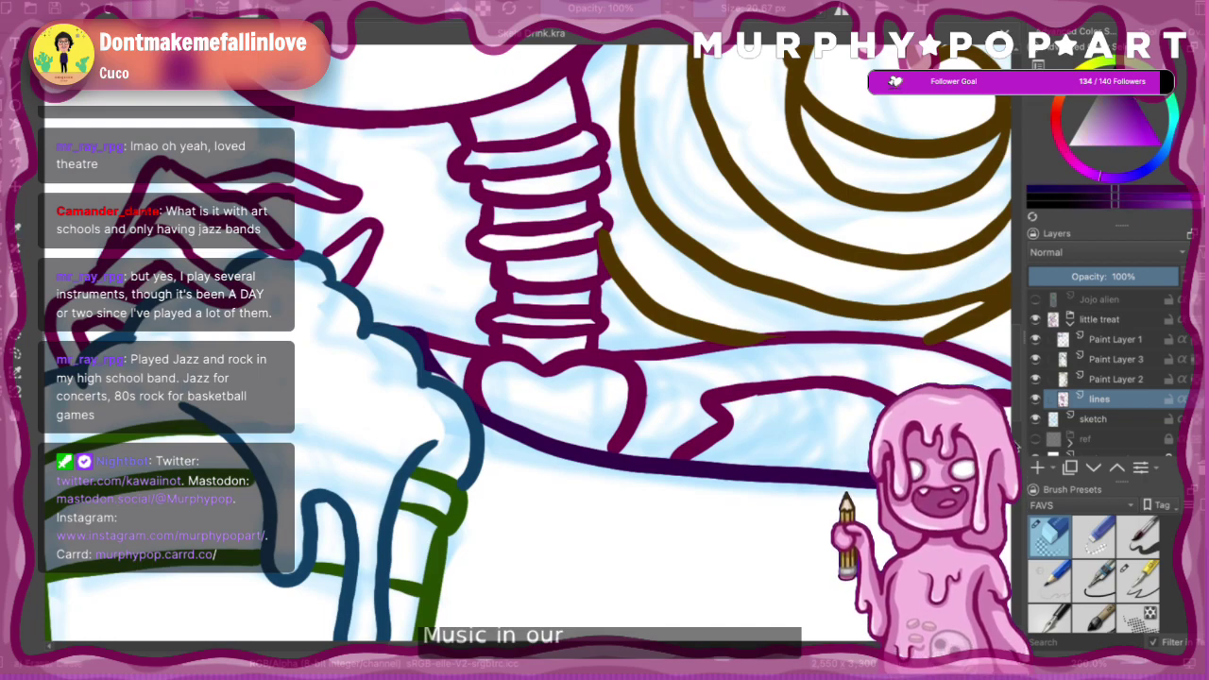
- Check which layer holds the purple neckline by briefly hiding the lines layer and Paint Layers 2, 3 and 1 one by one
click(1035, 399)
click(1036, 399)
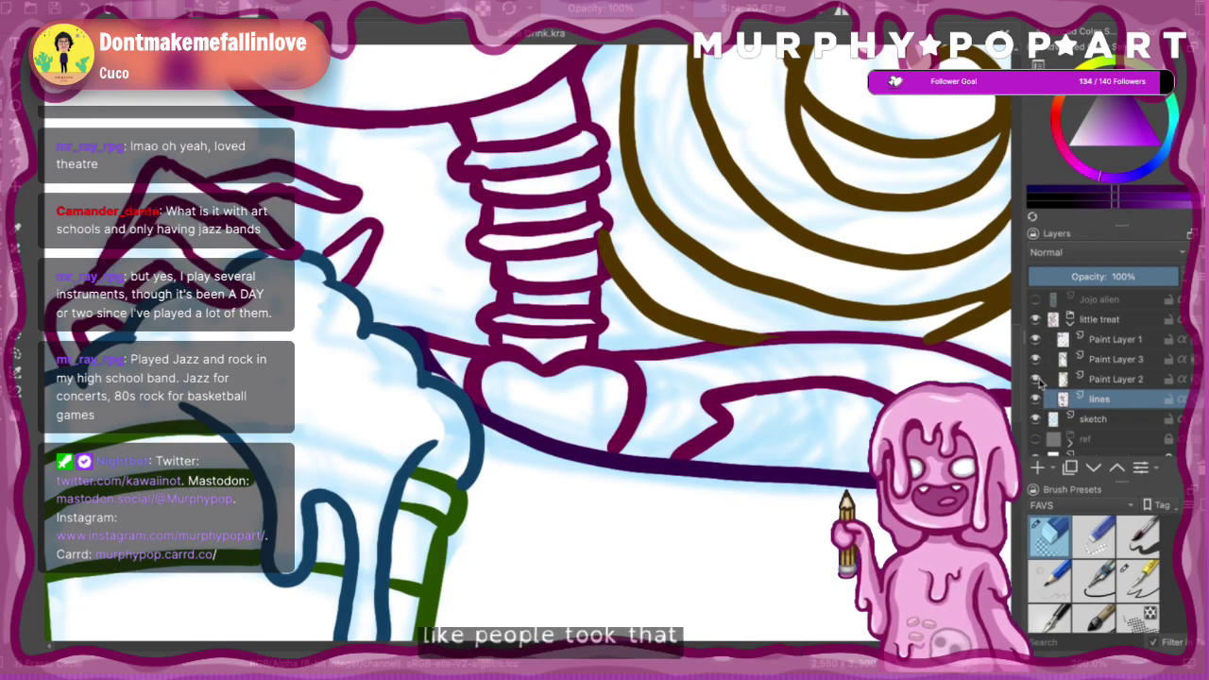
click(1036, 378)
click(1035, 378)
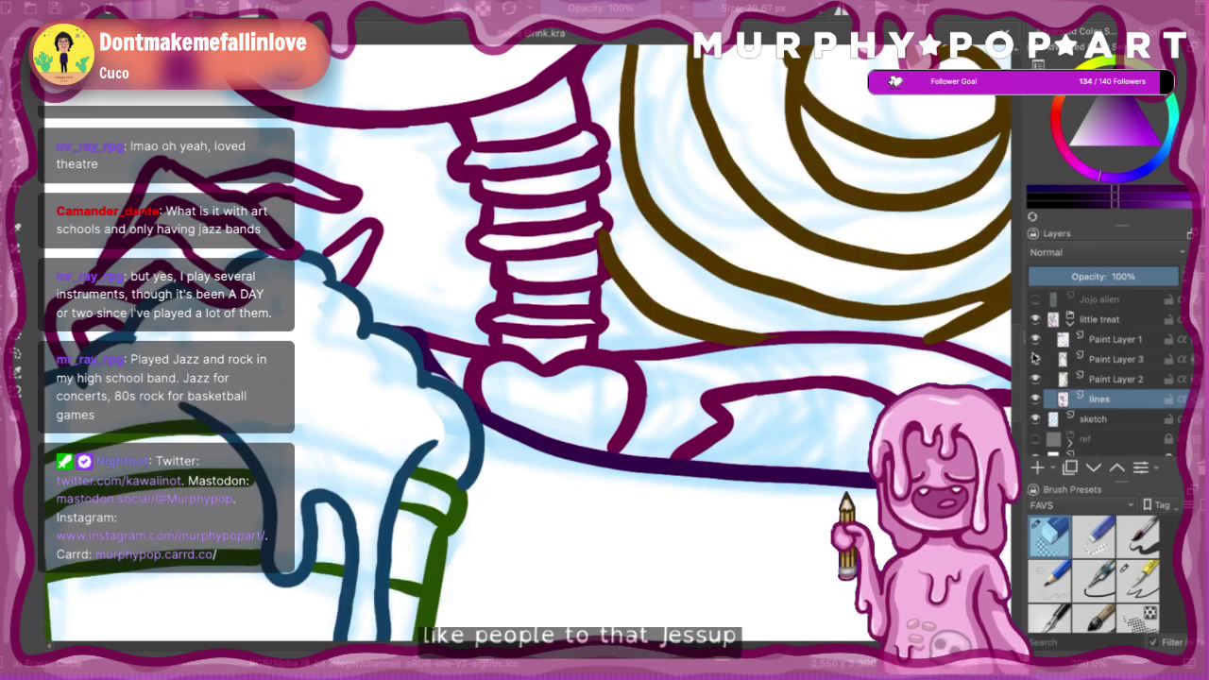
click(1035, 359)
click(1036, 359)
click(1035, 339)
click(1035, 339)
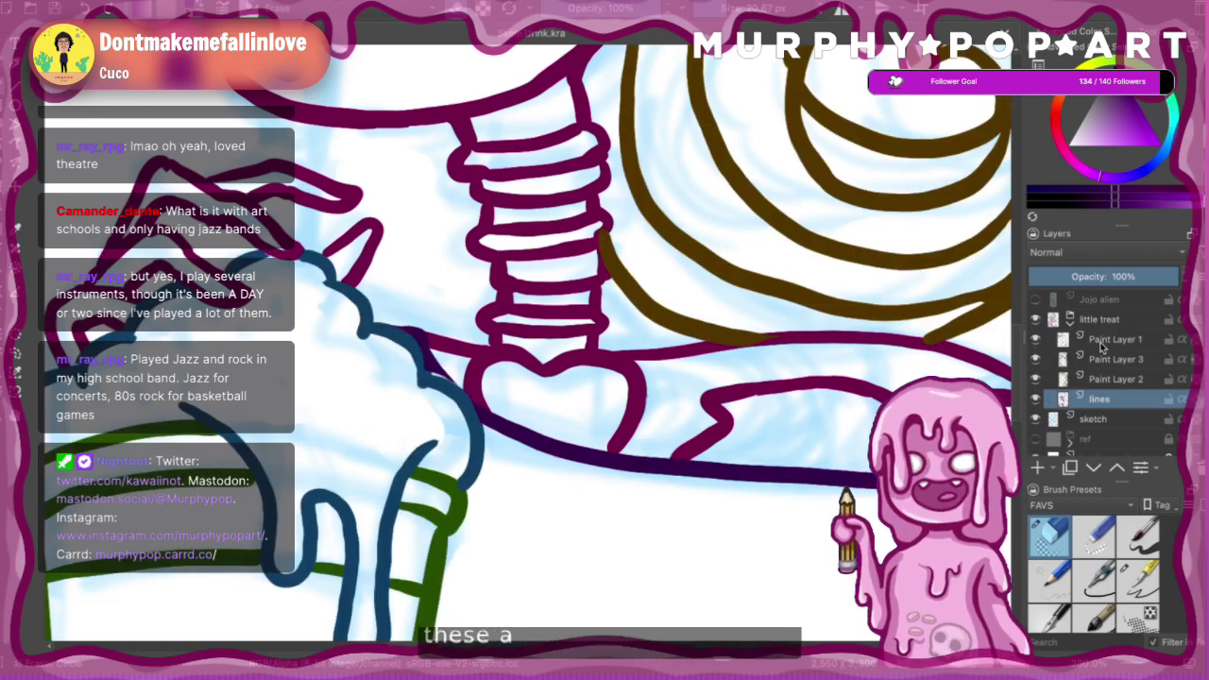
- Touch up the dark purple neckline beside the froth on Paint Layer 1 with the inking brush and eraser, and save the drawing
click(1101, 343)
click(1138, 578)
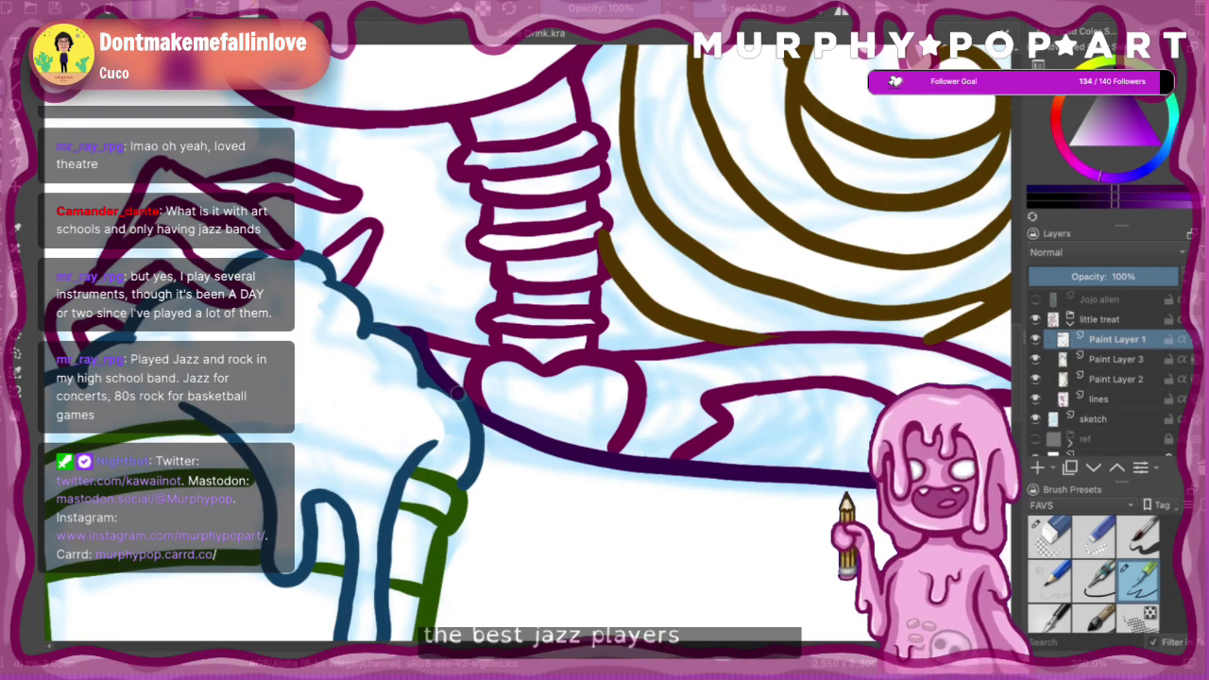
click(1044, 551)
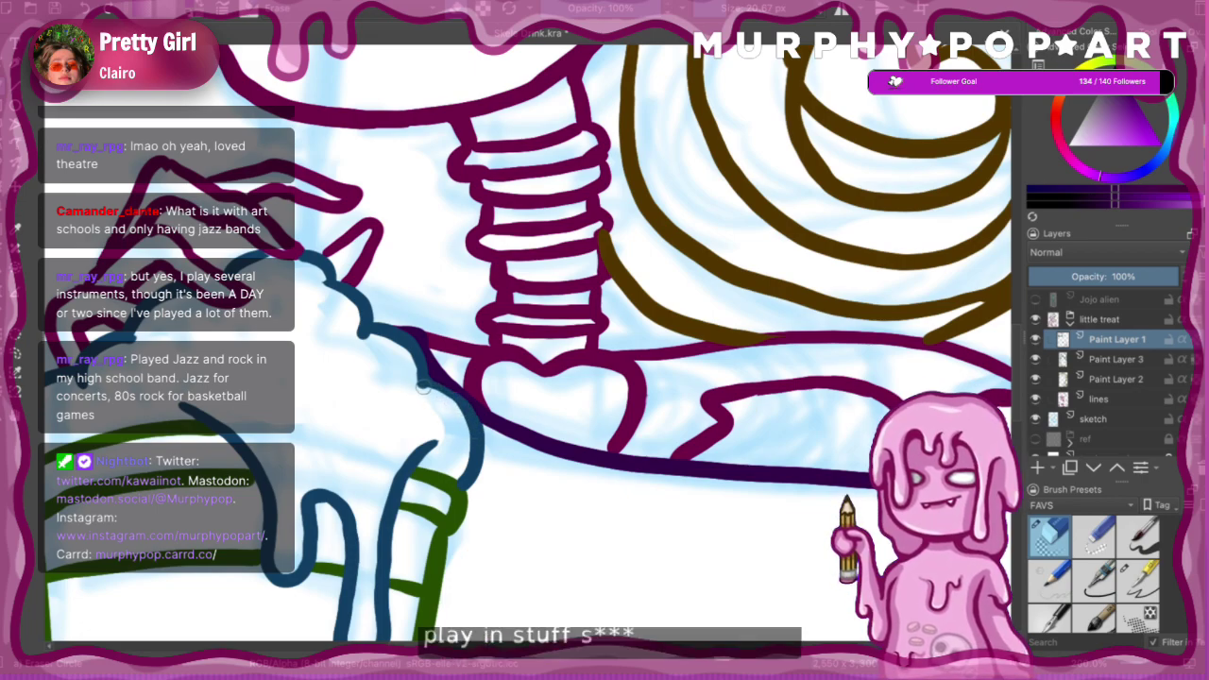
key(ctrl+minus)
key(ctrl+minus)
key(ctrl+minus)
key(ctrl+minus)
key(ctrl+minus)
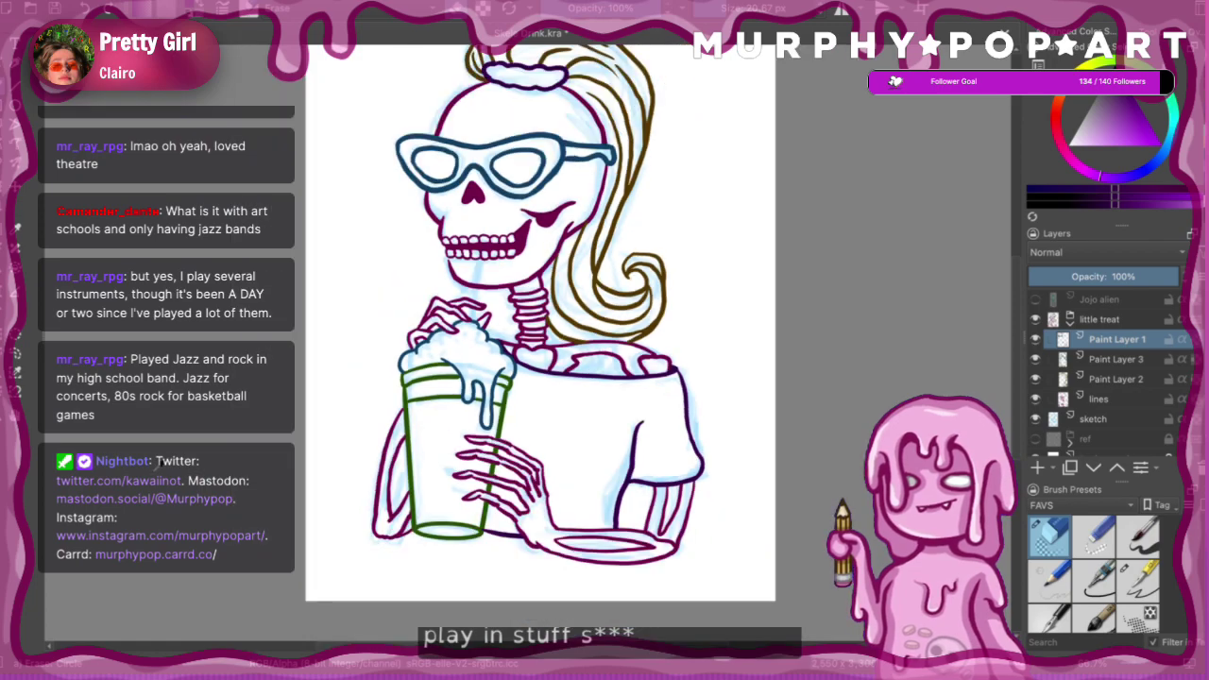
key(ctrl+s)
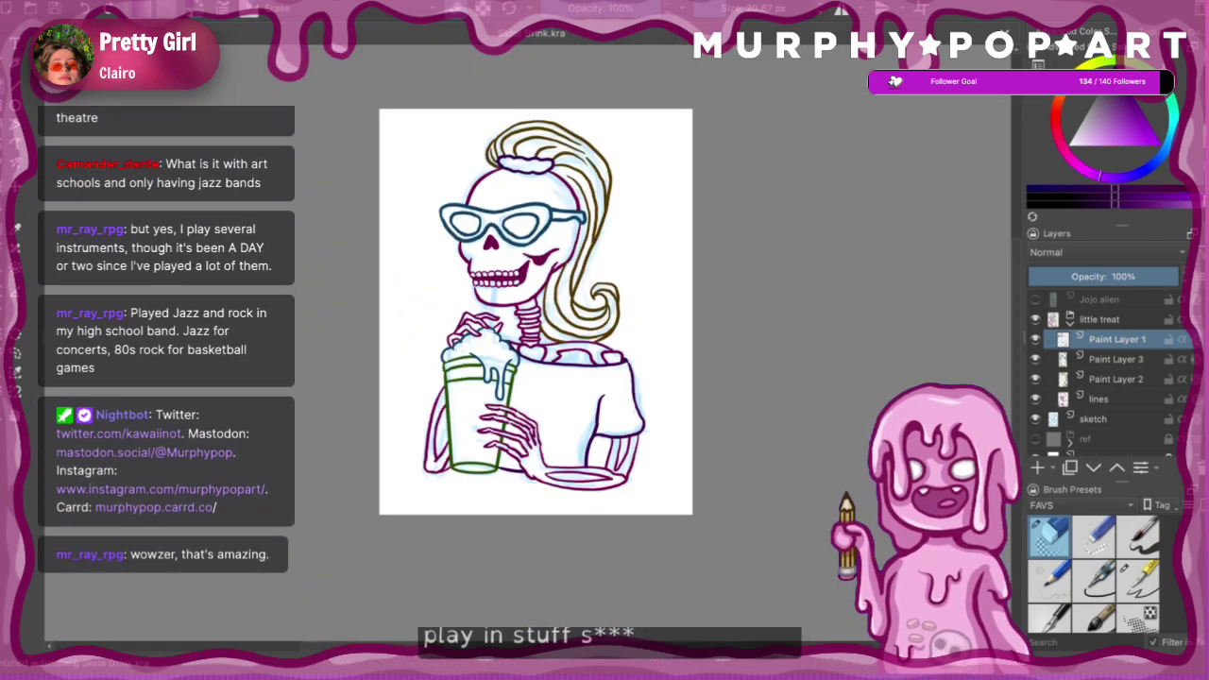
- Sample the mouth's dark magenta, and merge Paint Layers 1, 3 and 2 down into the lines layer
key(plus)
key(plus)
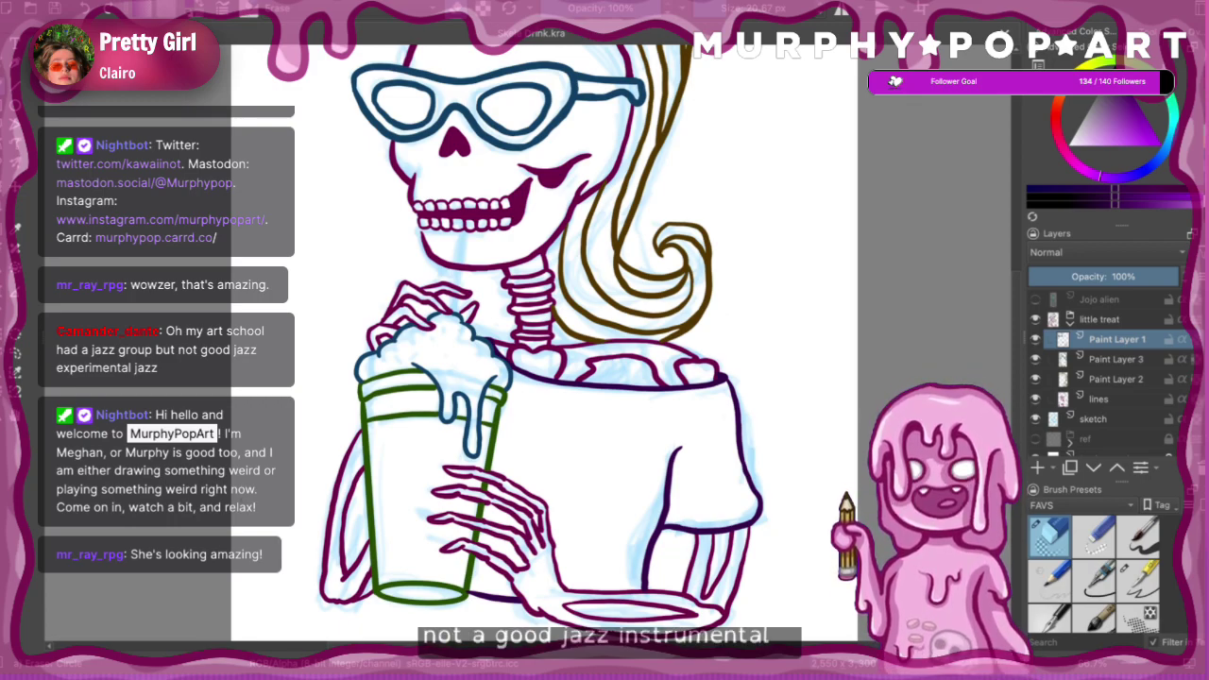
drag(444, 234, 521, 349)
click(17, 230)
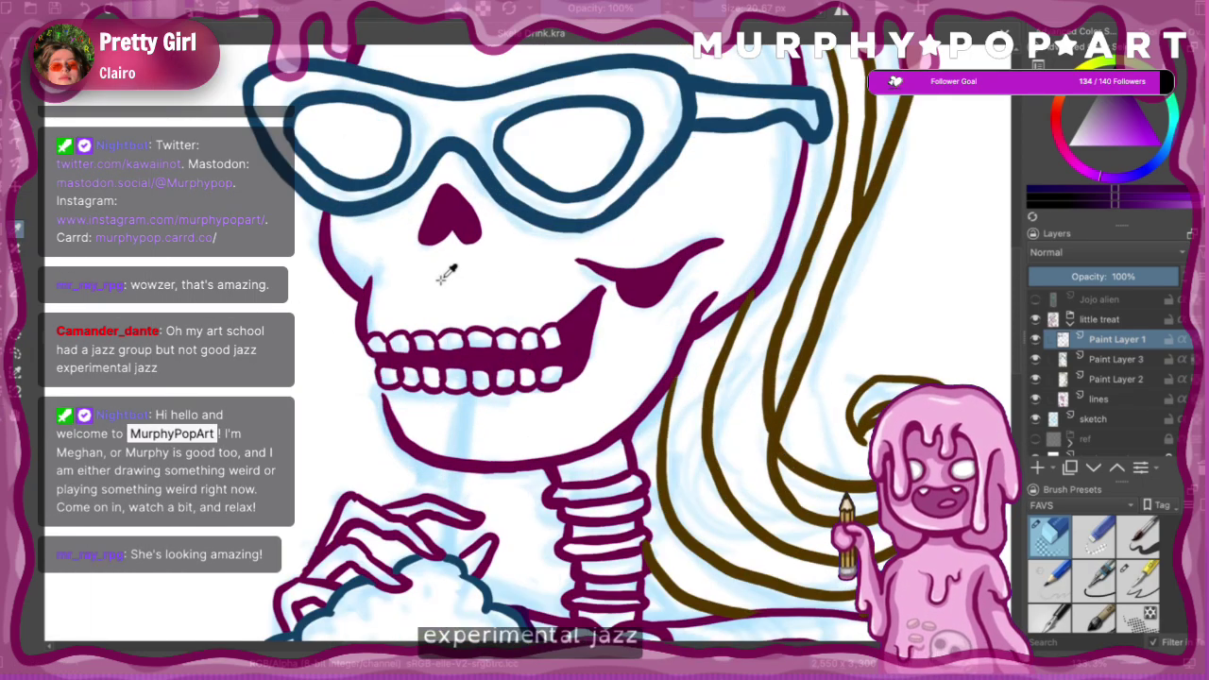
click(589, 322)
click(15, 89)
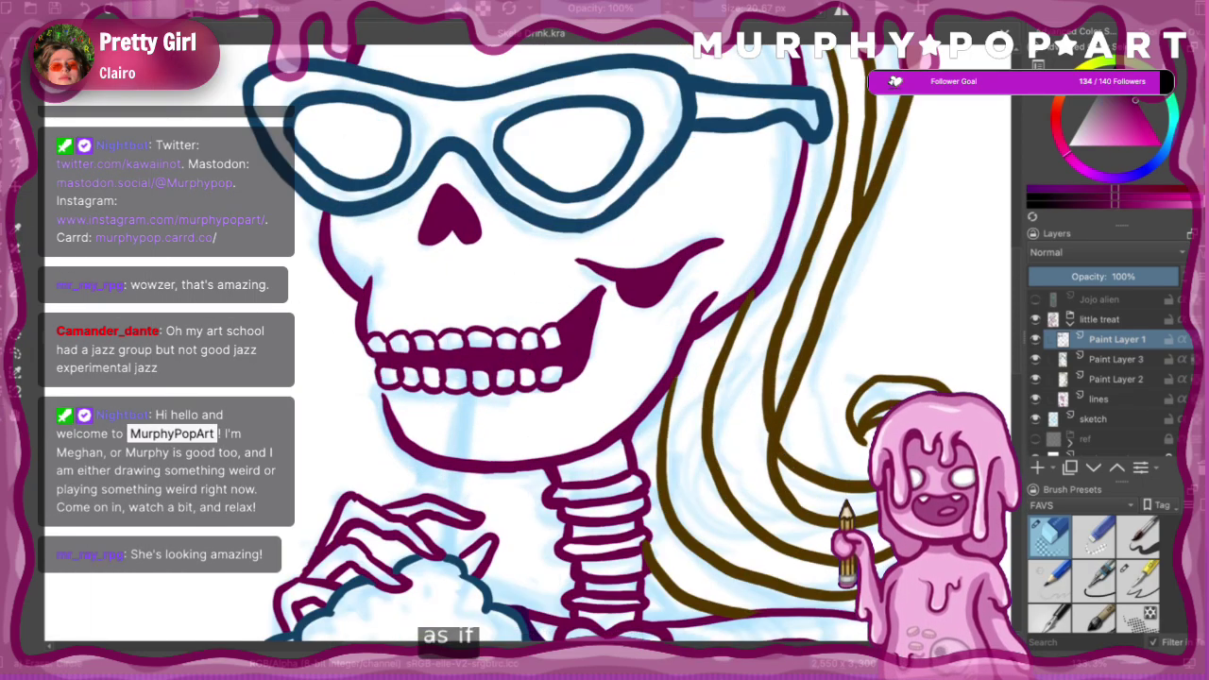
click(1035, 340)
click(1035, 340)
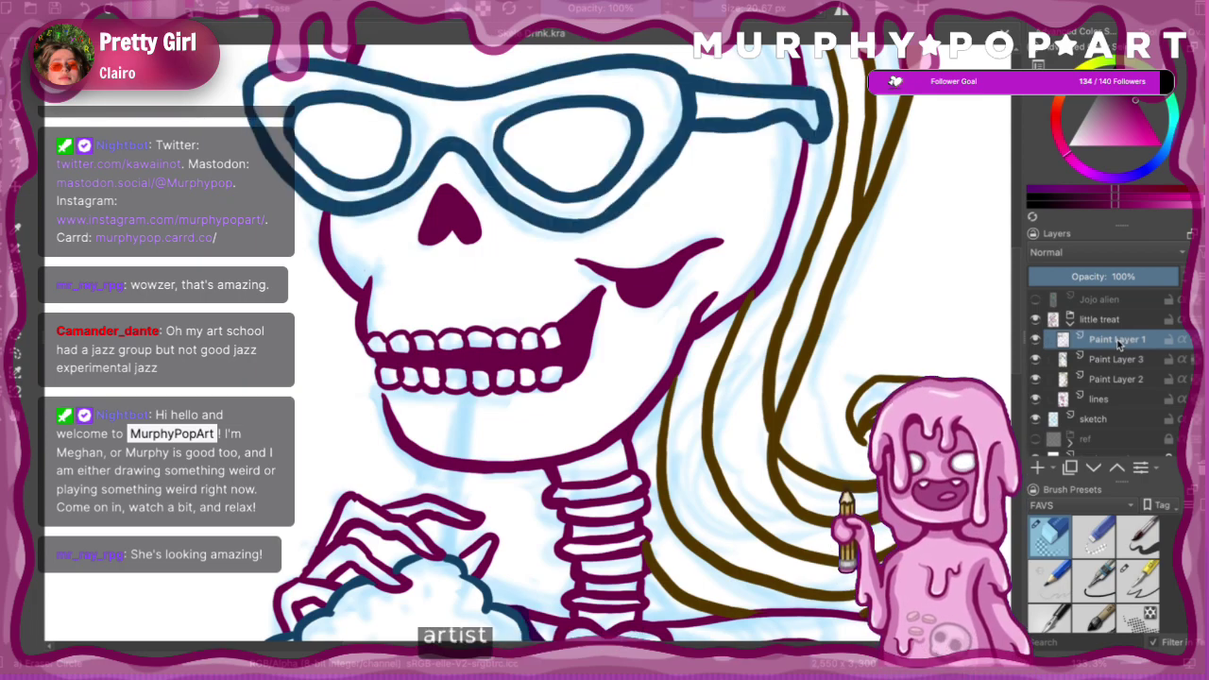
key(ctrl+e)
key(ctrl+e)
key(ctrl+e)
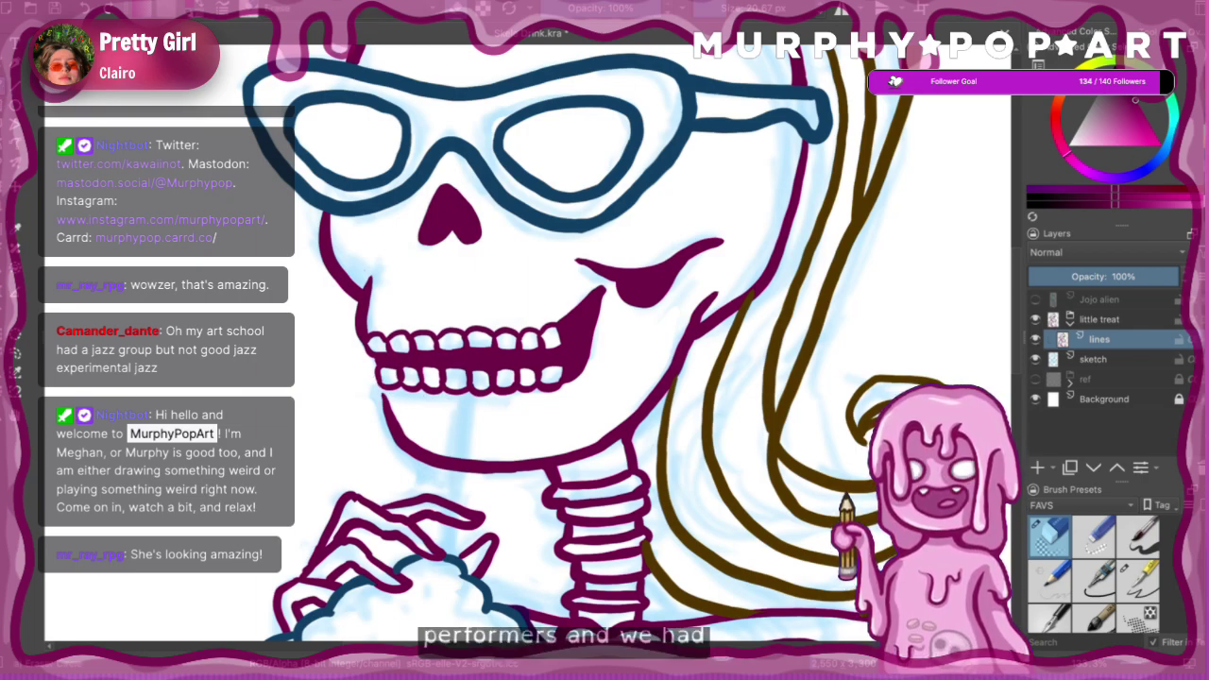
- Ready the inking brush, and examine the merged line art of the whole figure, especially the glasses, hair tie and ponytail
click(1144, 585)
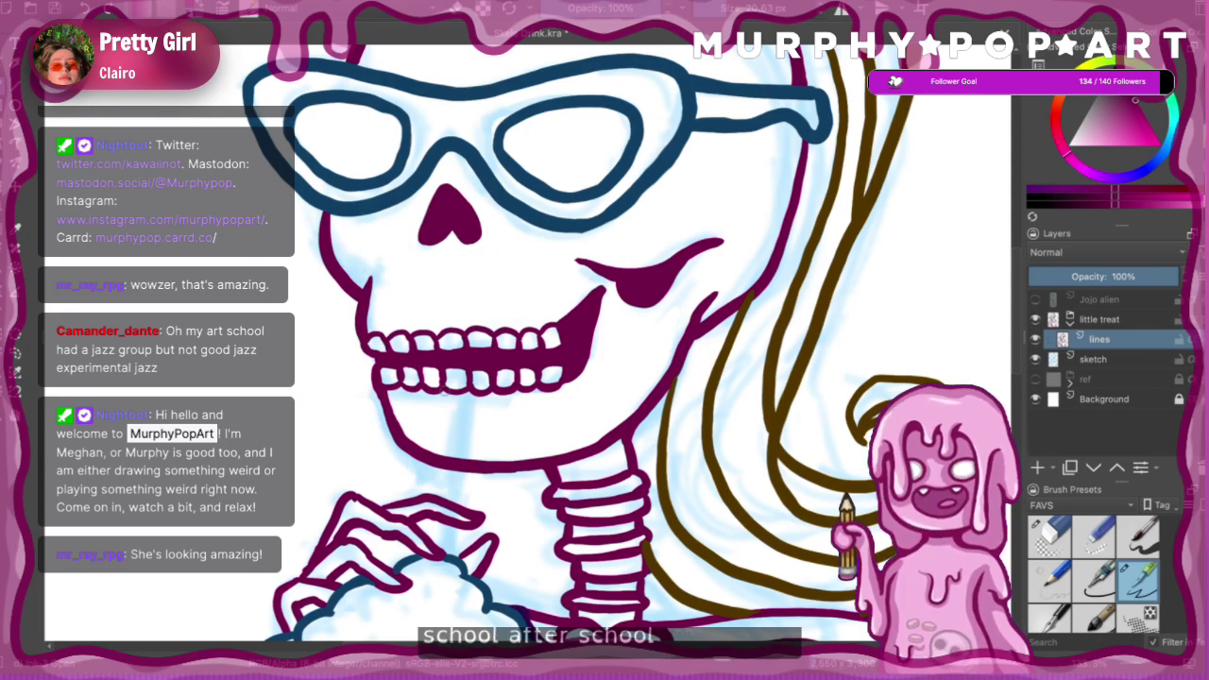
key(ctrl+minus)
key(ctrl+minus)
key(ctrl+minus)
key(ctrl+minus)
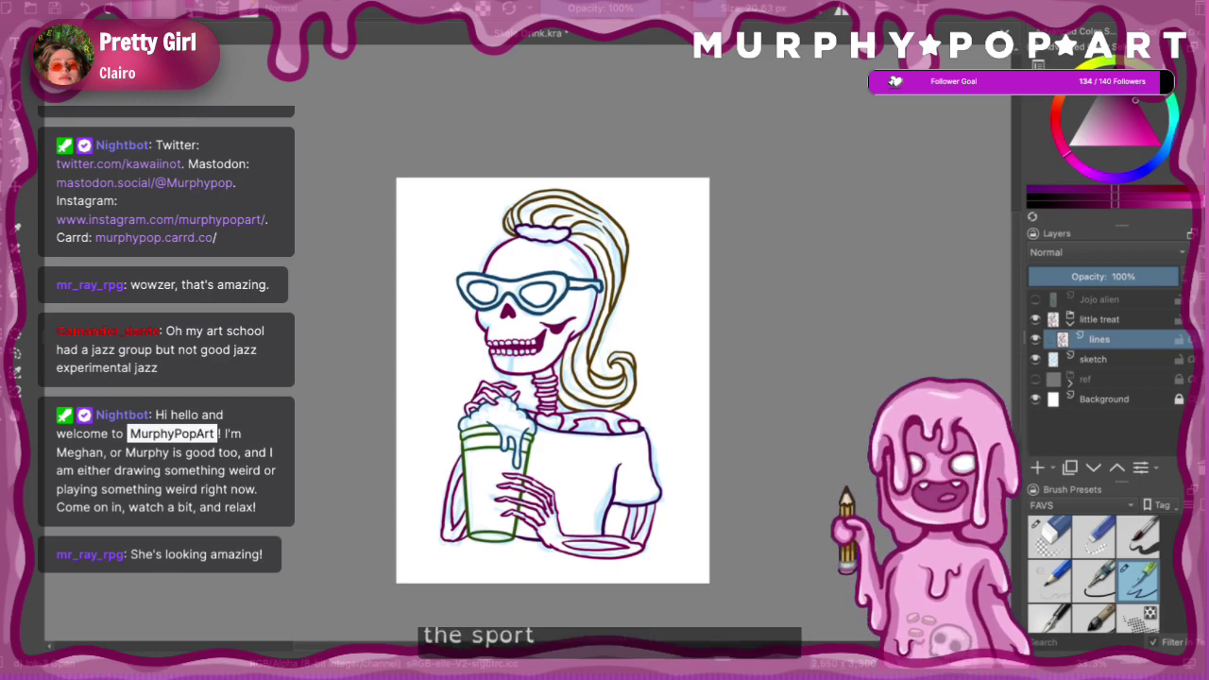
key(ctrl+minus)
key(ctrl+minus)
scroll(553, 377, up, 2)
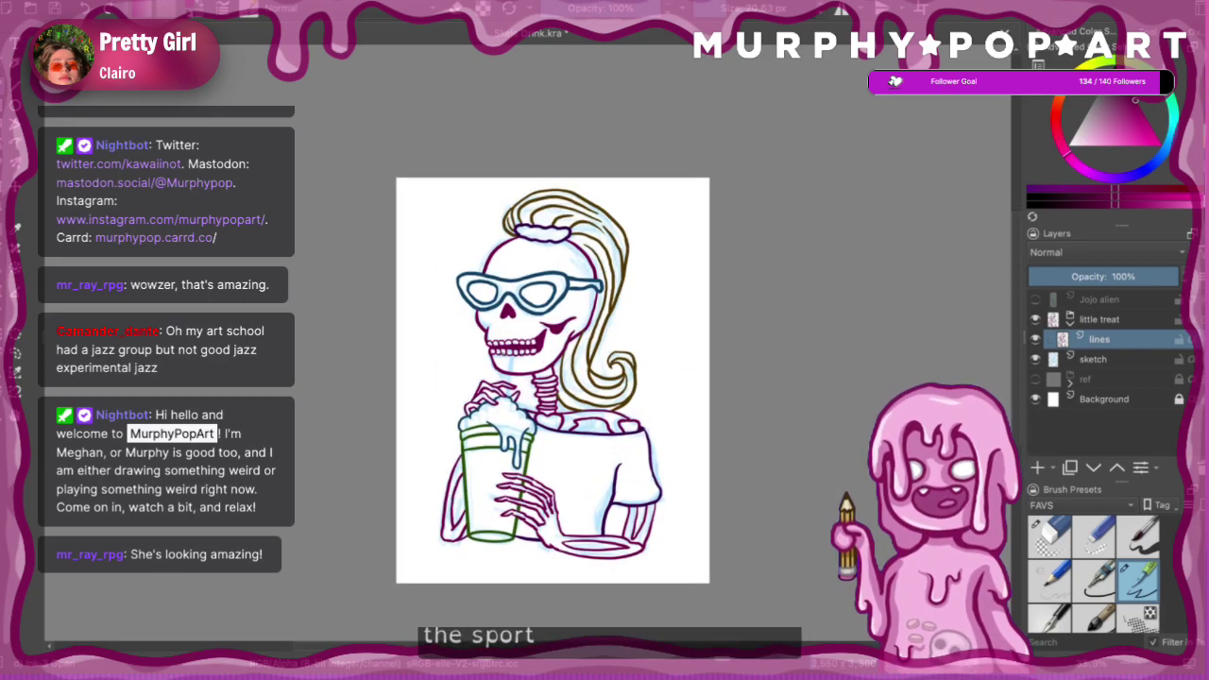
scroll(527, 343, up, 3)
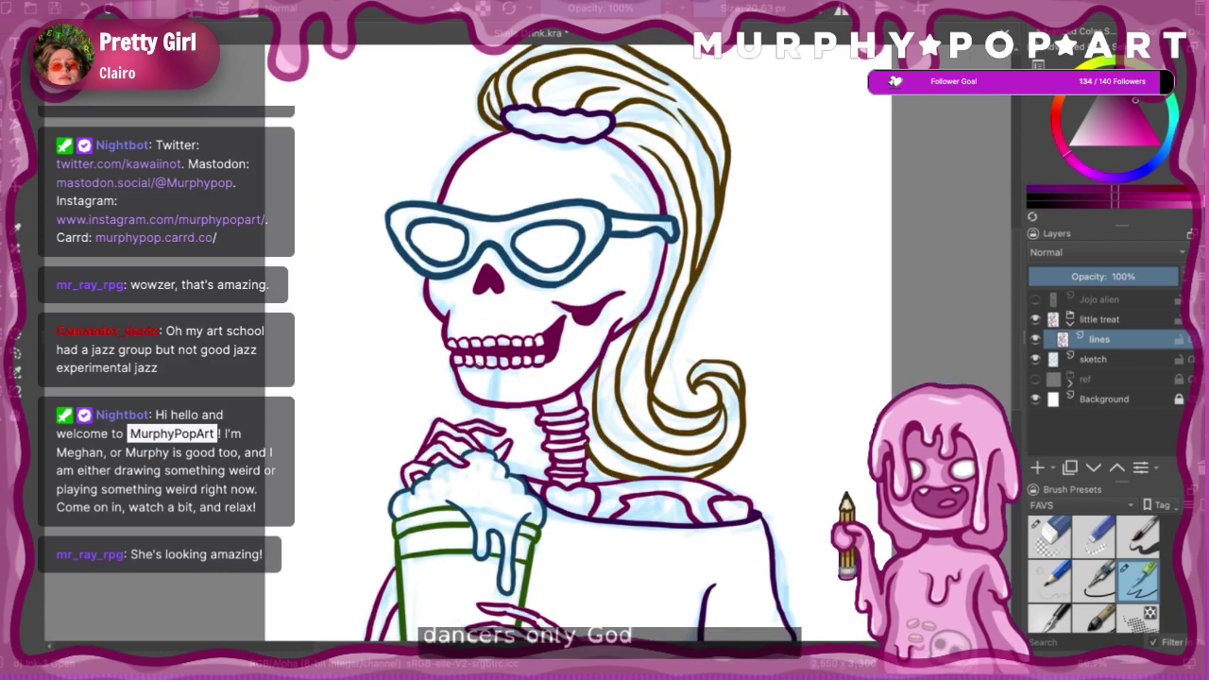
scroll(528, 343, up, 4)
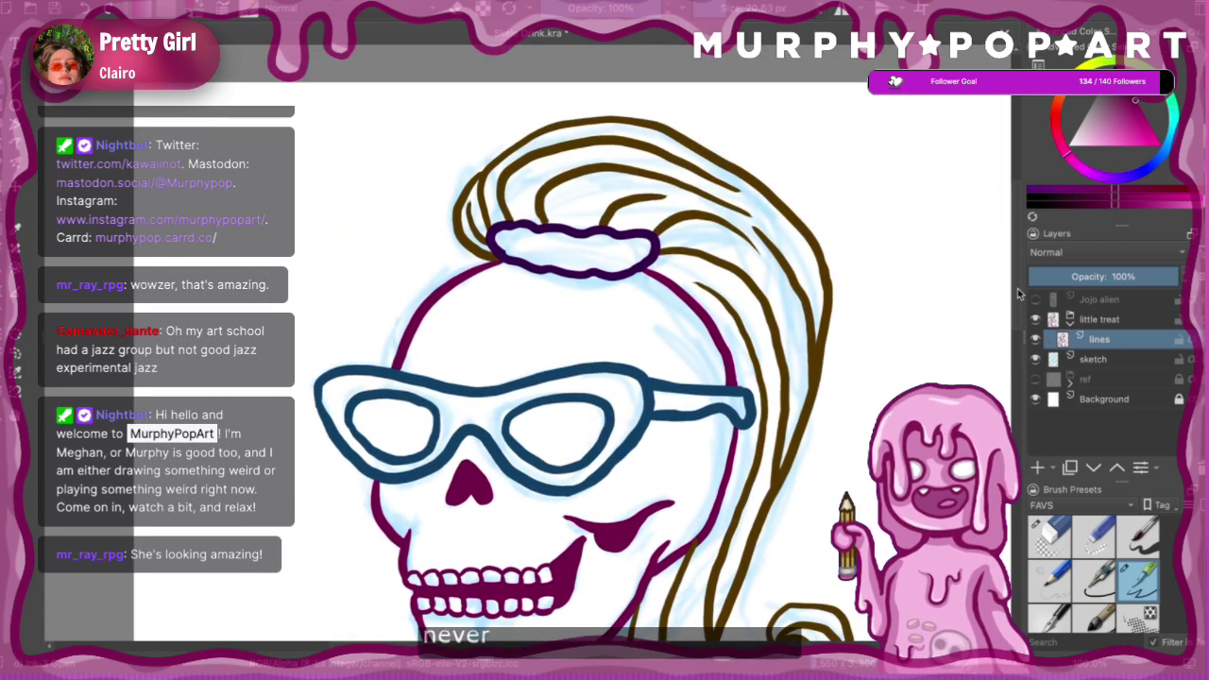
key(ctrl+plus)
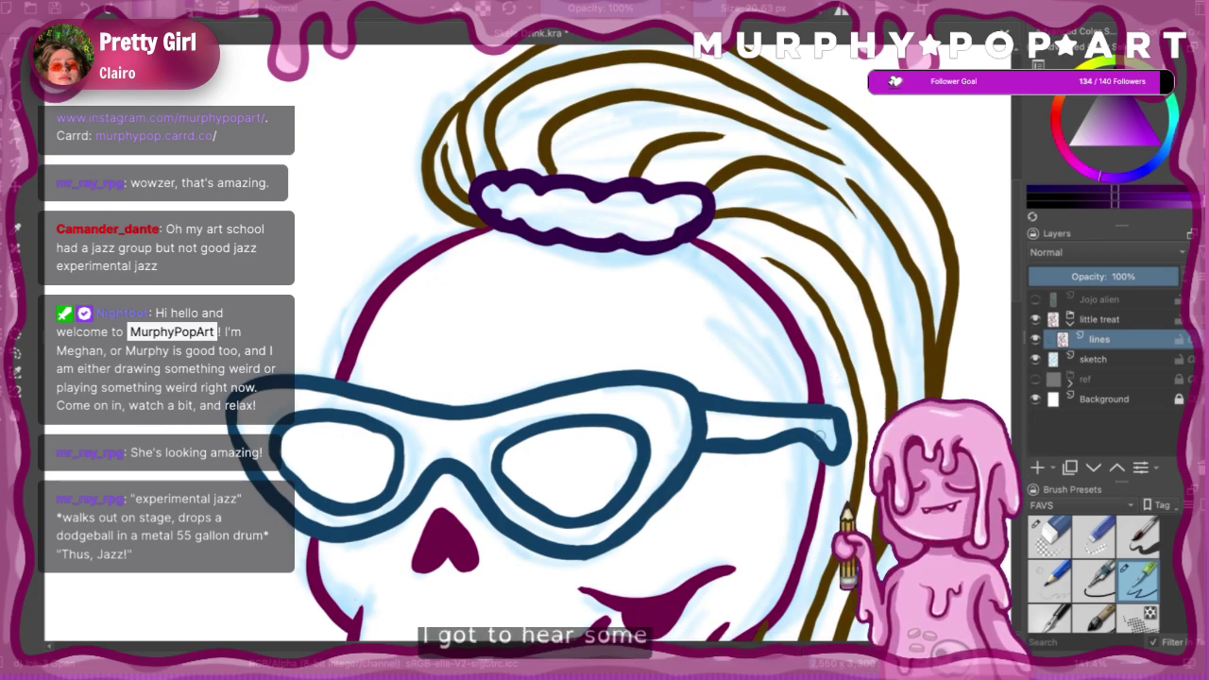
key(ctrl+minus)
key(ctrl+minus)
key(ctrl+minus)
key(ctrl+minus)
key(ctrl+minus)
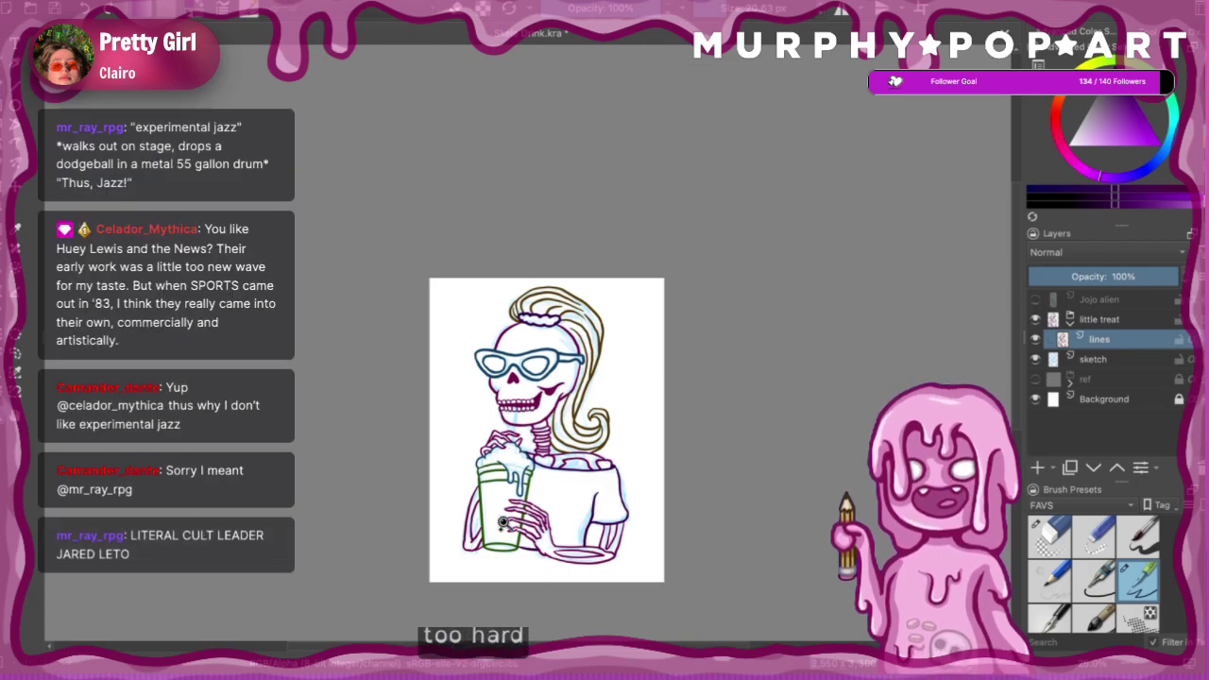
- Ready the eraser, check the area between the teeth and froth, and add a new paint layer directly above the lines layer
mouse_move(554, 521)
mouse_down()
mouse_move(548, 340)
mouse_move(528, 400)
mouse_up()
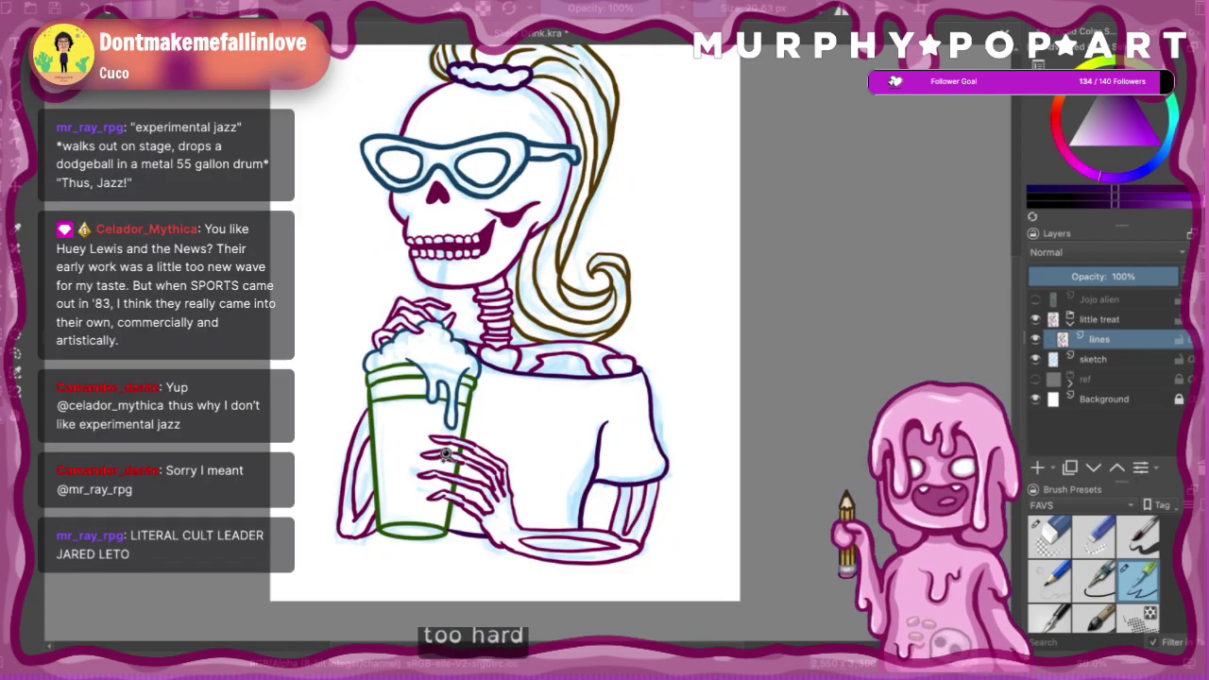
scroll(440, 283, up, 4)
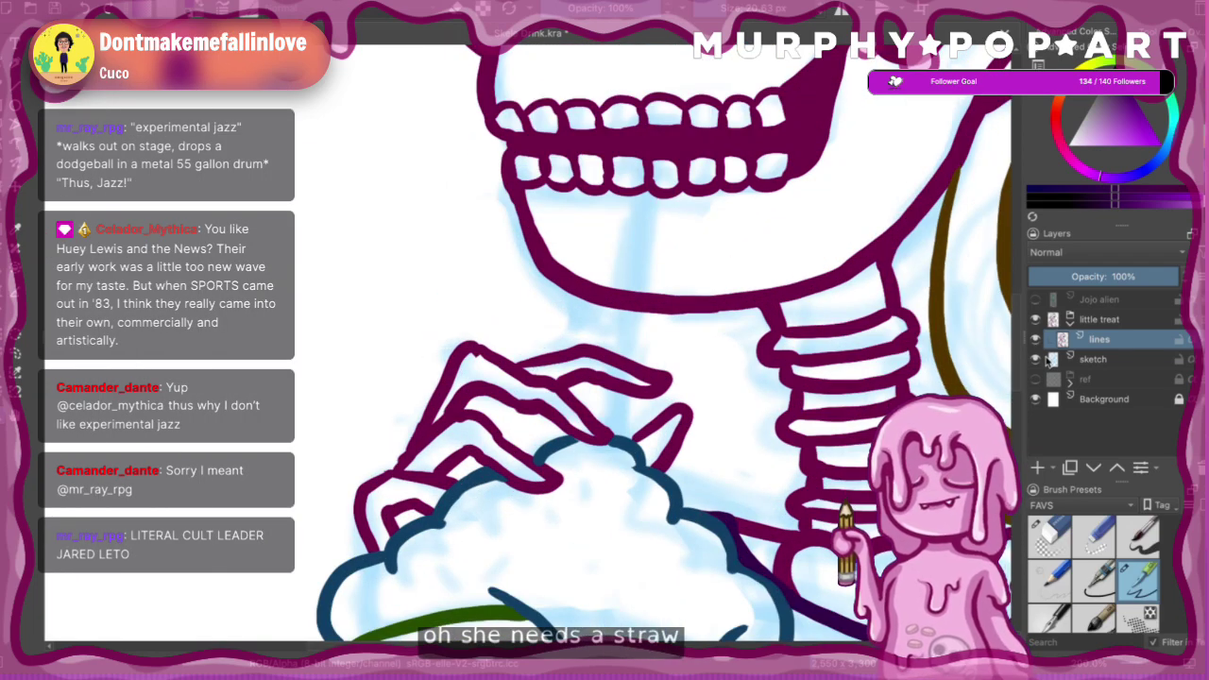
click(1049, 534)
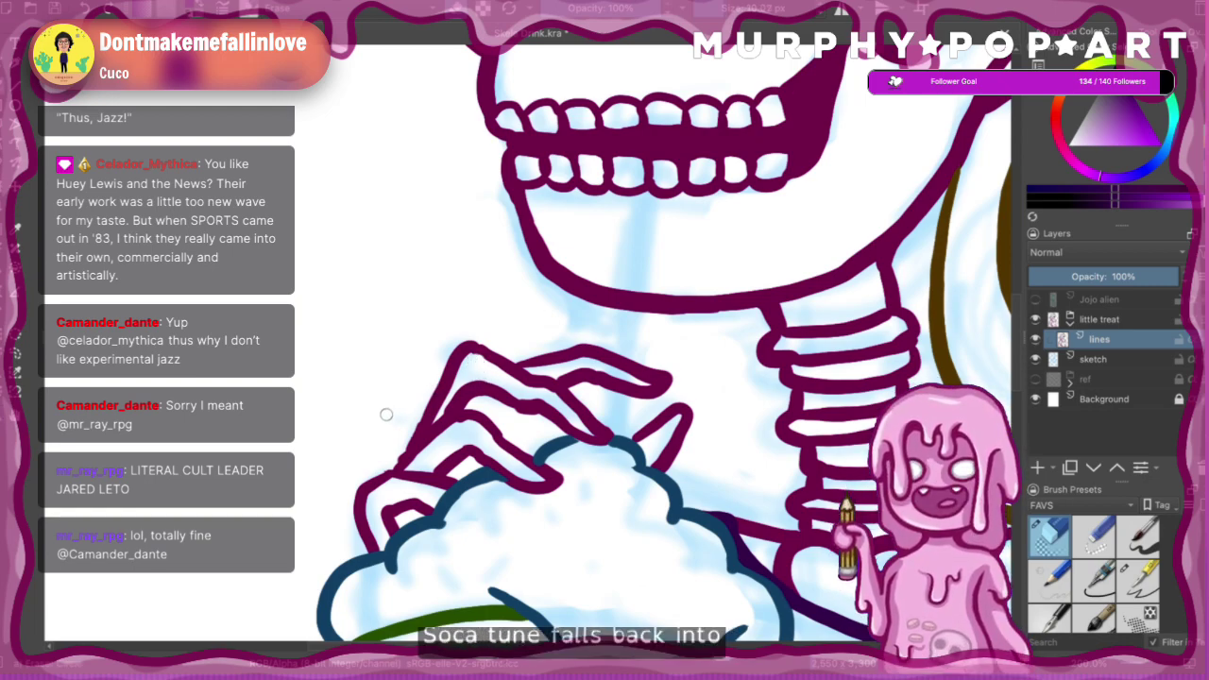
scroll(448, 333, down, 8)
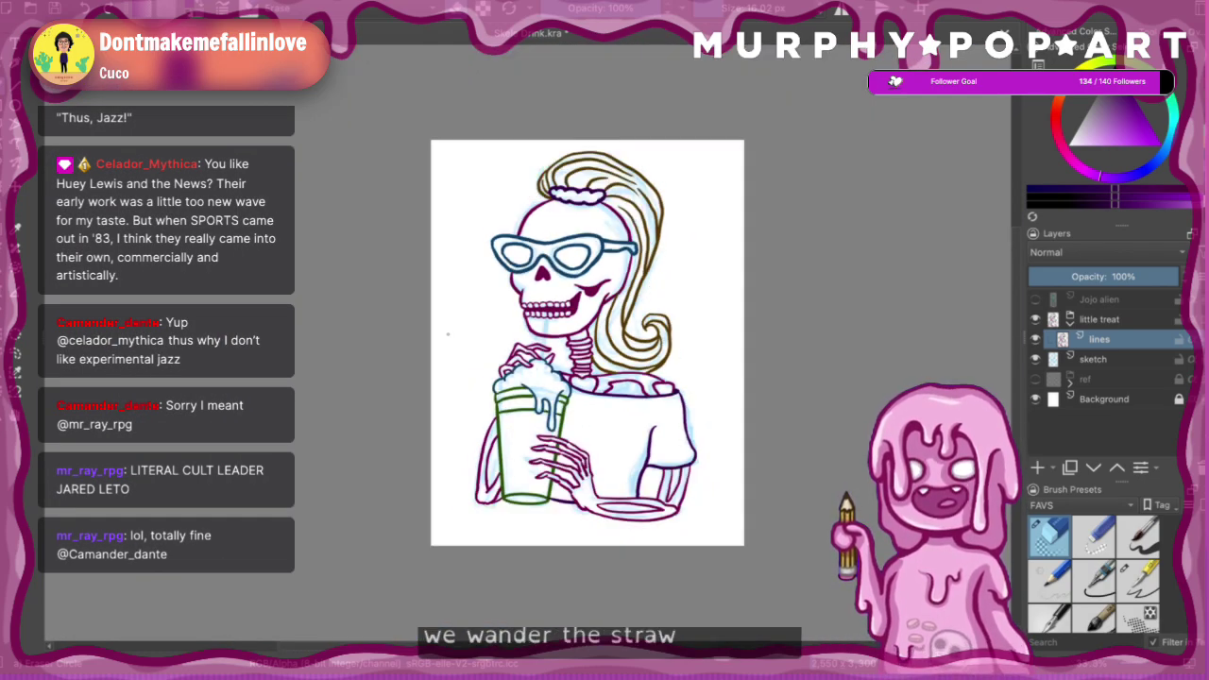
scroll(448, 333, up, 5)
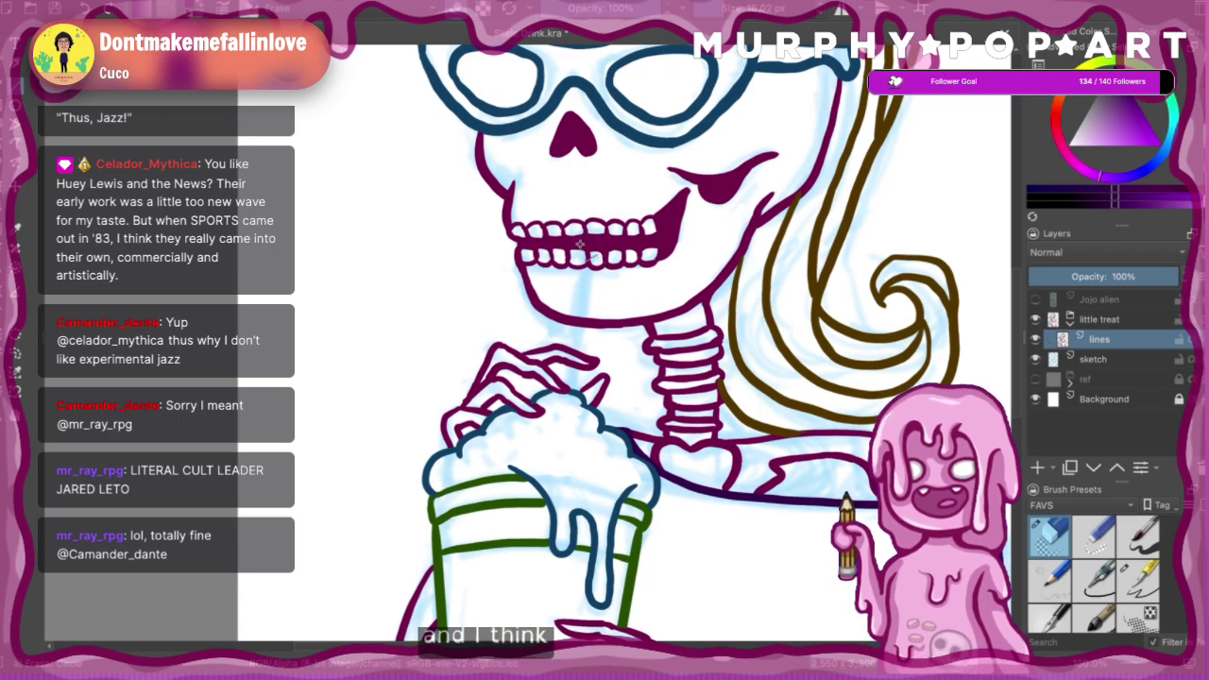
key(Insert)
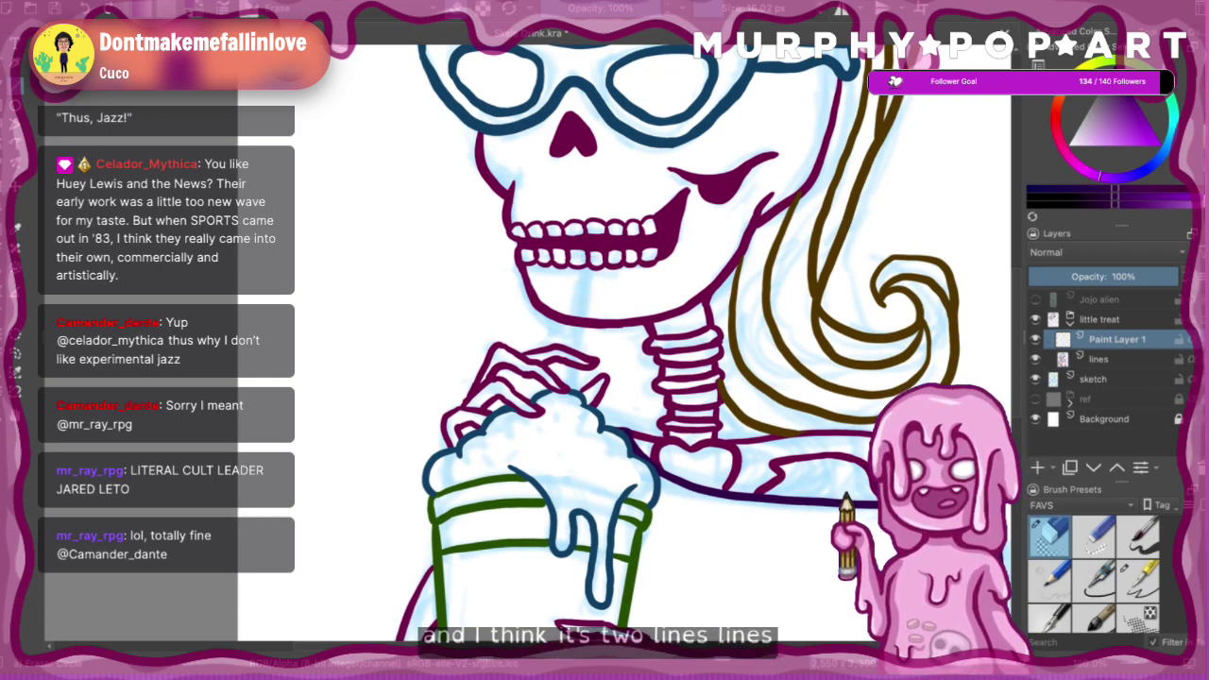
- Ink the straw's two sides in dark purple from the teeth to the froth on Paint Layer 1, and add a froth-blue curve at its base
drag(583, 240, 563, 403)
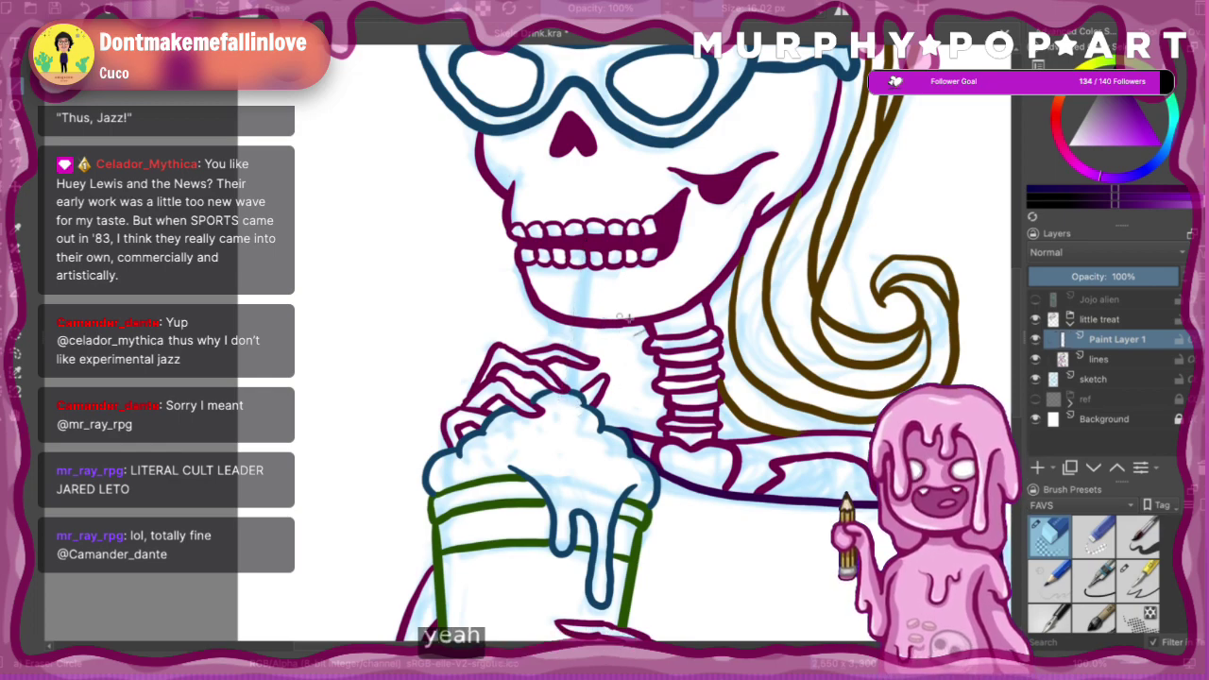
click(1143, 585)
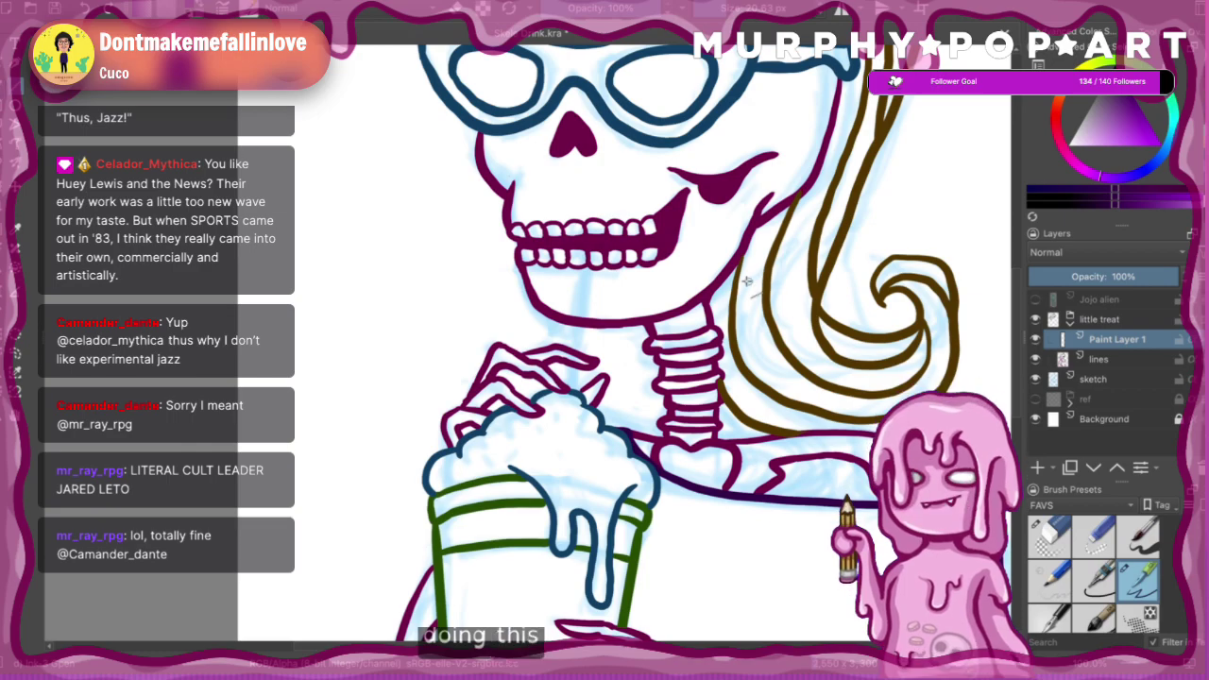
drag(576, 243, 559, 406)
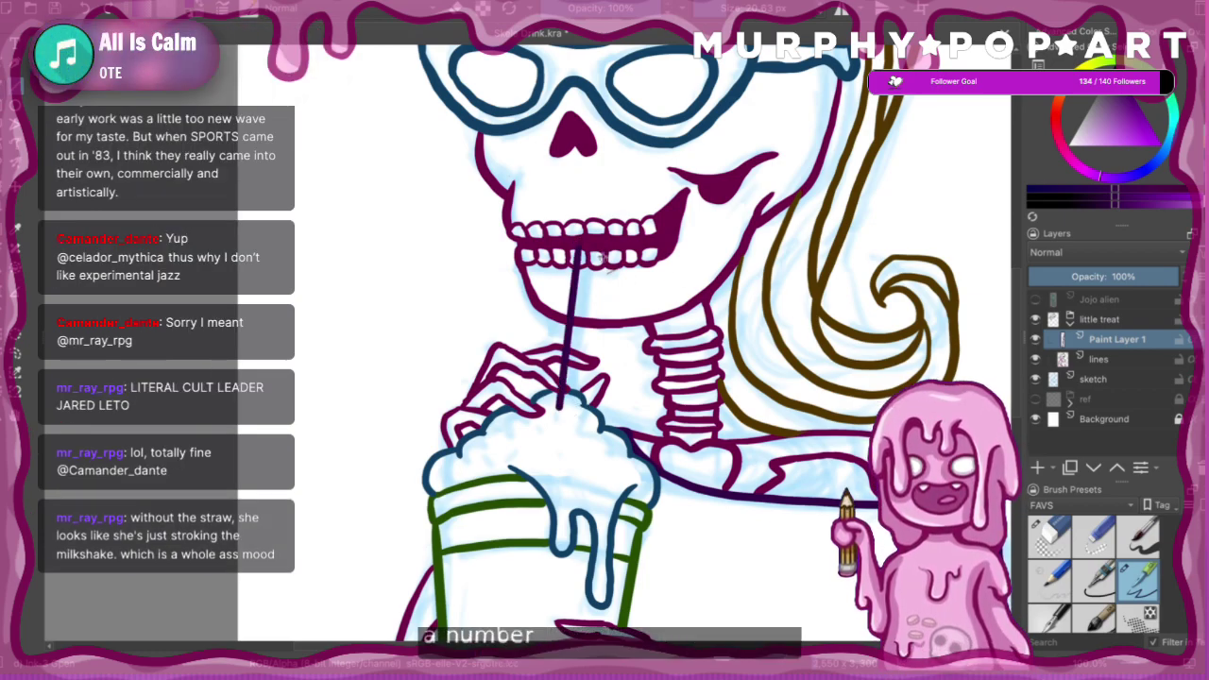
drag(596, 246, 576, 416)
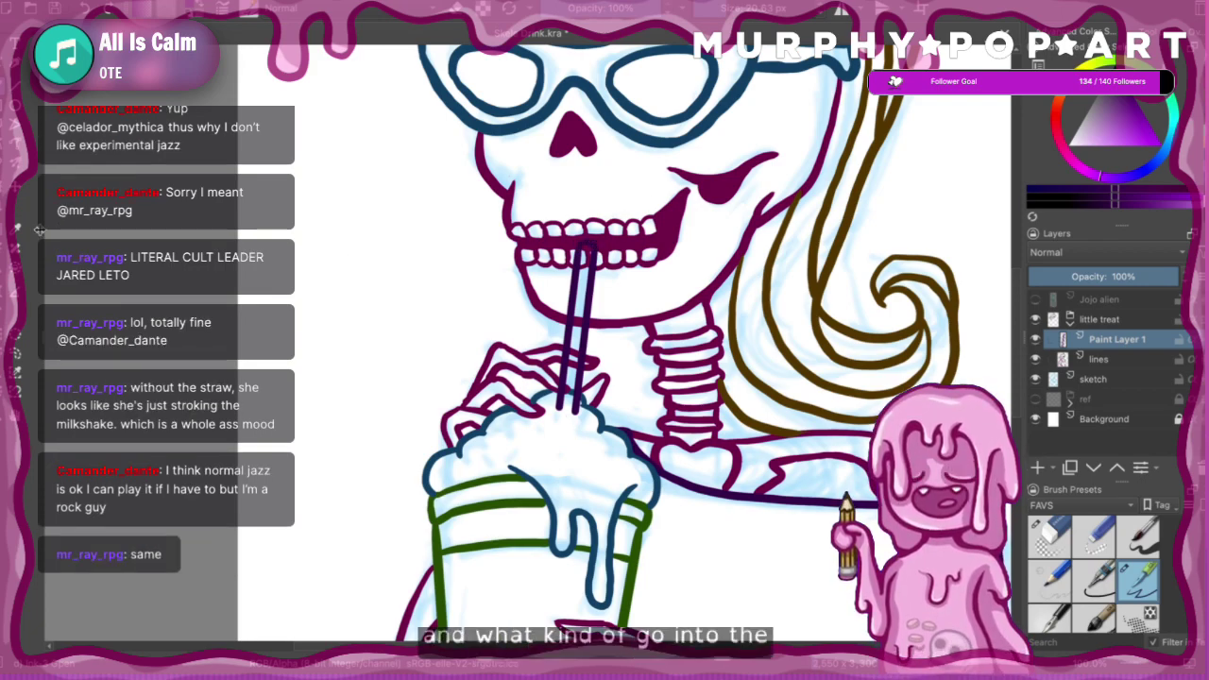
click(571, 515)
click(4, 92)
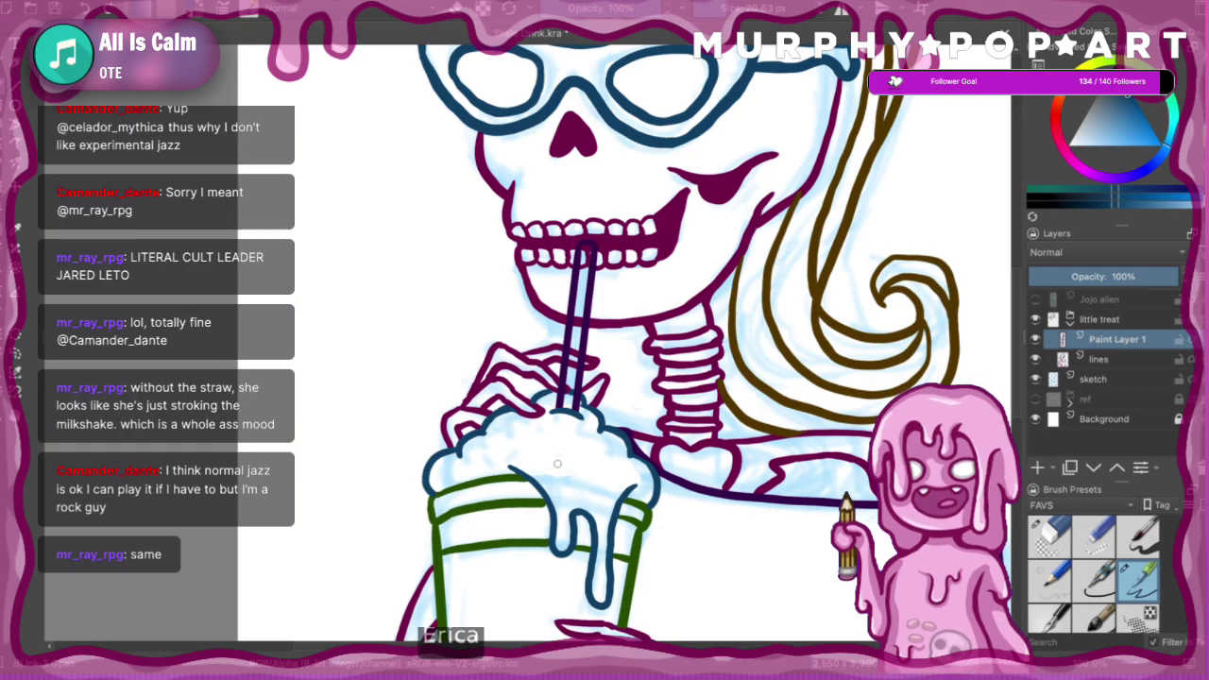
- Make the lines layer active, and compare the straw with the line art by switching Paint Layer 1 and the lines layer off and on
key(Page_Down)
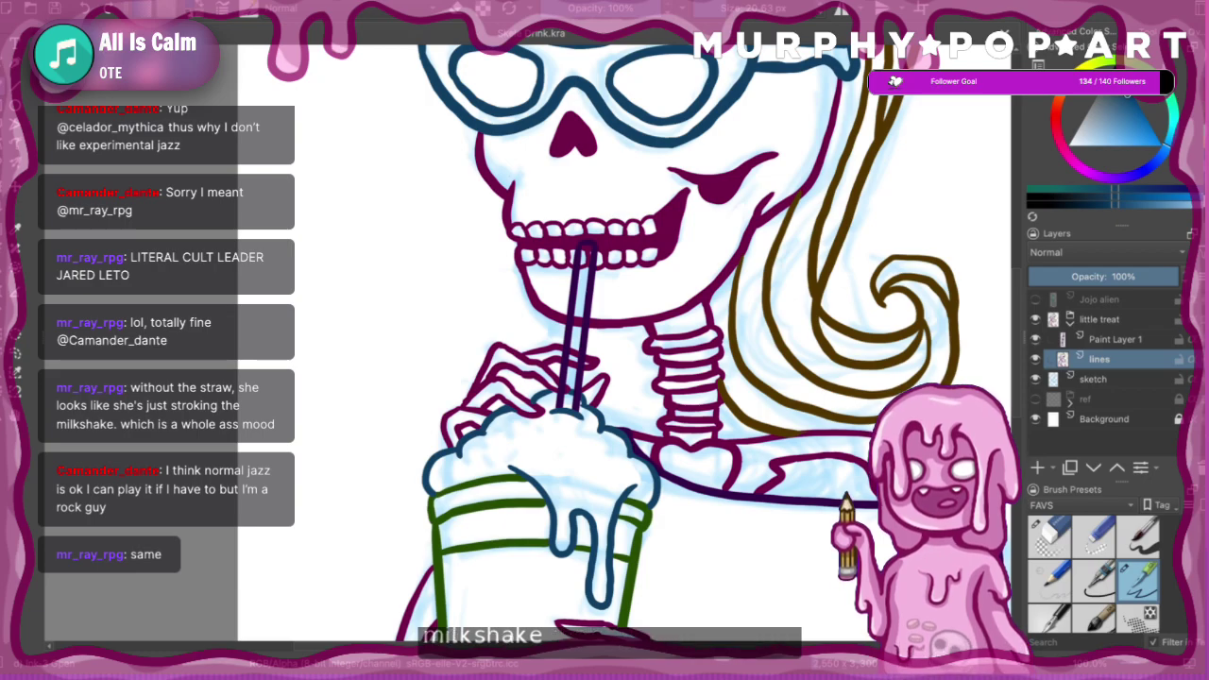
key(ctrl+minus)
key(ctrl+minus)
key(ctrl+minus)
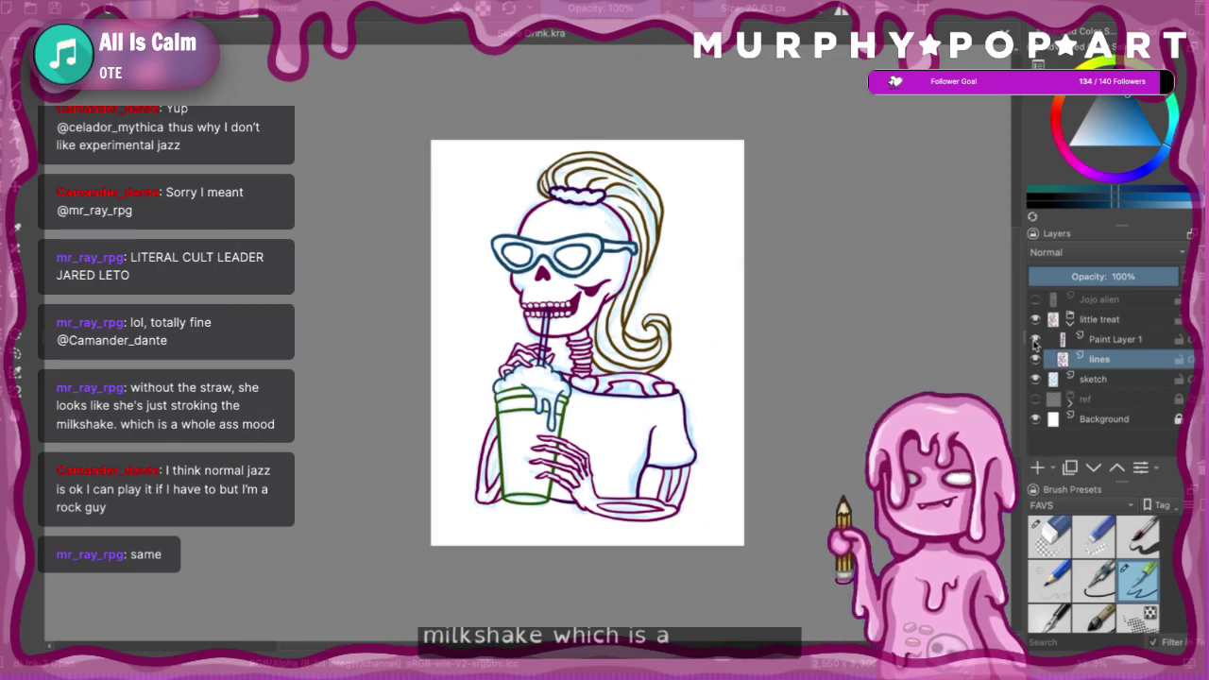
click(1035, 339)
click(1035, 340)
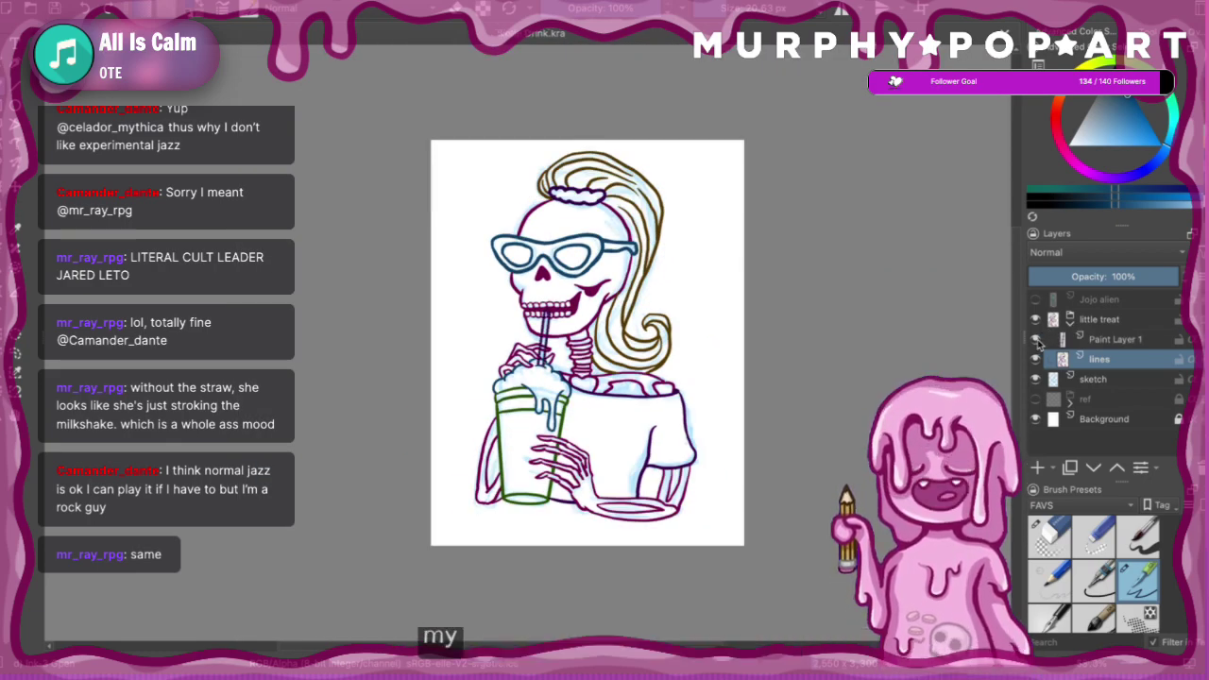
scroll(530, 345, up, 4)
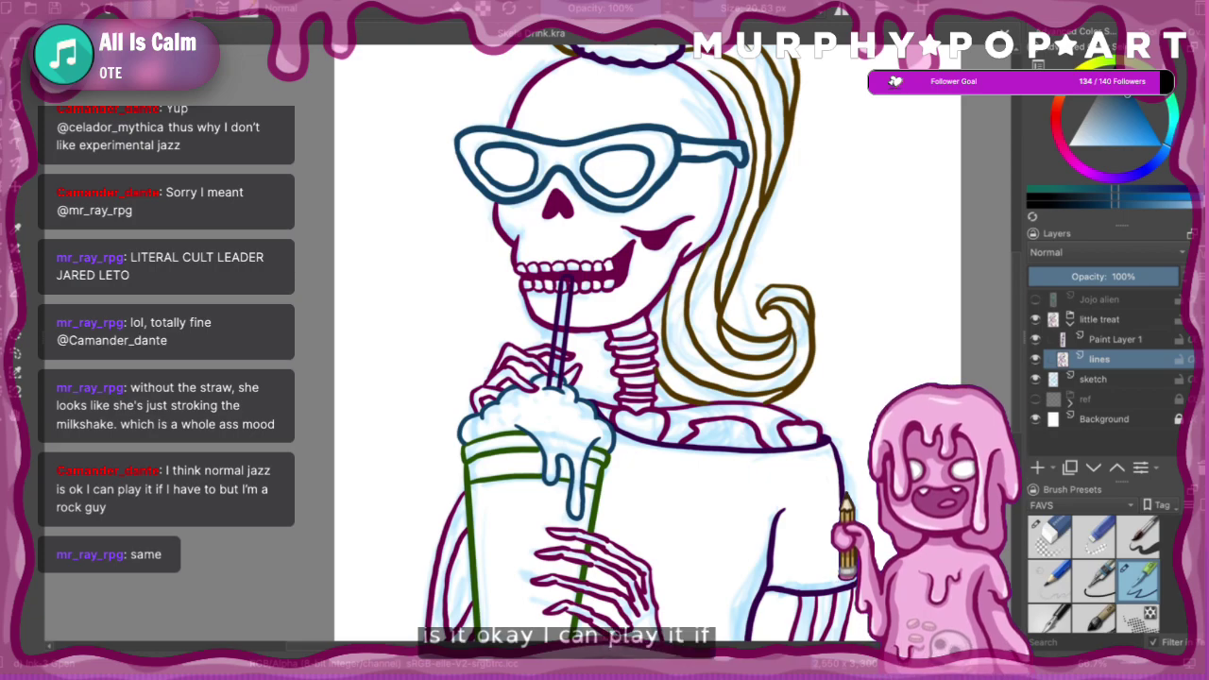
click(1035, 360)
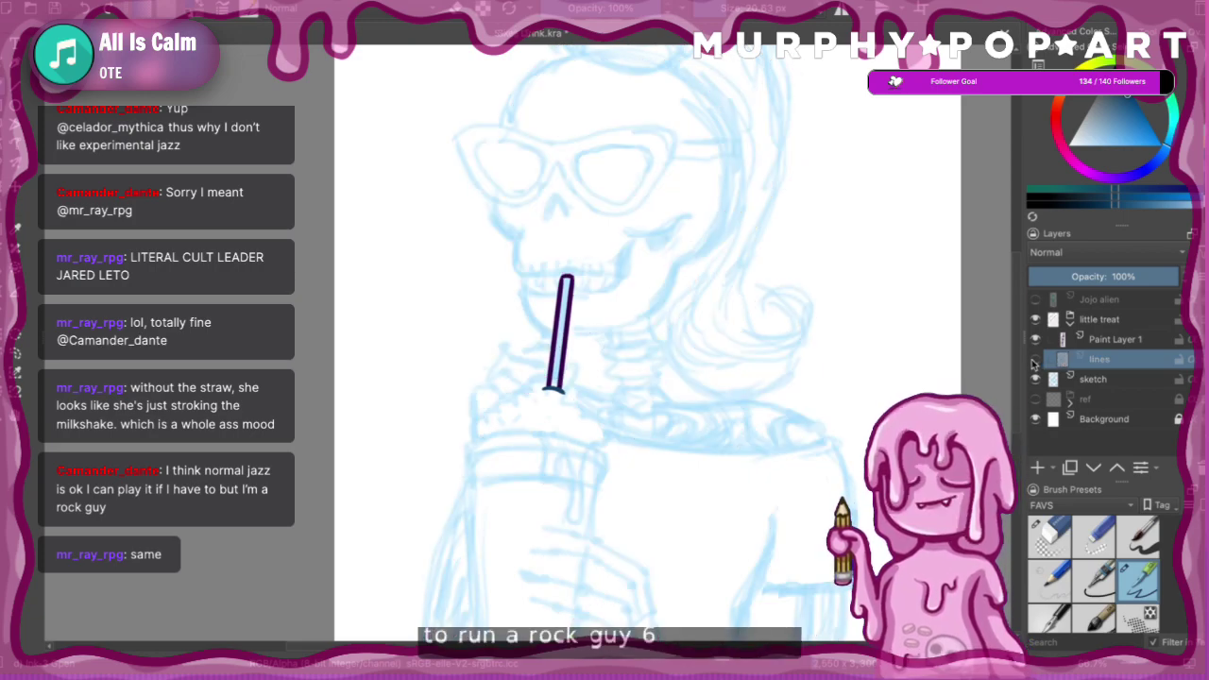
click(1035, 360)
scroll(528, 335, up, 1)
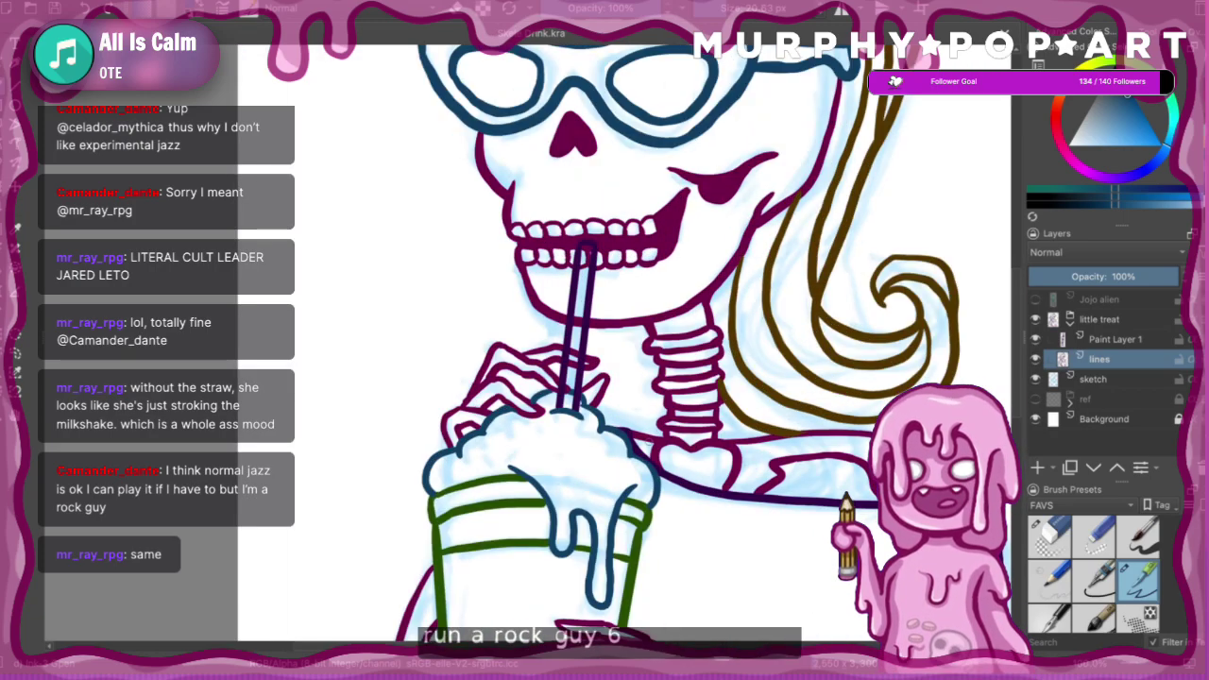
- Erase the teeth, jaw, finger and froth lines that run through the inside of the straw on the lines layer
click(1062, 539)
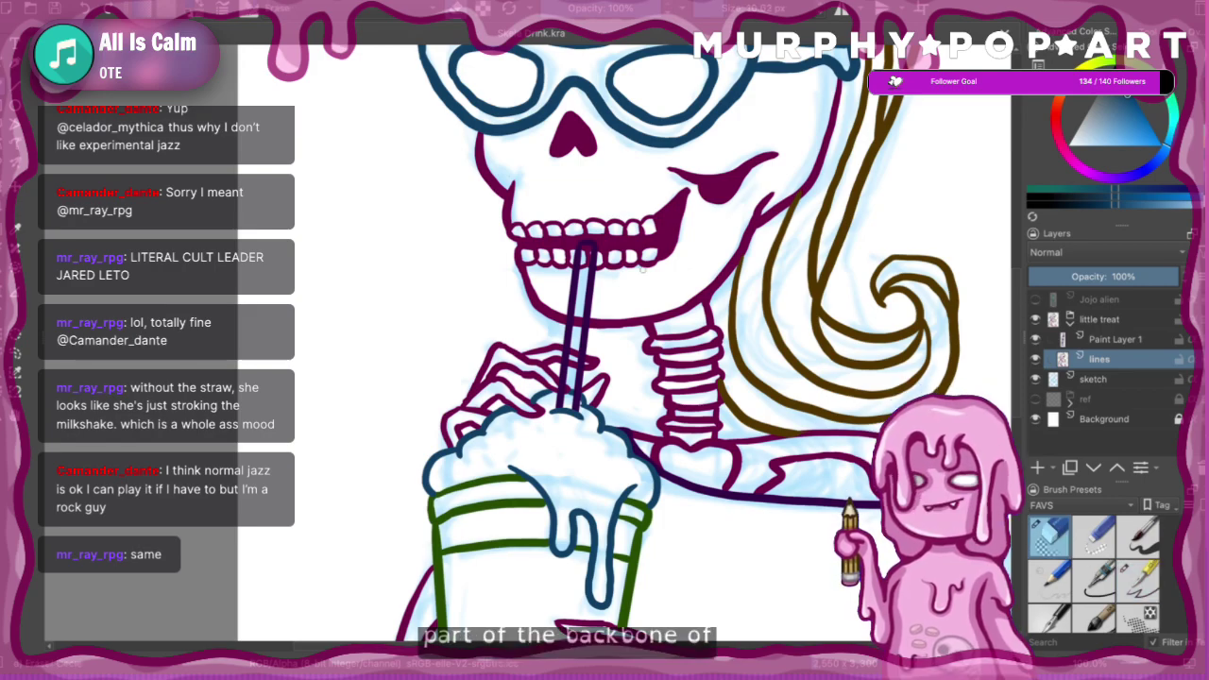
click(1036, 359)
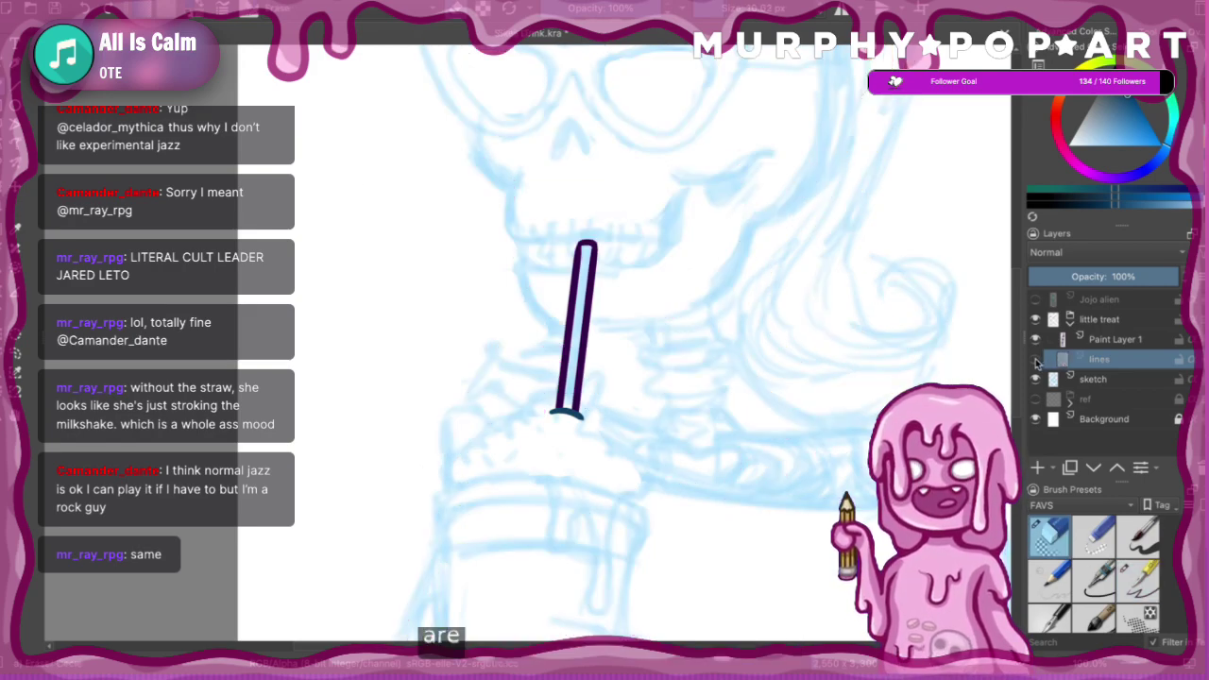
click(1036, 359)
click(1036, 359)
click(1036, 359)
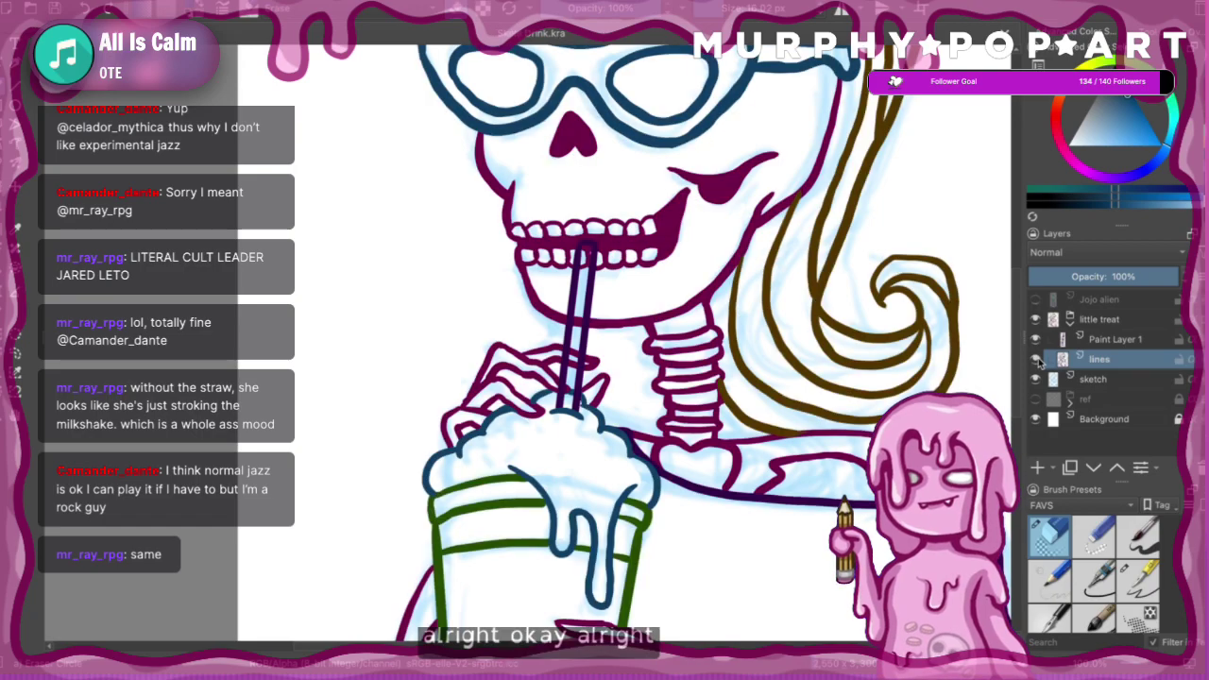
click(1036, 359)
click(1036, 359)
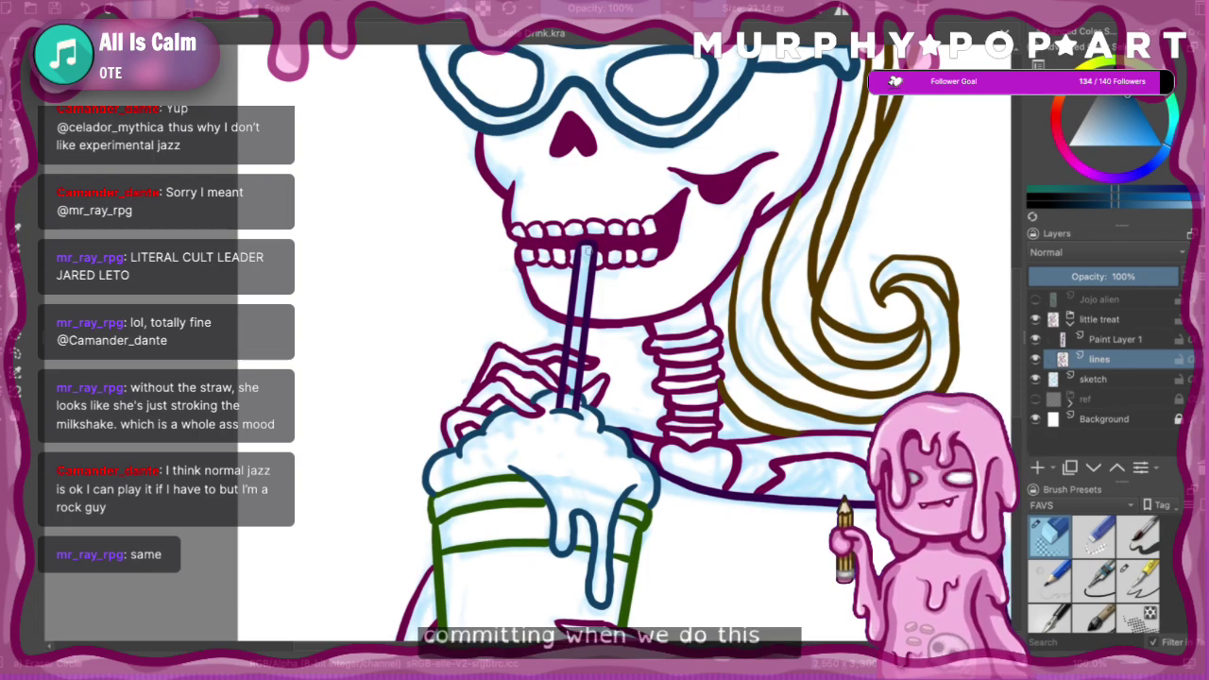
drag(587, 256, 569, 370)
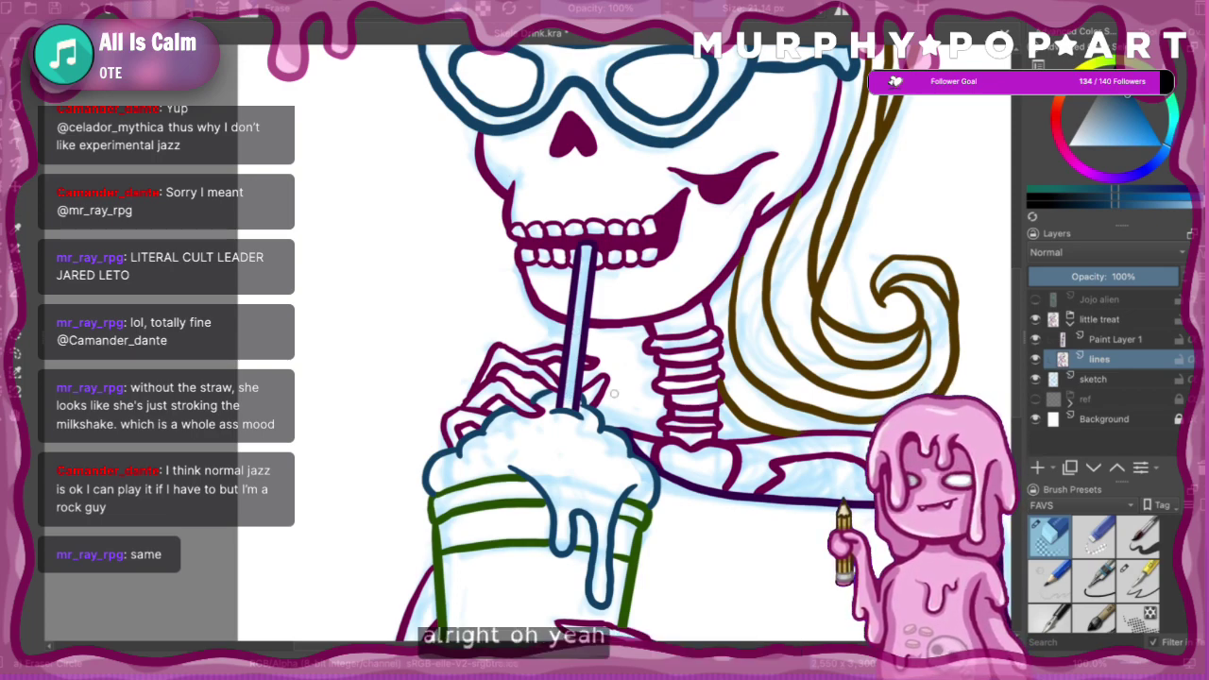
- Hide the blue sketch layer and save the drawing
key(ctrl+minus)
key(ctrl+minus)
key(ctrl+minus)
key(ctrl+minus)
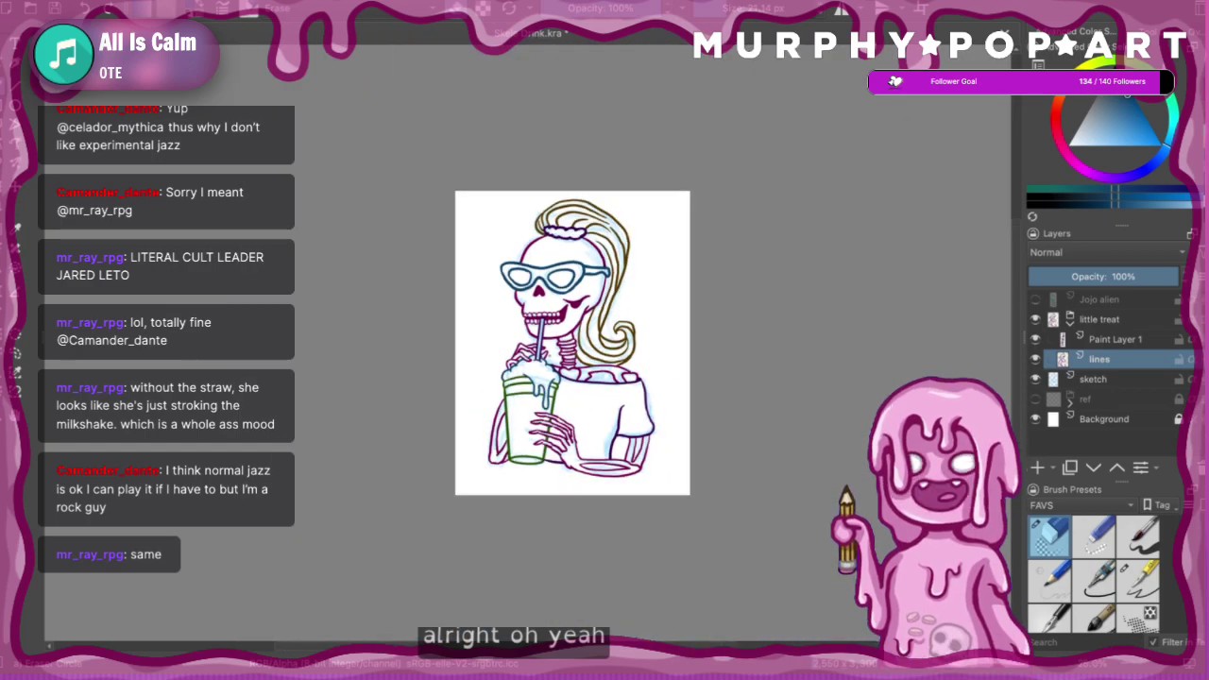
click(1036, 379)
key(ctrl+s)
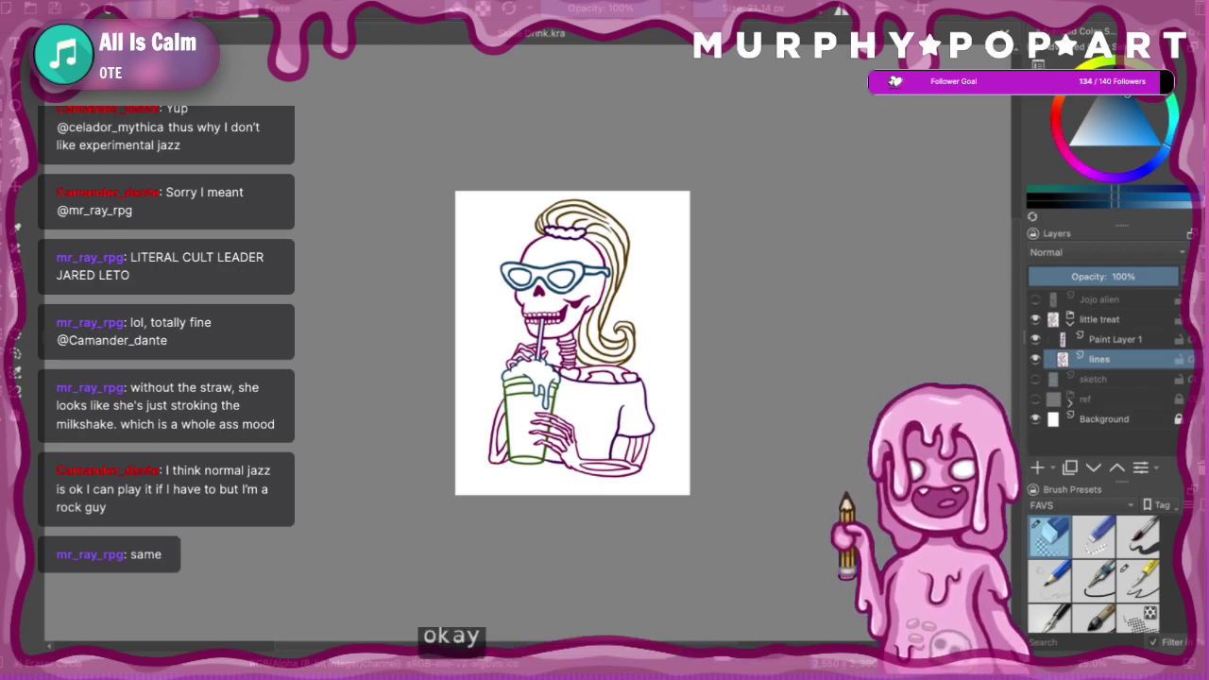
- Examine the finished line art without the sketch, especially the shoulders, the cup and the curled end of the ponytail
click(607, 310)
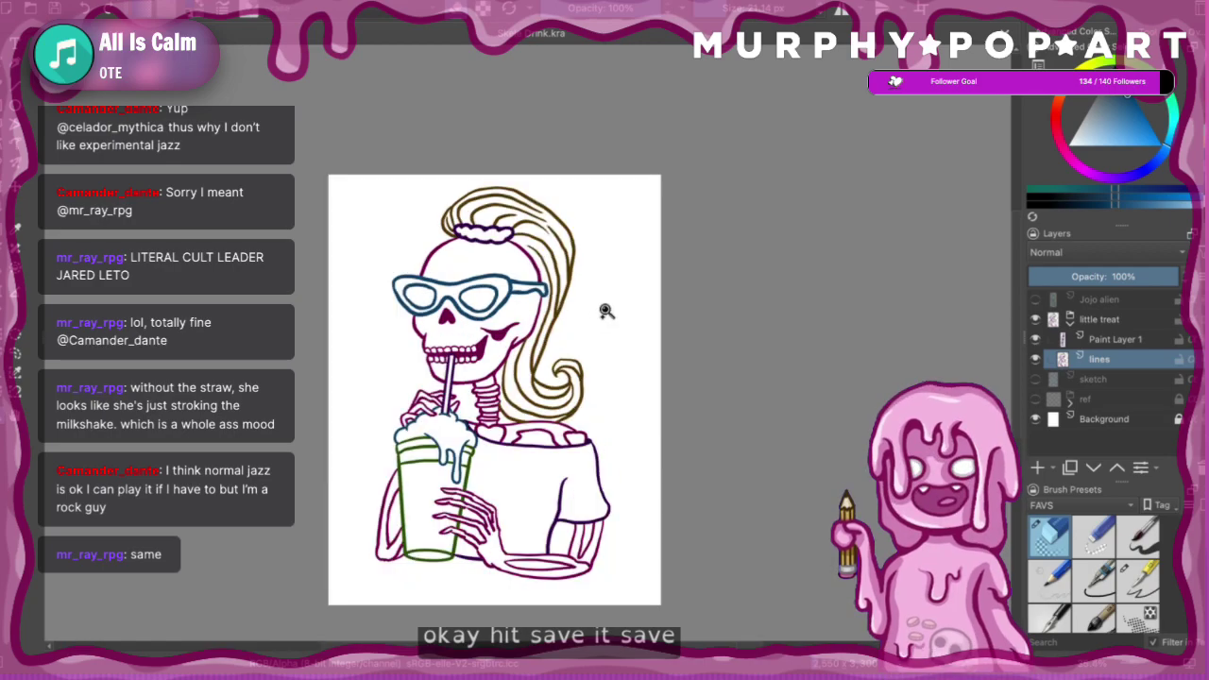
click(559, 420)
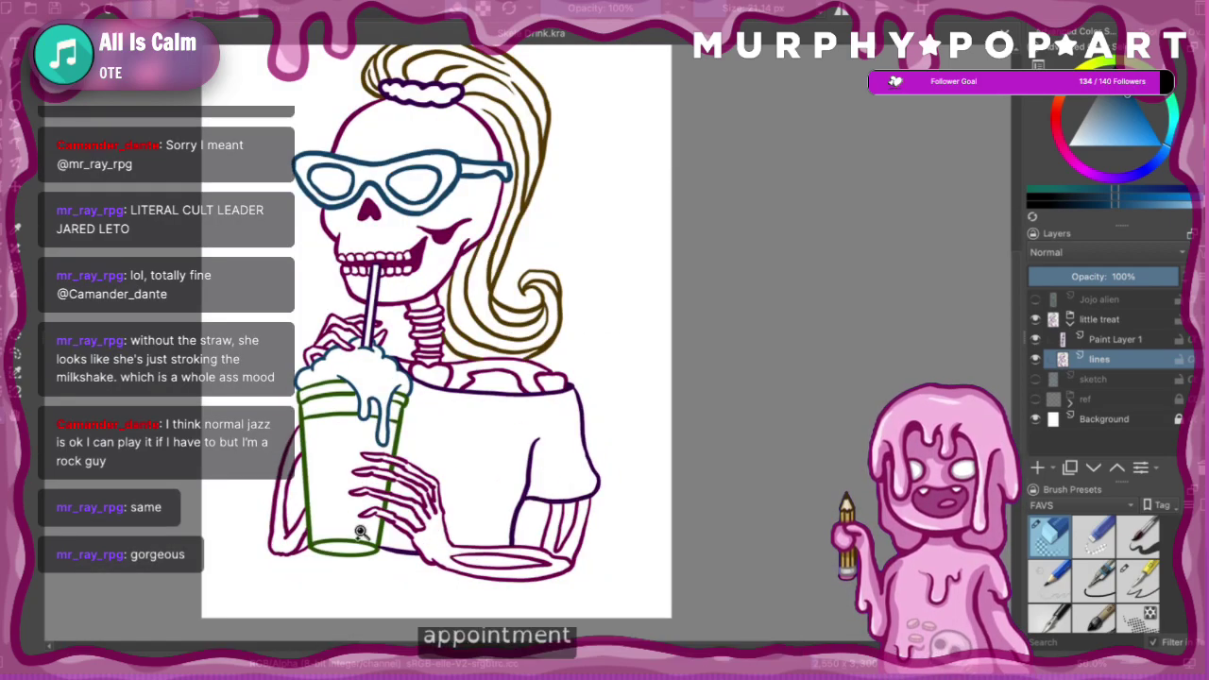
key(plus)
key(plus)
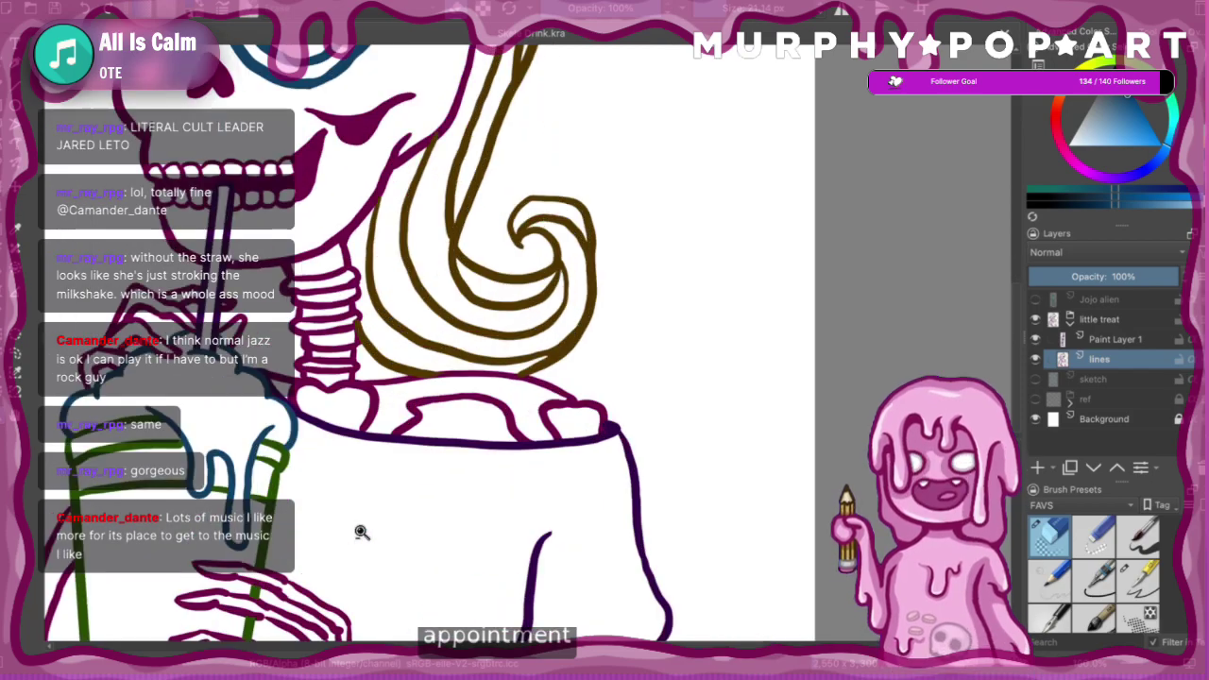
key(minus)
key(minus)
key(minus)
click(504, 317)
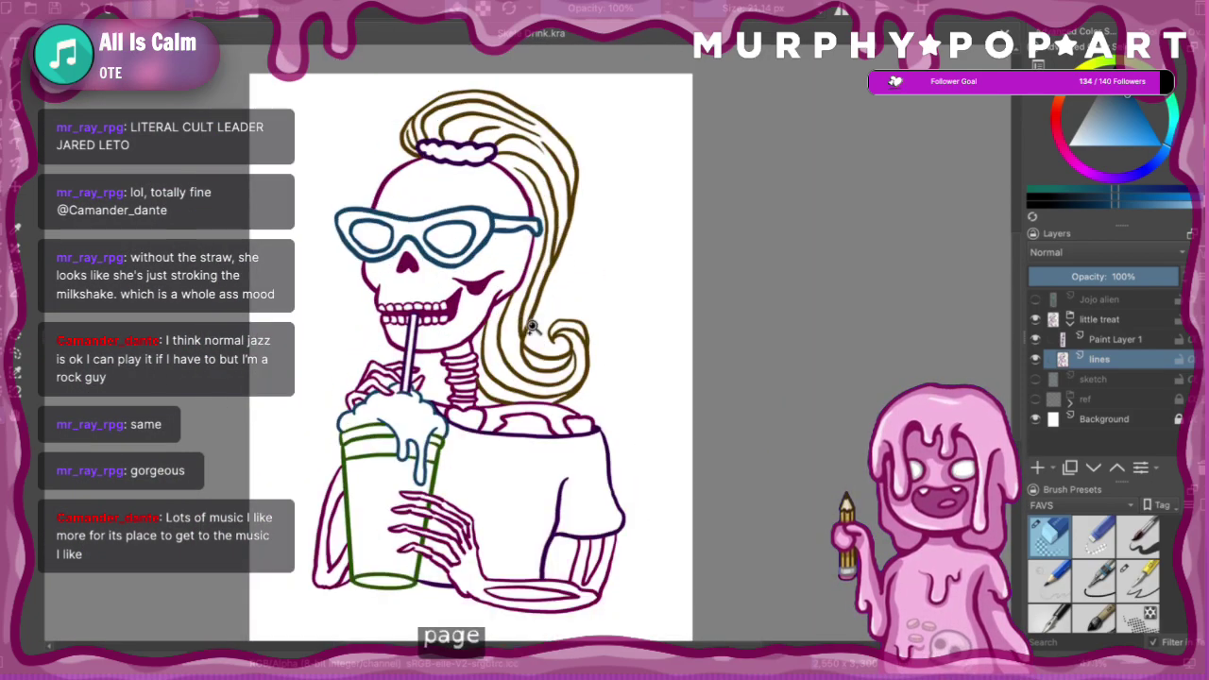
click(564, 354)
click(544, 392)
click(519, 296)
click(544, 269)
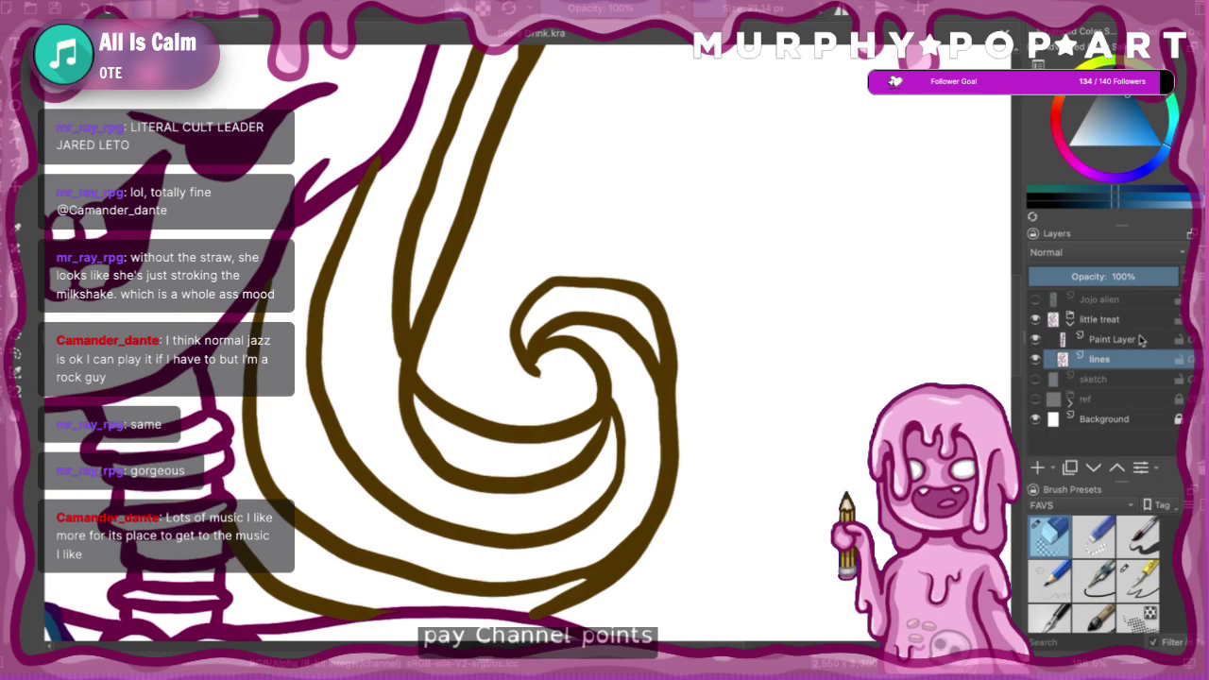
- Merge the straw's Paint Layer 1 down into the lines layer, and save the drawing
click(1141, 341)
key(ctrl+e)
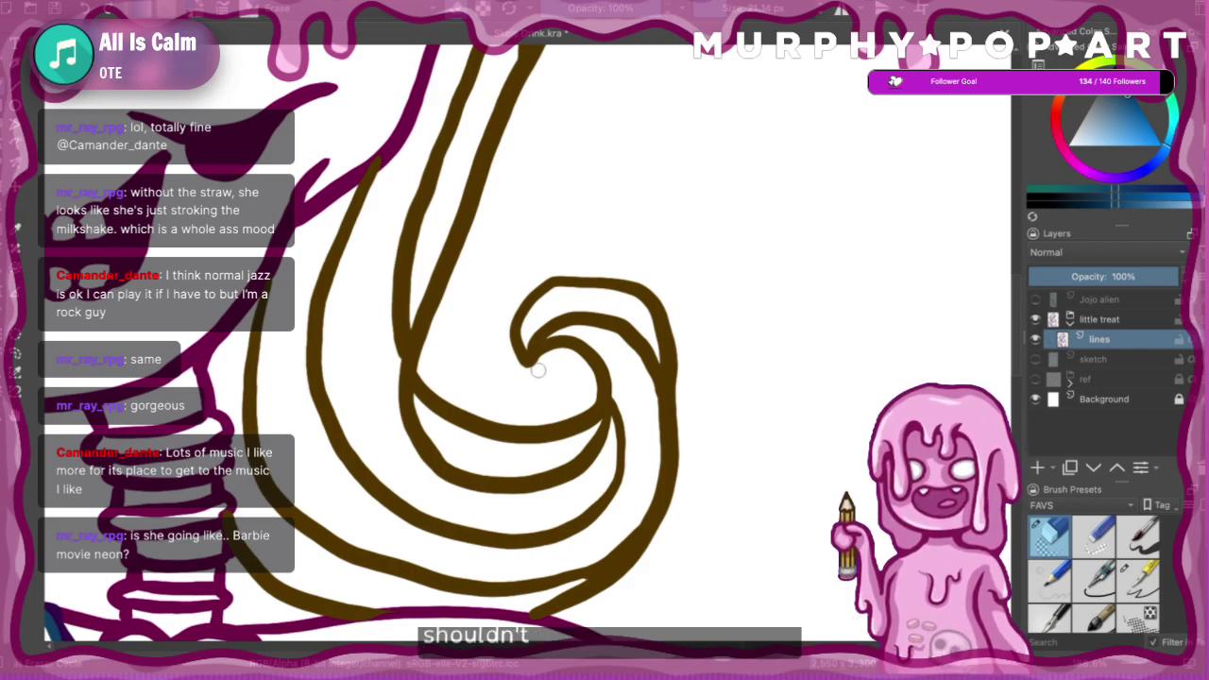
key(minus)
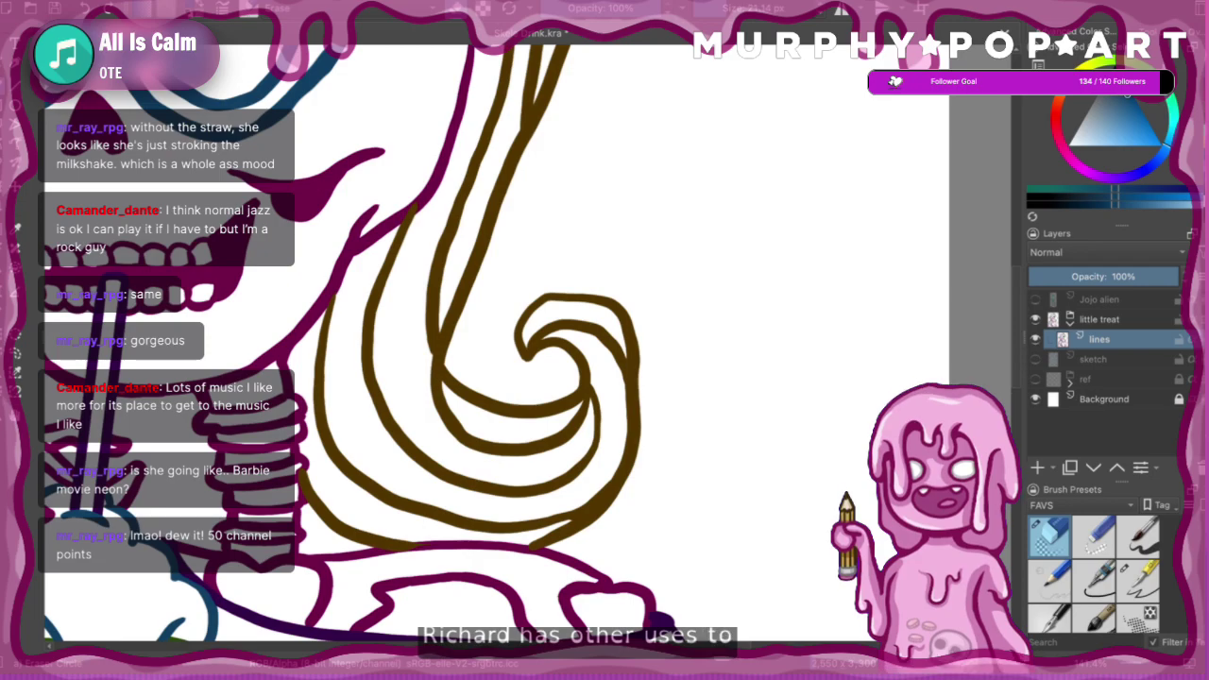
key(minus)
key(minus)
key(minus)
key(minus)
key(ctrl+s)
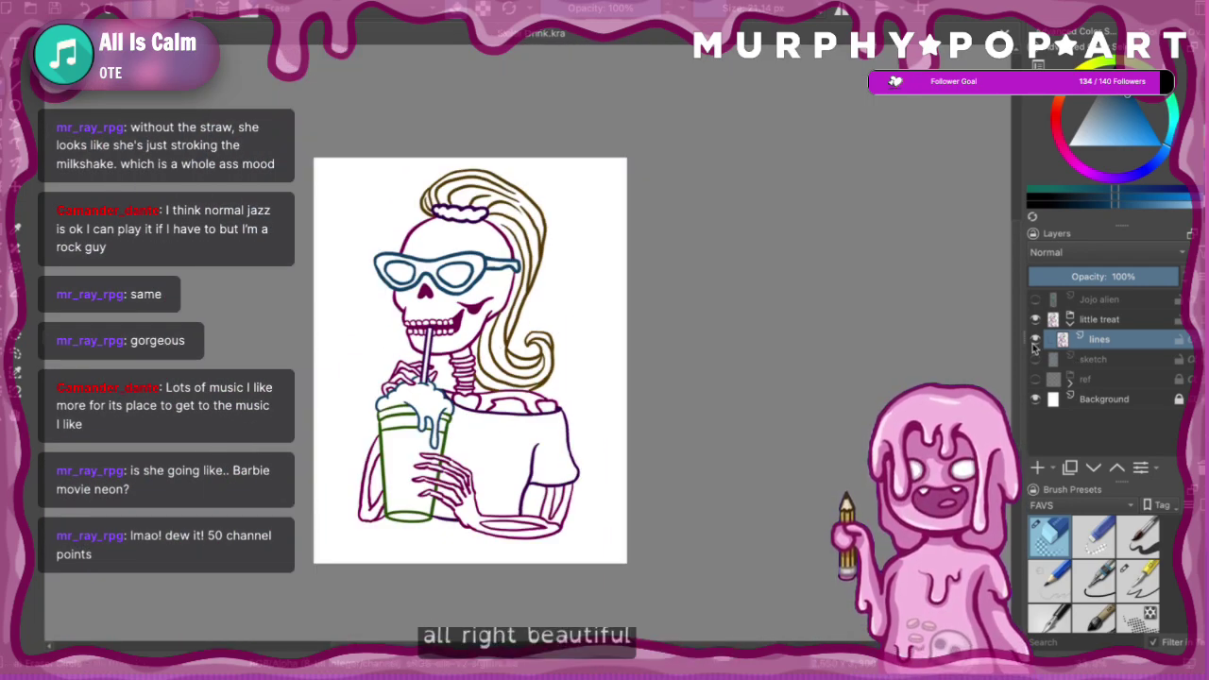
- Add a paint layer above the lines layer, and dab a round swatch of the hair's brown line color beside the head with the enlarged inking brush
key(Insert)
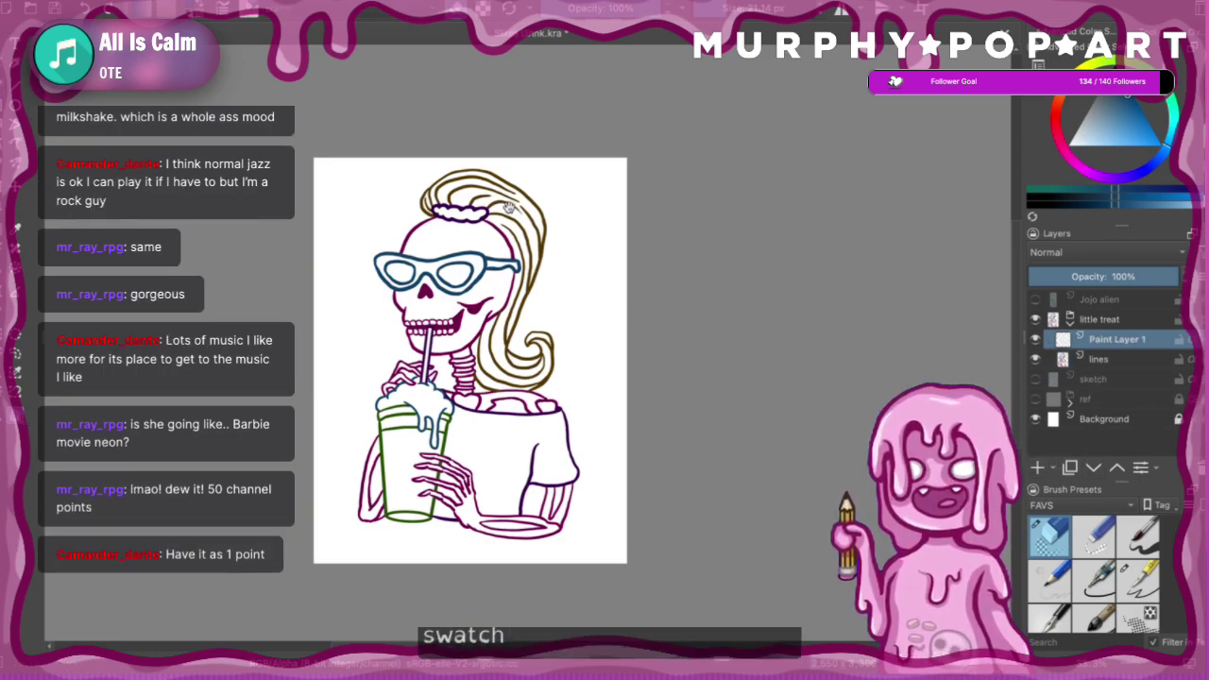
click(475, 219)
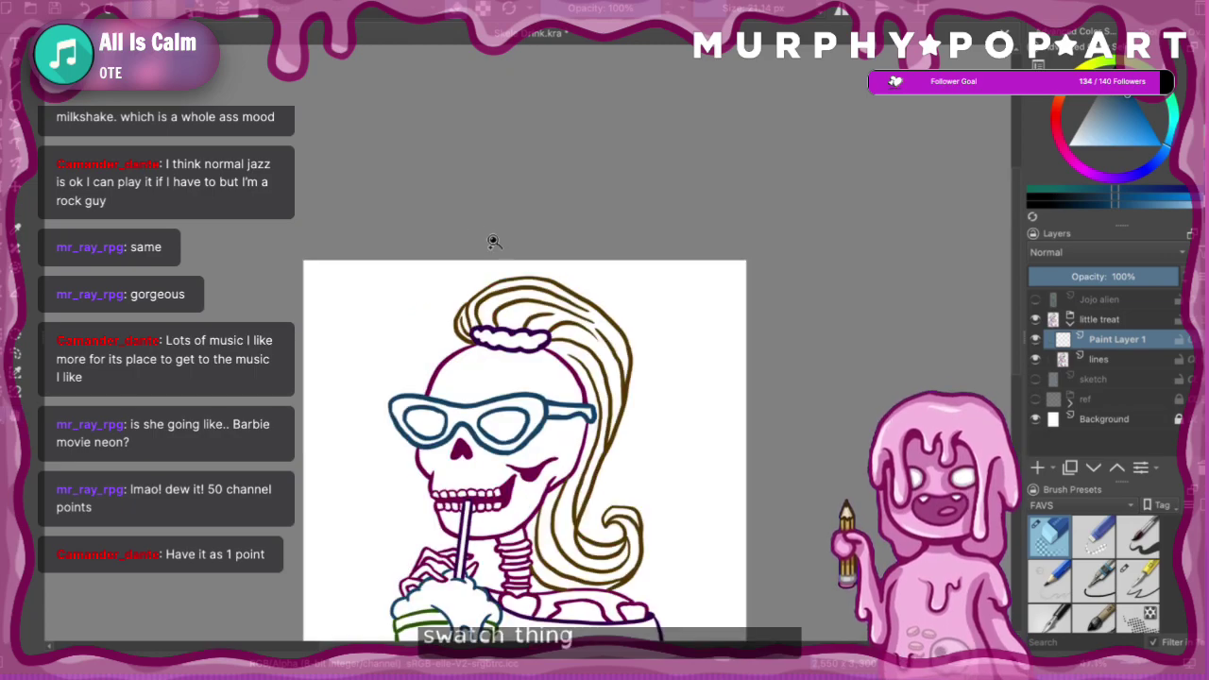
click(528, 339)
click(519, 345)
ctrl+click(491, 272)
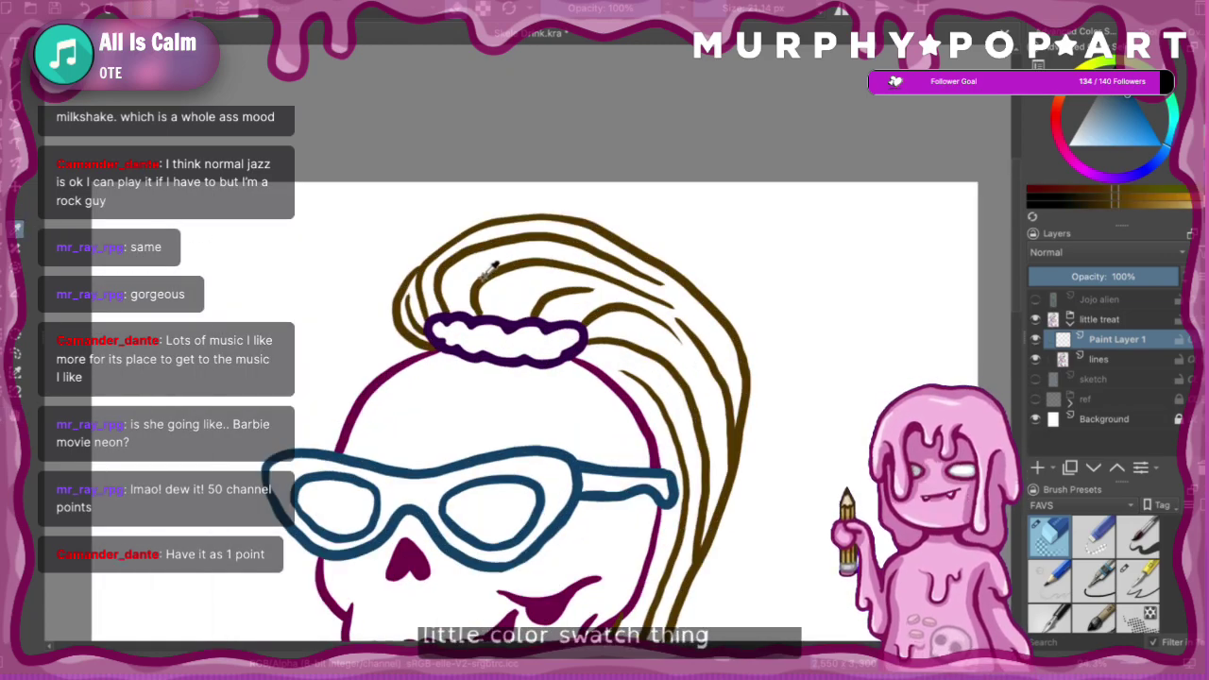
key(b)
key(e)
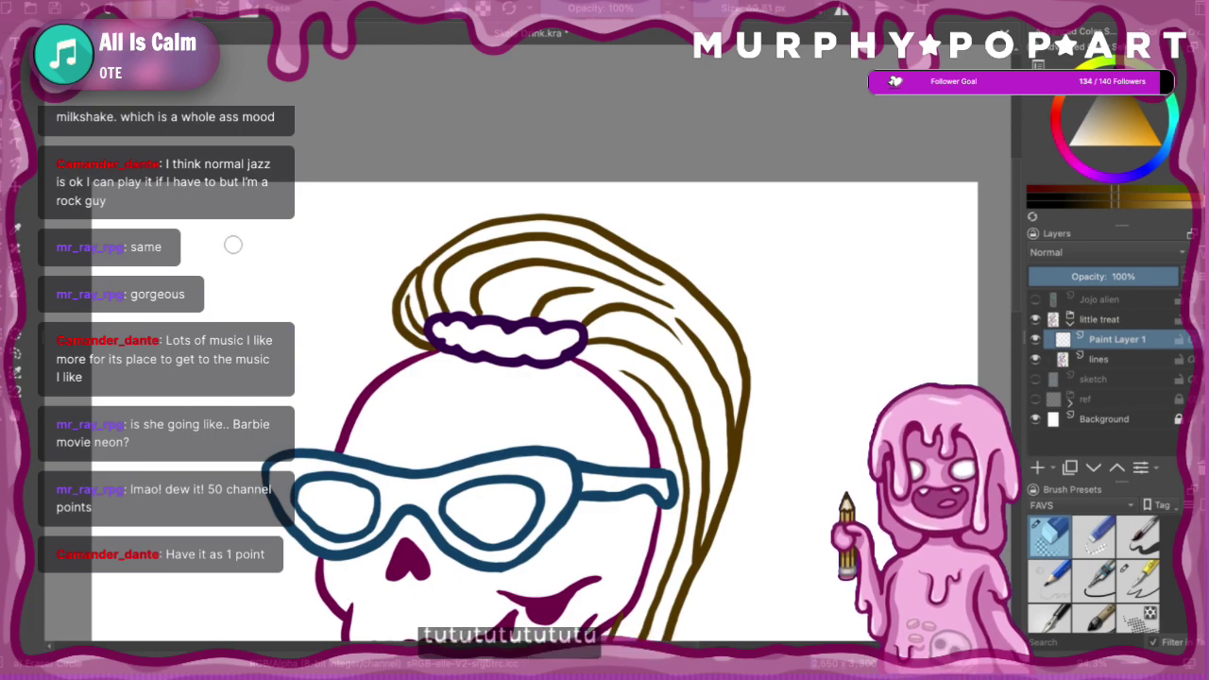
click(1138, 581)
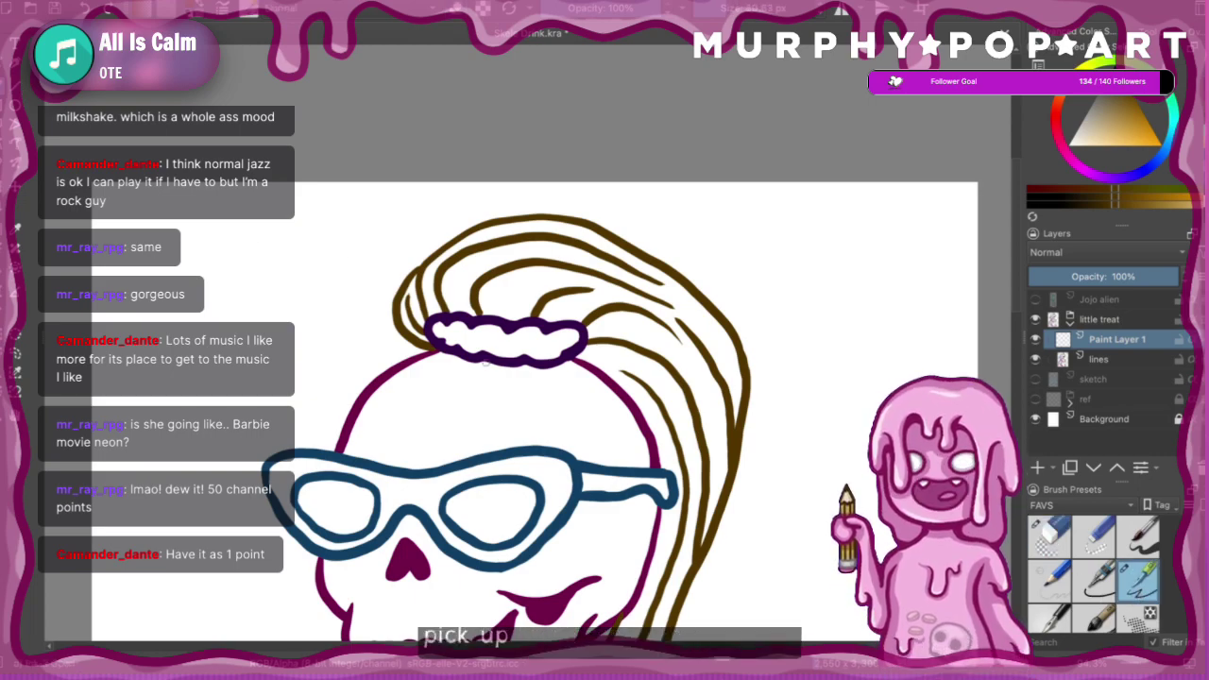
click(177, 251)
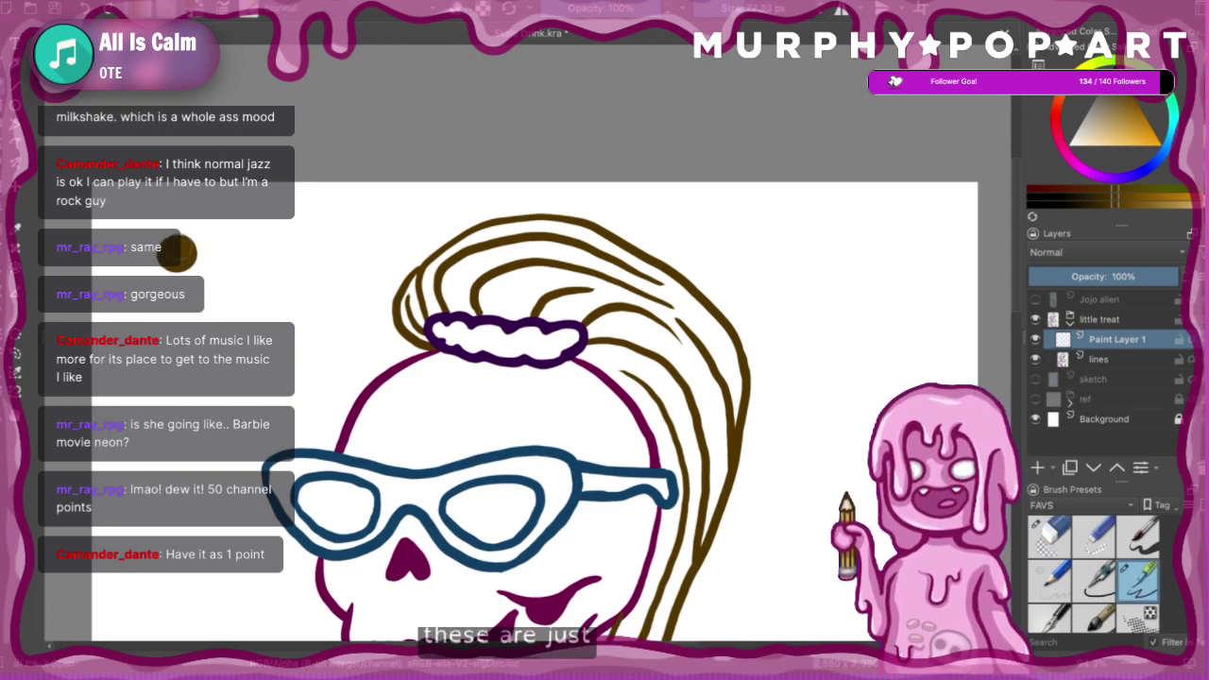
- Add round swatches of the hair tie's dark purple and the skull outline's dark magenta below the brown one
ctrl+click(480, 313)
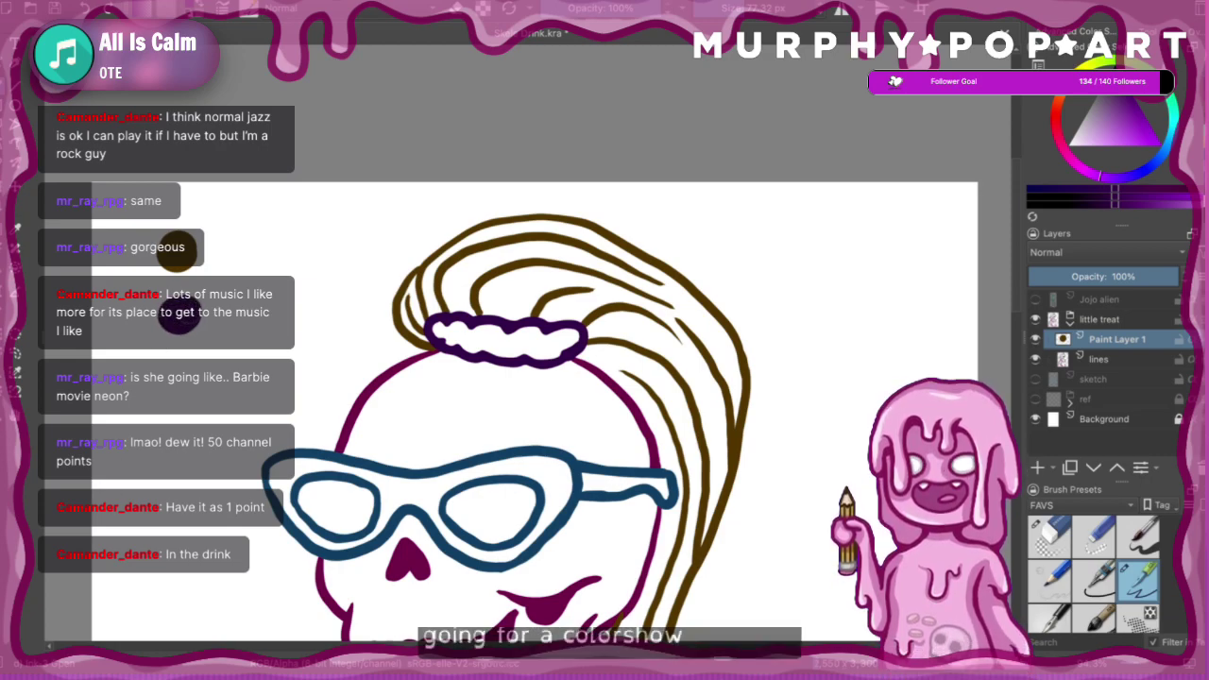
key(p)
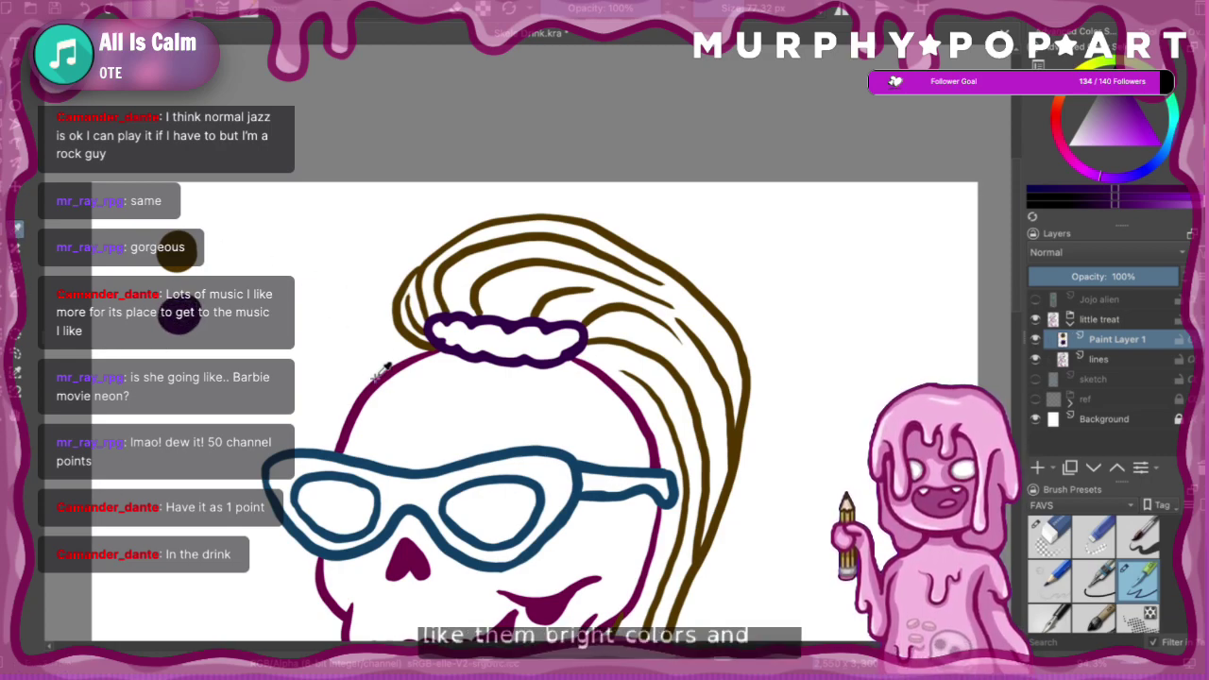
click(378, 367)
click(3, 87)
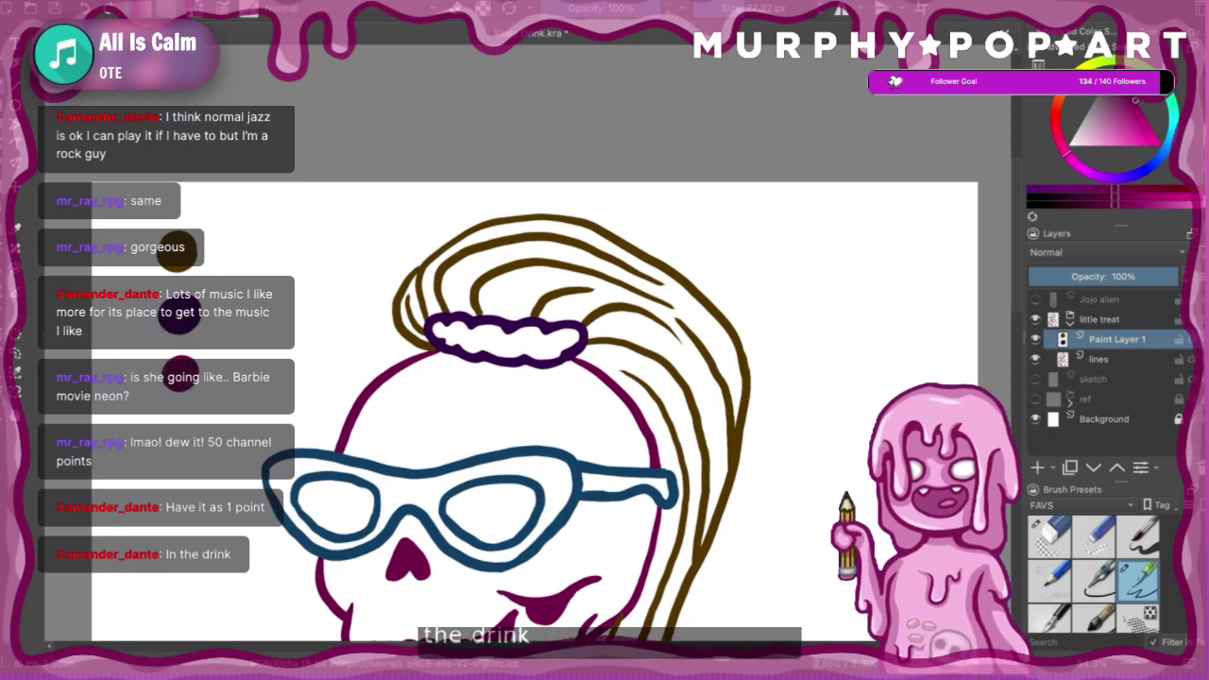
- Add round swatches of the glasses' blue and the cup's green below the dark magenta one
click(441, 469)
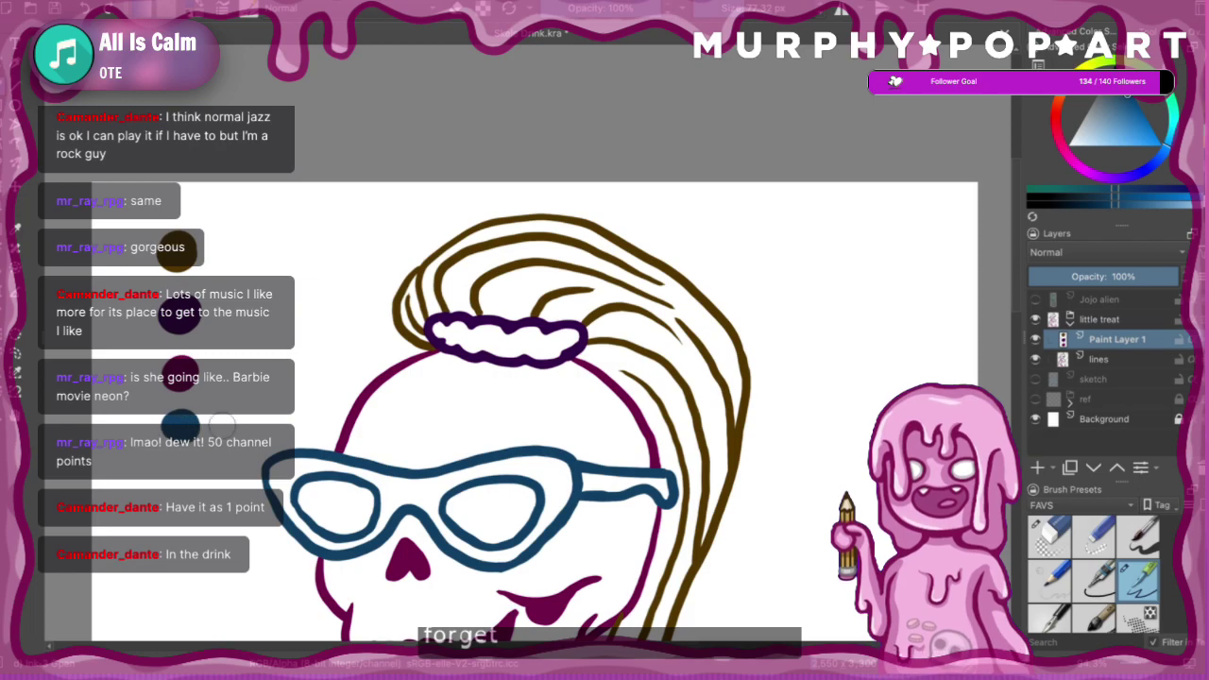
drag(1018, 304, 1019, 433)
ctrl+click(349, 406)
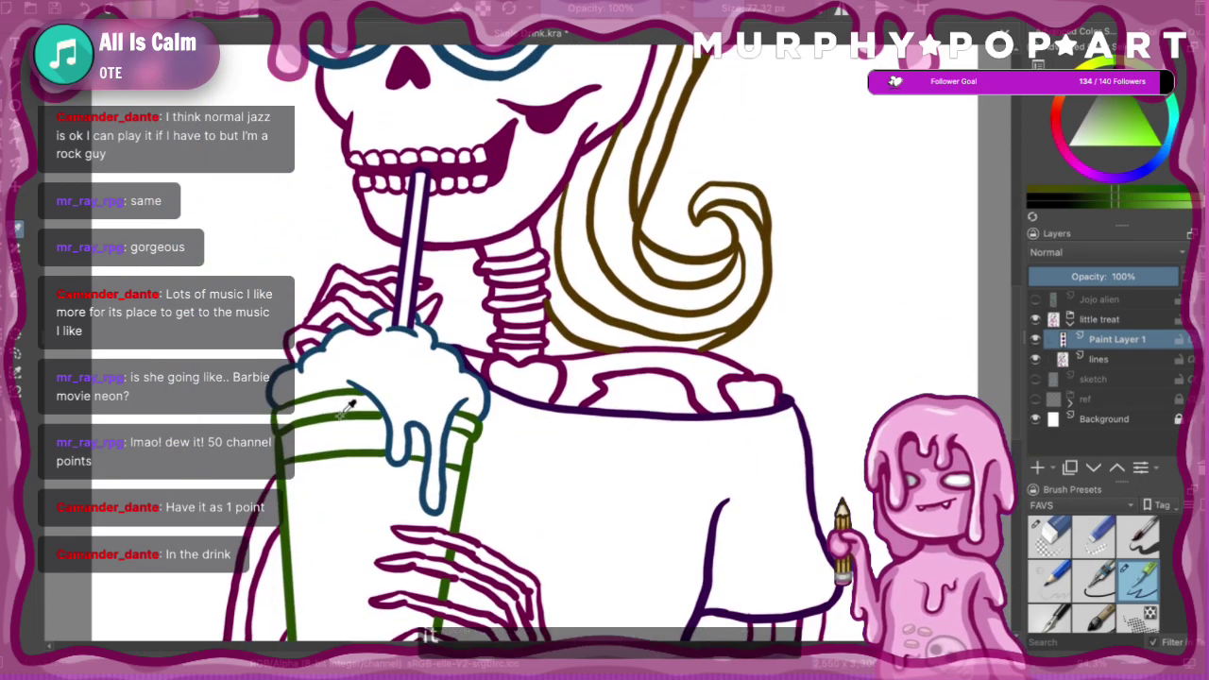
scroll(964, 312, up, 10)
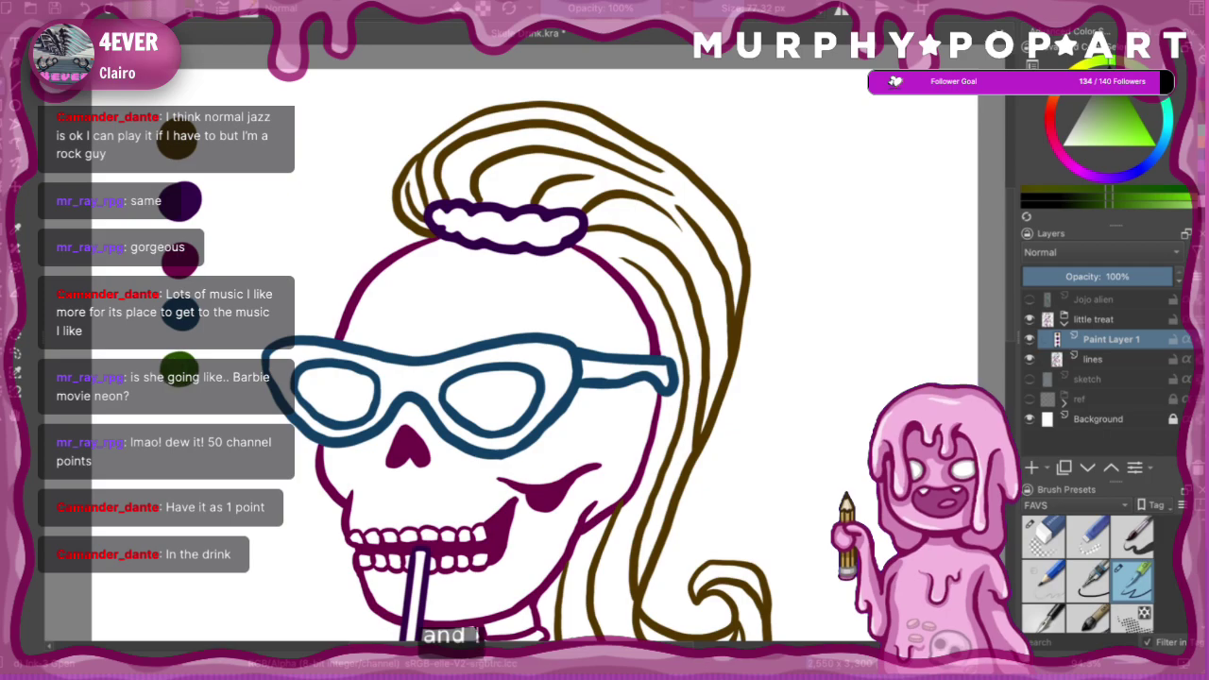
key(2)
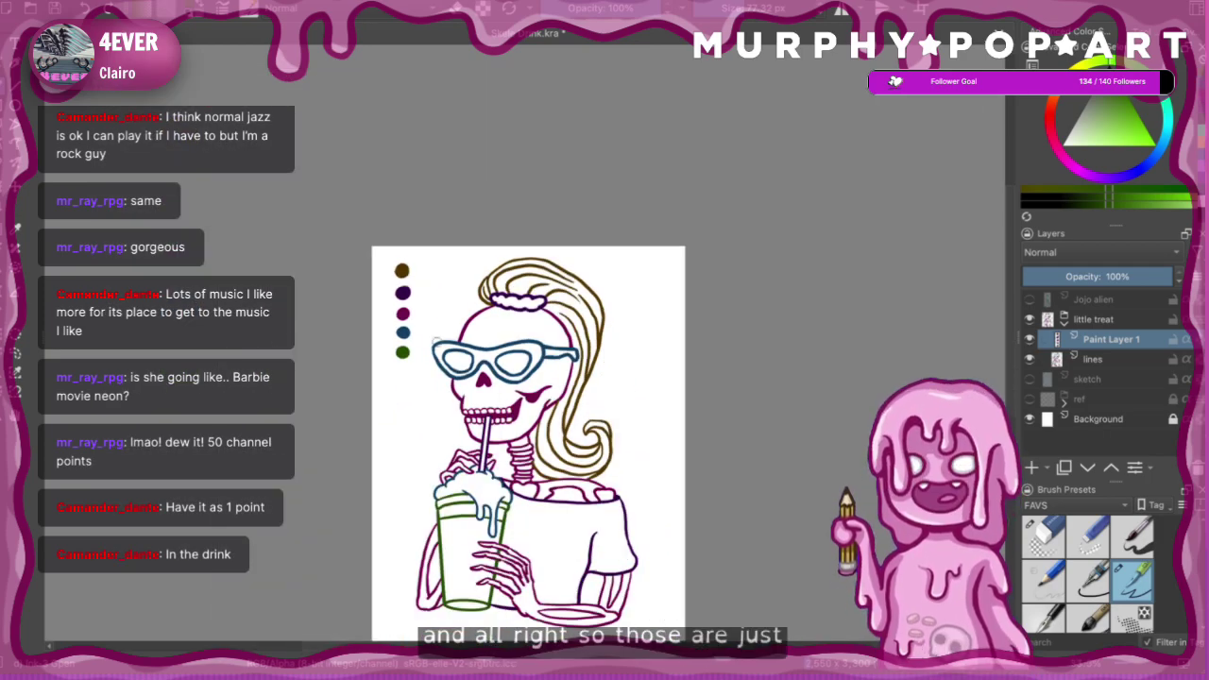
- Hide the swatch layer and add a new paint layer directly above the lines layer
click(1030, 341)
click(1097, 363)
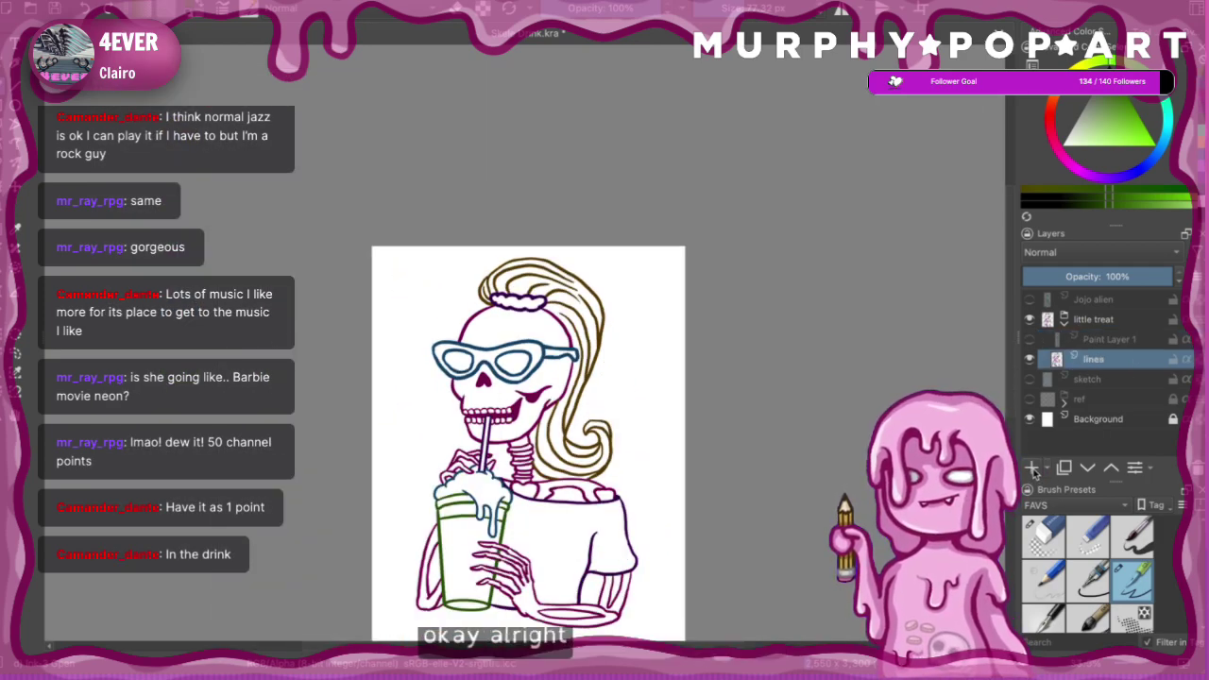
click(1032, 468)
click(534, 478)
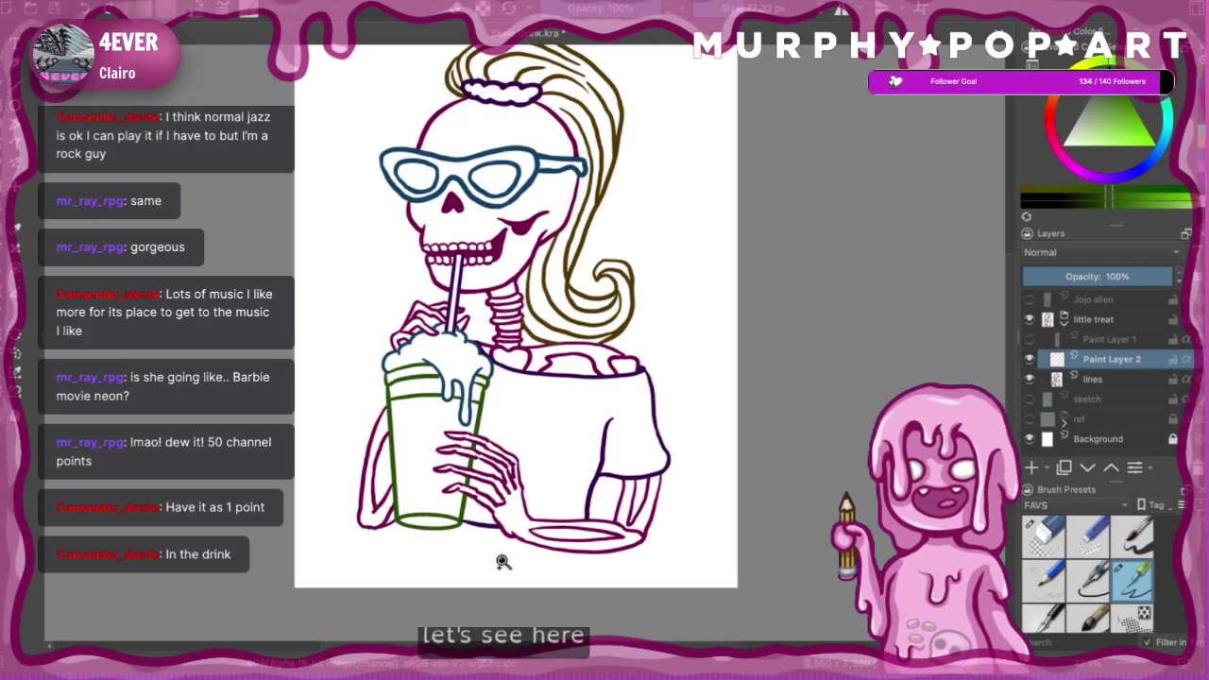
click(533, 346)
scroll(491, 333, up, 1)
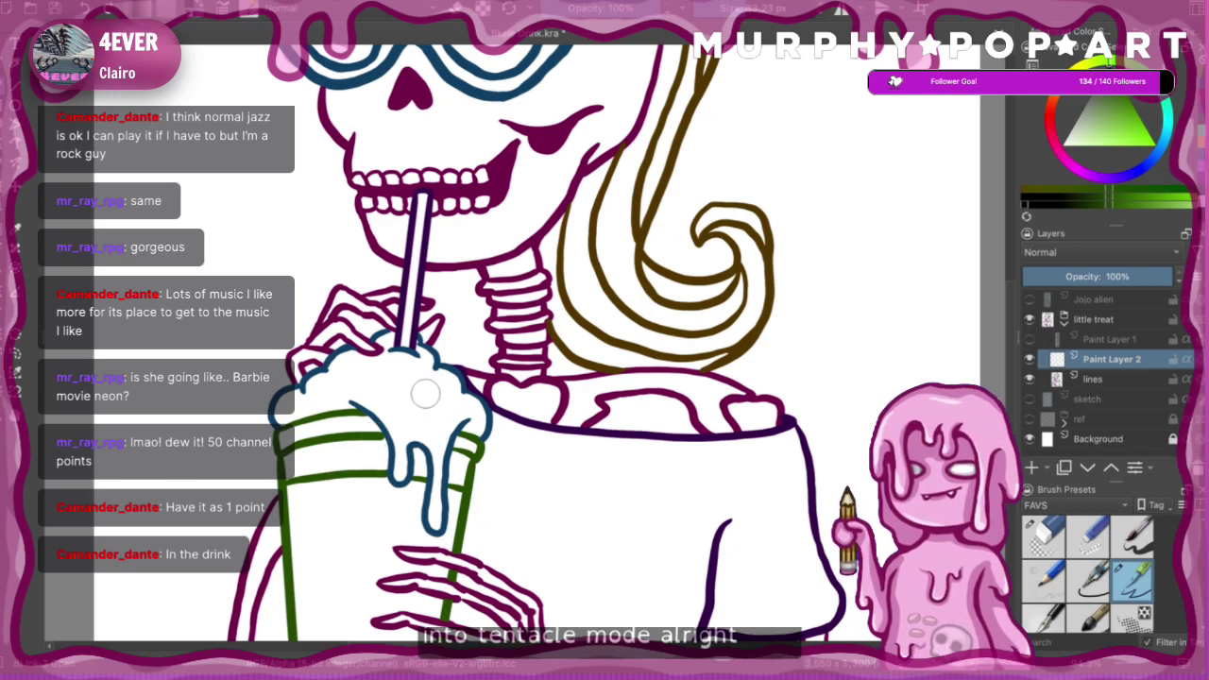
- Try to draw a thick black tentacle curving from the whipped cream across the shoulder
mouse_move(423, 400)
mouse_down()
mouse_move(427, 373)
mouse_move(483, 355)
mouse_move(541, 401)
mouse_move(535, 465)
mouse_move(591, 506)
mouse_up()
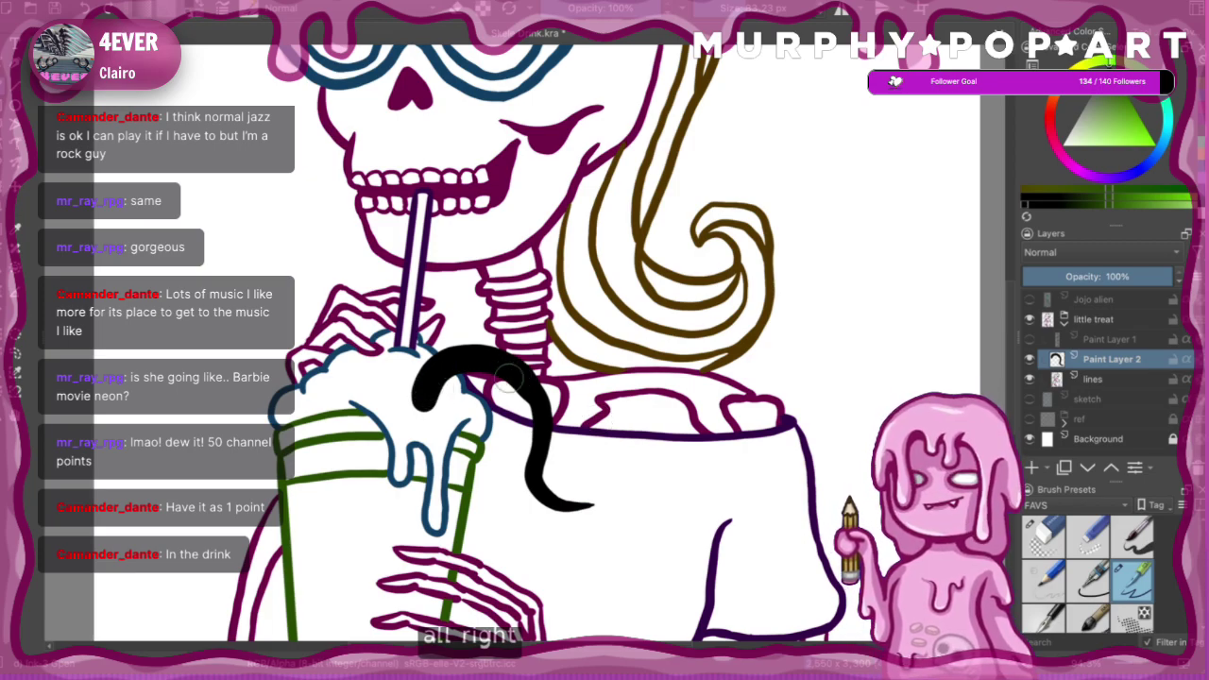
mouse_move(531, 382)
mouse_down()
mouse_move(538, 478)
mouse_move(584, 506)
mouse_up()
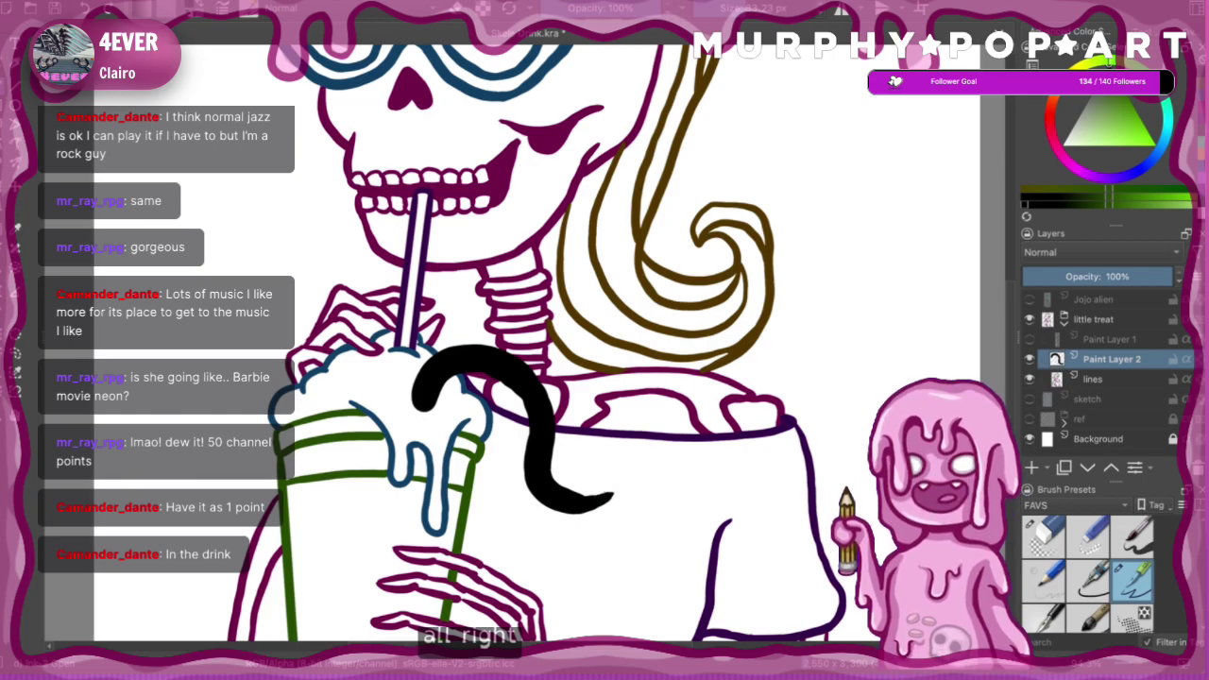
key(ctrl+z)
key(ctrl+z)
- Turn on the brush's Stabilizer smoothing and draw three thick, wavy black tentacles reaching out of the whipped cream
click(1149, 33)
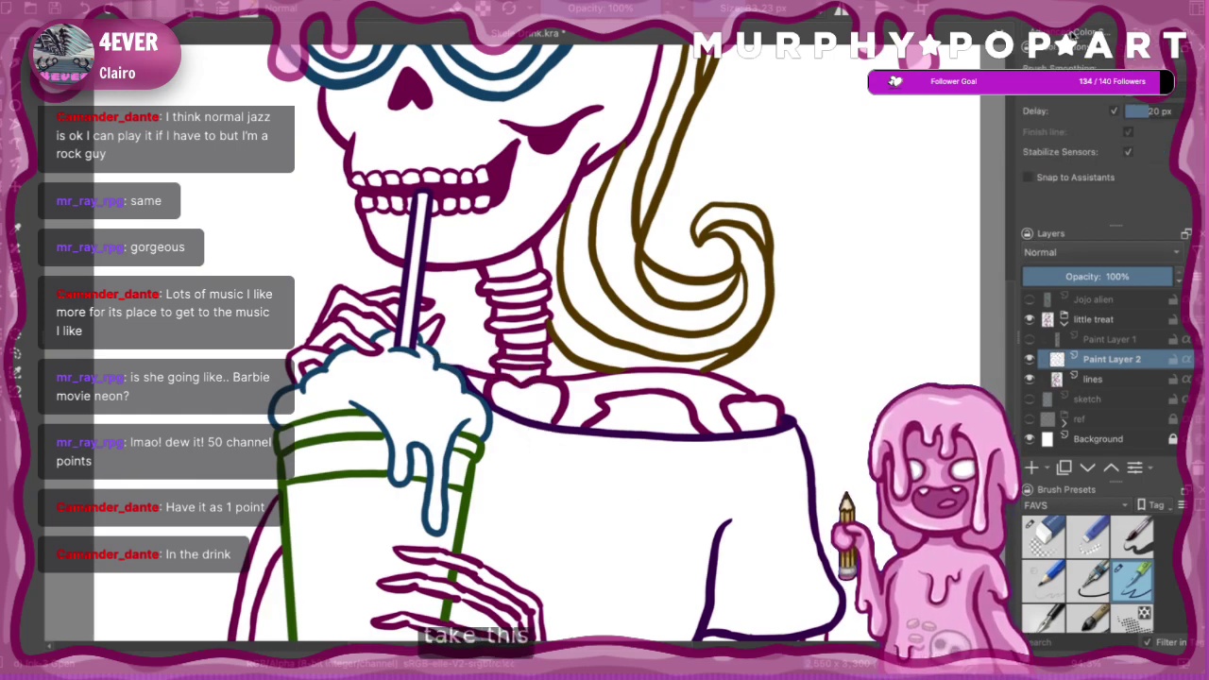
click(1076, 36)
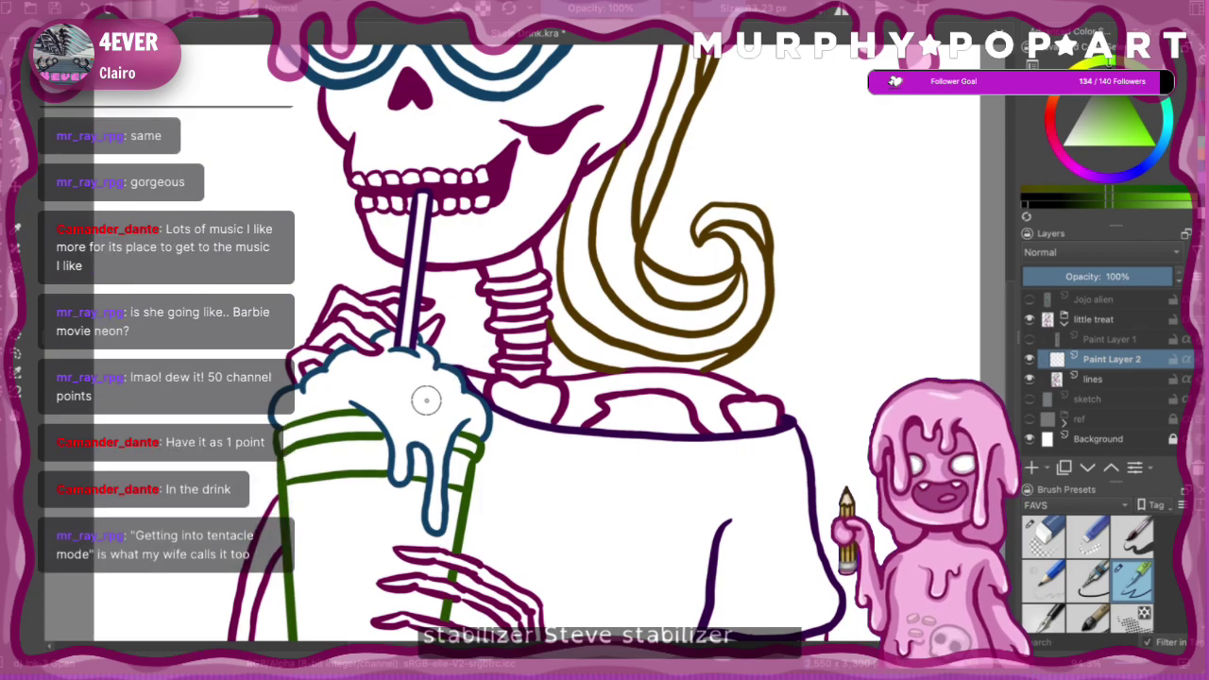
mouse_move(424, 399)
mouse_down()
mouse_move(455, 360)
mouse_move(520, 373)
mouse_move(539, 410)
mouse_move(526, 482)
mouse_move(534, 510)
mouse_move(573, 522)
mouse_up()
key(ctrl+z)
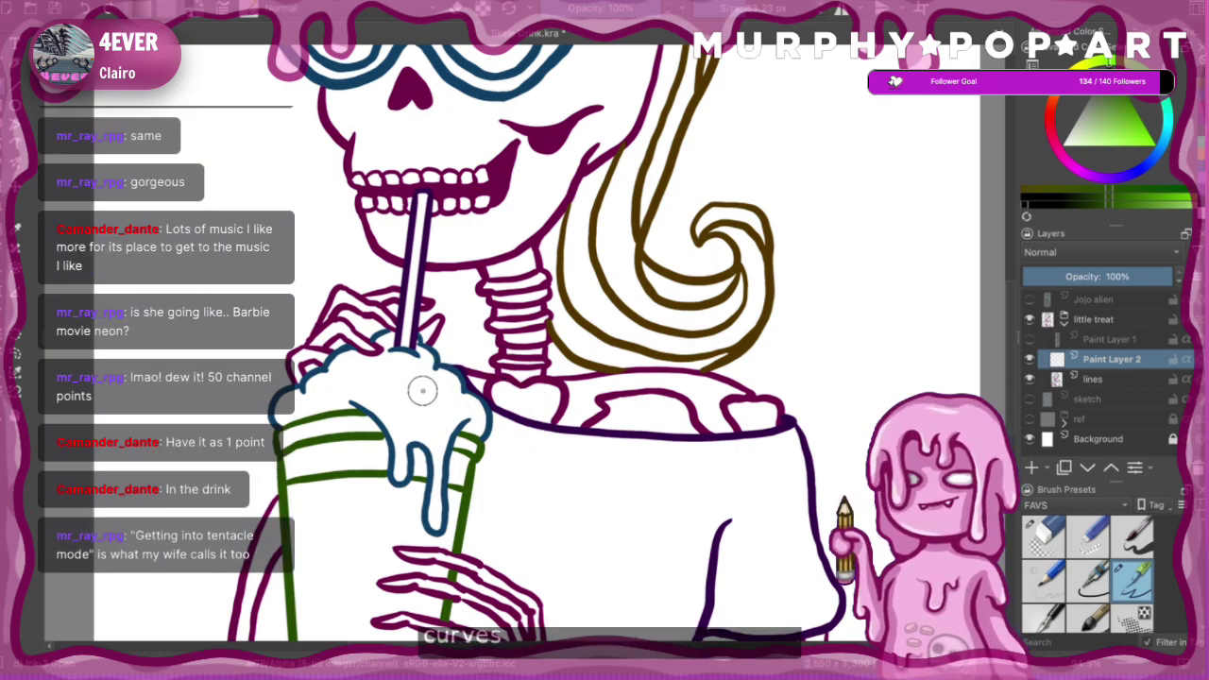
mouse_move(424, 392)
mouse_down()
mouse_move(467, 363)
mouse_move(498, 371)
mouse_move(518, 406)
mouse_move(522, 466)
mouse_move(571, 492)
mouse_up()
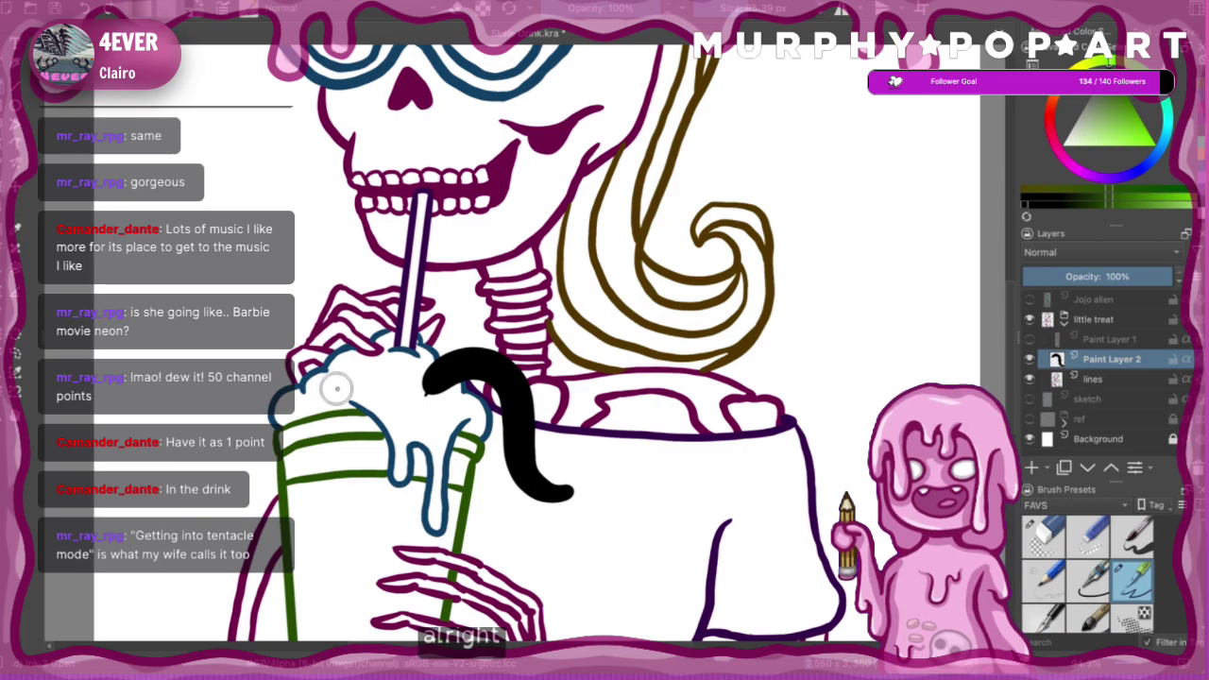
mouse_move(338, 386)
mouse_down()
mouse_move(319, 328)
mouse_move(260, 320)
mouse_move(232, 331)
mouse_move(199, 393)
mouse_move(176, 408)
mouse_move(143, 370)
mouse_up()
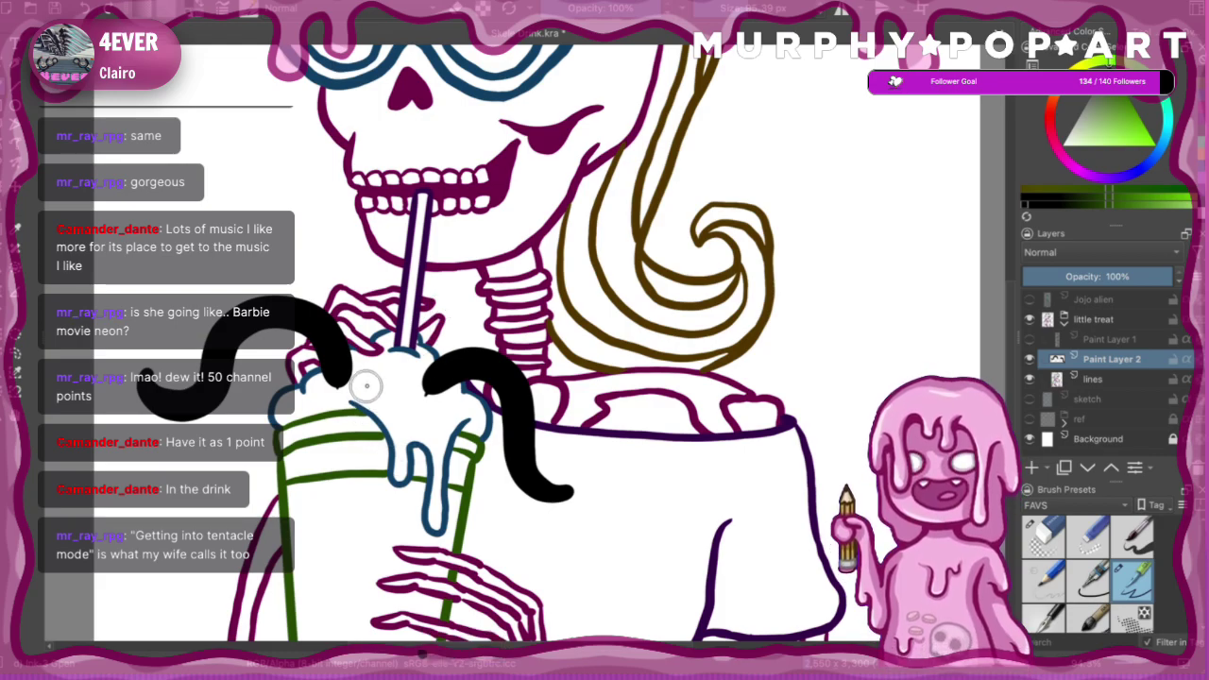
mouse_move(378, 385)
mouse_down()
mouse_move(367, 432)
mouse_move(309, 492)
mouse_move(317, 525)
mouse_move(361, 561)
mouse_up()
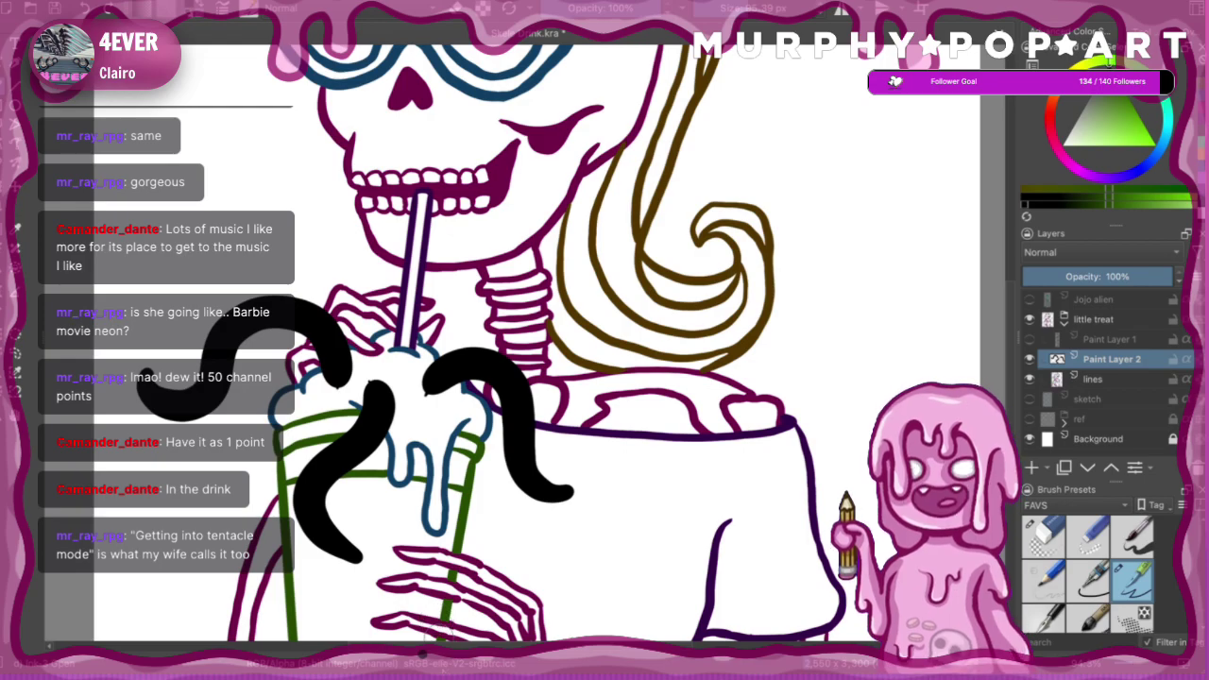
- Switch to the eraser without the Stabilizer and trim the rounded ends of the tentacles where they emerge from the cream
click(1045, 537)
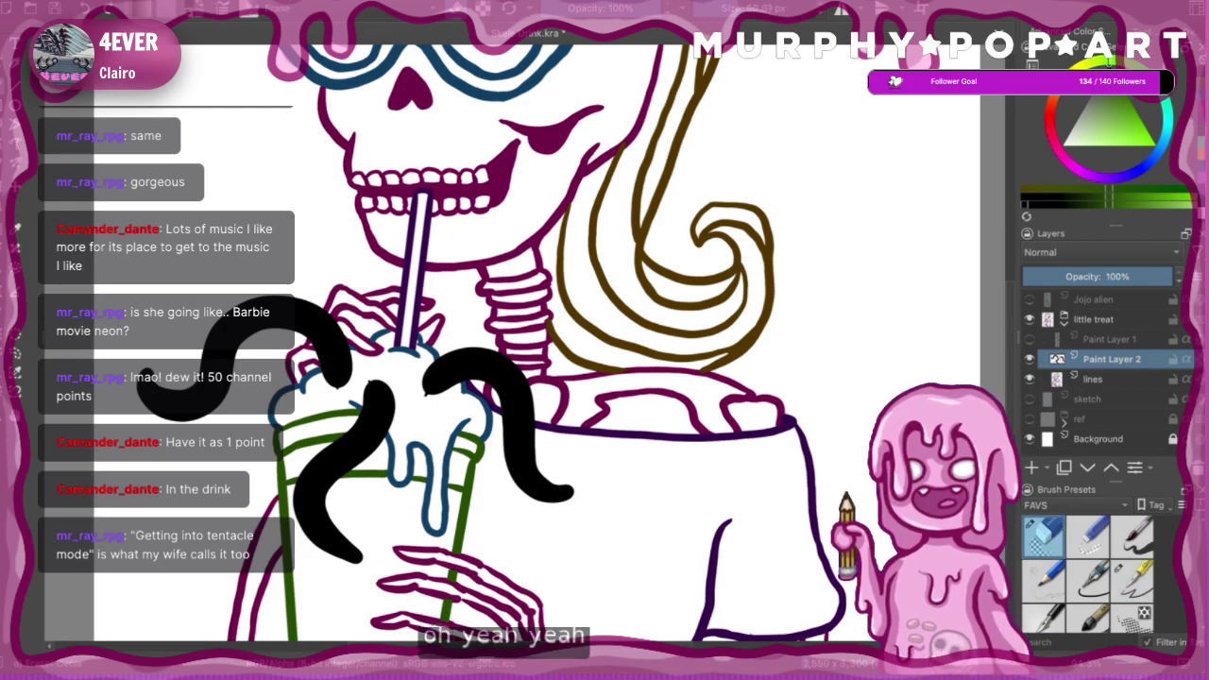
click(1148, 32)
click(1187, 73)
click(1183, 59)
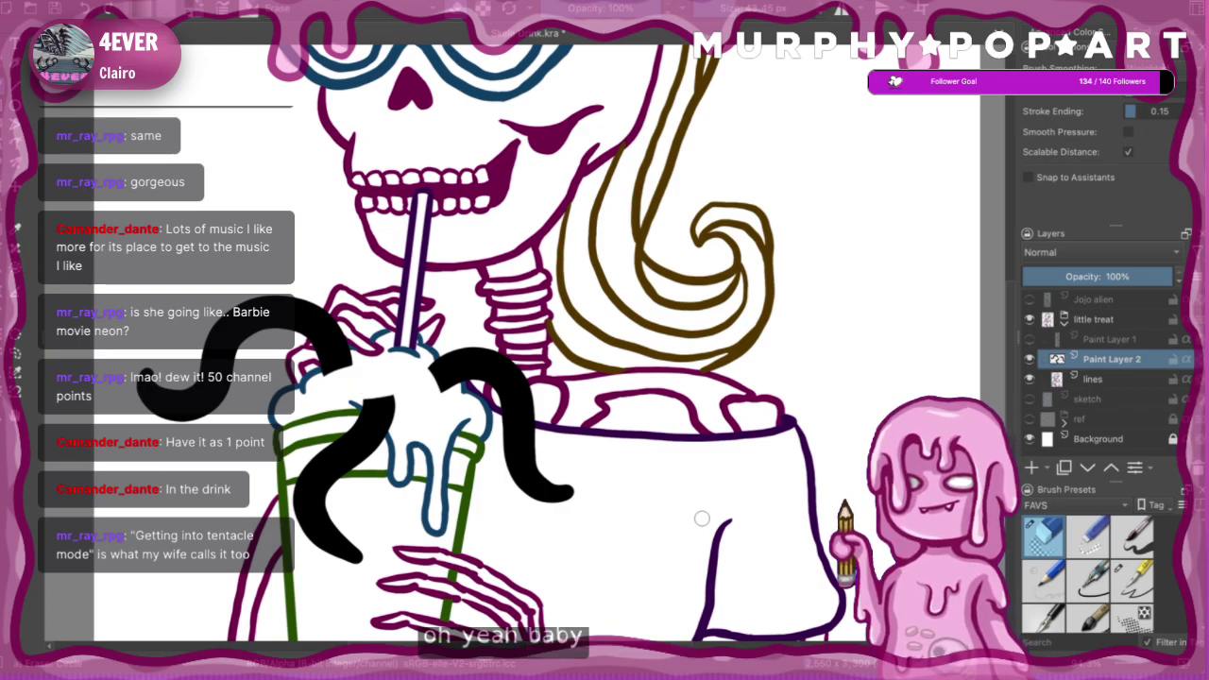
click(743, 559)
key(ctrl+minus)
key(ctrl+minus)
key(ctrl+minus)
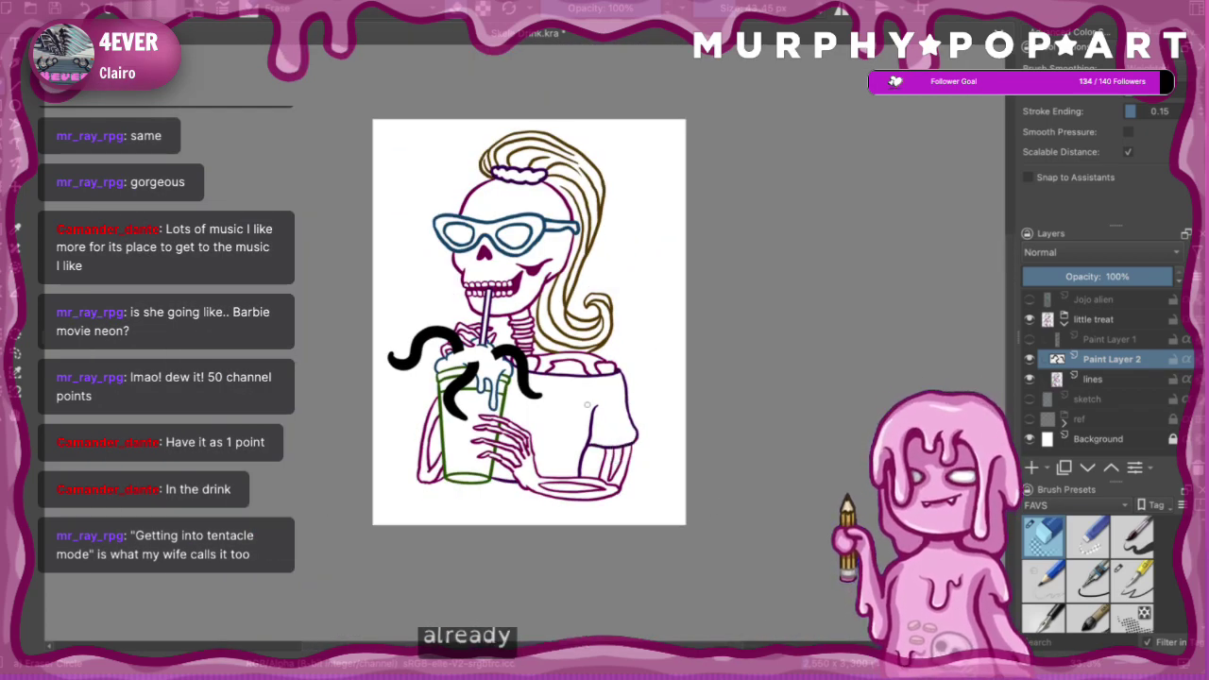
key(ctrl+plus)
key(plus)
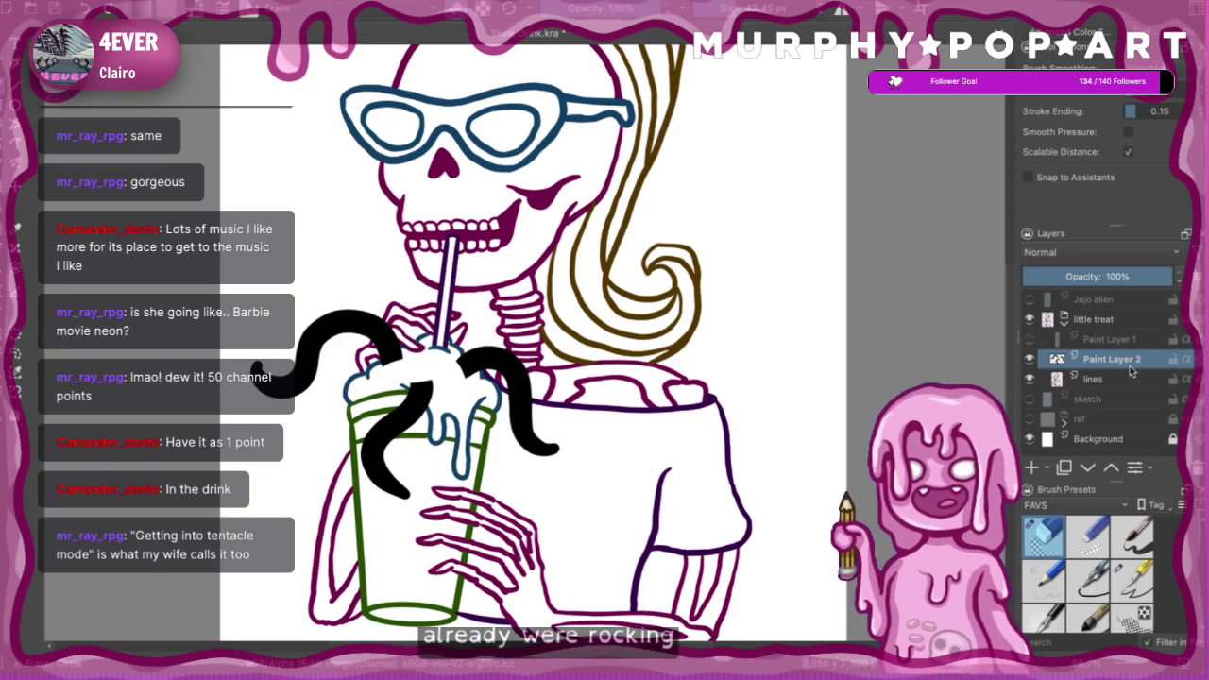
- Move the tentacle drawing's layer out of the little treat group to just above it, and rename it "tentacles"
click(1030, 360)
click(1029, 360)
drag(1101, 360, 1091, 322)
double_click(1091, 322)
text(twntacle)
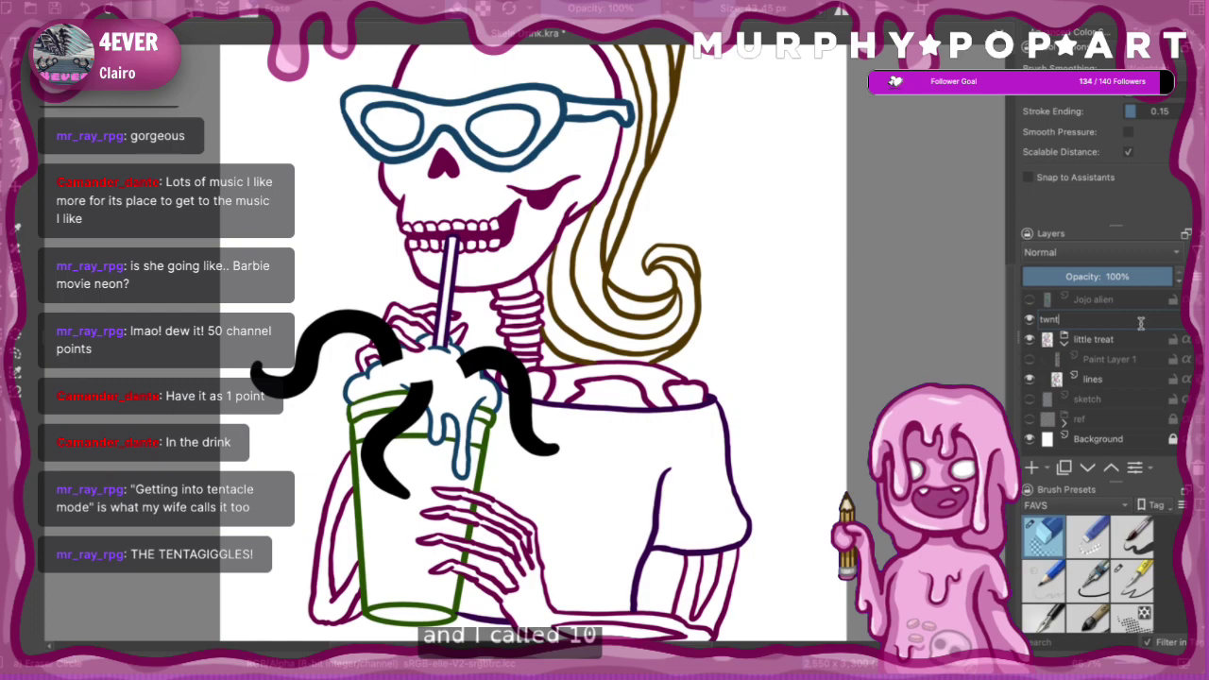
key(BackSpace)
key(BackSpace)
key(BackSpace)
key(BackSpace)
key(BackSpace)
key(BackSpace)
key(BackSpace)
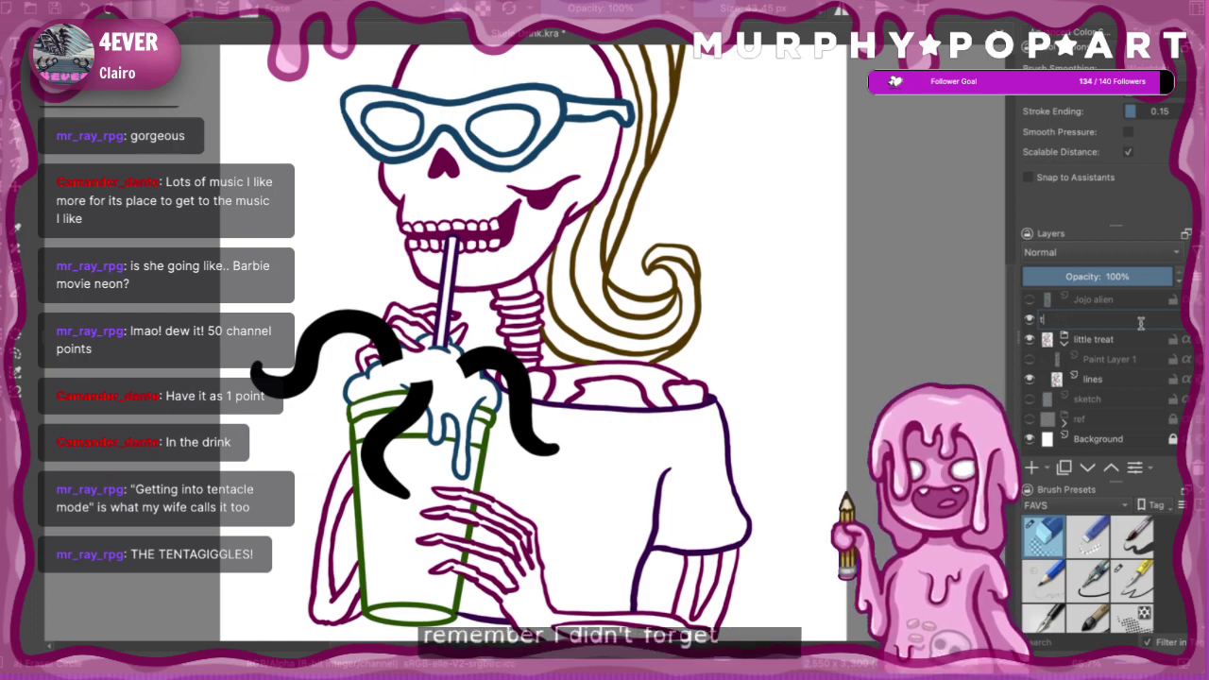
text(entacle)
key(Return)
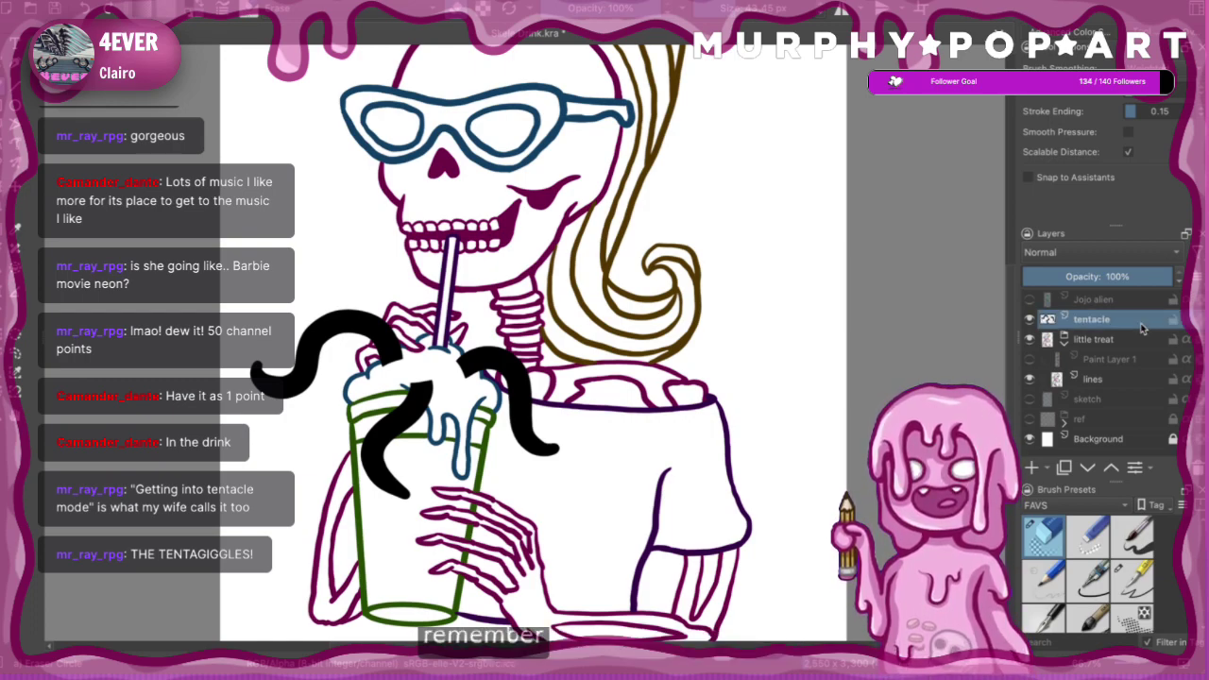
double_click(1114, 323)
key(End)
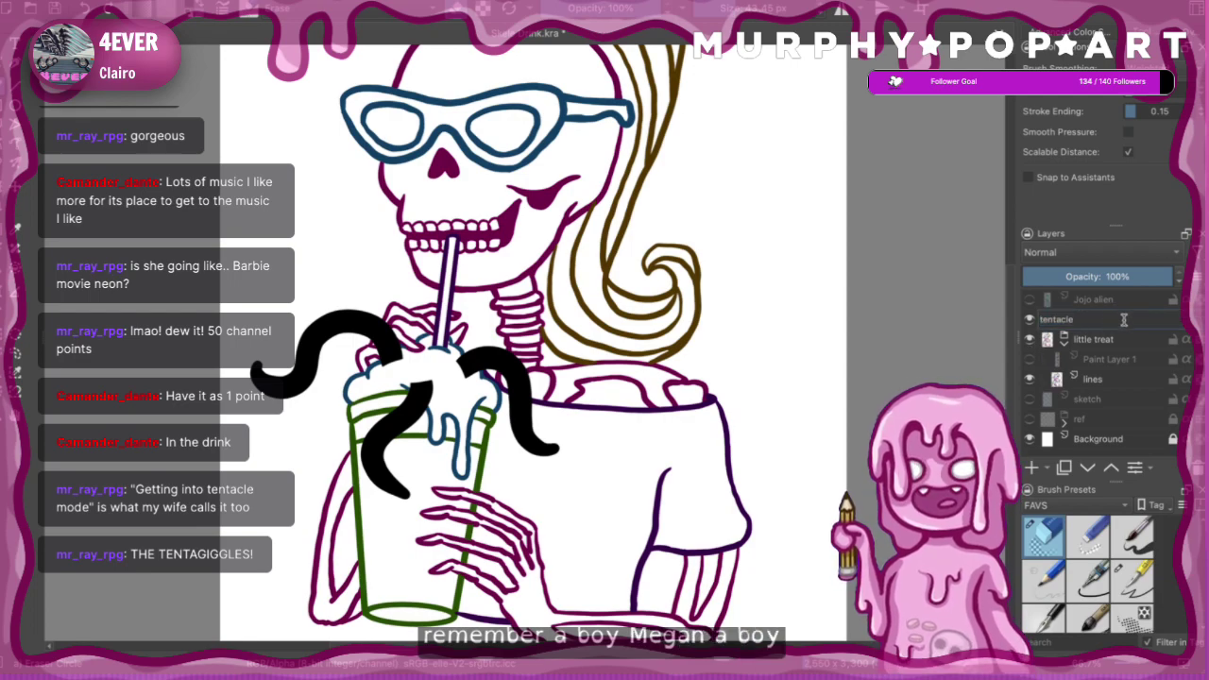
text(s)
key(Return)
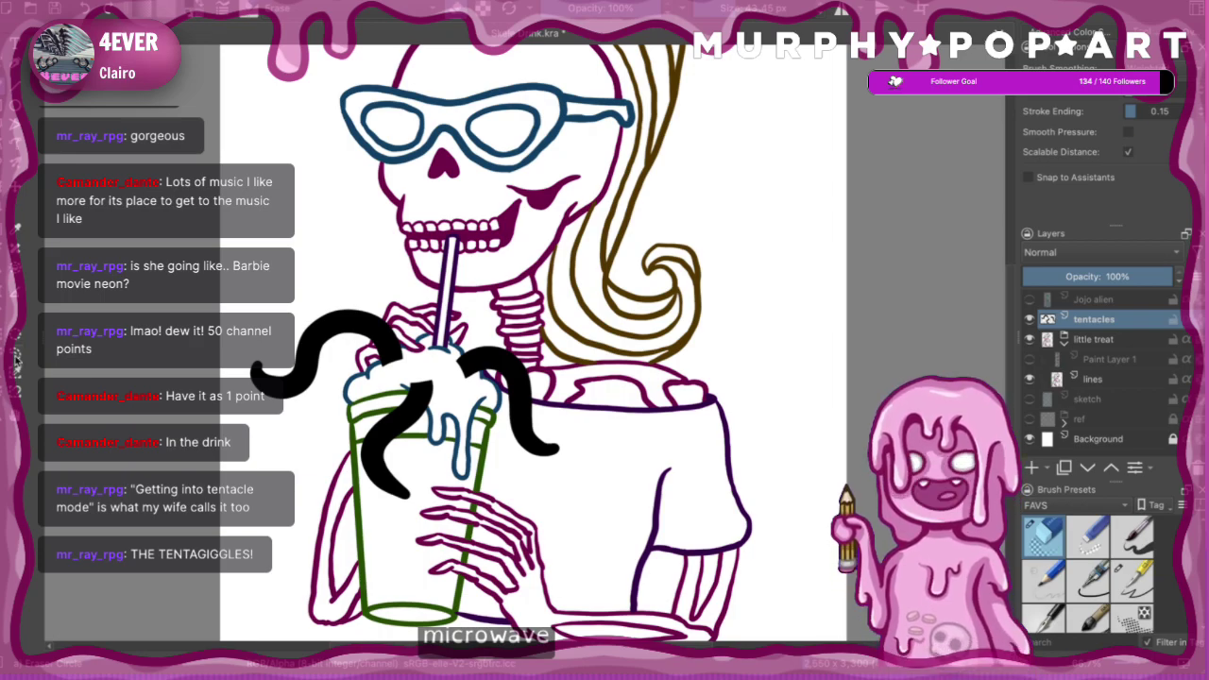
- Try to erase thin highlight lines along the left tentacle and the tentacle in front of the cup
key(ctrl+plus)
click(17, 229)
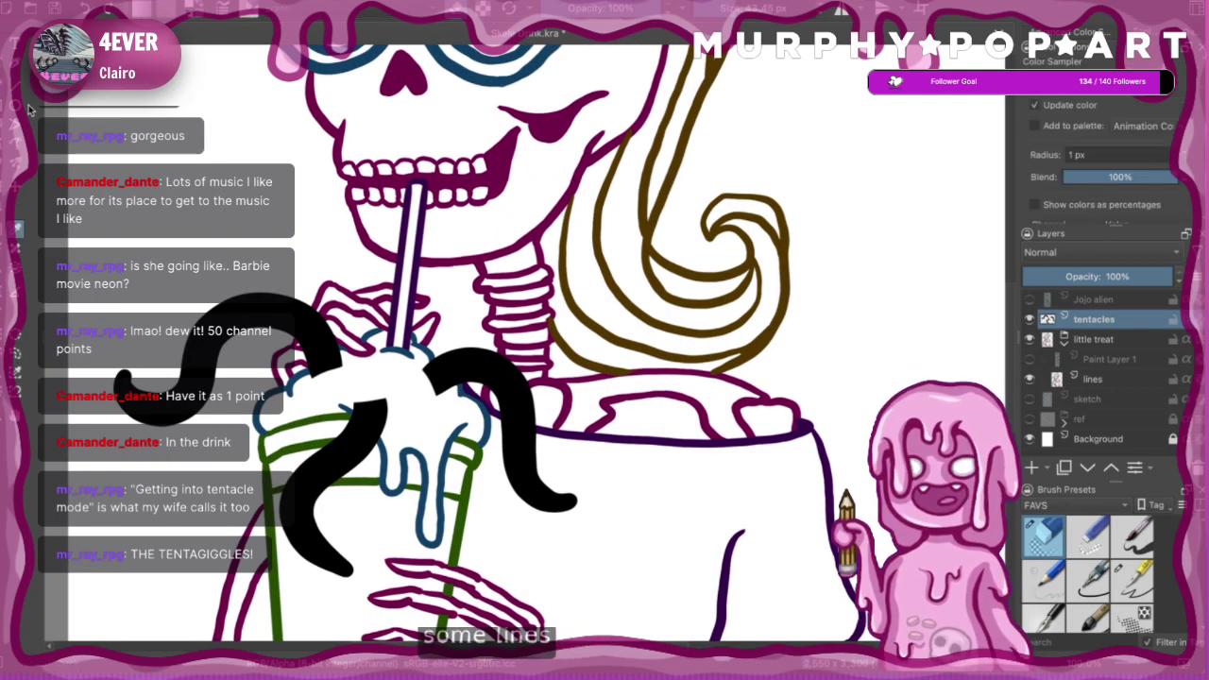
click(4, 88)
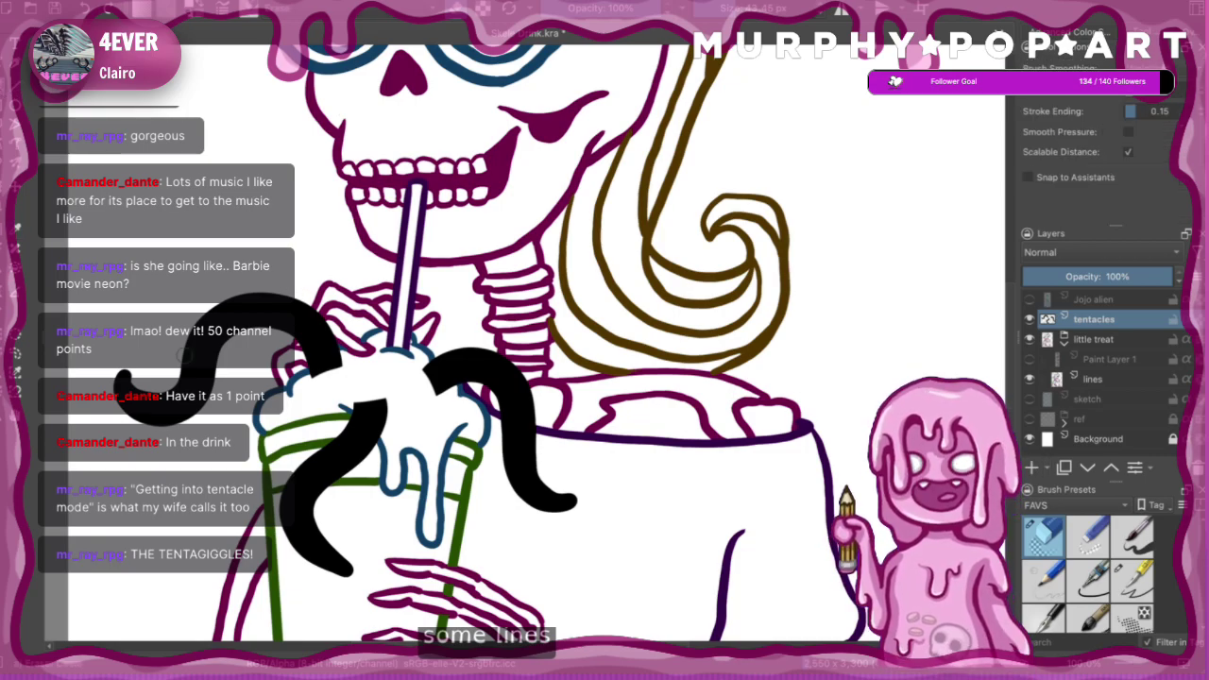
drag(152, 279, 149, 279)
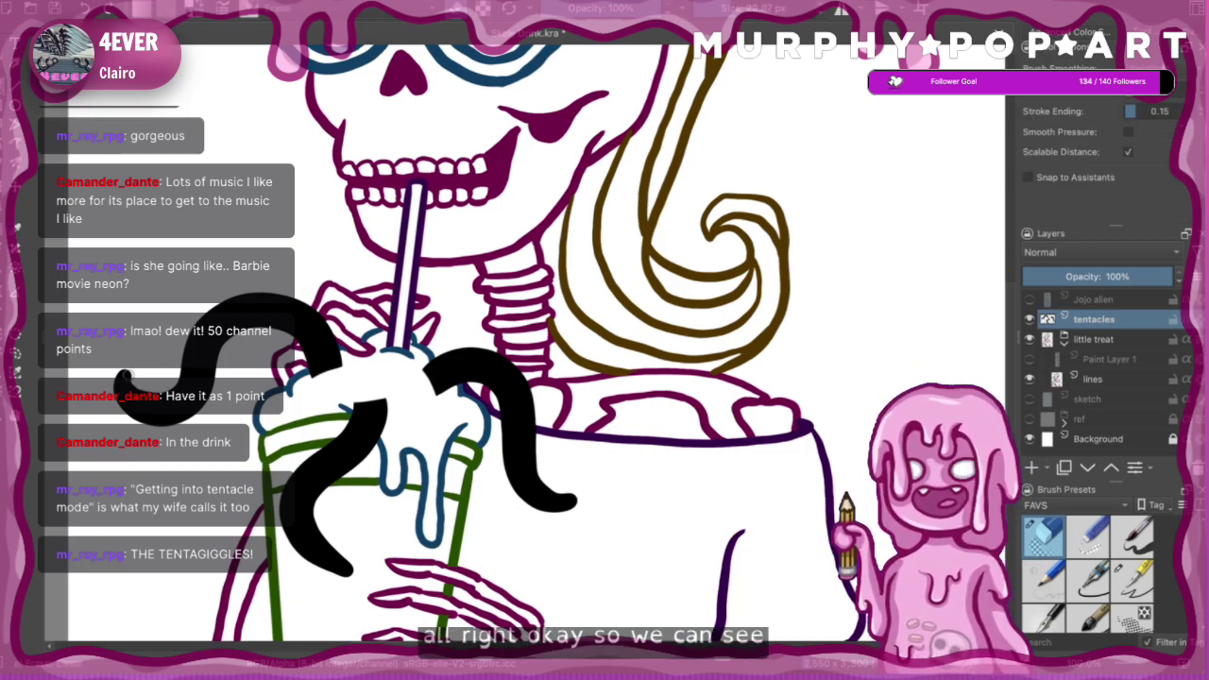
mouse_move(126, 376)
mouse_down()
mouse_move(139, 404)
mouse_move(183, 396)
mouse_move(201, 350)
mouse_up()
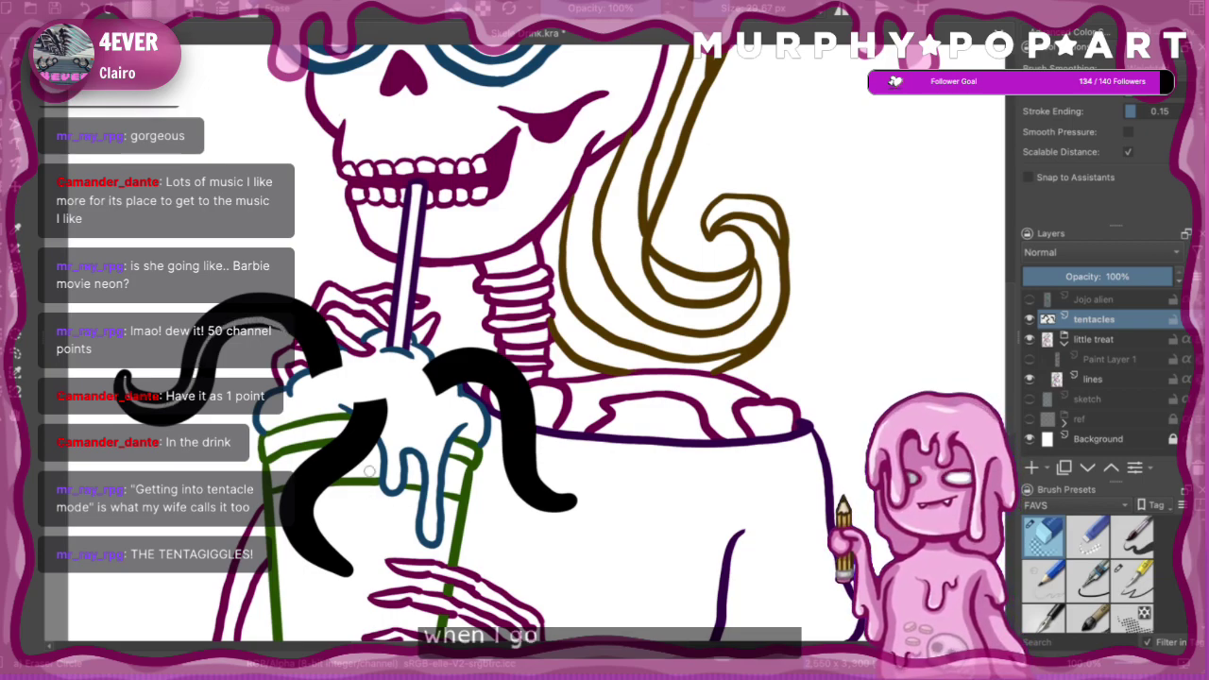
mouse_move(370, 404)
mouse_down()
mouse_move(312, 477)
mouse_move(315, 544)
mouse_up()
key(ctrl+z)
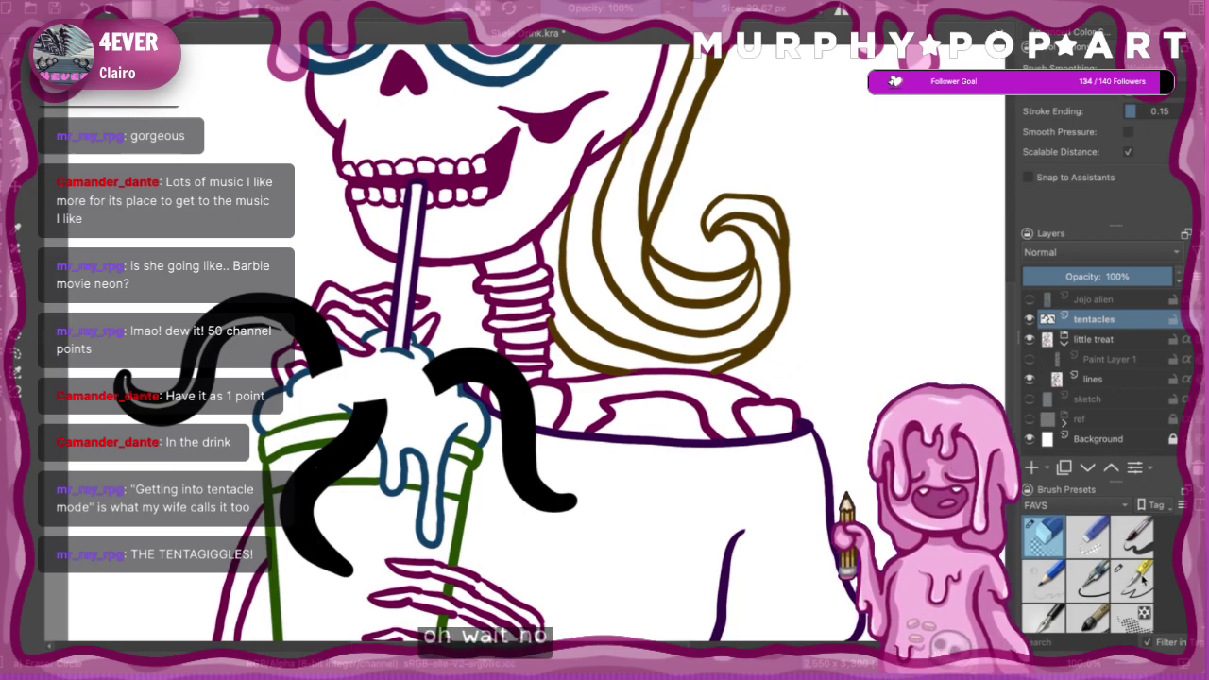
- Paint a thin white highlight along the curve of the left tentacle with the inking brush
click(1128, 576)
click(1078, 32)
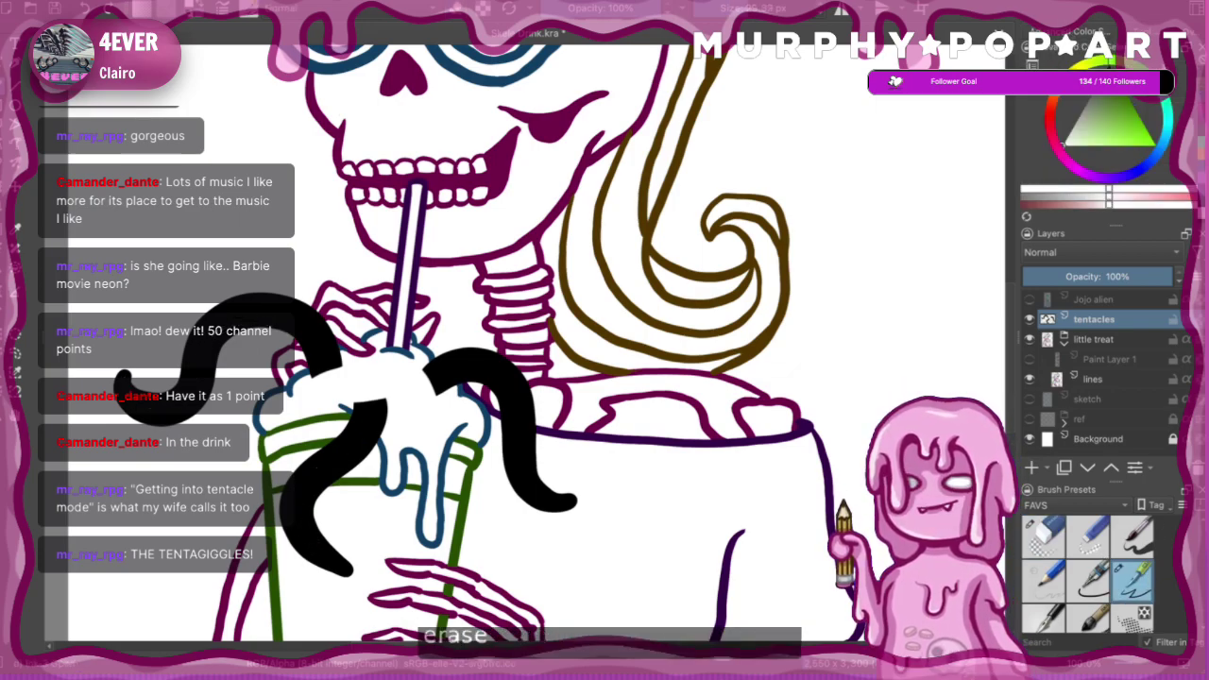
click(1058, 147)
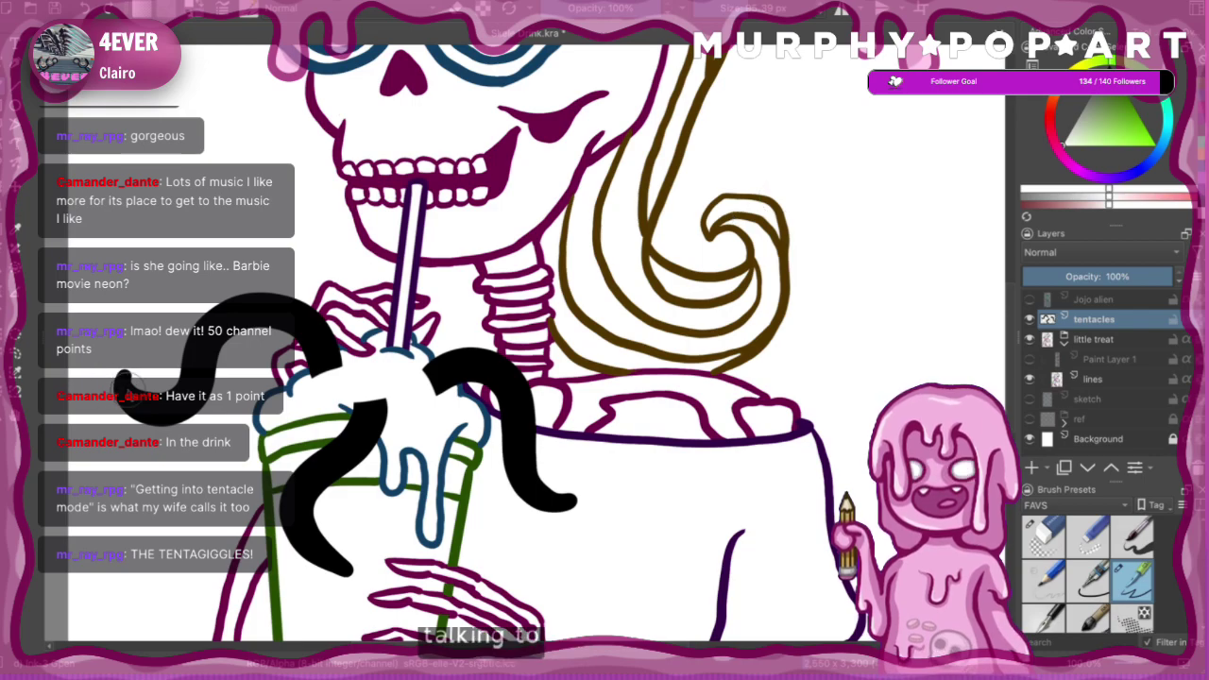
click(1086, 33)
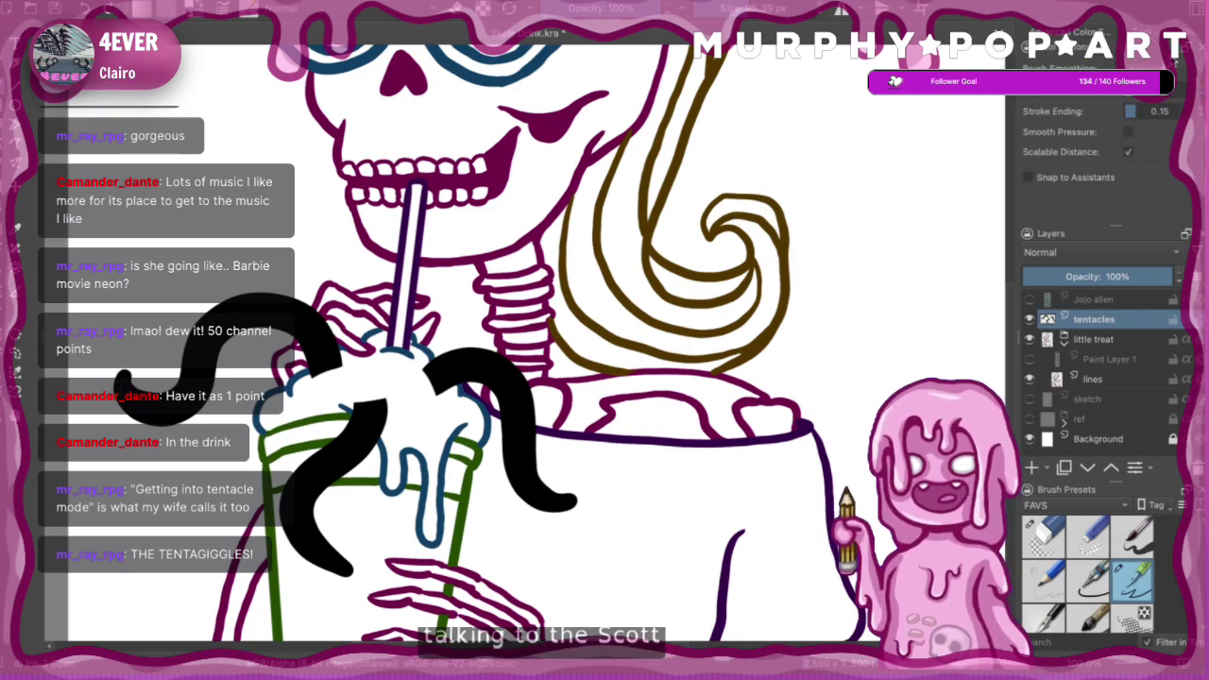
click(1087, 38)
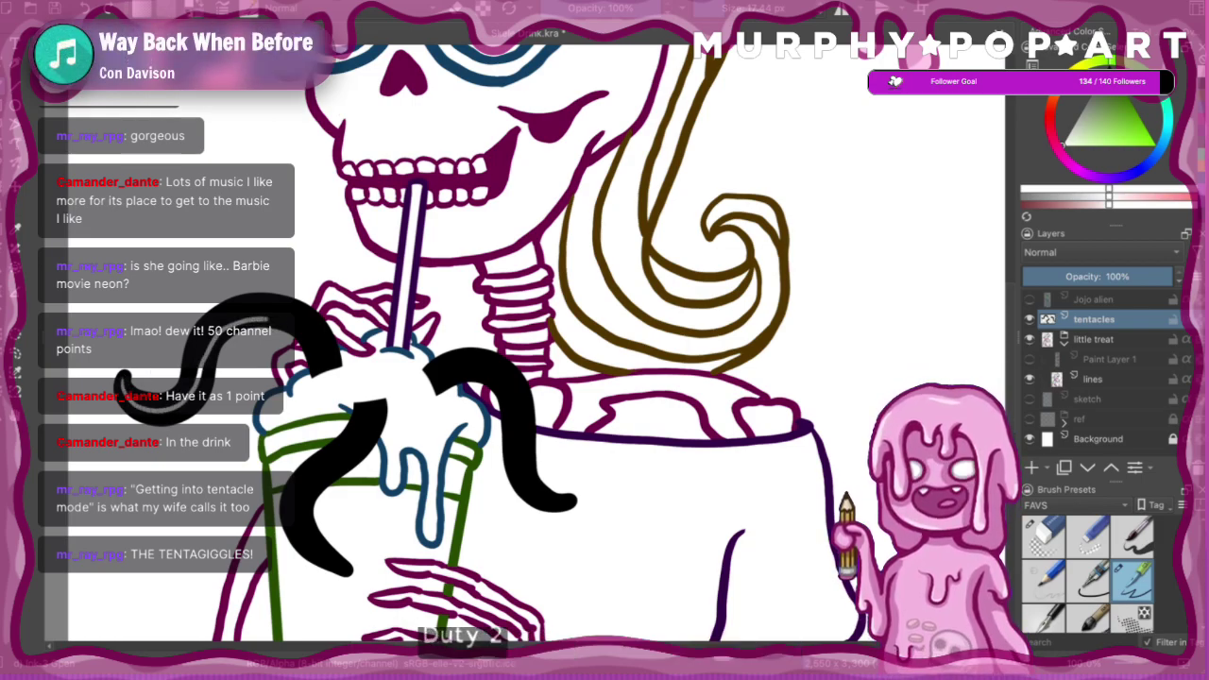
key(ctrl+z)
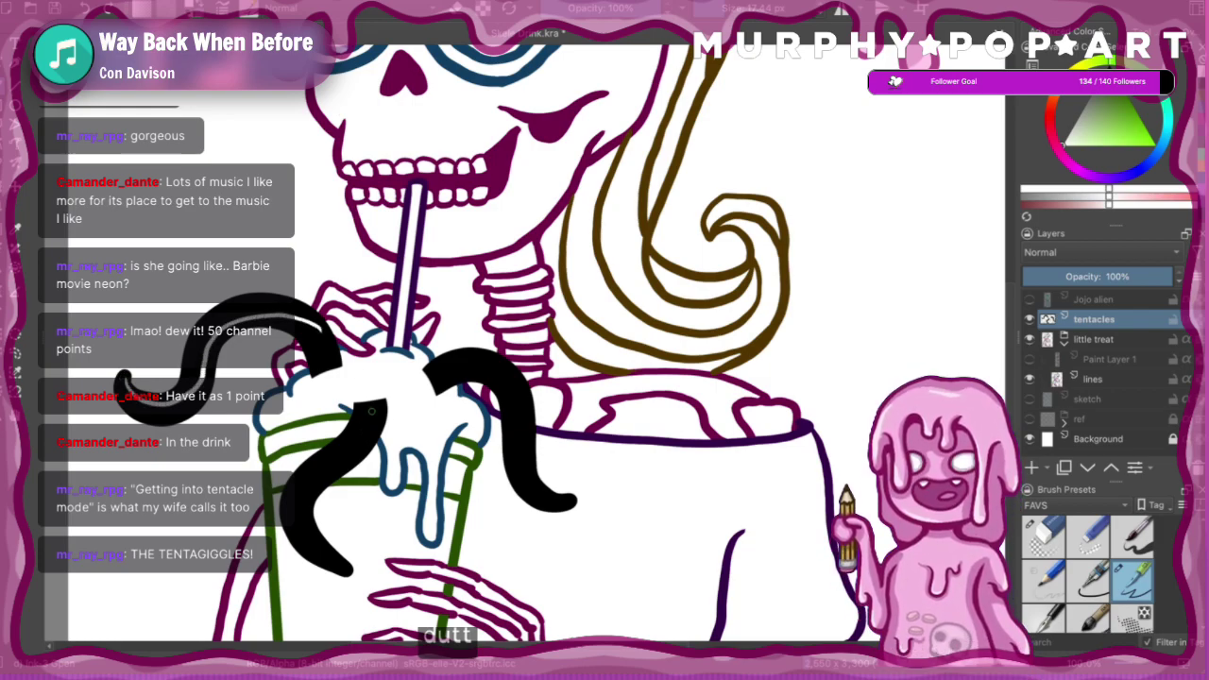
- Paint a thin white highlight down the tentacle hanging in front of the cup
mouse_move(369, 406)
mouse_down()
mouse_move(356, 442)
mouse_move(302, 500)
mouse_move(312, 538)
mouse_up()
key(ctrl+z)
mouse_move(375, 406)
mouse_down()
mouse_move(324, 469)
mouse_move(304, 532)
mouse_up()
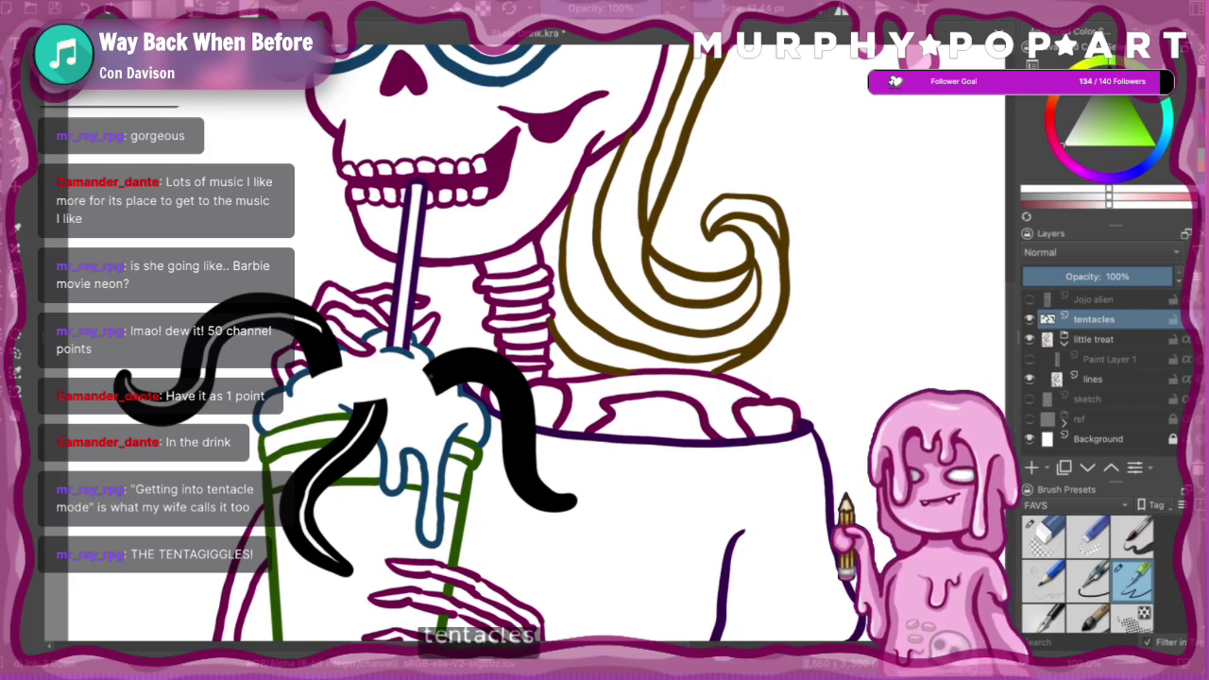
- Paint a thin white highlight with suckers along the right tentacle, and black drips hanging from the tips of the right and front tentacles
mouse_move(429, 373)
mouse_down()
mouse_move(480, 366)
mouse_move(508, 387)
mouse_move(516, 425)
mouse_up()
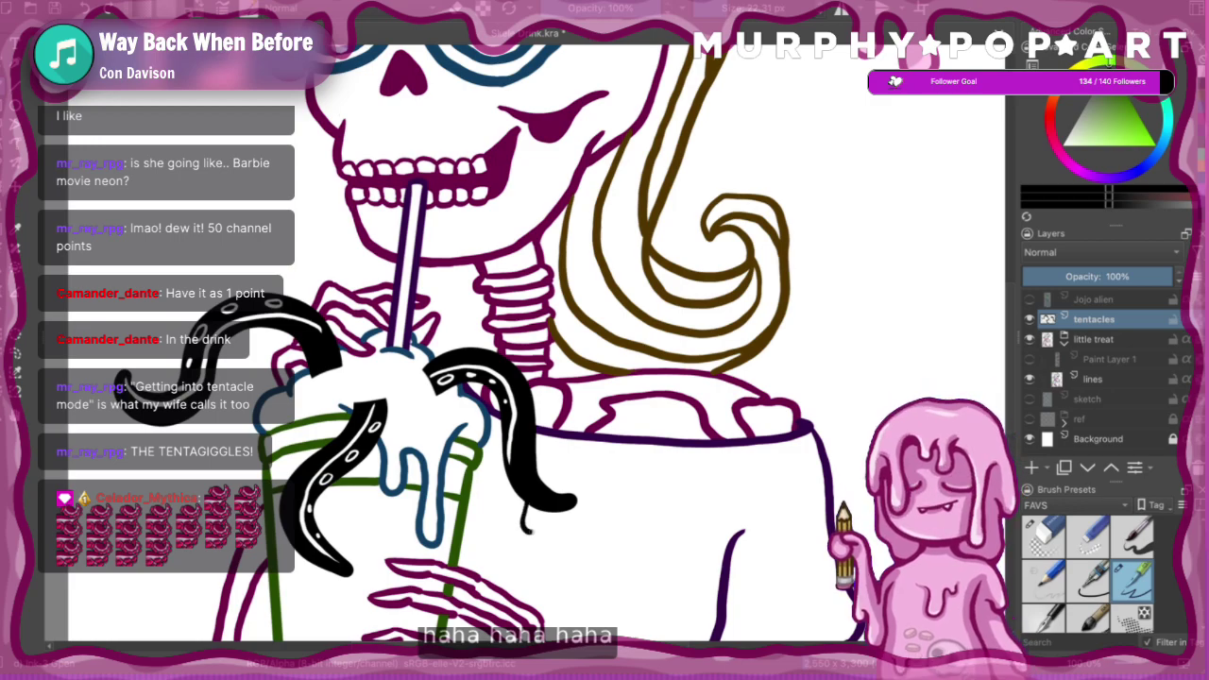
mouse_move(527, 505)
mouse_down()
mouse_move(533, 529)
mouse_move(538, 510)
mouse_move(532, 536)
mouse_move(540, 510)
mouse_move(550, 521)
mouse_move(557, 508)
mouse_move(529, 531)
mouse_move(535, 515)
mouse_up()
key(ctrl+z)
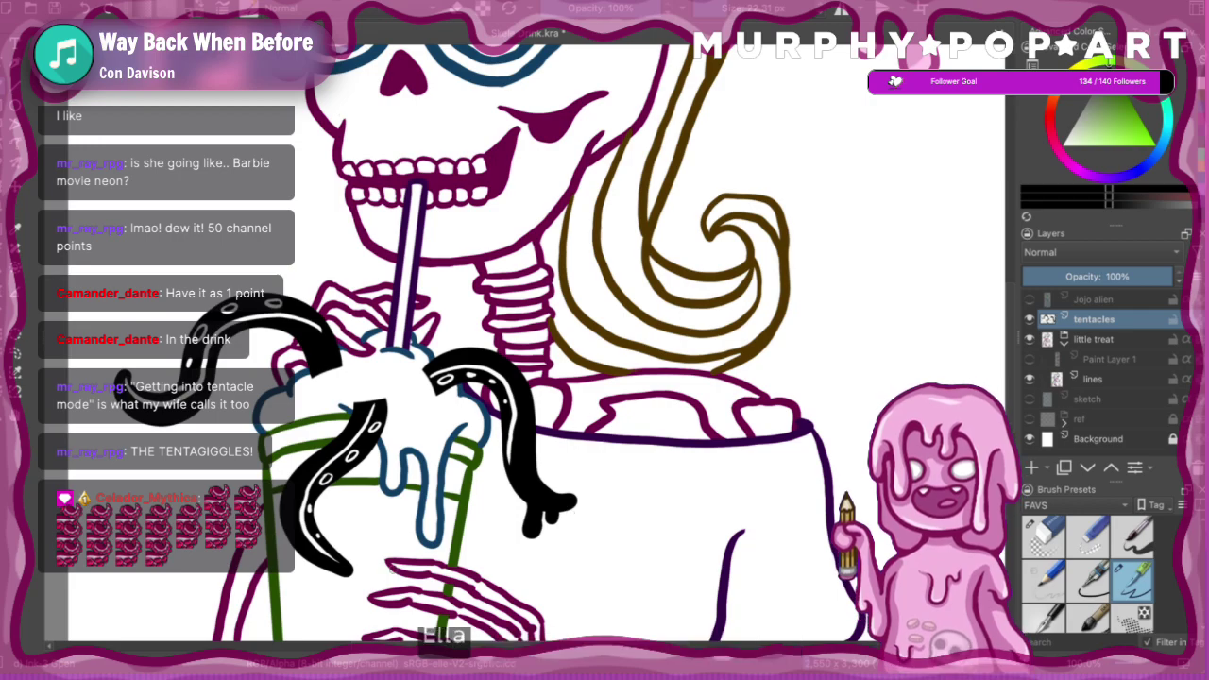
mouse_move(317, 561)
mouse_down()
mouse_move(320, 593)
mouse_move(330, 570)
mouse_move(336, 601)
mouse_move(341, 570)
mouse_move(335, 599)
mouse_up()
key(ctrl+z)
key(ctrl+z)
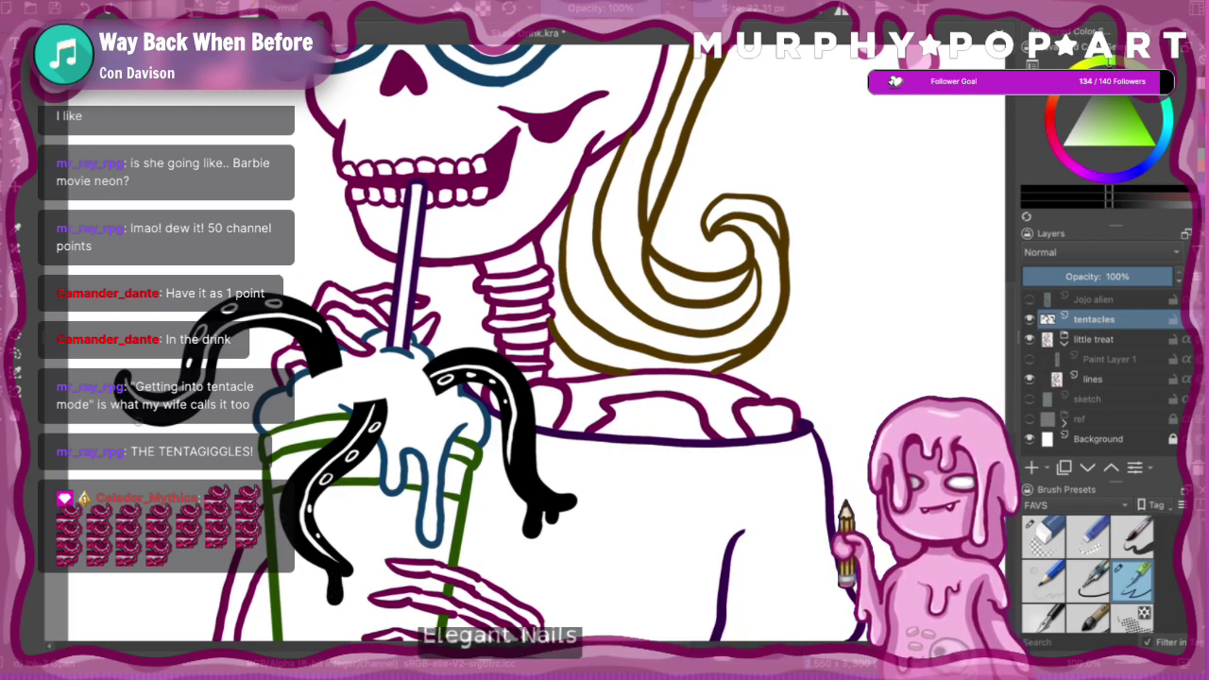
- Paint solid black drips hanging from the left tentacle's tip and from the underside of its arch
mouse_move(147, 436)
mouse_down()
mouse_move(168, 436)
mouse_move(176, 465)
mouse_move(198, 411)
mouse_up()
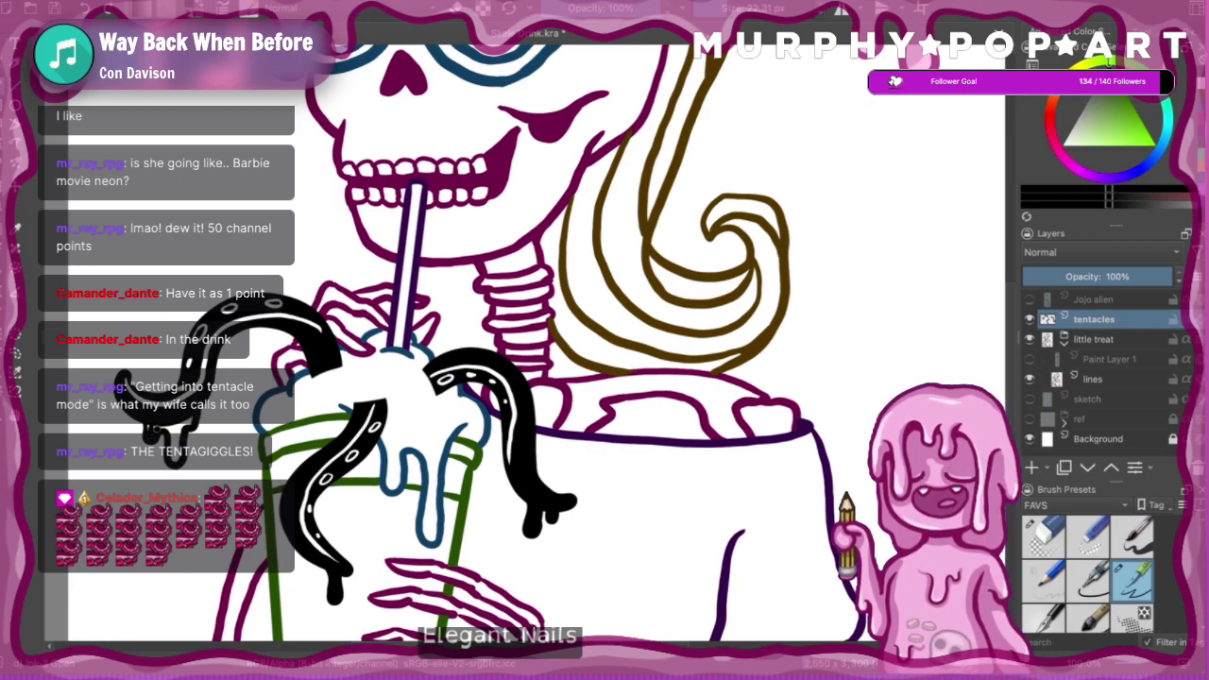
drag(174, 428, 172, 455)
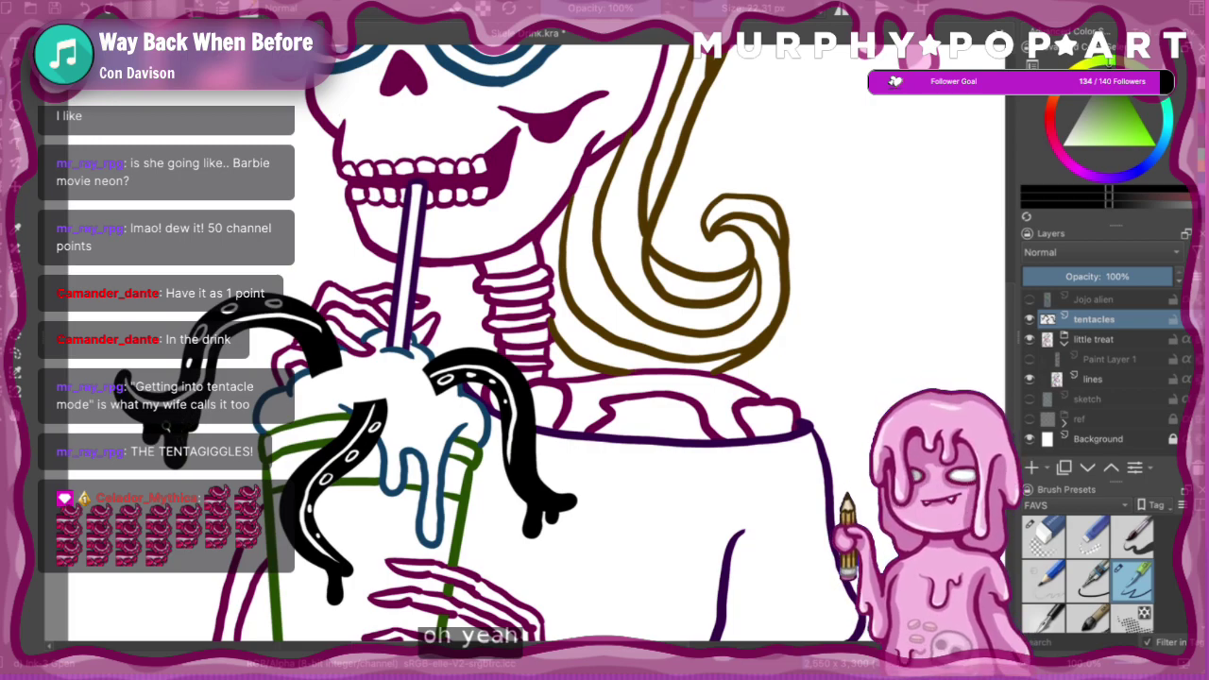
drag(199, 417, 181, 433)
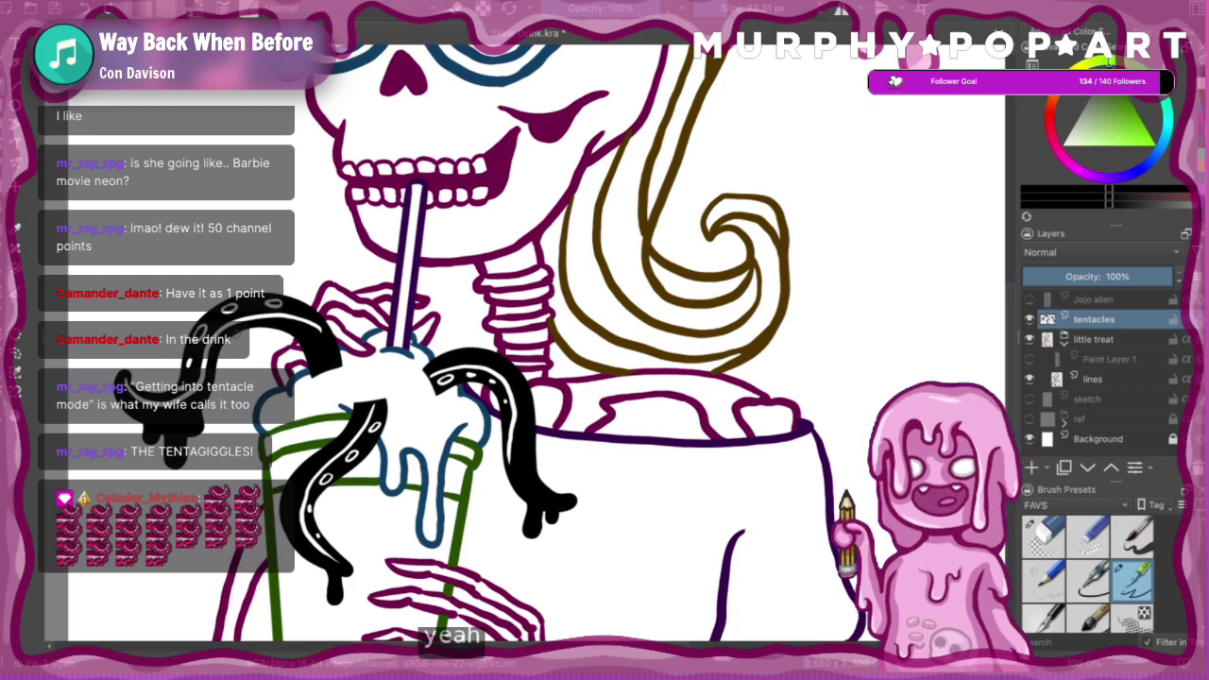
mouse_move(244, 333)
mouse_down()
mouse_move(253, 357)
mouse_move(280, 328)
mouse_move(252, 329)
mouse_move(255, 350)
mouse_up()
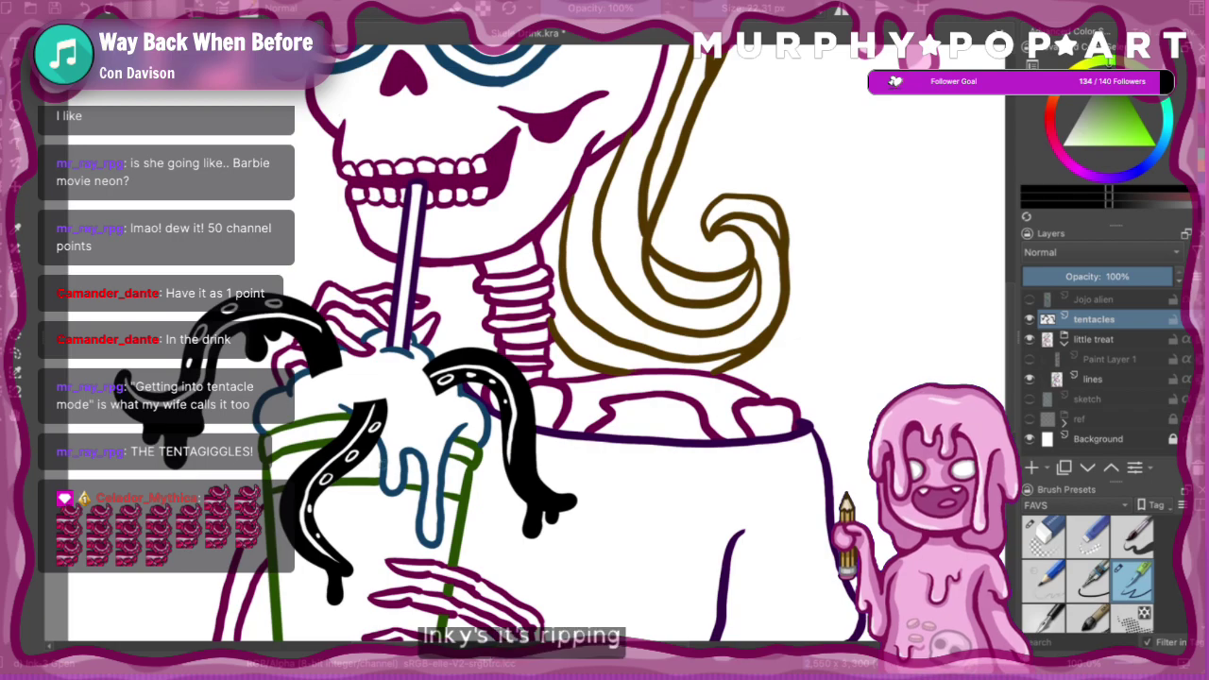
- Pick white and paint small highlights on the black drips of all three tentacles
key(minus)
key(minus)
key(minus)
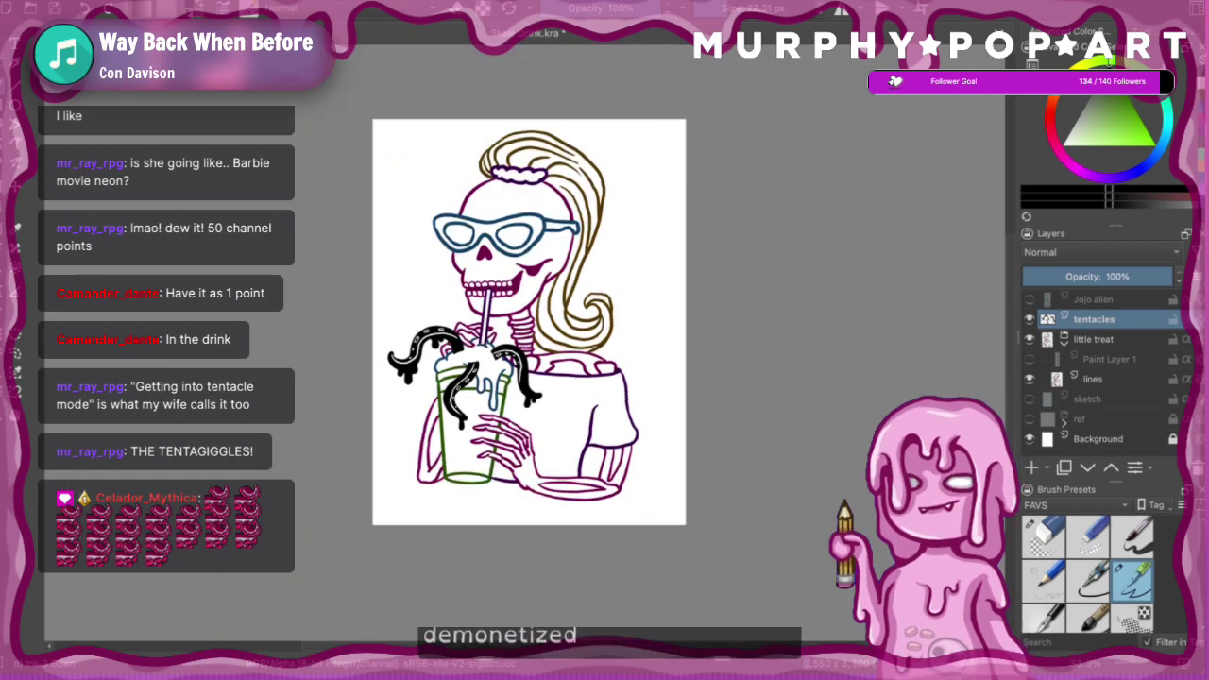
key(ctrl+plus)
key(ctrl+plus)
key(ctrl+plus)
key(ctrl+plus)
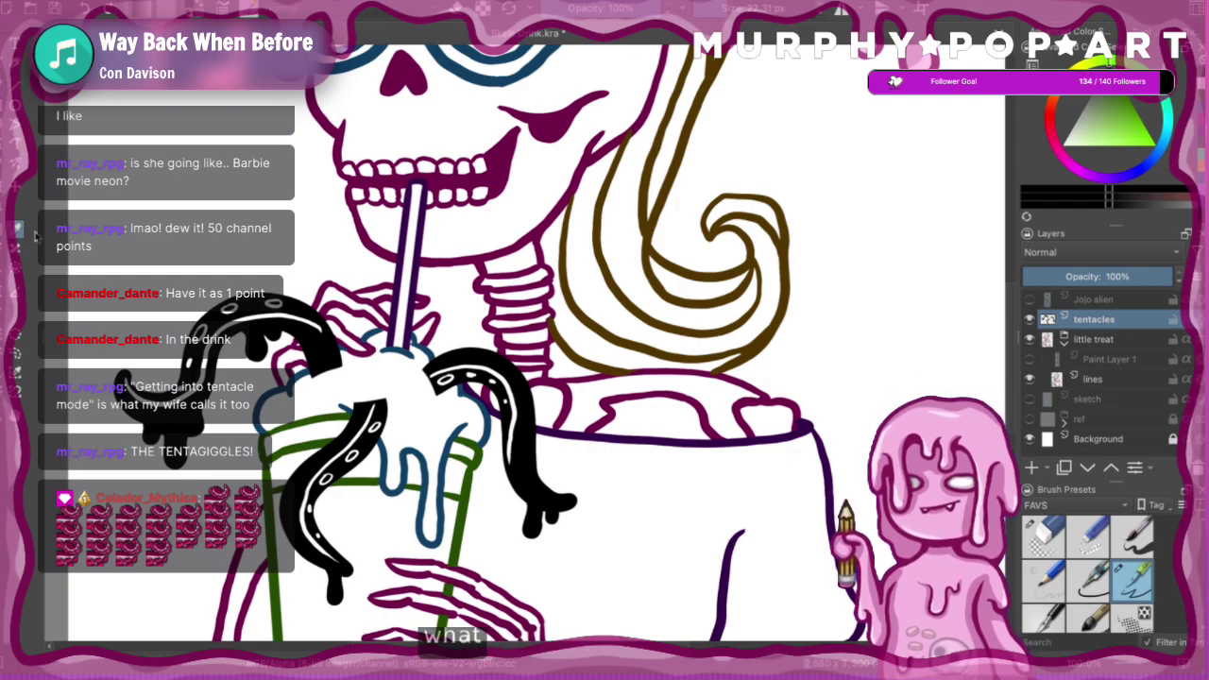
click(205, 369)
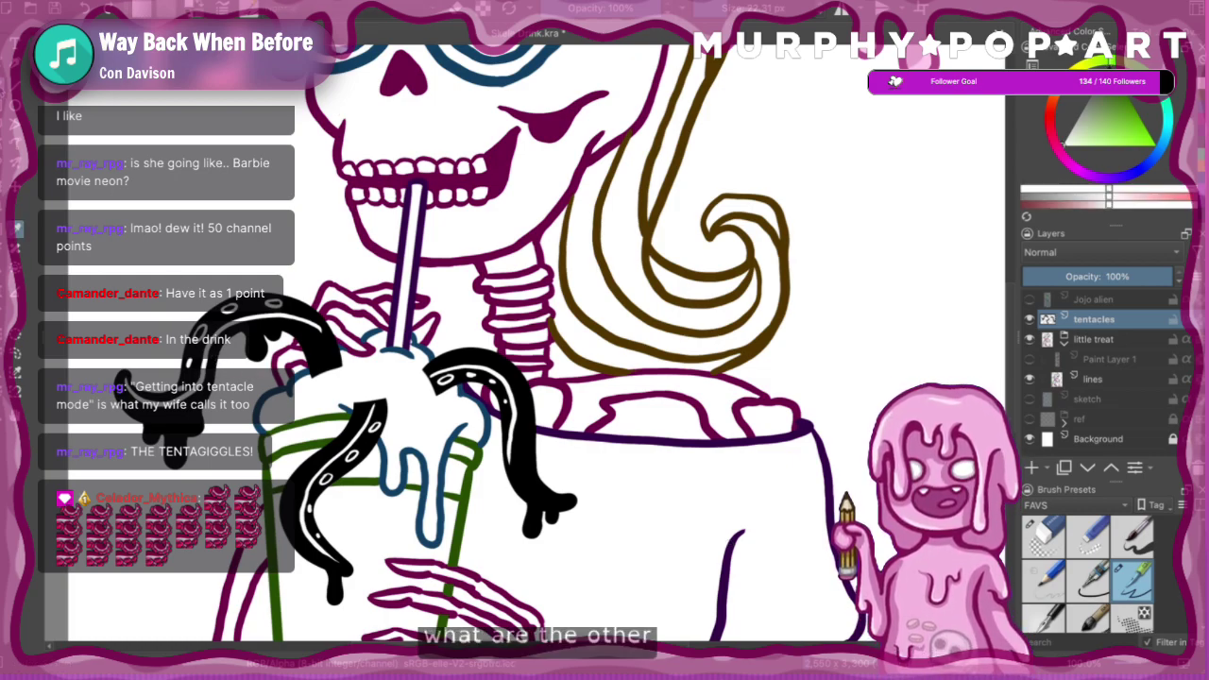
click(14, 91)
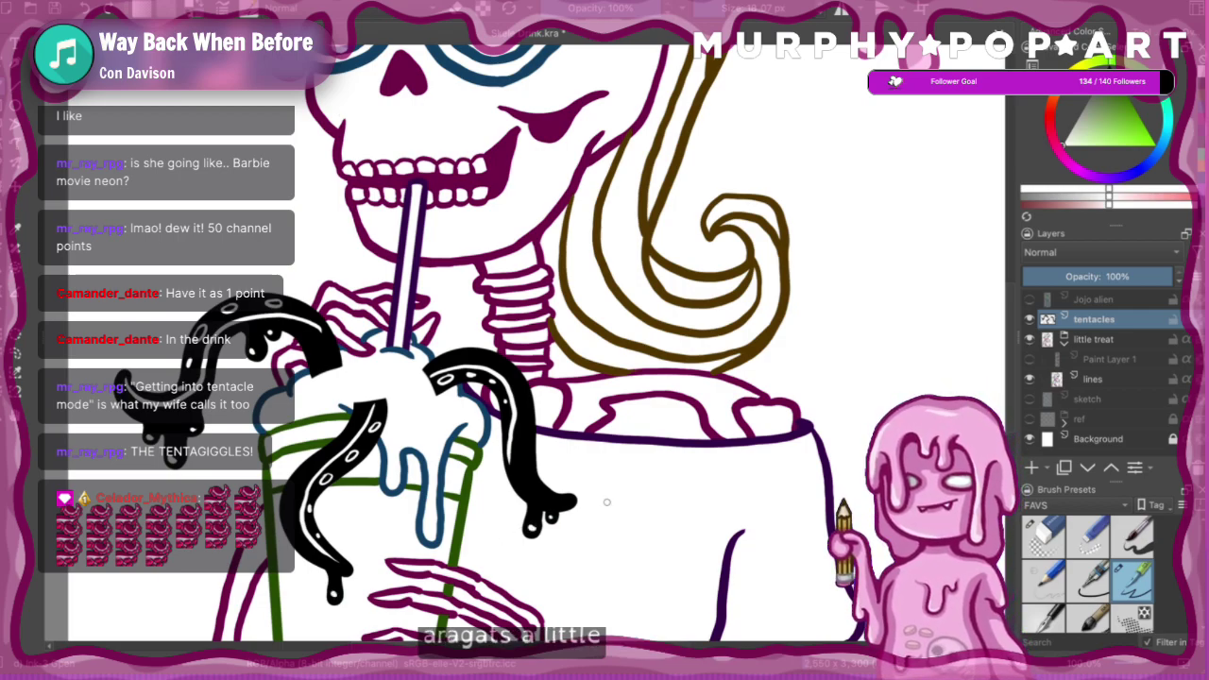
- Compare the whole drawing with and without the tentacles by repeatedly switching the tentacles layer's visibility
scroll(607, 501, down, 5)
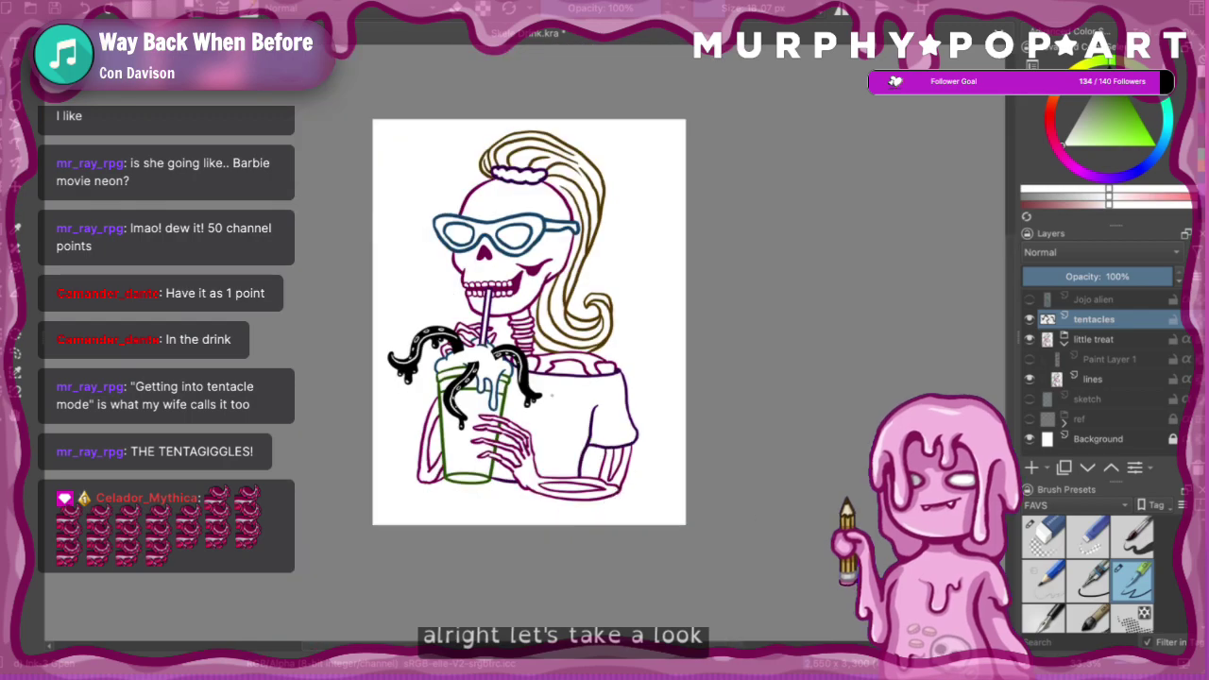
scroll(526, 270, up, 2)
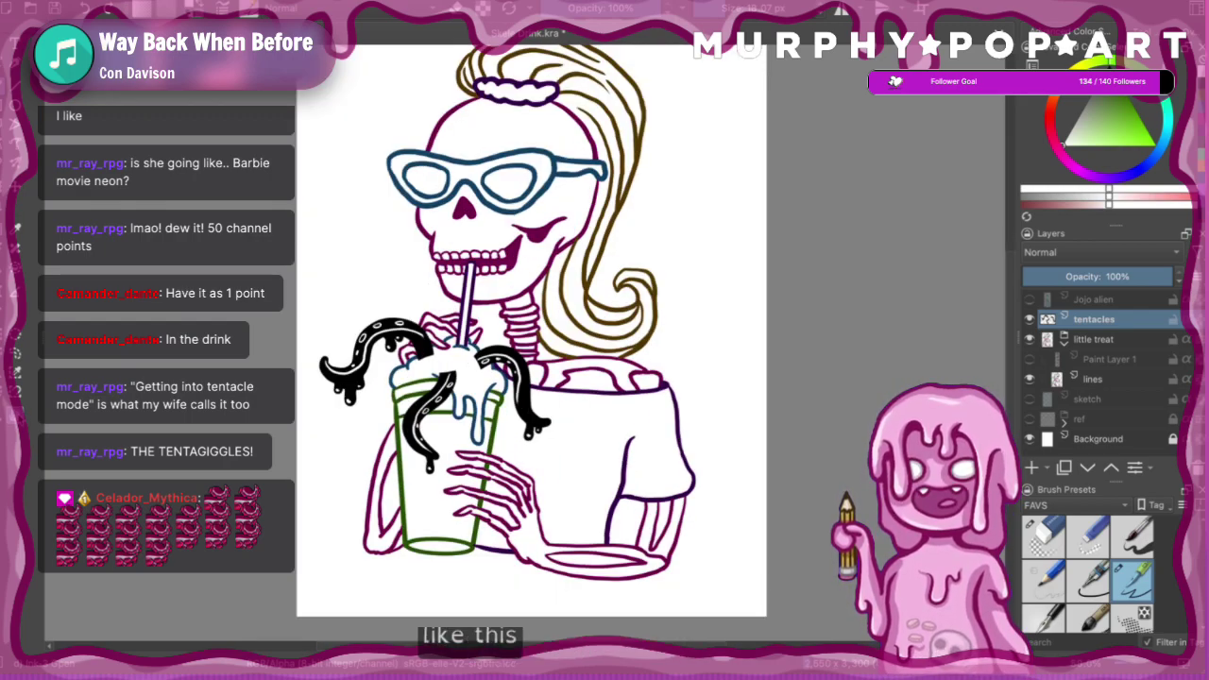
drag(593, 345, 572, 397)
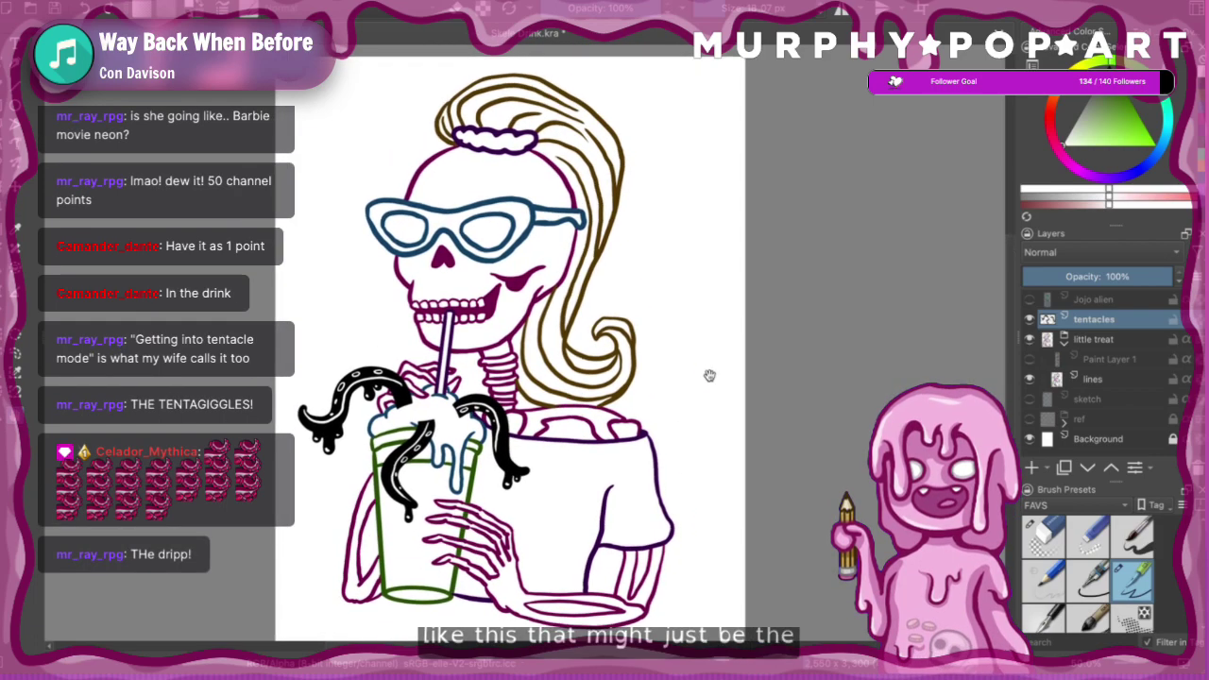
click(1030, 319)
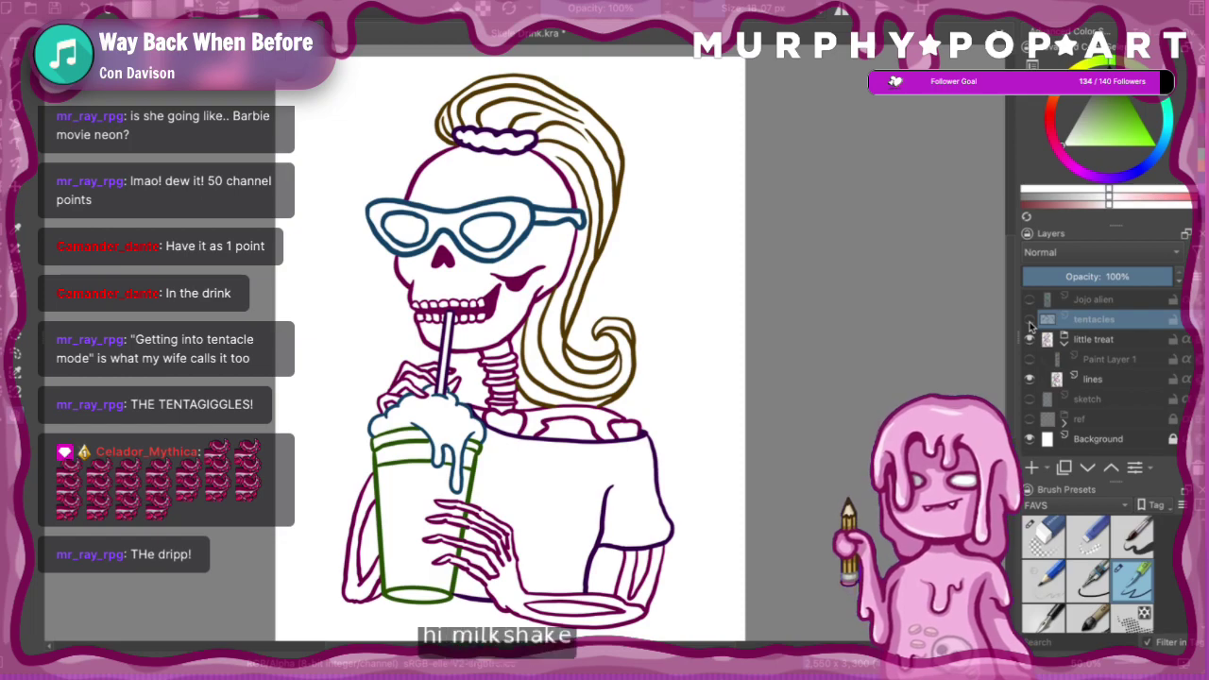
click(1030, 320)
click(1029, 320)
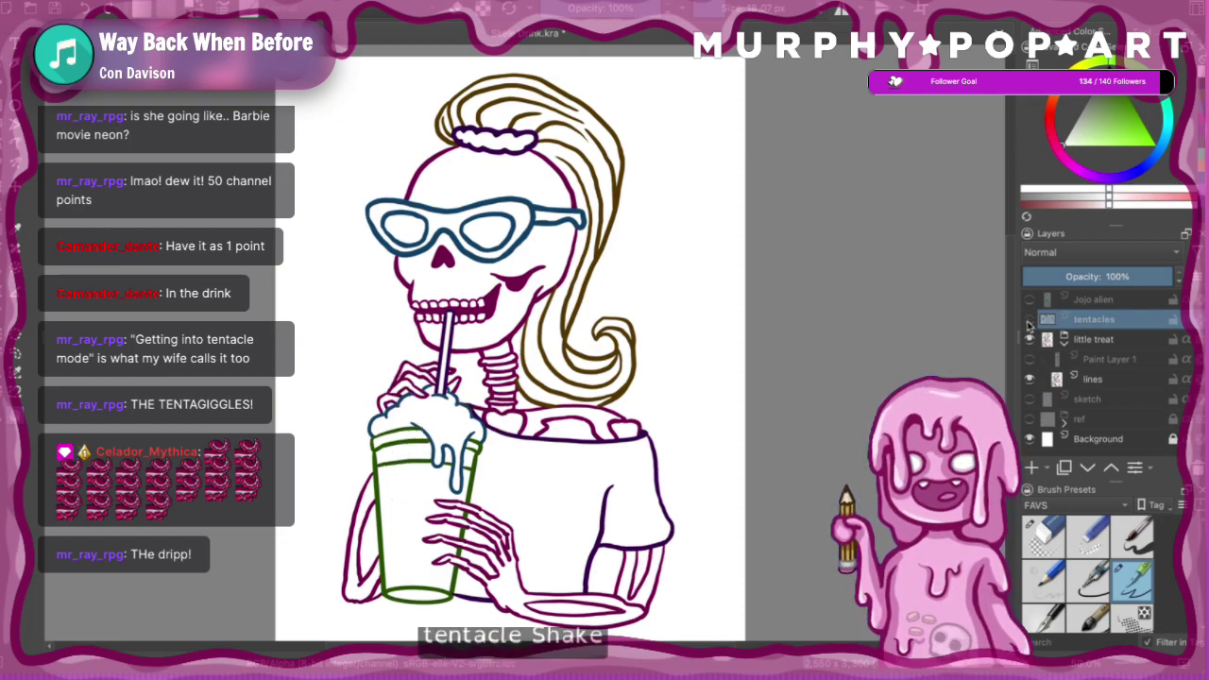
click(1030, 321)
click(1029, 320)
click(1030, 320)
click(1030, 322)
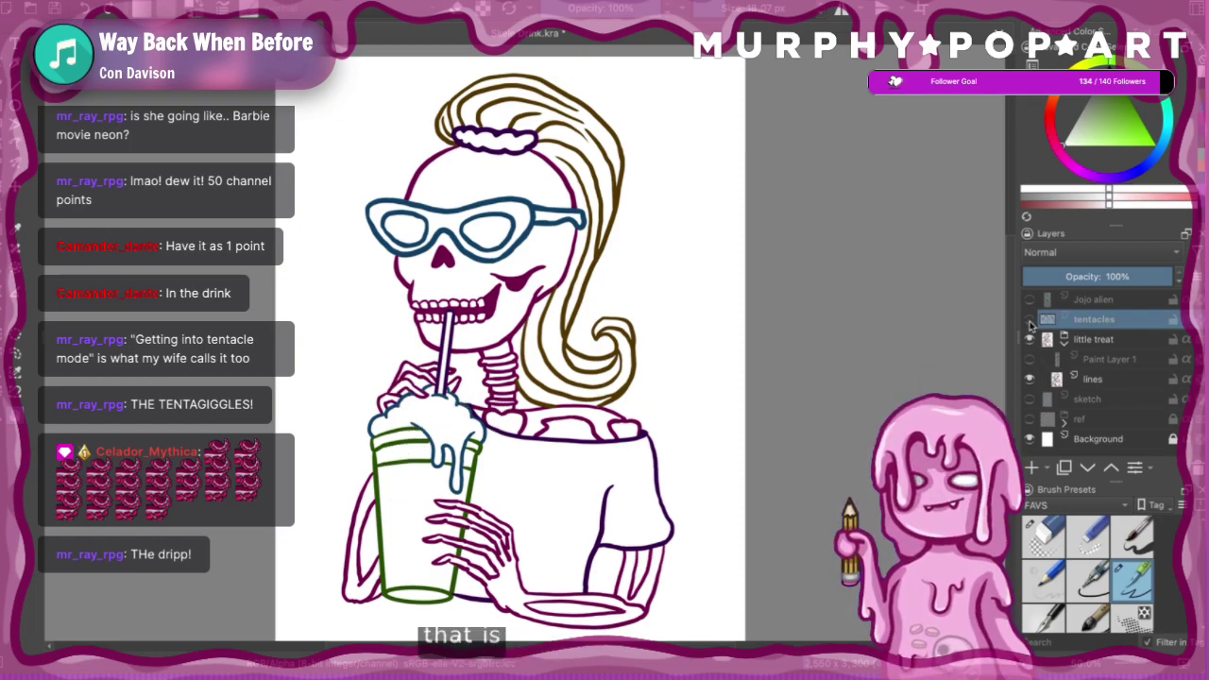
click(1029, 321)
click(1028, 322)
click(1029, 323)
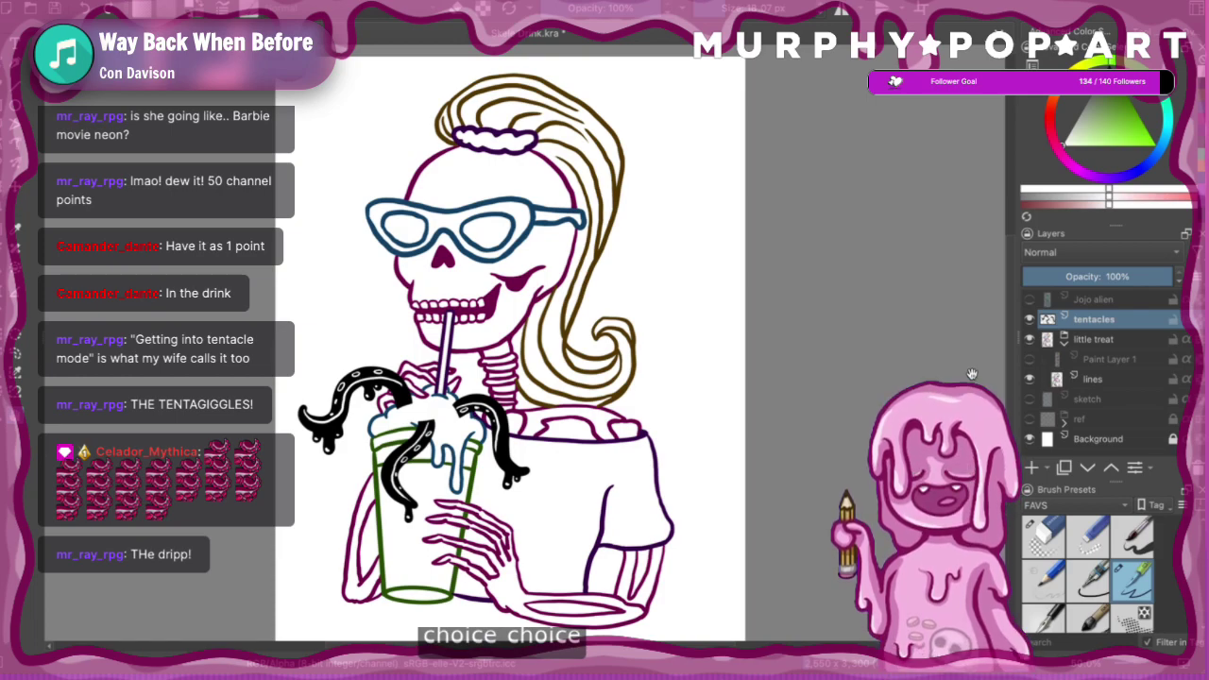
- Save the drawing, and set the layer visibility to hide "tentacles" and show Paint Layer 1 with the line color swatches
key(ctrl+s)
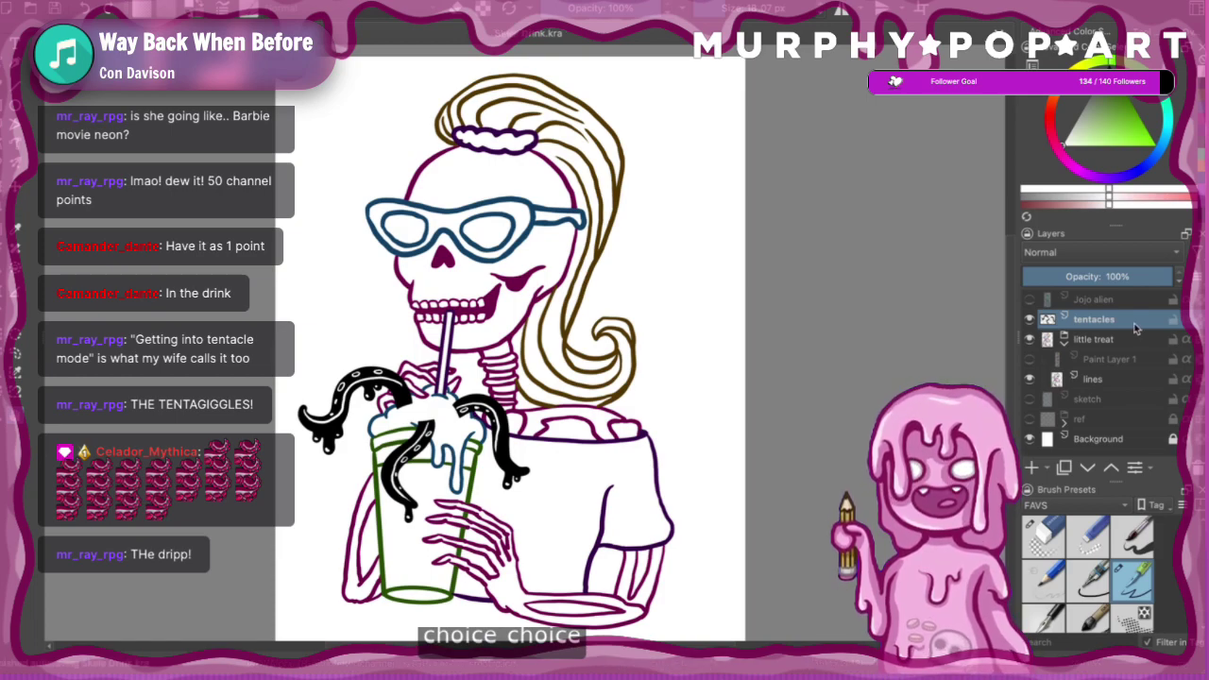
click(1030, 321)
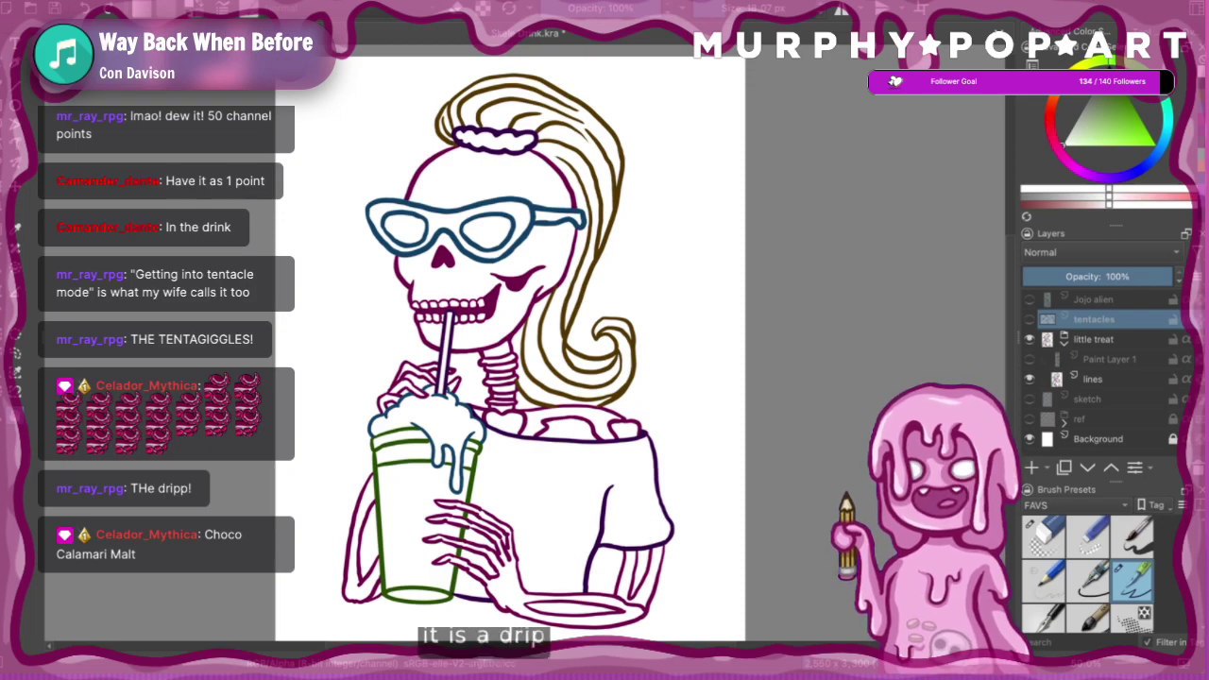
scroll(443, 548, down, 3)
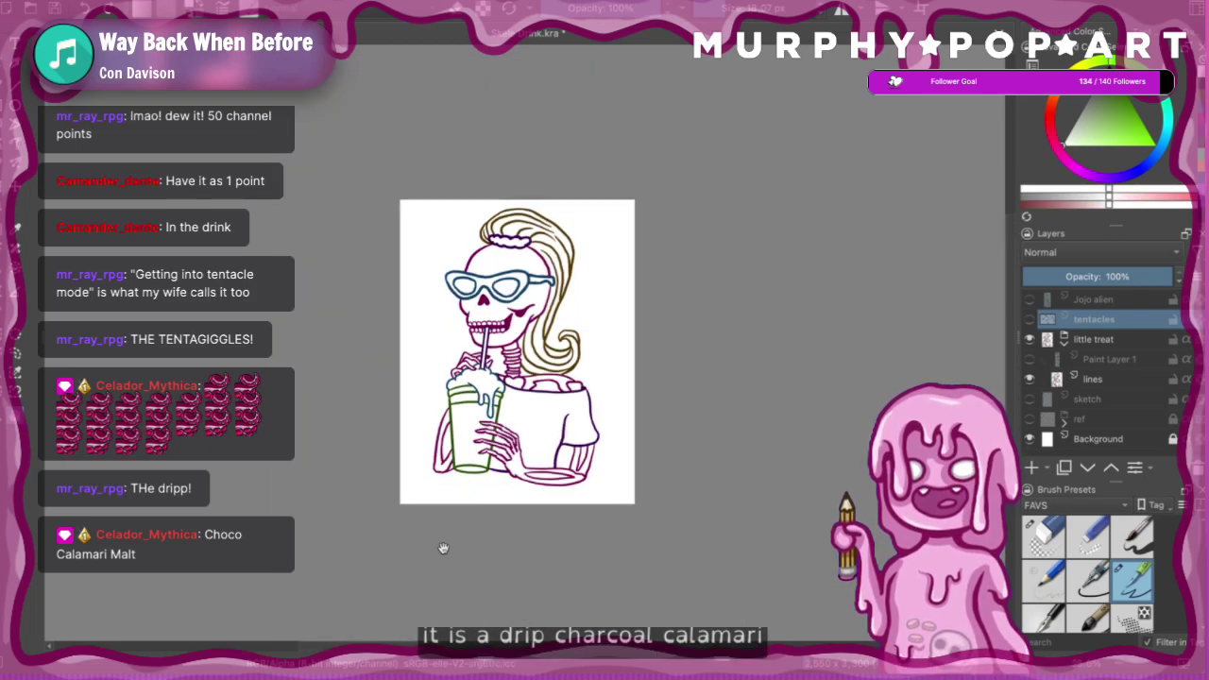
scroll(537, 372, up, 5)
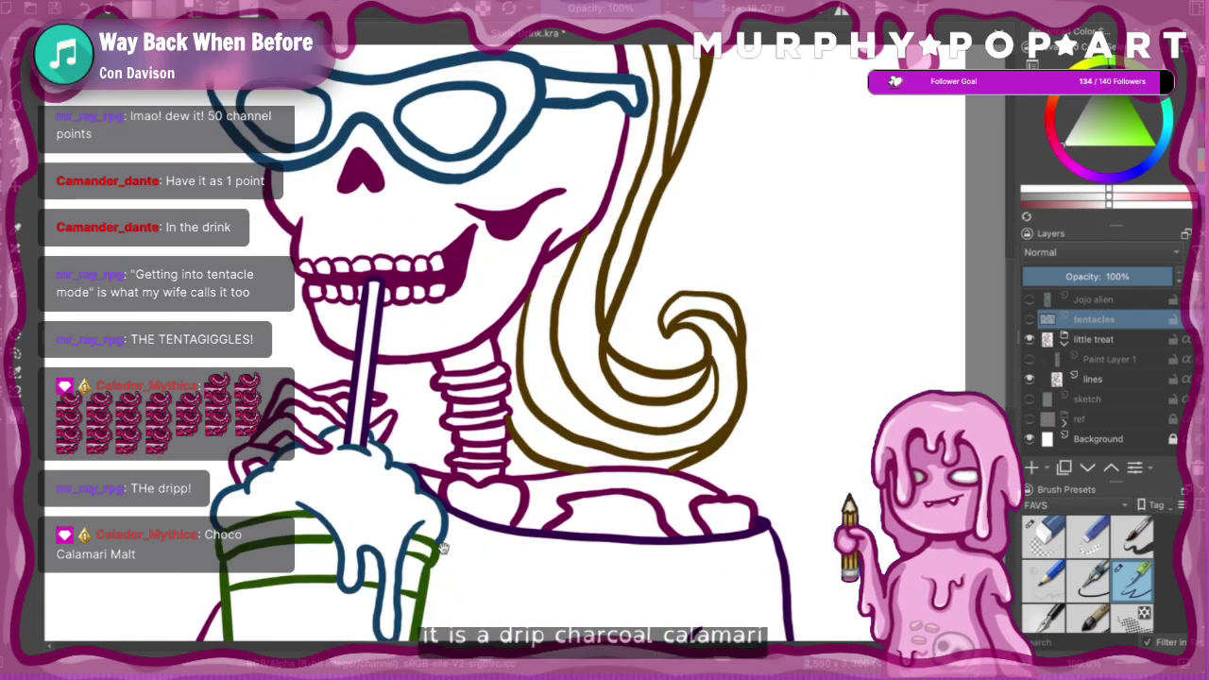
scroll(537, 371, down, 5)
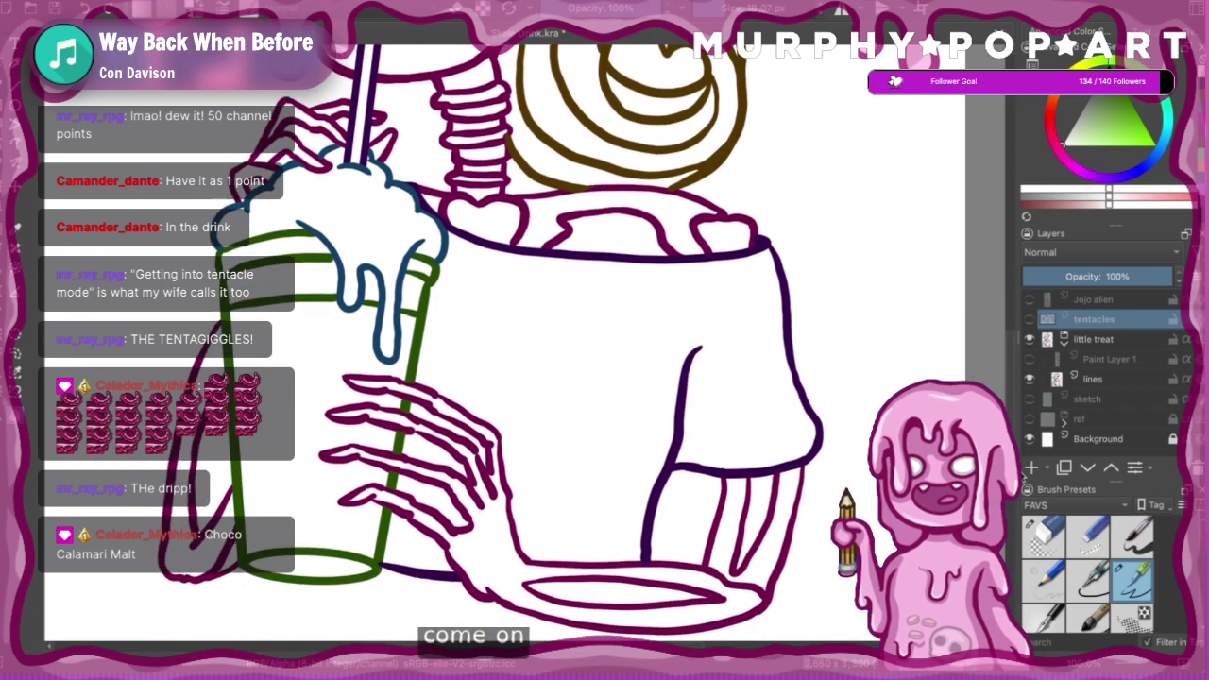
drag(1019, 471, 1059, 360)
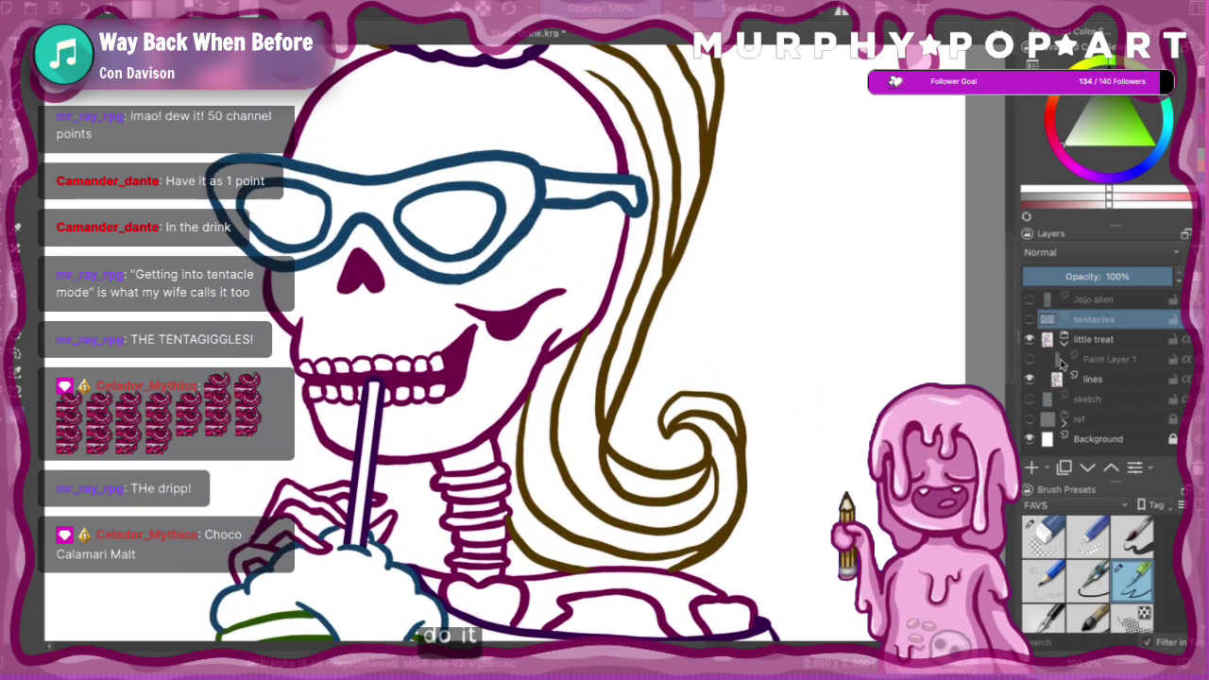
key(ctrl+minus)
key(ctrl+minus)
key(ctrl+minus)
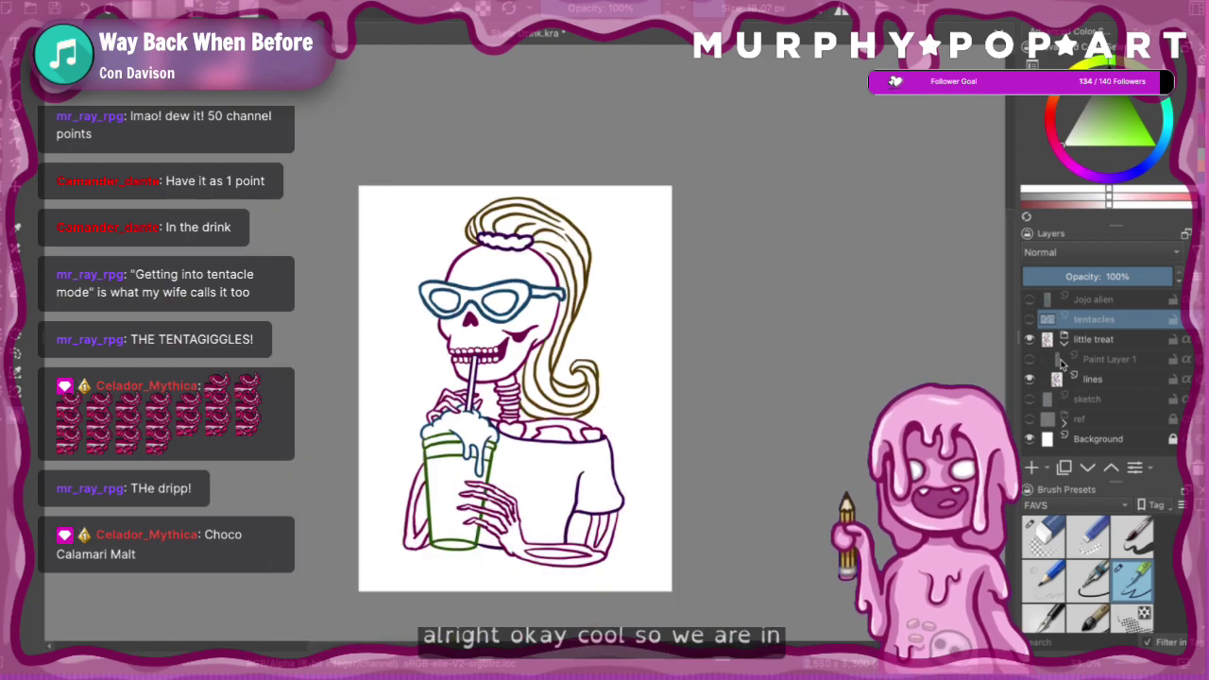
click(1030, 359)
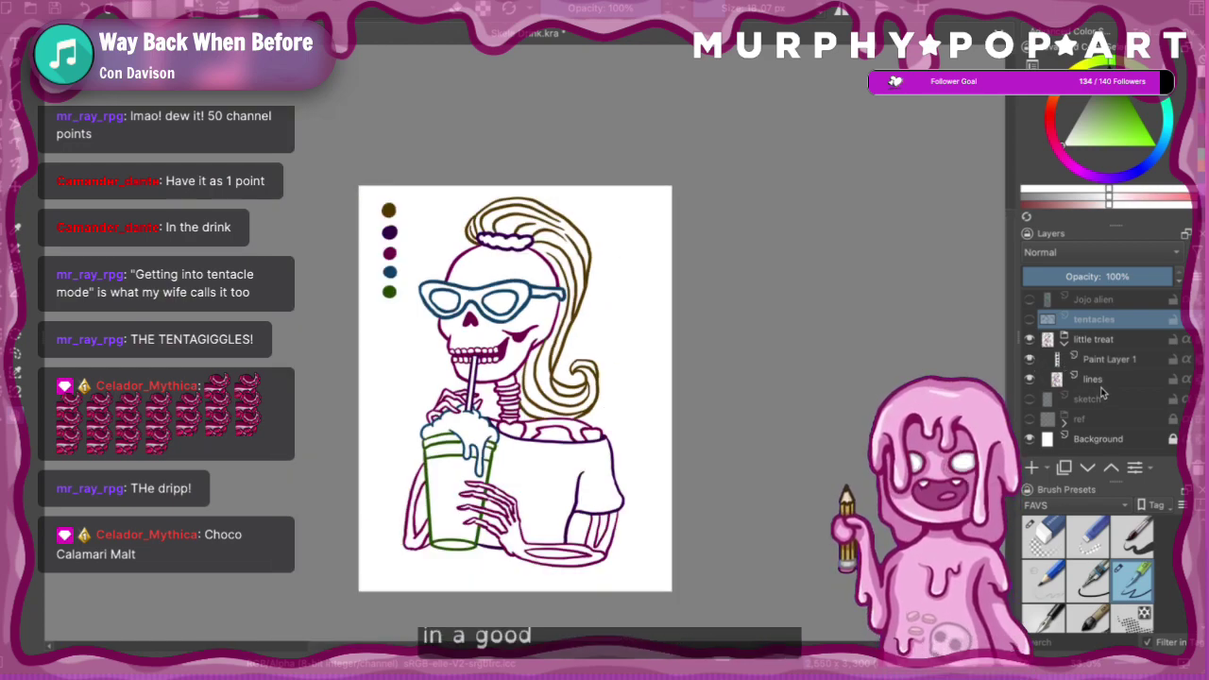
- Add a colorize mask to the lines layer in the little treat group
click(1103, 384)
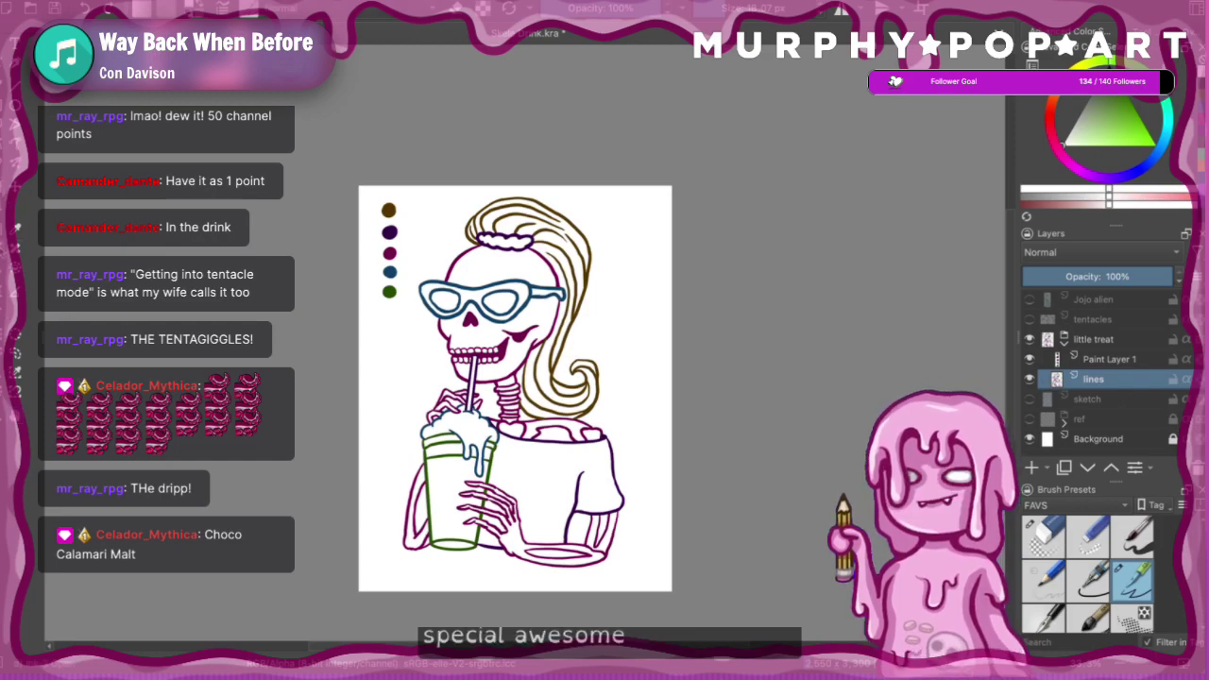
click(515, 341)
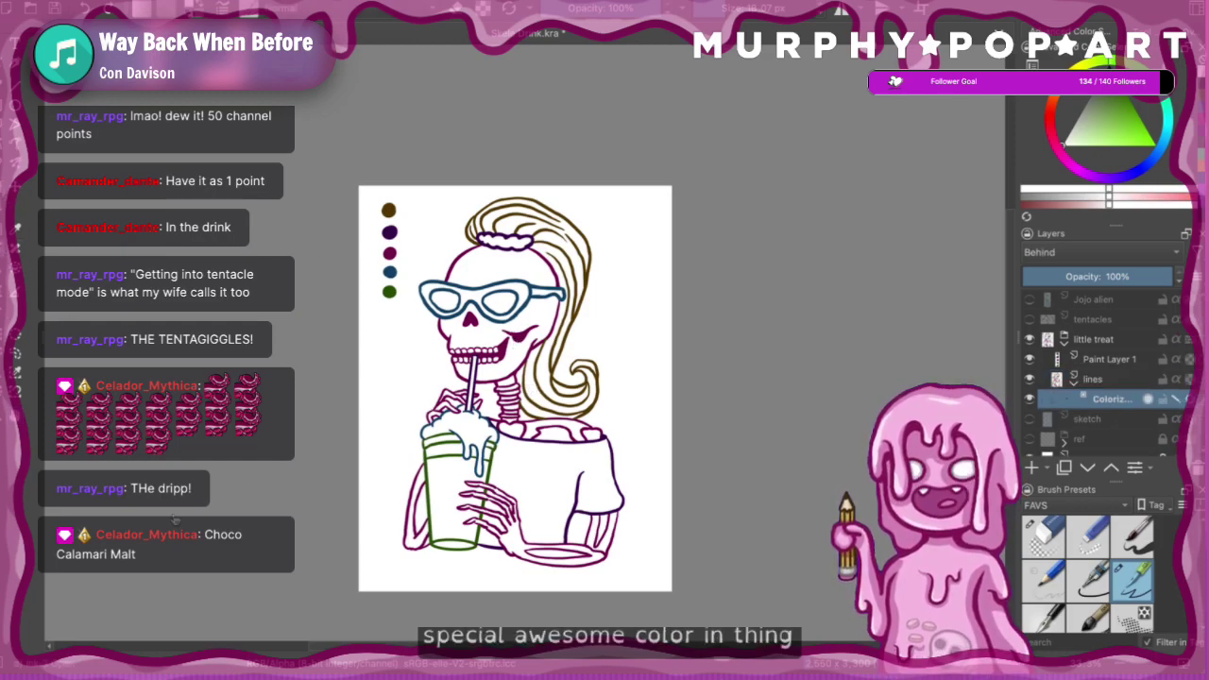
- Pick bright green and mark the background around the skeleton and the gaps between neck, arms and body with short key strokes
click(1161, 159)
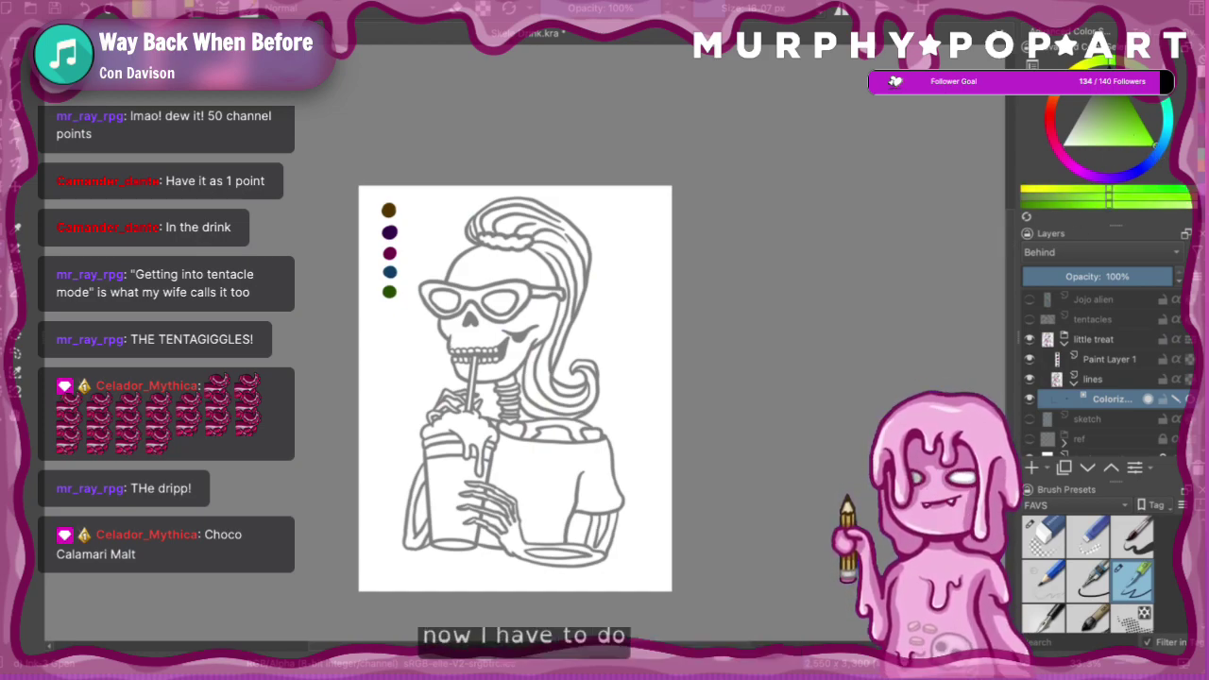
mouse_move(435, 356)
mouse_down()
mouse_move(436, 380)
mouse_move(489, 408)
mouse_up()
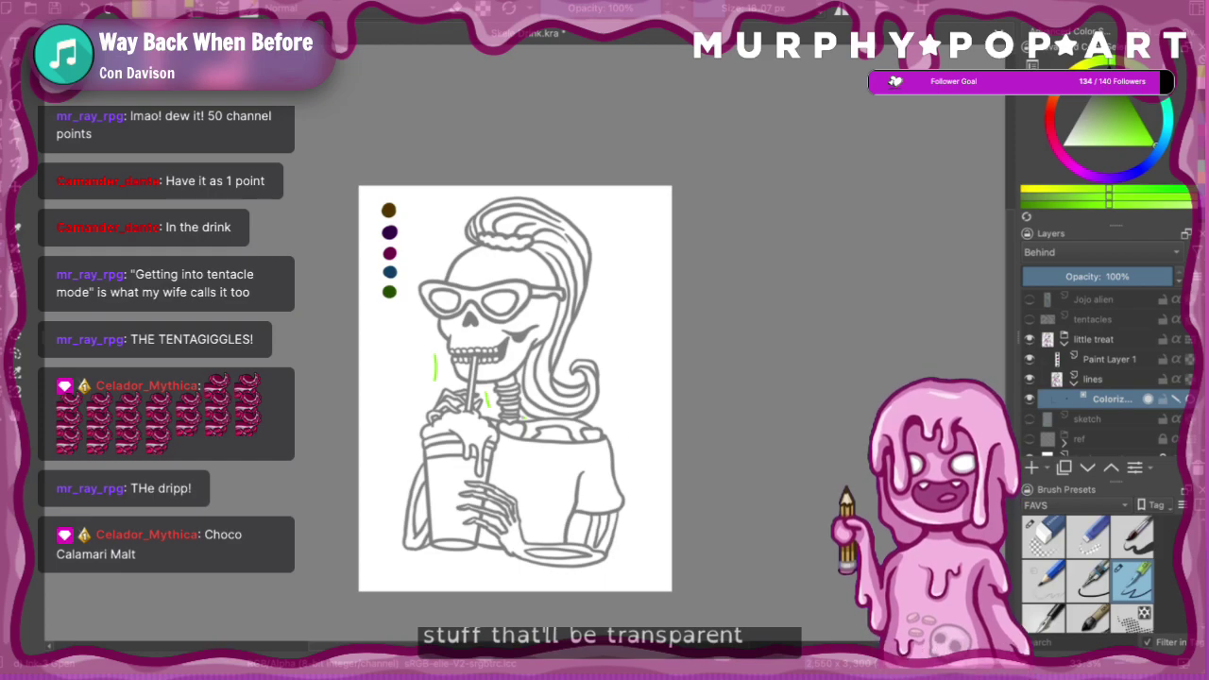
drag(613, 412, 628, 437)
drag(601, 518, 605, 528)
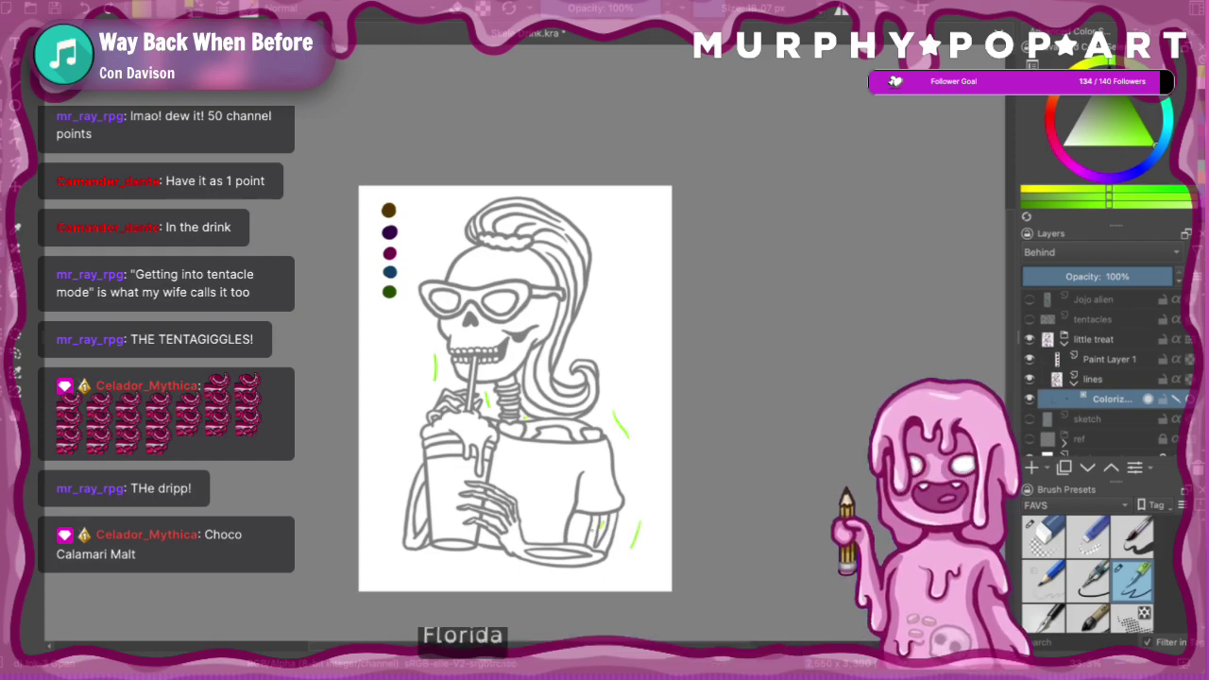
drag(548, 555, 563, 553)
drag(465, 570, 480, 571)
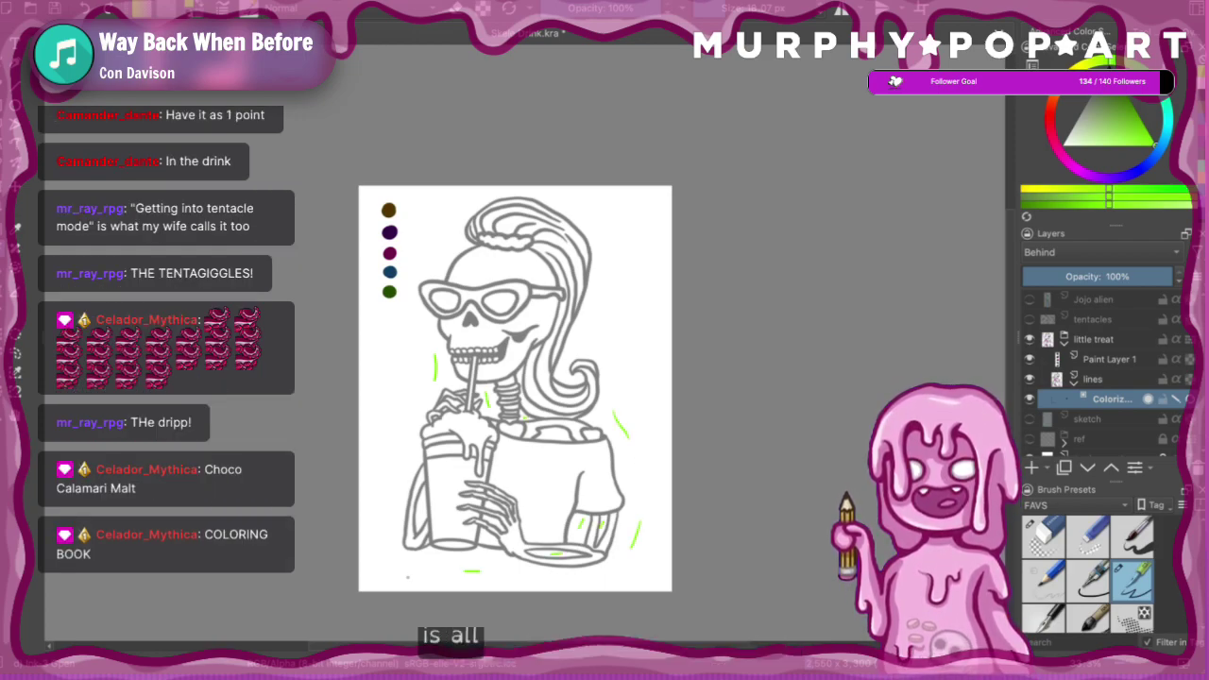
drag(388, 572, 406, 576)
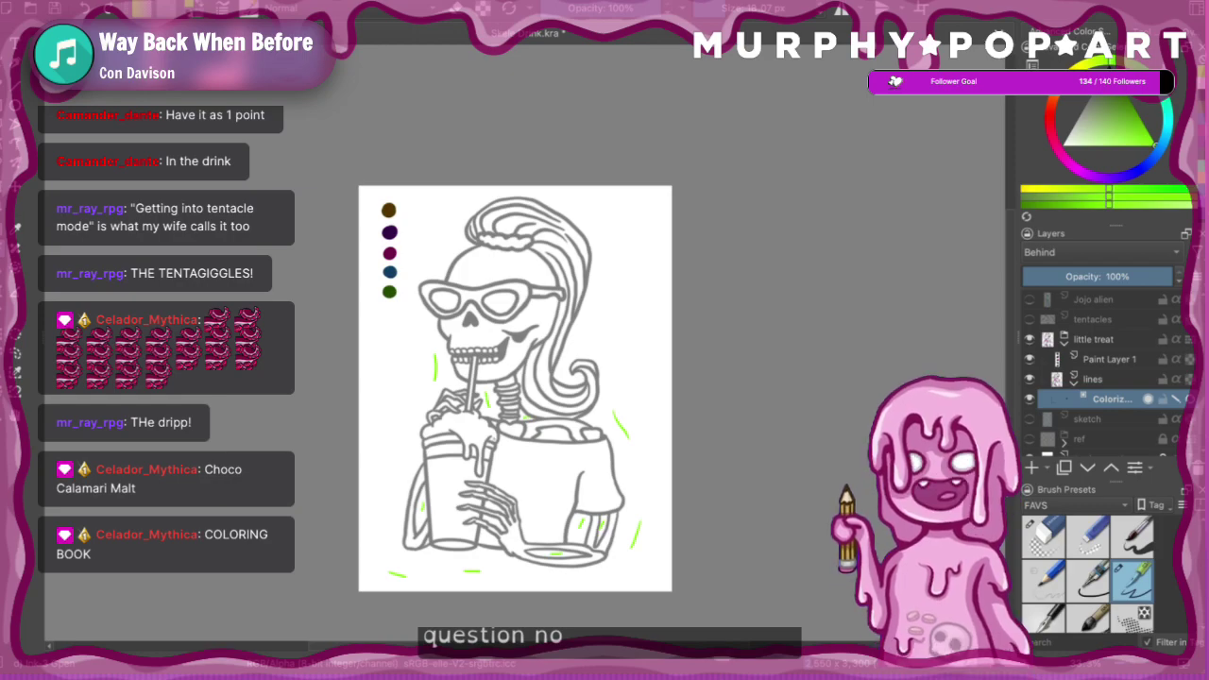
drag(383, 428, 383, 457)
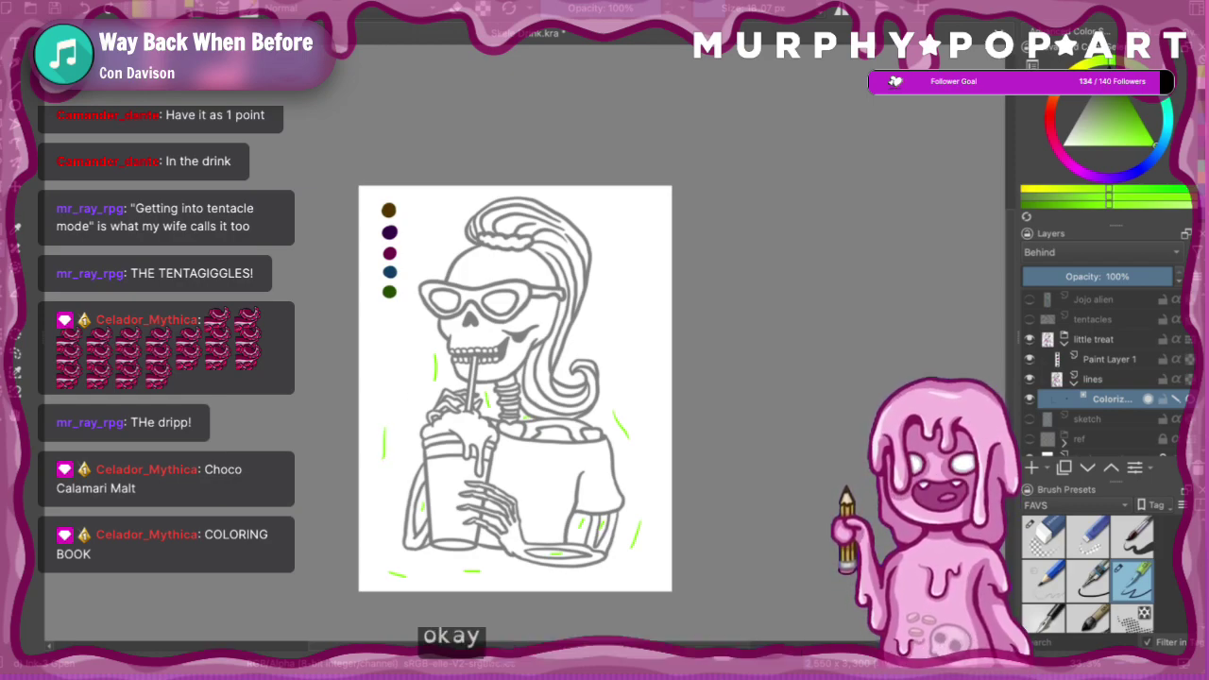
drag(422, 249, 436, 229)
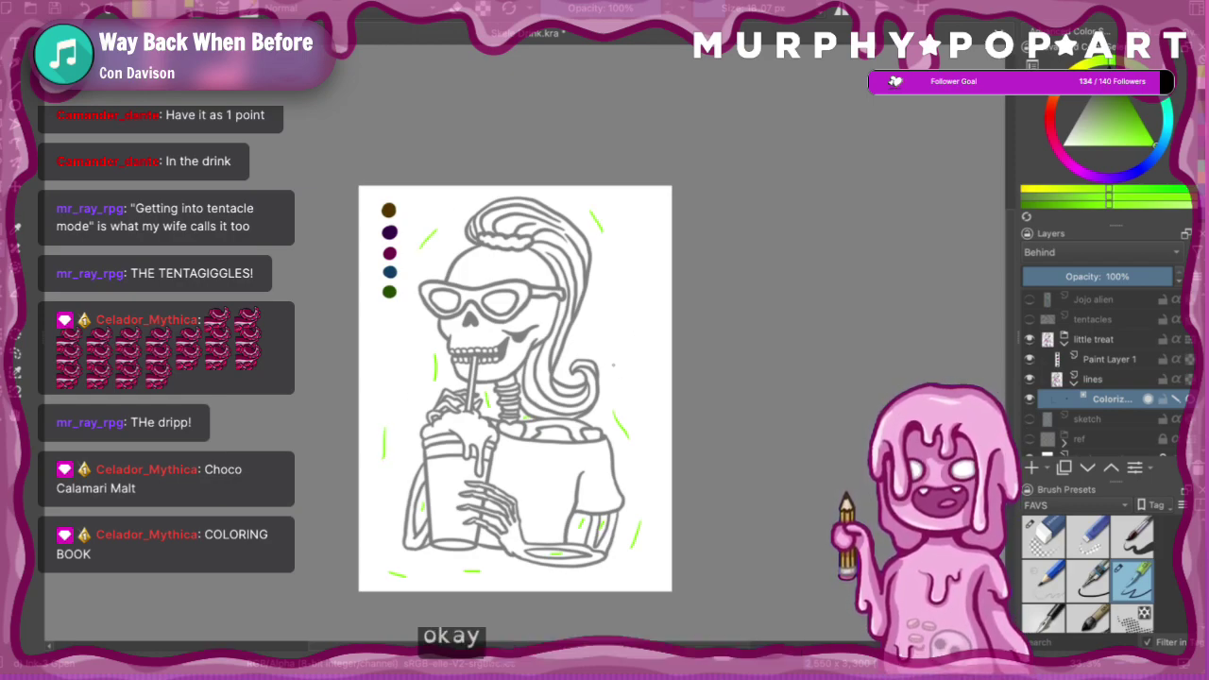
- Set the bright green key stroke color as the transparent one in the colorize mask's options
click(1146, 33)
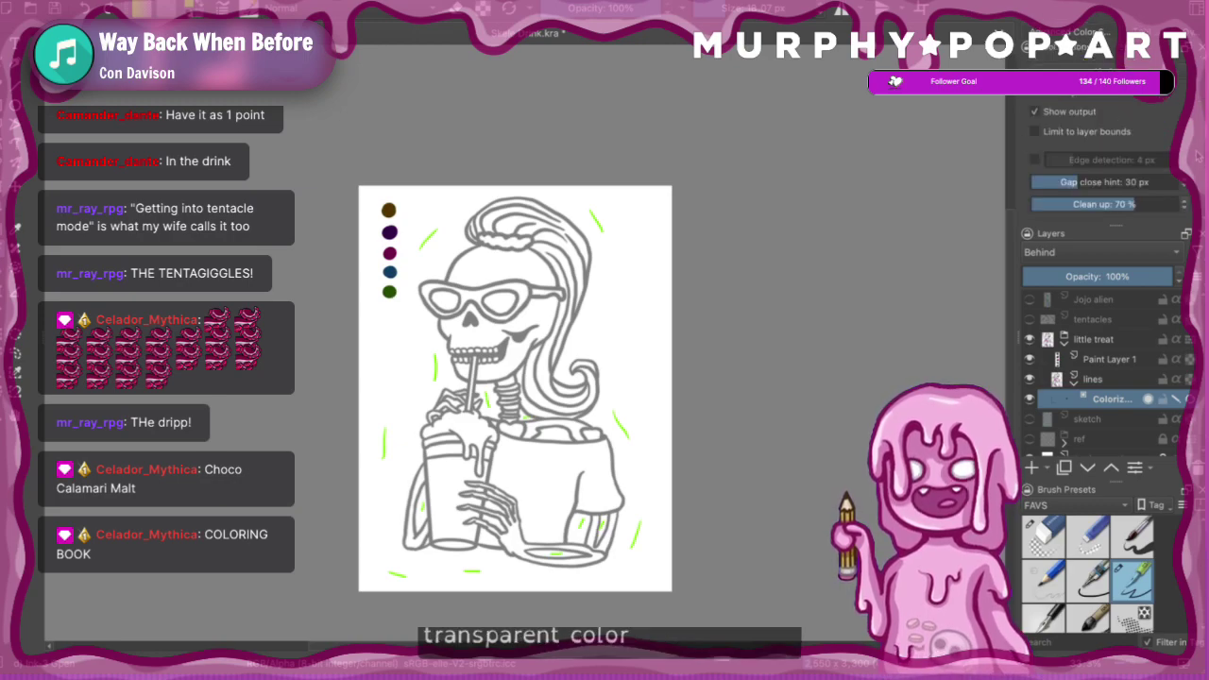
scroll(1085, 197, down, 2)
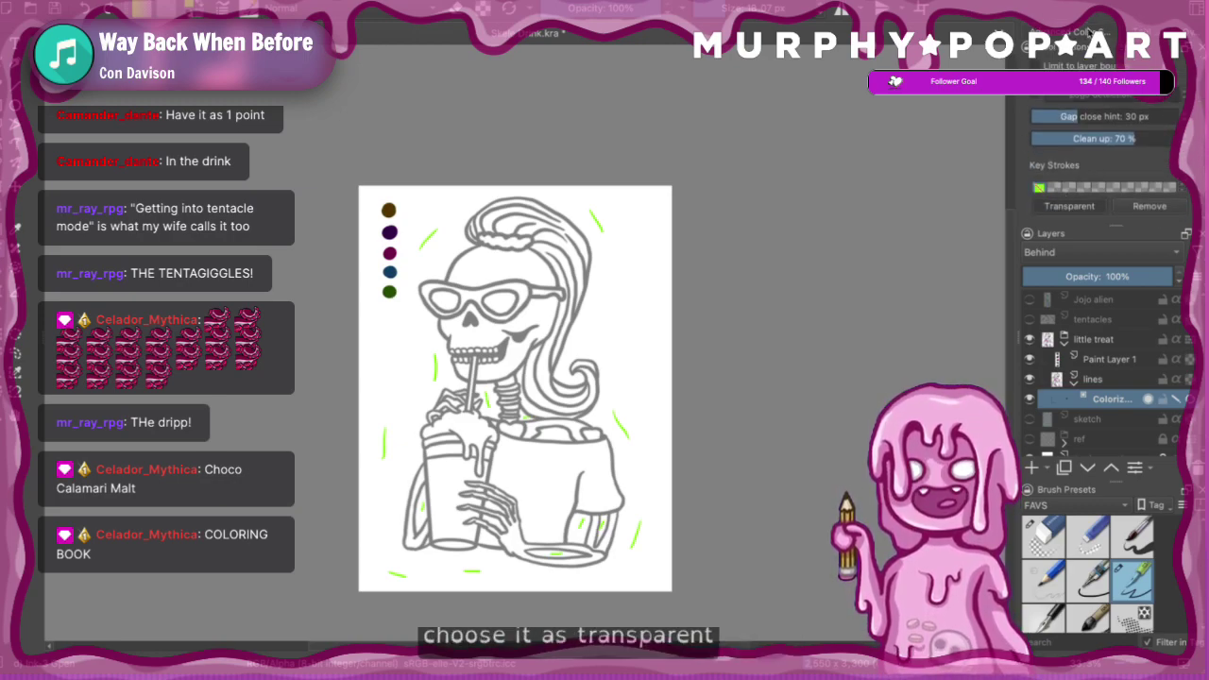
click(1081, 33)
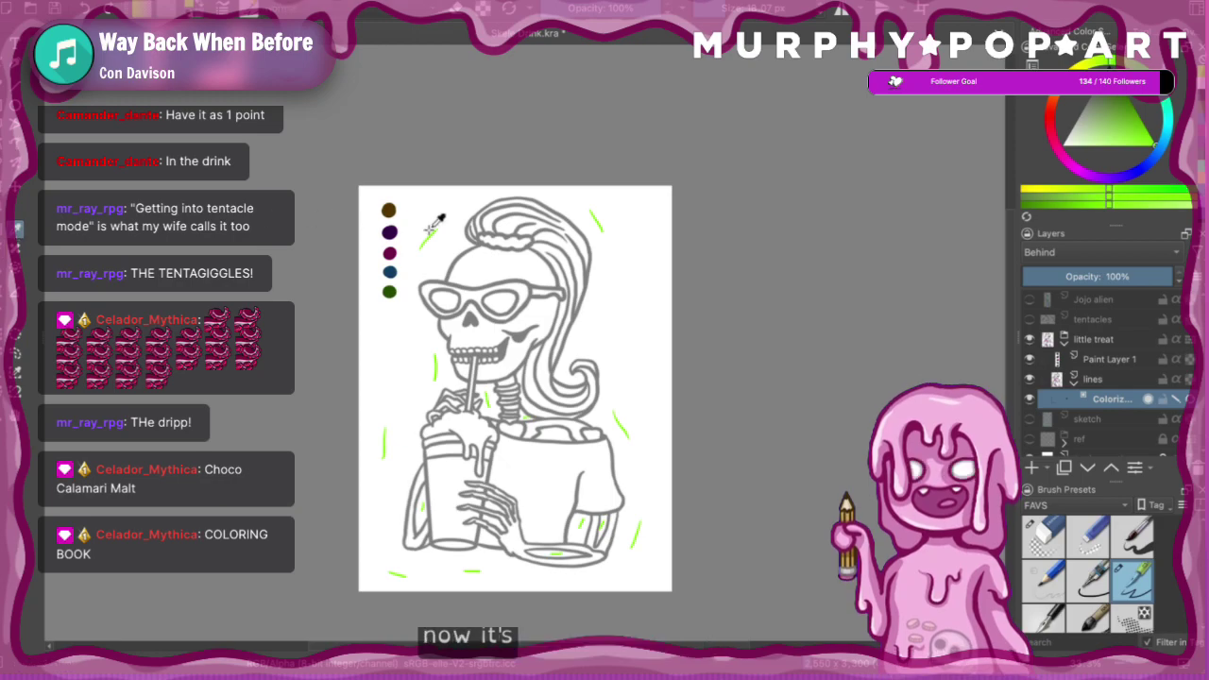
- Sample the brown swatch, lighten it to a pale yellow, and paint key strokes inside the hair sections
ctrl+click(389, 207)
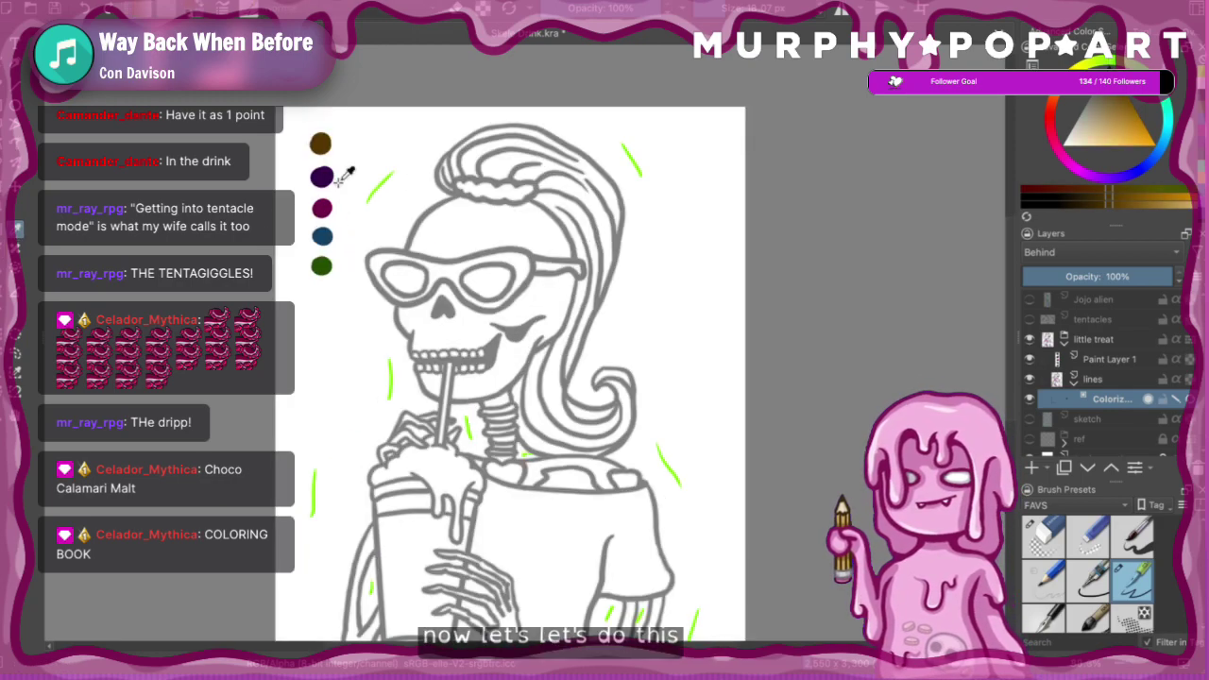
key(plus)
drag(1111, 102, 1097, 138)
click(1074, 70)
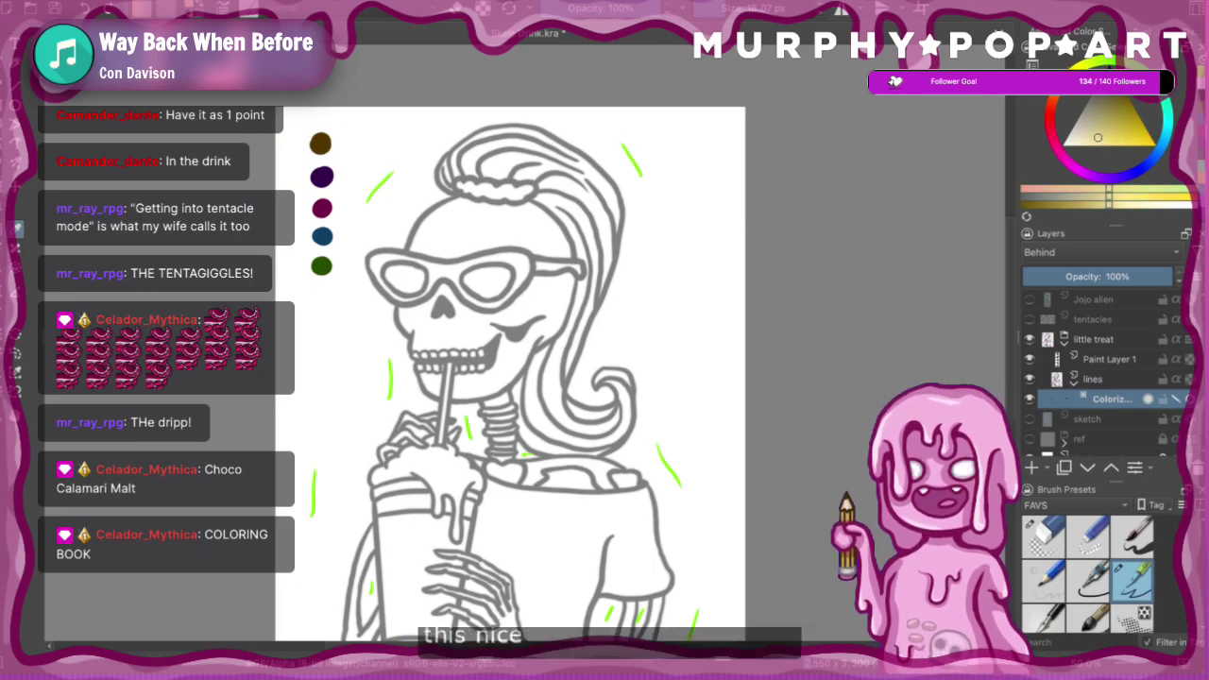
drag(1104, 127, 1091, 138)
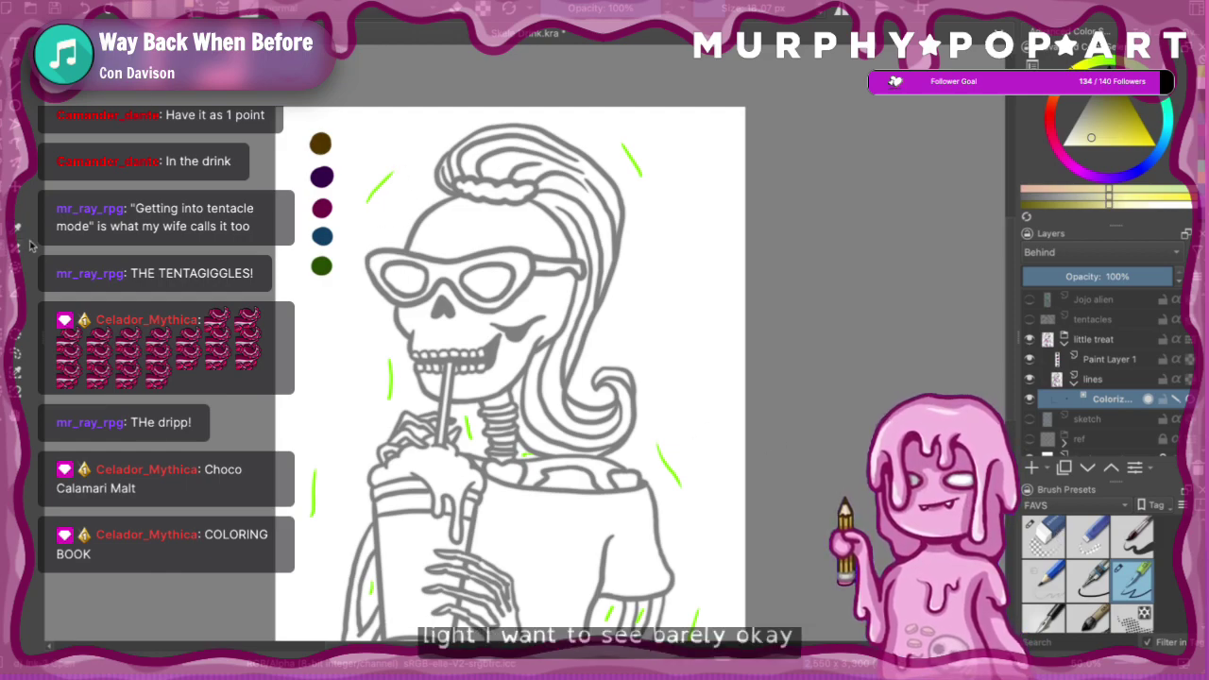
drag(499, 168, 510, 157)
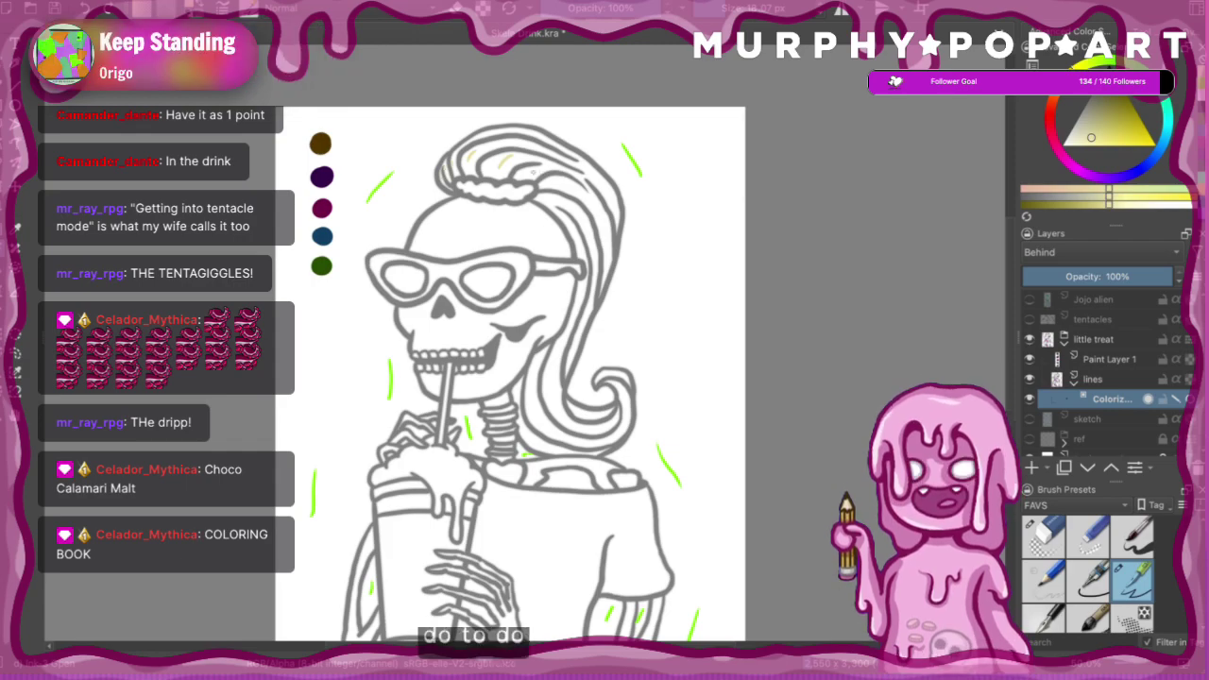
mouse_move(534, 174)
mouse_down()
mouse_move(591, 192)
mouse_move(578, 193)
mouse_move(609, 196)
mouse_up()
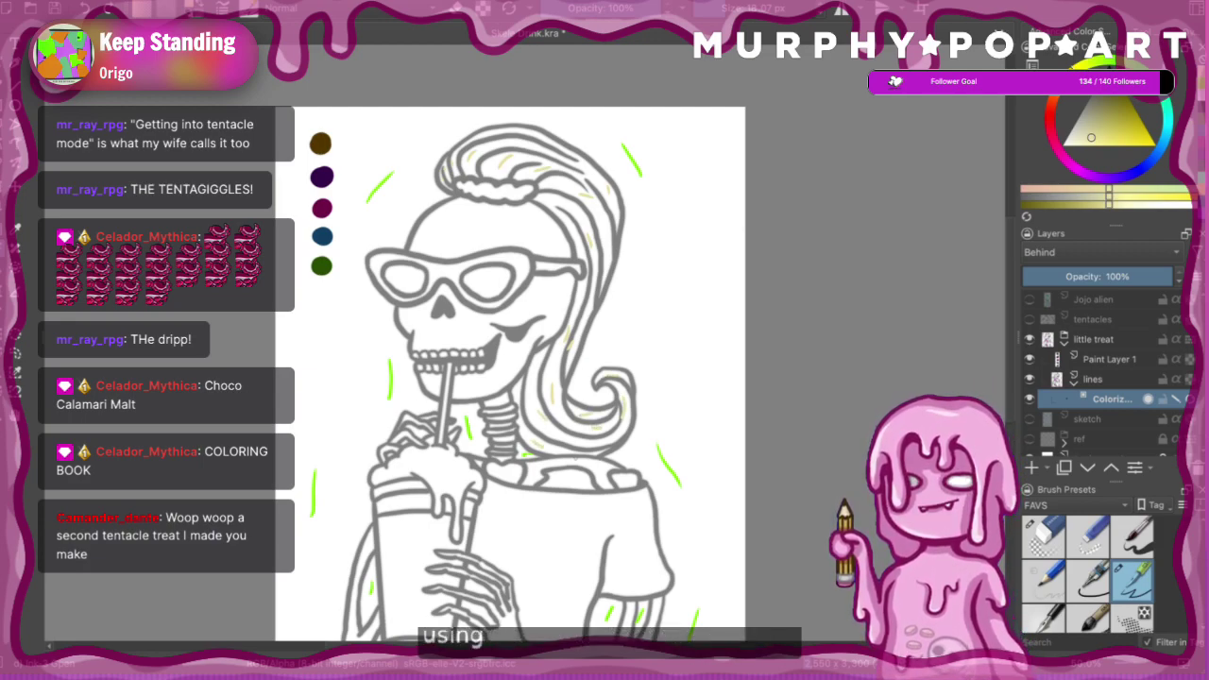
- Sample the dark purple swatch, brighten it to a medium purple, and paint key strokes on the shirt, its sleeve and the straw
click(17, 228)
click(323, 179)
drag(1102, 112, 1112, 137)
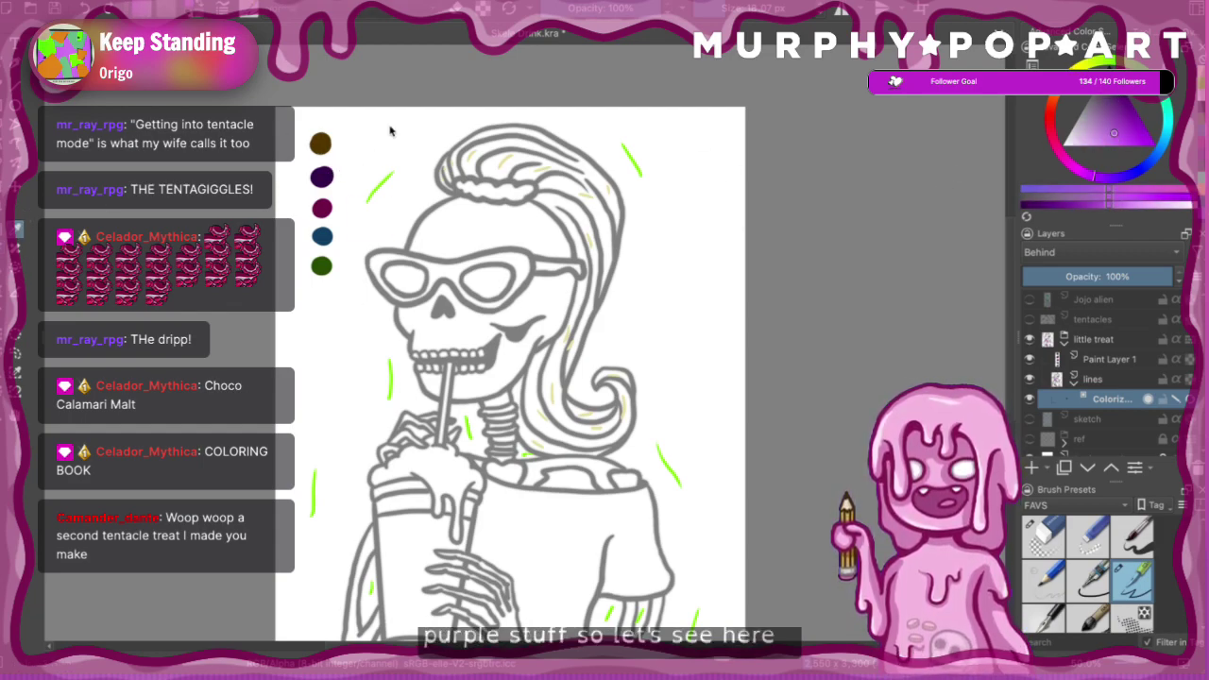
scroll(940, 349, down, 5)
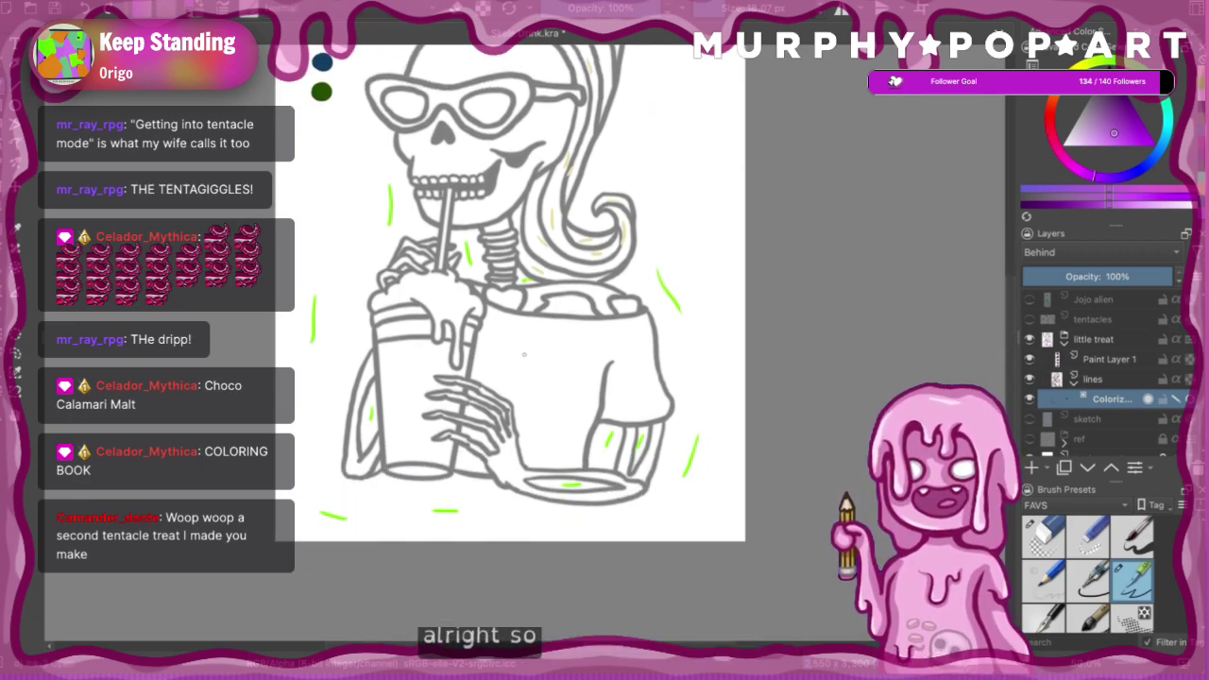
drag(511, 342, 531, 396)
drag(626, 356, 627, 391)
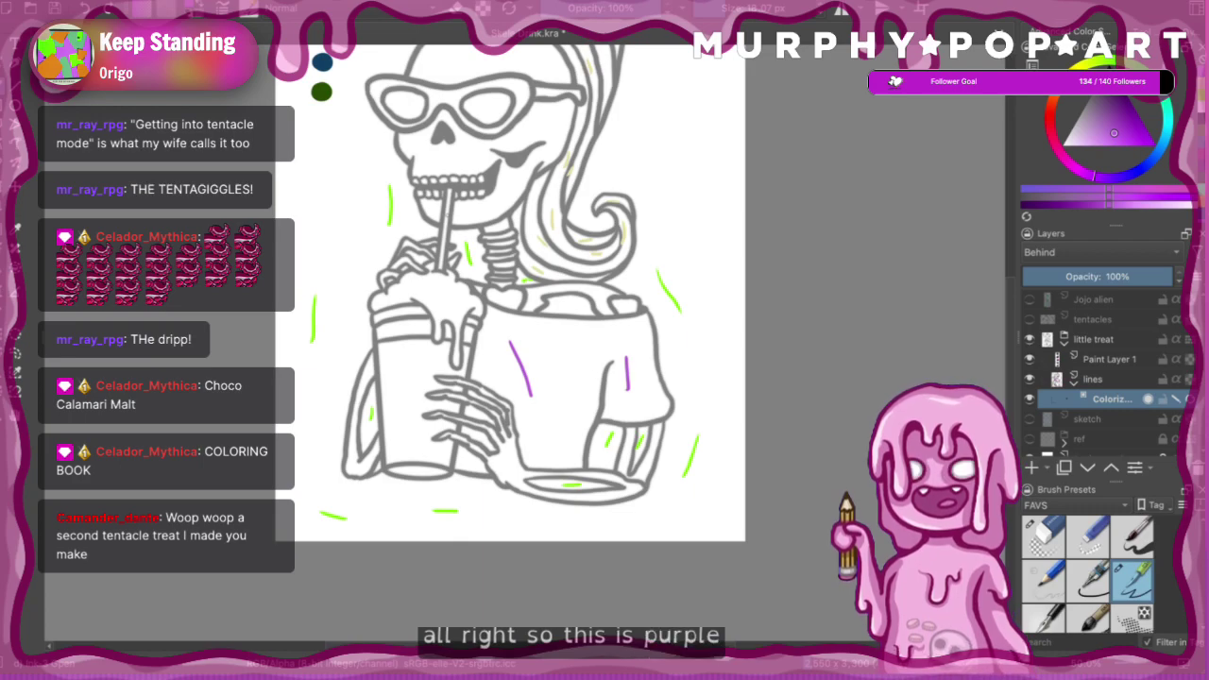
drag(448, 215, 443, 232)
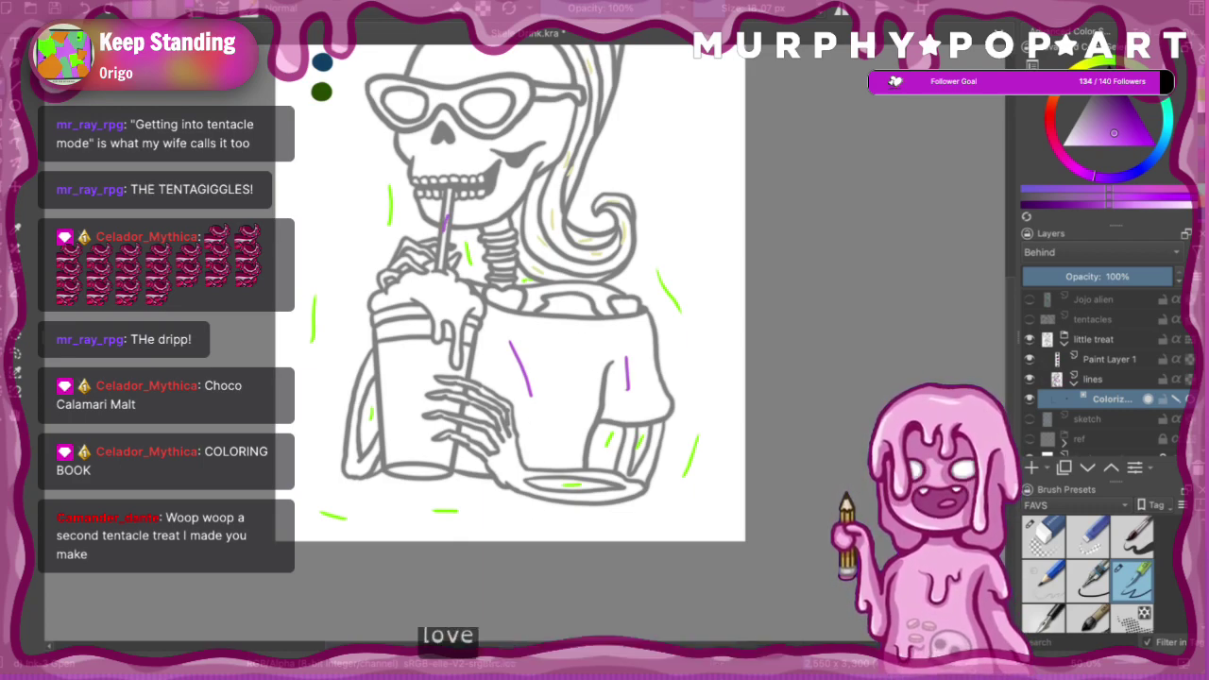
- Sample the magenta swatch, lighten it to pink, and paint key strokes on the skull, neck, collarbones, hands and arm bones
scroll(1009, 356, up, 3)
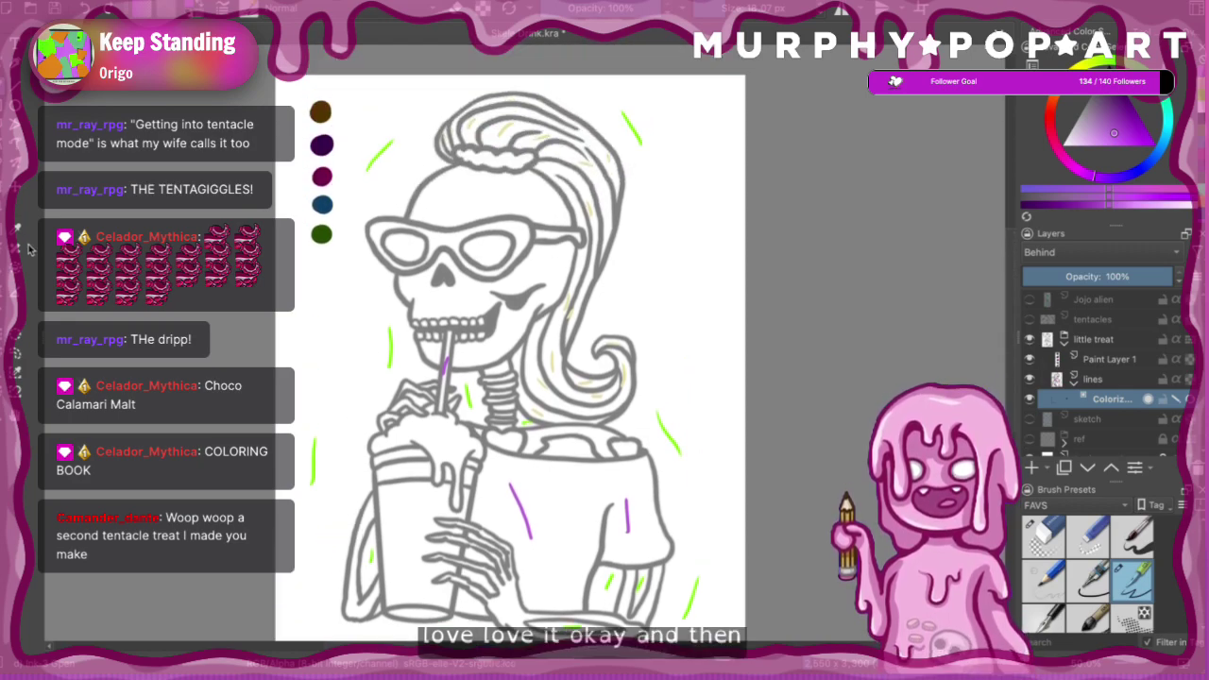
ctrl+click(323, 175)
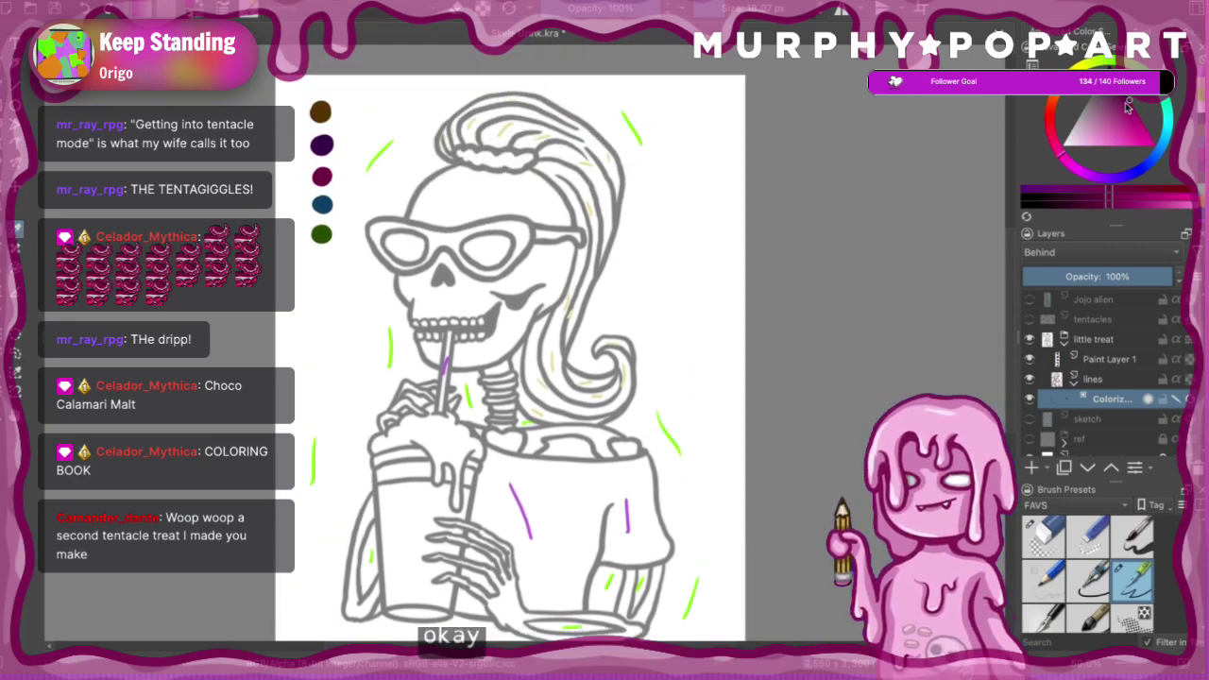
click(1114, 139)
drag(1112, 136, 1099, 141)
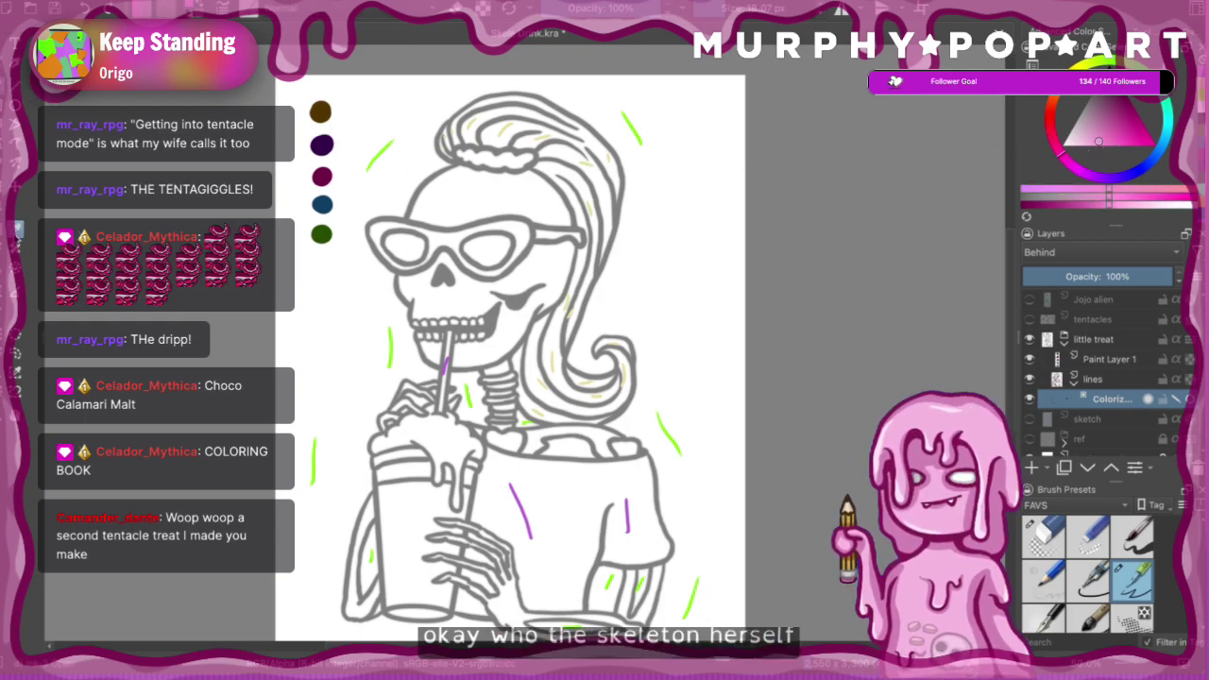
drag(441, 200, 503, 200)
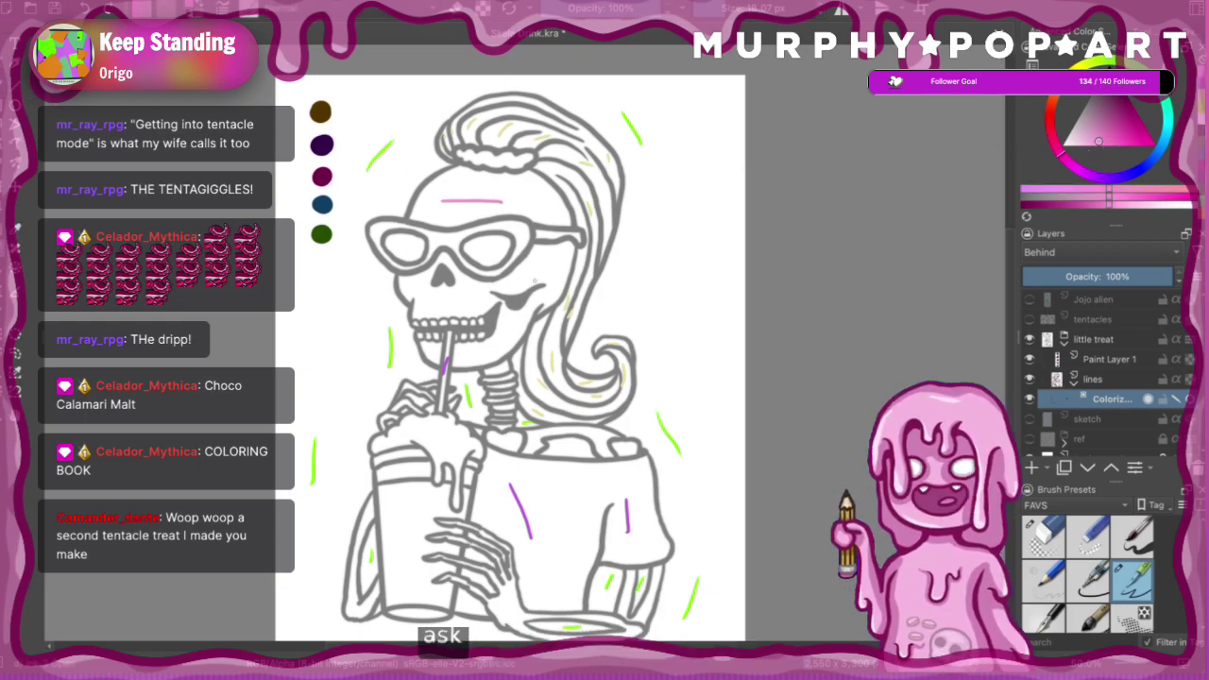
drag(543, 257, 532, 282)
drag(445, 308, 483, 305)
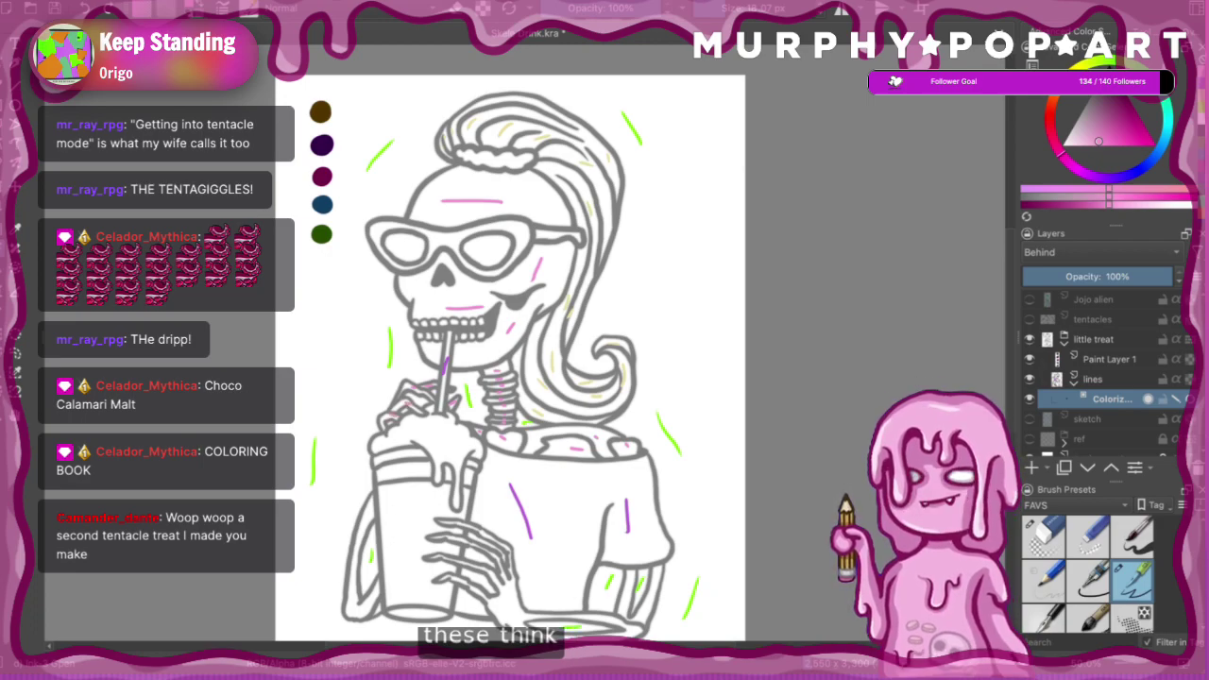
drag(360, 532, 355, 553)
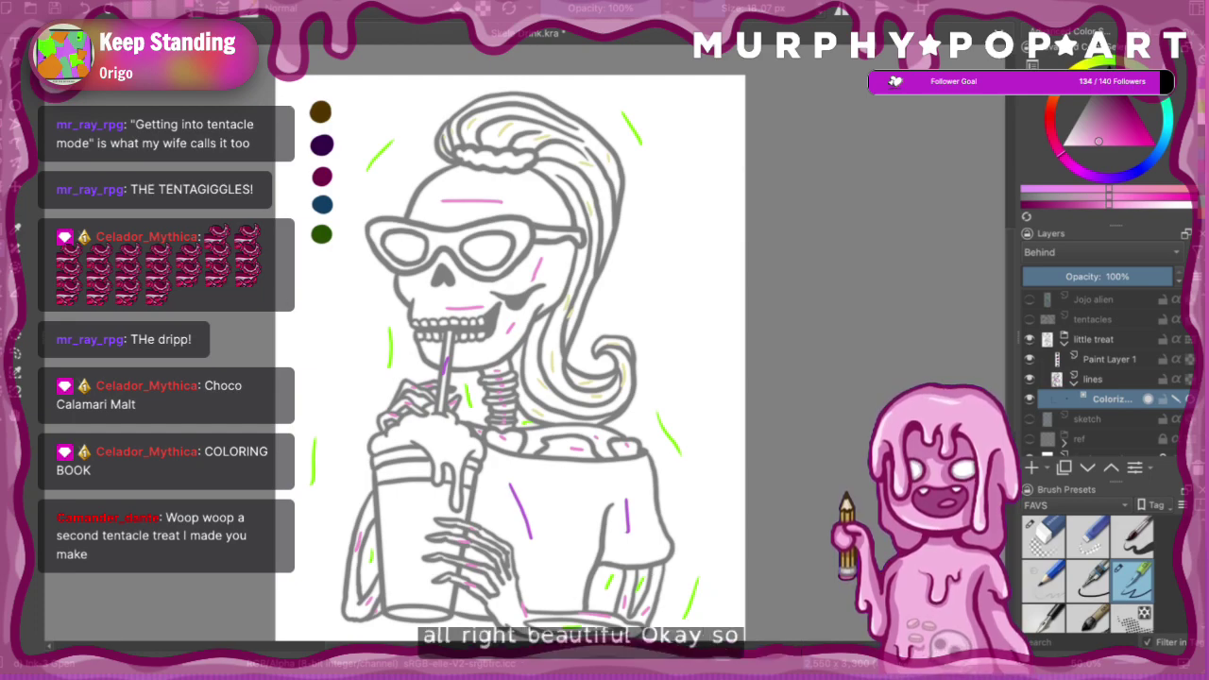
- Sample the blue swatch, lighten it to a pale blue, and paint key strokes on the glasses frame and the whipped cream
click(19, 229)
click(323, 205)
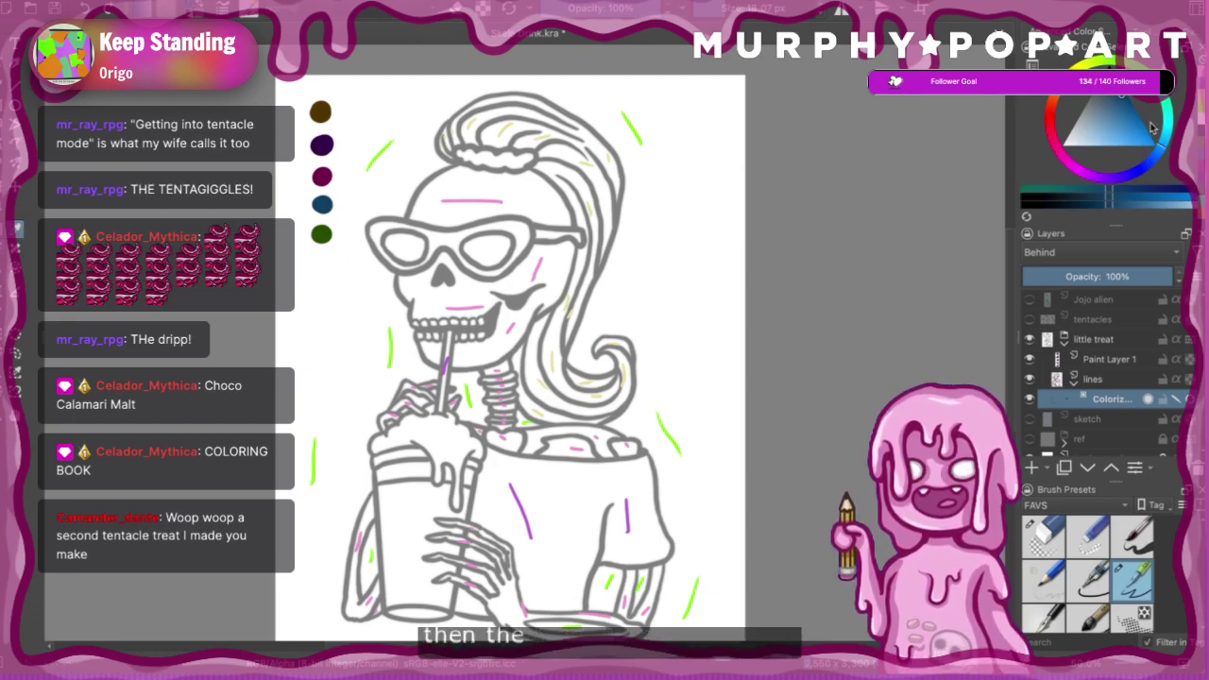
drag(1110, 98, 1081, 149)
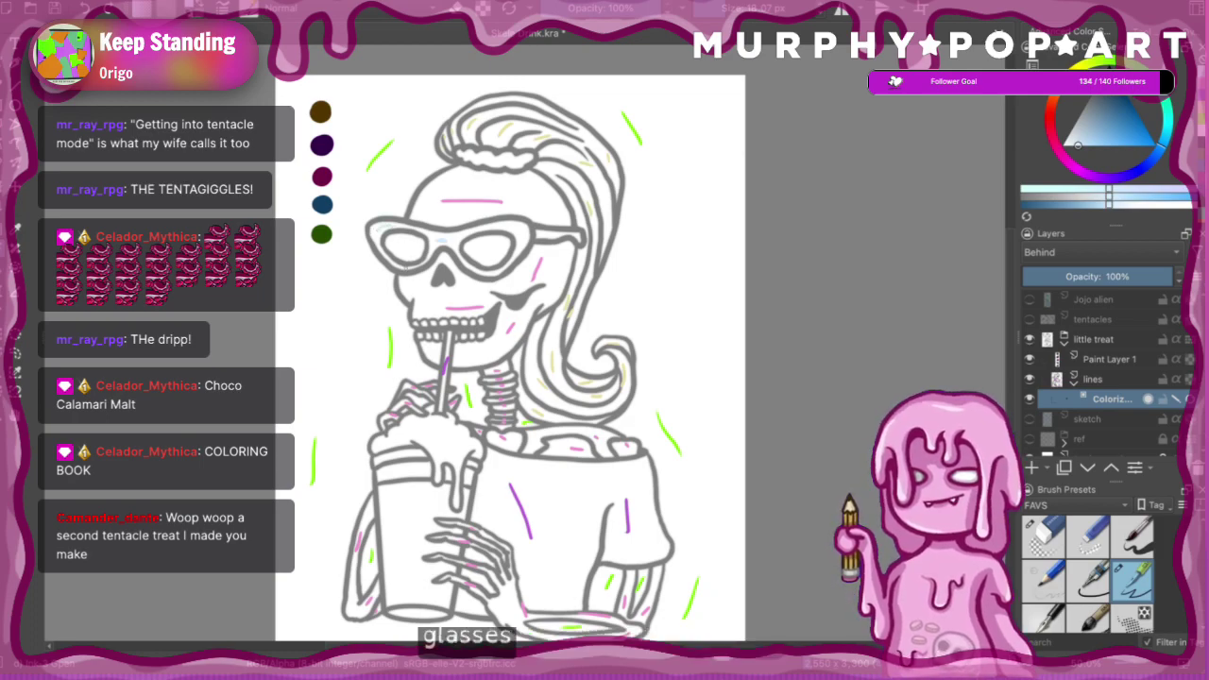
drag(470, 231, 515, 225)
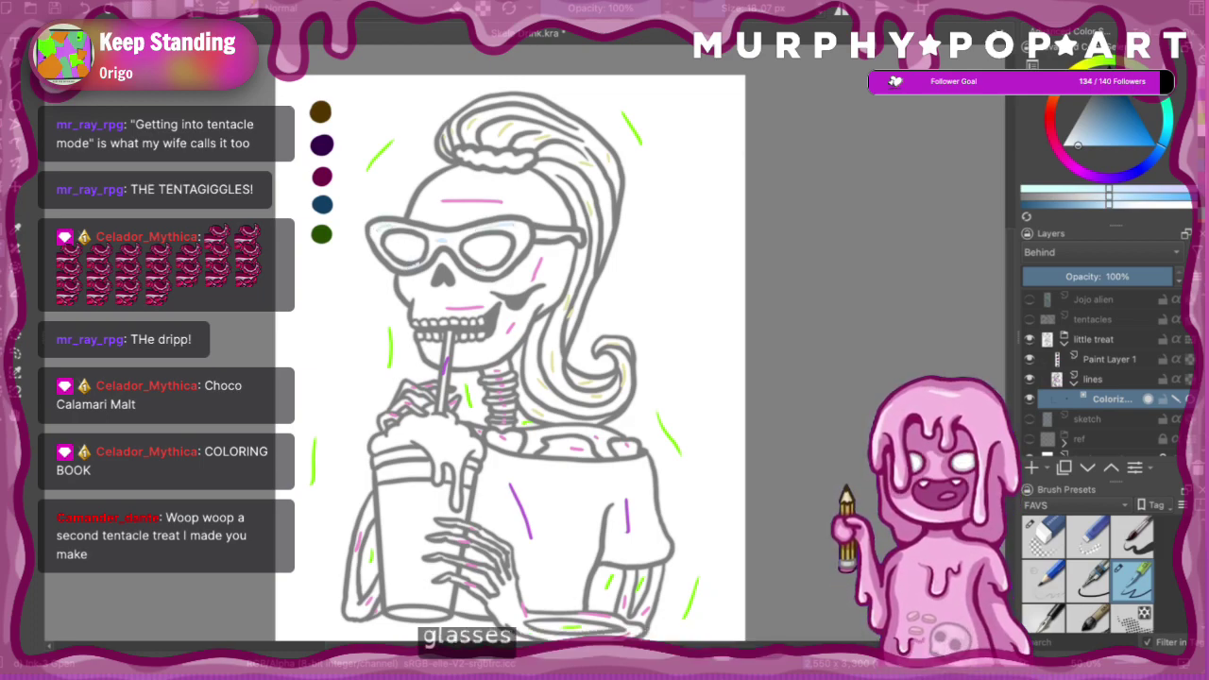
drag(402, 436, 422, 424)
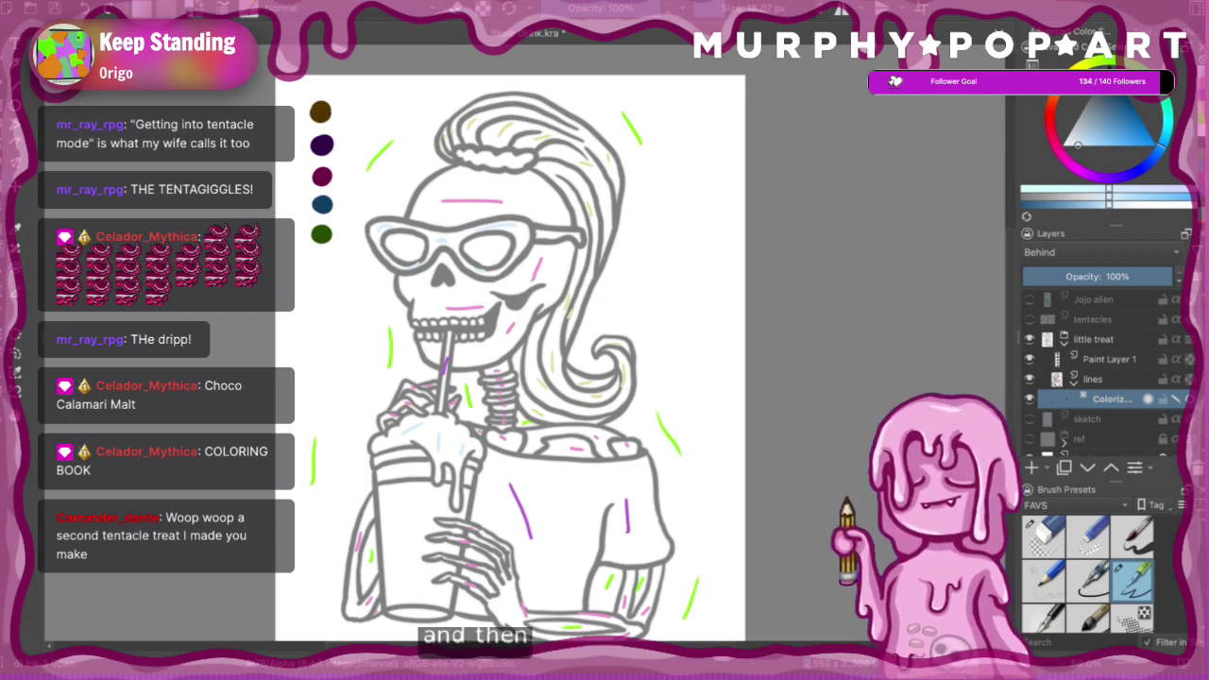
- Sample the purple from the shirt's key stroke and paint a key stroke on the hair scrunchie
ctrl+click(520, 511)
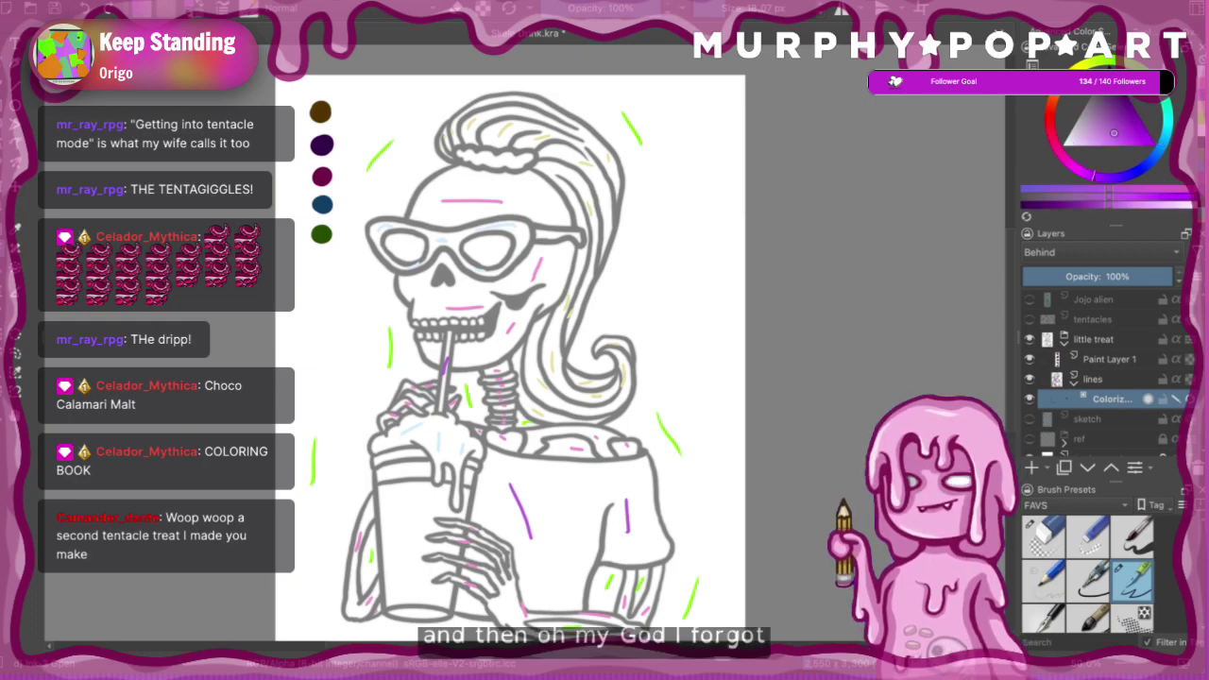
drag(470, 158, 519, 162)
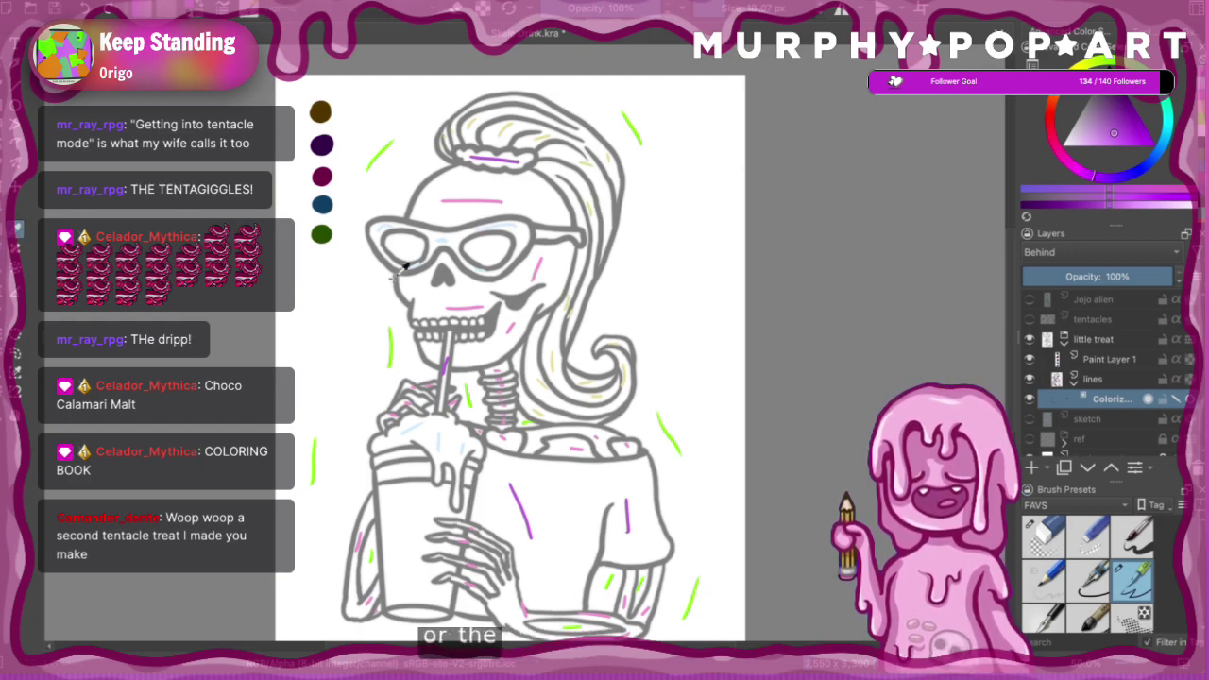
- Sample the green palette swatch, lighten it to lime, and mark the cup's lid and body with colorize key strokes
ctrl+click(321, 233)
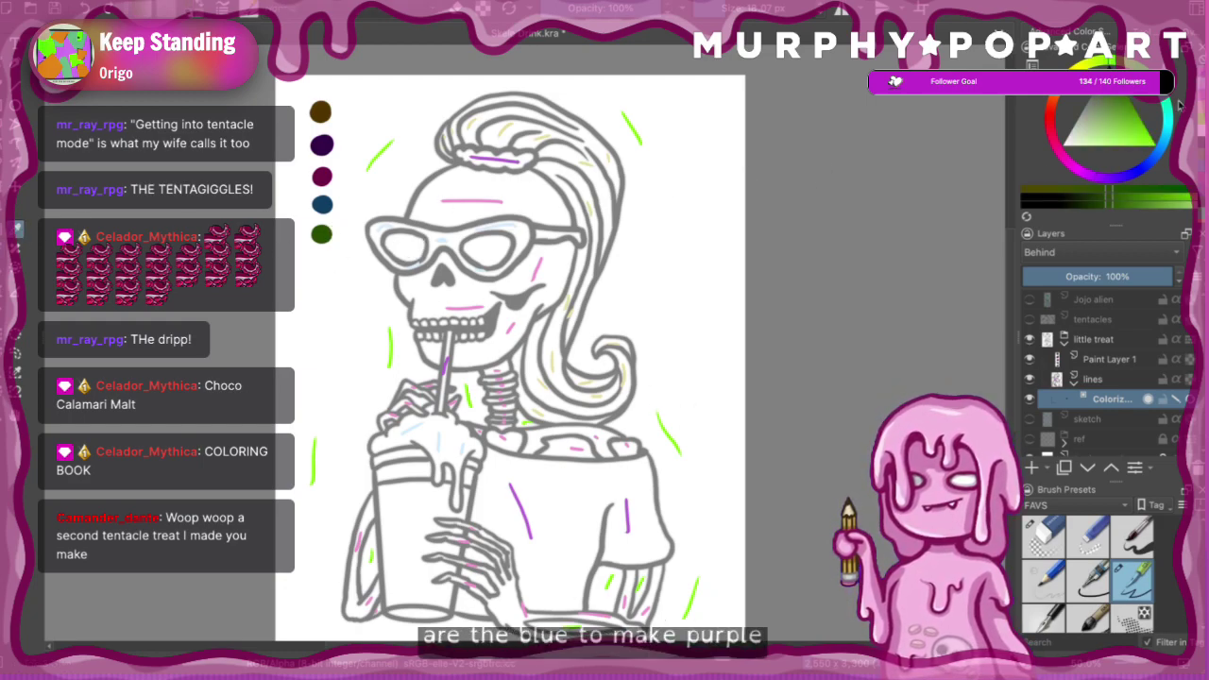
drag(1126, 100, 1119, 142)
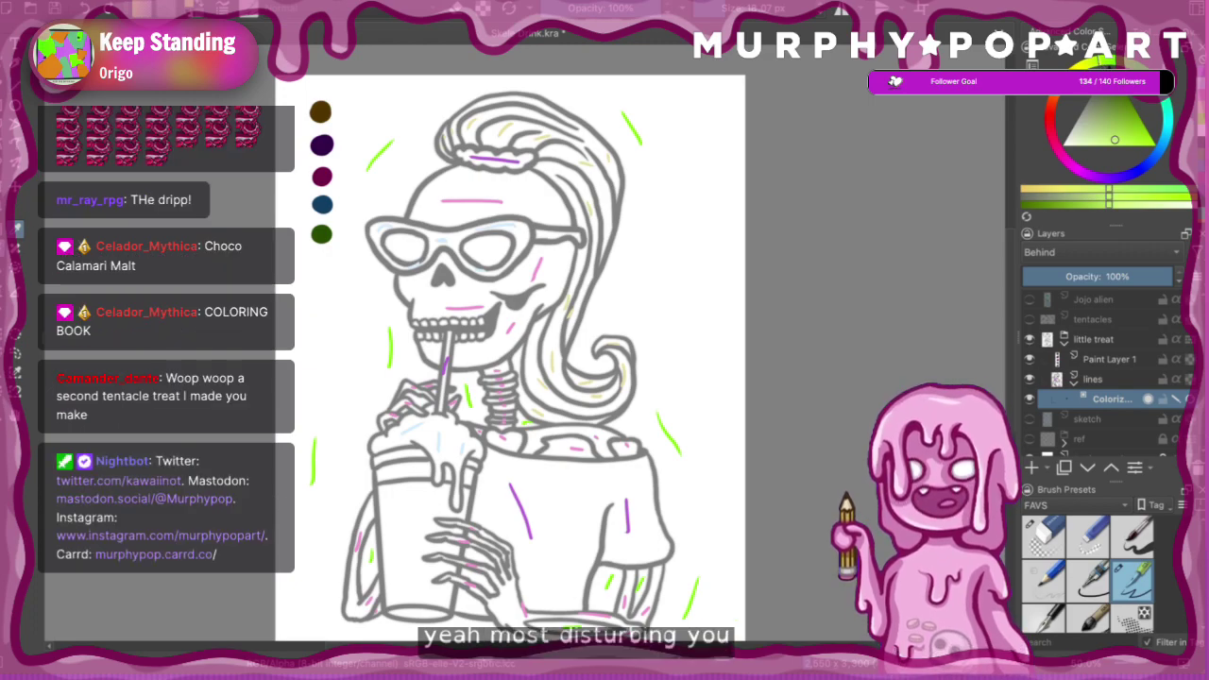
drag(390, 476, 420, 472)
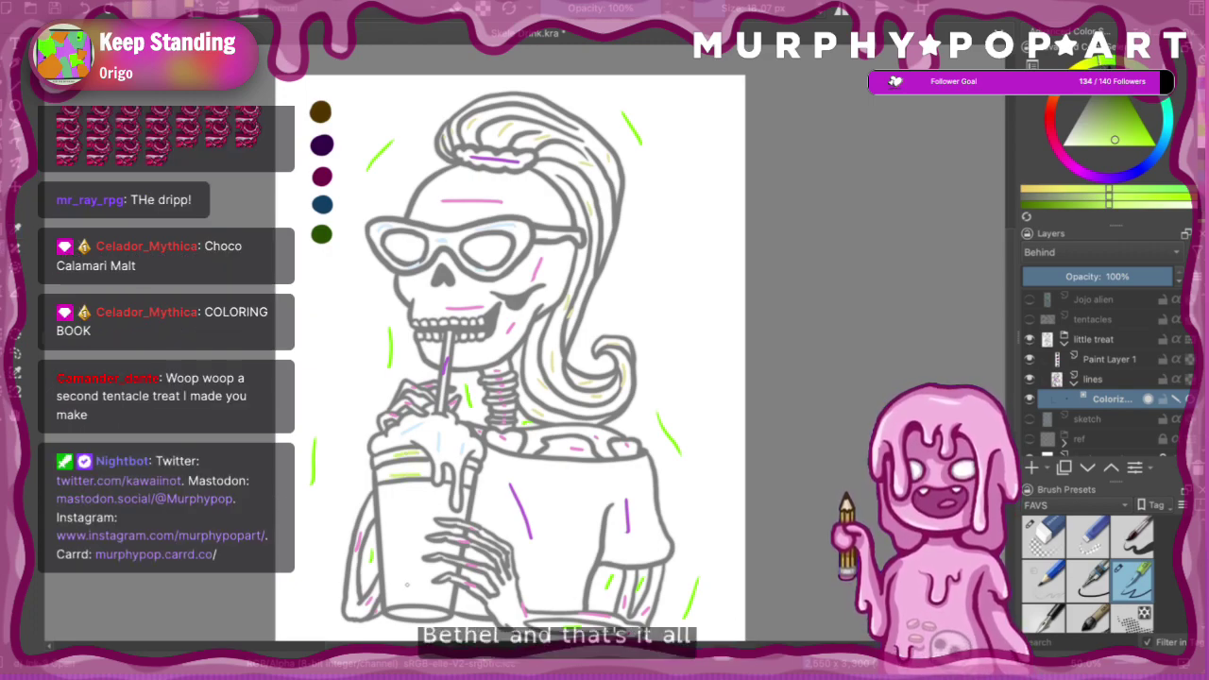
drag(414, 522, 410, 563)
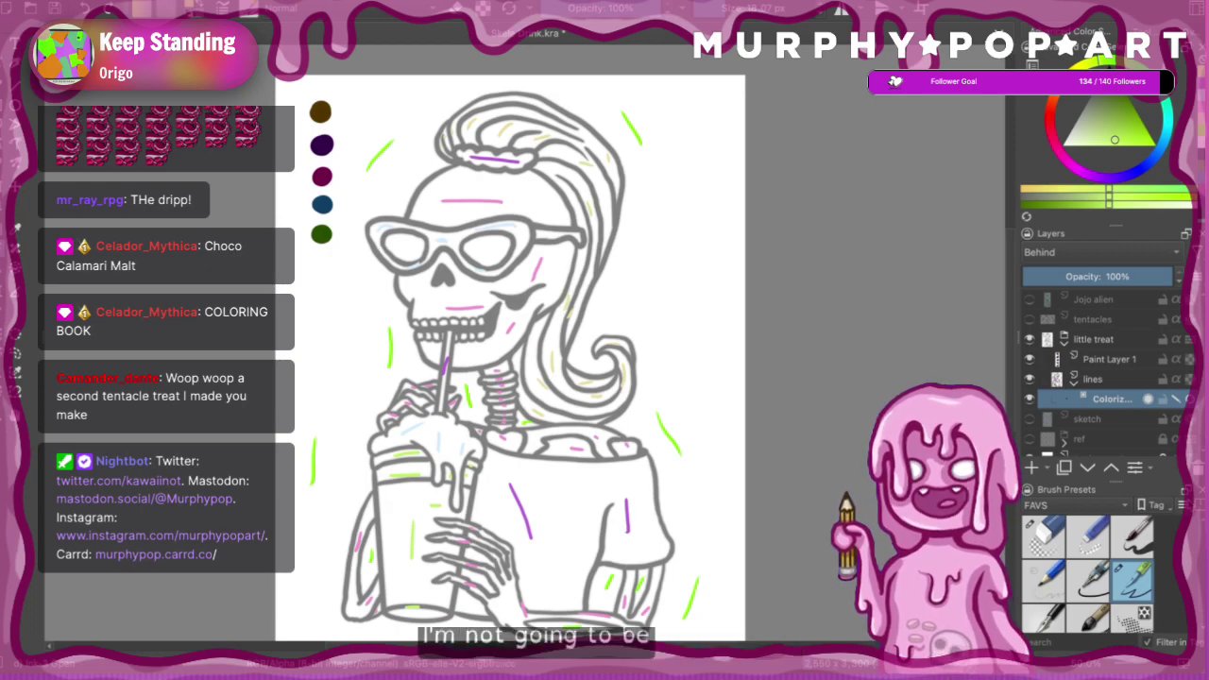
- Update the colorize mask, mark the uncoloured lower jaw with the skull's pink, update again and hide the key strokes
click(1176, 400)
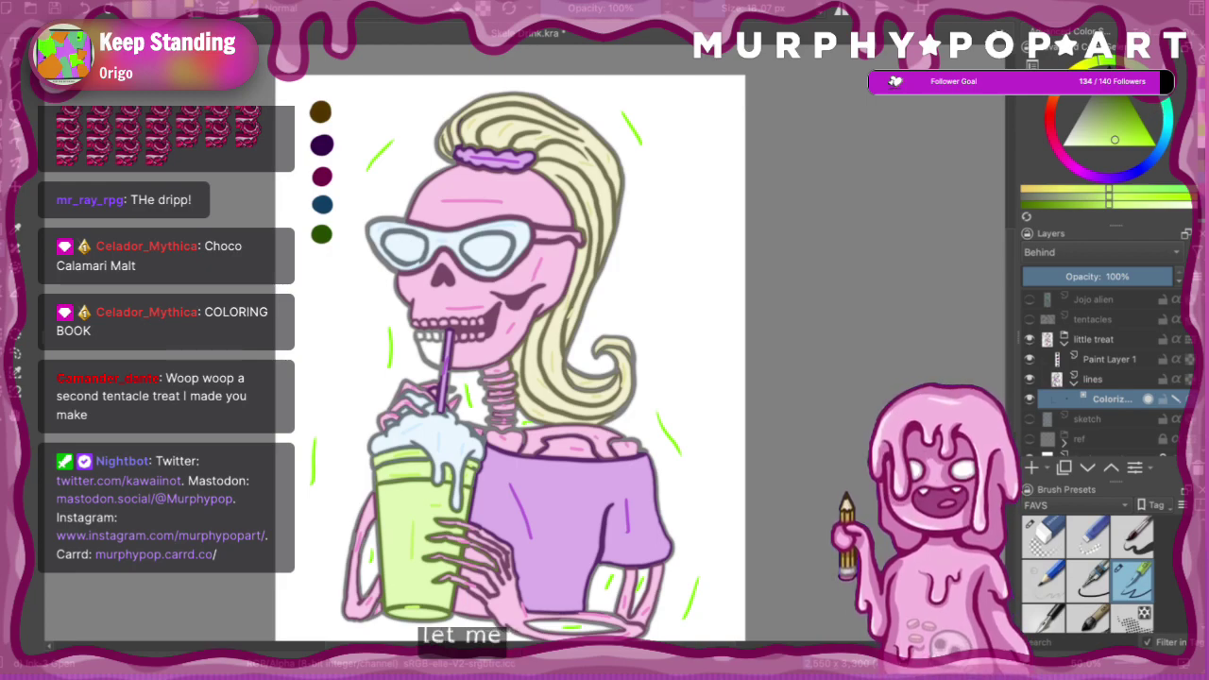
ctrl+click(462, 308)
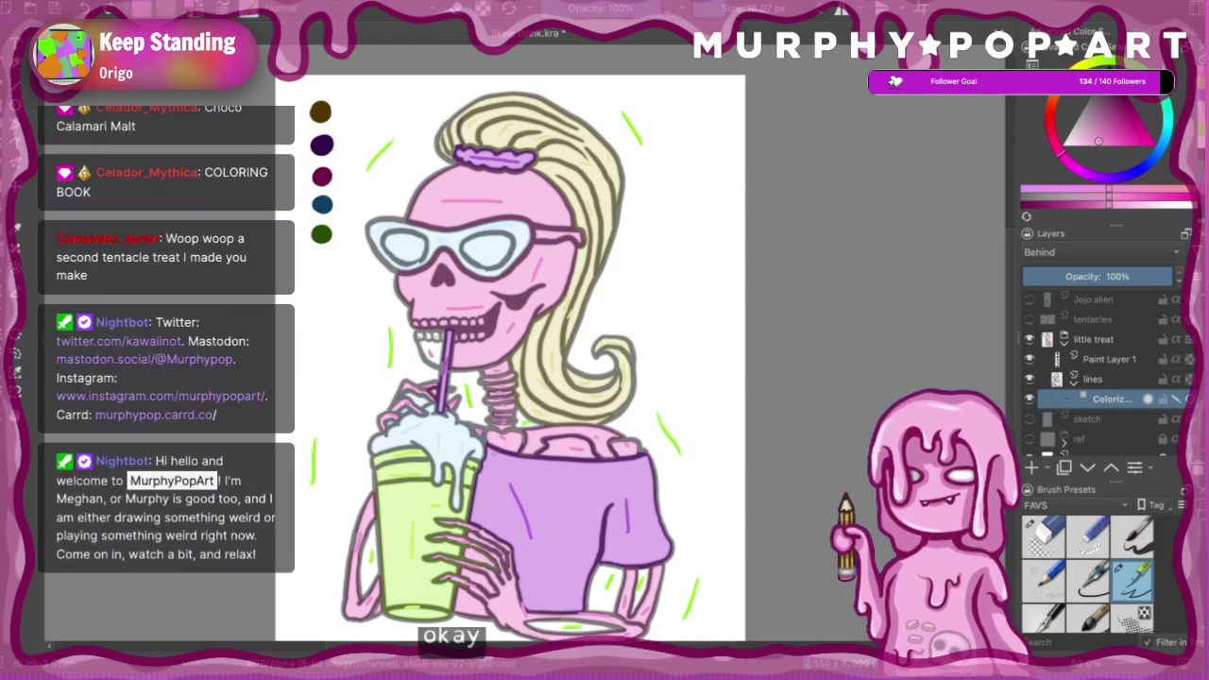
click(1148, 398)
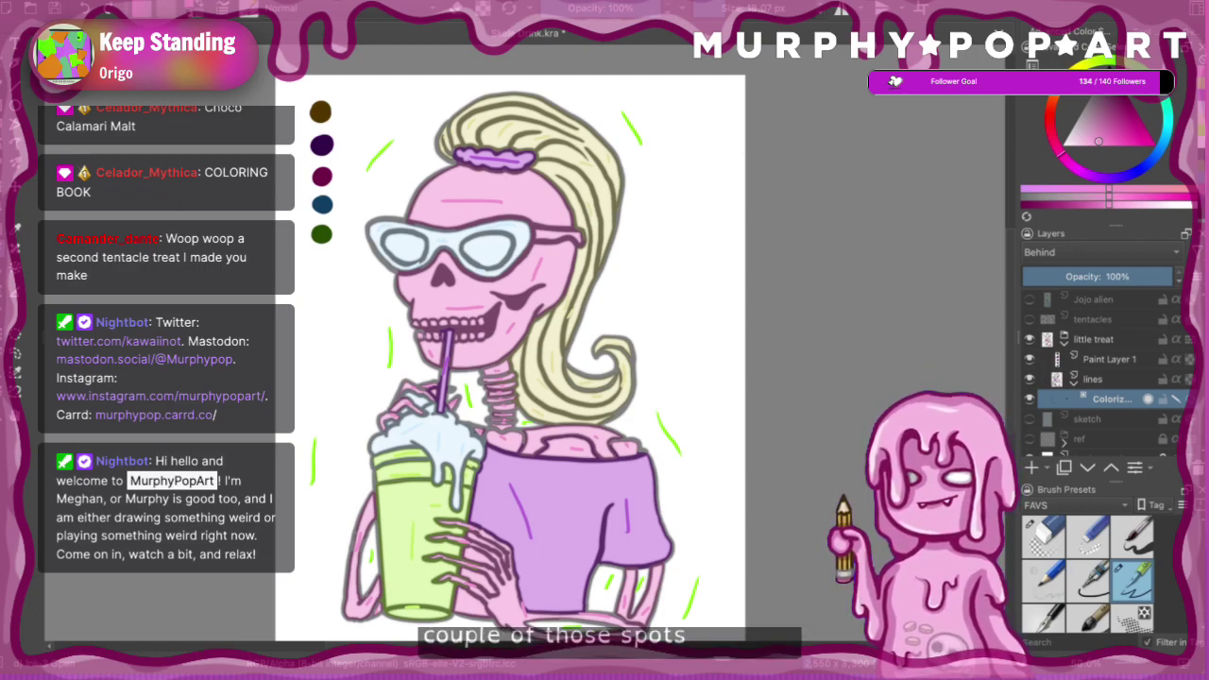
click(1176, 400)
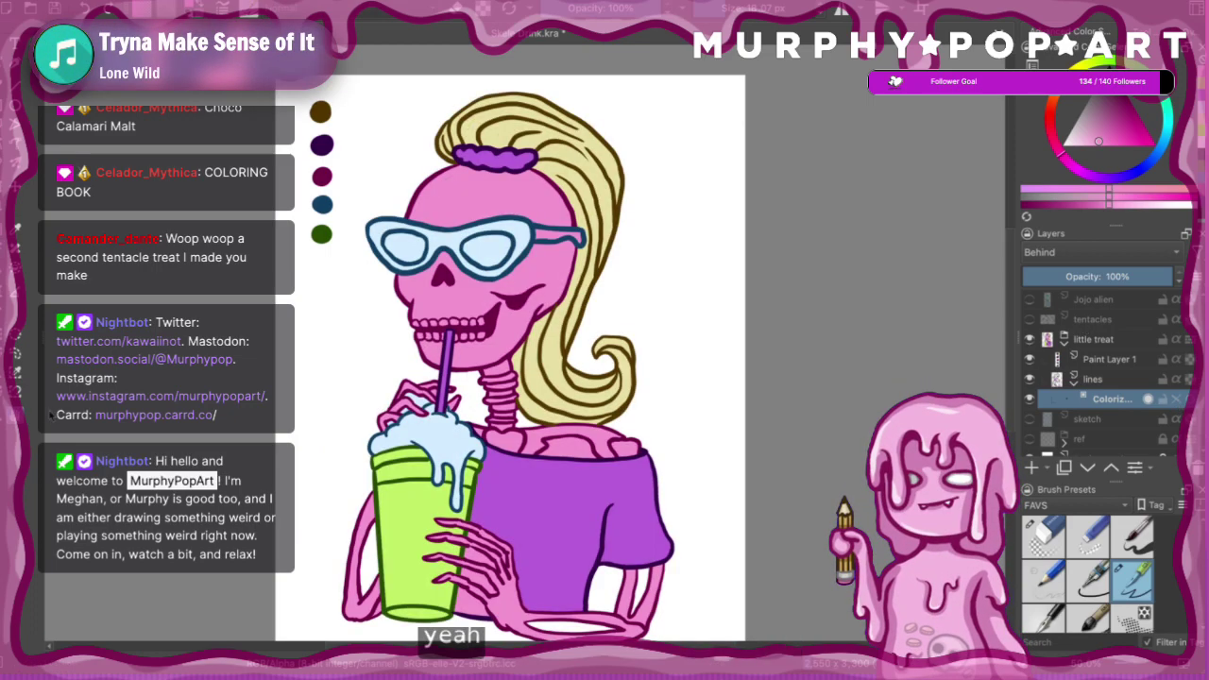
- Convert the colorize mask into a paint layer and rename it "colors"
drag(583, 453, 590, 430)
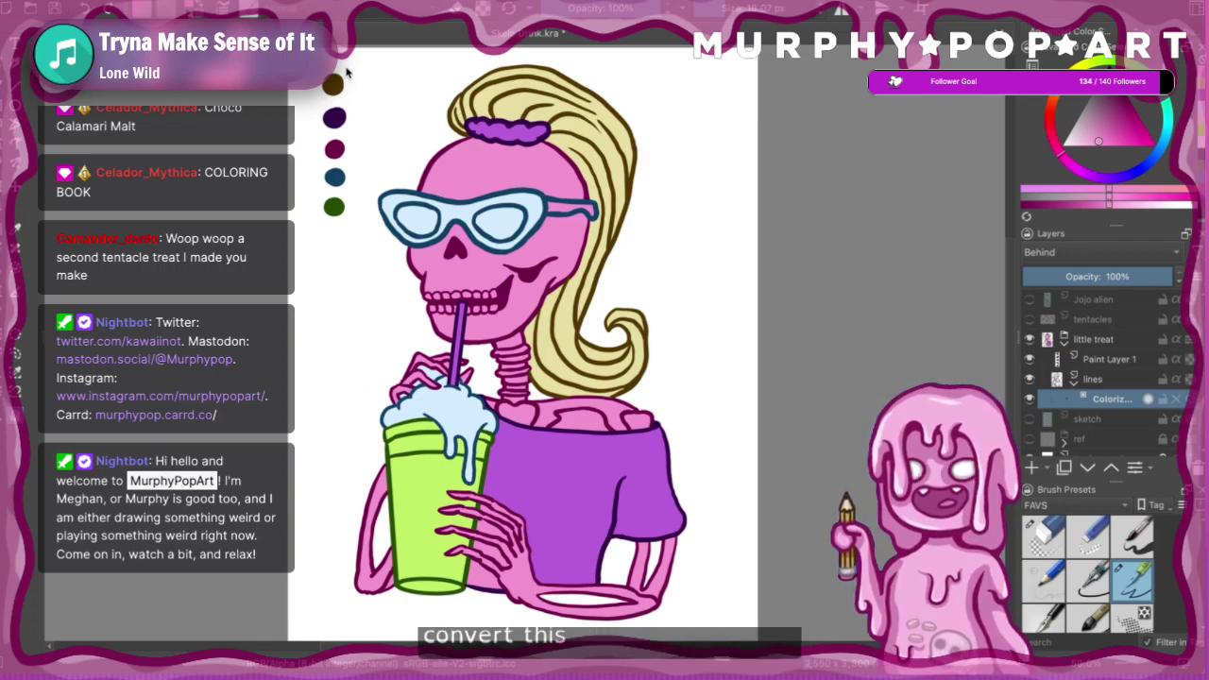
double_click(1085, 393)
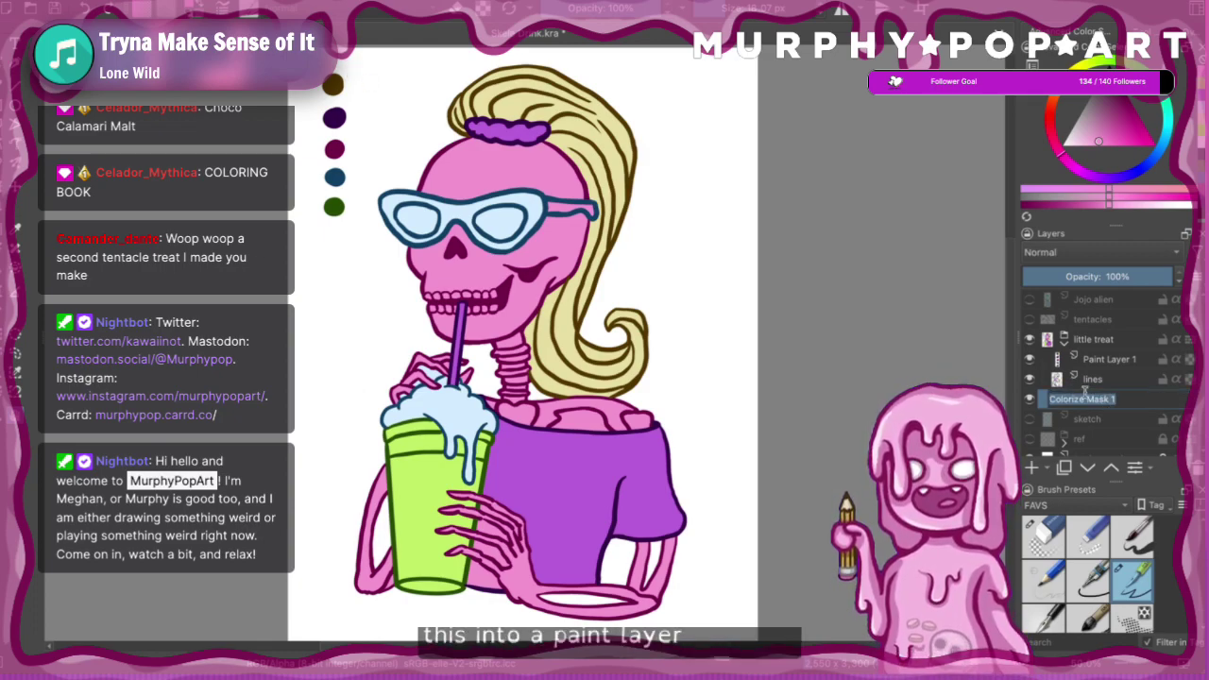
text(colors)
key(Return)
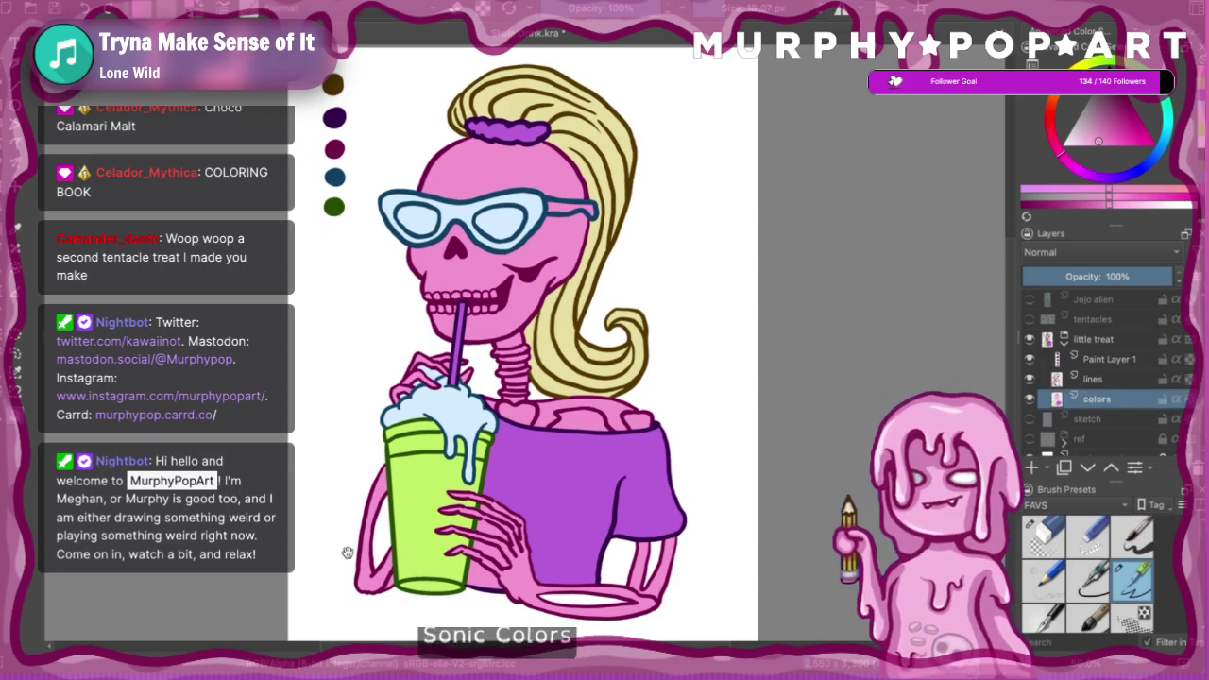
- Sample the shirt's purple and paint it into the gaps between the fingers and below the hand gripping the cup
drag(550, 589, 532, 517)
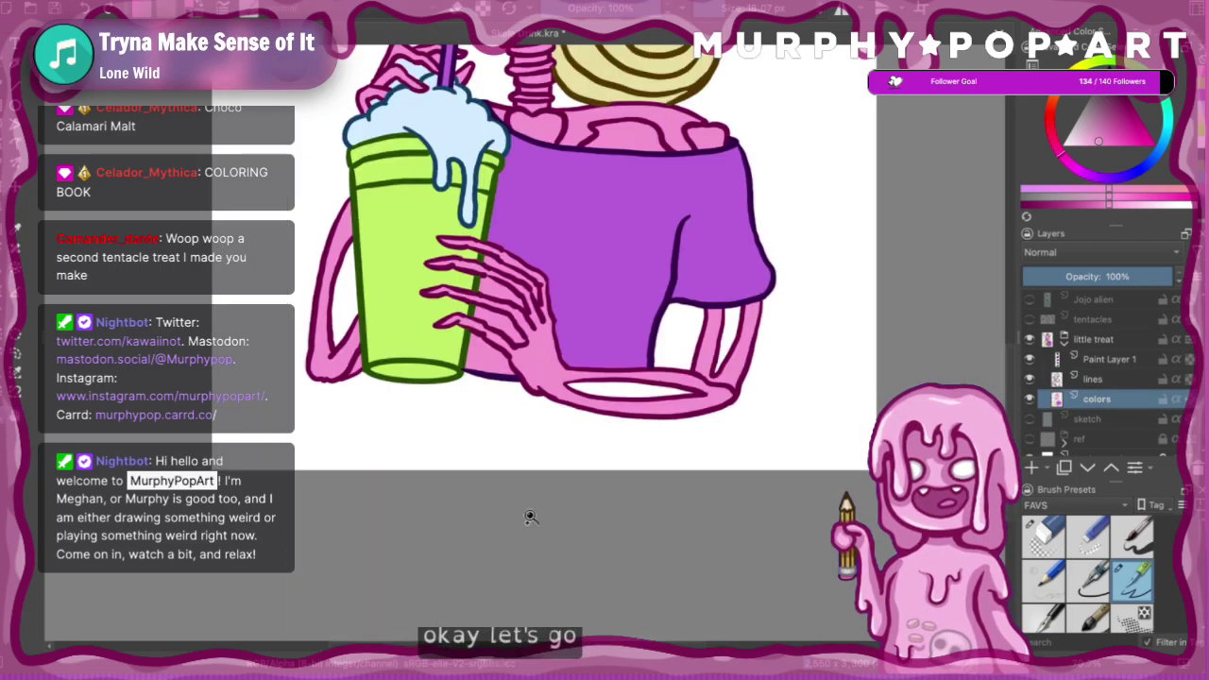
scroll(501, 323, up, 2)
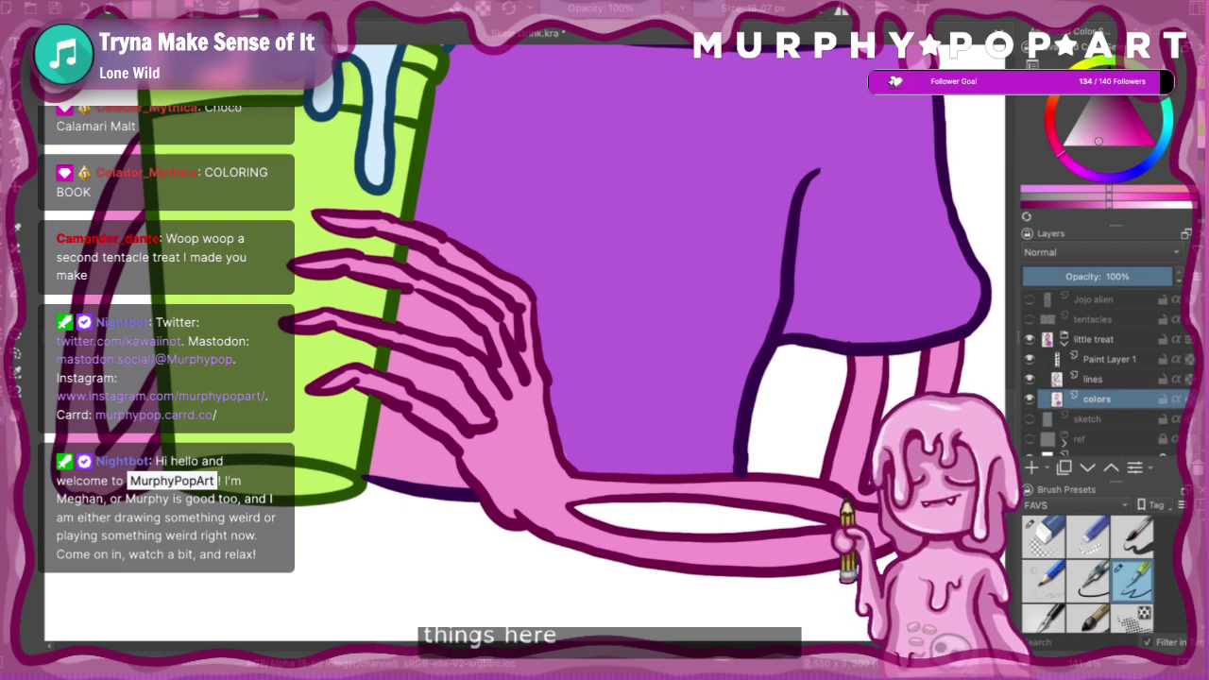
ctrl+click(521, 203)
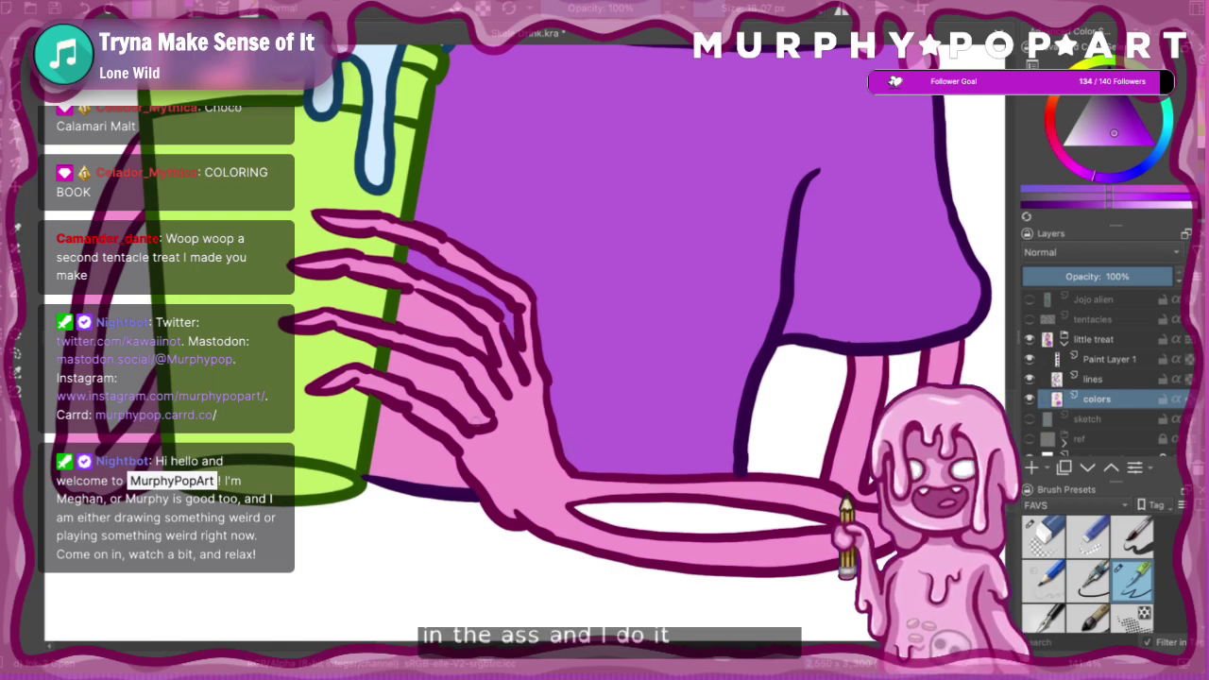
mouse_move(406, 294)
mouse_down()
mouse_move(401, 311)
mouse_move(430, 319)
mouse_move(421, 299)
mouse_move(440, 331)
mouse_move(472, 340)
mouse_move(458, 314)
mouse_move(482, 346)
mouse_up()
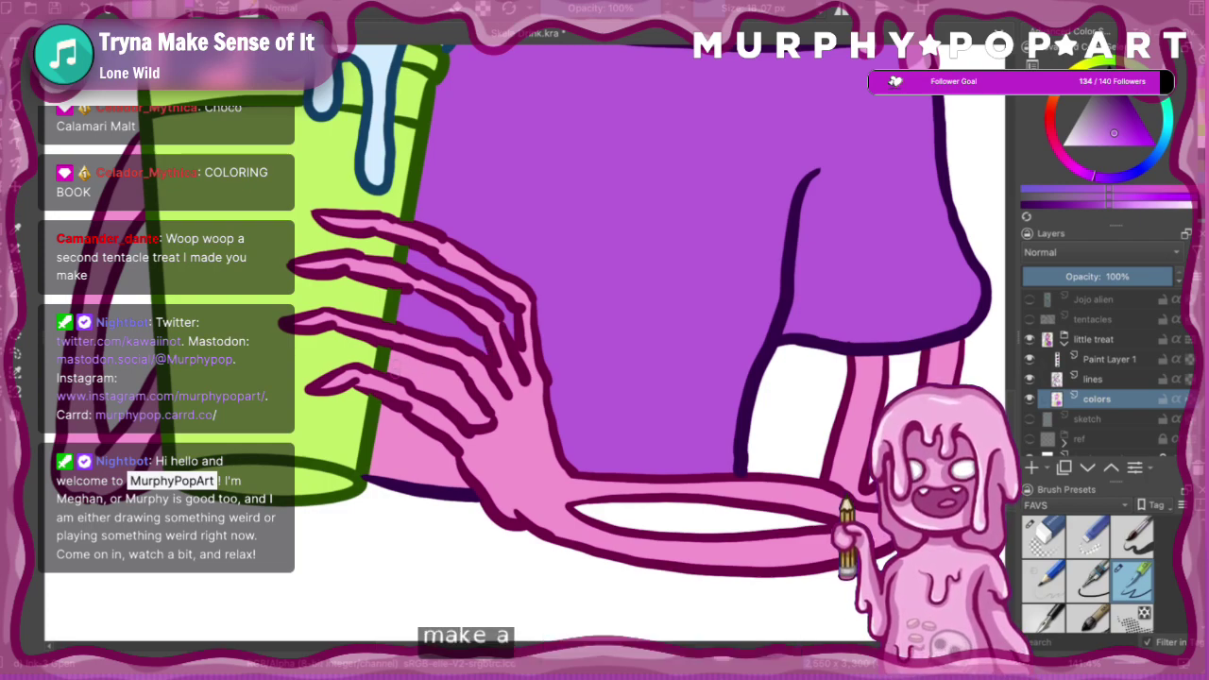
mouse_move(395, 365)
mouse_down()
mouse_move(465, 414)
mouse_move(463, 391)
mouse_move(403, 358)
mouse_move(462, 403)
mouse_up()
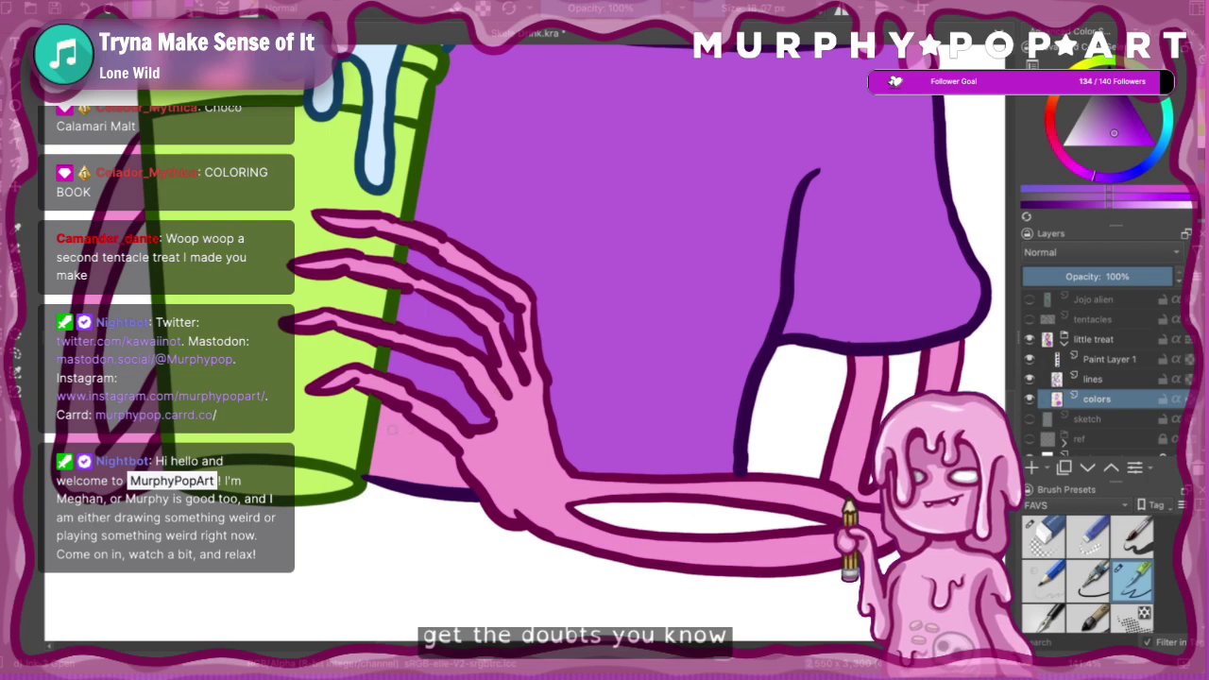
mouse_move(382, 409)
mouse_down()
mouse_move(382, 437)
mouse_move(412, 472)
mouse_move(385, 474)
mouse_move(394, 463)
mouse_move(372, 433)
mouse_move(369, 476)
mouse_move(458, 487)
mouse_move(394, 424)
mouse_move(434, 442)
mouse_up()
drag(462, 482, 444, 447)
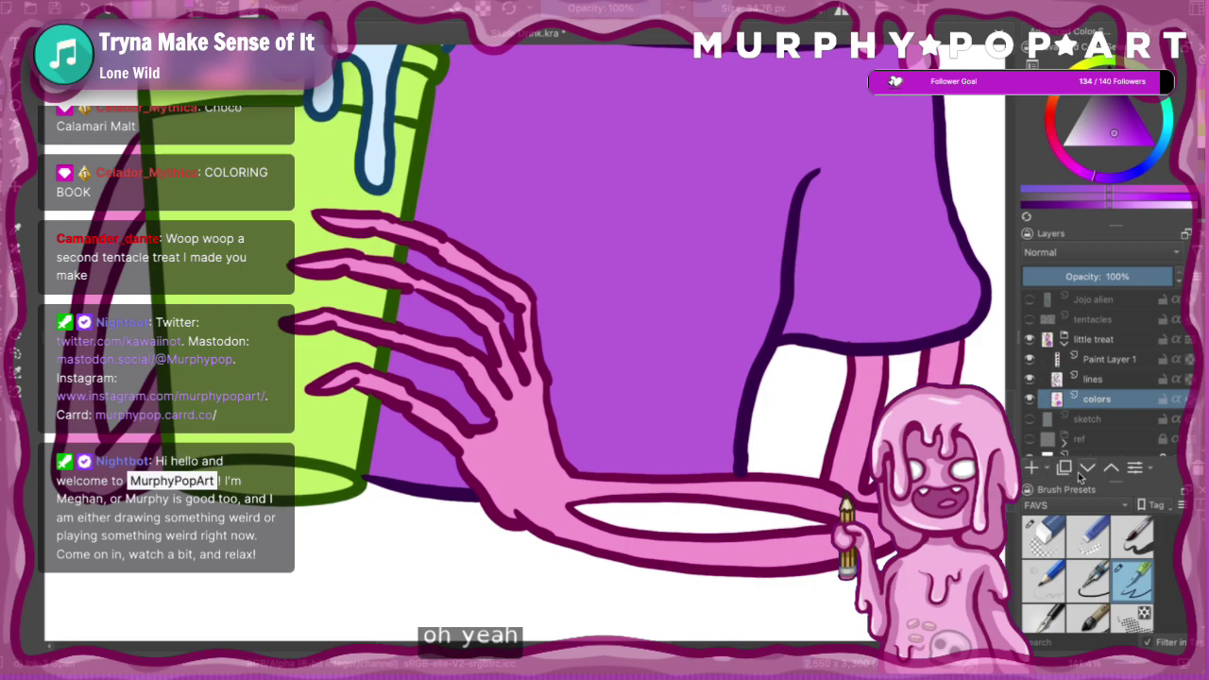
- Clean up the colour around the hand at the straw with the eraser and touch up its fingertip in skull pink
drag(1013, 485, 1018, 433)
scroll(945, 434, up, 2)
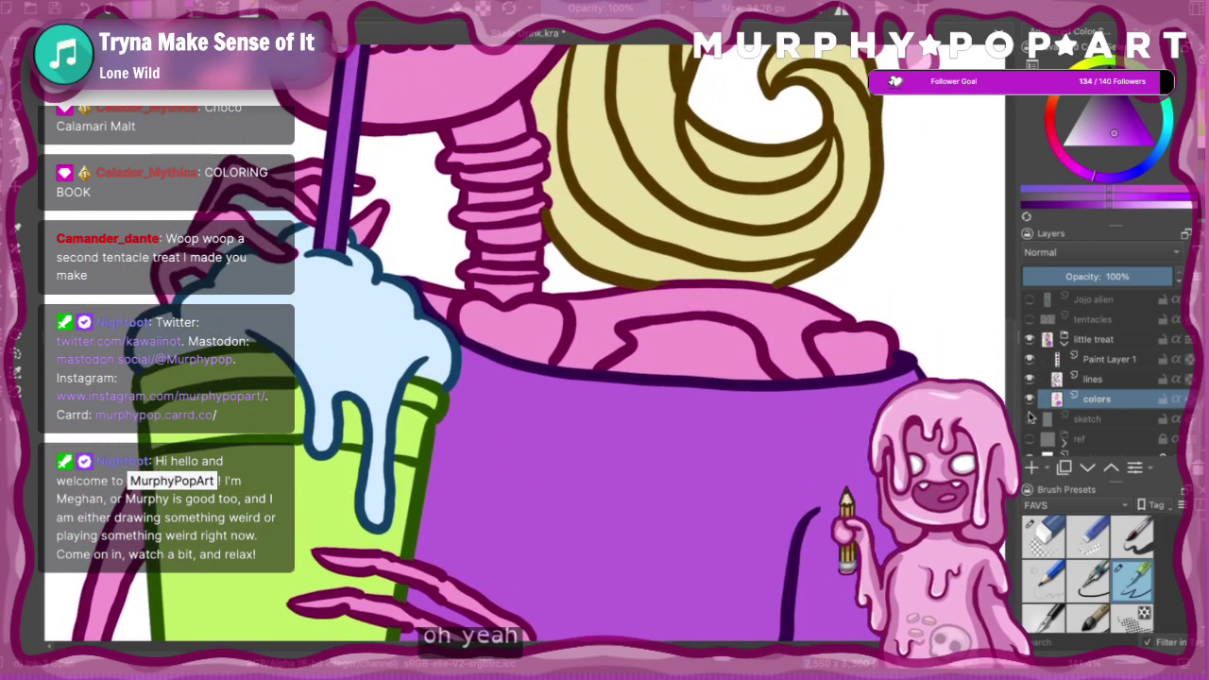
click(1044, 535)
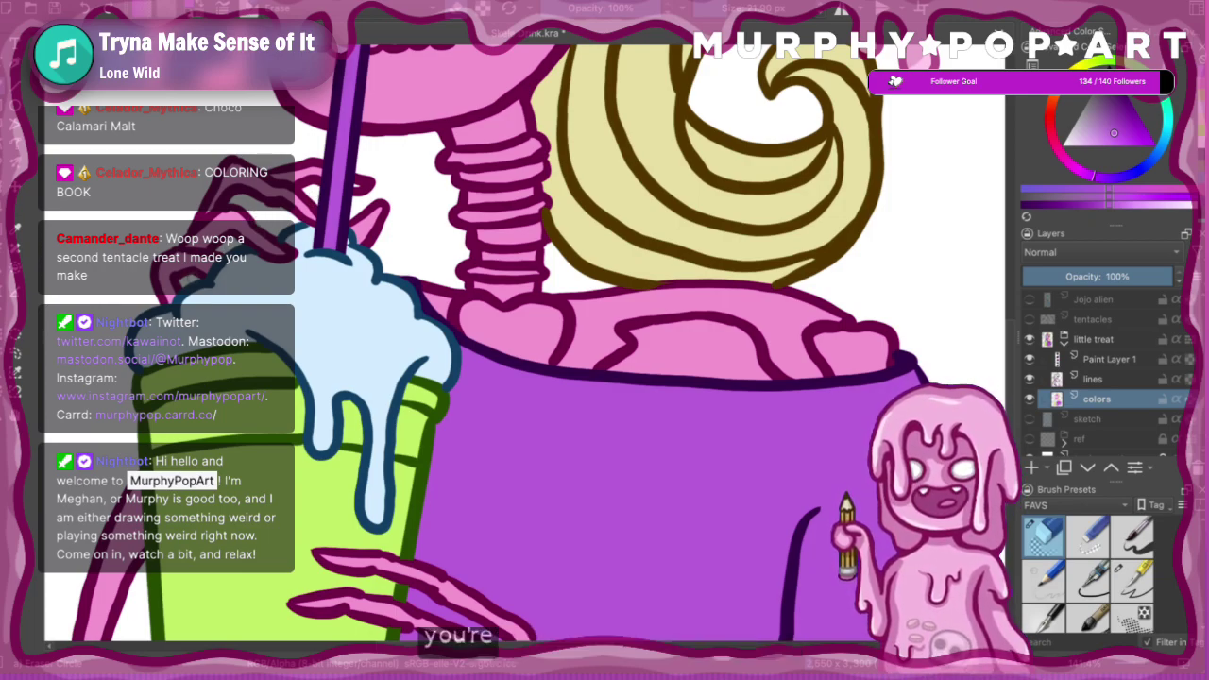
click(17, 228)
click(258, 176)
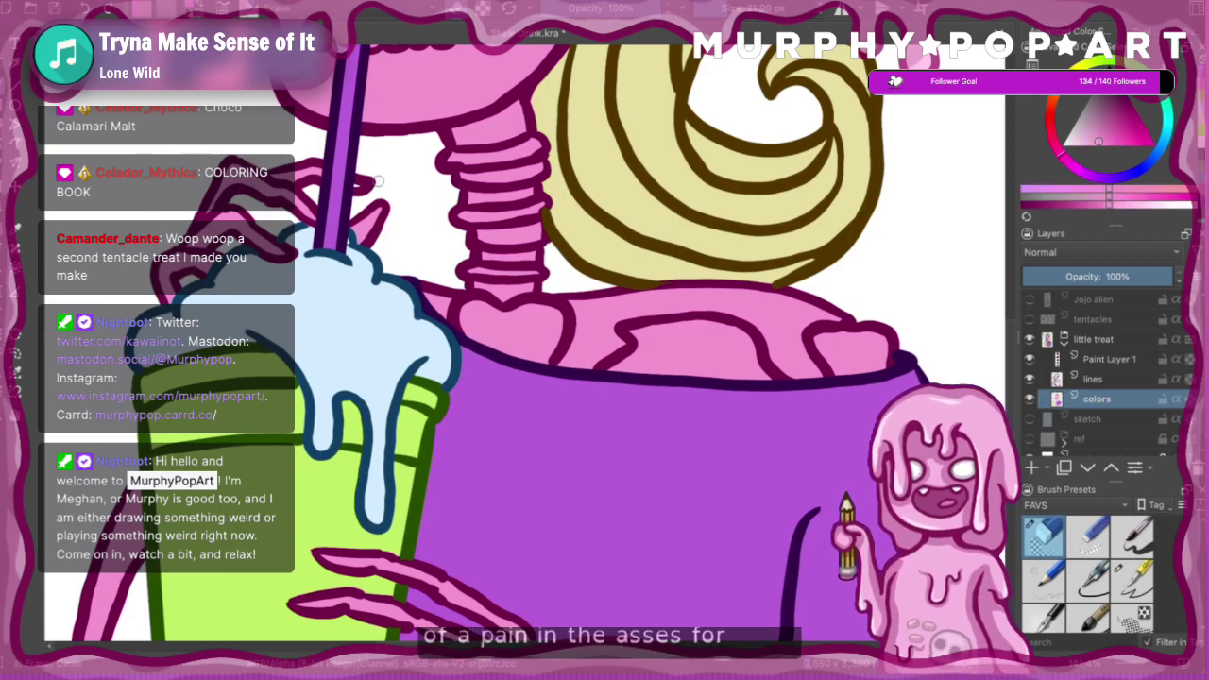
click(1132, 578)
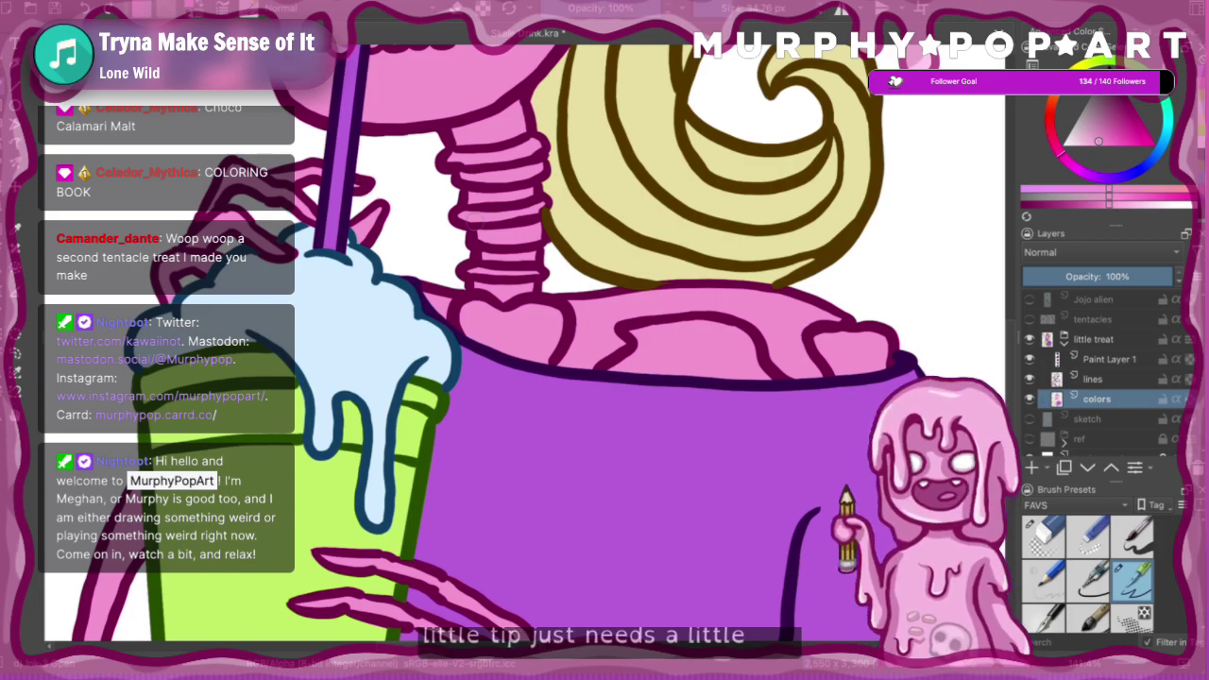
- Sample the sunglasses frame's light blue and paint the temple arm with it
scroll(1003, 299, up, 10)
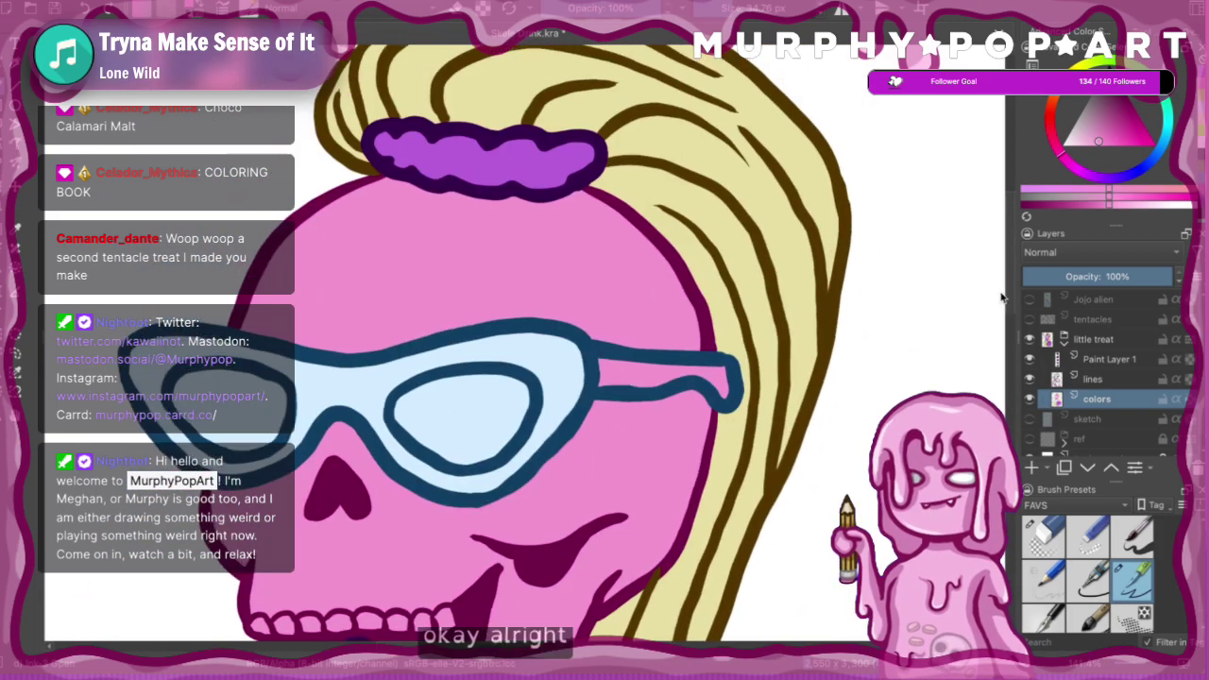
scroll(1003, 298, up, 1)
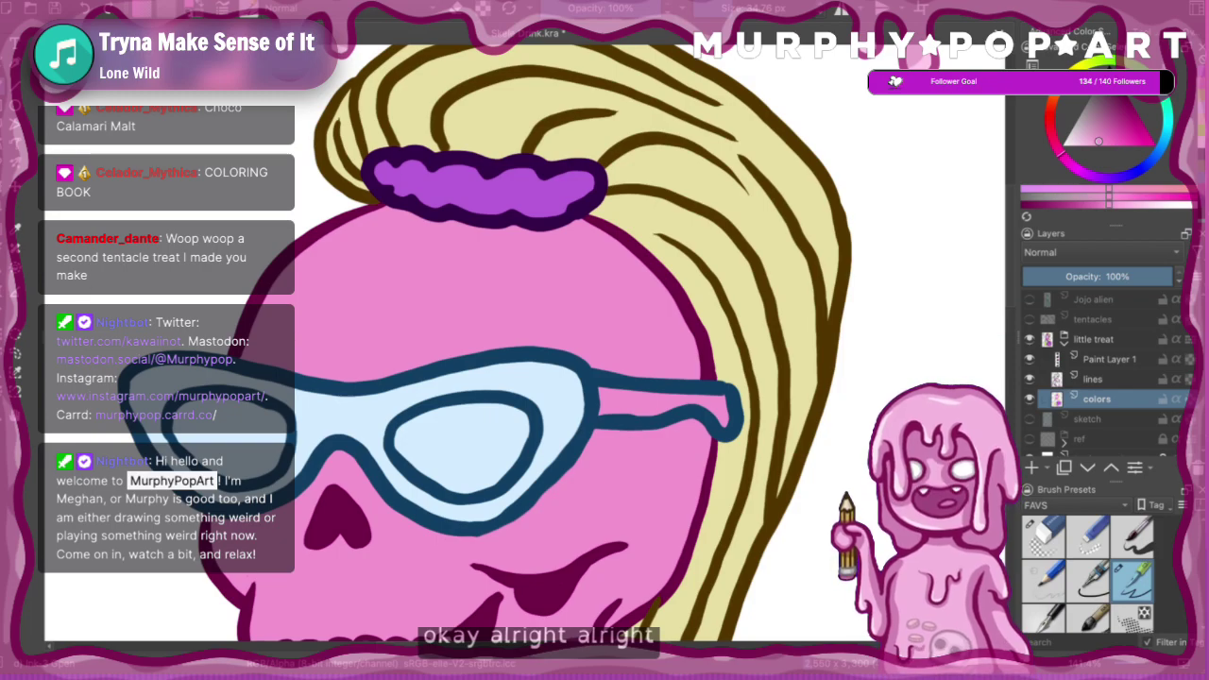
click(16, 229)
click(227, 379)
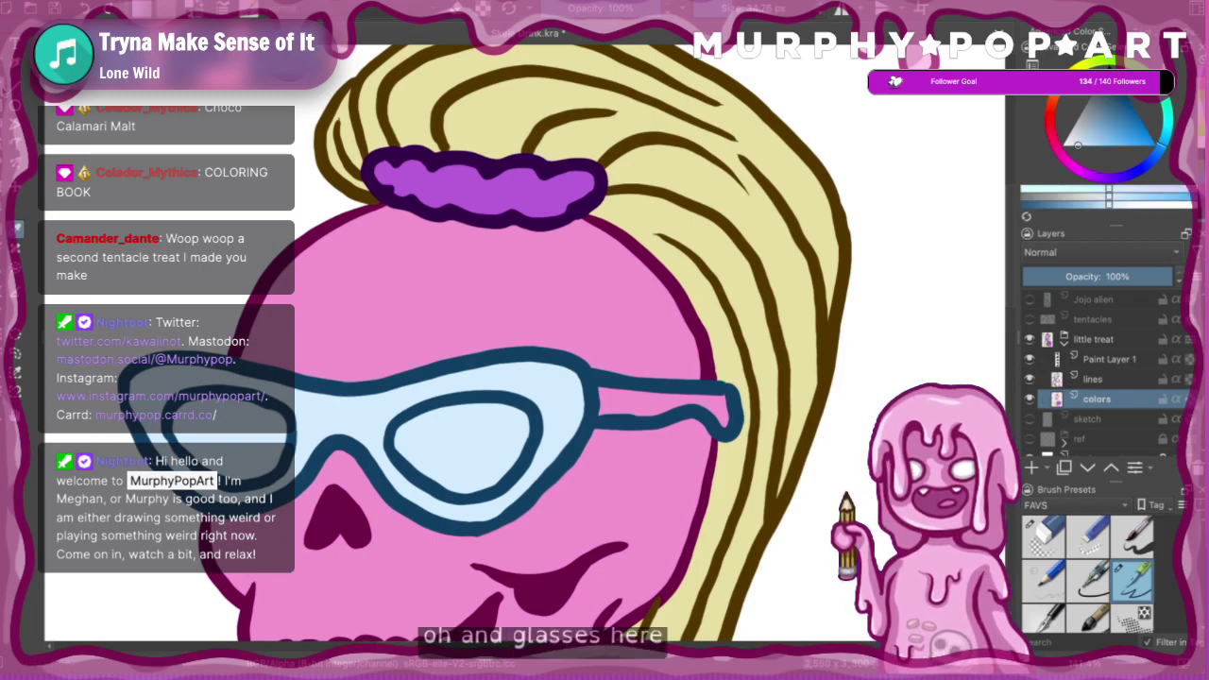
drag(605, 402, 704, 400)
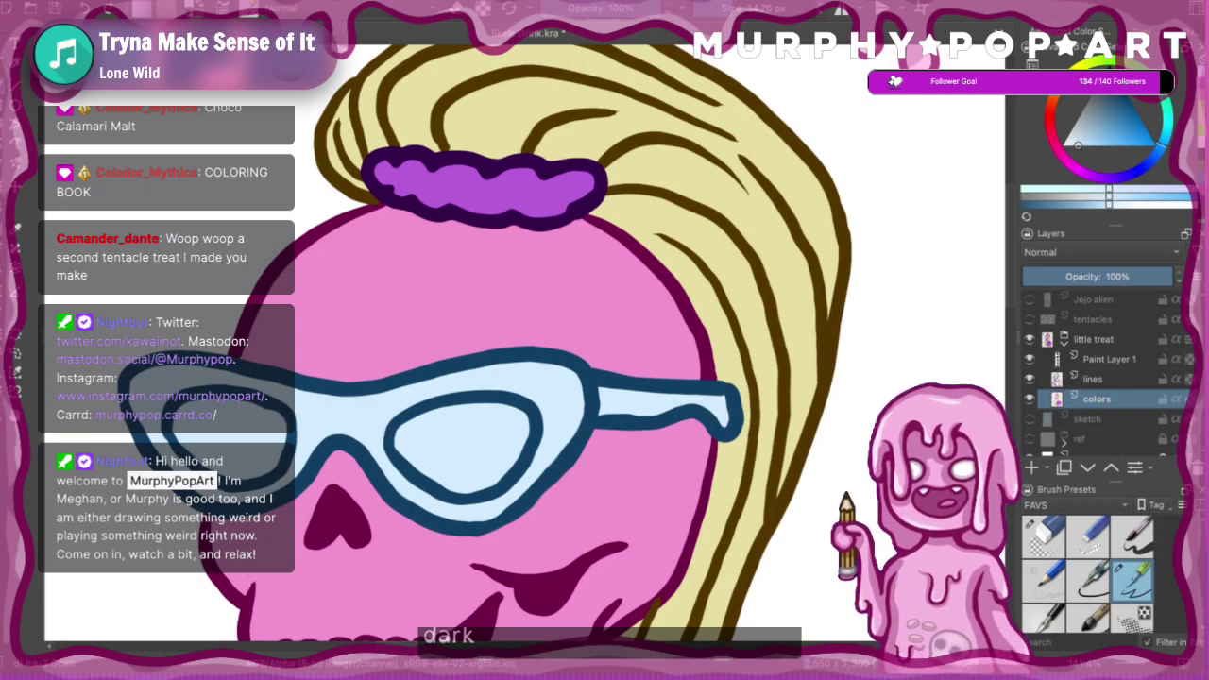
- Sample the dark blue of the sunglasses' outline and fill both lenses with it
ctrl+click(300, 435)
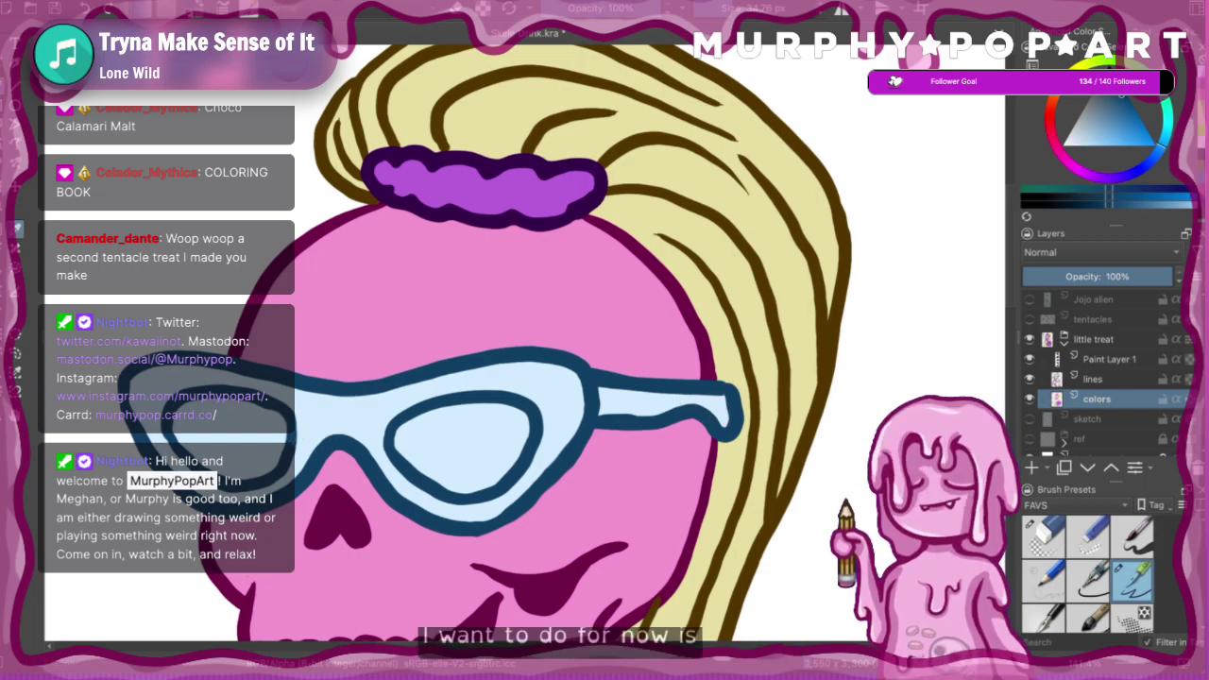
mouse_move(262, 421)
mouse_down()
mouse_move(213, 413)
mouse_move(185, 430)
mouse_move(247, 460)
mouse_move(279, 422)
mouse_up()
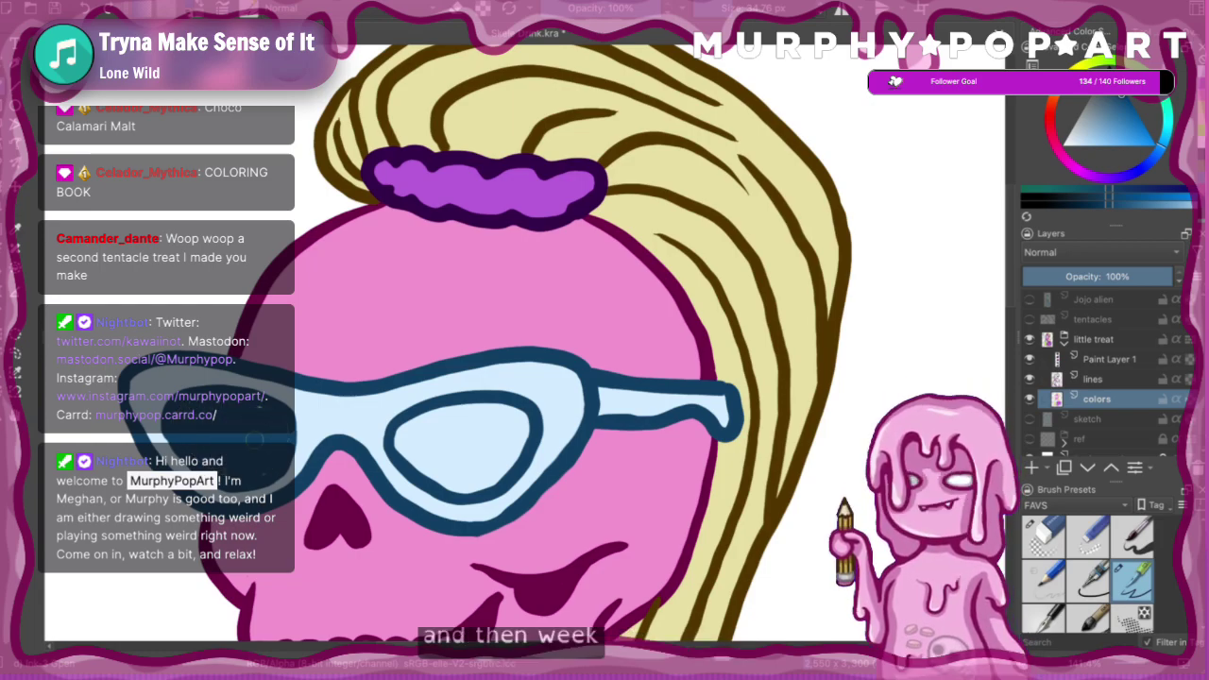
mouse_move(461, 416)
mouse_down()
mouse_move(400, 438)
mouse_move(424, 472)
mouse_move(485, 481)
mouse_move(519, 416)
mouse_move(401, 427)
mouse_move(417, 458)
mouse_move(445, 472)
mouse_move(485, 425)
mouse_move(438, 475)
mouse_move(470, 481)
mouse_move(495, 454)
mouse_move(455, 434)
mouse_move(441, 444)
mouse_move(475, 474)
mouse_move(453, 484)
mouse_move(524, 459)
mouse_up()
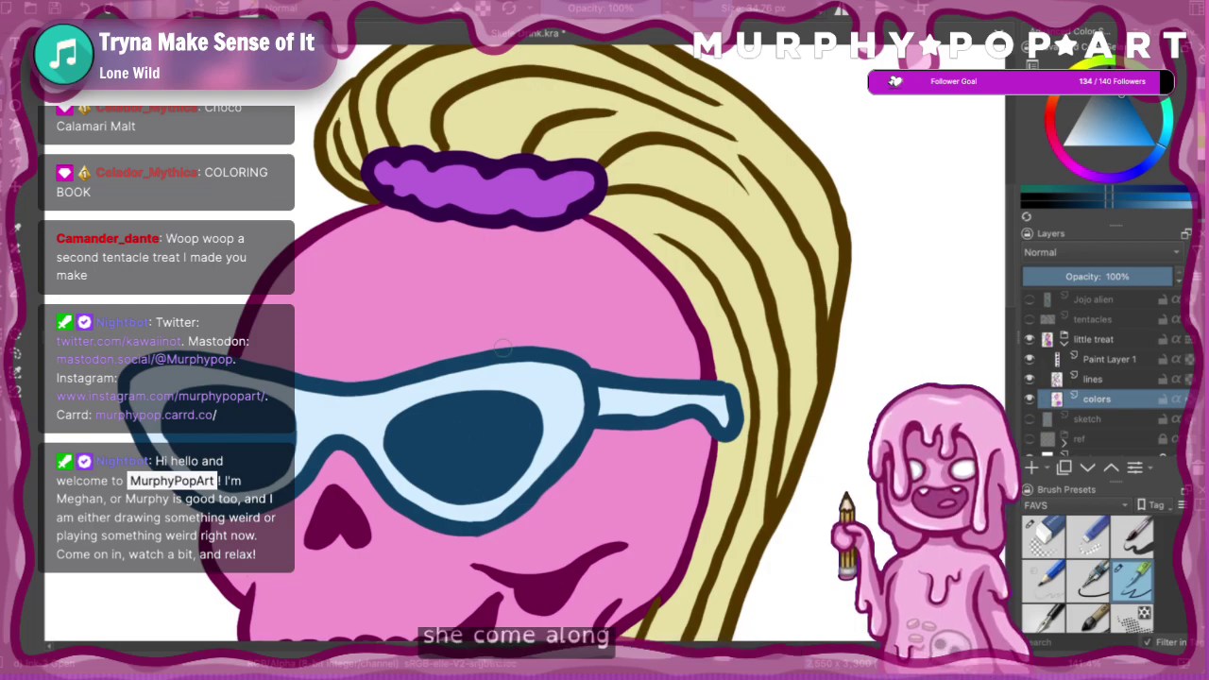
- Try painting the hair scrunchie with the cup's lime green
key(ctrl+minus)
key(ctrl+minus)
key(ctrl+minus)
key(ctrl+minus)
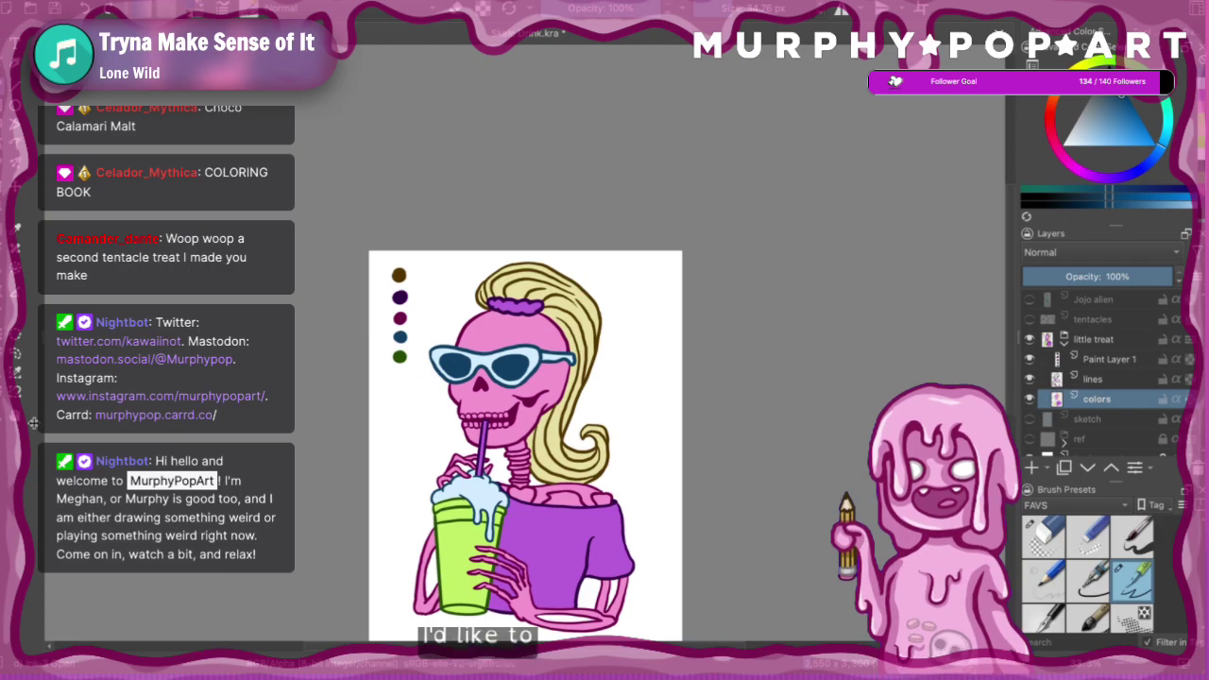
ctrl+click(461, 539)
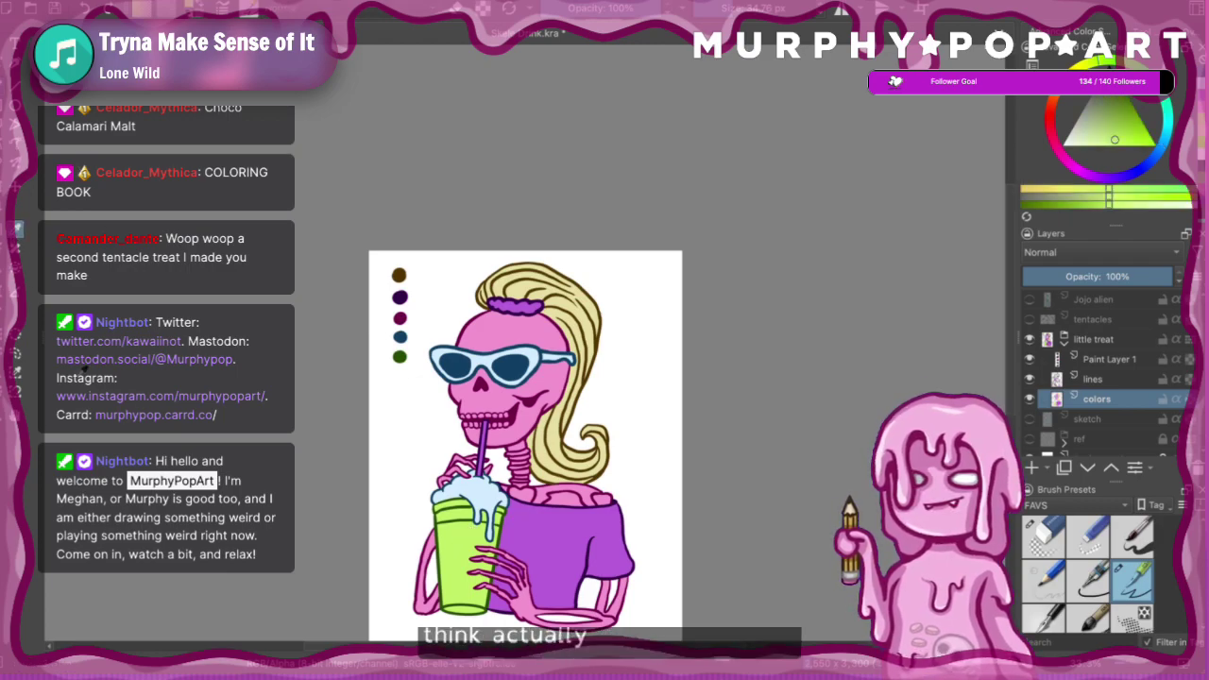
scroll(543, 321, up, 2)
scroll(519, 355, up, 3)
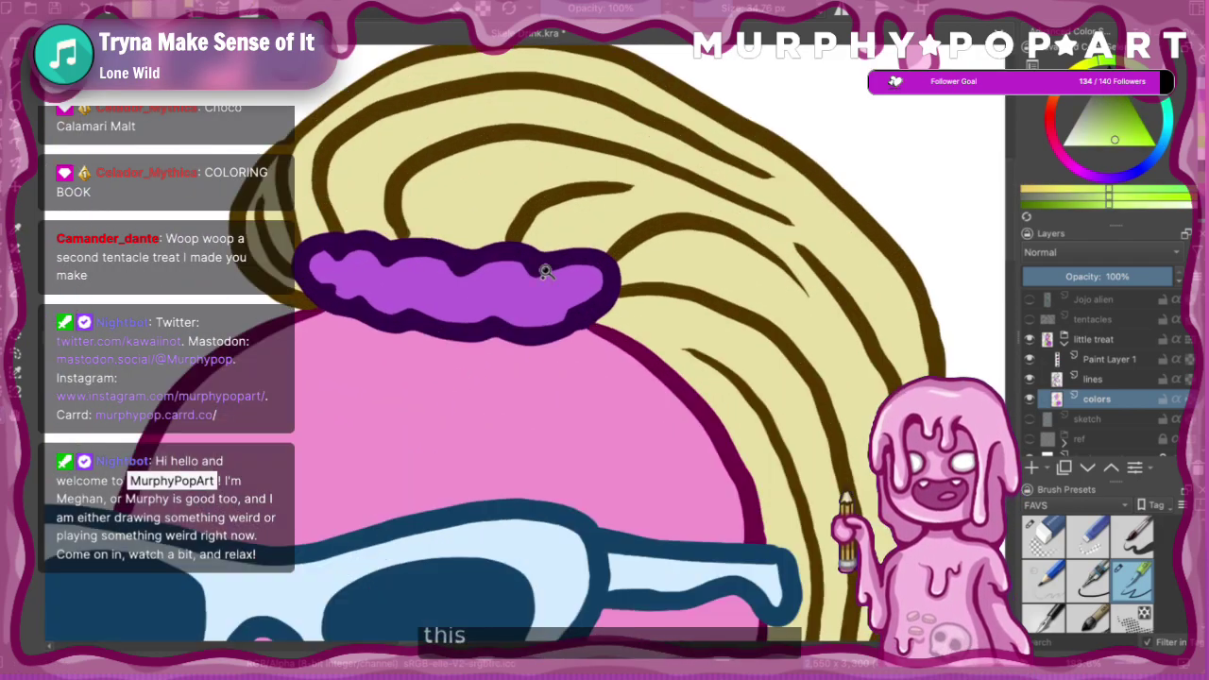
mouse_move(323, 265)
mouse_down()
mouse_move(381, 264)
mouse_move(372, 288)
mouse_move(439, 301)
mouse_move(511, 269)
mouse_move(468, 309)
mouse_move(550, 311)
mouse_move(564, 271)
mouse_up()
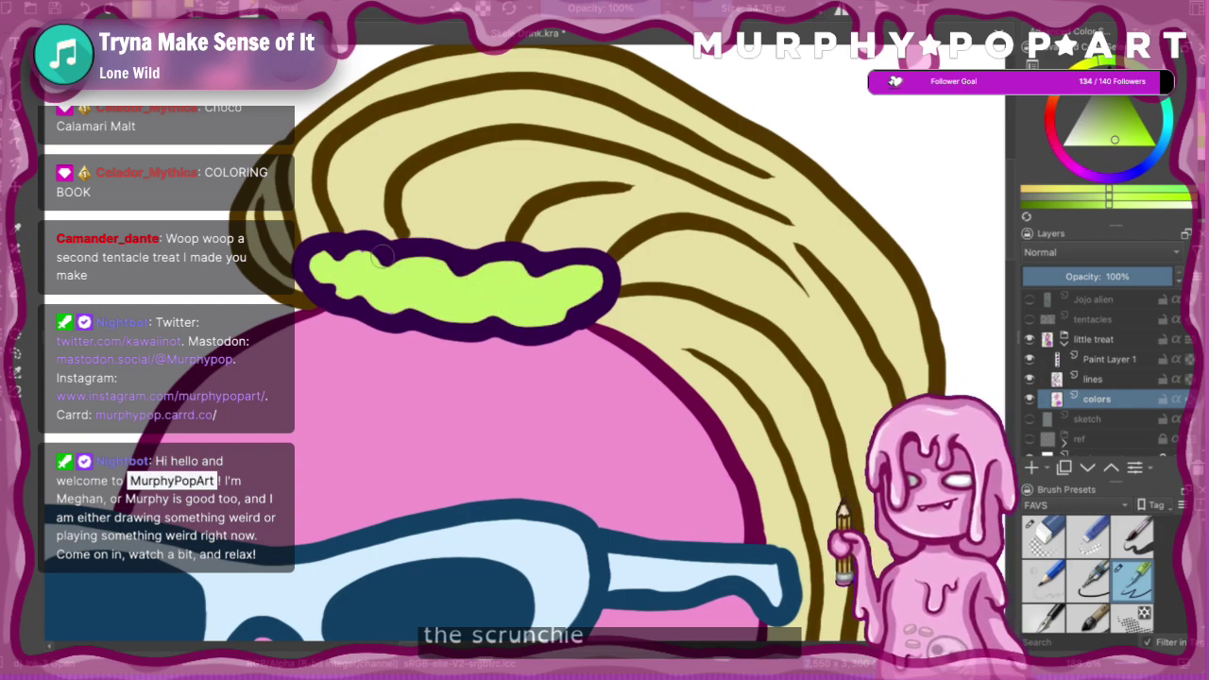
scroll(397, 244, down, 6)
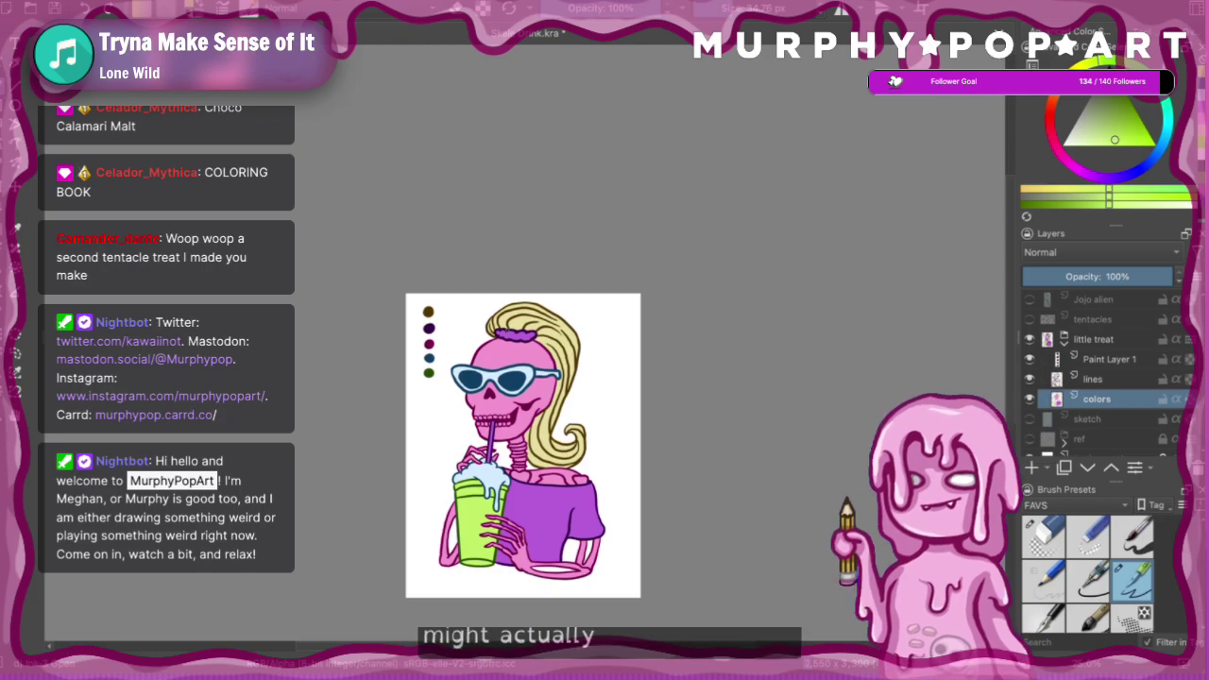
key(ctrl+plus)
key(ctrl+plus)
key(ctrl+minus)
key(ctrl+minus)
key(ctrl+plus)
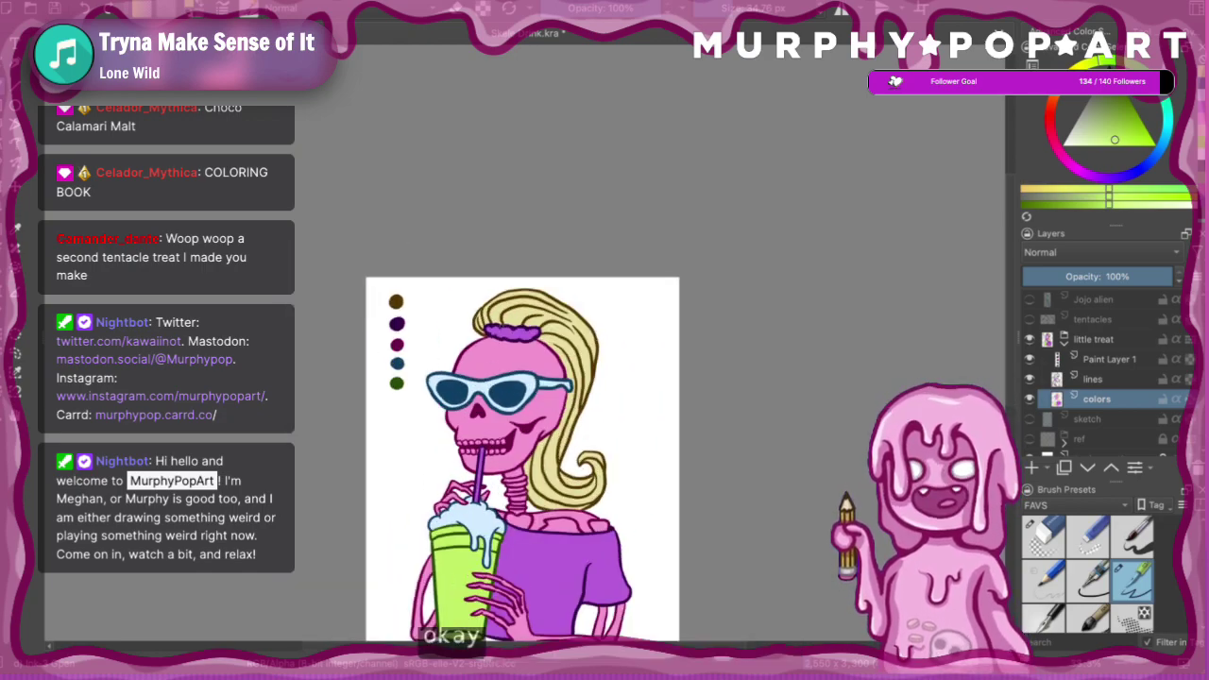
scroll(523, 458, up, 3)
scroll(522, 458, down, 5)
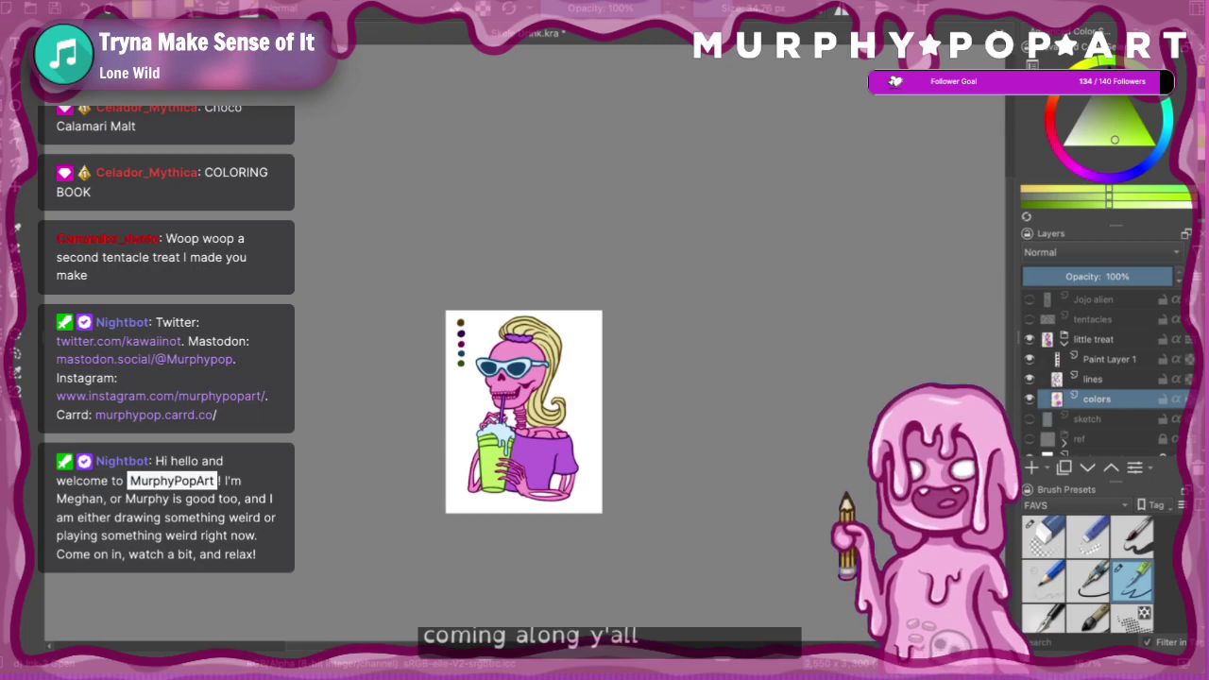
- Delete the paint layer holding the column of colour swatches beside the skeleton
key(ctrl+plus)
key(ctrl+plus)
key(ctrl+plus)
key(ctrl+plus)
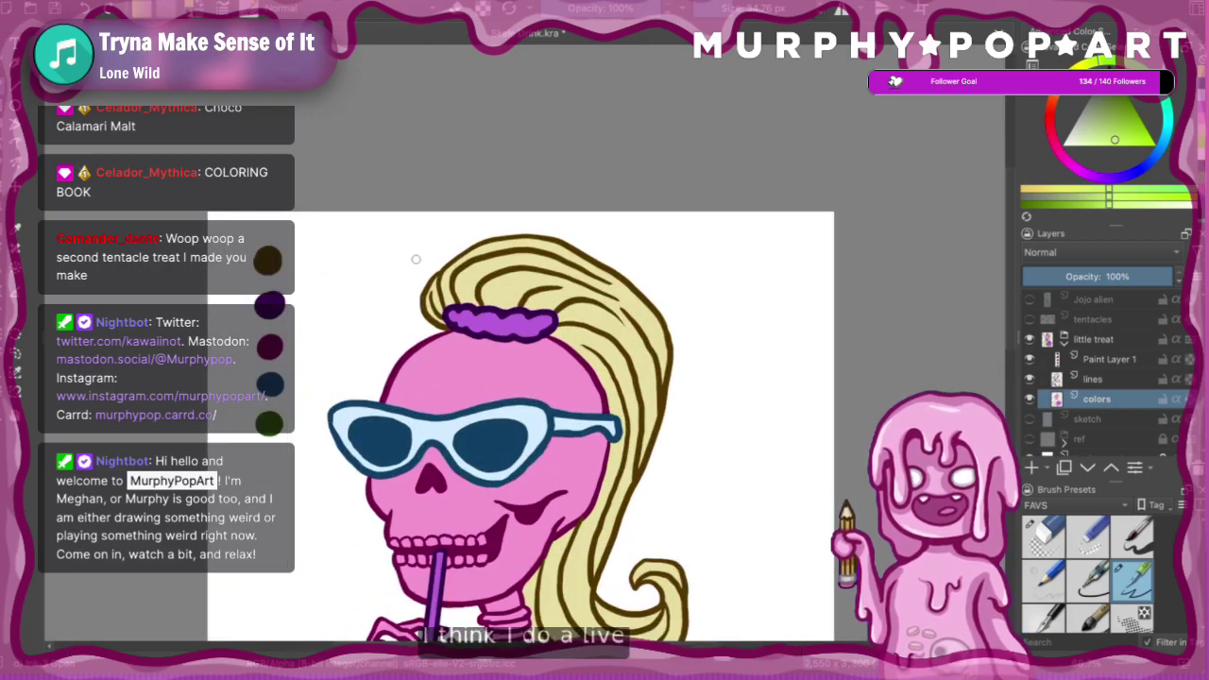
click(1134, 360)
click(1197, 470)
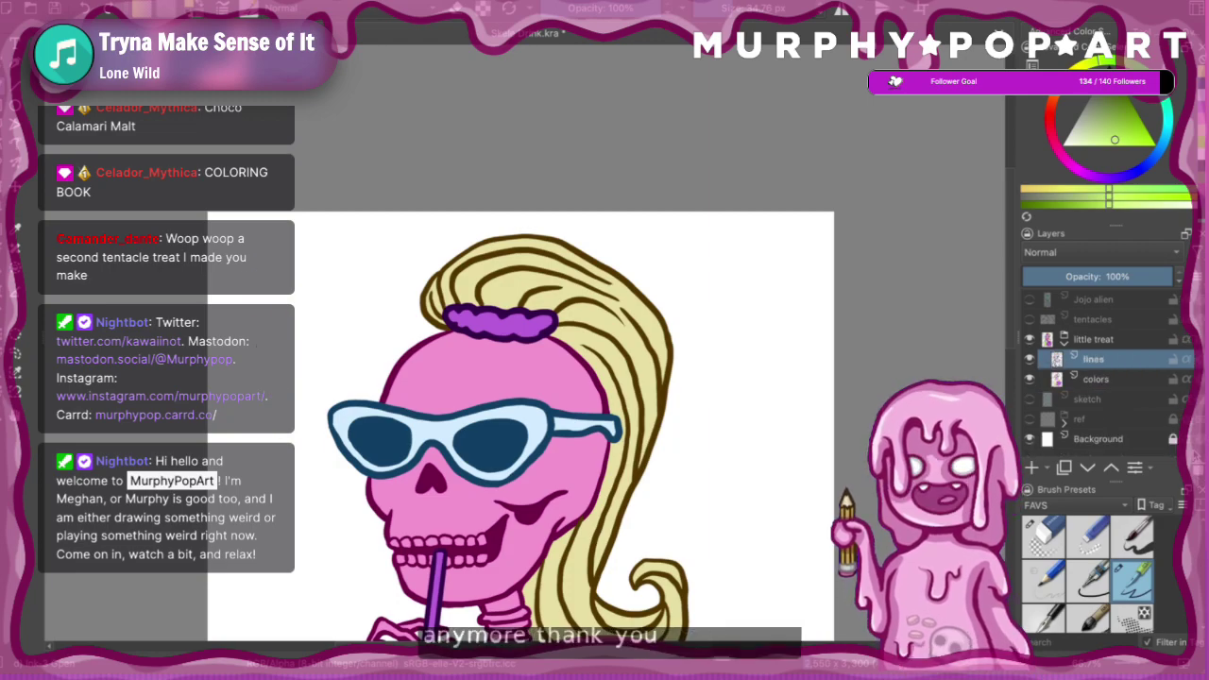
- Look over the flat-coloured skeleton drawing both up close and as a whole
key(ctrl+plus)
key(ctrl+plus)
key(ctrl+minus)
key(ctrl+minus)
key(ctrl+minus)
key(minus)
key(minus)
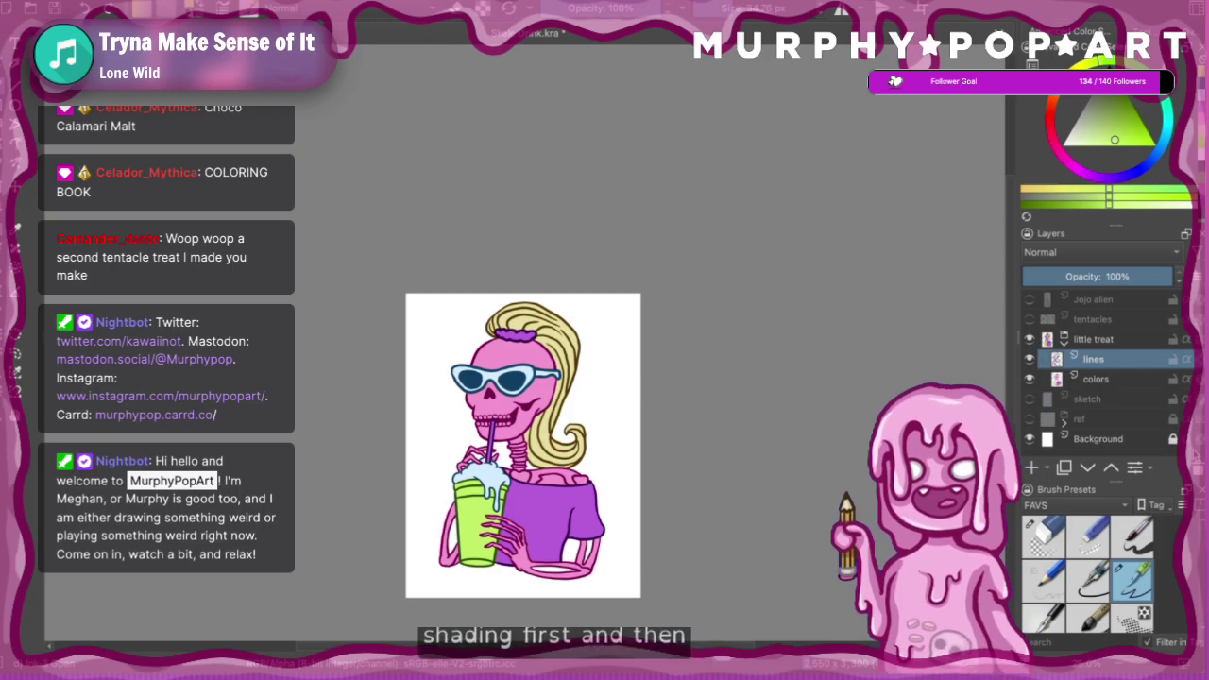
key(plus)
drag(1011, 405, 1011, 460)
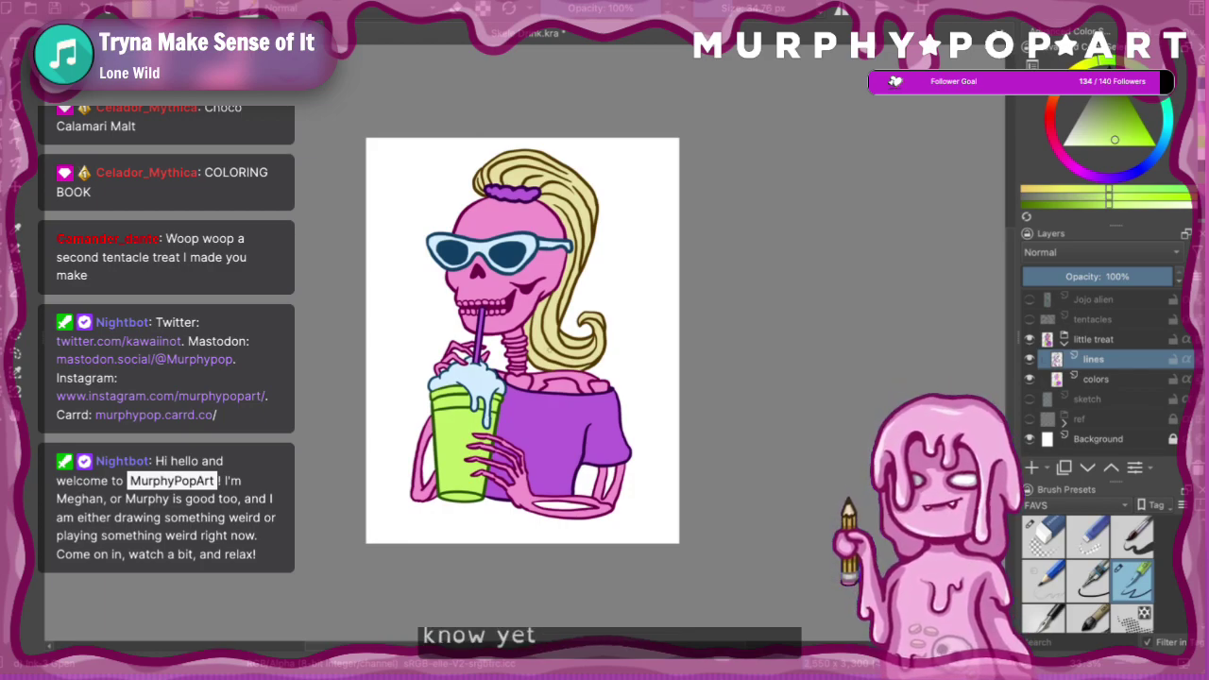
- Sample the dark maroon of the skull's cheek line as the brush colour
key(ctrl+plus)
key(ctrl+plus)
click(17, 229)
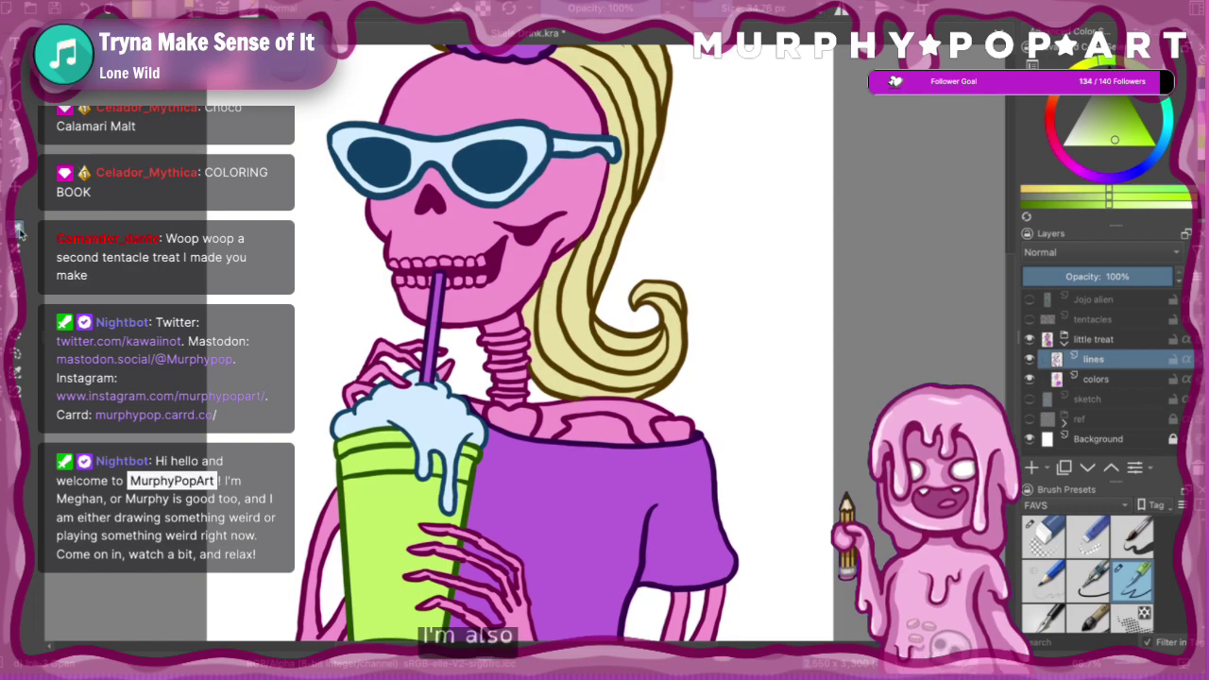
click(608, 132)
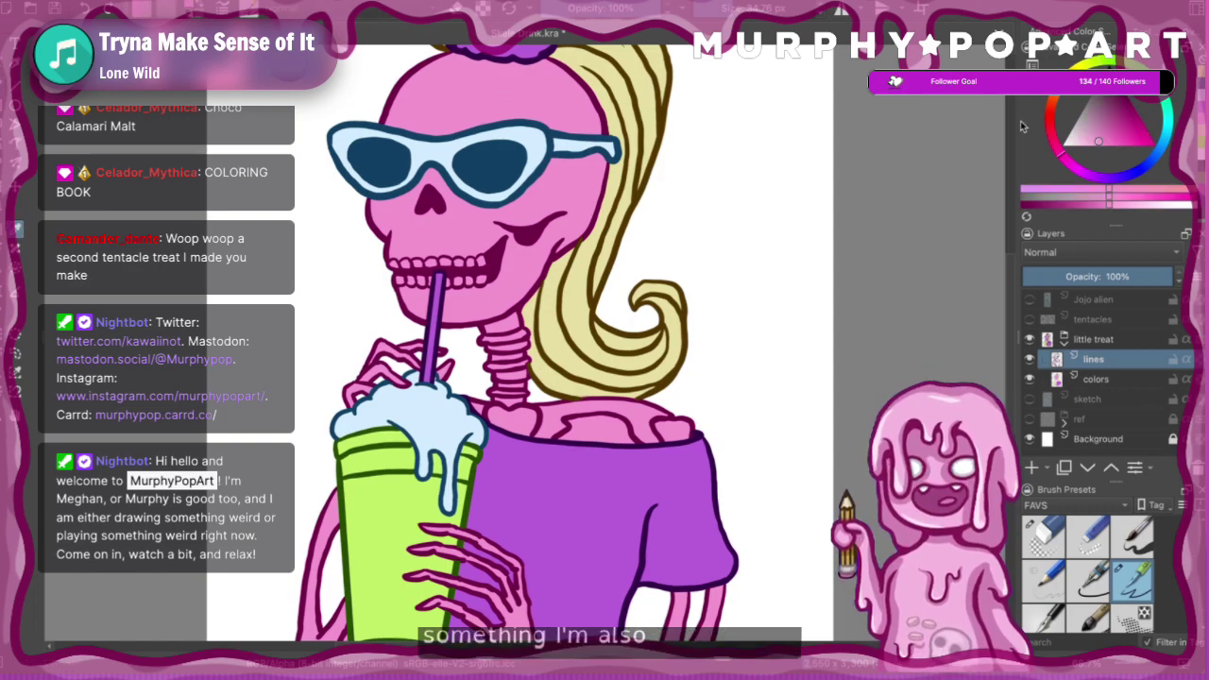
ctrl+click(555, 222)
drag(1012, 312, 1015, 398)
- Add a paint layer below the colors layer and fill the gaps between both arms' bones with dark maroon
click(1111, 382)
click(1030, 469)
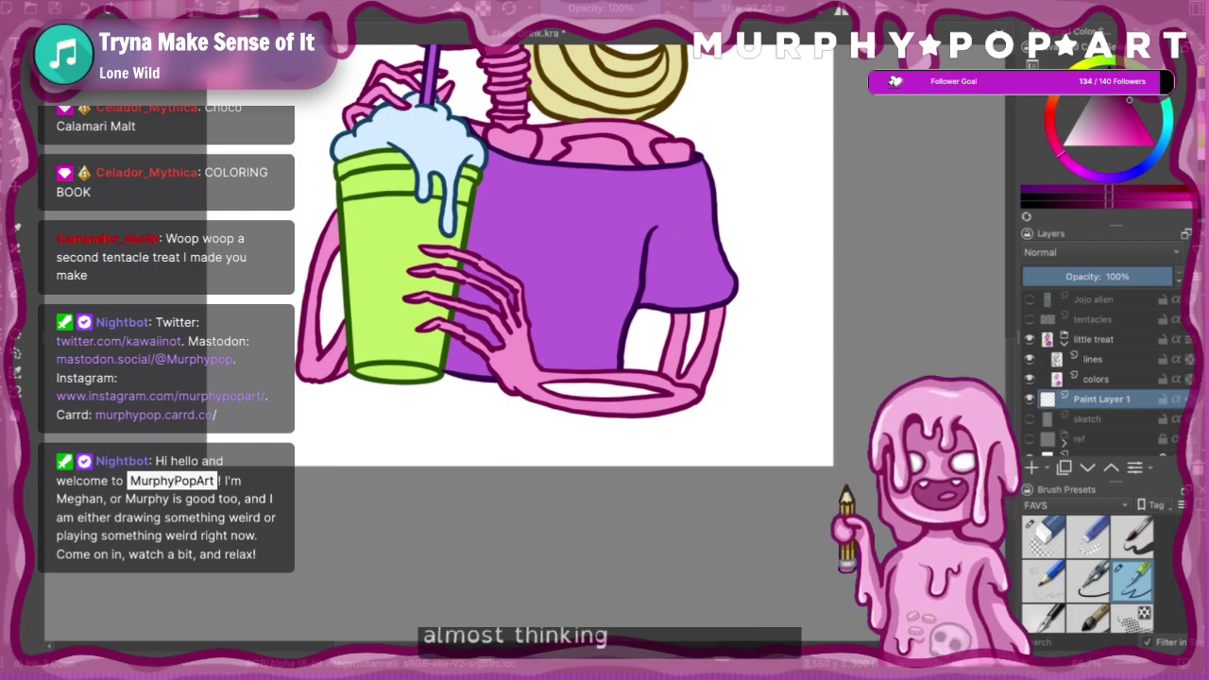
drag(549, 387, 656, 391)
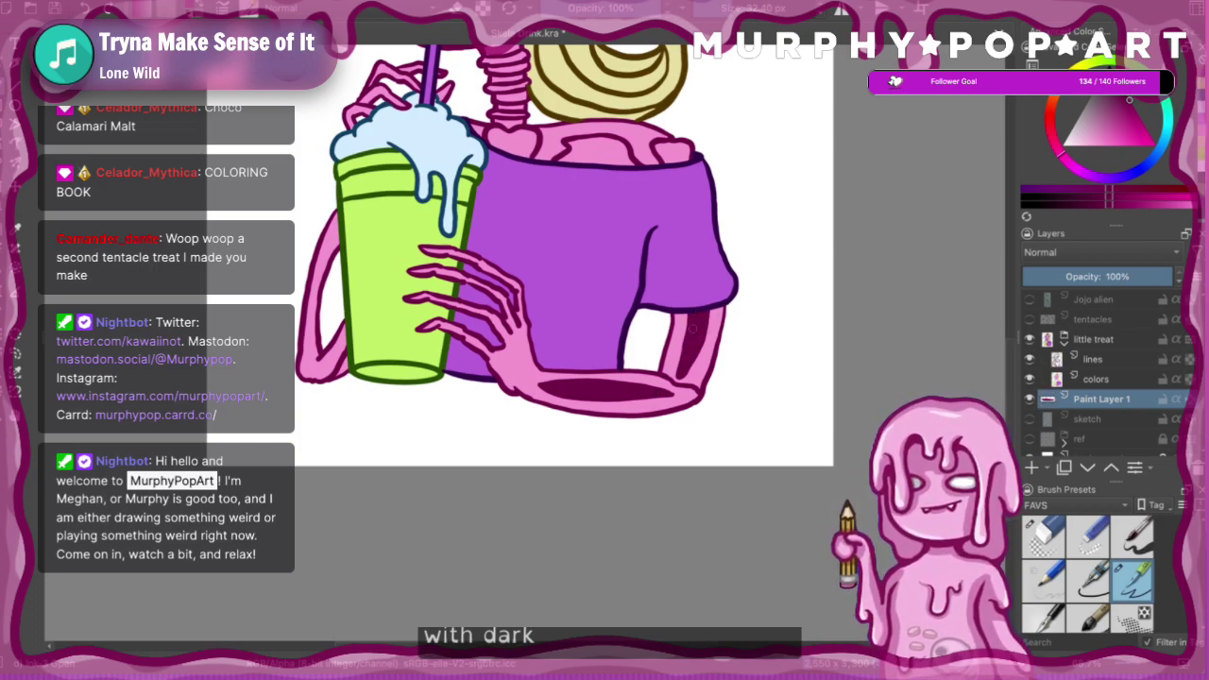
mouse_move(338, 253)
mouse_down()
mouse_move(342, 320)
mouse_move(340, 295)
mouse_move(323, 294)
mouse_up()
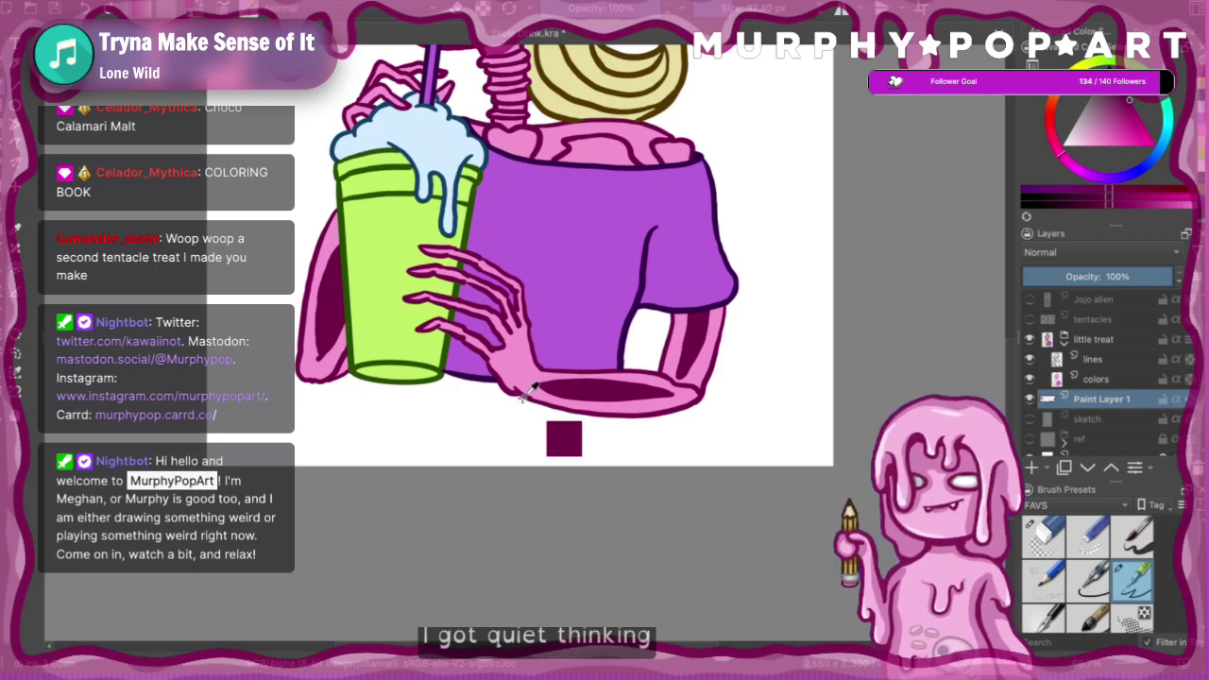
- Examine the dark maroon gaps in the arms against the whole drawing and up close
key(ctrl+minus)
key(ctrl+minus)
key(ctrl+minus)
key(ctrl+minus)
key(plus)
key(plus)
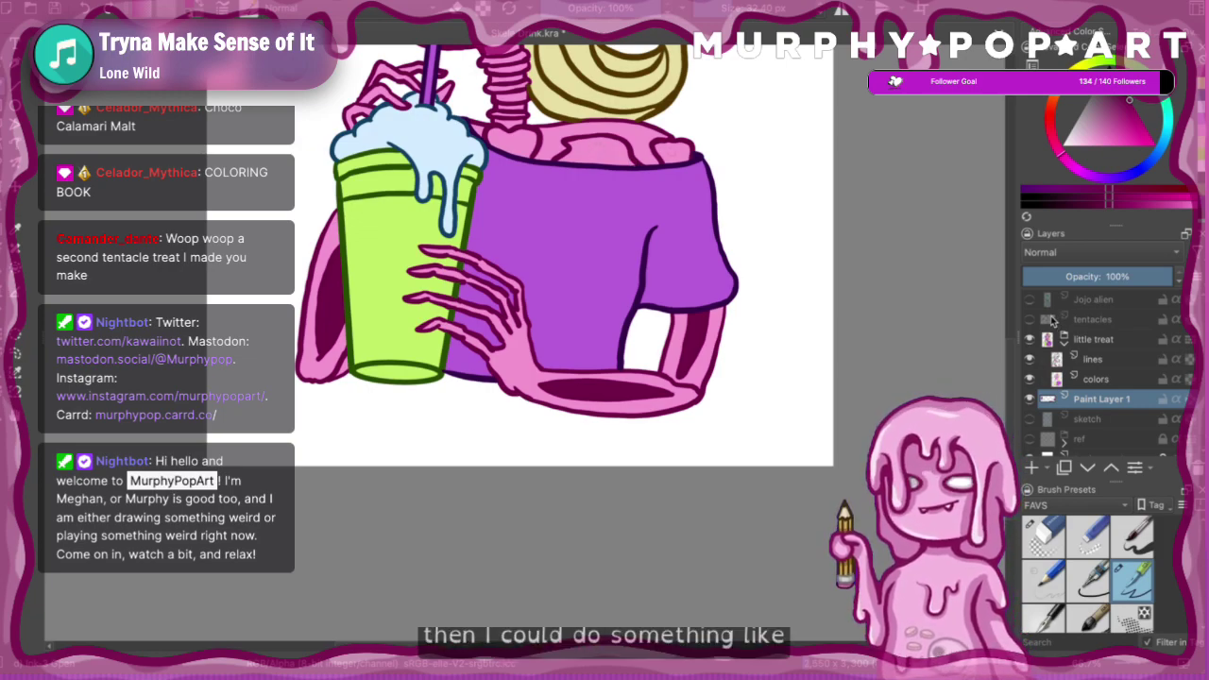
key(minus)
key(minus)
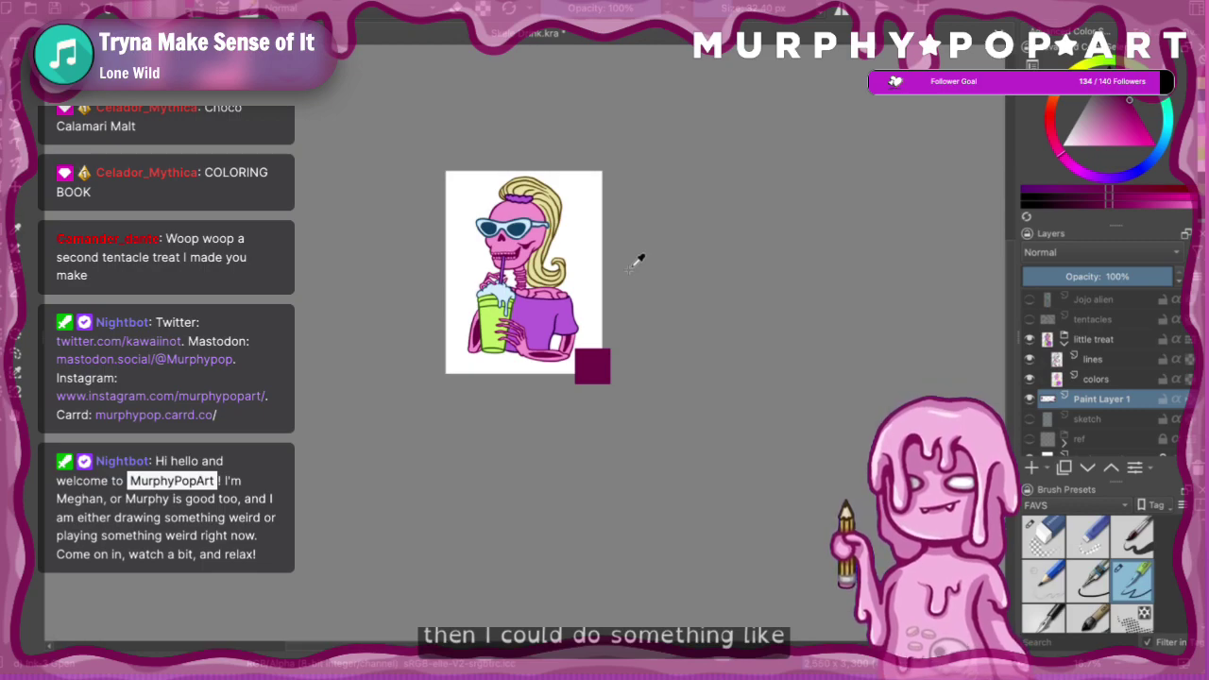
key(plus)
key(plus)
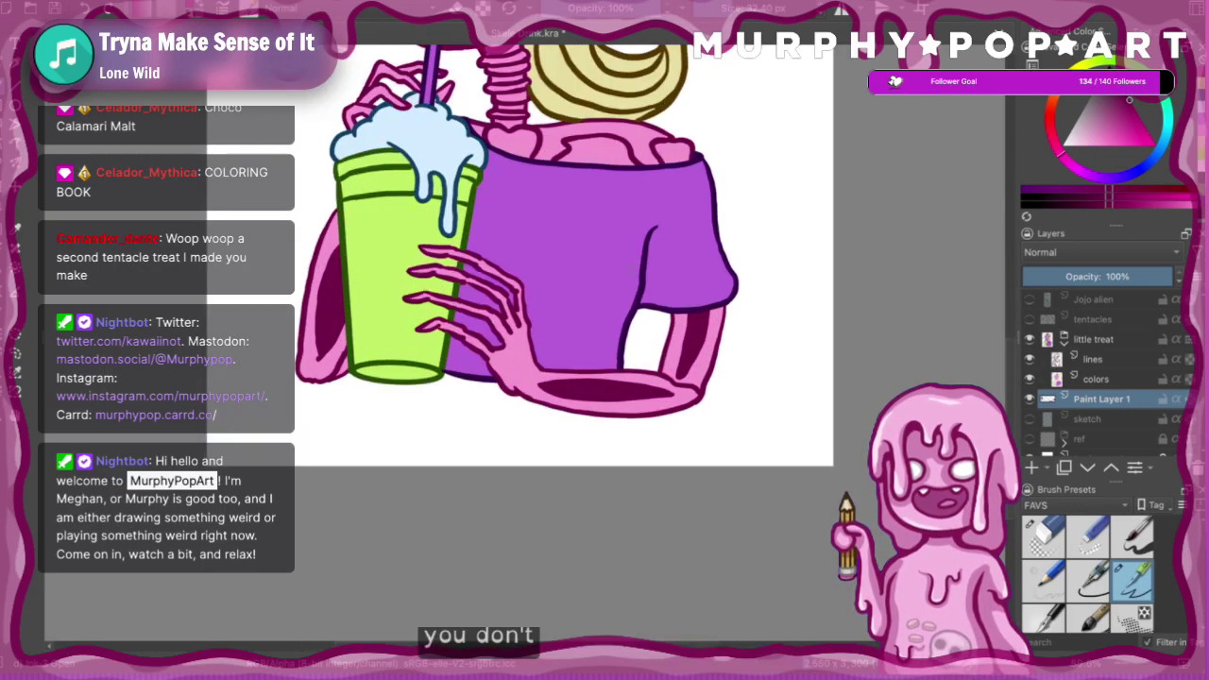
- Move Paint Layer 1 into the little treat group beneath colors and check the layers by switching their visibility off and on
drag(1128, 403, 1128, 391)
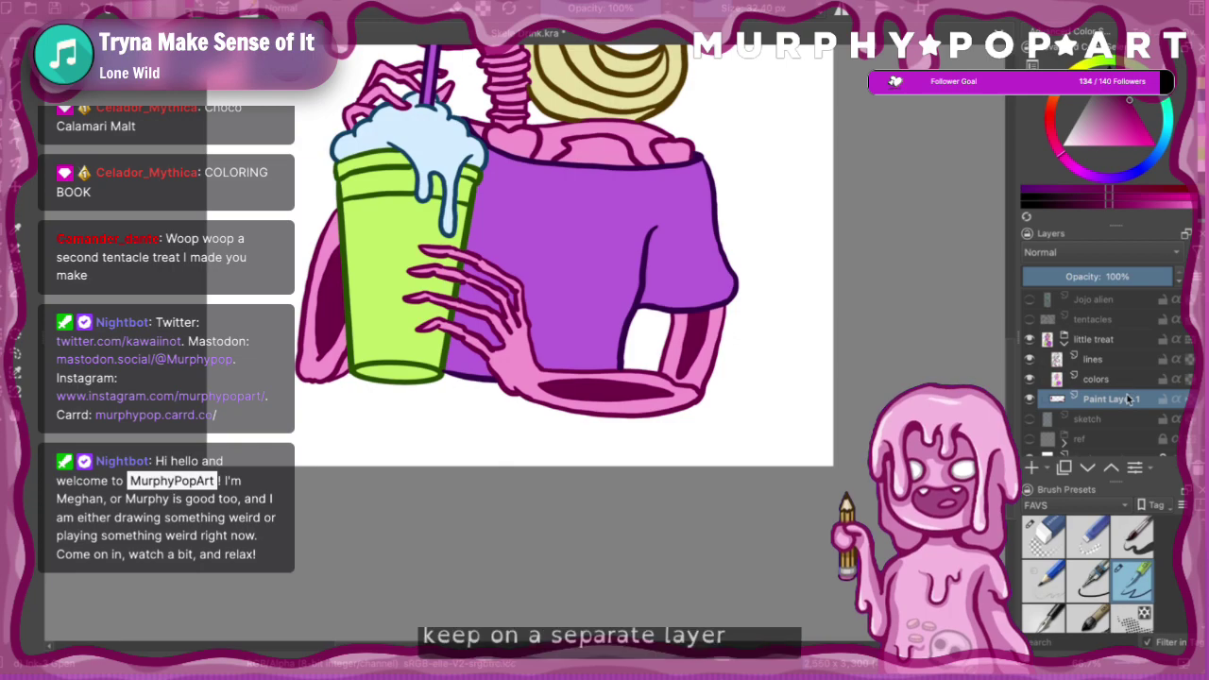
click(1030, 342)
click(1030, 340)
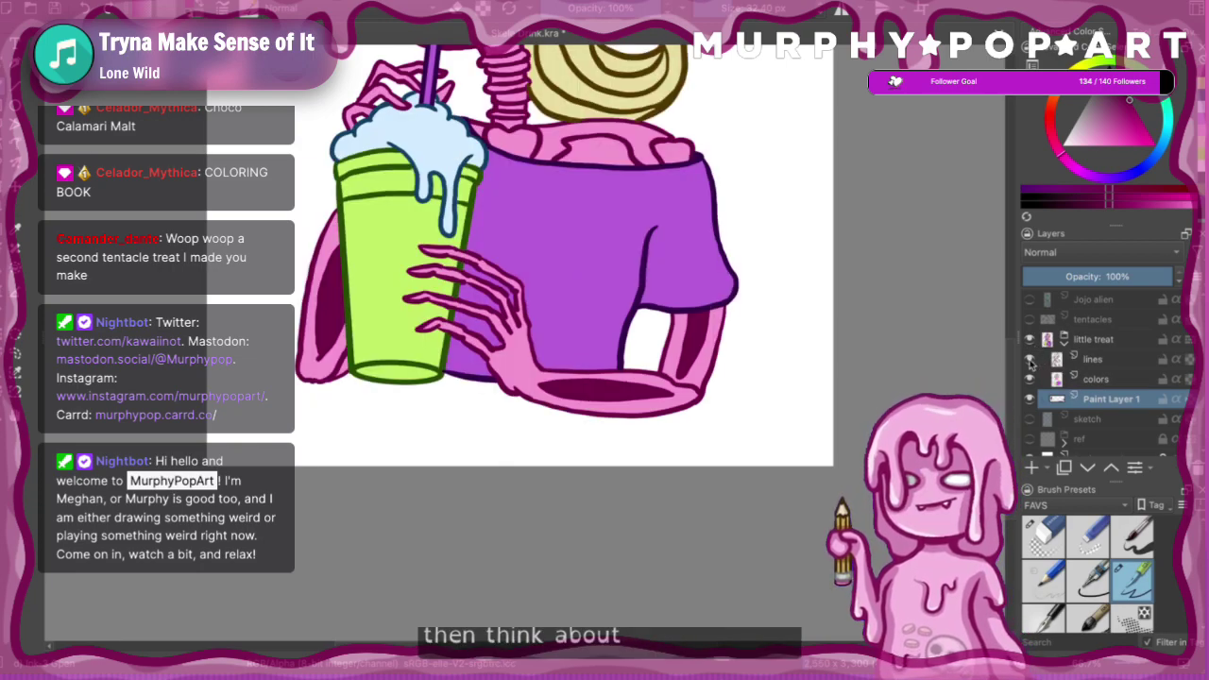
click(1030, 360)
click(1030, 360)
- Add a paint layer above lines and fill the collarbone and shoulder hollows with dark maroon, using a 28.70 px brush for the smaller areas
click(1101, 361)
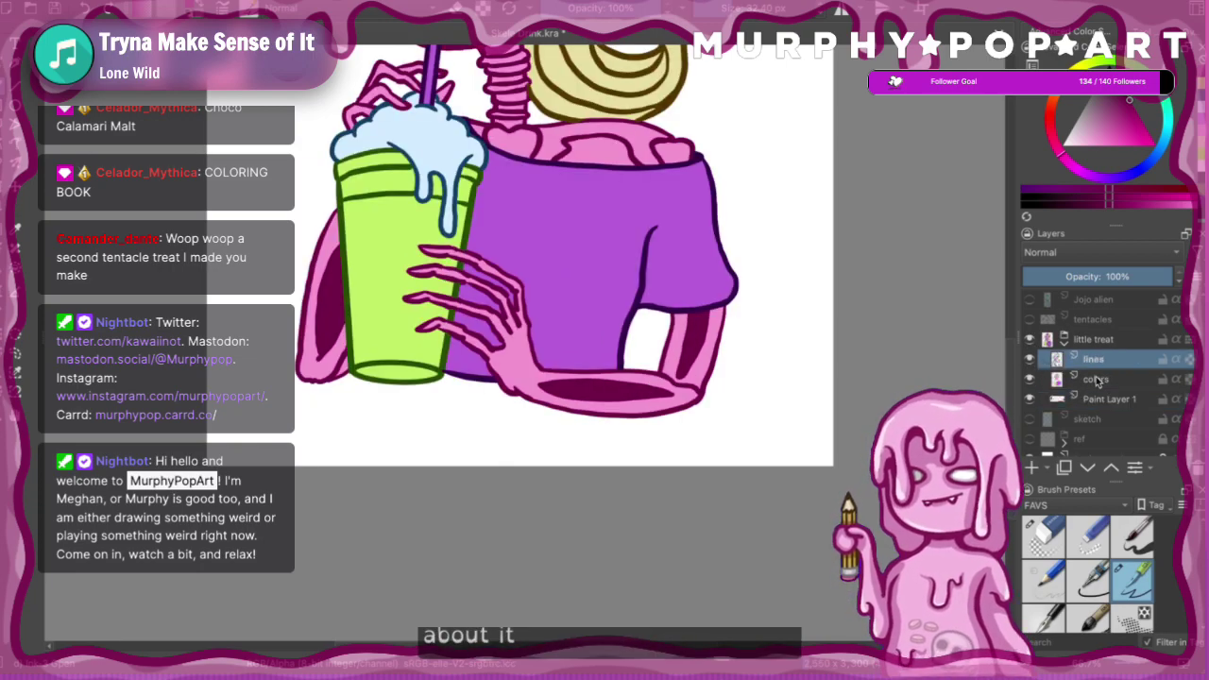
click(1032, 468)
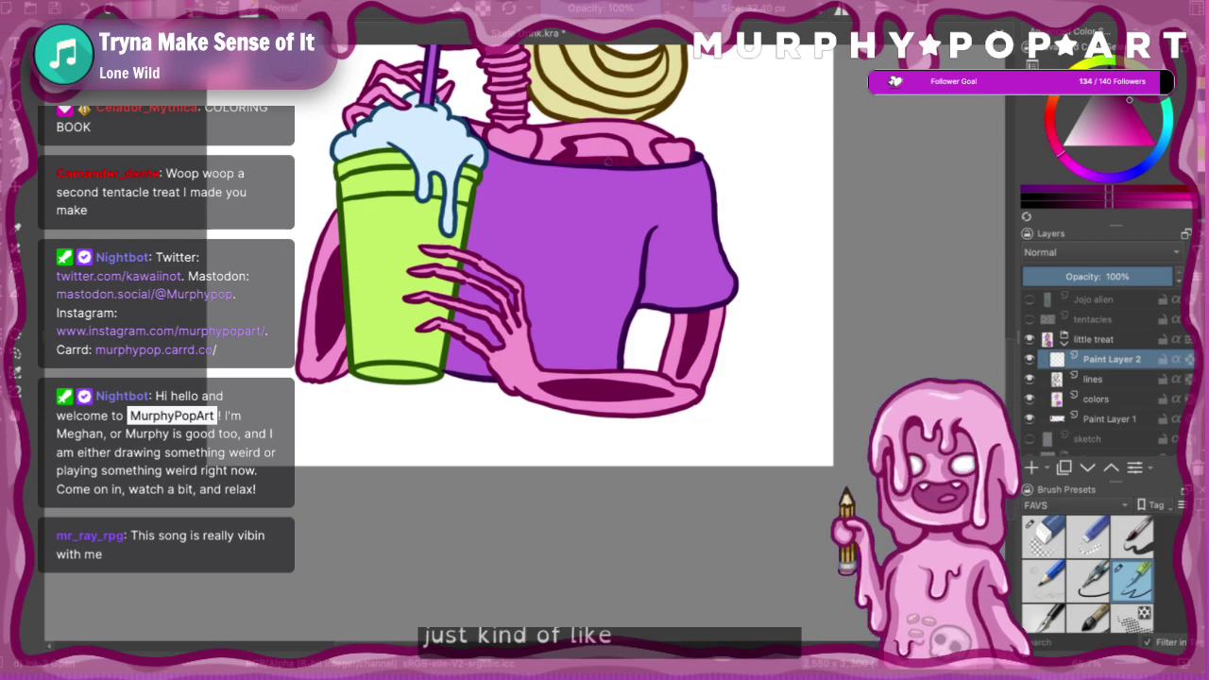
mouse_move(628, 160)
mouse_down()
mouse_move(597, 139)
mouse_move(590, 146)
mouse_move(668, 146)
mouse_up()
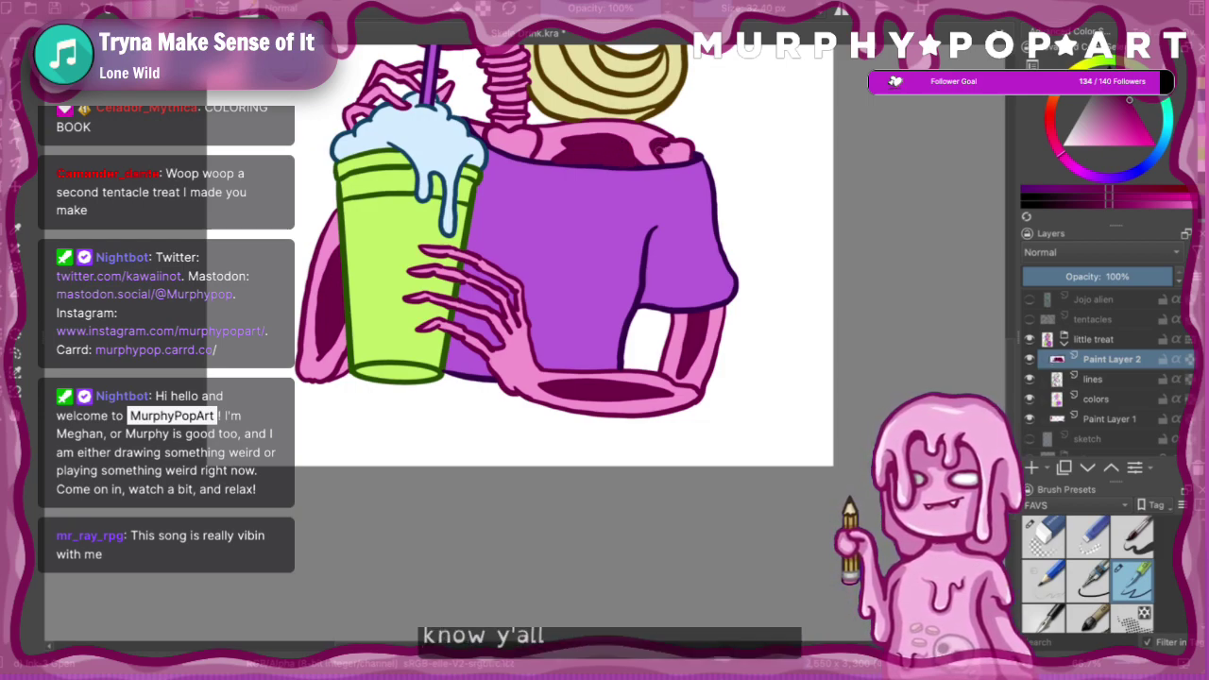
drag(668, 145, 662, 152)
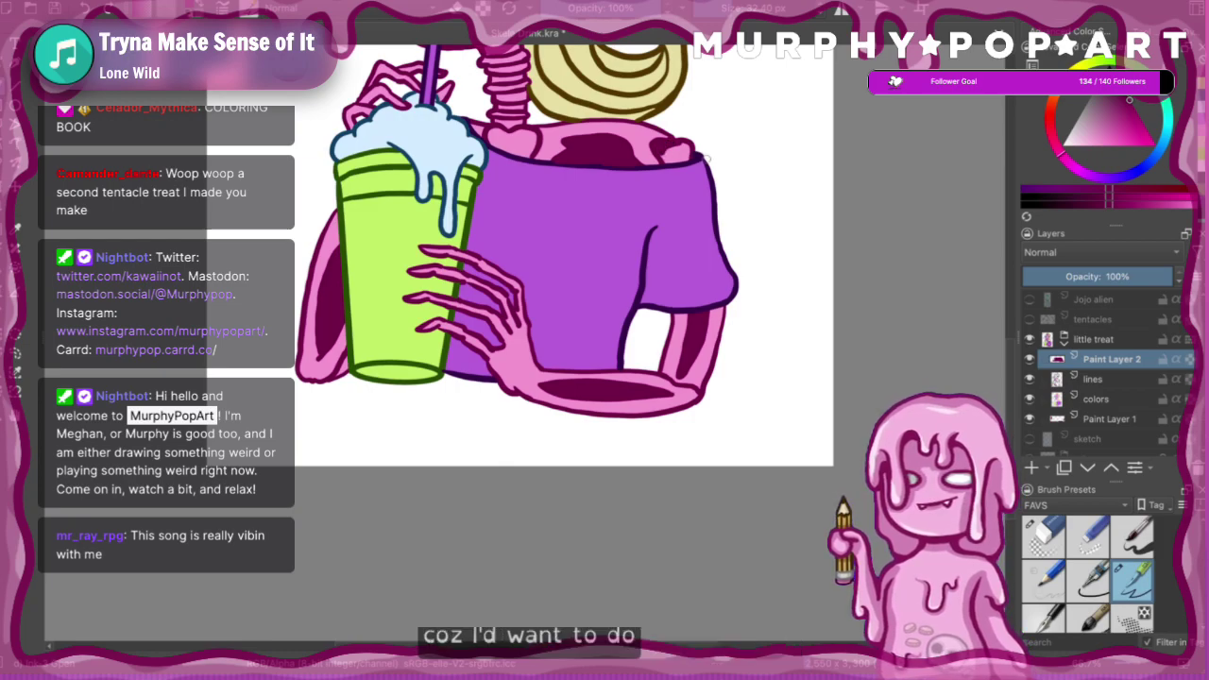
click(747, 8)
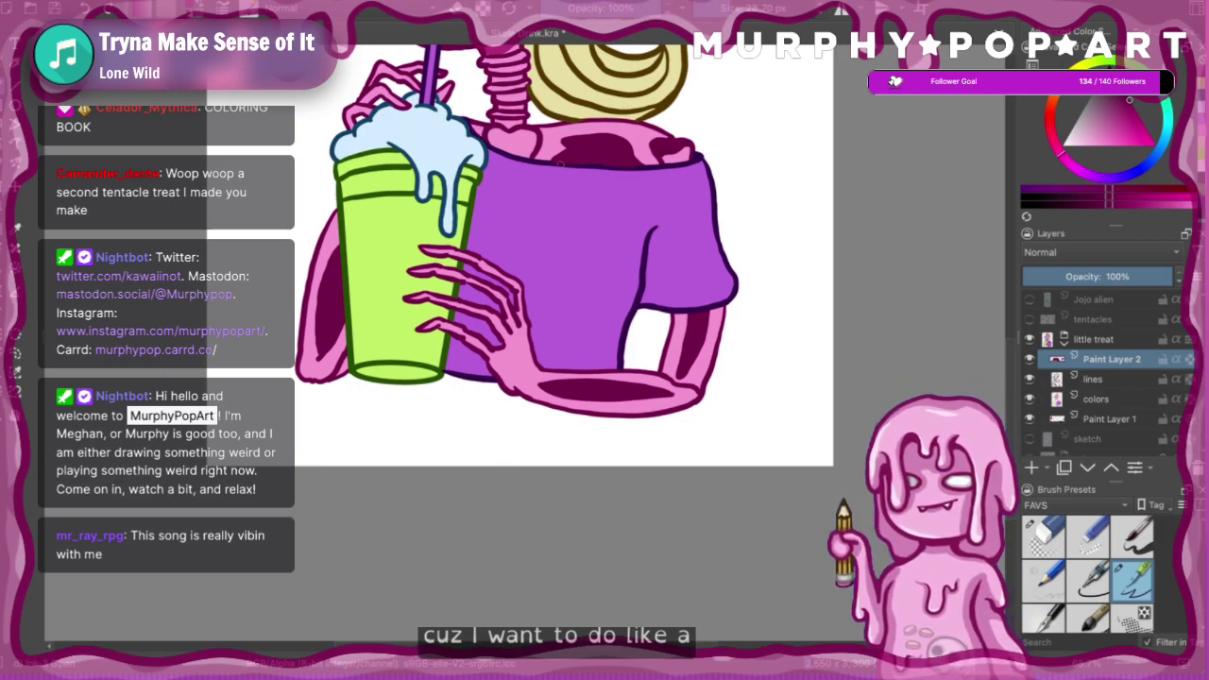
- Review the dark shoulder and arm hollows within the whole drawing and in close-up views
key(minus)
key(minus)
key(minus)
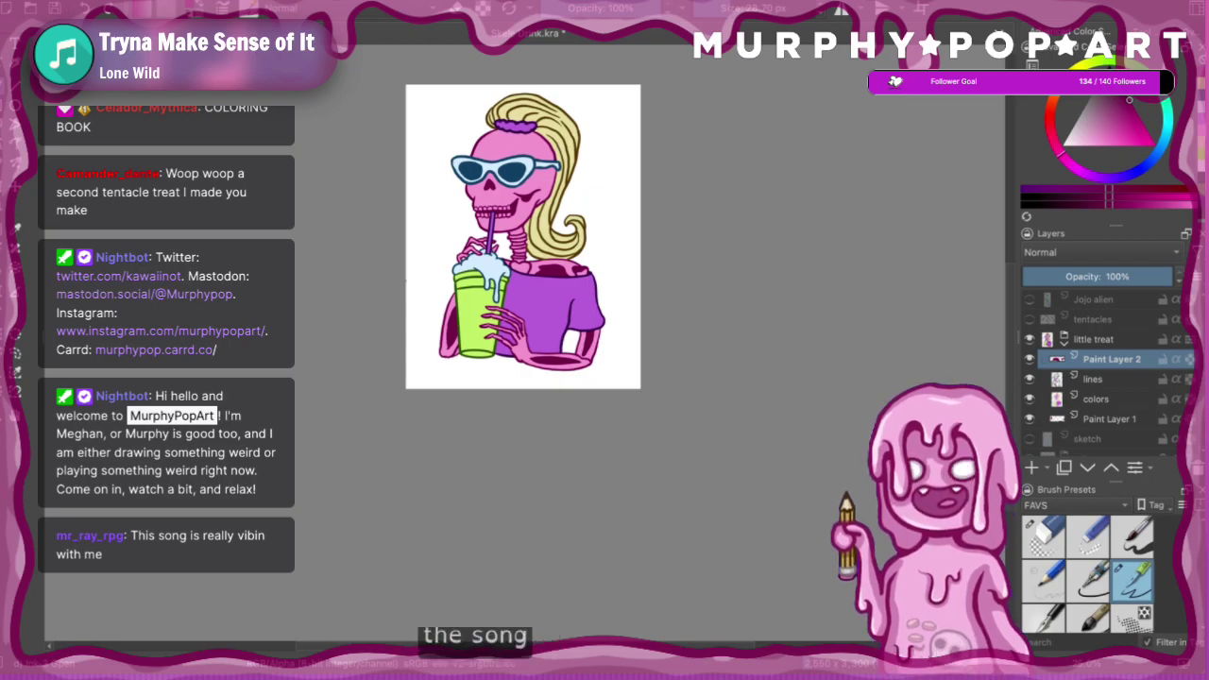
key(minus)
key(plus)
key(plus)
key(plus)
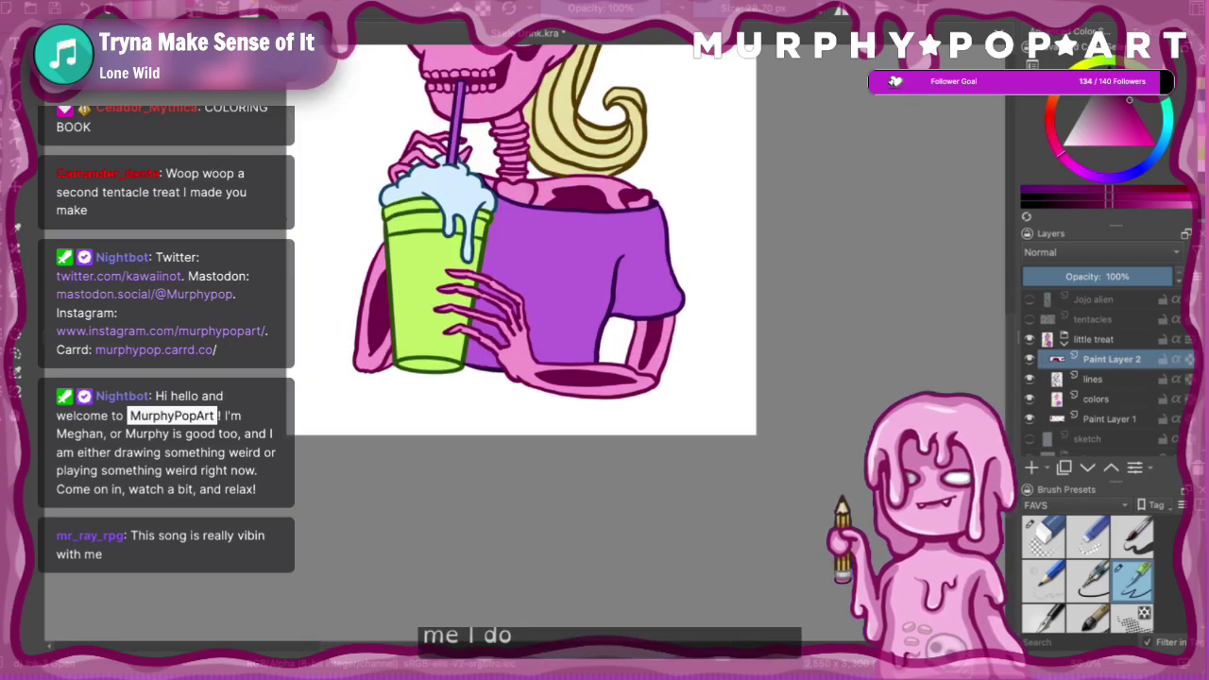
key(minus)
key(minus)
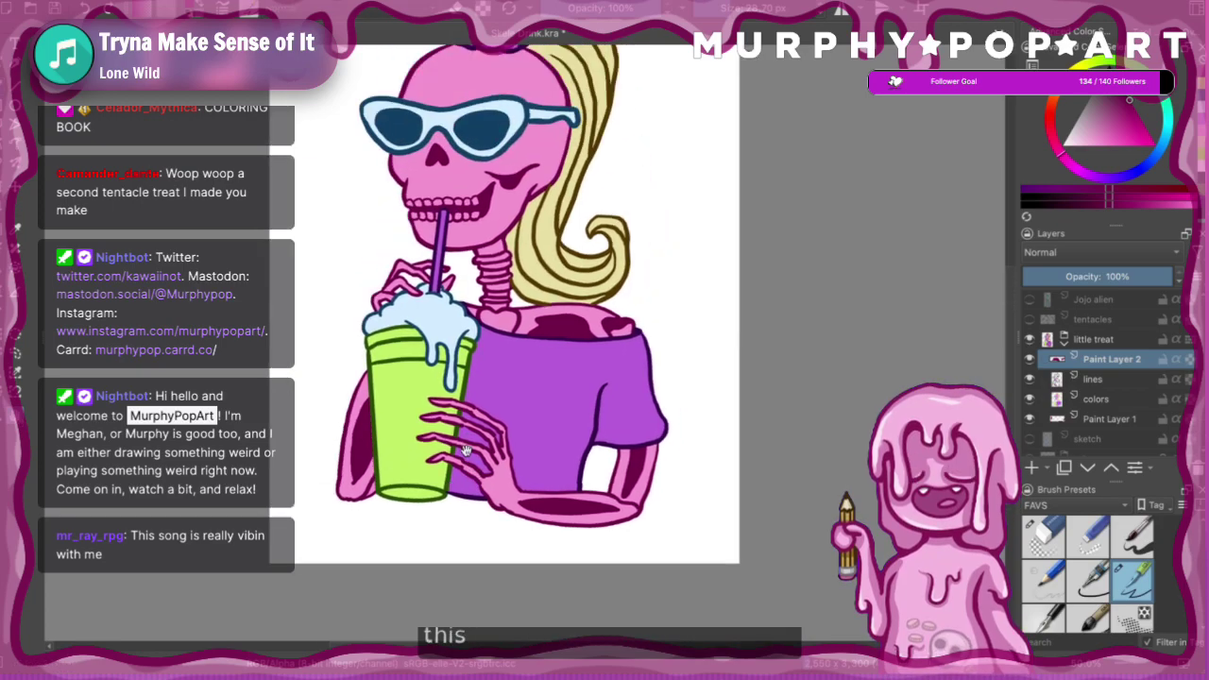
drag(481, 481, 490, 484)
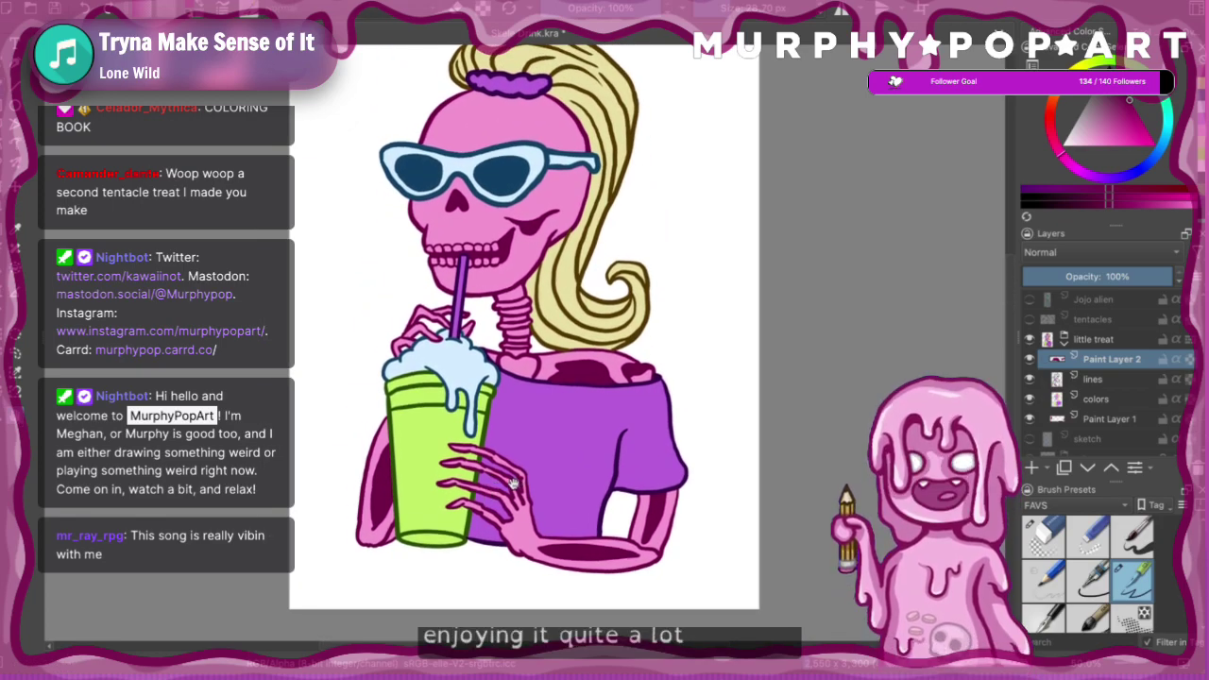
drag(559, 449, 578, 454)
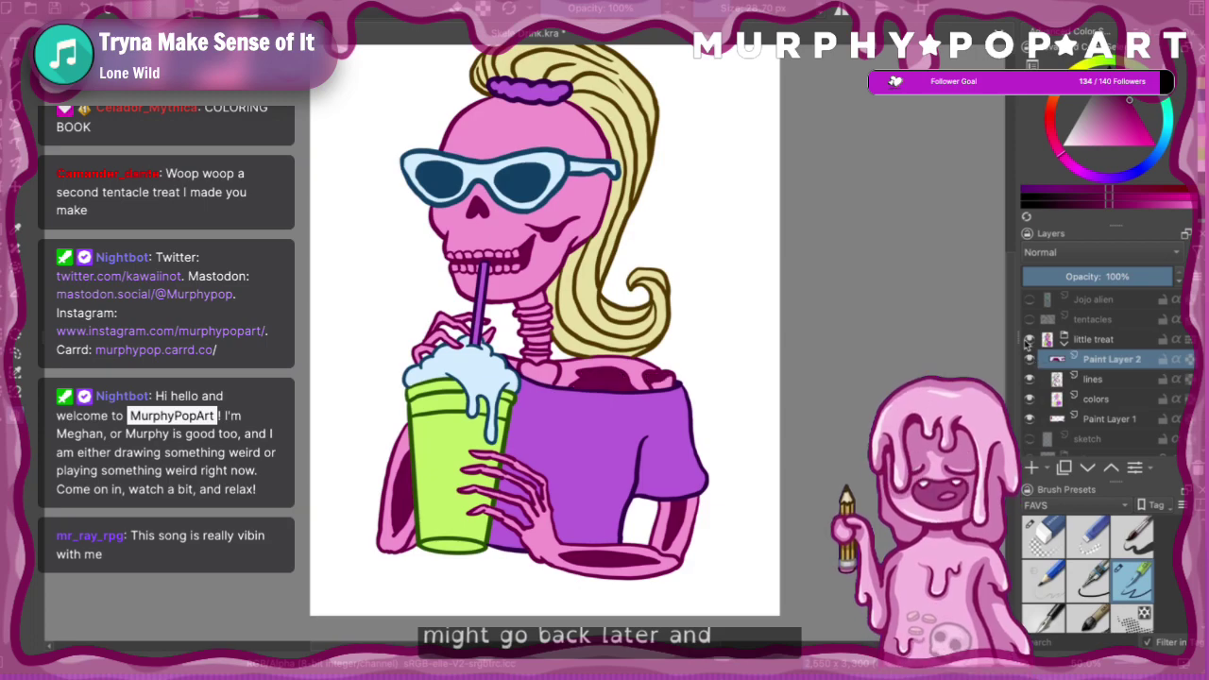
key(ctrl+plus)
key(ctrl+plus)
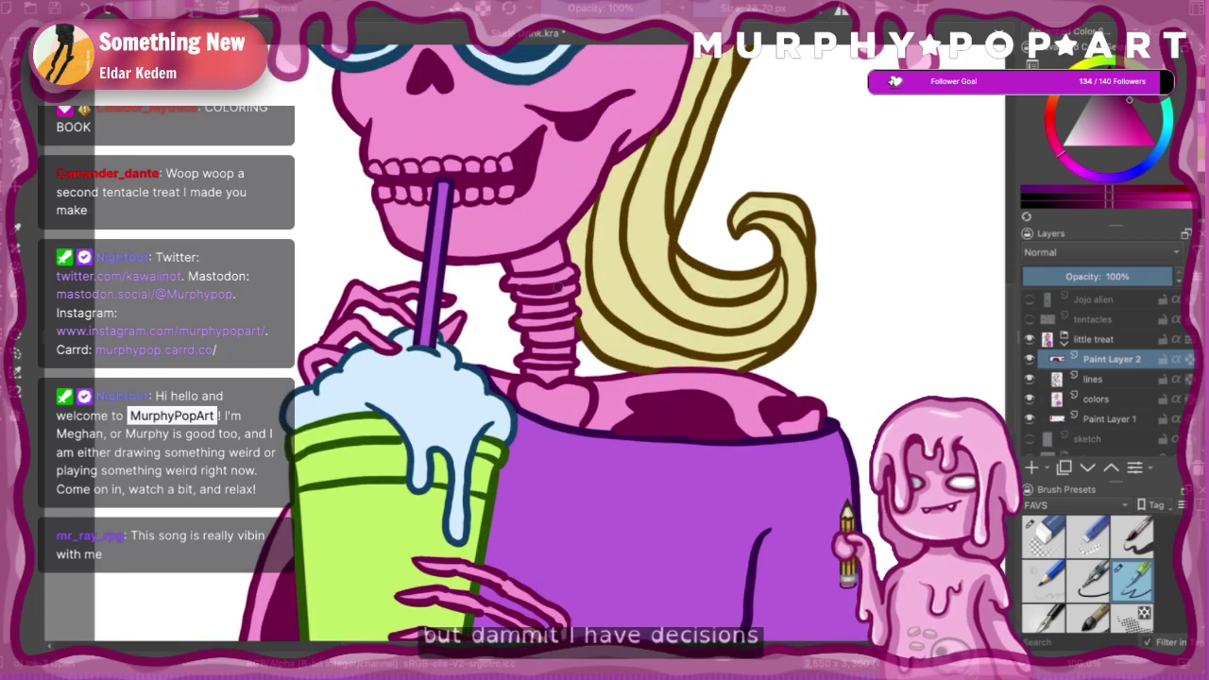
key(minus)
key(minus)
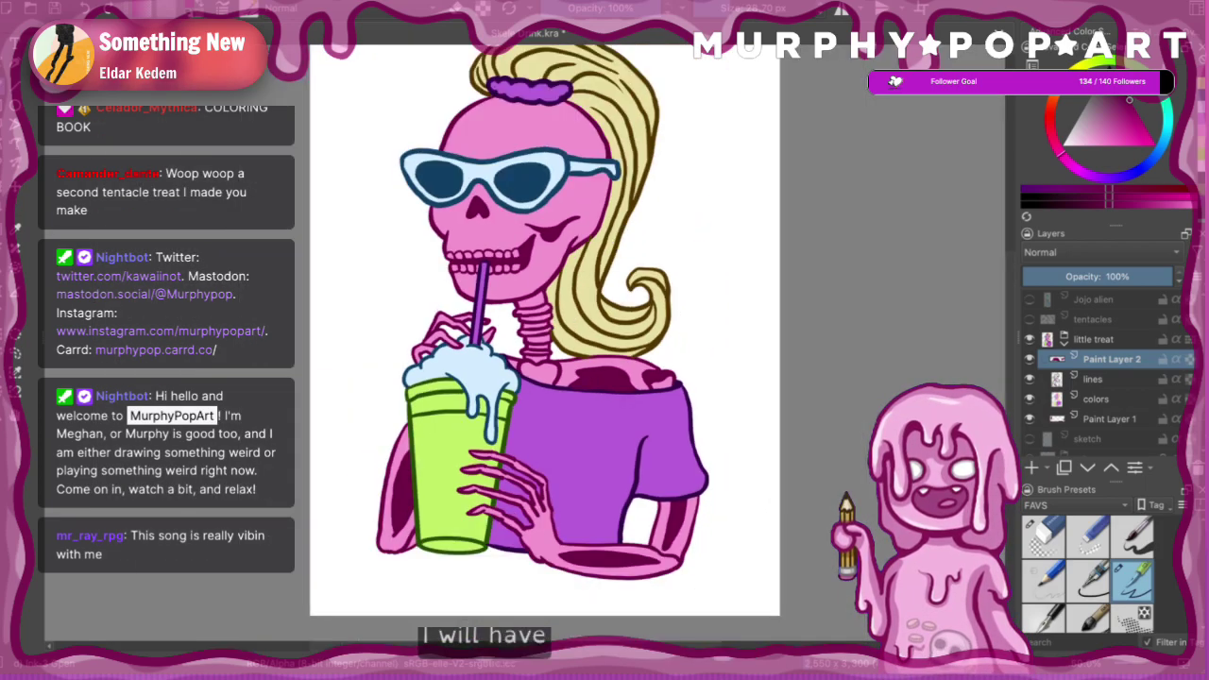
key(minus)
key(minus)
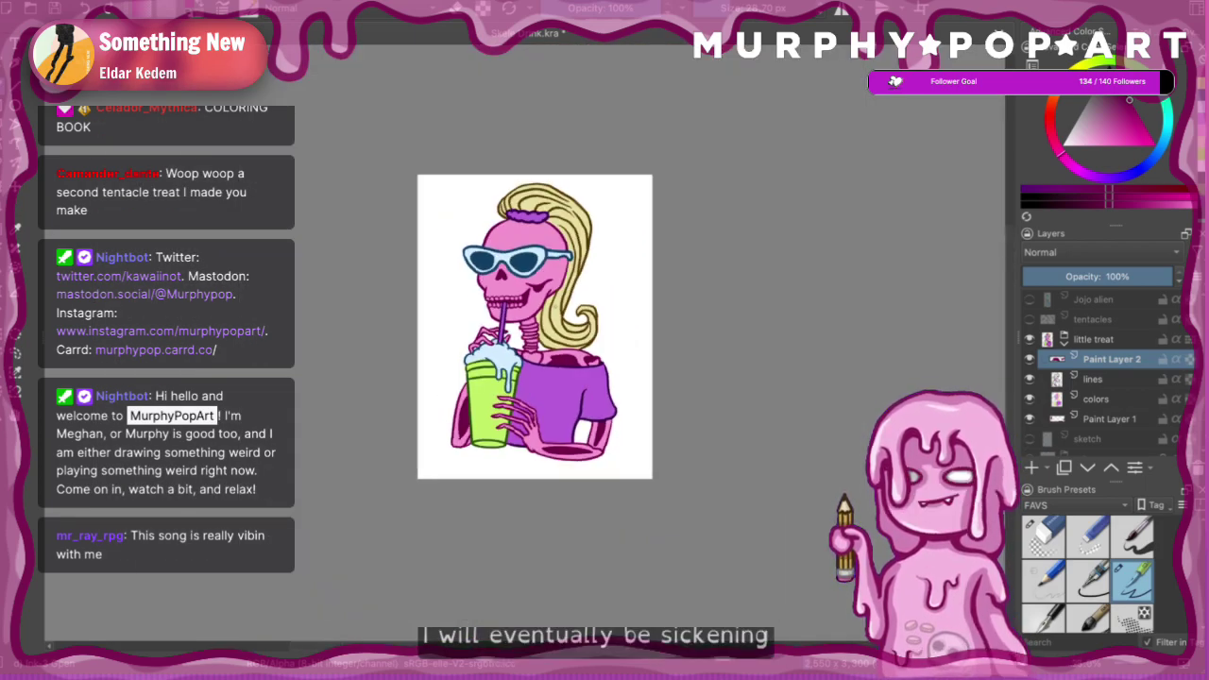
key(plus)
key(plus)
key(plus)
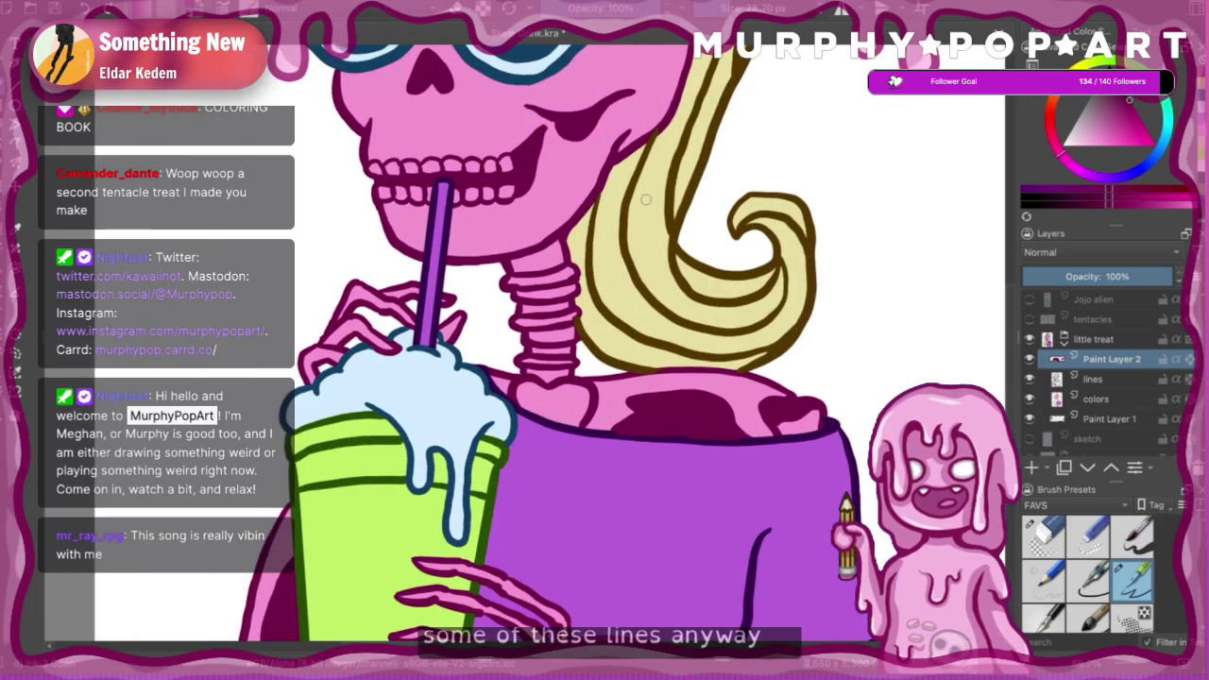
- Check the colors layer by switching its visibility, add a paint layer directly above it and name it shading
drag(1008, 427, 1004, 399)
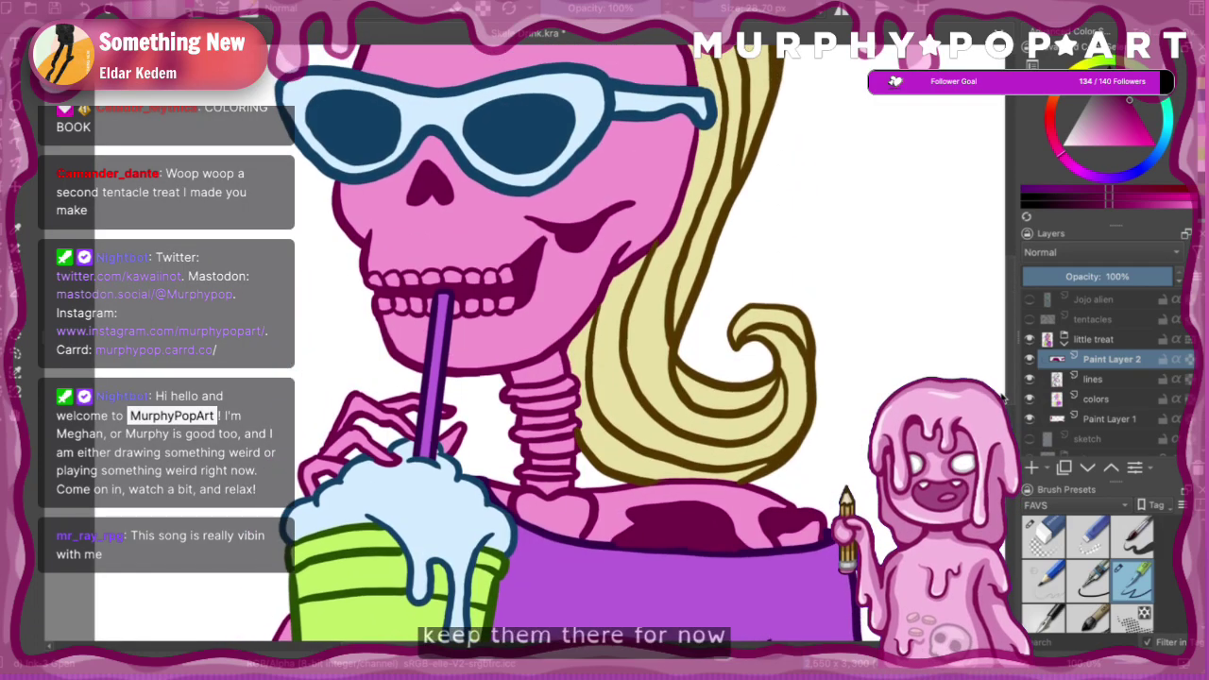
scroll(1003, 399, up, 3)
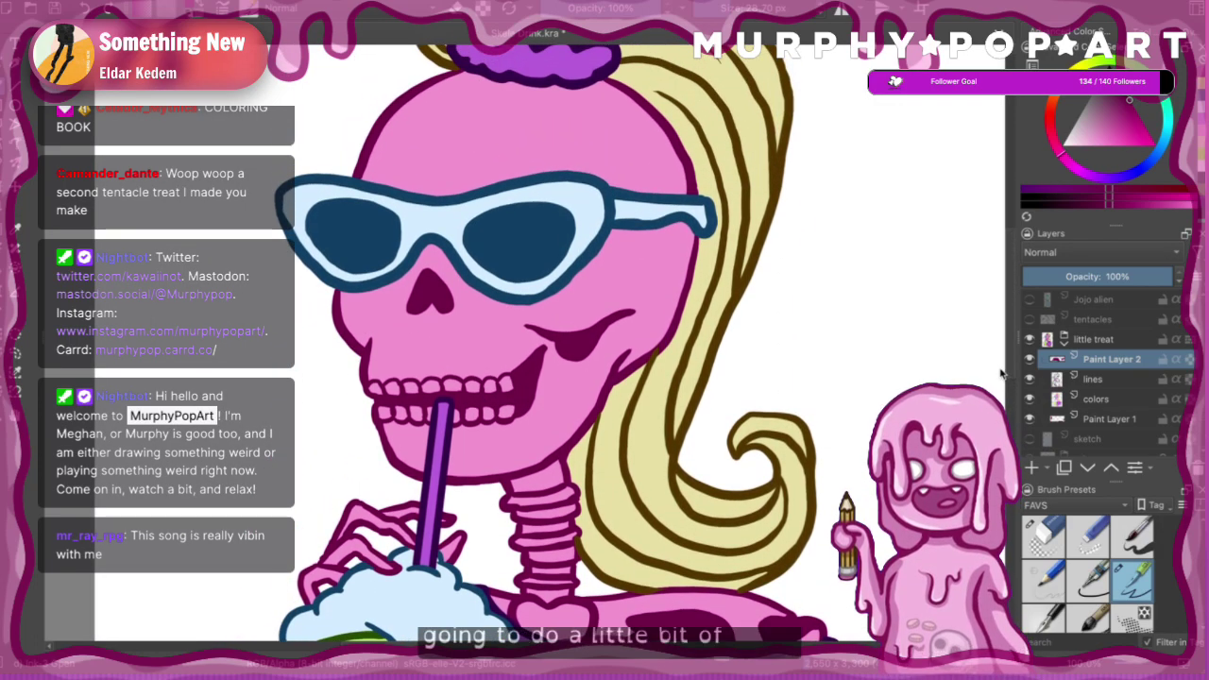
click(1030, 398)
click(1029, 399)
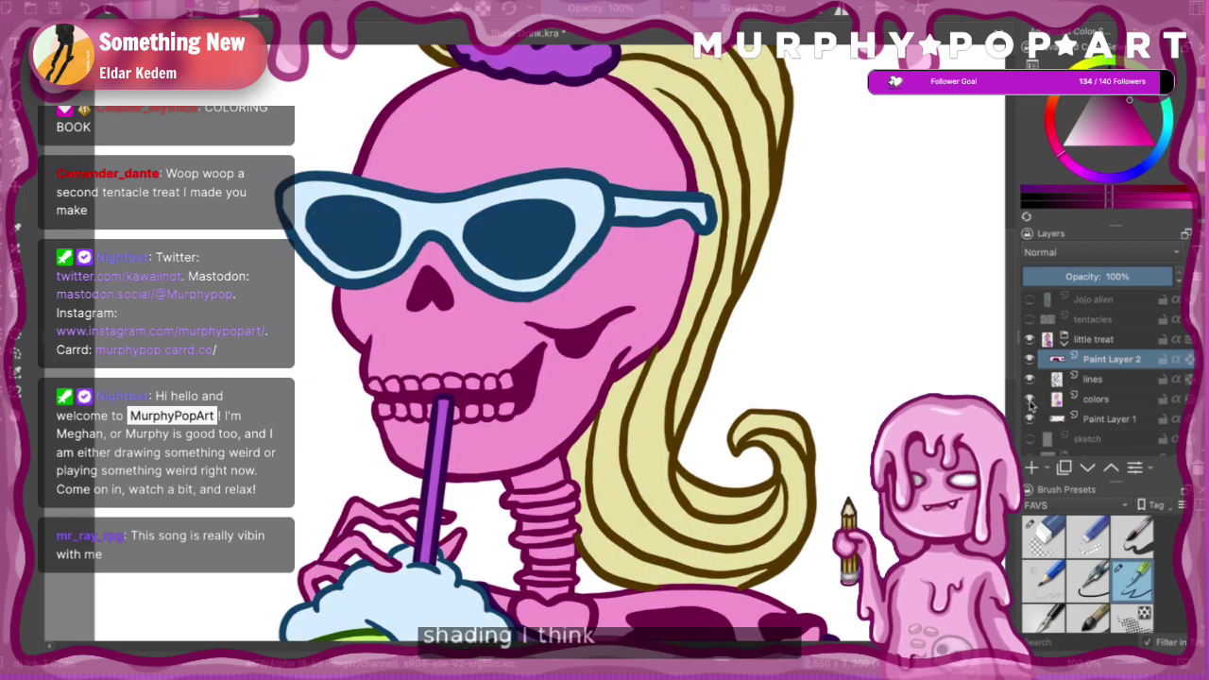
click(1030, 399)
click(1029, 398)
click(1032, 468)
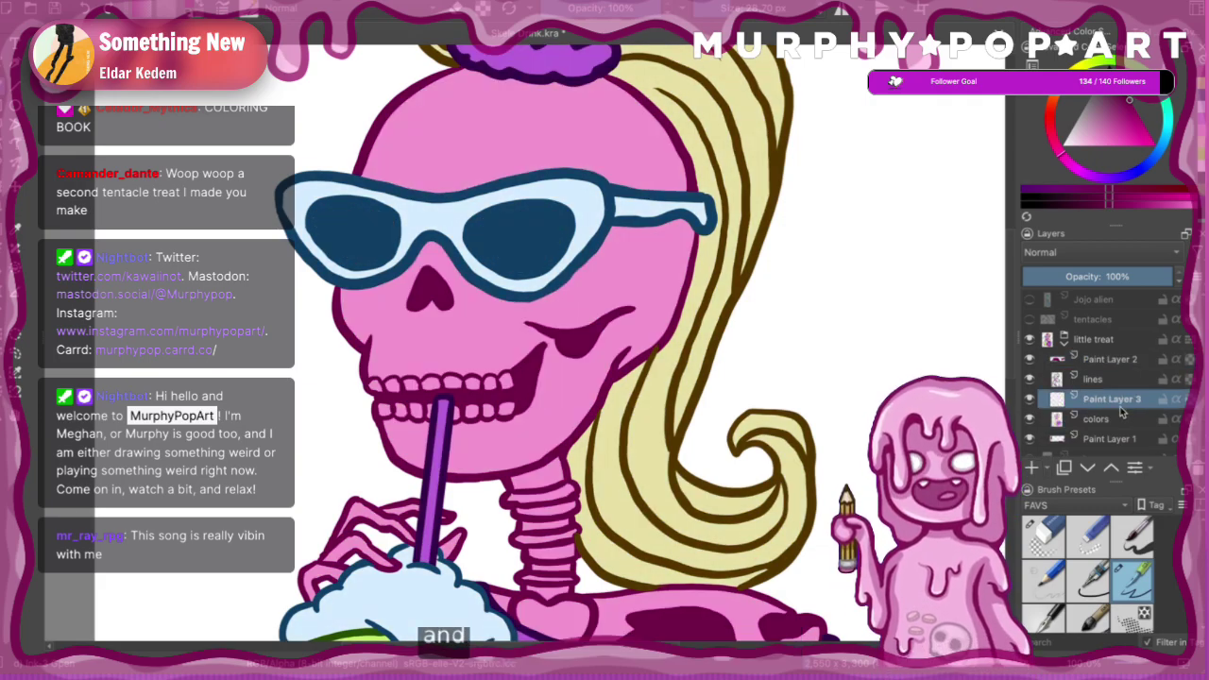
double_click(1107, 400)
text(h)
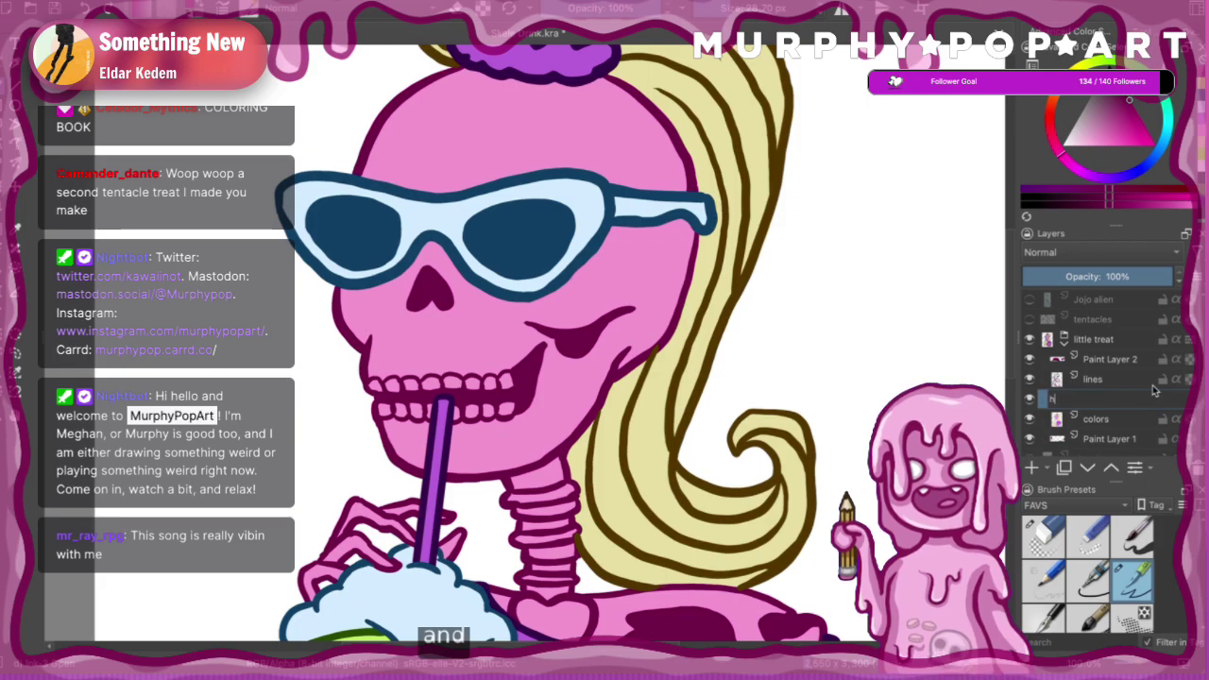
text(hading)
key(Return)
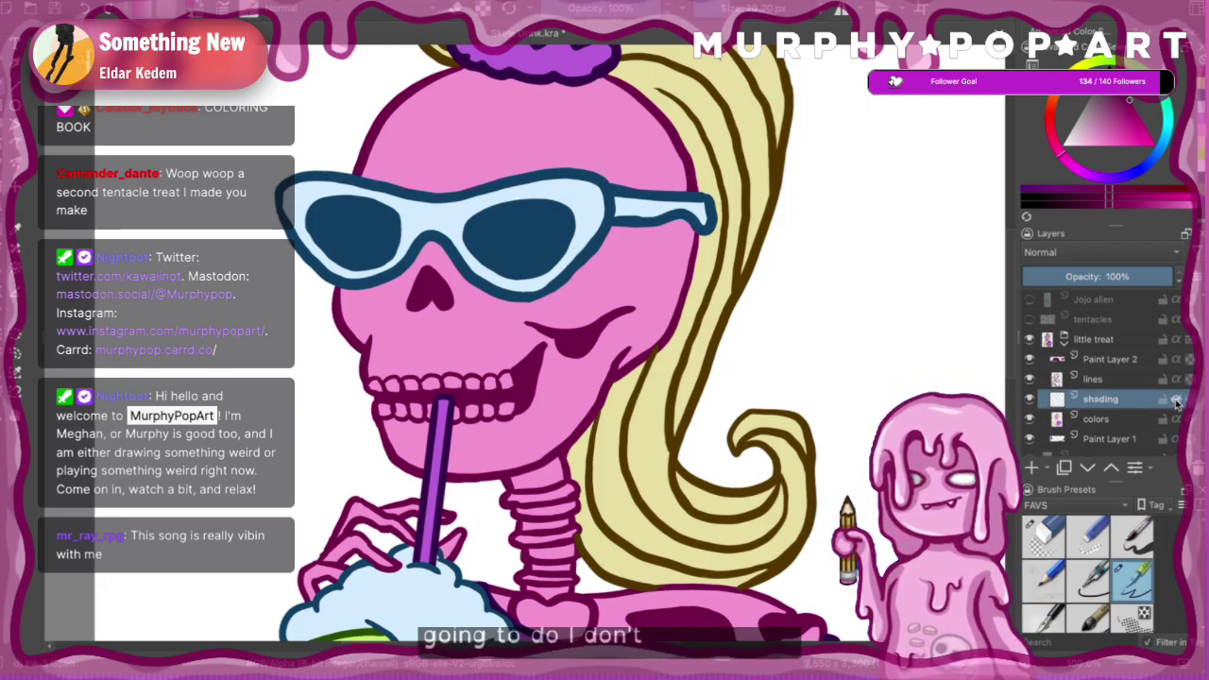
- Sample the skull's pink, choose a darker pink shade from it and make the colors layer active
ctrl+click(475, 158)
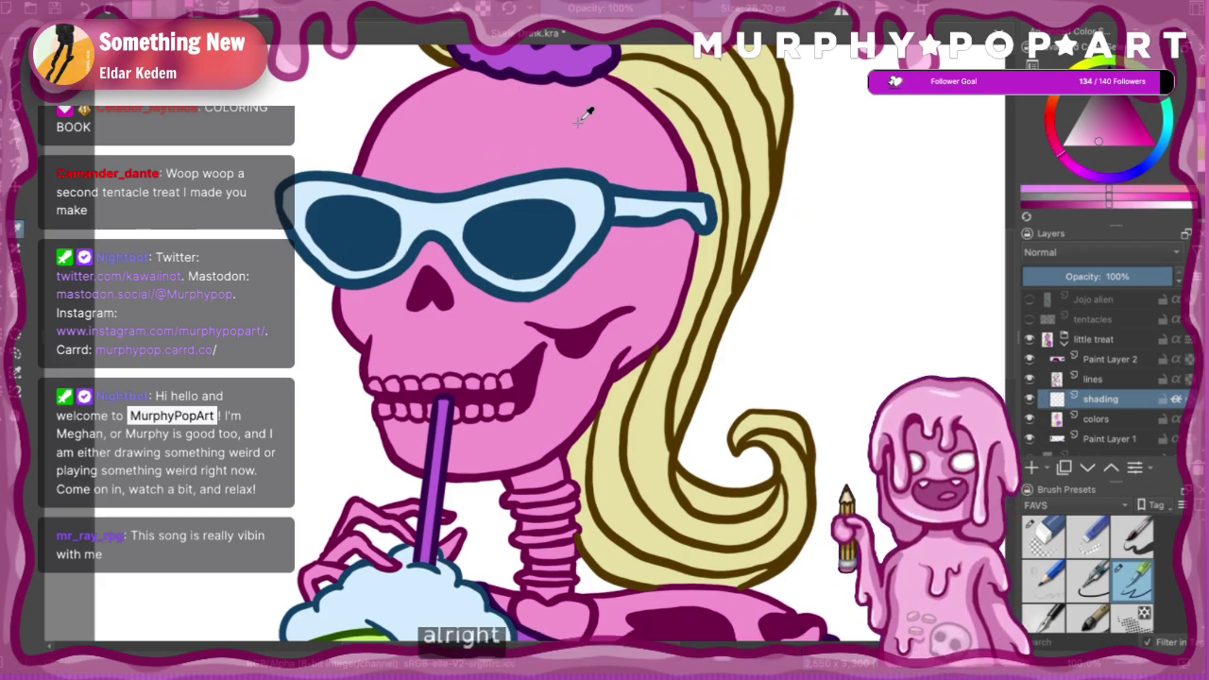
click(1086, 206)
click(1124, 435)
click(1111, 422)
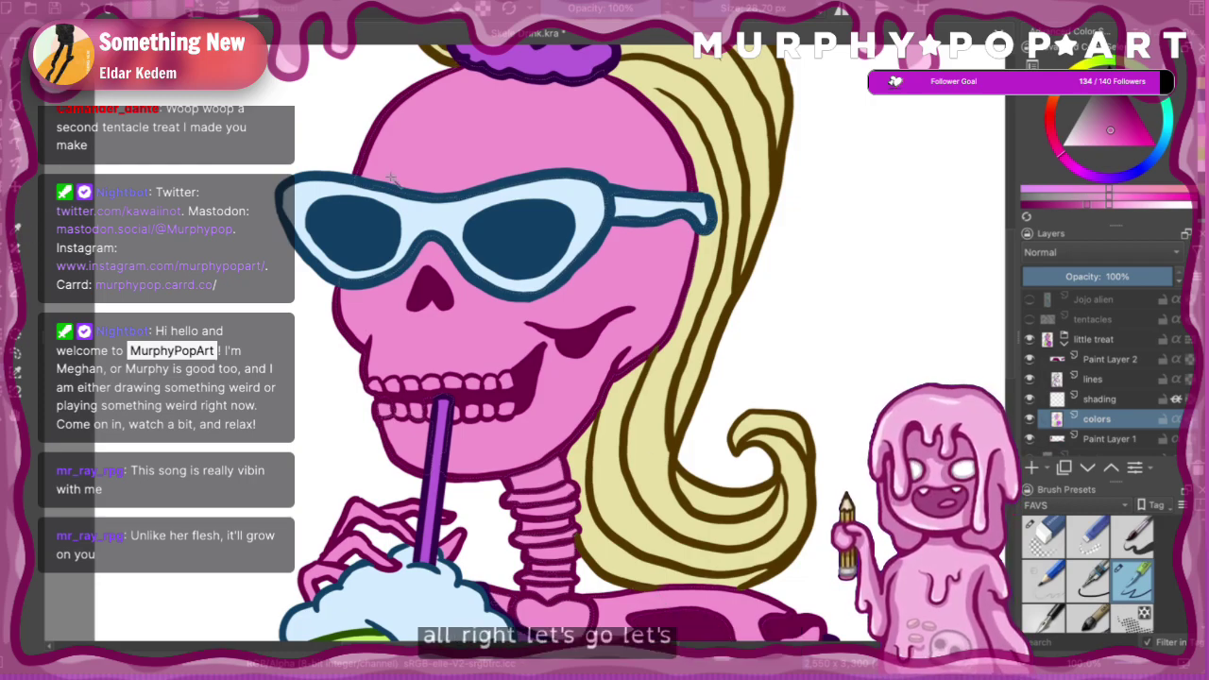
click(449, 141)
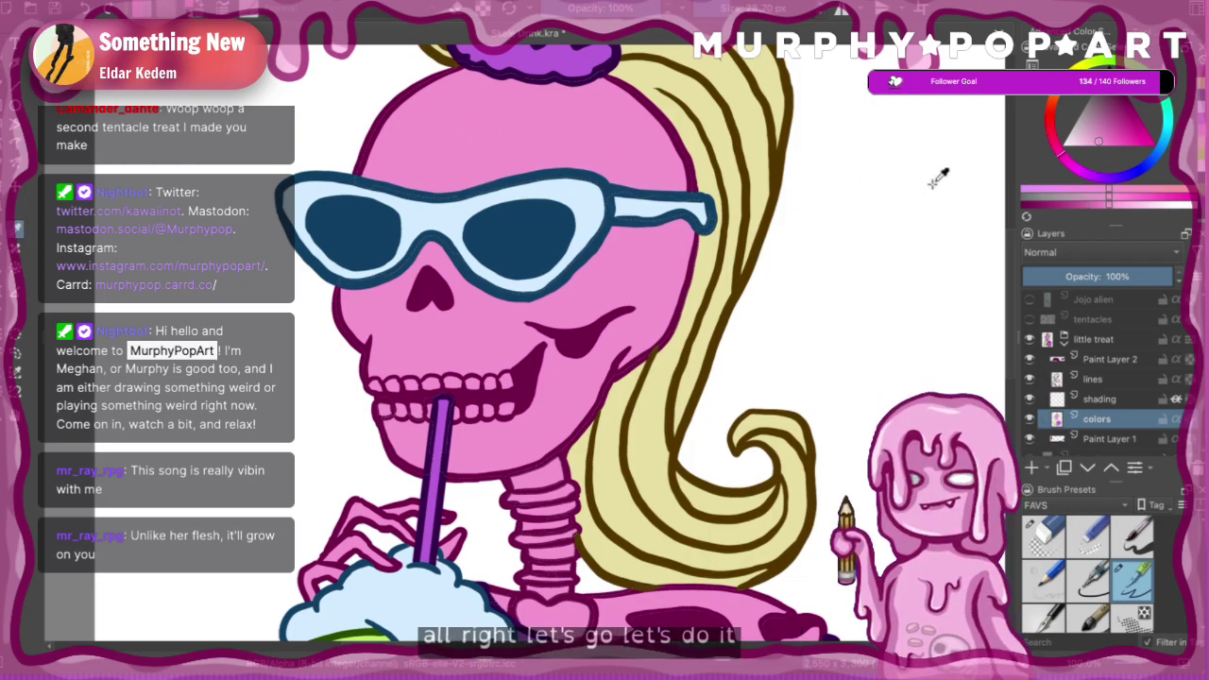
click(1086, 205)
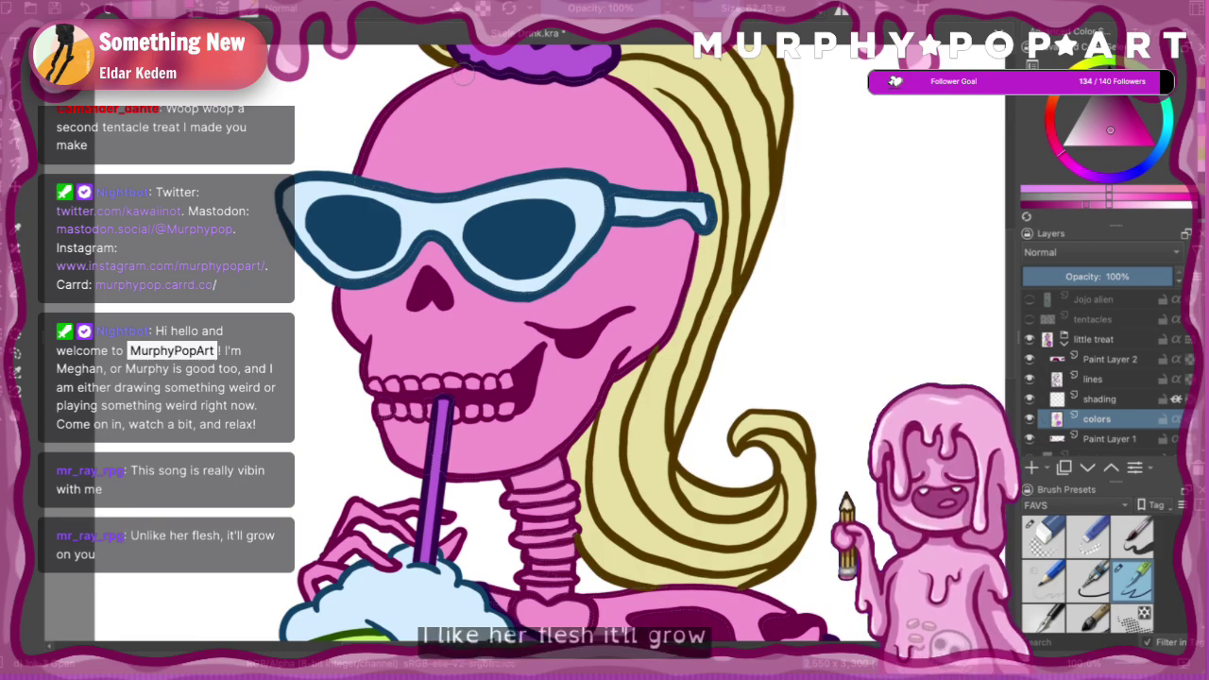
- Paint darker pink shading over the back and crown of the skull, around the sunglasses and along the jaw, leaving a light forehead patch
mouse_move(406, 85)
mouse_down()
mouse_move(543, 85)
mouse_move(623, 125)
mouse_move(662, 184)
mouse_move(674, 159)
mouse_move(648, 120)
mouse_move(573, 81)
mouse_up()
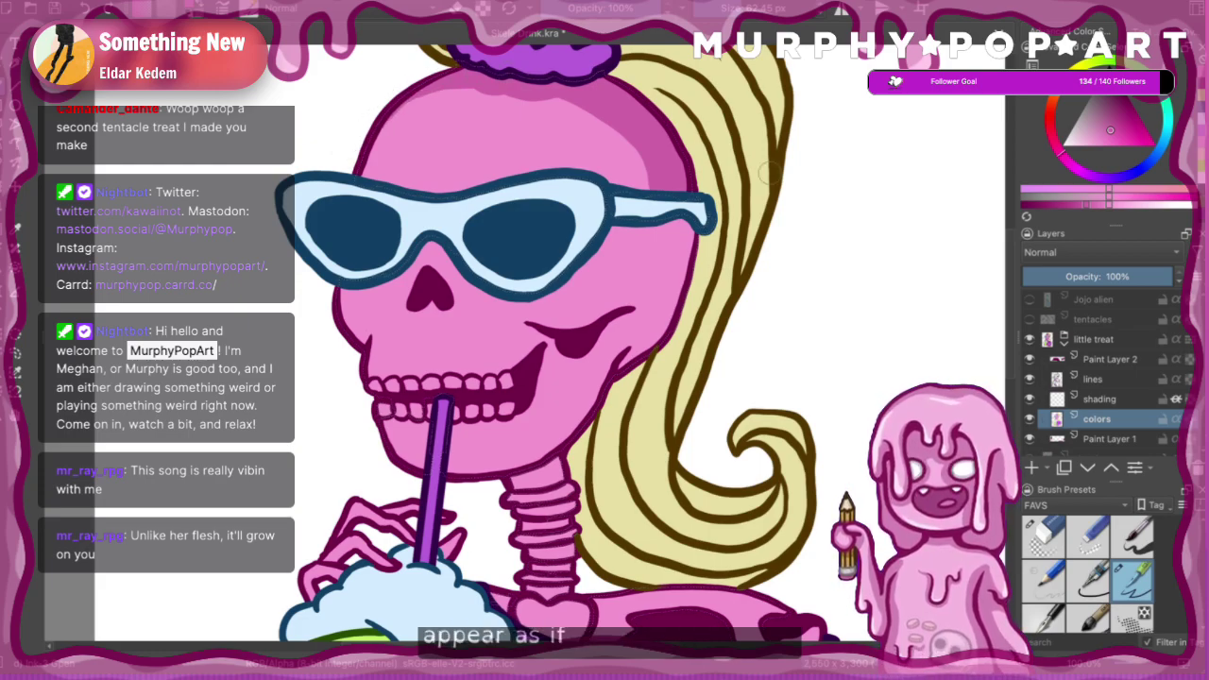
mouse_move(659, 214)
mouse_down()
mouse_move(650, 277)
mouse_move(579, 442)
mouse_up()
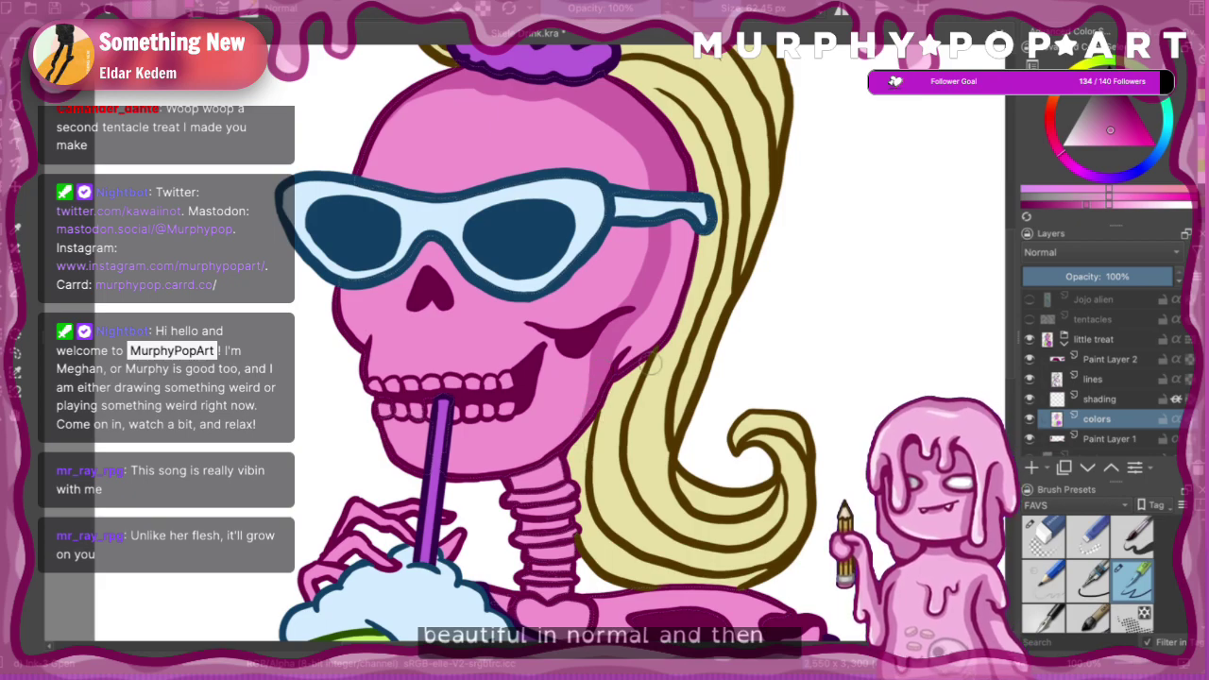
mouse_move(653, 363)
mouse_down()
mouse_move(646, 318)
mouse_move(682, 230)
mouse_up()
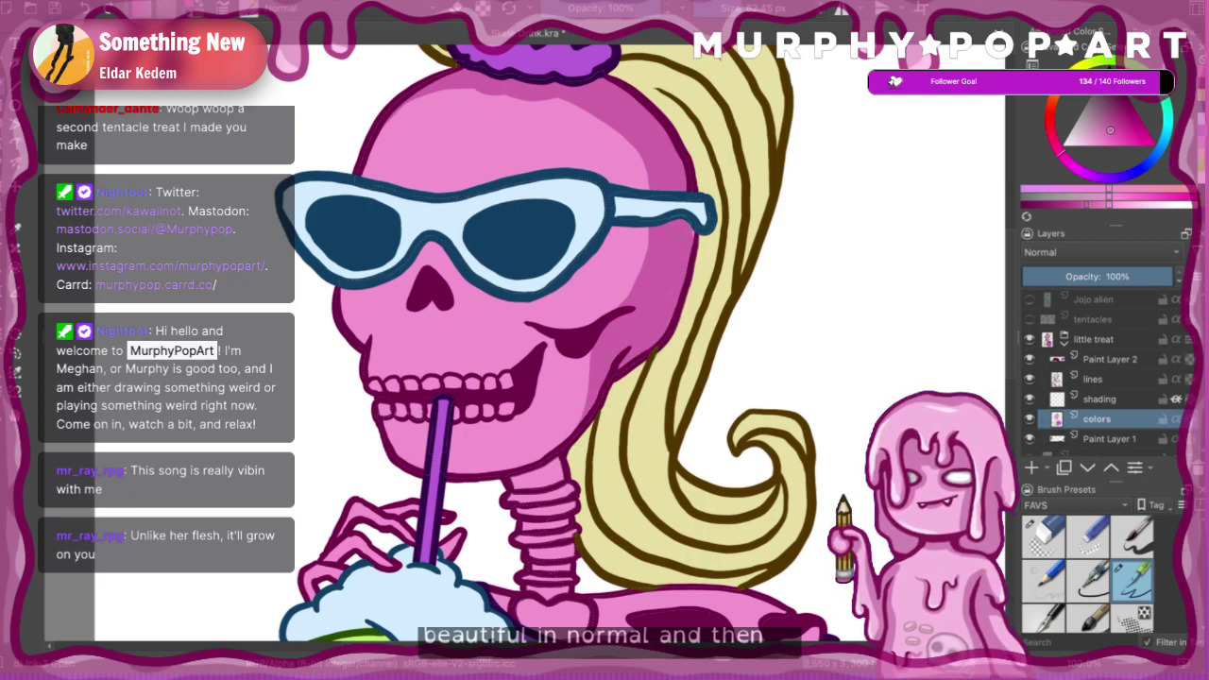
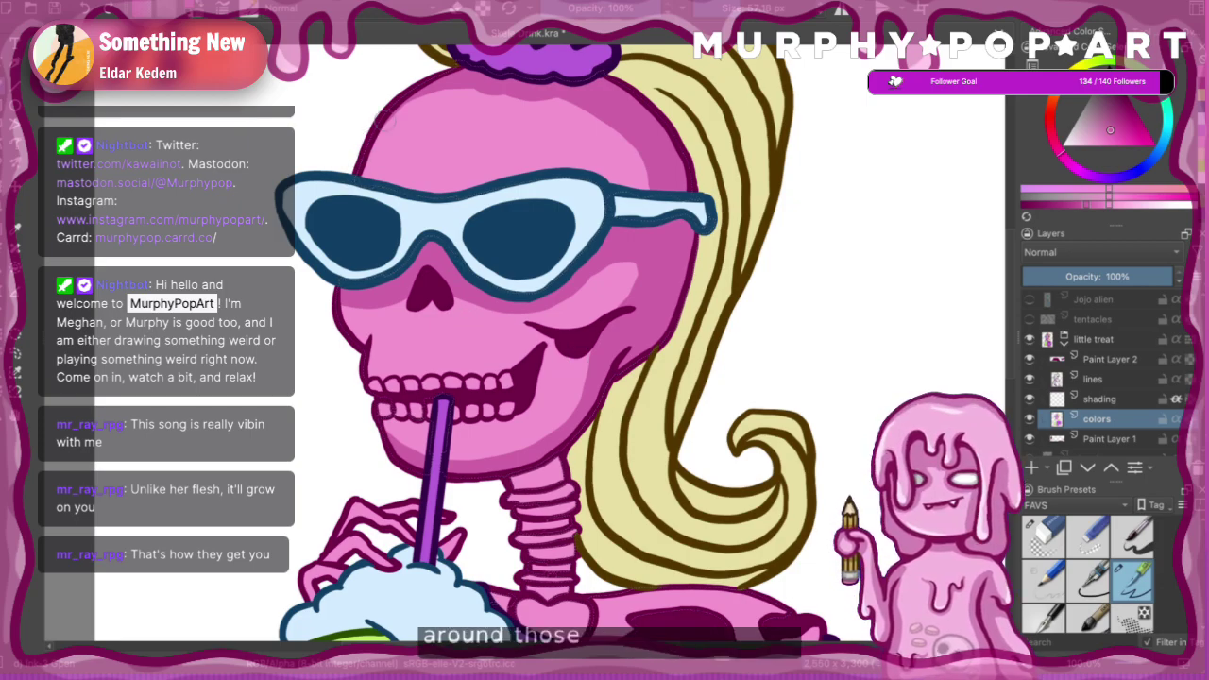
mouse_move(381, 113)
mouse_down()
mouse_move(382, 172)
mouse_move(420, 183)
mouse_move(578, 168)
mouse_move(644, 174)
mouse_move(646, 188)
mouse_up()
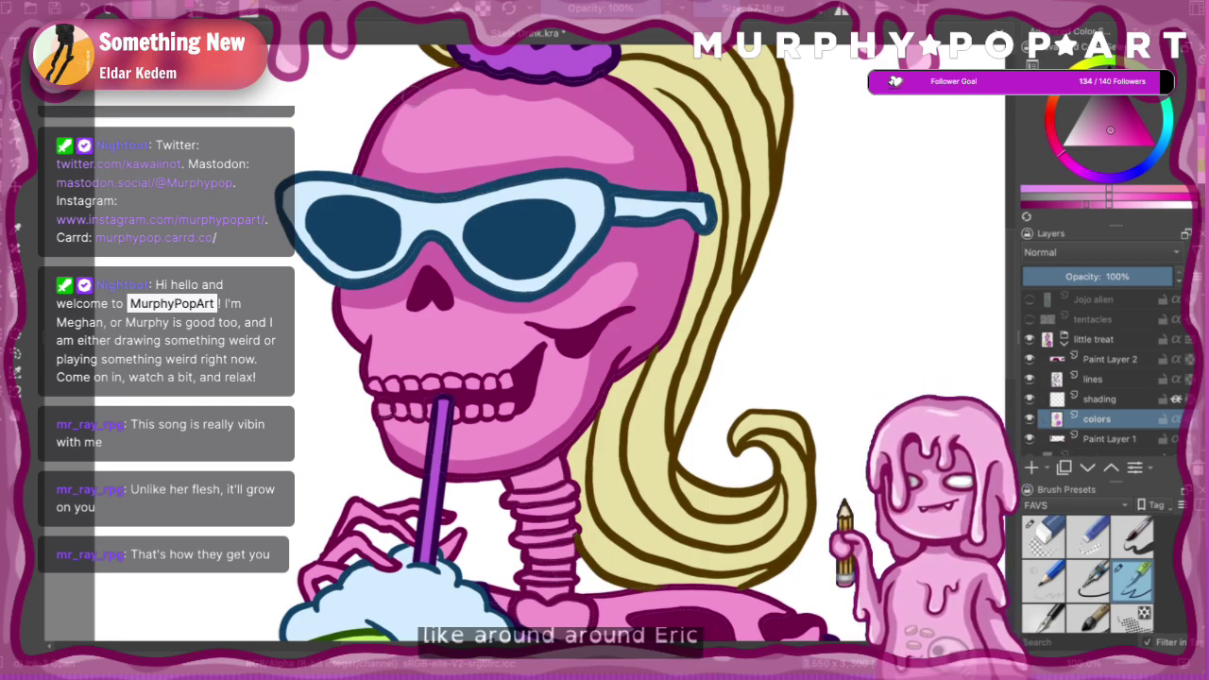
drag(408, 97, 390, 161)
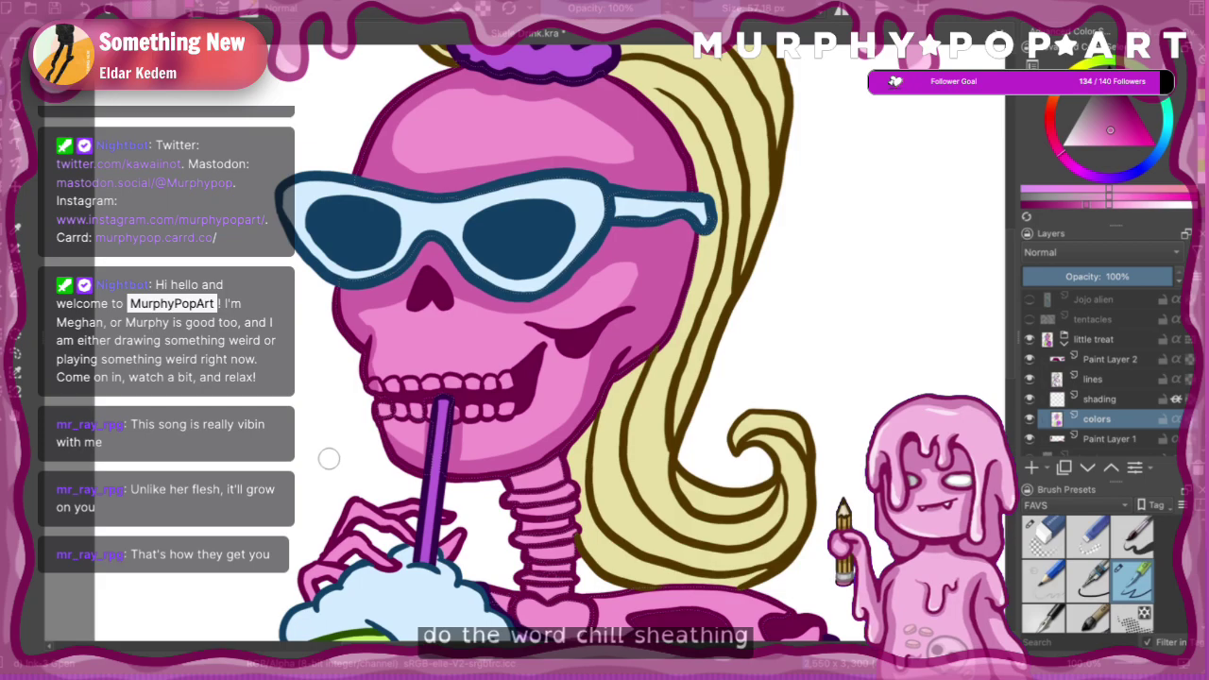
- Review the skull shading within the whole drawing and in close-up views from the ponytail down to the milkshake
scroll(328, 459, down, 5)
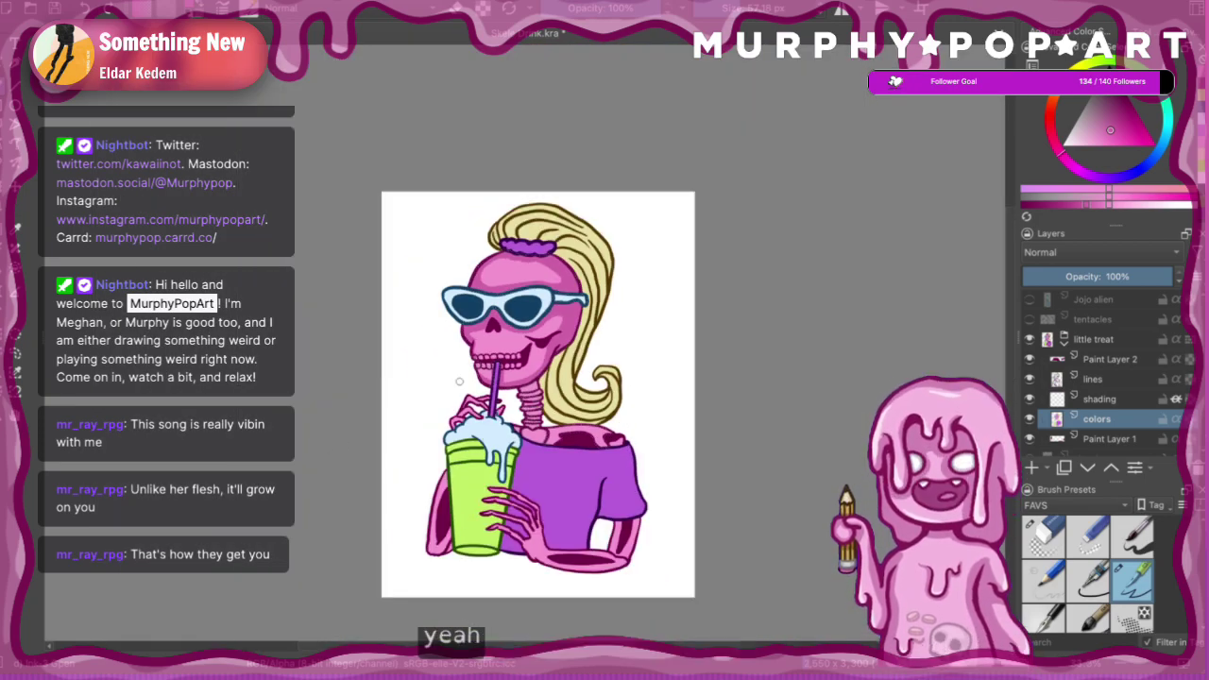
scroll(459, 380, up, 2)
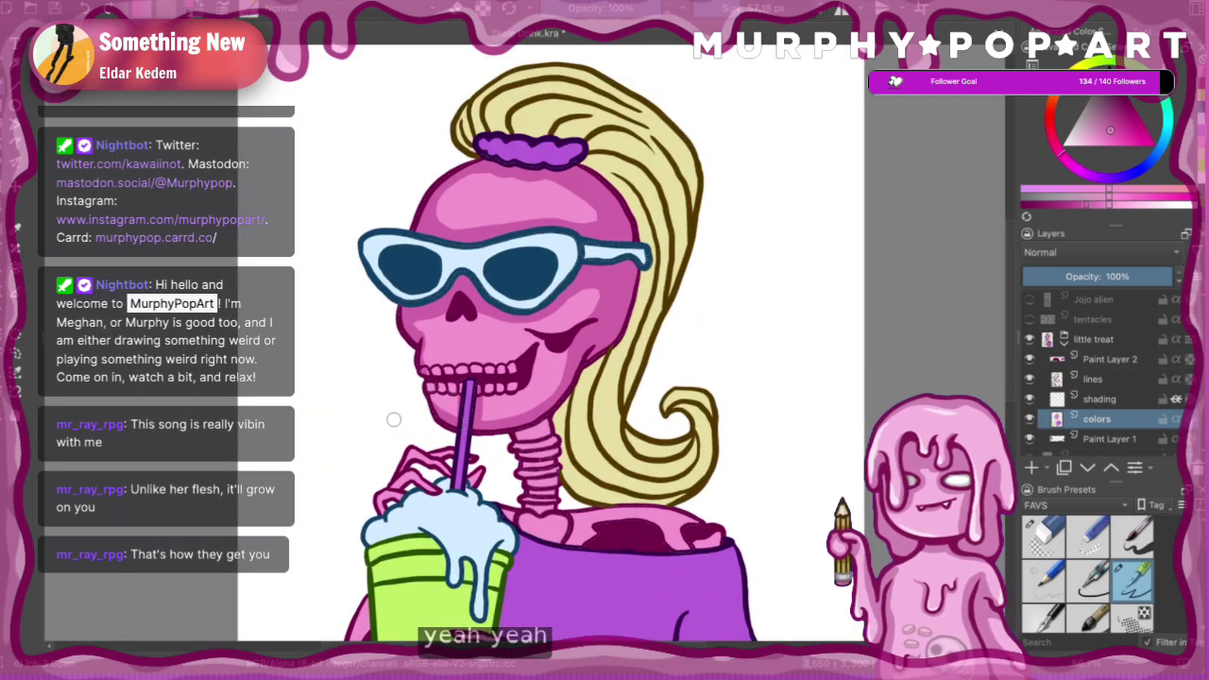
scroll(393, 419, up, 1)
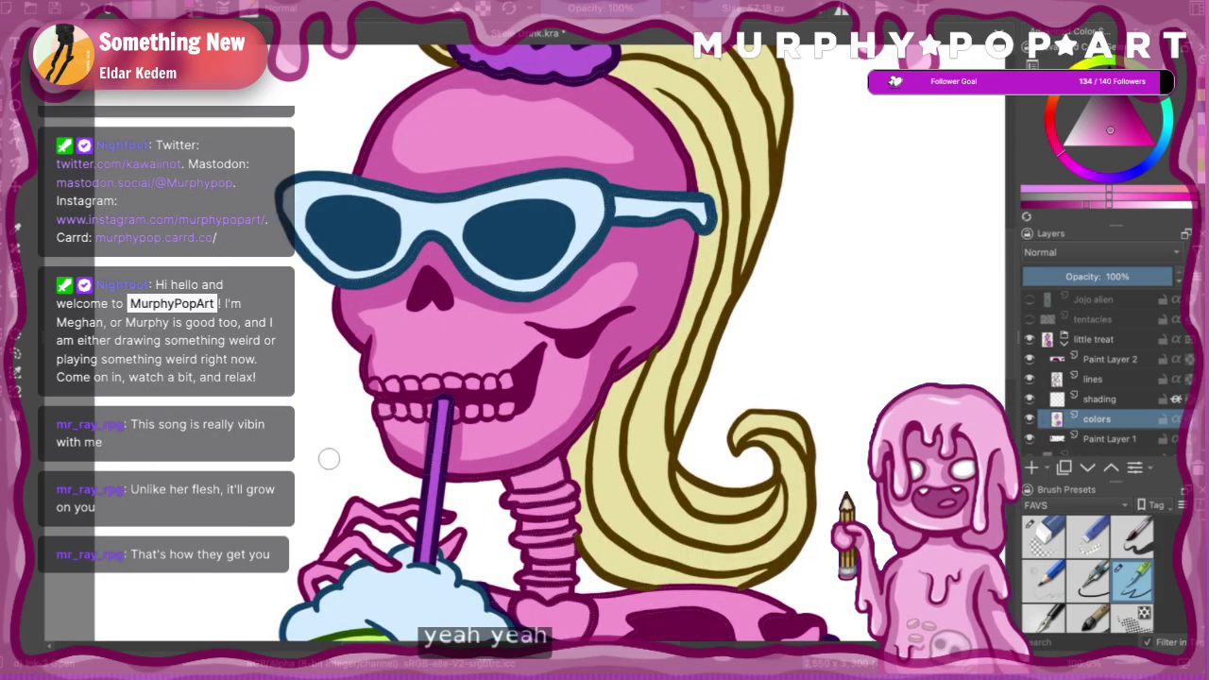
drag(1011, 364, 1011, 381)
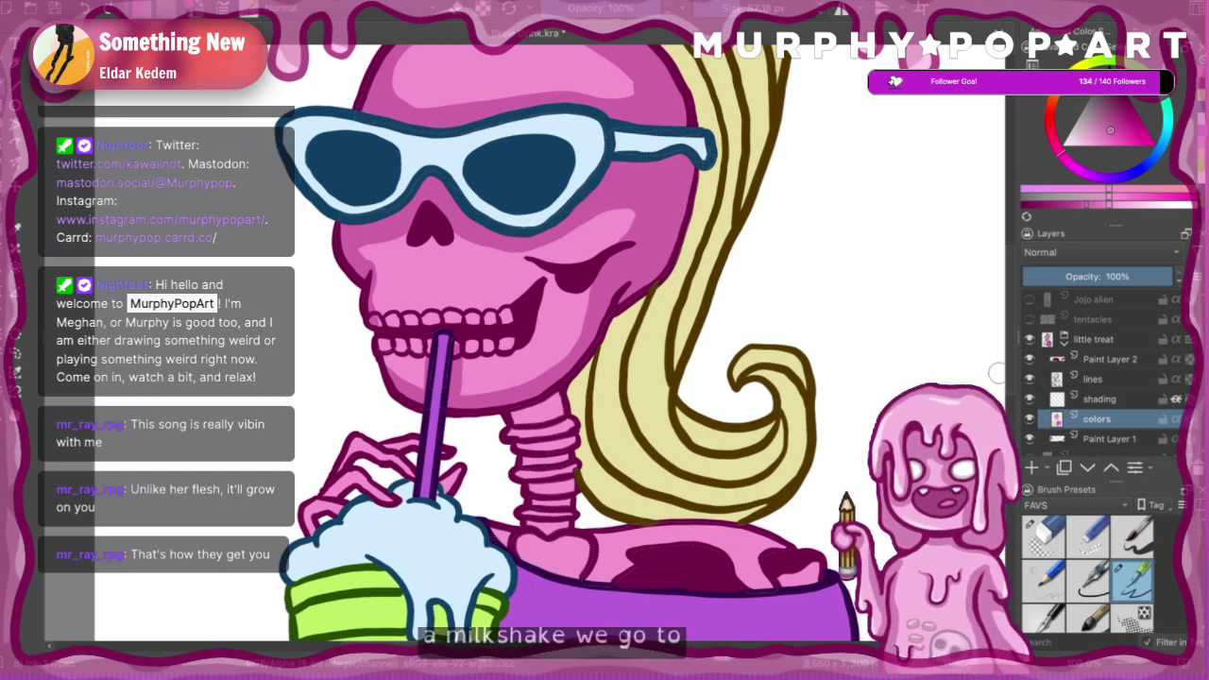
scroll(997, 373, up, 4)
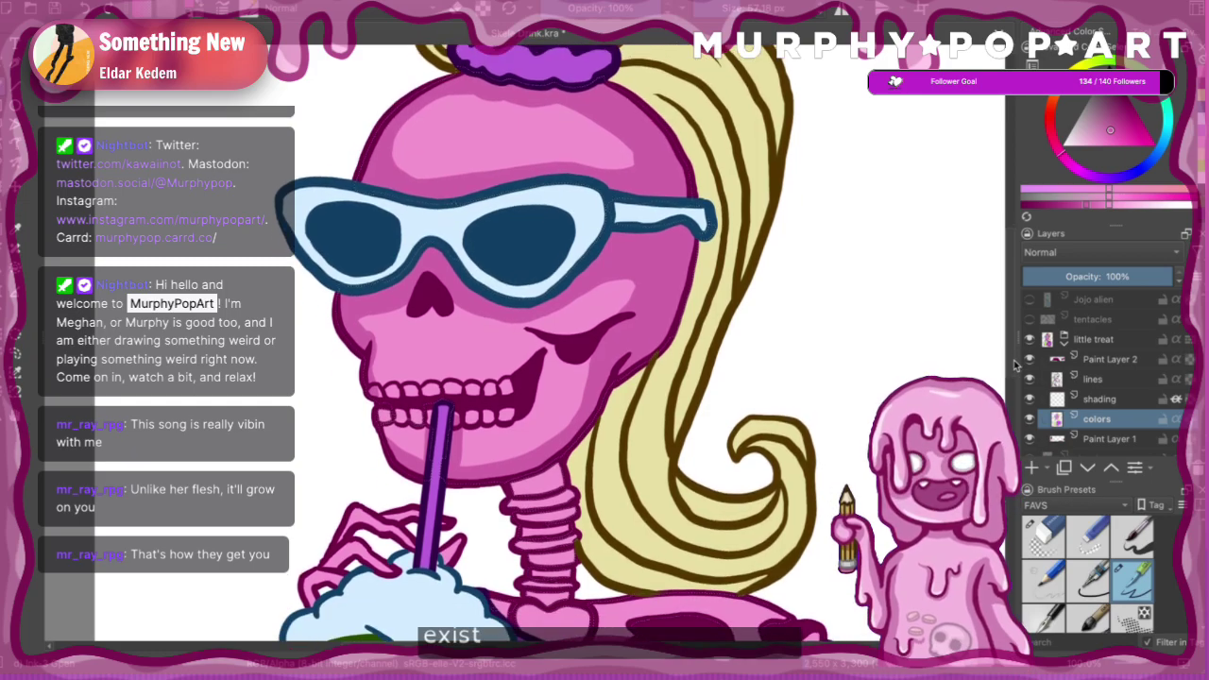
scroll(1015, 364, up, 1)
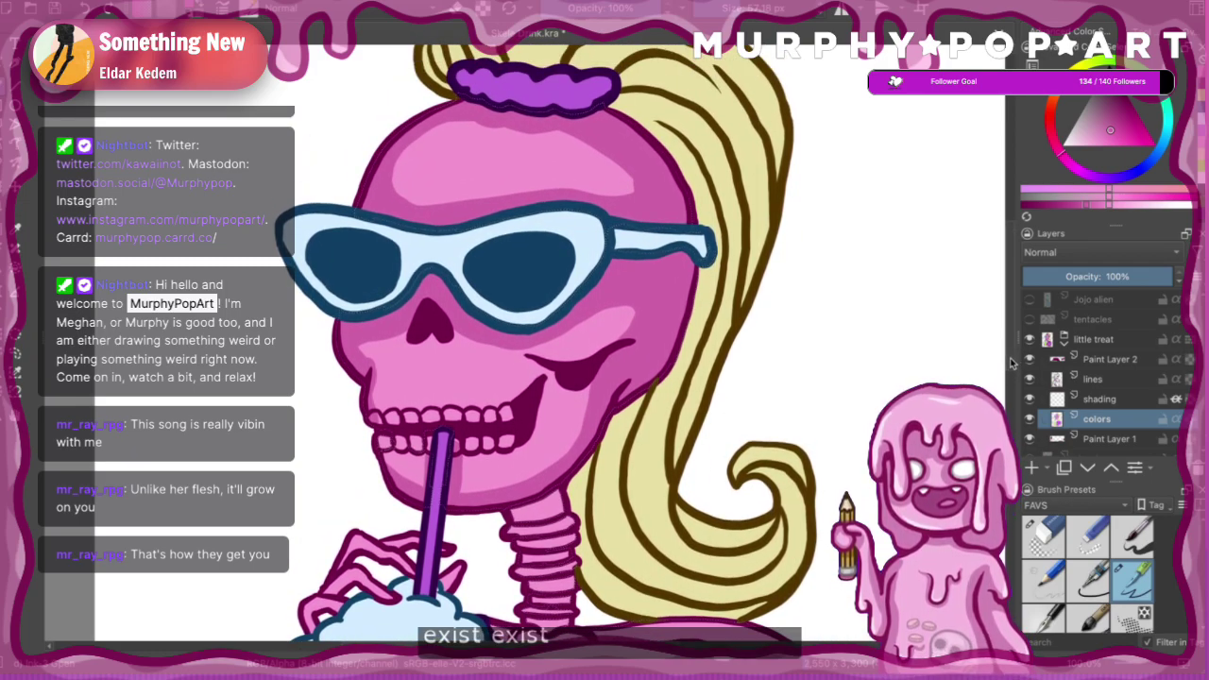
drag(1010, 364, 1027, 343)
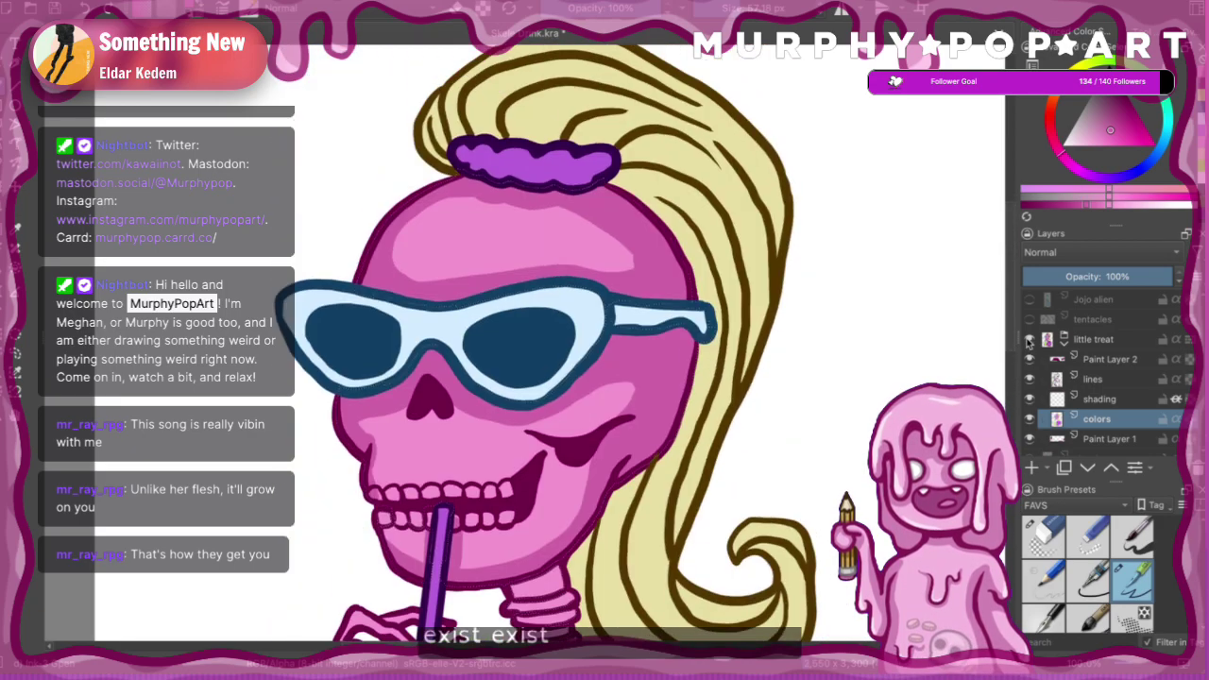
scroll(1028, 343, down, 5)
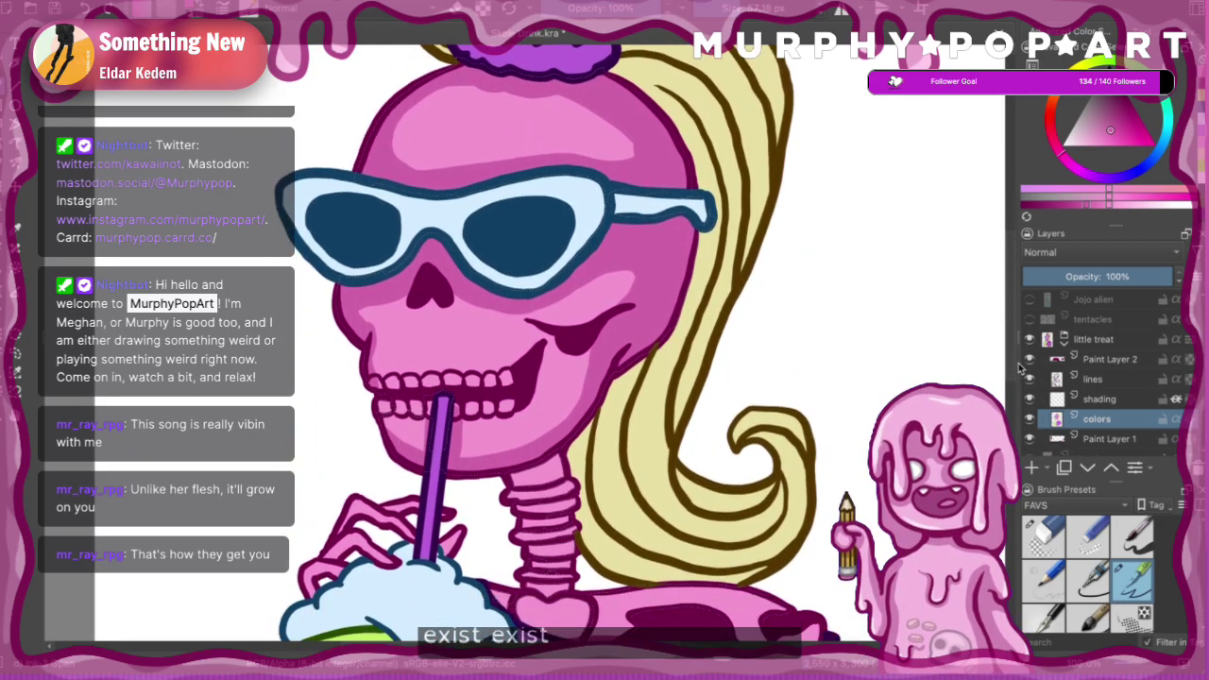
scroll(1020, 345, up, 5)
scroll(1018, 347, down, 8)
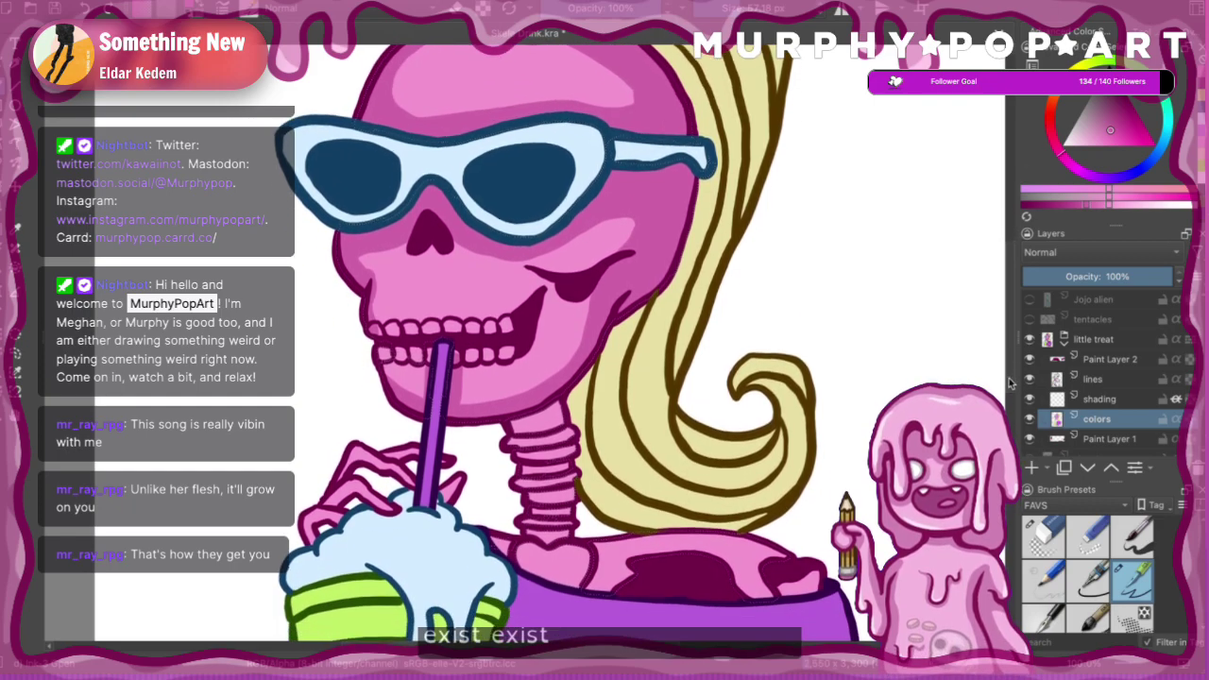
scroll(1017, 357, up, 5)
scroll(1018, 378, down, 8)
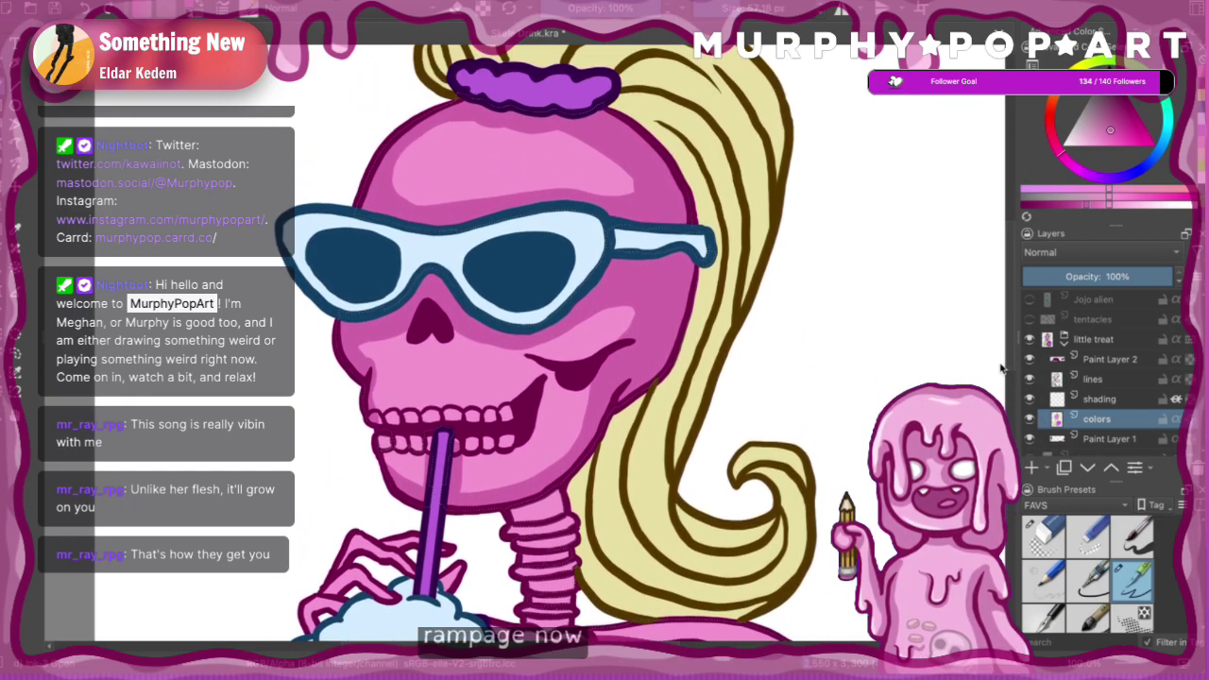
scroll(1020, 406, up, 8)
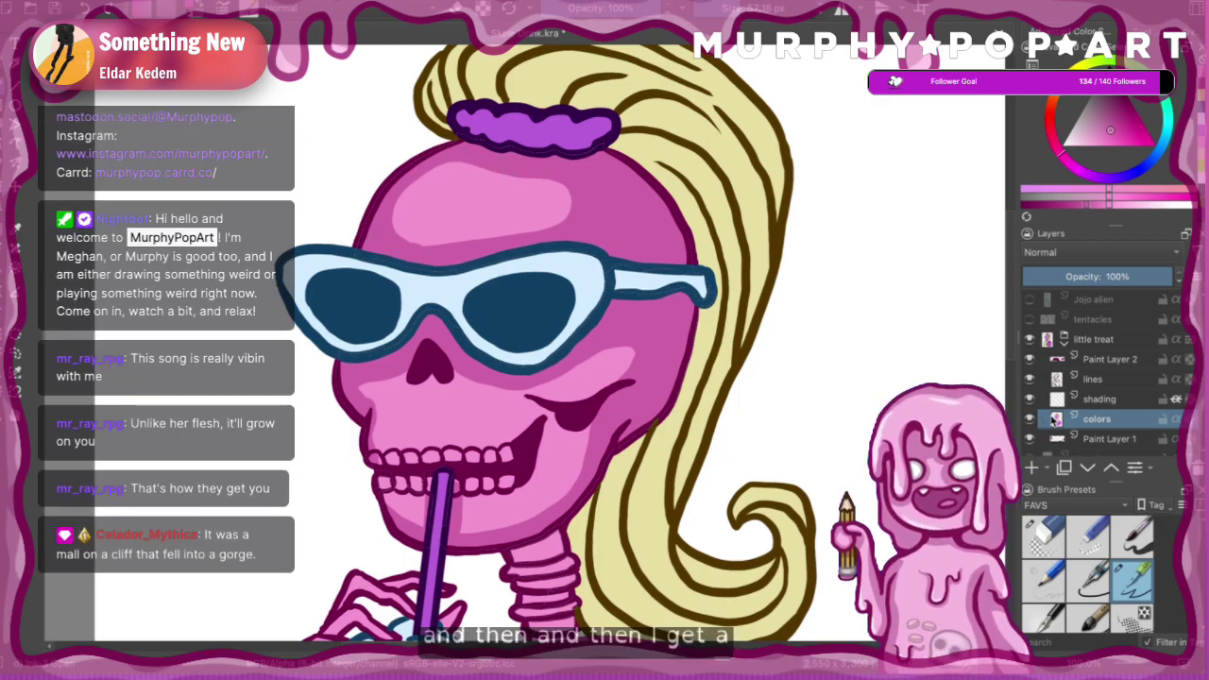
scroll(702, 359, down, 2)
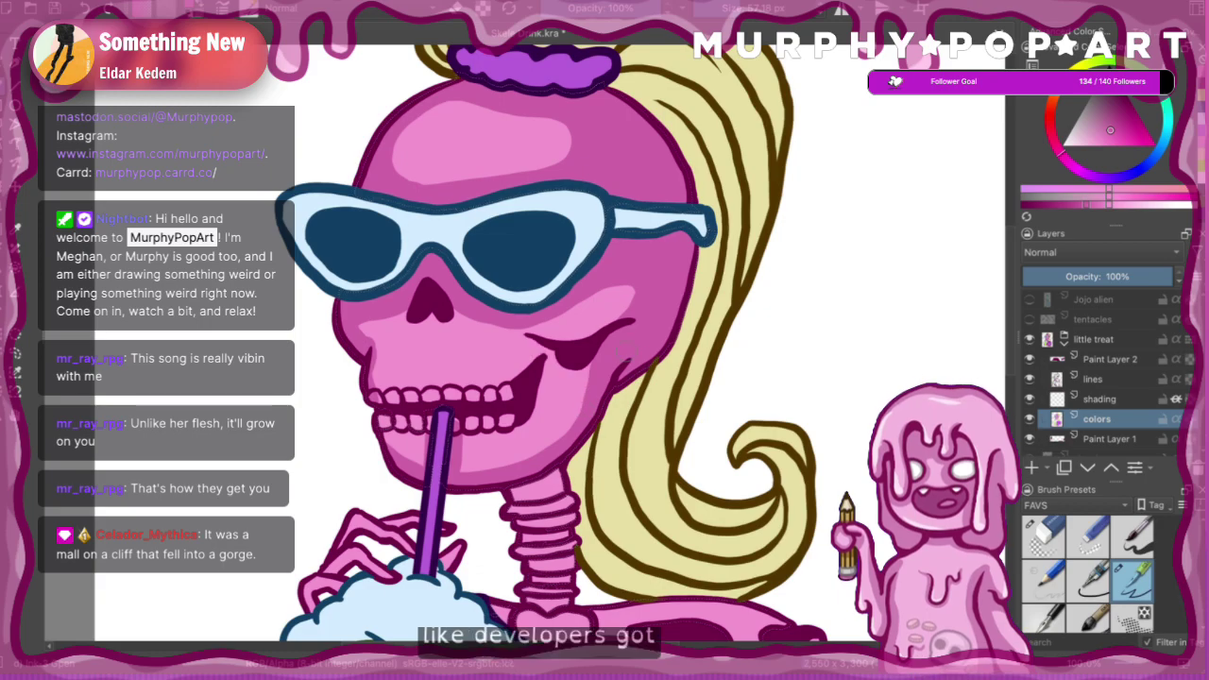
- Shade around the cheekbone hollow and the jaw behind the mouth in darker pink, undoing and repainting the cheek strokes
drag(505, 333, 587, 372)
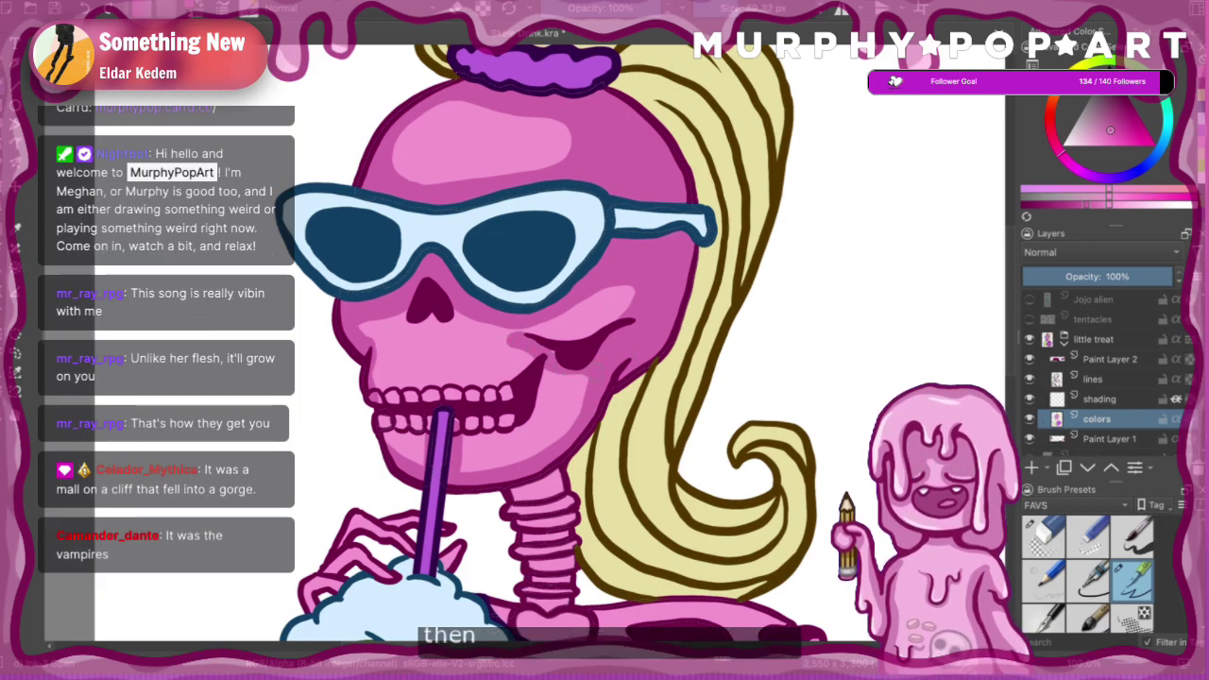
key(ctrl+z)
drag(501, 336, 583, 370)
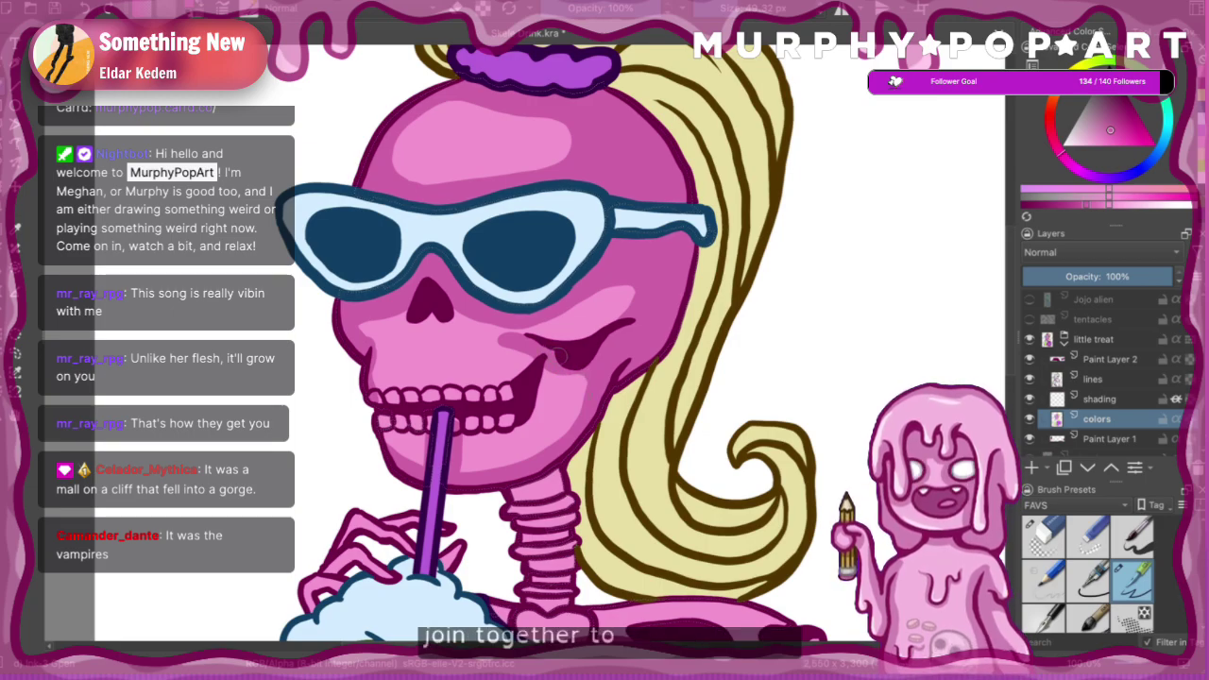
key(ctrl+z)
mouse_move(491, 332)
mouse_down()
mouse_move(557, 357)
mouse_move(583, 390)
mouse_up()
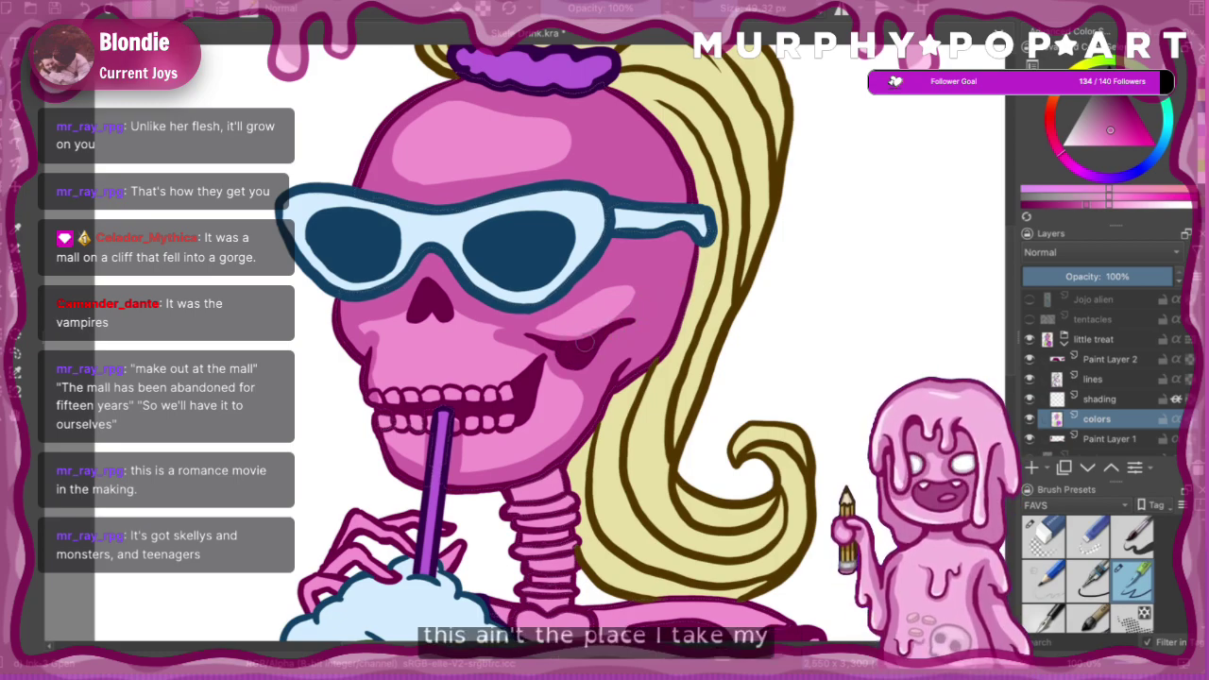
drag(592, 336, 619, 313)
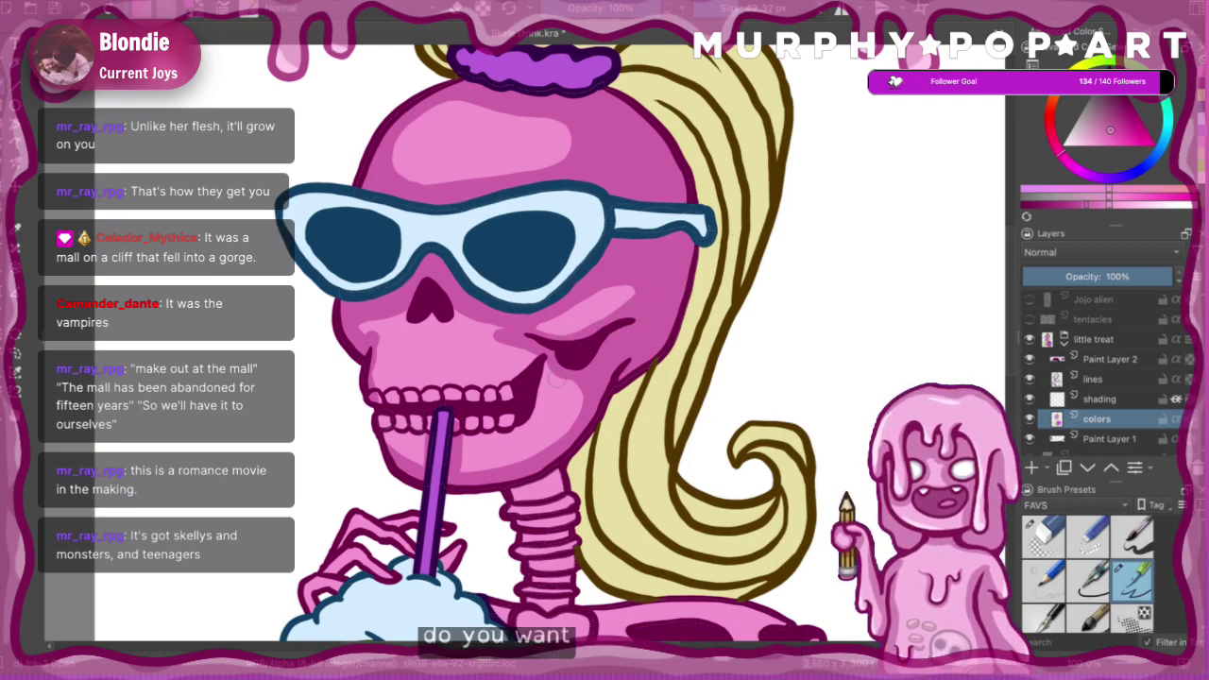
drag(573, 380, 579, 411)
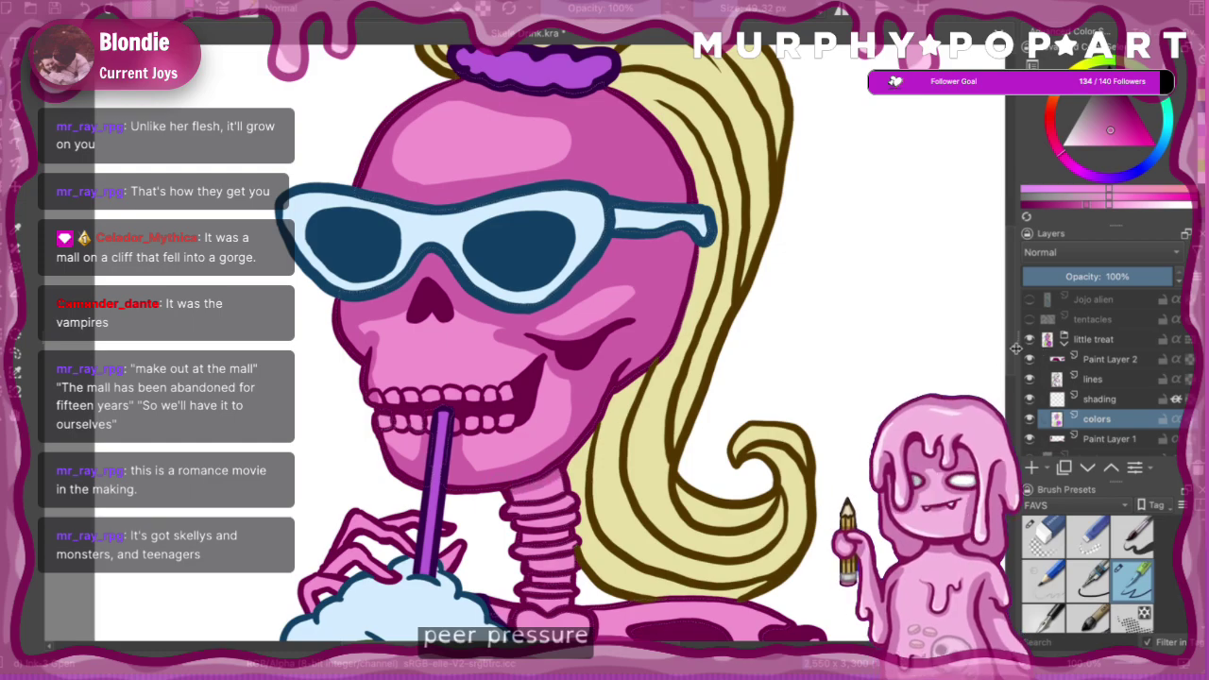
- Paint darker pink shadows on the collarbone and shoulder along the shirt's neckline, choose the eraser preset and undo the last change
scroll(600, 382, down, 3)
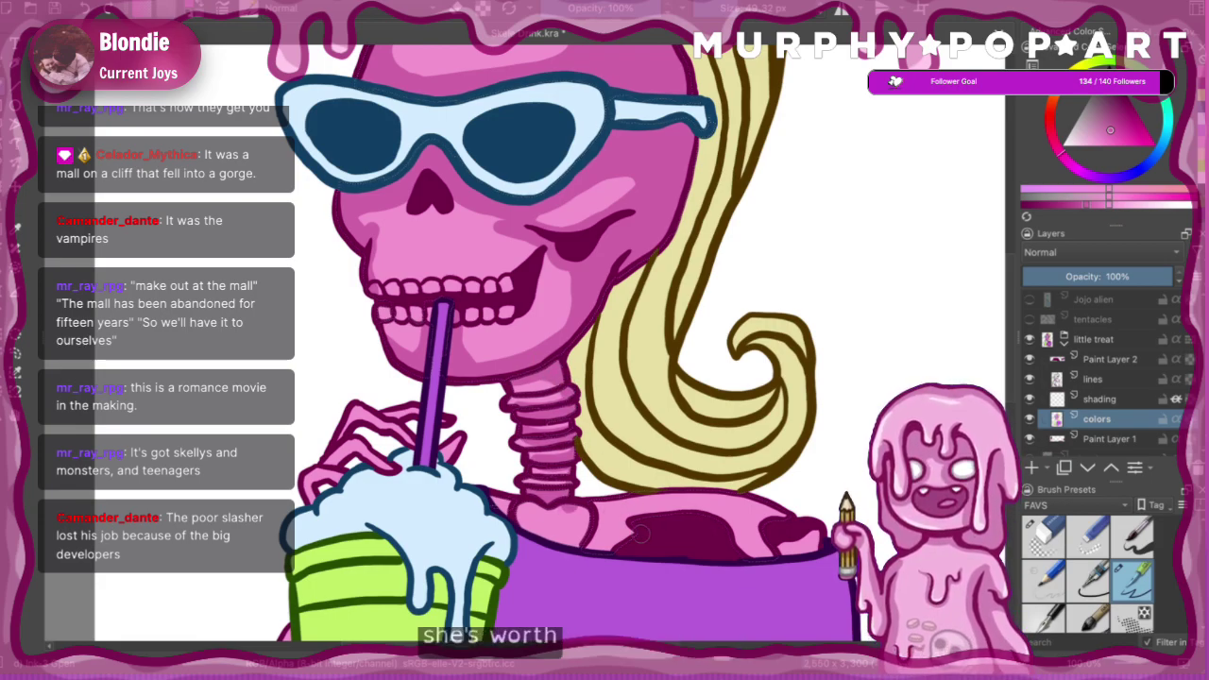
mouse_move(518, 512)
mouse_down()
mouse_move(572, 541)
mouse_move(650, 544)
mouse_up()
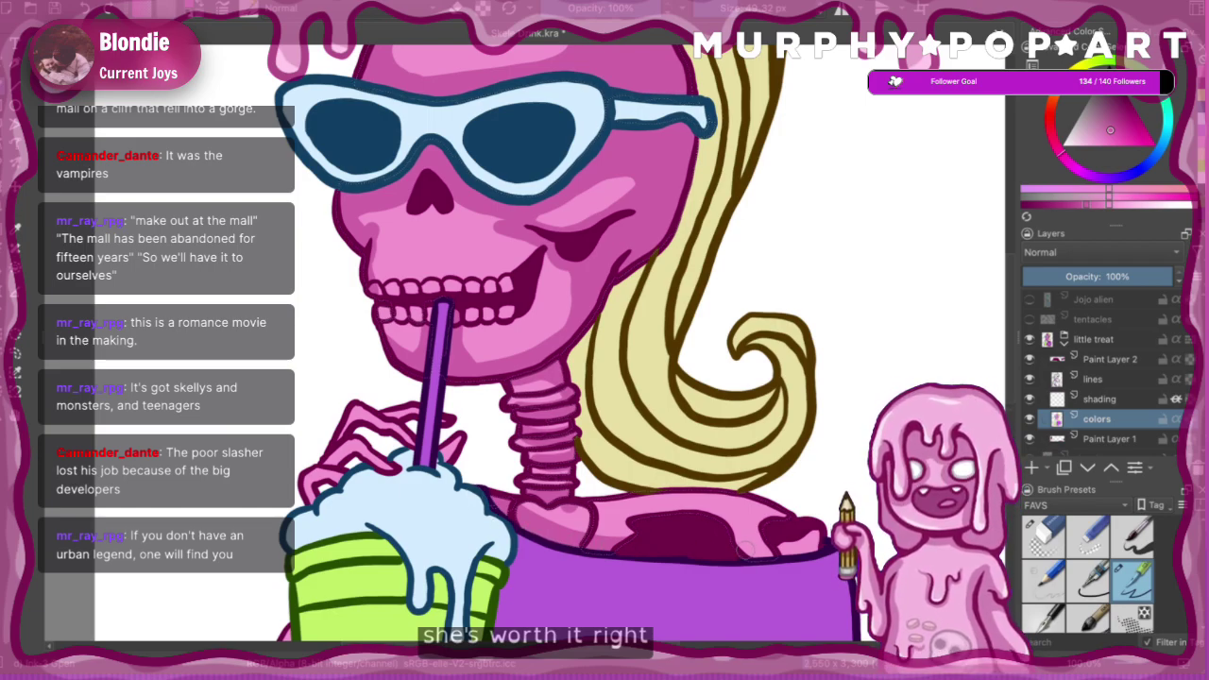
mouse_move(745, 551)
mouse_down()
mouse_move(776, 553)
mouse_move(774, 538)
mouse_up()
click(1044, 538)
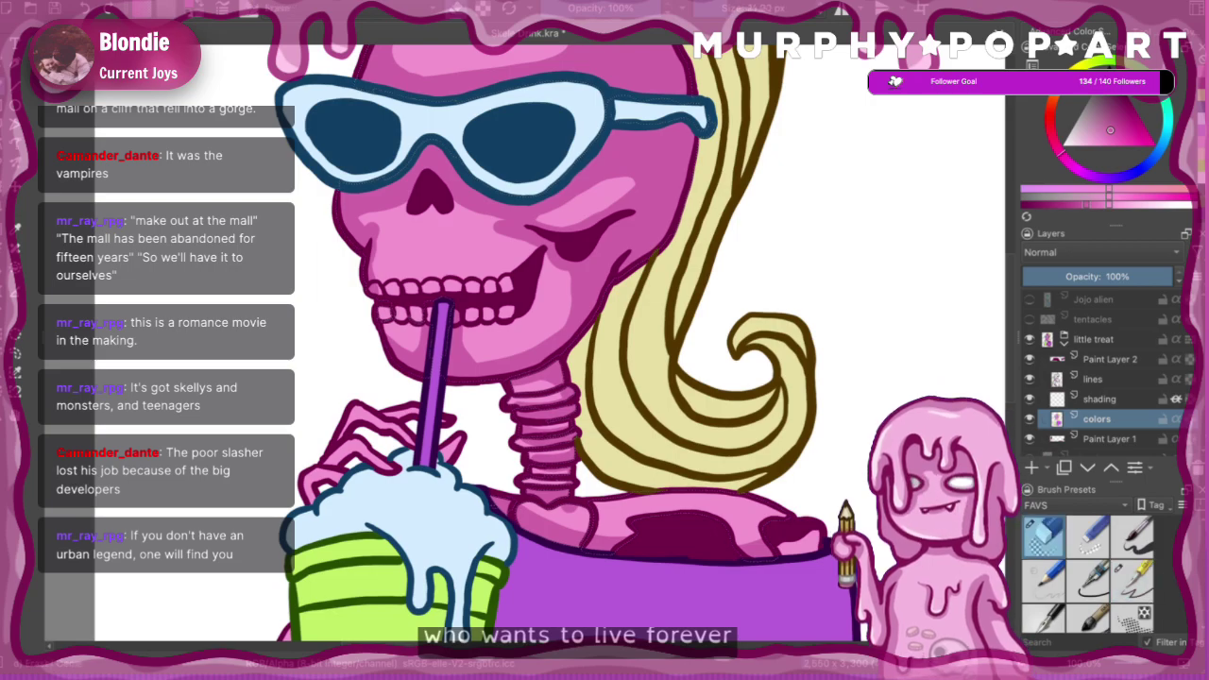
key(ctrl+z)
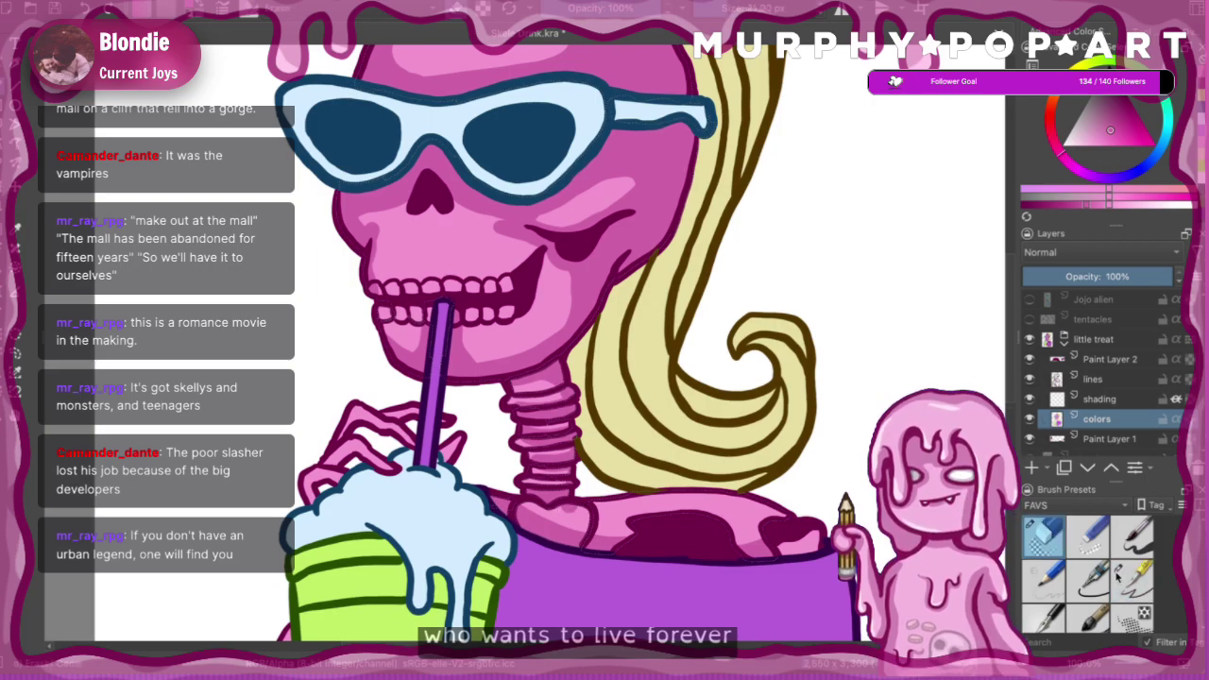
- Check the colors layer by repeatedly switching its visibility and examine the shading on the skull and shoulder
click(1029, 421)
click(1029, 420)
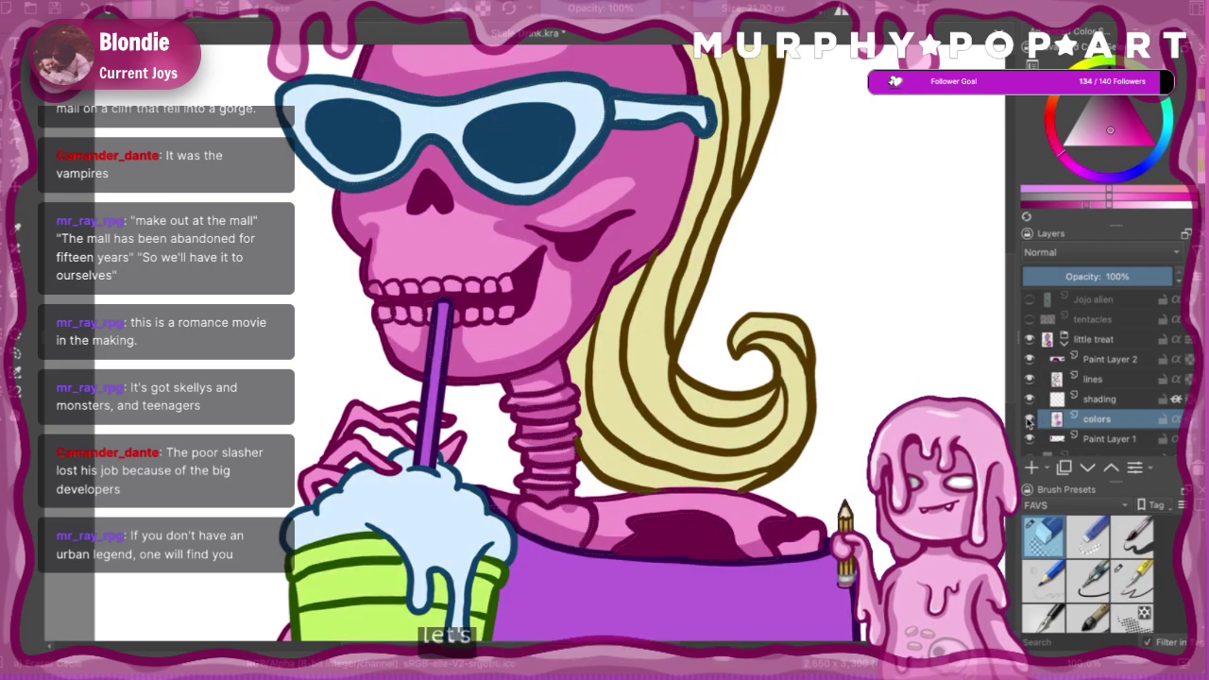
click(1028, 420)
click(1029, 420)
click(1029, 420)
click(1029, 420)
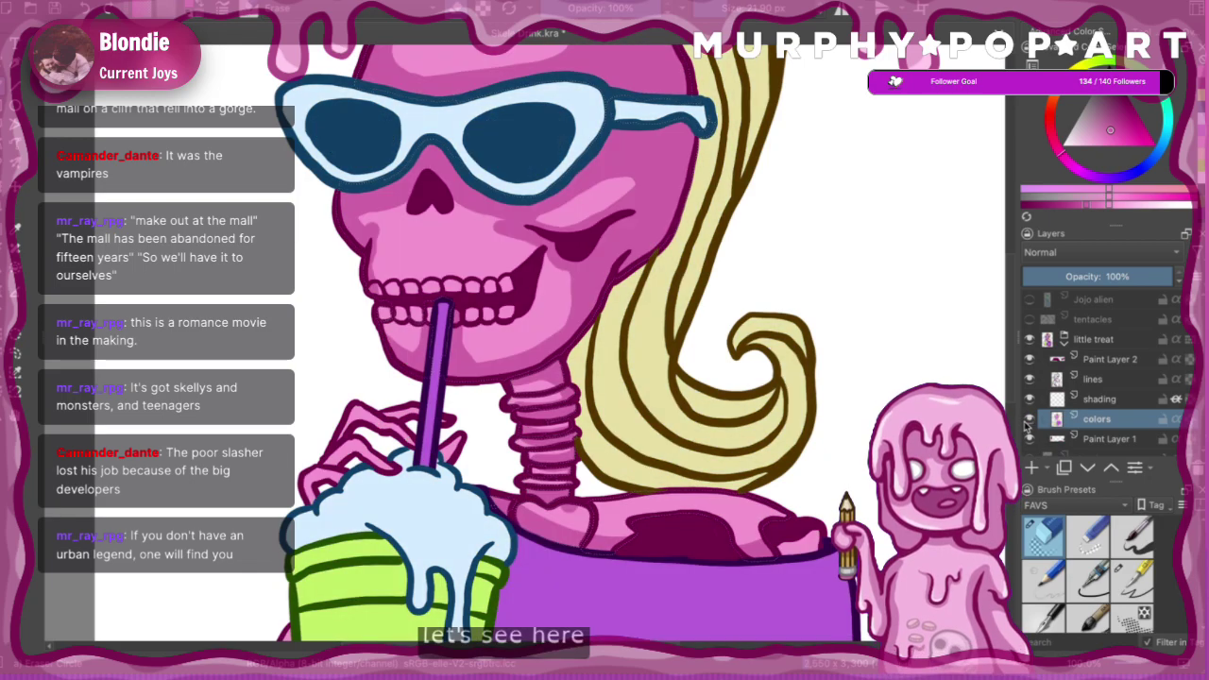
scroll(548, 340, up, 3)
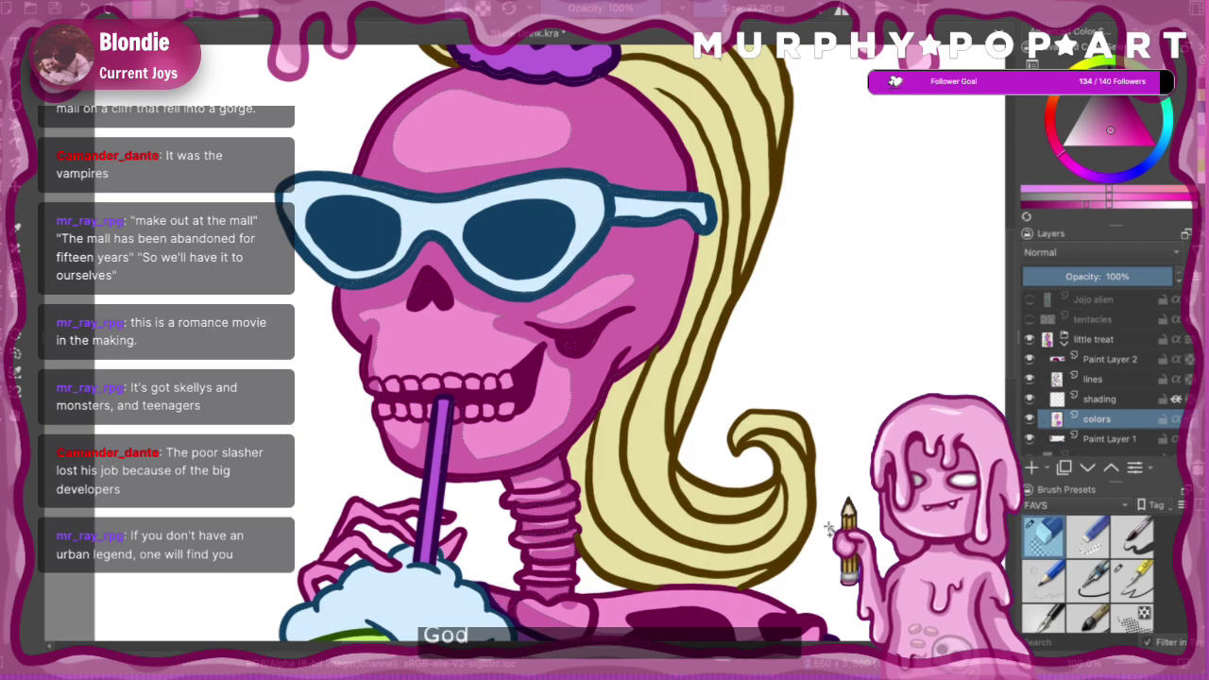
scroll(737, 524, down, 3)
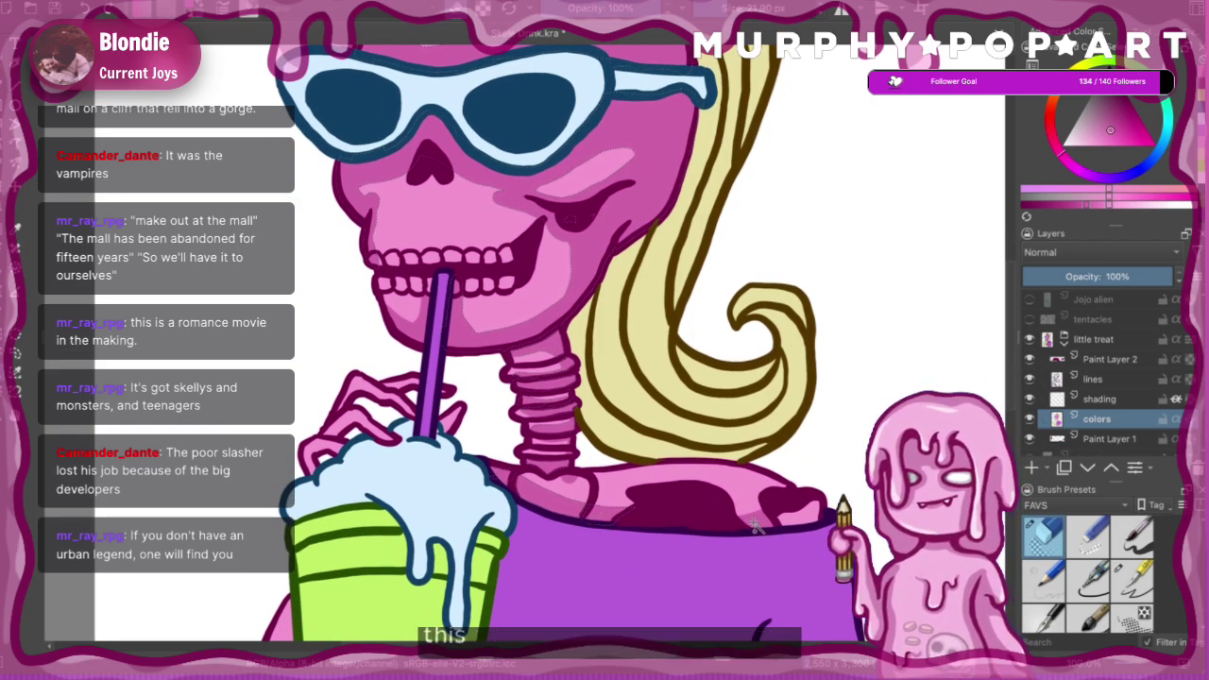
- Repaint the skull's darker pink shadows on the shading layer with the inking brush preset
click(1107, 401)
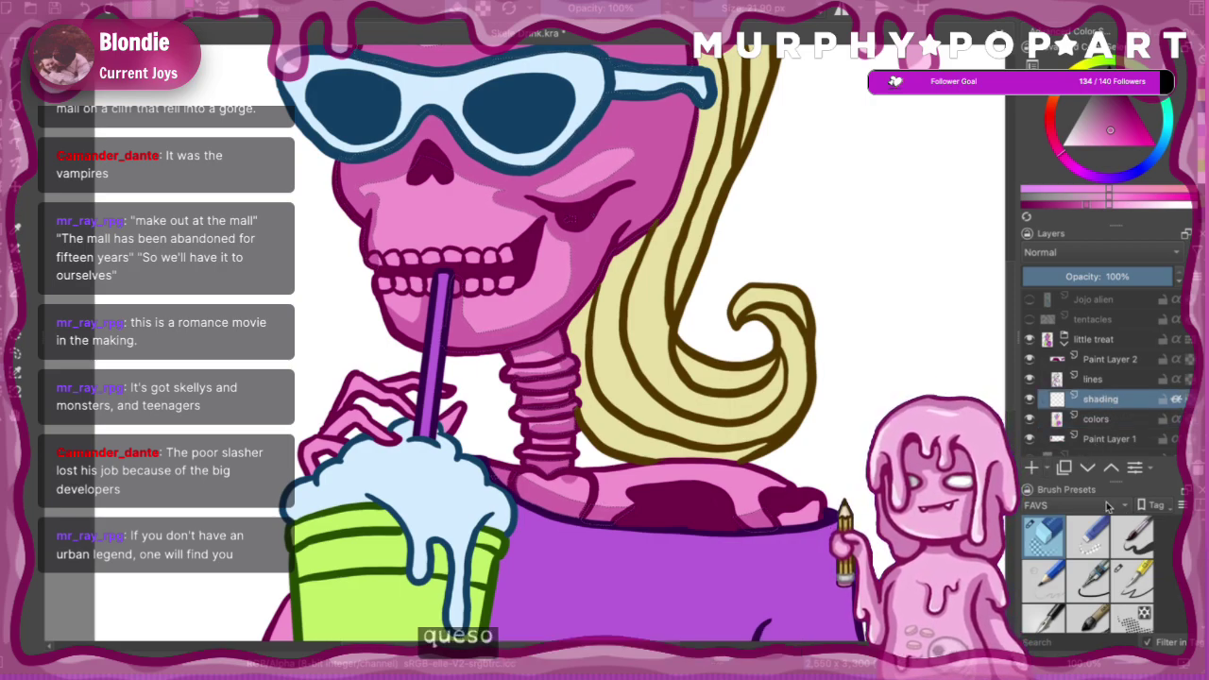
click(1029, 420)
click(1029, 419)
click(1131, 578)
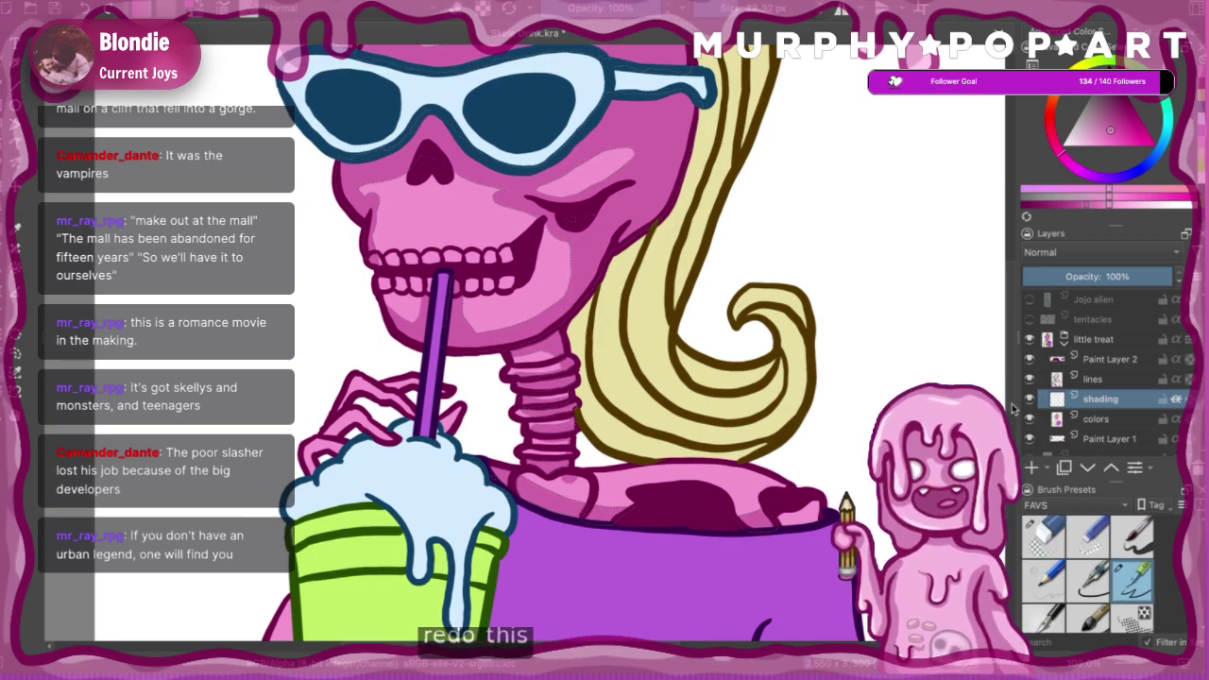
scroll(312, 272, up, 3)
drag(630, 168, 641, 169)
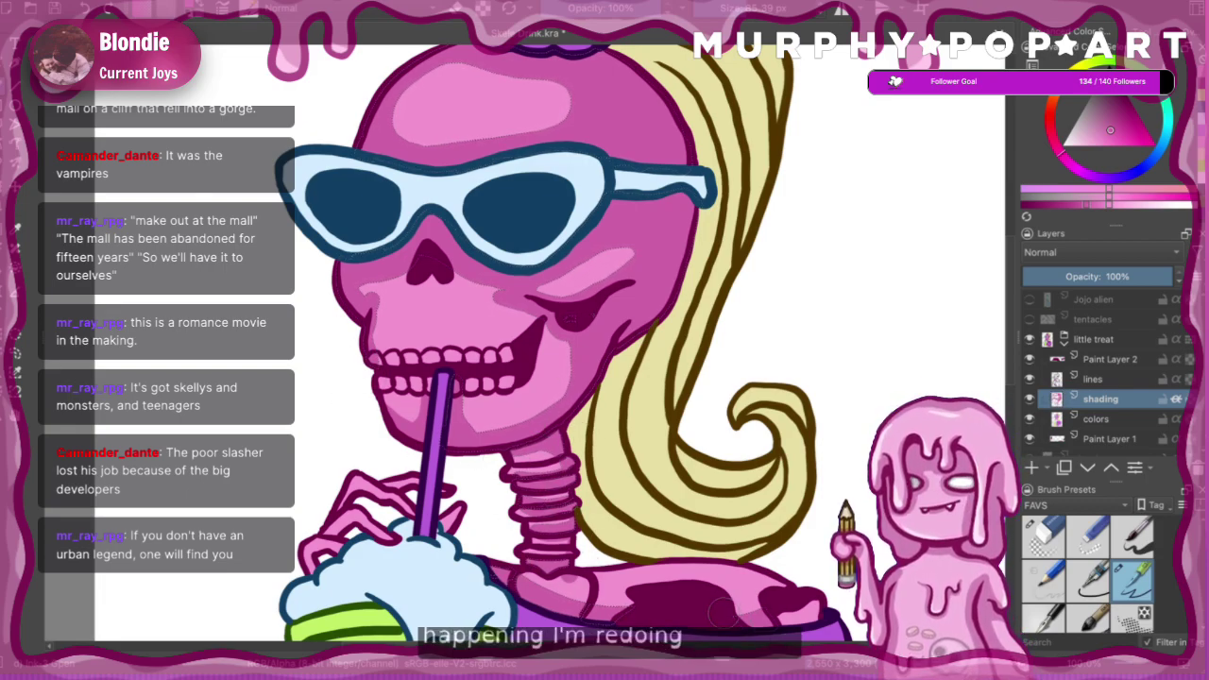
- Sample the skull's light pink, hide the shading layer and paint over the old forehead and crown shadows on the colors layer
click(1133, 419)
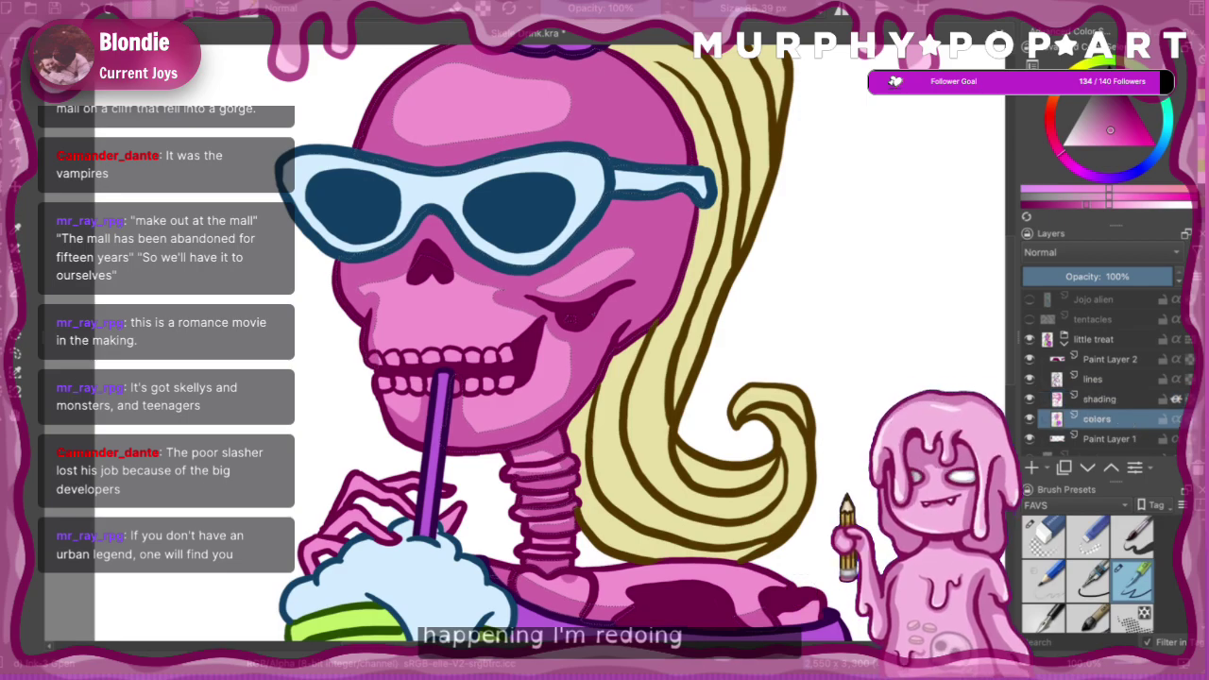
ctrl+click(441, 111)
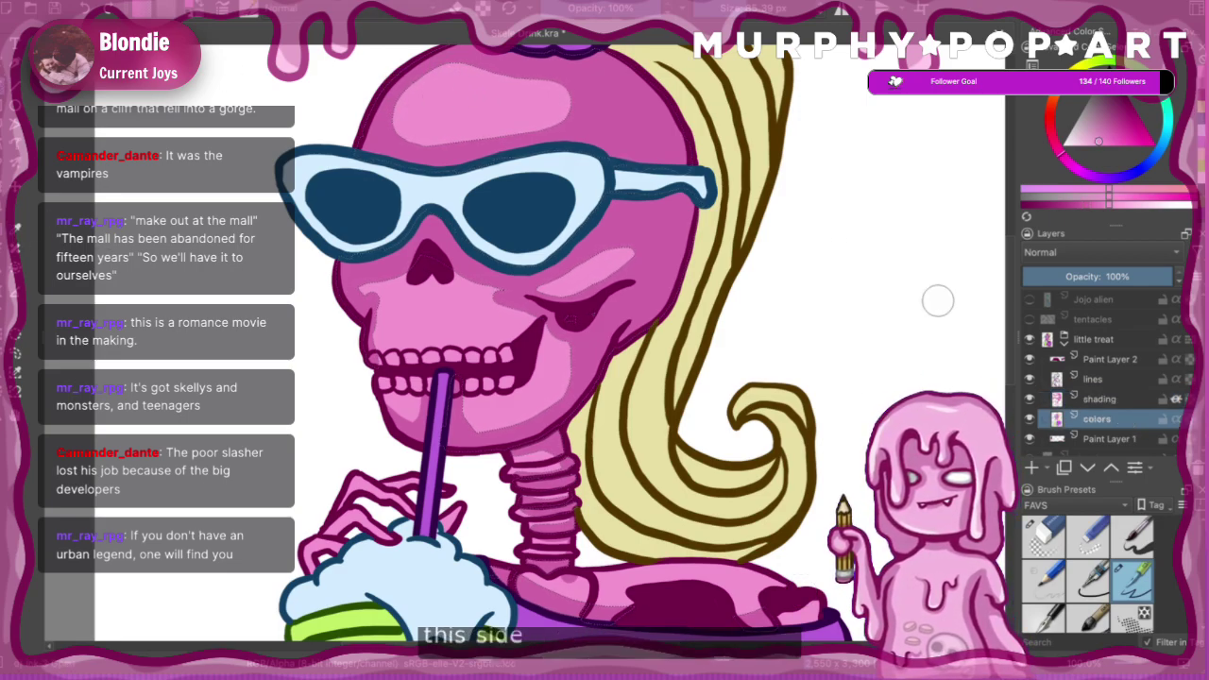
click(1029, 419)
click(1029, 419)
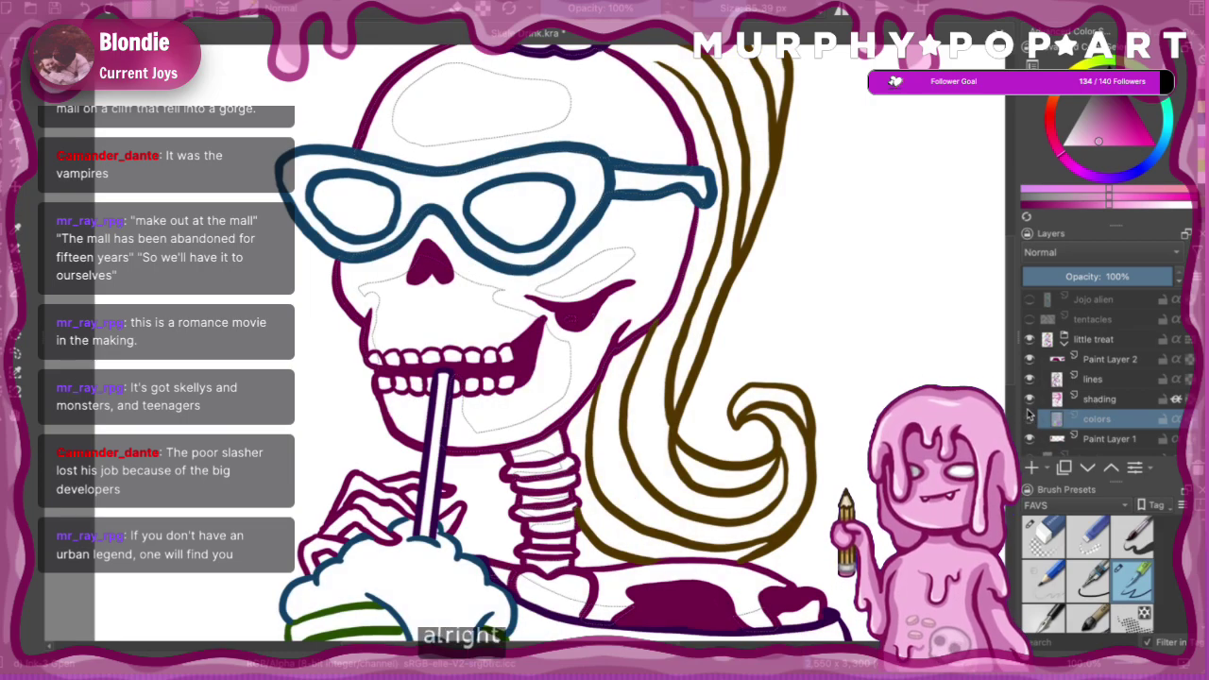
click(1029, 398)
mouse_move(405, 127)
mouse_down()
mouse_move(371, 124)
mouse_move(447, 145)
mouse_move(586, 94)
mouse_move(519, 65)
mouse_up()
mouse_move(576, 120)
mouse_down()
mouse_move(662, 140)
mouse_move(671, 93)
mouse_up()
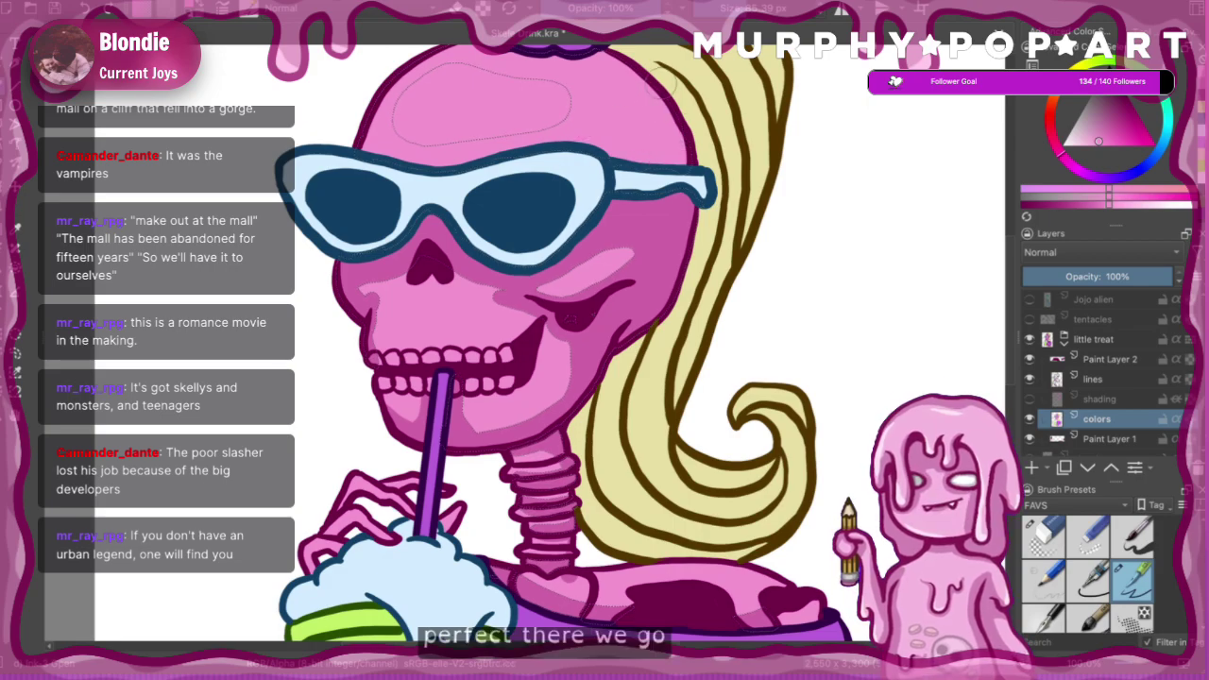
- Cover the old cheek, jaw and shoulder shadows with light pink on the colors layer and show the shading layer again
drag(651, 210, 515, 285)
mouse_move(674, 178)
mouse_down()
mouse_move(624, 283)
mouse_move(542, 318)
mouse_up()
mouse_move(477, 268)
mouse_down()
mouse_move(363, 274)
mouse_move(430, 226)
mouse_up()
mouse_move(458, 382)
mouse_down()
mouse_move(416, 460)
mouse_move(334, 305)
mouse_up()
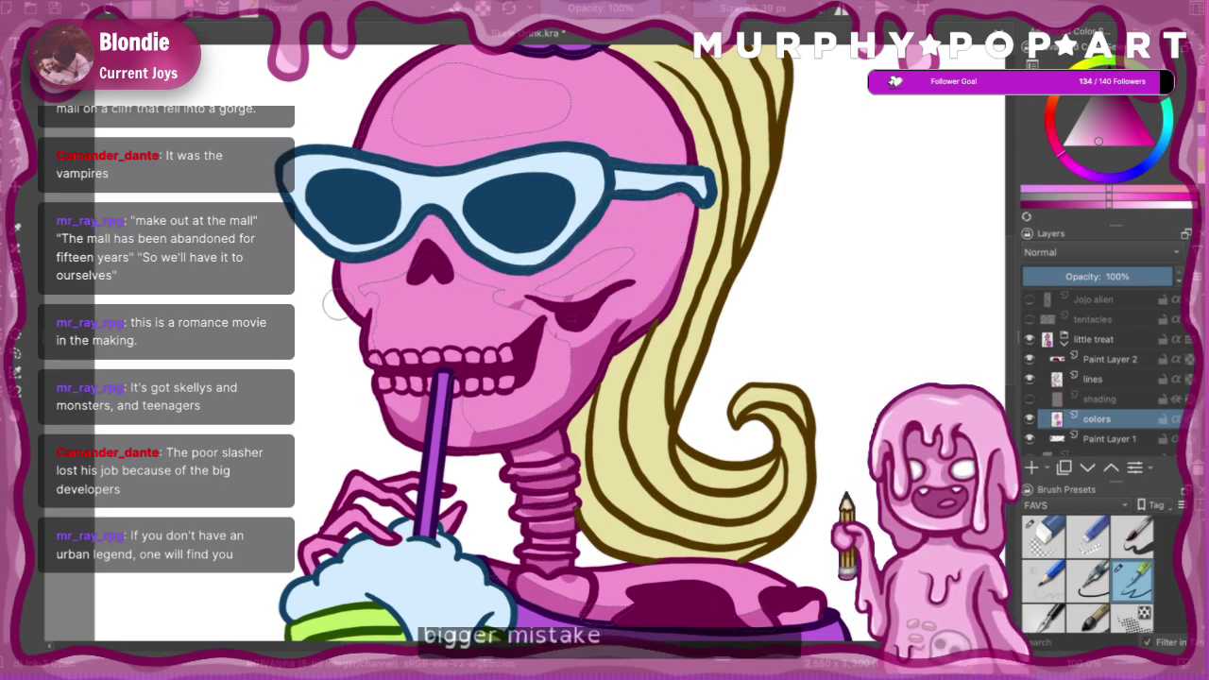
mouse_move(482, 430)
mouse_down()
mouse_move(623, 334)
mouse_move(464, 444)
mouse_move(517, 304)
mouse_up()
drag(682, 257, 652, 316)
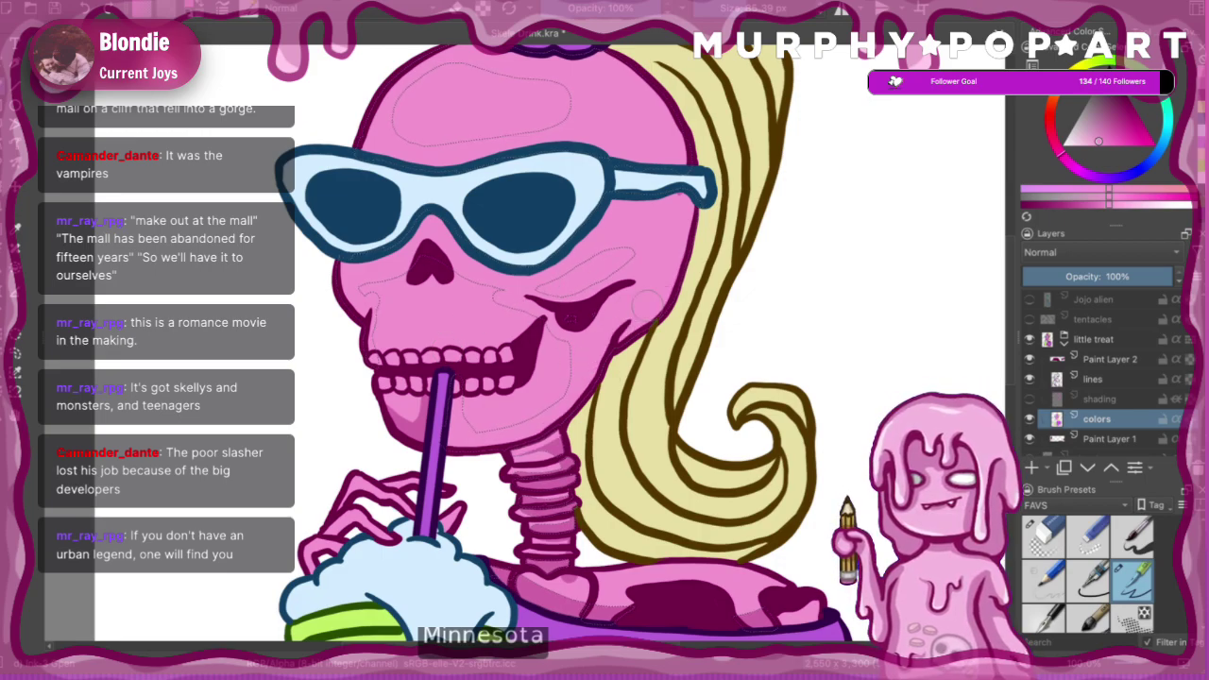
mouse_move(591, 425)
mouse_down()
mouse_move(501, 479)
mouse_move(597, 496)
mouse_move(477, 560)
mouse_move(580, 562)
mouse_move(469, 581)
mouse_move(647, 590)
mouse_move(861, 623)
mouse_up()
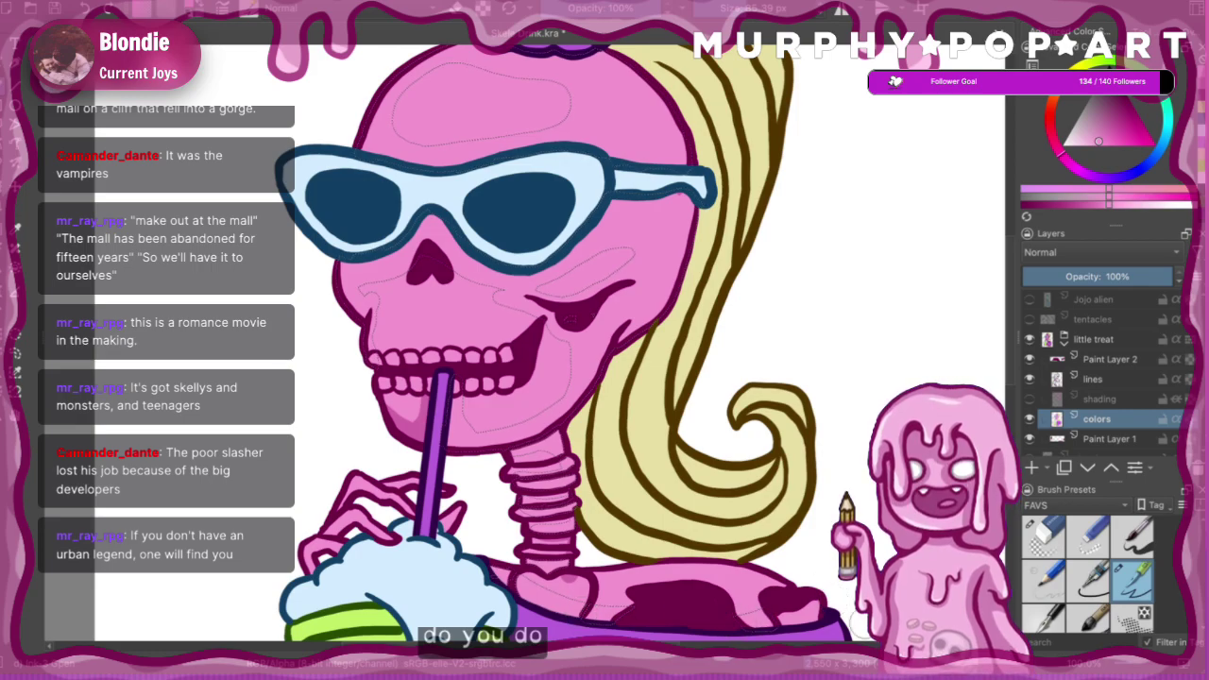
click(1030, 400)
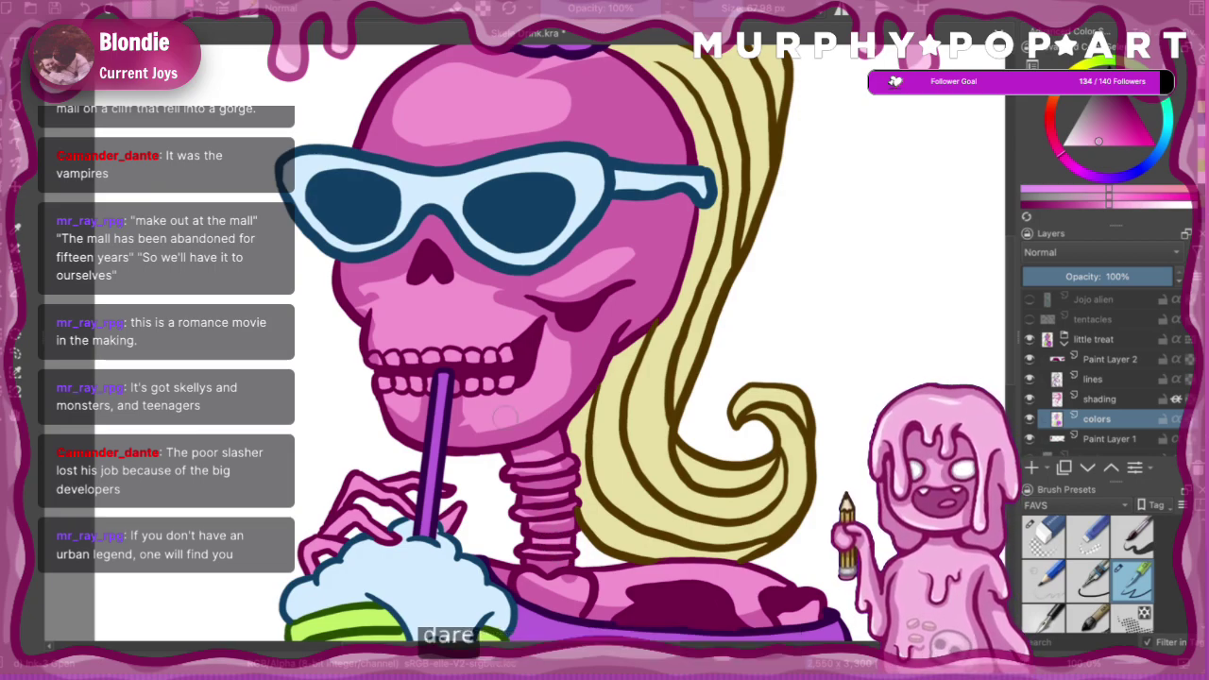
- Compare the skull with and without the shading layer, make that layer active and sample the darker pink from the skull
click(1029, 400)
click(1030, 399)
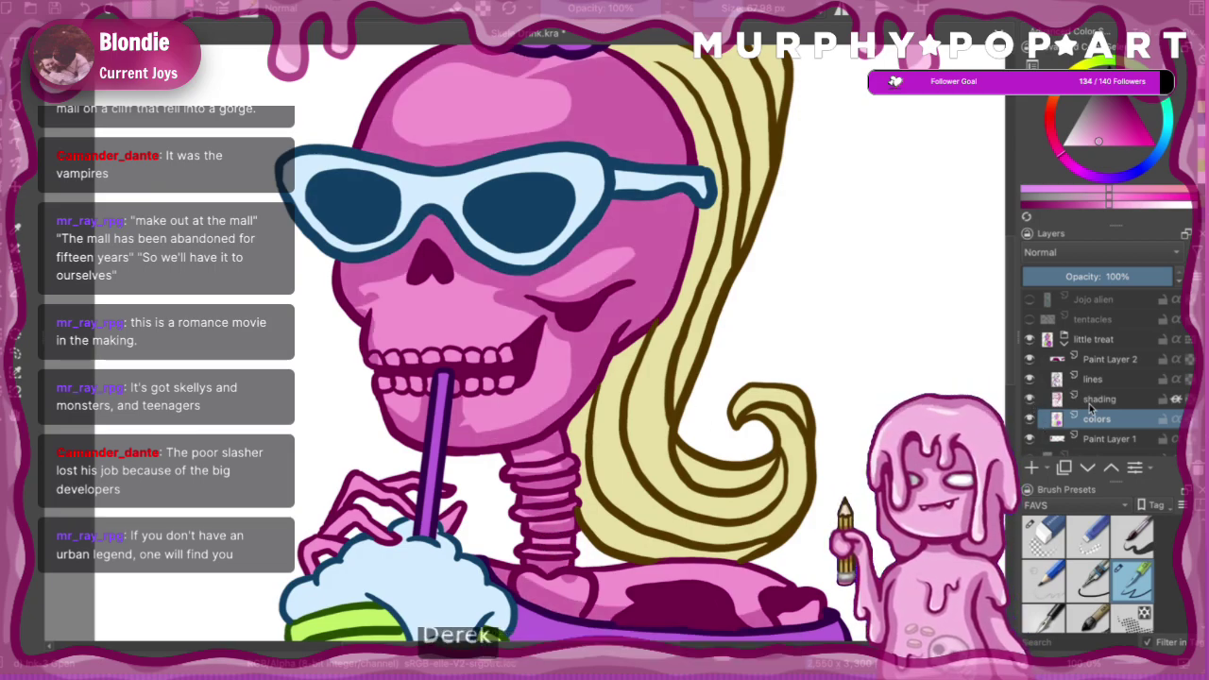
click(1092, 402)
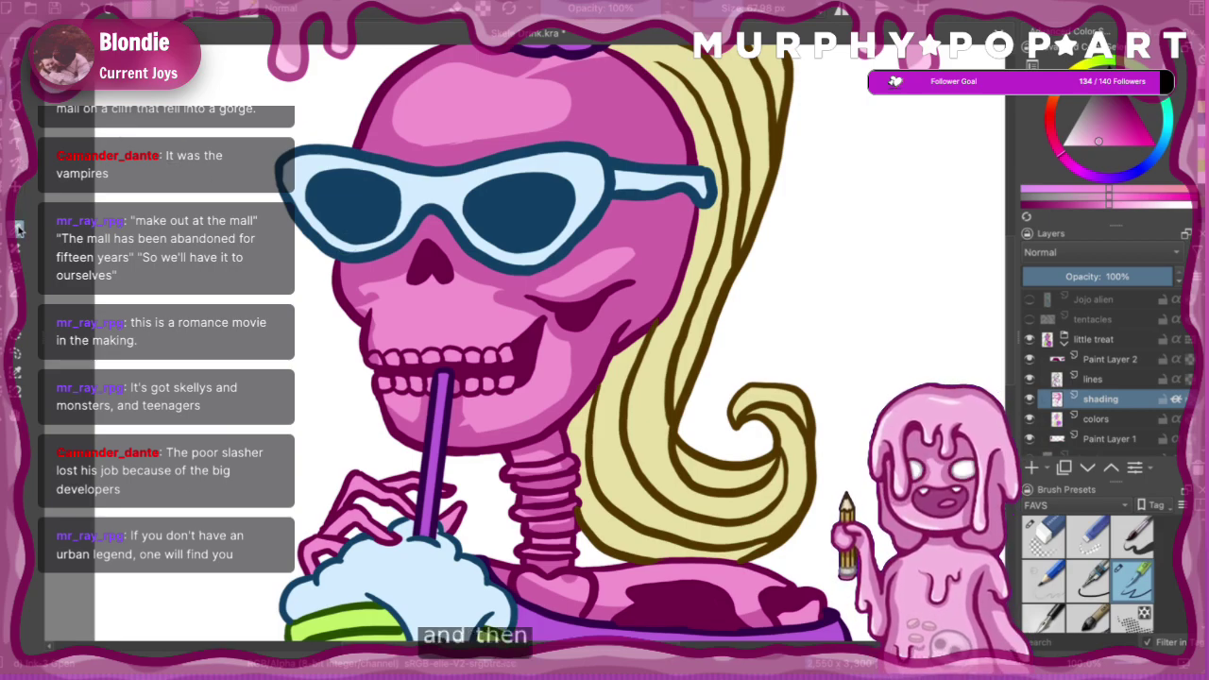
click(453, 58)
click(2, 85)
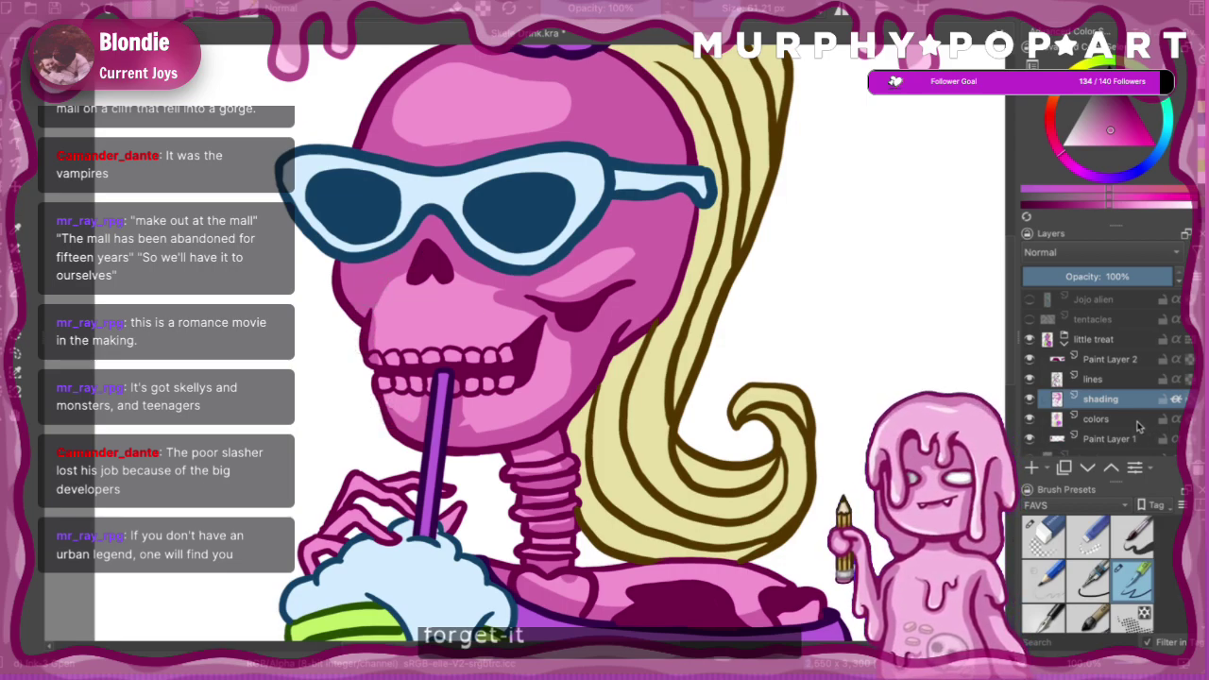
- Hide the shading layer and paint over the leftover chin shadow on the colors layer with the skull's light pink
click(1124, 423)
click(1030, 398)
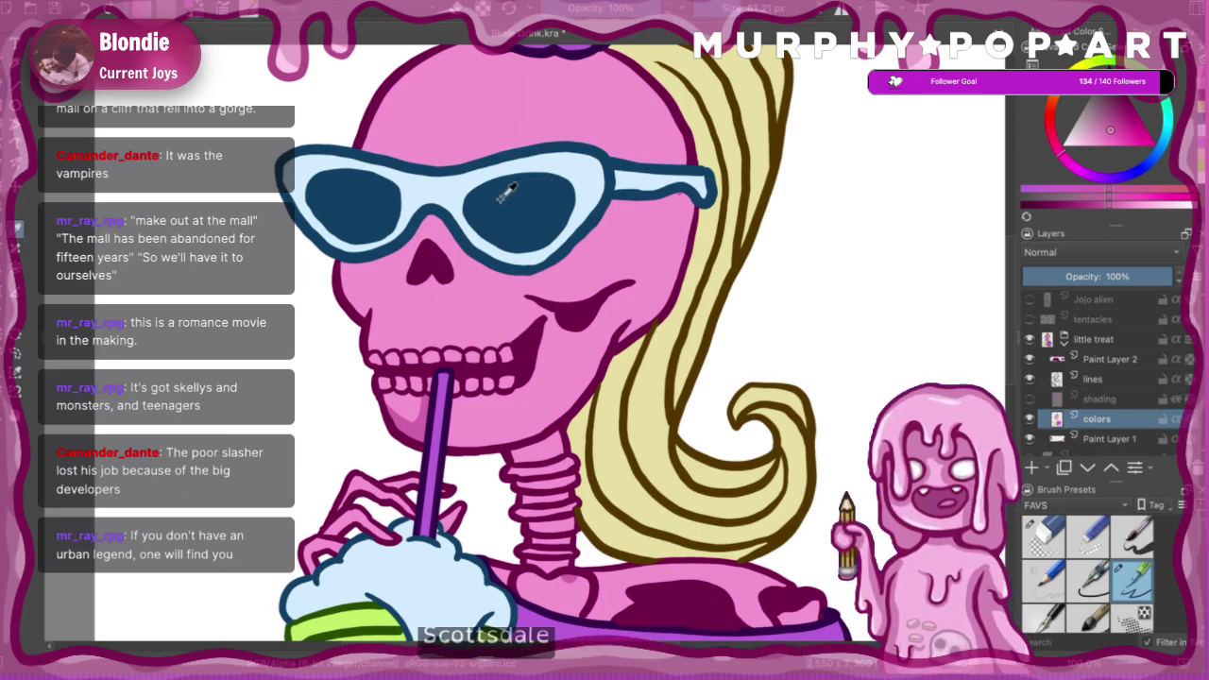
click(515, 114)
click(4, 85)
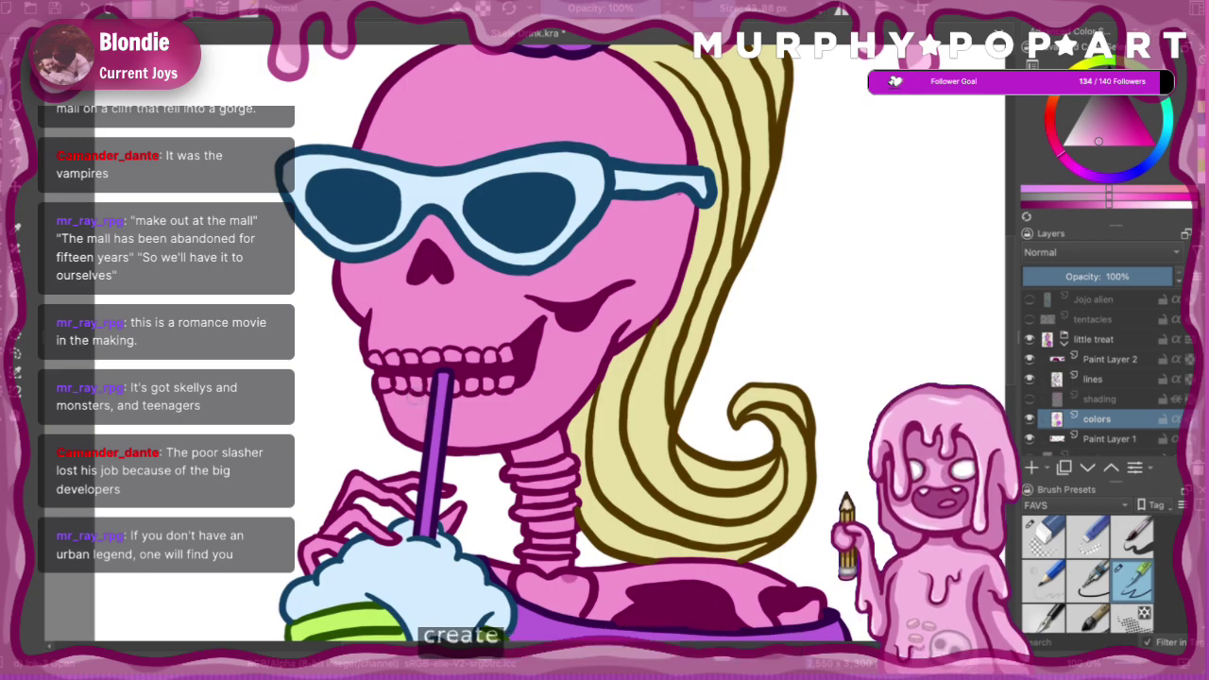
- Show the shading layer, make it active and pick up the darker pink from the forehead
click(1029, 398)
click(1107, 399)
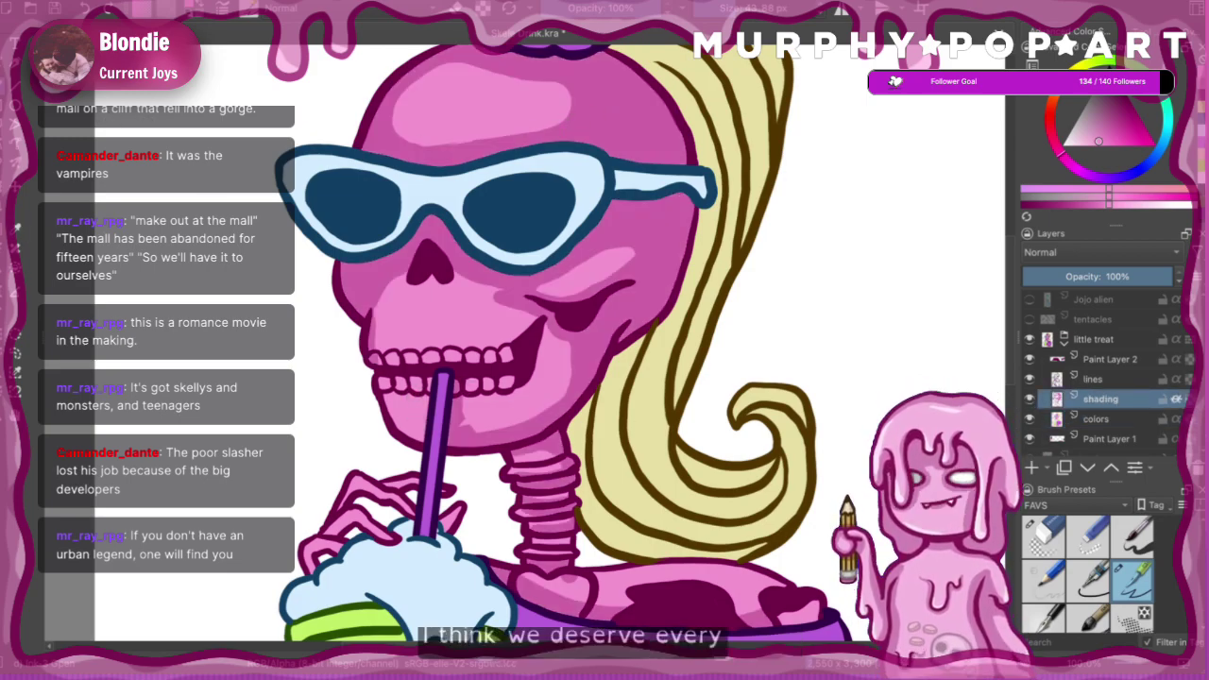
click(380, 119)
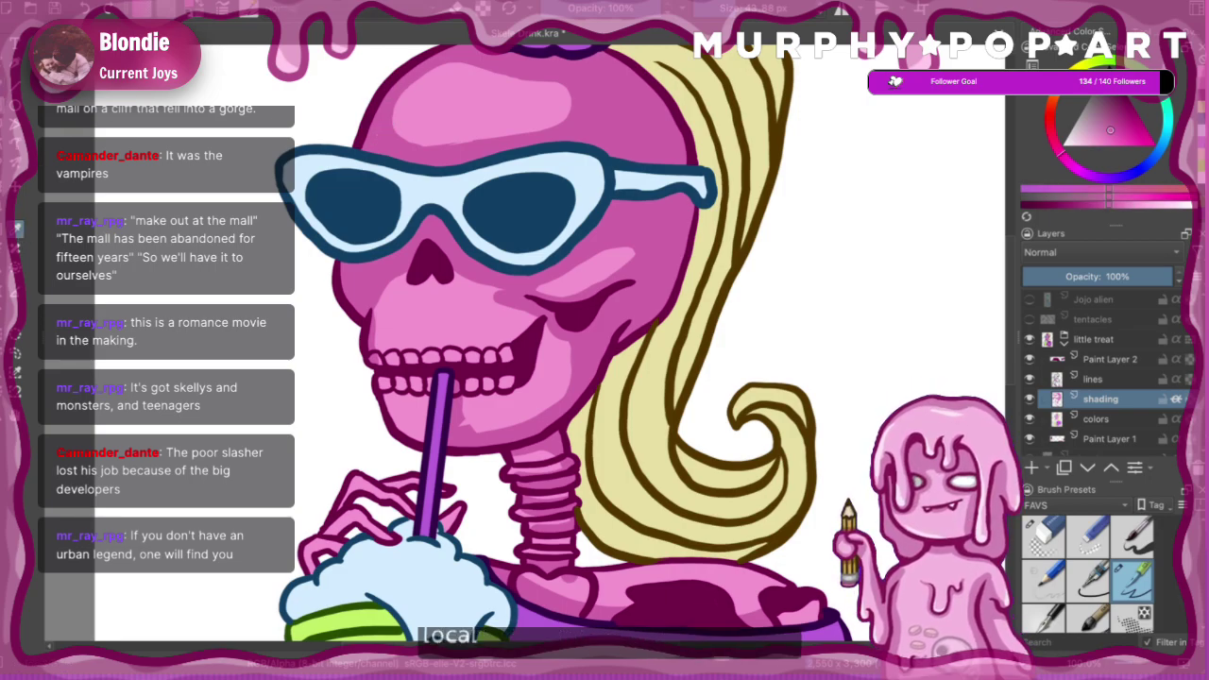
click(19, 86)
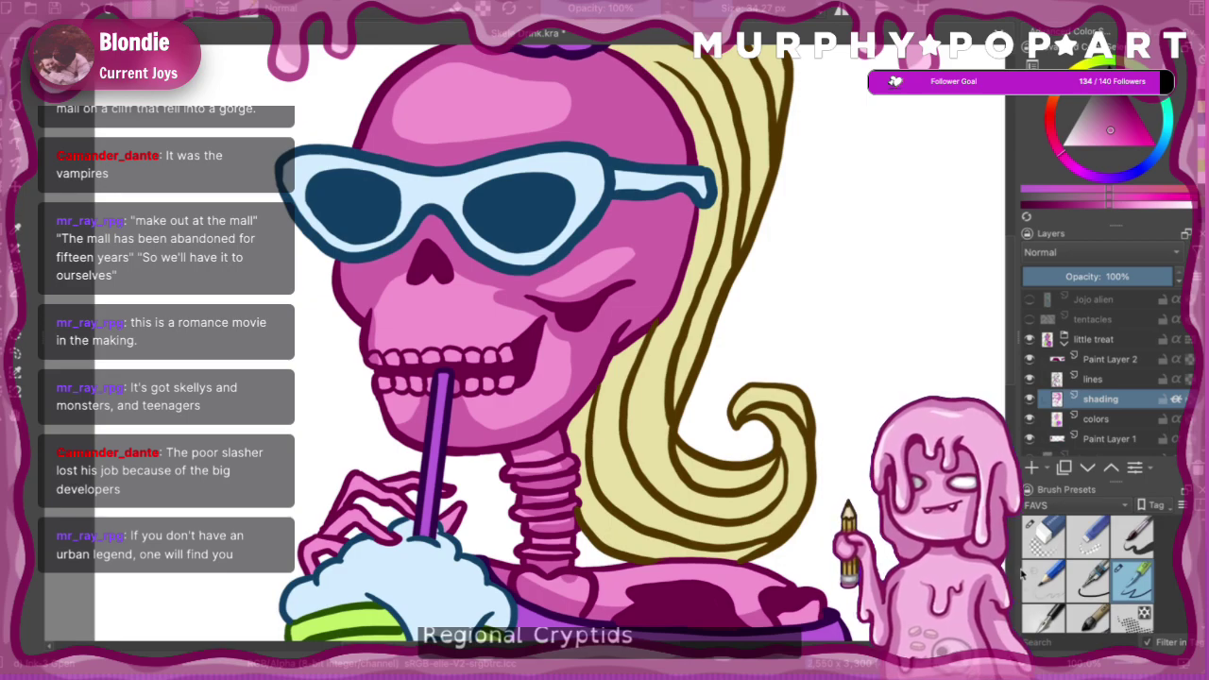
- Switch to the colors layer, sample the light pink from the shoulder and choose the inking brush preset after briefly selecting the eraser
click(1044, 536)
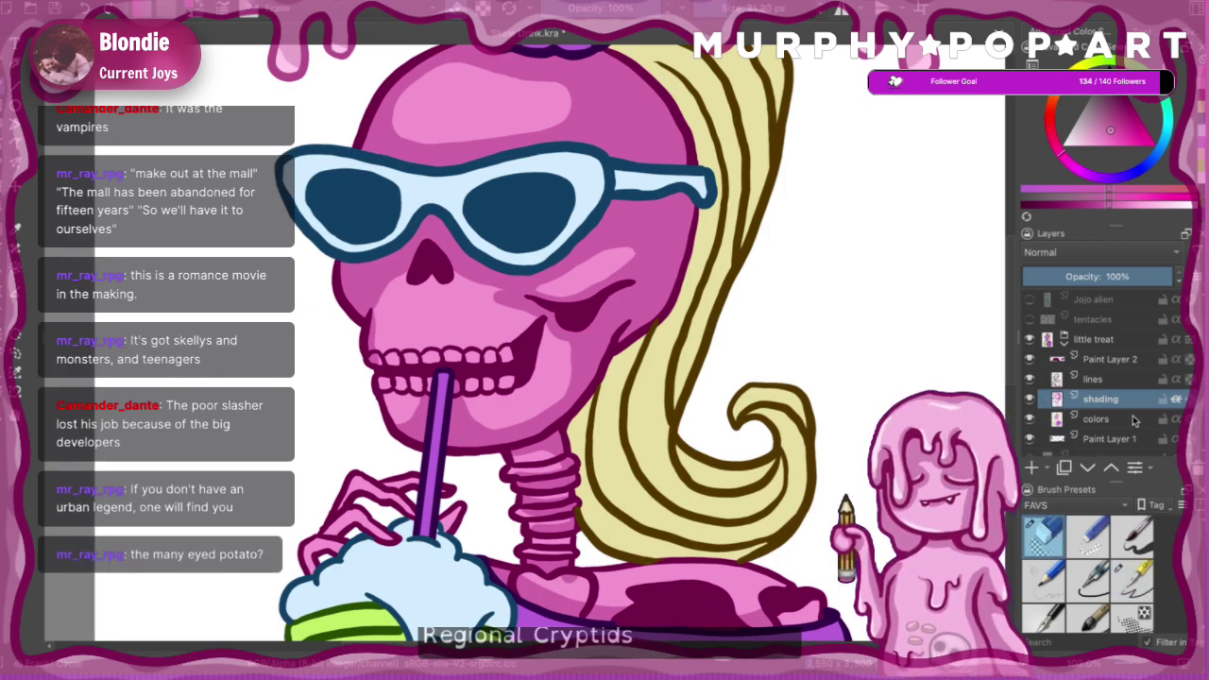
click(1134, 421)
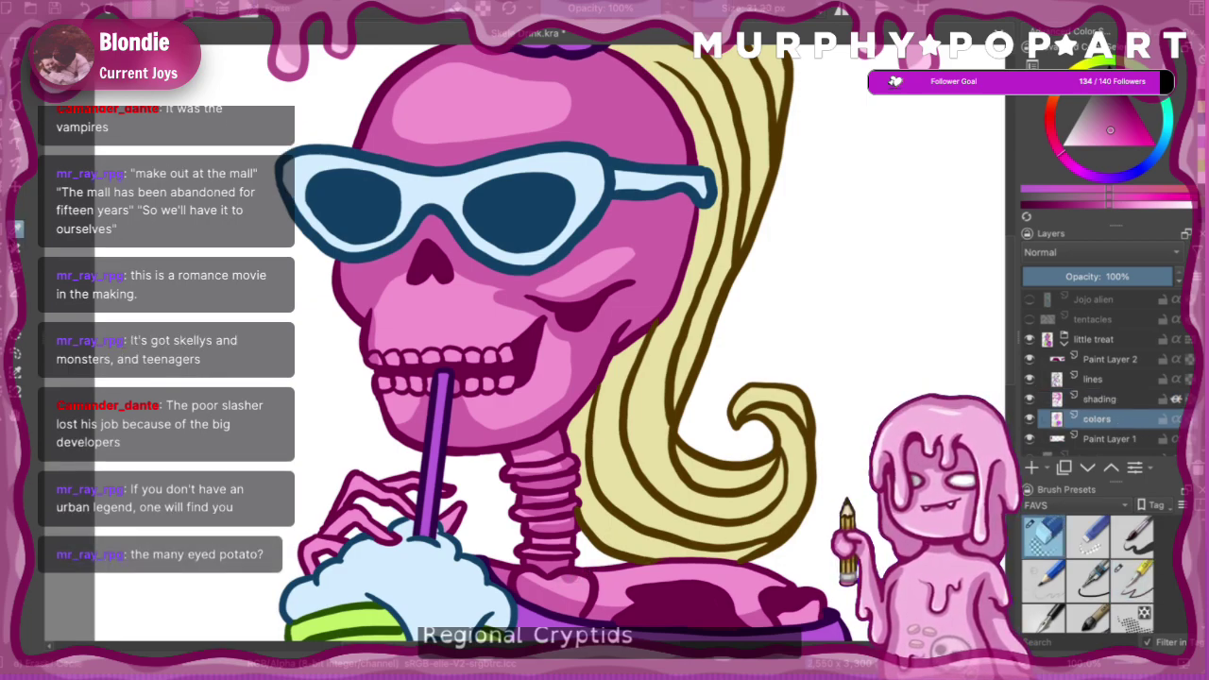
click(17, 230)
click(623, 577)
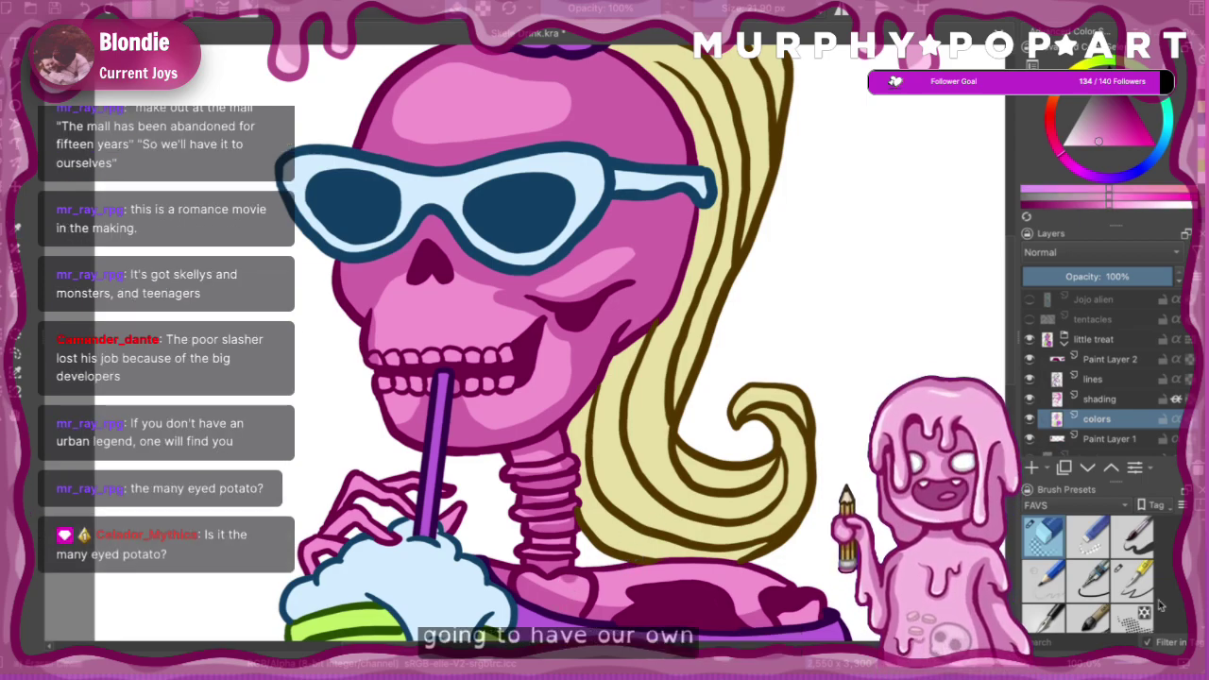
click(1134, 581)
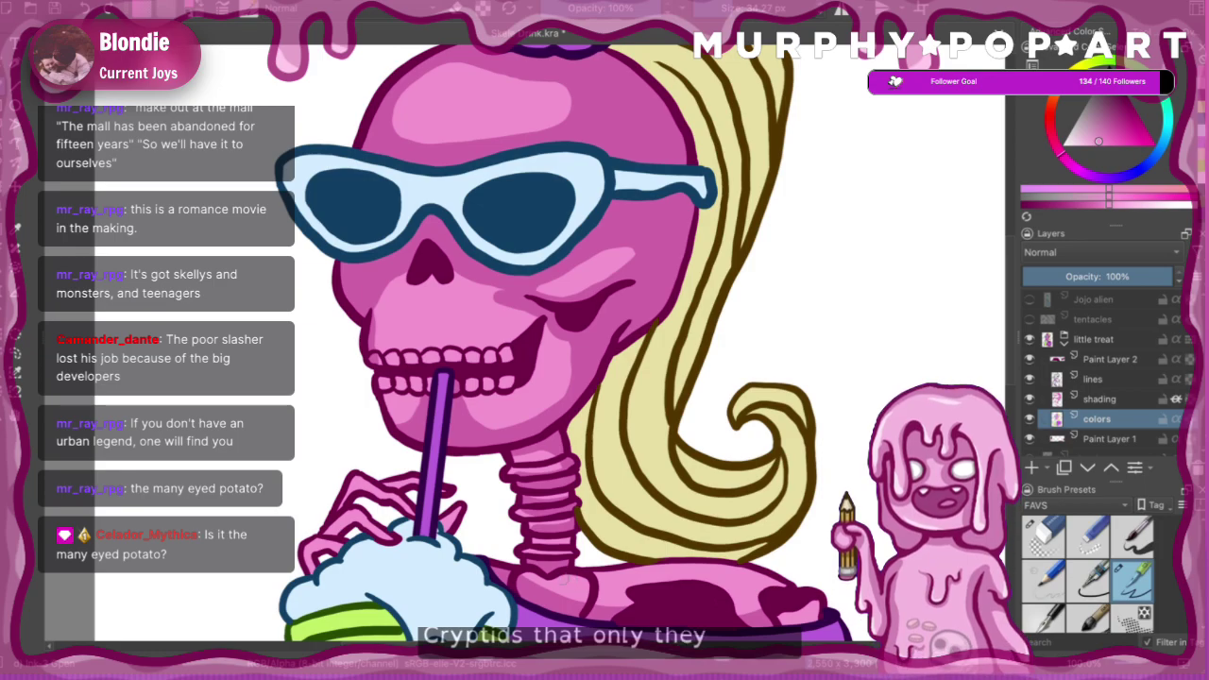
- Examine the skull and shoulder shading within the whole drawing and in close-up
key(minus)
key(minus)
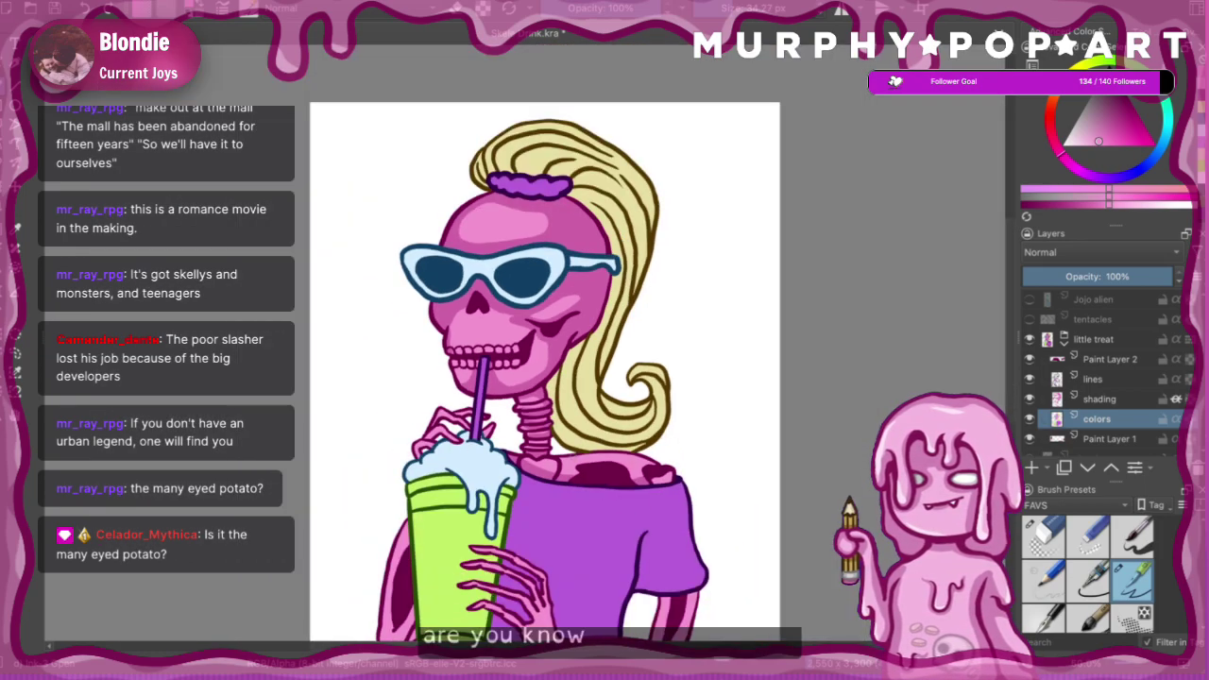
key(minus)
key(plus)
key(plus)
key(plus)
key(plus)
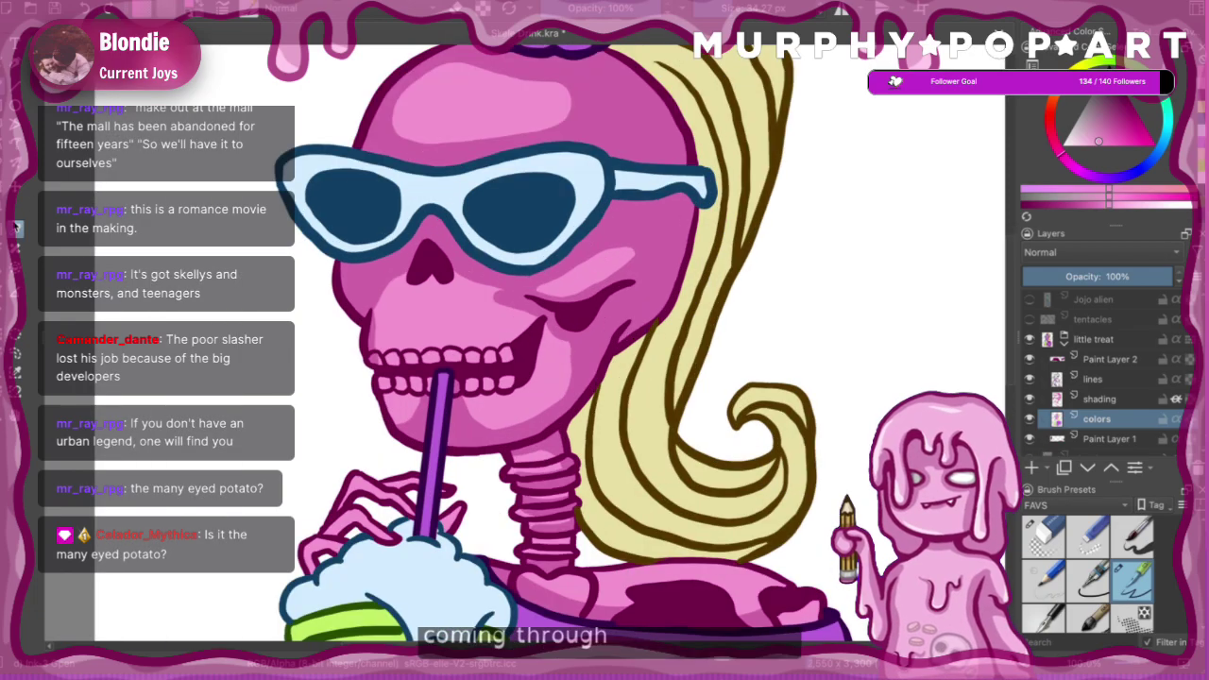
- Sample the darker pink from the skull and compare the colors and shading layers by switching their visibility
click(17, 228)
ctrl+click(610, 113)
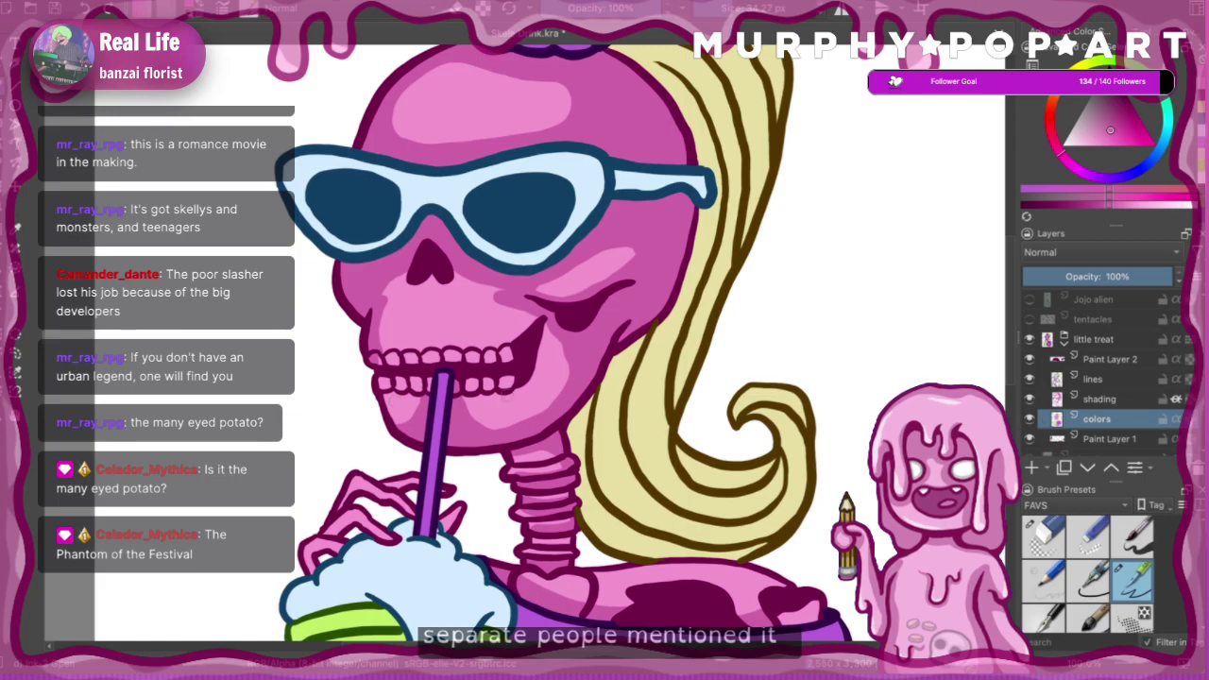
click(1030, 418)
click(1029, 419)
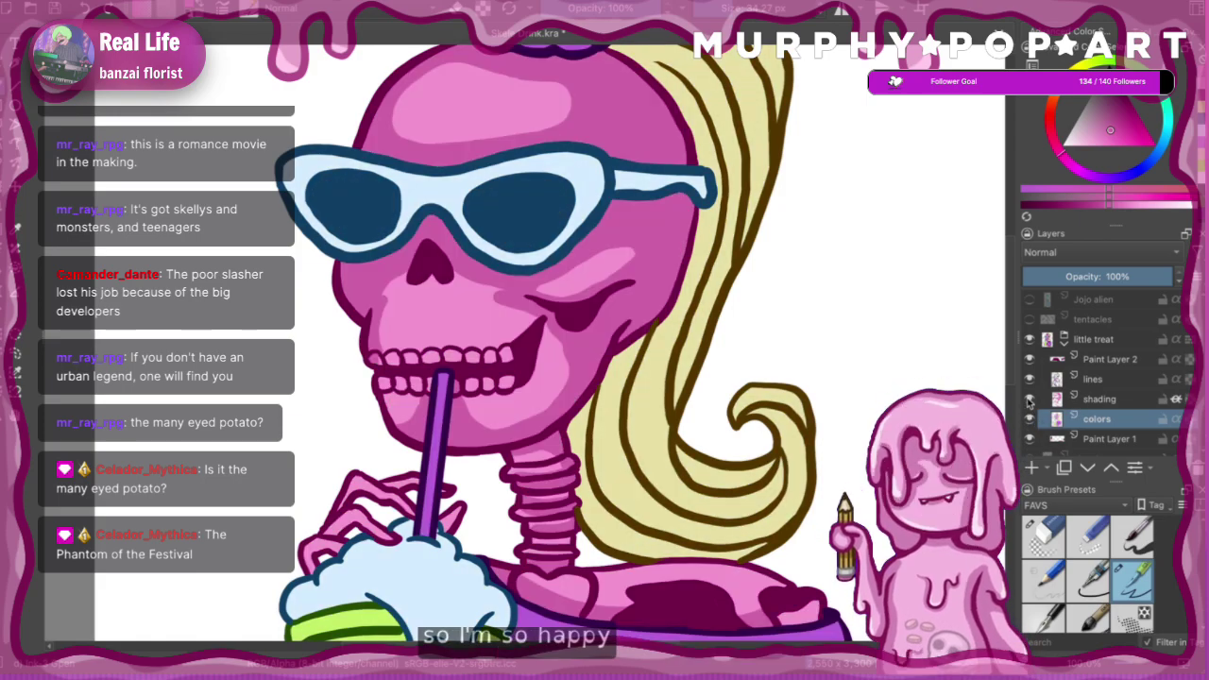
click(1028, 399)
click(1028, 399)
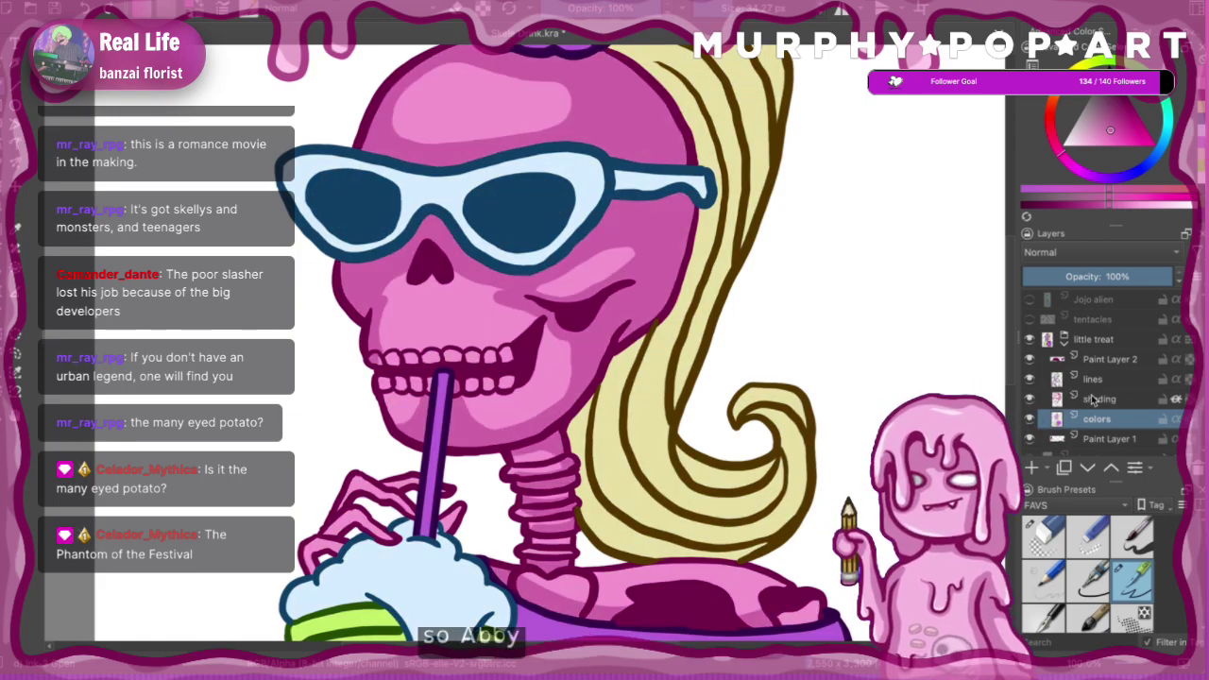
- Work on the shoulder shadows on the shading layer, undoing the last stroke and resampling the darker pink near the collarbone
click(1056, 399)
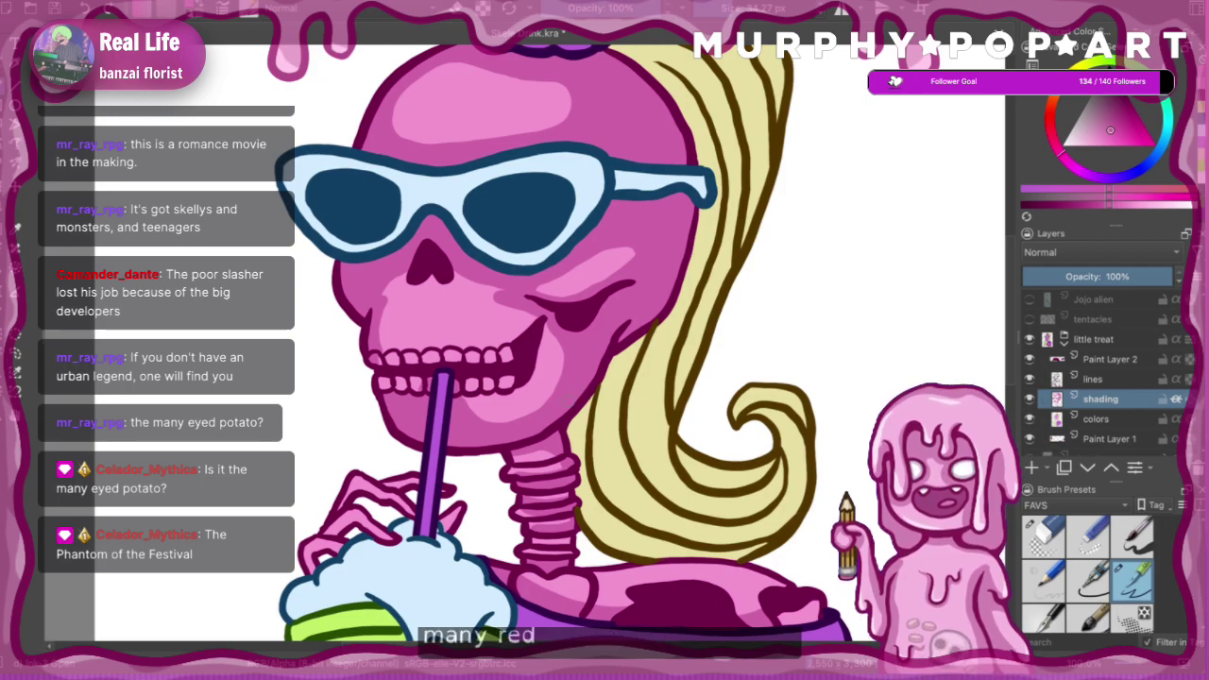
scroll(793, 430, down, 5)
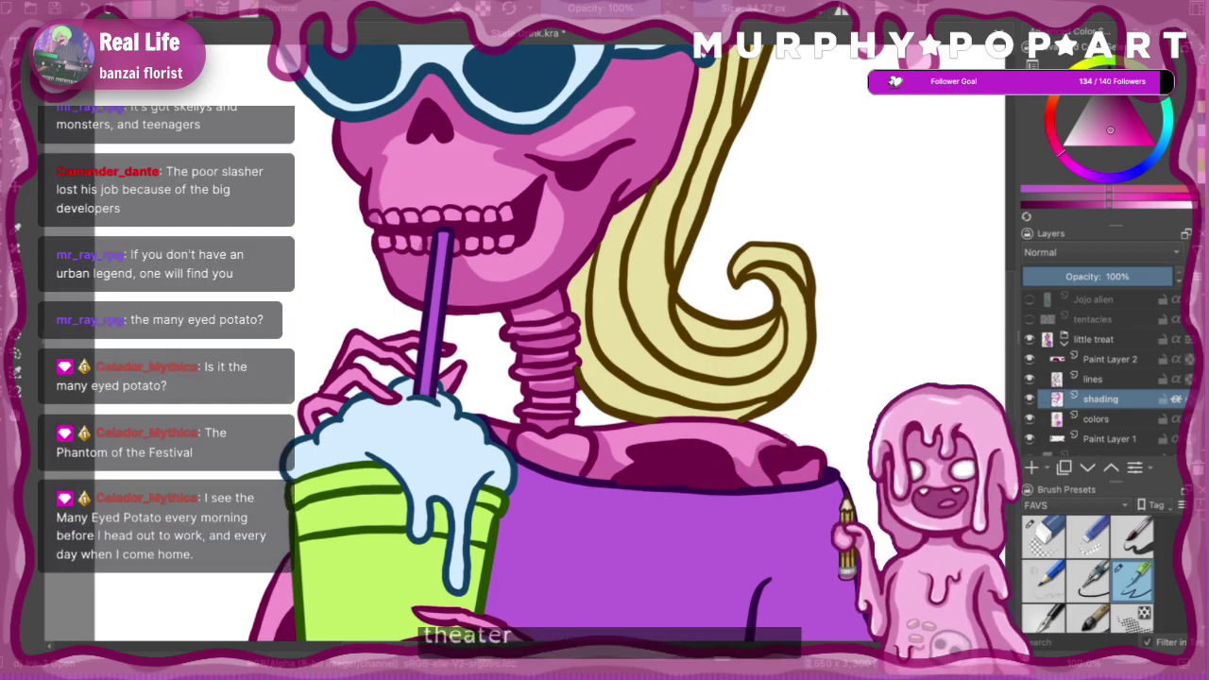
key(ctrl+z)
ctrl+click(770, 433)
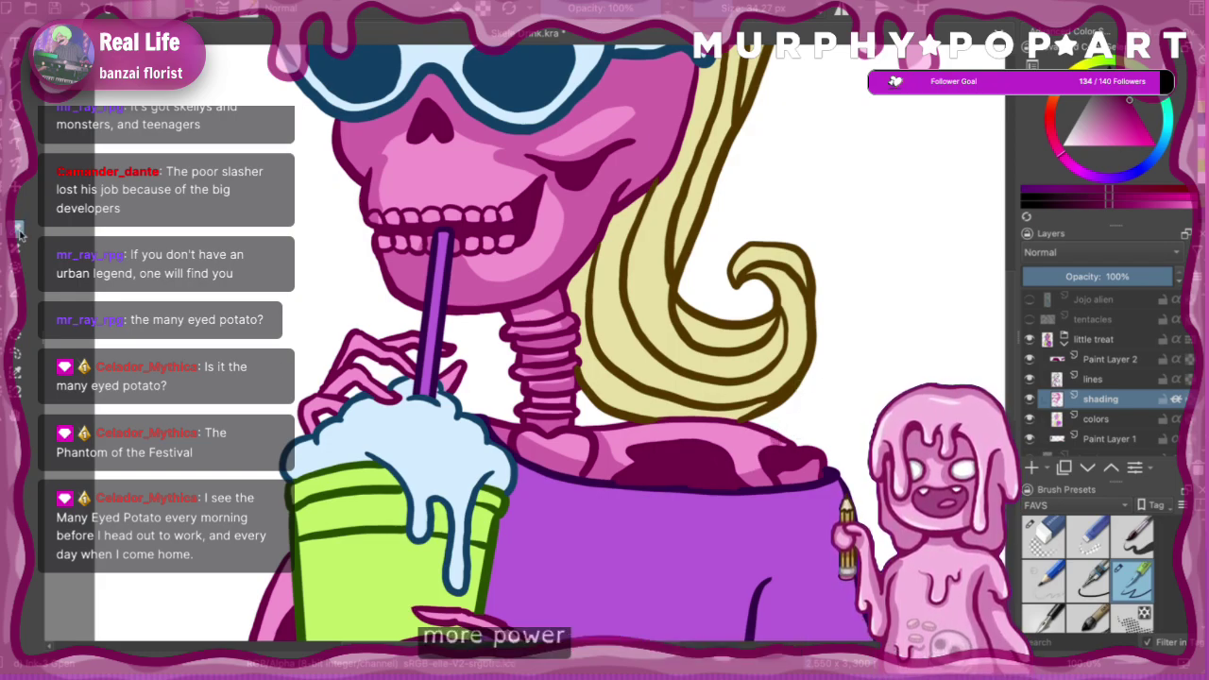
ctrl+click(567, 436)
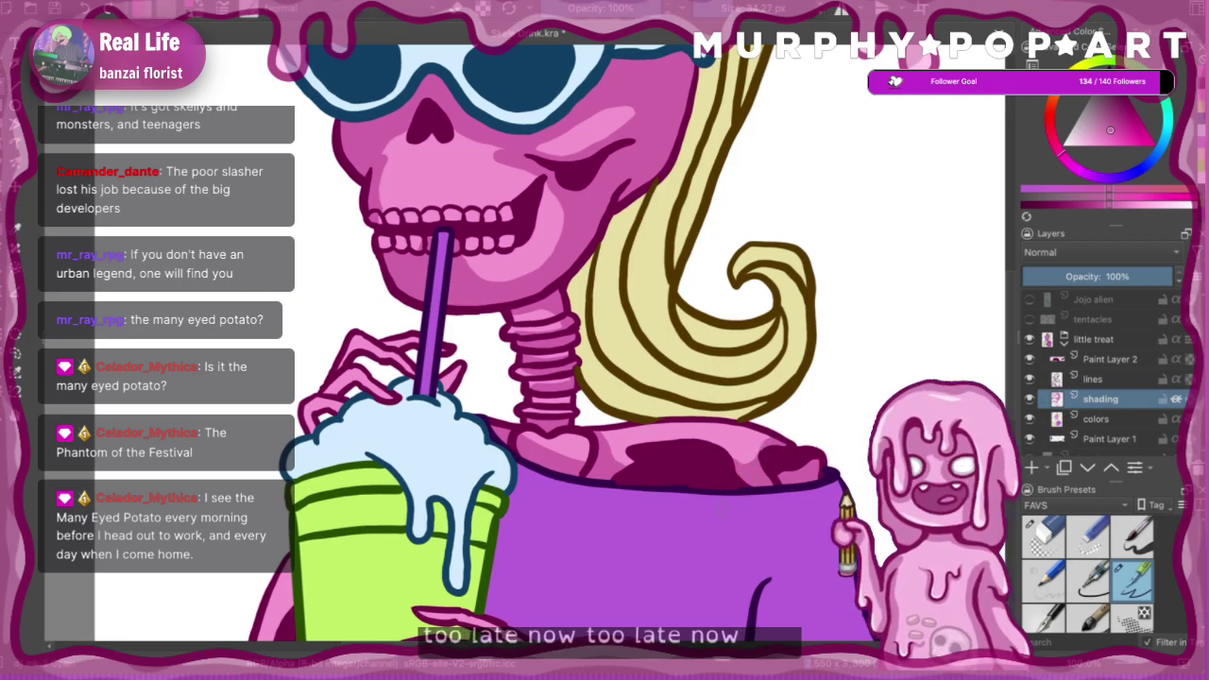
scroll(508, 453, down, 5)
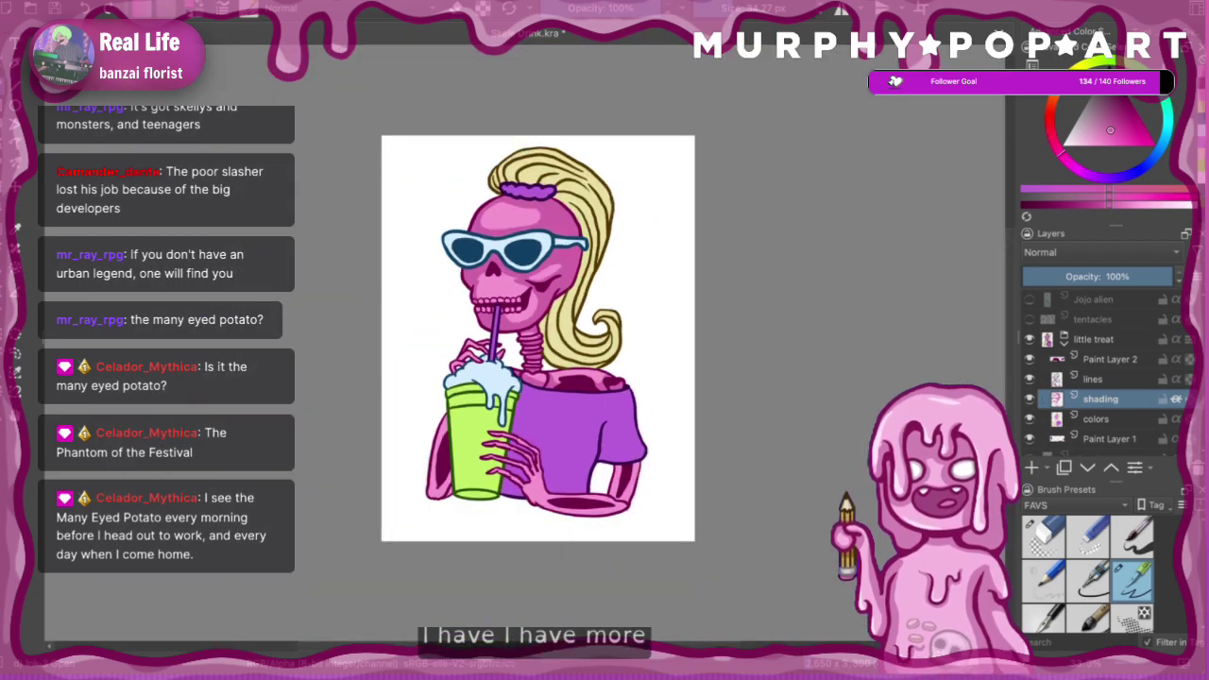
scroll(517, 441, up, 5)
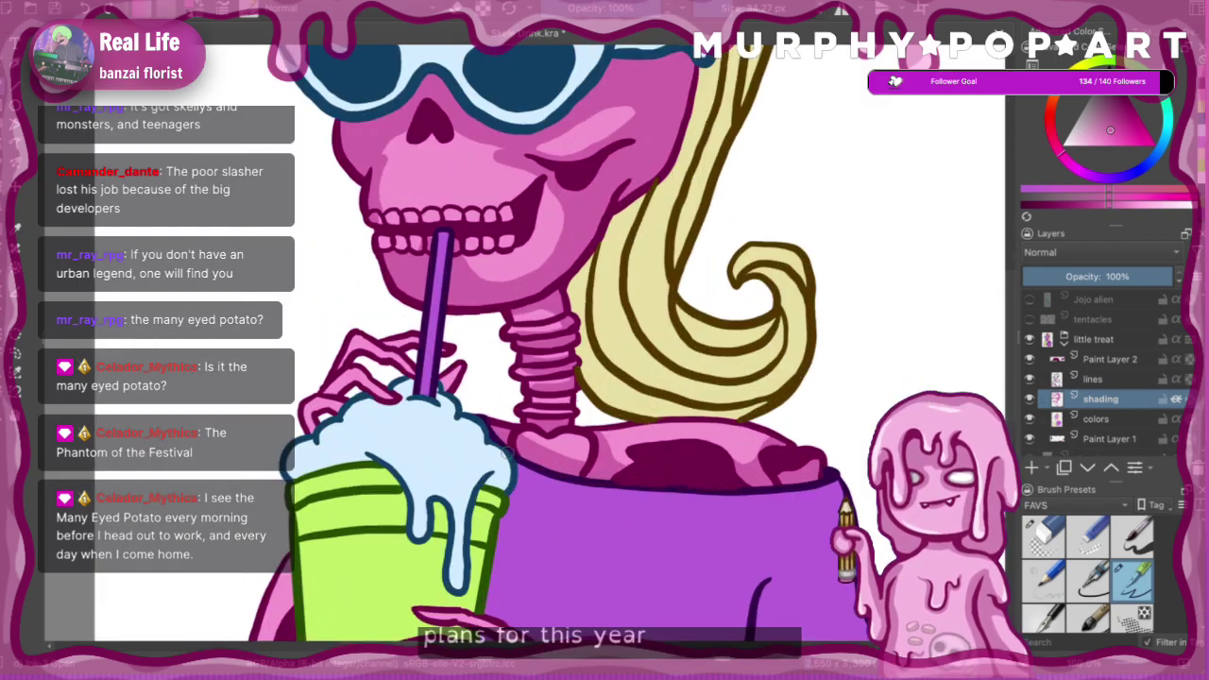
scroll(506, 453, up, 2)
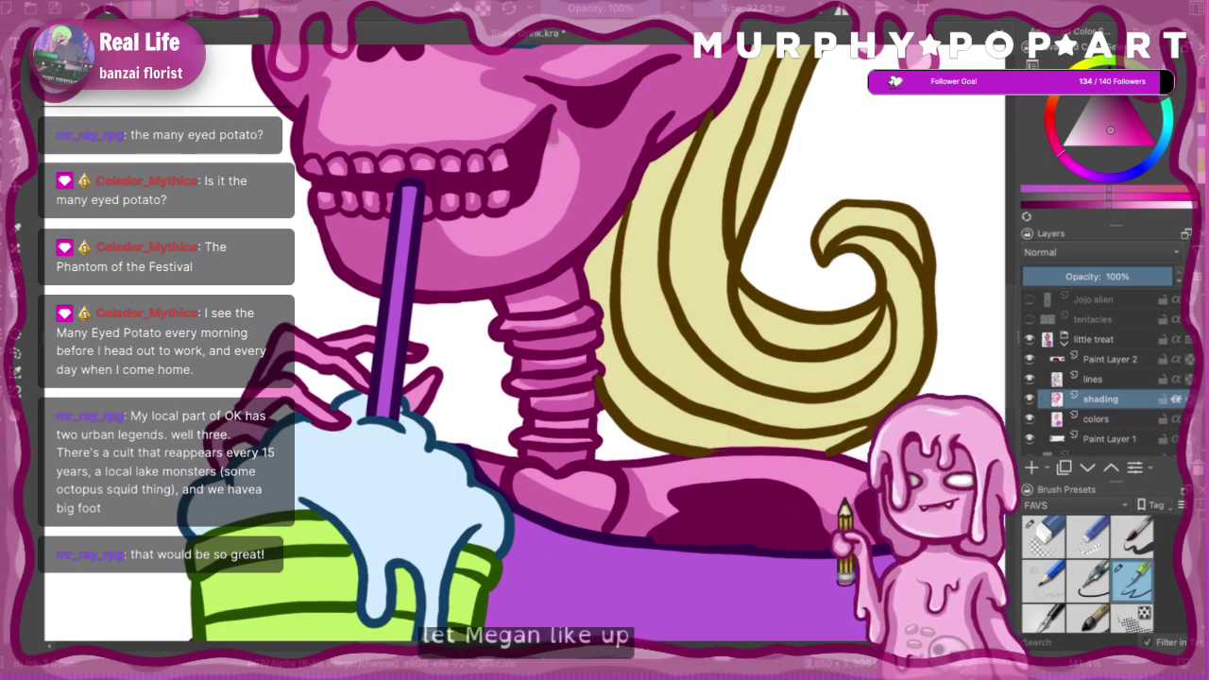
- Examine the shading across the whole drawing and on the arms and cup in close-up
scroll(465, 174, down, 6)
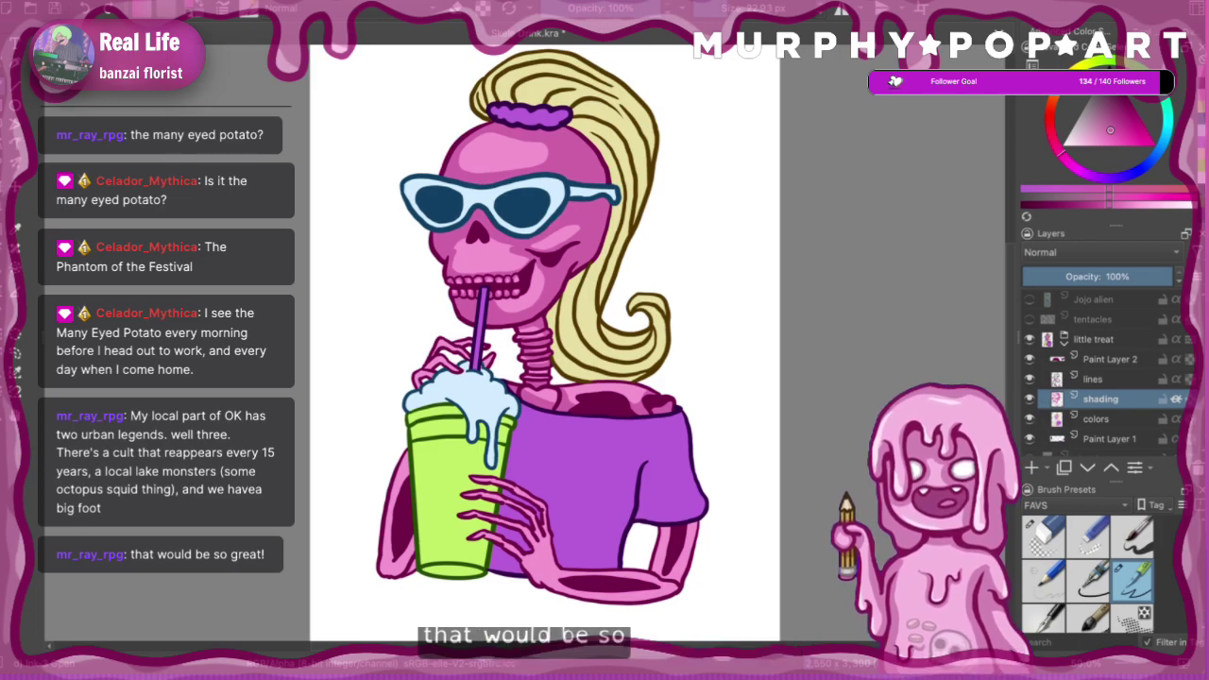
key(ctrl+minus)
key(ctrl+minus)
key(plus)
key(plus)
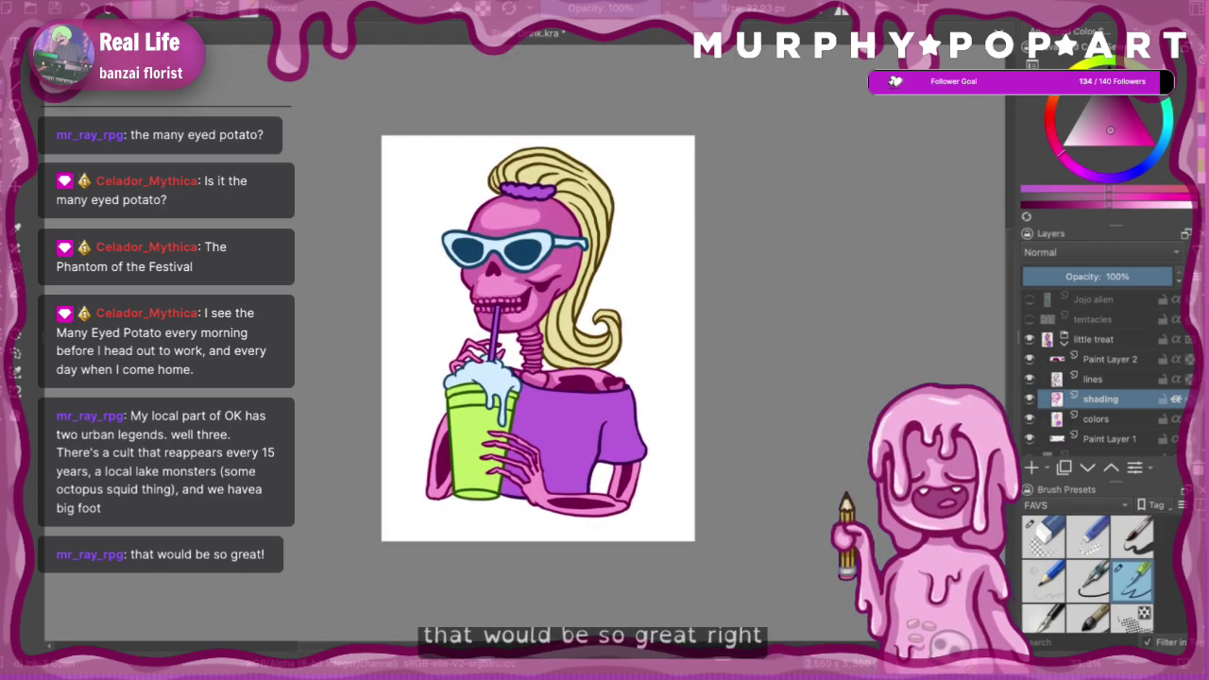
key(plus)
key(minus)
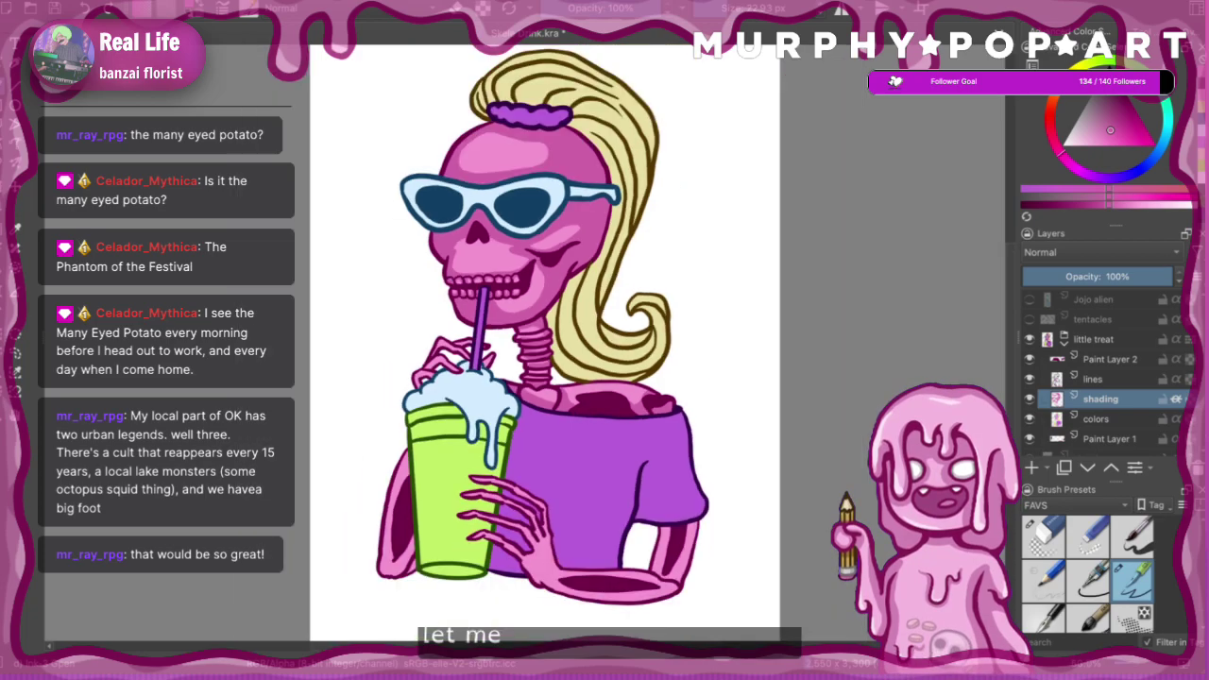
key(plus)
scroll(1009, 431, down, 4)
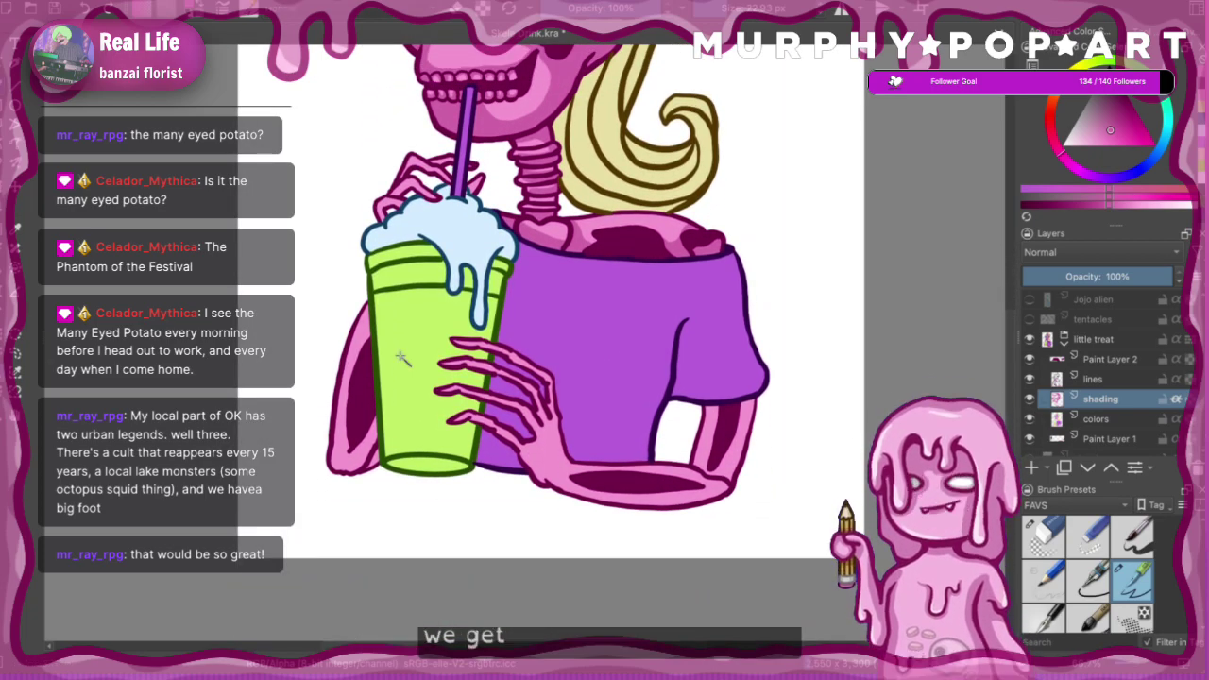
- Work on the arm shadow below the sleeve on the shading layer after checking the colors layer, undoing the last stroke near the elbow
click(1114, 419)
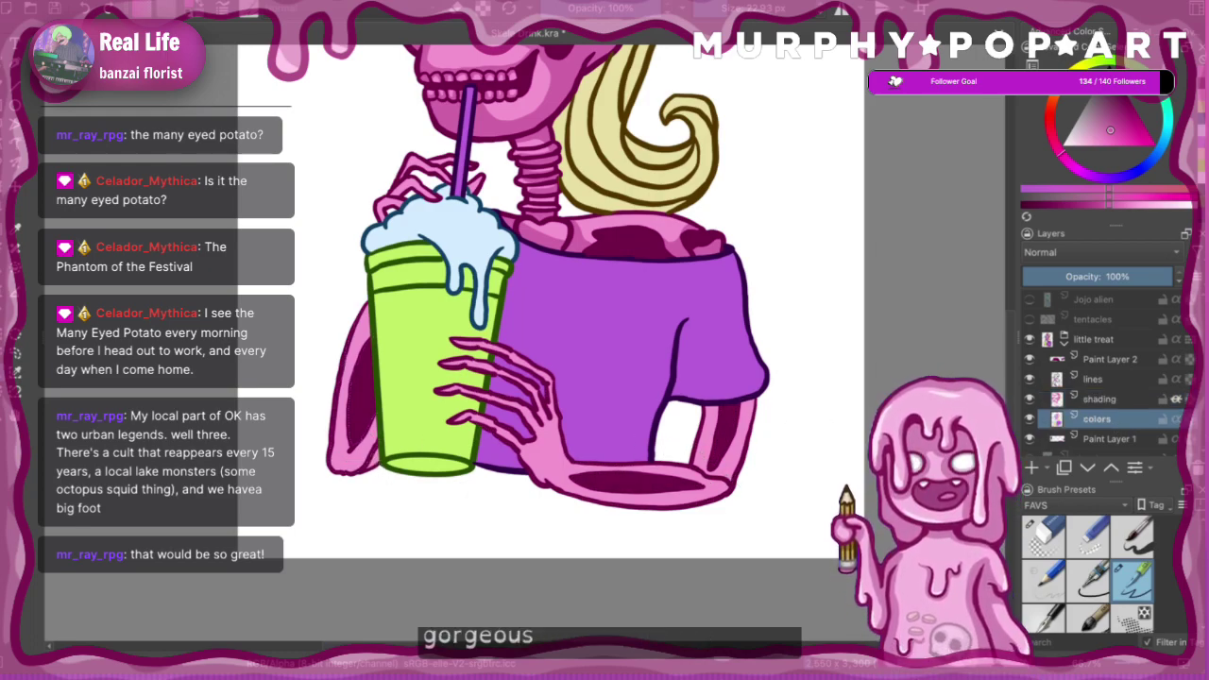
click(1085, 405)
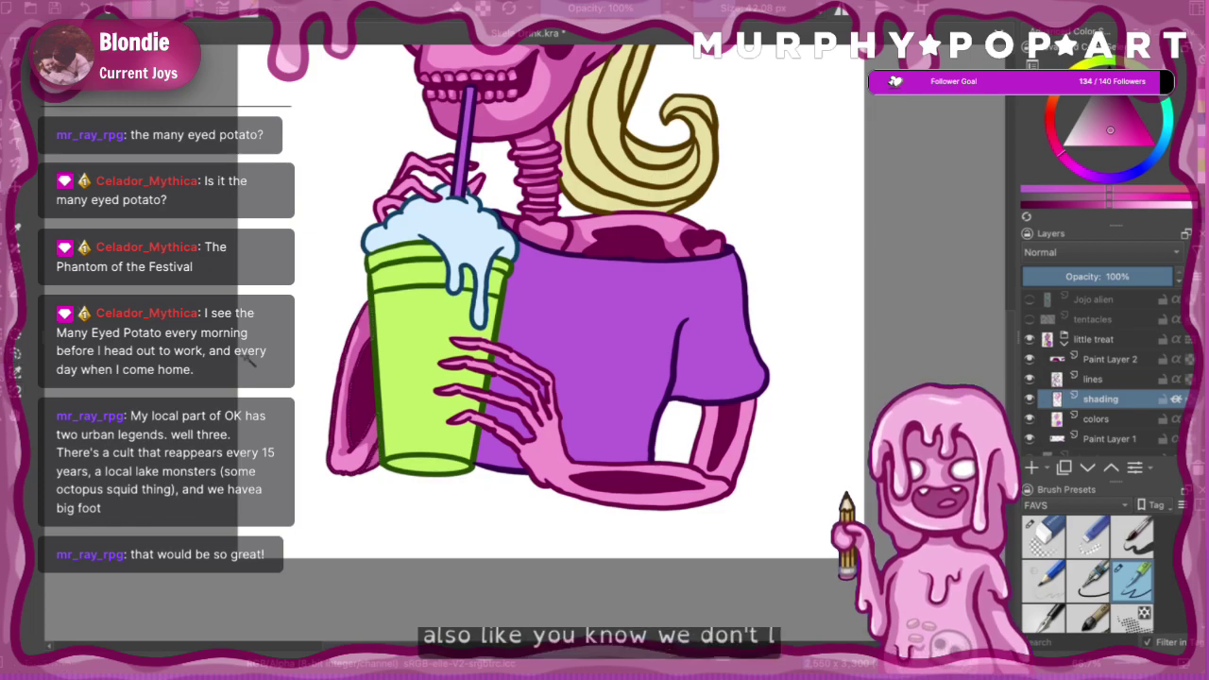
click(1094, 418)
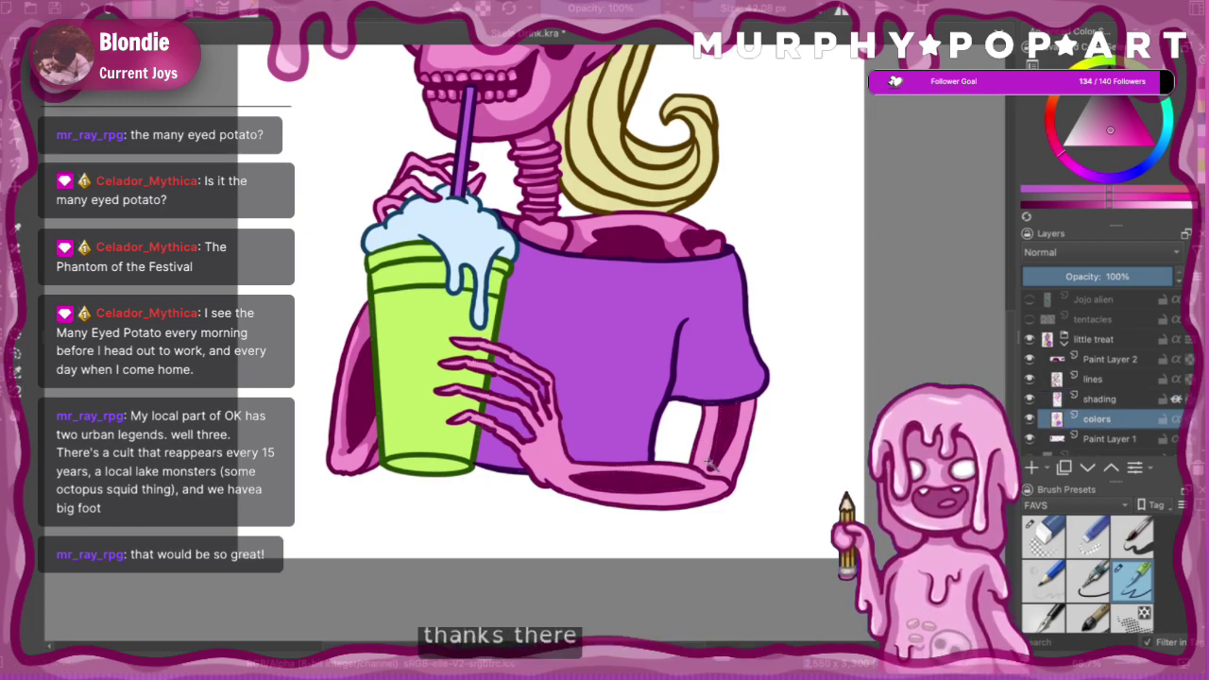
click(1131, 405)
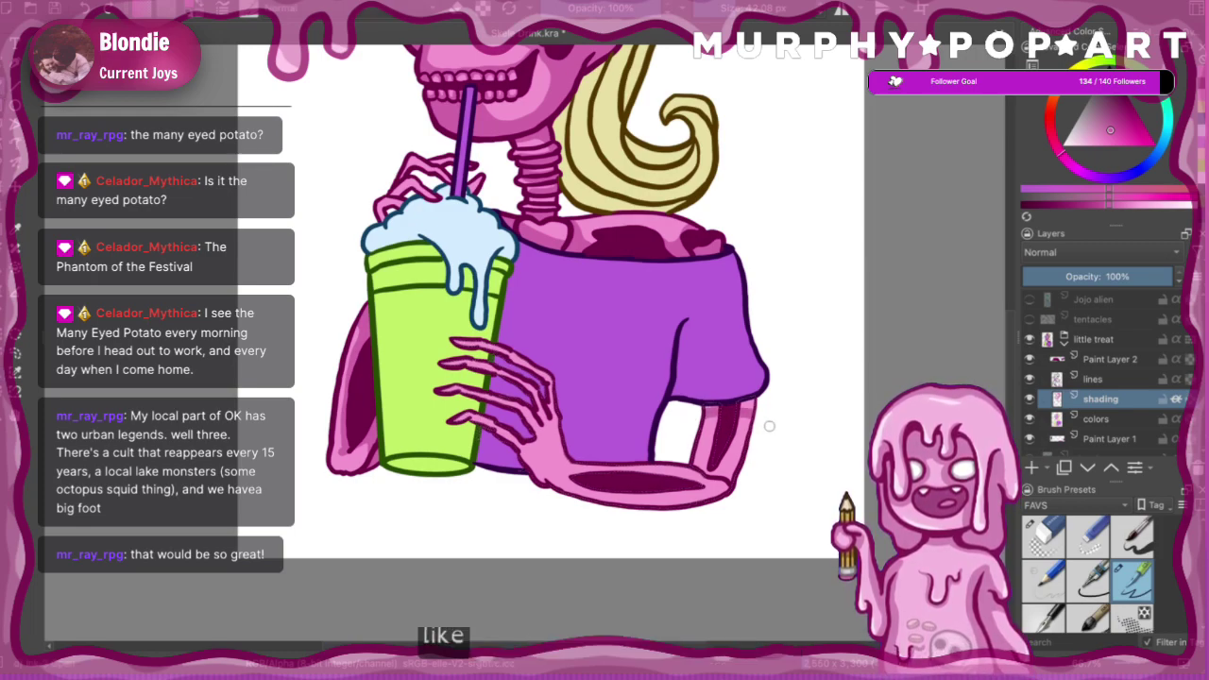
mouse_move(724, 416)
mouse_down()
mouse_move(726, 404)
mouse_move(749, 404)
mouse_up()
mouse_move(718, 477)
mouse_down()
mouse_move(682, 459)
mouse_move(732, 472)
mouse_up()
key(ctrl+z)
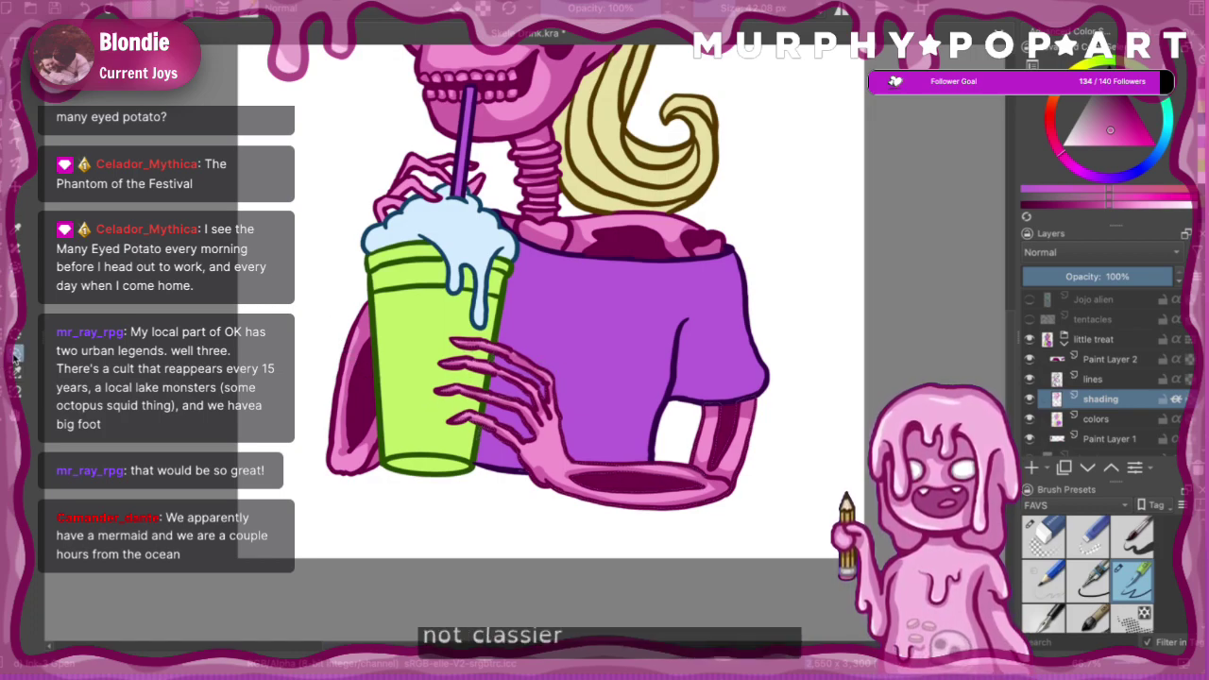
- Examine the arm and skull shading in the whole drawing and in close-up
key(ctrl+minus)
key(ctrl+minus)
key(ctrl+minus)
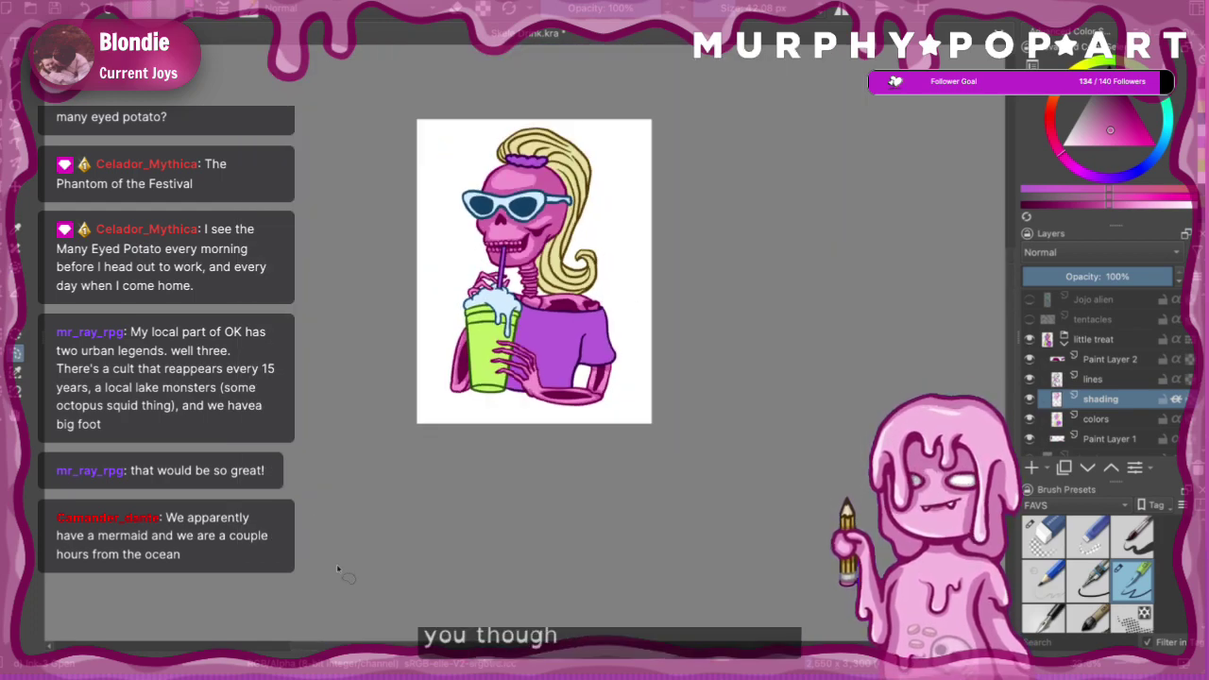
key(plus)
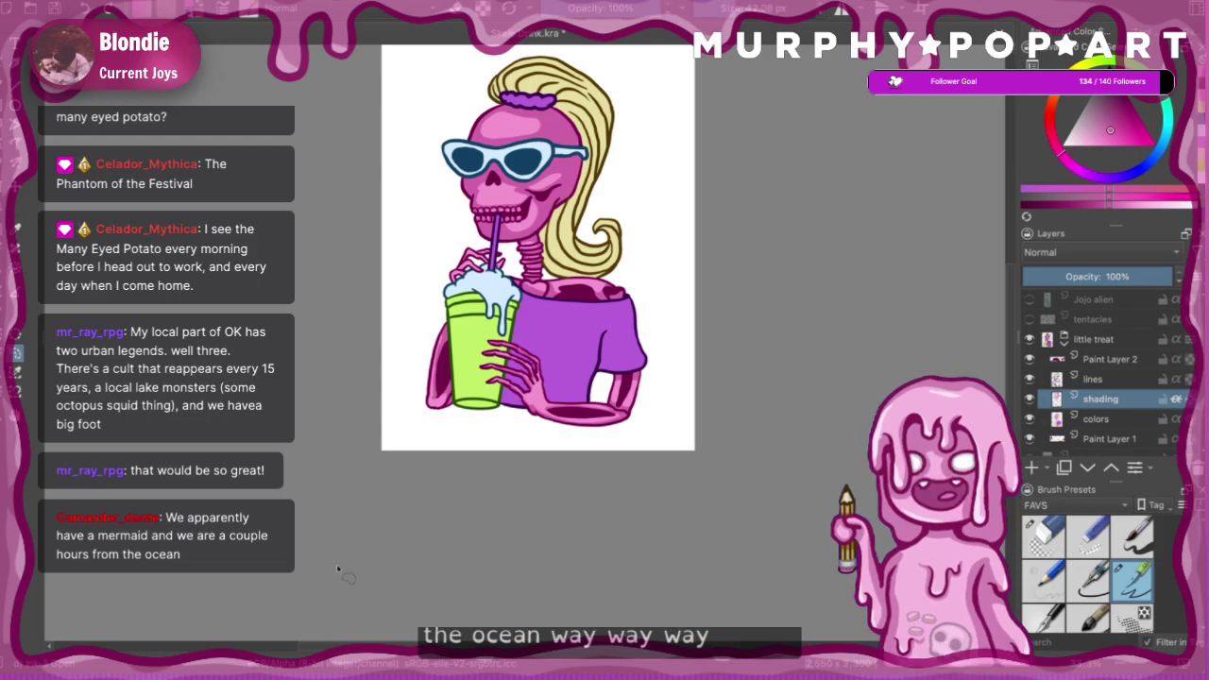
key(ctrl+plus)
key(ctrl+plus)
key(ctrl+plus)
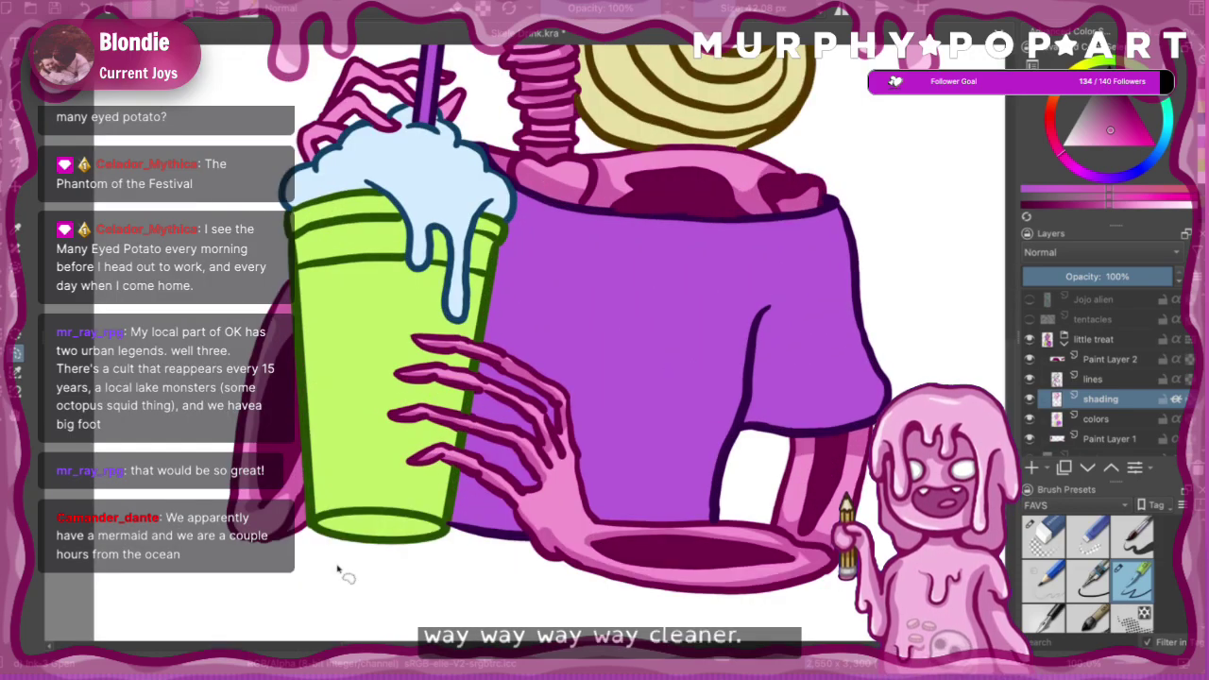
scroll(834, 356, up, 5)
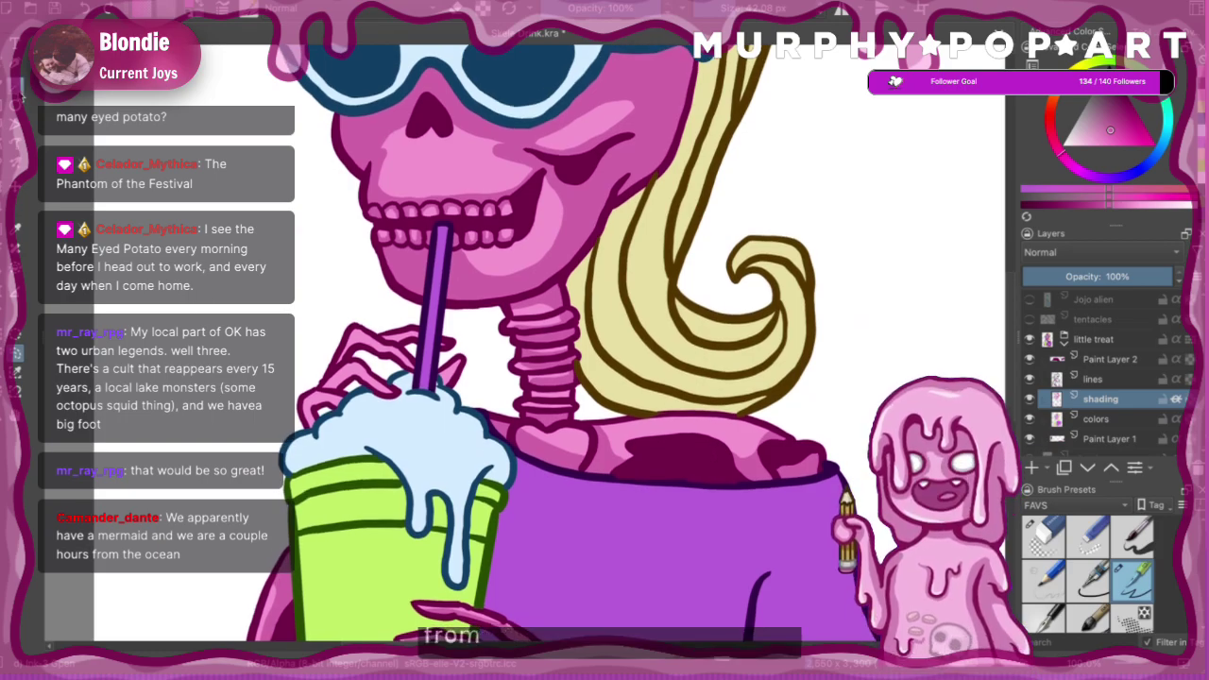
- Switch to the lines layer and sample the dark outline colour from the raised hand
key(Page_Down)
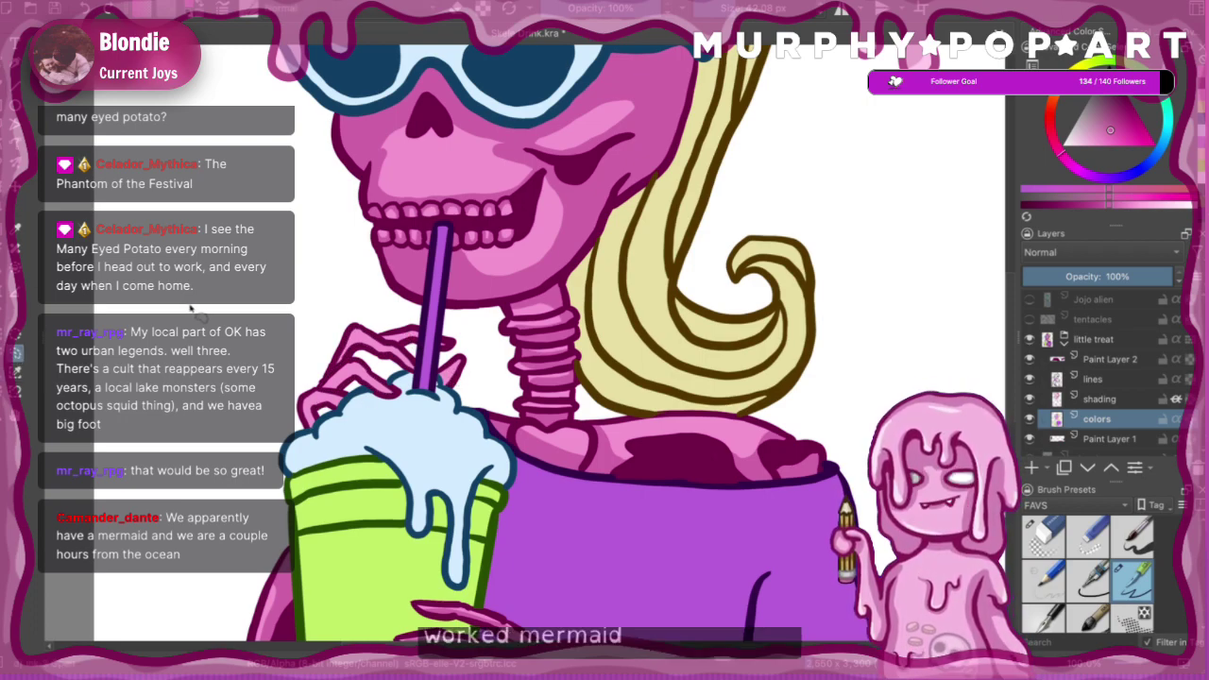
click(1113, 382)
click(16, 229)
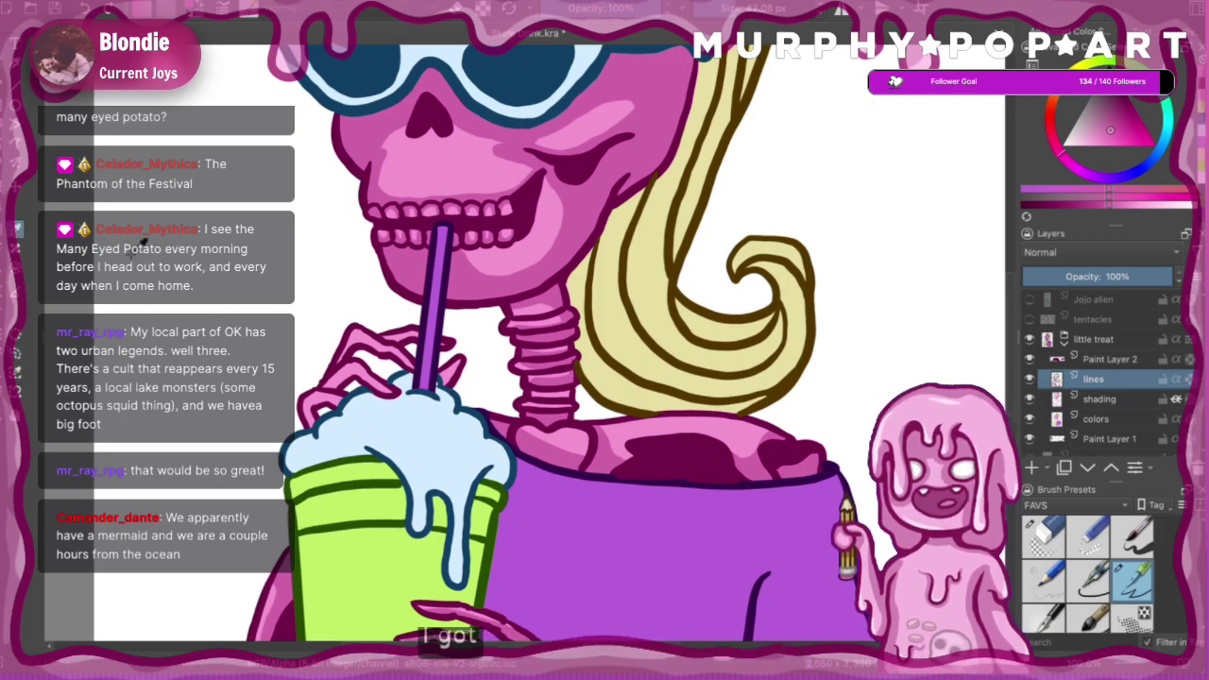
click(386, 334)
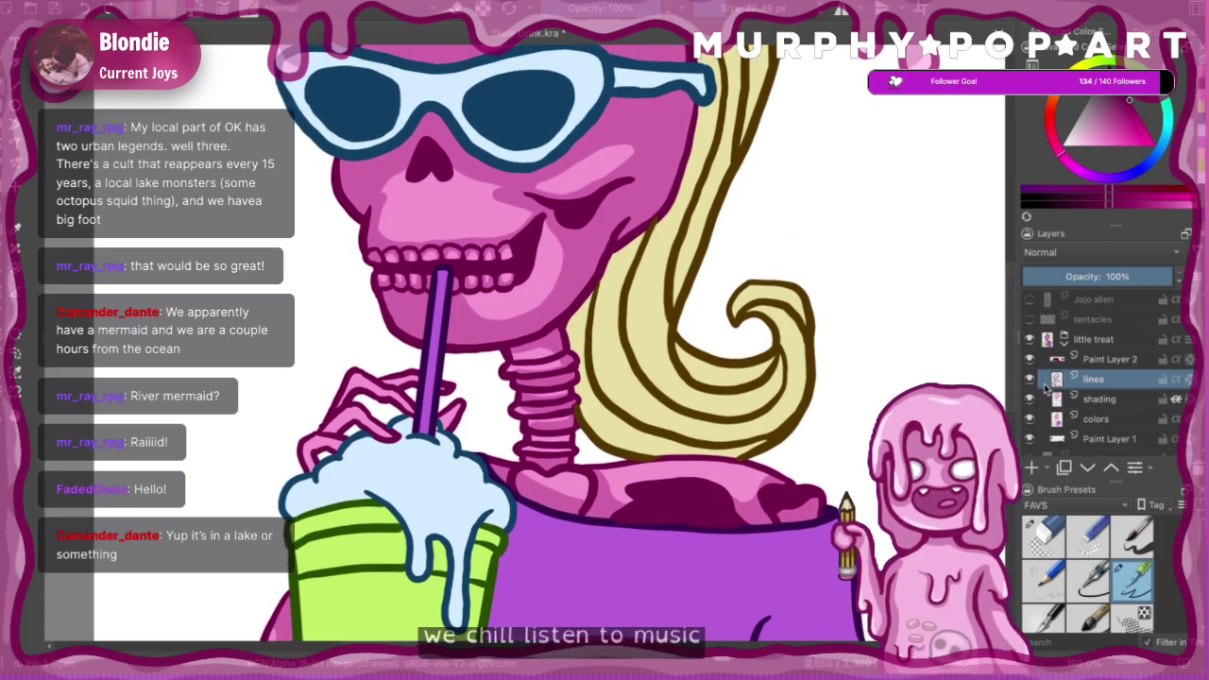
- Compare the line work and shading of the neck and raised hand in close-up with the whole drawing
key(minus)
key(minus)
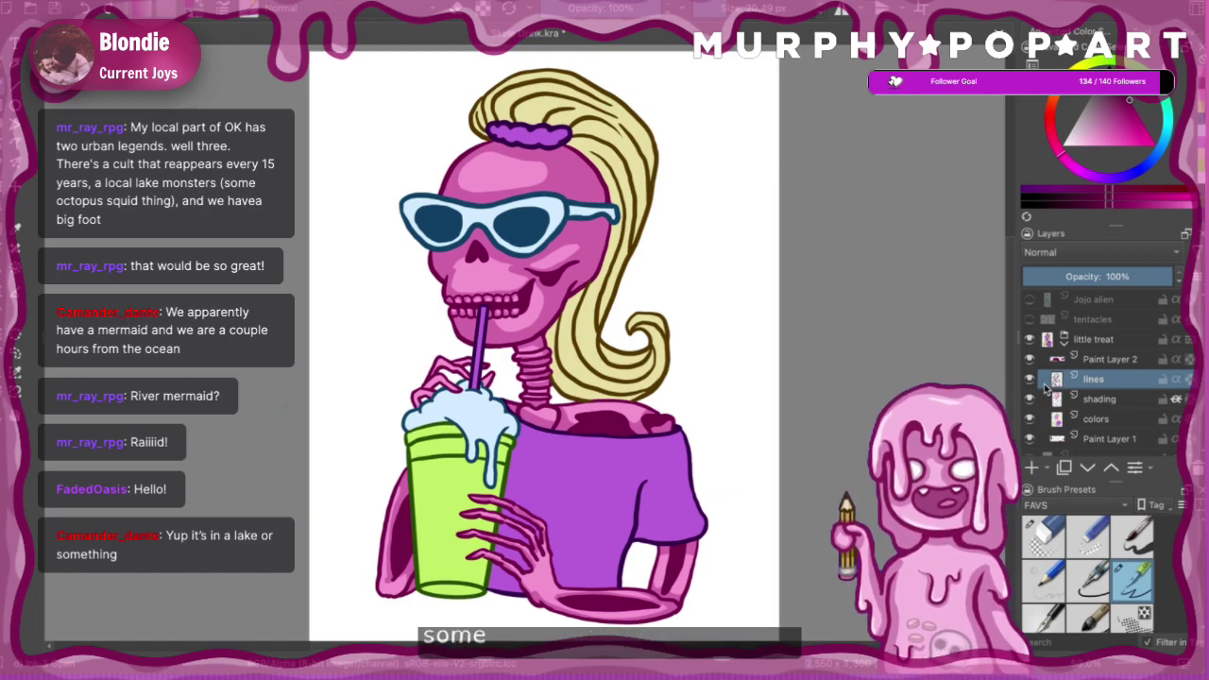
key(ctrl+plus)
key(ctrl+plus)
key(ctrl+plus)
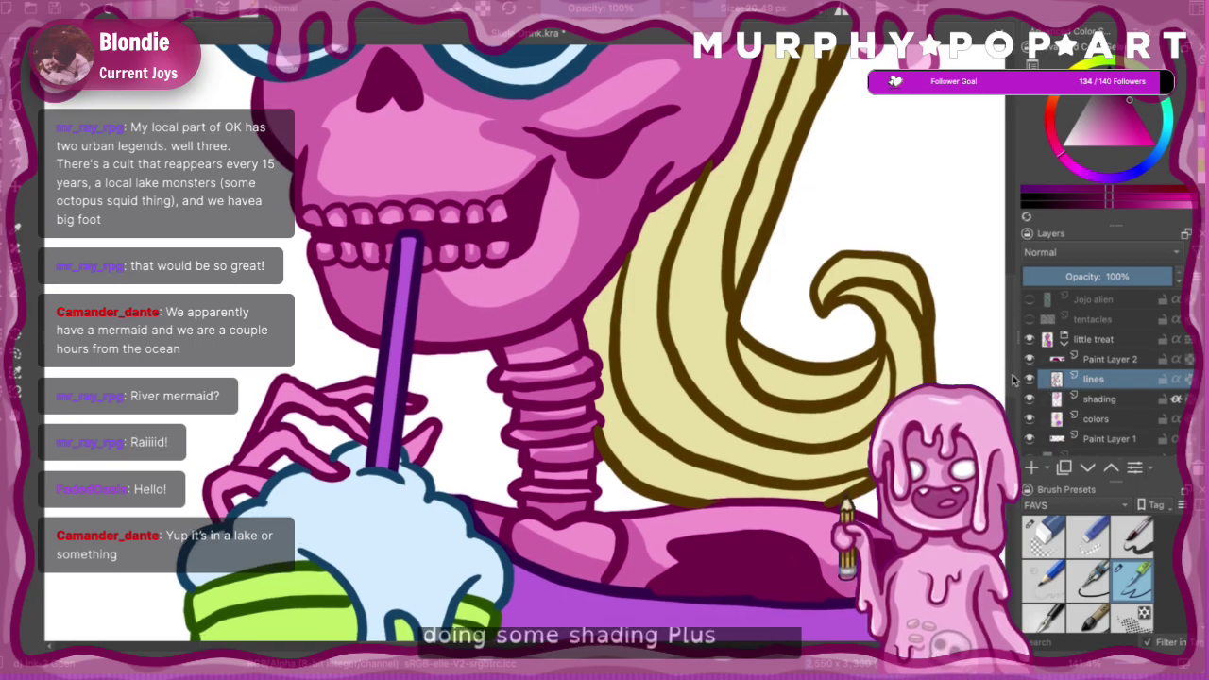
scroll(993, 374, down, 4)
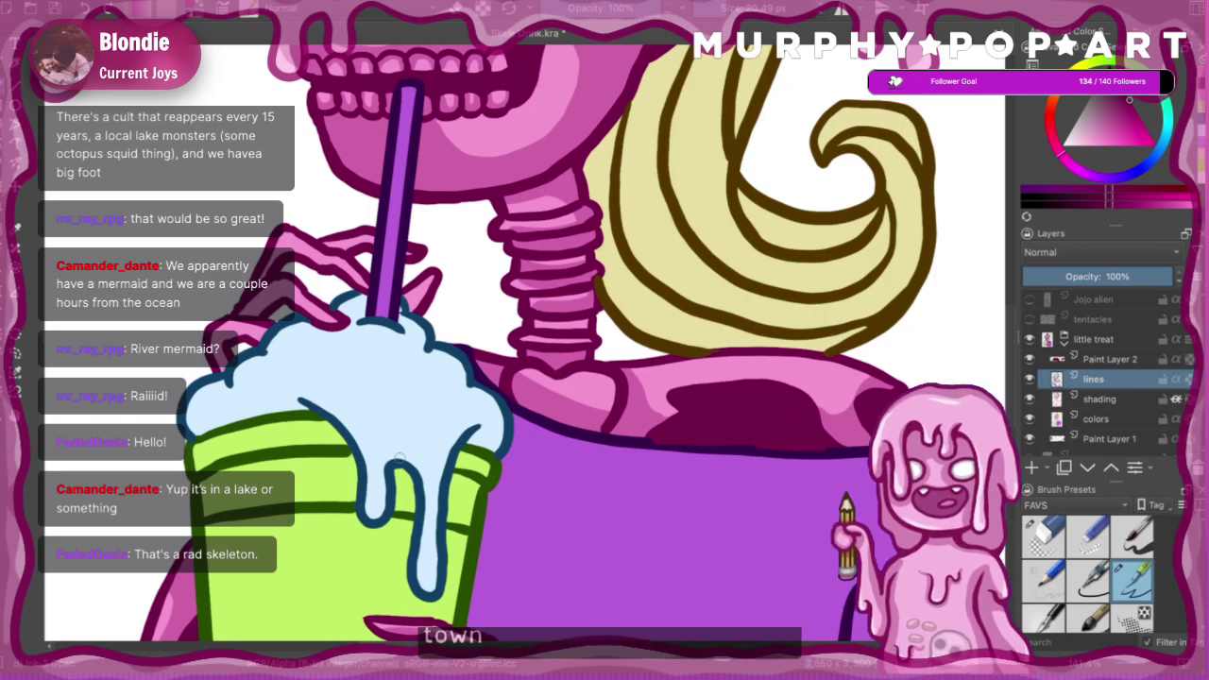
key(ctrl+minus)
key(ctrl+minus)
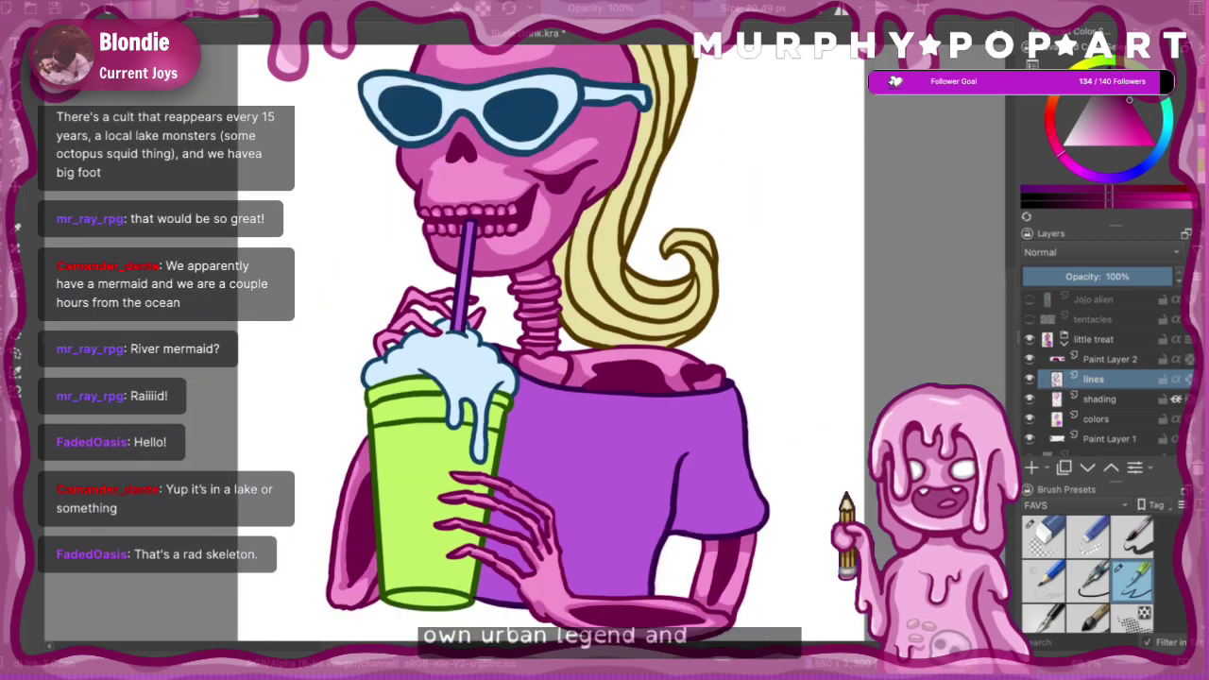
key(ctrl+minus)
key(ctrl+minus)
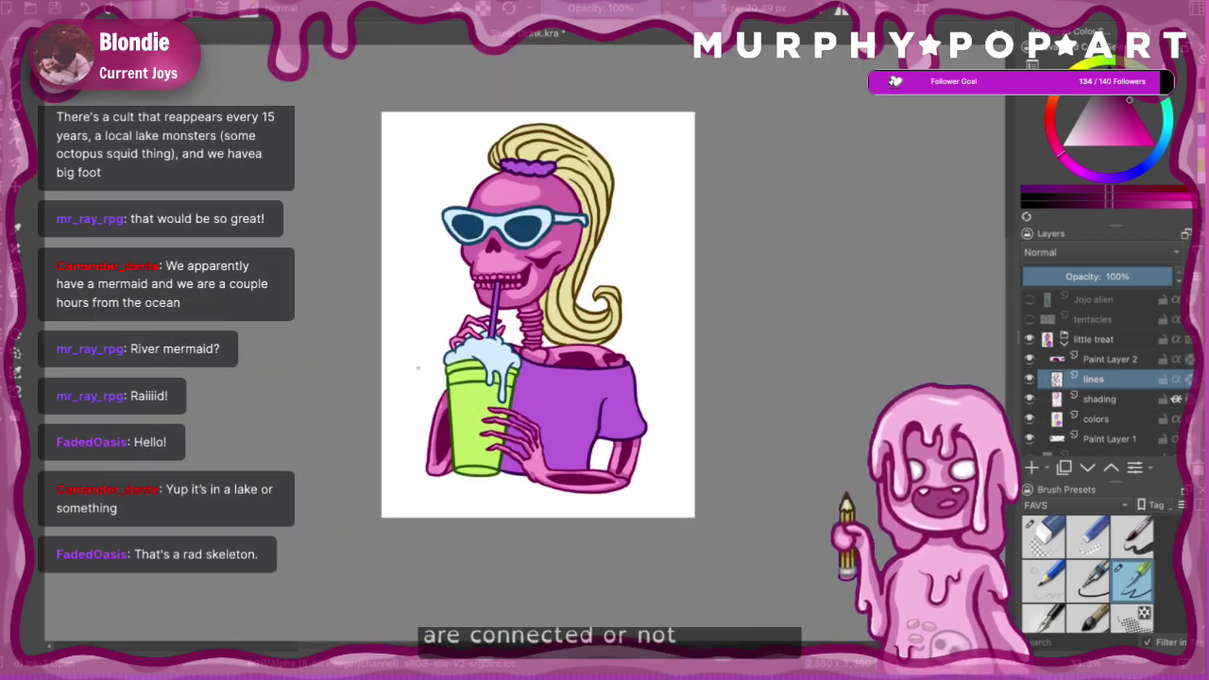
key(plus)
key(ctrl+plus)
key(ctrl+plus)
key(ctrl+plus)
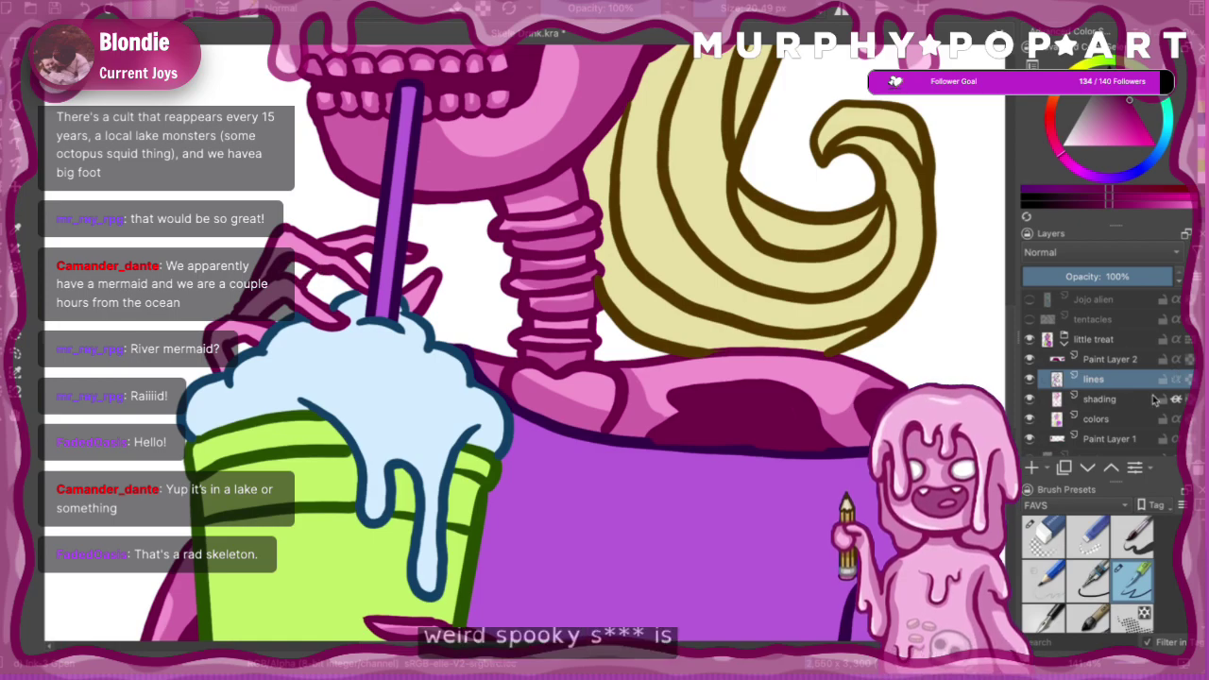
- Switch to the colors layer, sample the light pink from the raised hand and return to the brush
click(1111, 420)
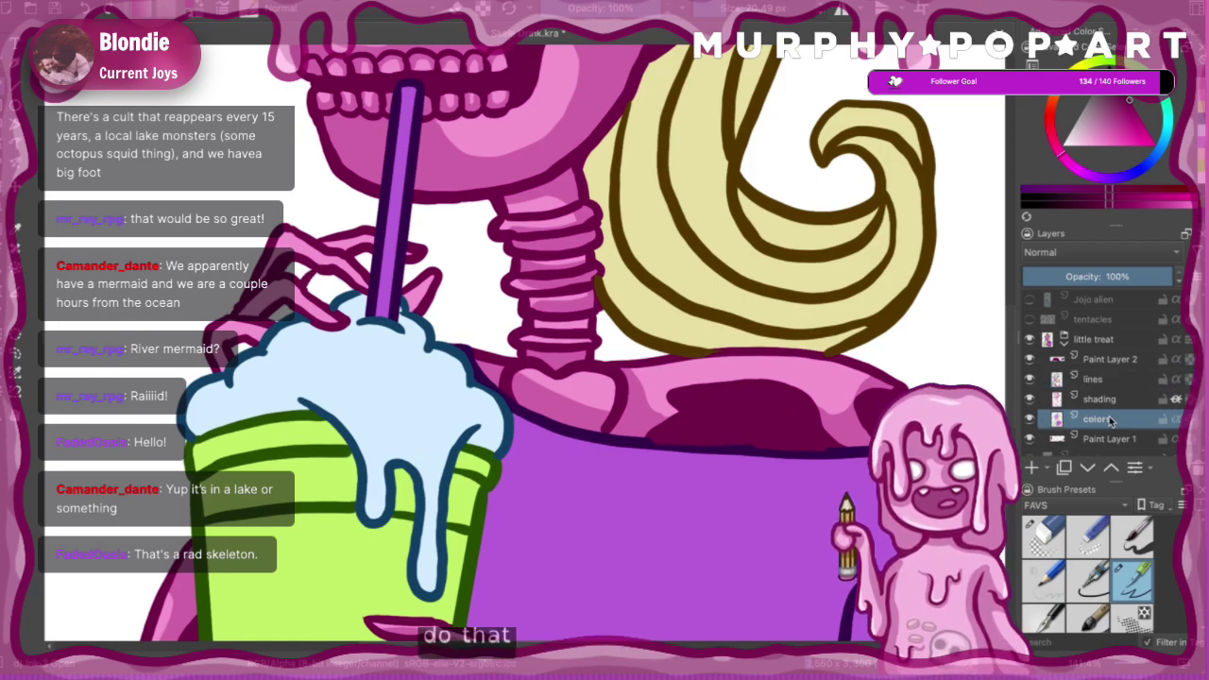
click(295, 240)
click(4, 87)
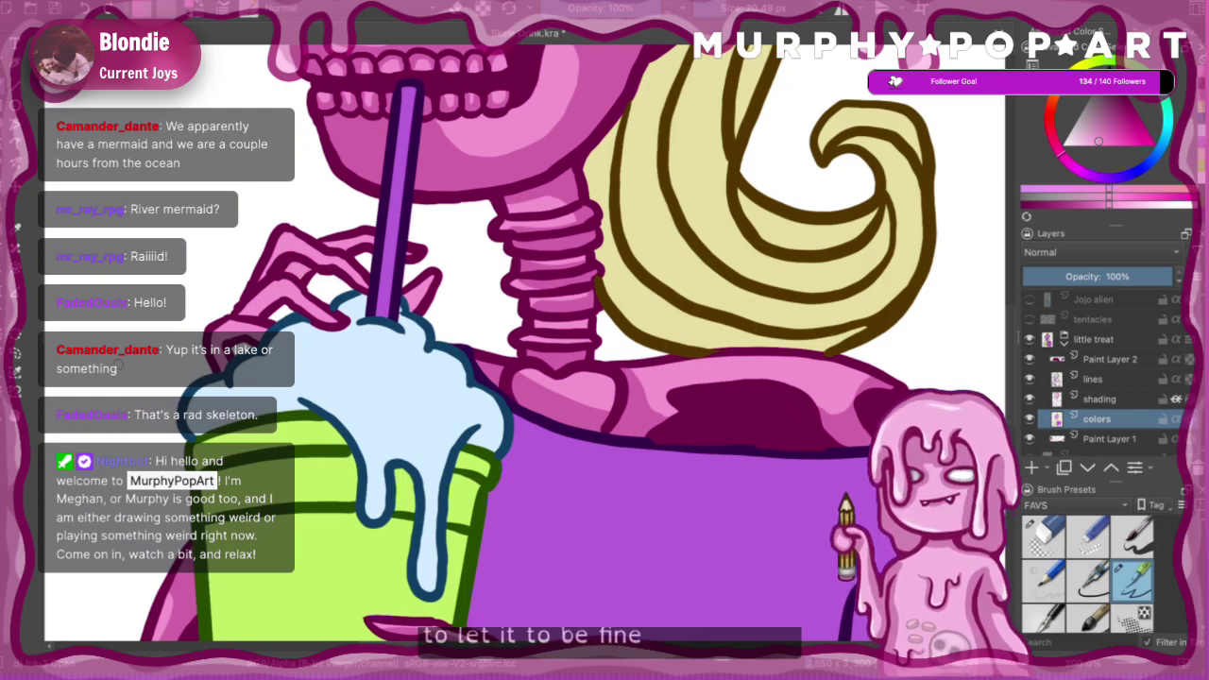
- Sample the darker pink from the collarbone shadow and switch to the shading layer
key(ctrl+minus)
key(ctrl+minus)
key(ctrl+minus)
key(ctrl+minus)
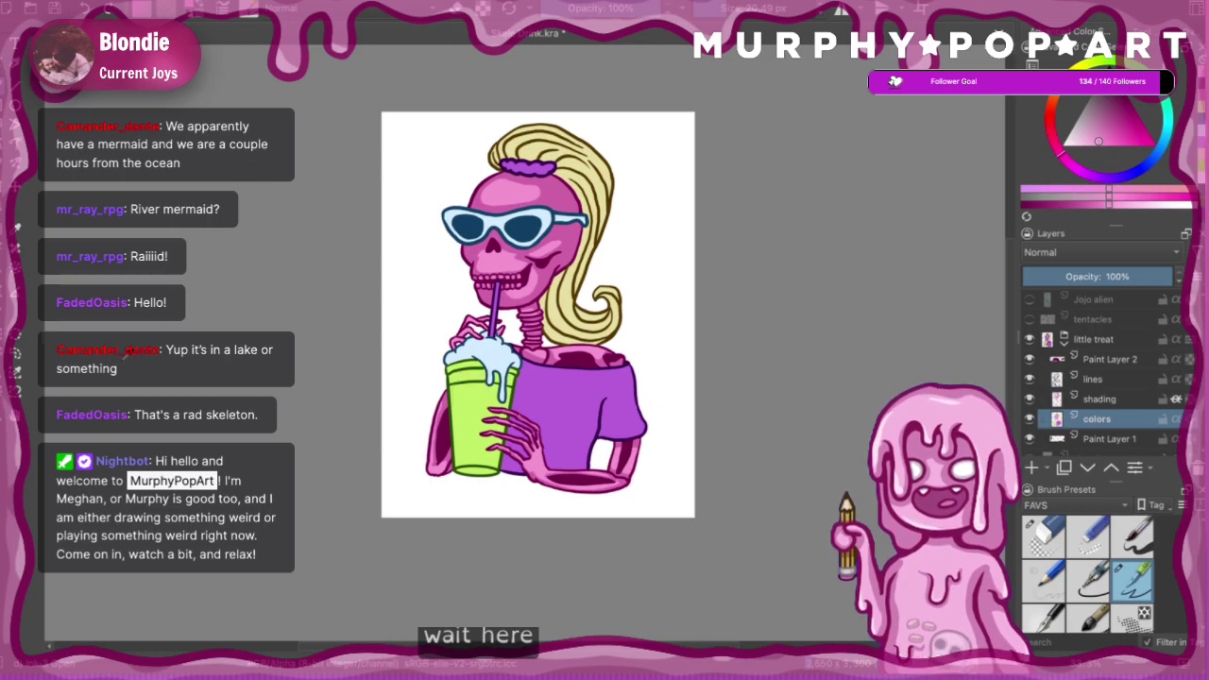
scroll(428, 348, up, 4)
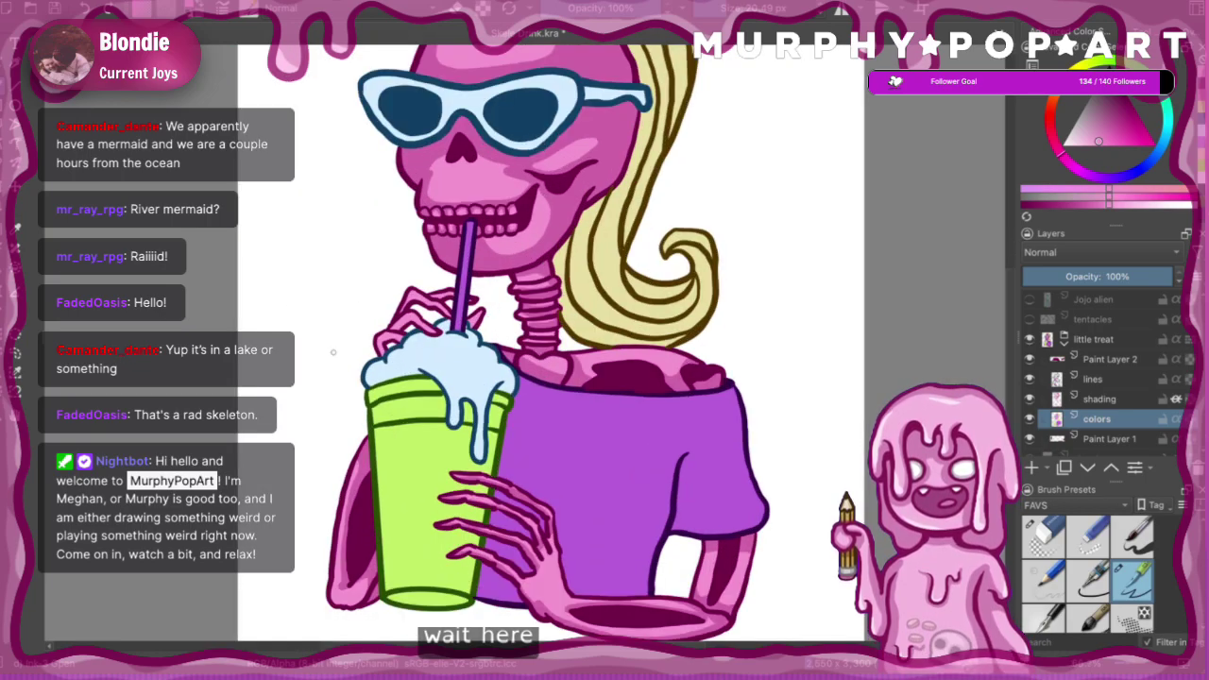
scroll(374, 393, down, 1)
scroll(422, 393, up, 4)
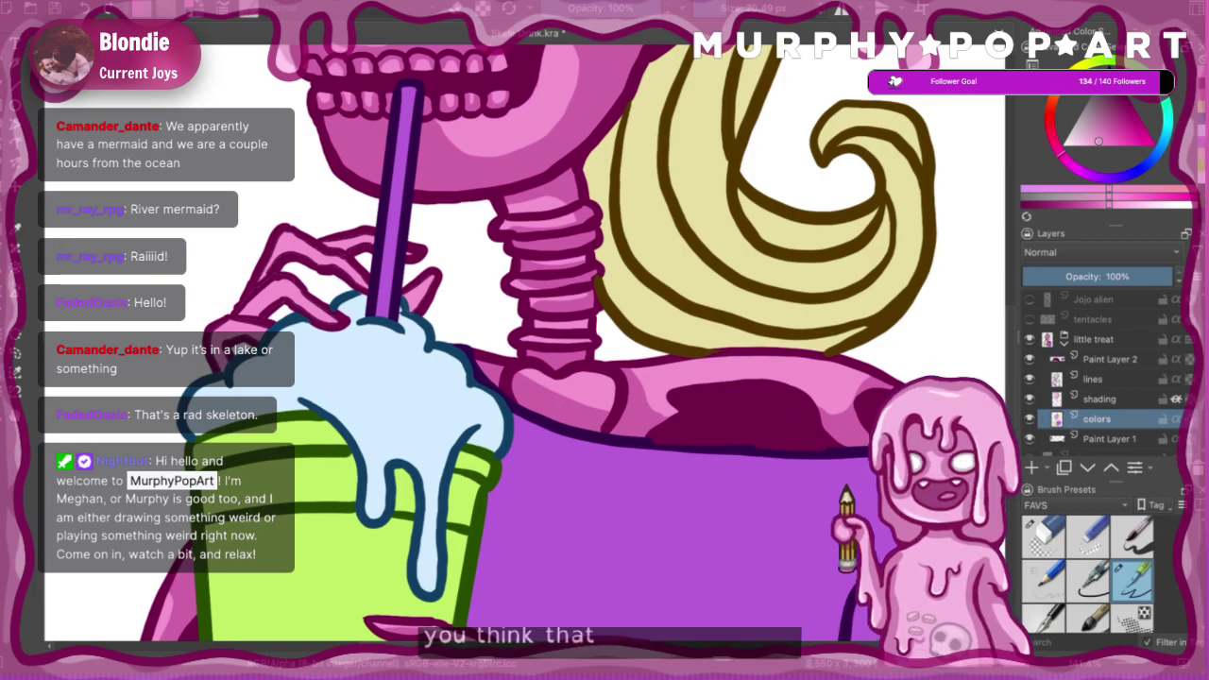
click(17, 228)
click(564, 396)
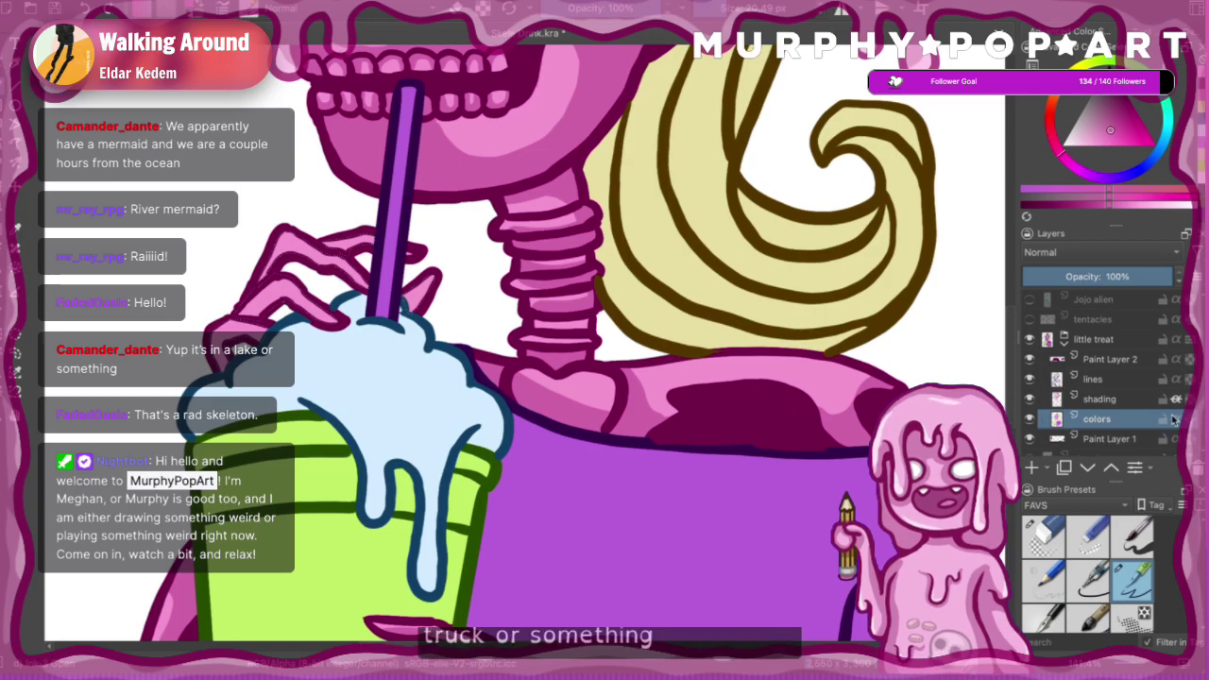
click(1157, 399)
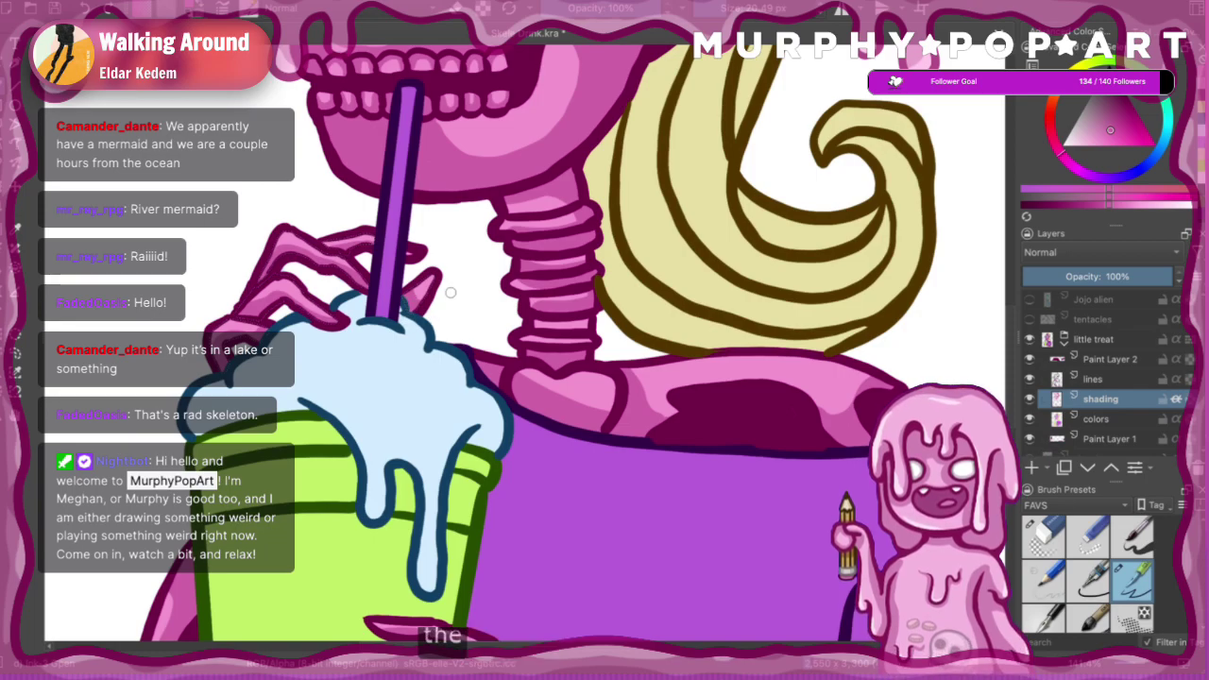
- Select the purple shirt area from the colors layer
key(ctrl+minus)
key(ctrl+minus)
key(ctrl+minus)
key(ctrl+minus)
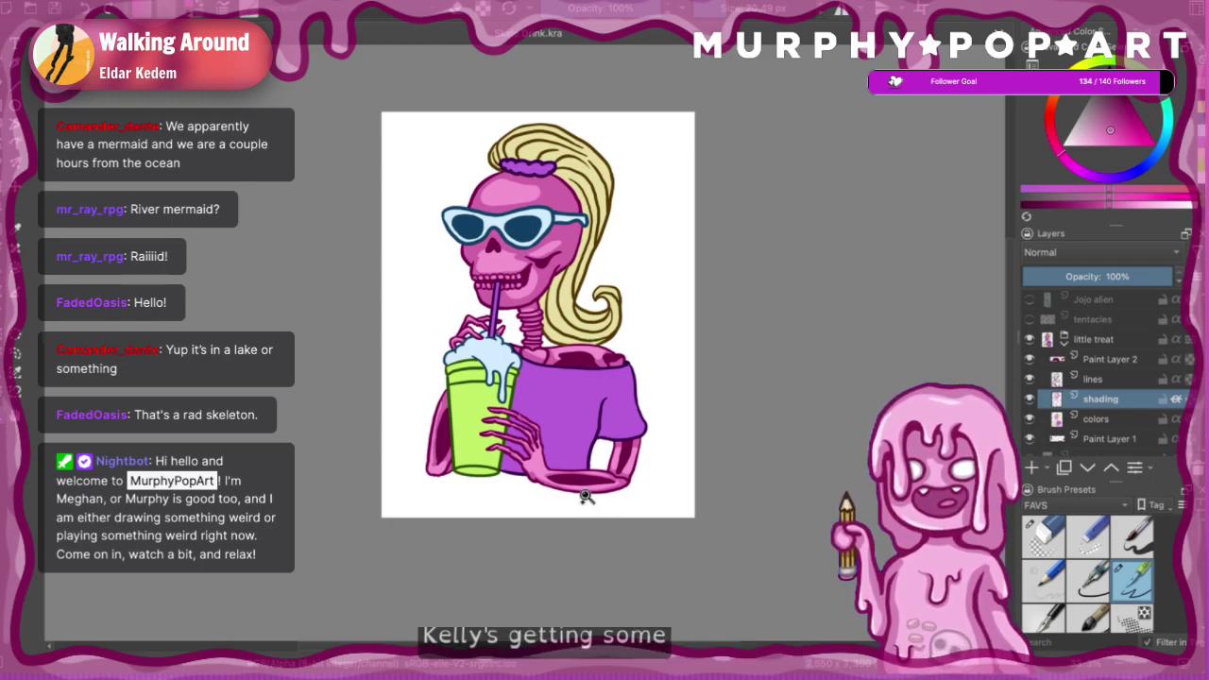
click(577, 414)
click(535, 322)
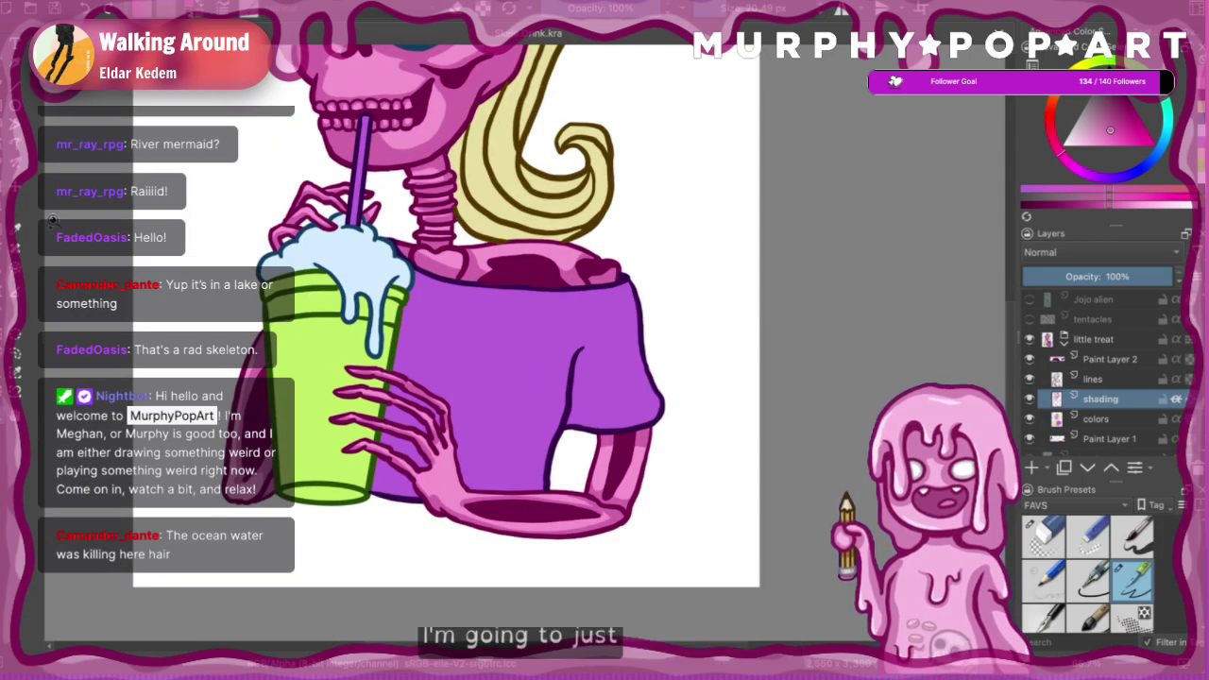
click(1109, 421)
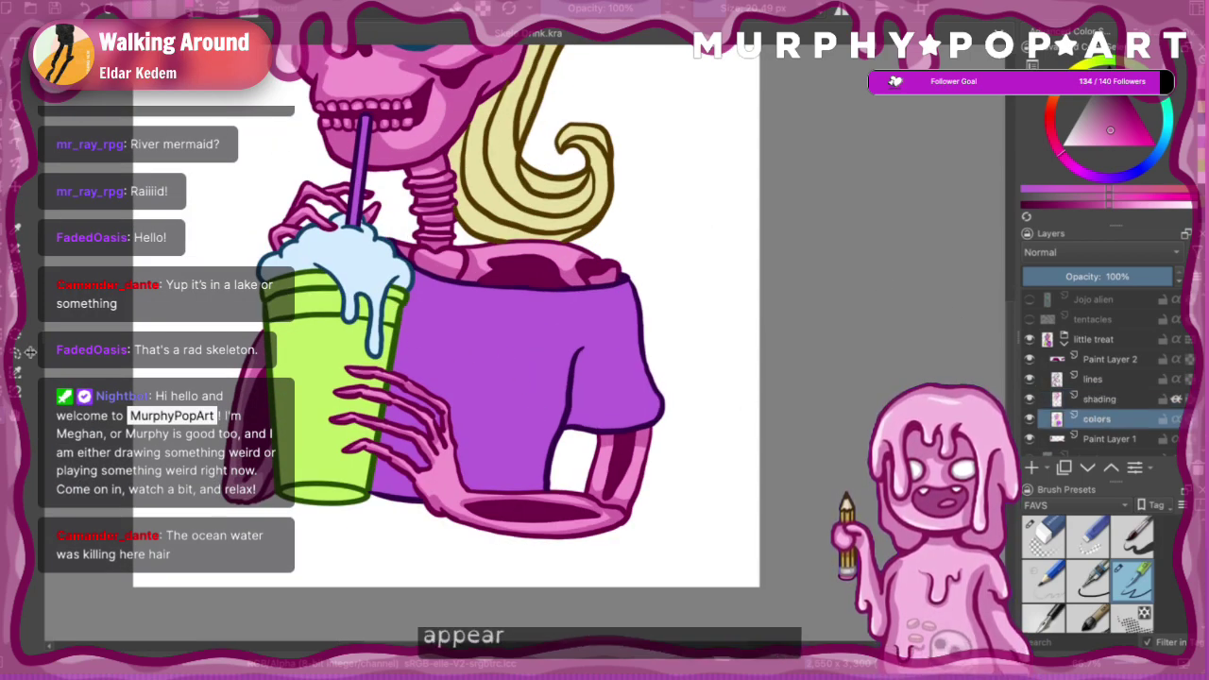
click(5, 372)
click(524, 363)
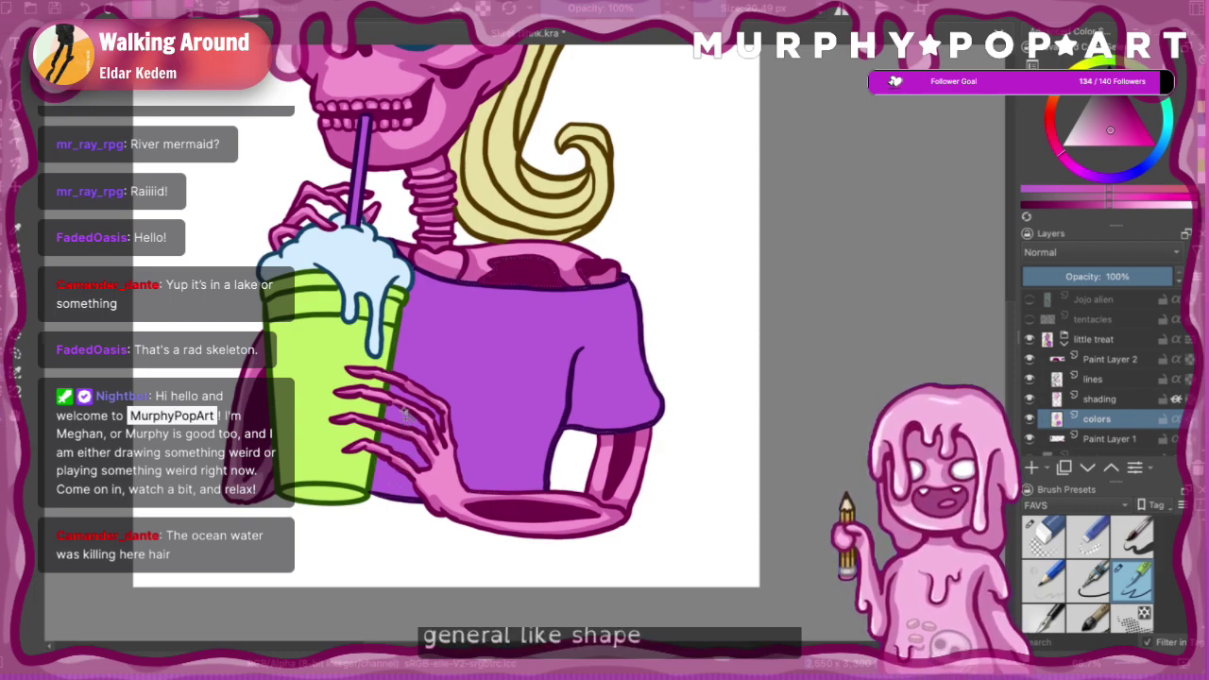
- Activate the shading layer, sample the shirt's purple and choose a darker purple for its shadows
scroll(418, 264, up, 5)
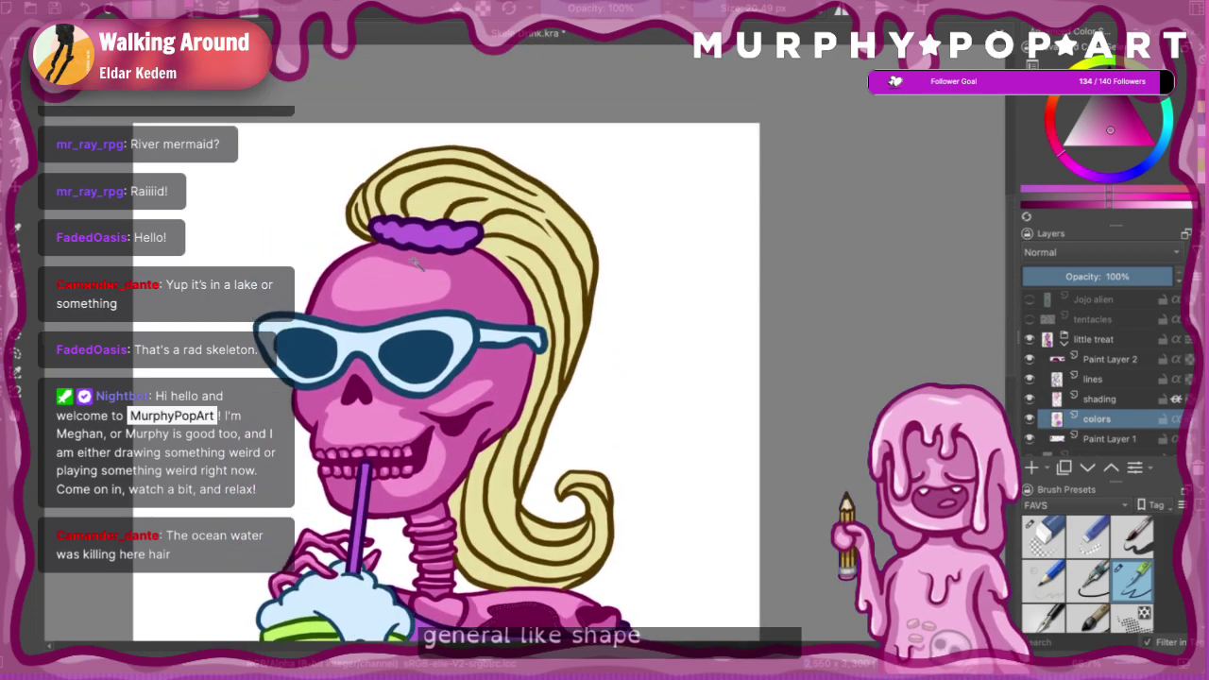
scroll(415, 240, down, 5)
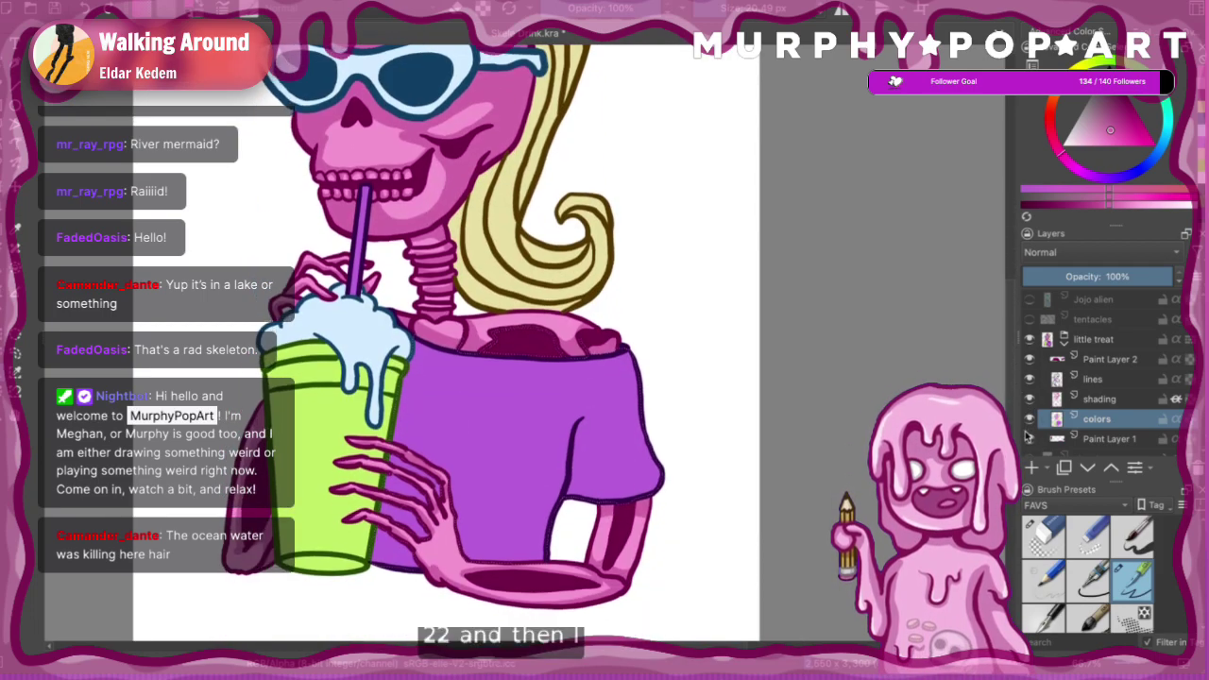
click(1129, 405)
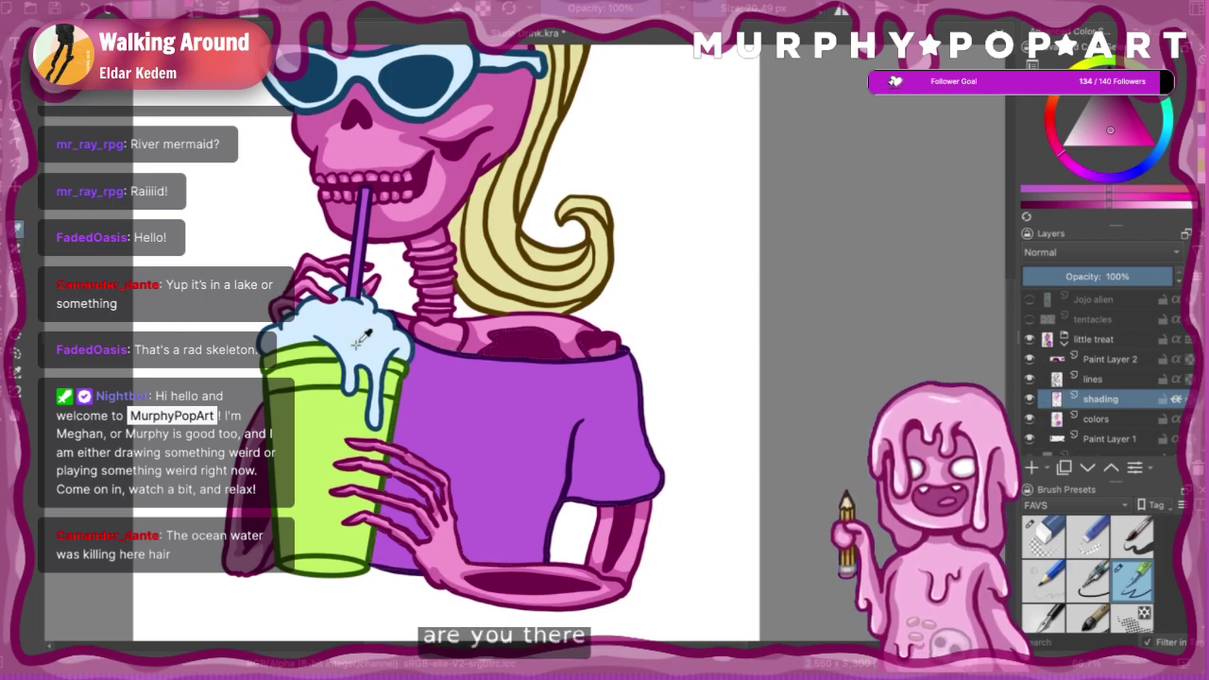
ctrl+click(490, 412)
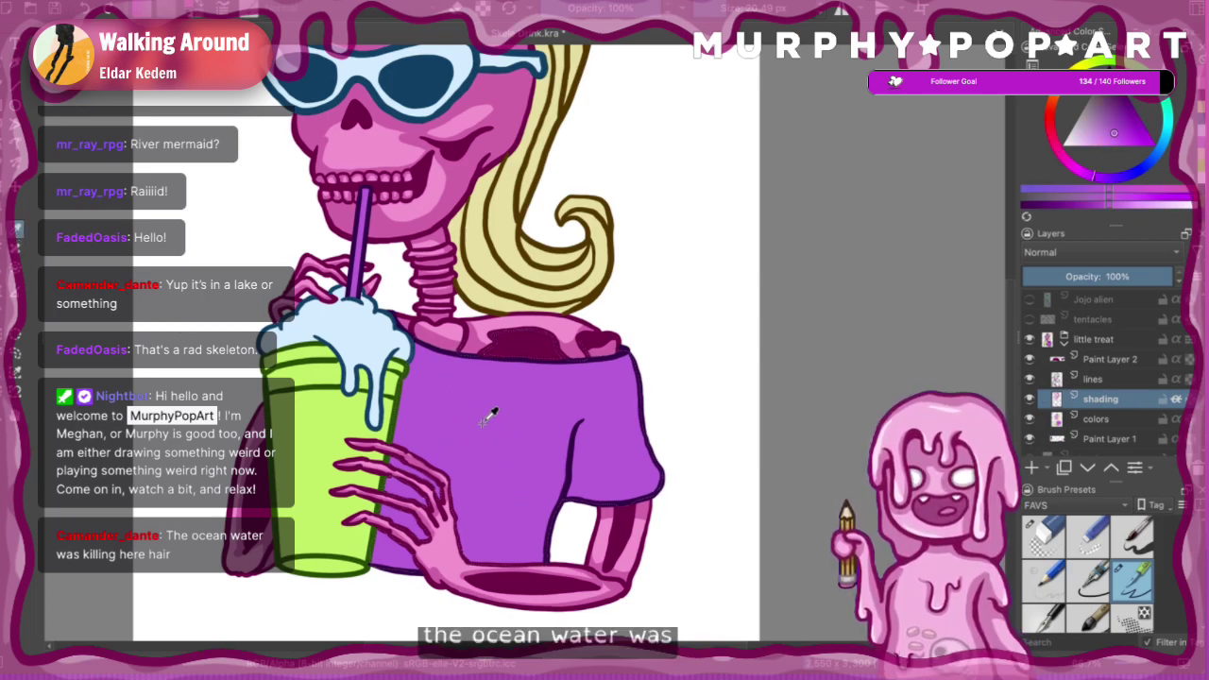
click(1090, 209)
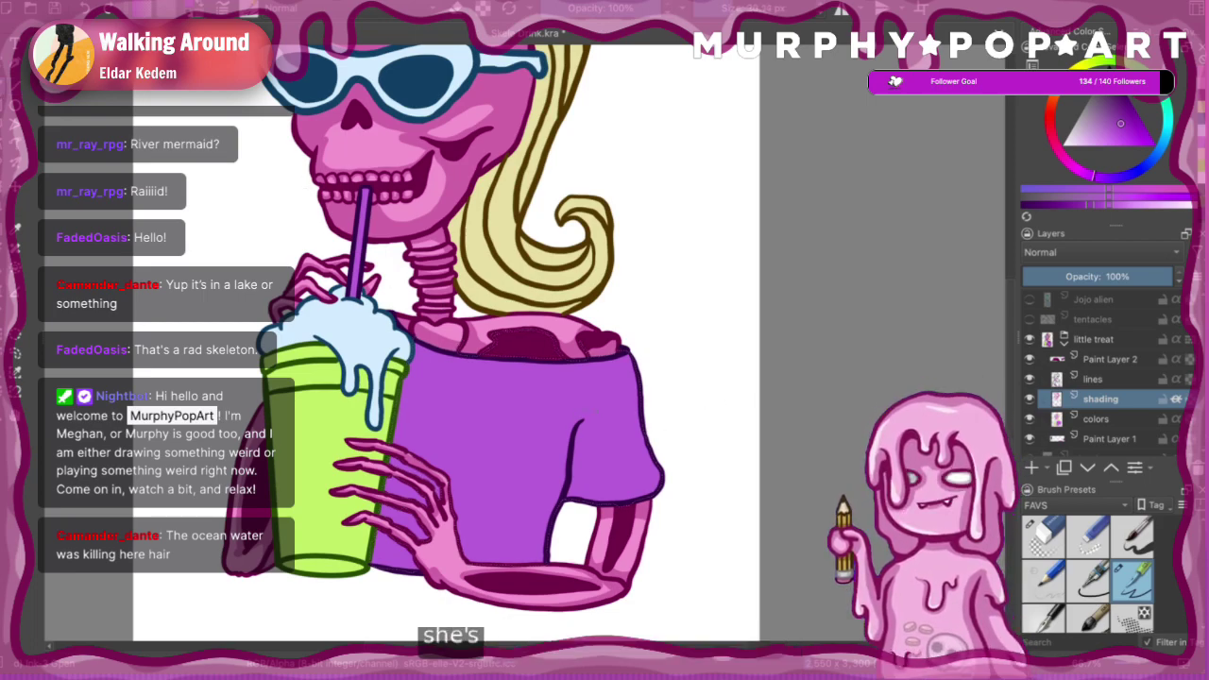
- Shade the folds and underside of the shirt's short sleeve with the darker purple
drag(591, 411, 576, 477)
key(ctrl+z)
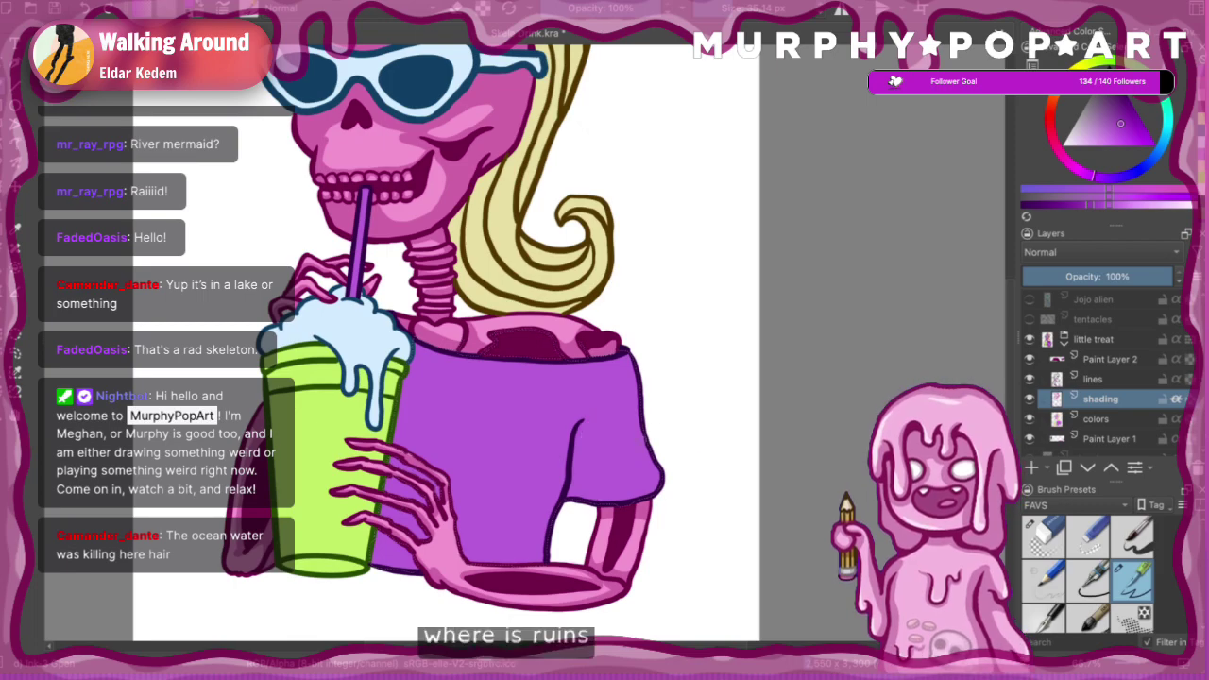
drag(697, 408, 704, 408)
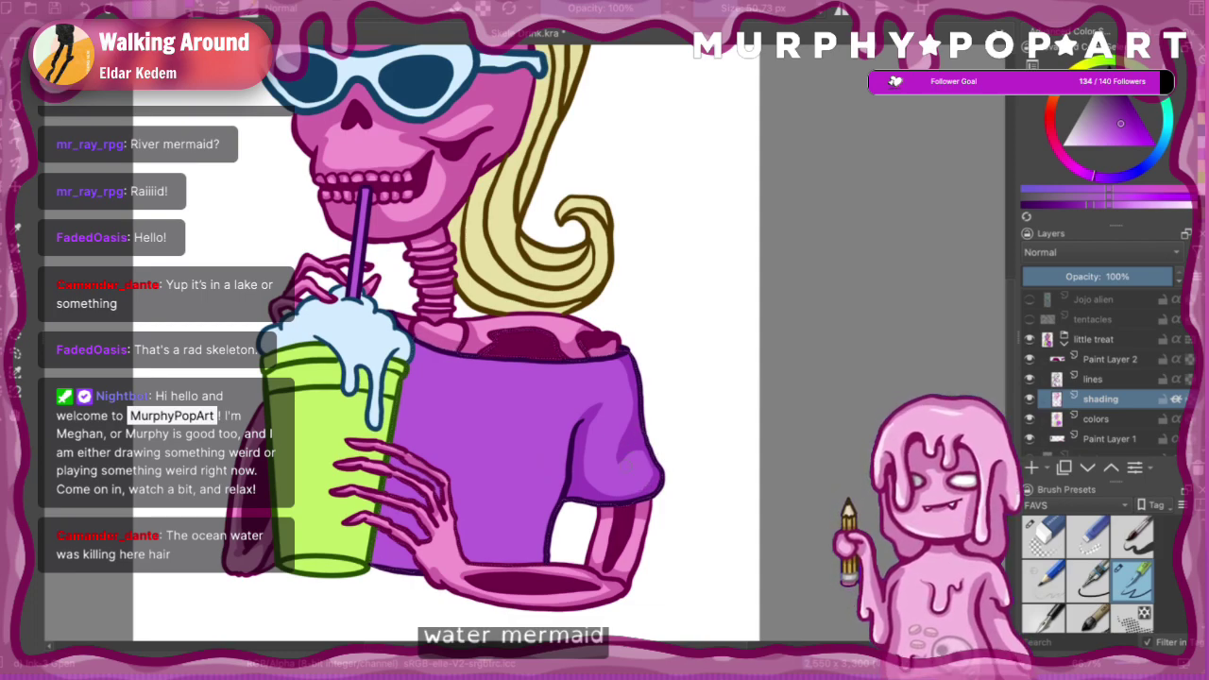
- Paint darker purple shadows and folds across the shirt's body, from the armpit to the hem and along the neckline
drag(577, 426, 556, 477)
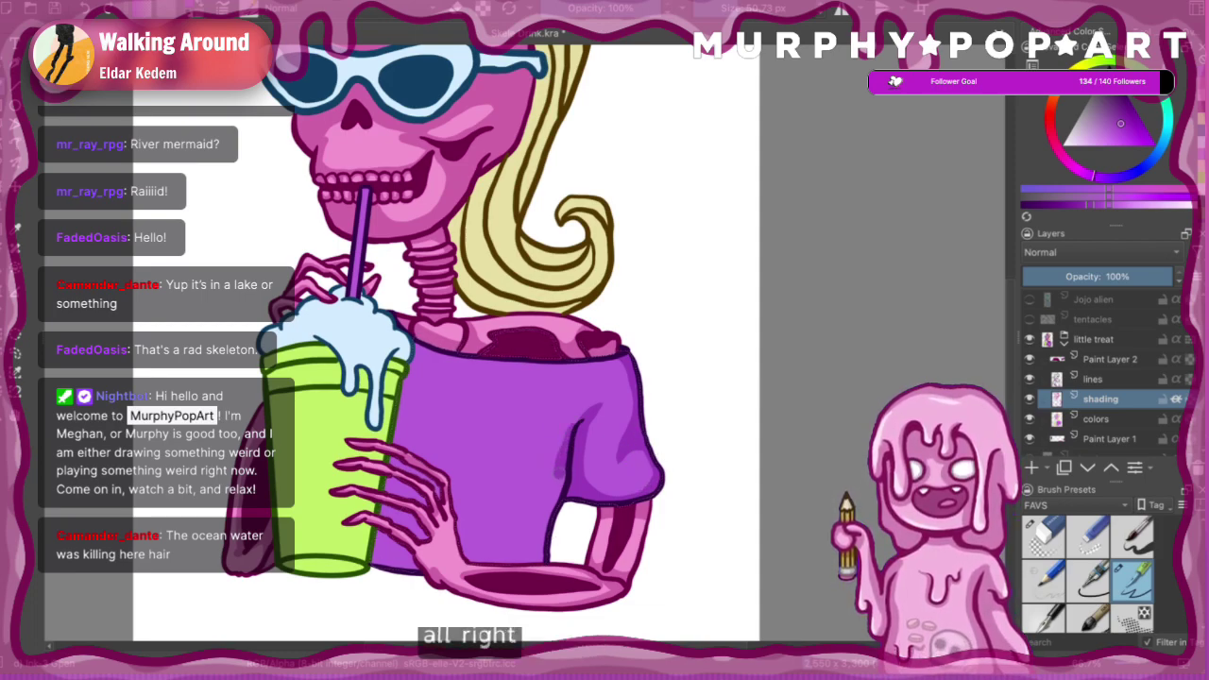
key(ctrl+z)
mouse_move(575, 428)
mouse_down()
mouse_move(544, 508)
mouse_move(495, 556)
mouse_up()
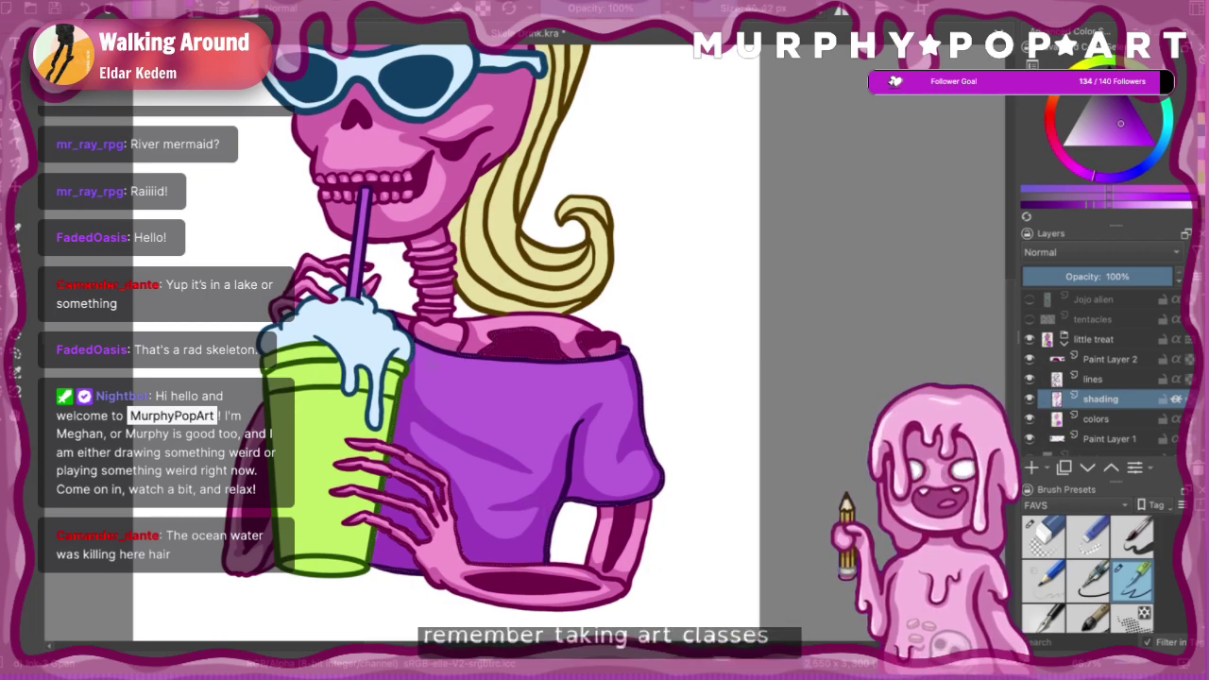
mouse_move(436, 352)
mouse_down()
mouse_move(422, 388)
mouse_move(441, 355)
mouse_up()
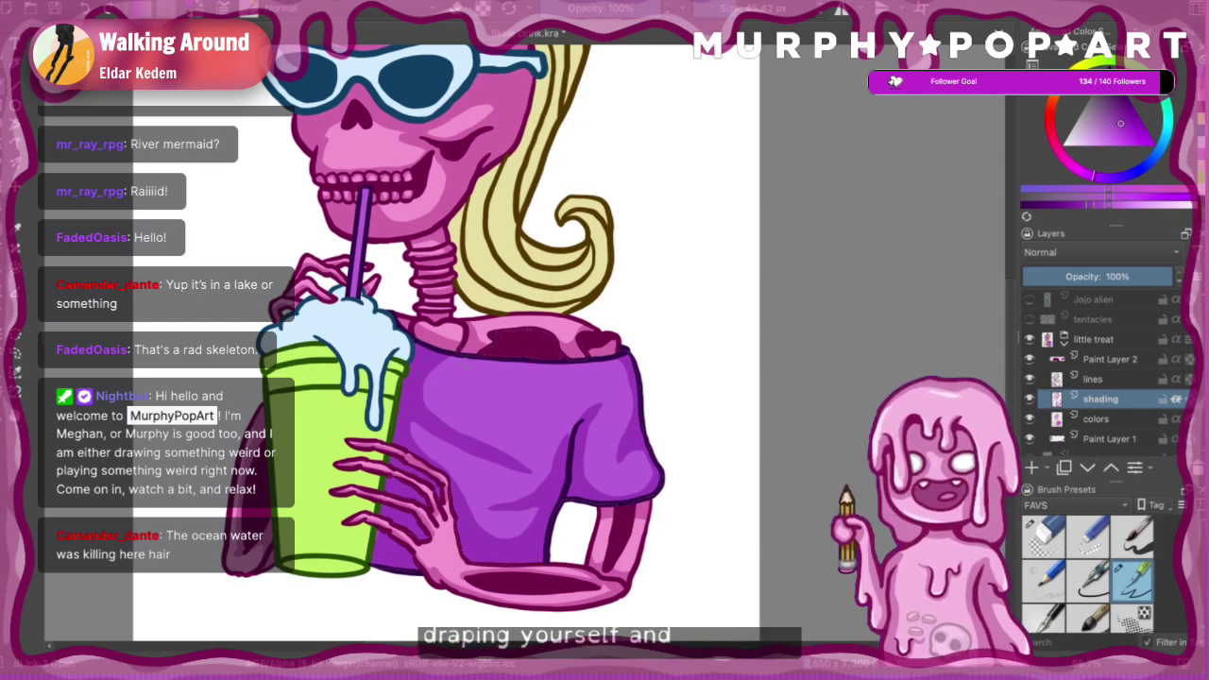
drag(443, 361, 612, 361)
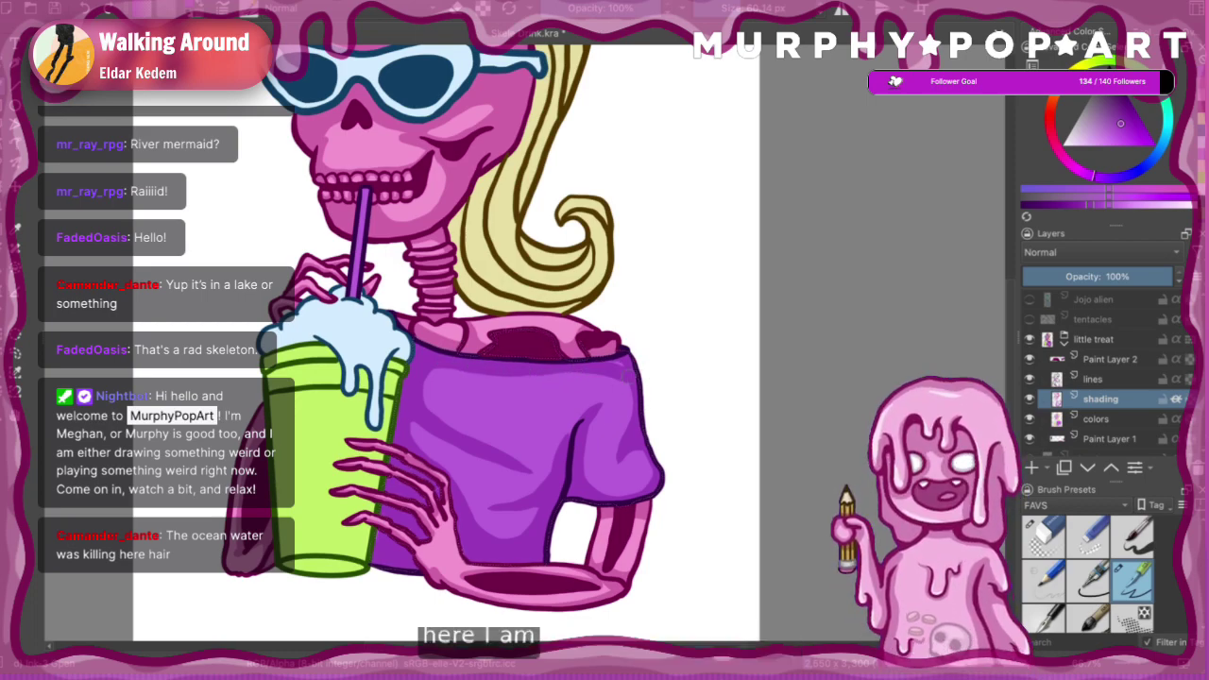
key(ctrl+z)
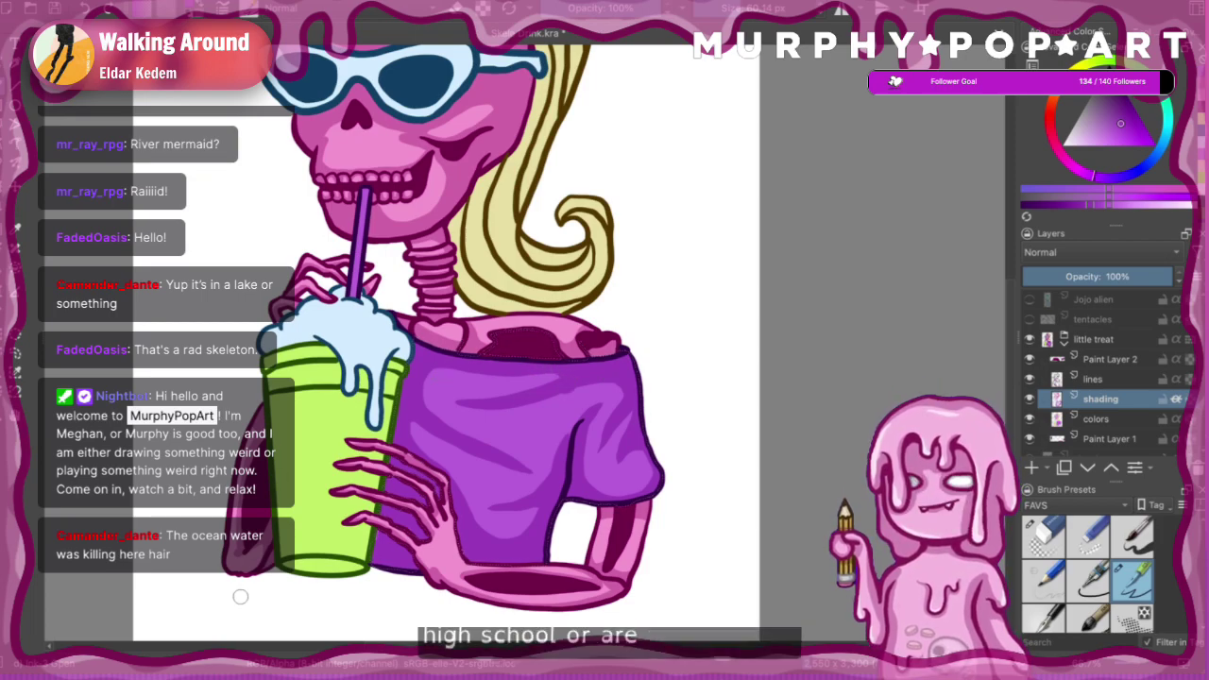
- Compare the shirt's fold shading in close-up with the whole drawing
key(ctrl)
key(ctrl+minus)
key(ctrl+minus)
key(ctrl+minus)
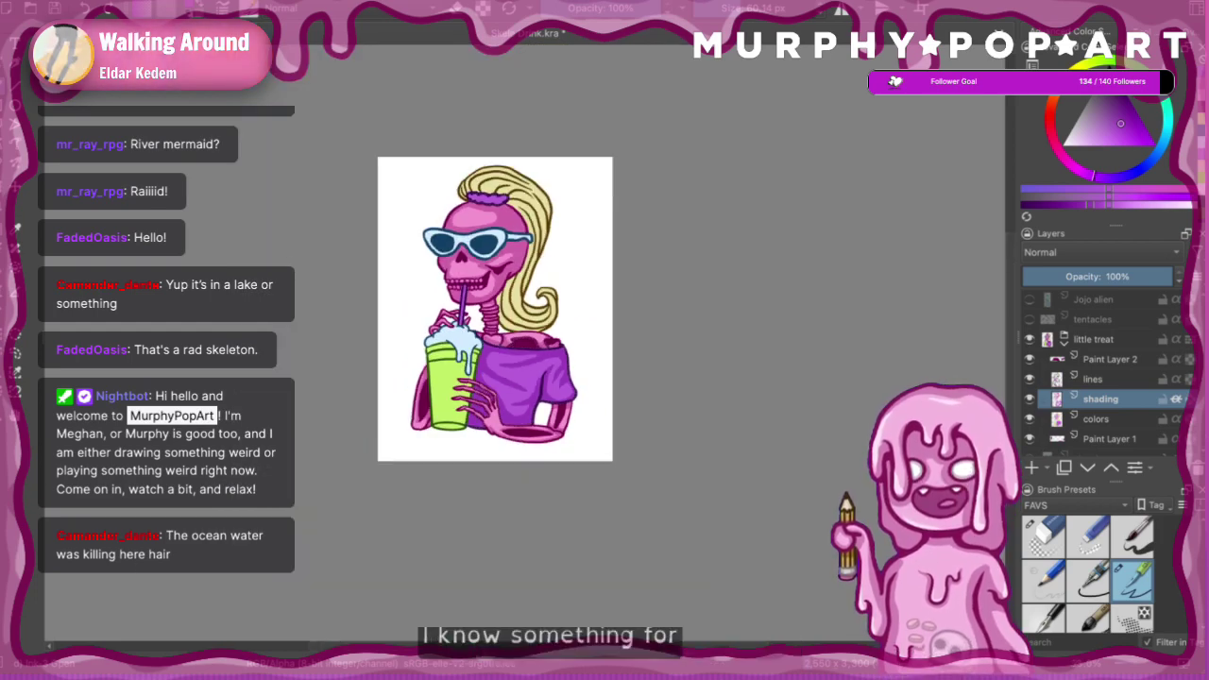
key(ctrl+plus)
key(ctrl+plus)
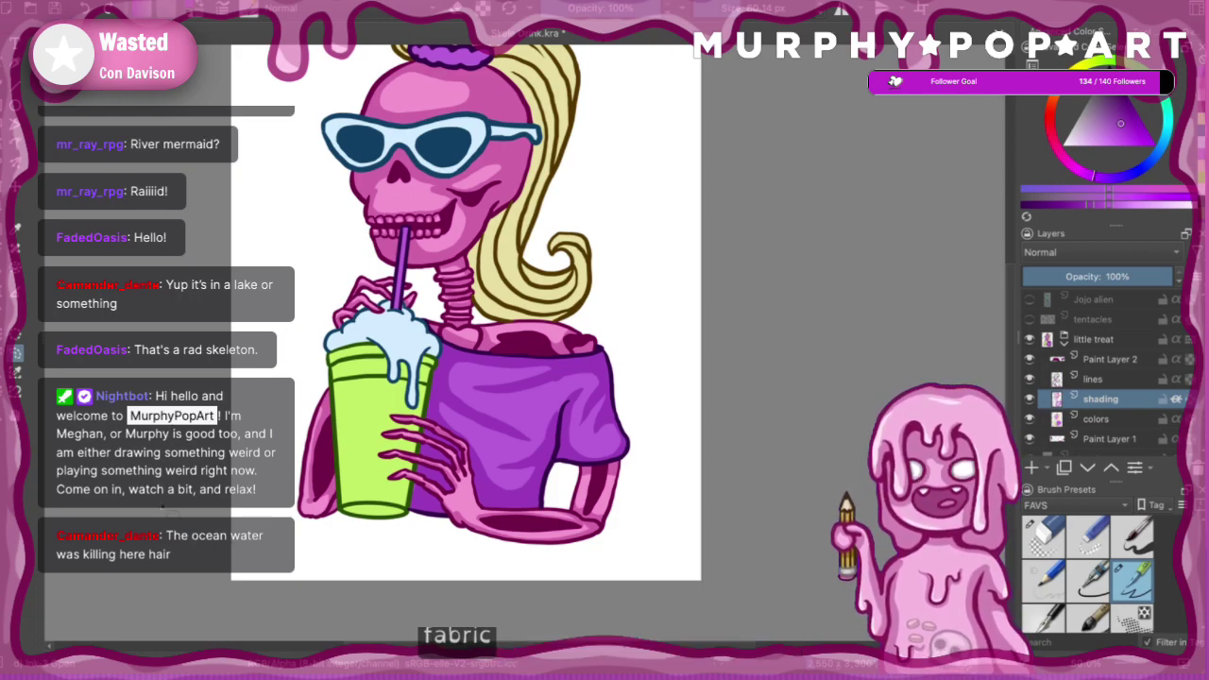
key(ctrl+plus)
key(ctrl+plus)
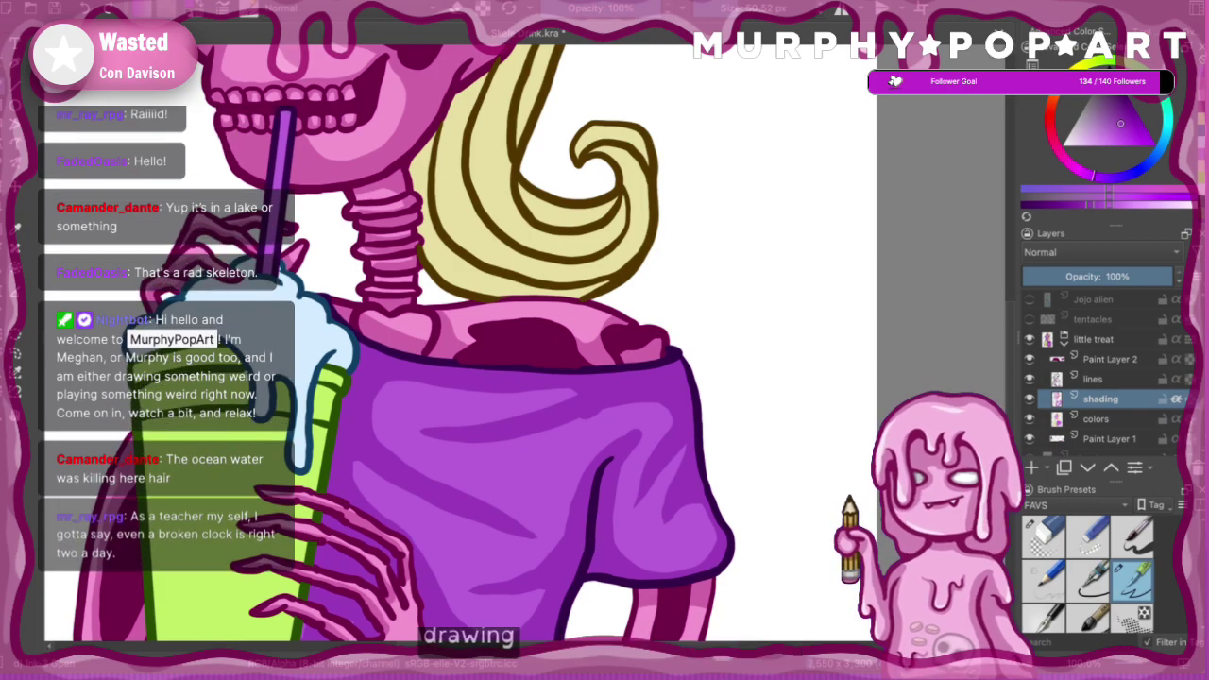
key(ctrl+minus)
key(ctrl+minus)
key(ctrl+minus)
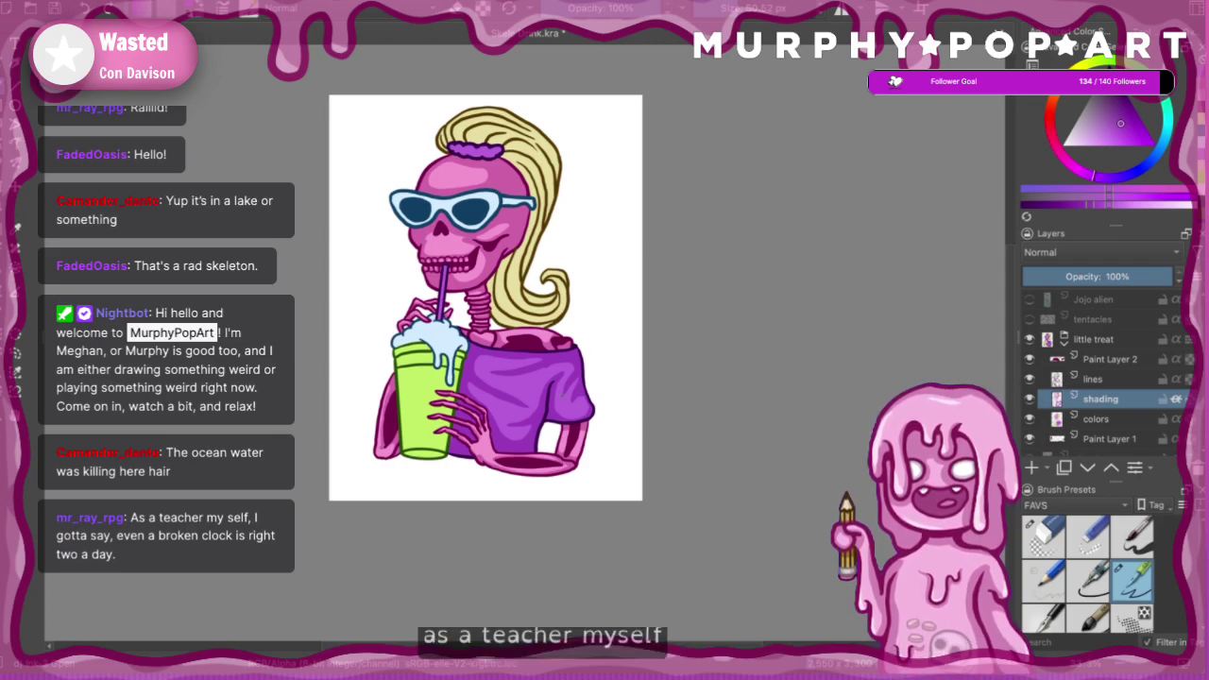
key(ctrl+plus)
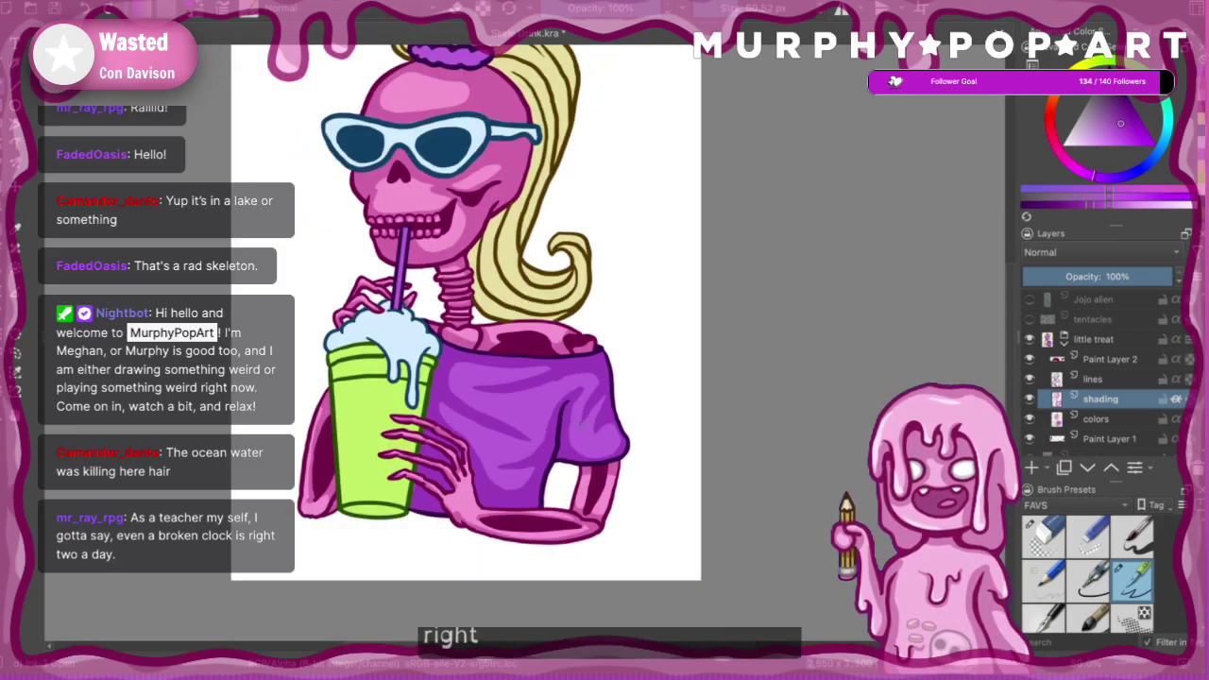
key(ctrl+plus)
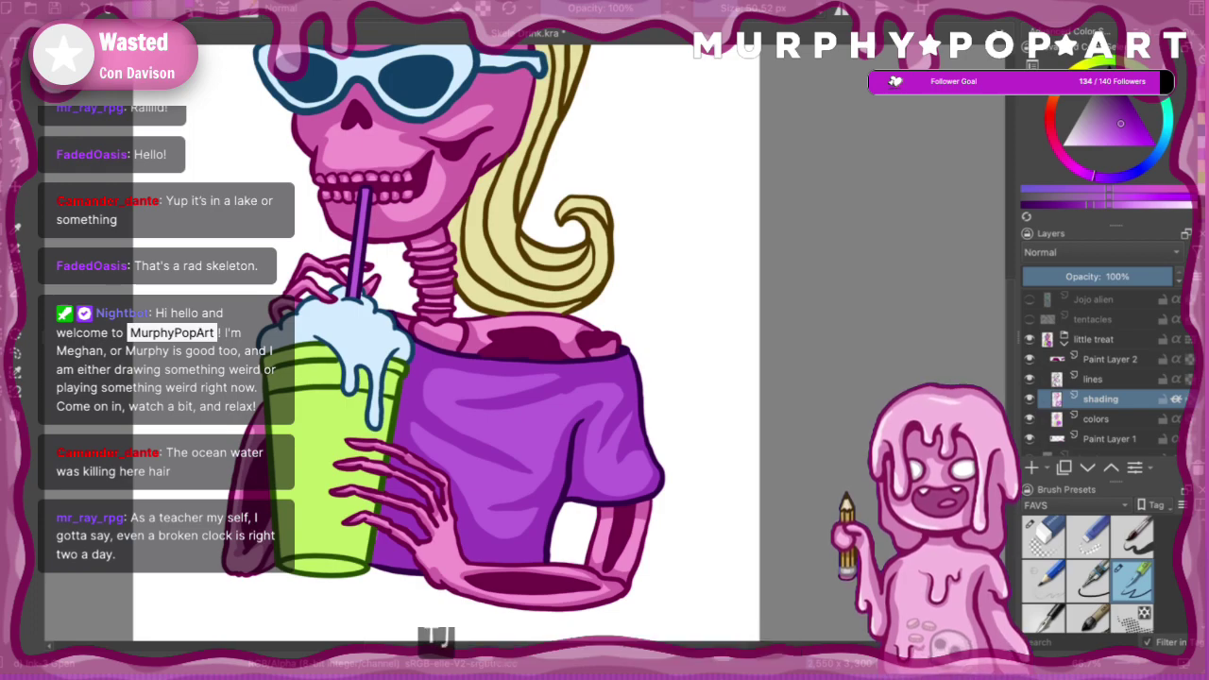
- Select the purple hair scrunchie from the colors layer and return to the brush on the shading layer
drag(1014, 445, 1013, 410)
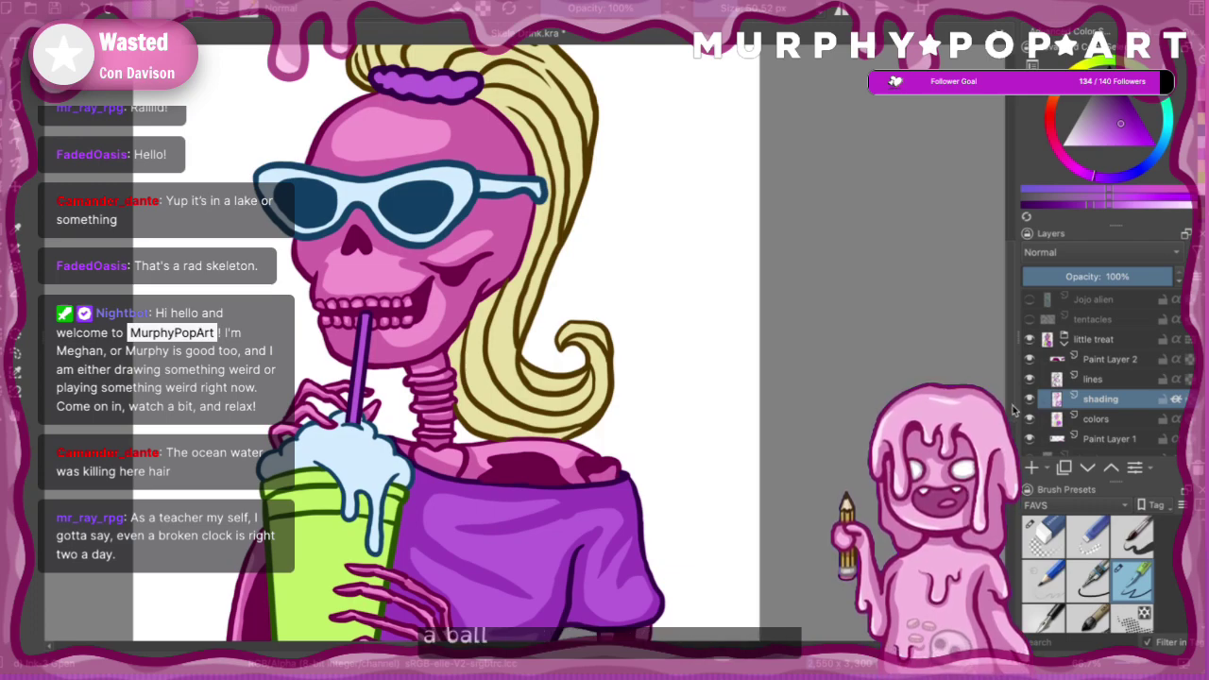
drag(1012, 411, 1026, 385)
scroll(1007, 274, down, 3)
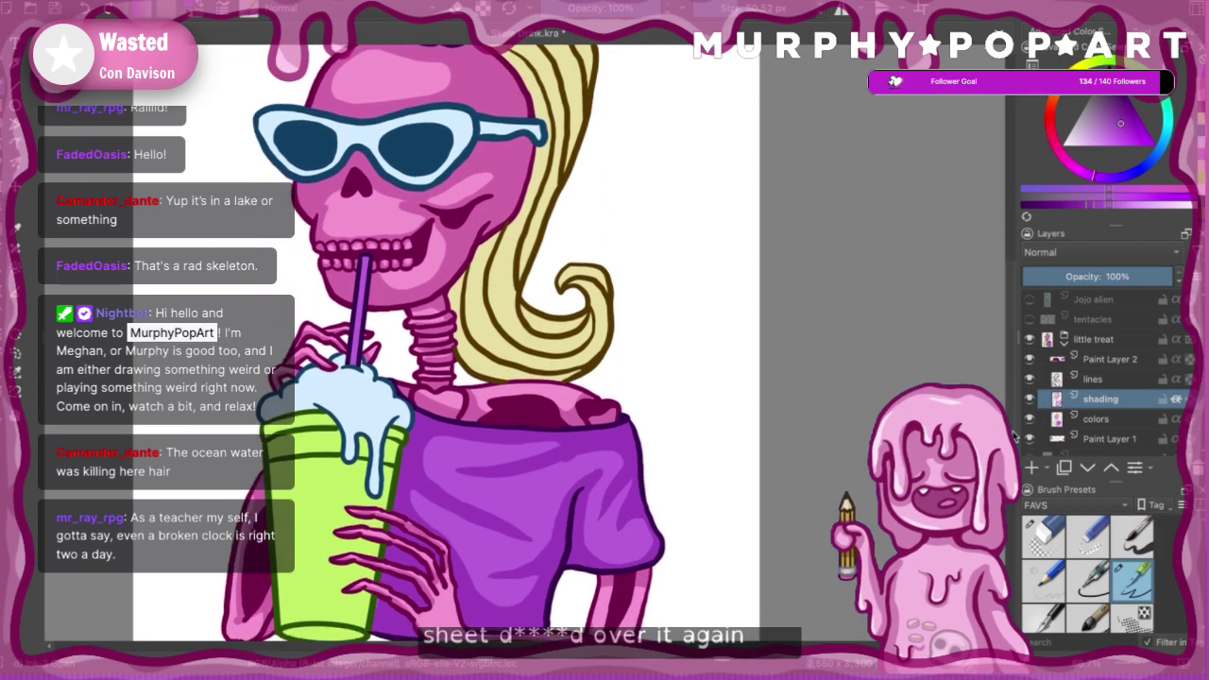
click(1094, 418)
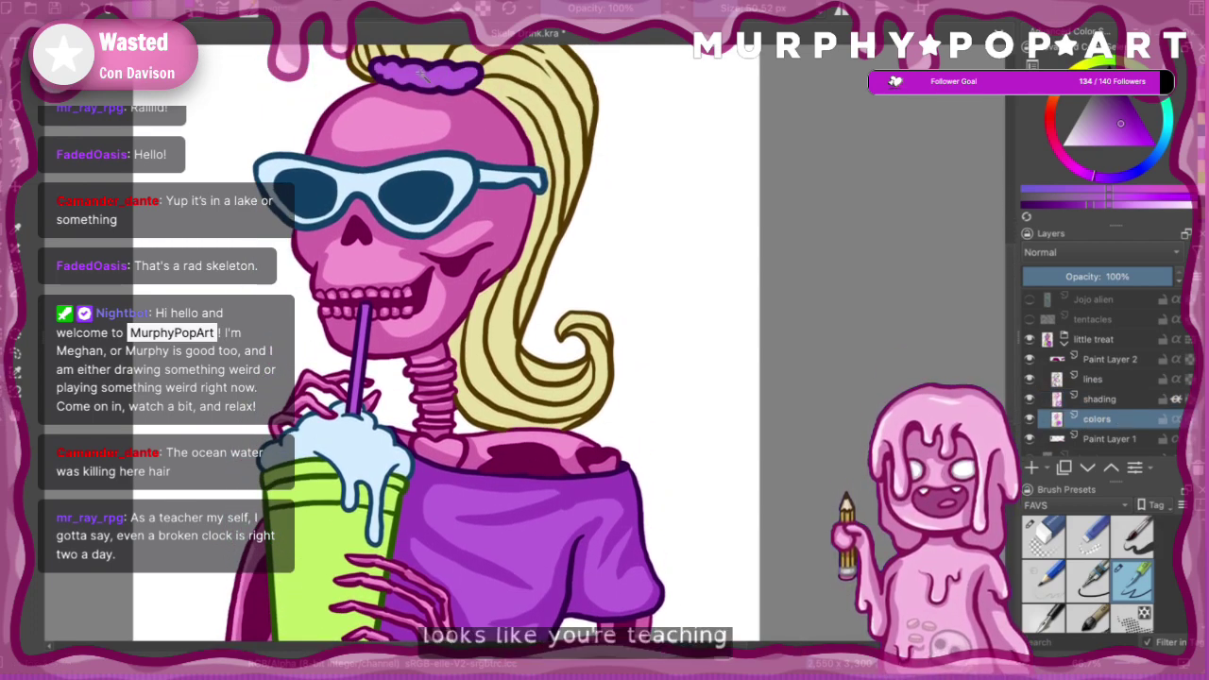
click(1101, 399)
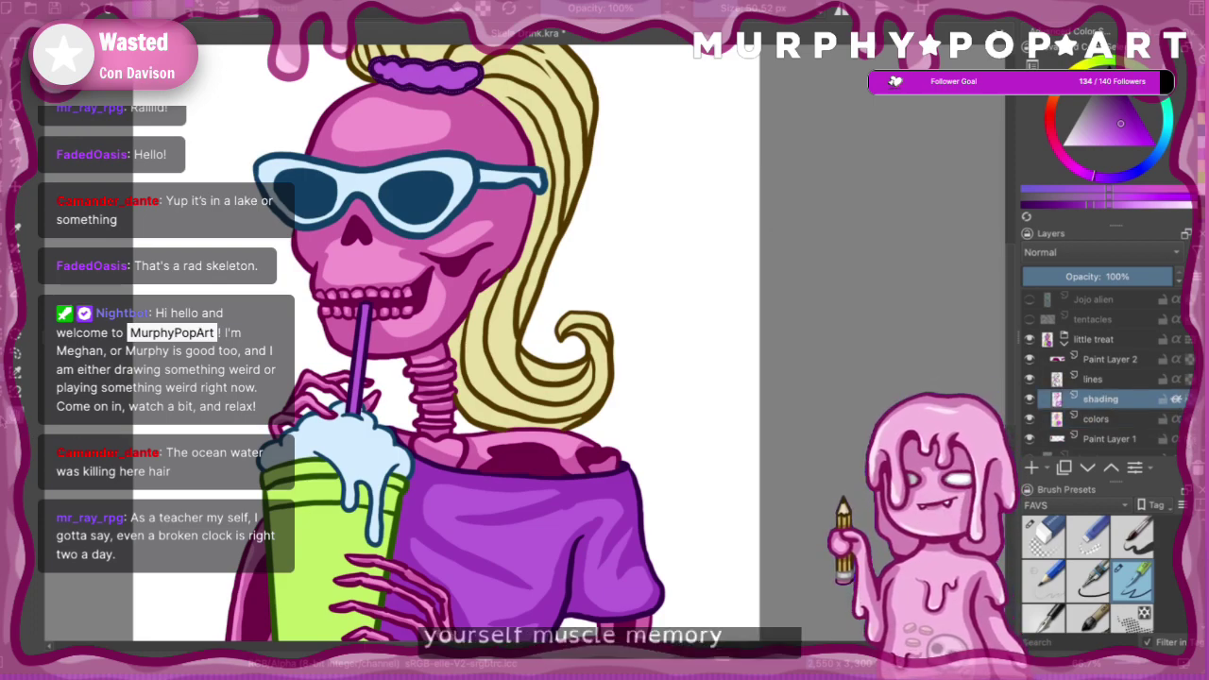
click(466, 136)
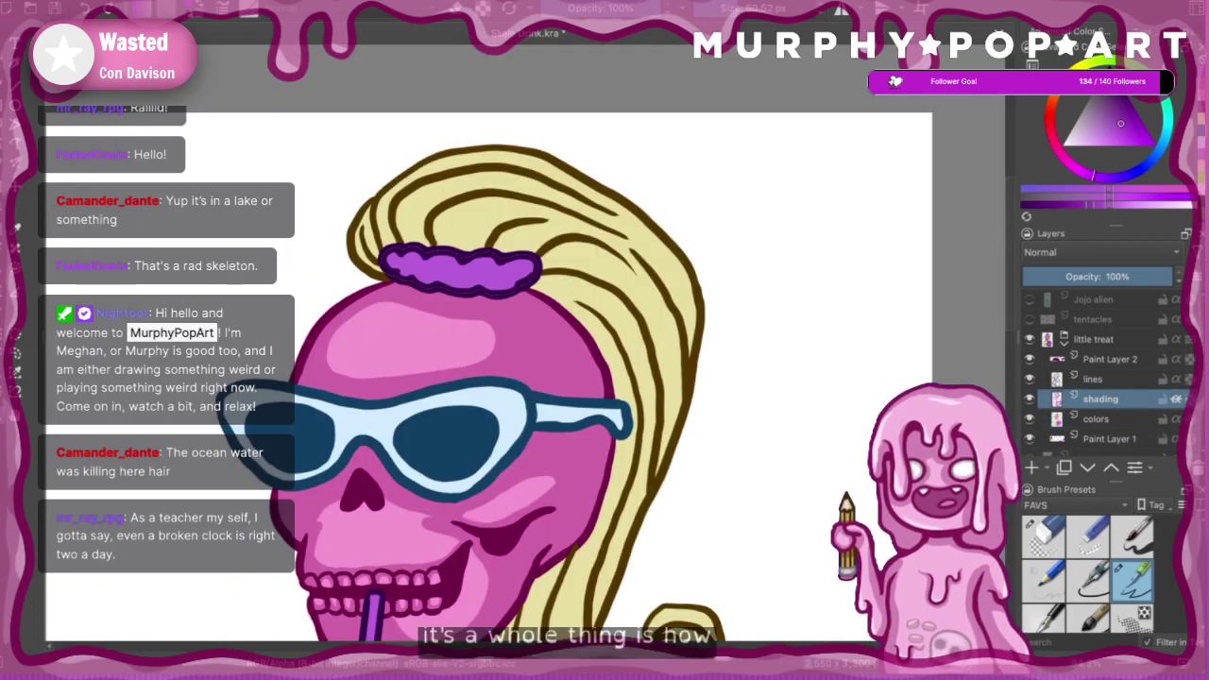
click(18, 229)
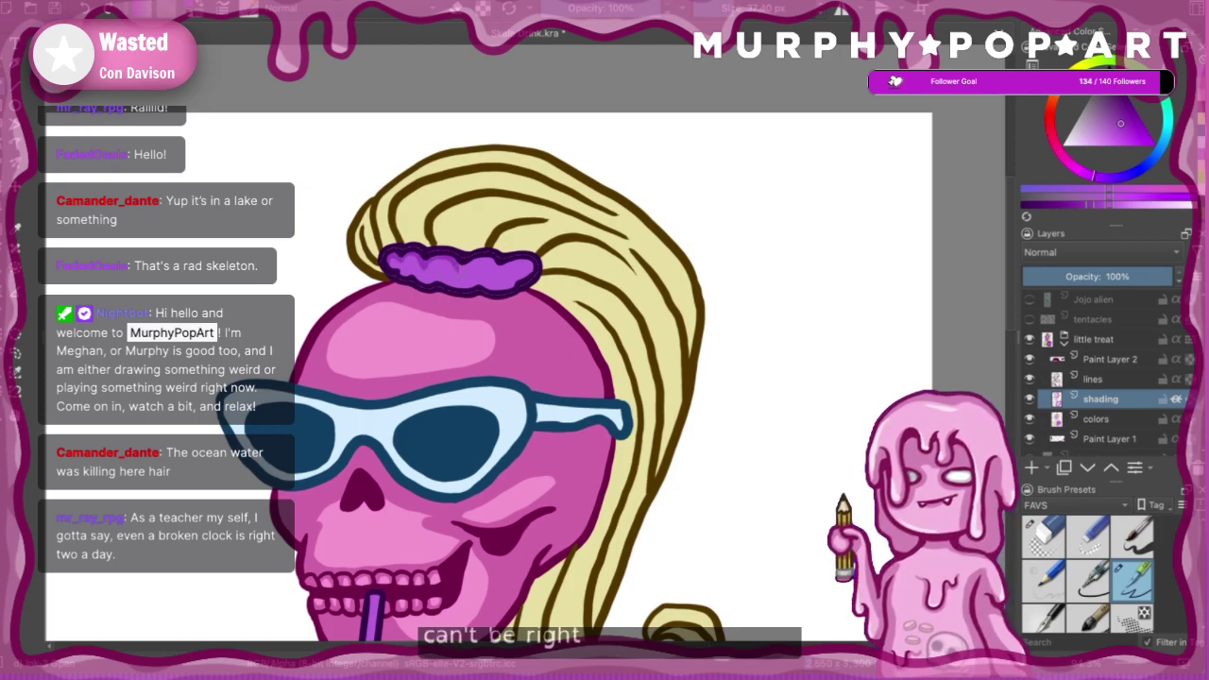
- Shade the scrunchie's edges and ruffles with the darker purple, leaving small lighter highlights, and check it against the whole drawing
mouse_move(462, 265)
mouse_down()
mouse_move(515, 263)
mouse_move(533, 286)
mouse_up()
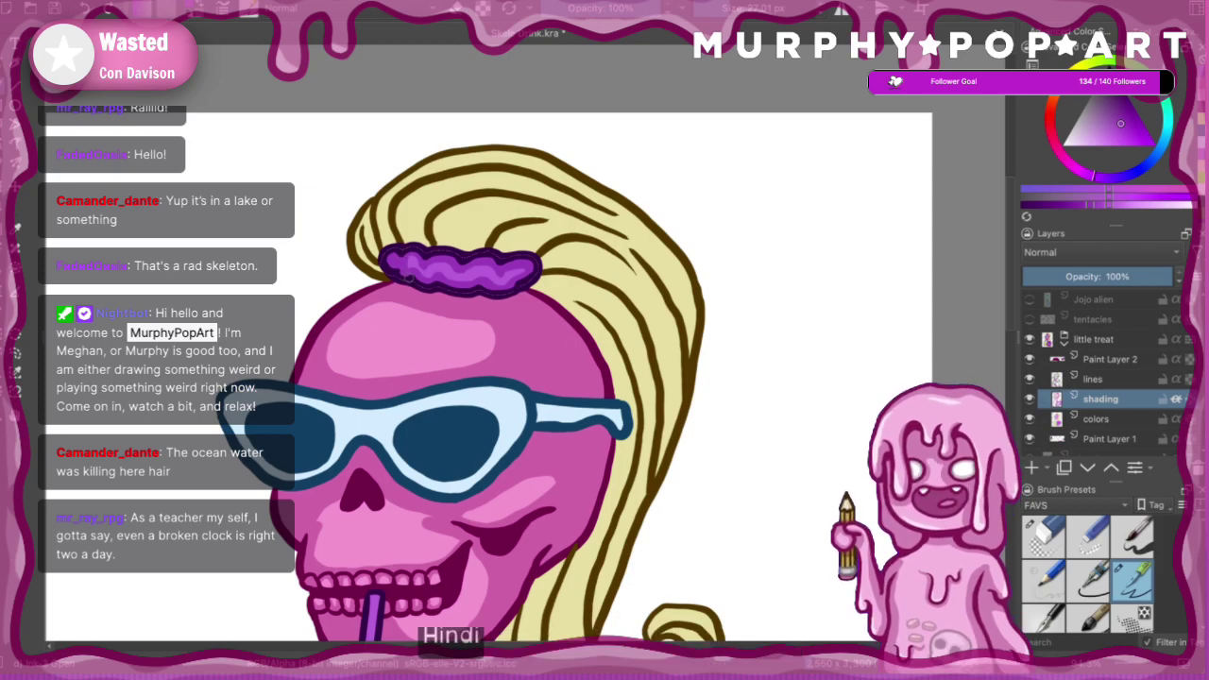
key(minus)
key(minus)
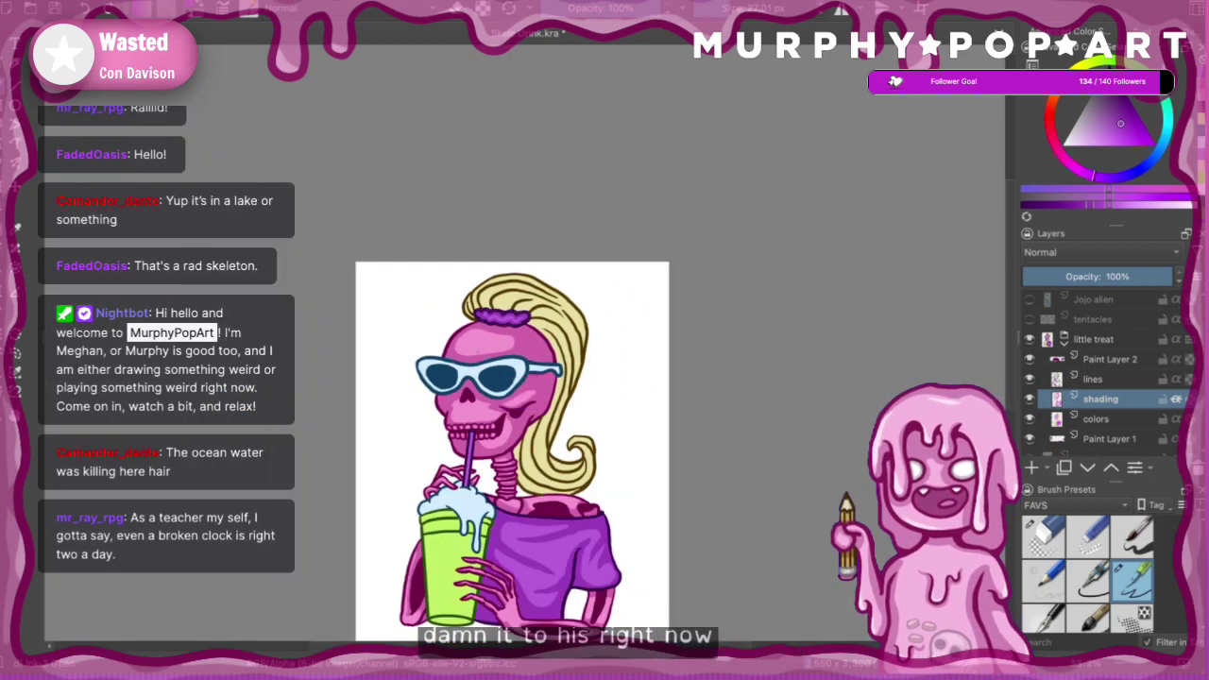
key(minus)
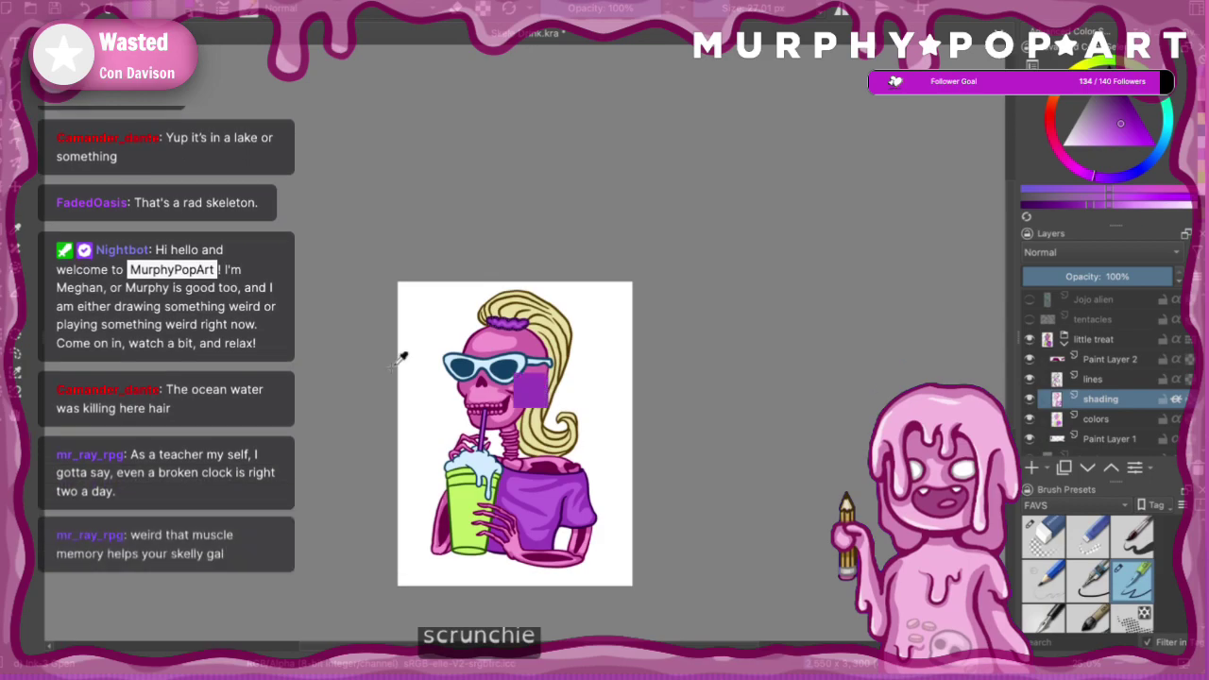
key(plus)
key(plus)
key(plus)
key(plus)
key(plus)
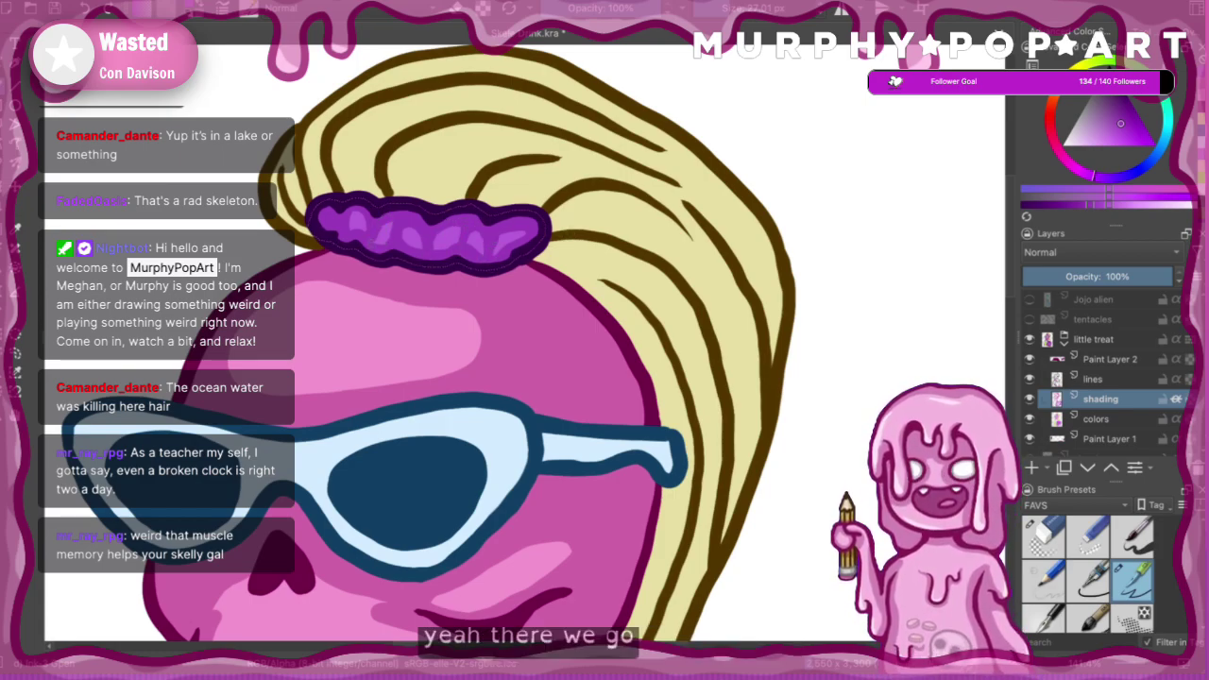
key(ctrl+minus)
key(ctrl+minus)
key(ctrl+minus)
key(ctrl+minus)
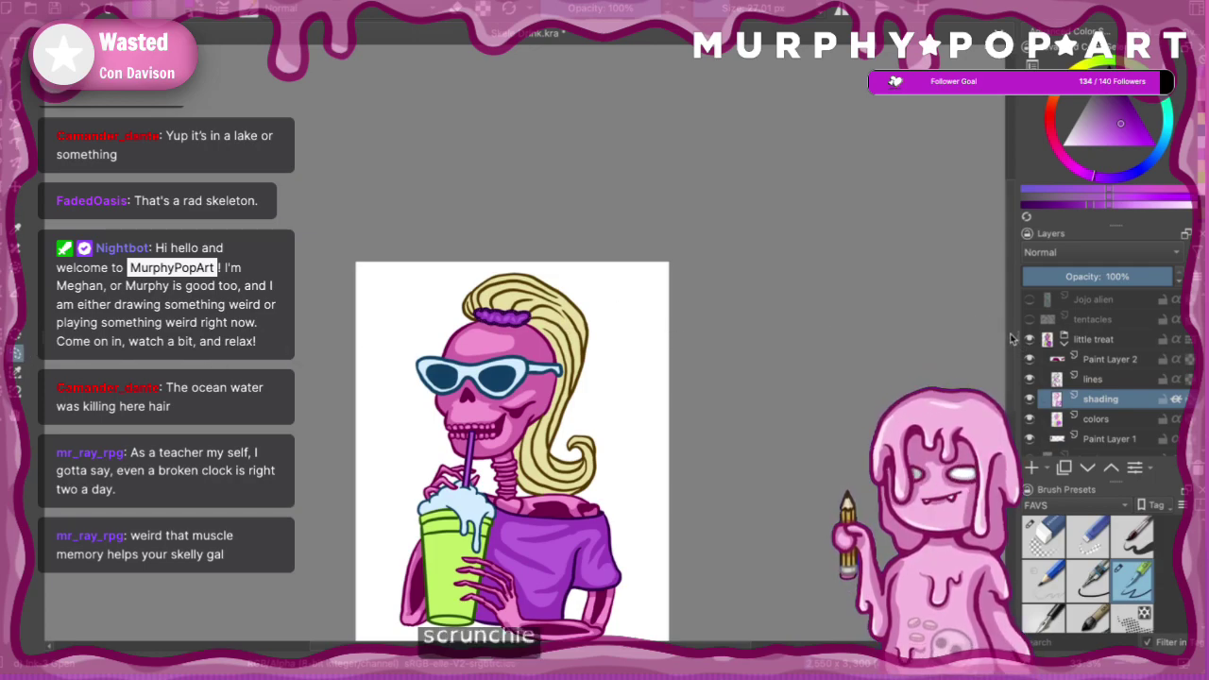
- Select the blonde hair area from the colors layer and return to the shading layer
scroll(995, 366, down, 2)
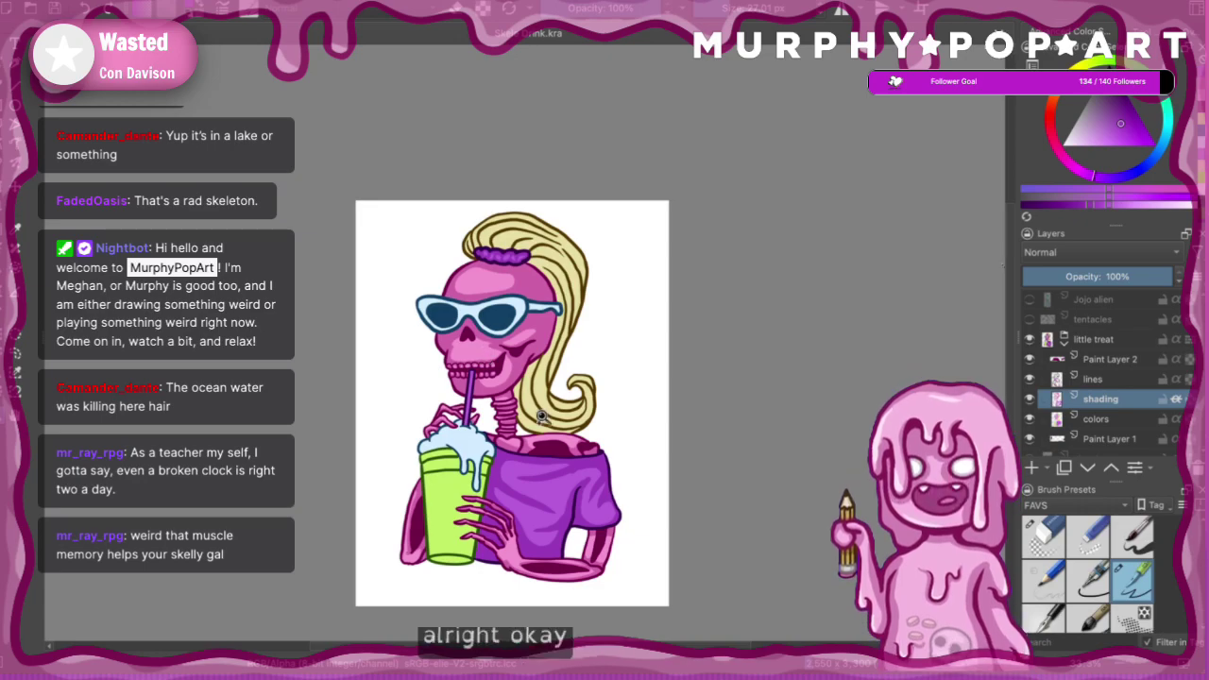
scroll(447, 361, up, 1)
scroll(447, 361, up, 1)
click(1055, 421)
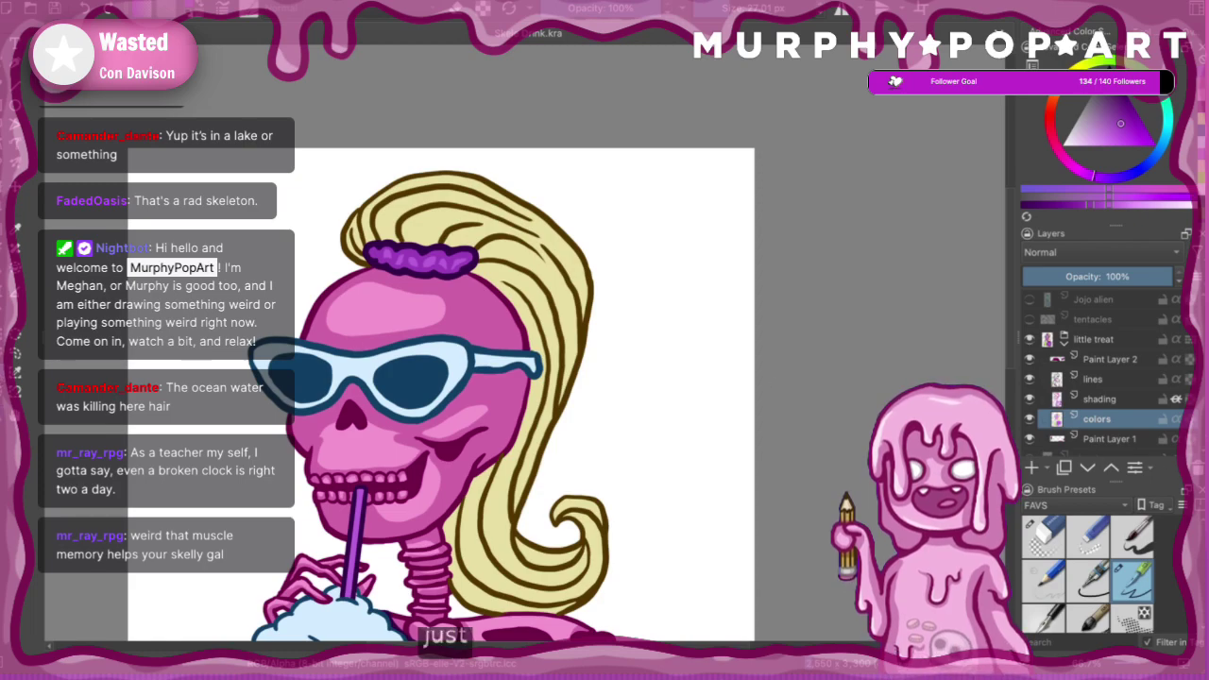
click(526, 318)
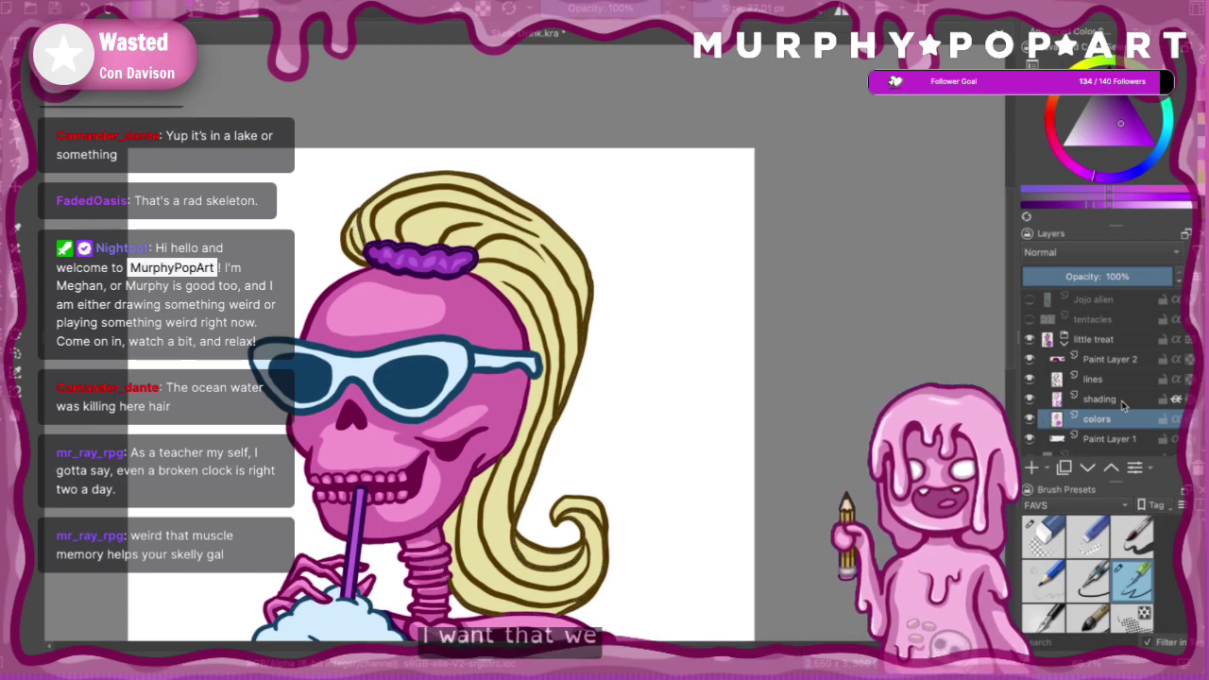
key(Page_Up)
- Shade the hair around the scrunchie with a darker olive yellow, using a brush of about 41 px
click(1105, 205)
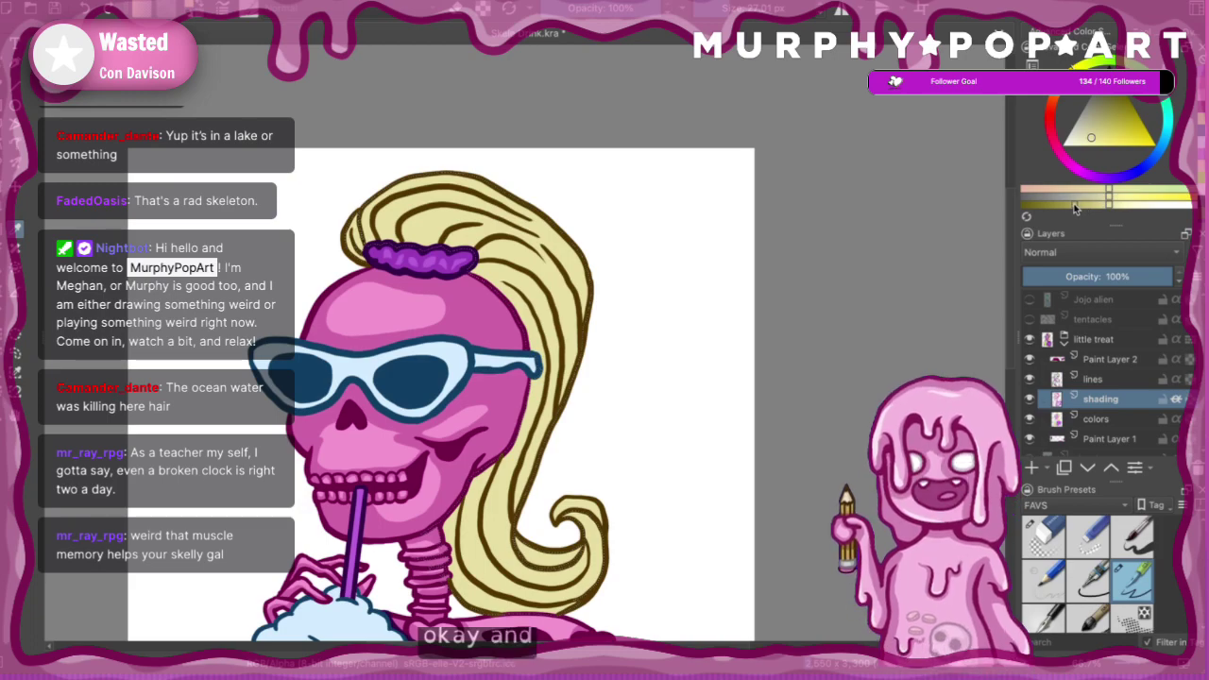
click(1073, 205)
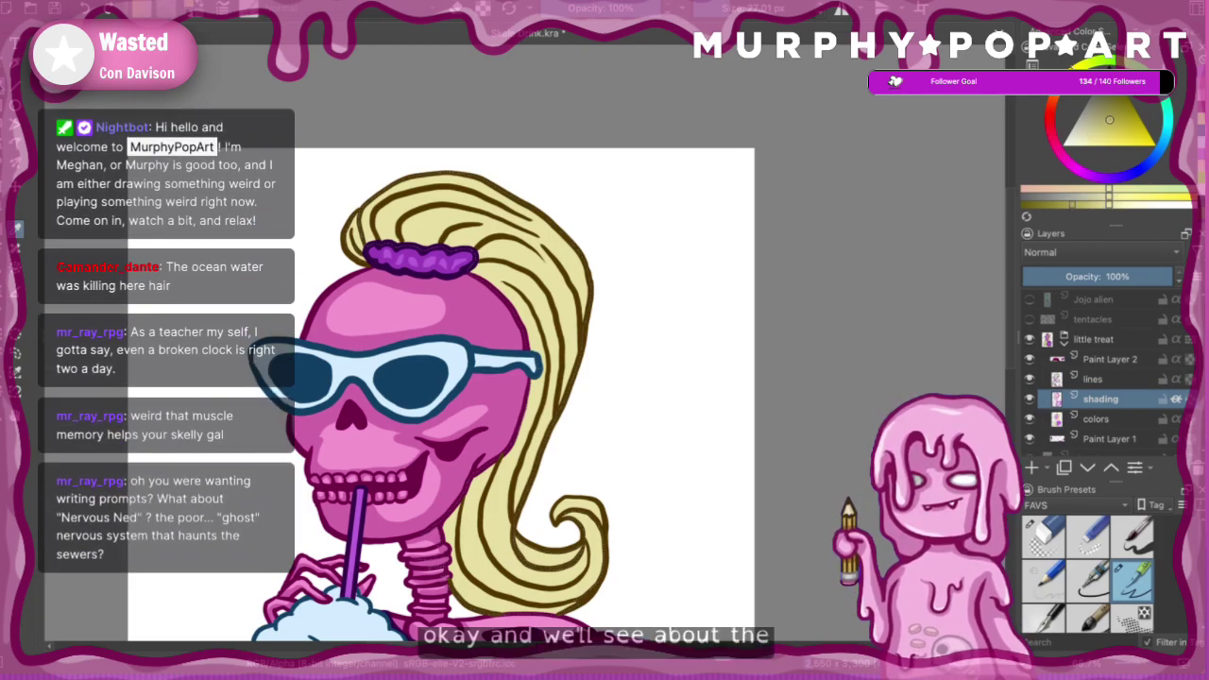
click(735, 9)
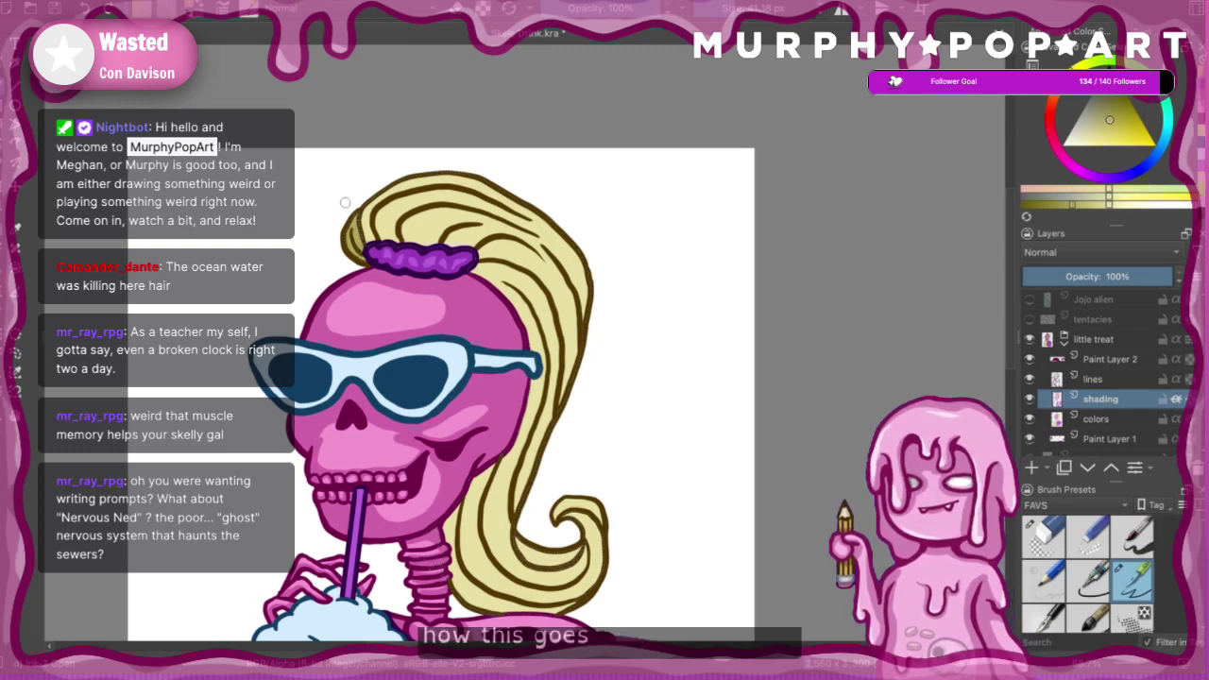
drag(362, 234, 481, 255)
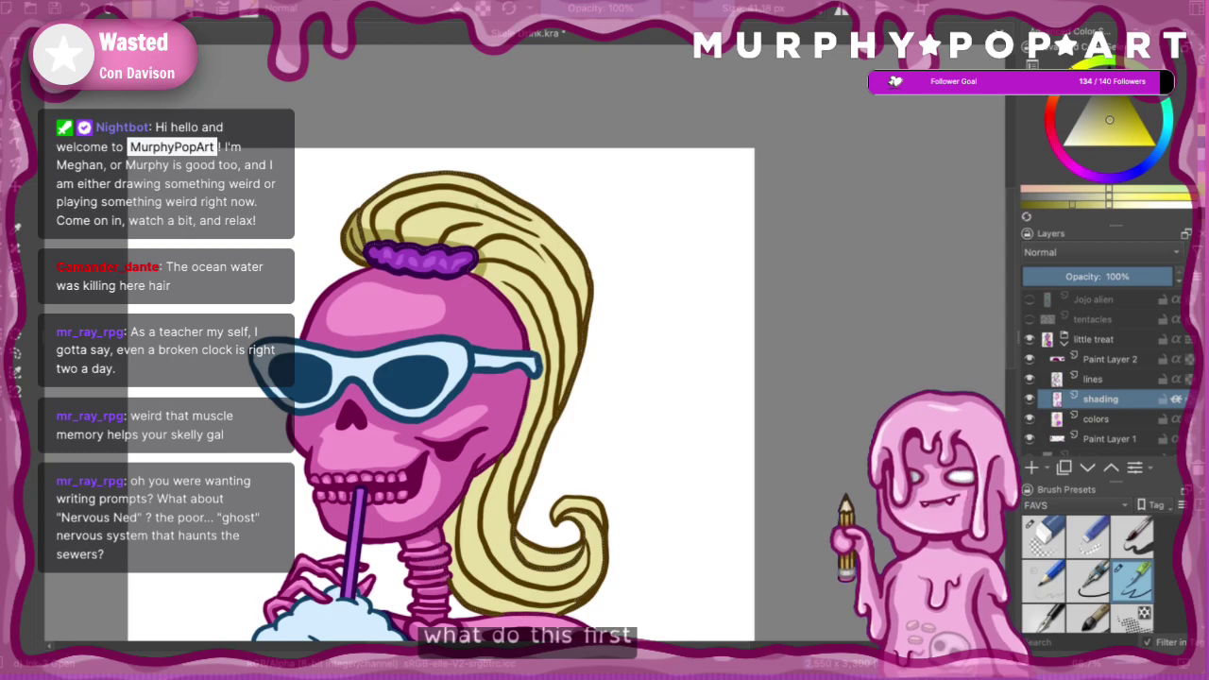
mouse_move(476, 202)
mouse_down()
mouse_move(405, 204)
mouse_move(385, 227)
mouse_up()
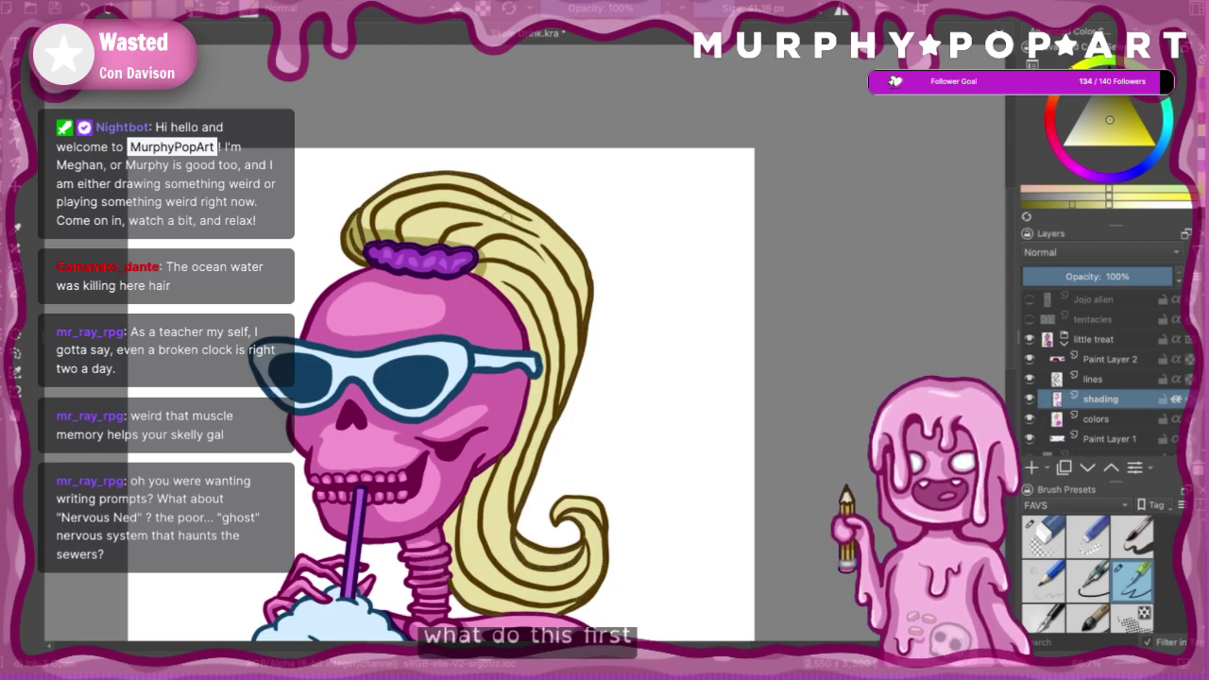
mouse_move(498, 213)
mouse_down()
mouse_move(442, 200)
mouse_move(388, 223)
mouse_up()
key(ctrl+z)
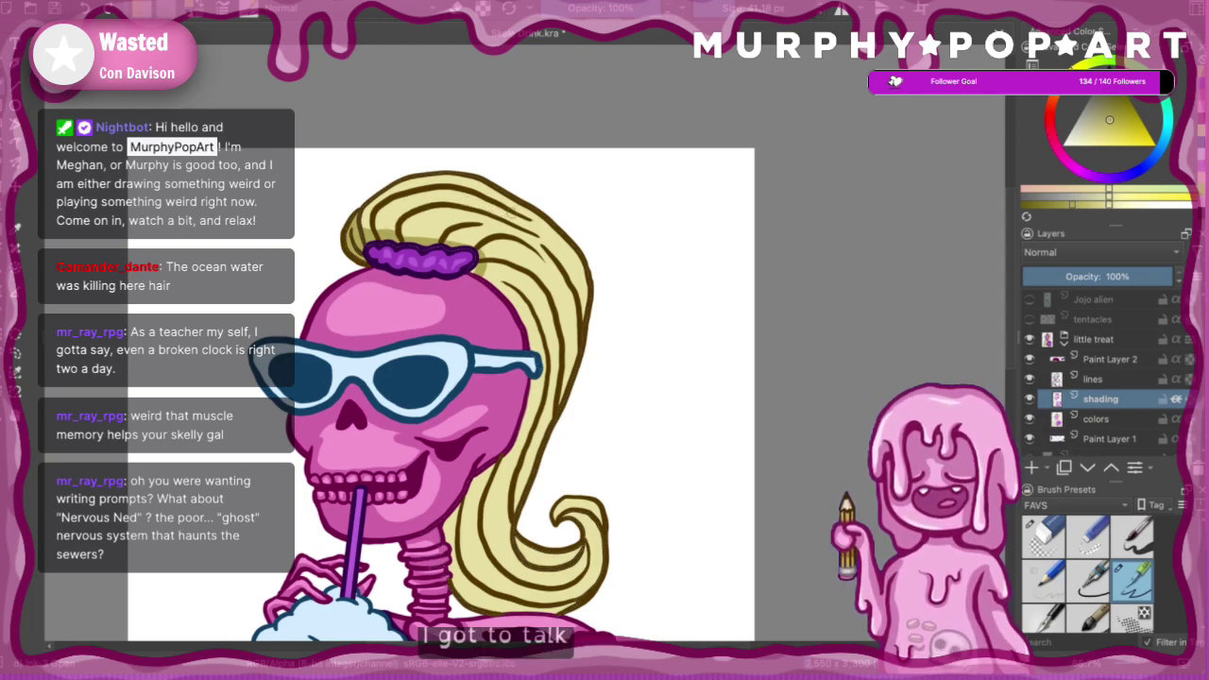
mouse_move(508, 216)
mouse_down()
mouse_move(433, 202)
mouse_move(388, 224)
mouse_up()
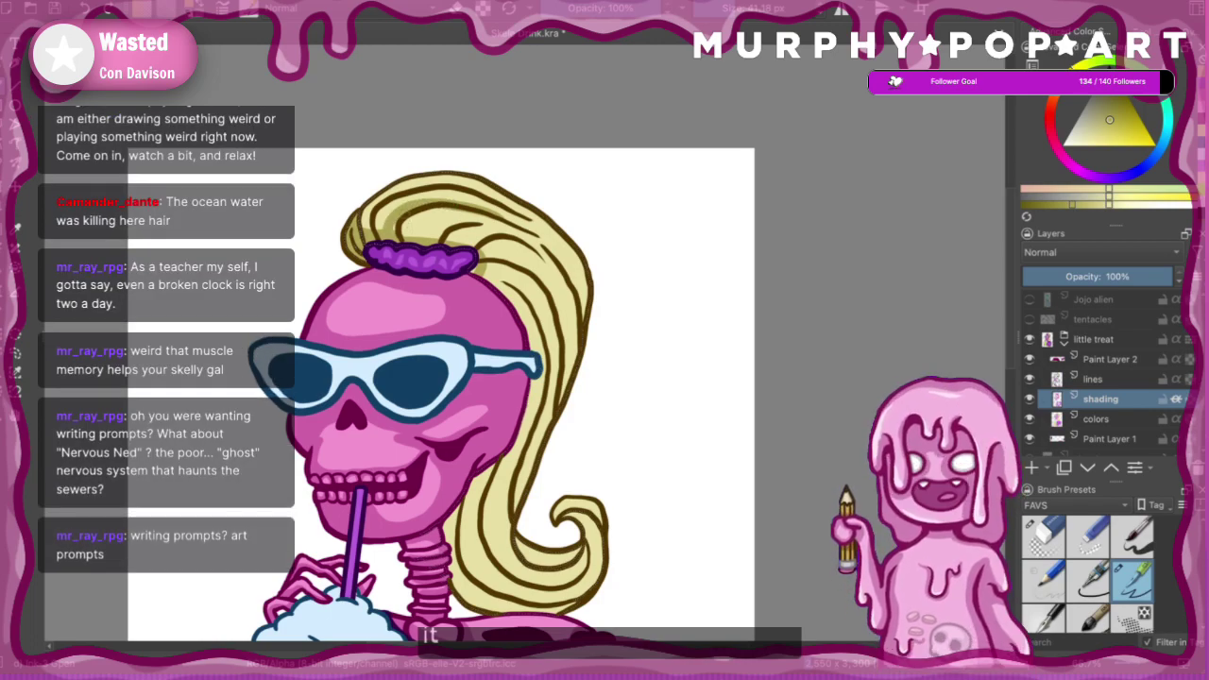
- Paint olive shadows along the hair's upper outline and between the strands sweeping back from the front, redoing unsatisfactory strokes
mouse_move(441, 181)
mouse_down()
mouse_move(378, 201)
mouse_move(365, 228)
mouse_move(399, 191)
mouse_move(444, 182)
mouse_move(487, 191)
mouse_move(516, 236)
mouse_up()
key(ctrl+z)
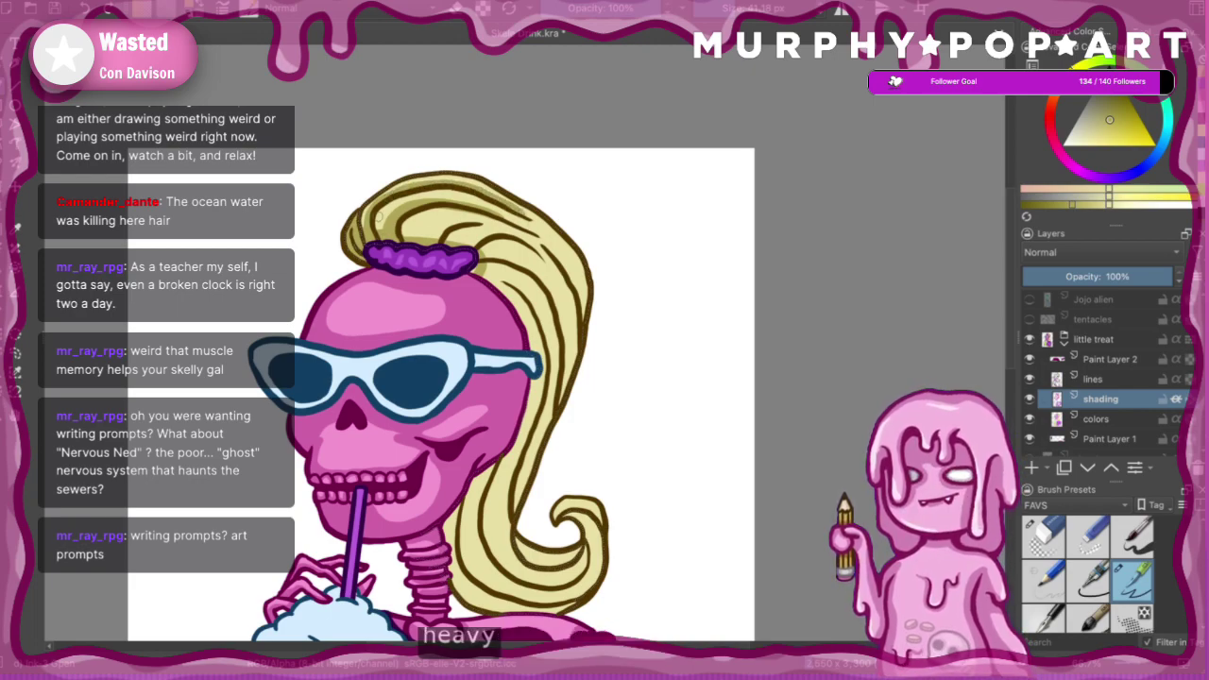
drag(387, 204, 372, 230)
drag(438, 199, 547, 235)
key(ctrl+z)
key(ctrl+z)
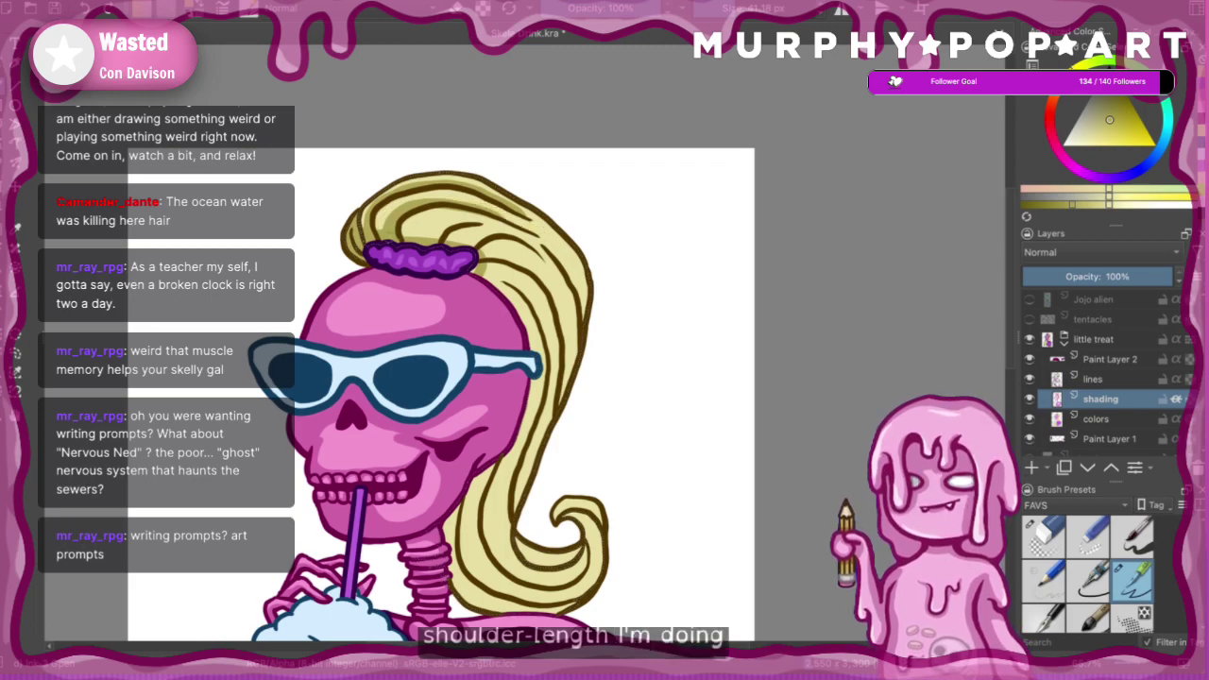
drag(397, 200, 375, 230)
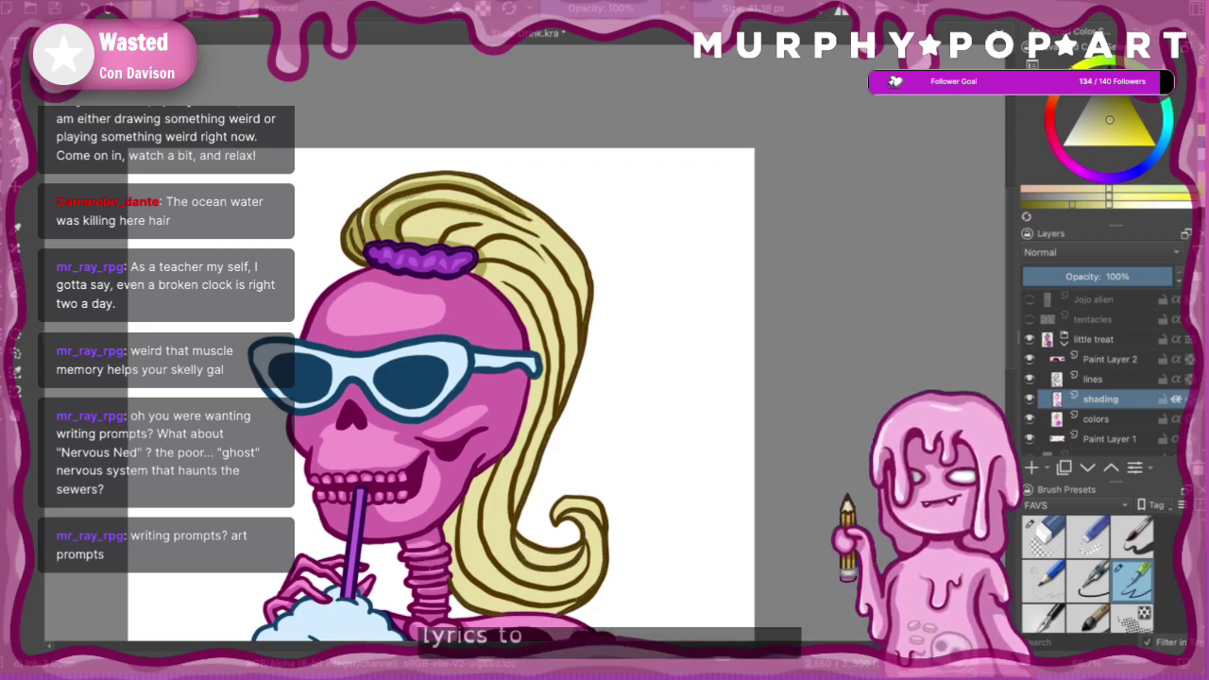
mouse_move(503, 216)
mouse_down()
mouse_move(532, 233)
mouse_move(579, 294)
mouse_up()
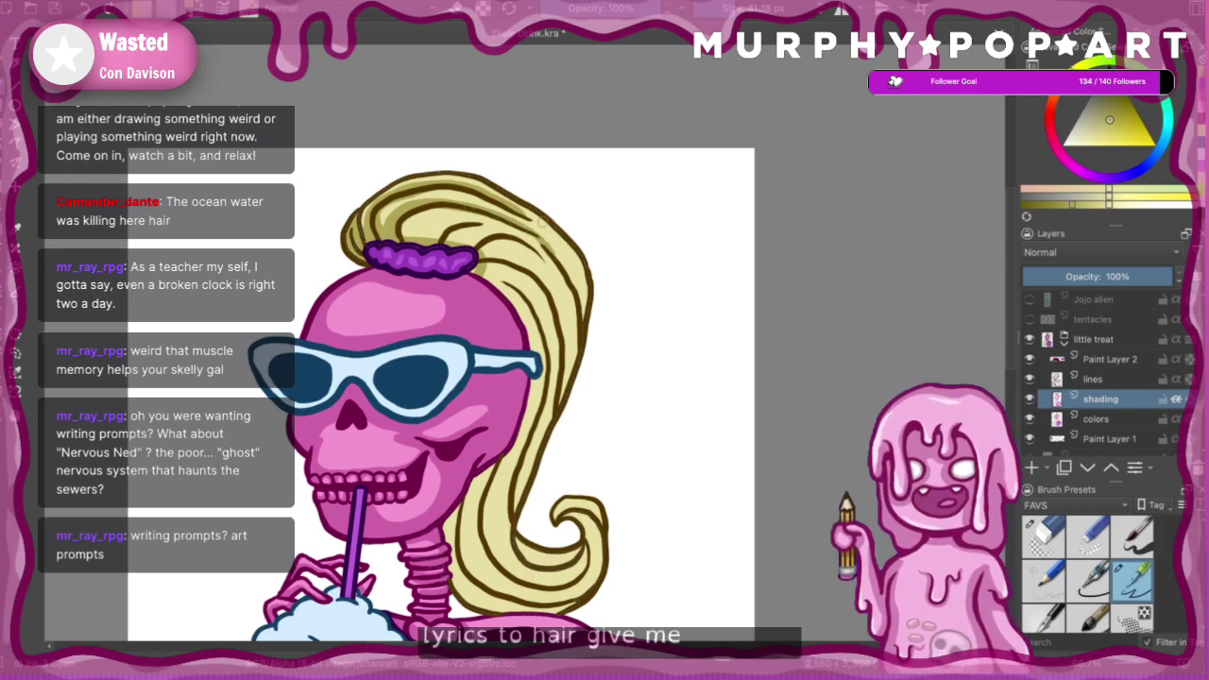
drag(522, 214, 555, 236)
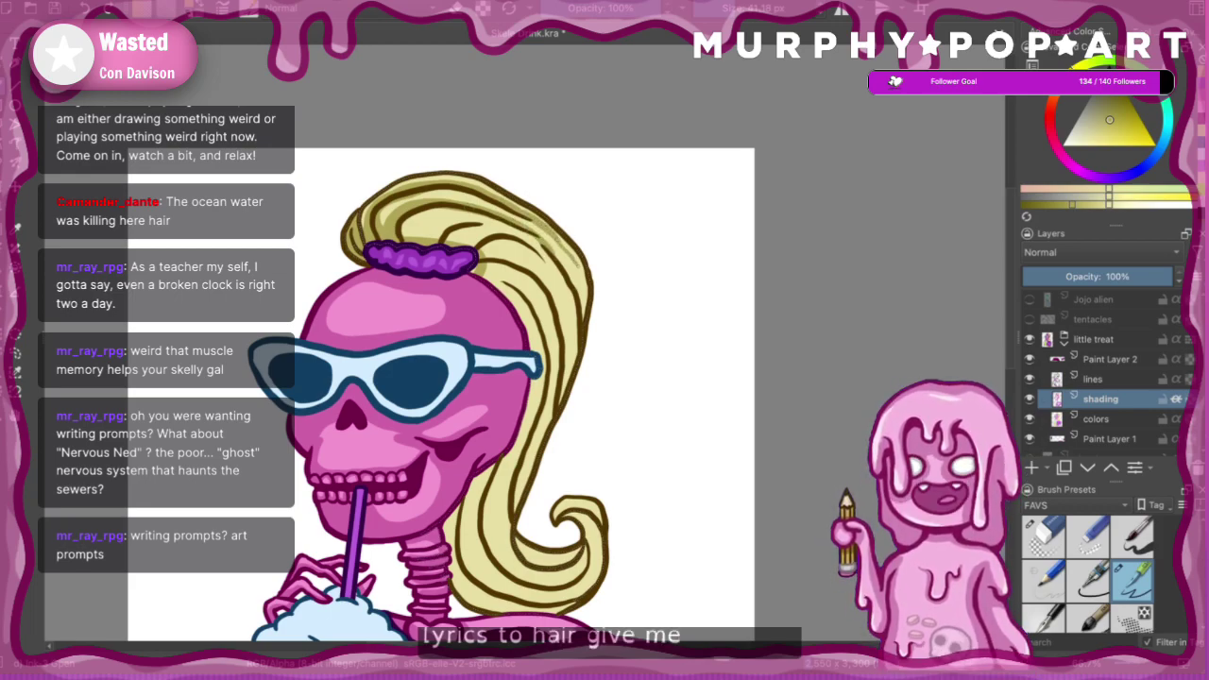
- Paint olive shadows between the strands above and behind the scrunchie, continuing down the back of the skull
mouse_move(461, 217)
mouse_down()
mouse_move(401, 231)
mouse_move(509, 226)
mouse_move(543, 250)
mouse_up()
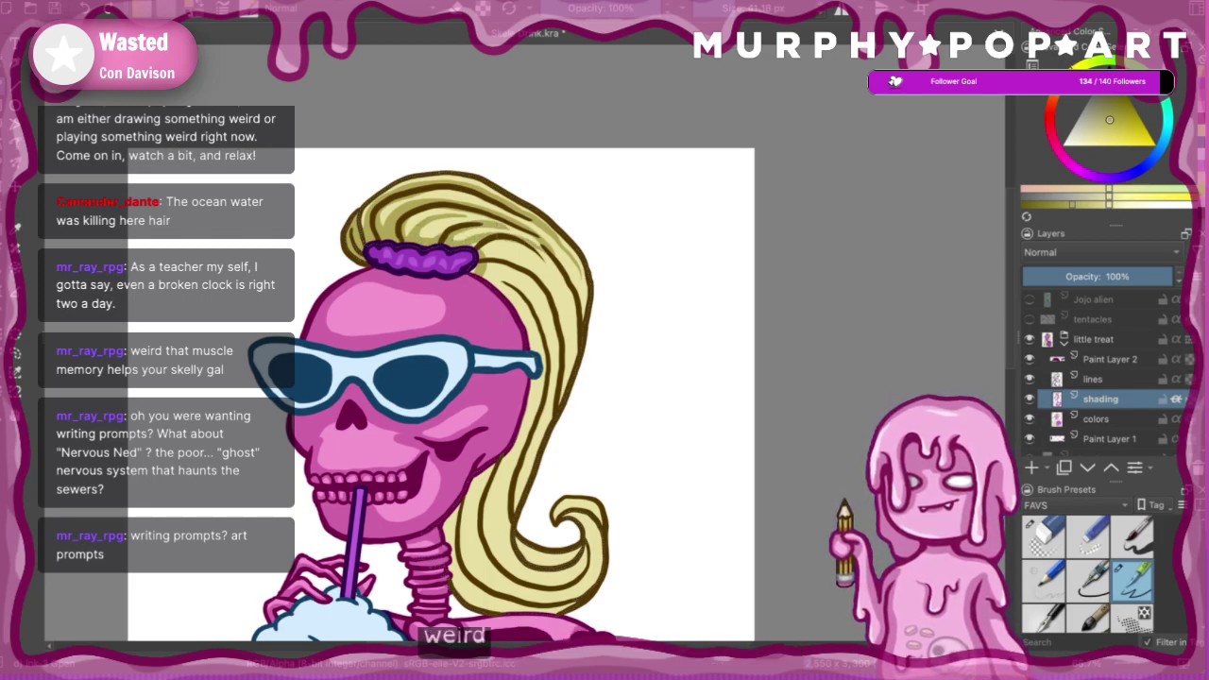
mouse_move(455, 237)
mouse_down()
mouse_move(514, 228)
mouse_move(542, 248)
mouse_up()
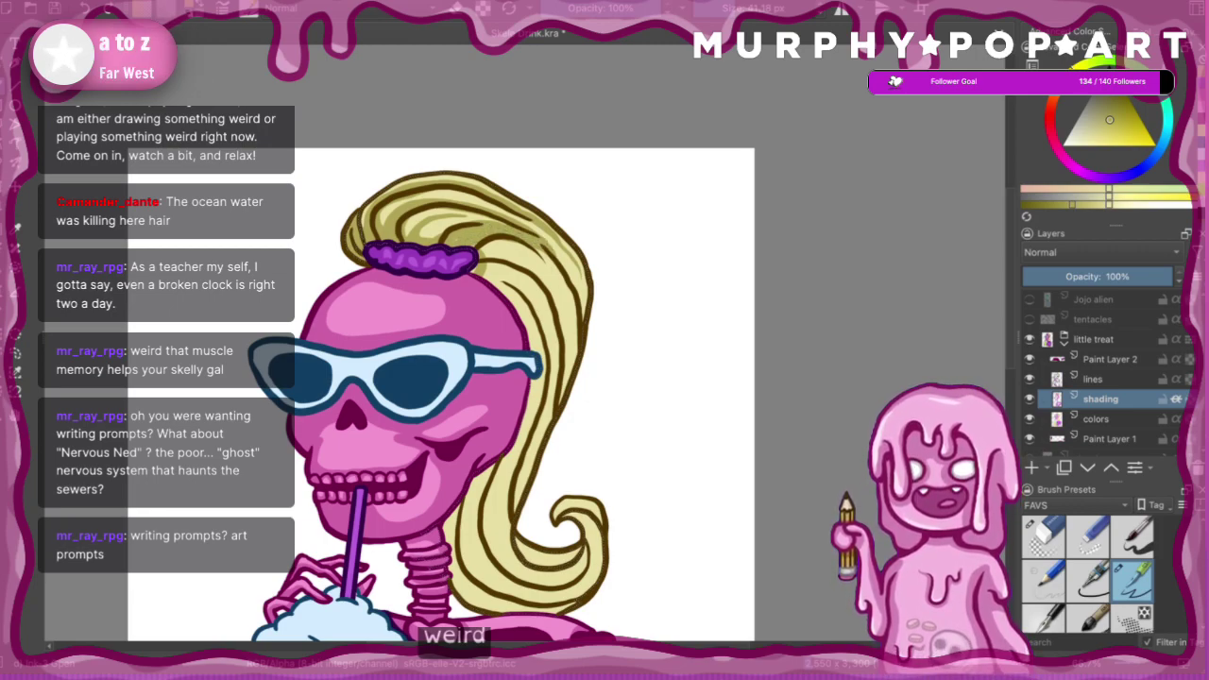
key(ctrl+z)
key(ctrl+z)
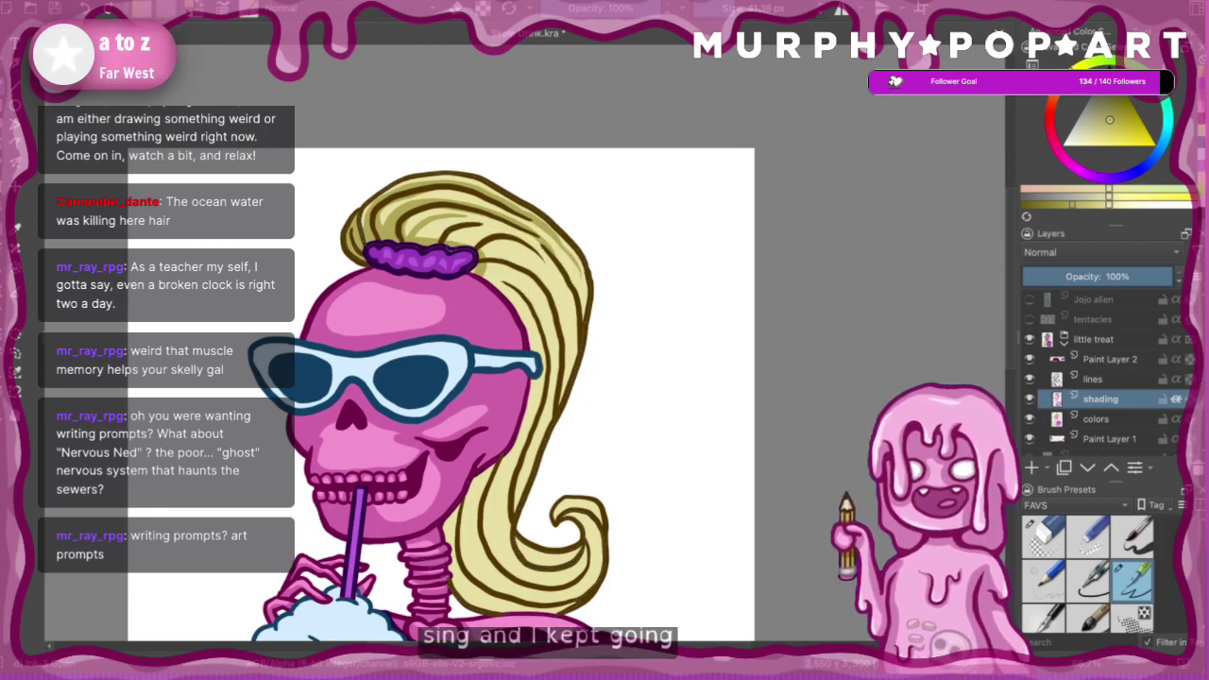
mouse_move(422, 232)
mouse_down()
mouse_move(454, 227)
mouse_move(540, 253)
mouse_move(570, 329)
mouse_up()
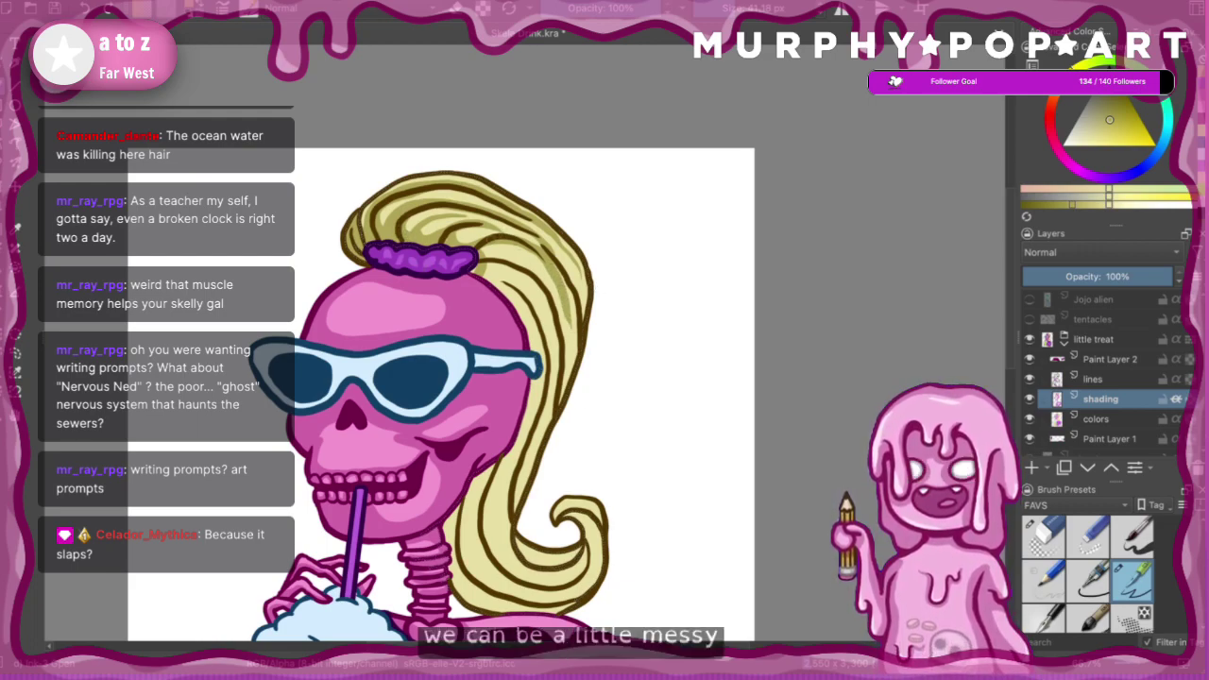
mouse_move(483, 242)
mouse_down()
mouse_move(542, 278)
mouse_move(550, 330)
mouse_up()
key(ctrl+z)
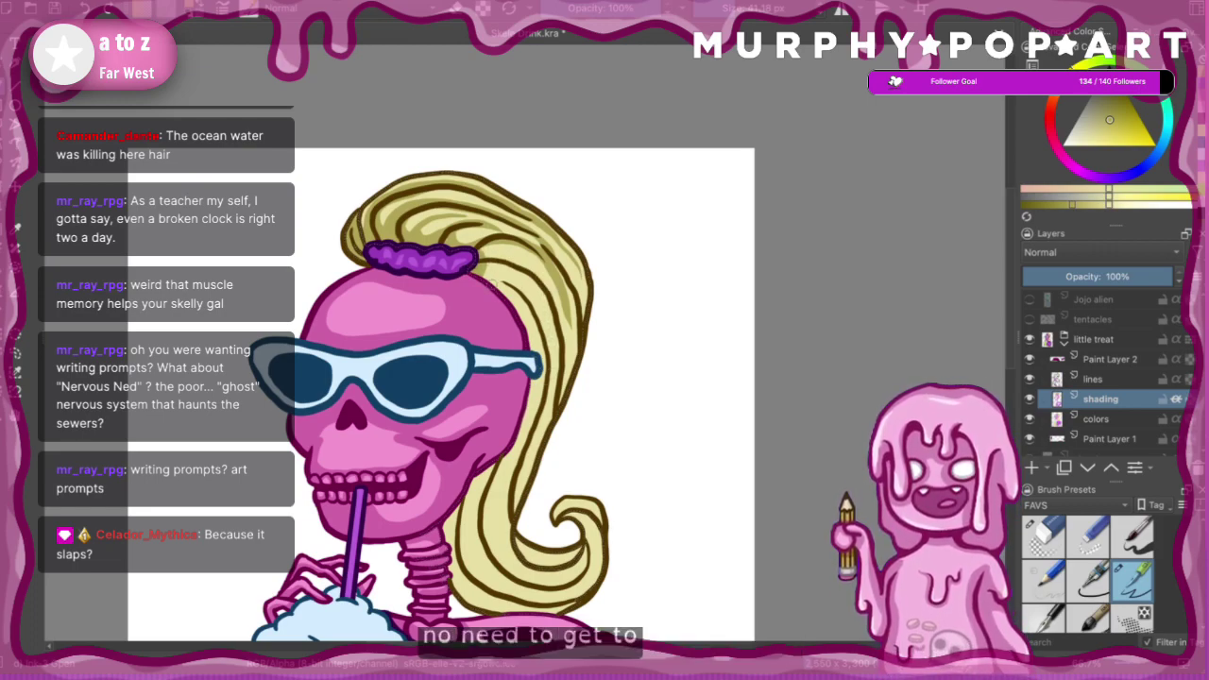
mouse_move(486, 275)
mouse_down()
mouse_move(525, 319)
mouse_move(537, 357)
mouse_up()
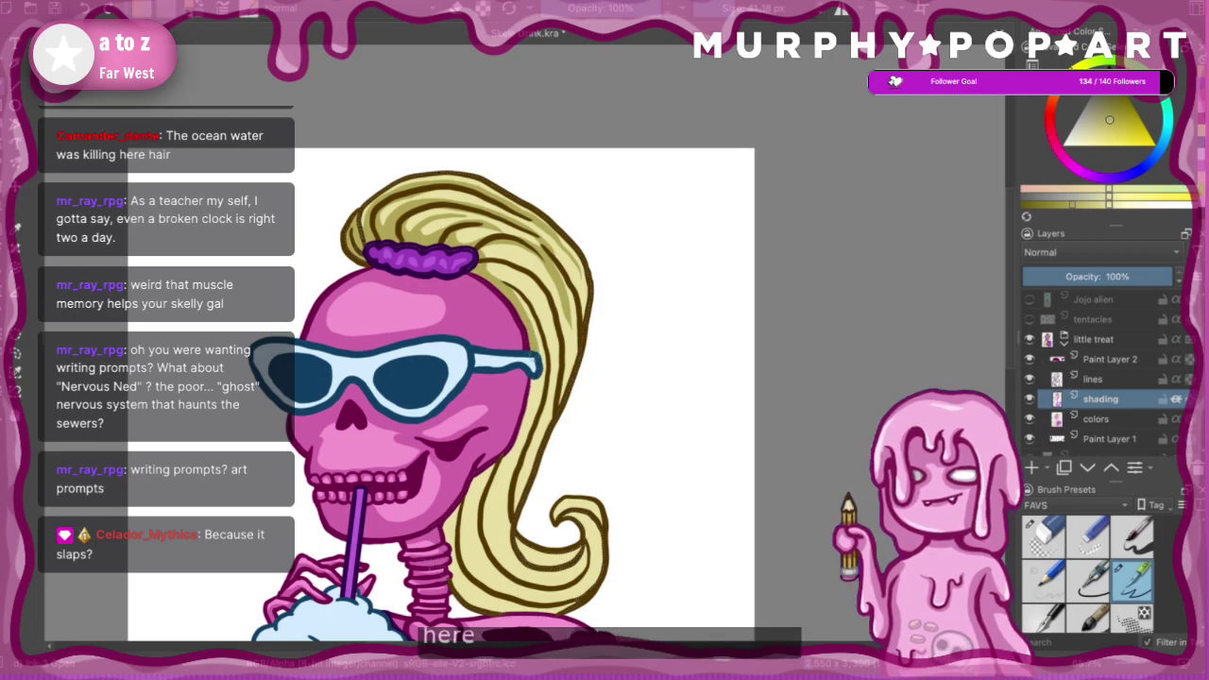
drag(512, 288, 538, 339)
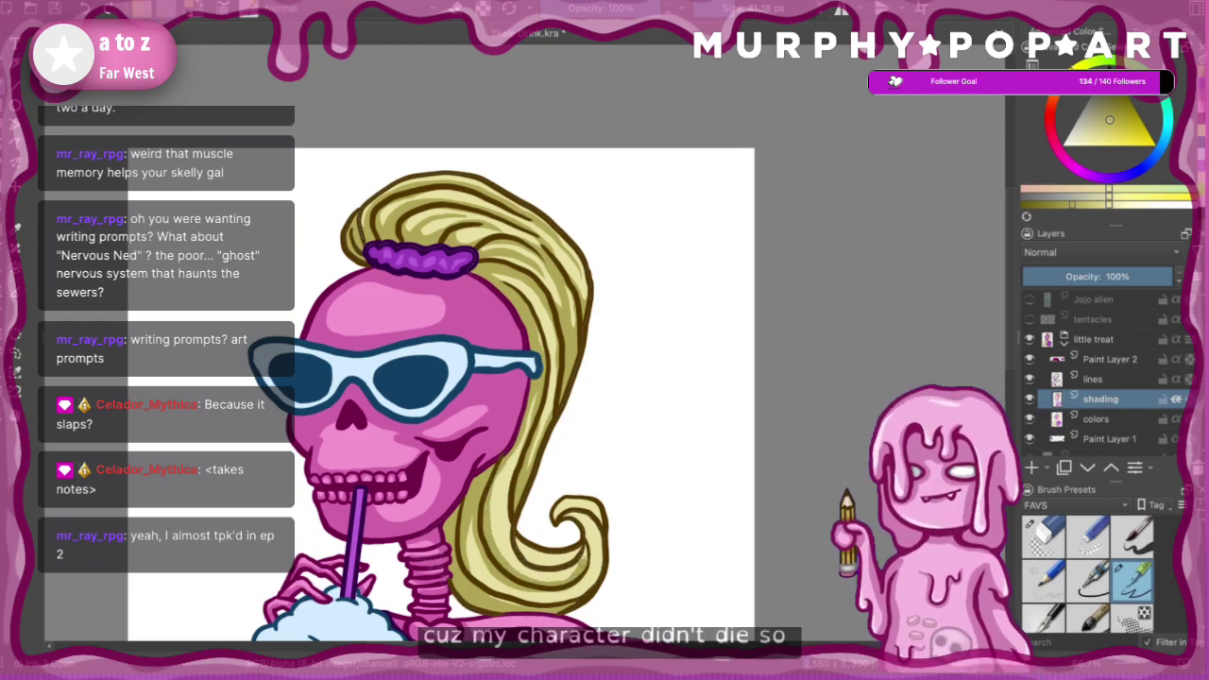
- Shade the lower ponytail and its upturned curl with the same olive, leaving lighter streaks along the strands
mouse_move(514, 537)
mouse_down()
mouse_move(526, 554)
mouse_move(569, 562)
mouse_up()
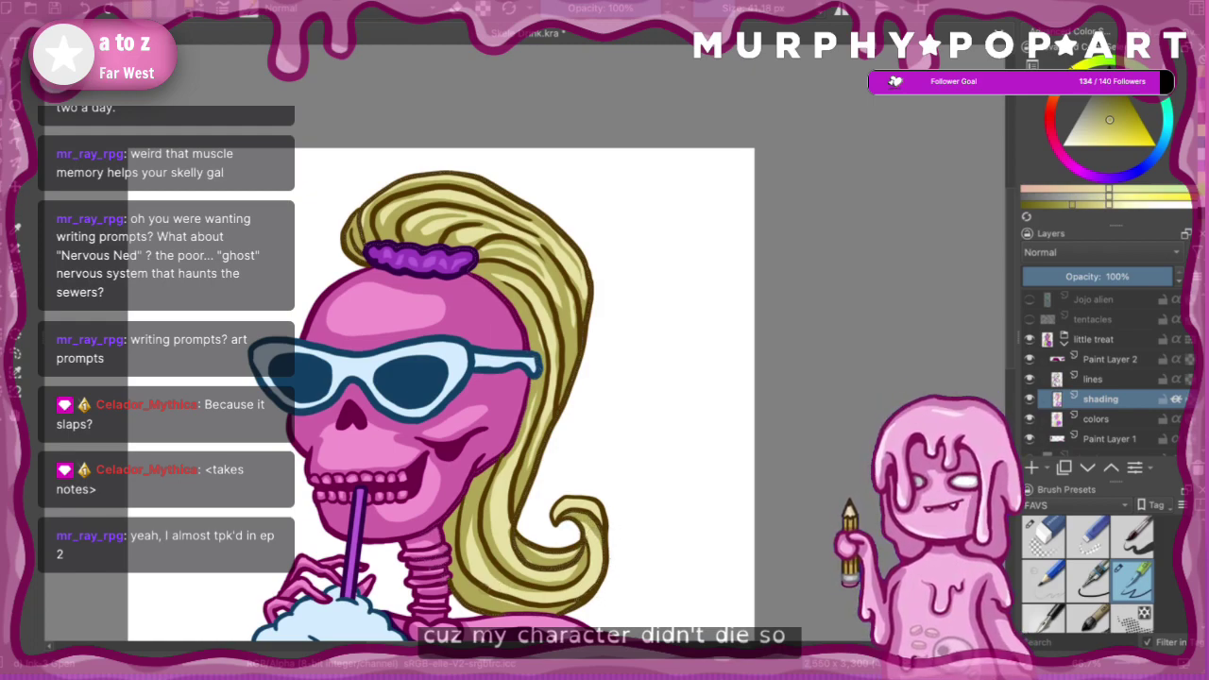
mouse_move(595, 565)
mouse_down()
mouse_move(564, 594)
mouse_move(515, 601)
mouse_up()
key(ctrl+z)
mouse_move(597, 569)
mouse_down()
mouse_move(579, 588)
mouse_move(518, 601)
mouse_up()
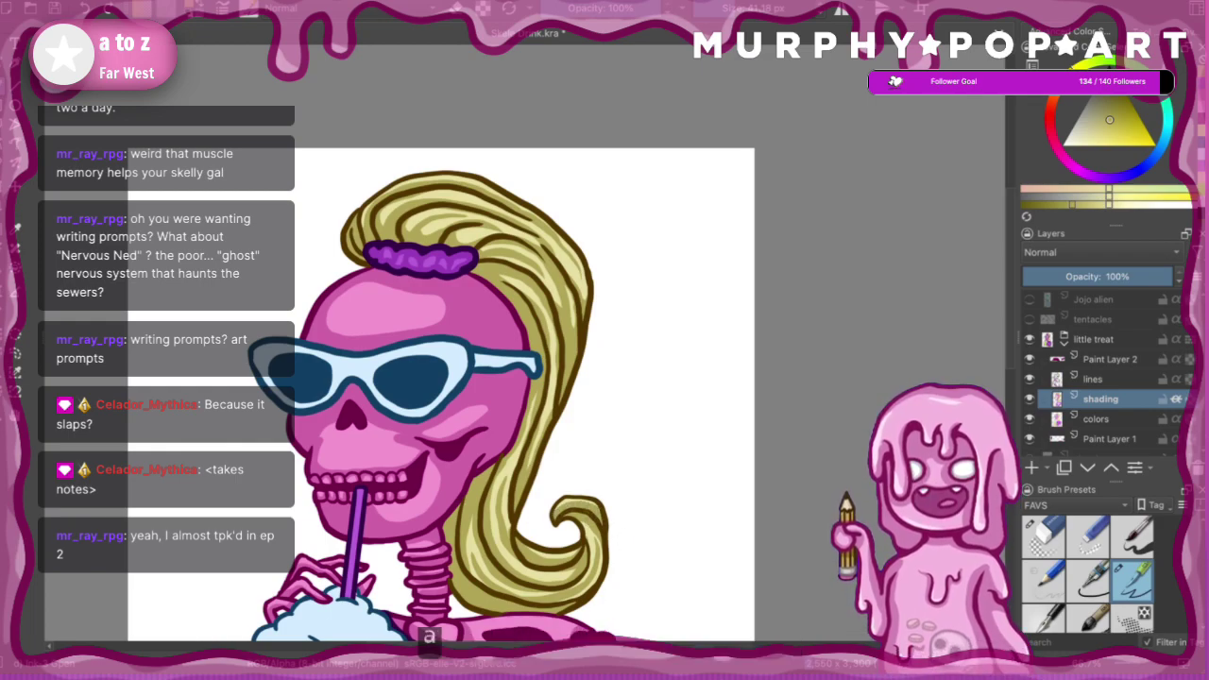
- Compare the hair shading in close-up with the whole drawing
key(plus)
key(plus)
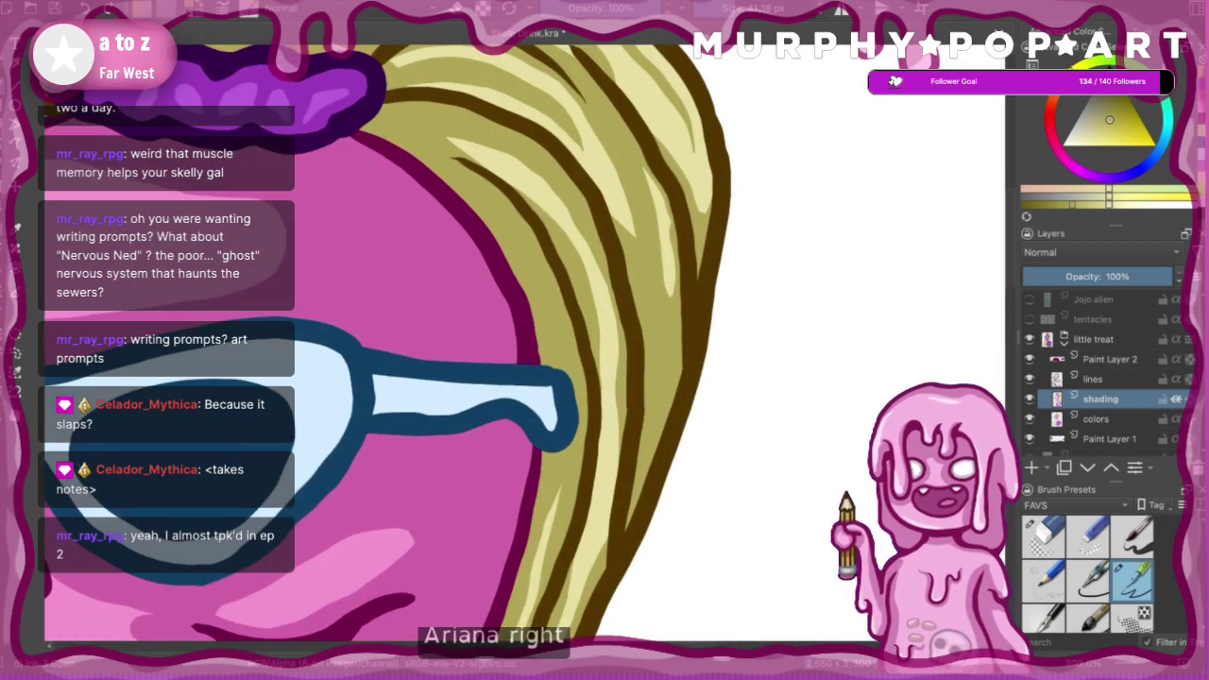
key(minus)
key(minus)
key(minus)
key(minus)
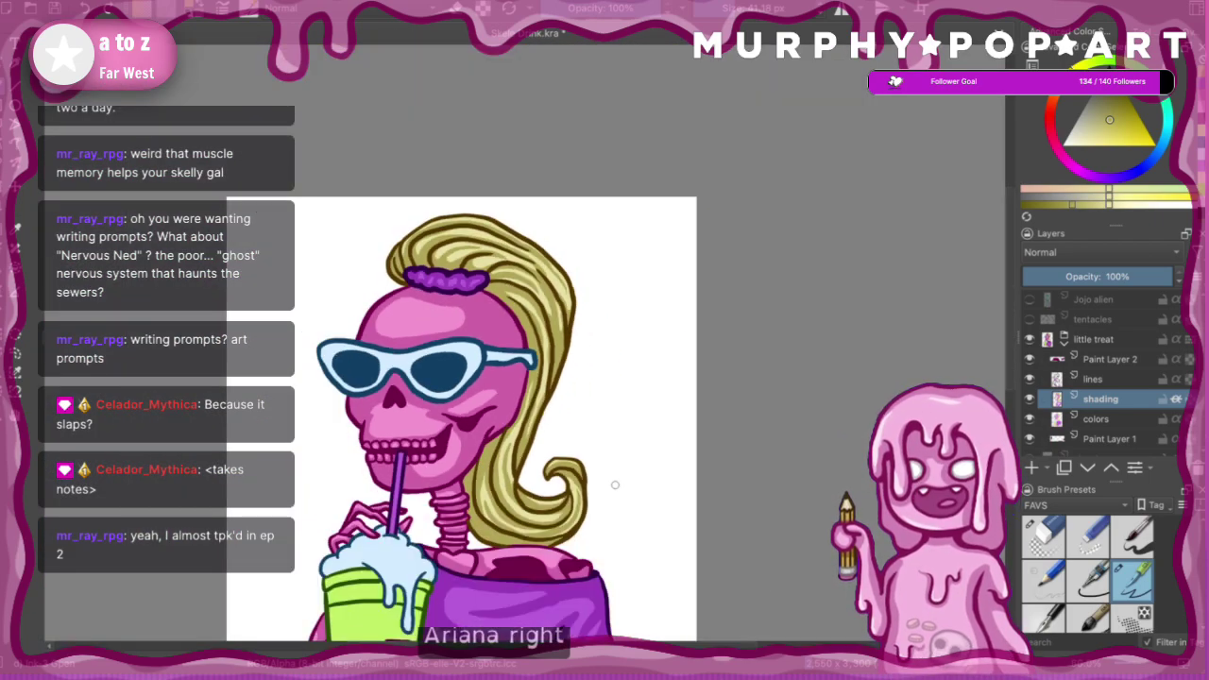
mouse_move(454, 445)
mouse_down()
mouse_move(597, 387)
mouse_move(577, 329)
mouse_up()
mouse_move(633, 406)
mouse_down()
mouse_move(457, 437)
mouse_move(461, 448)
mouse_move(587, 370)
mouse_move(597, 380)
mouse_up()
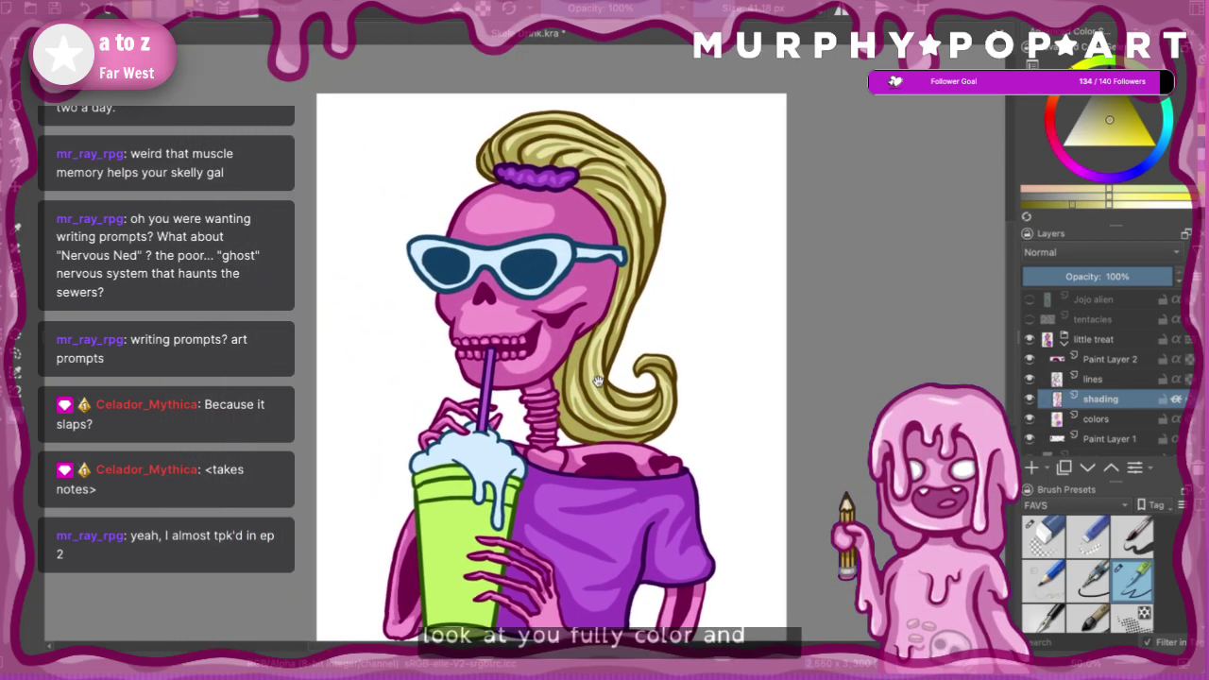
key(ctrl+plus)
key(ctrl+plus)
key(ctrl+plus)
mouse_move(622, 438)
mouse_down()
mouse_move(600, 528)
mouse_move(632, 504)
mouse_move(637, 451)
mouse_move(612, 478)
mouse_move(601, 438)
mouse_up()
scroll(600, 438, down, 3)
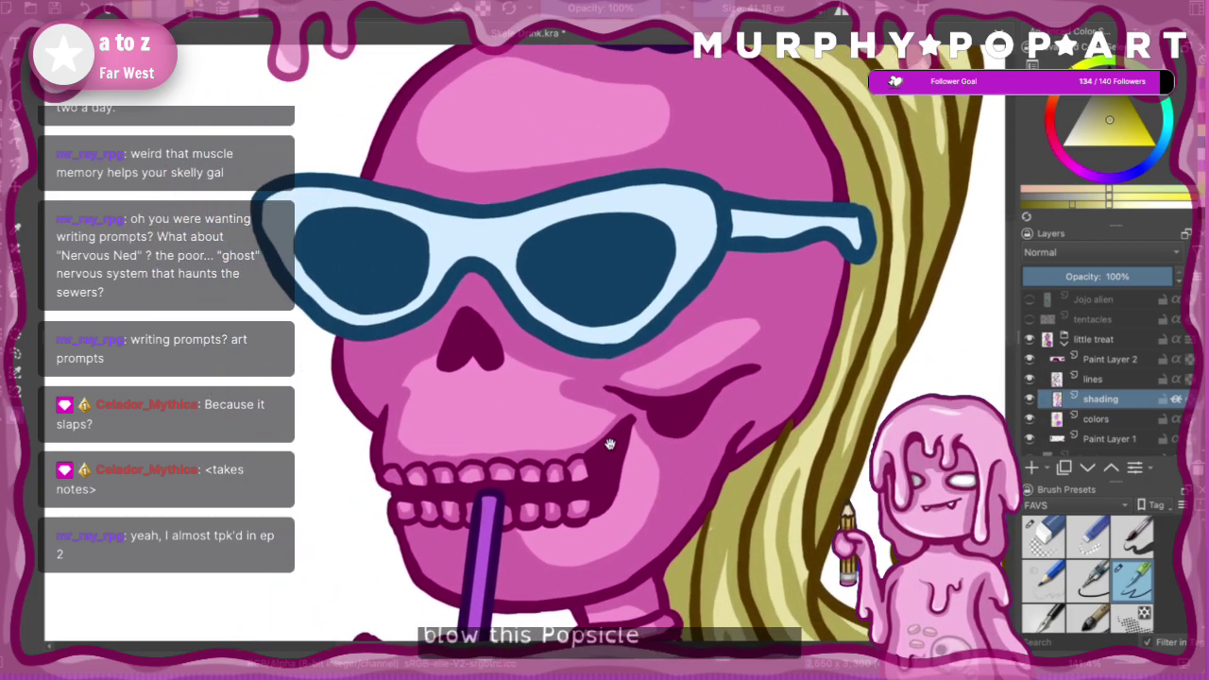
key(2)
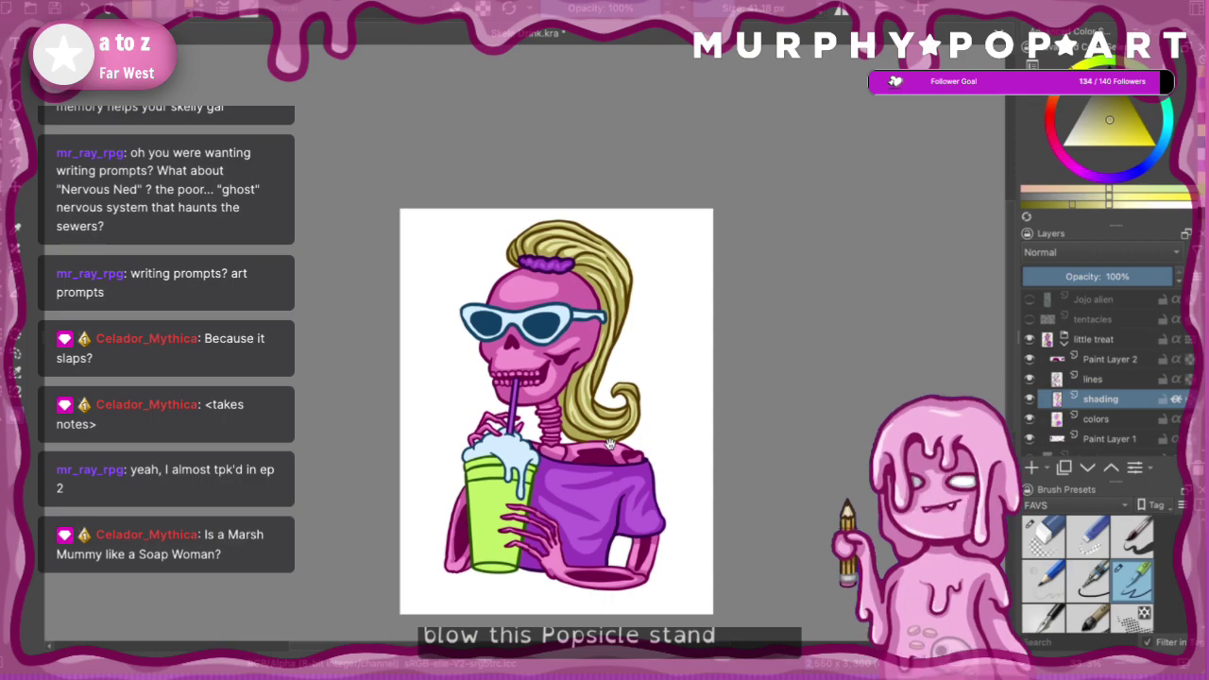
key(1)
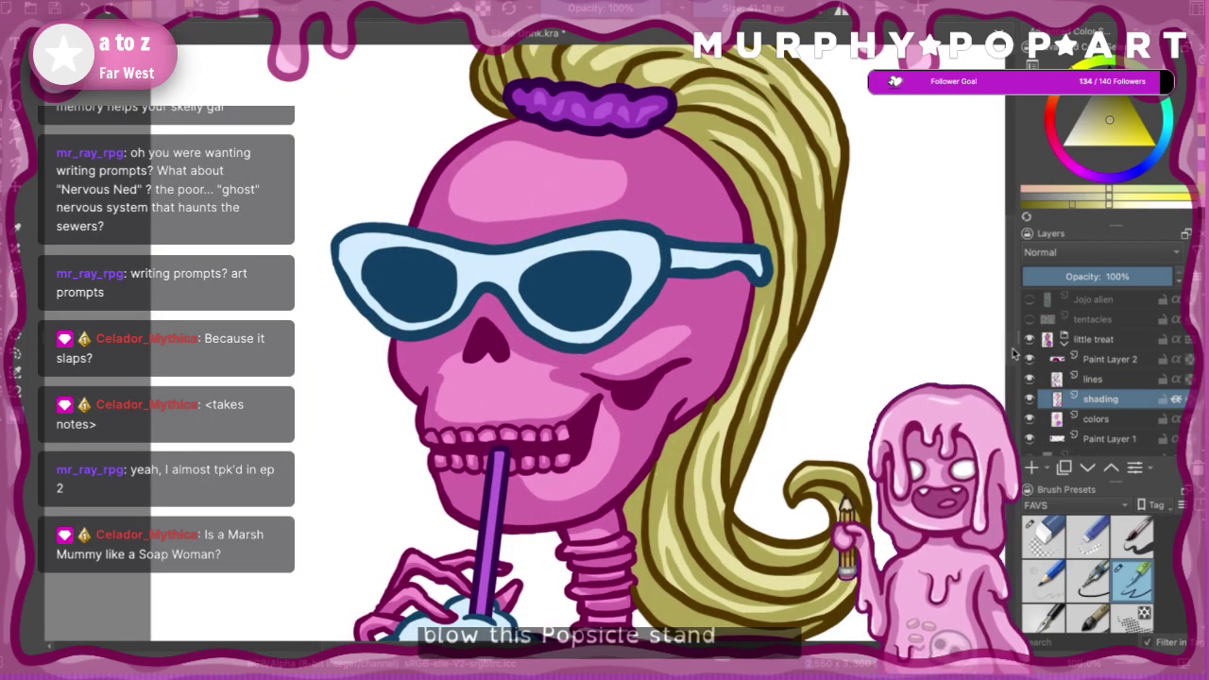
- Paint near-white yellow highlights on the hair strands above the scrunchie and check them against the whole drawing
drag(1011, 351, 999, 287)
click(1069, 140)
drag(1068, 139, 1071, 147)
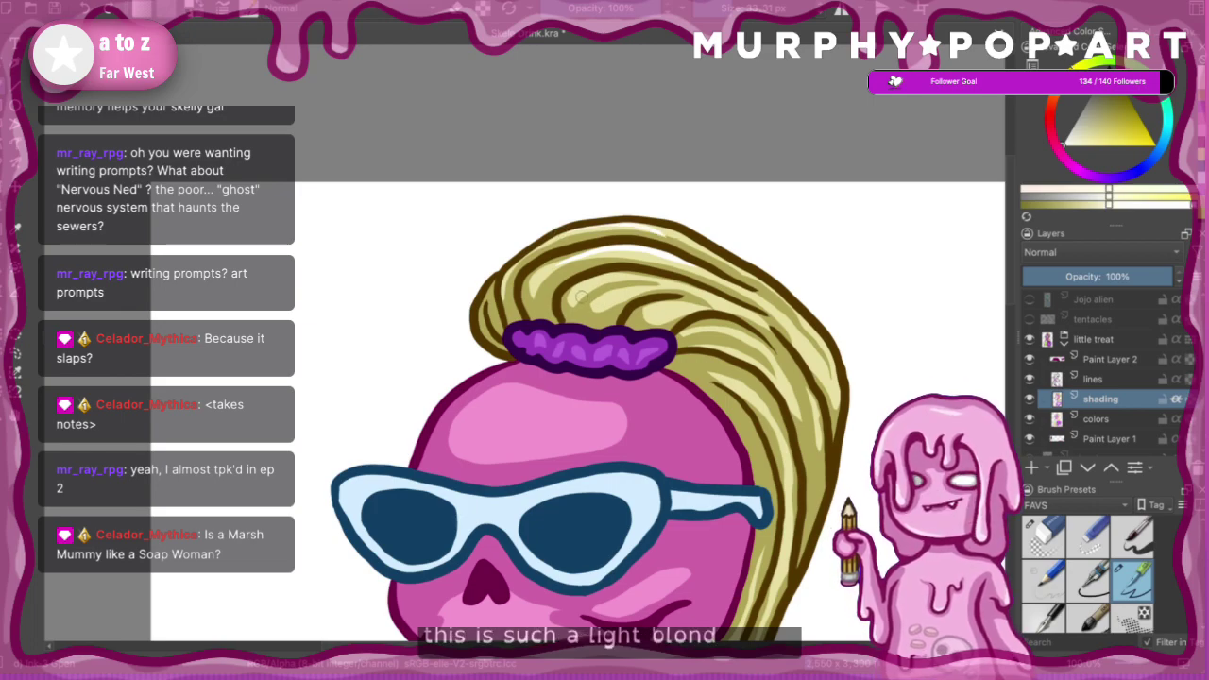
mouse_move(606, 282)
mouse_down()
mouse_move(658, 281)
mouse_move(613, 305)
mouse_move(677, 290)
mouse_move(729, 302)
mouse_up()
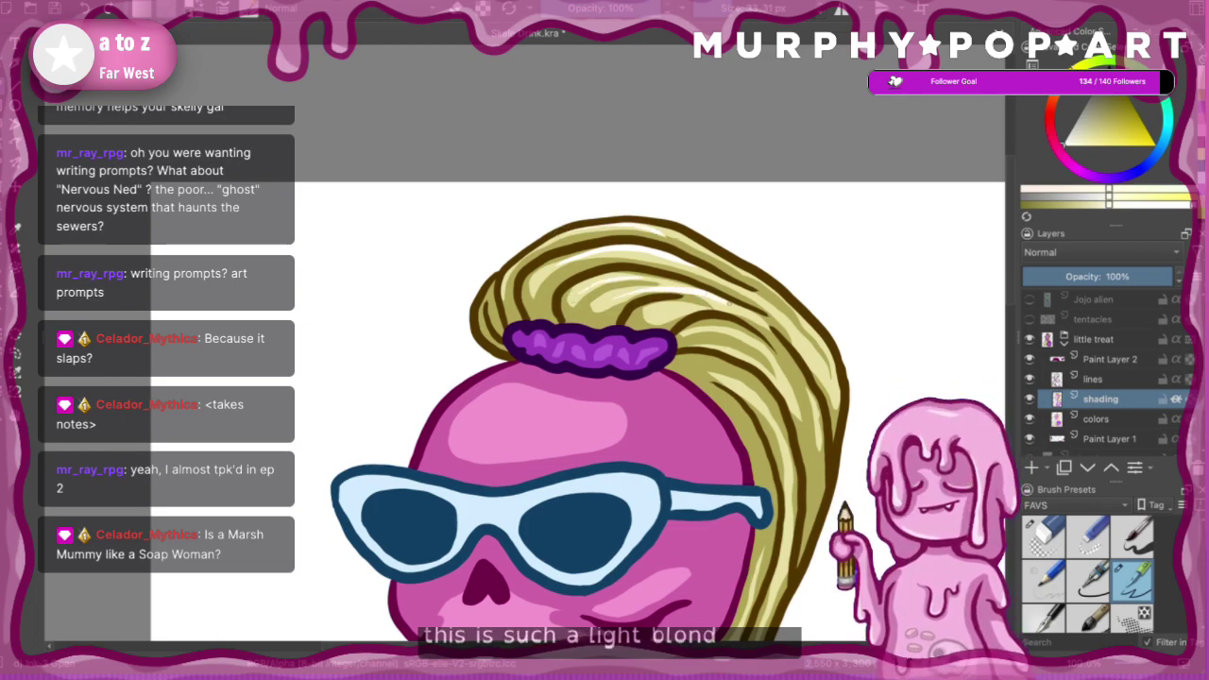
key(ctrl+z)
mouse_move(628, 291)
mouse_down()
mouse_move(667, 284)
mouse_move(728, 296)
mouse_up()
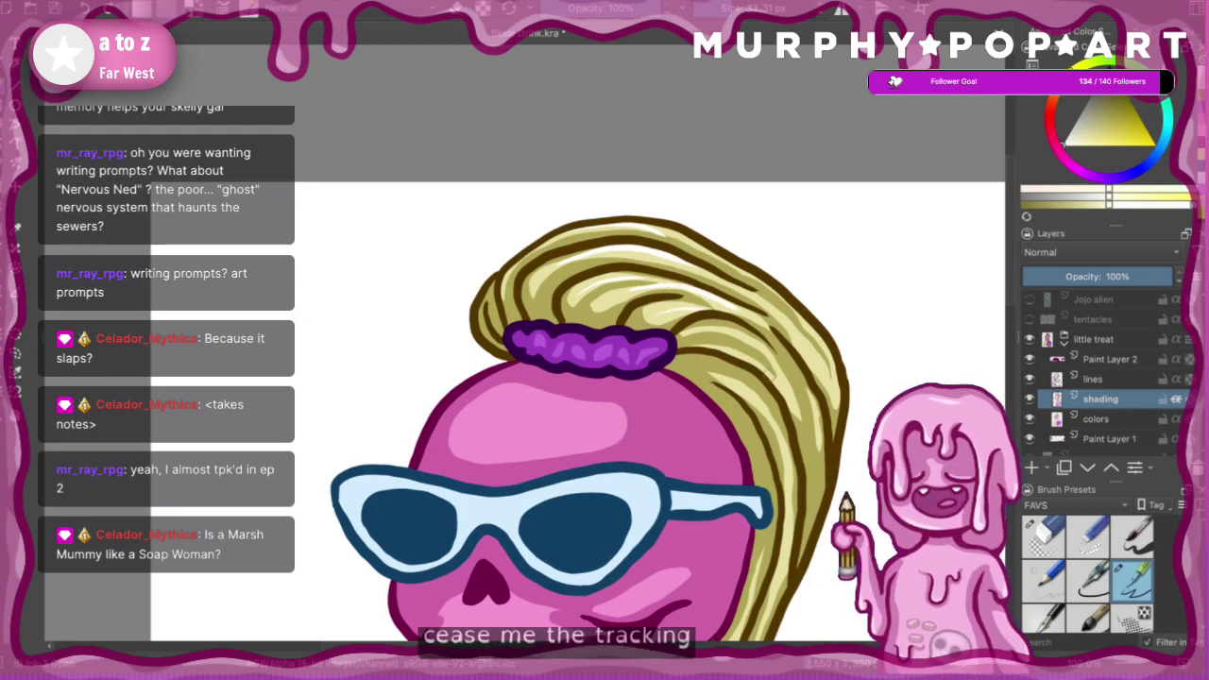
key(minus)
key(minus)
key(minus)
key(minus)
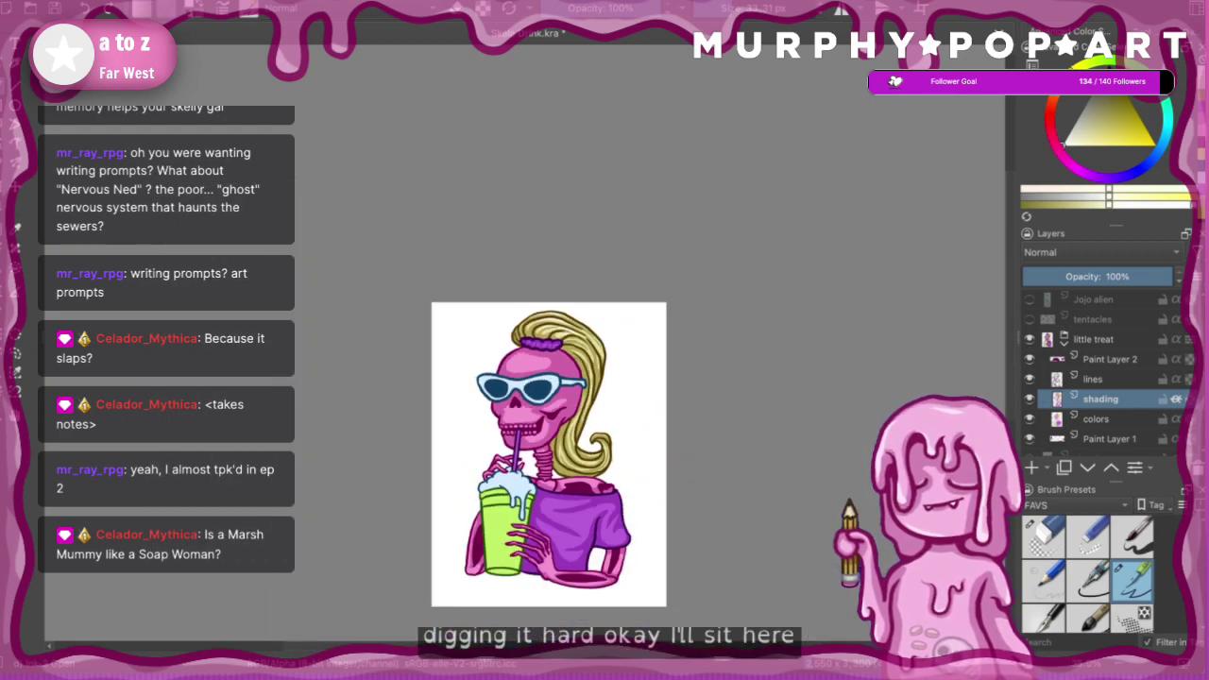
key(plus)
key(plus)
key(plus)
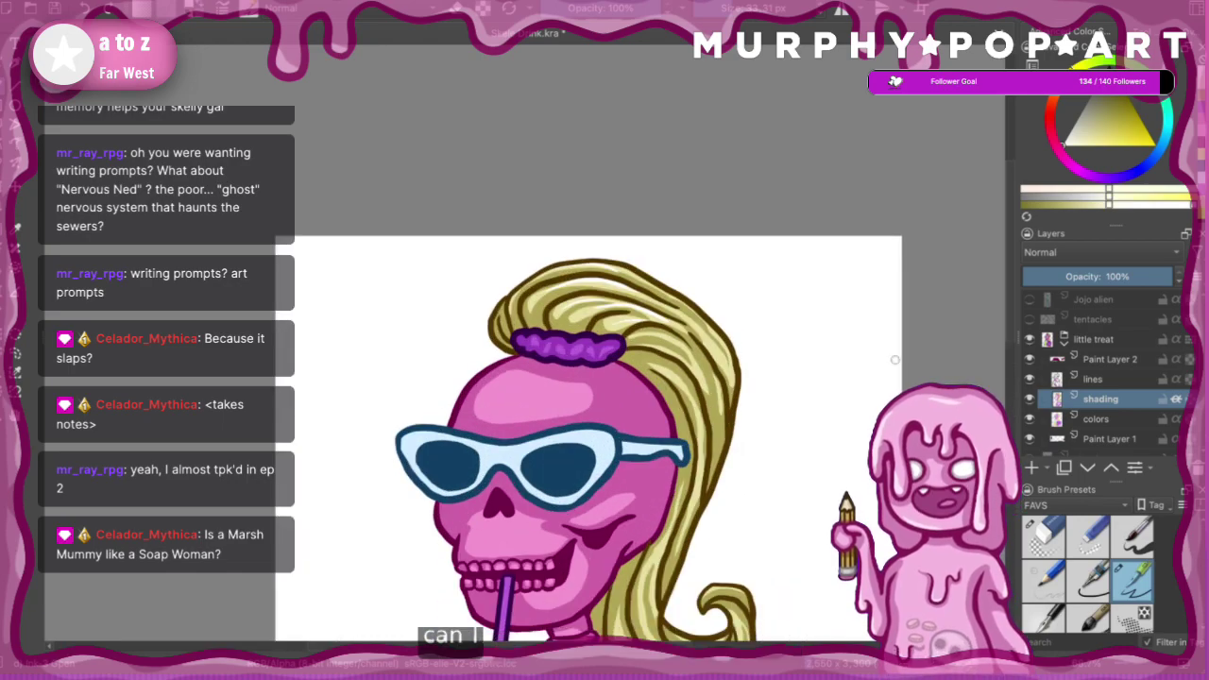
- Paint near-white yellow highlights along the lower ponytail and the strands falling behind the skull, undoing stray strokes near the outer edge
drag(1012, 319, 1012, 372)
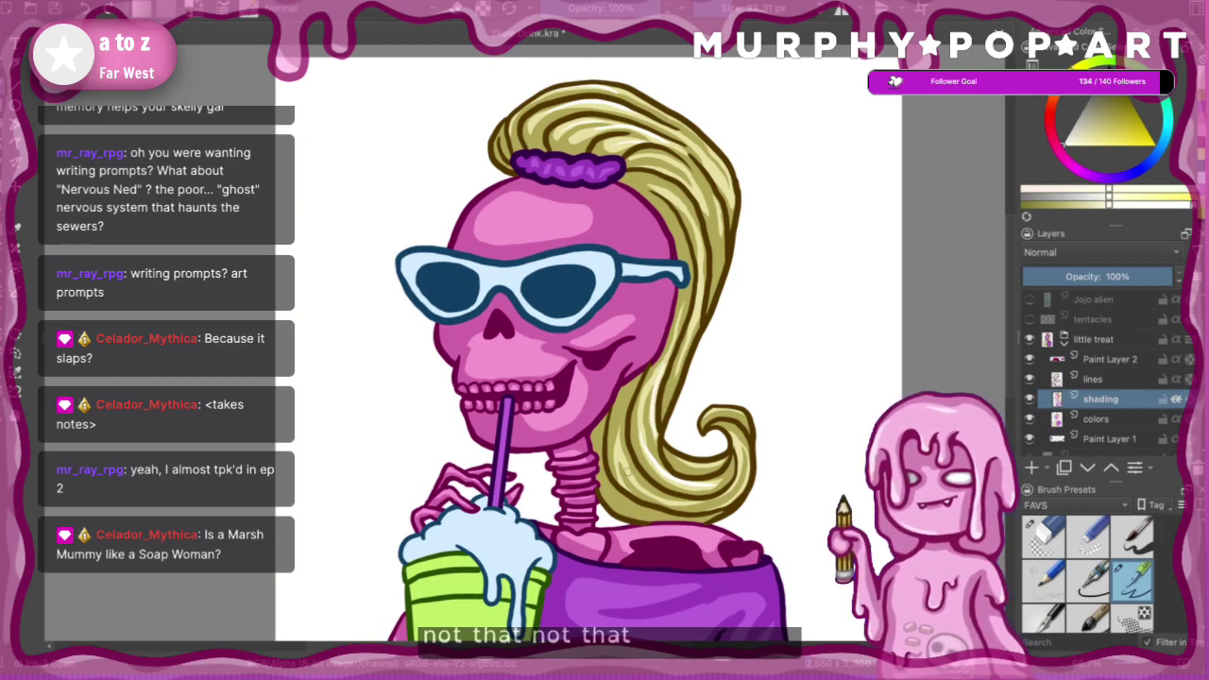
drag(629, 474, 691, 505)
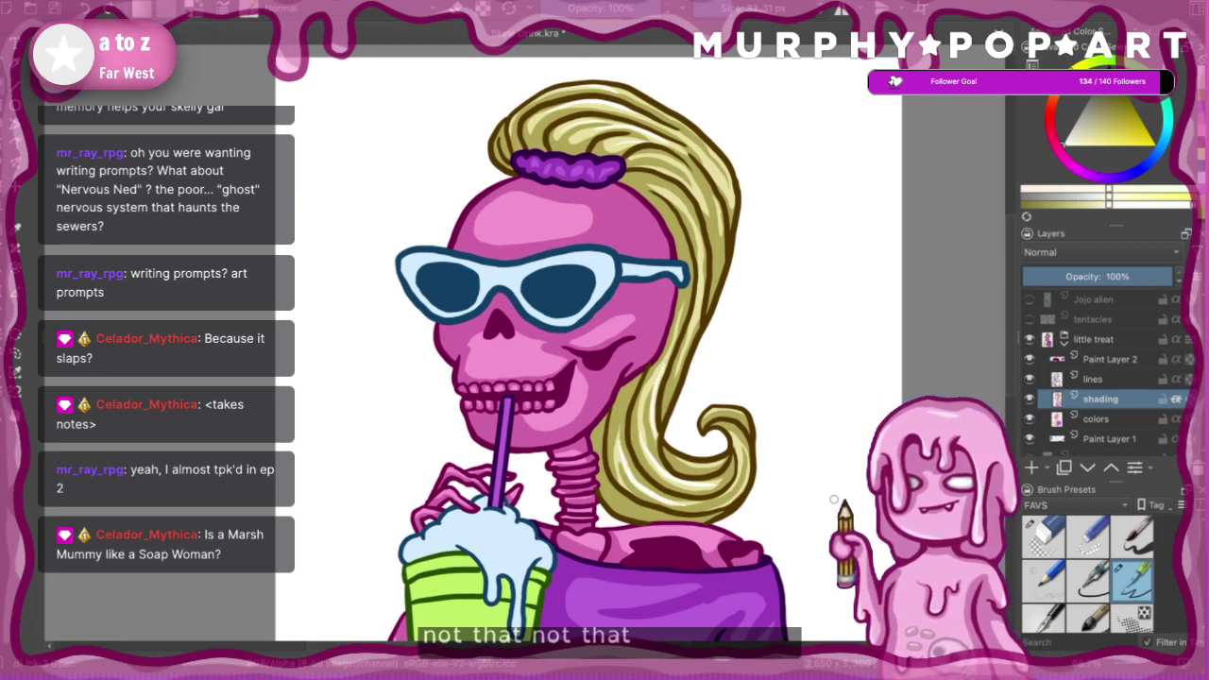
drag(680, 207, 700, 268)
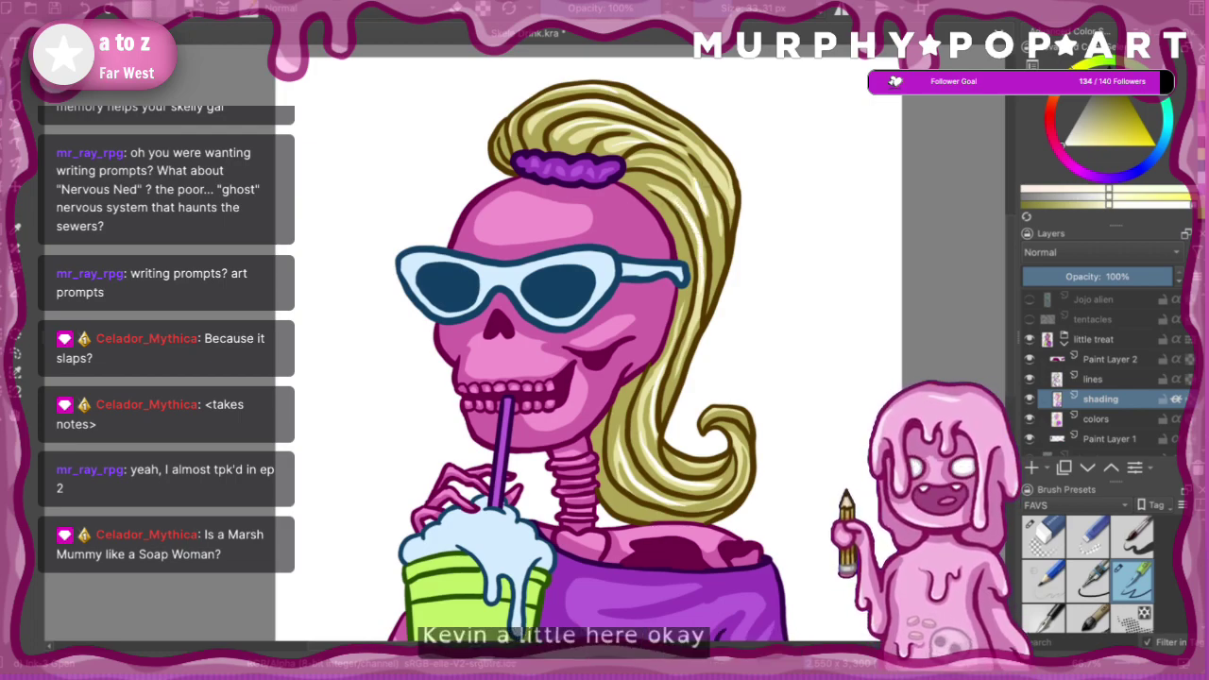
key(ctrl+z)
drag(688, 180, 707, 214)
drag(709, 165, 731, 205)
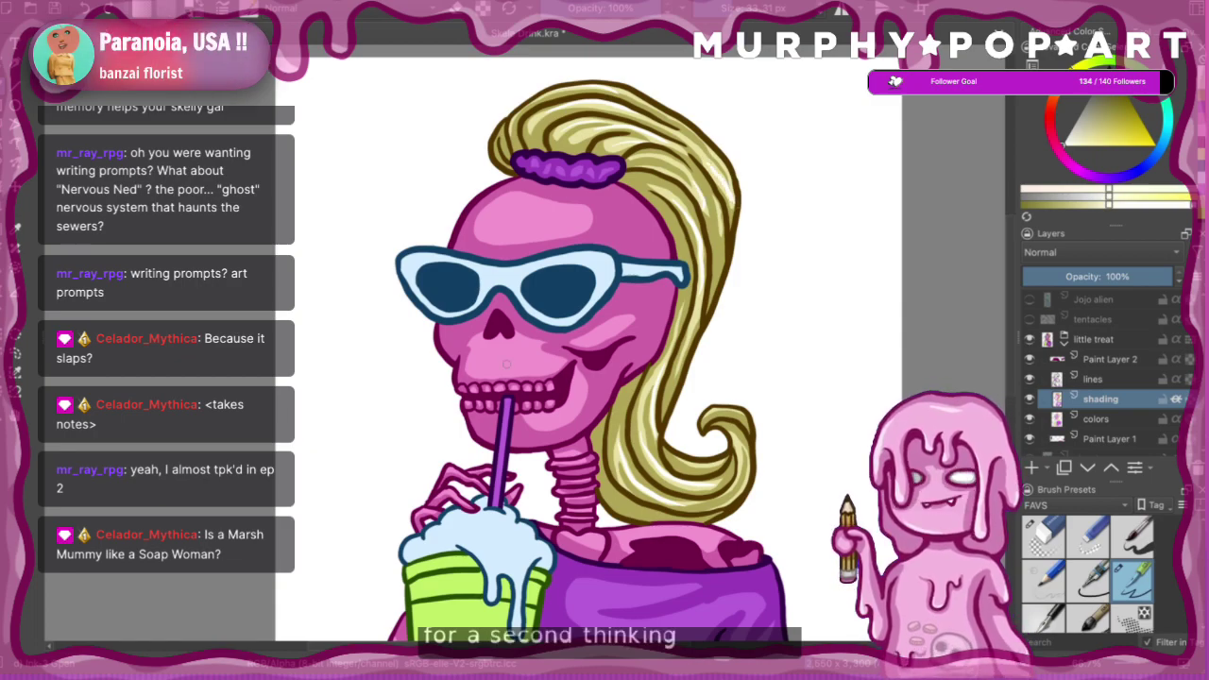
key(ctrl+z)
drag(706, 161, 731, 202)
key(ctrl+z)
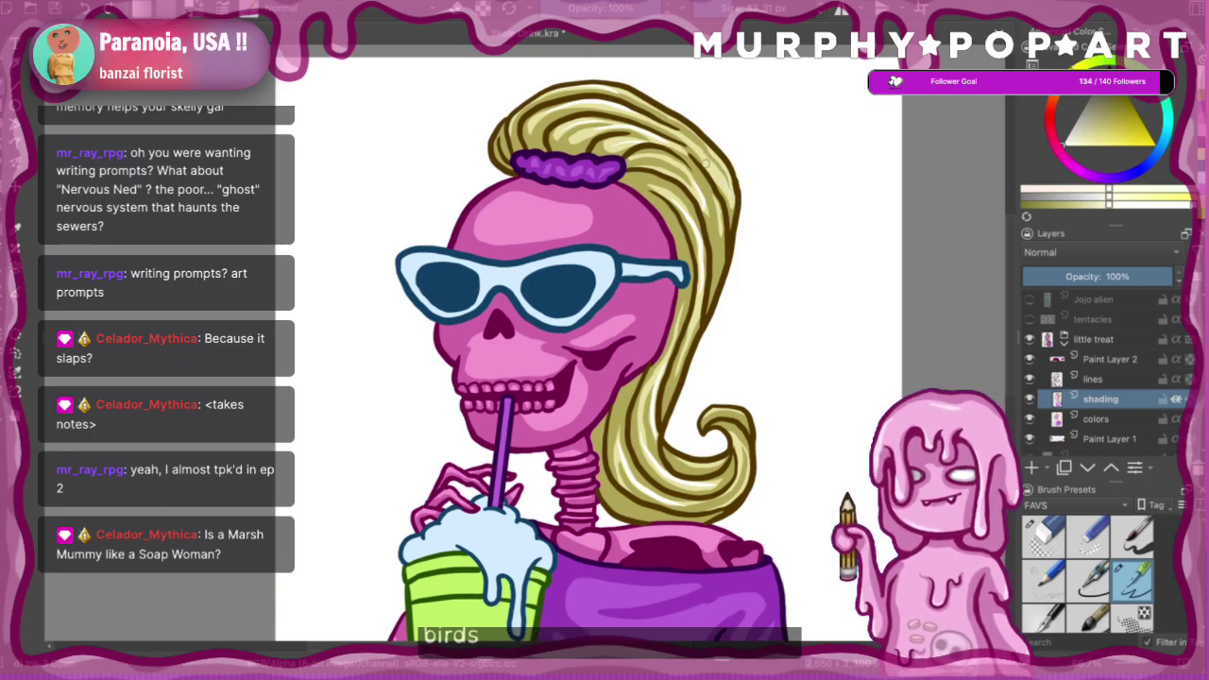
- Check the hair highlights against the whole drawing and save the file
key(ctrl+minus)
key(ctrl+minus)
key(ctrl+minus)
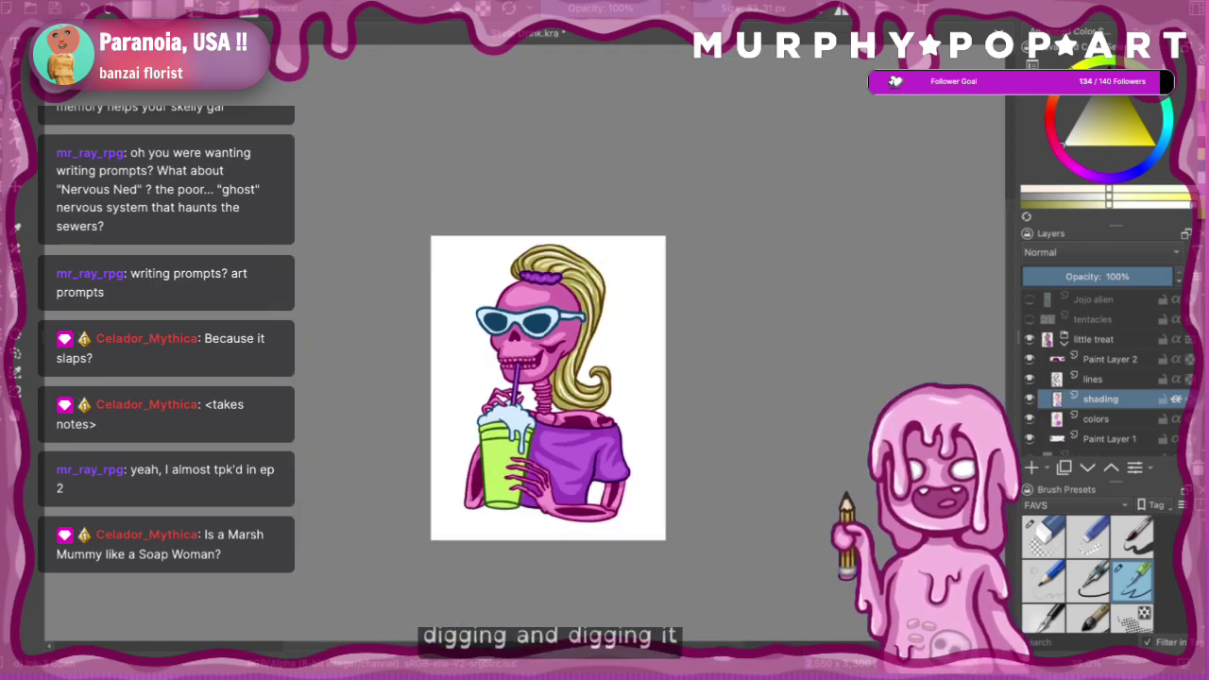
key(ctrl+s)
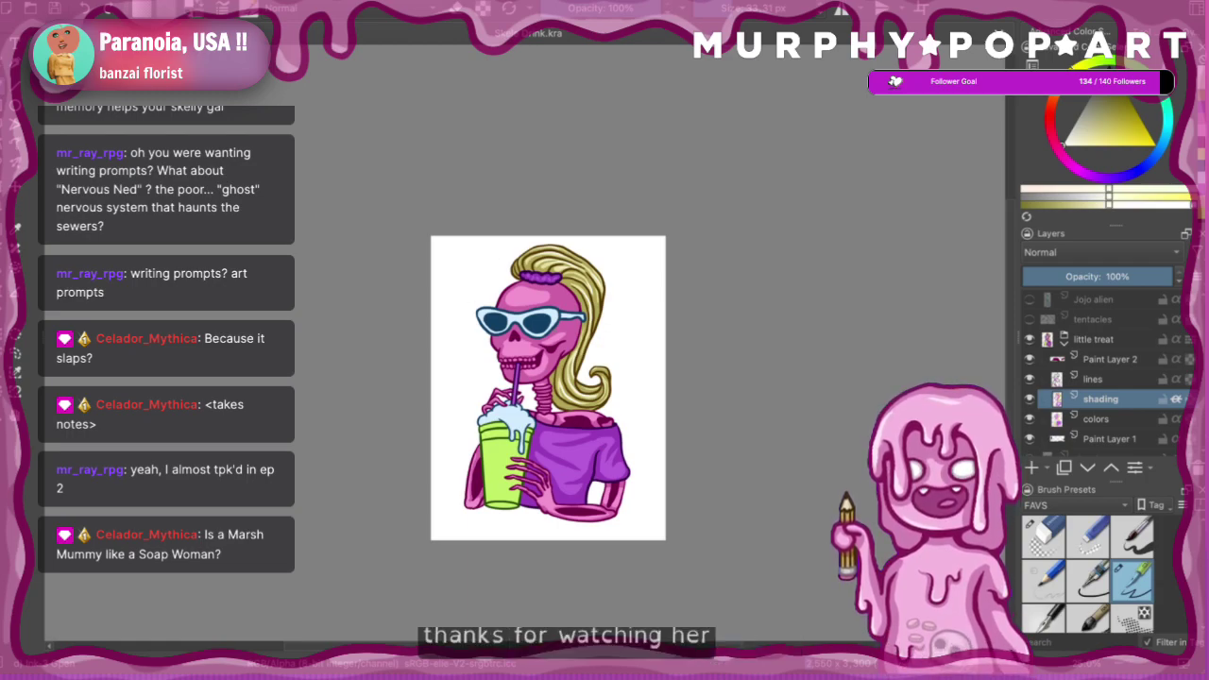
- Examine the shaded skeleton, hair and shirt in close-up and compare them with the whole drawing
click(598, 374)
click(389, 419)
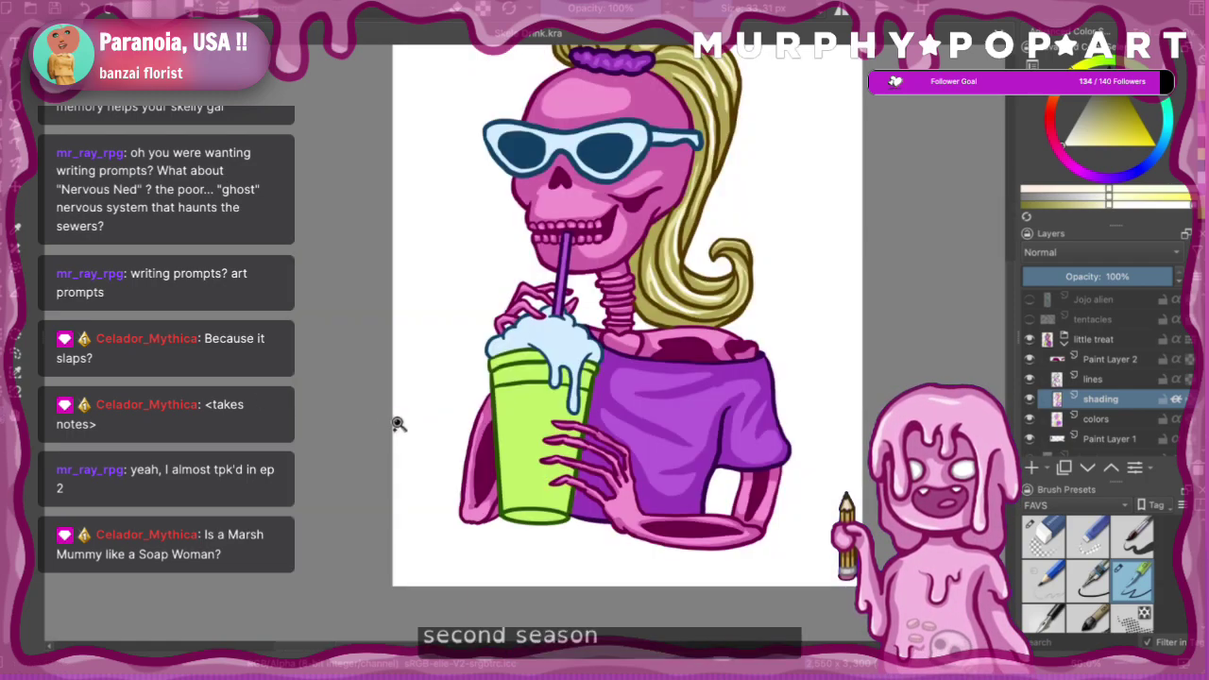
click(678, 302)
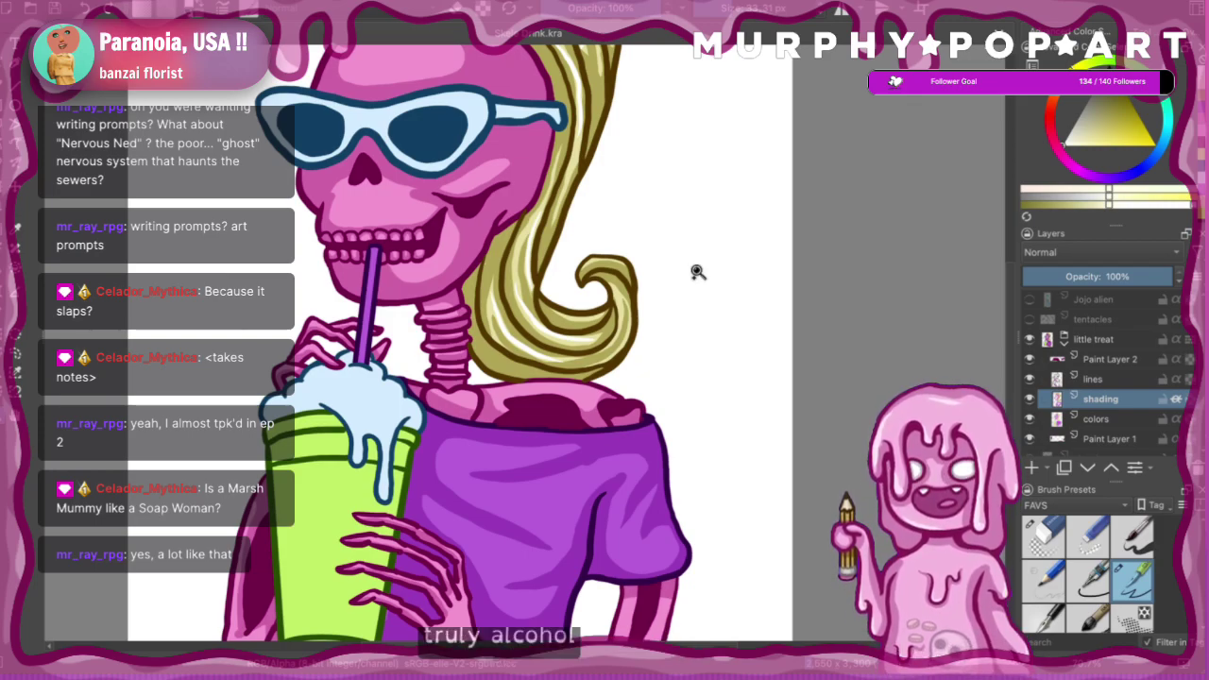
key(ctrl+minus)
key(ctrl+minus)
key(ctrl+minus)
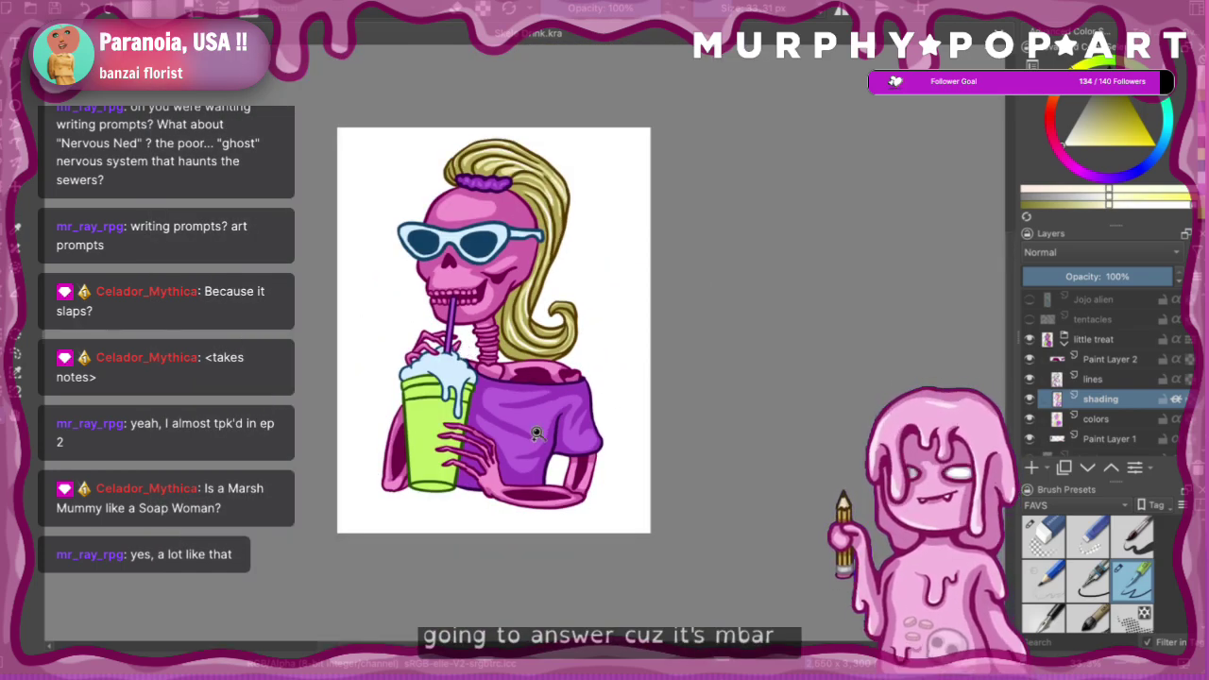
- Shade the temple arm of the sunglasses on the shading layer with a darker tone of the frame's light blue
key(plus)
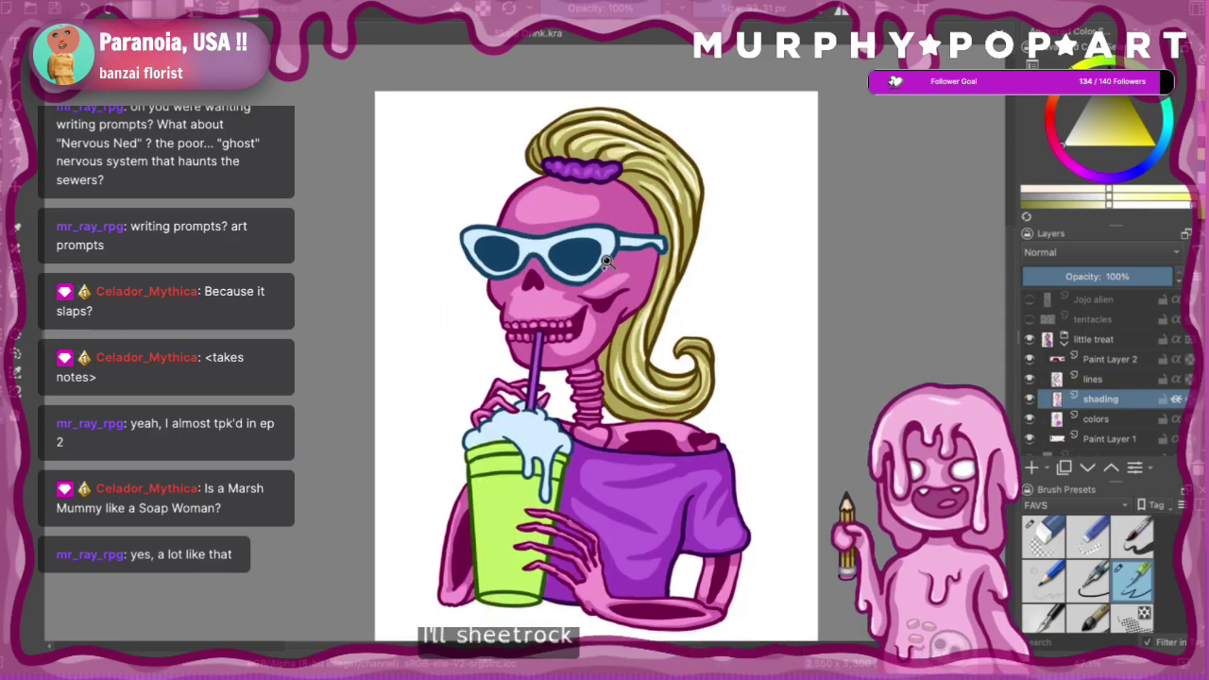
key(plus)
key(plus)
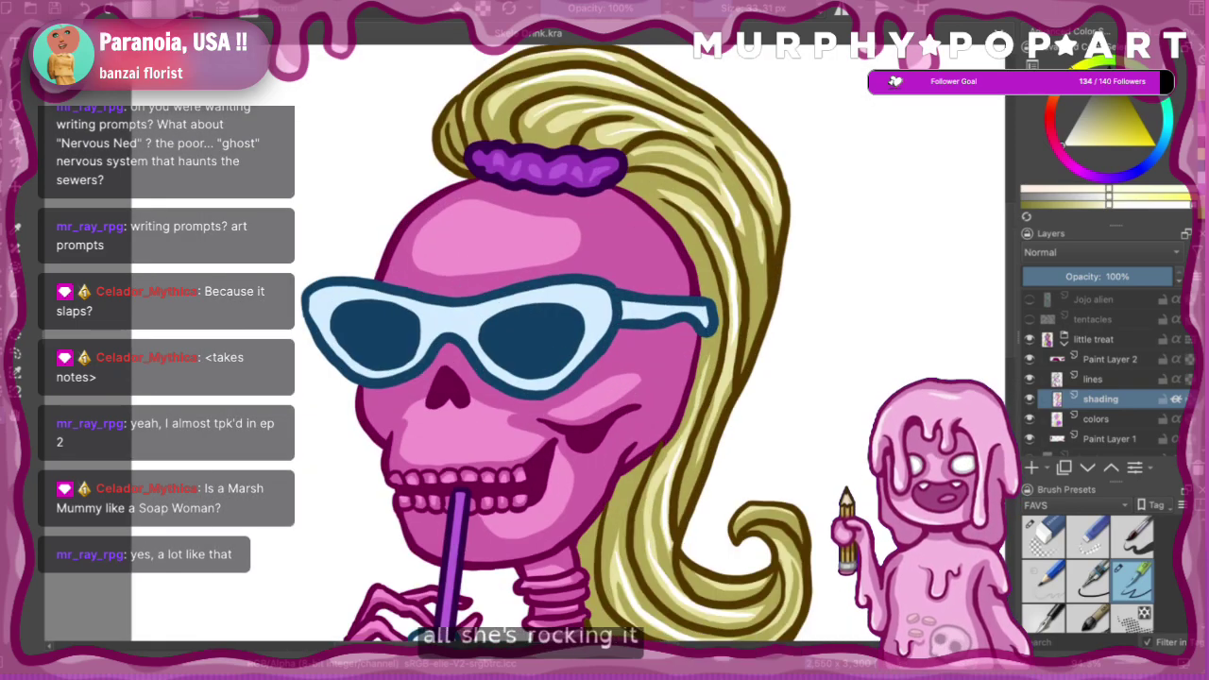
click(1167, 416)
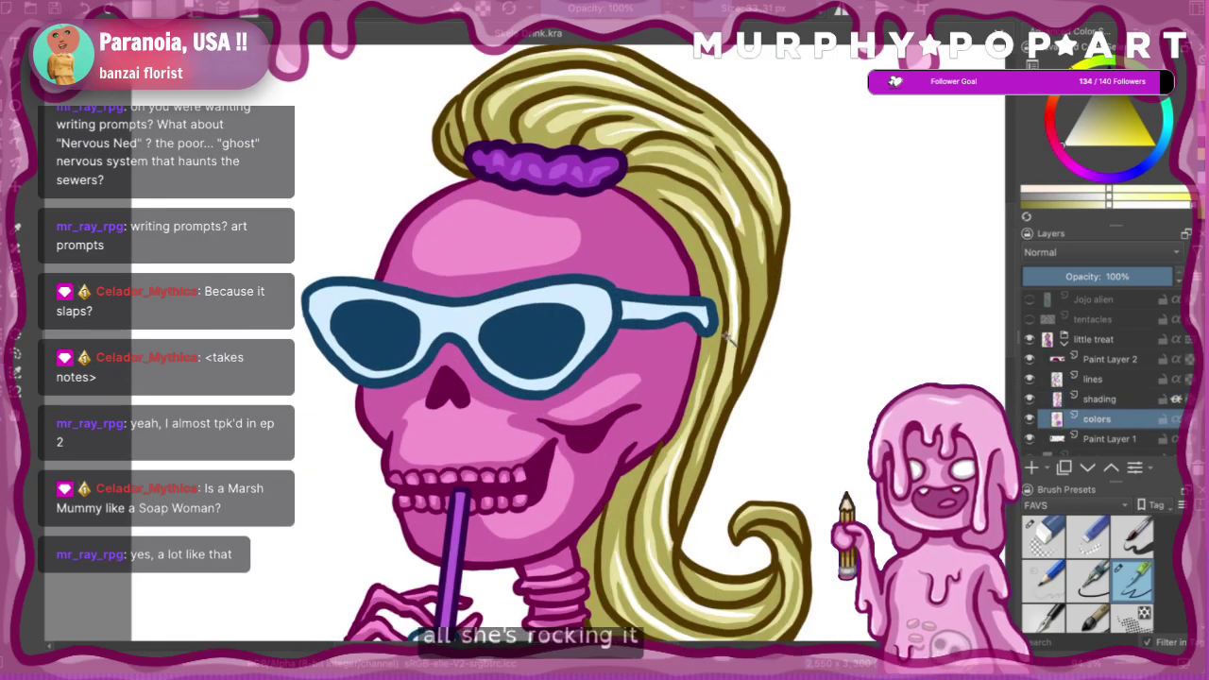
click(1060, 401)
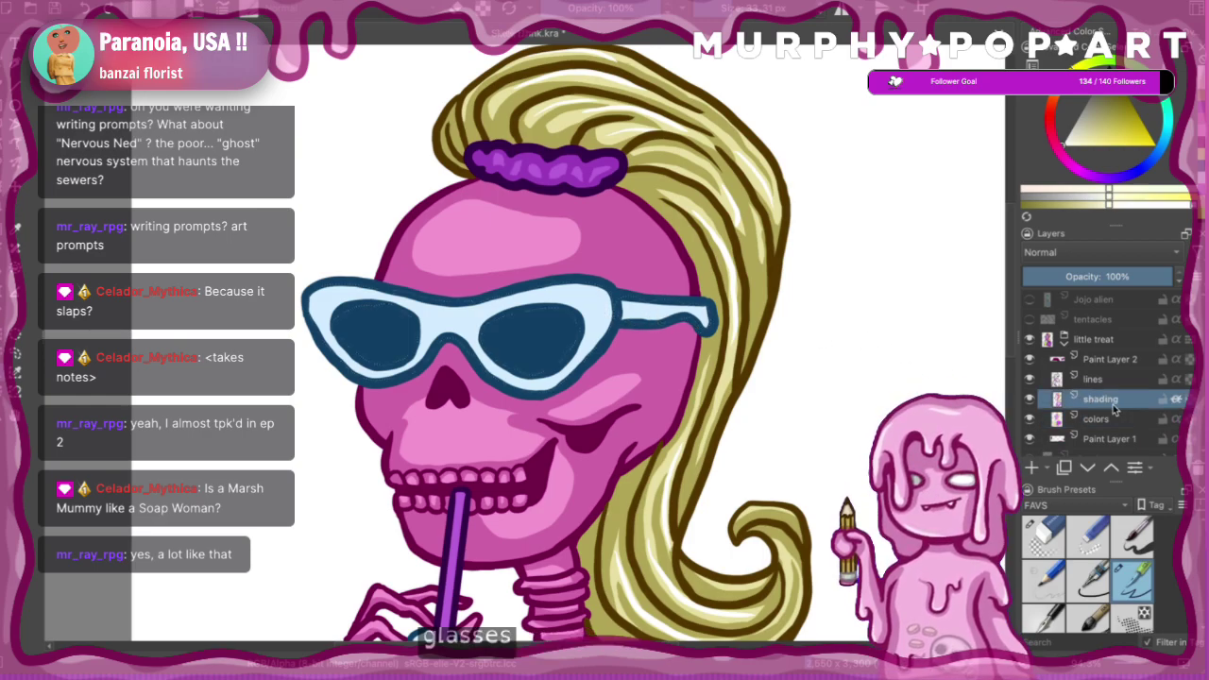
ctrl+click(344, 296)
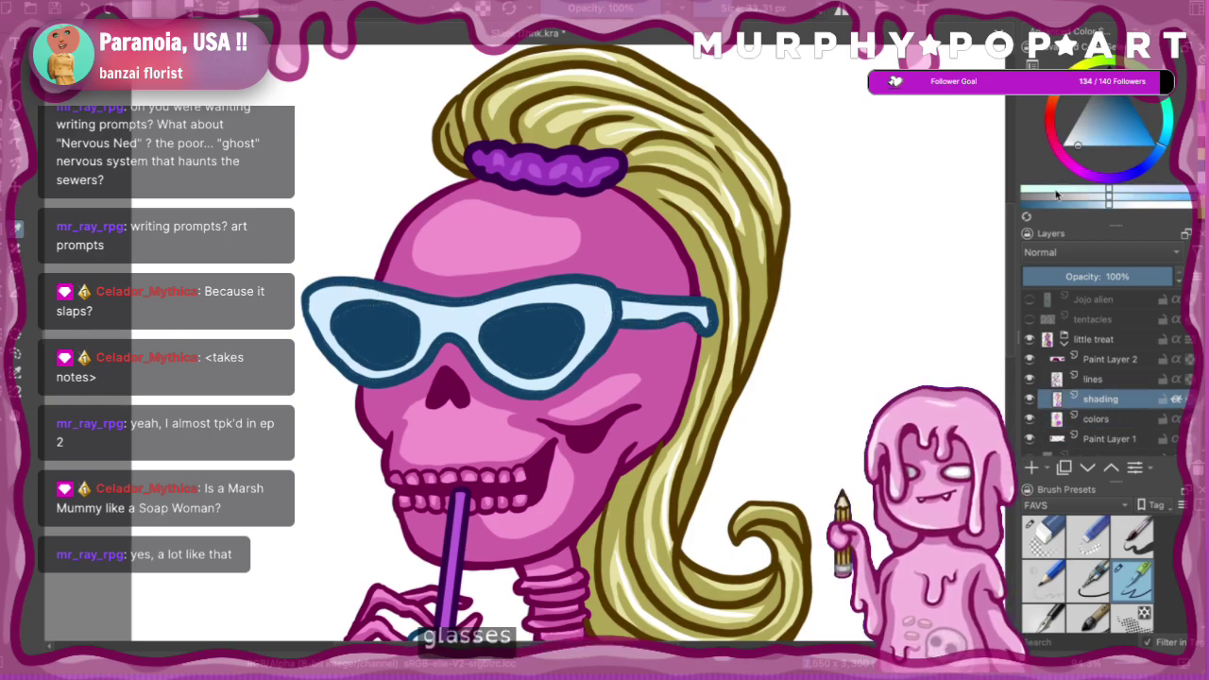
drag(1110, 209, 1086, 206)
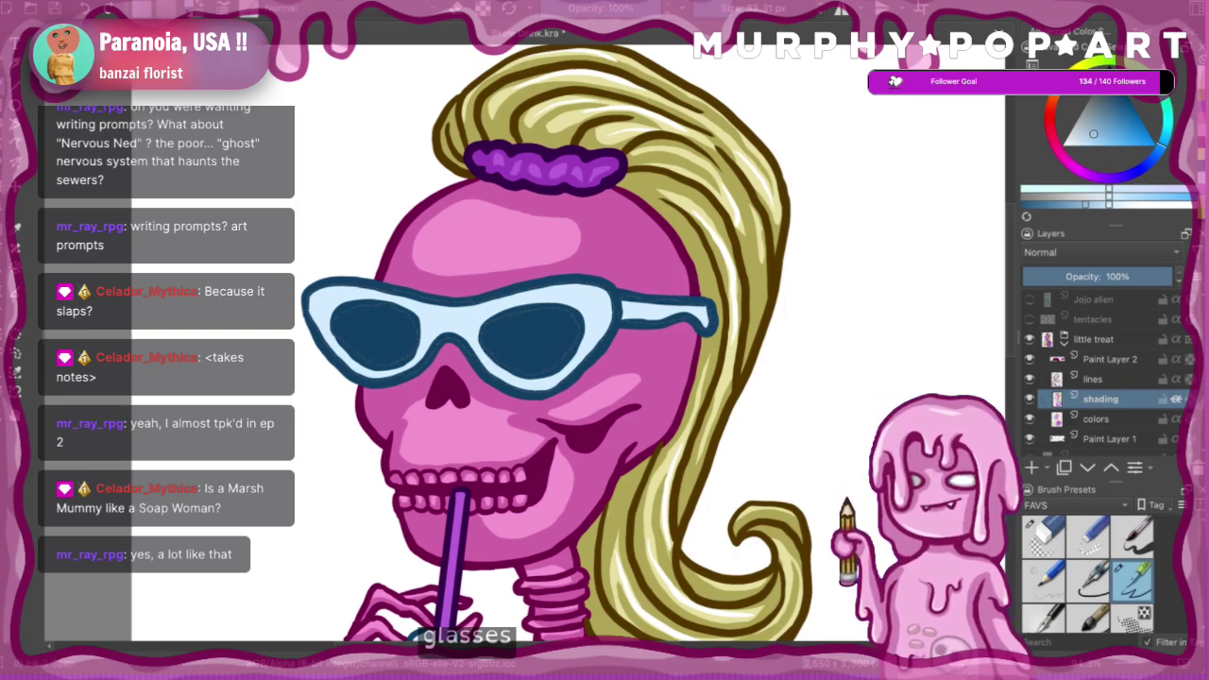
drag(623, 314, 715, 324)
key(ctrl+z)
drag(624, 303, 713, 320)
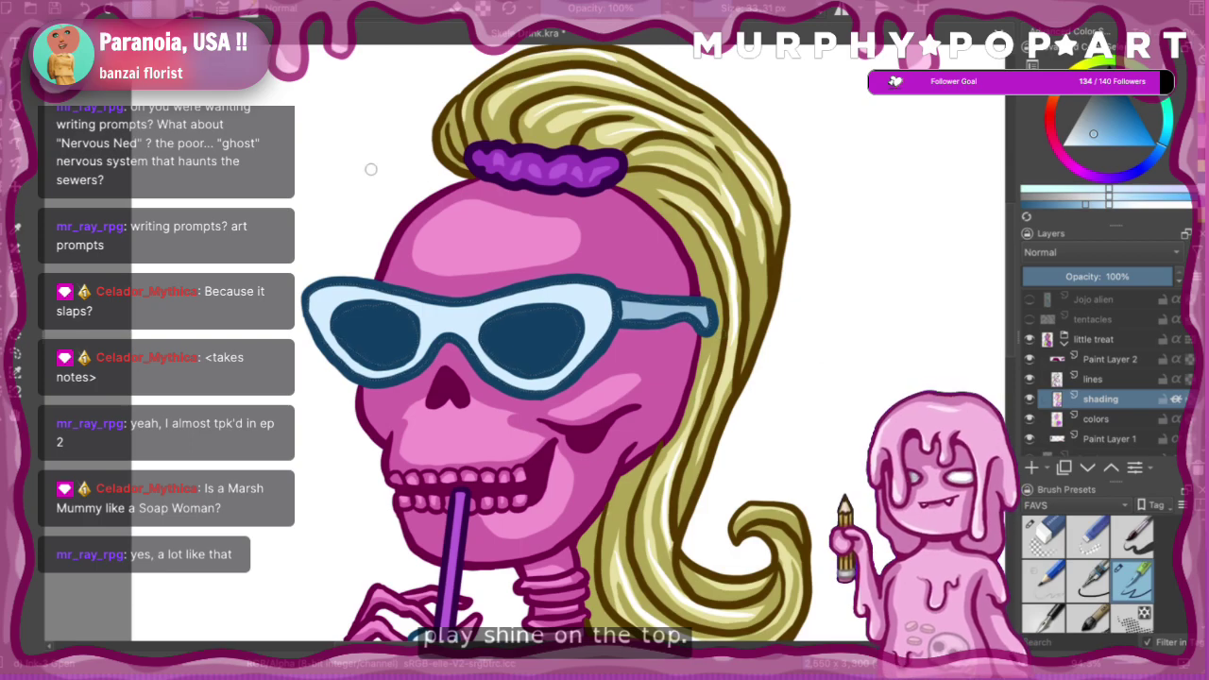
- Shade the sunglasses frame with the same muted blue below the lenses, across the bridge and along the outer edges
mouse_move(350, 366)
mouse_down()
mouse_move(392, 378)
mouse_move(447, 331)
mouse_move(519, 393)
mouse_move(548, 389)
mouse_move(607, 320)
mouse_up()
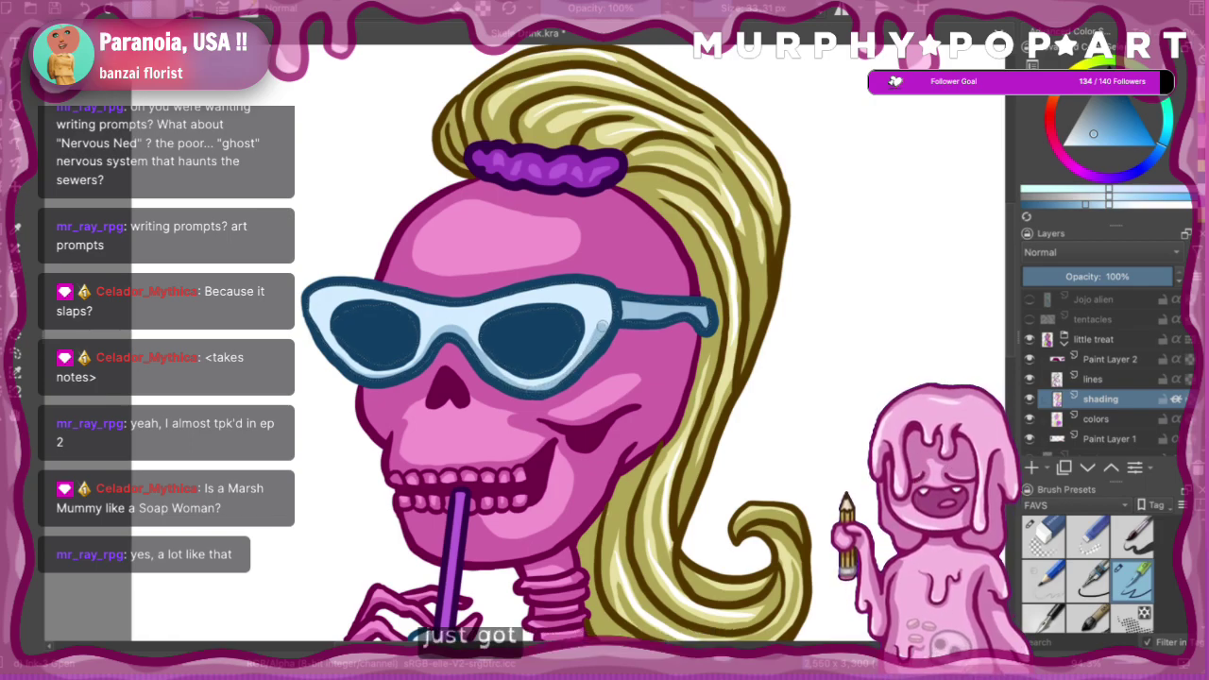
mouse_move(311, 296)
mouse_down()
mouse_move(330, 344)
mouse_move(313, 315)
mouse_move(365, 374)
mouse_up()
key(ctrl+z)
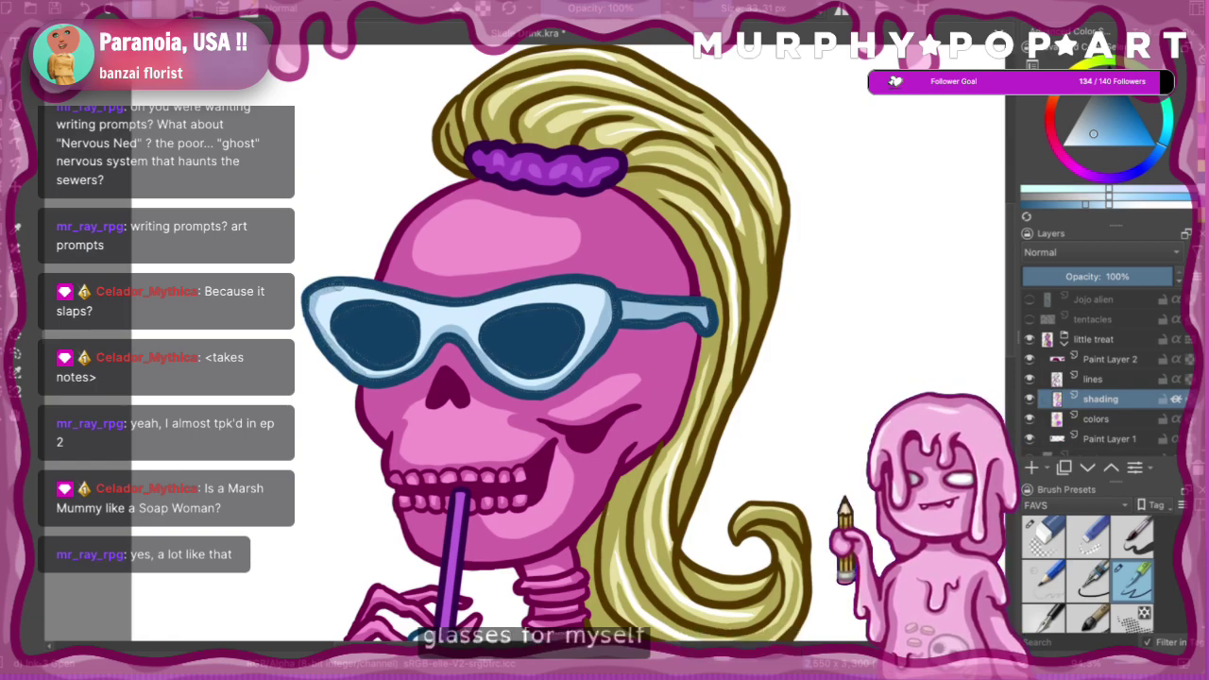
mouse_move(393, 293)
mouse_down()
mouse_move(477, 304)
mouse_move(606, 282)
mouse_up()
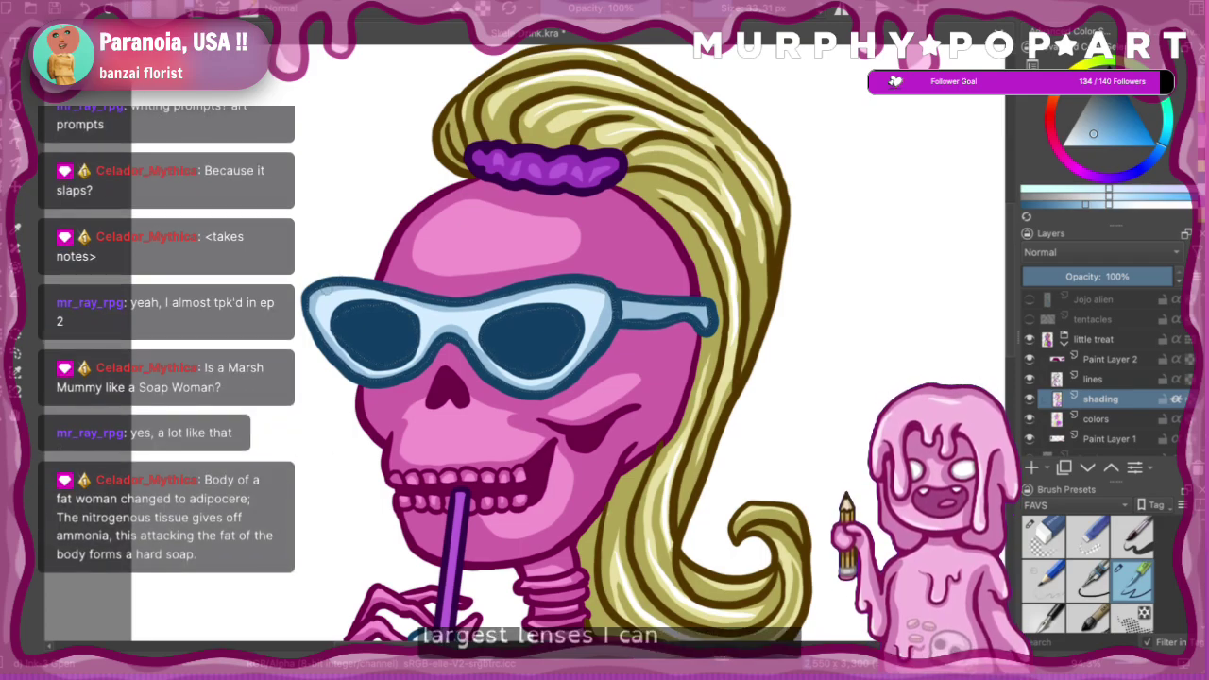
drag(327, 288, 319, 329)
drag(576, 283, 612, 315)
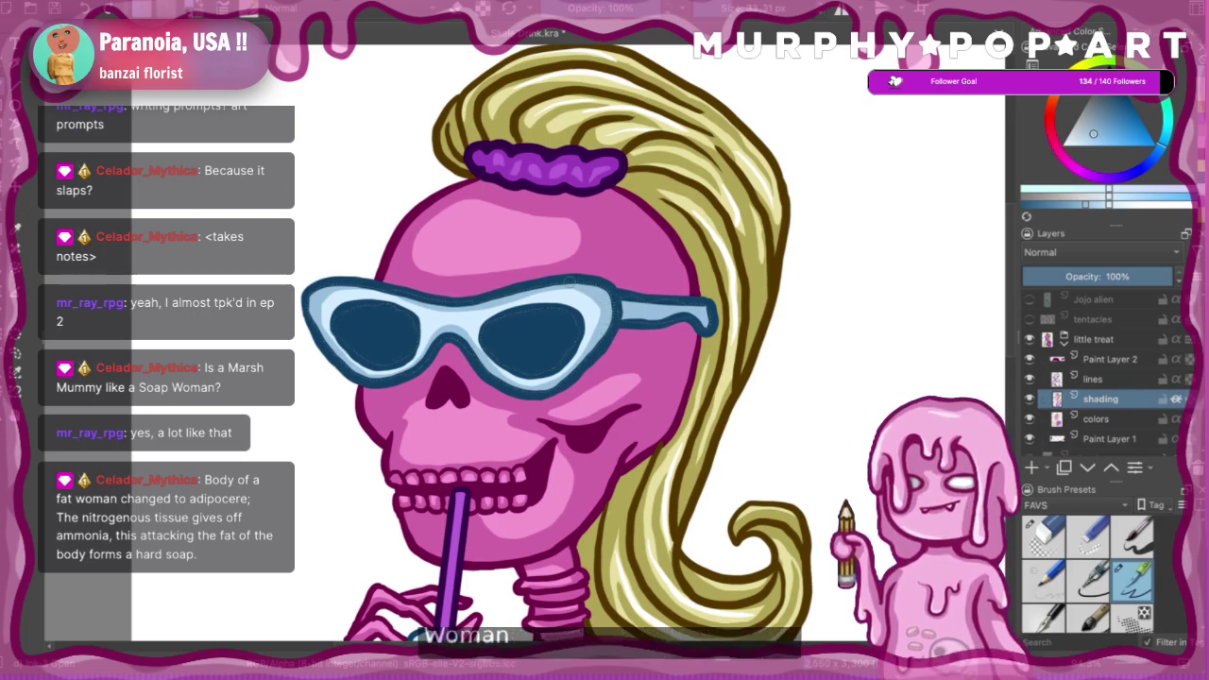
drag(578, 288, 603, 329)
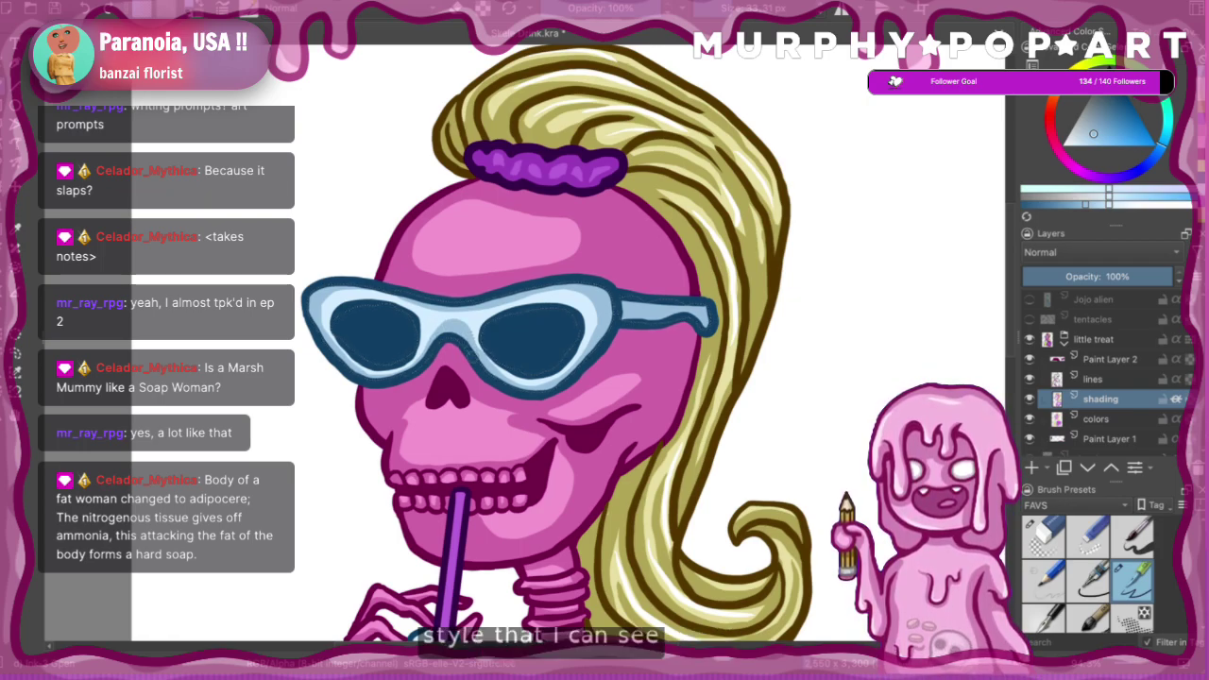
- Paint near-white highlights on the sunglasses frame around the lenses and save the drawing
ctrl+click(438, 322)
click(1153, 204)
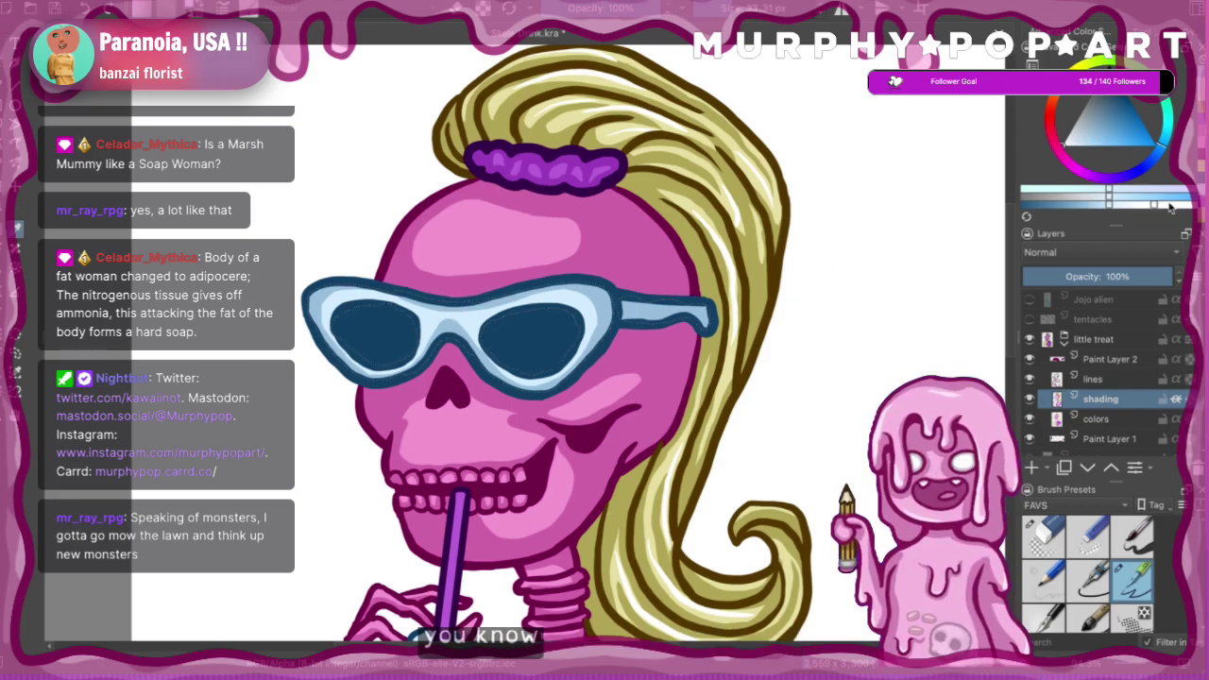
click(1175, 205)
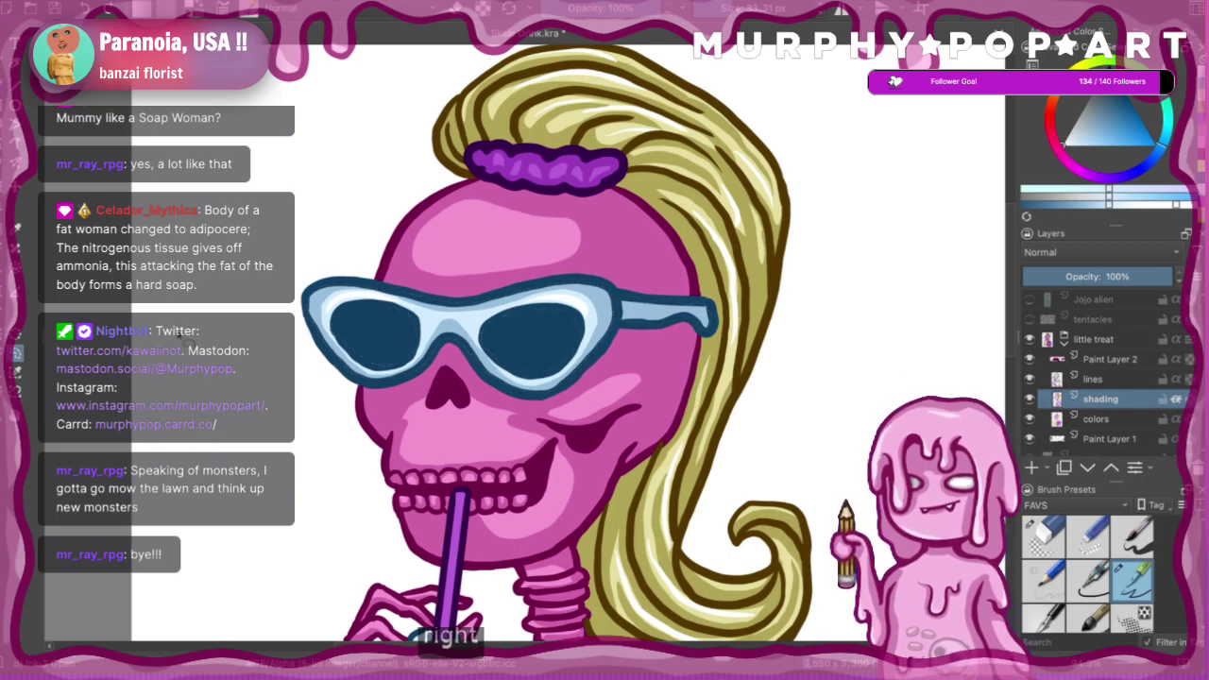
key(minus)
key(minus)
key(minus)
key(minus)
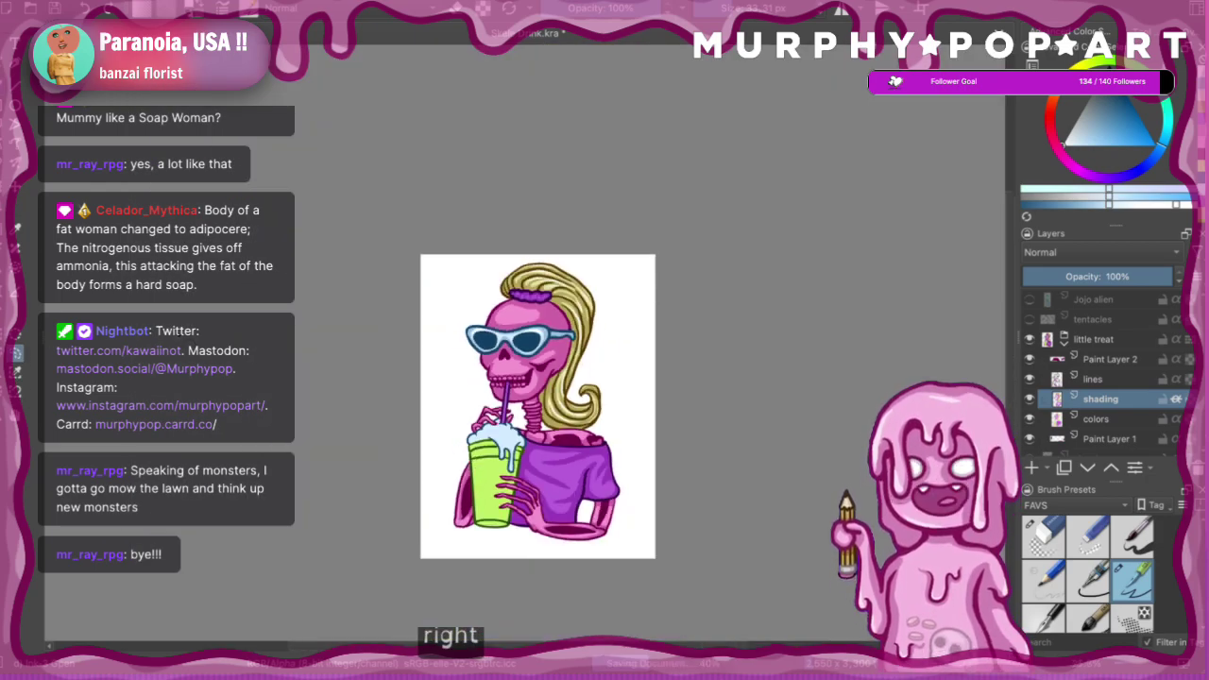
- Deepen the shadows on the temple arm and the frame's upper edges with a darker muted blue
key(plus)
key(plus)
key(plus)
key(plus)
key(plus)
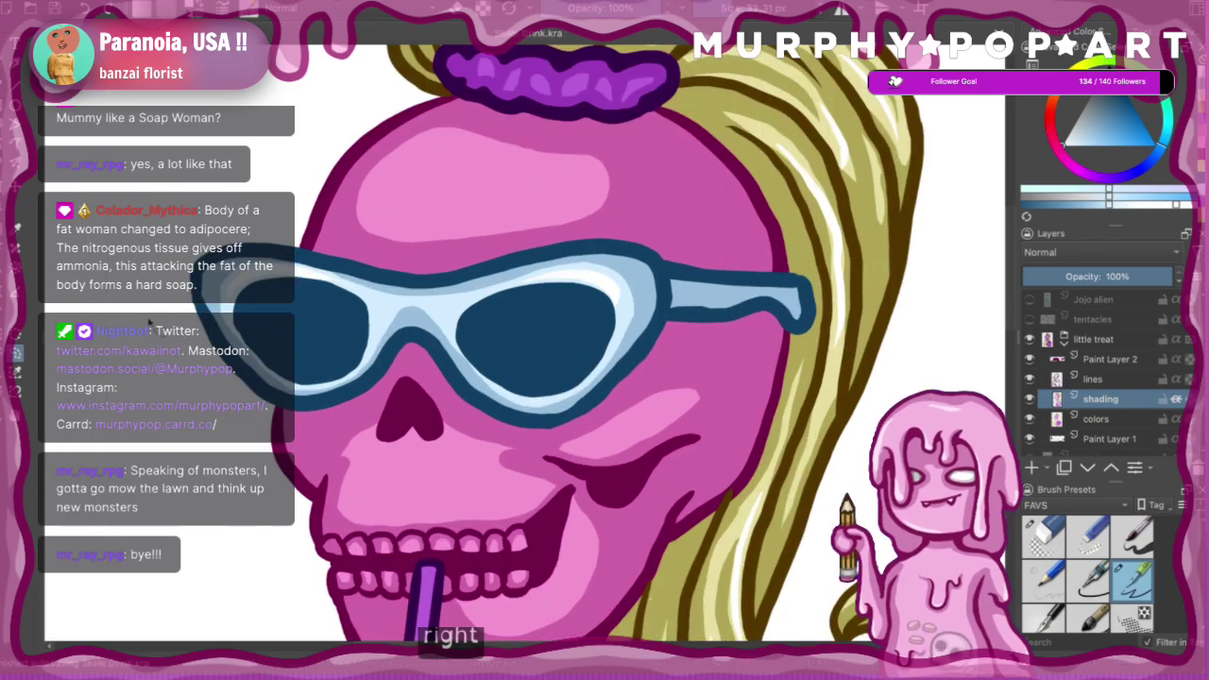
click(1108, 202)
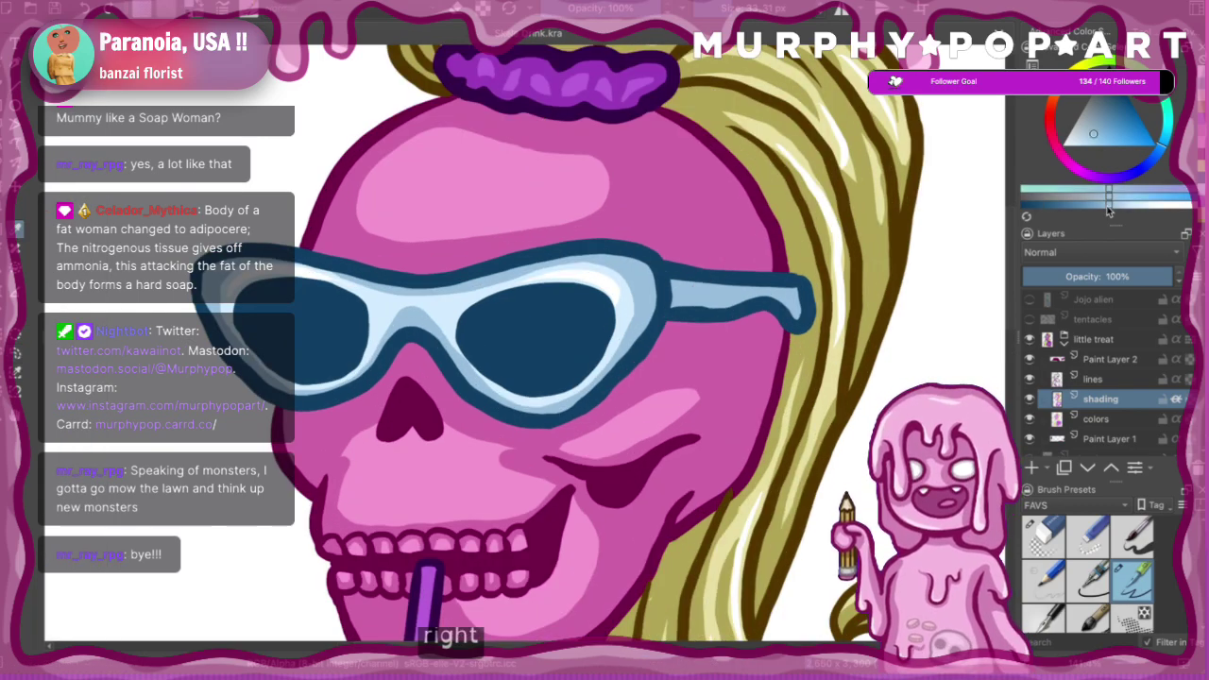
click(1084, 204)
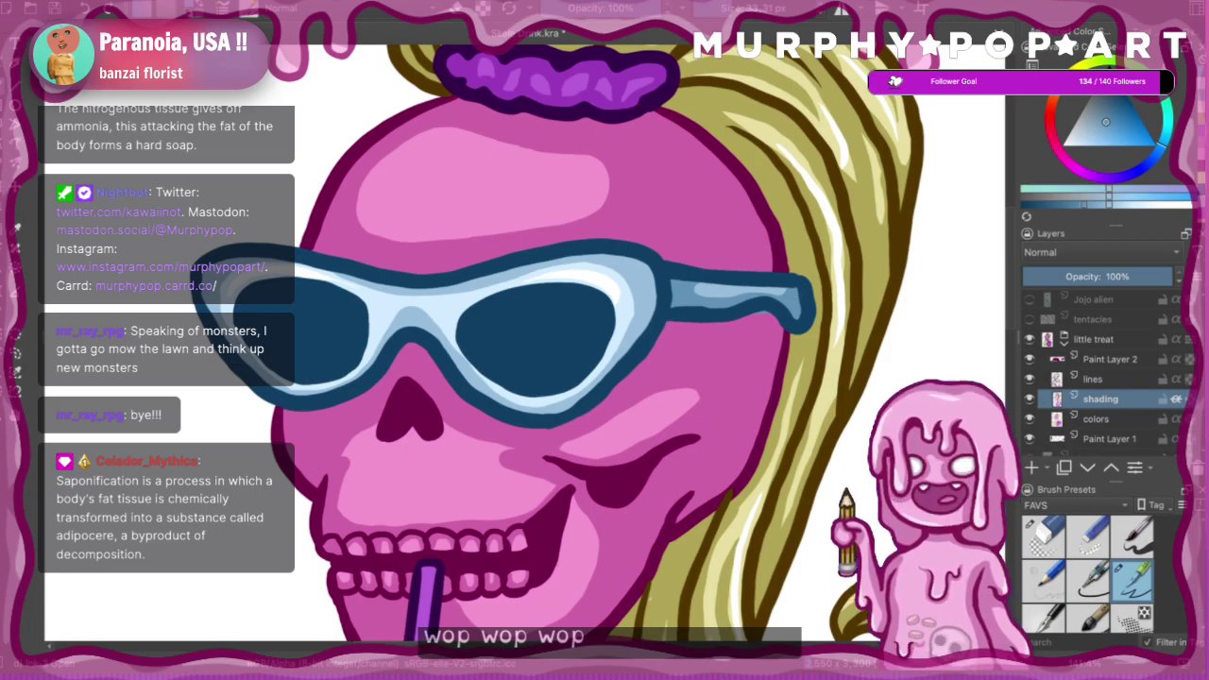
- Sample the skull's pink and compare the finished sunglasses shading with the whole drawing
click(17, 230)
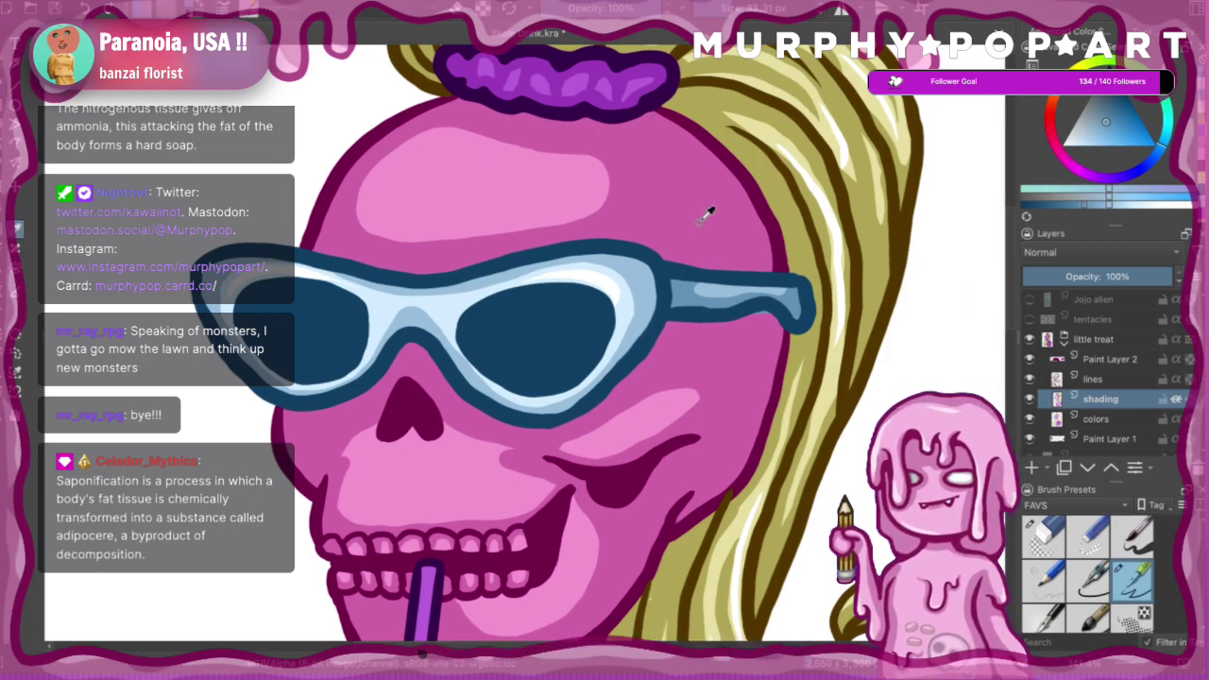
click(702, 219)
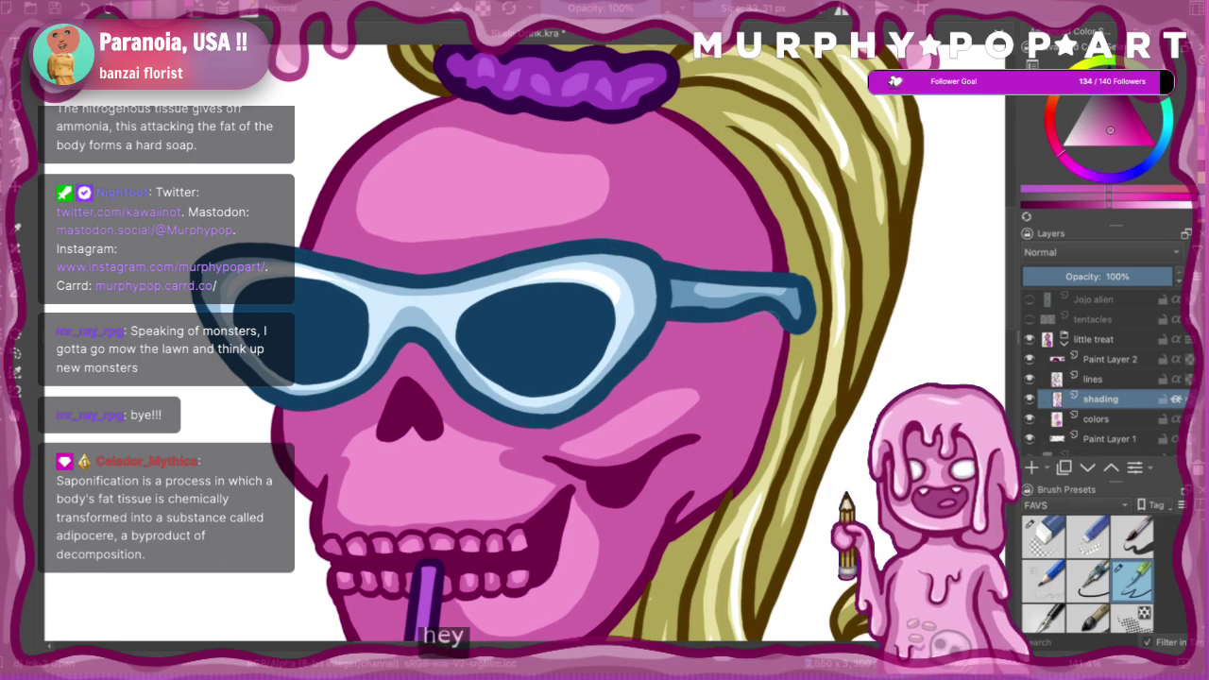
key(minus)
key(minus)
key(minus)
key(minus)
key(minus)
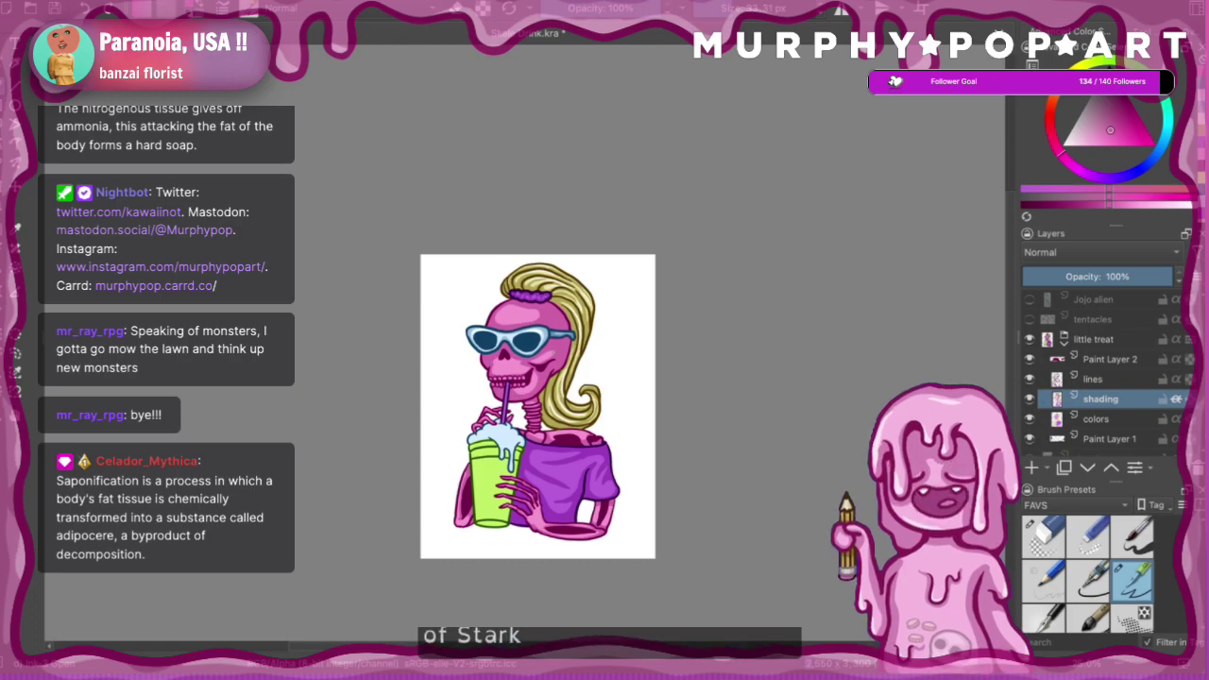
key(plus)
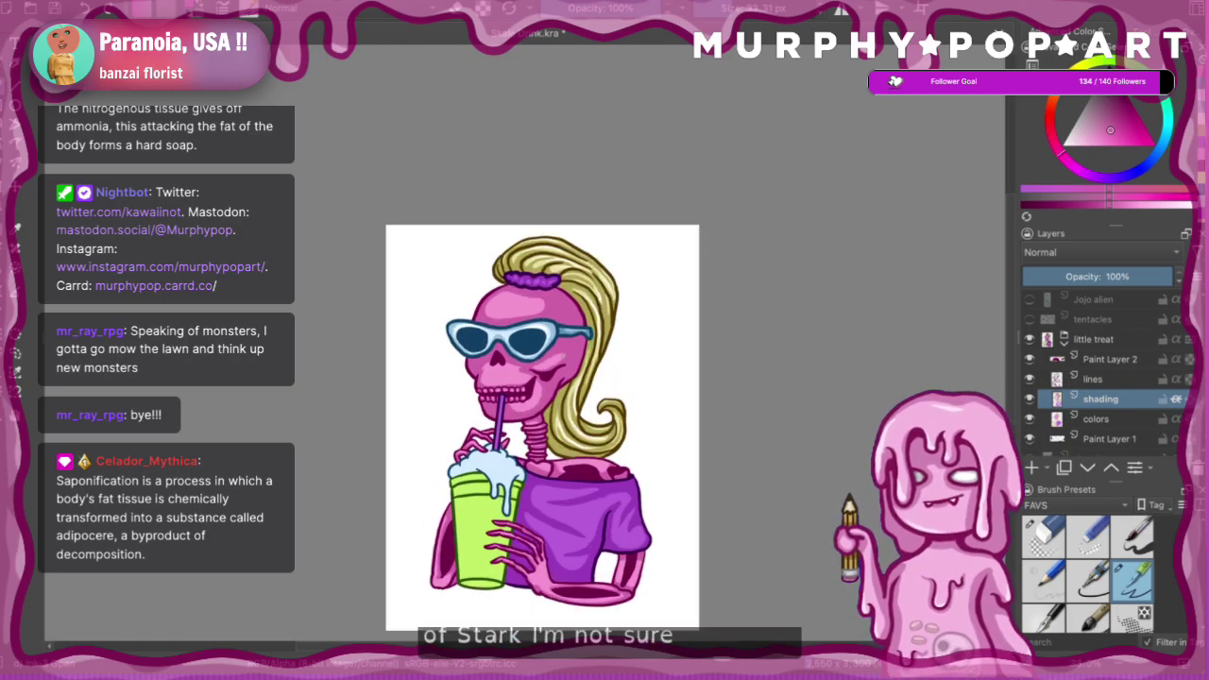
key(plus)
key(plus)
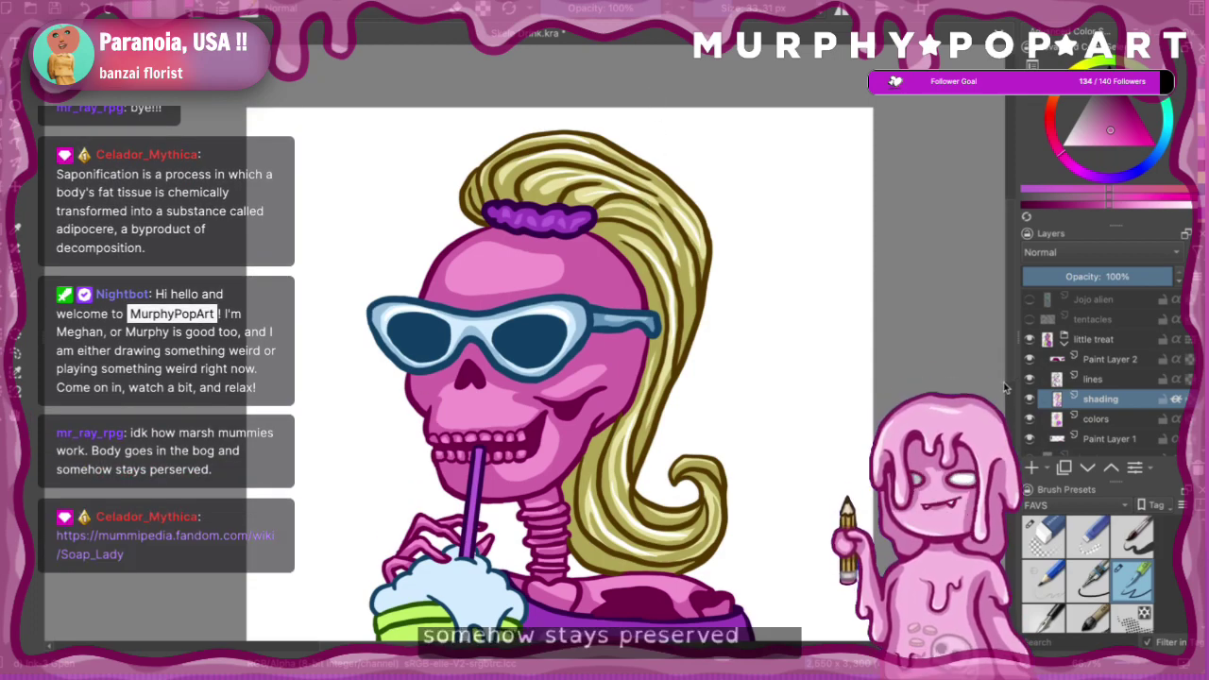
- Sample the cup's light green from the colors layer, pick a darker green from it, and return to the shading layer
drag(1009, 373, 1009, 391)
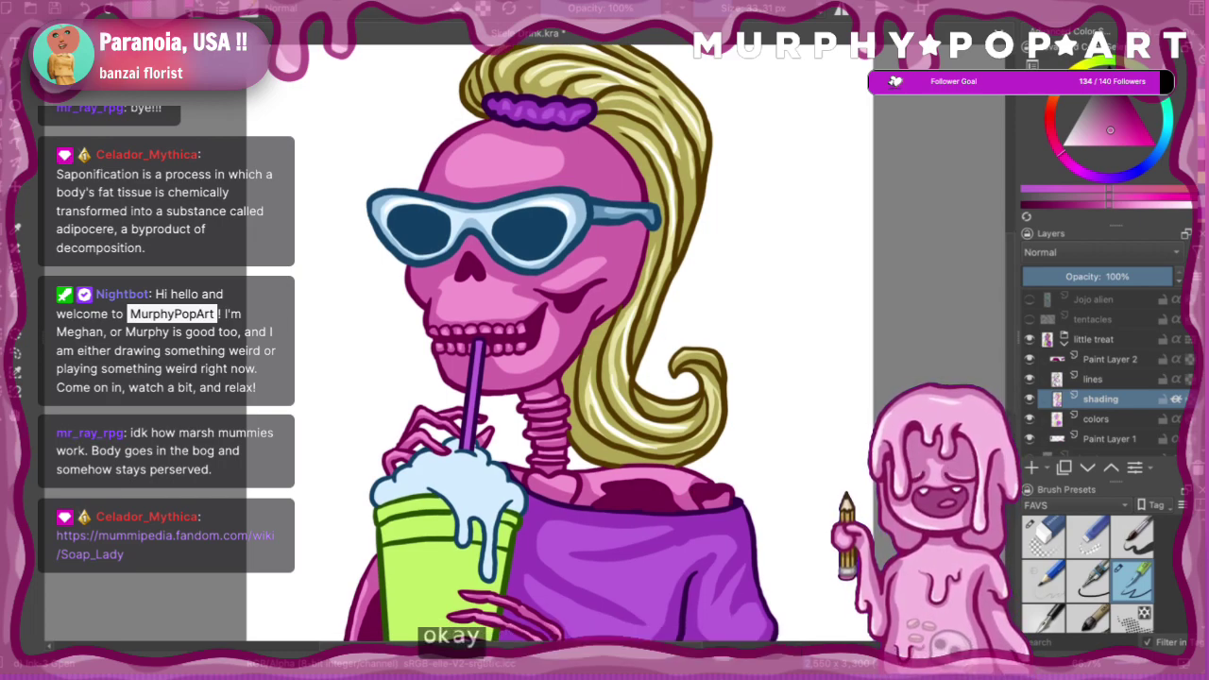
scroll(1009, 255, down, 5)
click(1129, 419)
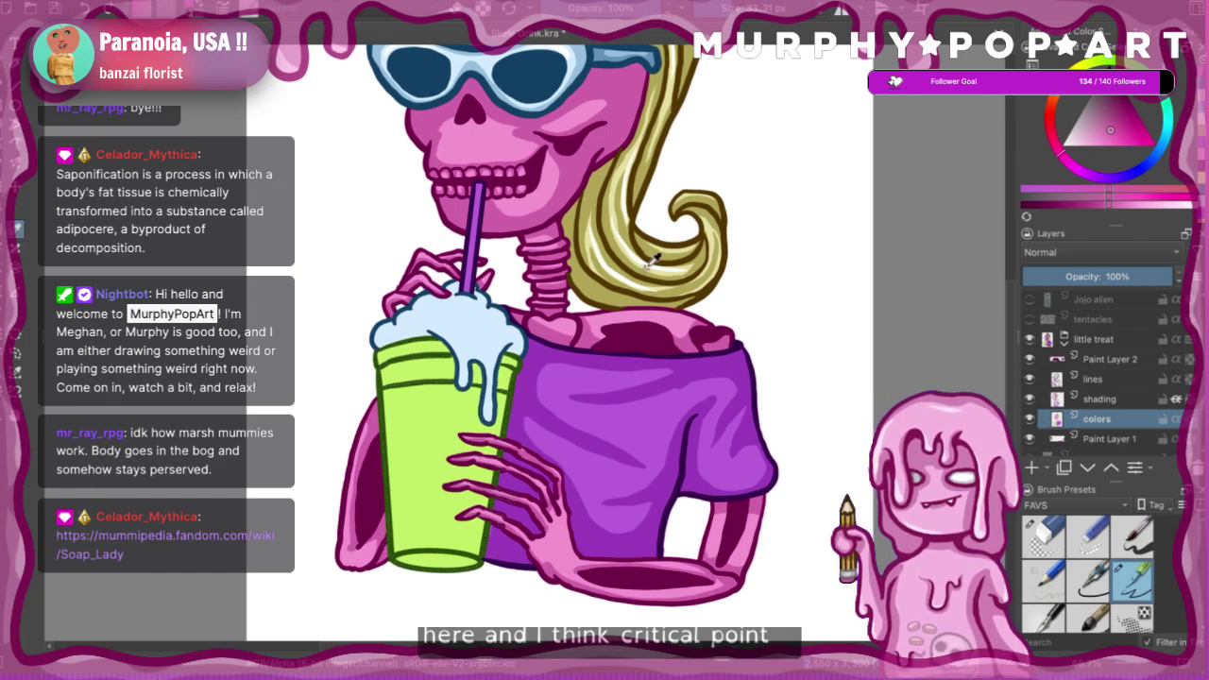
click(430, 411)
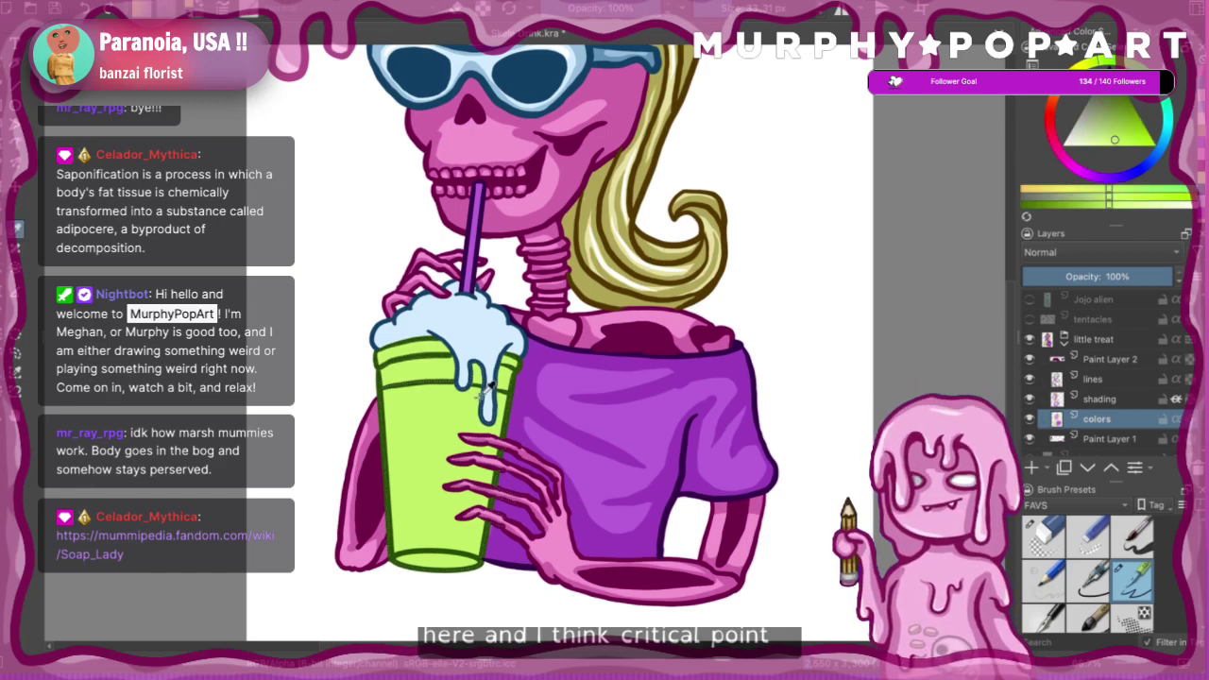
click(1053, 205)
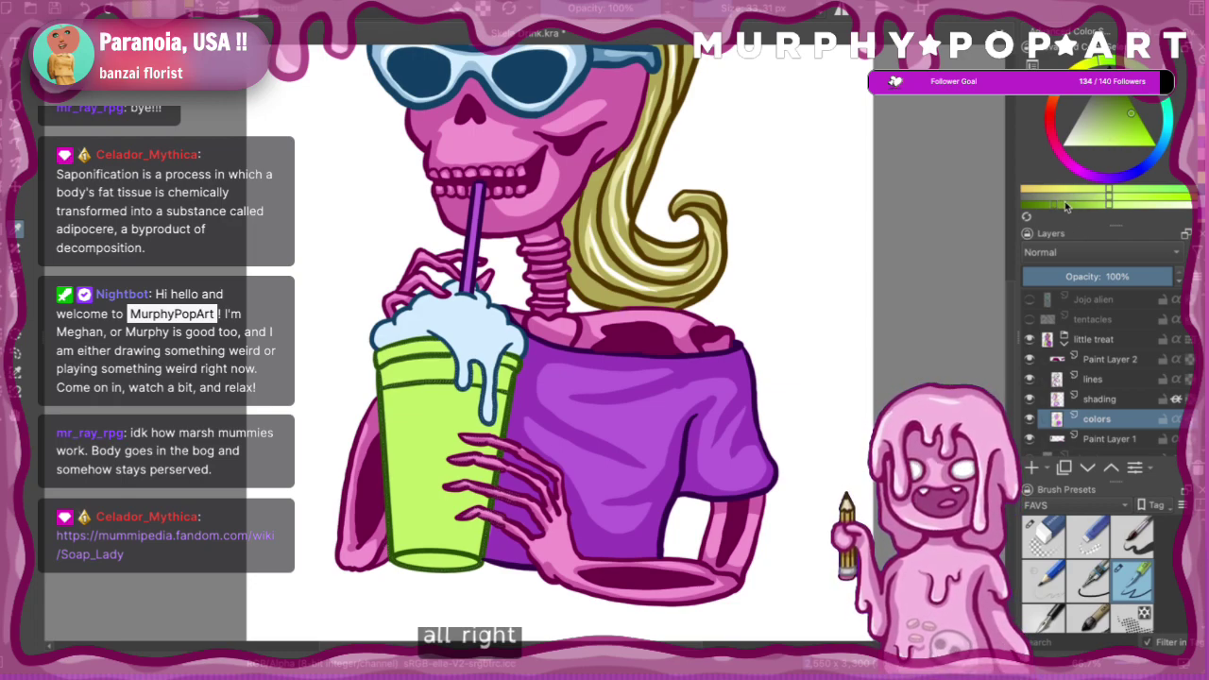
click(1062, 202)
click(1095, 398)
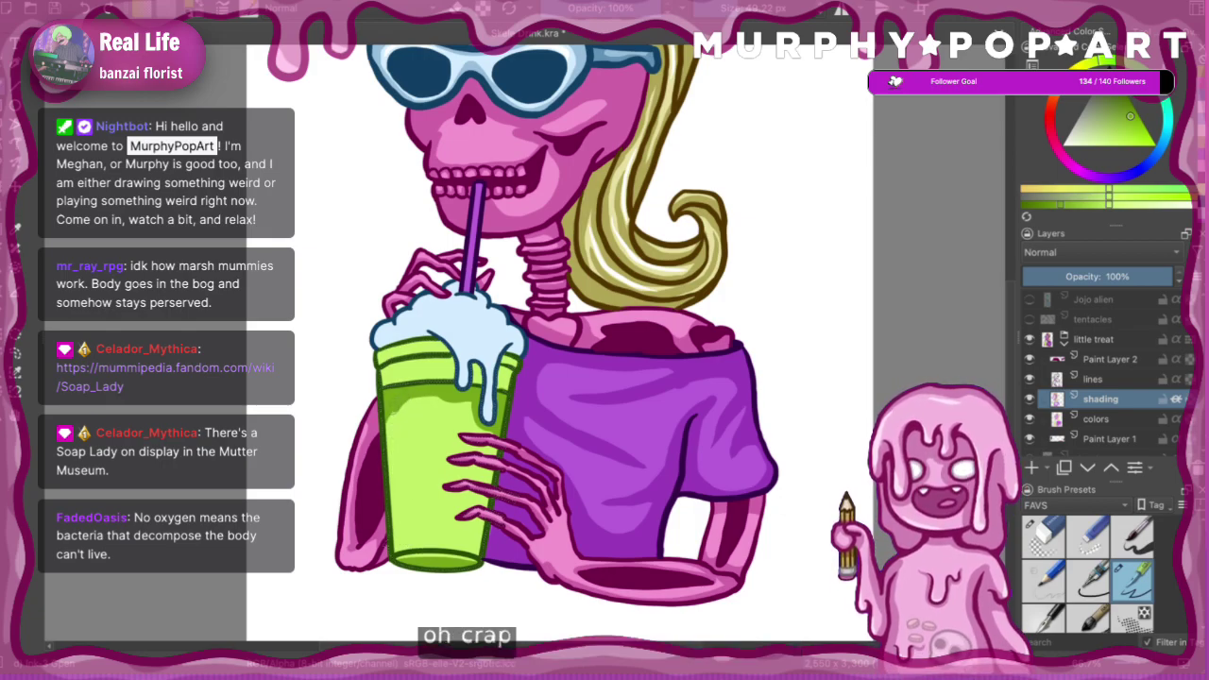
- Shade the cup's sides, base, rim bands and the areas beneath the cream and fingers with the darker green
mouse_move(387, 414)
mouse_down()
mouse_move(396, 510)
mouse_move(408, 545)
mouse_move(431, 553)
mouse_move(402, 550)
mouse_up()
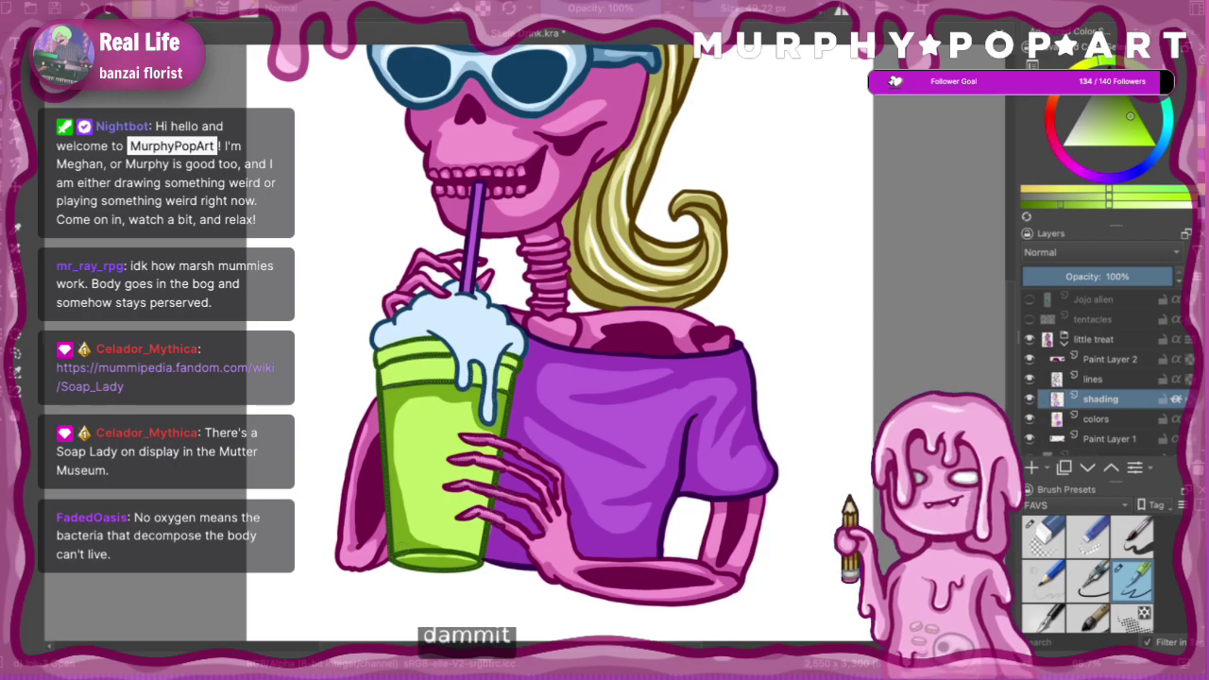
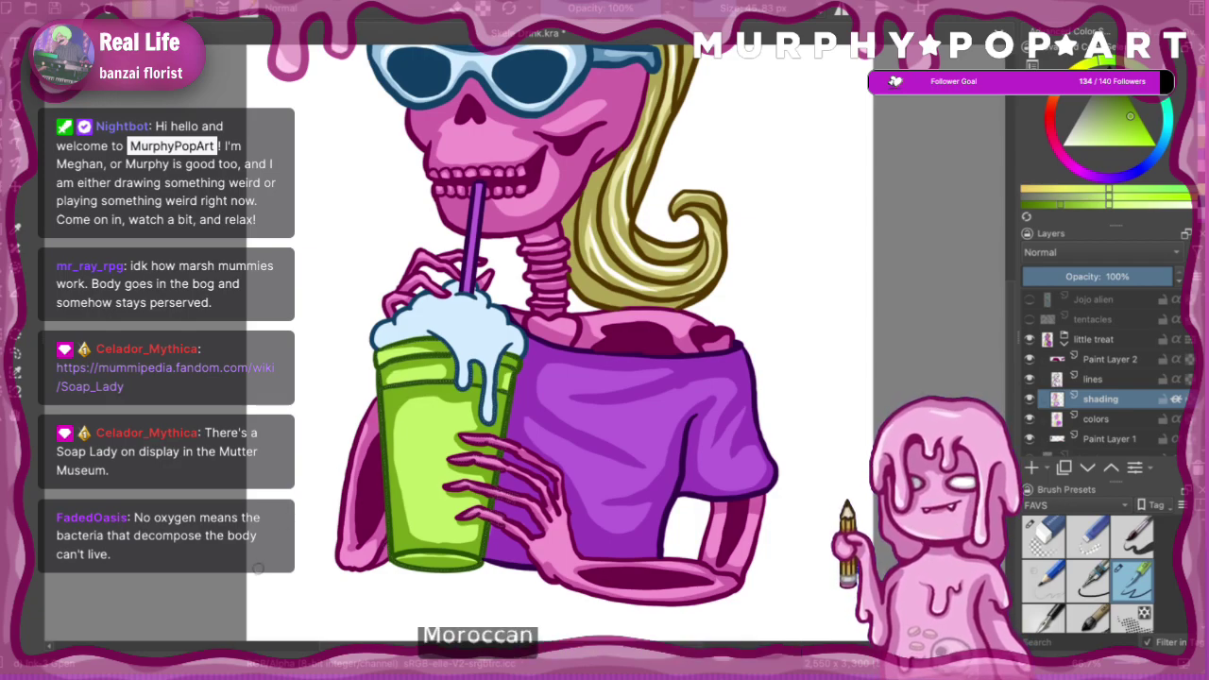
key(ctrl+minus)
key(ctrl+minus)
key(ctrl+minus)
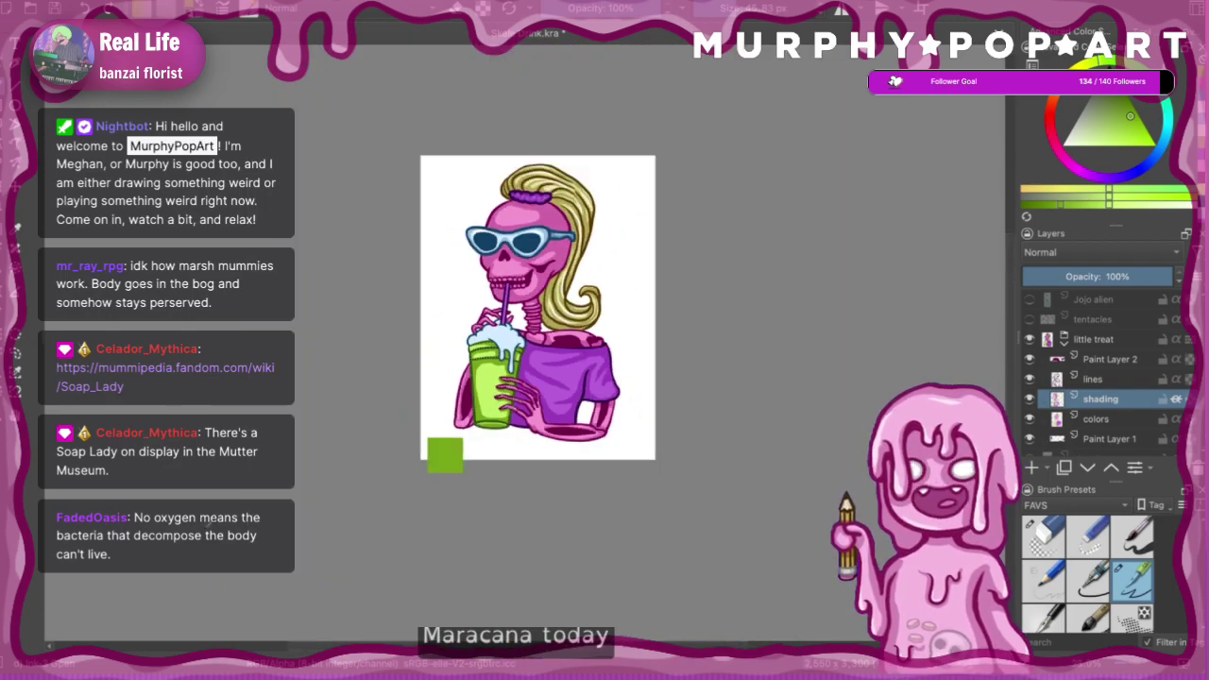
key(ctrl+plus)
key(ctrl+plus)
key(ctrl+plus)
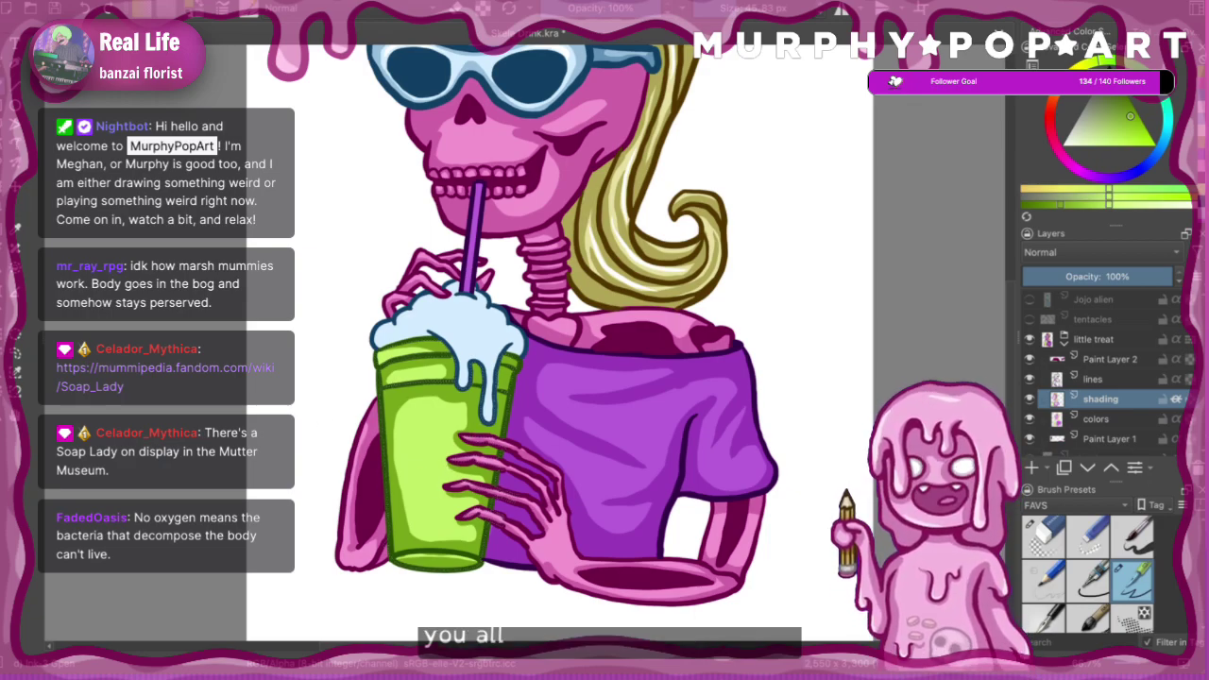
- Sample the cup's light green, lighten it to a very pale green, and try a thin wavy highlight down the cup's front
click(17, 230)
click(426, 419)
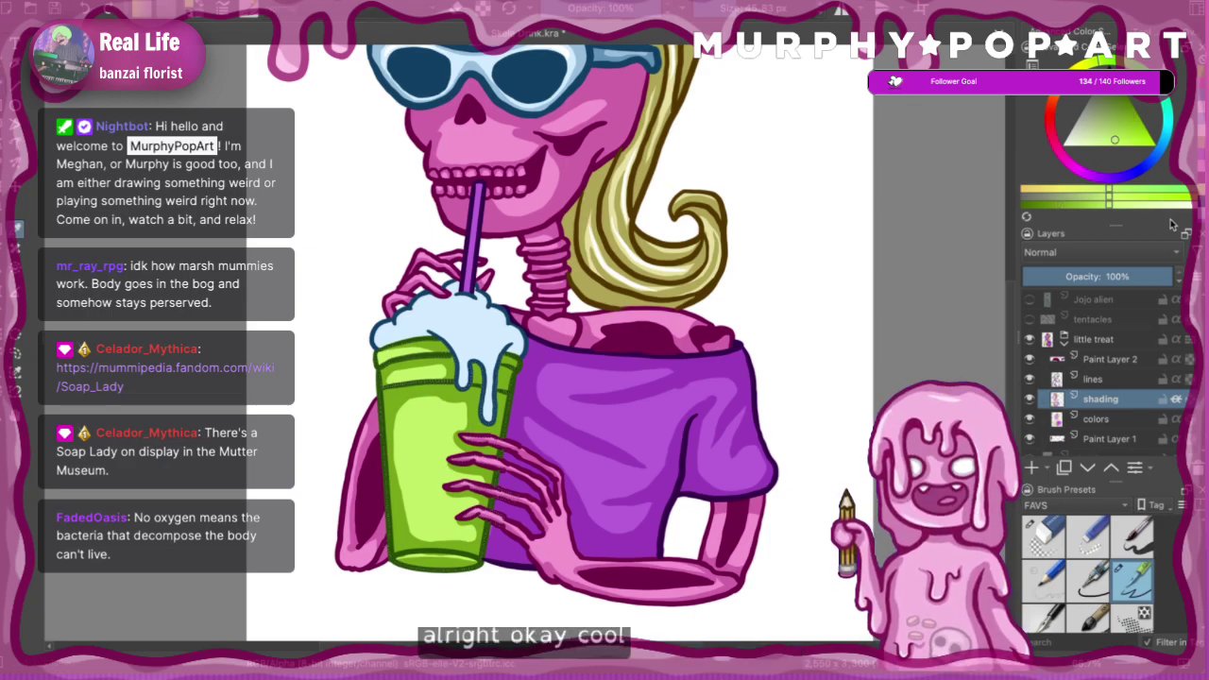
drag(1136, 210, 1167, 207)
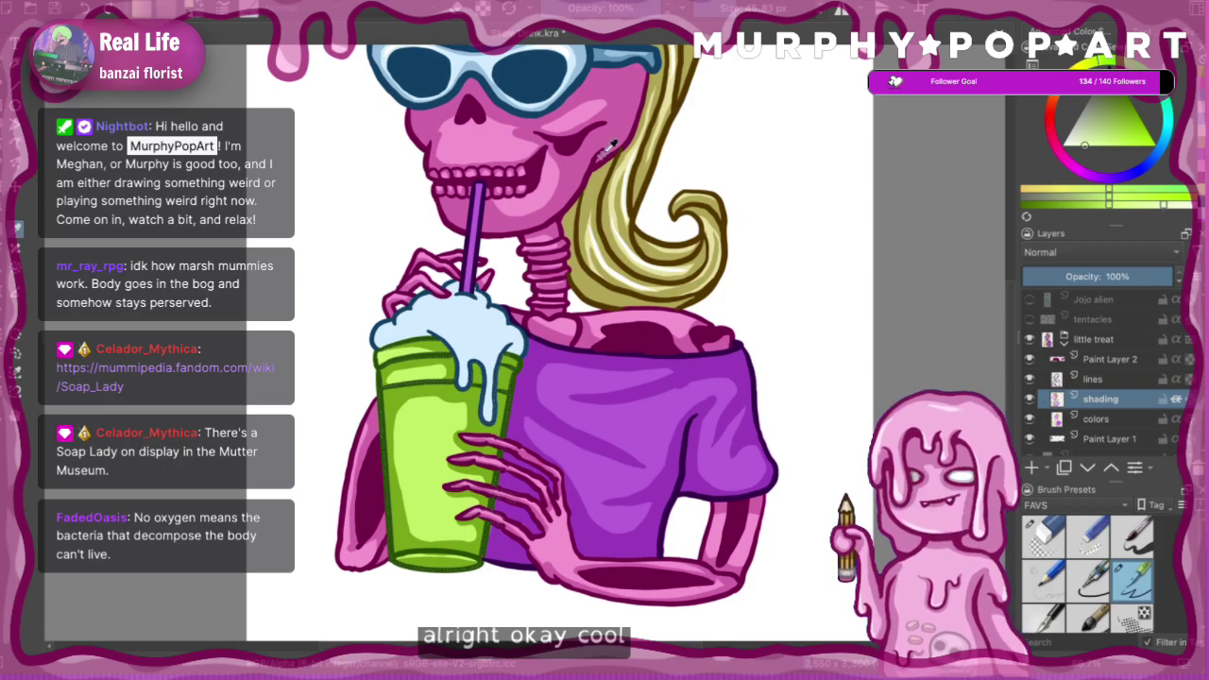
click(8, 84)
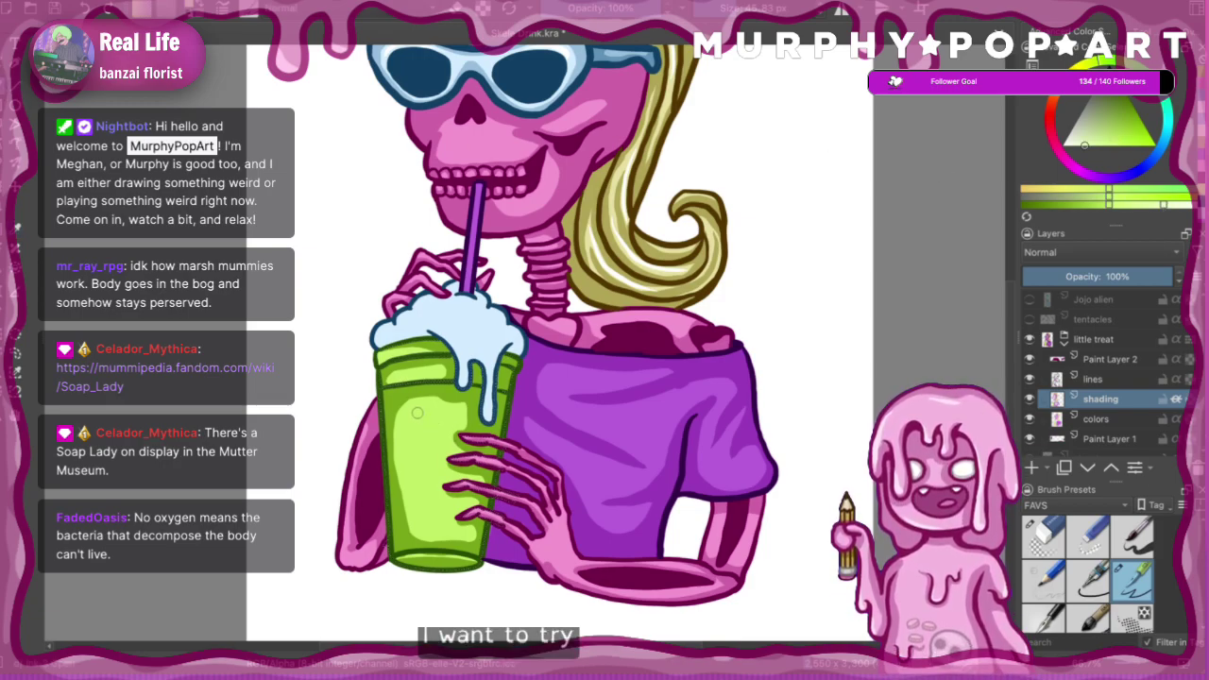
mouse_move(414, 411)
mouse_down()
mouse_move(439, 417)
mouse_move(411, 441)
mouse_move(432, 515)
mouse_up()
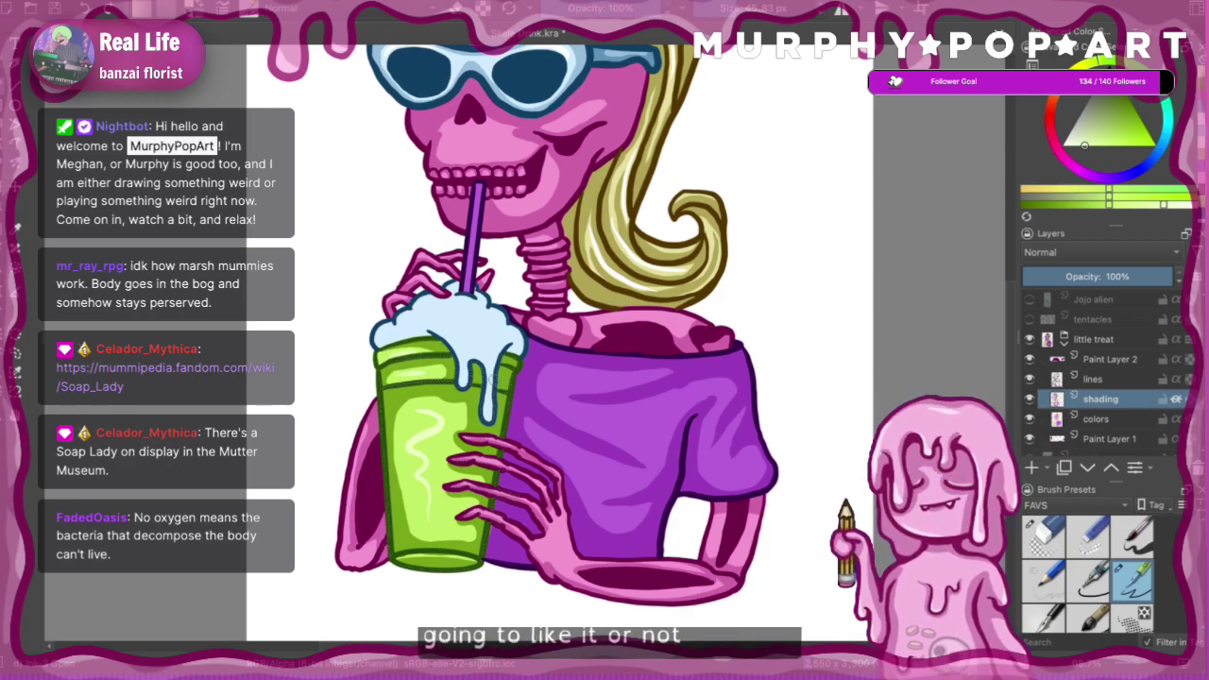
- Examine how the thin wavy cup highlight reads in the whole drawing
key(ctrl+minus)
key(ctrl+minus)
key(ctrl+minus)
key(ctrl+minus)
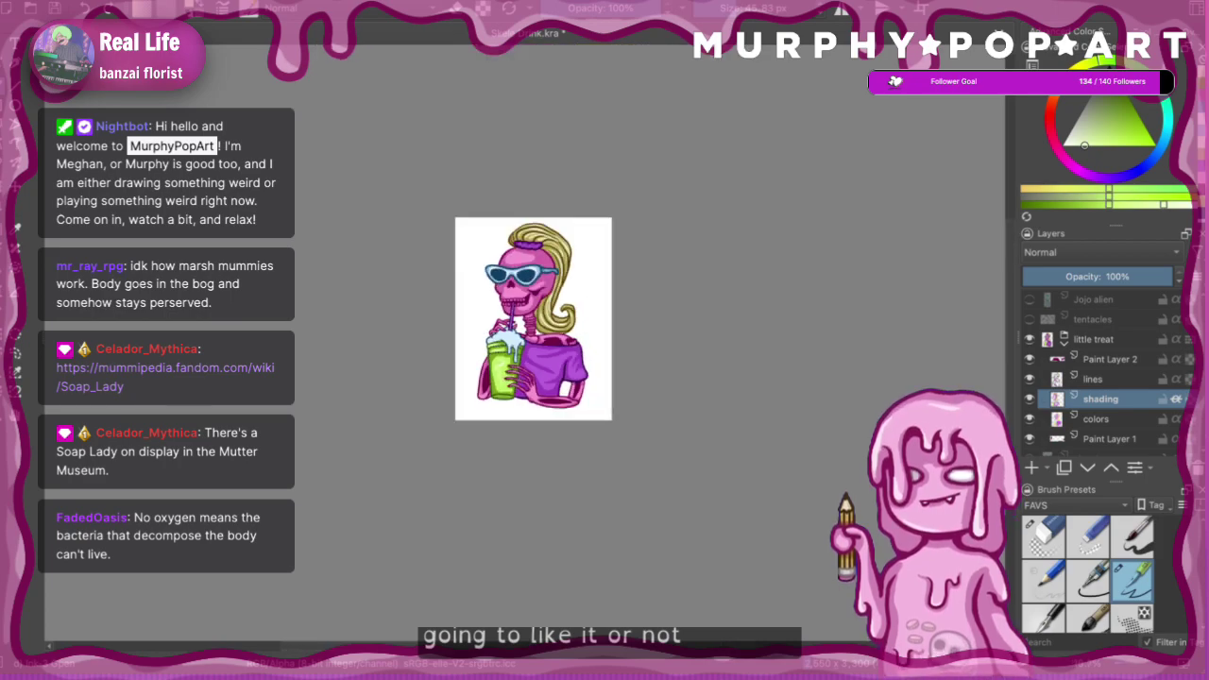
key(ctrl+plus)
key(ctrl+plus)
key(ctrl+plus)
key(ctrl+plus)
key(ctrl+plus)
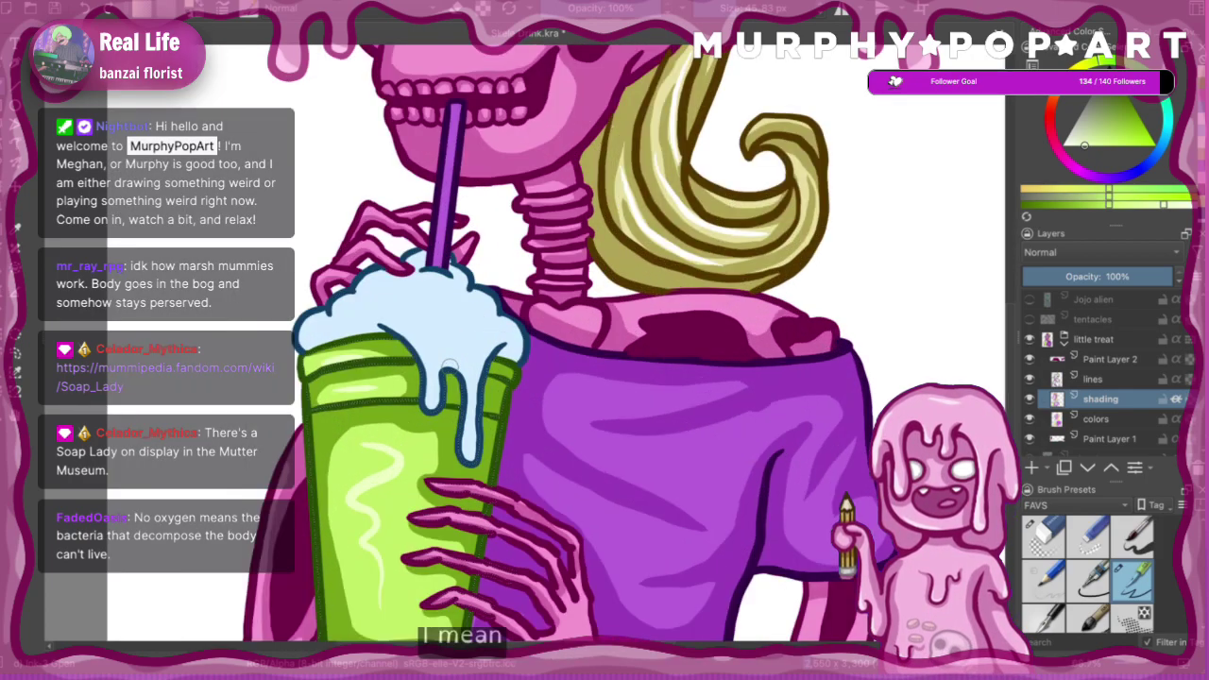
- Replace the thin wavy highlight with a thicker pale-green wavy shine on the cup's front, and check it against the whole drawing
drag(1011, 346, 1017, 385)
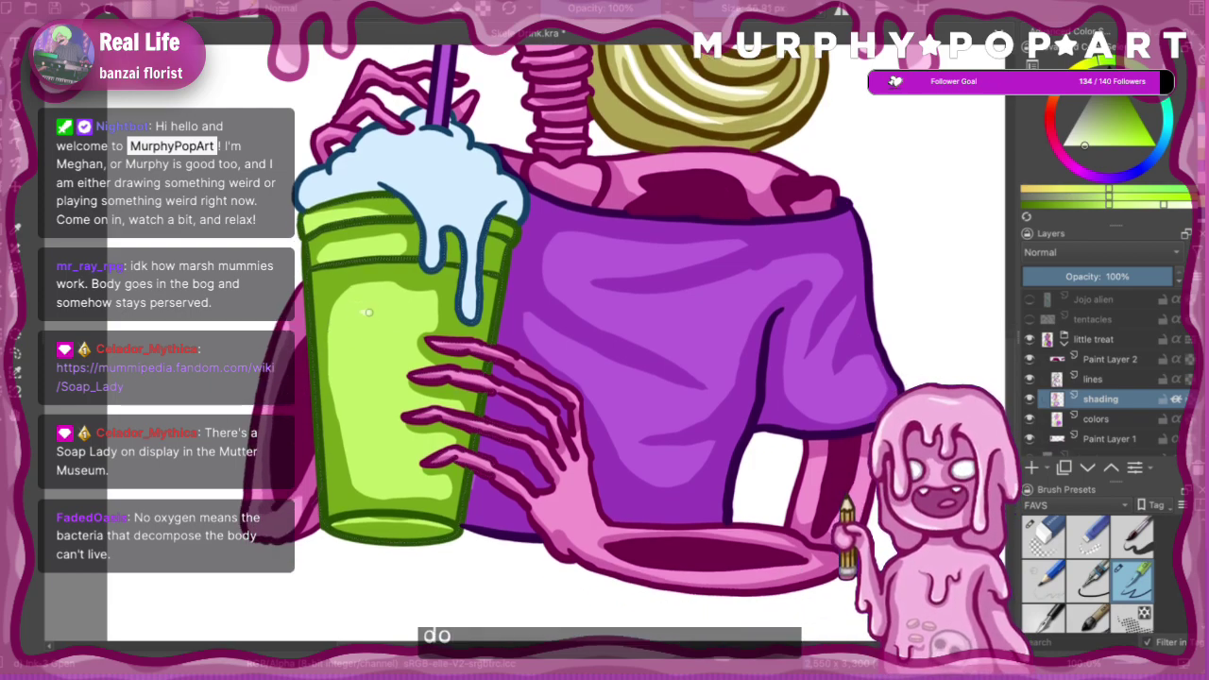
mouse_move(368, 312)
mouse_down()
mouse_move(384, 337)
mouse_move(365, 351)
mouse_move(358, 313)
mouse_move(384, 327)
mouse_move(363, 363)
mouse_move(377, 424)
mouse_up()
key(ctrl+z)
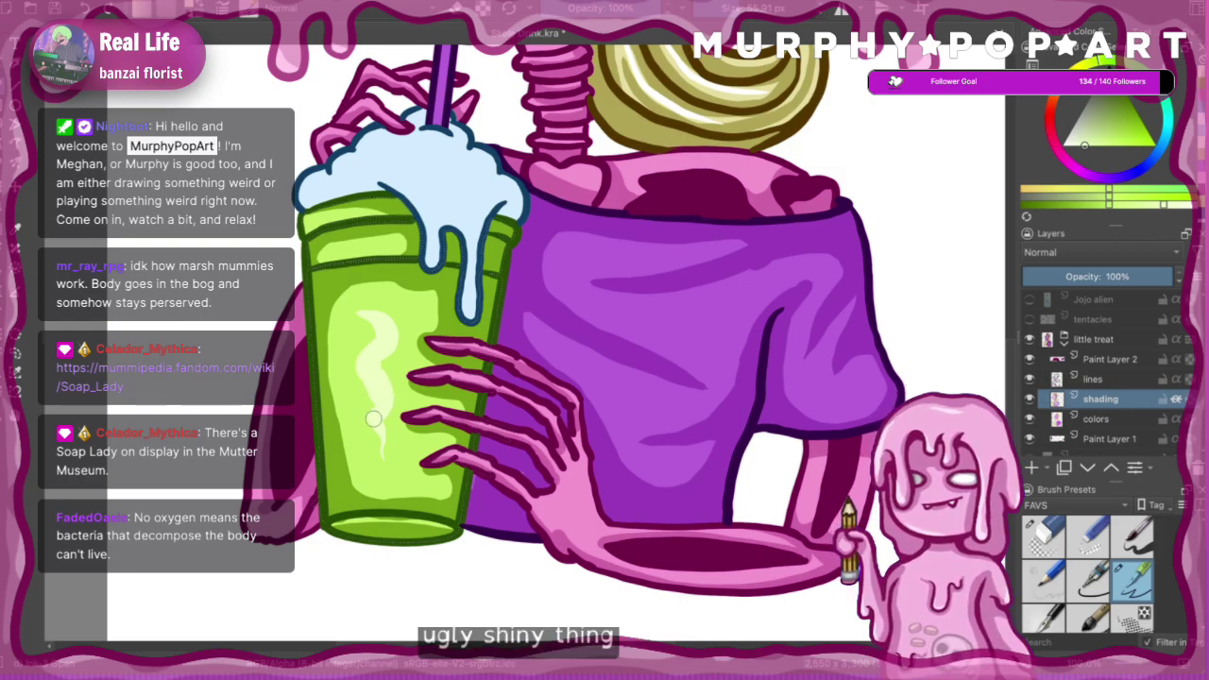
drag(374, 418, 383, 483)
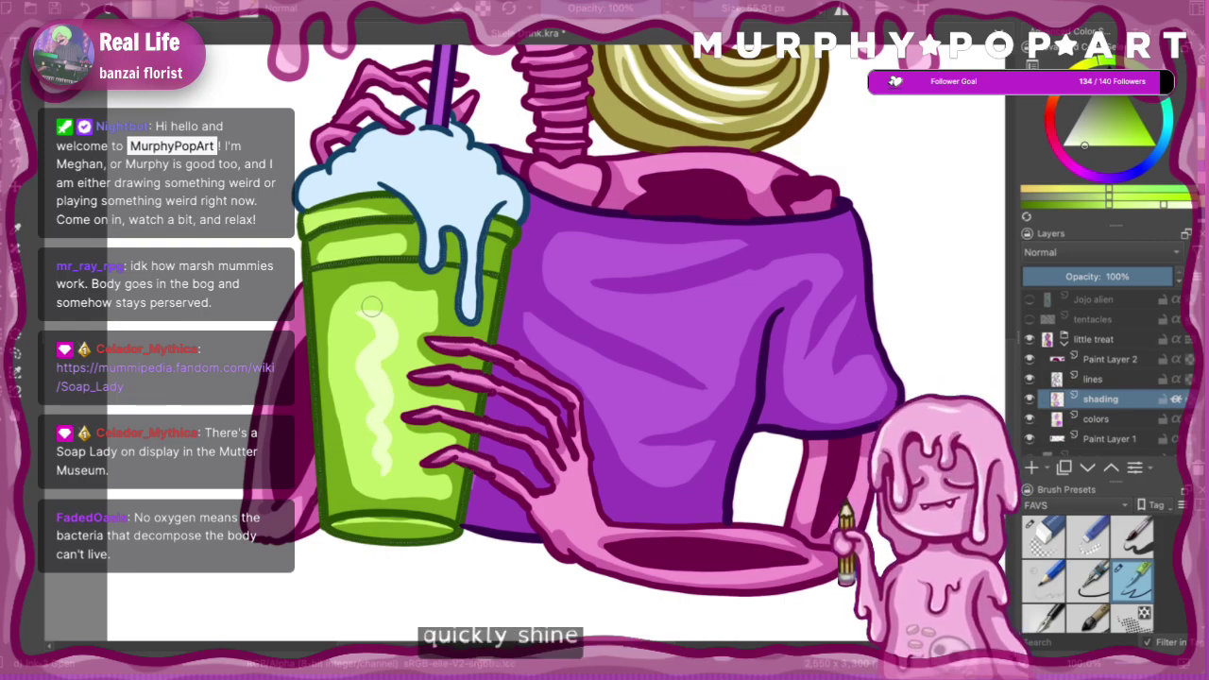
drag(370, 306, 359, 308)
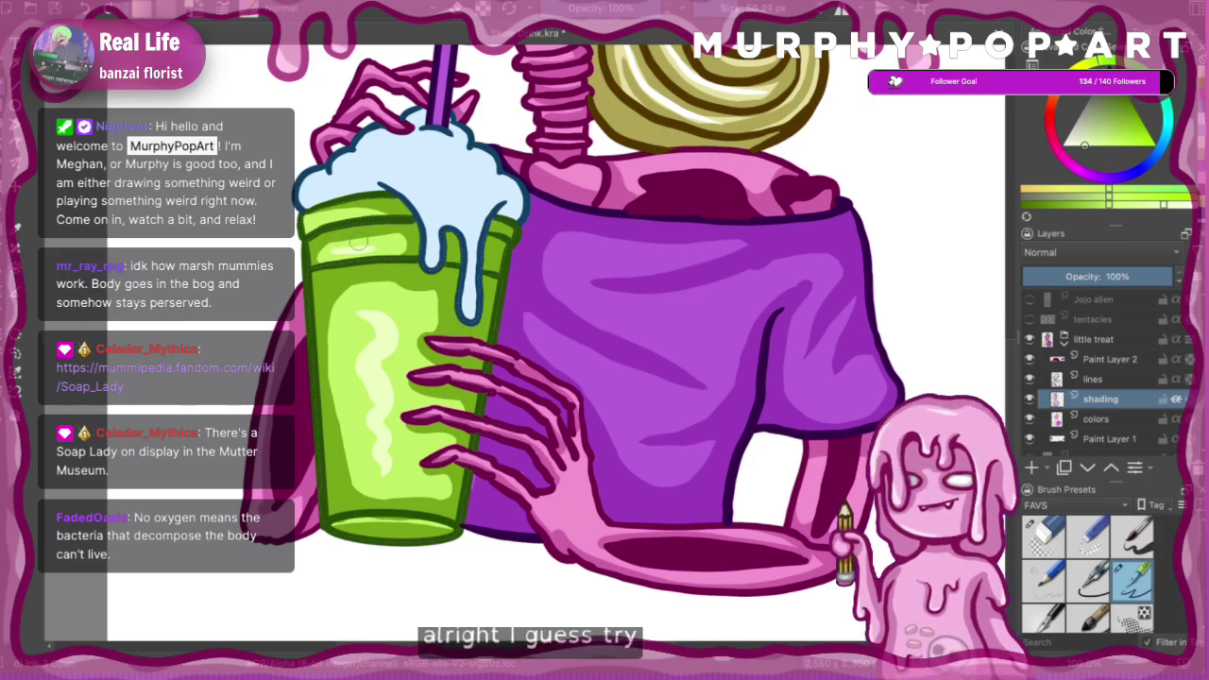
scroll(480, 222, down, 6)
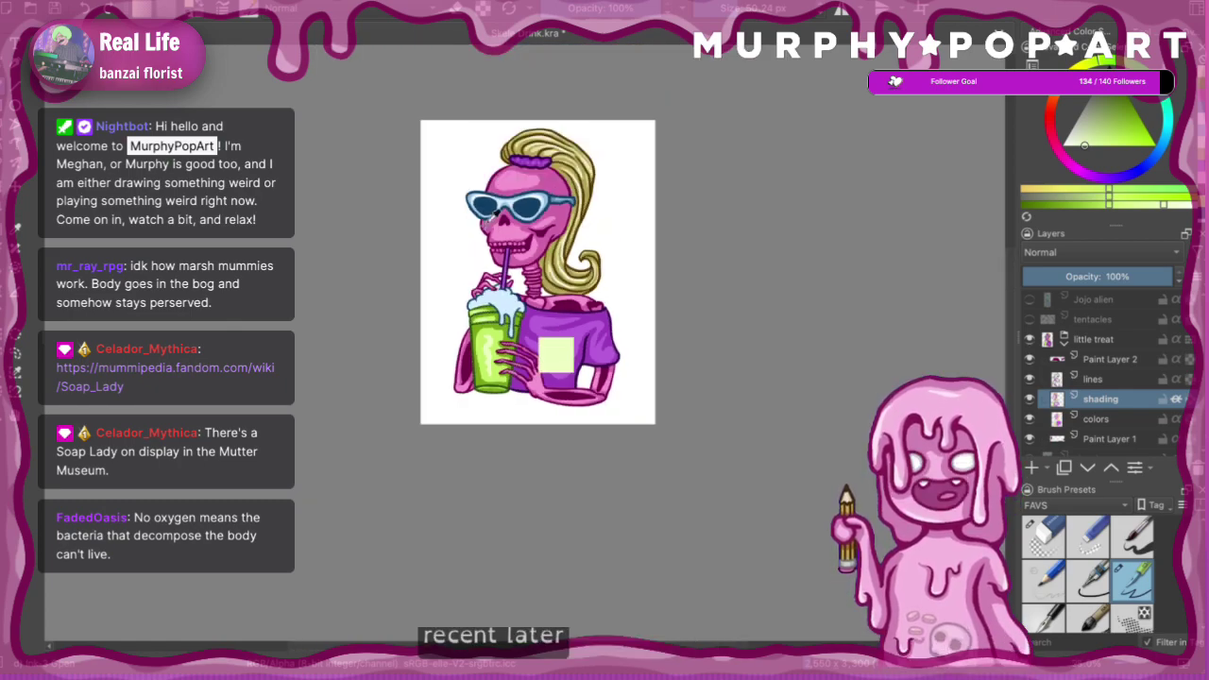
scroll(525, 331, up, 5)
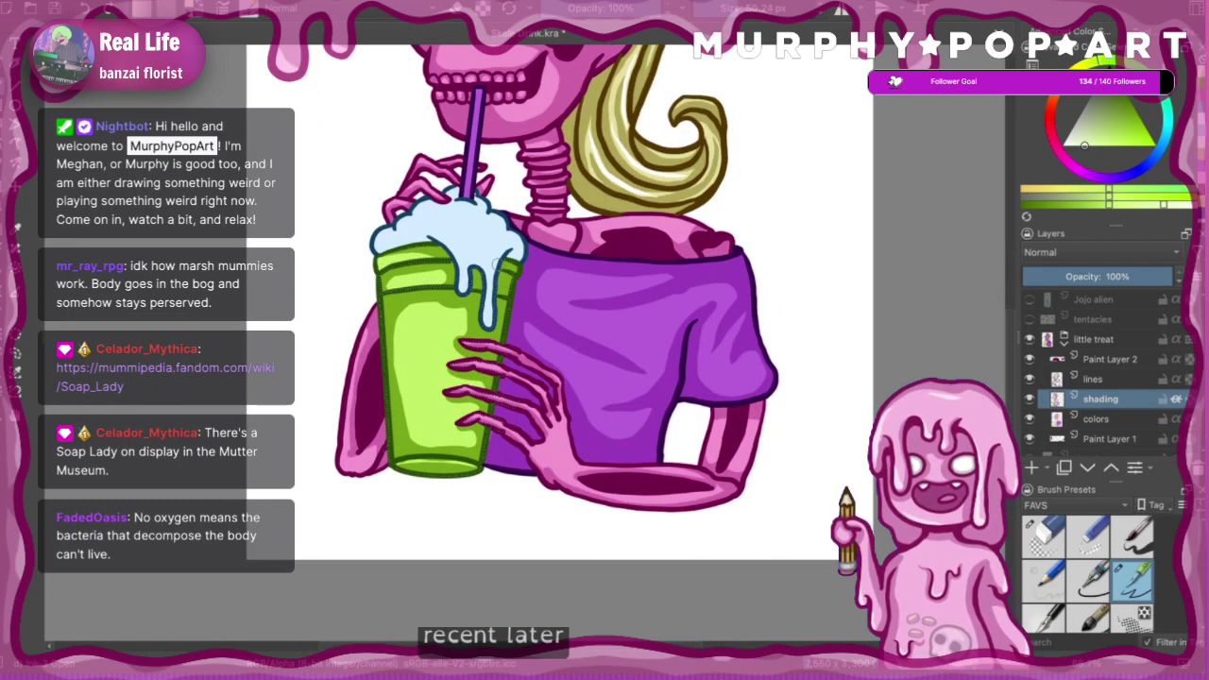
scroll(497, 261, up, 2)
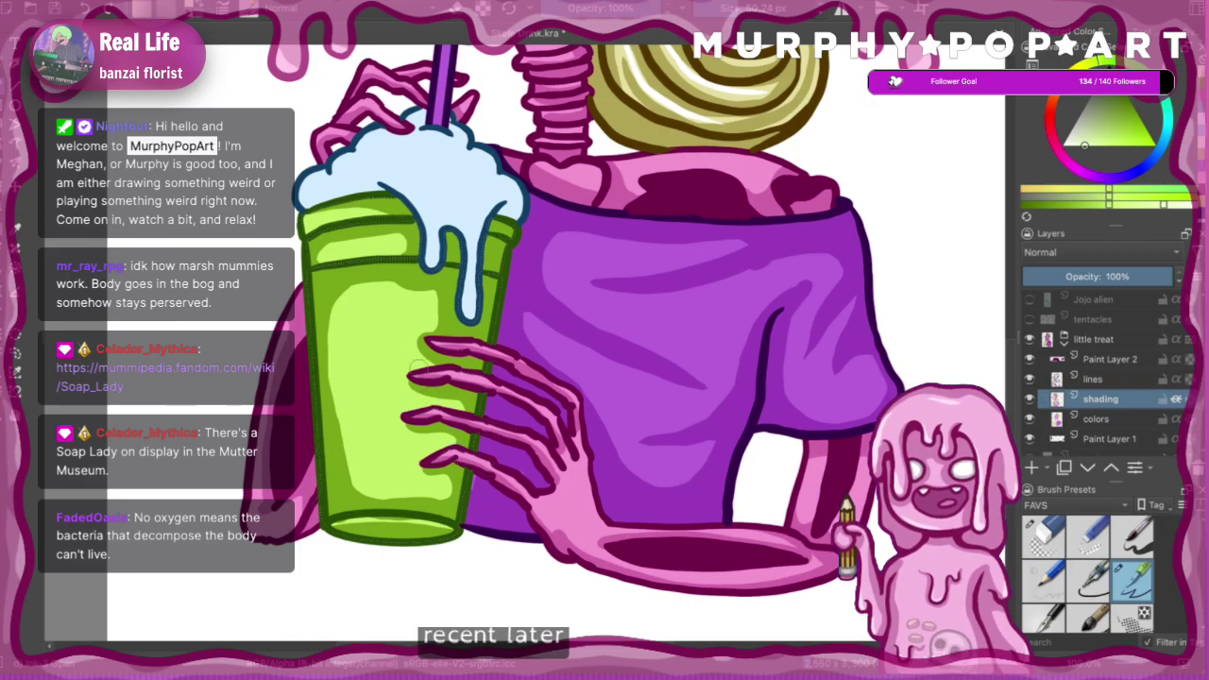
- Try several pale-green swirly highlights across the cup's front, compare them with the whole drawing, and undo them
mouse_move(359, 310)
mouse_down()
mouse_move(346, 366)
mouse_move(383, 362)
mouse_move(387, 385)
mouse_move(360, 395)
mouse_move(388, 431)
mouse_move(372, 452)
mouse_move(355, 440)
mouse_move(410, 474)
mouse_move(440, 476)
mouse_up()
mouse_move(403, 320)
mouse_down()
mouse_move(410, 348)
mouse_move(398, 355)
mouse_up()
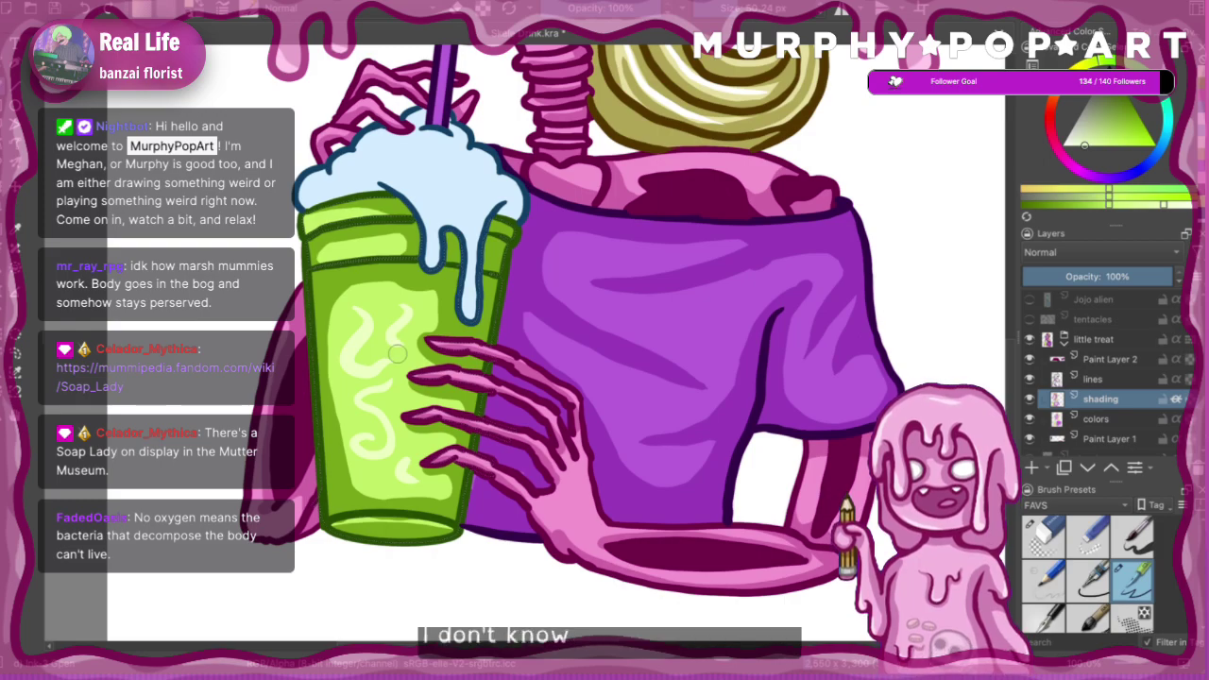
key(ctrl+minus)
key(ctrl+minus)
key(ctrl+minus)
key(ctrl+minus)
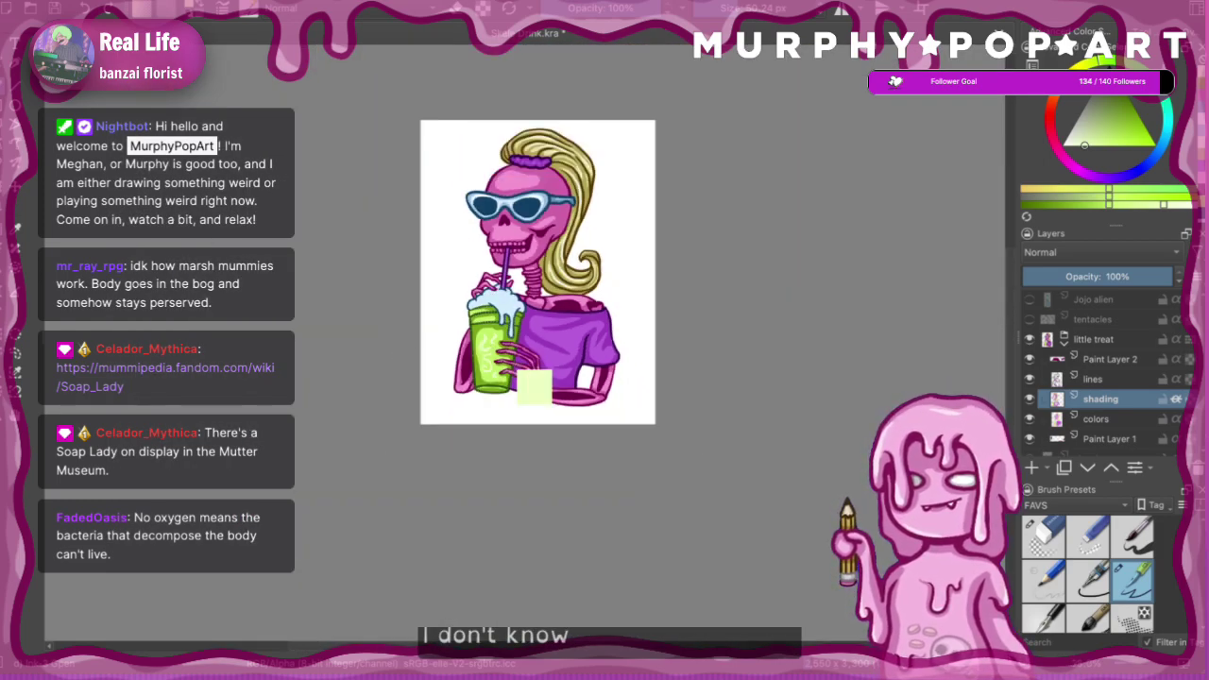
scroll(440, 350, up, 5)
key(ctrl+plus)
key(ctrl+z)
key(ctrl+z)
key(ctrl+z)
key(ctrl+z)
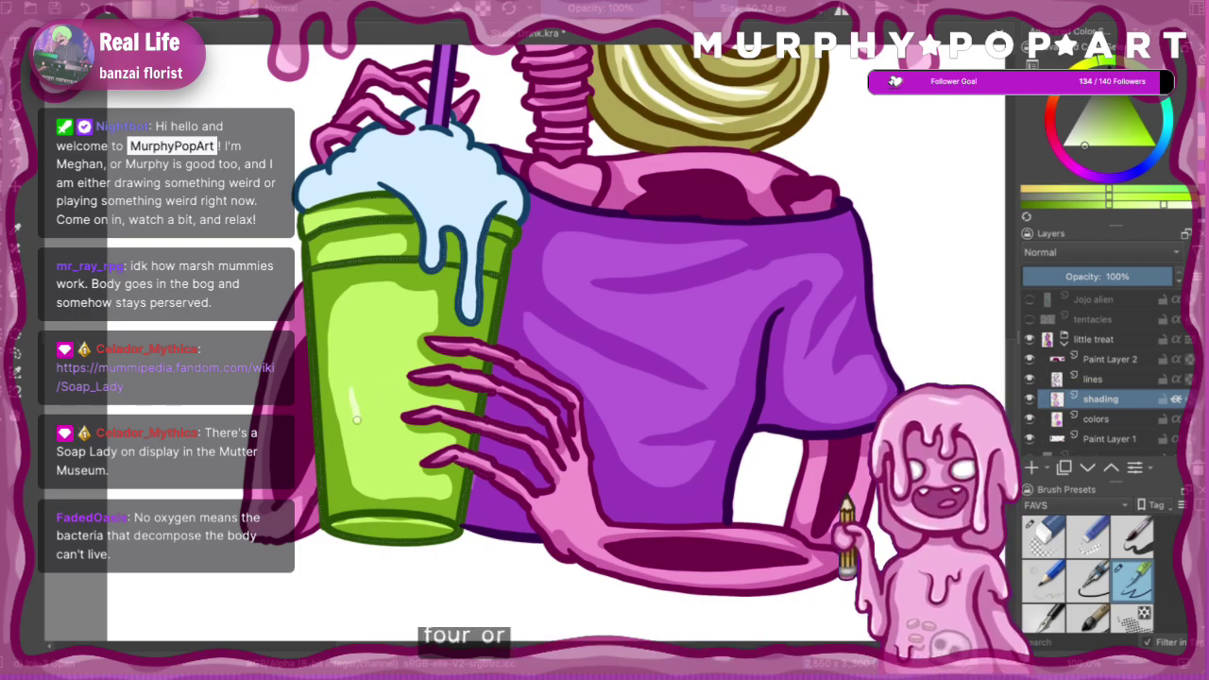
- Try smooth curved pale-green highlights along the cup body's edge and rim, and compare them with the whole drawing
drag(357, 436, 374, 480)
key(ctrl+z)
drag(348, 397, 370, 478)
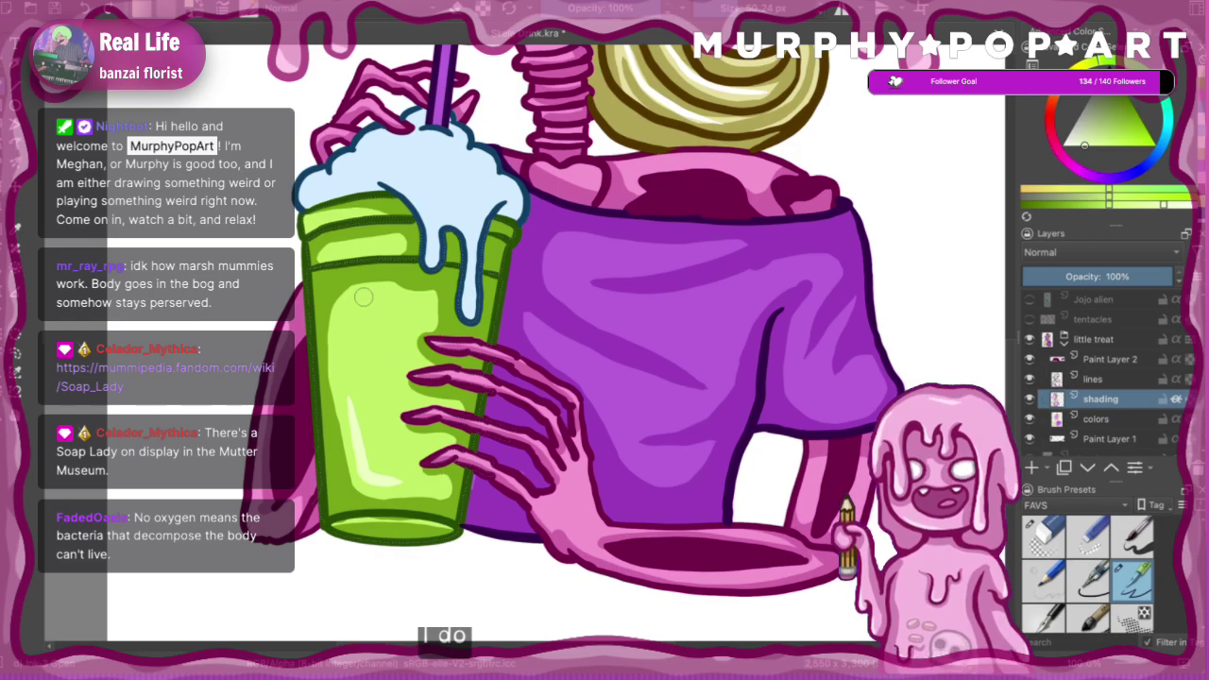
drag(370, 286, 344, 328)
key(ctrl+z)
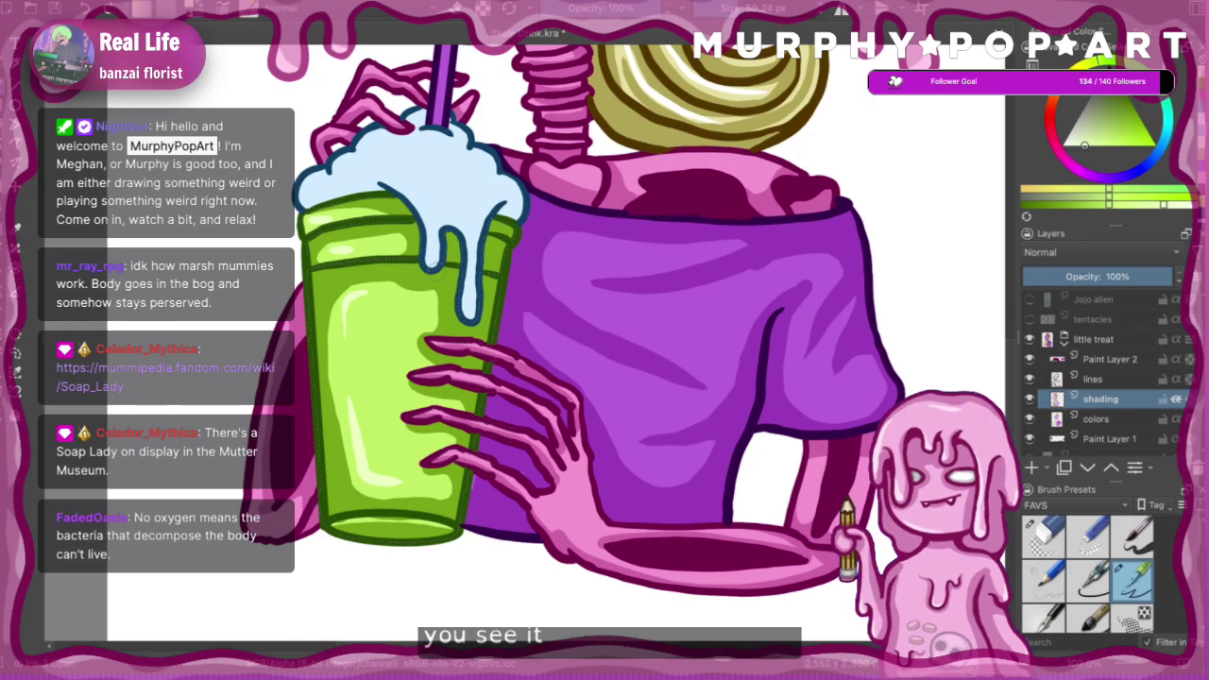
key(ctrl+minus)
key(ctrl+minus)
key(ctrl+minus)
key(ctrl+minus)
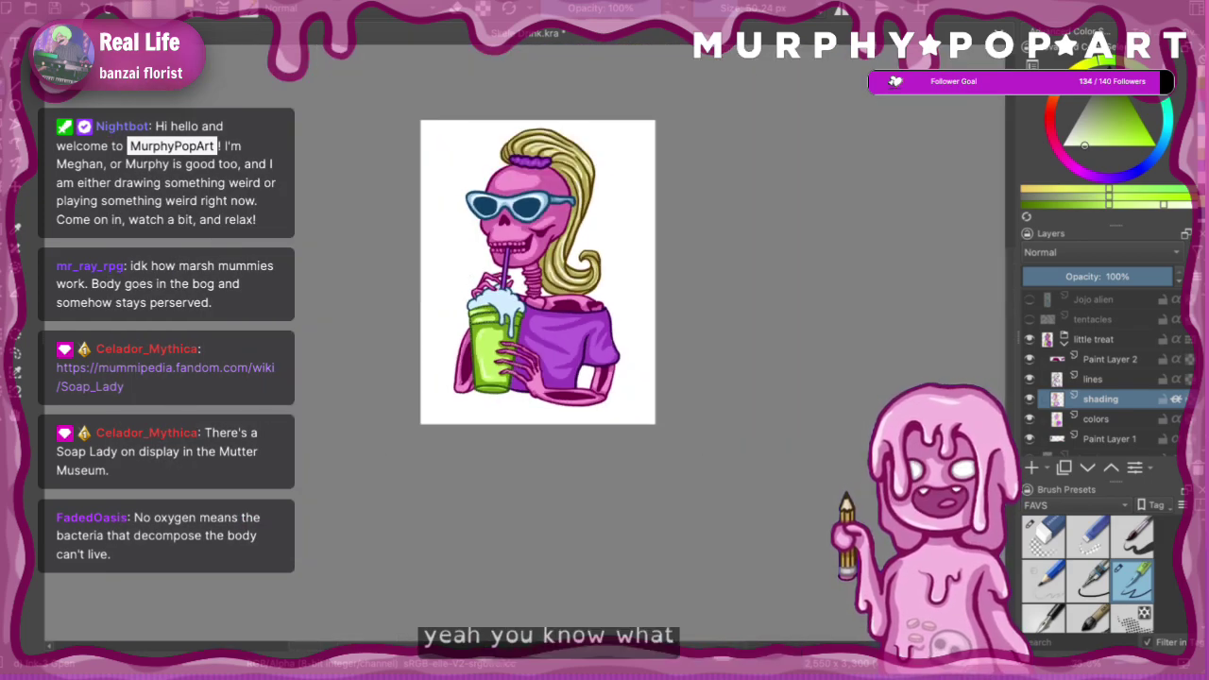
key(plus)
key(plus)
key(plus)
key(plus)
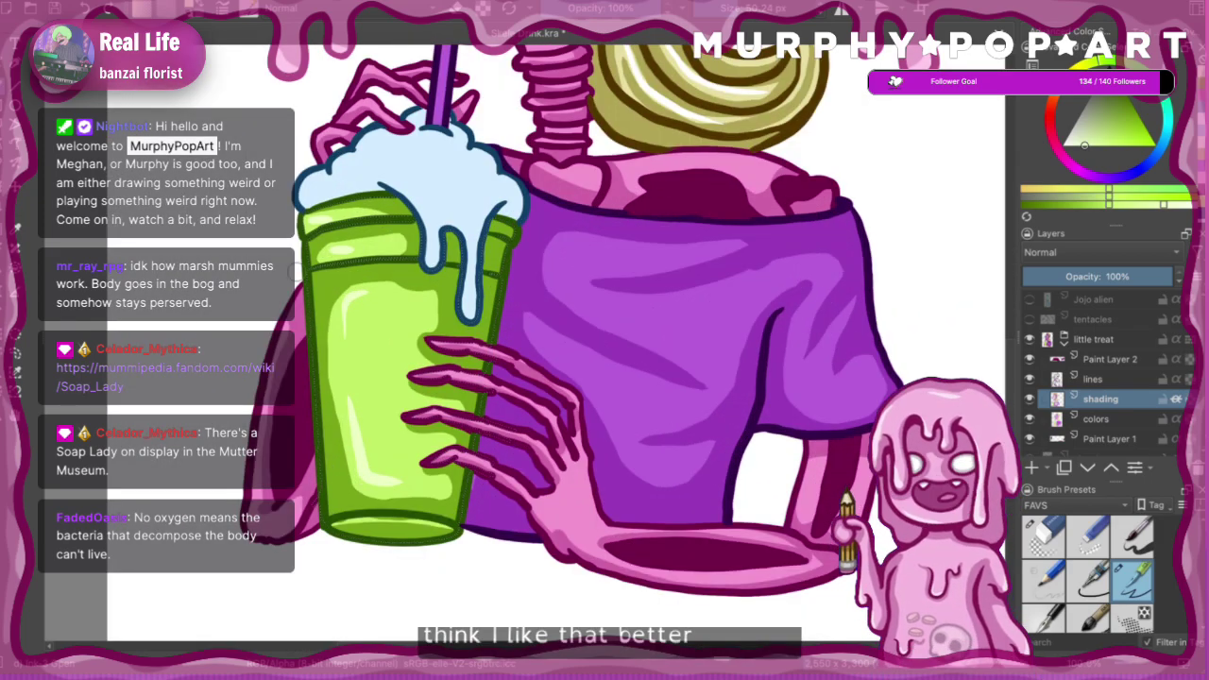
- Sample the cup's light green, lighten it slightly, and paint a broad soft highlight down the cup's front
ctrl+click(364, 311)
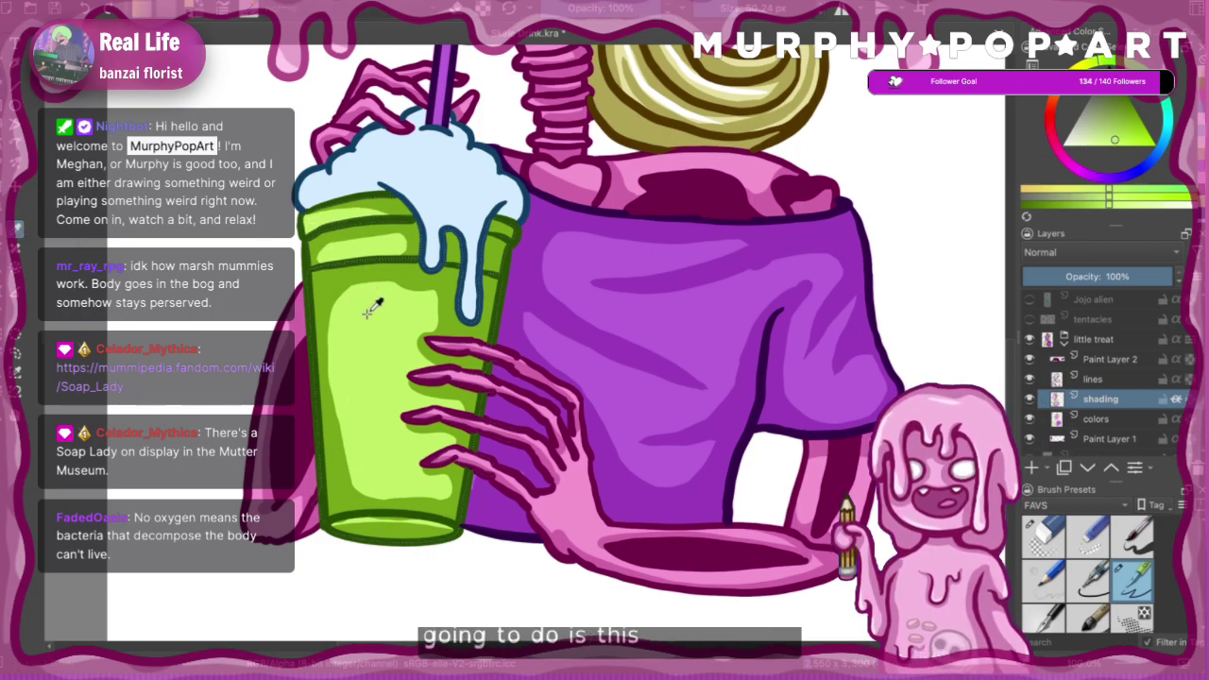
click(1122, 205)
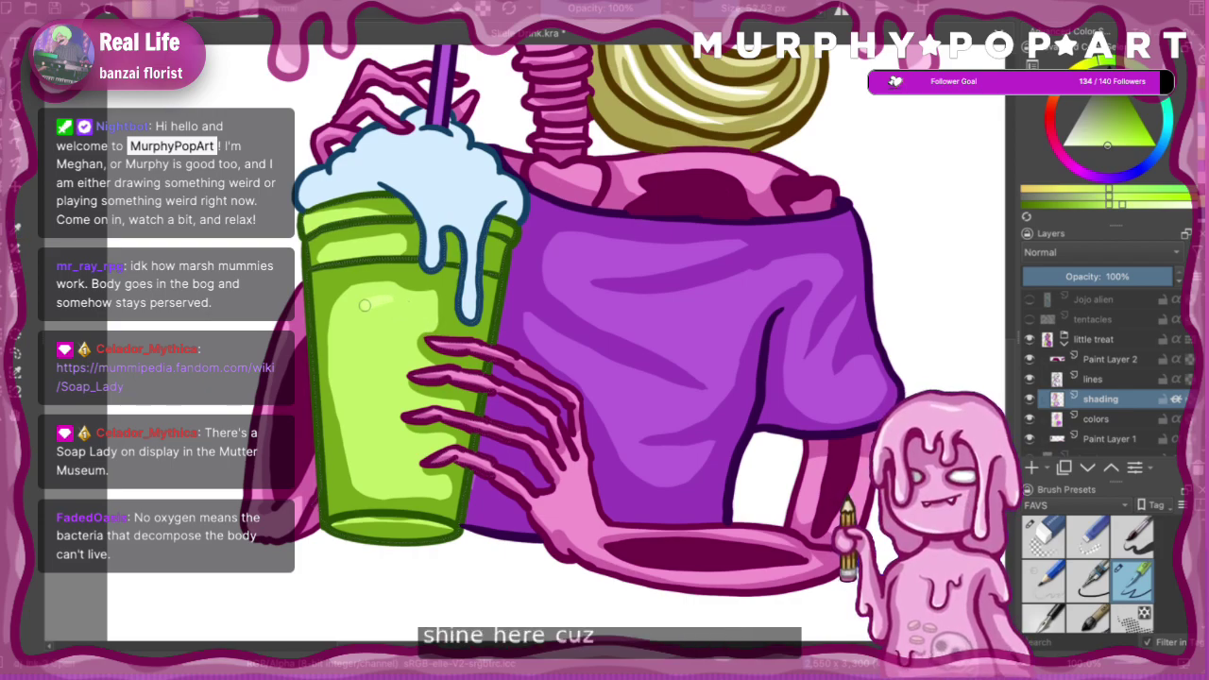
mouse_move(364, 305)
mouse_down()
mouse_move(350, 332)
mouse_move(365, 413)
mouse_move(372, 344)
mouse_move(390, 321)
mouse_up()
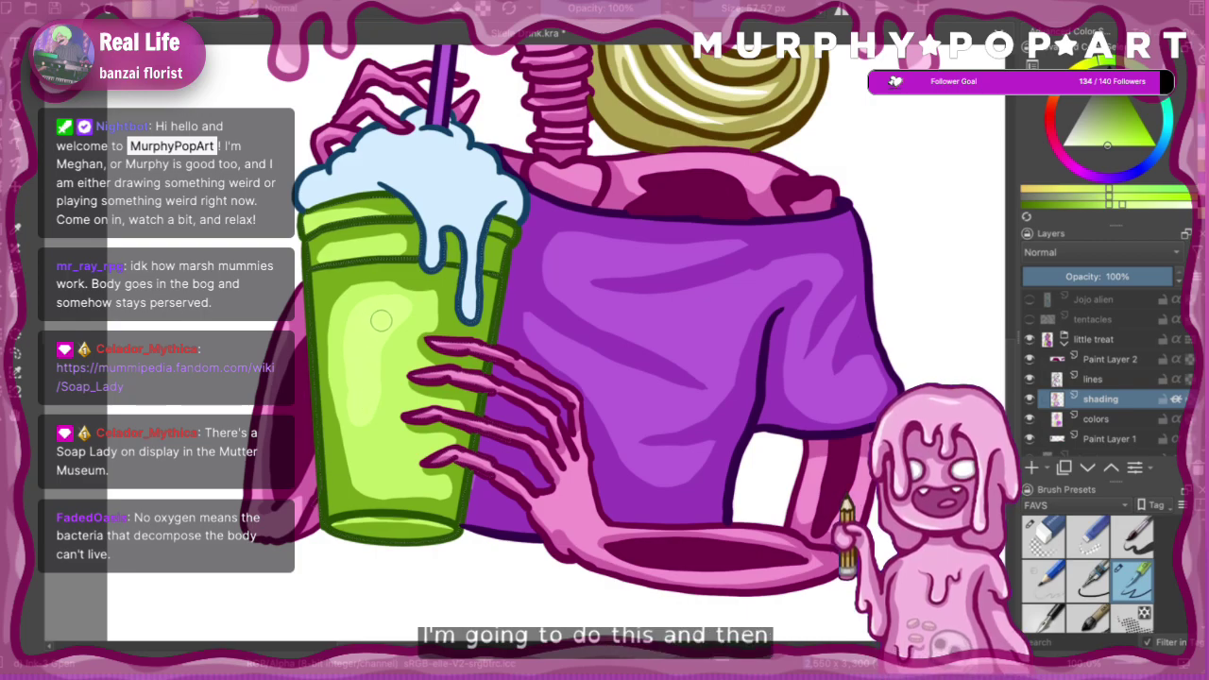
mouse_move(399, 314)
mouse_down()
mouse_move(353, 309)
mouse_move(343, 355)
mouse_move(362, 440)
mouse_up()
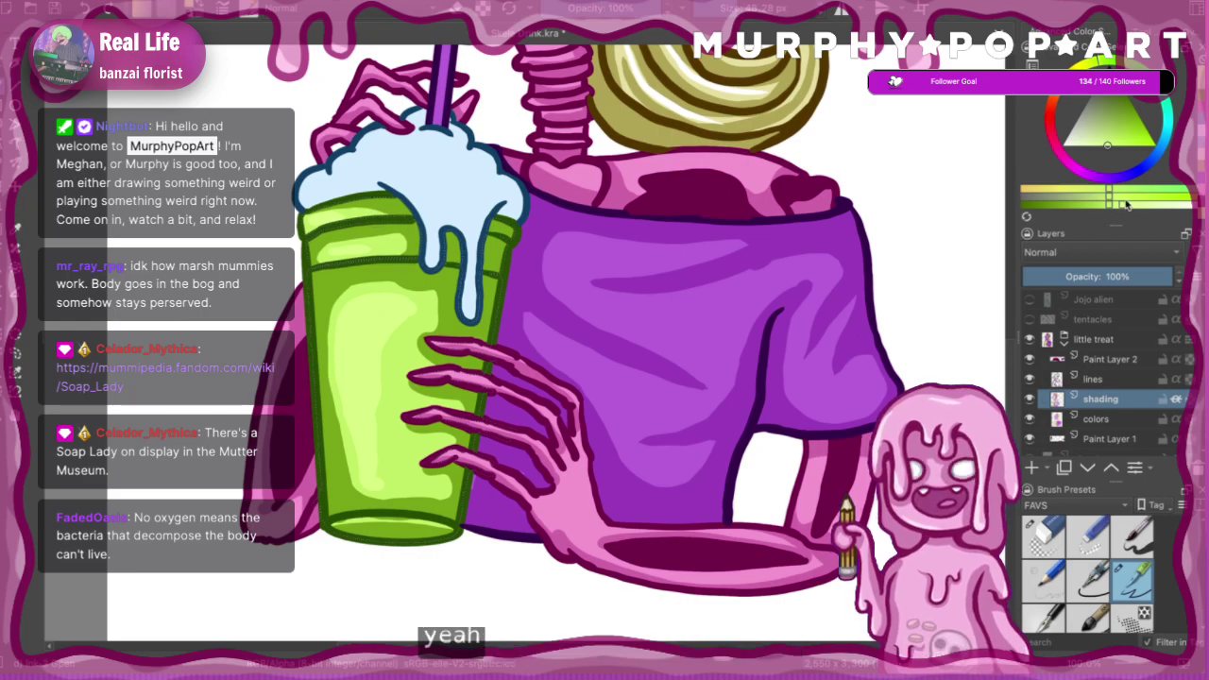
- Lighten the green to a very pale tint, paint thin shines on the cup's front and upper band, and check the whole drawing
drag(1152, 205, 1180, 205)
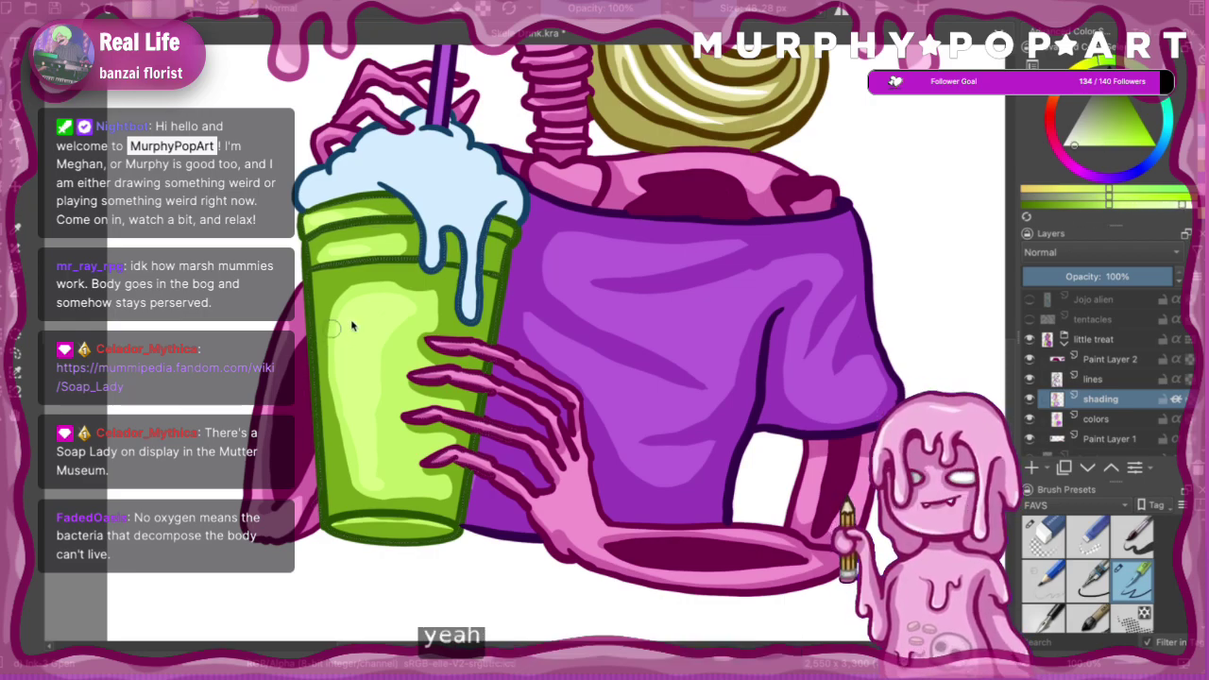
mouse_move(381, 304)
mouse_down()
mouse_move(363, 311)
mouse_move(350, 371)
mouse_move(369, 481)
mouse_up()
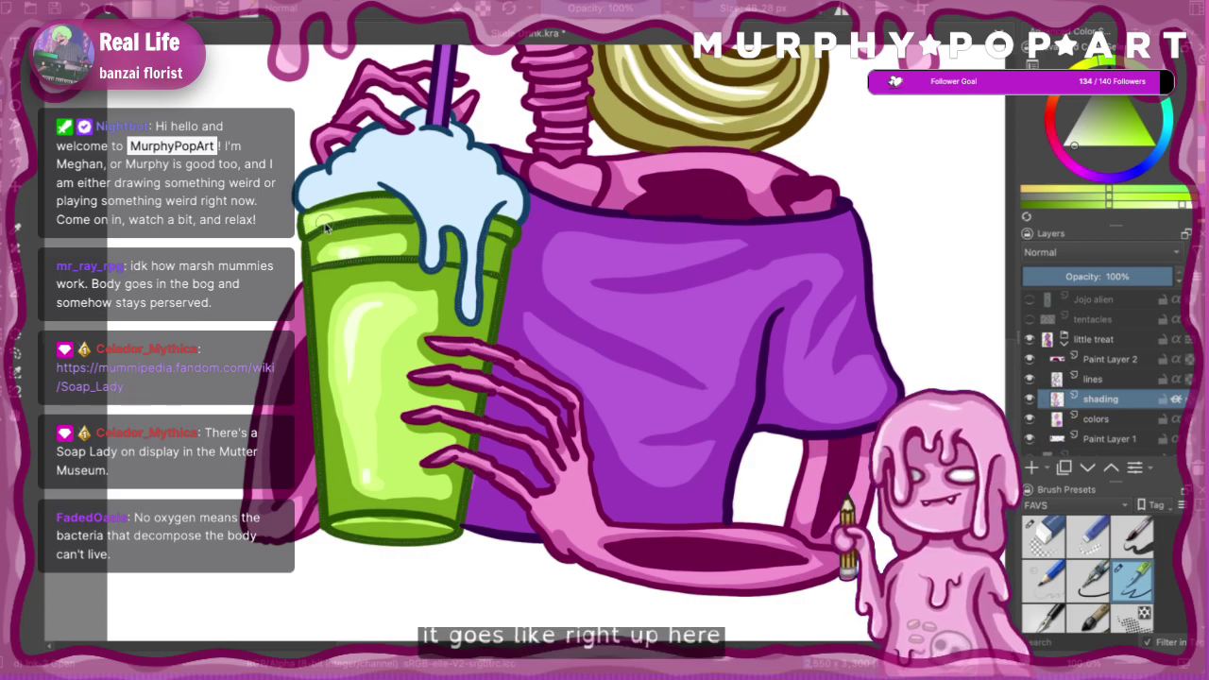
drag(342, 252, 361, 249)
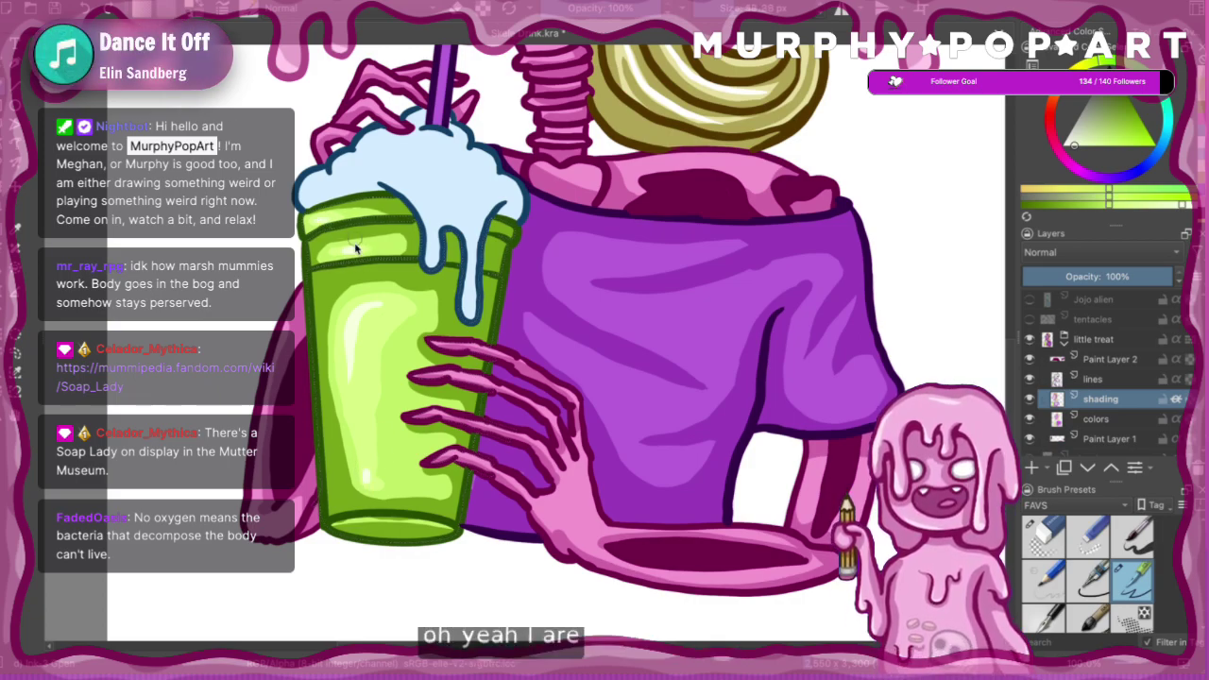
key(ctrl+minus)
key(ctrl+minus)
key(ctrl+minus)
key(ctrl+minus)
key(ctrl+minus)
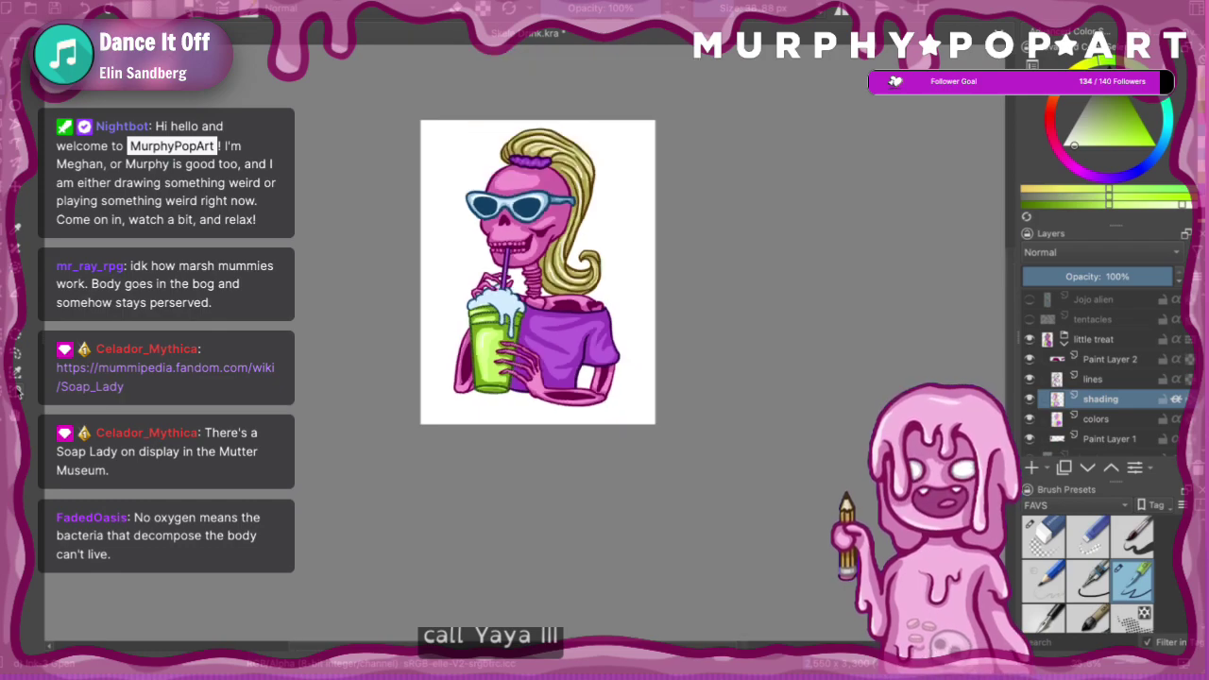
- Shade the whipped cream and its drips on the shading layer with swirls of a darker tint sampled from the cream's light blue
key(plus)
key(plus)
key(plus)
key(plus)
key(plus)
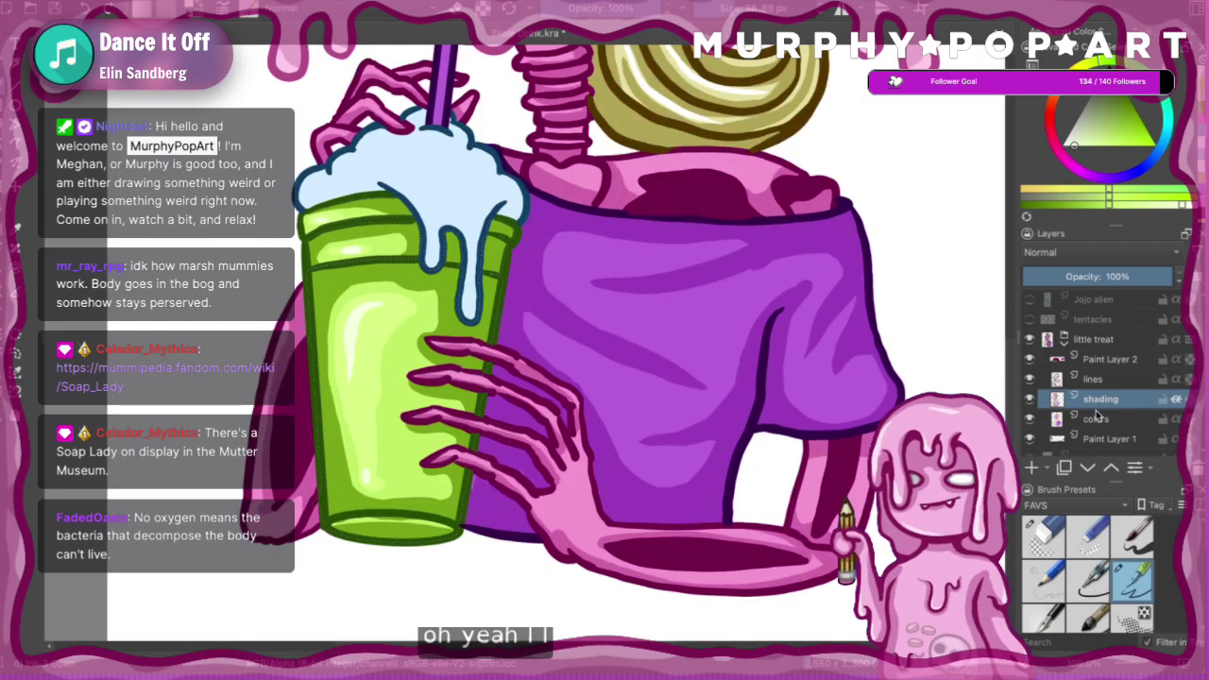
click(1096, 418)
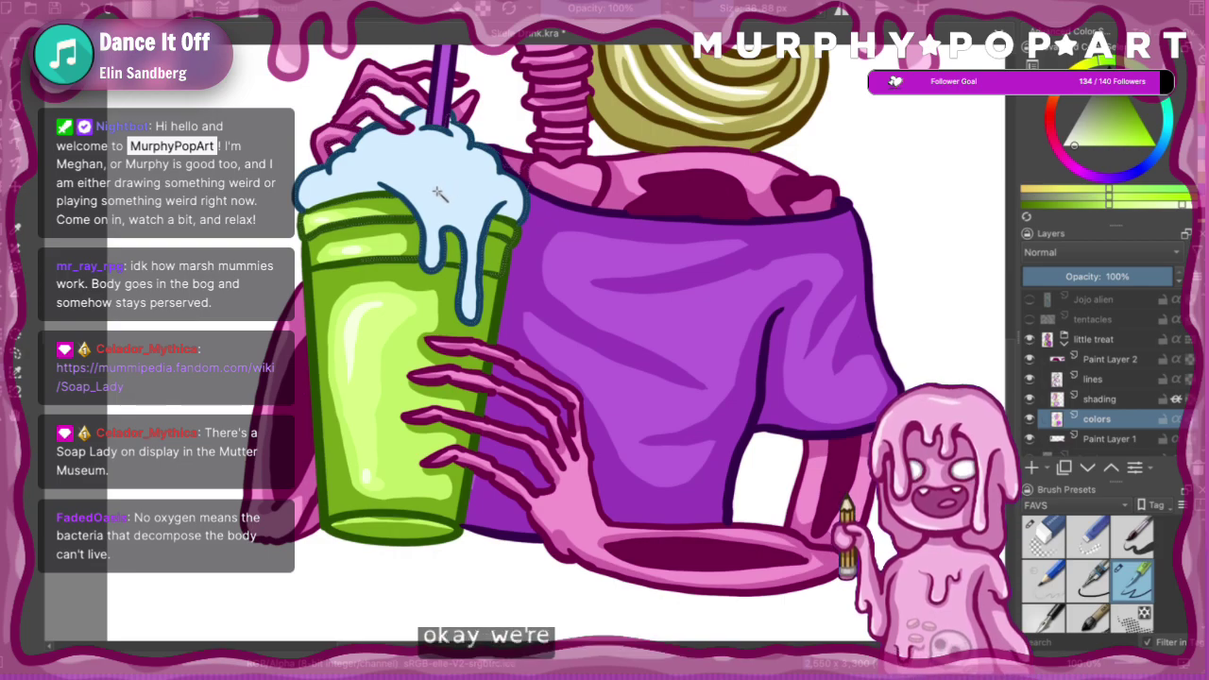
scroll(1011, 353, up, 3)
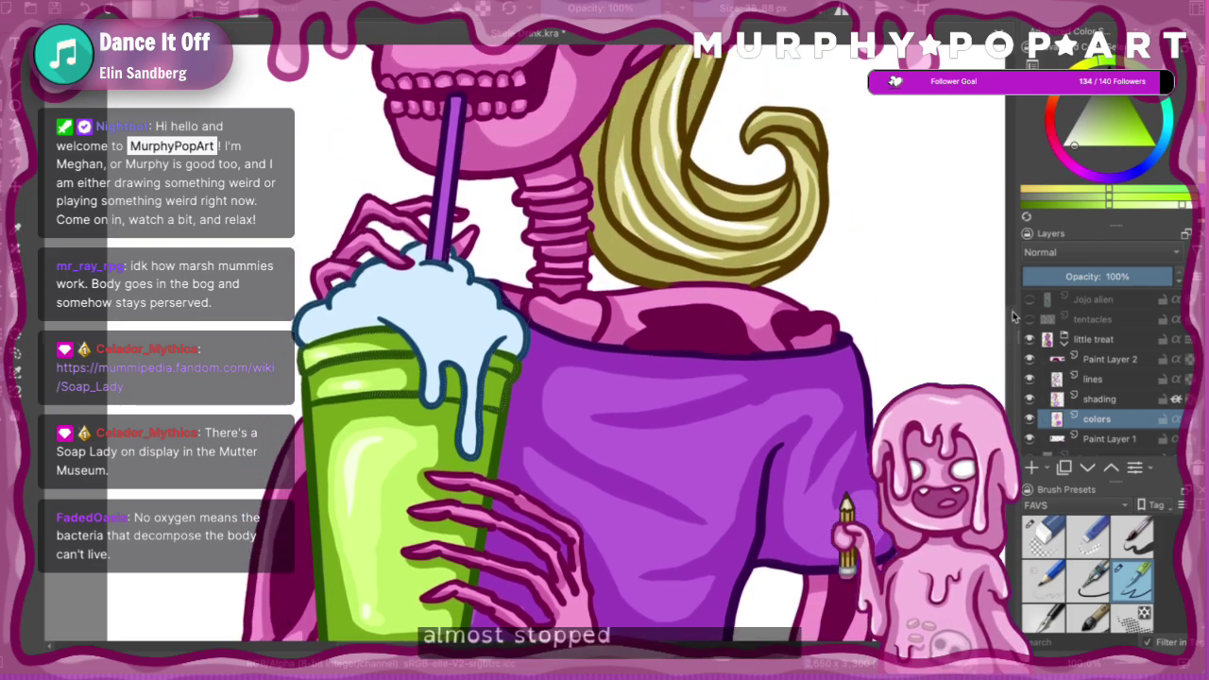
click(1101, 398)
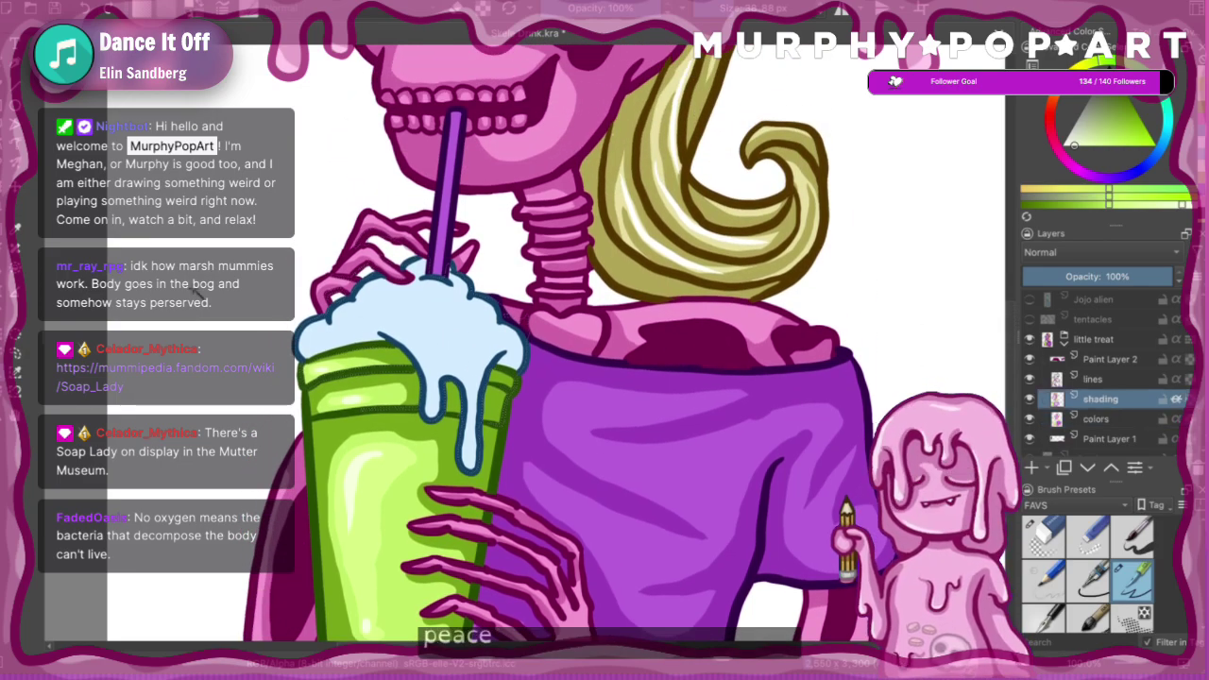
click(454, 331)
drag(1100, 209, 1093, 209)
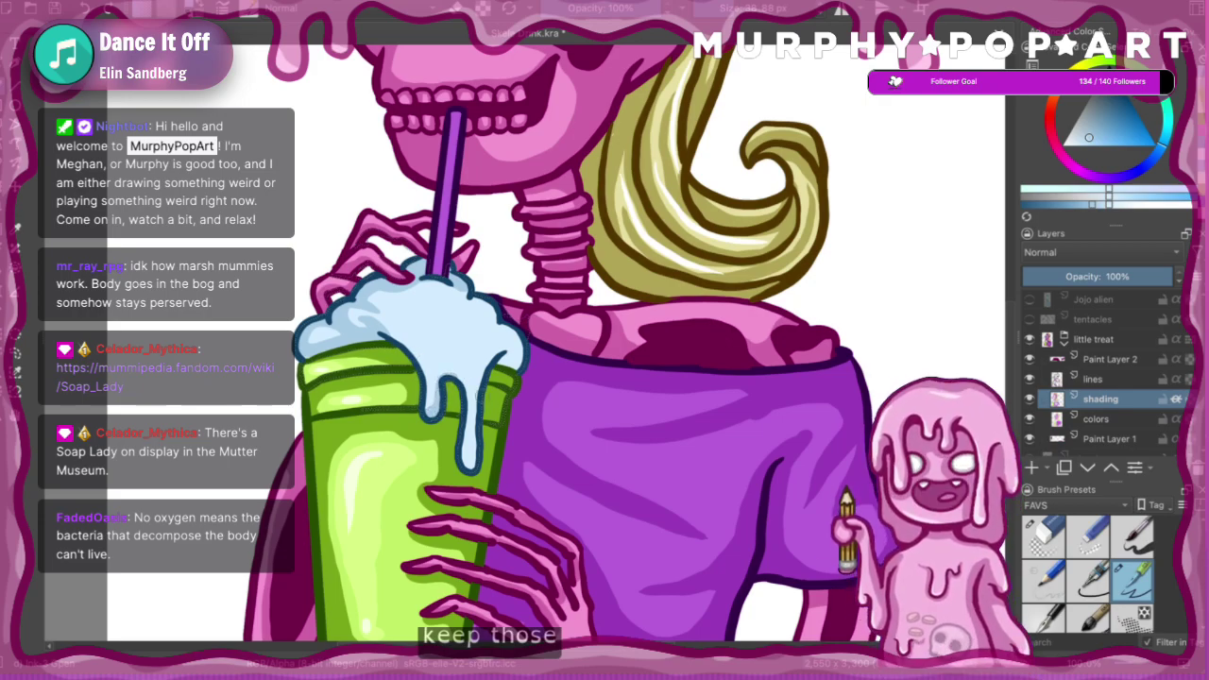
drag(481, 378, 469, 463)
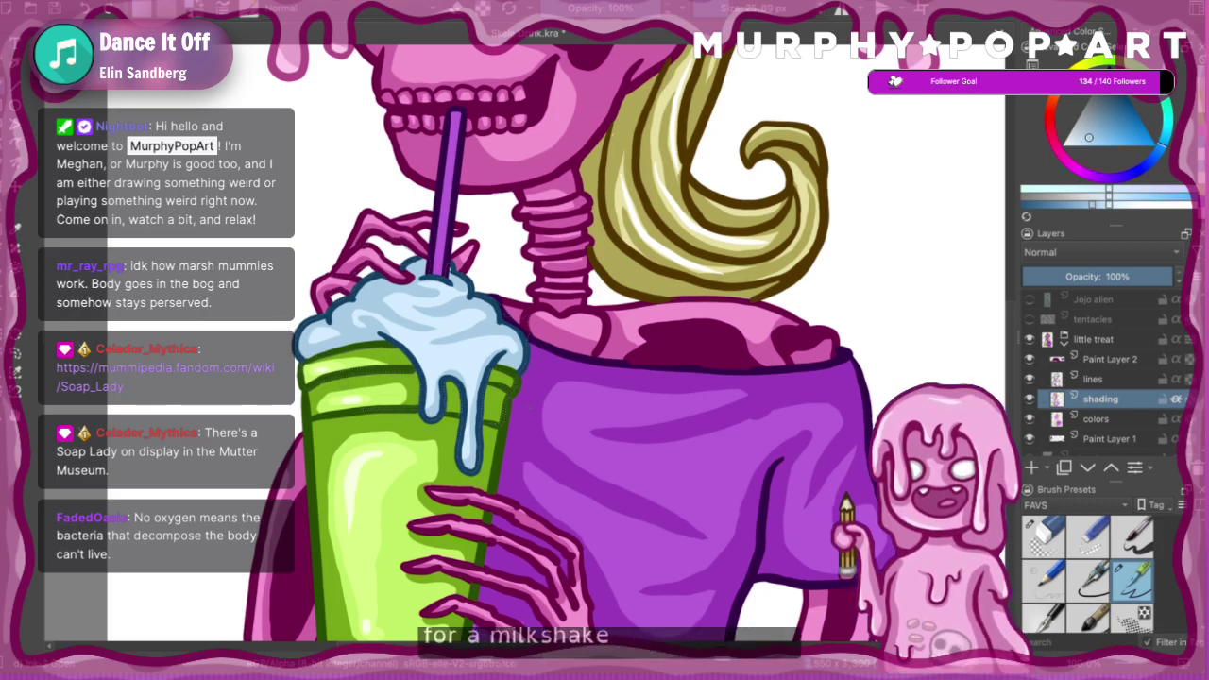
- Sample the cream's blue, lighten it to near white, paint swirly highlights over the whipped cream, and save the drawing
key(p)
click(435, 355)
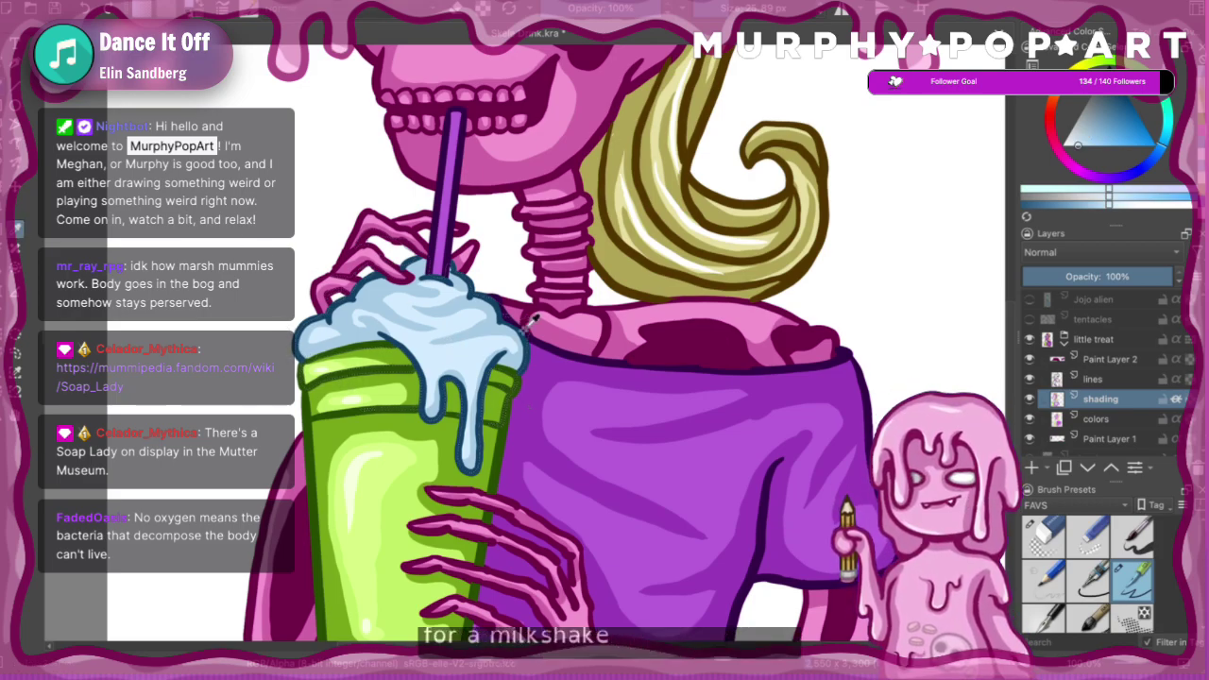
click(1123, 204)
click(1141, 206)
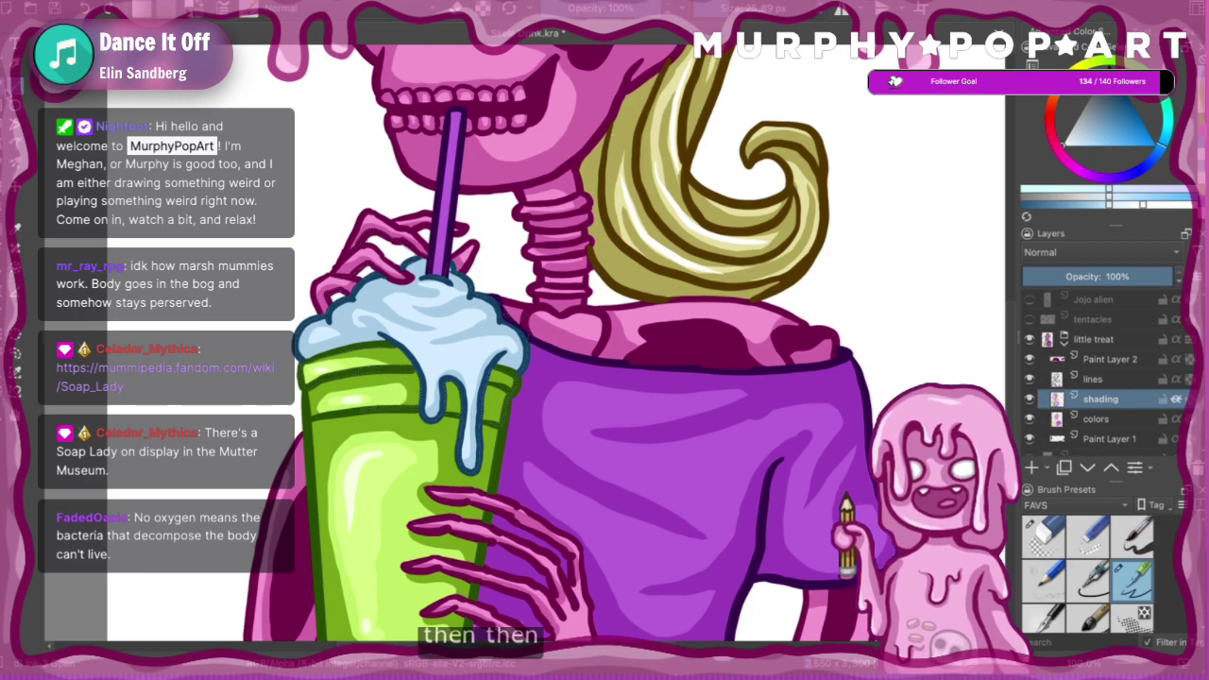
key(ctrl+s)
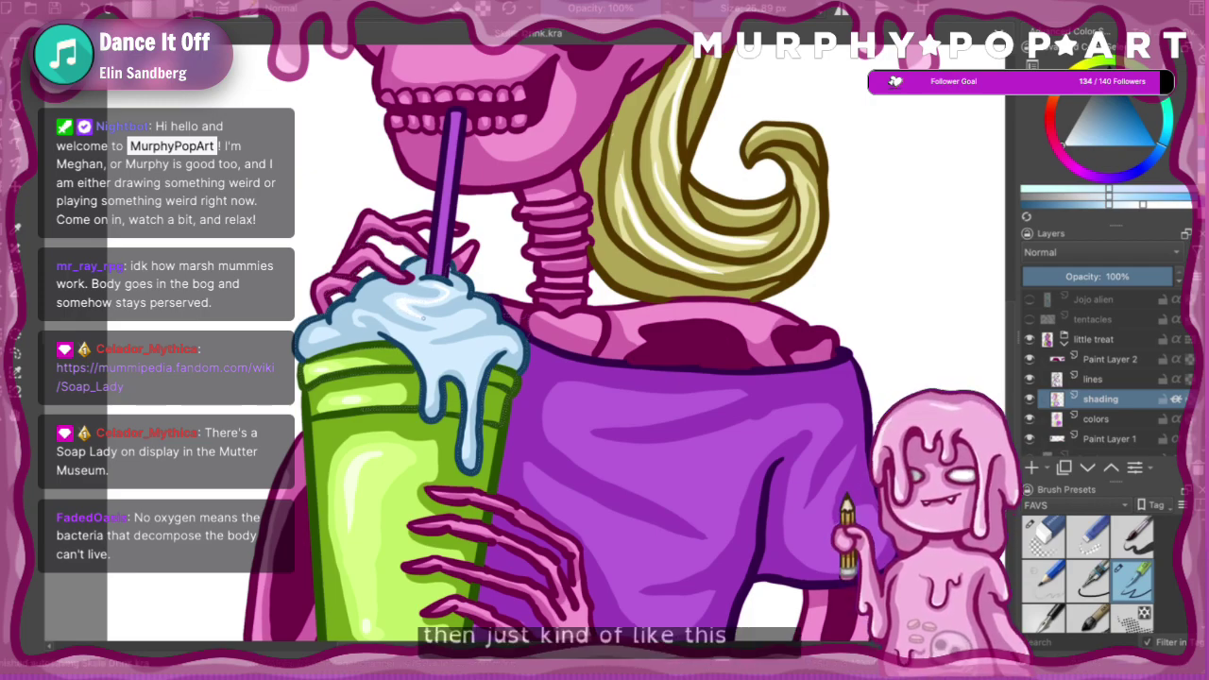
drag(408, 334, 384, 329)
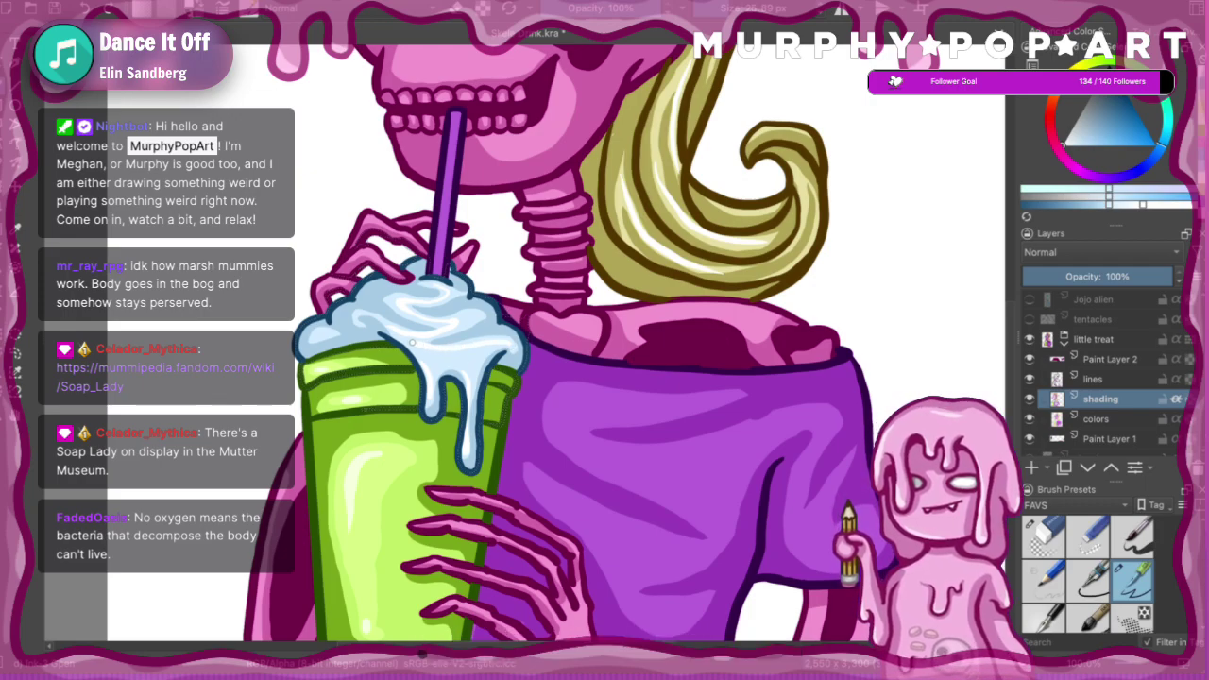
- Compare the whipped cream's shading and highlights up close and within the whole drawing
key(2)
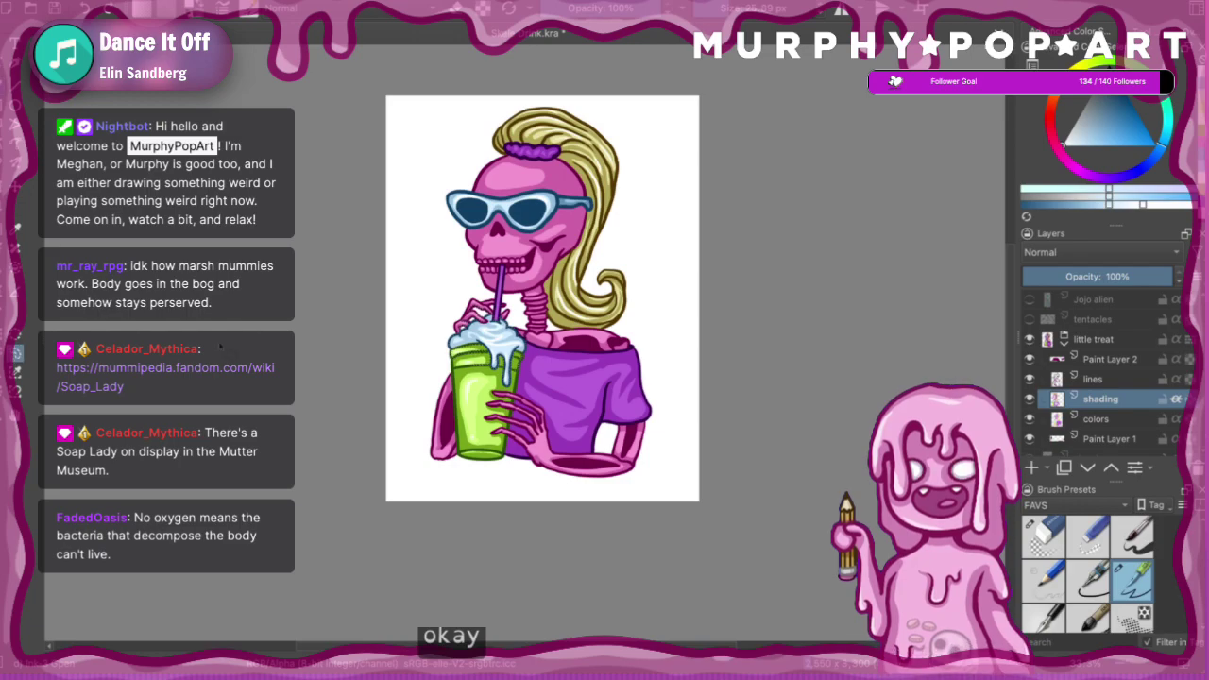
key(ctrl+plus)
key(ctrl+plus)
key(ctrl+plus)
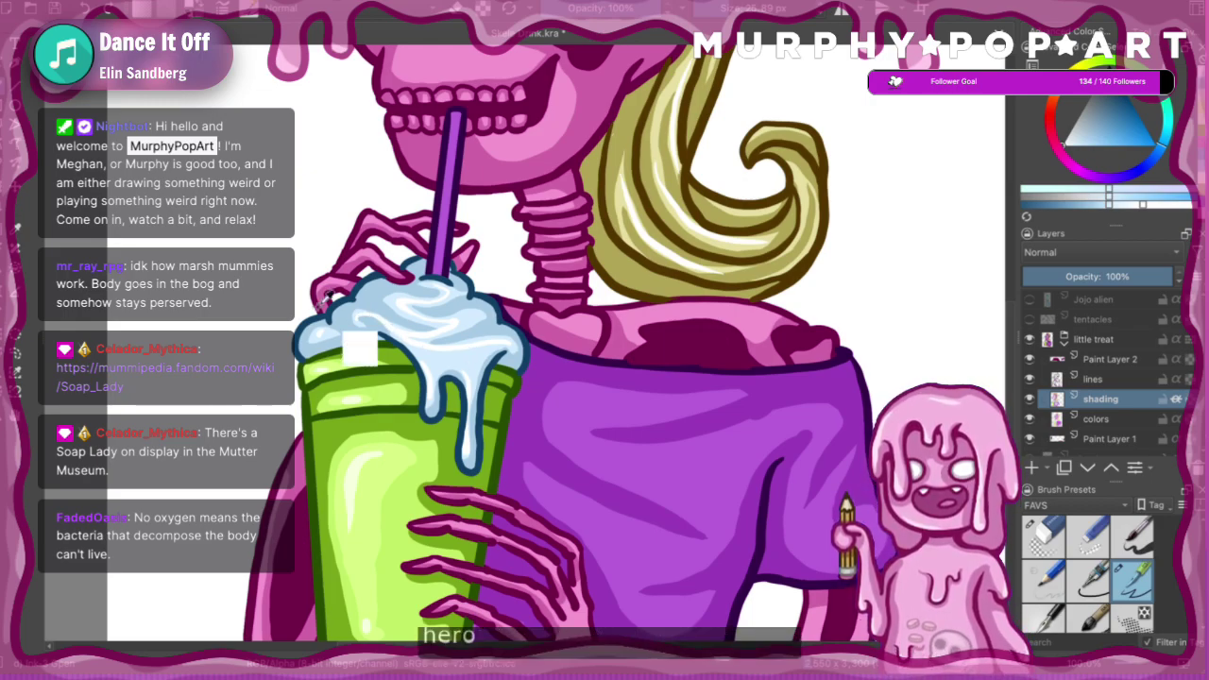
key(ctrl+minus)
key(ctrl+minus)
key(ctrl+minus)
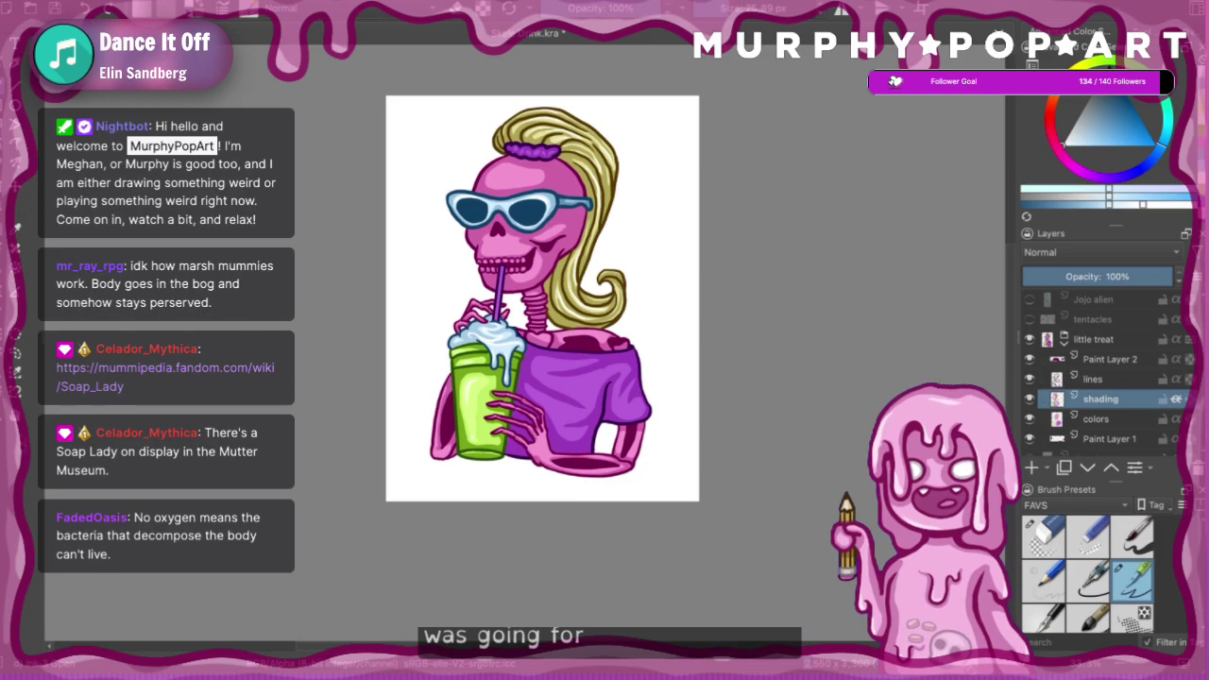
- Sample the darker purple from the shirt and paint a shadow along the length of the straw on the shading layer
scroll(557, 345, up, 4)
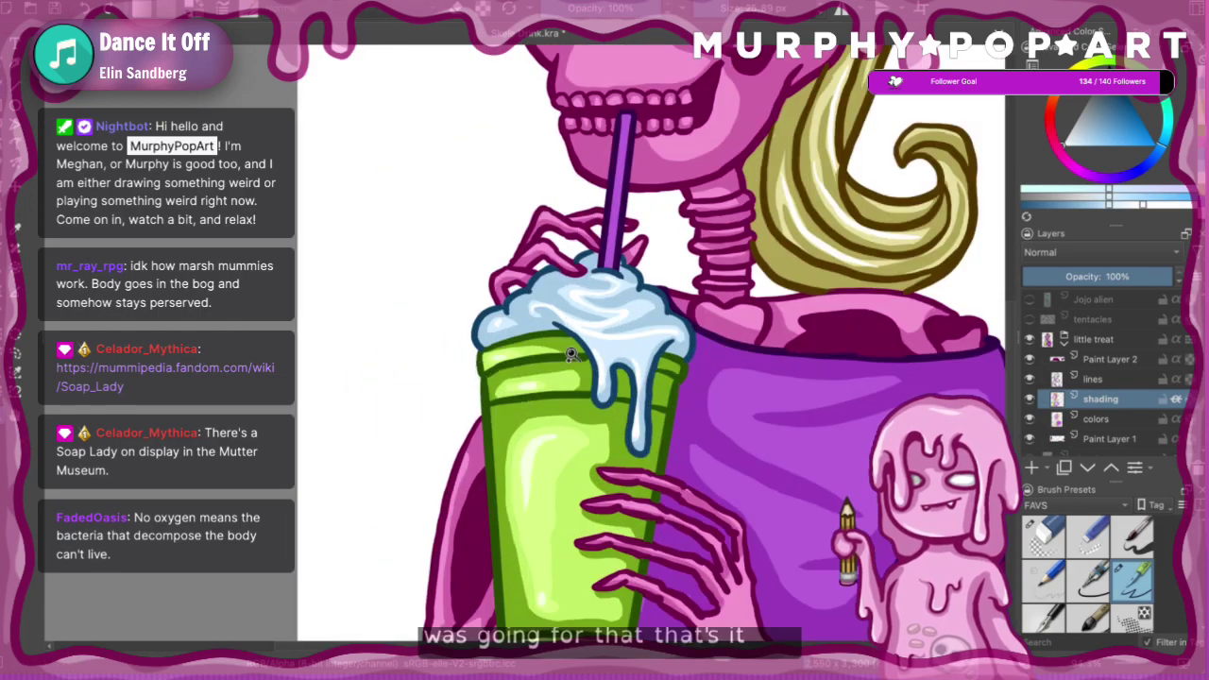
scroll(571, 354, up, 2)
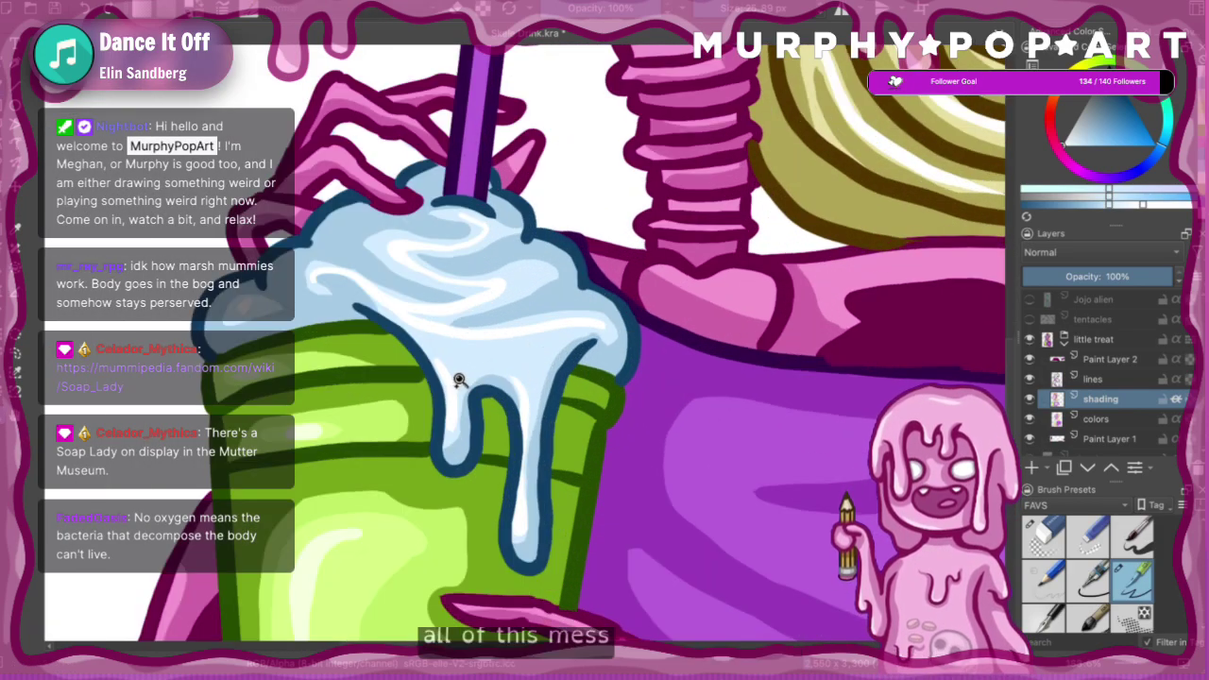
mouse_move(375, 442)
mouse_down()
mouse_move(510, 441)
mouse_move(517, 431)
mouse_up()
drag(555, 283, 514, 379)
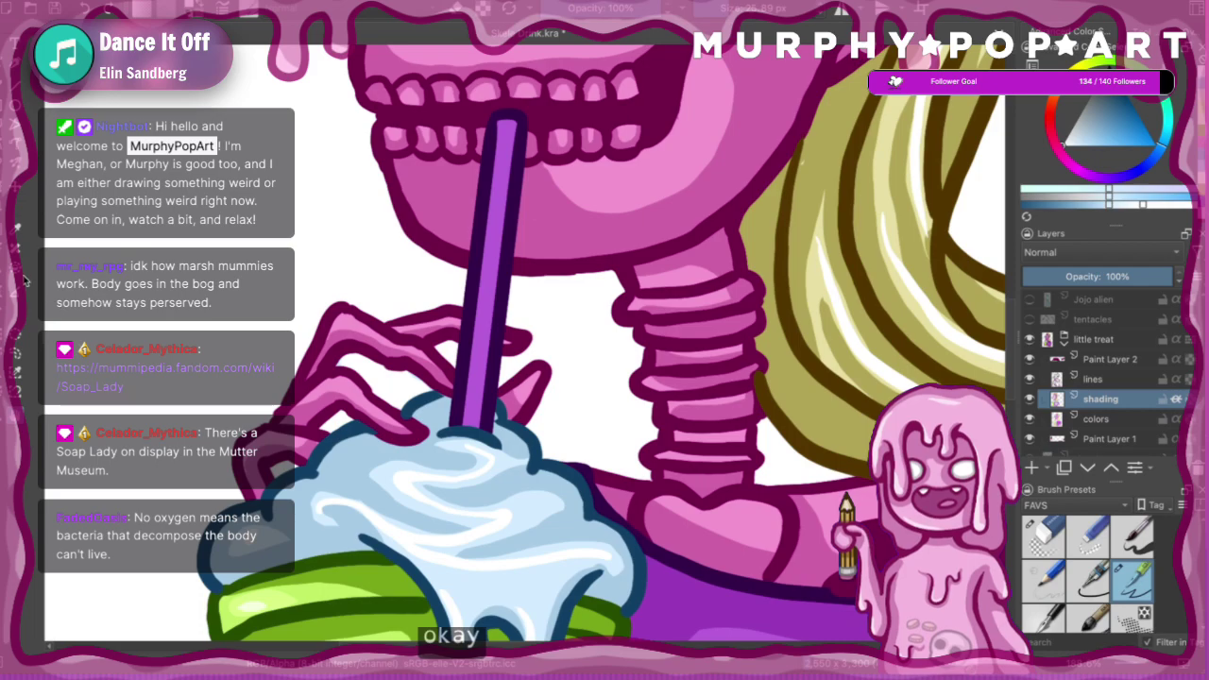
click(17, 230)
click(499, 179)
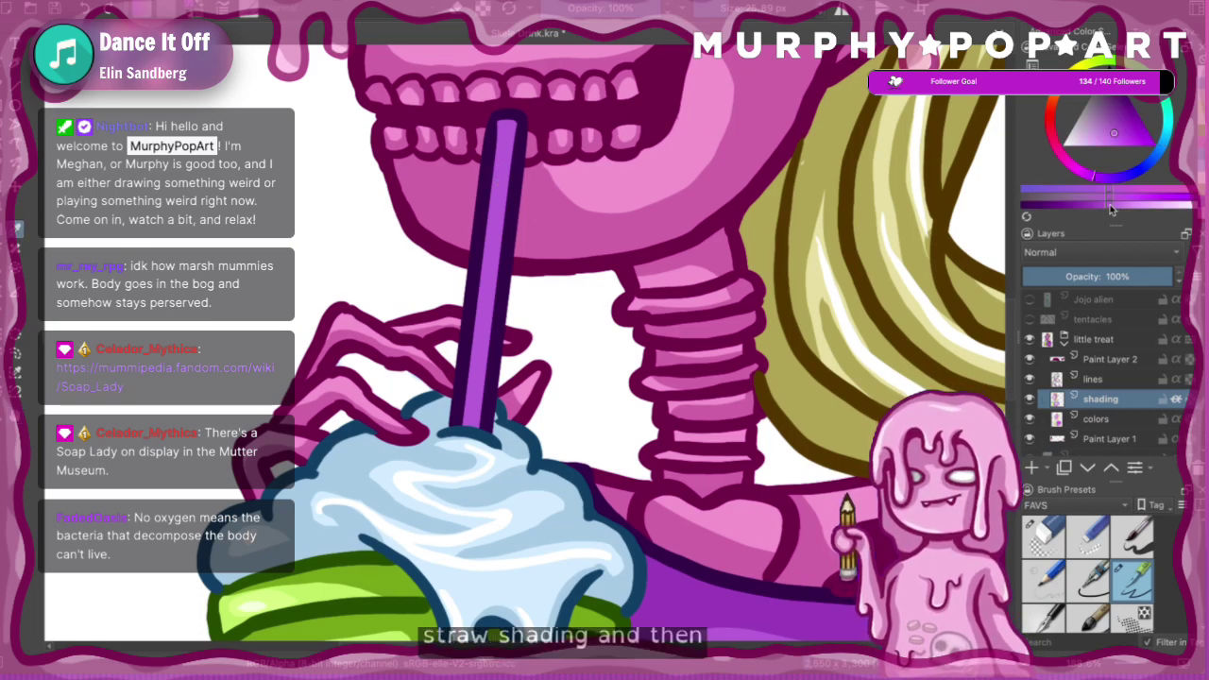
click(669, 598)
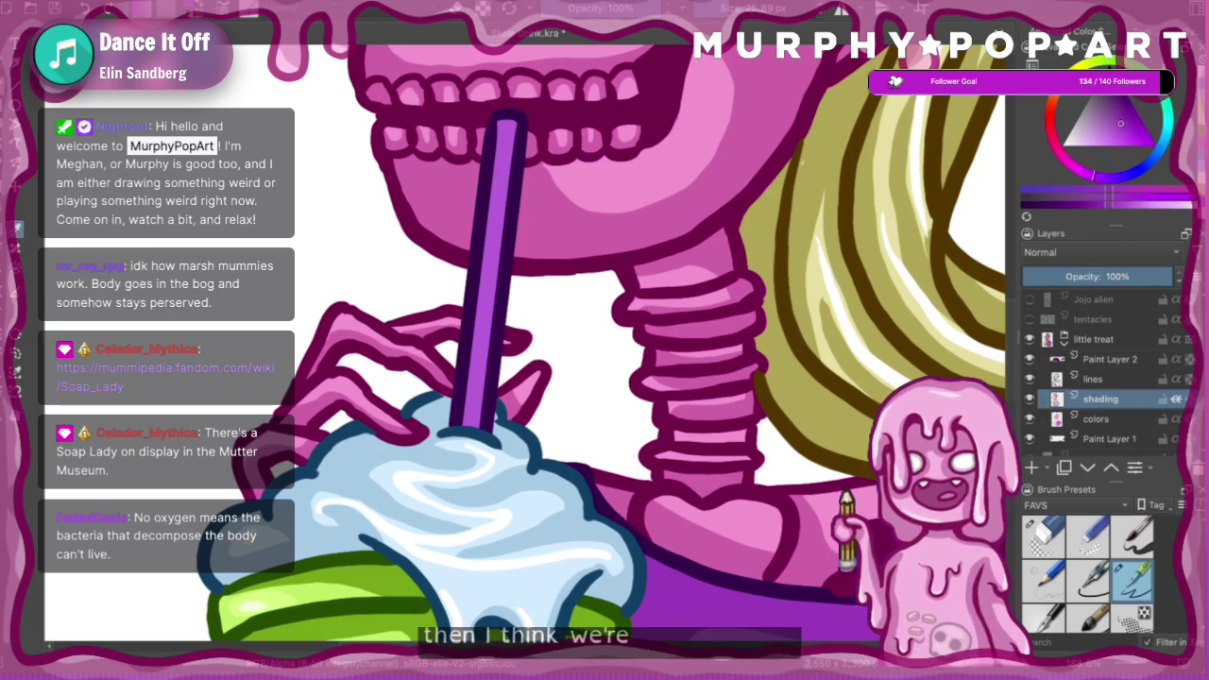
key(b)
mouse_move(487, 133)
mouse_down()
mouse_move(531, 136)
mouse_move(500, 124)
mouse_move(510, 139)
mouse_up()
key(ctrl+z)
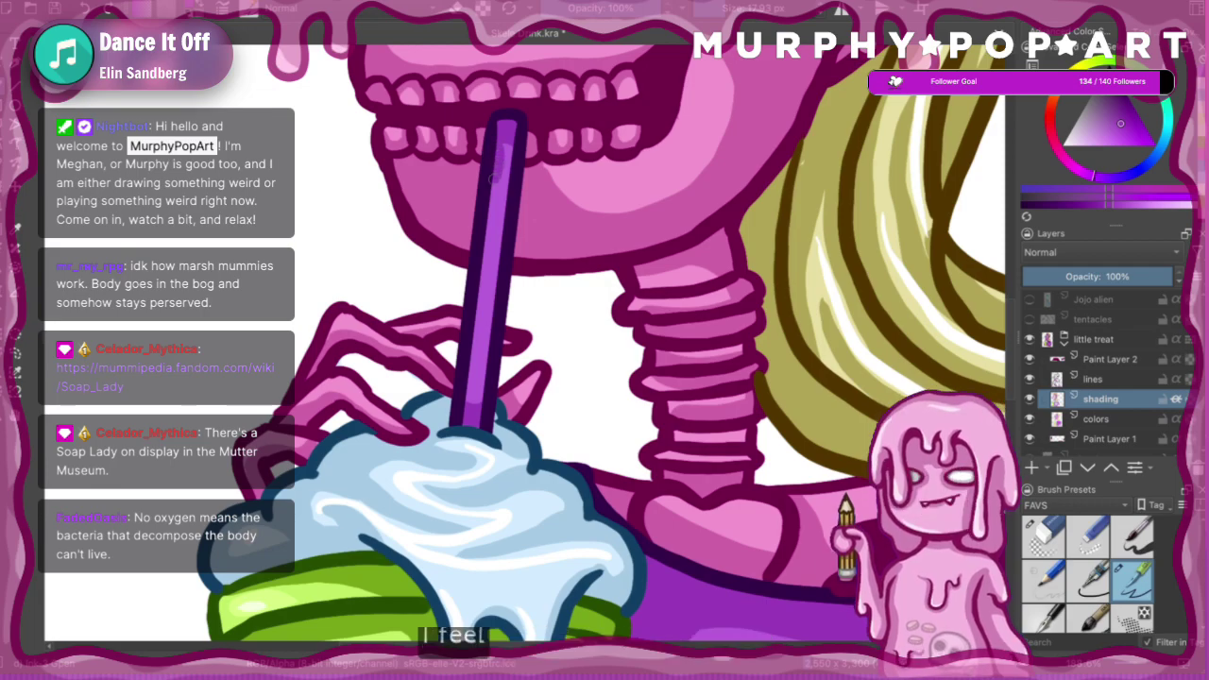
drag(513, 143, 480, 414)
drag(487, 315, 503, 200)
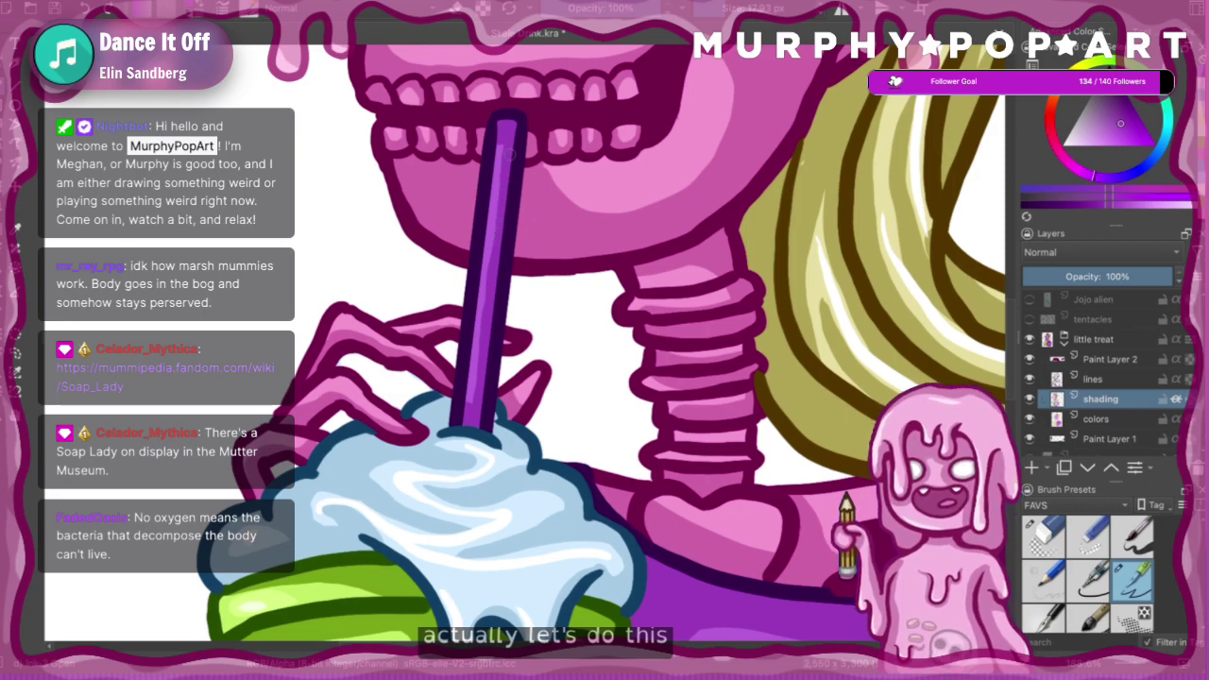
- Sample the straw's lighter purple, lighten it further, and paint a thin shine down the straw, undoing stray strokes
key(ctrl+minus)
key(ctrl+minus)
key(ctrl+minus)
key(ctrl+minus)
key(ctrl+minus)
key(ctrl+minus)
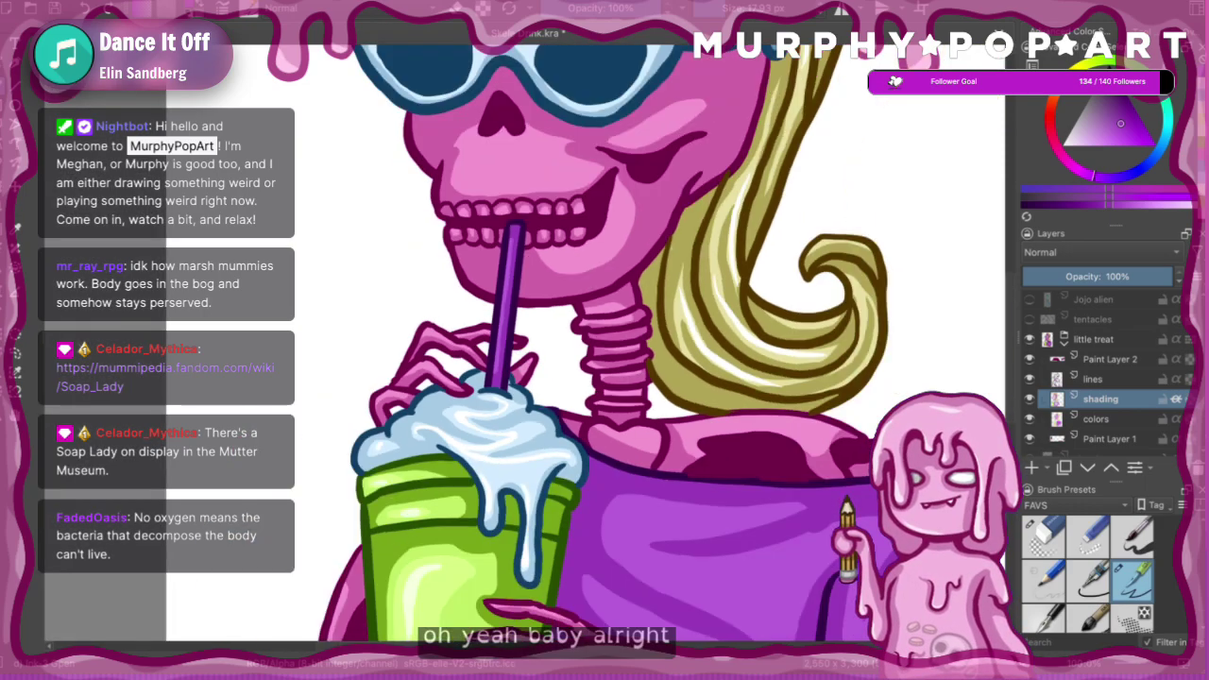
scroll(521, 347, up, 10)
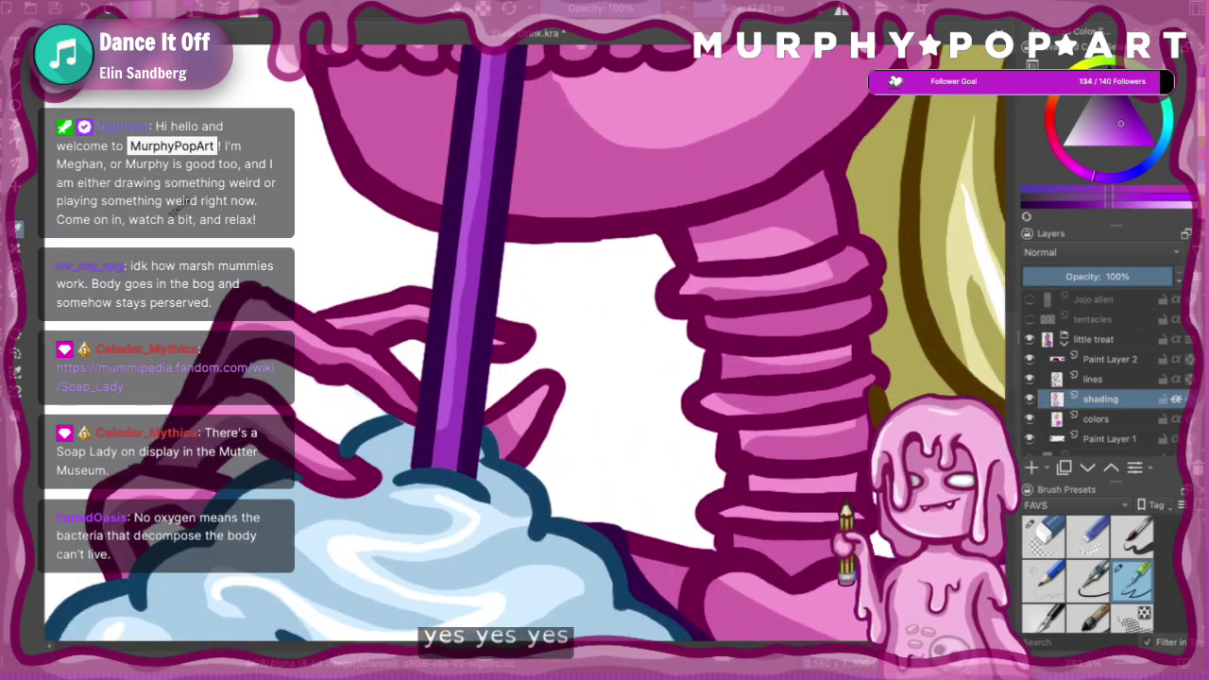
click(1120, 204)
drag(1120, 204, 1143, 204)
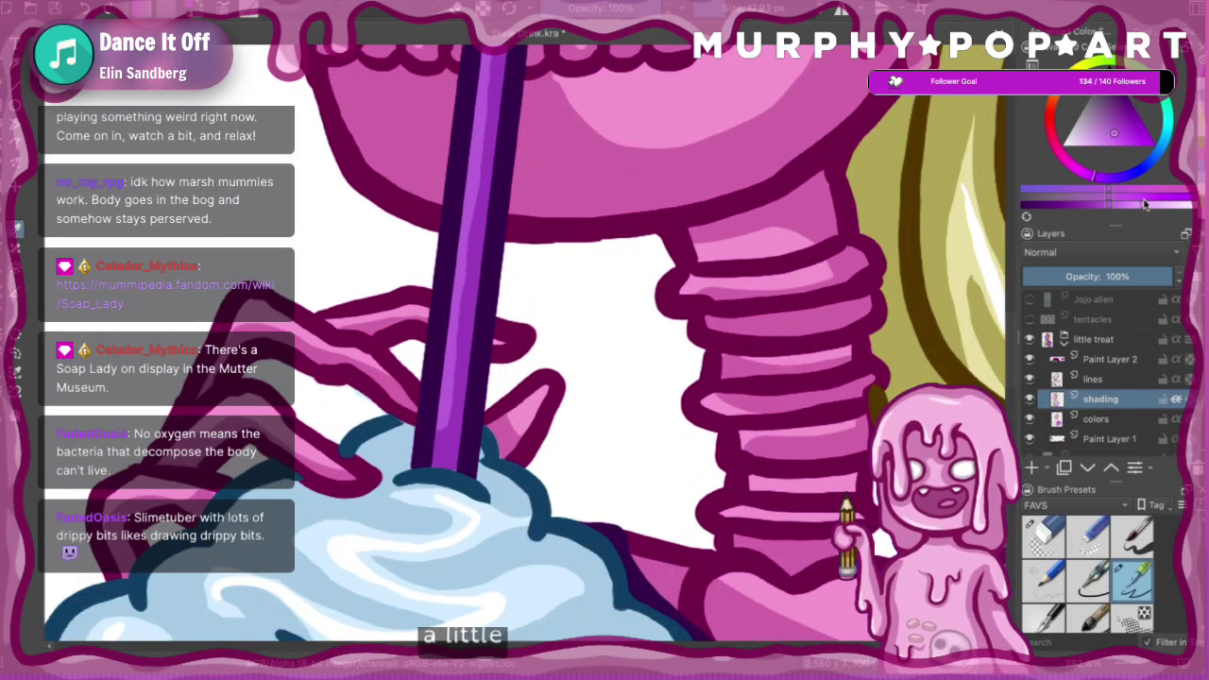
scroll(526, 344, up, 3)
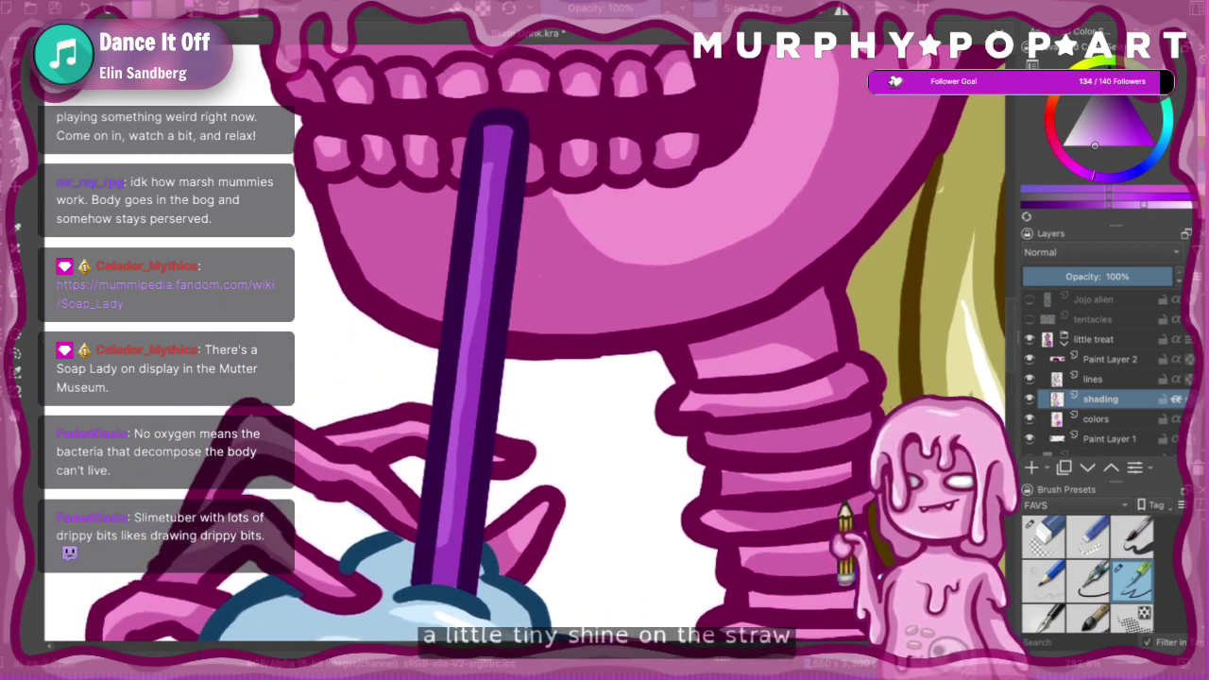
drag(469, 319, 456, 406)
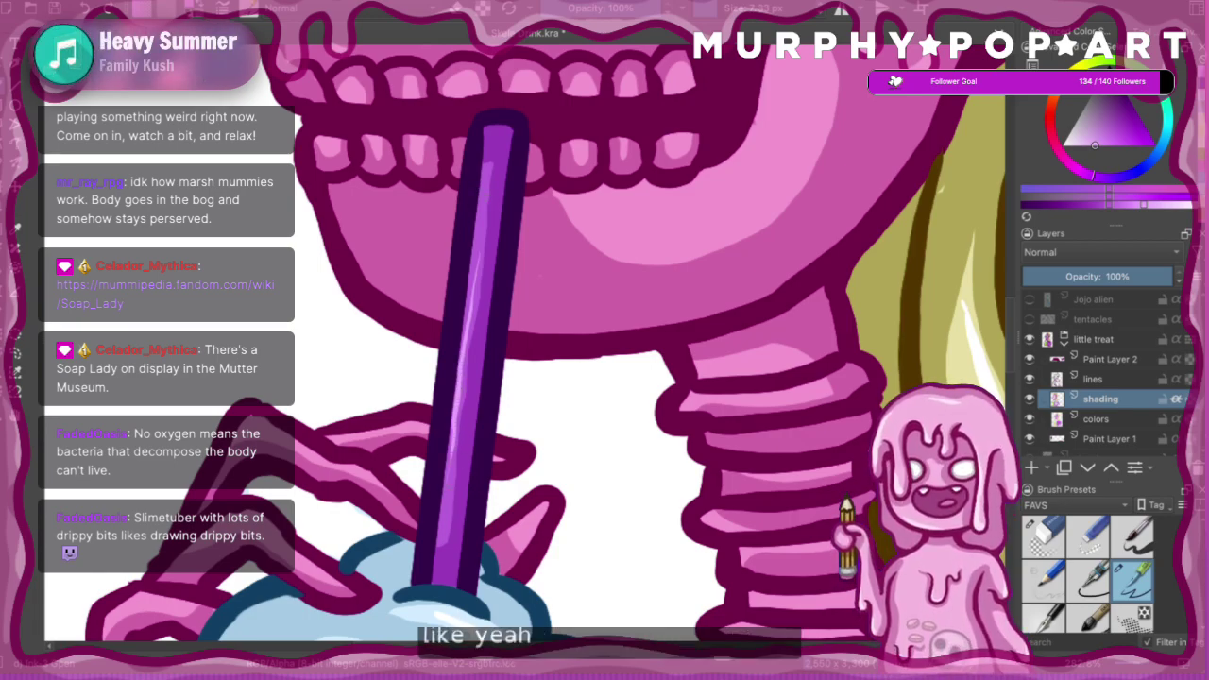
drag(480, 253, 478, 278)
key(ctrl+z)
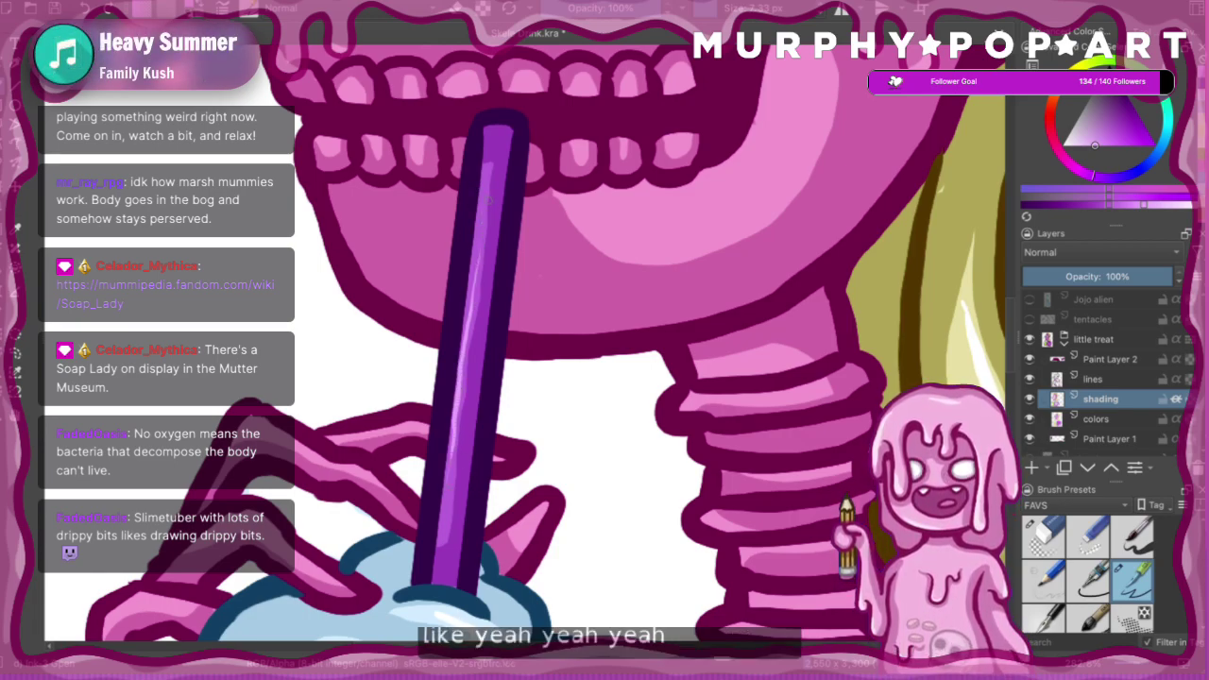
key(ctrl+z)
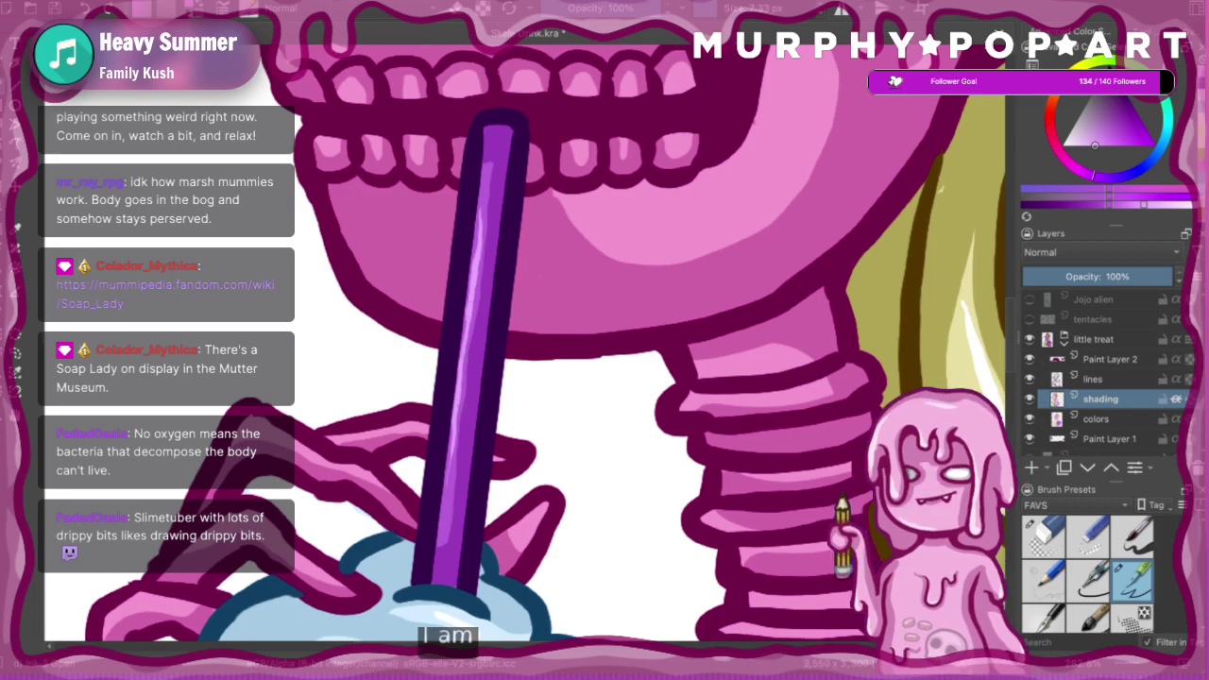
- Examine the skull, sunglasses, hair, milkshake and shirt up close and in the whole drawing to review the shading
key(minus)
key(minus)
key(minus)
key(minus)
key(minus)
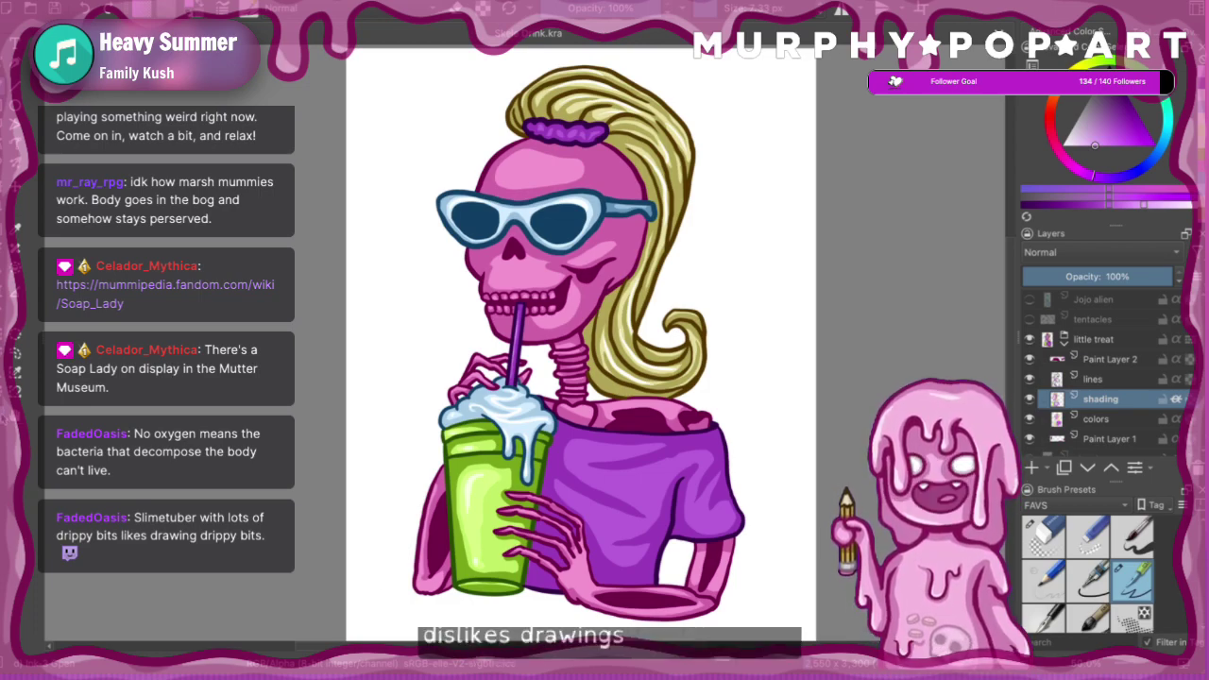
click(515, 290)
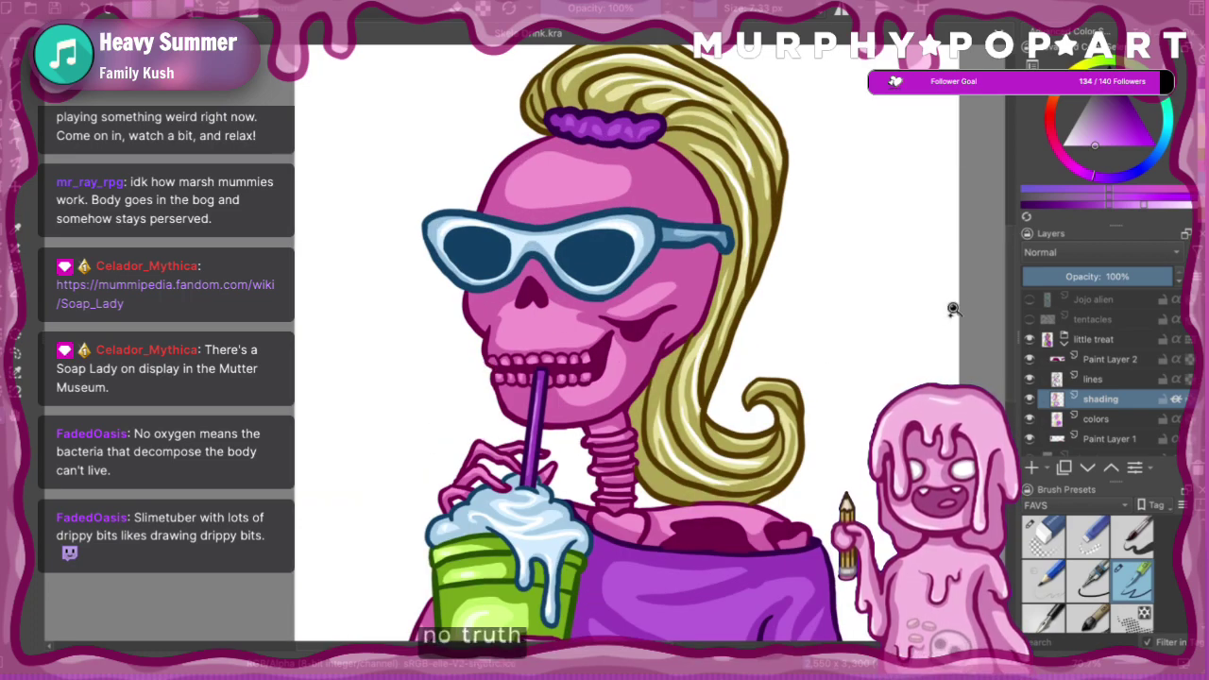
scroll(548, 425, down, 3)
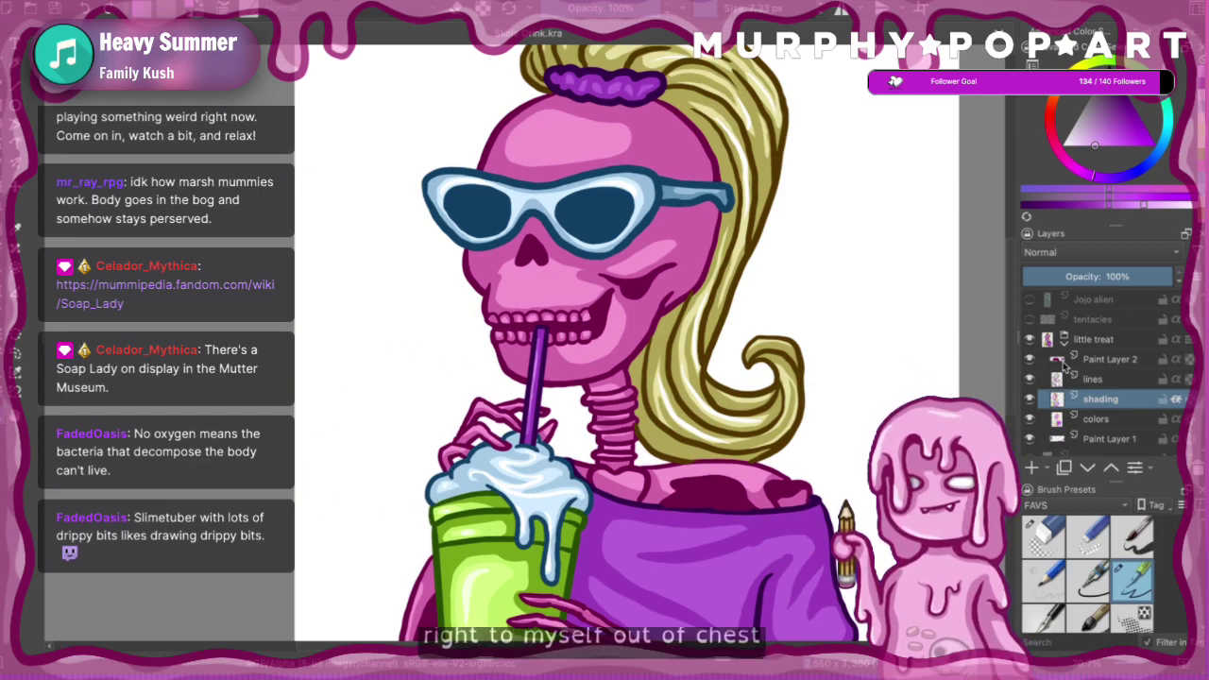
mouse_move(1015, 385)
mouse_down()
mouse_move(1017, 346)
mouse_move(1031, 427)
mouse_move(1032, 397)
mouse_up()
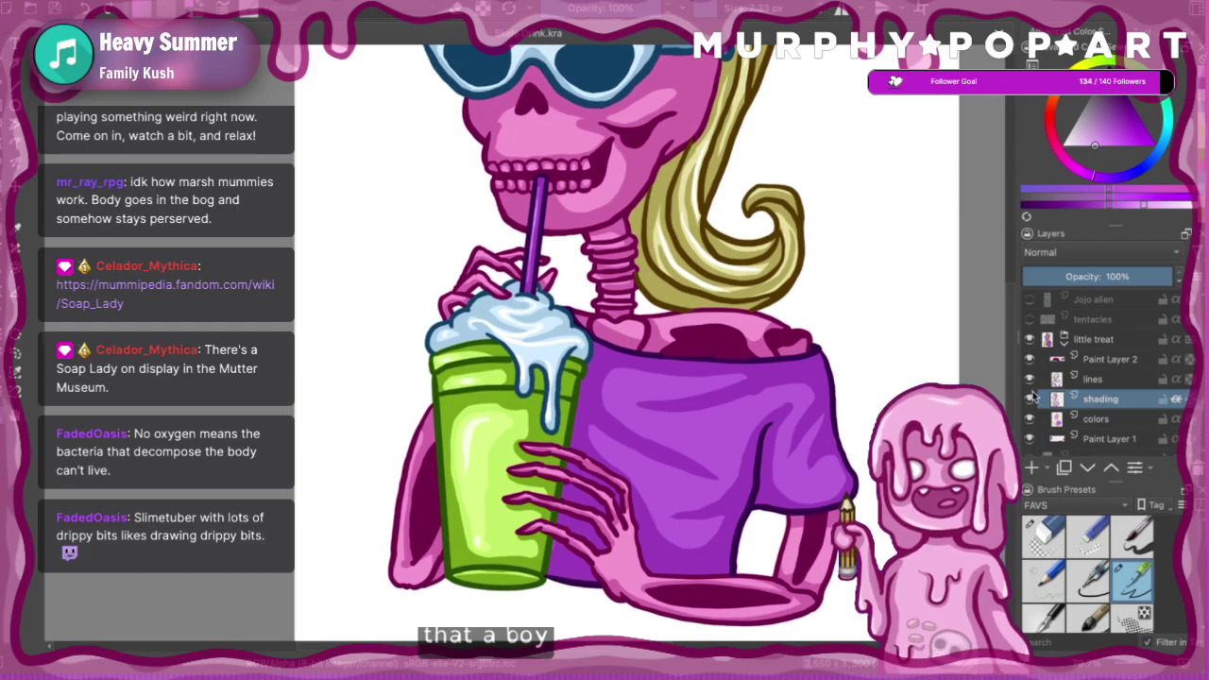
key(minus)
key(minus)
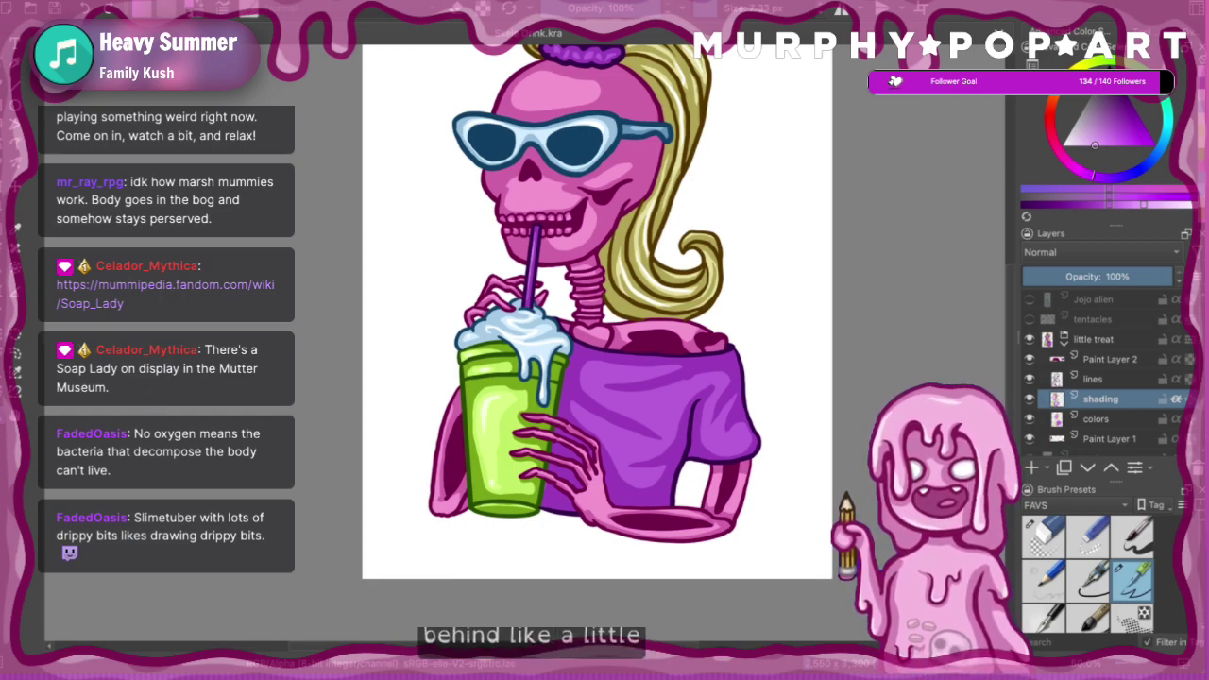
drag(614, 363, 577, 442)
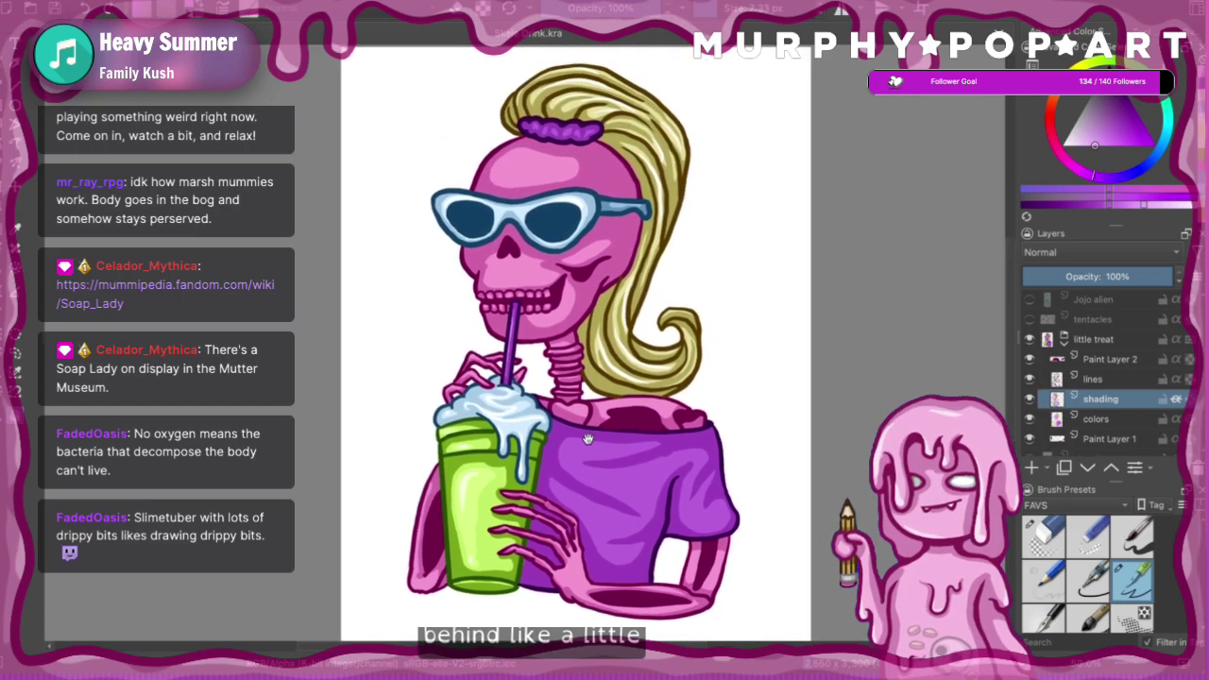